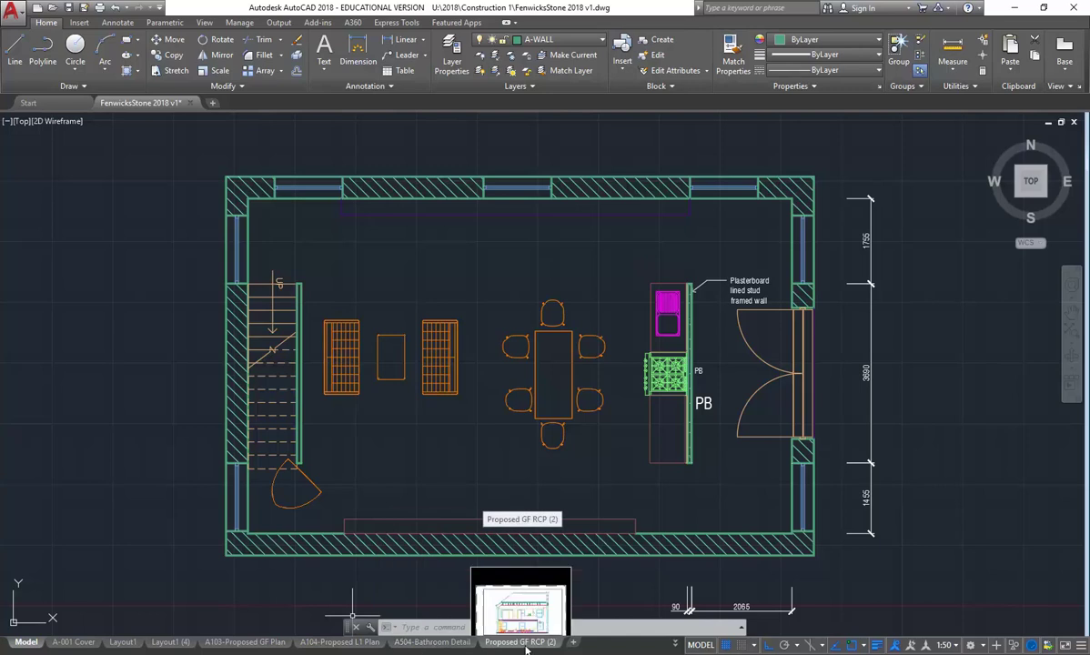
Return the A104-Proposed L1 Plan layout to paper space and open the A103-Proposed GF Plan layout
{"action": "left_click", "coordinate": [328, 643]}
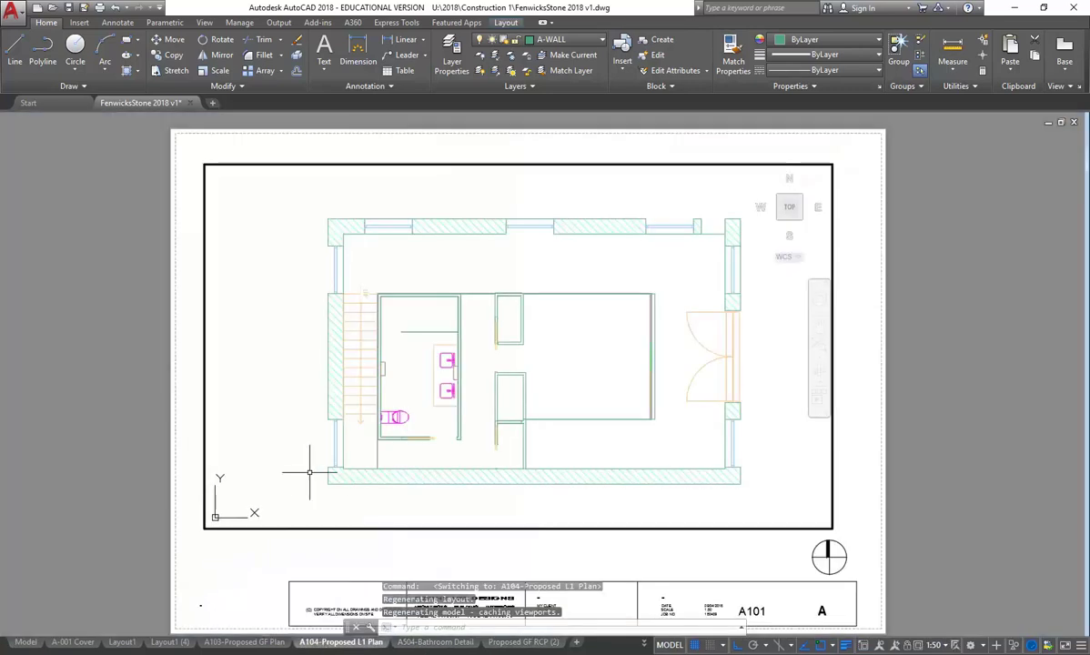
{"action": "double_click", "coordinate": [262, 539]}
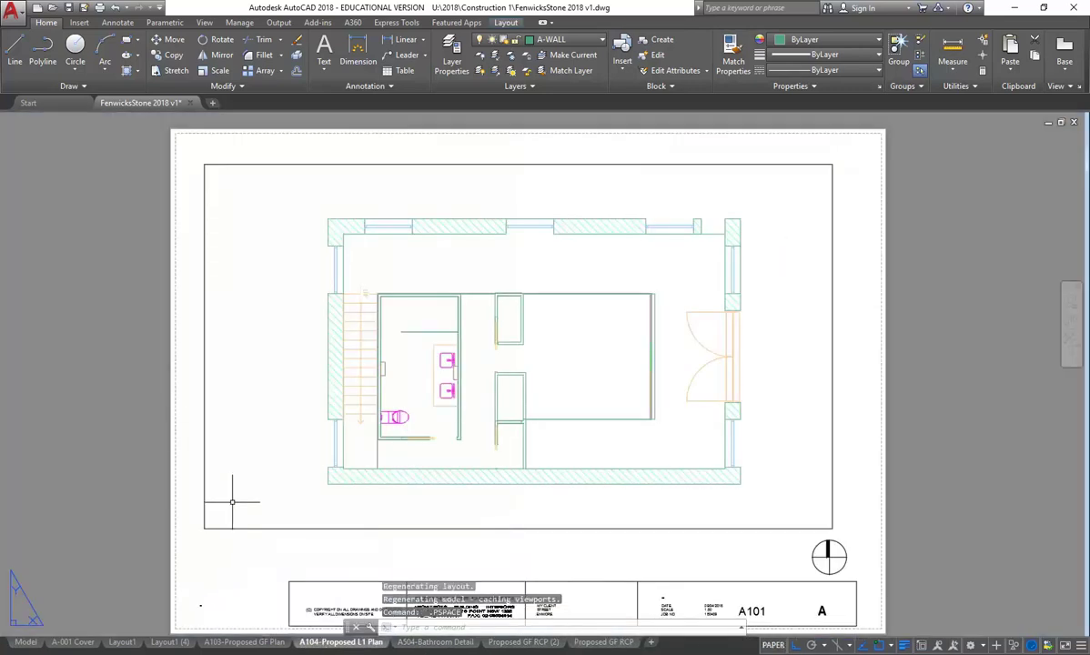
{"action": "left_click", "coordinate": [246, 642]}
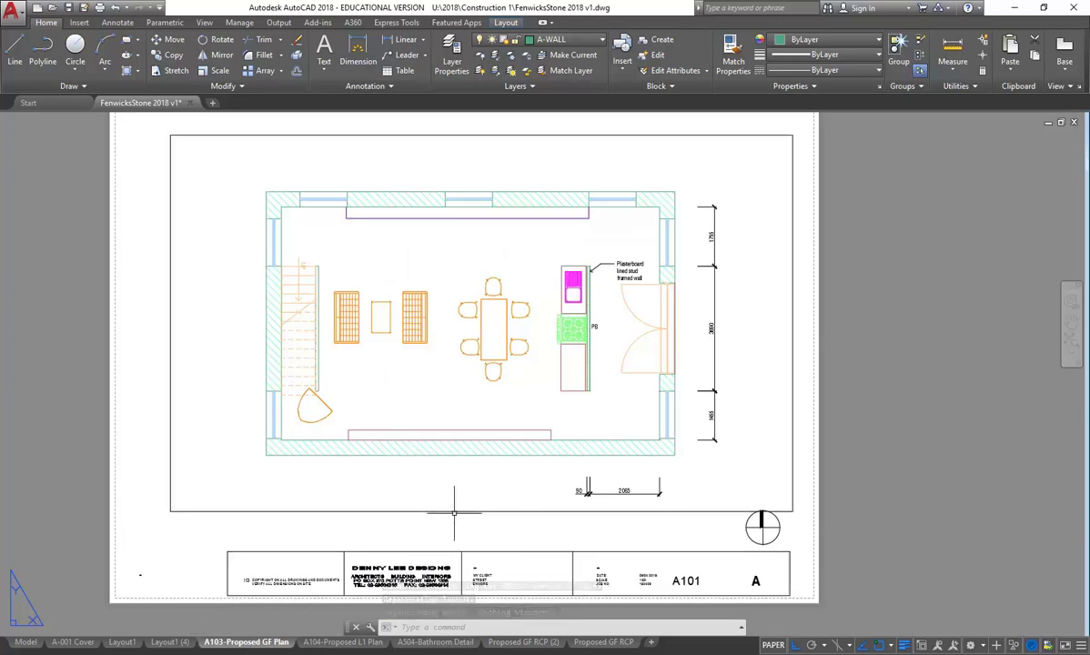
Create a copy of the A103-Proposed GF Plan layout and place it at the end of the layouts
{"action": "right_click", "coordinate": [257, 644]}
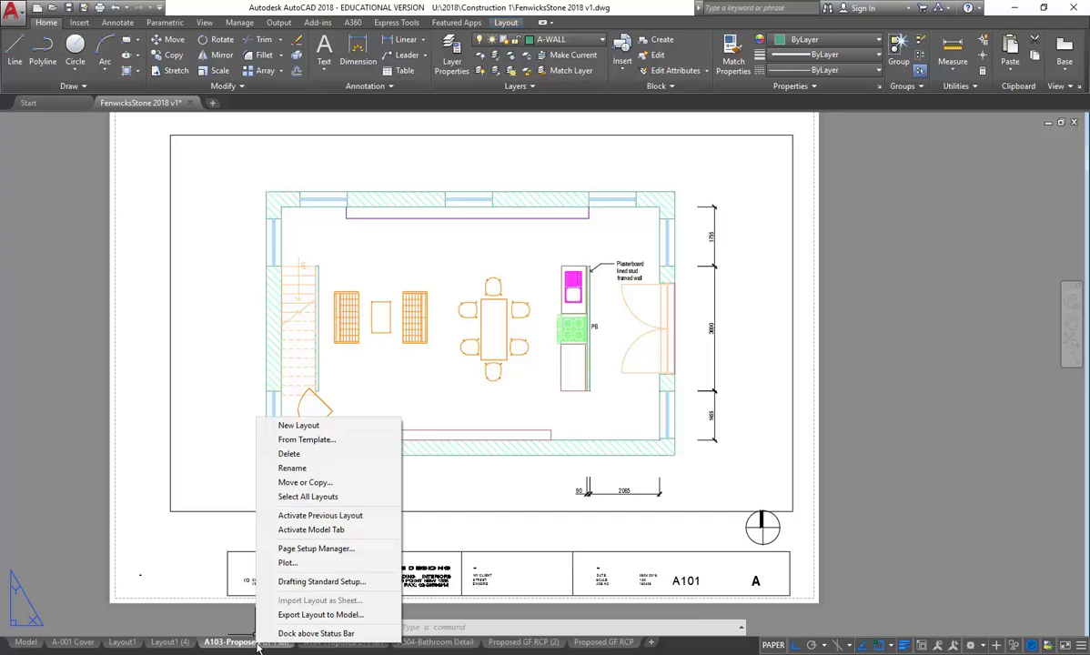
{"action": "left_click", "coordinate": [310, 483]}
{"action": "left_click_drag", "start_coordinate": [438, 301], "coordinate": [417, 325]}
{"action": "left_click", "coordinate": [335, 313]}
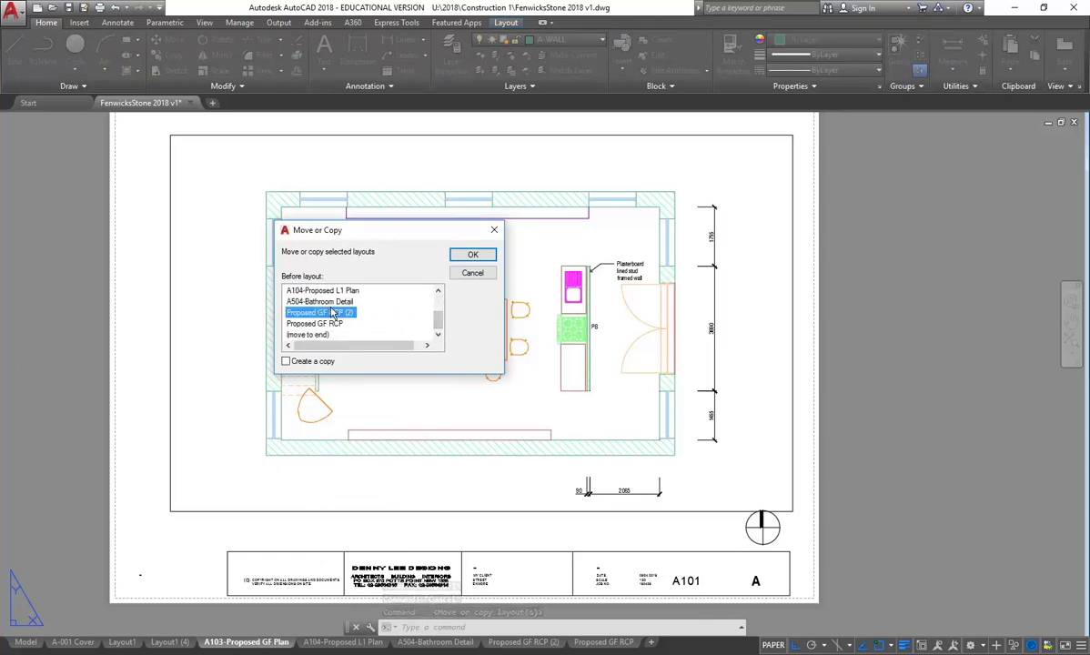
{"action": "left_click", "coordinate": [314, 325]}
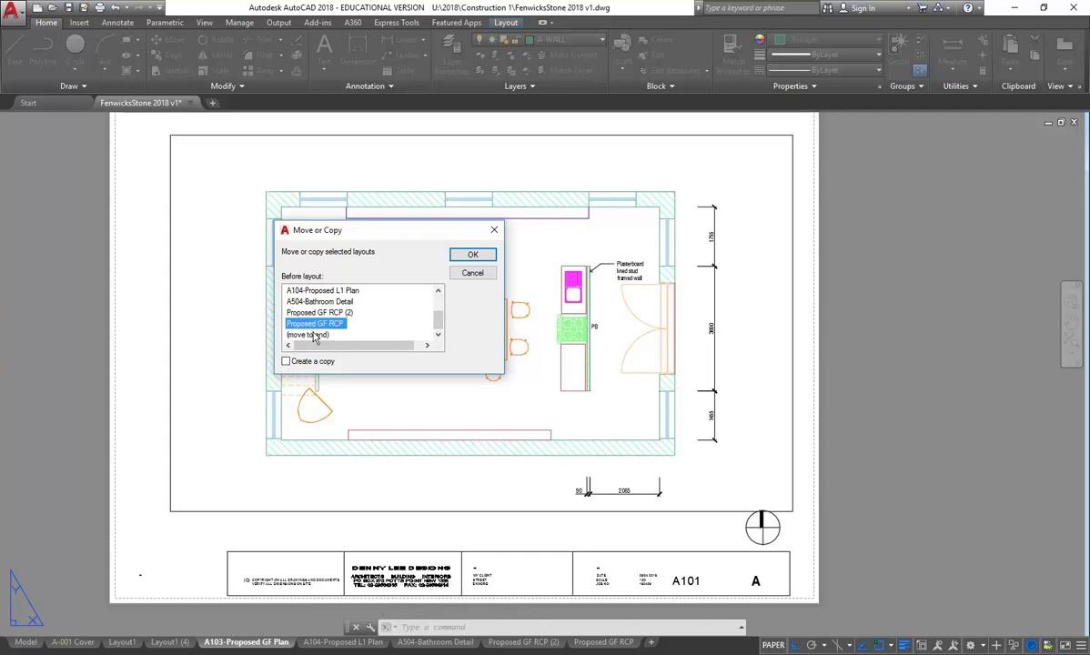
{"action": "left_click", "coordinate": [315, 336]}
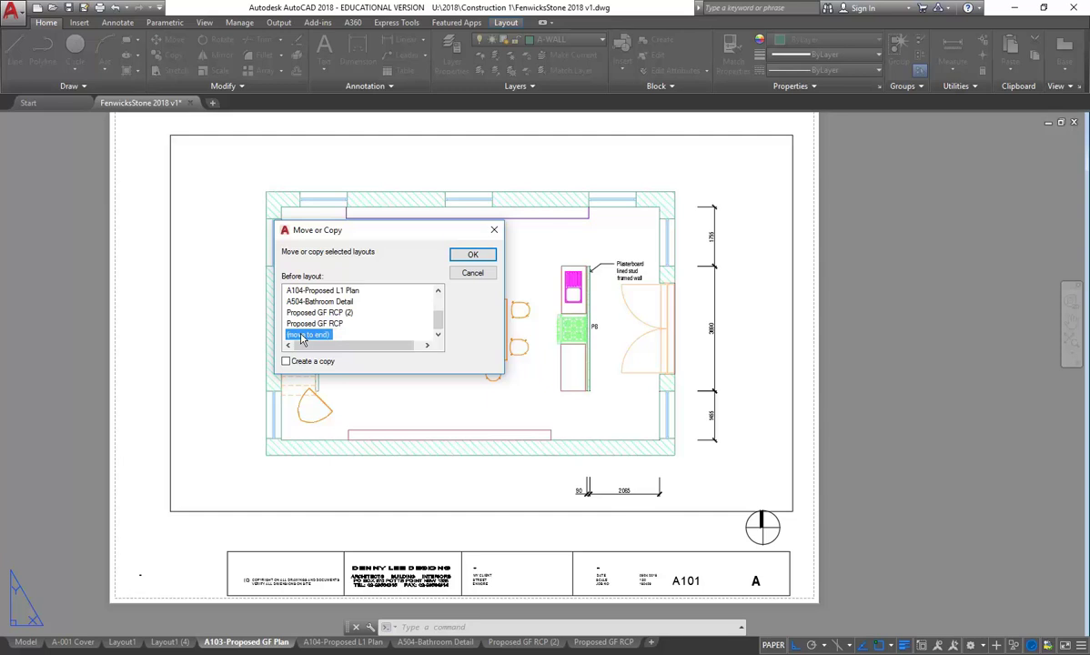
{"action": "left_click", "coordinate": [287, 361]}
{"action": "left_click", "coordinate": [473, 257]}
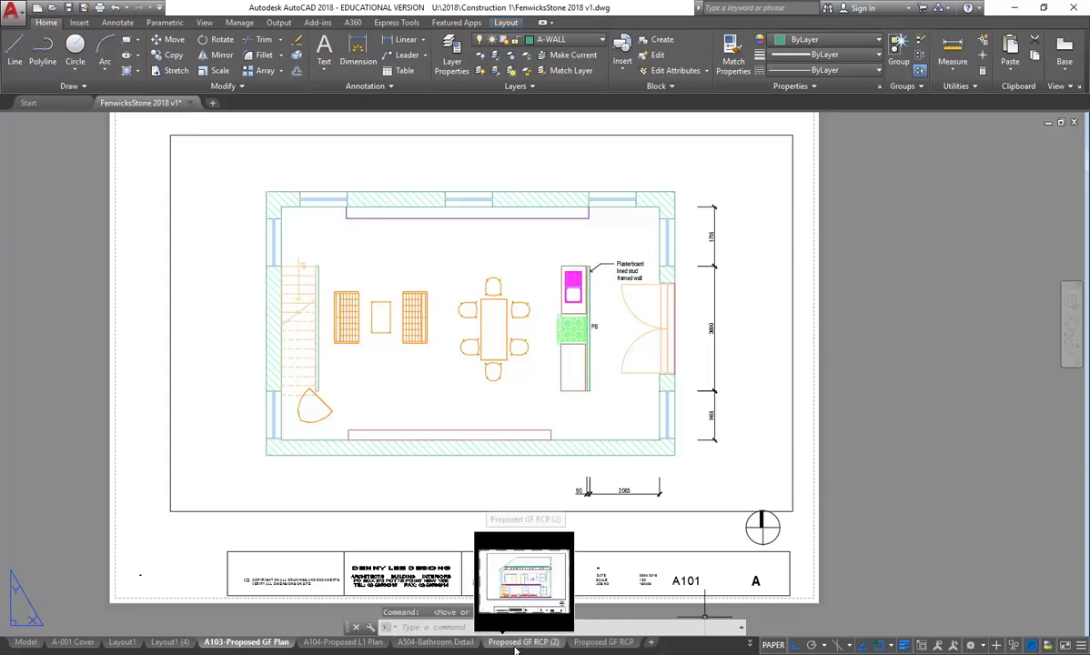
Check the Layout1 and Layout1 (4) layouts and permanently delete Layout1 (4)
{"action": "left_click", "coordinate": [122, 643]}
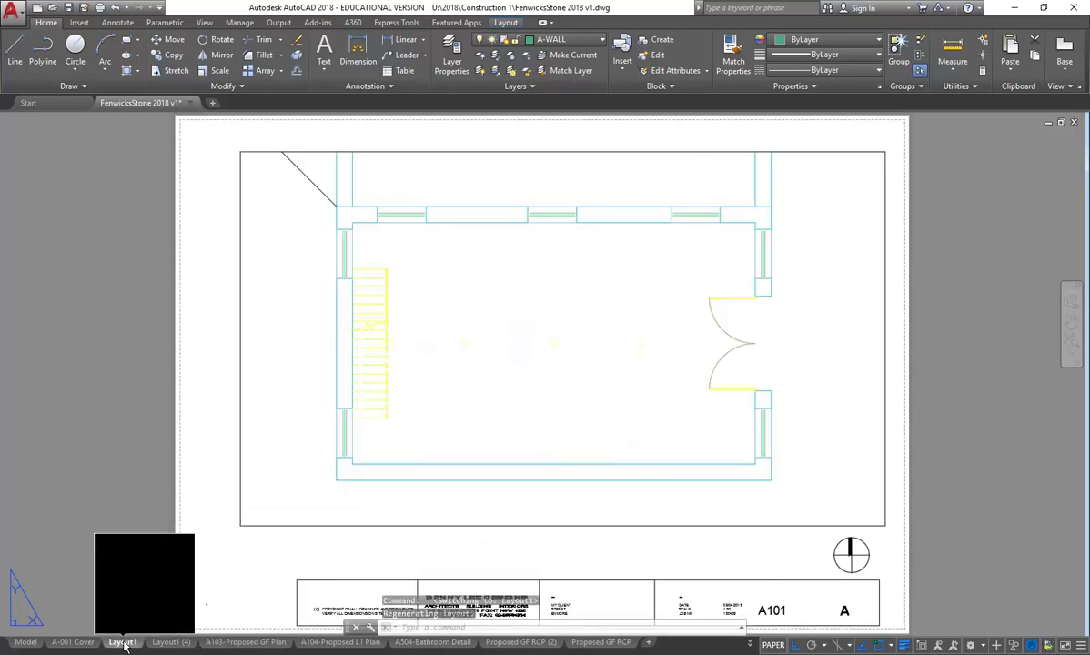
{"action": "left_click", "coordinate": [165, 642]}
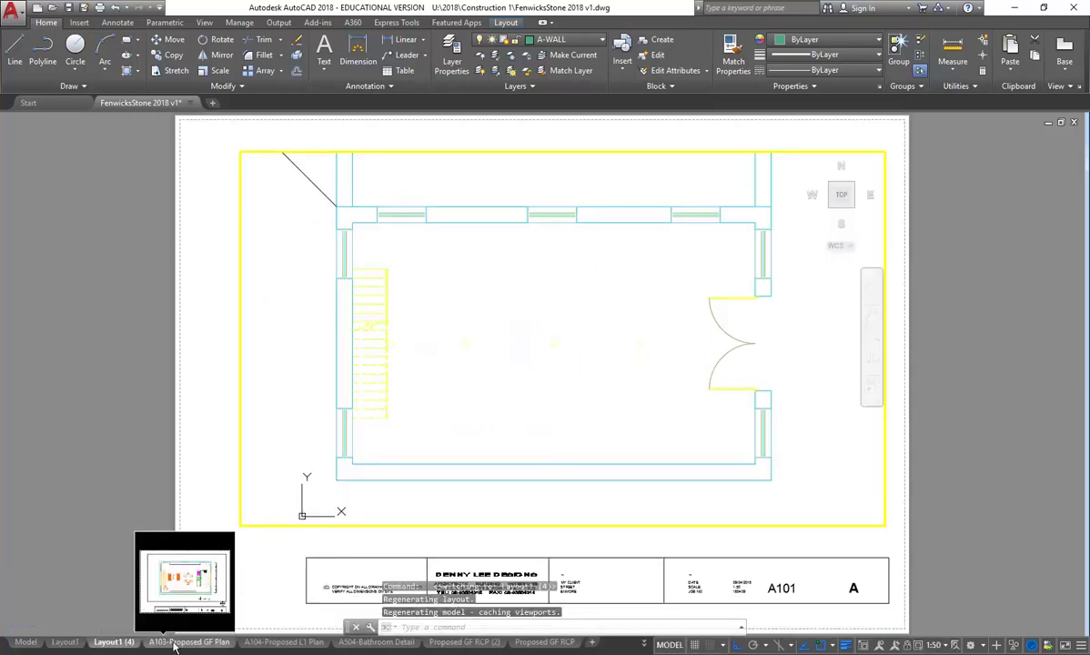
{"action": "right_click", "coordinate": [118, 644]}
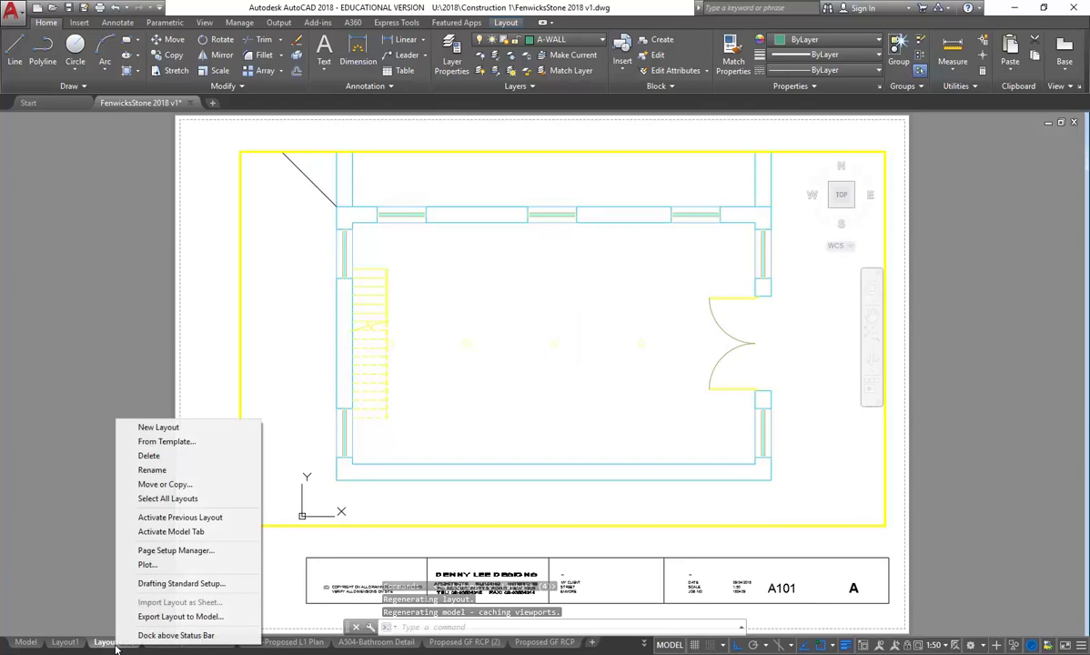
{"action": "left_click", "coordinate": [149, 455]}
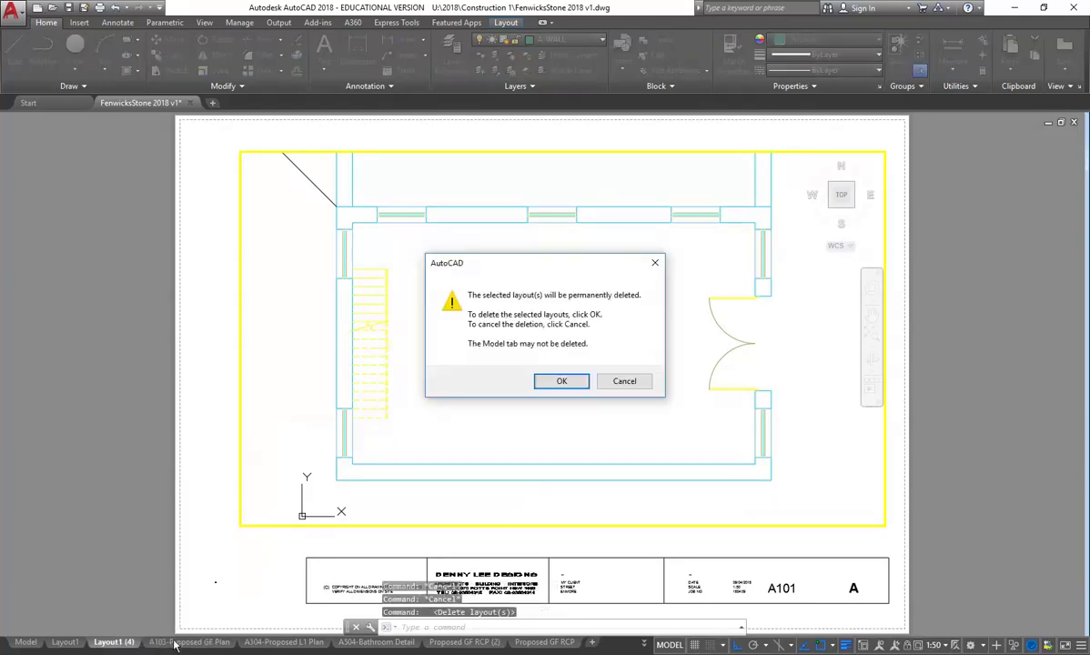
{"action": "left_click", "coordinate": [560, 382]}
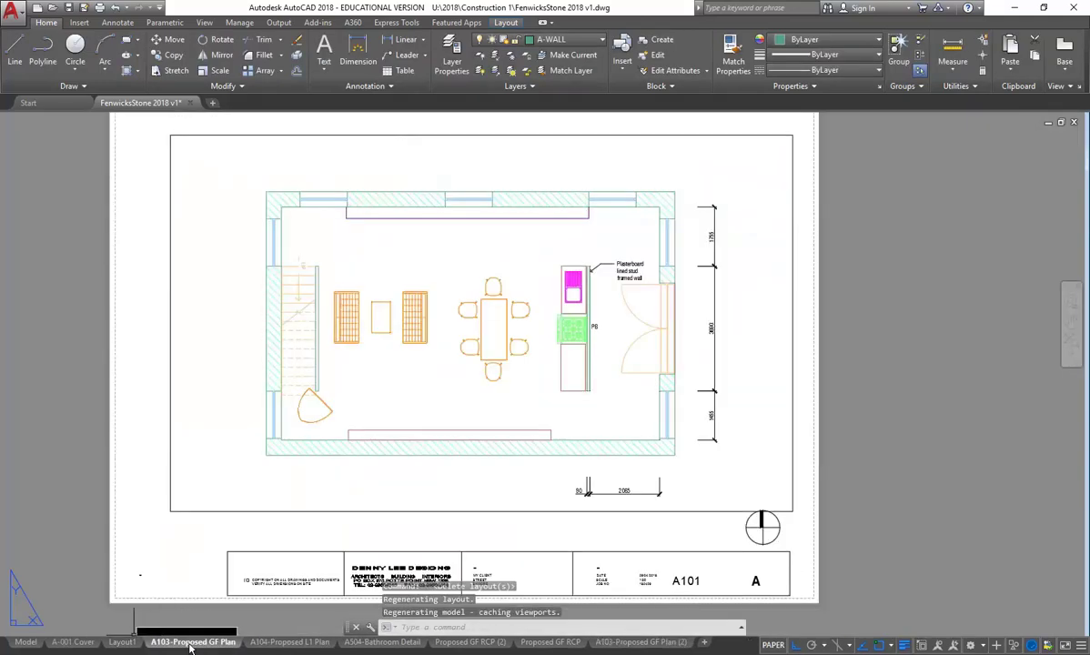
Permanently delete the Layout1 layout
{"action": "left_click", "coordinate": [122, 642]}
{"action": "right_click", "coordinate": [122, 642]}
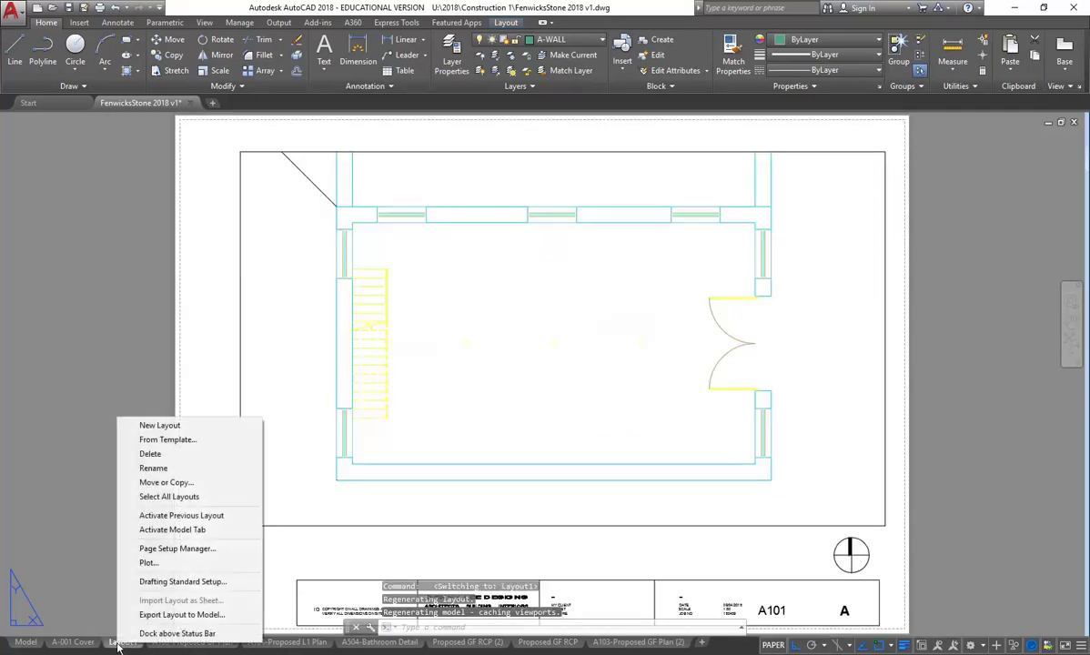
{"action": "left_click", "coordinate": [180, 453]}
{"action": "left_click", "coordinate": [494, 382]}
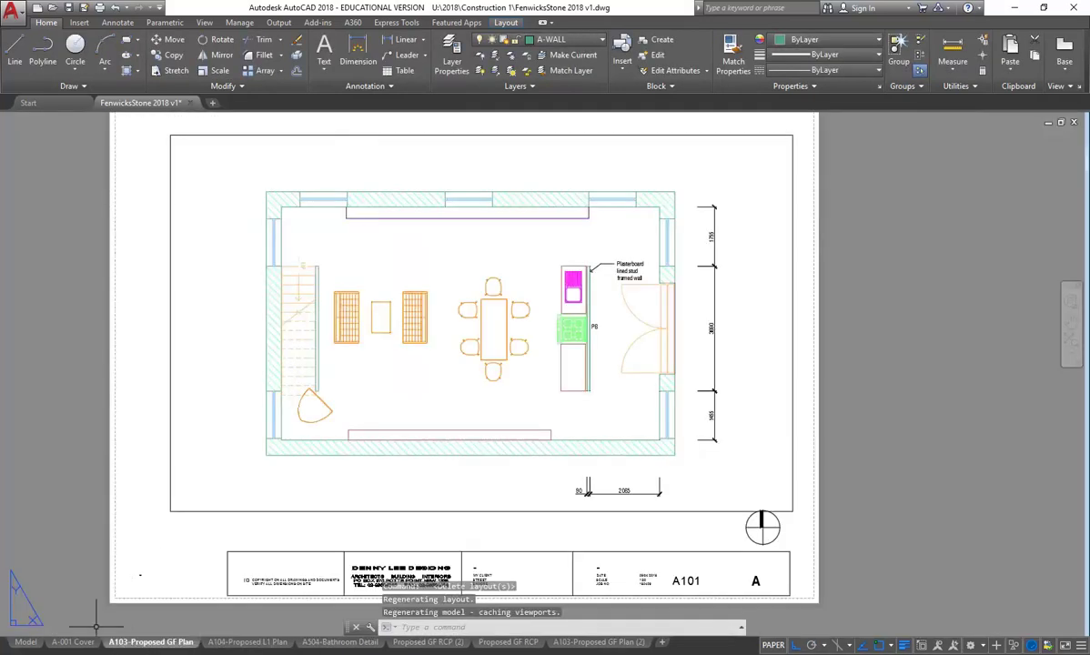
Look through the cover, A103, A104 and Proposed GF RCP layouts and open the copied A103-Proposed GF Plan (2) layout
{"action": "left_click", "coordinate": [69, 642]}
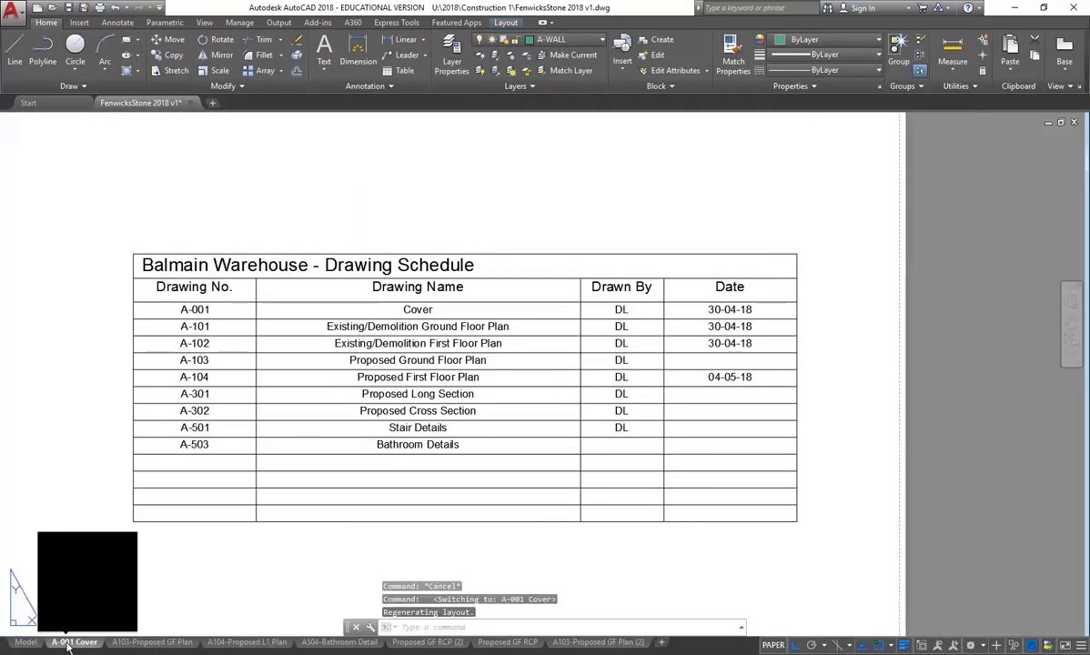
{"action": "left_click", "coordinate": [136, 642]}
{"action": "left_click", "coordinate": [242, 642]}
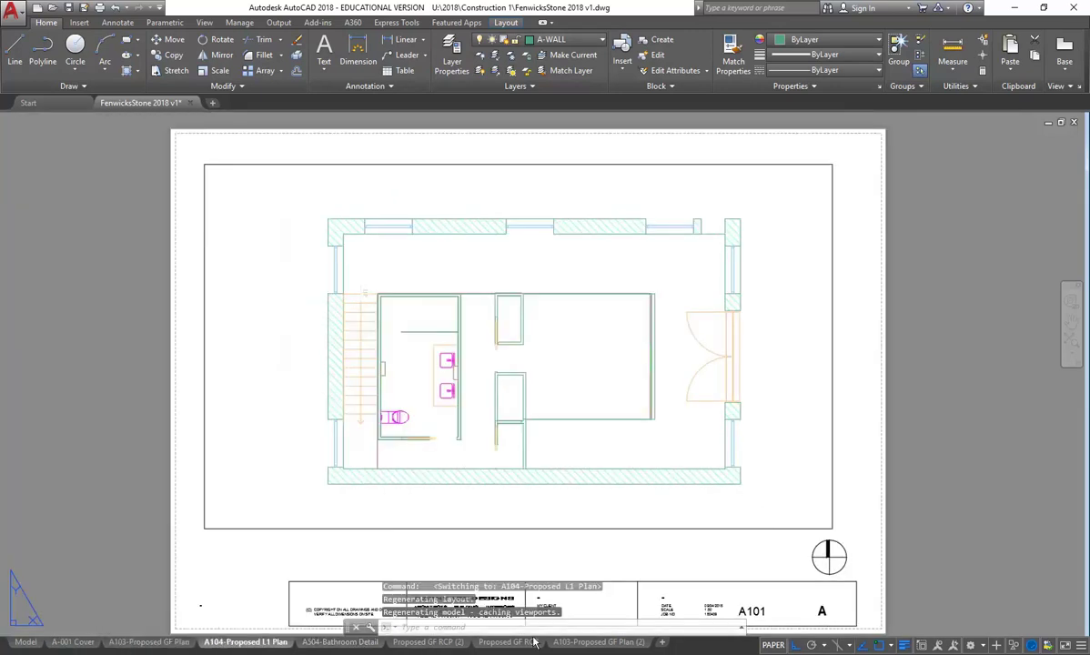
{"action": "left_click", "coordinate": [499, 643]}
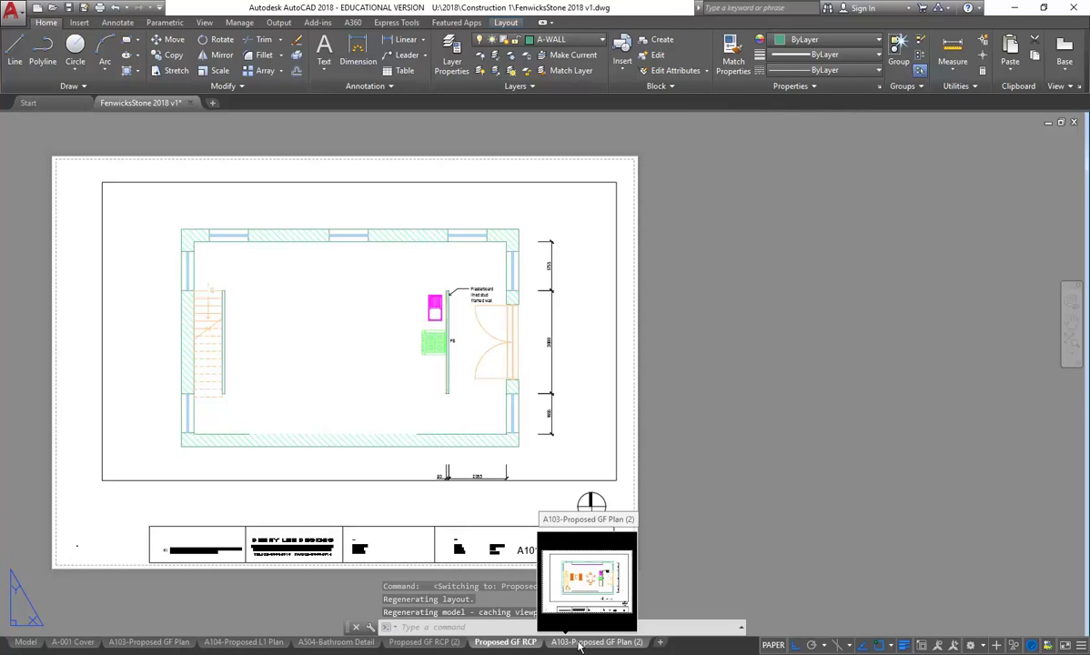
{"action": "left_click", "coordinate": [578, 643]}
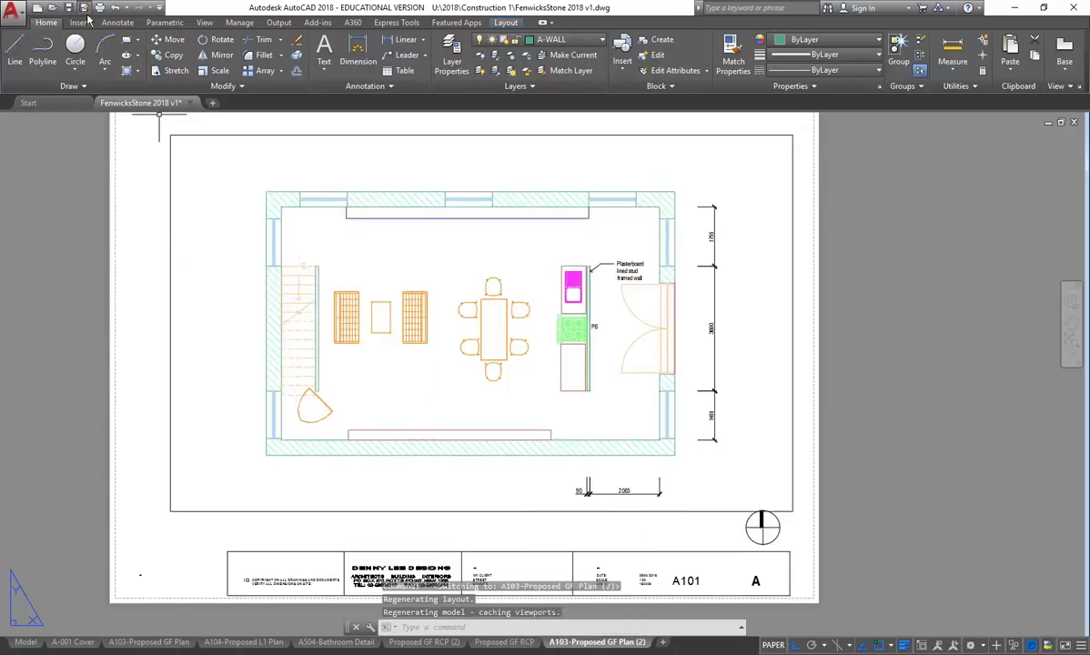
Undo the recent layout switches and the deletions of Layout1 and Layout1 (4)
{"action": "left_click", "coordinate": [117, 7]}
{"action": "left_click", "coordinate": [118, 8]}
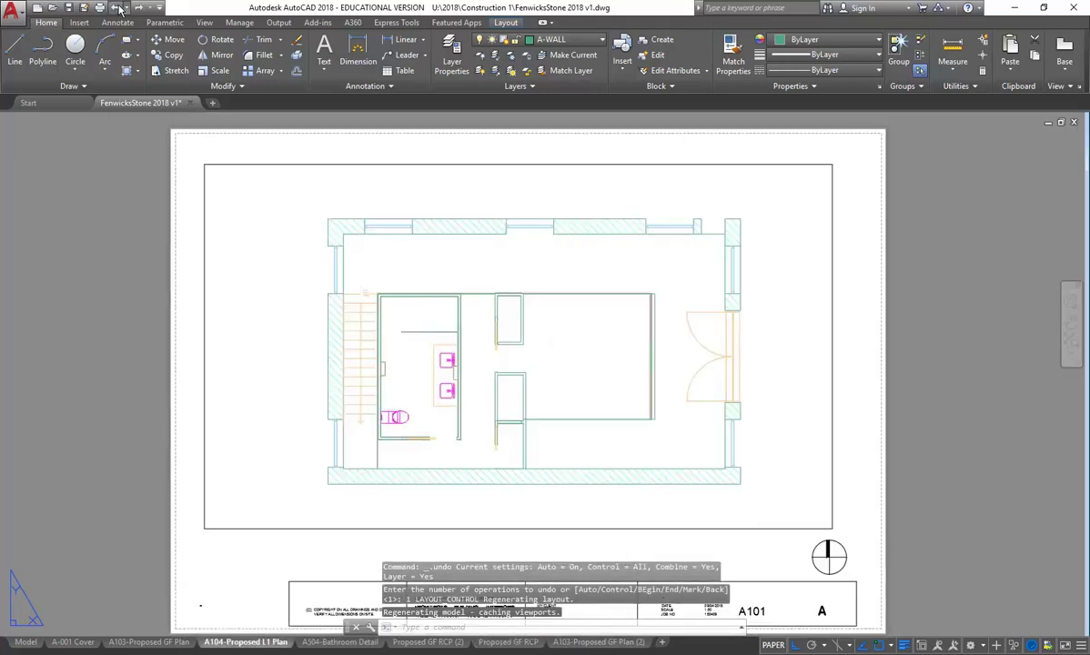
{"action": "left_click", "coordinate": [117, 7]}
{"action": "left_click", "coordinate": [118, 7]}
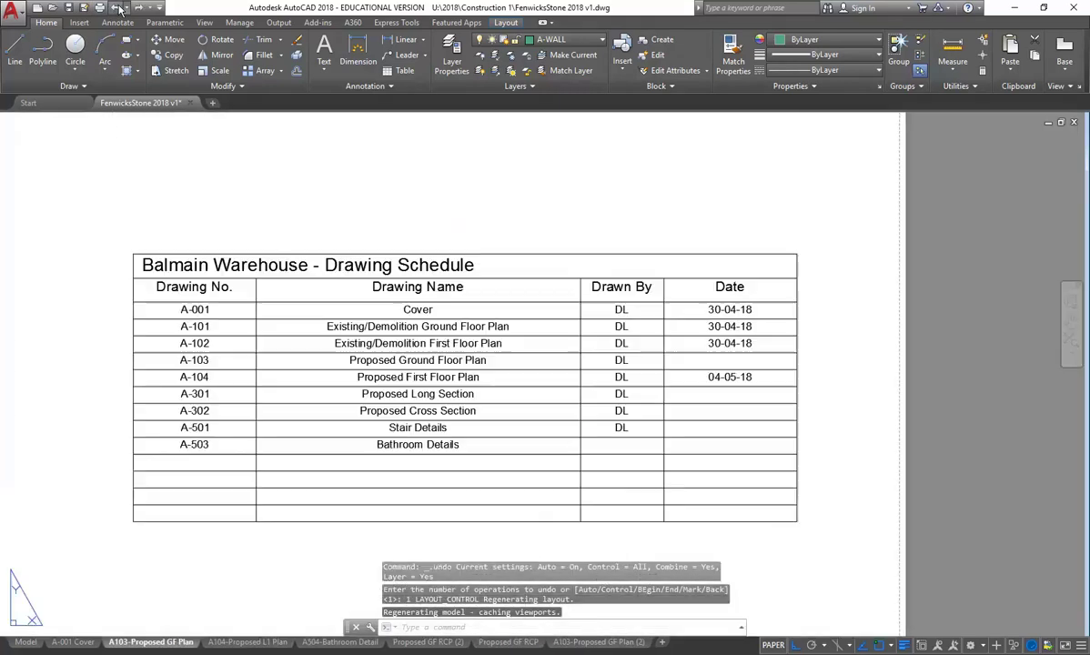
{"action": "left_click", "coordinate": [118, 7]}
{"action": "left_click", "coordinate": [117, 7]}
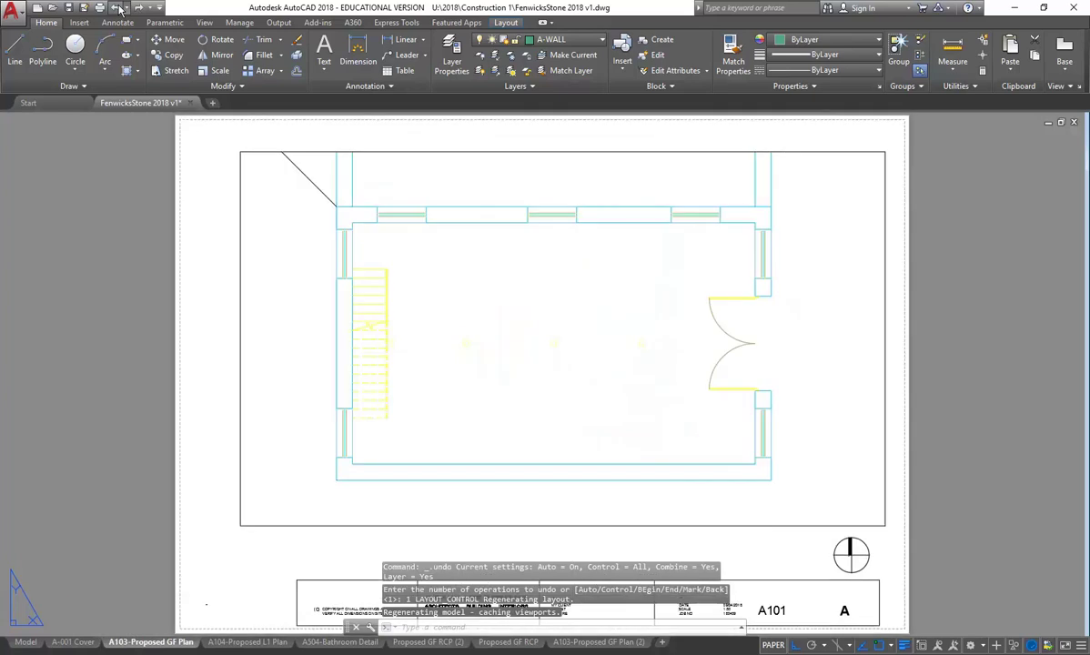
{"action": "left_click", "coordinate": [118, 7]}
{"action": "left_click", "coordinate": [118, 7]}
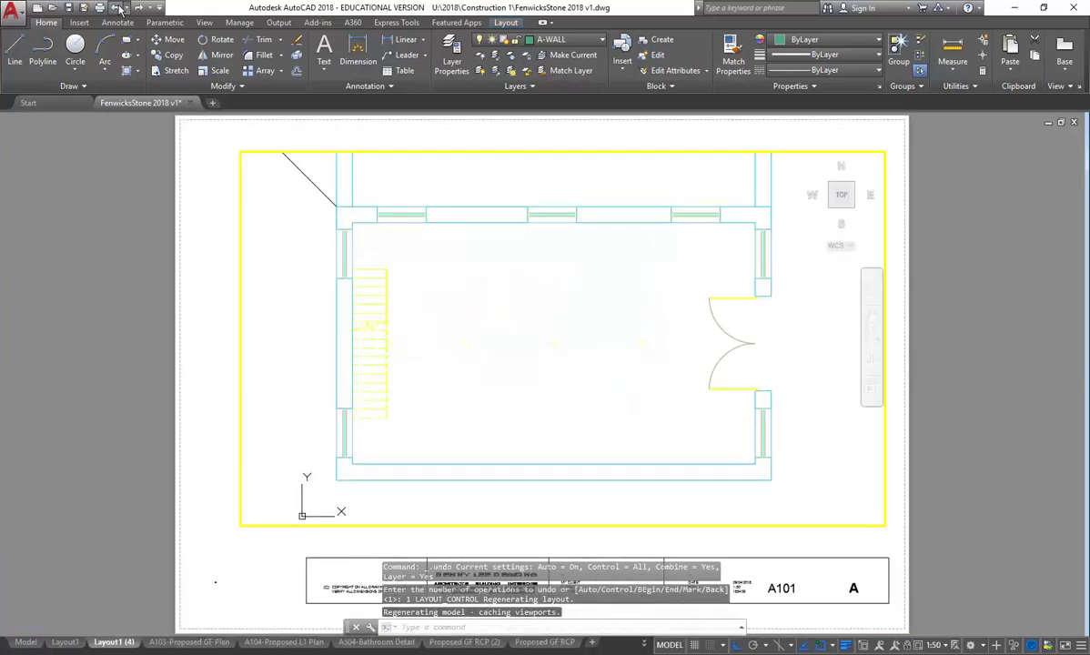
Check the full list of layouts for the A103 copy and redo the undone layout deletions
{"action": "left_click", "coordinate": [645, 643]}
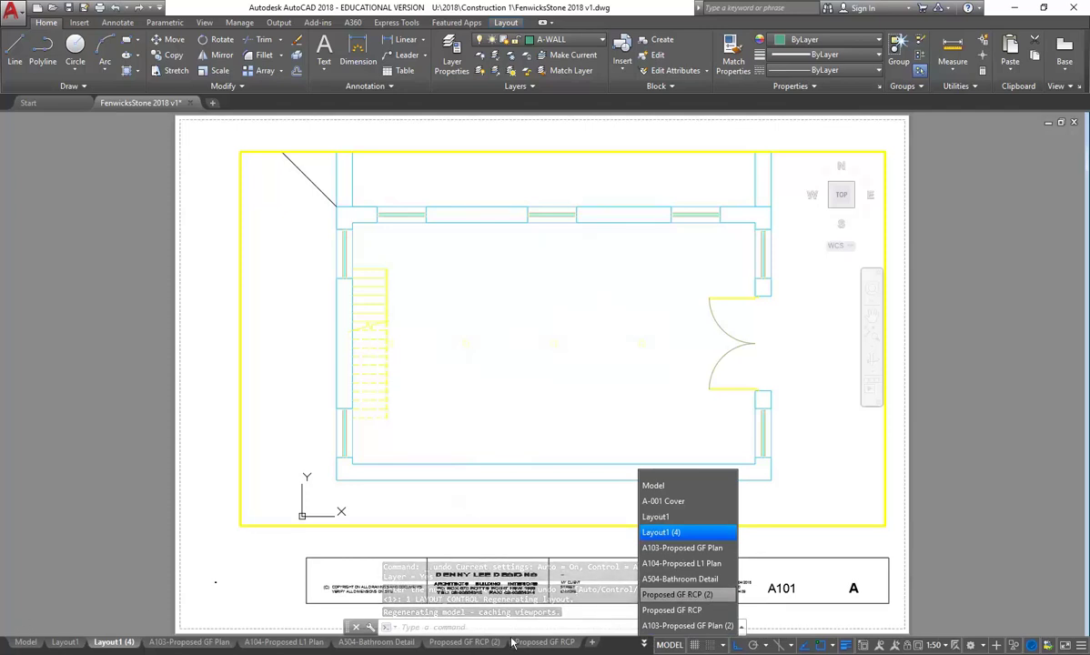
{"action": "left_click", "coordinate": [644, 645]}
{"action": "left_click", "coordinate": [644, 645]}
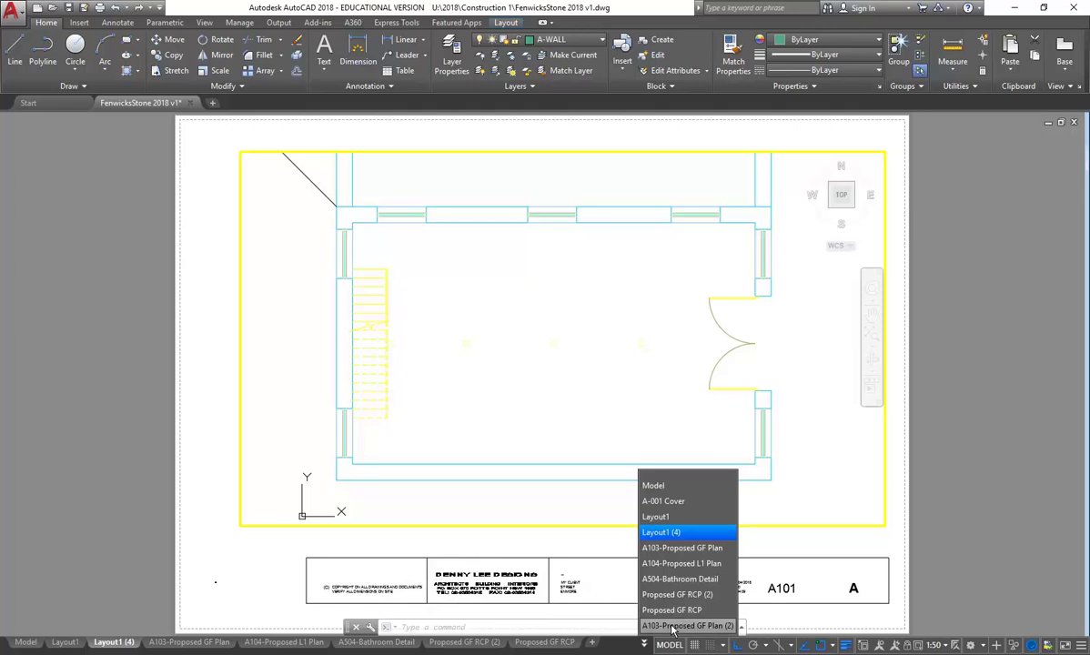
{"action": "left_click", "coordinate": [644, 645]}
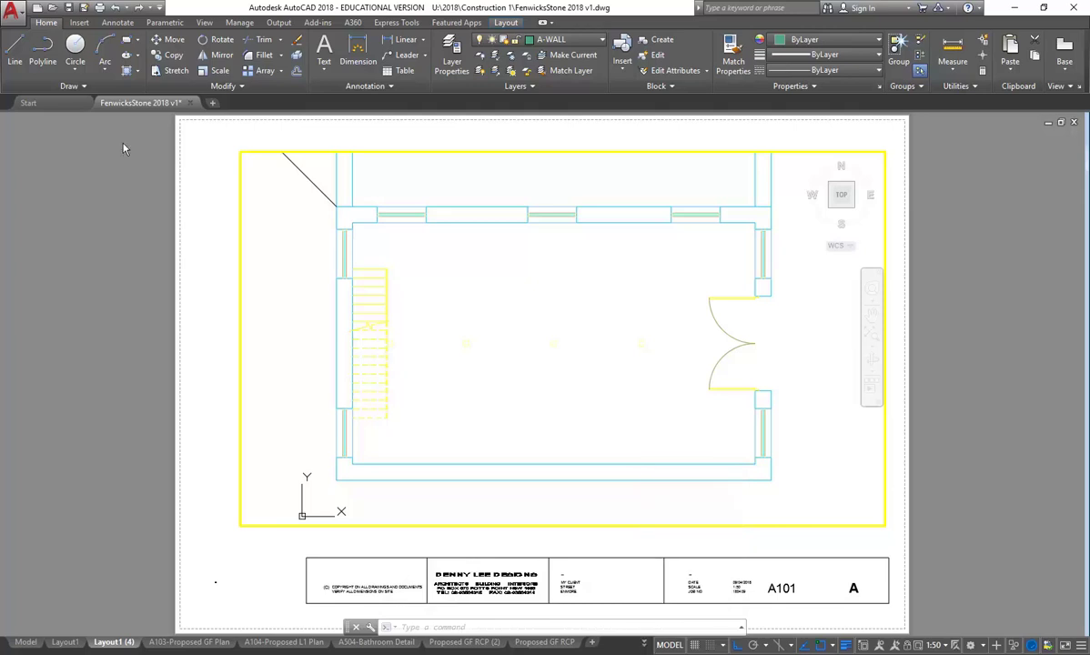
{"action": "left_click", "coordinate": [138, 7]}
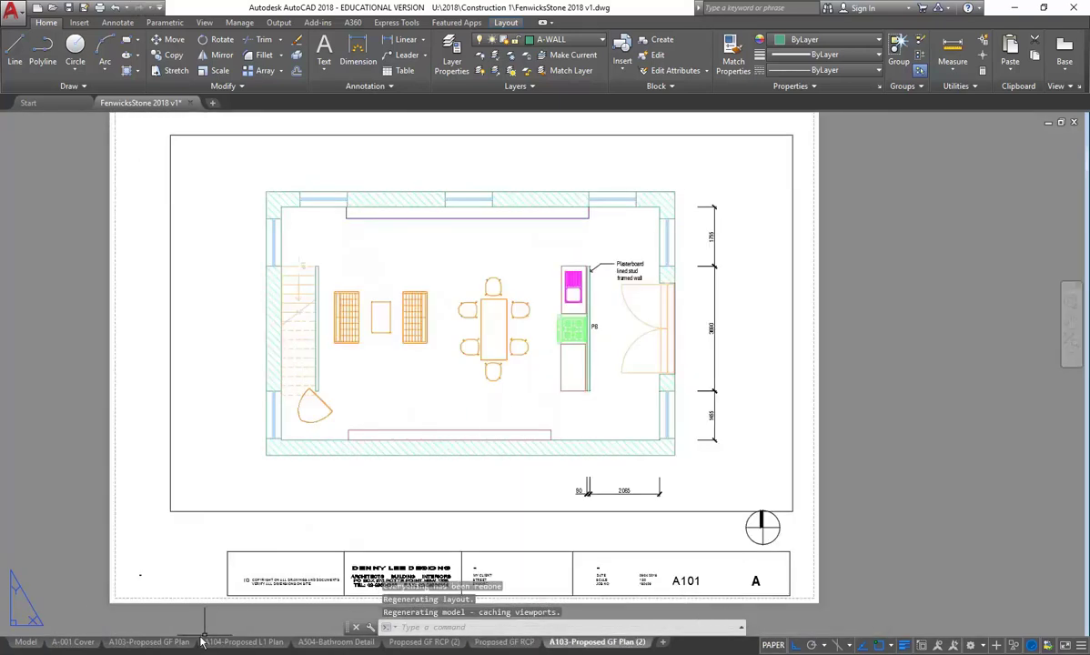
Rename the copied A103-Proposed GF Plan (2) layout to A502-Proposed Stair
{"action": "right_click", "coordinate": [616, 645]}
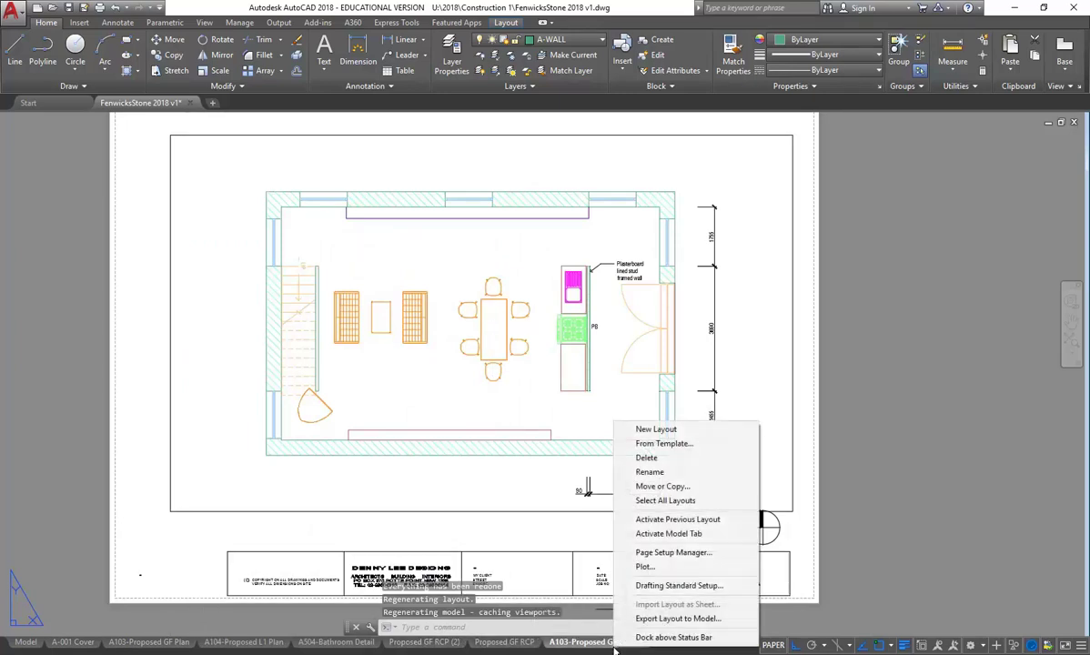
{"action": "left_click", "coordinate": [650, 472]}
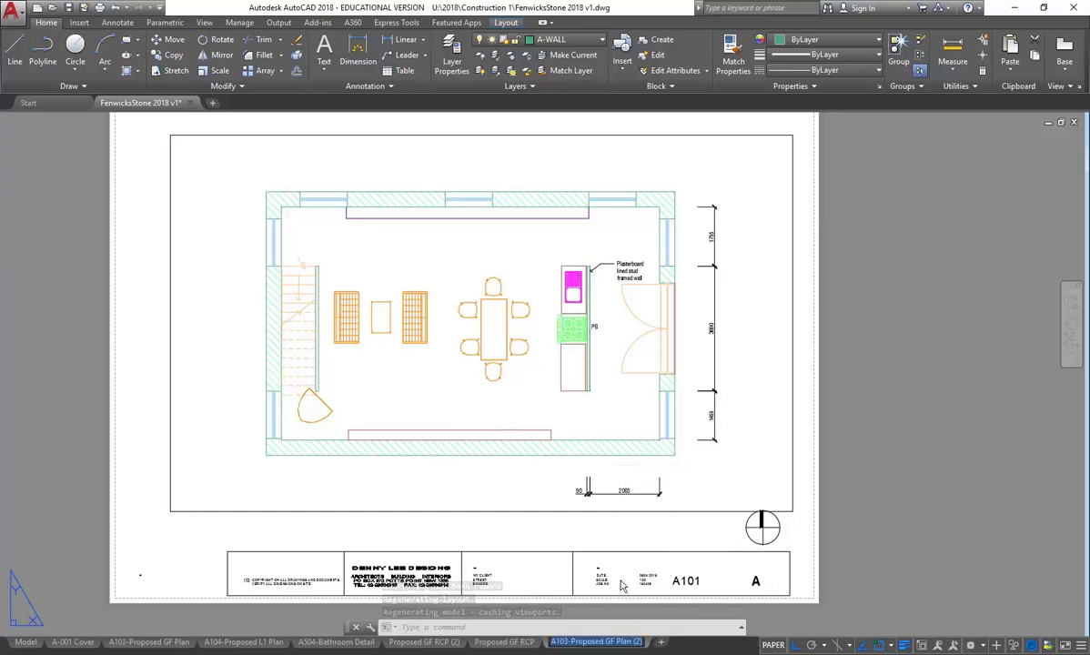
{"action": "left_click", "coordinate": [555, 642]}
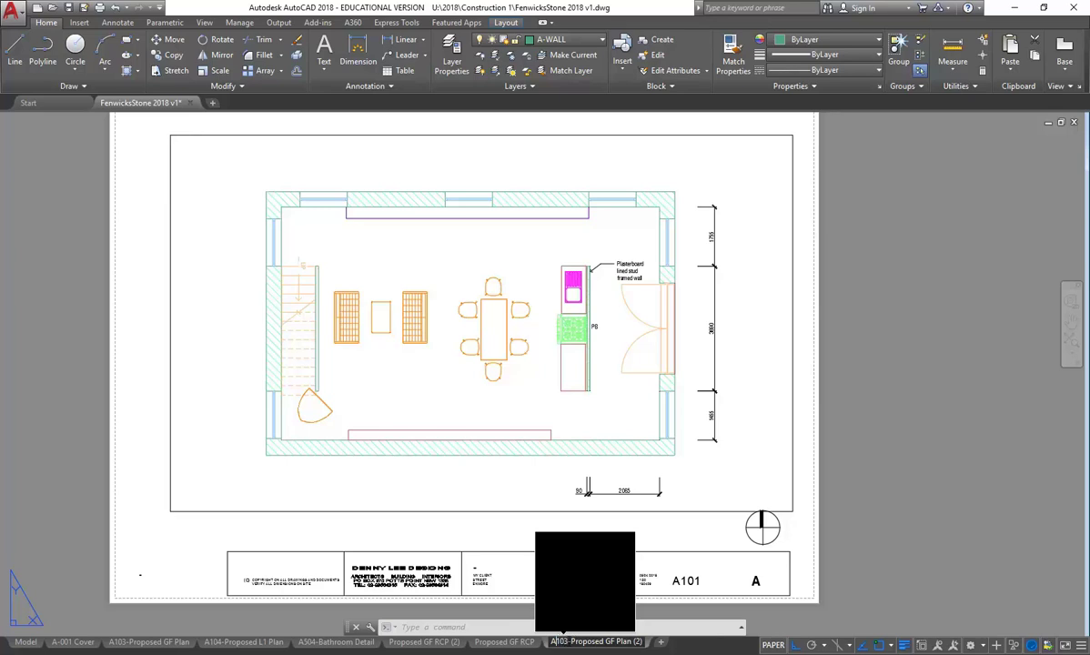
{"action": "double_click", "coordinate": [563, 642]}
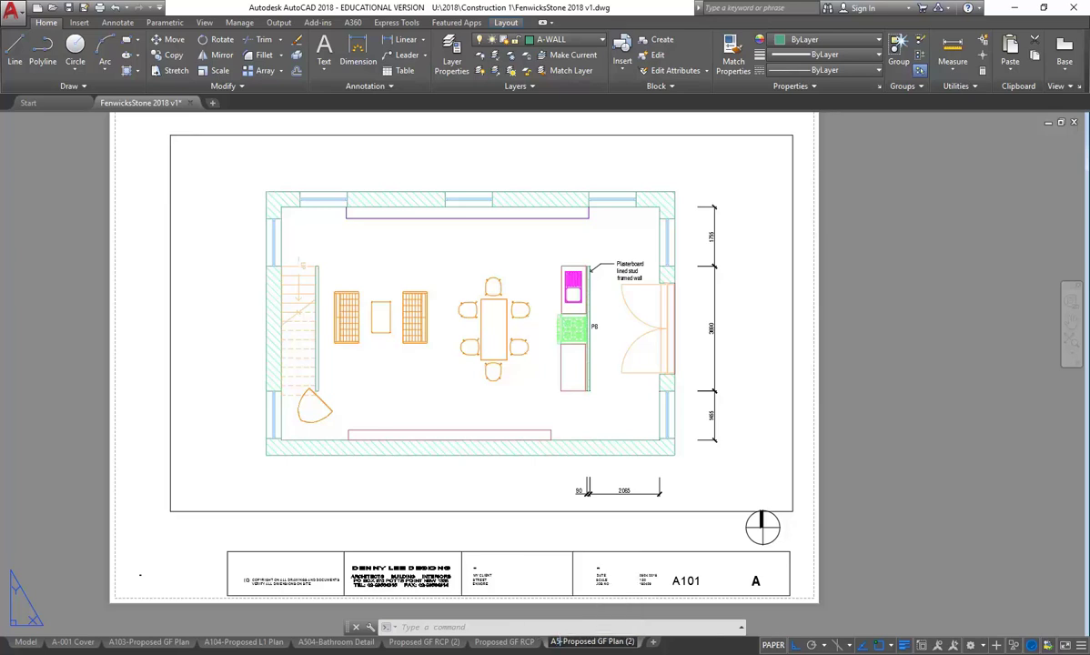
{"action": "type", "text": "A502-"}
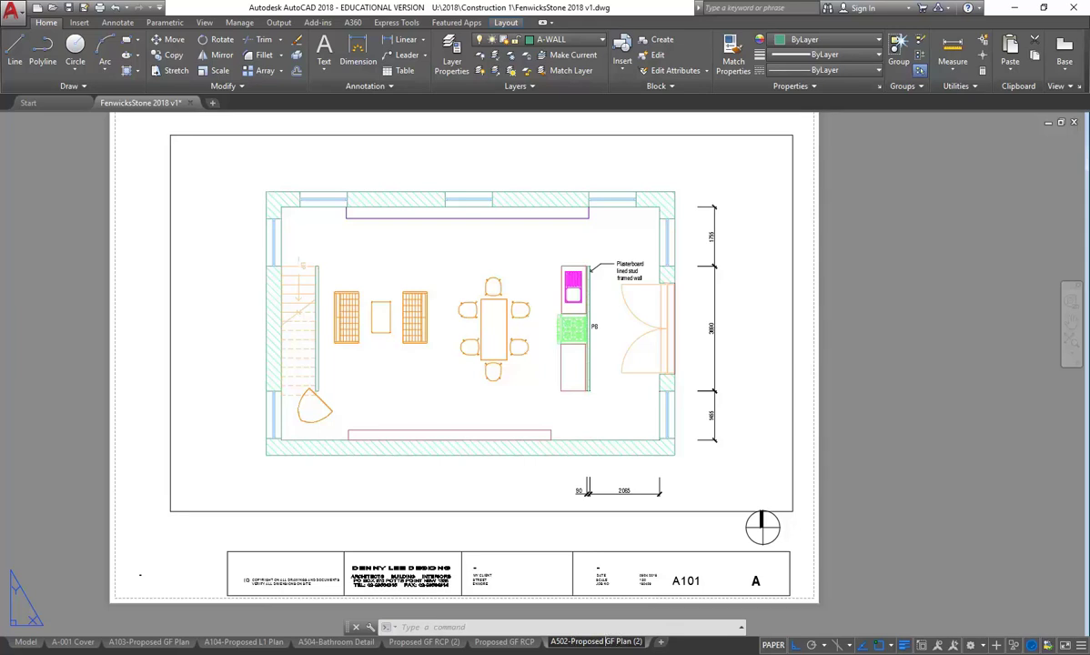
{"action": "type", "text": "Stair"}
{"action": "key", "text": "Return"}
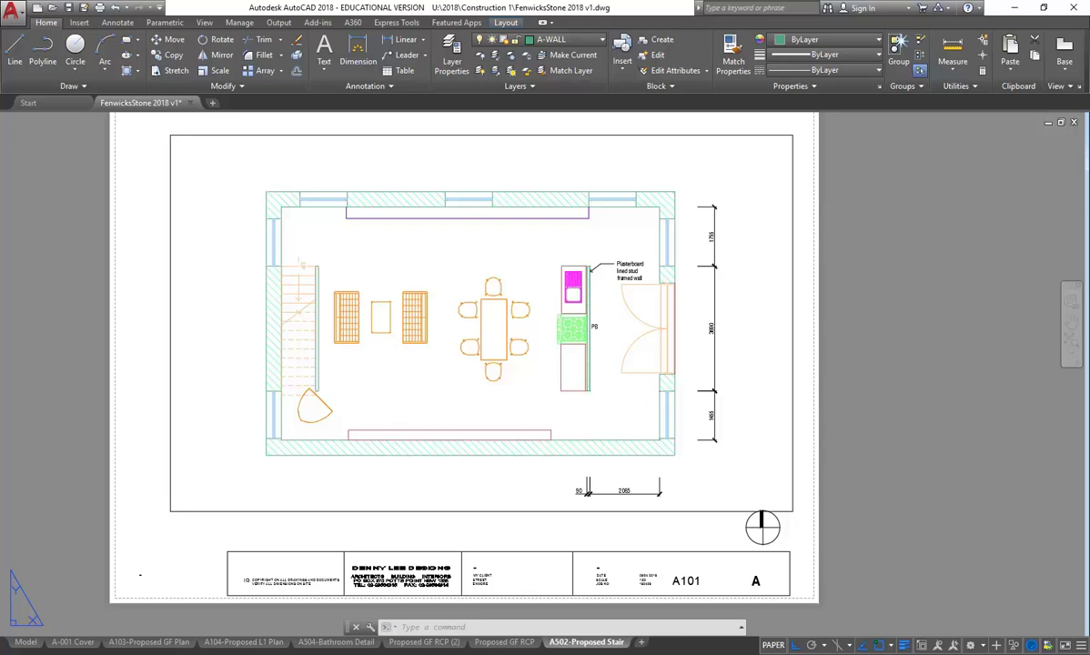
Change the DWG-NO attribute in the title block to A502
{"action": "left_click", "coordinate": [385, 337]}
{"action": "key", "text": "Escape"}
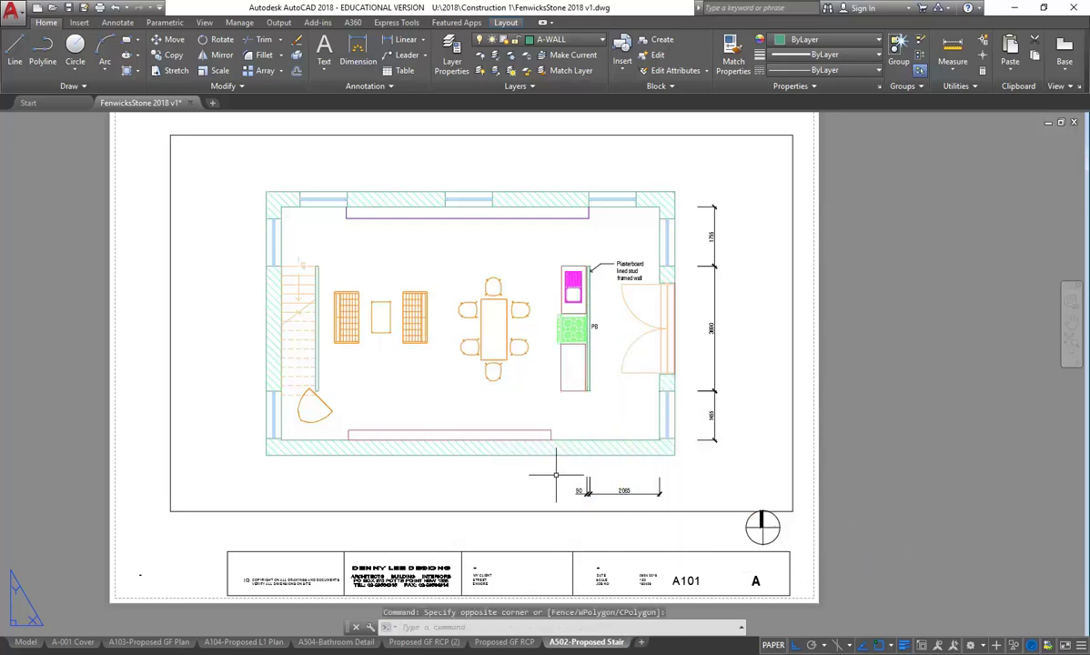
{"action": "double_click", "coordinate": [676, 583]}
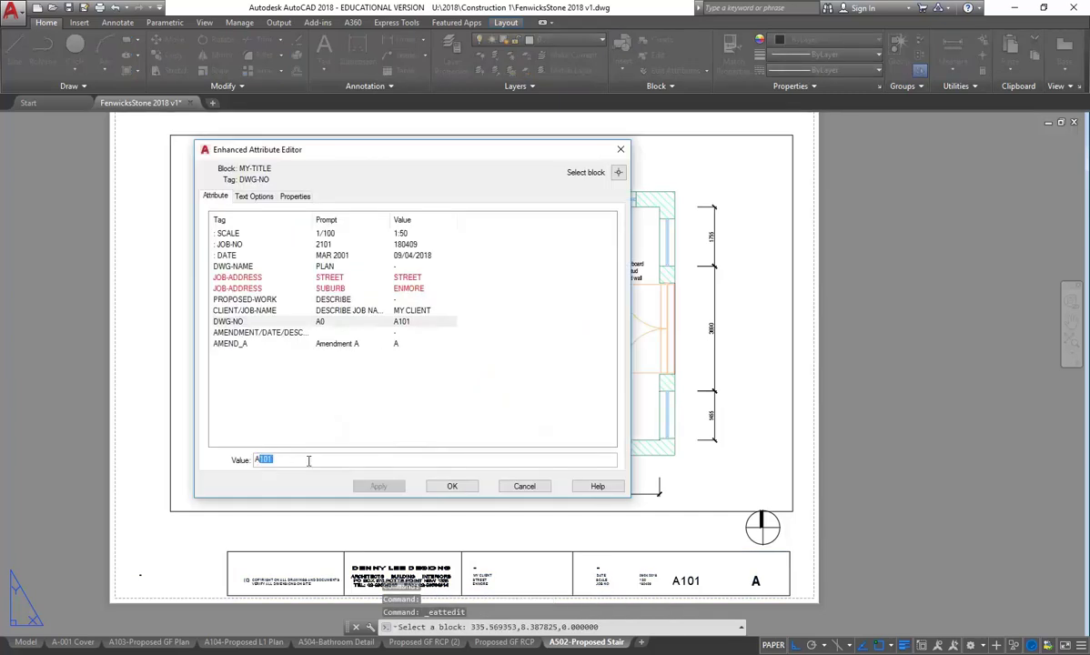
{"action": "type", "text": "A502"}
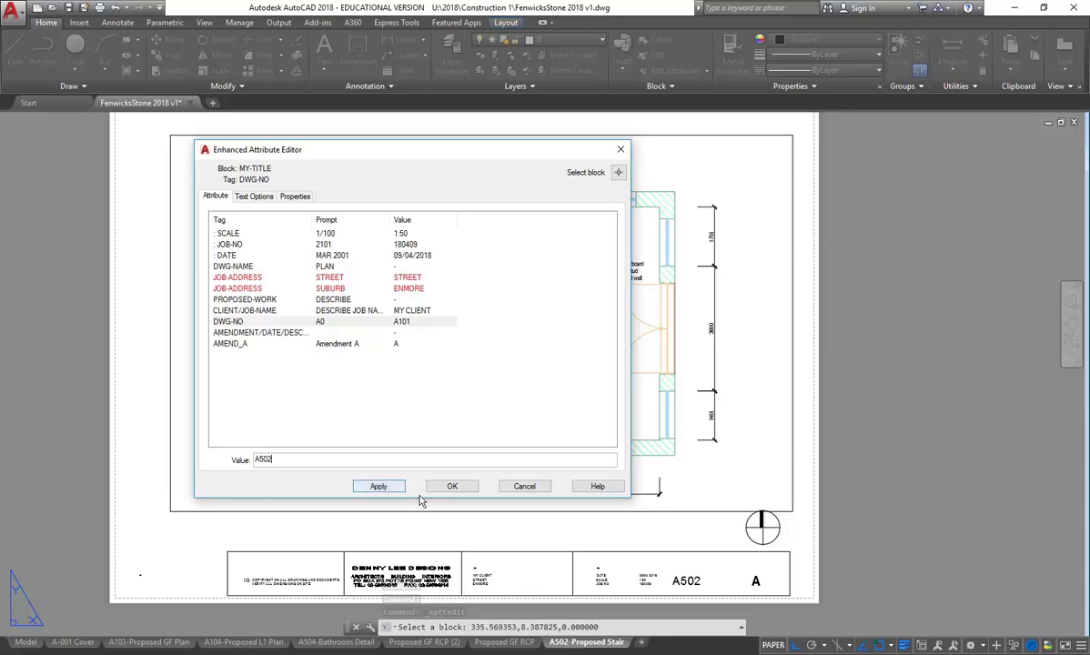
{"action": "left_click", "coordinate": [452, 485]}
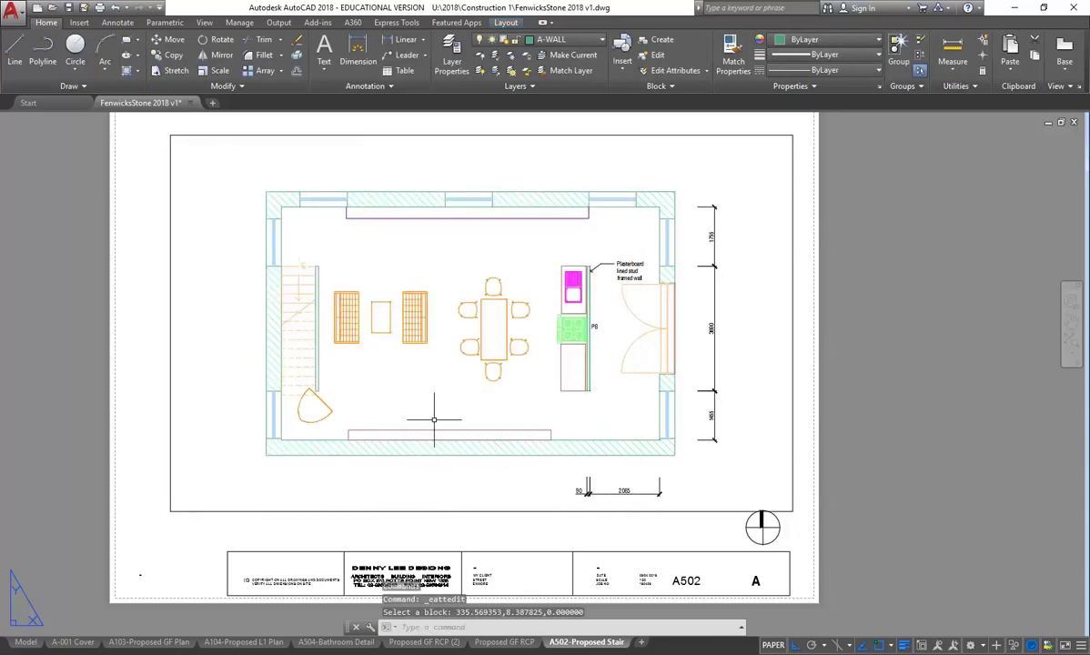
Inside the layout's viewport, move the armchair about 1 m horizontally away from the foot of the stair, then return to paper space
{"action": "left_click", "coordinate": [447, 508]}
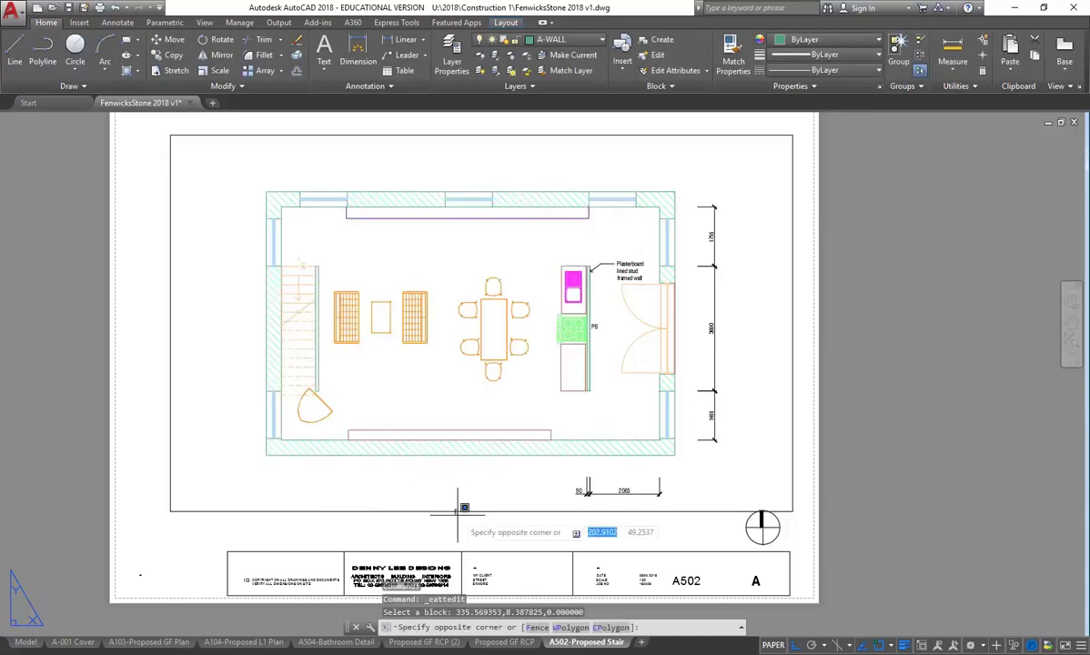
{"action": "left_click", "coordinate": [389, 525]}
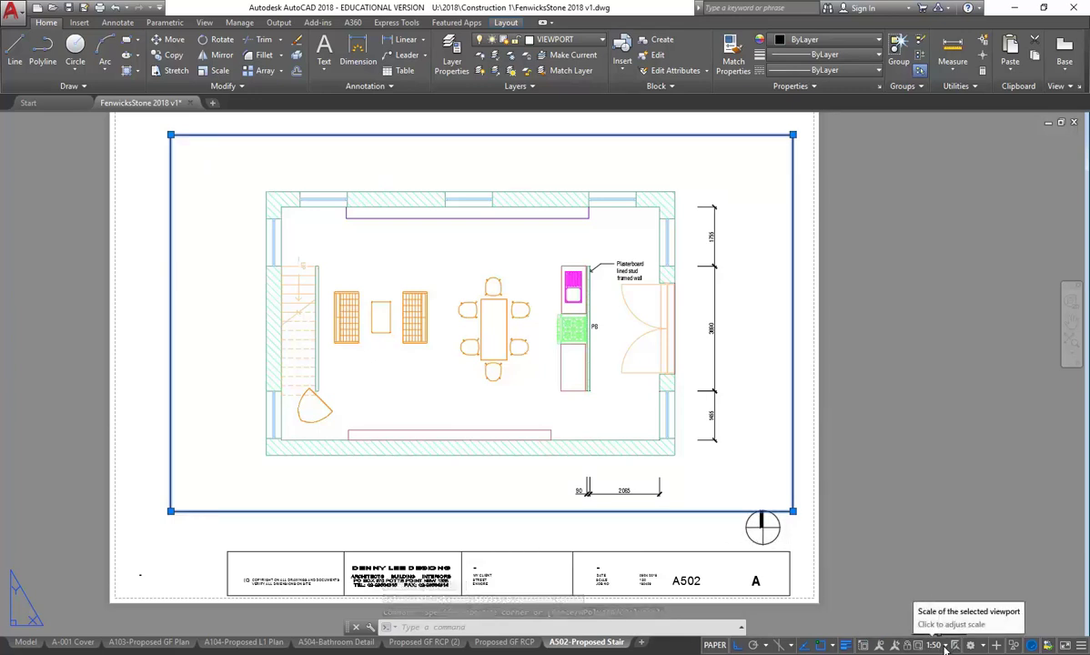
{"action": "double_click", "coordinate": [341, 421]}
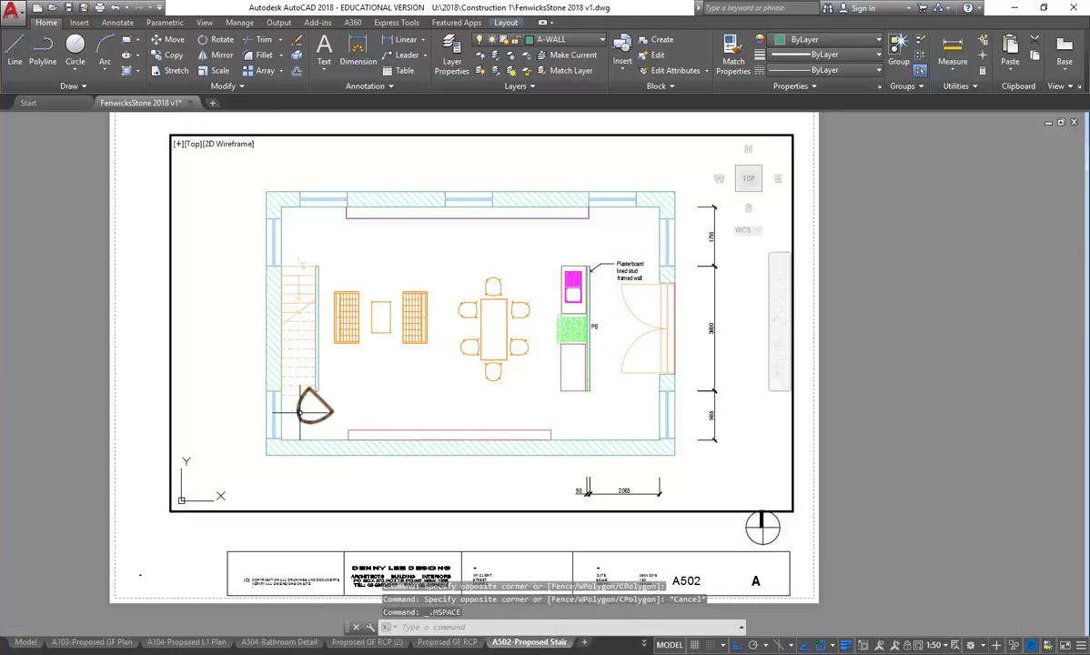
{"action": "left_click", "coordinate": [305, 407]}
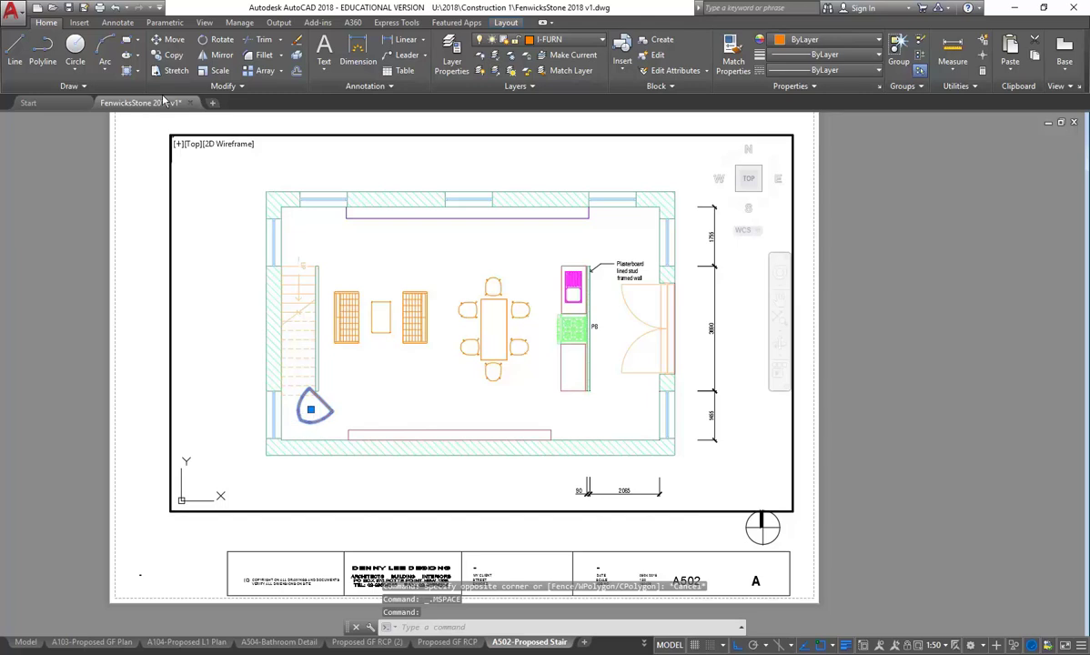
{"action": "left_click", "coordinate": [163, 39]}
{"action": "left_click", "coordinate": [320, 371]}
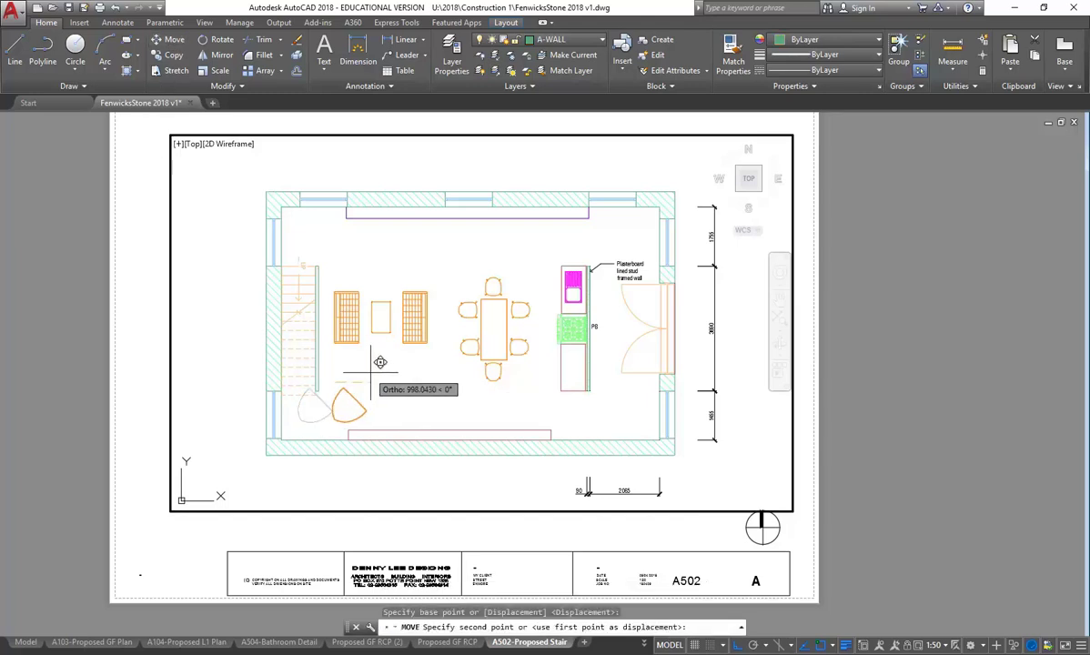
{"action": "left_click", "coordinate": [356, 369]}
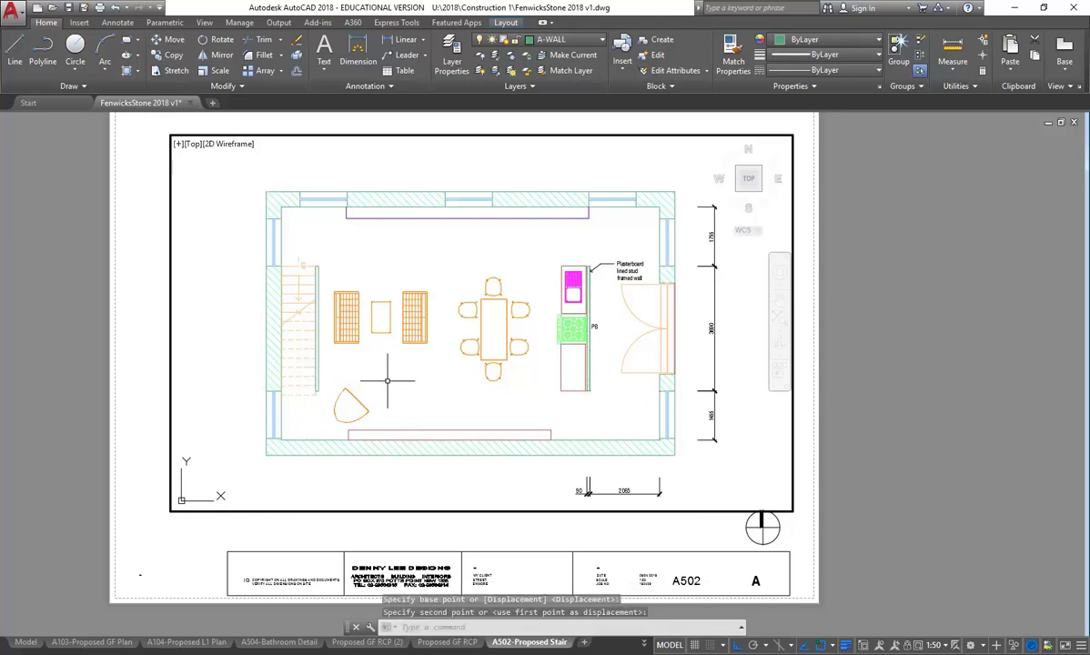
{"action": "double_click", "coordinate": [91, 337]}
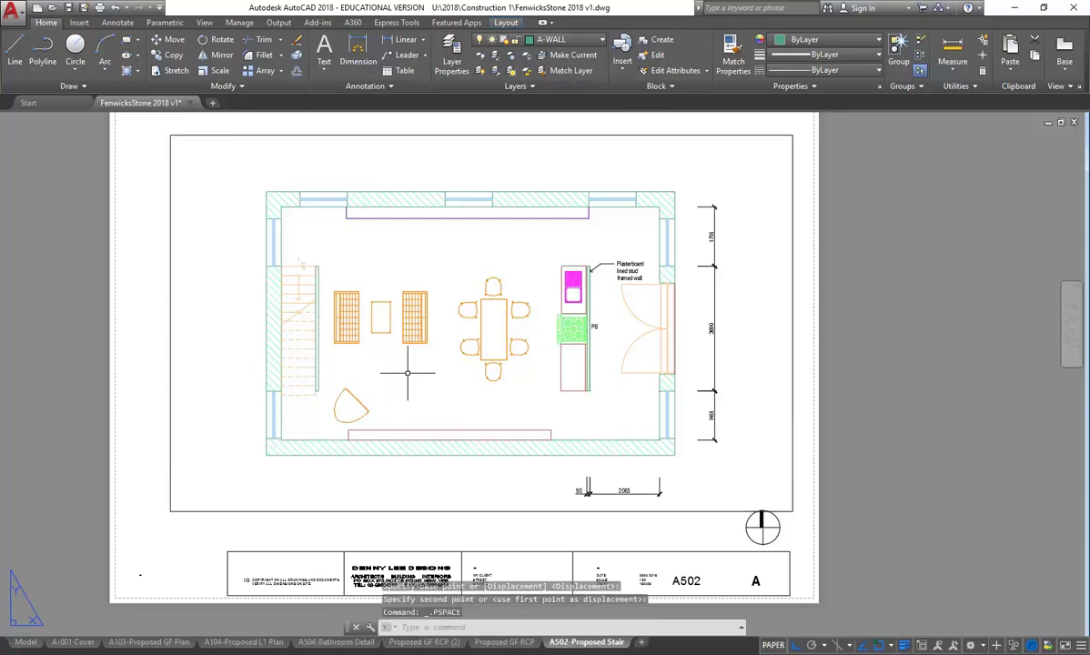
Narrow the viewport from both sides so that it frames only the stair and the adjoining outer wall
{"action": "left_click", "coordinate": [623, 511]}
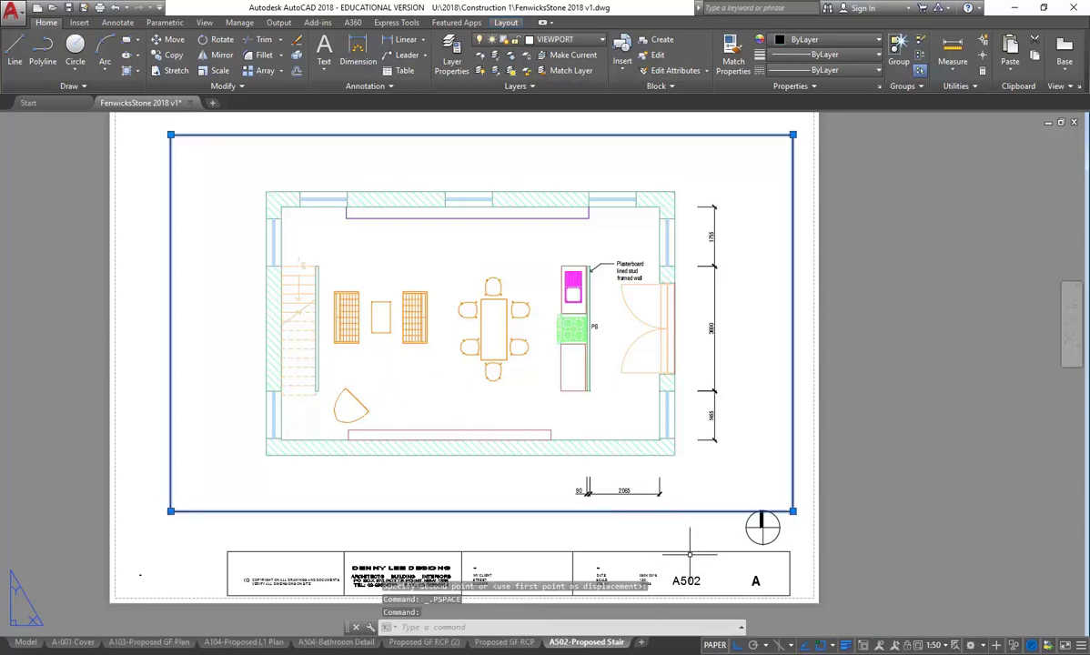
{"action": "left_click", "coordinate": [793, 511]}
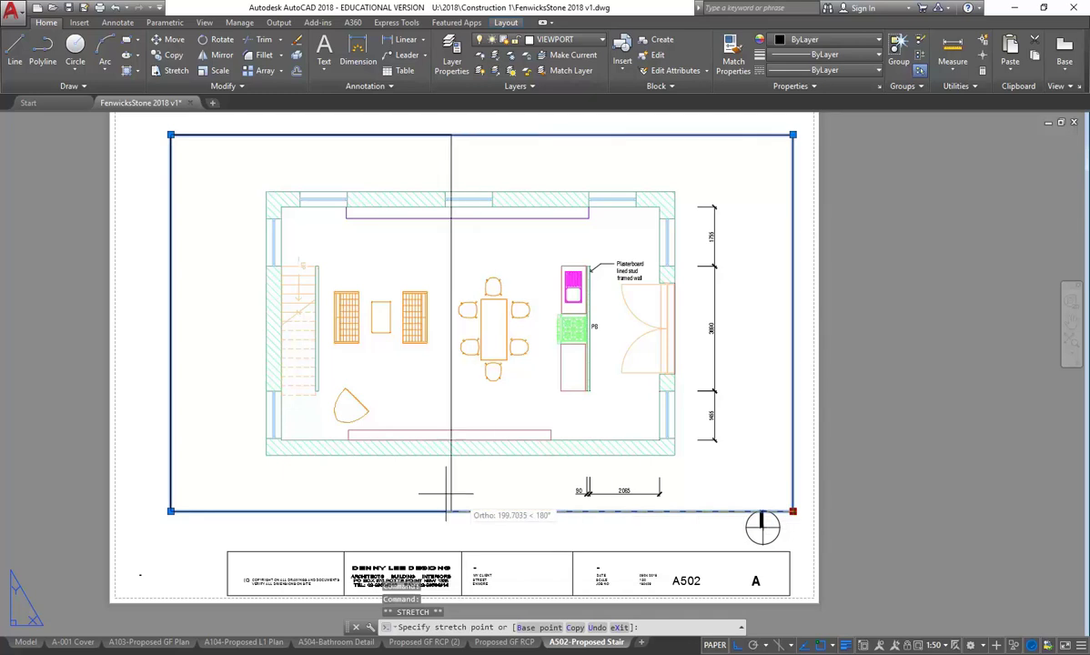
{"action": "left_click", "coordinate": [328, 462]}
{"action": "left_click", "coordinate": [171, 512]}
{"action": "left_click", "coordinate": [254, 512]}
{"action": "left_click", "coordinate": [250, 511]}
{"action": "left_click", "coordinate": [246, 511]}
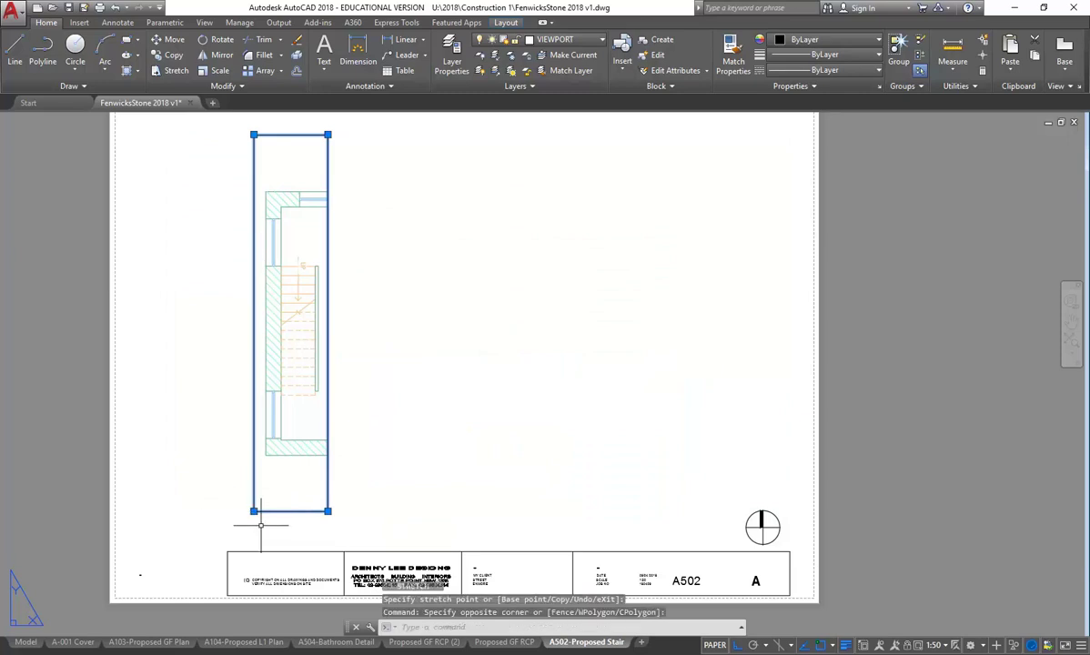
Shorten the viewport from below and above so that it ends just past the two ends of the stair
{"action": "left_click", "coordinate": [254, 512]}
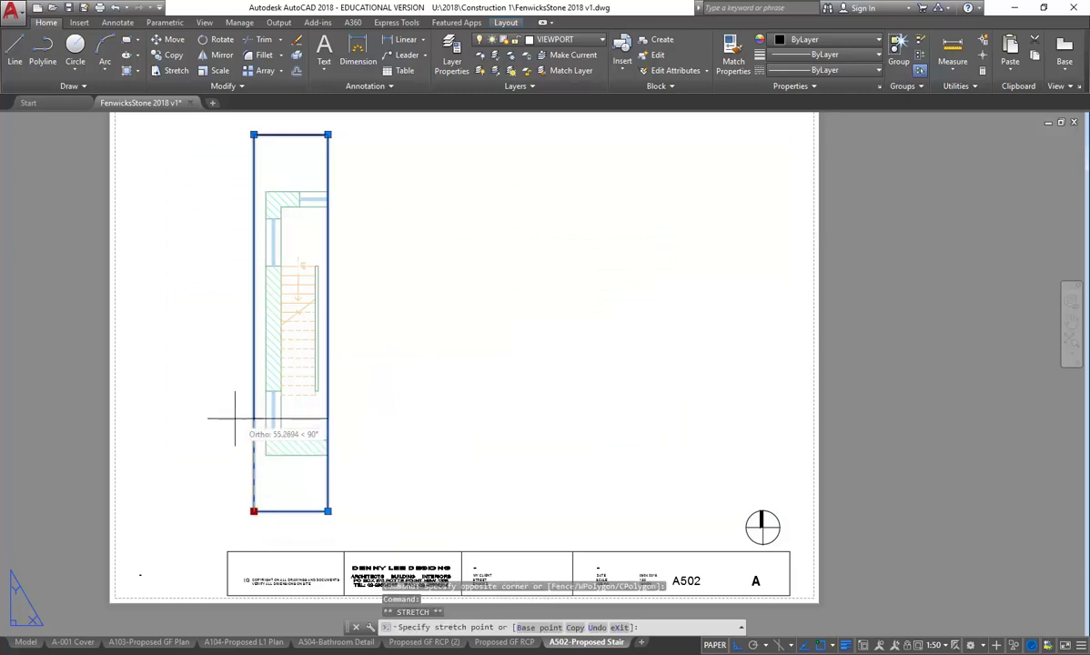
{"action": "left_click", "coordinate": [233, 416]}
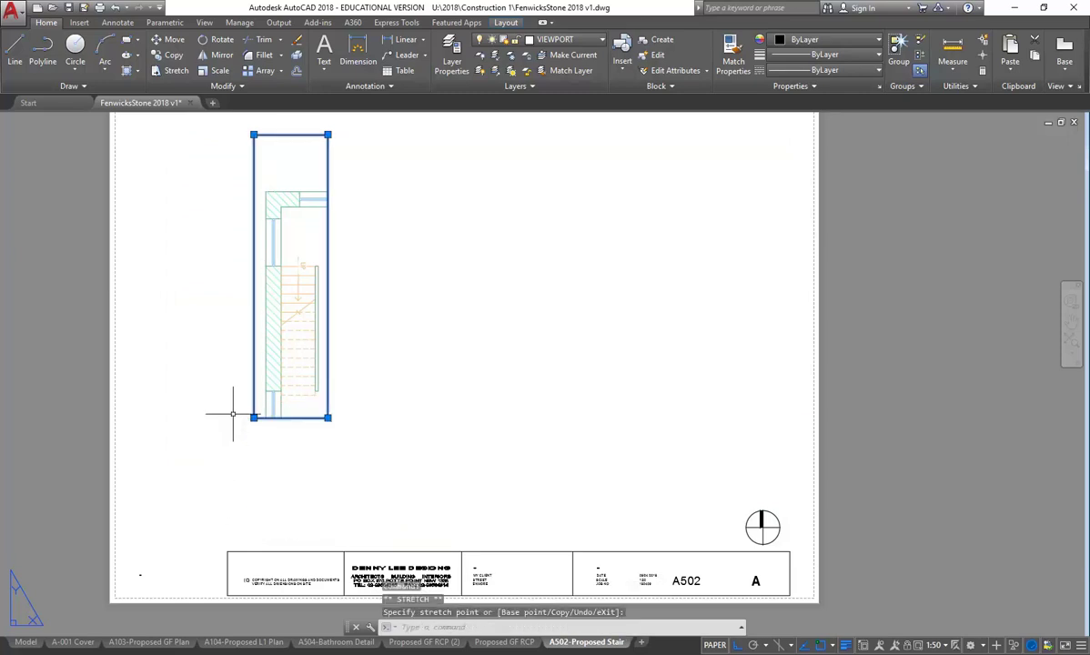
{"action": "left_click", "coordinate": [254, 135]}
{"action": "left_click", "coordinate": [233, 241]}
{"action": "middle_click_drag", "start_coordinate": [233, 247], "coordinate": [222, 266]}
{"action": "scroll", "coordinate": [239, 244], "scroll_direction": "down", "scroll_amount": 2}
{"action": "scroll", "coordinate": [239, 246], "scroll_direction": "up", "scroll_amount": 2}
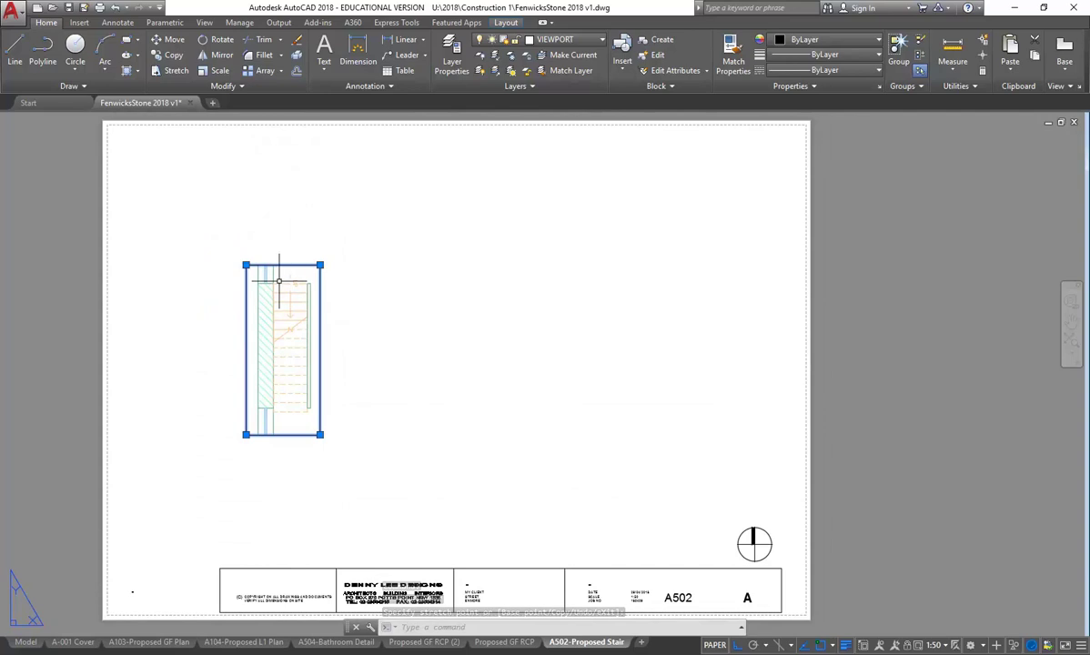
Move the stair viewport higher on the sheet and rotate it 90 degrees clockwise about a point near its centre
{"action": "left_click_drag", "start_coordinate": [291, 264], "coordinate": [306, 222]}
{"action": "left_click", "coordinate": [291, 216]}
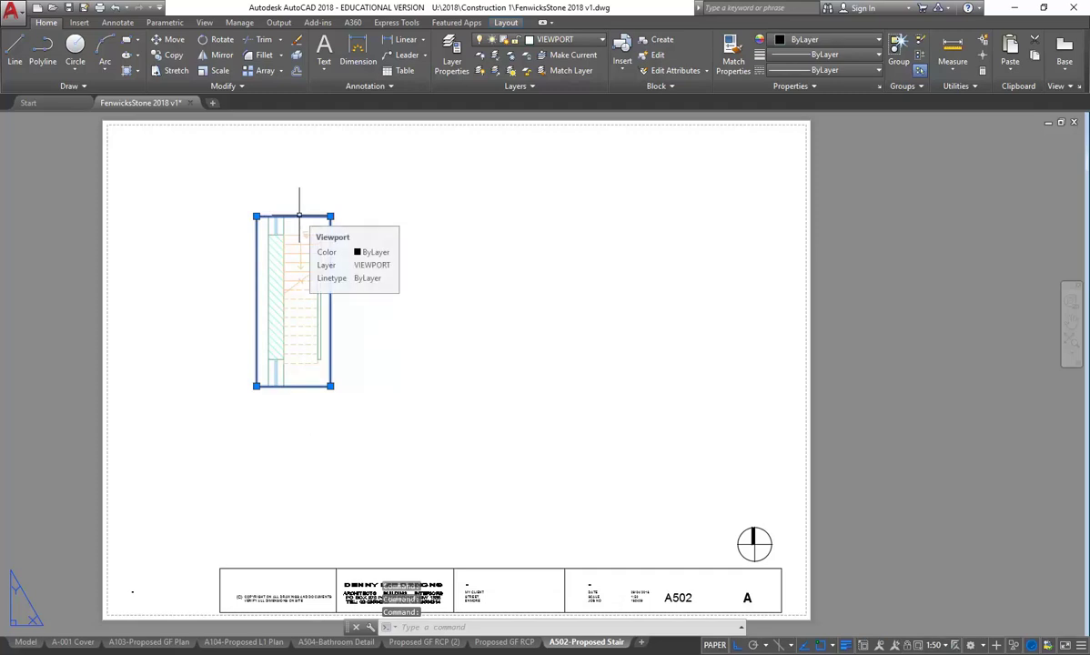
{"action": "left_click", "coordinate": [218, 40]}
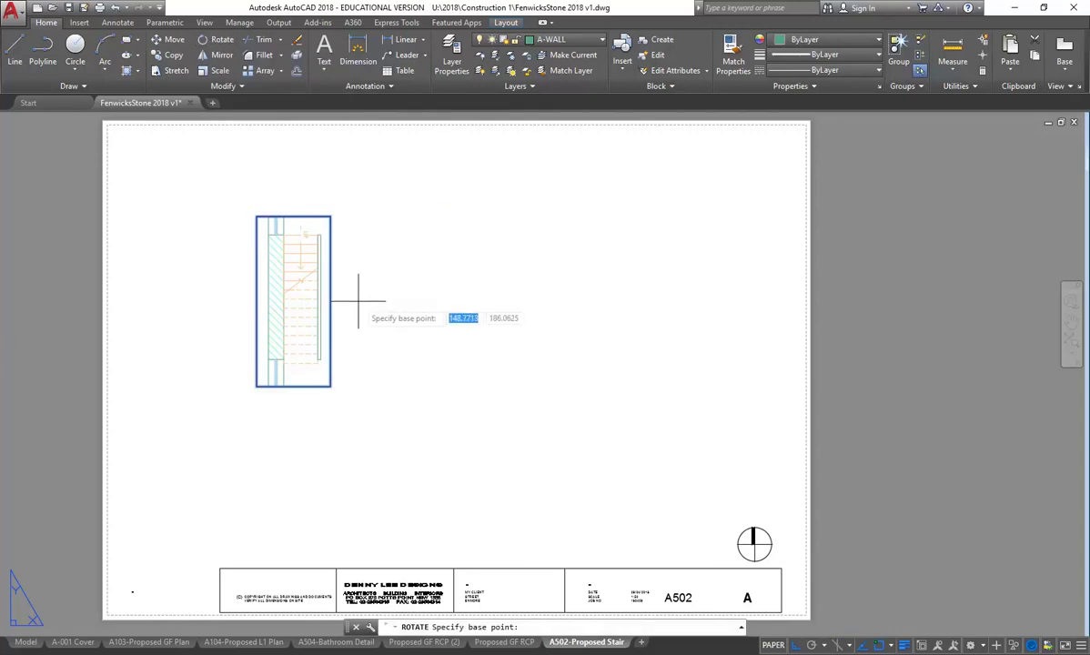
{"action": "left_click", "coordinate": [294, 290]}
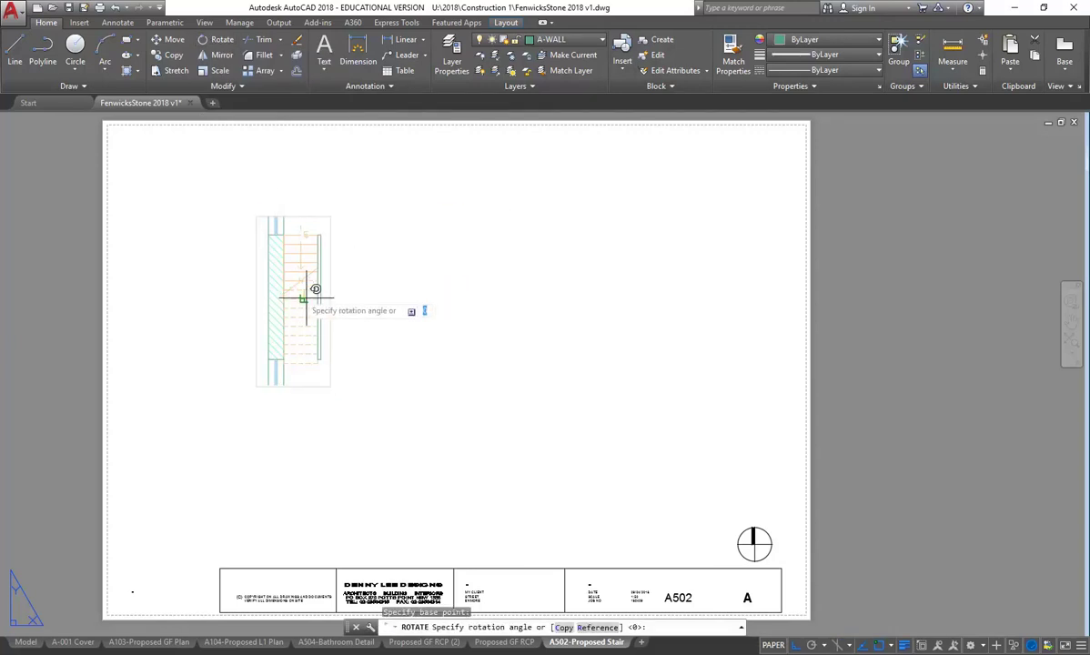
{"action": "left_click", "coordinate": [309, 440]}
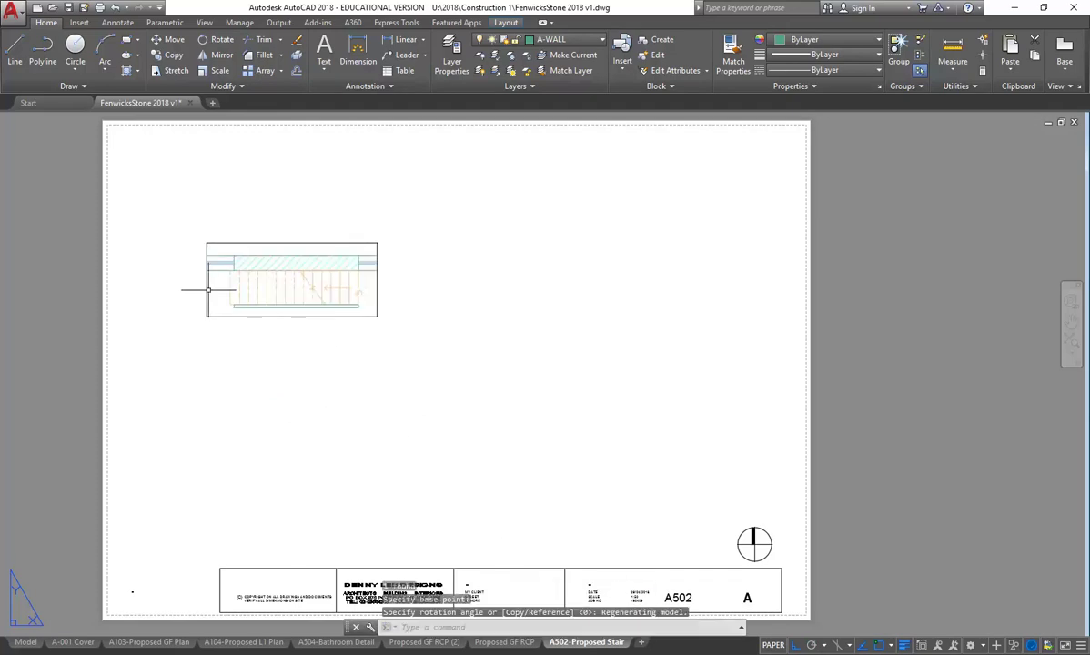
Extend the right edge of the rotated stair viewport slightly to show more space beyond the UP label
{"action": "scroll", "coordinate": [243, 227], "scroll_direction": "up", "scroll_amount": 2}
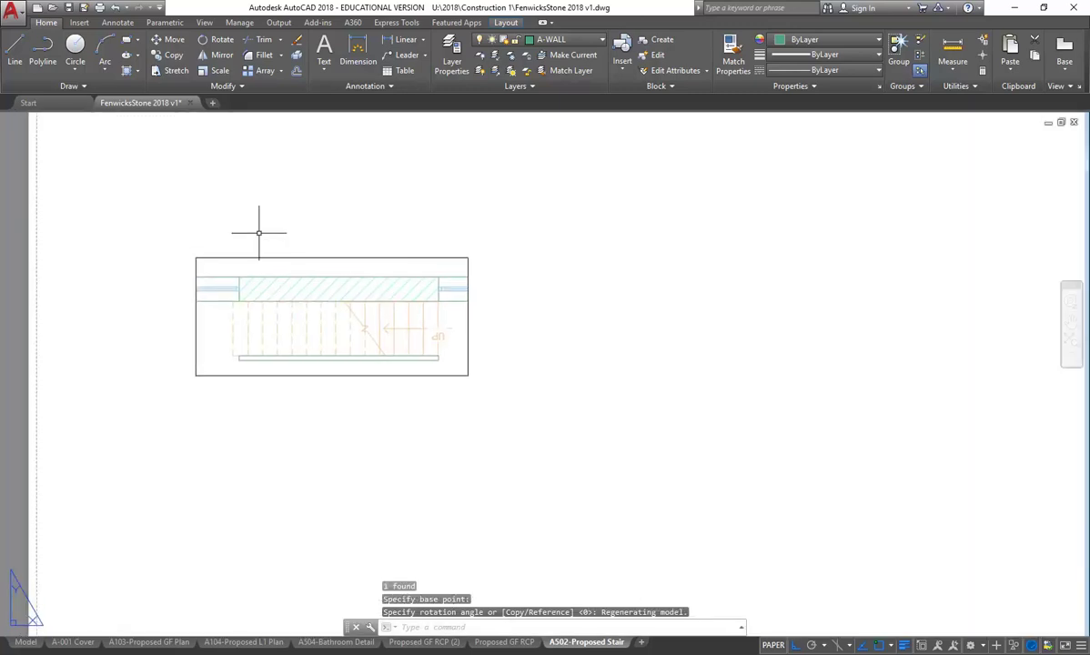
{"action": "scroll", "coordinate": [287, 291], "scroll_direction": "down", "scroll_amount": 2}
{"action": "middle_click_drag", "start_coordinate": [286, 291], "coordinate": [268, 295]}
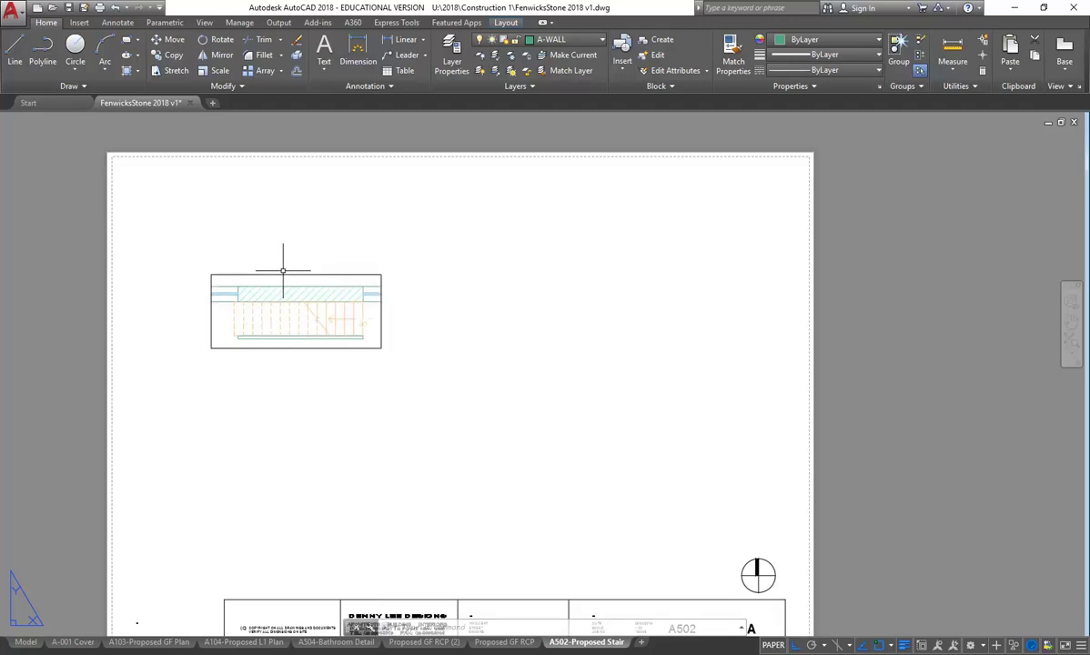
{"action": "left_click", "coordinate": [280, 274]}
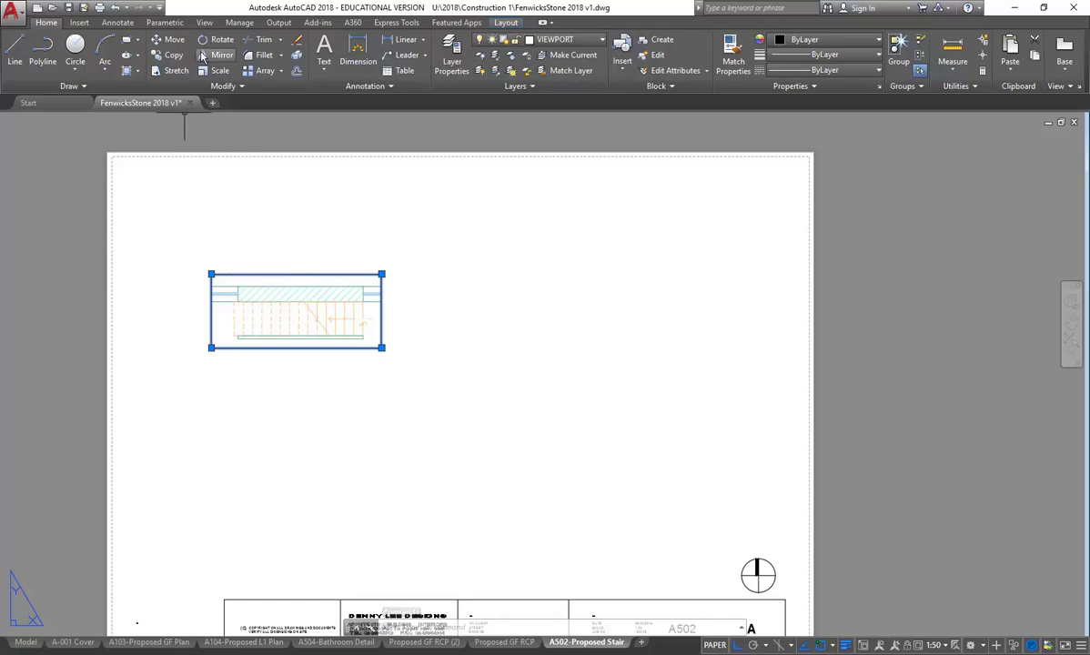
{"action": "left_click", "coordinate": [381, 347]}
{"action": "left_click", "coordinate": [394, 347]}
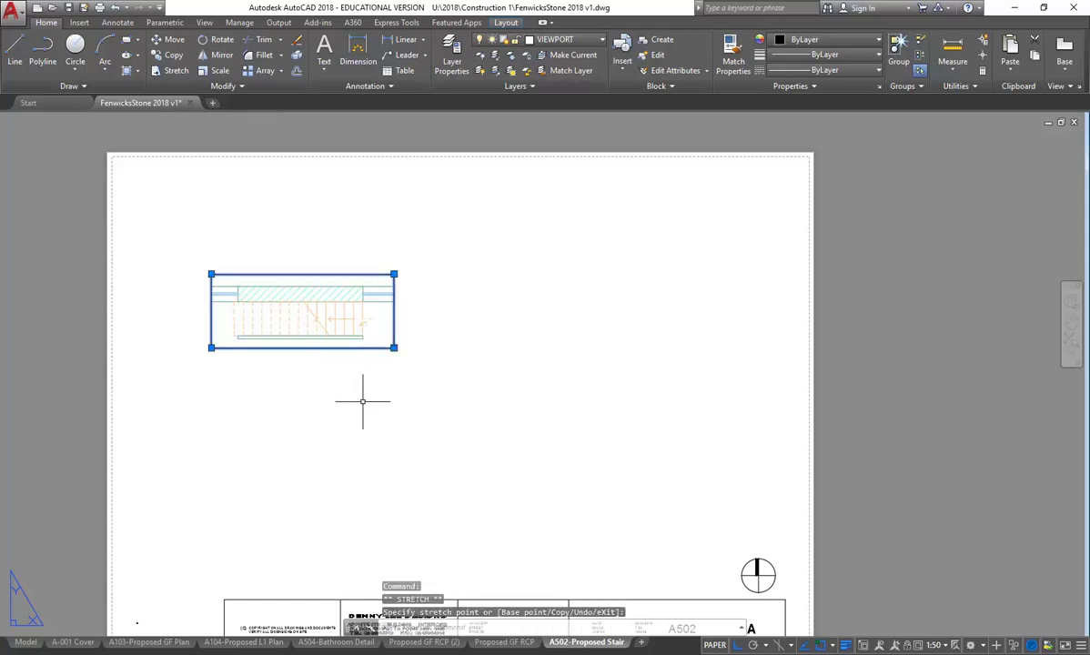
{"action": "key", "text": "Escape"}
{"action": "key", "text": "Escape"}
{"action": "scroll", "coordinate": [254, 295], "scroll_direction": "up", "scroll_amount": 2}
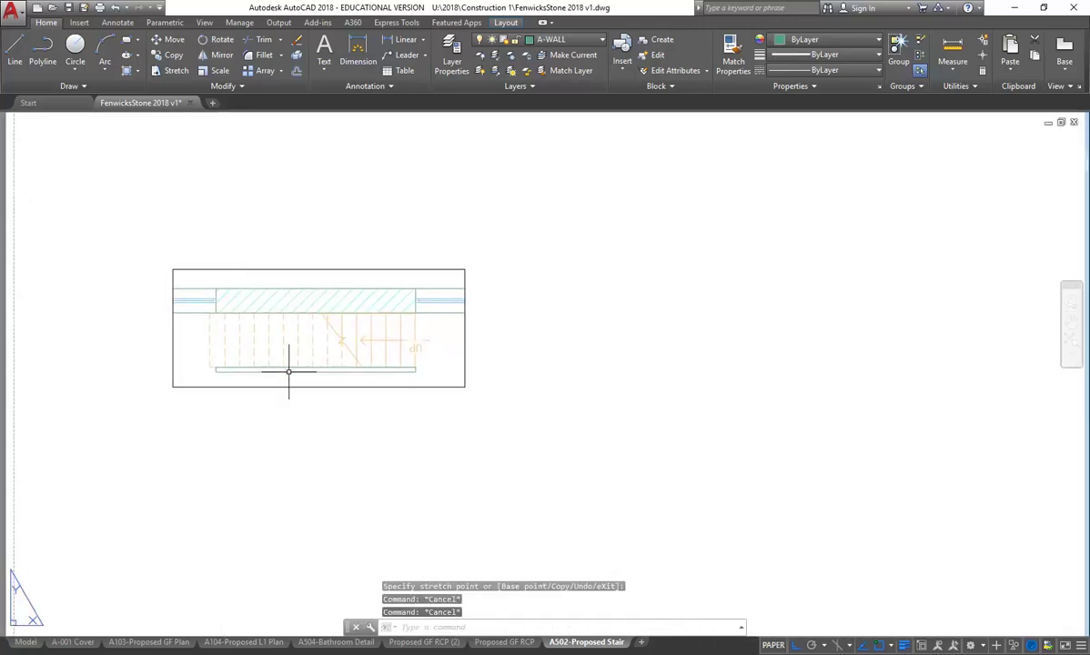
{"action": "middle_click_drag", "start_coordinate": [275, 339], "coordinate": [307, 326]}
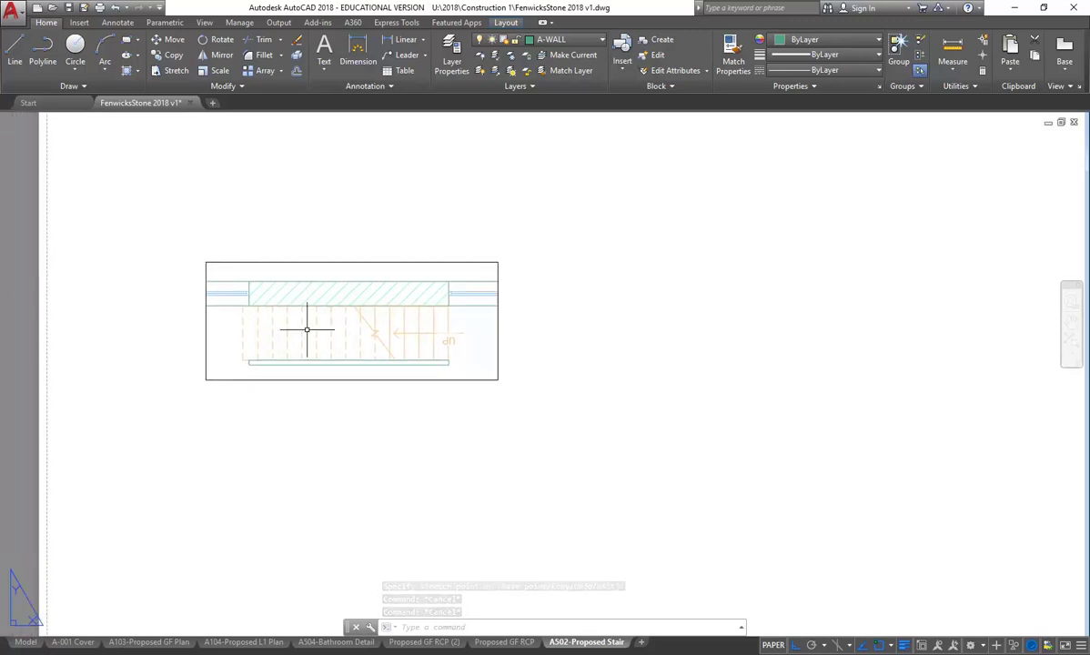
In model space, make A-ANNO the current layer and add a vertical linear dimension for the stair's full length outside the left wall
{"action": "left_click", "coordinate": [26, 642]}
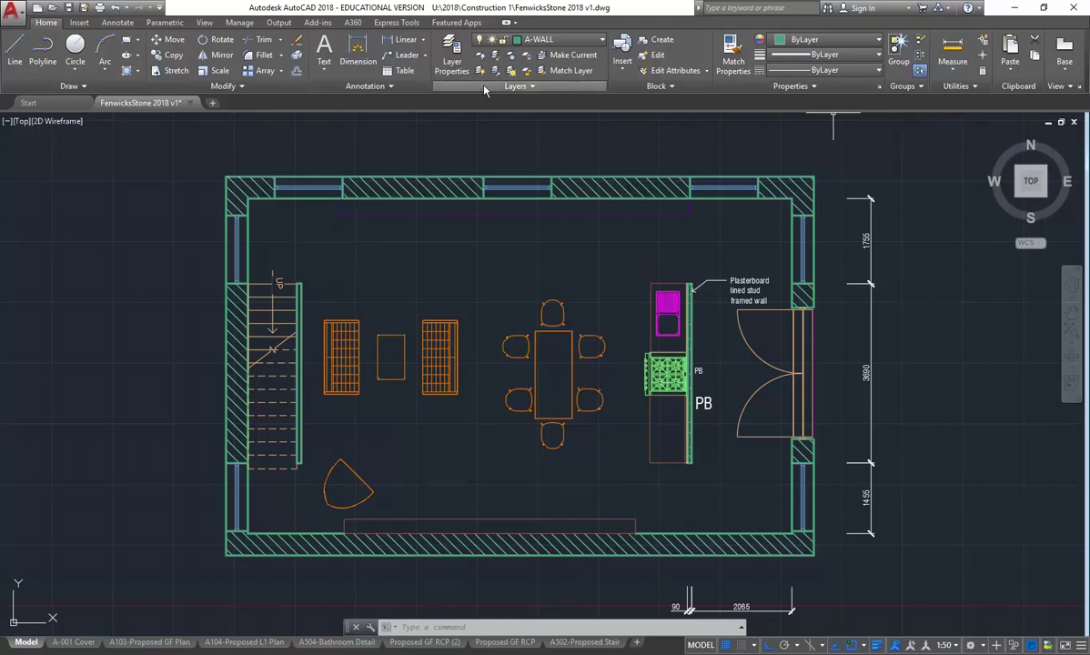
{"action": "left_click", "coordinate": [509, 40]}
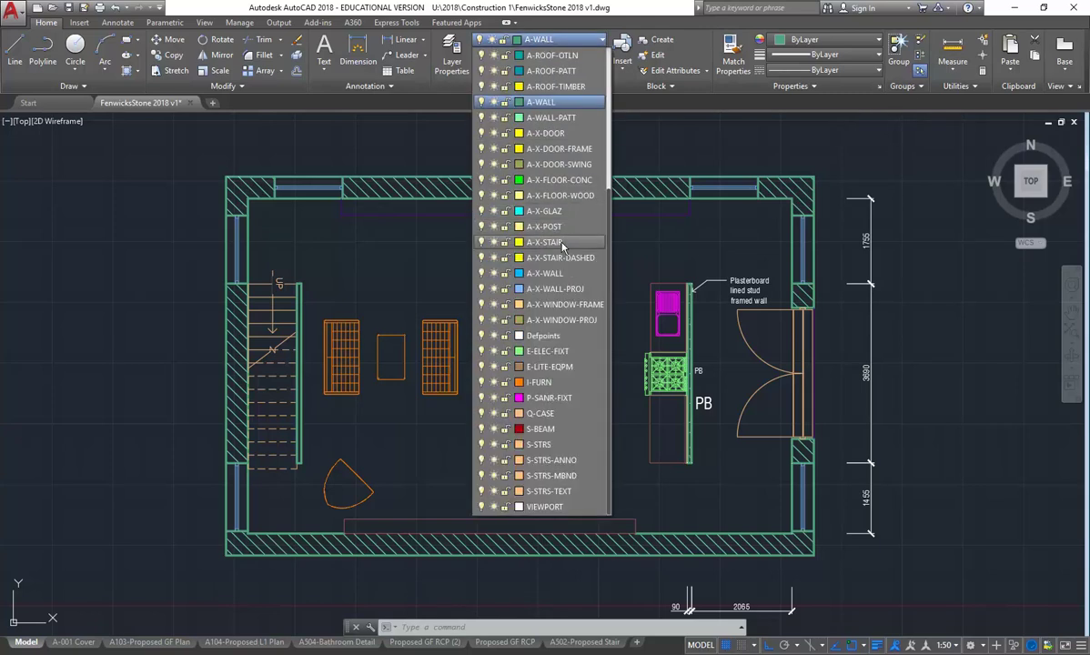
{"action": "scroll", "coordinate": [554, 136], "scroll_direction": "up", "scroll_amount": 5}
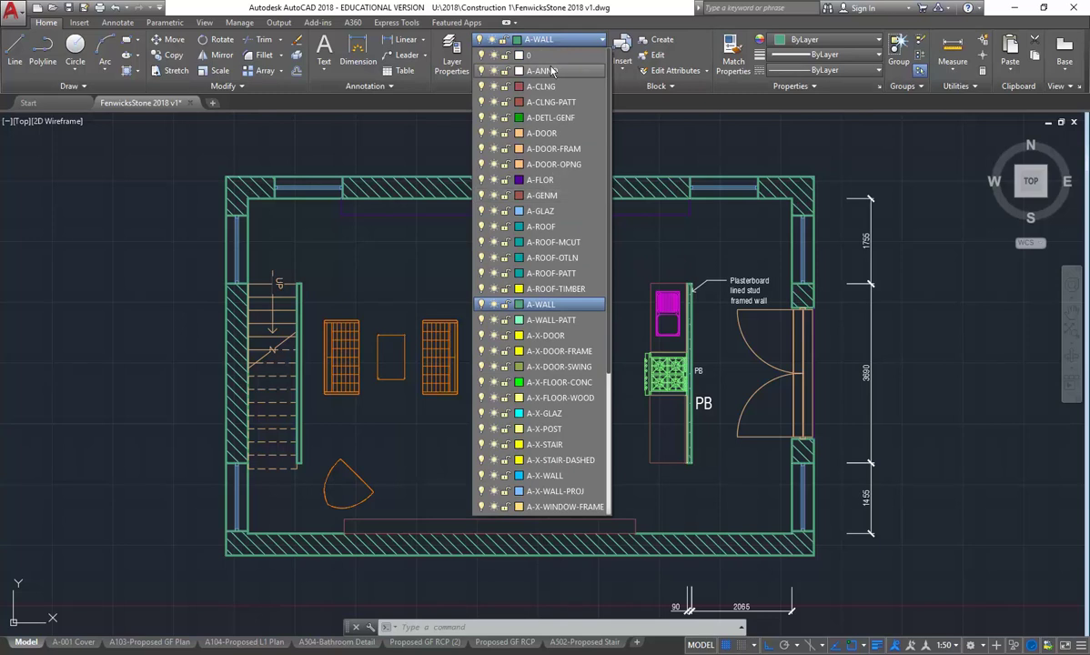
{"action": "left_click", "coordinate": [552, 70]}
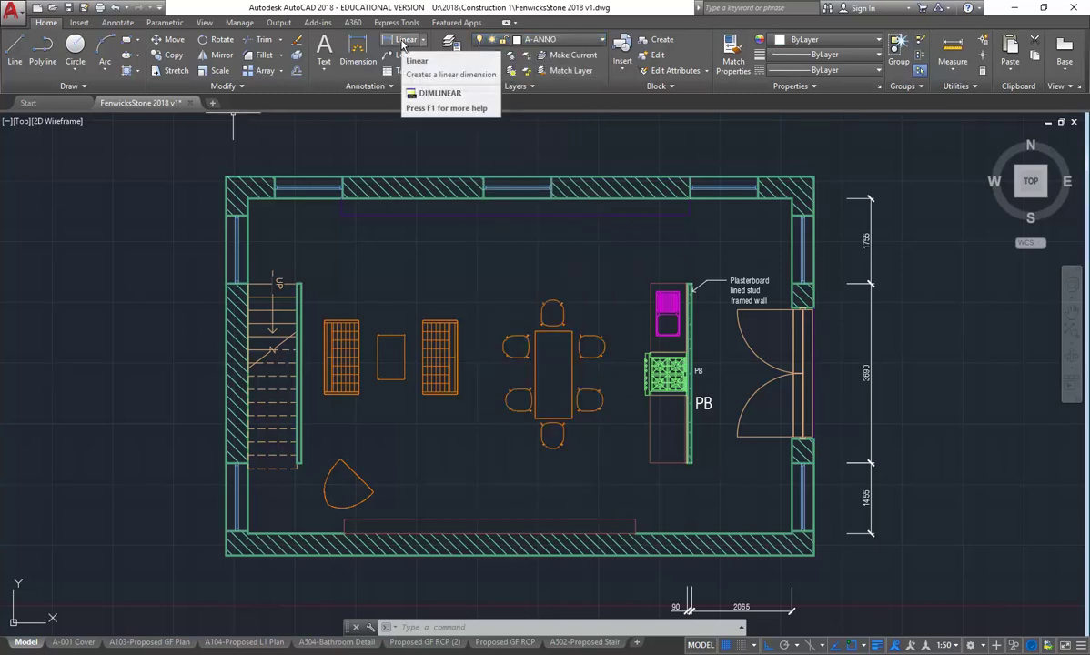
{"action": "left_click", "coordinate": [403, 44]}
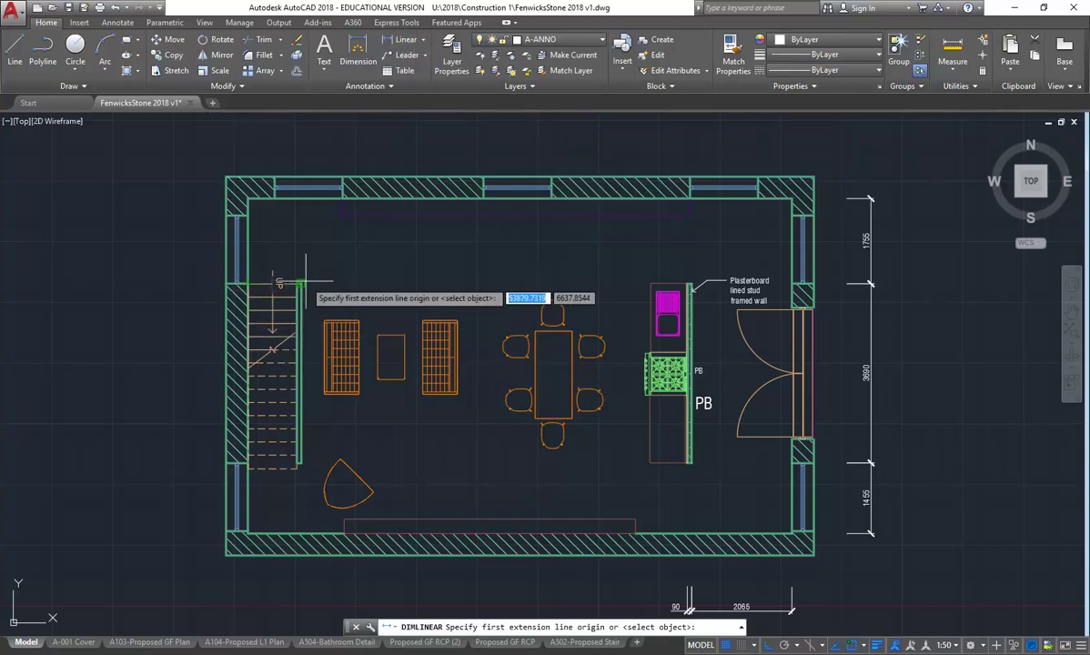
{"action": "left_click", "coordinate": [247, 283]}
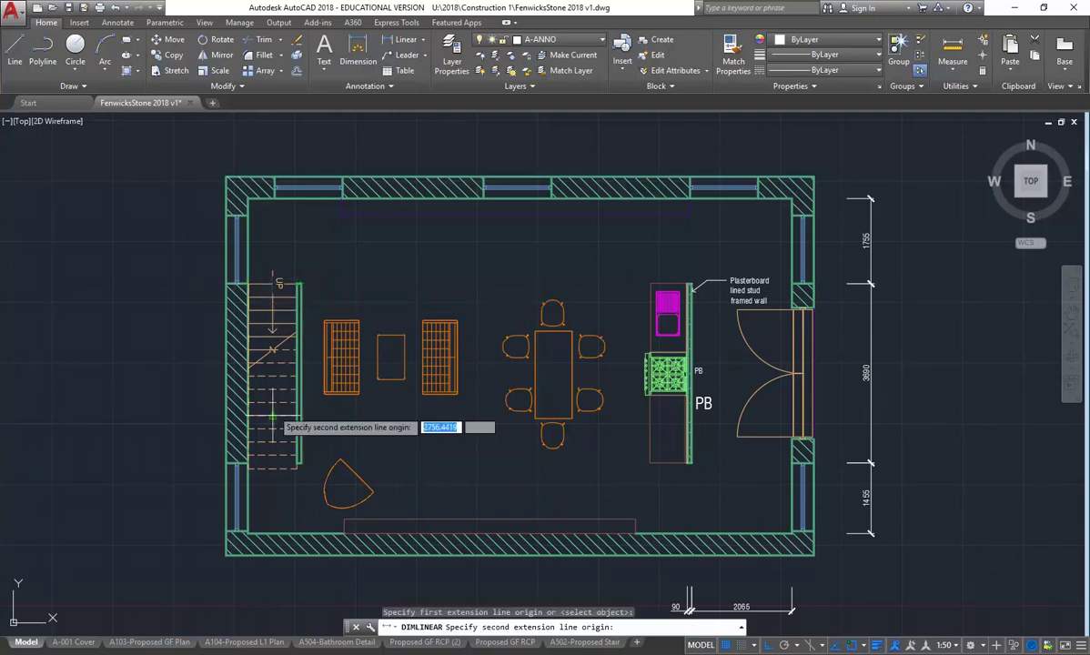
{"action": "left_click", "coordinate": [248, 468]}
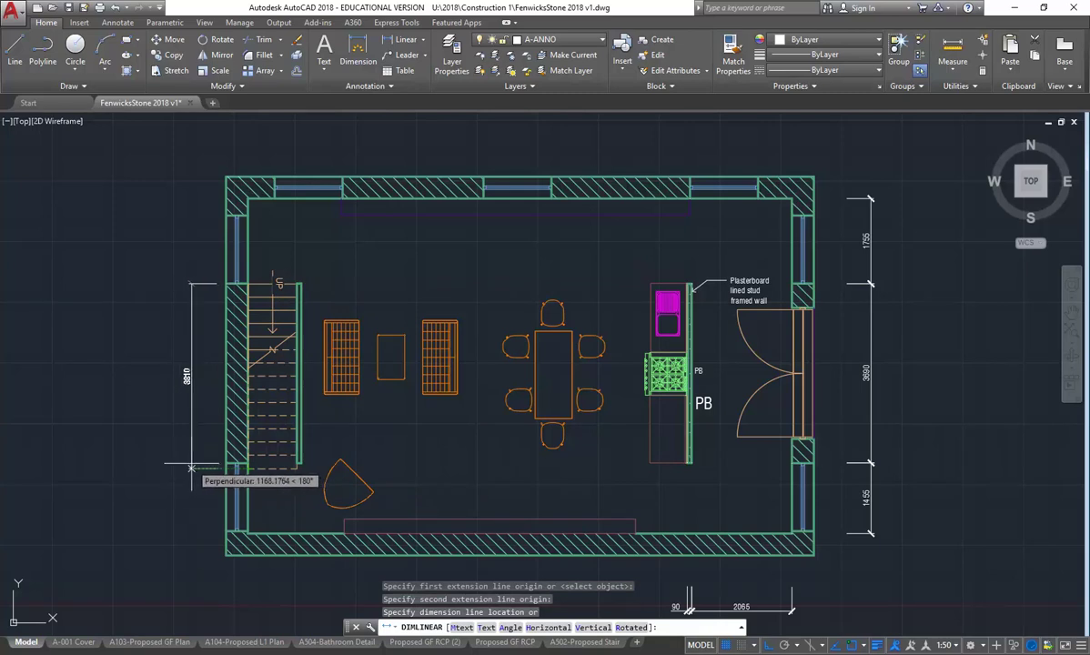
{"action": "left_click", "coordinate": [191, 467]}
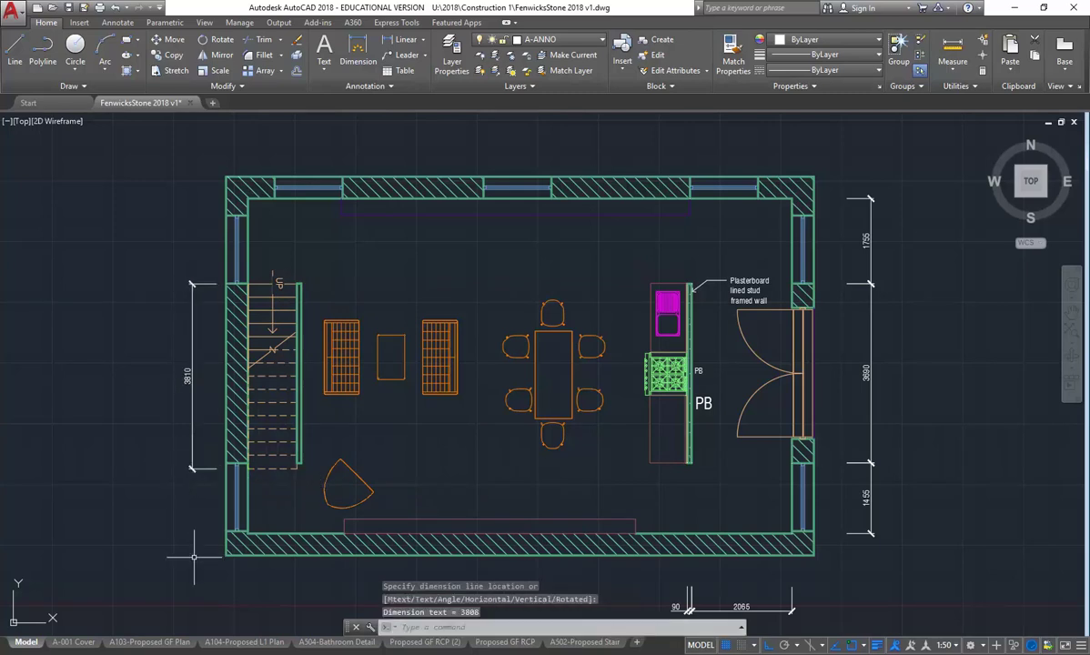
On the A502-Proposed Stair layout, extend the stair viewport upward so that it includes the stair's full-length dimension
{"action": "left_click", "coordinate": [586, 641]}
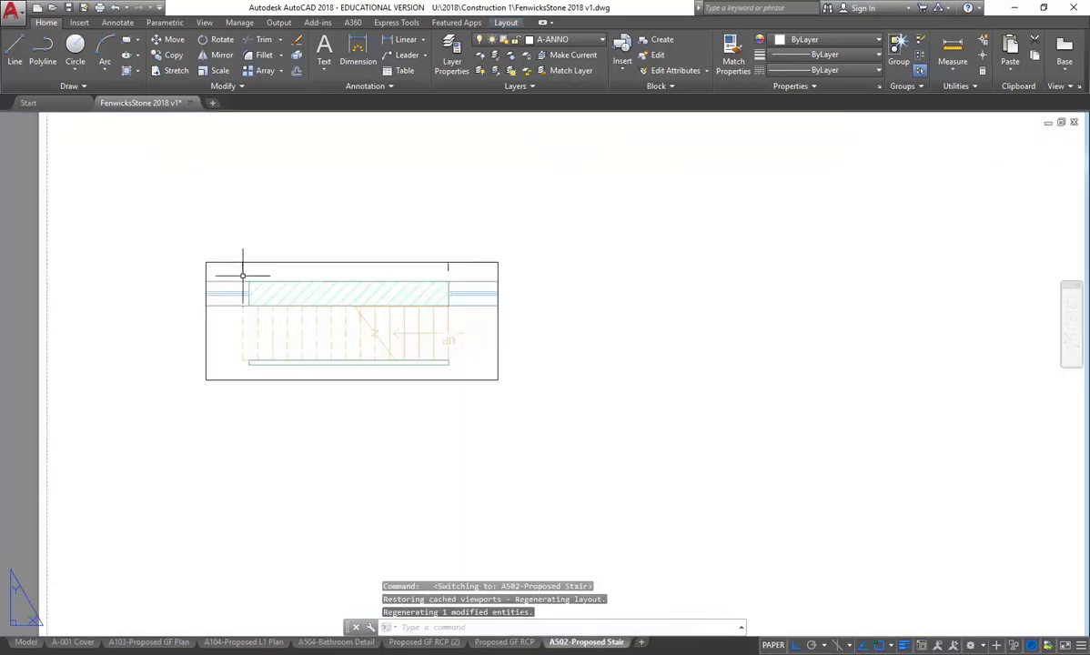
{"action": "left_click", "coordinate": [315, 263]}
{"action": "left_click", "coordinate": [497, 262]}
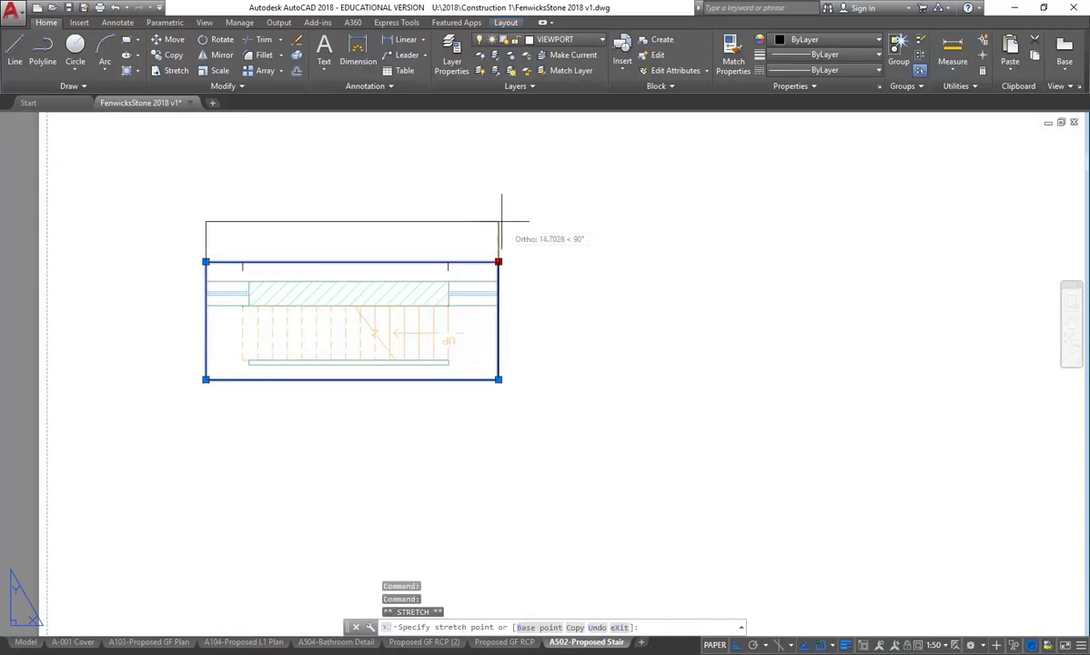
{"action": "left_click", "coordinate": [498, 222]}
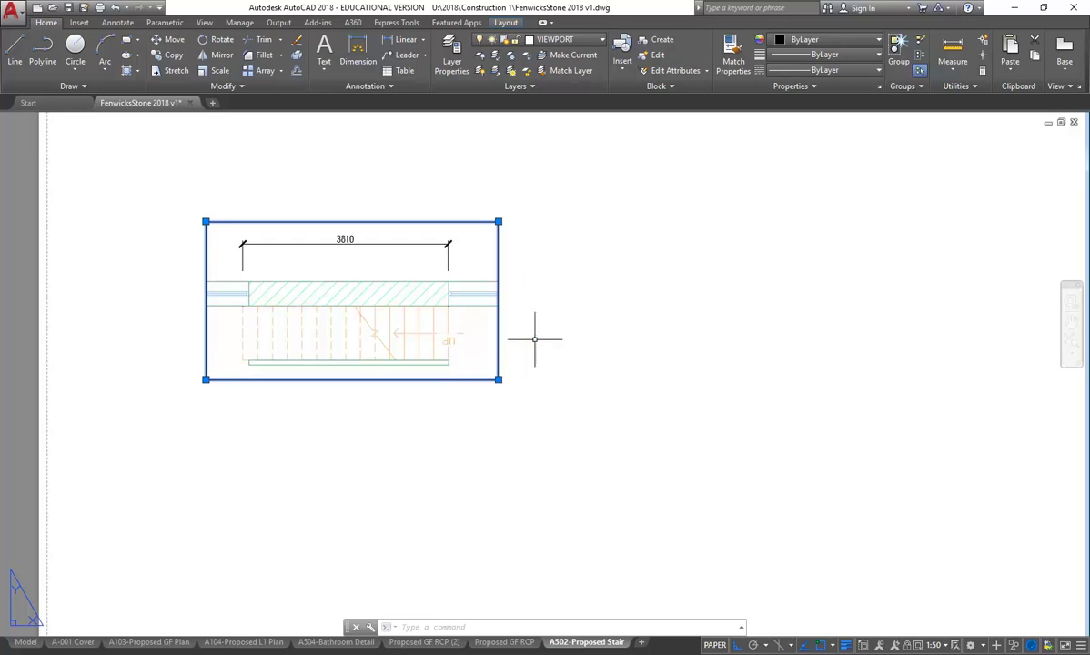
Lower the viewport's upper edge slightly so that it sits just above the overall stair dimension
{"action": "left_click", "coordinate": [497, 220]}
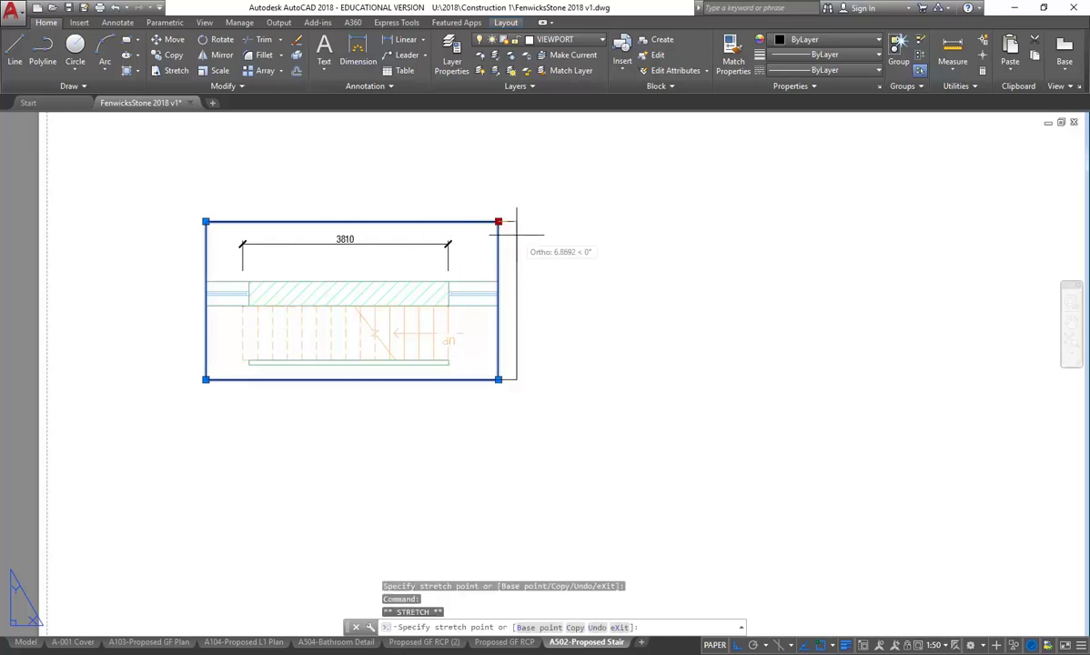
{"action": "scroll", "coordinate": [488, 232], "scroll_direction": "up", "scroll_amount": 4}
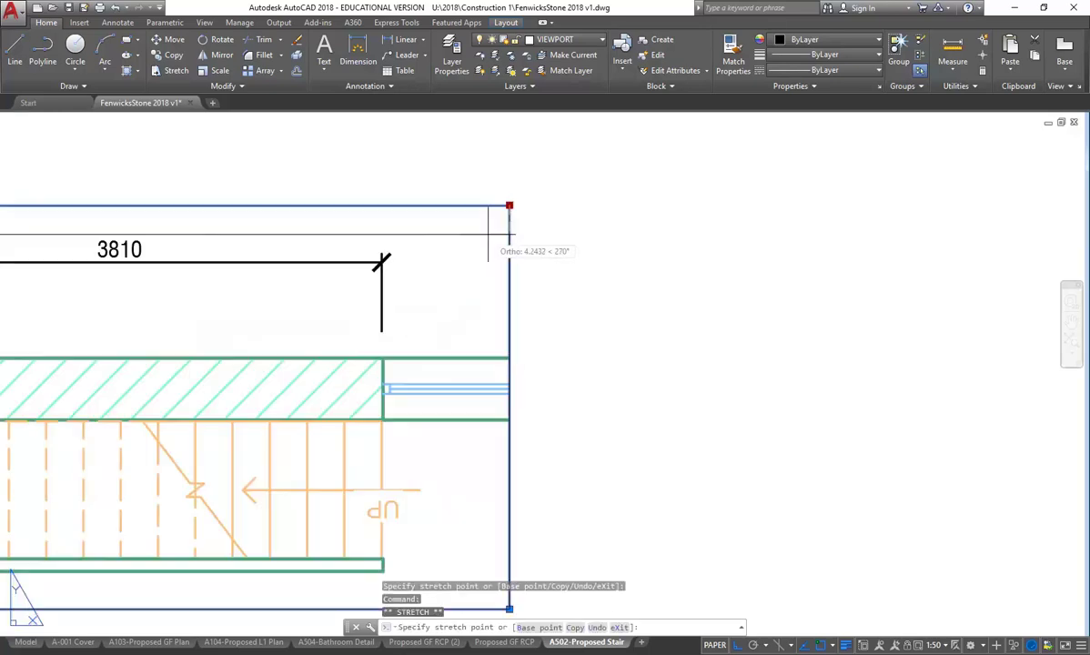
{"action": "left_click", "coordinate": [528, 231]}
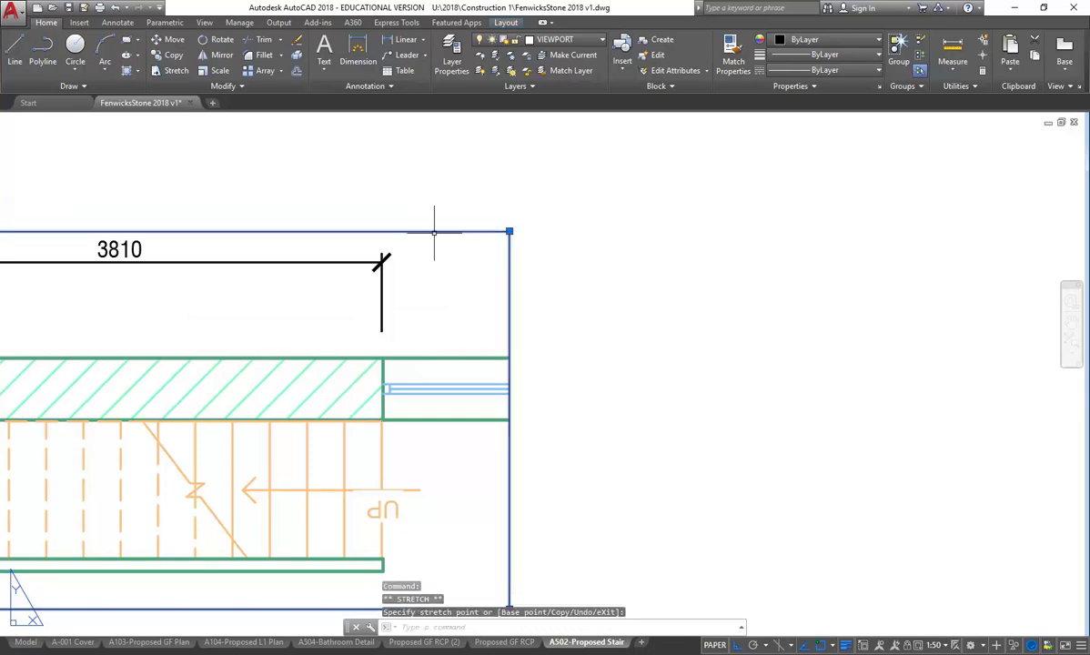
{"action": "scroll", "coordinate": [426, 215], "scroll_direction": "down", "scroll_amount": 3}
{"action": "scroll", "coordinate": [428, 214], "scroll_direction": "up", "scroll_amount": 2}
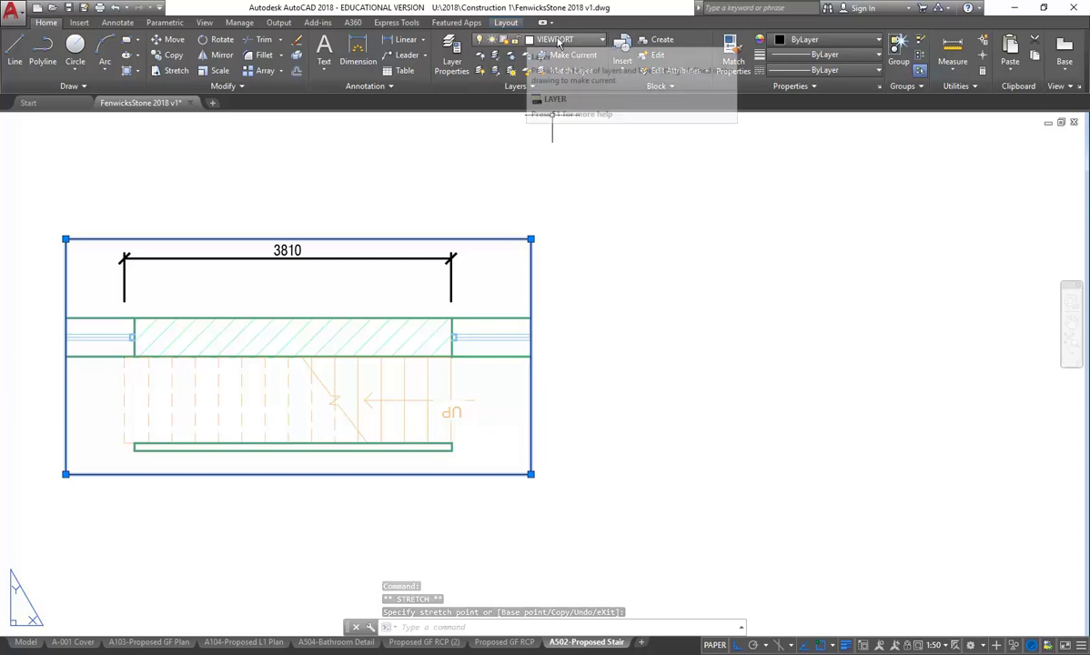
Check the plot setting of the VIEWPORT layer in the layer properties
{"action": "left_click", "coordinate": [439, 54]}
{"action": "scroll", "coordinate": [763, 226], "scroll_direction": "down", "scroll_amount": 4}
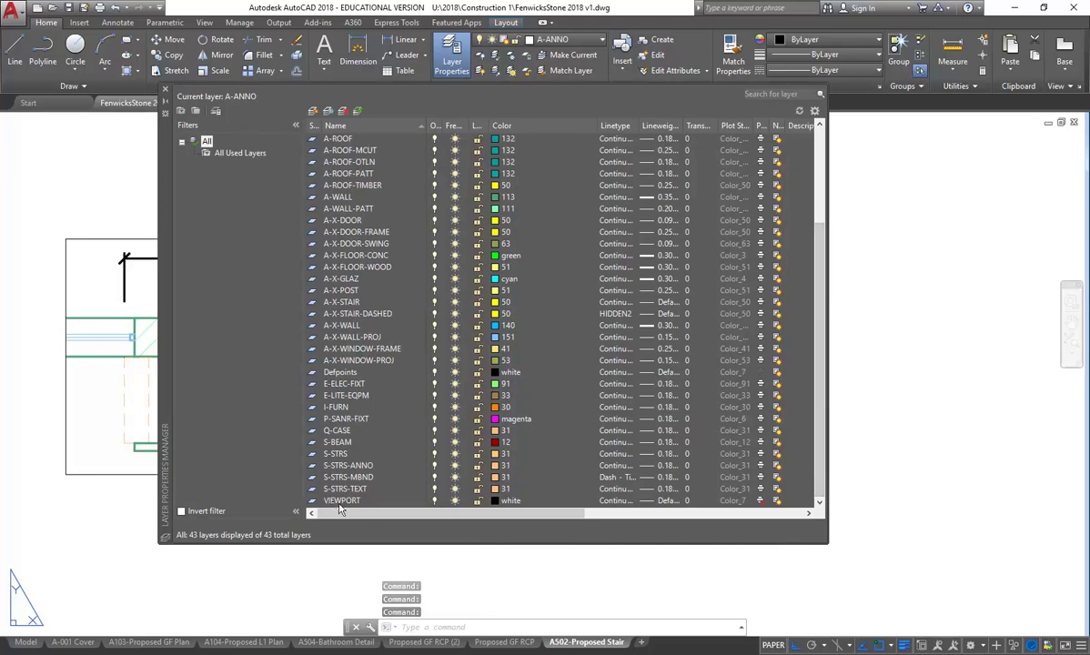
{"action": "left_click", "coordinate": [337, 501]}
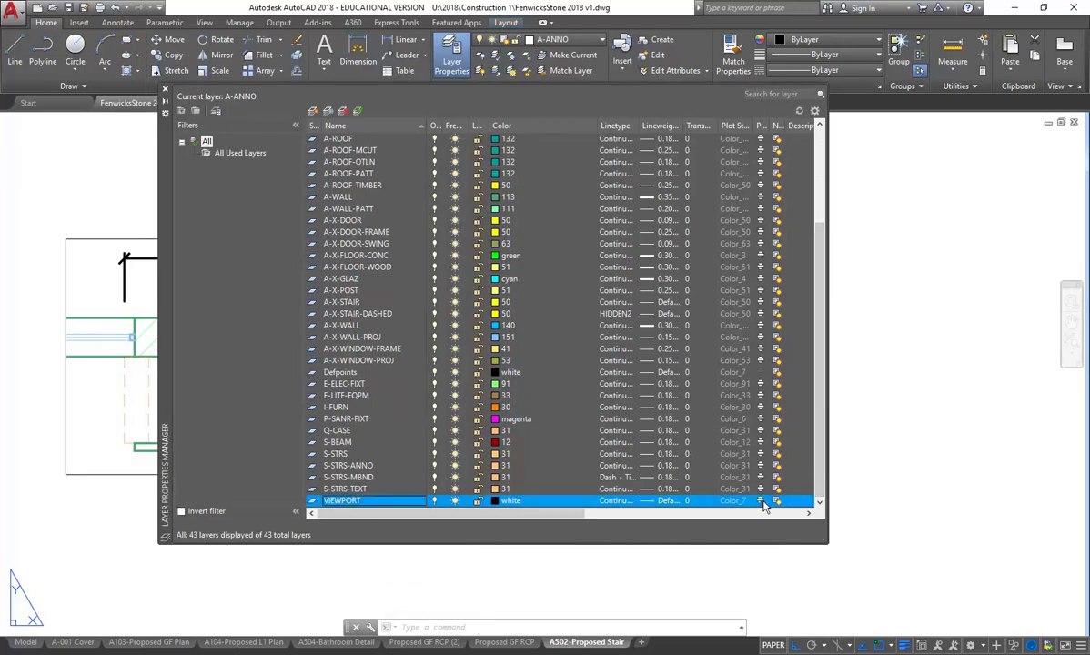
{"action": "left_click", "coordinate": [165, 92]}
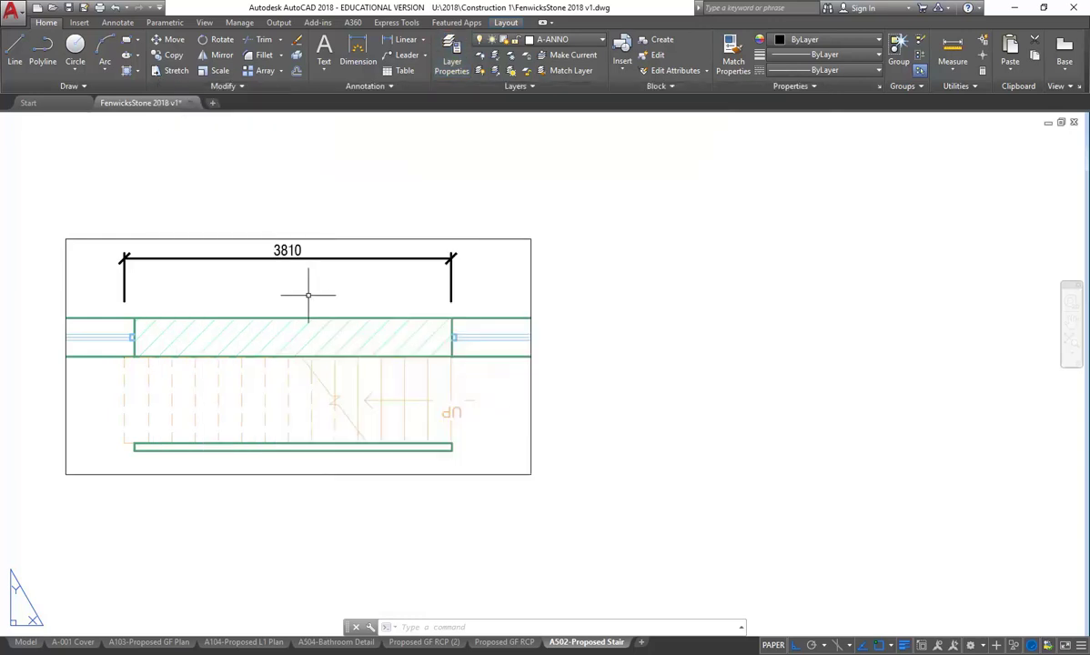
Preview the plot of the layout and examine the stair viewport up close
{"action": "scroll", "coordinate": [355, 302], "scroll_direction": "down", "scroll_amount": 5}
{"action": "scroll", "coordinate": [359, 311], "scroll_direction": "up", "scroll_amount": 2}
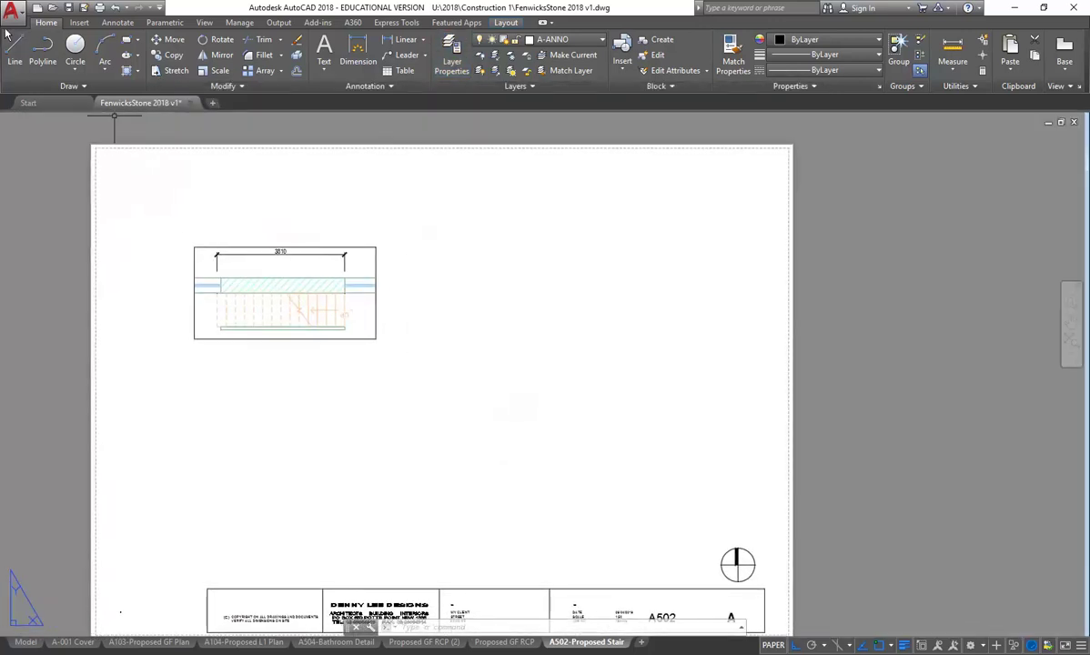
{"action": "left_click", "coordinate": [11, 11]}
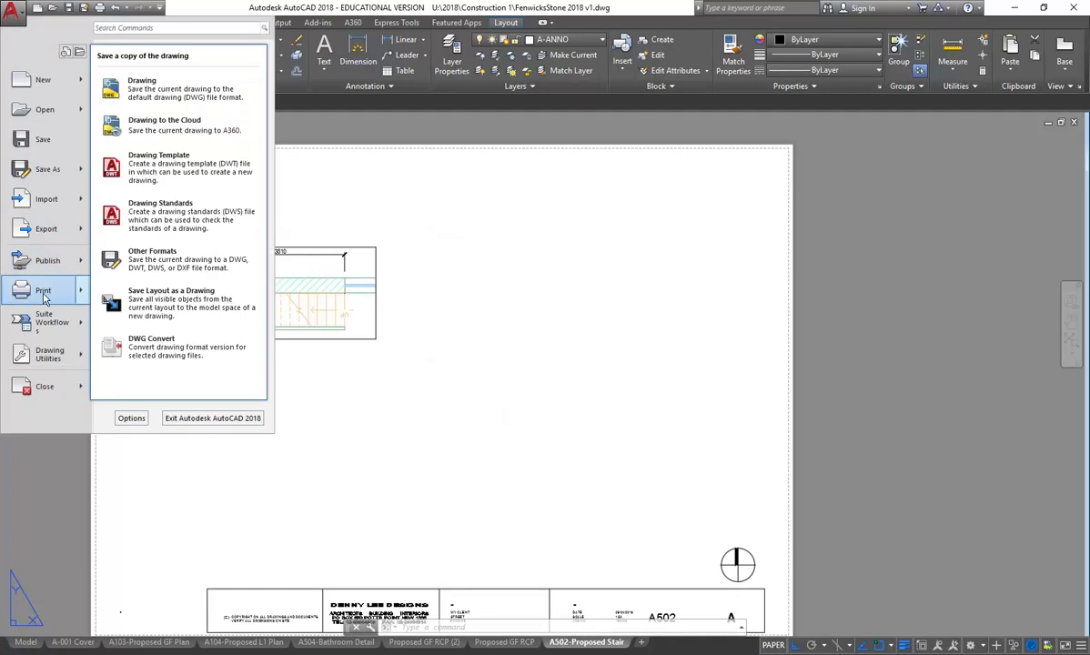
{"action": "mouse_move", "coordinate": [44, 289]}
{"action": "left_click", "coordinate": [159, 158]}
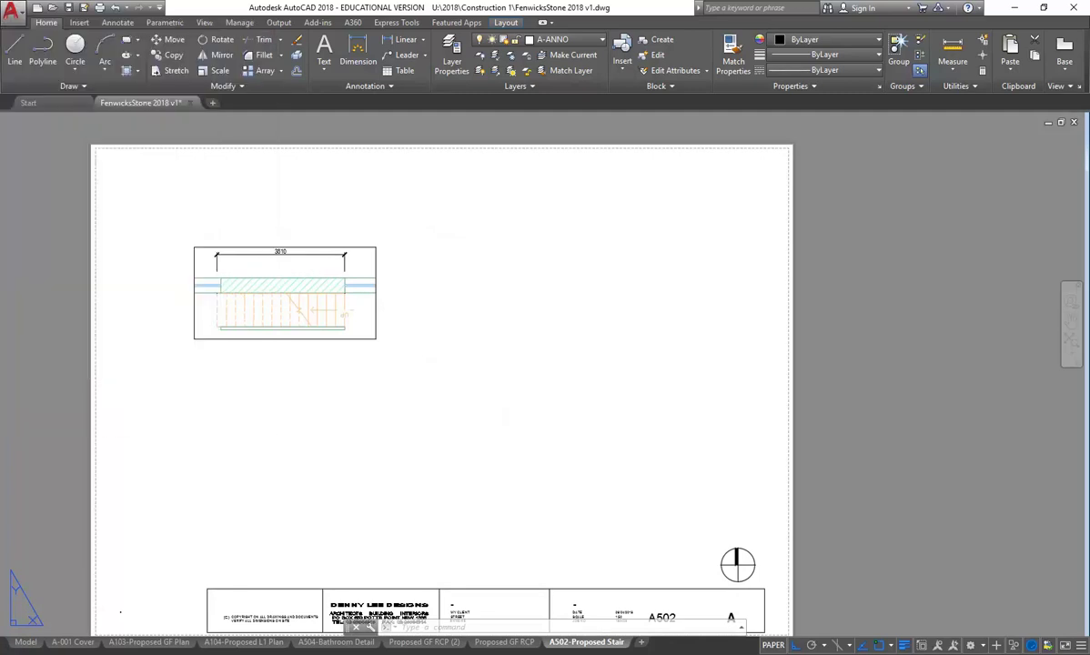
{"action": "scroll", "coordinate": [310, 205], "scroll_direction": "up", "scroll_amount": 4}
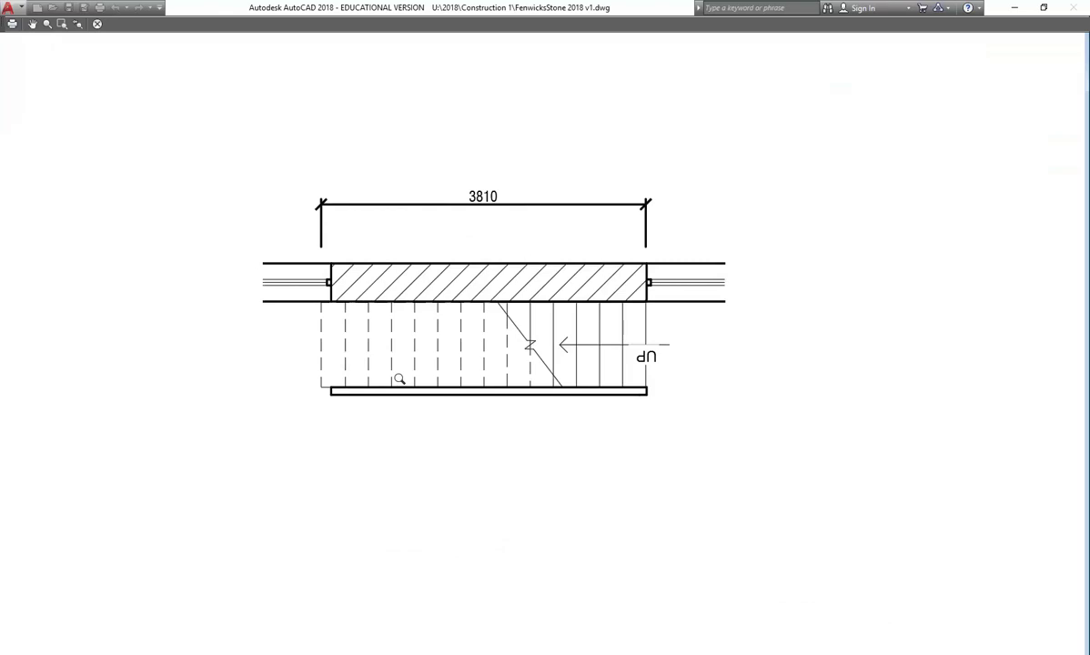
{"action": "scroll", "coordinate": [464, 271], "scroll_direction": "up", "scroll_amount": 2}
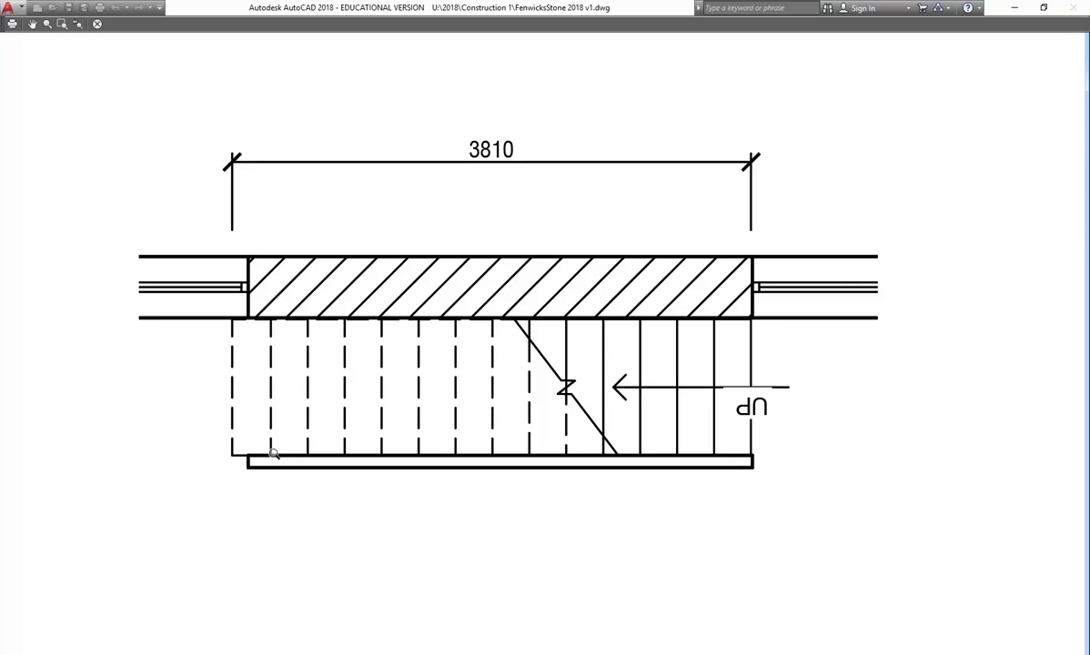
{"action": "scroll", "coordinate": [583, 452], "scroll_direction": "down", "scroll_amount": 3}
{"action": "key", "text": "Escape"}
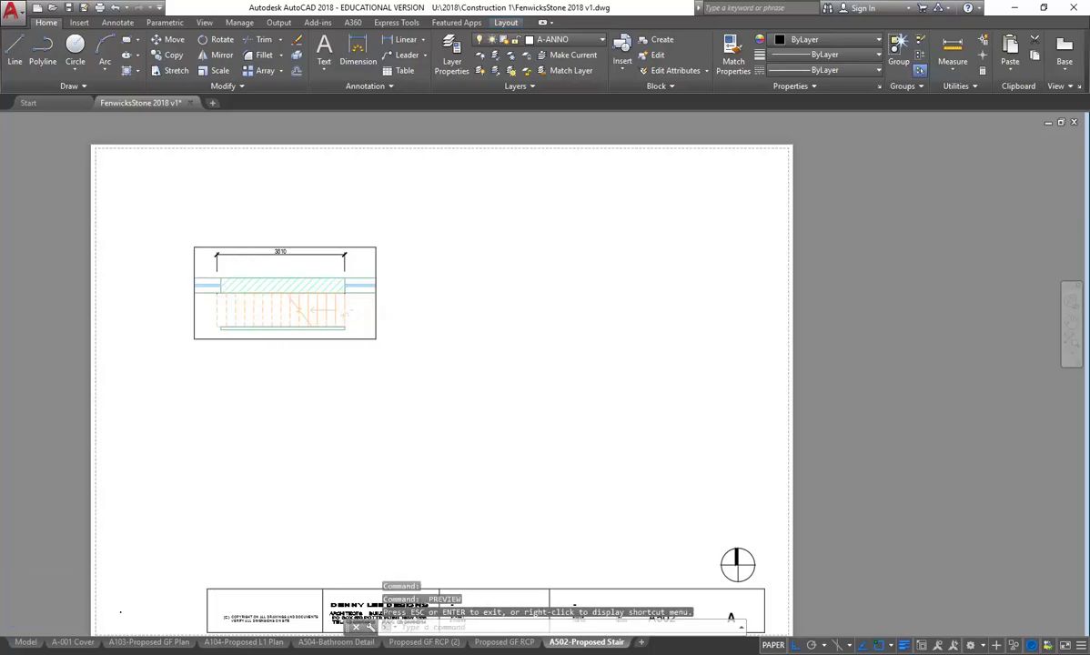
In paper space, add a horizontal linear dimension for the tread at the UP end, placed below the viewport
{"action": "scroll", "coordinate": [209, 259], "scroll_direction": "up", "scroll_amount": 4}
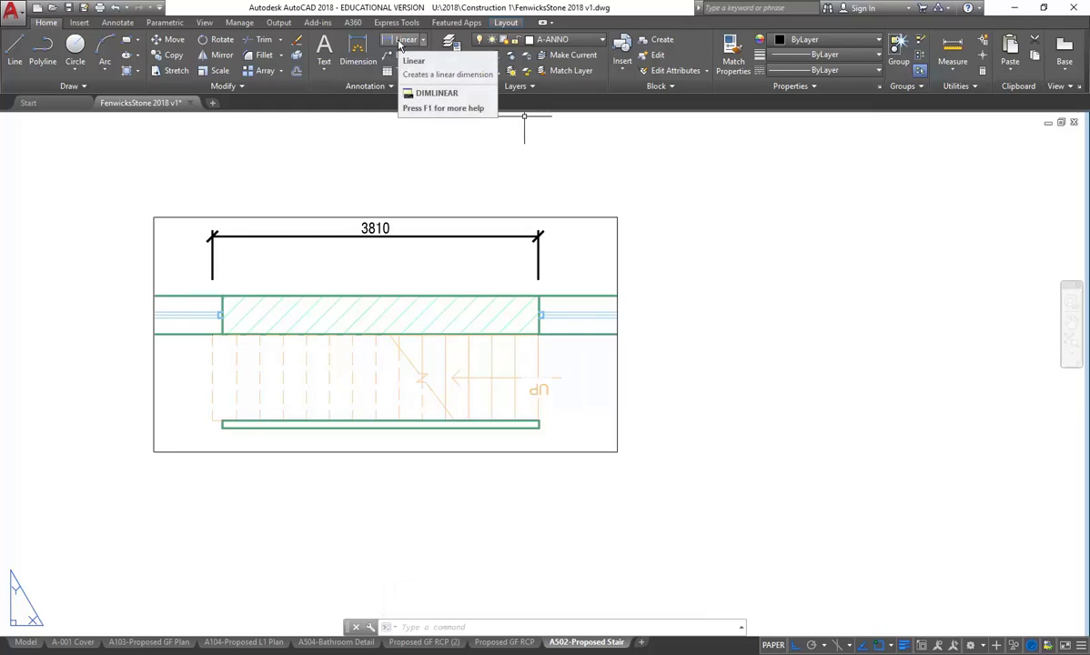
{"action": "left_click", "coordinate": [398, 42]}
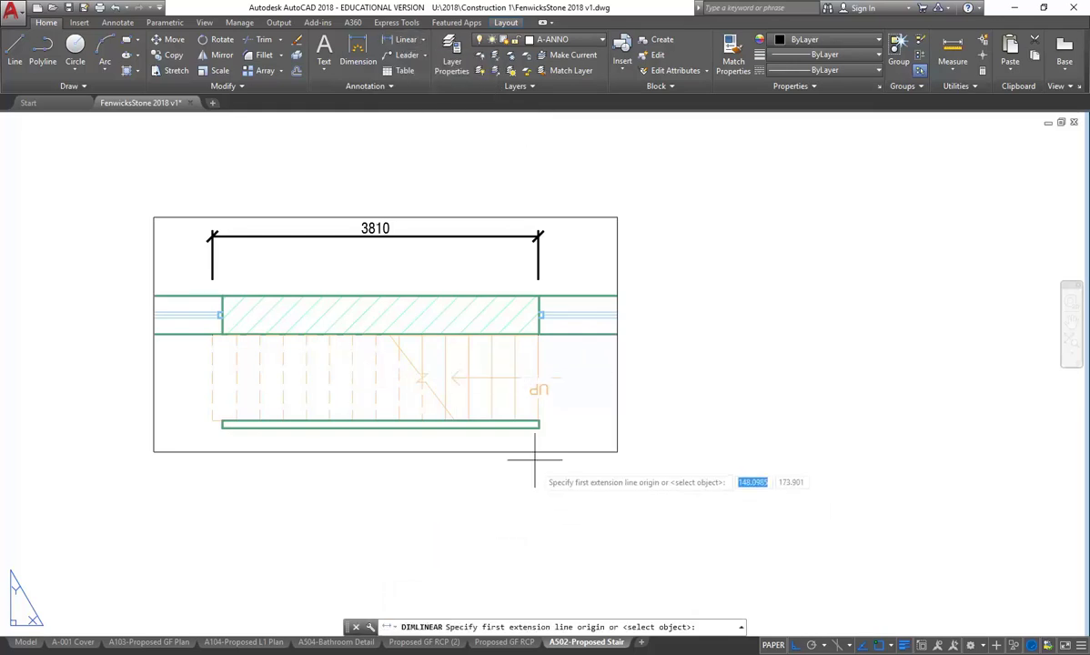
{"action": "left_click", "coordinate": [538, 391]}
{"action": "left_click", "coordinate": [514, 400]}
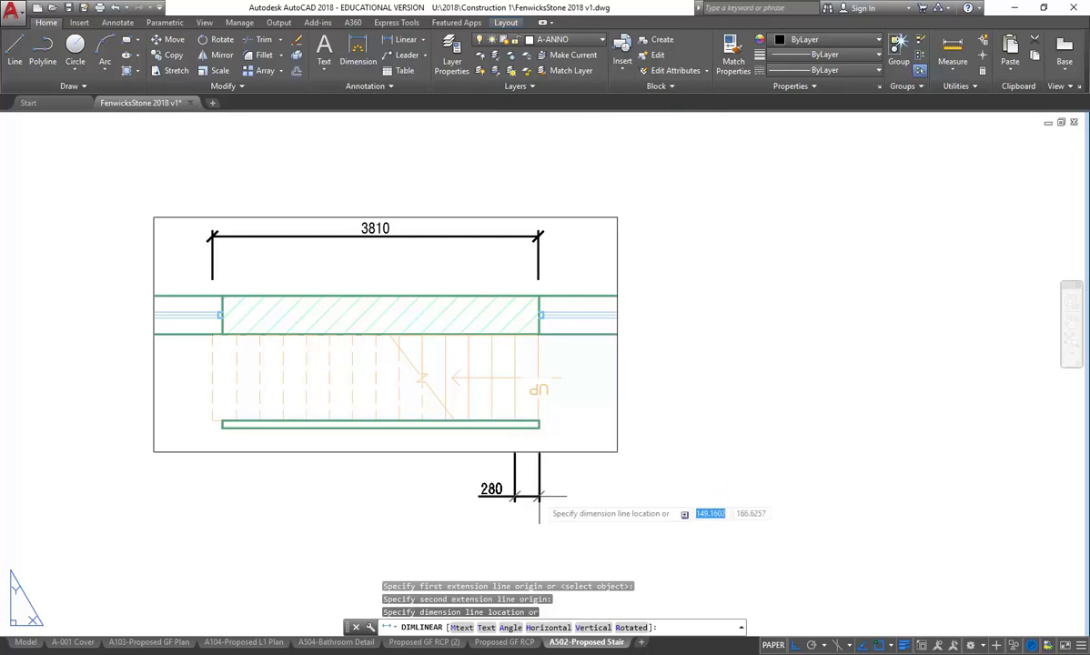
{"action": "left_click", "coordinate": [541, 492]}
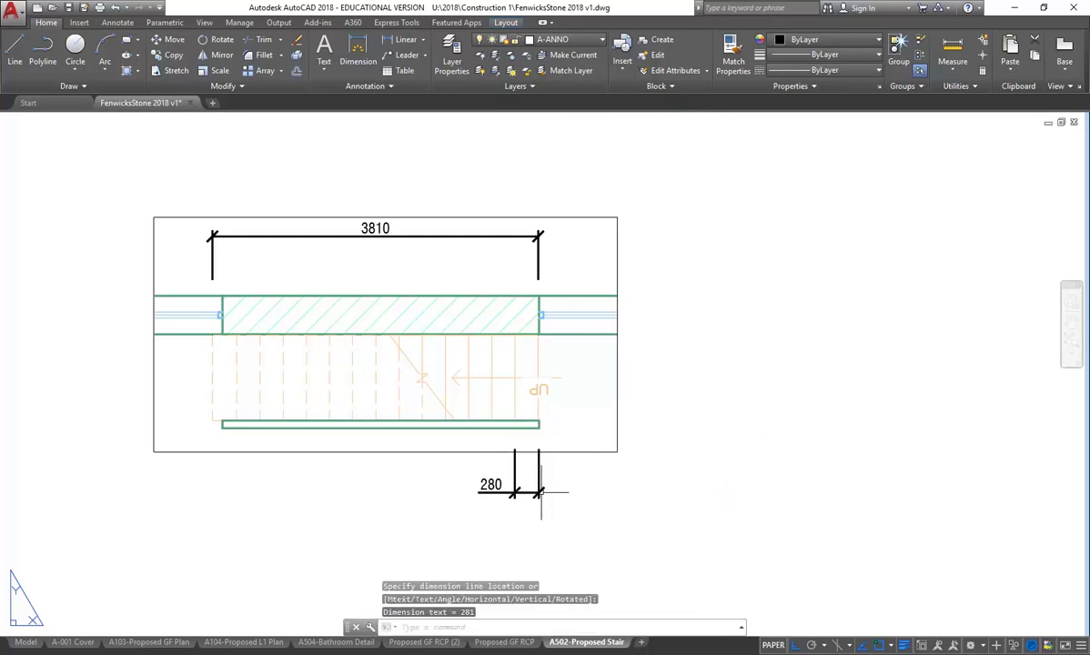
{"action": "left_click", "coordinate": [401, 42]}
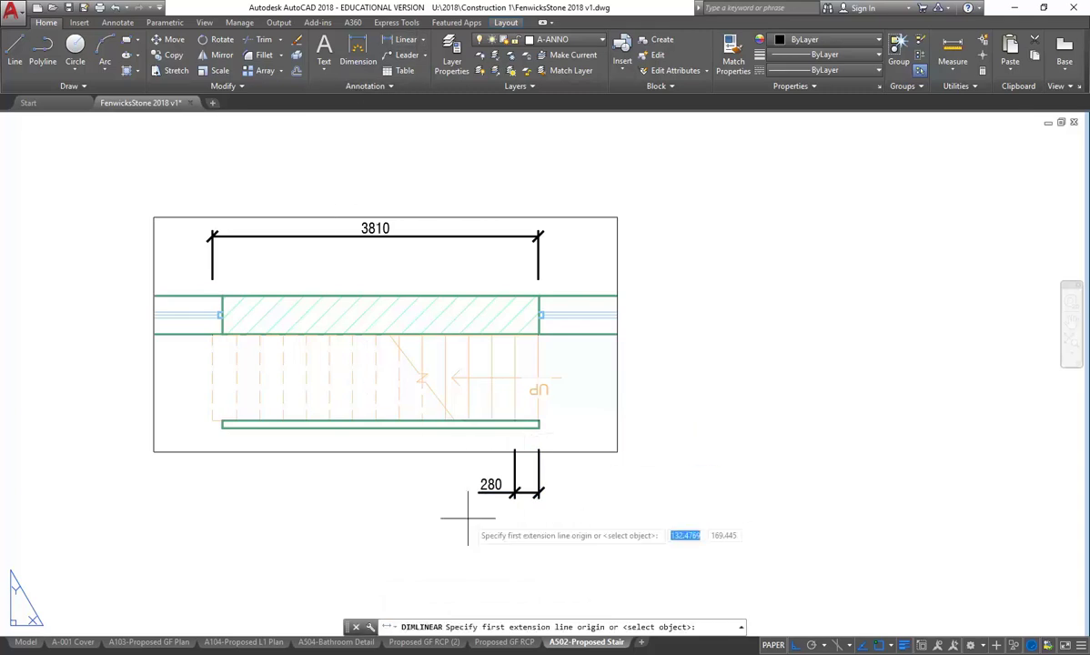
{"action": "left_click", "coordinate": [514, 450]}
{"action": "key", "text": "Escape"}
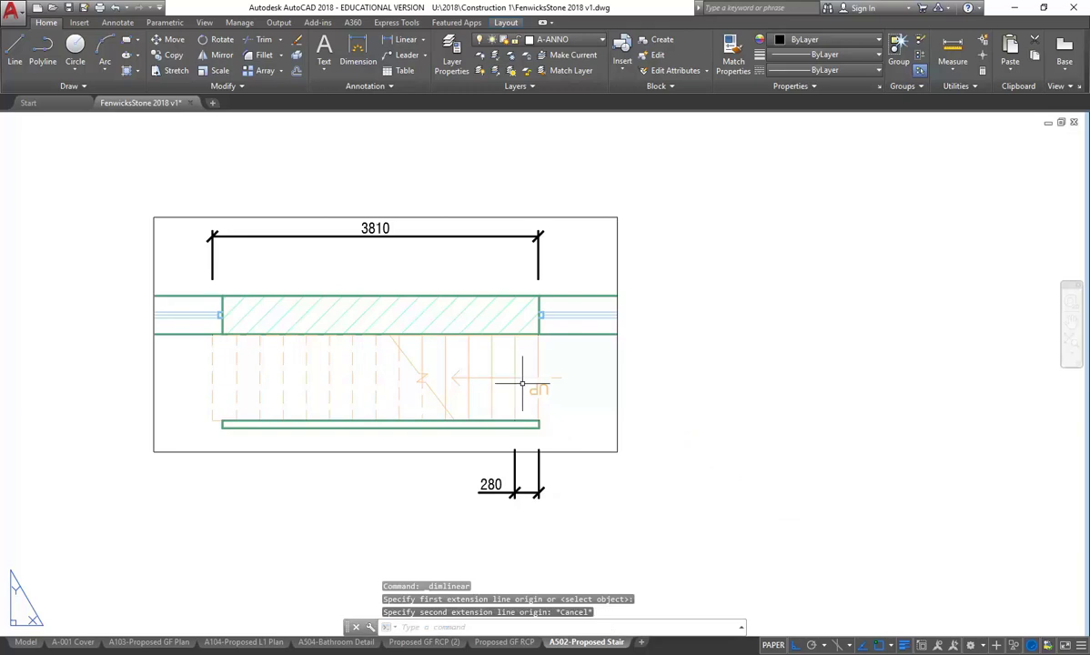
Add a test linear dimension between two blank sheet points aligned with the ends of the tread dimension, placed below it
{"action": "left_click", "coordinate": [400, 41]}
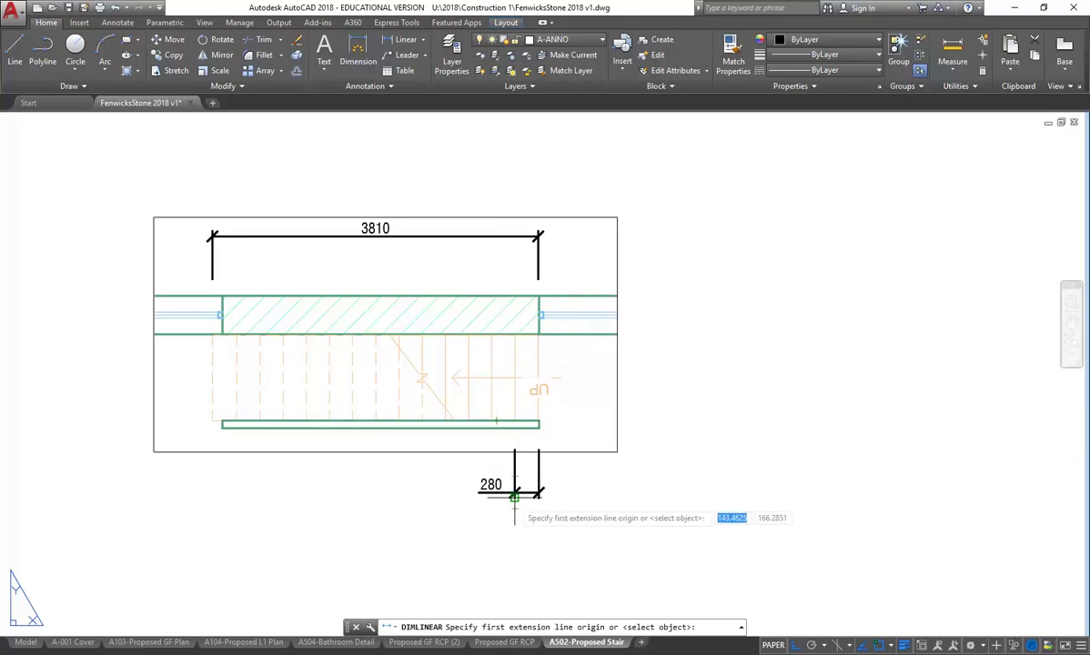
{"action": "left_click", "coordinate": [514, 523]}
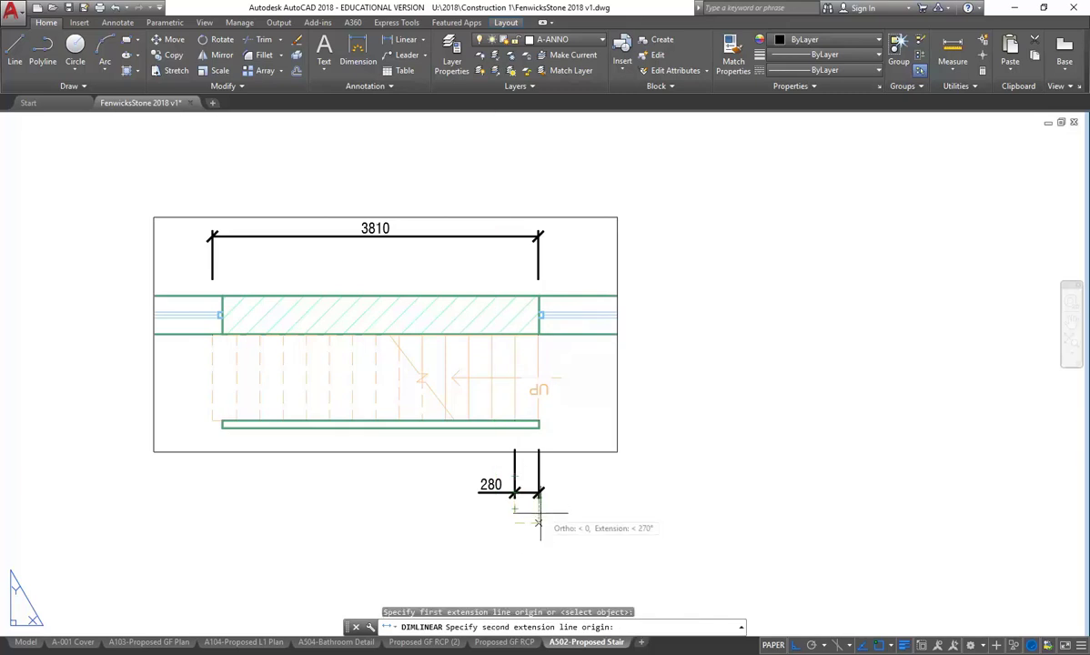
{"action": "left_click", "coordinate": [539, 523]}
{"action": "left_click", "coordinate": [533, 553]}
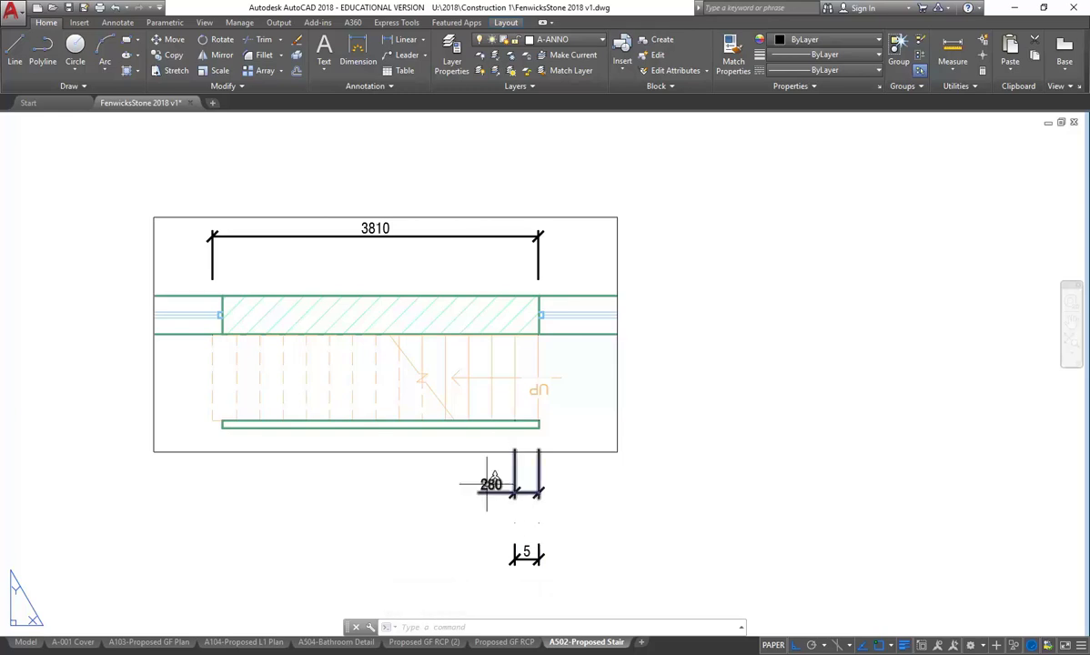
Measure the paper distance spanned by the test dimension and calculate 280/50 for comparison
{"action": "left_click", "coordinate": [514, 537]}
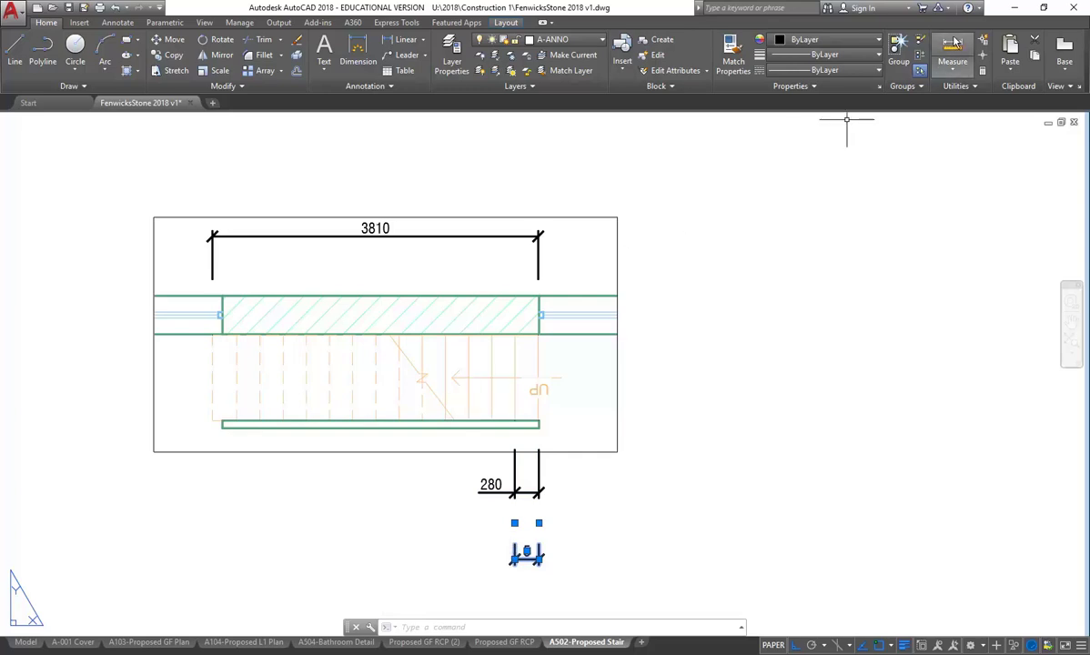
{"action": "left_click", "coordinate": [952, 41]}
{"action": "left_click", "coordinate": [538, 521]}
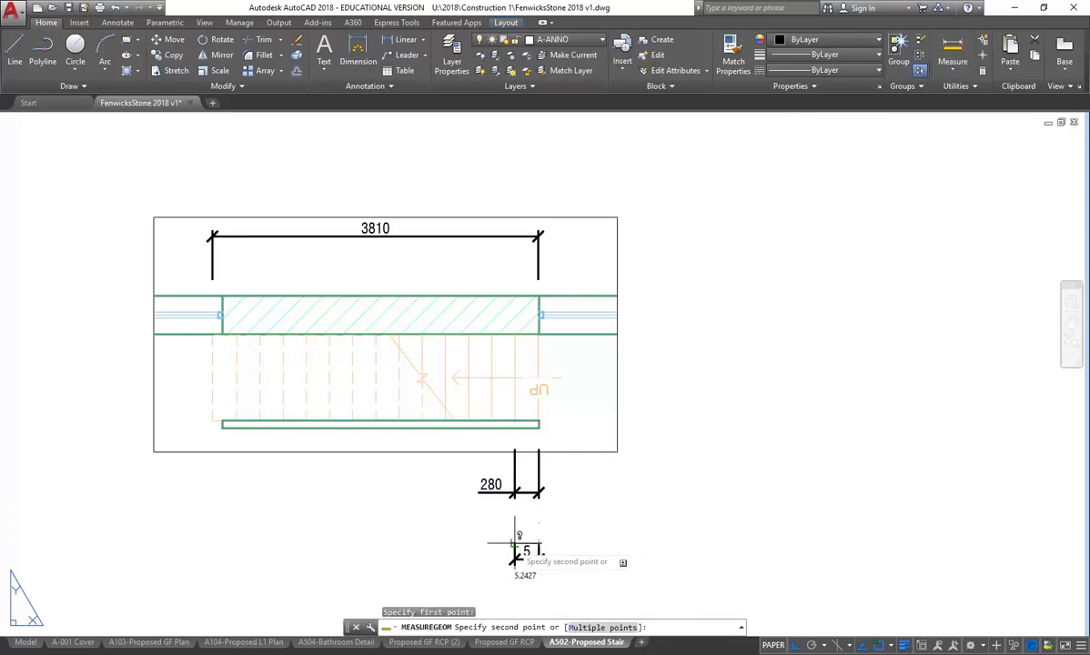
{"action": "left_click", "coordinate": [515, 543]}
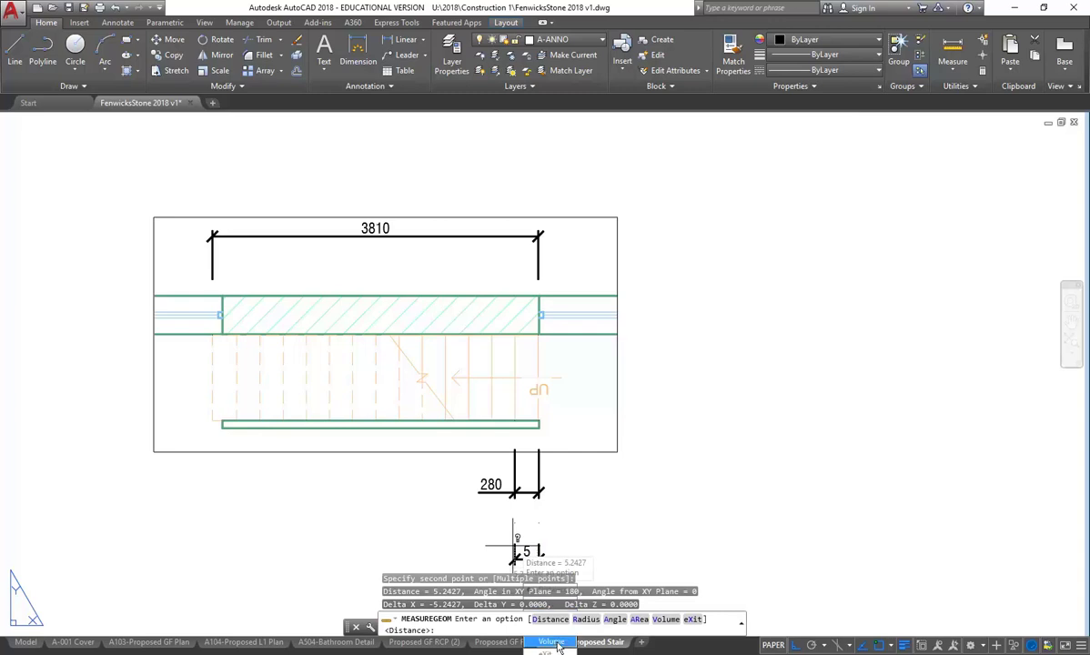
{"action": "key", "text": "Escape"}
{"action": "key", "text": "Escape"}
{"action": "type", "text": "cal"}
{"action": "key", "text": "Return"}
{"action": "type", "text": "280/50"}
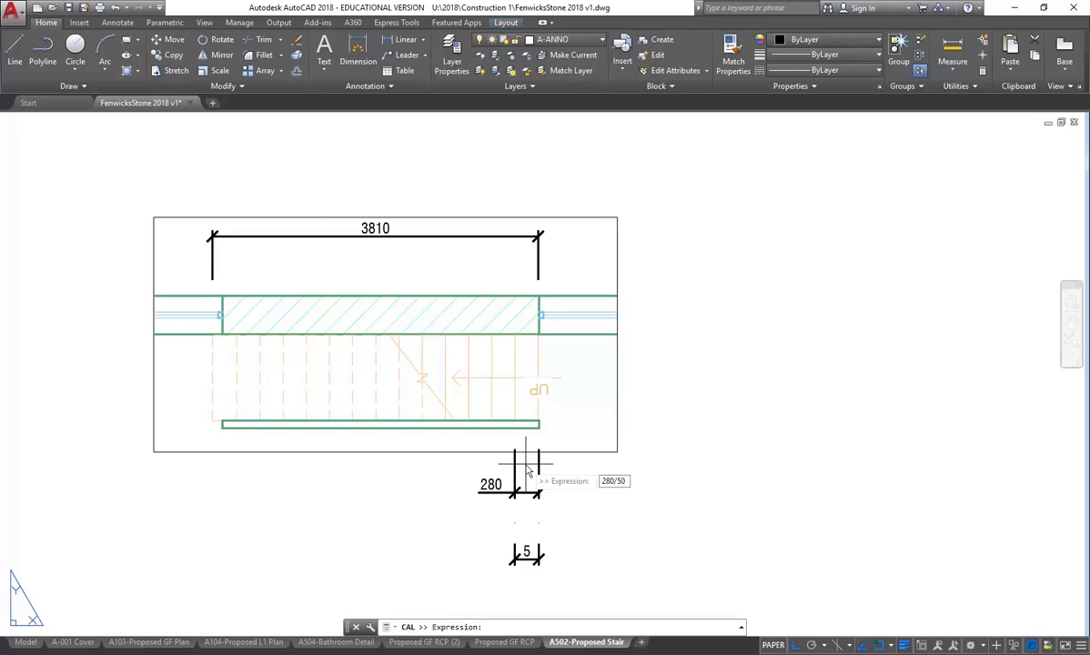
{"action": "key", "text": "Return"}
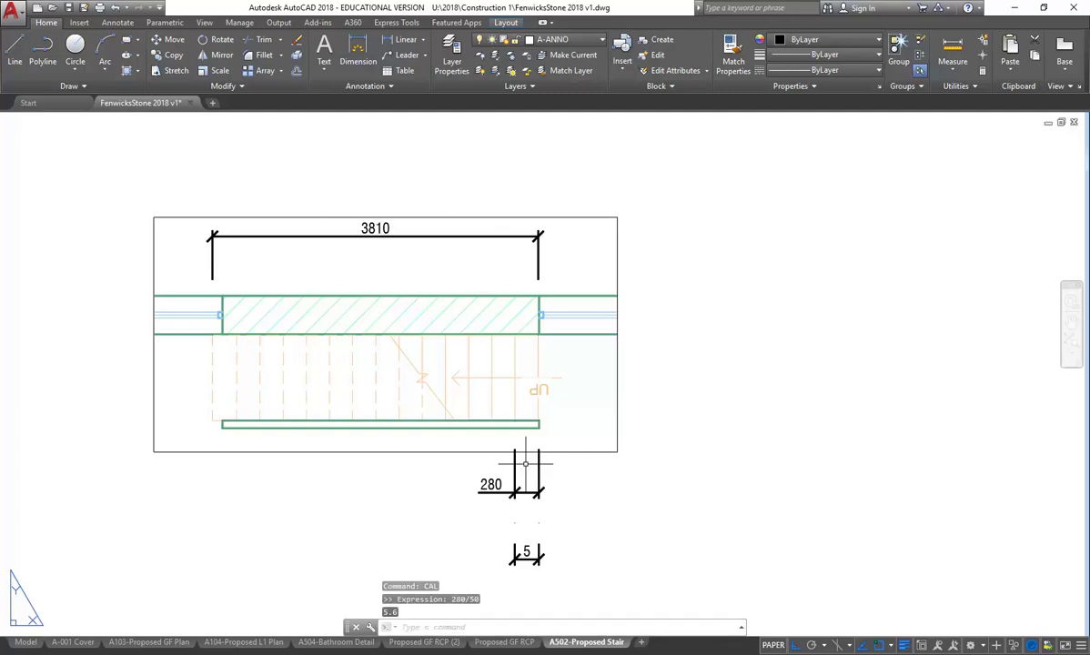
Delete the test dimension below the tread dimension
{"action": "left_click", "coordinate": [523, 549]}
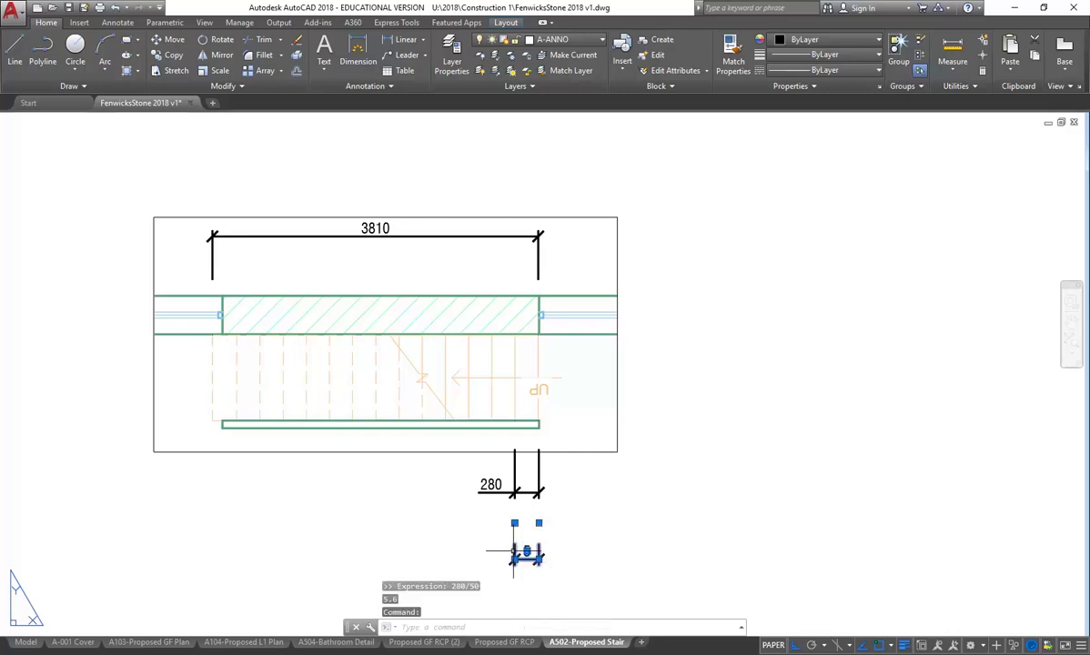
{"action": "key", "text": "Delete"}
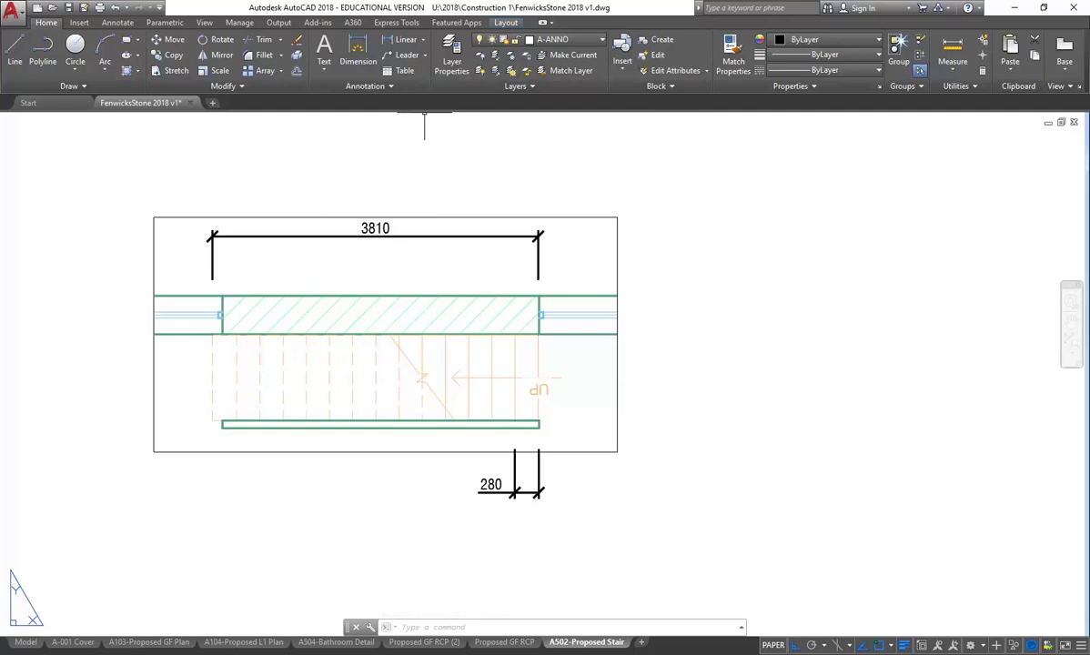
Add a vertical linear dimension for the stair's width at its UP end, placed outside the viewport's right edge
{"action": "left_click", "coordinate": [400, 39]}
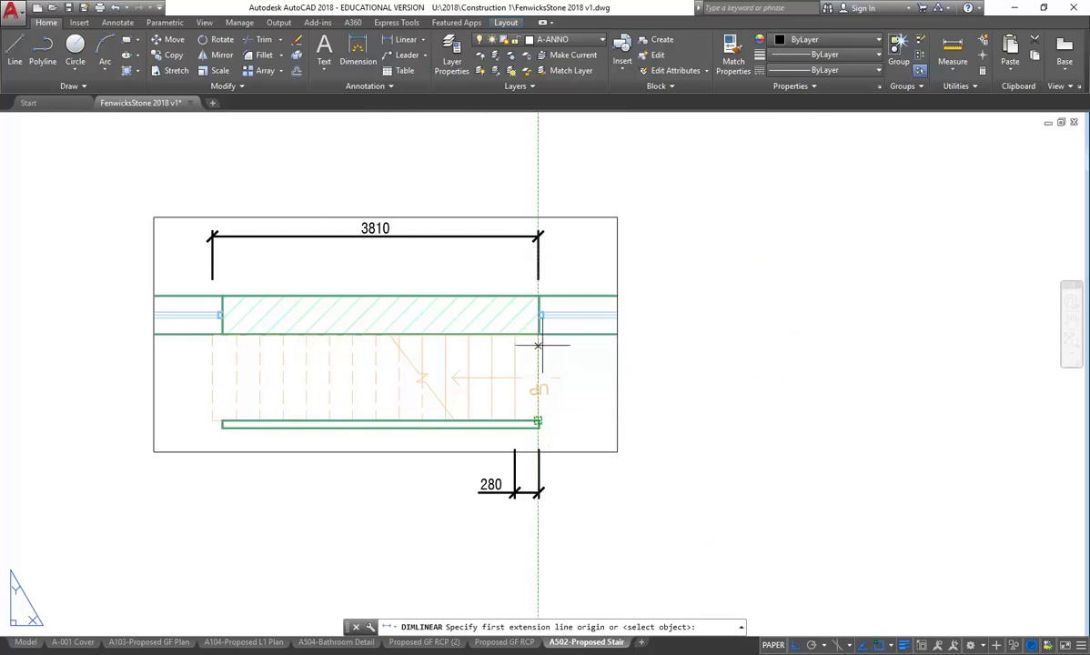
{"action": "left_click", "coordinate": [539, 421]}
{"action": "left_click", "coordinate": [539, 334]}
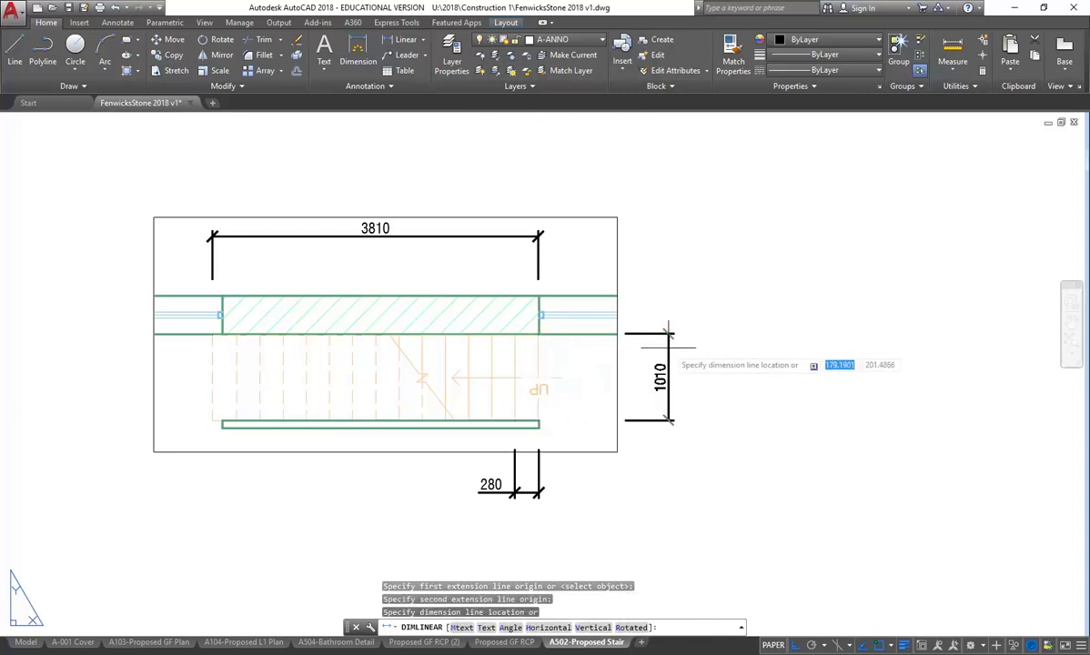
{"action": "left_click", "coordinate": [696, 359]}
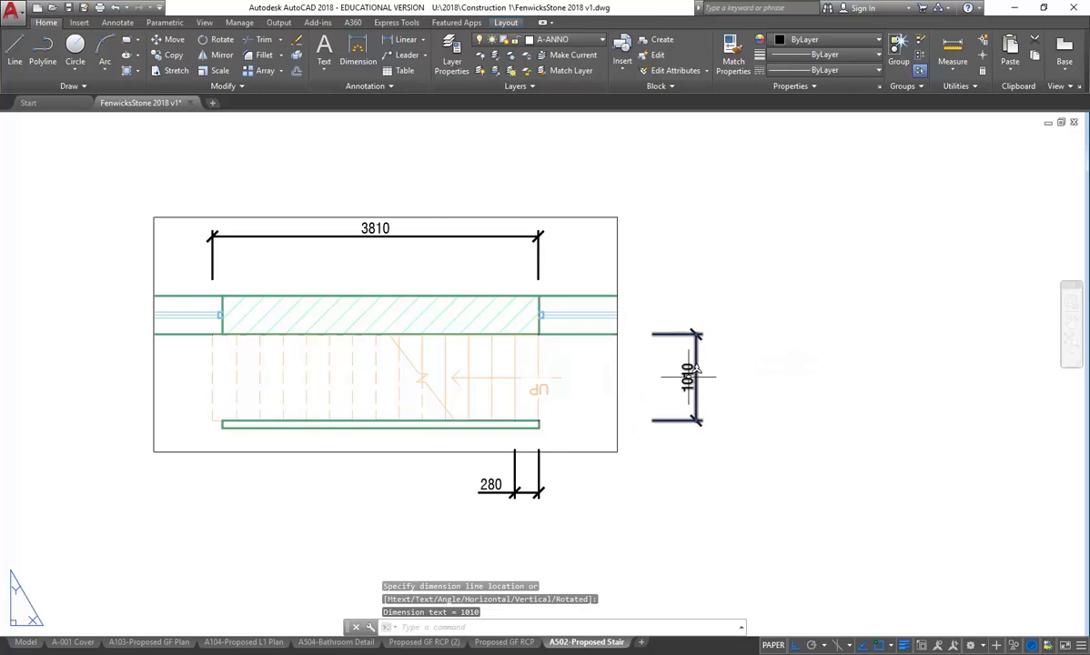
Examine the stair dimensions and their placement around the viewport on the A502-Proposed Stair sheet
{"action": "scroll", "coordinate": [516, 423], "scroll_direction": "up", "scroll_amount": 12}
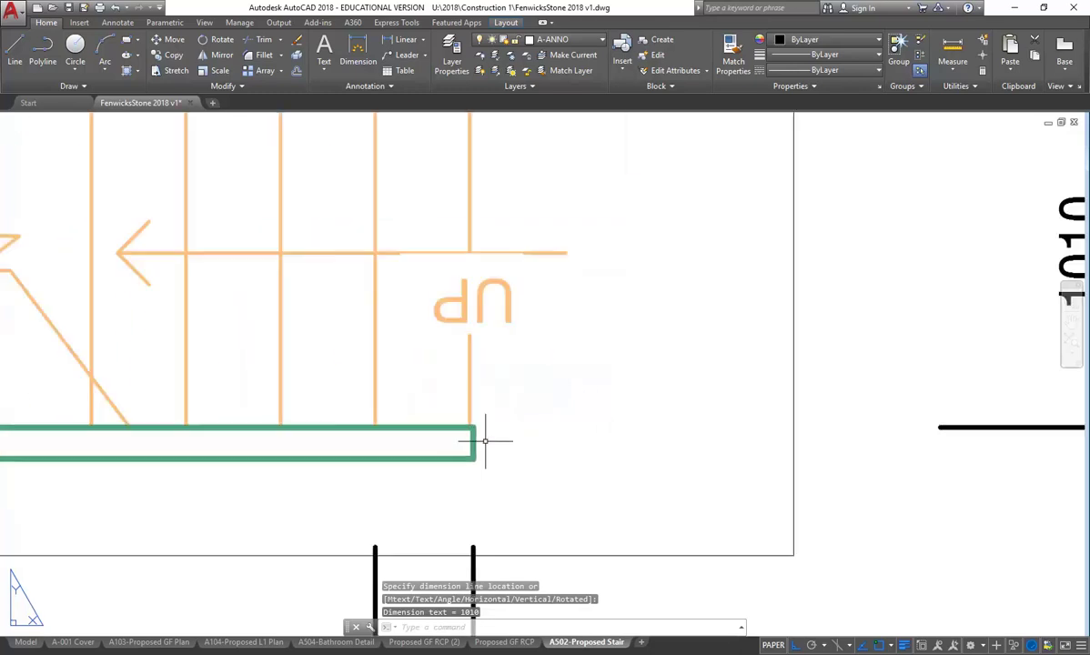
{"action": "scroll", "coordinate": [466, 411], "scroll_direction": "down", "scroll_amount": 8}
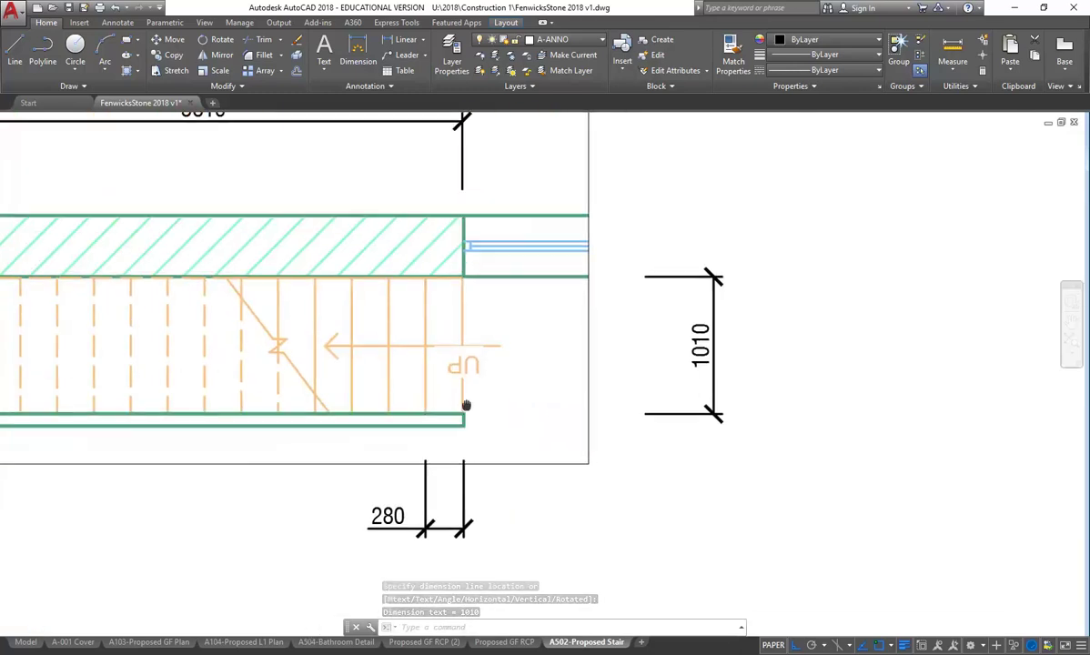
{"action": "scroll", "coordinate": [626, 355], "scroll_direction": "down", "scroll_amount": 4}
{"action": "scroll", "coordinate": [540, 365], "scroll_direction": "up", "scroll_amount": 4}
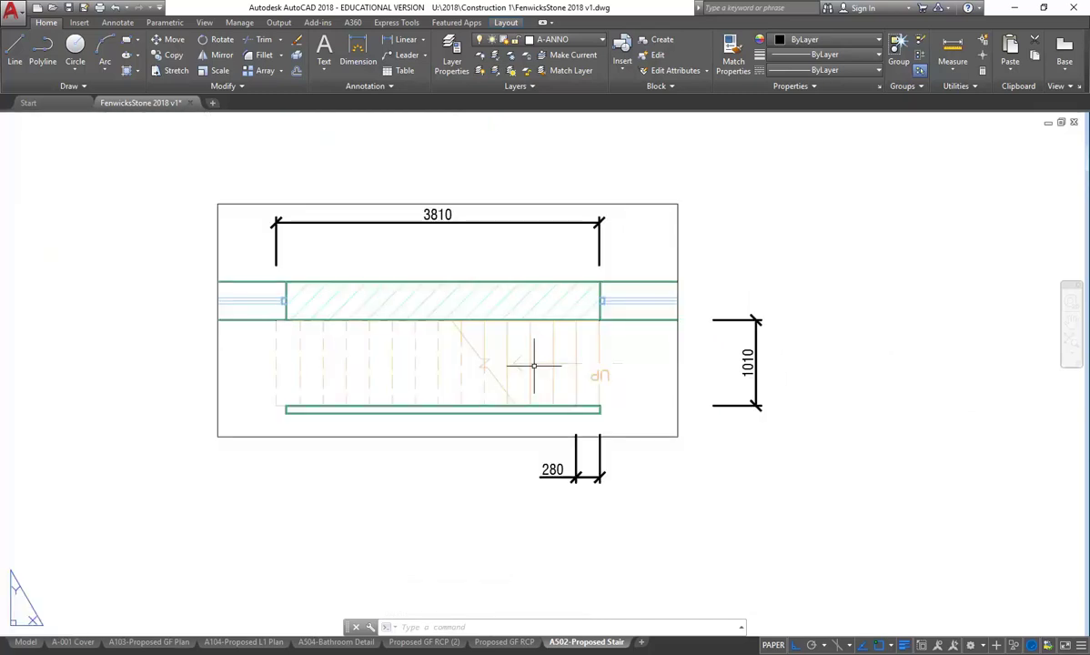
{"action": "scroll", "coordinate": [472, 391], "scroll_direction": "down", "scroll_amount": 3}
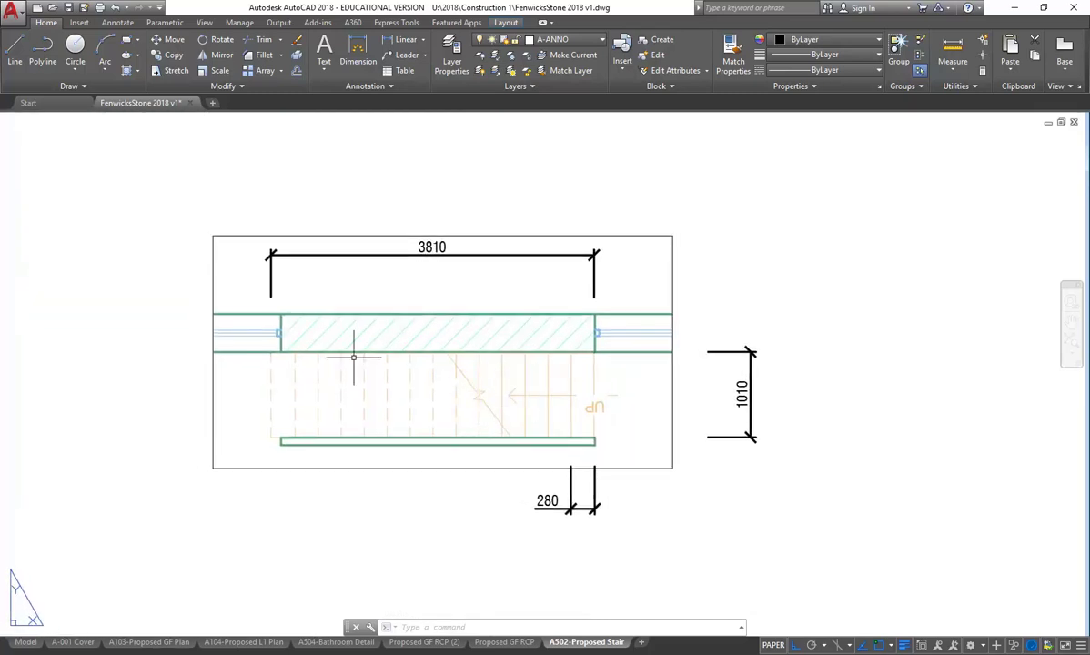
{"action": "scroll", "coordinate": [371, 376], "scroll_direction": "down", "scroll_amount": 2}
{"action": "scroll", "coordinate": [373, 373], "scroll_direction": "down", "scroll_amount": 3}
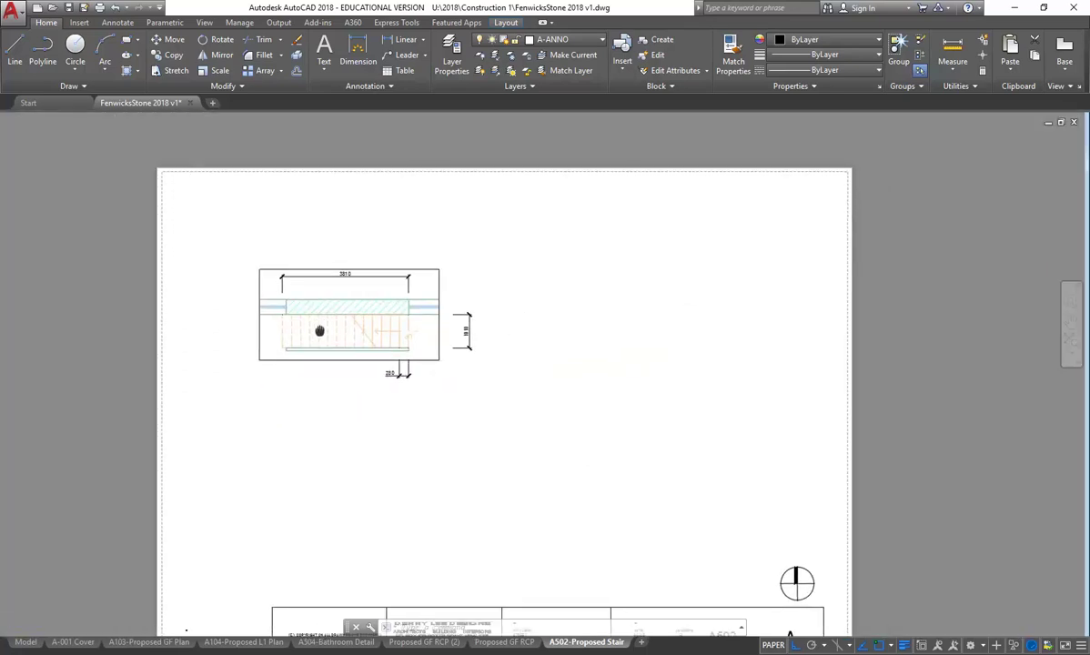
{"action": "scroll", "coordinate": [314, 292], "scroll_direction": "down", "scroll_amount": 2}
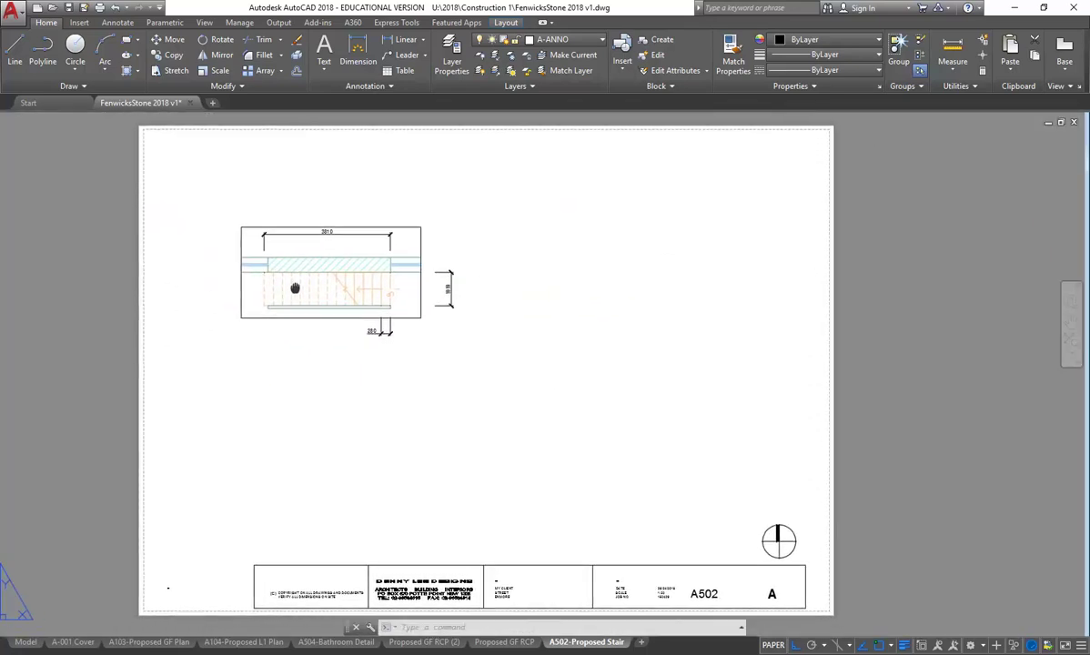
{"action": "scroll", "coordinate": [303, 316], "scroll_direction": "up", "scroll_amount": 4}
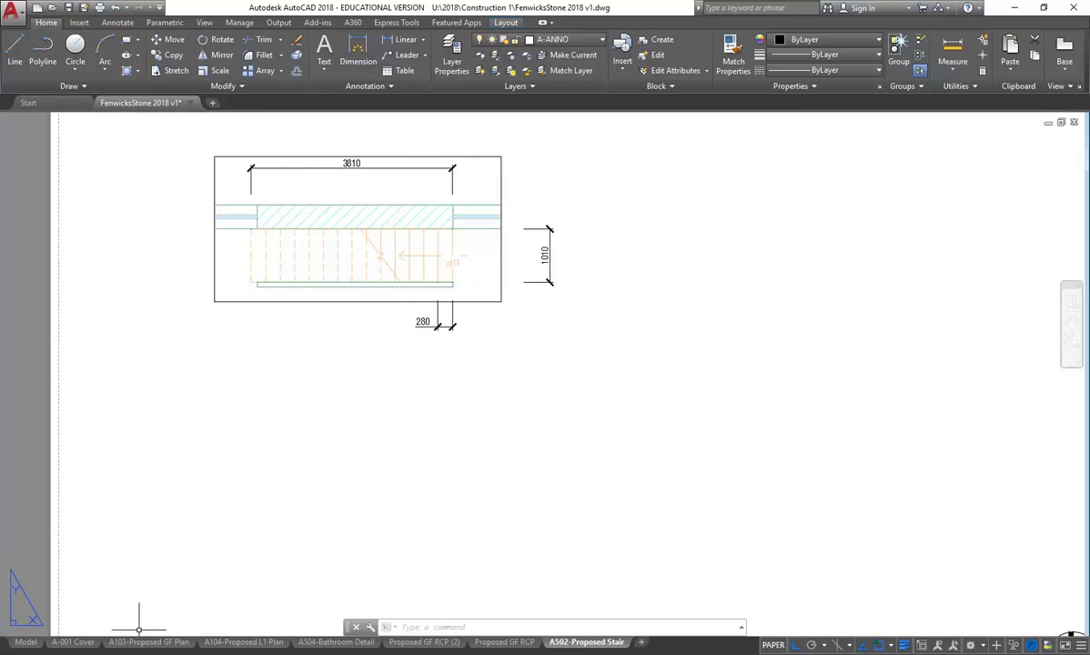
Switch to the A103-Proposed GF Plan layout and create a new layer named A-ANNO-LINES, based on A-ANNO
{"action": "left_click", "coordinate": [241, 642]}
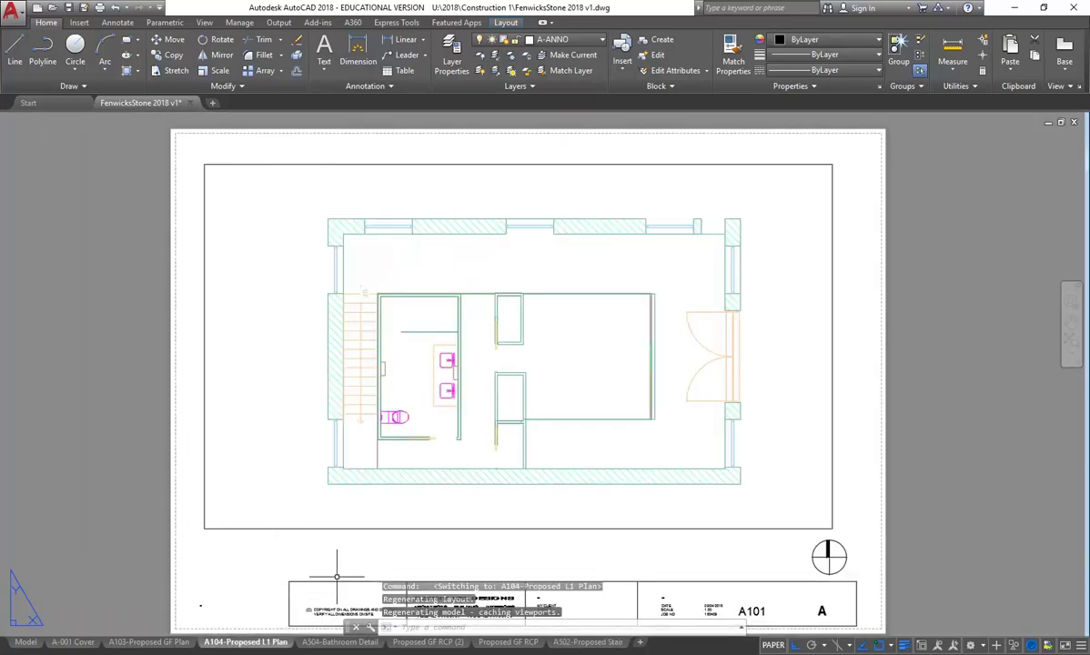
{"action": "left_click", "coordinate": [148, 642]}
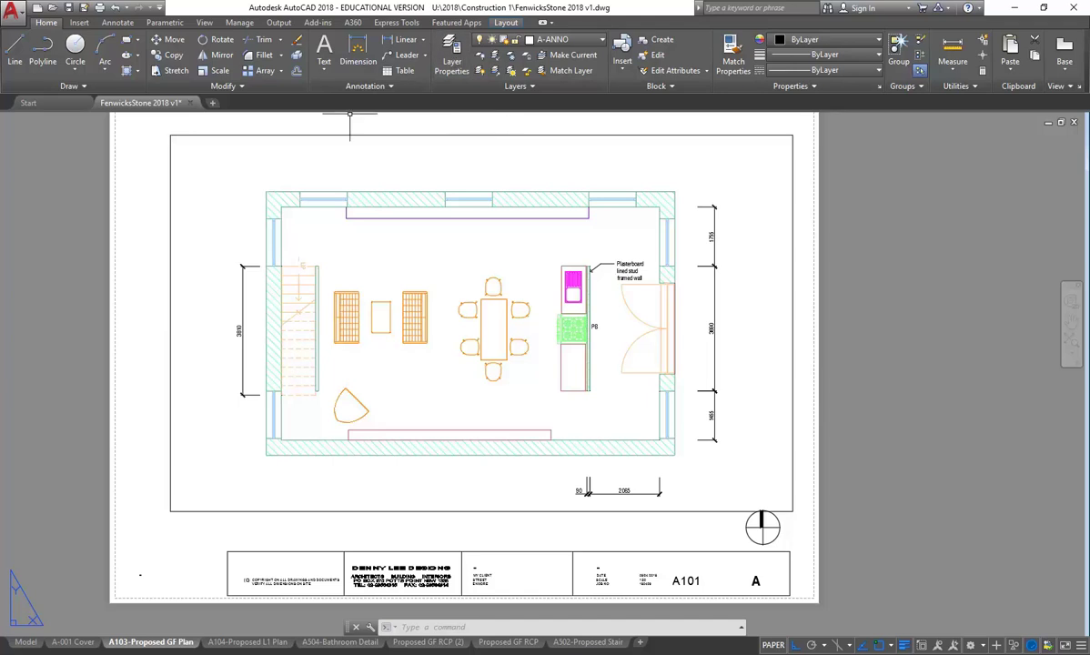
{"action": "left_click", "coordinate": [453, 52]}
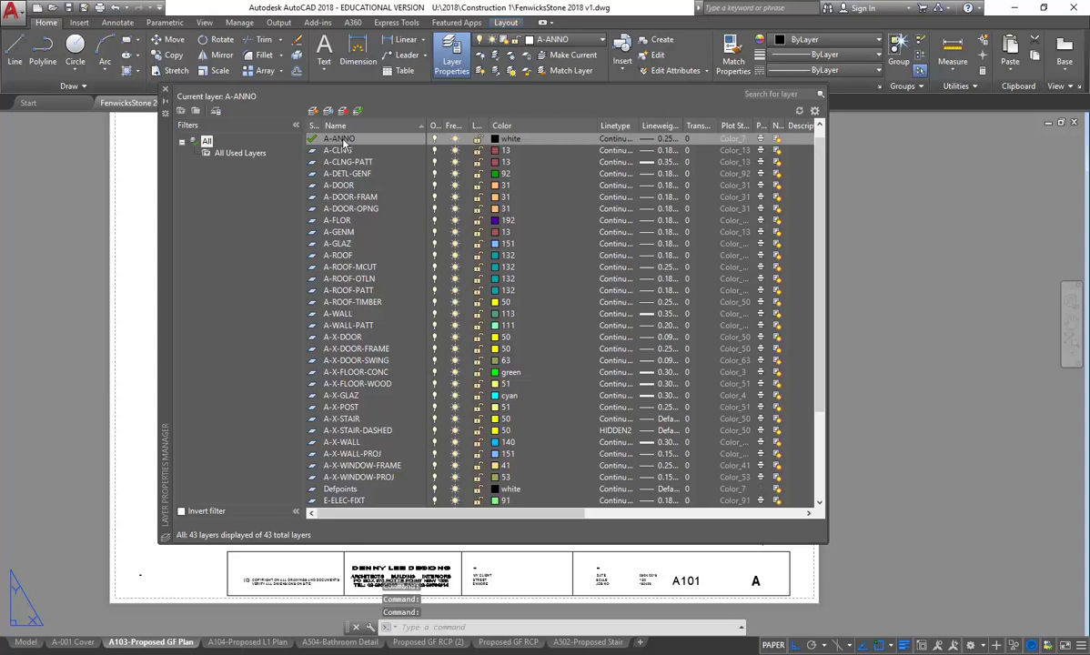
{"action": "scroll", "coordinate": [349, 146], "scroll_direction": "up", "scroll_amount": 1}
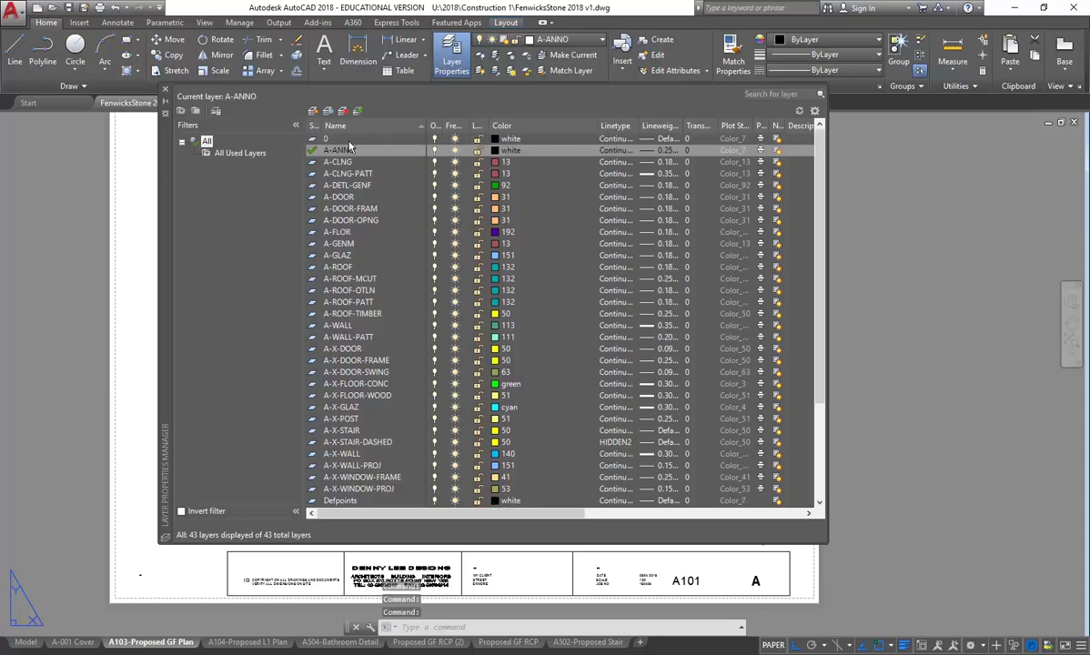
{"action": "left_click", "coordinate": [313, 111]}
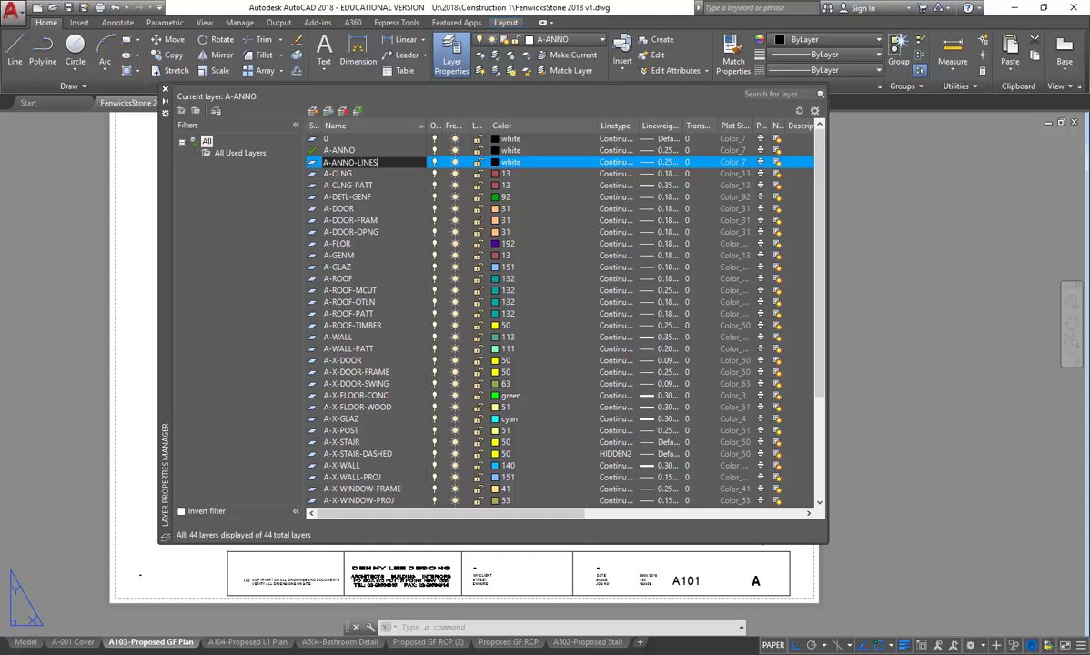
{"action": "type", "text": "S"}
{"action": "key", "text": "Return"}
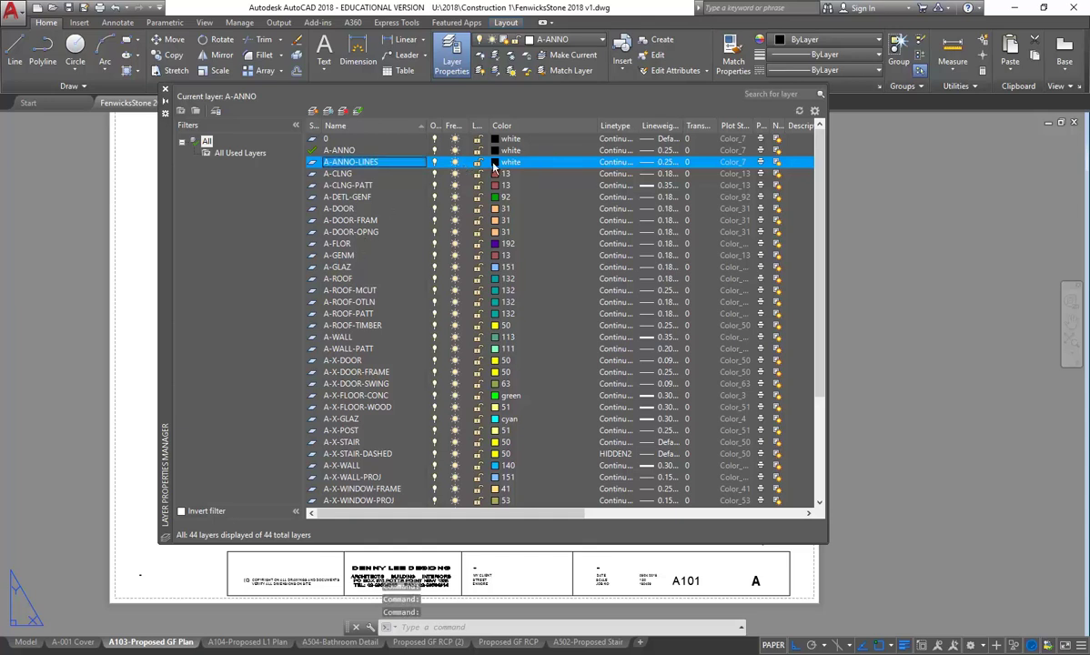
Assign the HIDDEN linetype to the A-ANNO-LINES layer and make it the current layer
{"action": "left_click", "coordinate": [615, 164]}
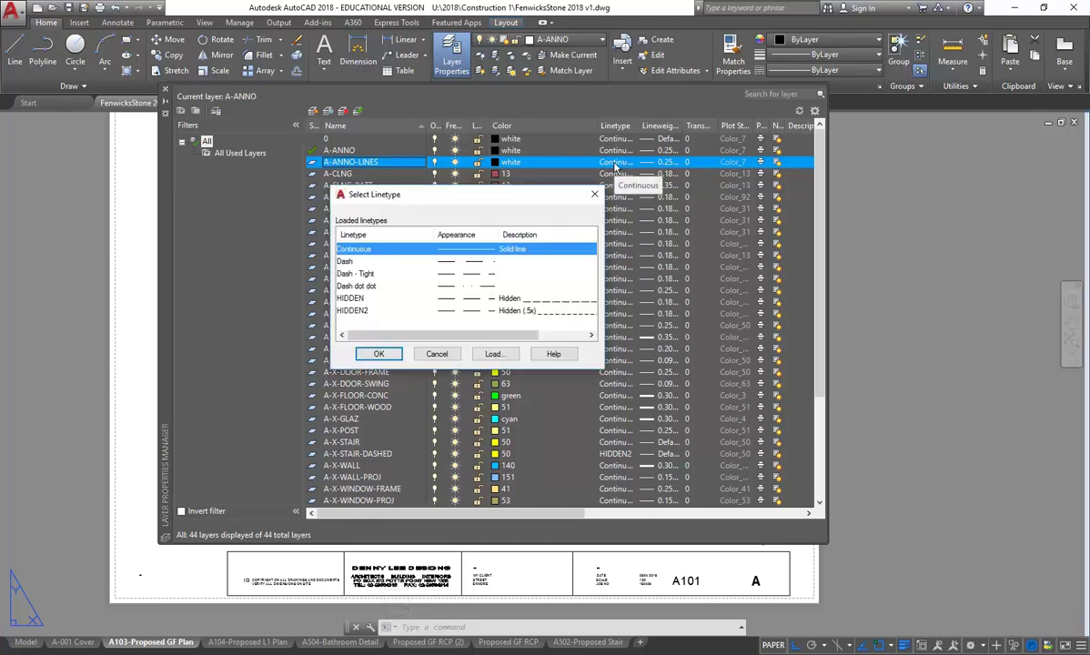
{"action": "left_click", "coordinate": [351, 298]}
{"action": "left_click", "coordinate": [379, 354]}
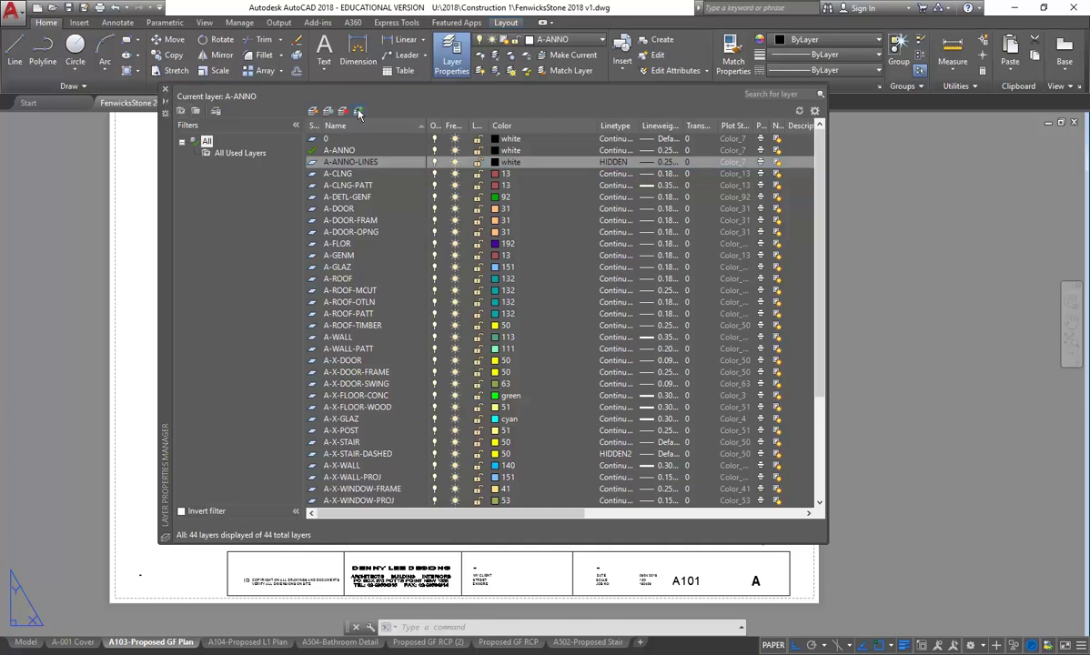
{"action": "left_click", "coordinate": [164, 88]}
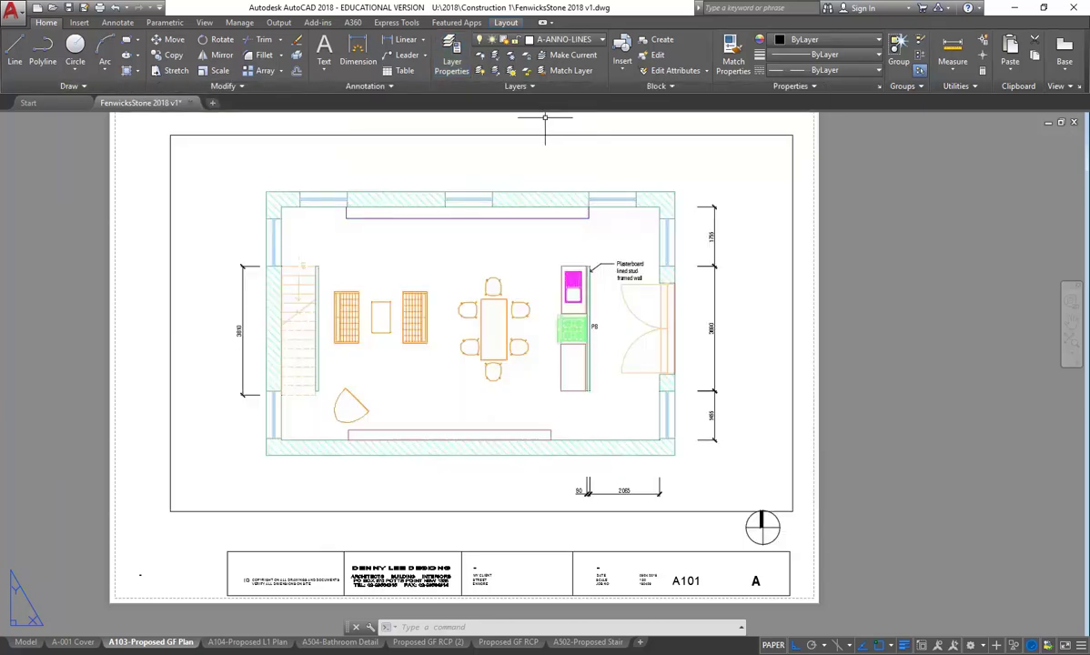
Draw a rectangle about 36 by 83 mm on the sheet, enclosing the stair and the adjoining wall section
{"action": "left_click", "coordinate": [128, 41]}
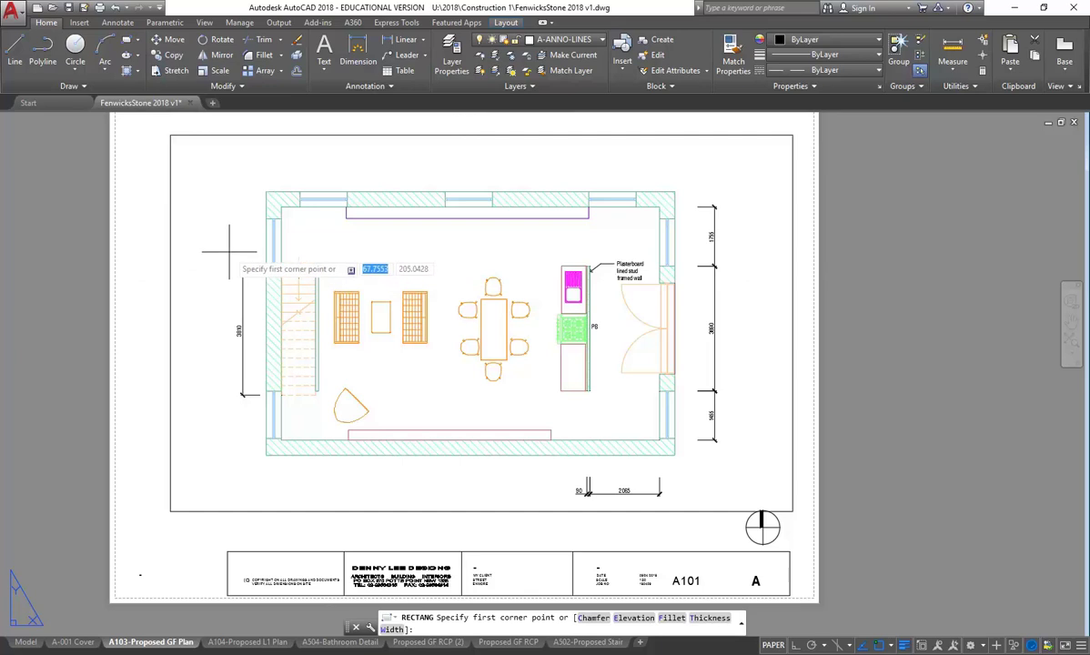
{"action": "scroll", "coordinate": [249, 266], "scroll_direction": "up", "scroll_amount": 1}
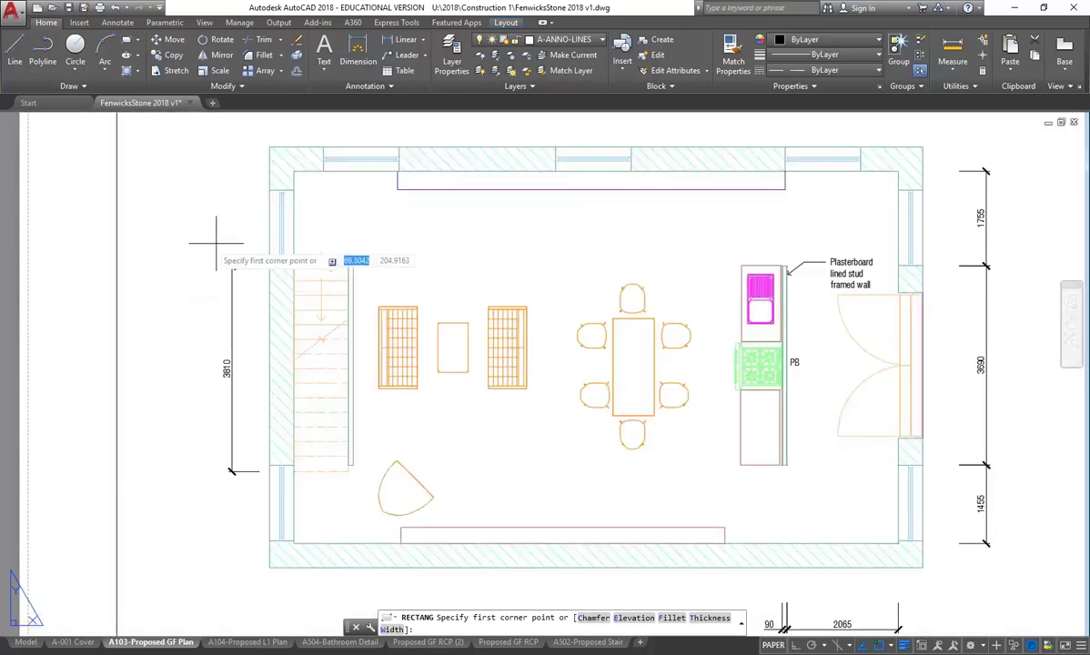
{"action": "scroll", "coordinate": [227, 234], "scroll_direction": "up", "scroll_amount": 1}
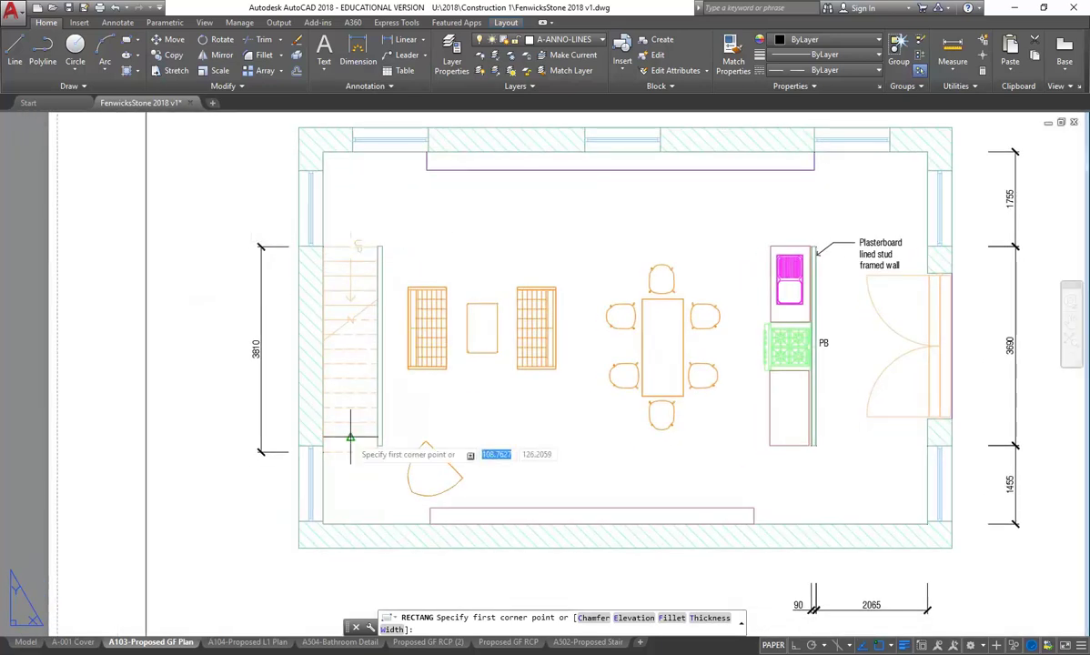
{"action": "middle_click_drag", "start_coordinate": [278, 281], "coordinate": [267, 280]}
{"action": "scroll", "coordinate": [260, 239], "scroll_direction": "up", "scroll_amount": 2}
{"action": "scroll", "coordinate": [260, 238], "scroll_direction": "up", "scroll_amount": 2}
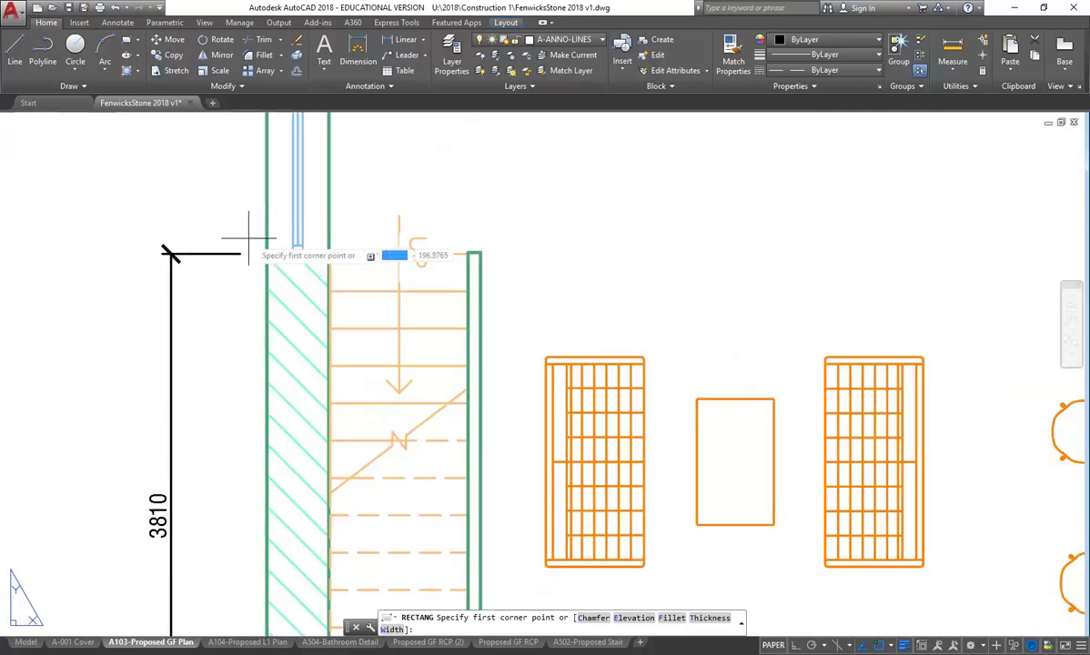
{"action": "left_click", "coordinate": [253, 234]}
{"action": "scroll", "coordinate": [251, 237], "scroll_direction": "down", "scroll_amount": 4}
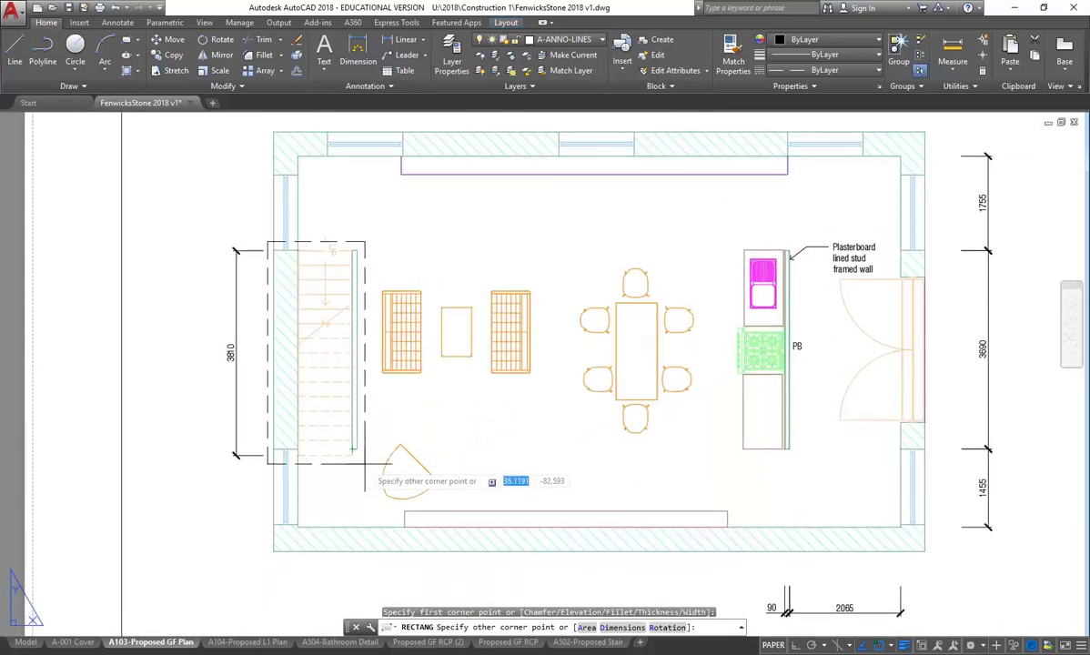
{"action": "left_click", "coordinate": [364, 463]}
{"action": "scroll", "coordinate": [160, 337], "scroll_direction": "down", "scroll_amount": 2}
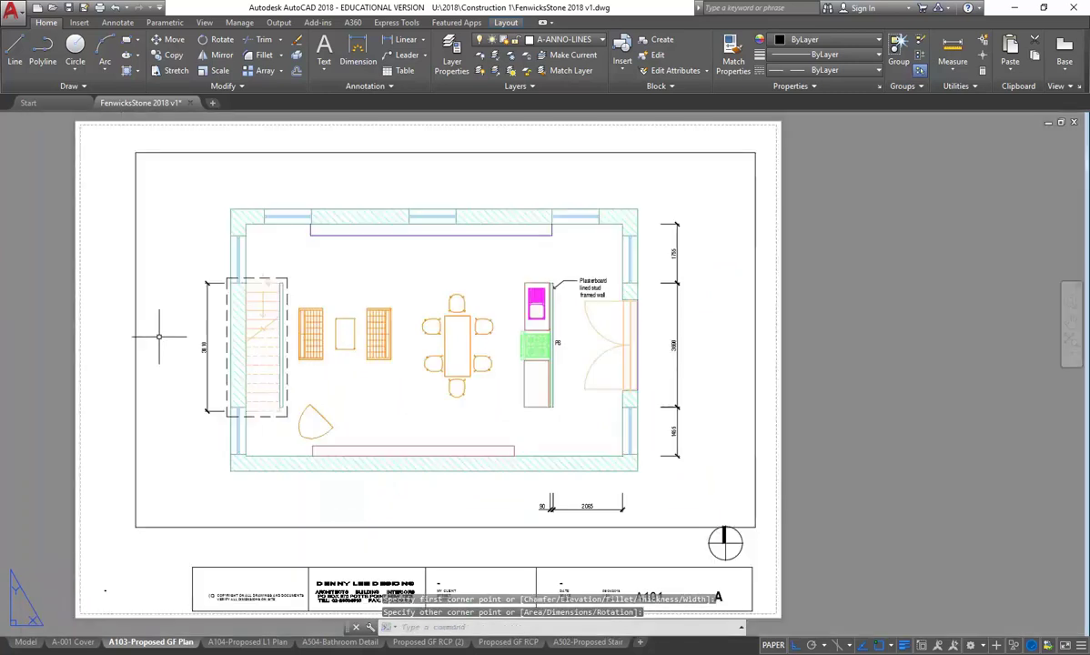
Start inserting a block from a drawing file and browse to the StudentResources (P:) drive
{"action": "scroll", "coordinate": [186, 300], "scroll_direction": "up", "scroll_amount": 2}
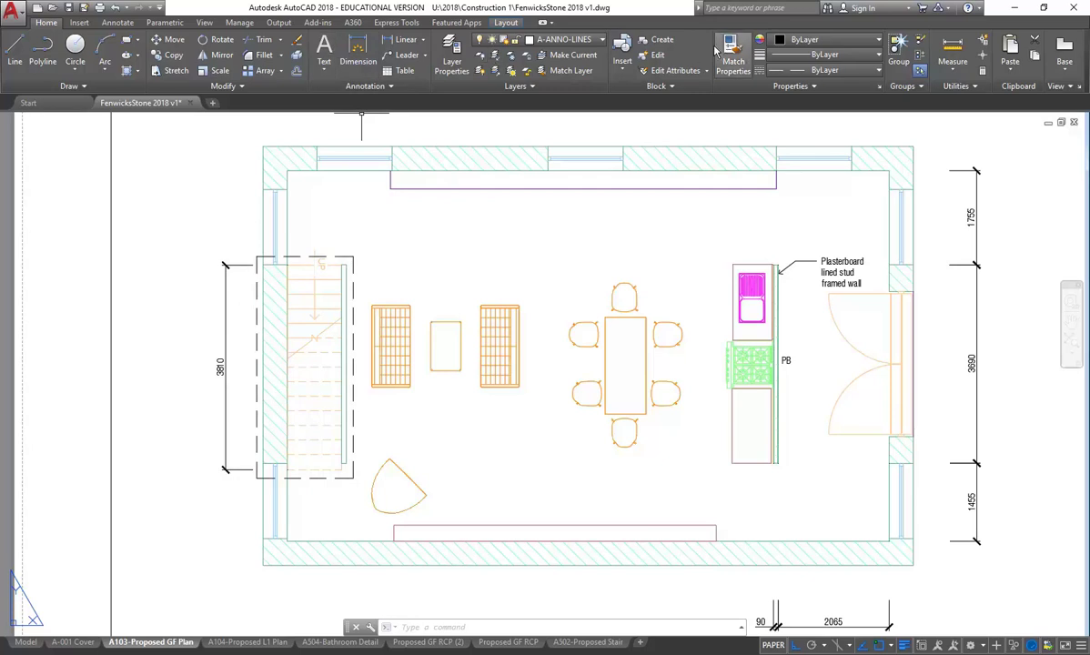
{"action": "left_click", "coordinate": [624, 62]}
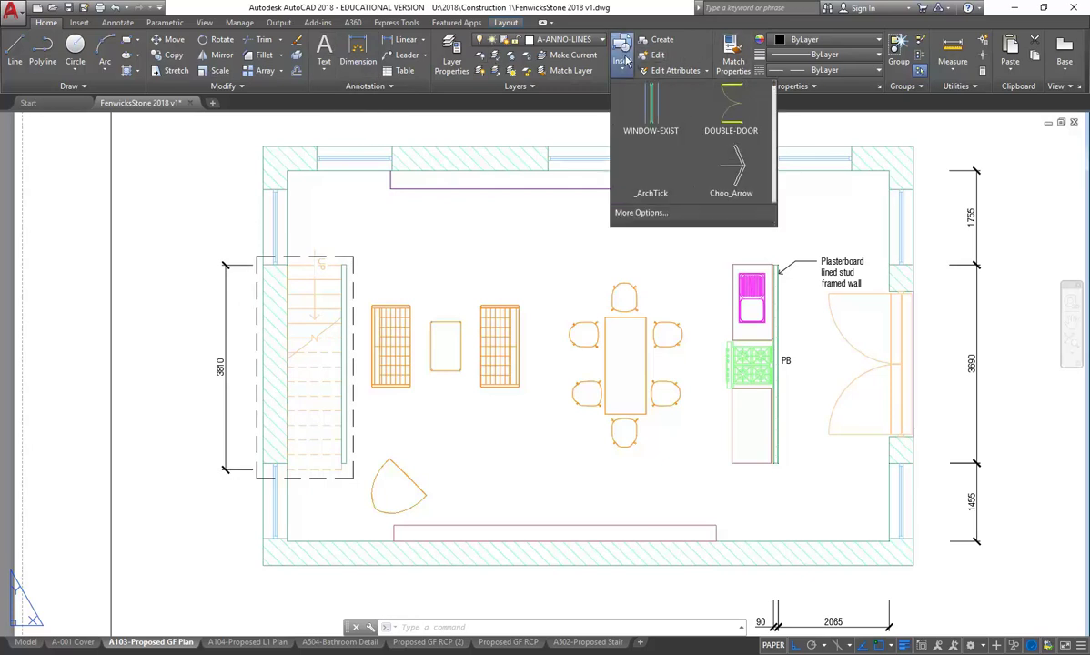
{"action": "left_click", "coordinate": [642, 213]}
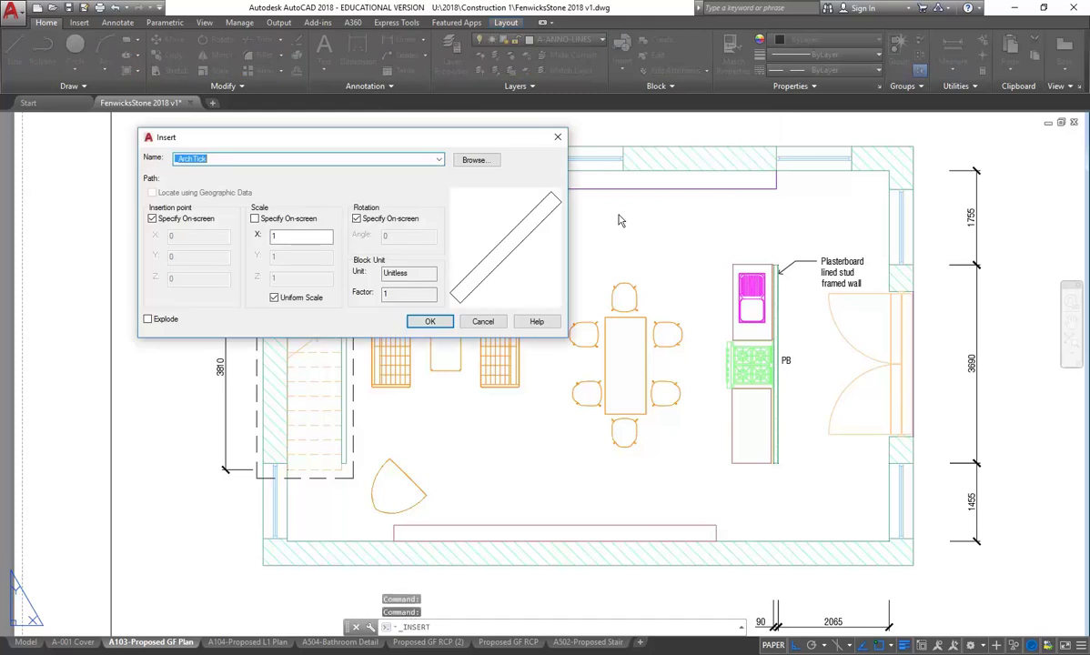
{"action": "left_click", "coordinate": [474, 160]}
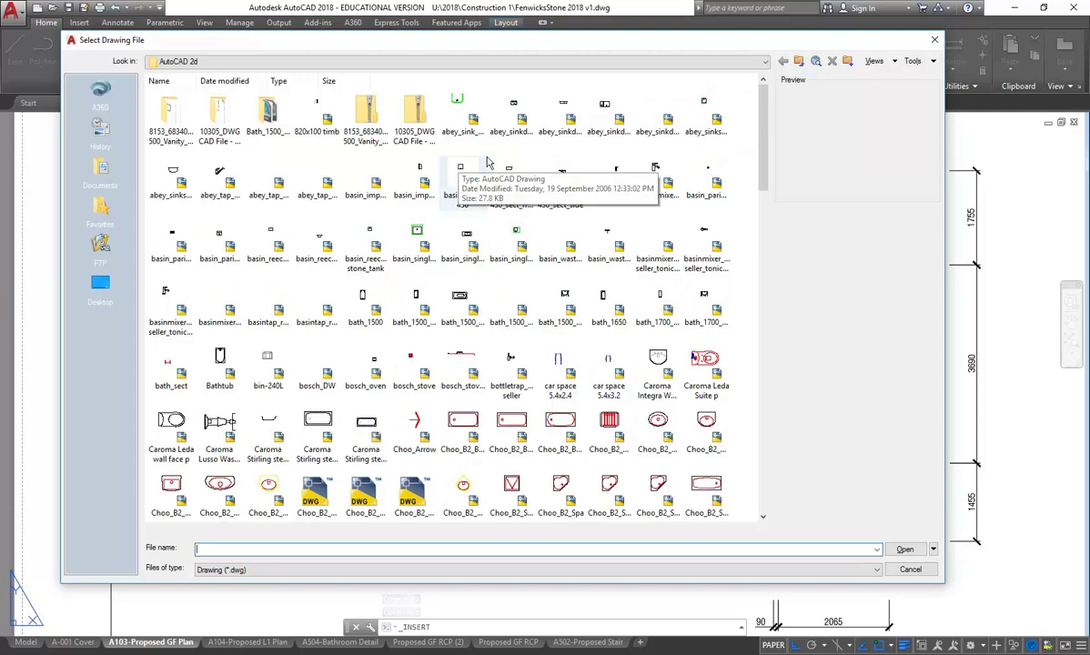
{"action": "left_click", "coordinate": [799, 62]}
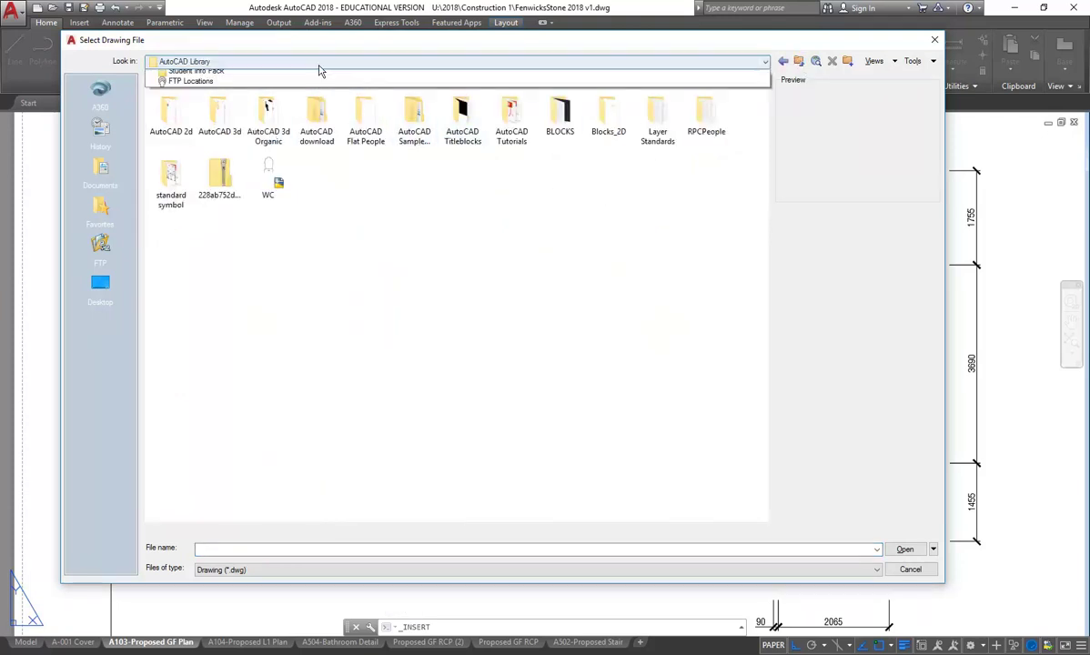
{"action": "left_click", "coordinate": [316, 64]}
{"action": "left_click", "coordinate": [266, 113]}
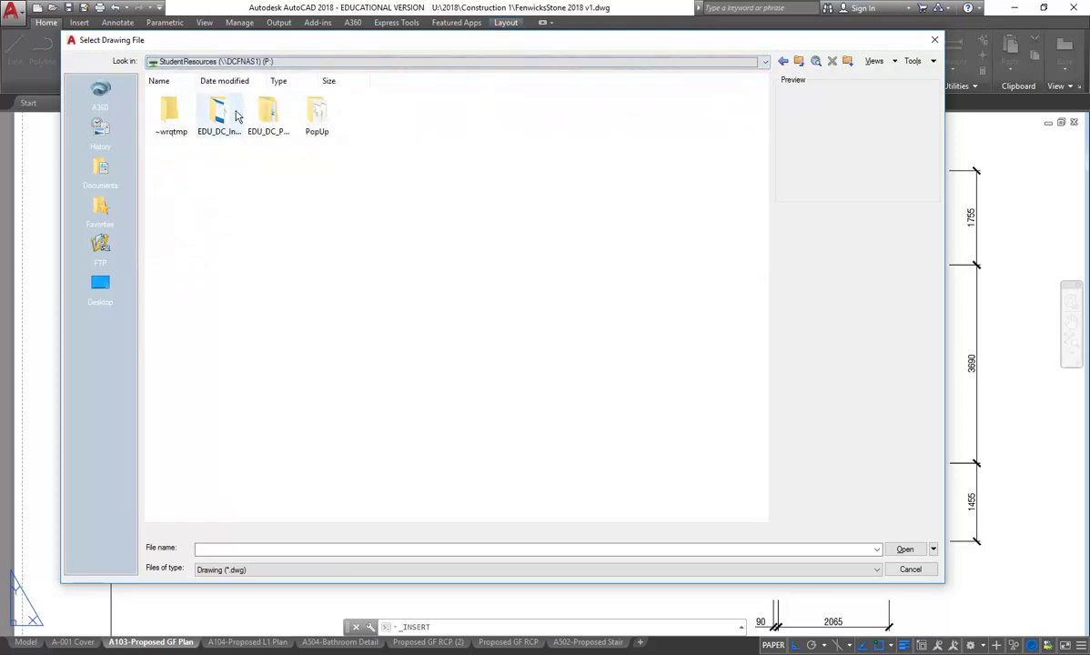
Open the REF-50 symbol folder under EDU_DC_InteriorDesign, AutoCAD Library, Blocks_2D, REF-SYMB
{"action": "double_click", "coordinate": [224, 115]}
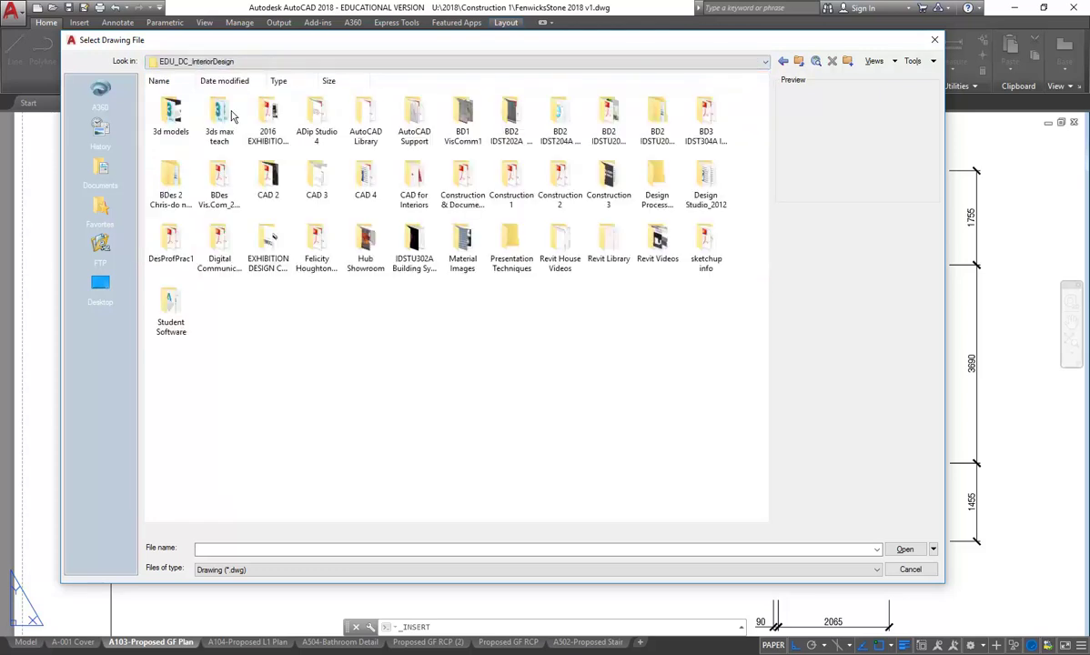
{"action": "double_click", "coordinate": [367, 118]}
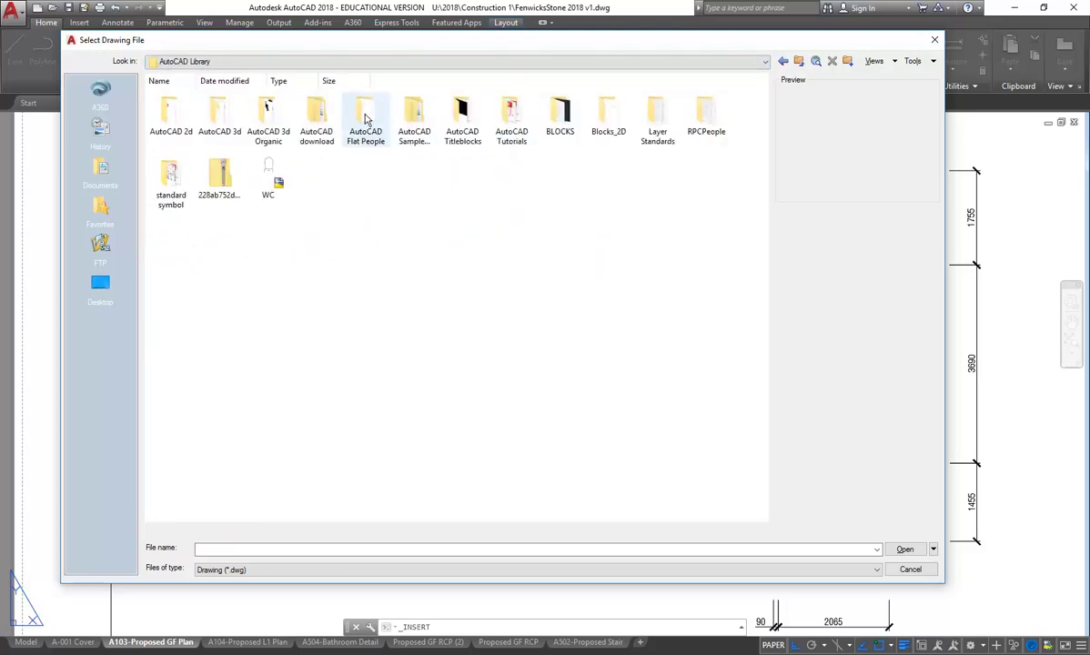
{"action": "double_click", "coordinate": [613, 121]}
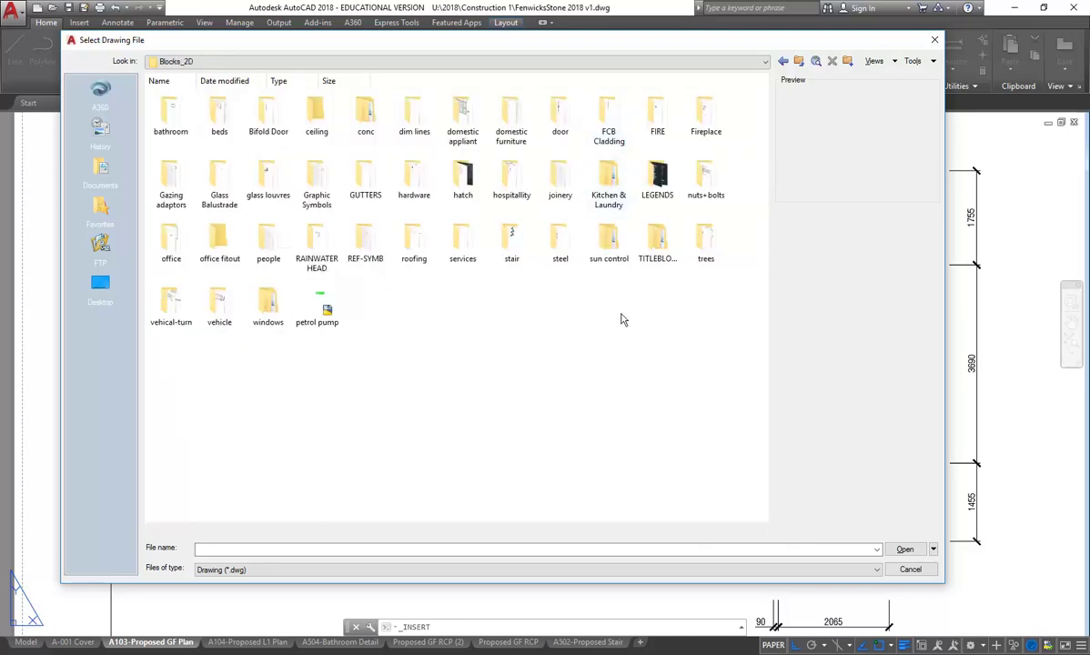
{"action": "double_click", "coordinate": [364, 245]}
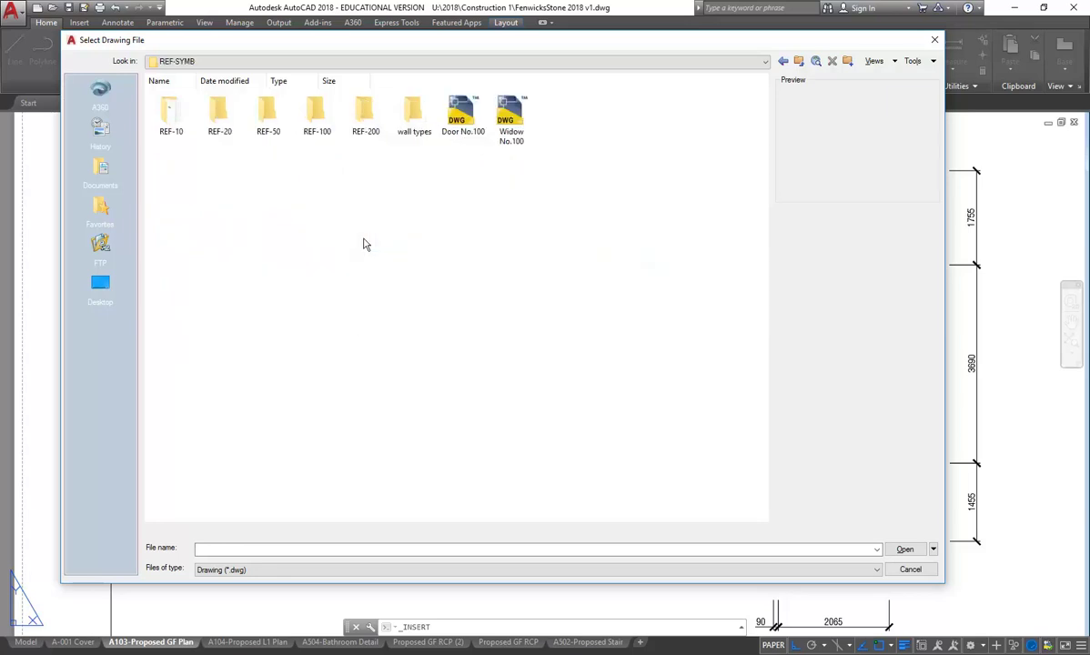
{"action": "double_click", "coordinate": [265, 114]}
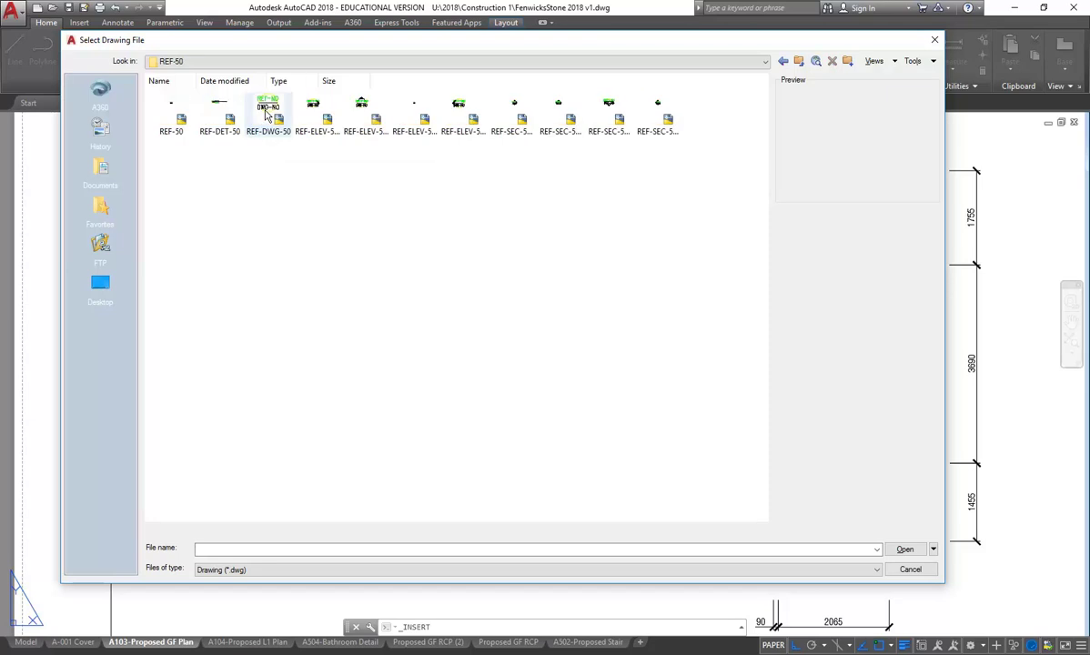
{"action": "left_click", "coordinate": [179, 111]}
{"action": "left_click", "coordinate": [216, 110]}
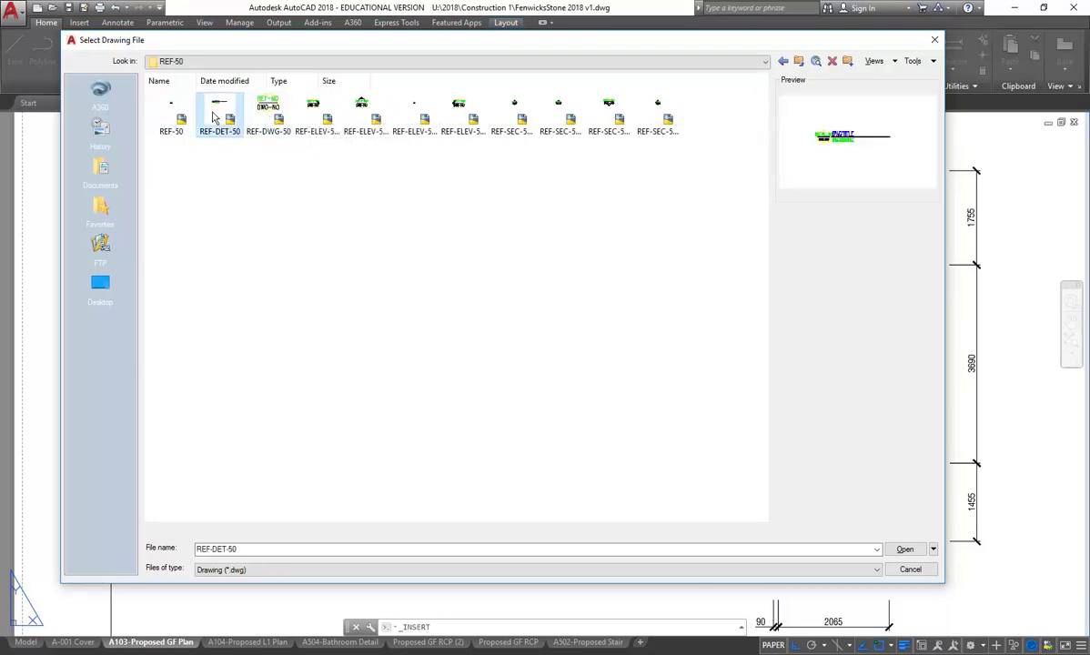
{"action": "left_click", "coordinate": [261, 110]}
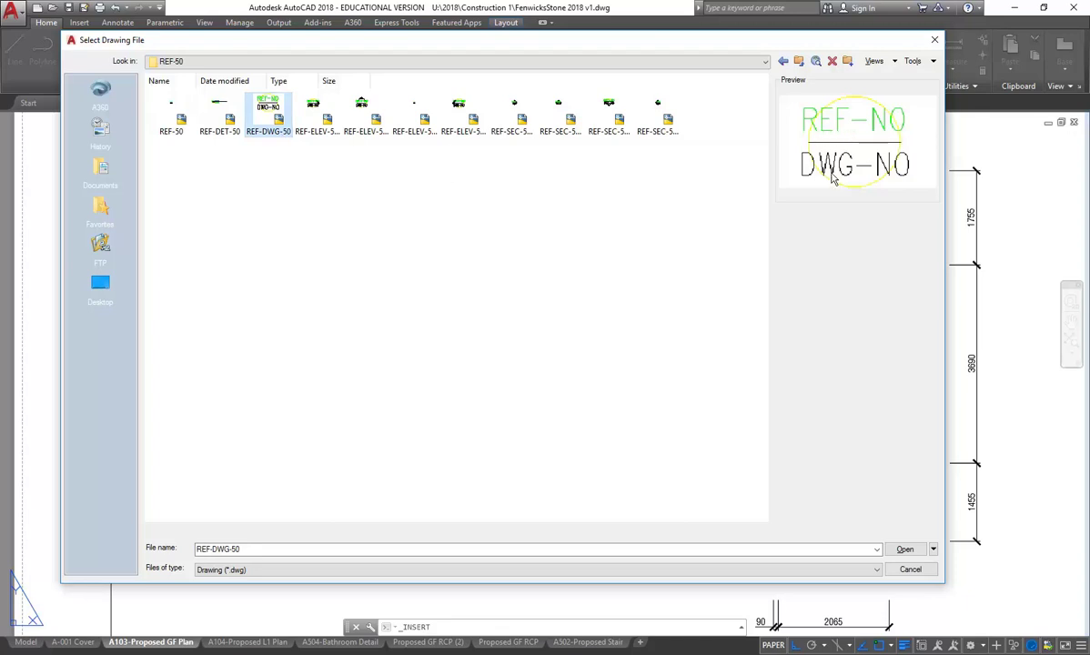
{"action": "left_click", "coordinate": [905, 550]}
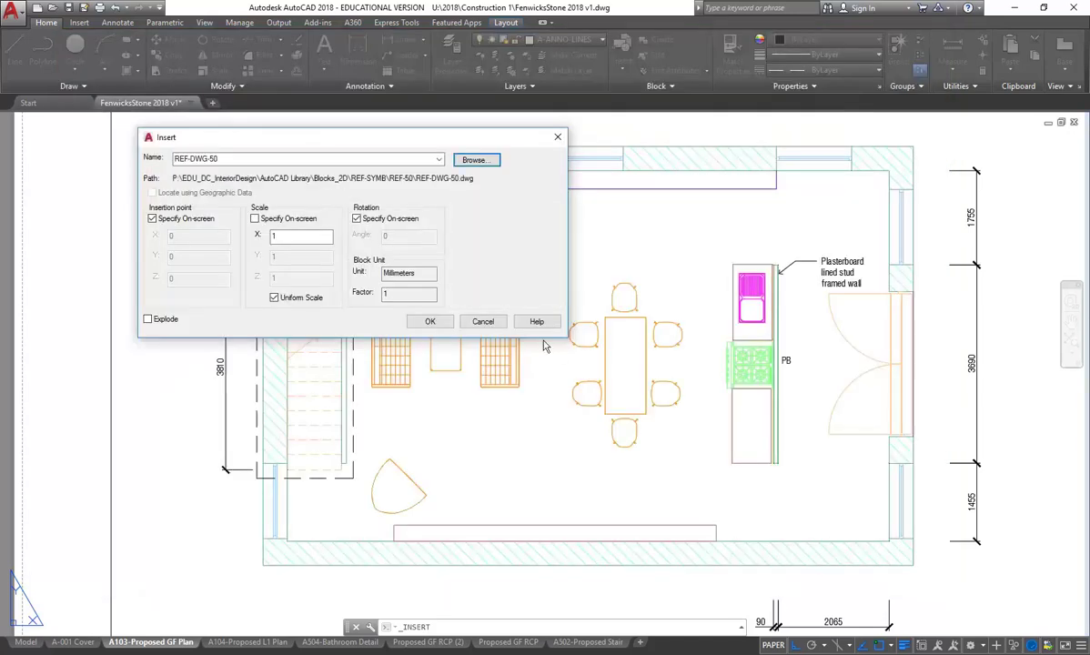
{"action": "left_click_drag", "start_coordinate": [404, 138], "coordinate": [572, 187]}
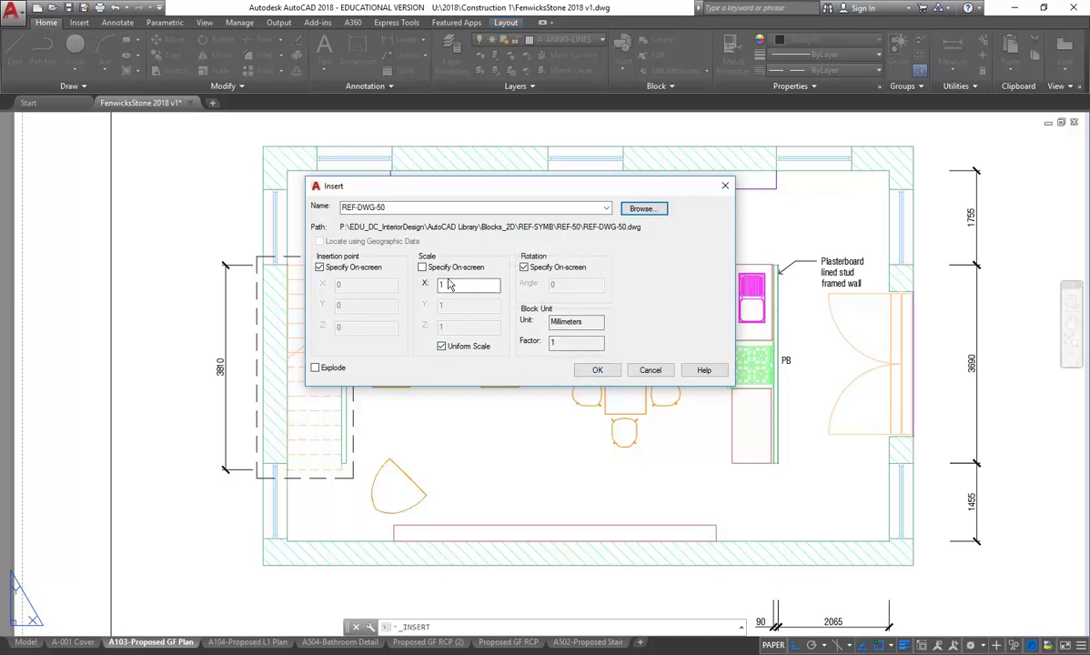
{"action": "left_click", "coordinate": [525, 269]}
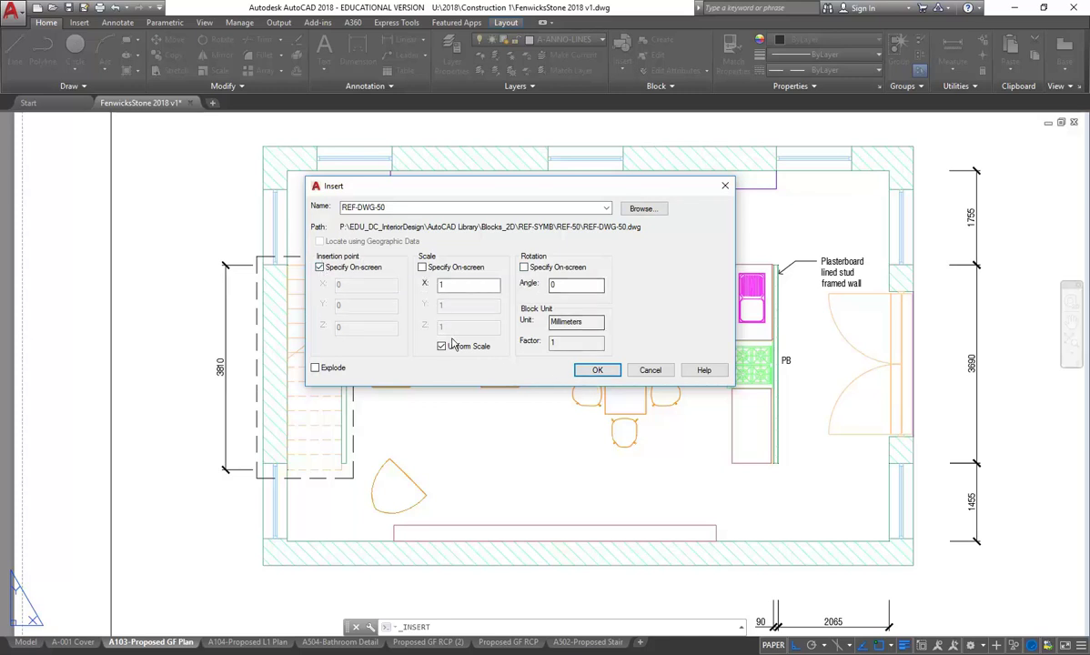
{"action": "left_click", "coordinate": [597, 369]}
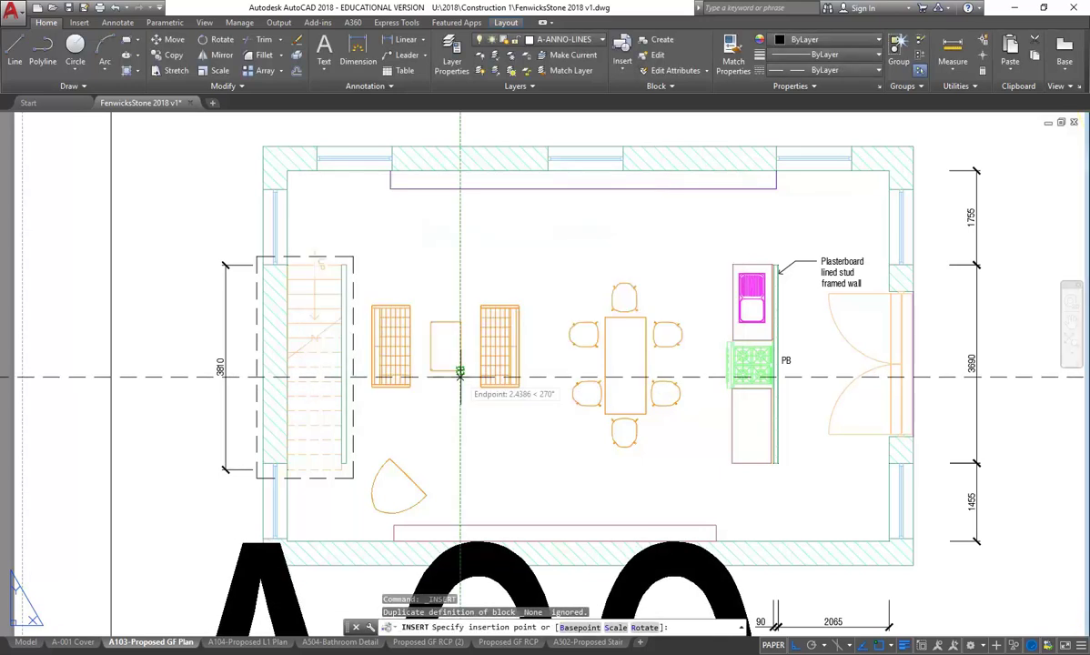
{"action": "scroll", "coordinate": [460, 375], "scroll_direction": "down", "scroll_amount": 5}
{"action": "scroll", "coordinate": [470, 377], "scroll_direction": "up", "scroll_amount": 2}
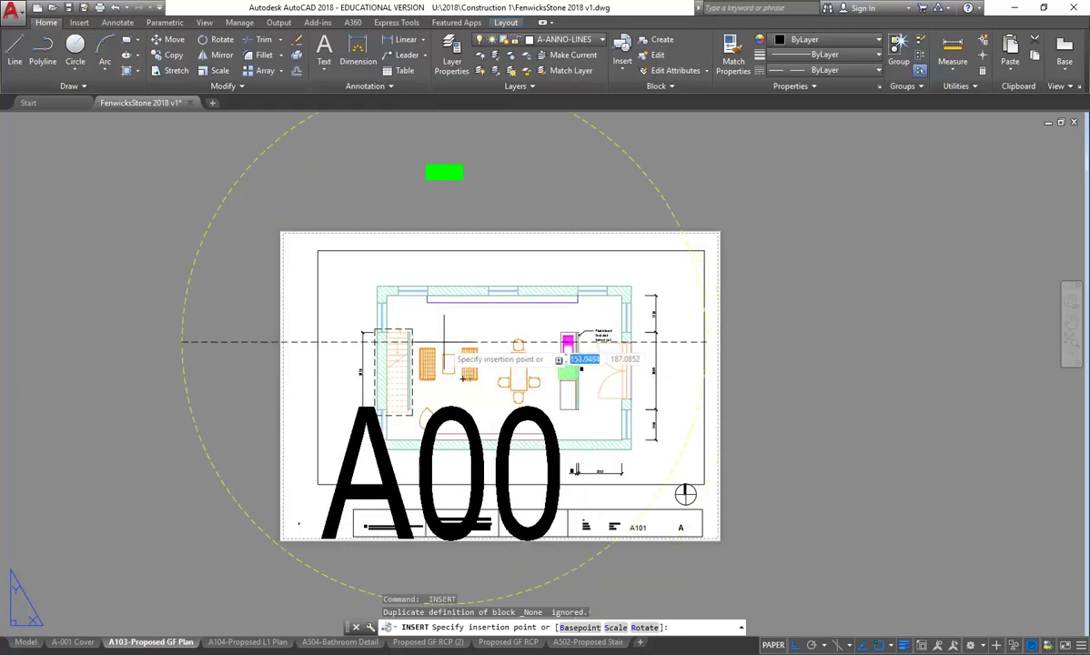
{"action": "key", "text": "Escape"}
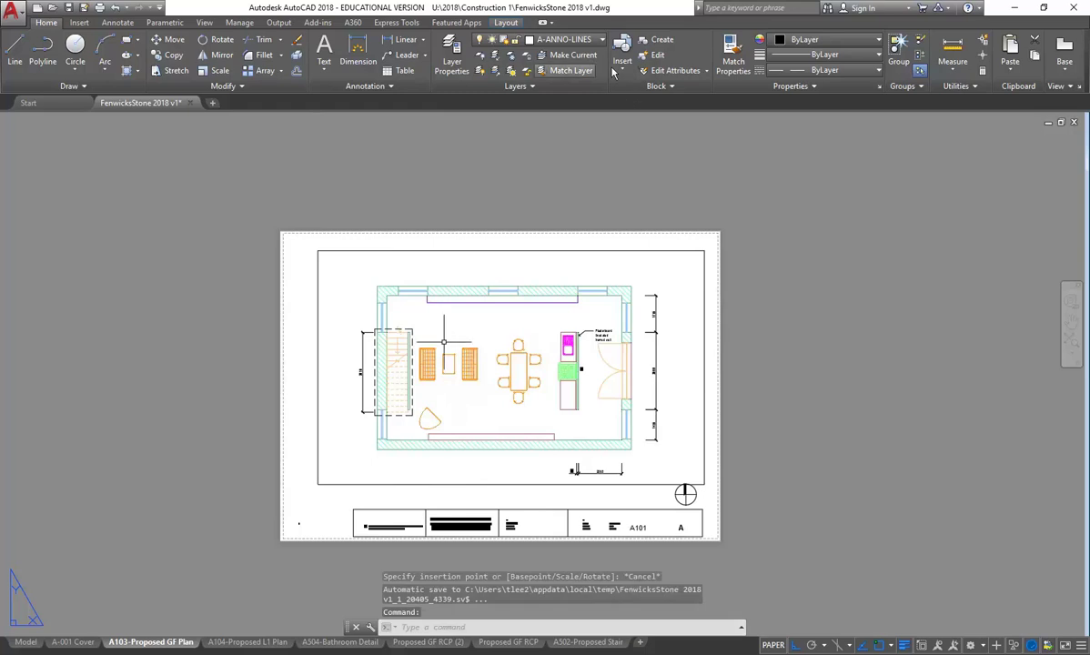
Start the block insertion again and choose the REF-DWG-50 drawing file from the REF-50 folder
{"action": "left_click", "coordinate": [656, 86]}
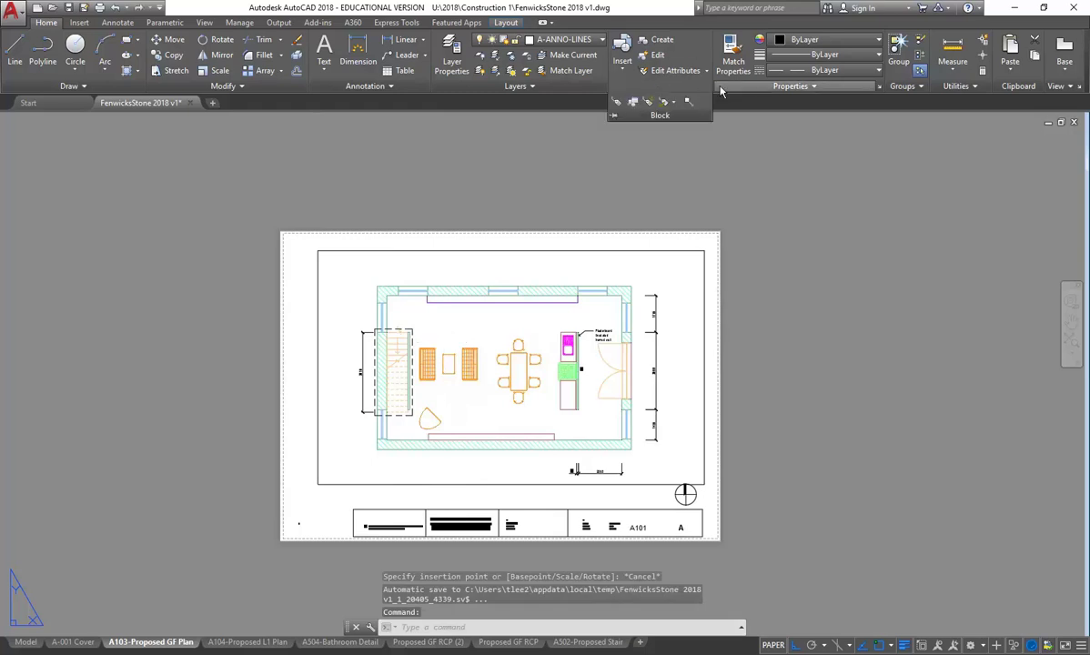
{"action": "left_click", "coordinate": [623, 53]}
{"action": "left_click", "coordinate": [641, 212]}
{"action": "left_click", "coordinate": [475, 160]}
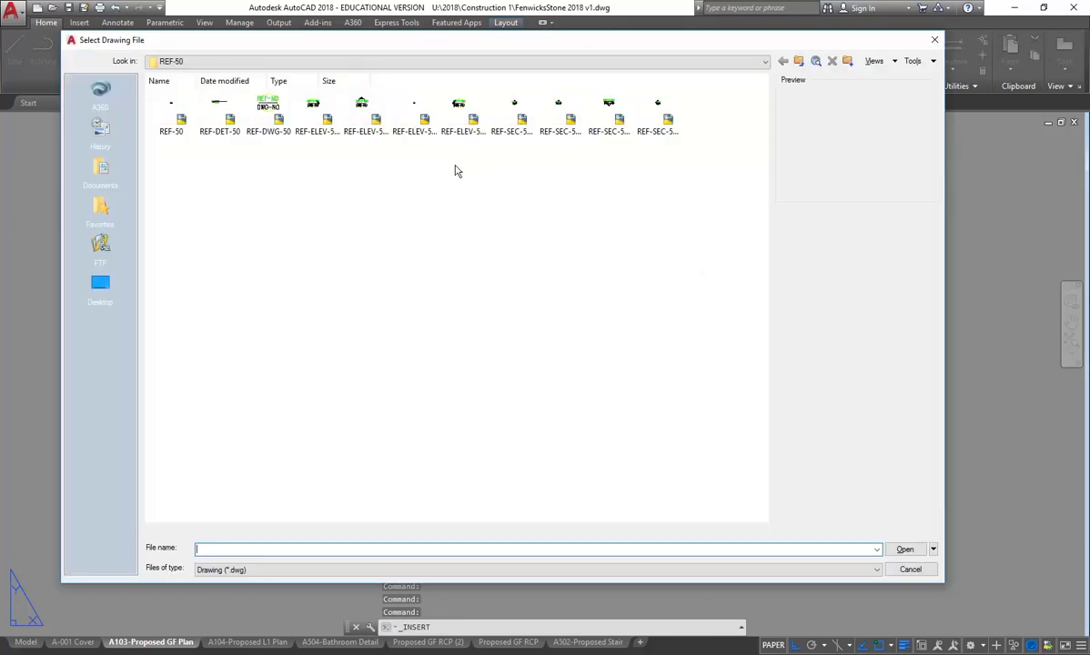
{"action": "left_click", "coordinate": [411, 115]}
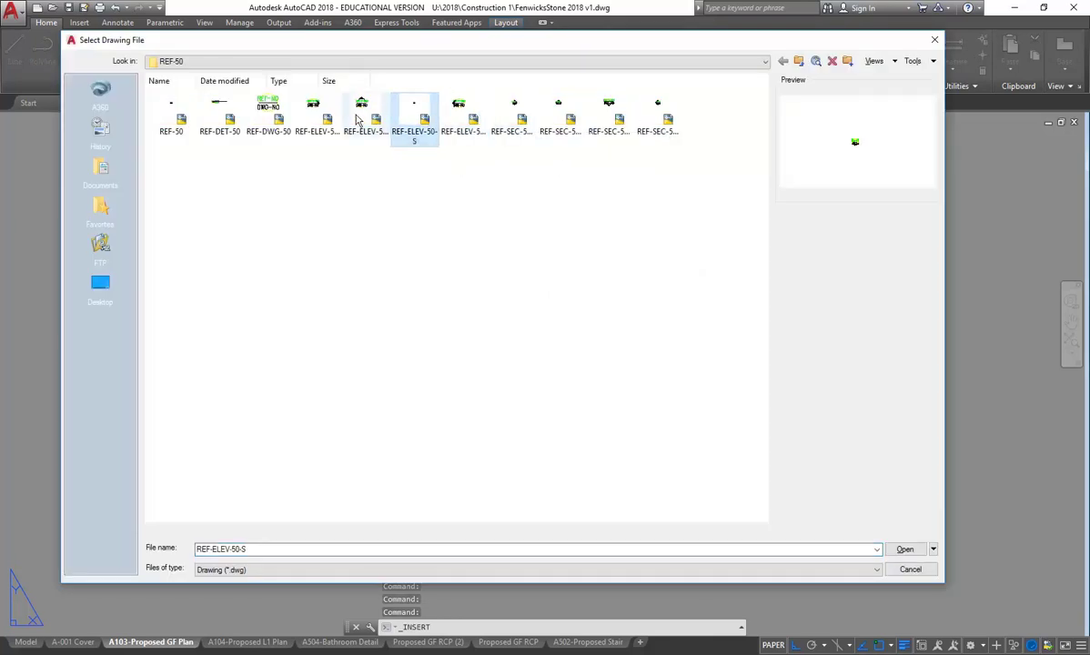
{"action": "left_click", "coordinate": [315, 121]}
{"action": "left_click", "coordinate": [267, 108]}
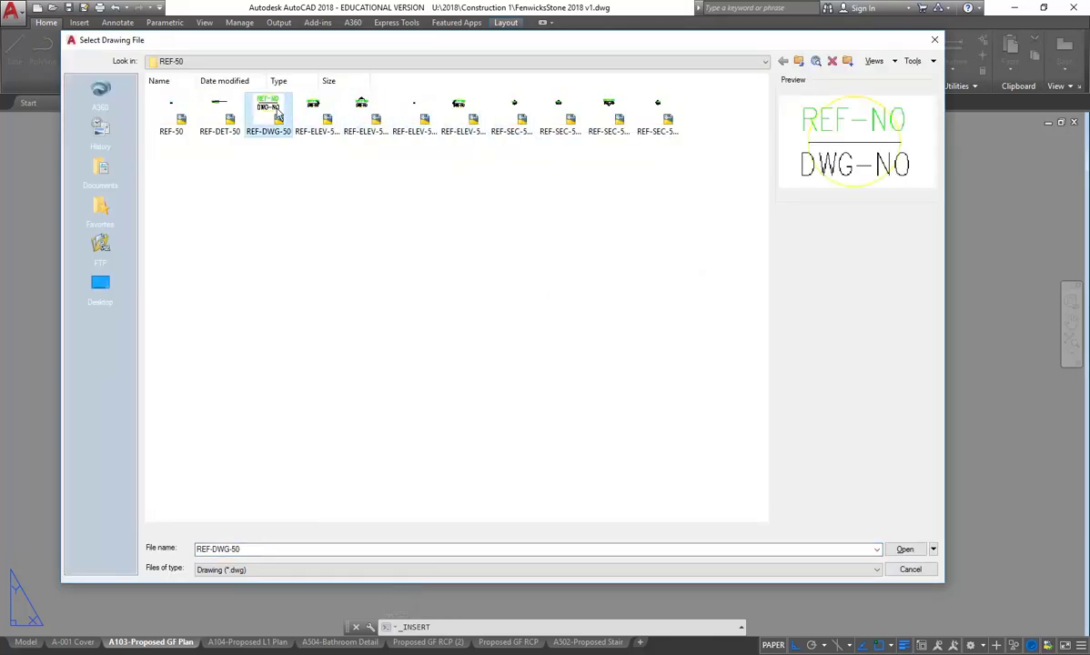
{"action": "double_click", "coordinate": [267, 108]}
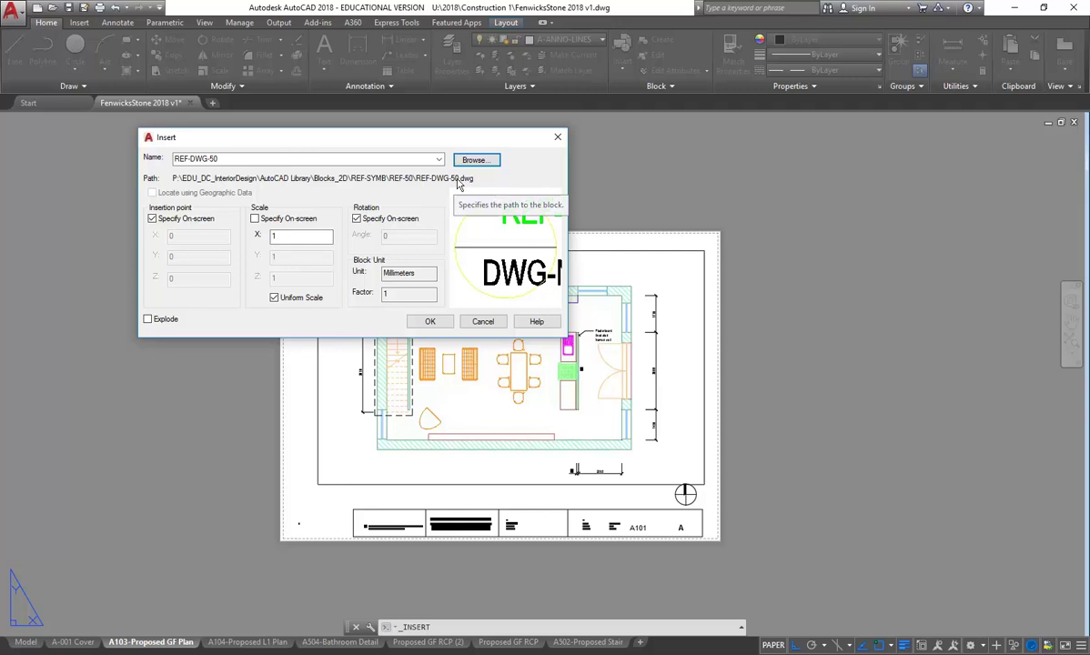
Set the block's uniform scale to 0.02 with a fixed rotation of 0, and redefine the existing block definition
{"action": "left_click", "coordinate": [297, 239]}
{"action": "left_click_drag", "start_coordinate": [297, 239], "coordinate": [252, 242]}
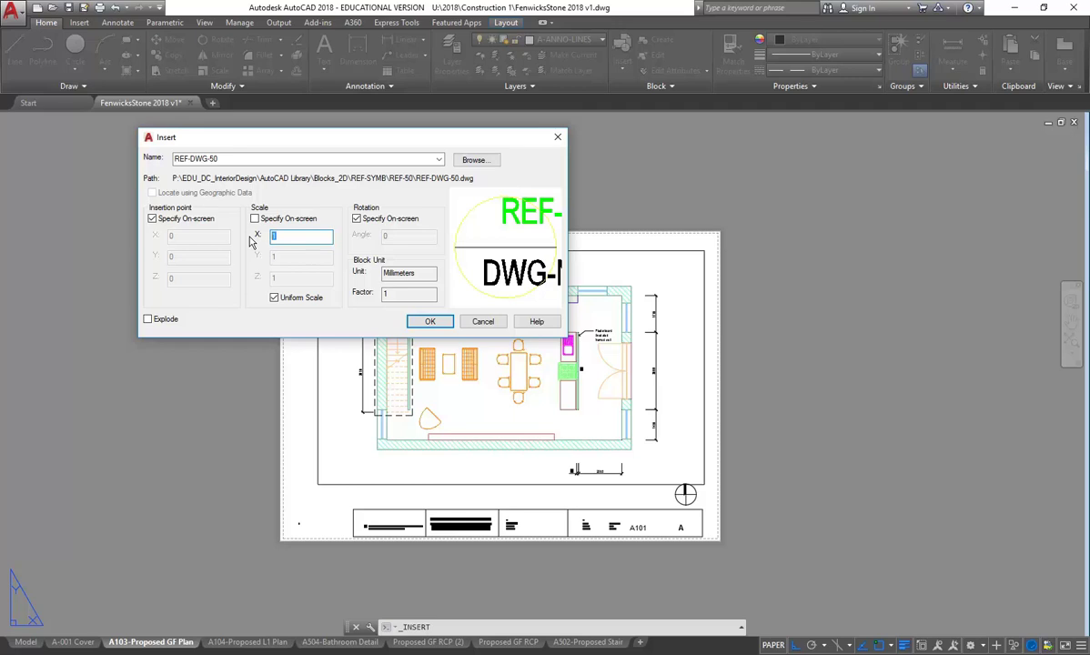
{"action": "type", "text": "0.02"}
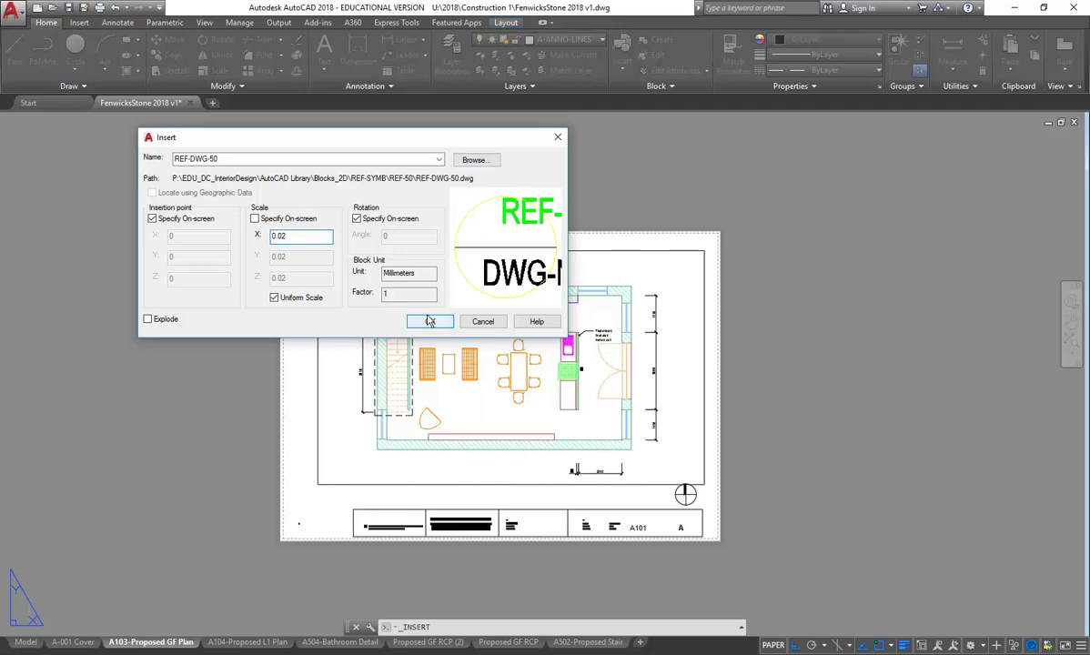
{"action": "left_click", "coordinate": [357, 218]}
{"action": "left_click", "coordinate": [418, 320]}
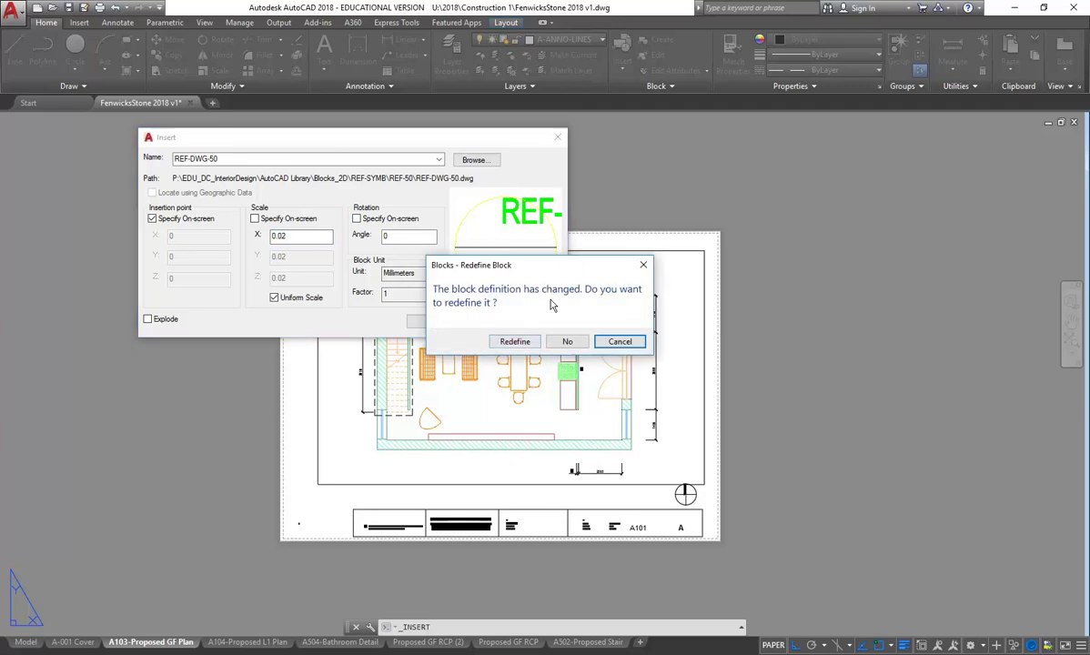
{"action": "left_click", "coordinate": [512, 341]}
Place the reference symbol outside the building, just below the lower end of the 3810 stair dimension
{"action": "scroll", "coordinate": [387, 383], "scroll_direction": "up", "scroll_amount": 6}
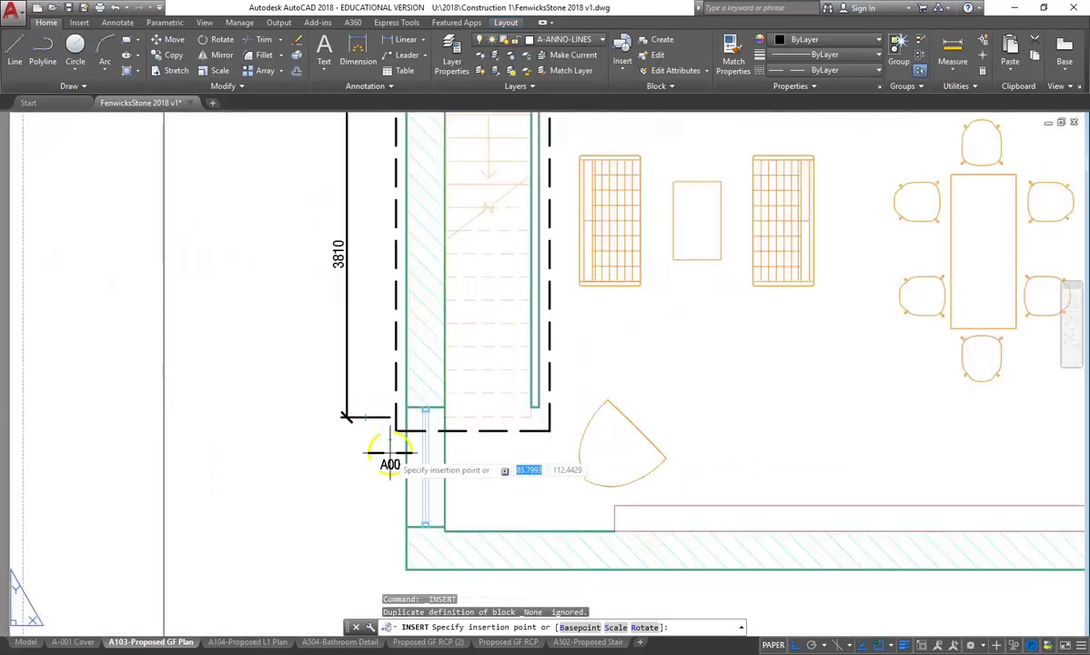
{"action": "scroll", "coordinate": [326, 448], "scroll_direction": "down", "scroll_amount": 3}
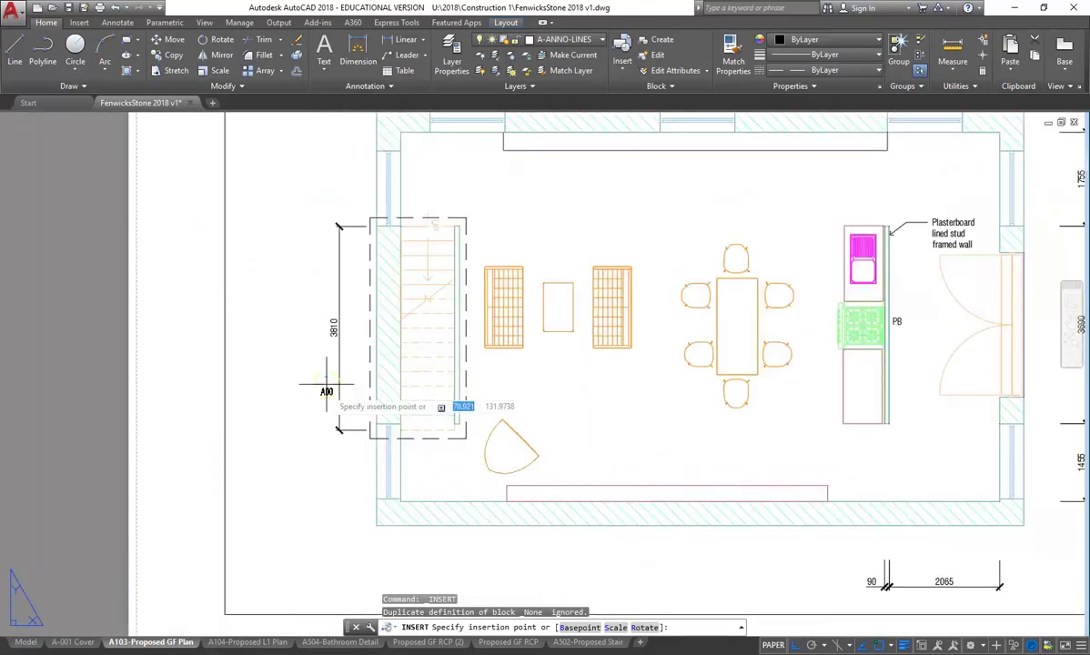
{"action": "middle_click_drag", "start_coordinate": [335, 361], "coordinate": [318, 403]}
{"action": "middle_click_drag", "start_coordinate": [414, 304], "coordinate": [403, 300]}
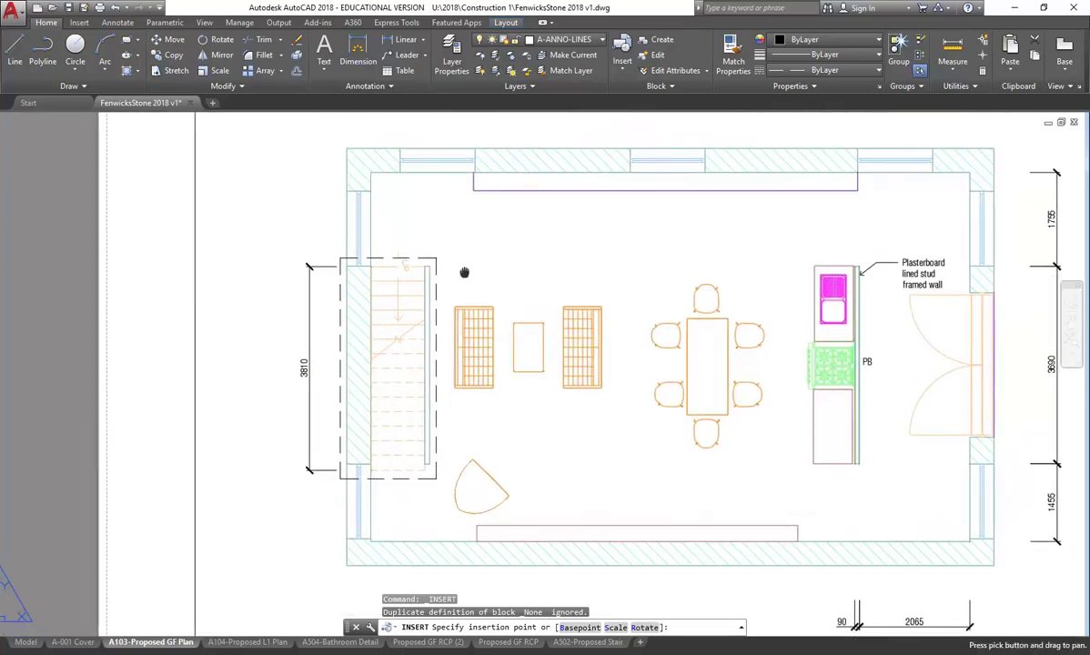
{"action": "middle_click_drag", "start_coordinate": [295, 231], "coordinate": [354, 276]}
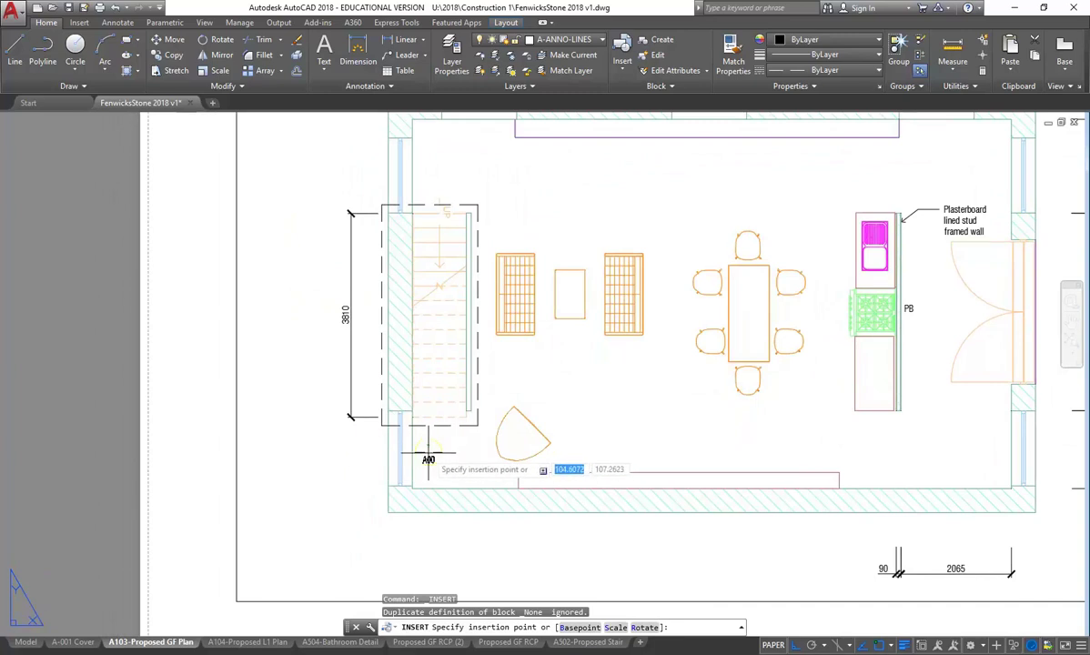
{"action": "left_click", "coordinate": [347, 453]}
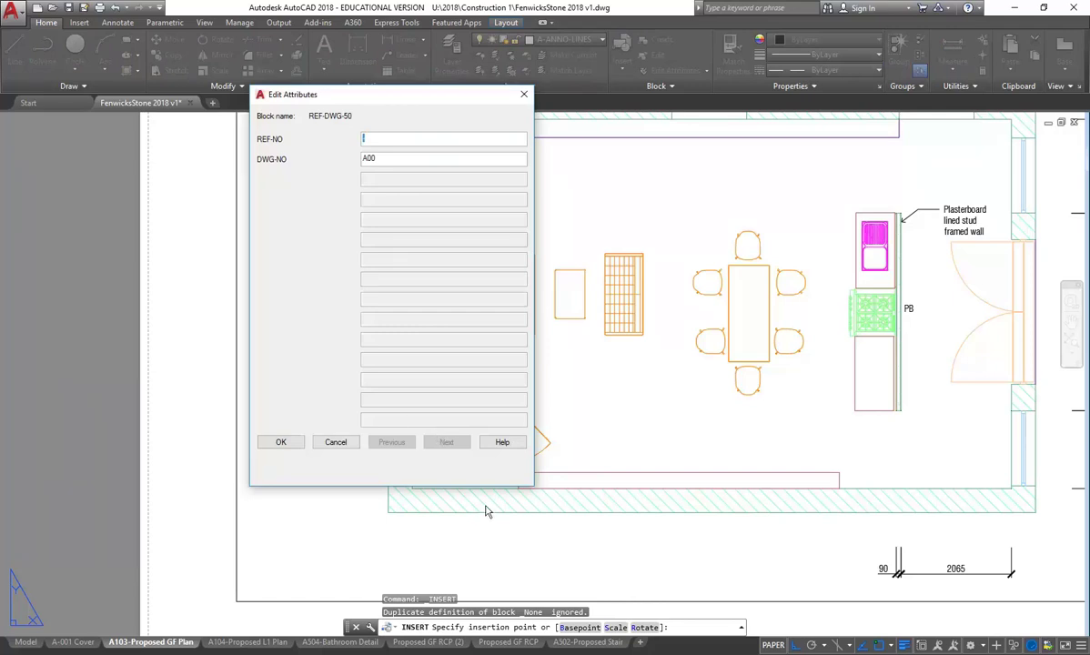
Fill in the symbol's attributes with REF-NO 01 and DWG-NO A502
{"action": "type", "text": "01"}
{"action": "key", "text": "Tab"}
{"action": "type", "text": "a"}
{"action": "key", "text": "BackSpace"}
{"action": "type", "text": "A502"}
{"action": "left_click", "coordinate": [282, 442]}
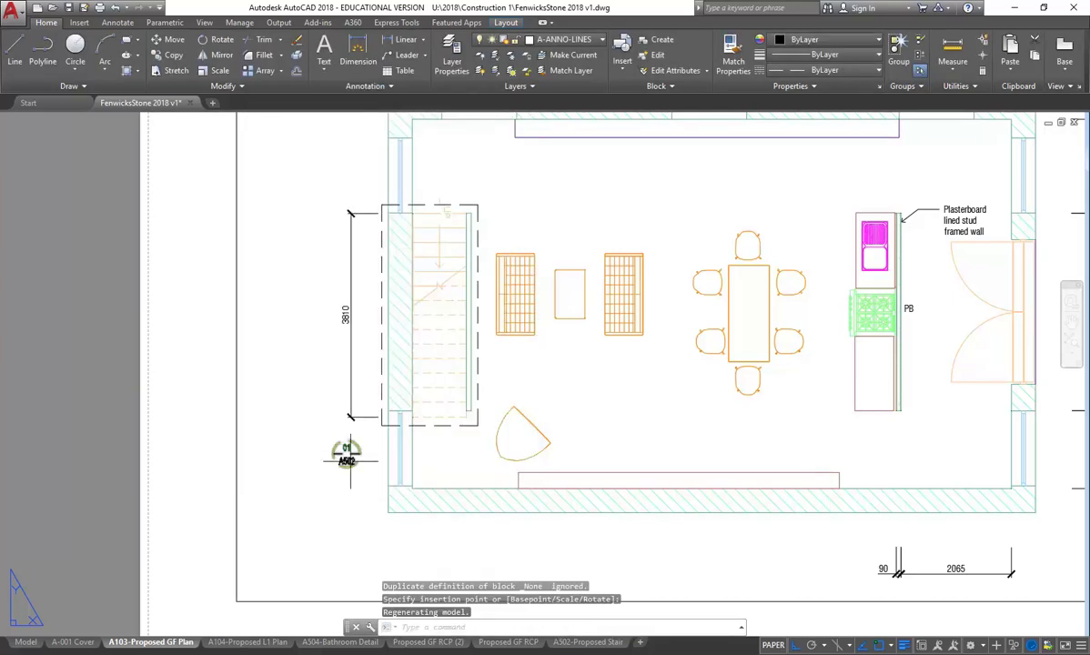
Move the drawing reference symbol to the A-ANNO layer
{"action": "scroll", "coordinate": [350, 451], "scroll_direction": "up", "scroll_amount": 5}
{"action": "left_click", "coordinate": [319, 440]}
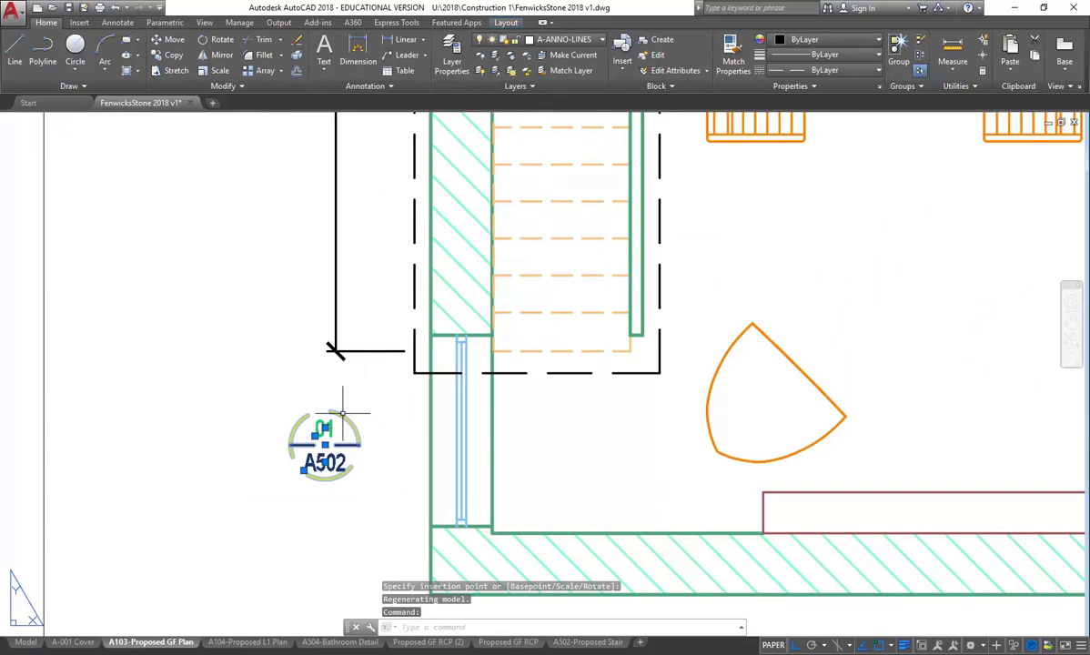
{"action": "left_click", "coordinate": [576, 42]}
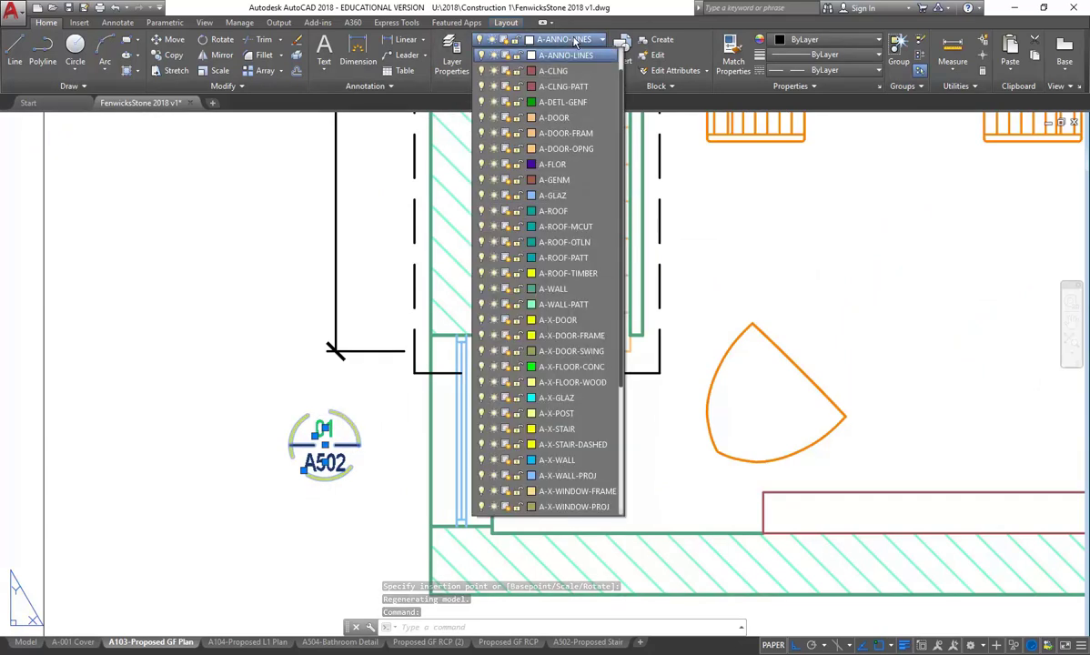
{"action": "left_click", "coordinate": [555, 71]}
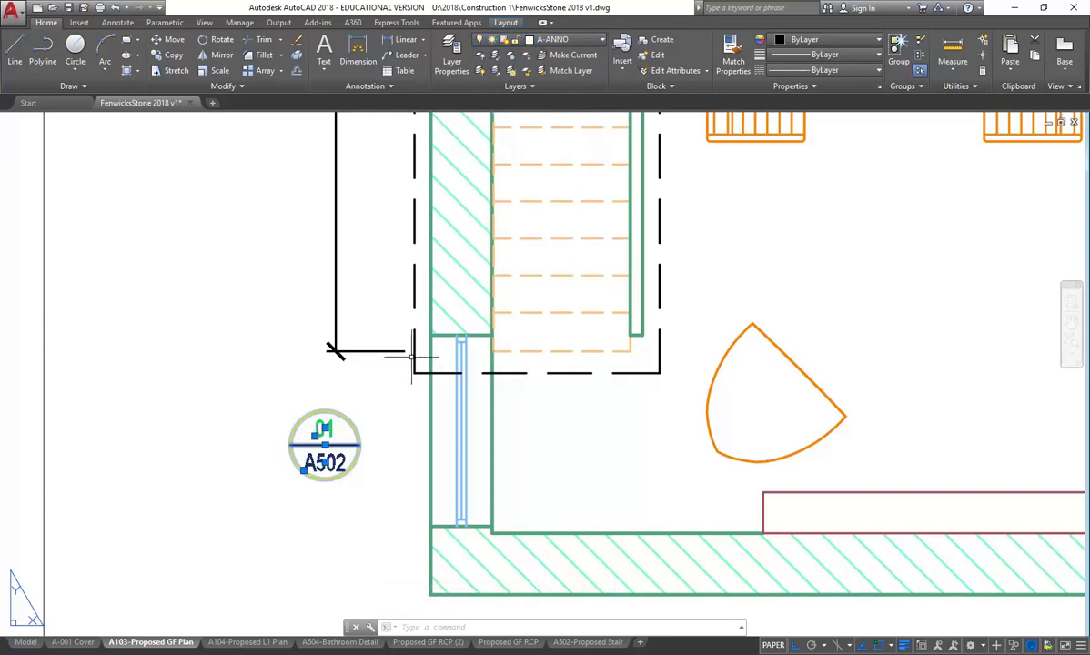
{"action": "key", "text": "Escape"}
{"action": "key", "text": "Escape"}
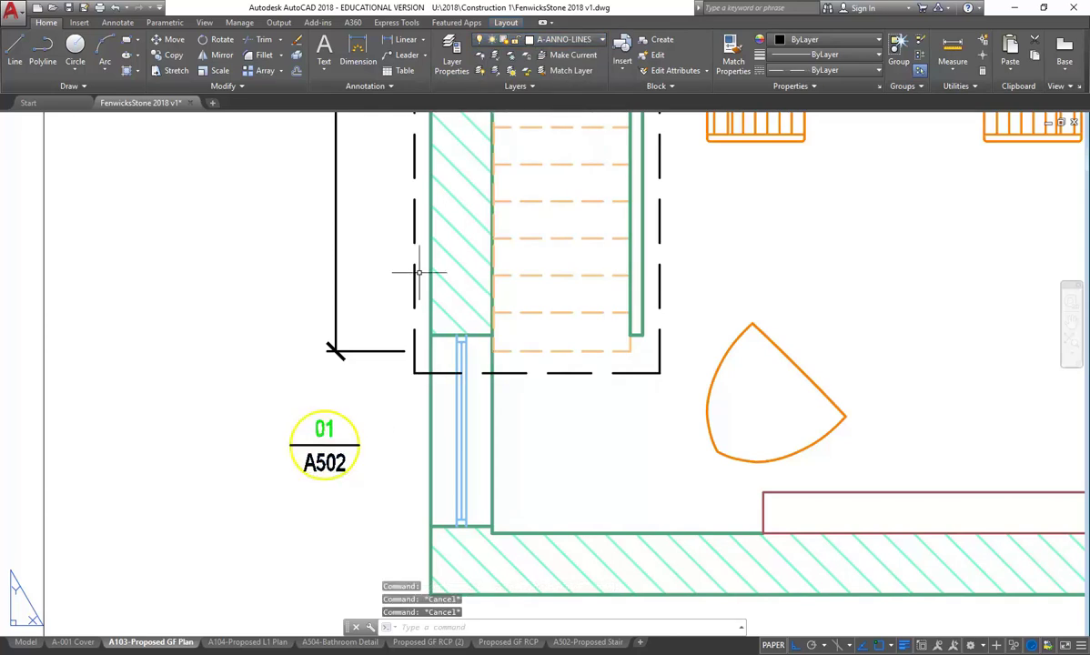
On the A-ANNO layer, draw an L-shaped line from the midpoint of the dashed outline's lower edge to the edge of the reference symbol
{"action": "left_click", "coordinate": [542, 40]}
{"action": "left_click", "coordinate": [526, 64]}
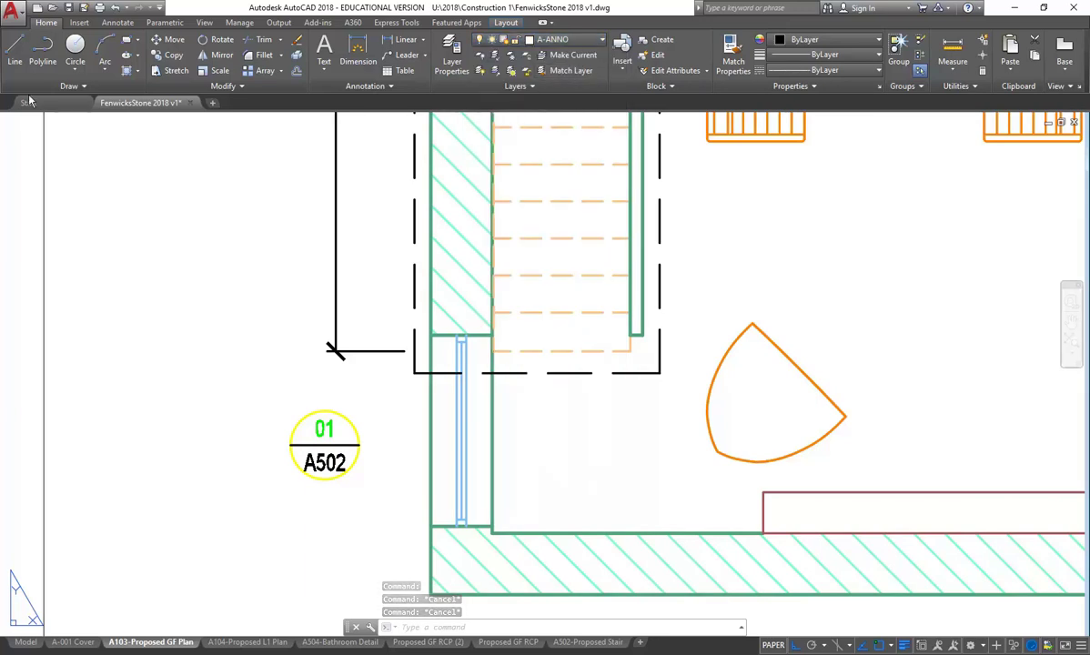
{"action": "left_click", "coordinate": [14, 52]}
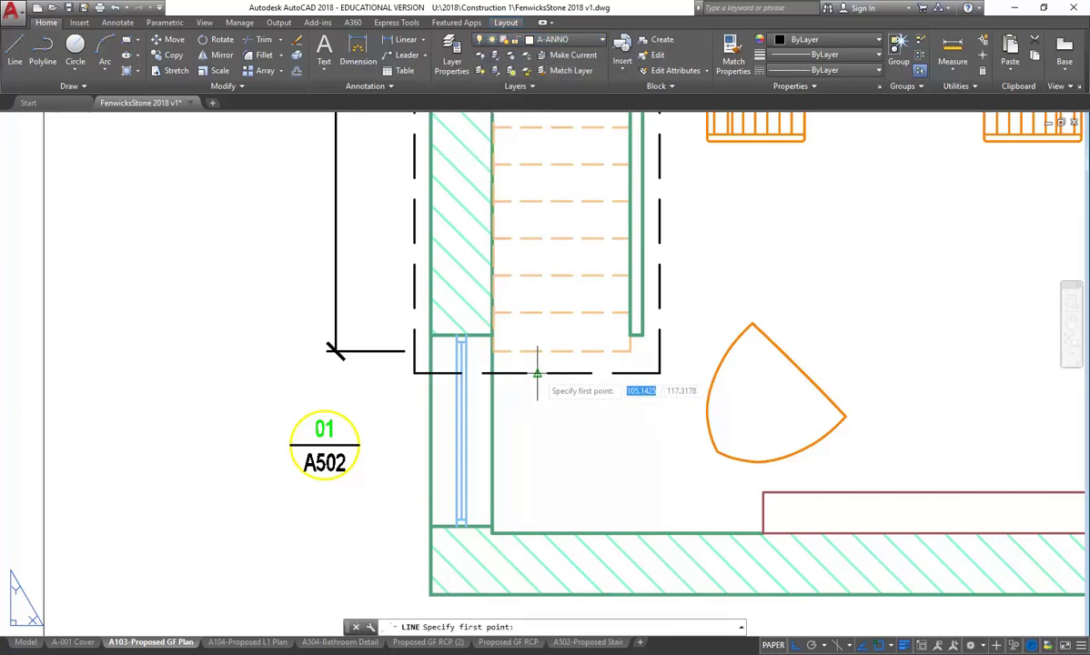
{"action": "left_click", "coordinate": [536, 373]}
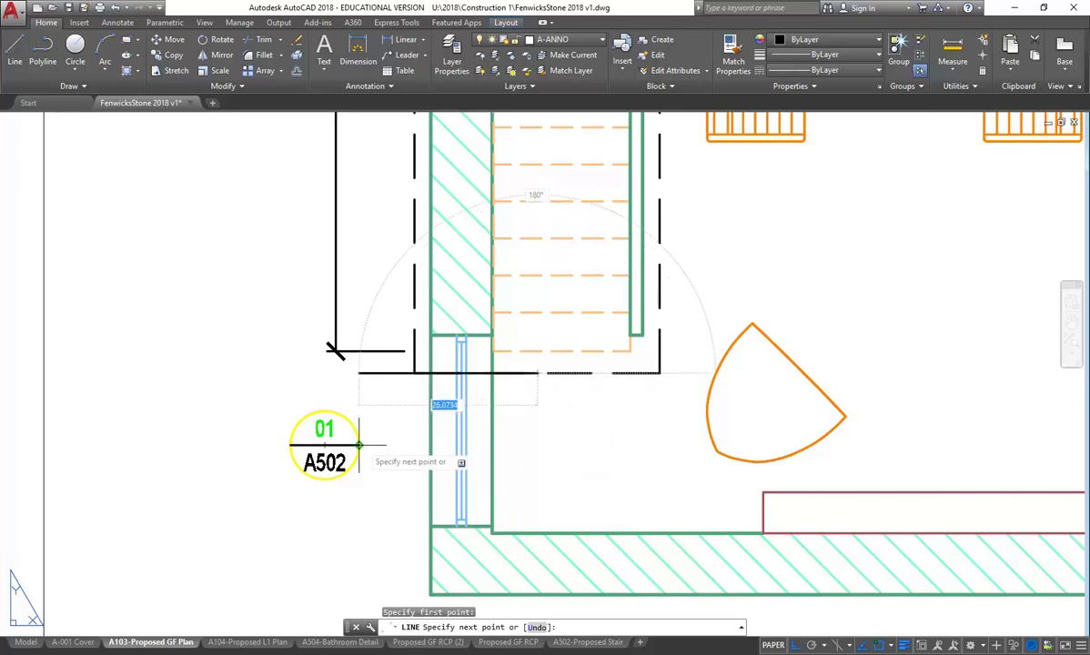
{"action": "left_click", "coordinate": [537, 445]}
{"action": "left_click", "coordinate": [360, 445]}
{"action": "right_click", "coordinate": [300, 363]}
{"action": "left_click", "coordinate": [320, 369]}
{"action": "scroll", "coordinate": [278, 353], "scroll_direction": "down", "scroll_amount": 4}
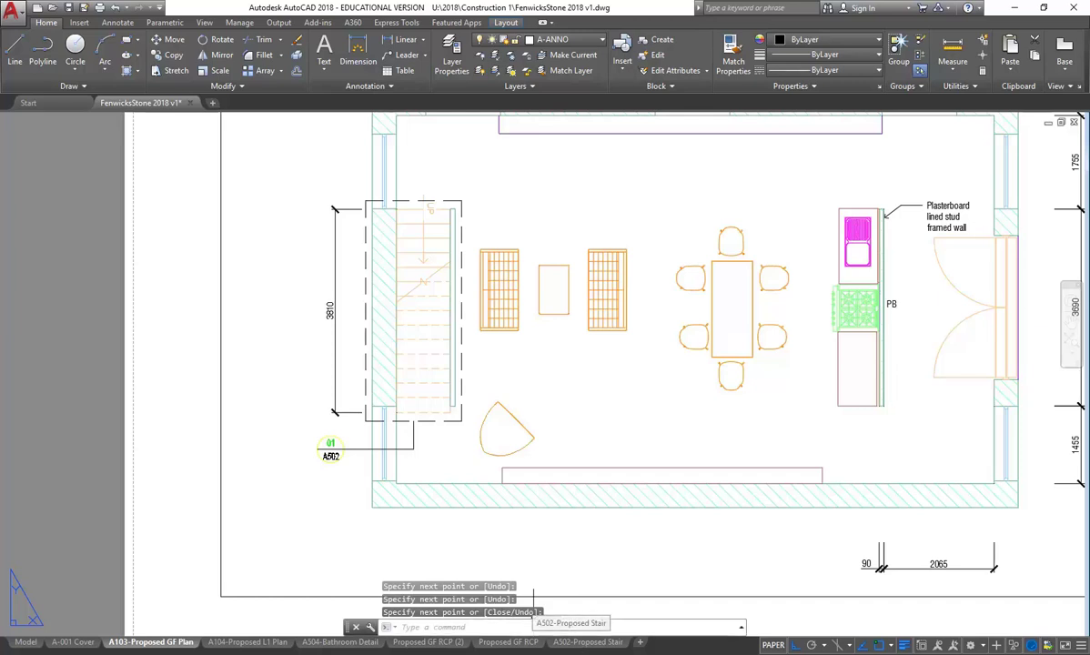
Switch to the A502-Proposed Stair sheet and bring the dimensioned stair viewport into view
{"action": "scroll", "coordinate": [338, 462], "scroll_direction": "up", "scroll_amount": 6}
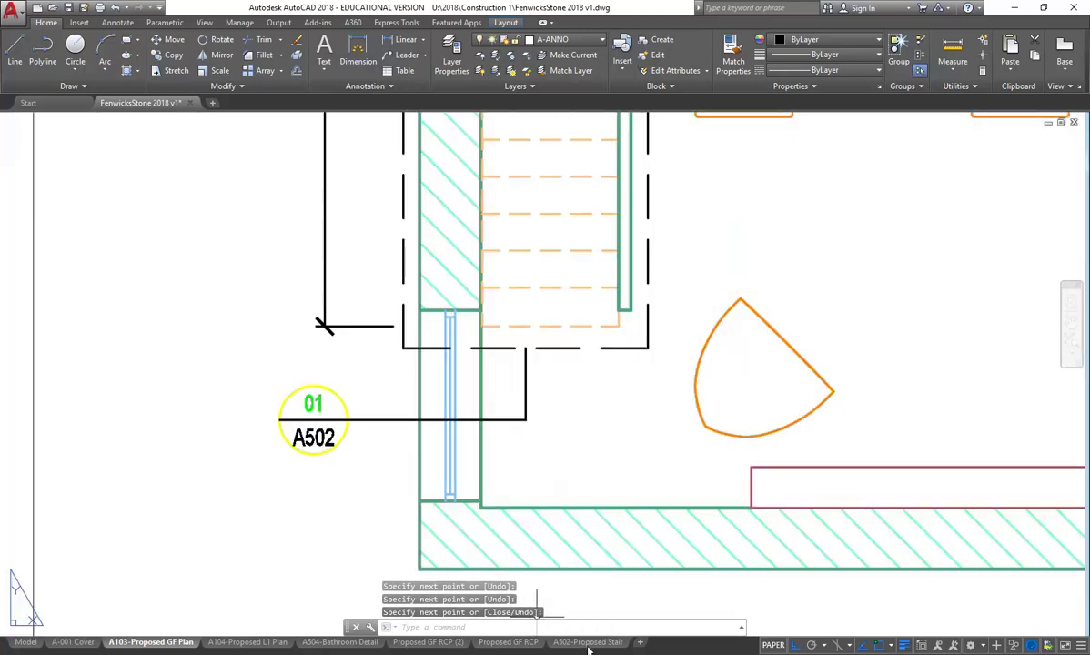
{"action": "left_click", "coordinate": [302, 439], "text": "ctrl"}
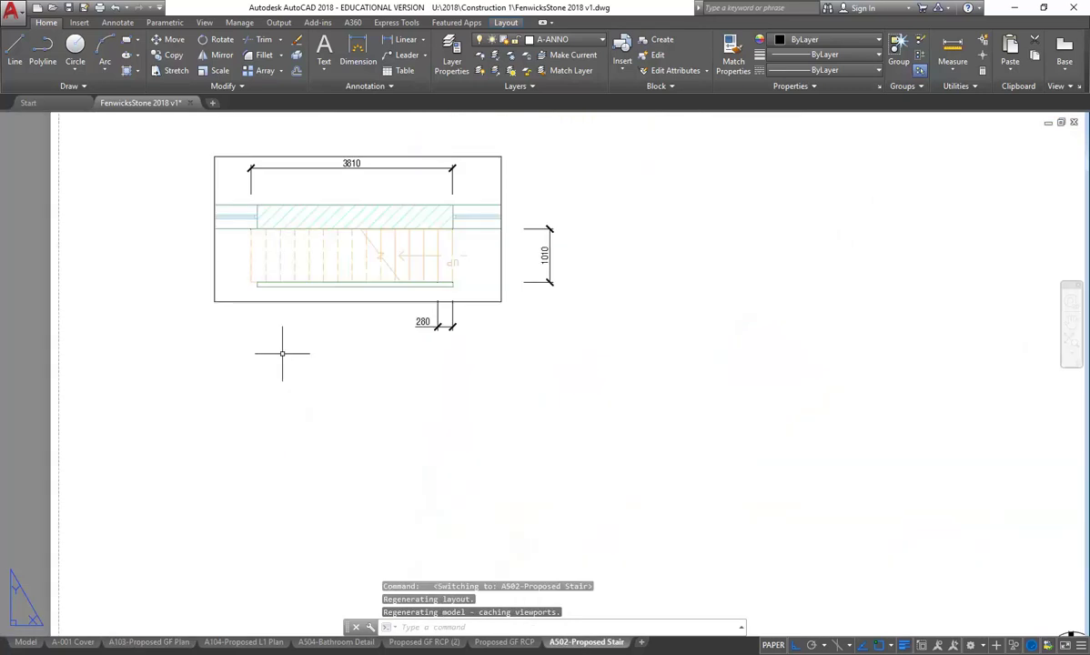
{"action": "scroll", "coordinate": [314, 378], "scroll_direction": "down", "scroll_amount": 2}
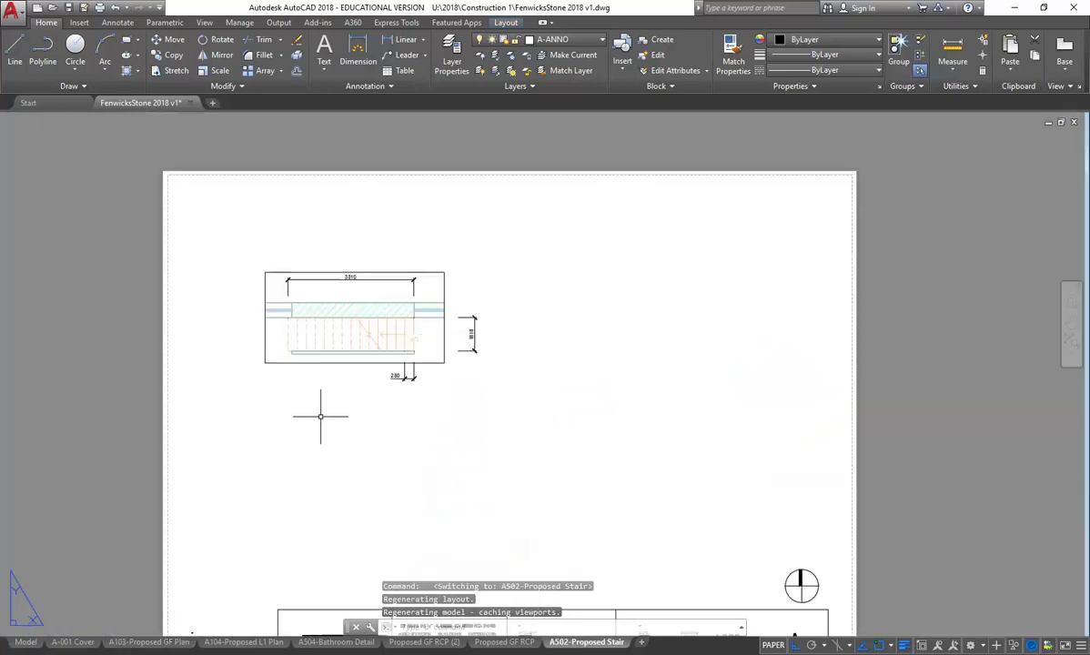
{"action": "scroll", "coordinate": [311, 364], "scroll_direction": "up", "scroll_amount": 3}
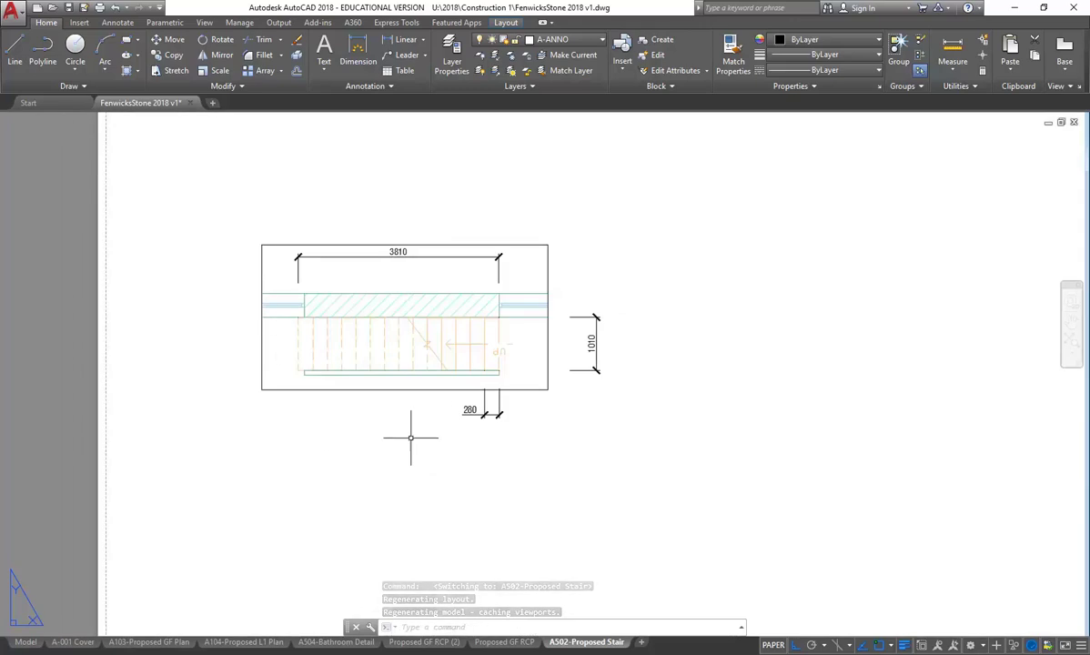
{"action": "scroll", "coordinate": [346, 429], "scroll_direction": "up", "scroll_amount": 2}
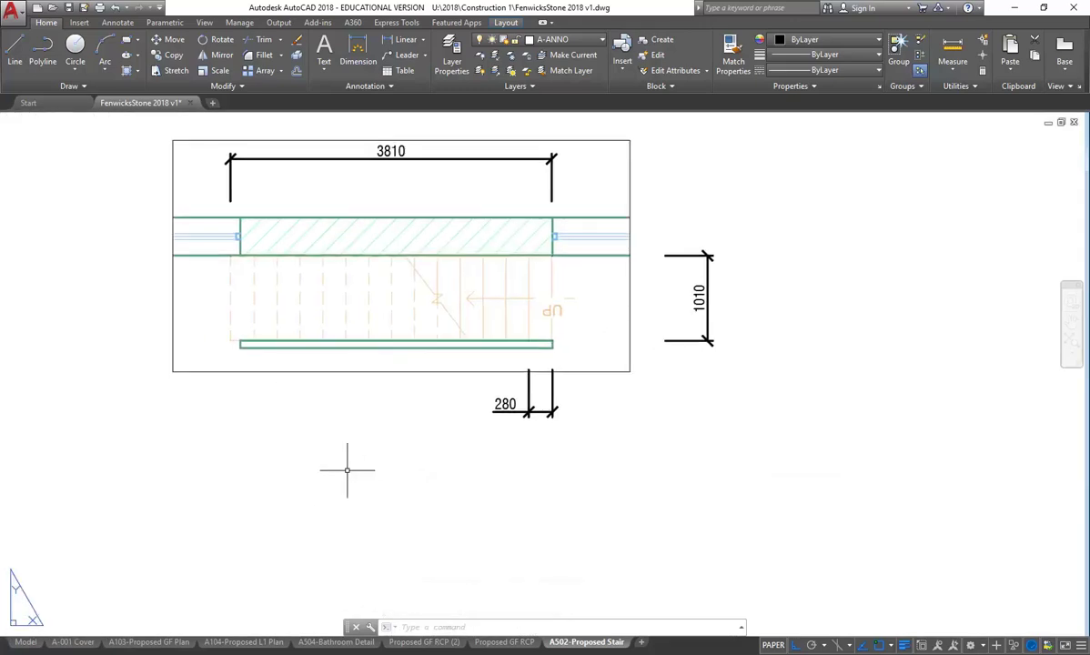
Choose the REF-DET-50 drawing from the REF-50 symbol folder as the block to insert
{"action": "left_click", "coordinate": [618, 55]}
{"action": "left_click", "coordinate": [622, 211]}
{"action": "left_click", "coordinate": [475, 161]}
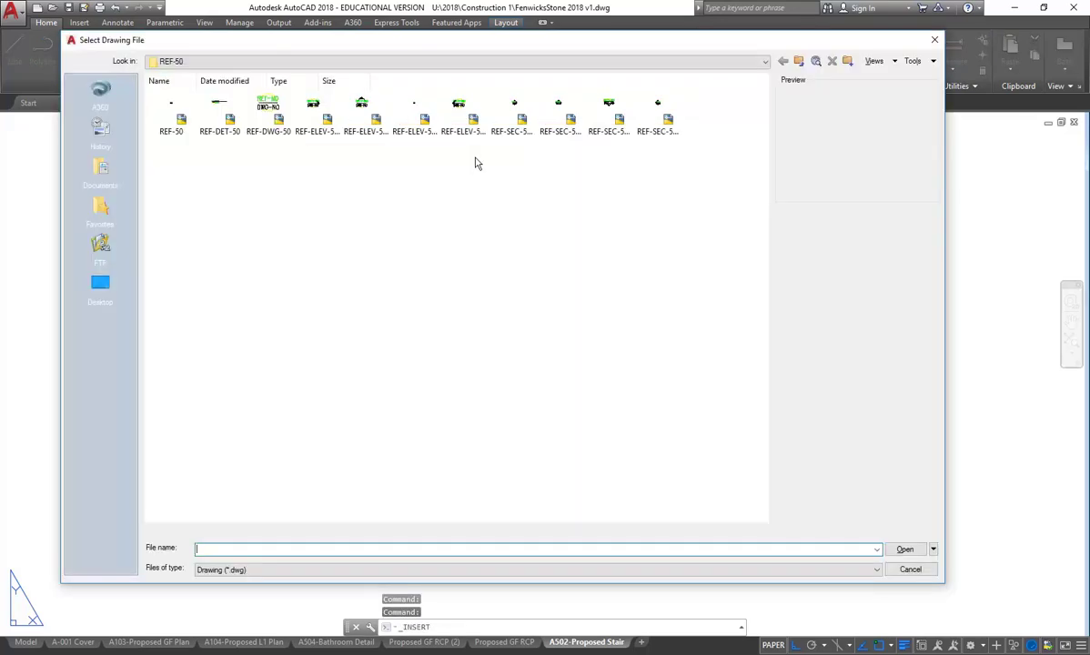
{"action": "left_click", "coordinate": [414, 118]}
{"action": "left_click", "coordinate": [380, 121]}
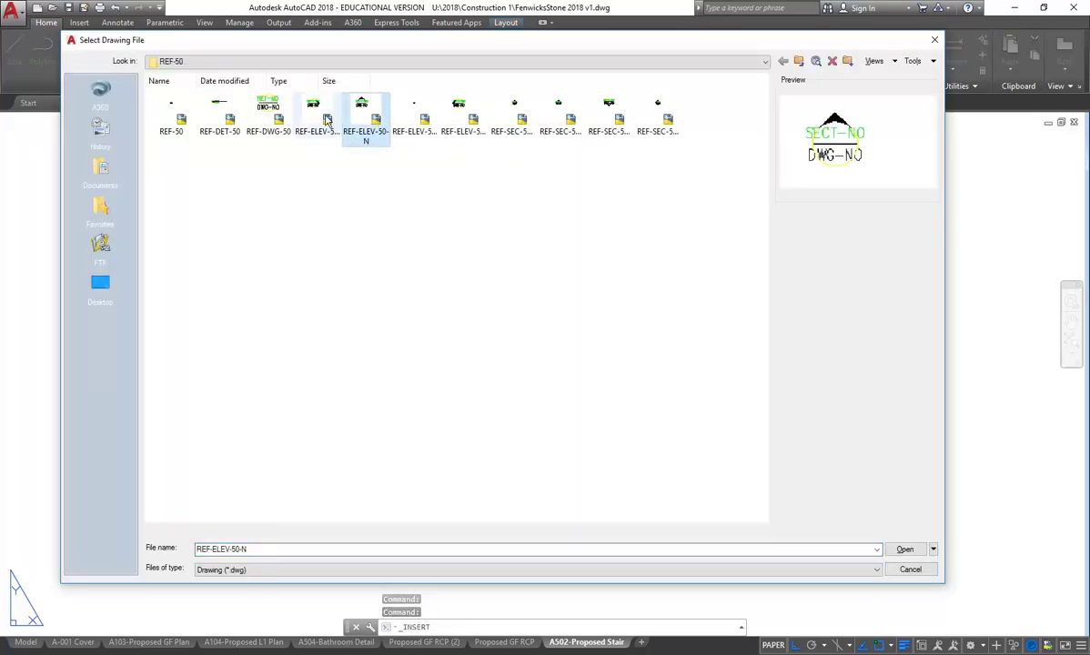
{"action": "left_click", "coordinate": [318, 118]}
{"action": "left_click", "coordinate": [277, 119]}
{"action": "left_click", "coordinate": [217, 113]}
{"action": "left_click", "coordinate": [181, 118]}
{"action": "left_click", "coordinate": [209, 116]}
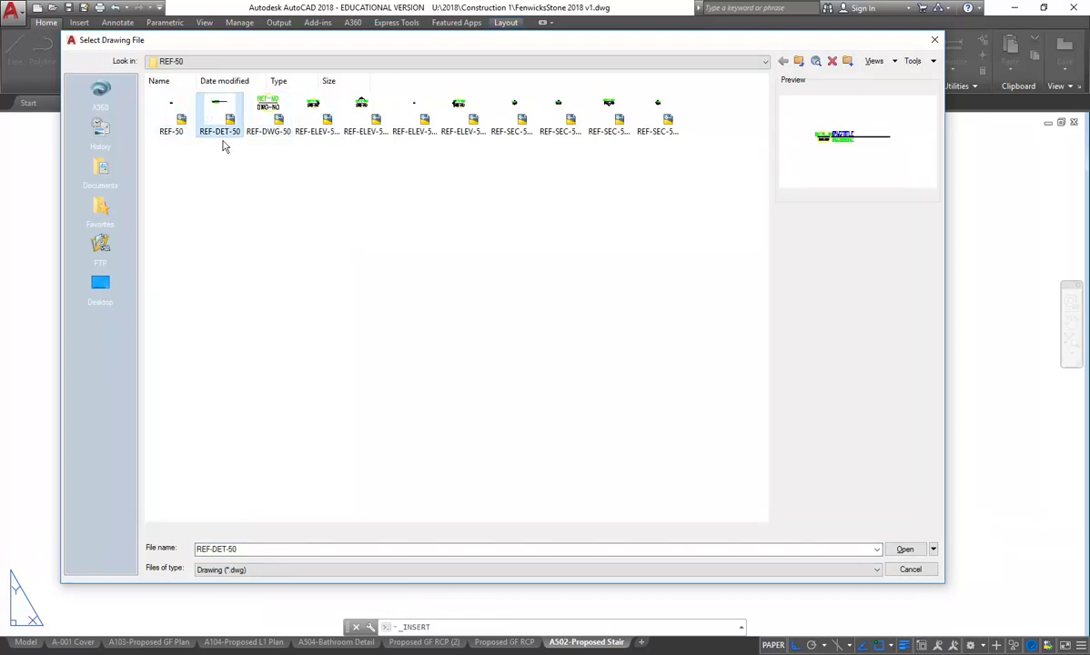
{"action": "left_click", "coordinate": [173, 113]}
{"action": "left_click", "coordinate": [218, 114]}
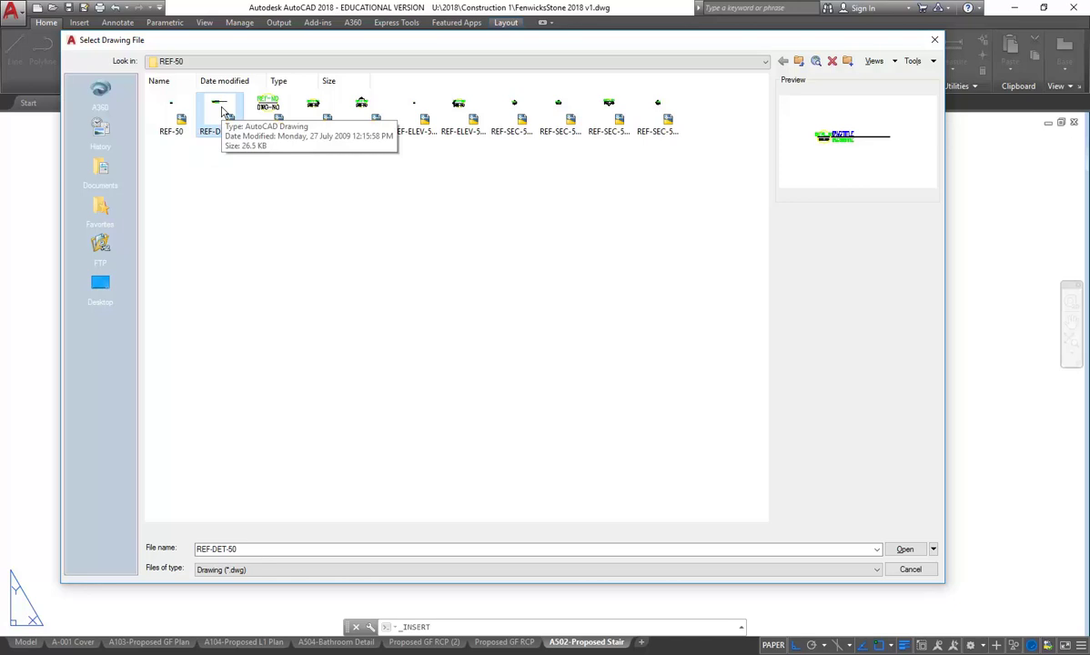
{"action": "double_click", "coordinate": [218, 114]}
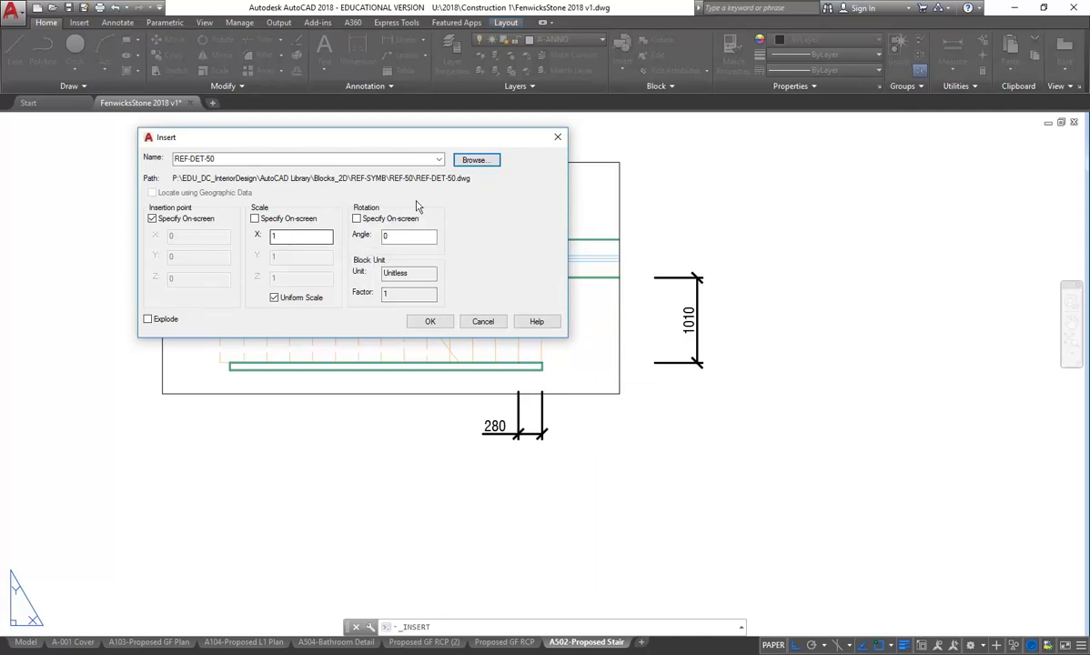
Place the block at uniform scale 0.02 below the stair viewport with title Stair Plan, subtitle 1:50, detail number 01 and drawing reference A103
{"action": "double_click", "coordinate": [296, 233]}
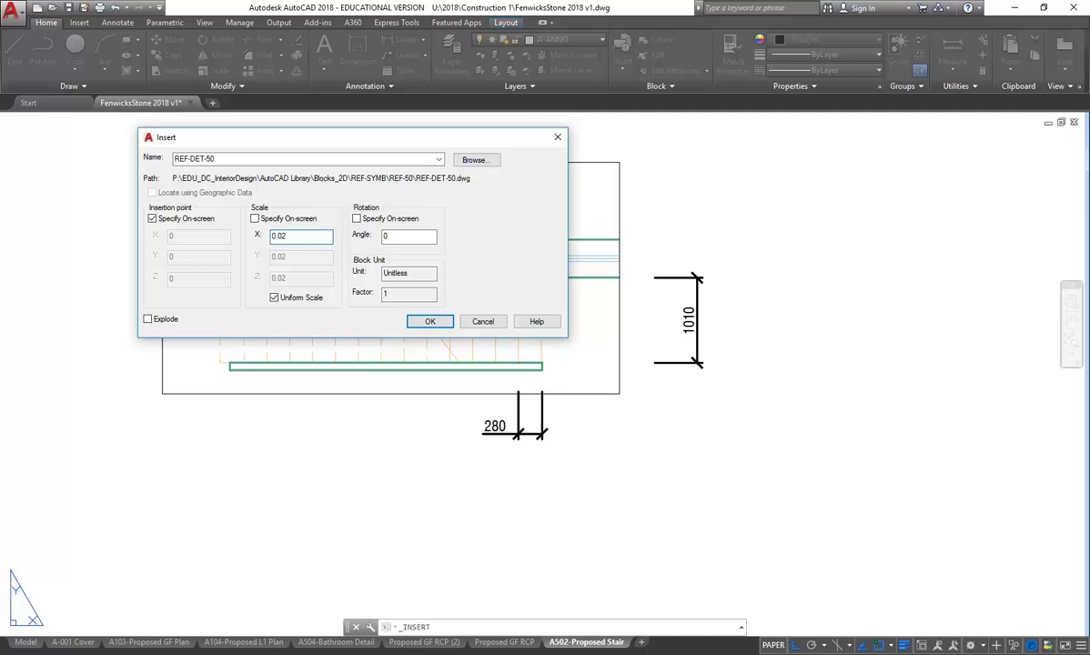
{"action": "left_click", "coordinate": [430, 322]}
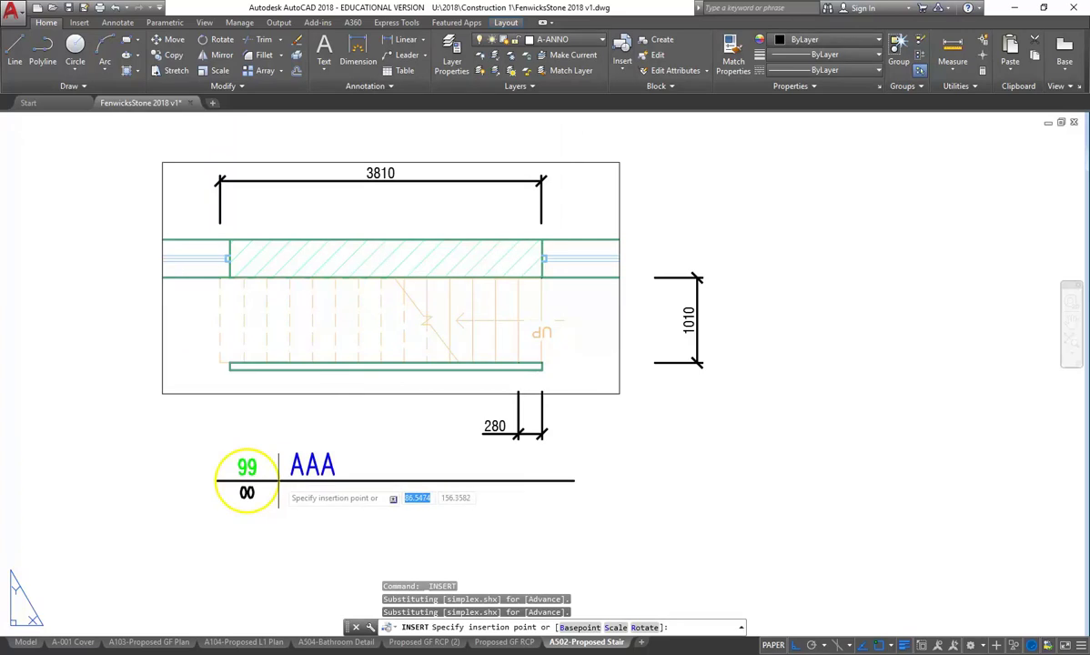
{"action": "left_click", "coordinate": [275, 491]}
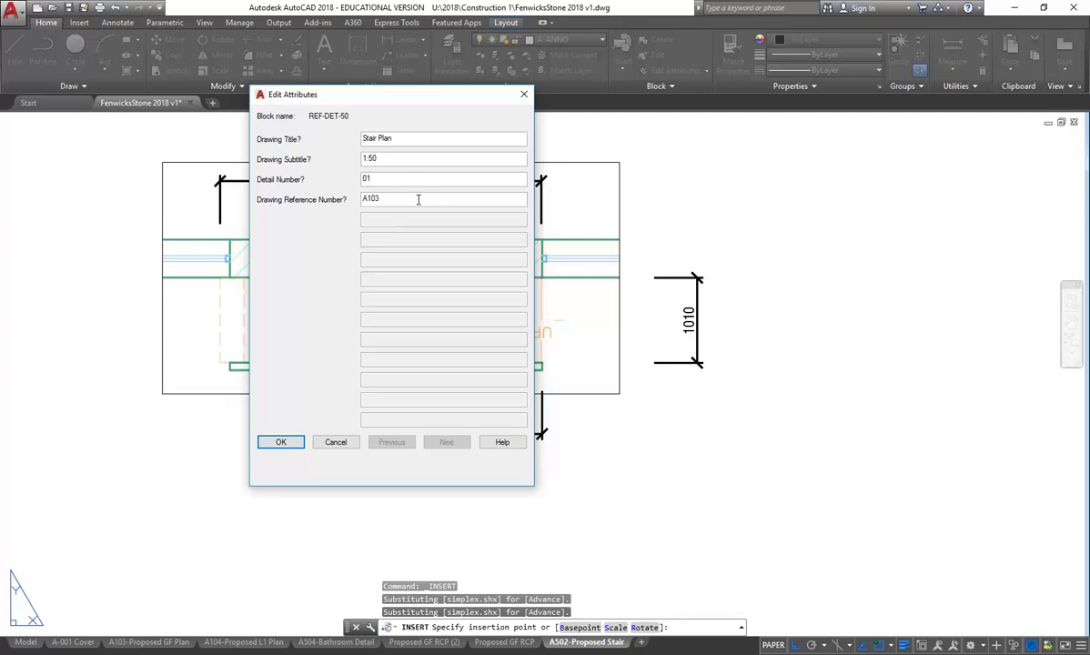
{"action": "left_click_drag", "start_coordinate": [410, 199], "coordinate": [330, 205]}
{"action": "left_click", "coordinate": [294, 444]}
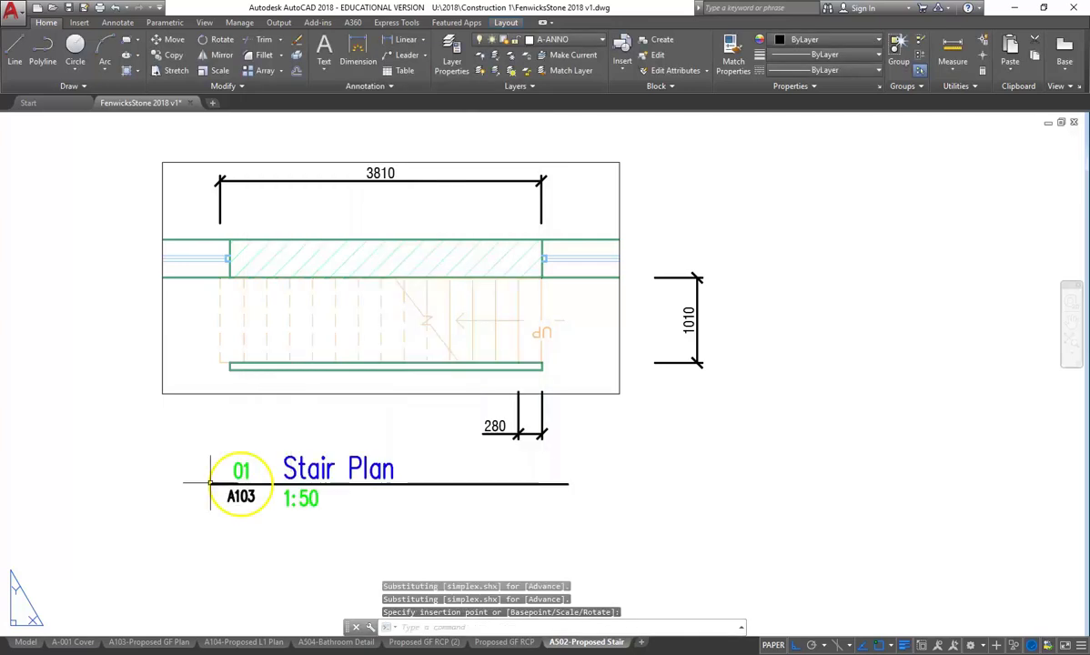
Examine the Stair Plan title symbol up close and its placement with the stair viewport on the A502 sheet
{"action": "scroll", "coordinate": [221, 462], "scroll_direction": "up", "scroll_amount": 3}
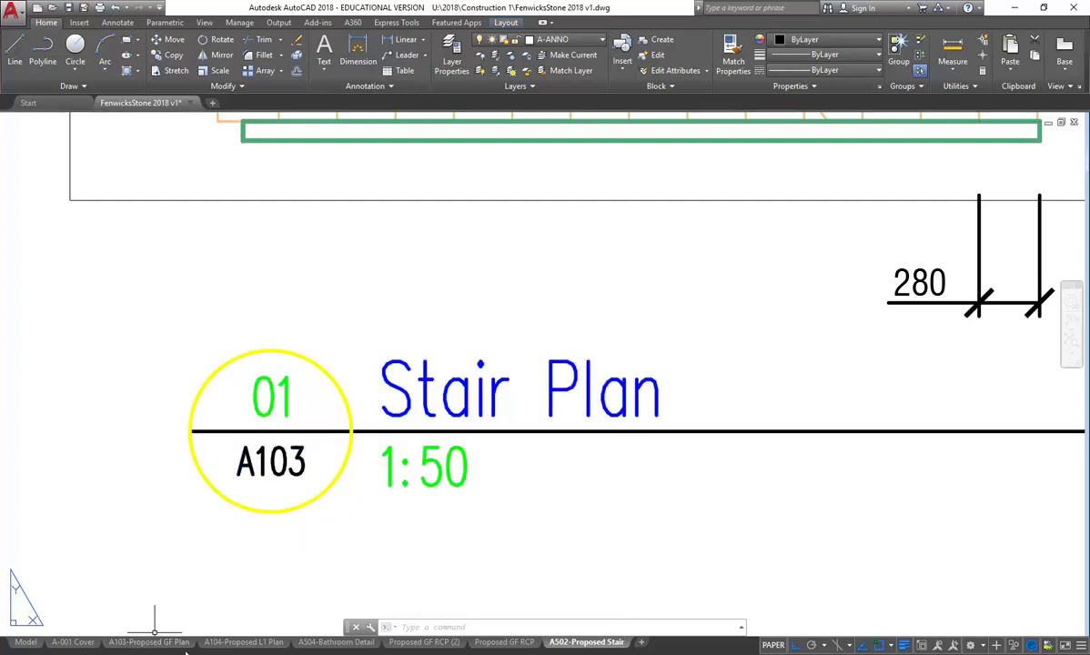
{"action": "scroll", "coordinate": [278, 273], "scroll_direction": "down", "scroll_amount": 4}
{"action": "middle_click_drag", "start_coordinate": [281, 273], "coordinate": [250, 416]}
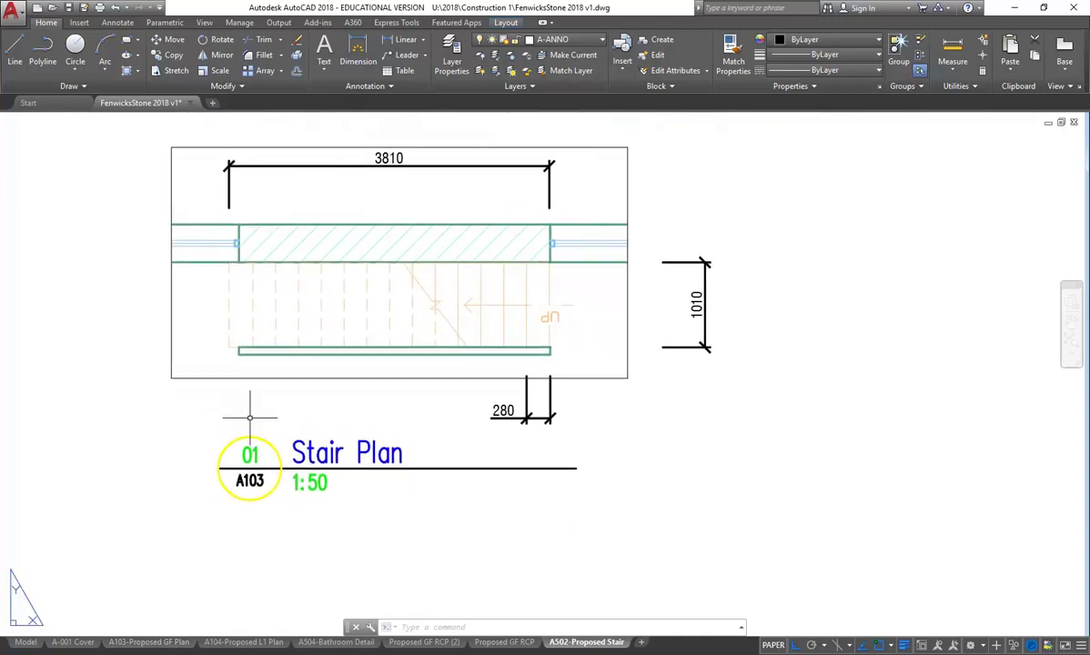
{"action": "scroll", "coordinate": [260, 437], "scroll_direction": "down", "scroll_amount": 2}
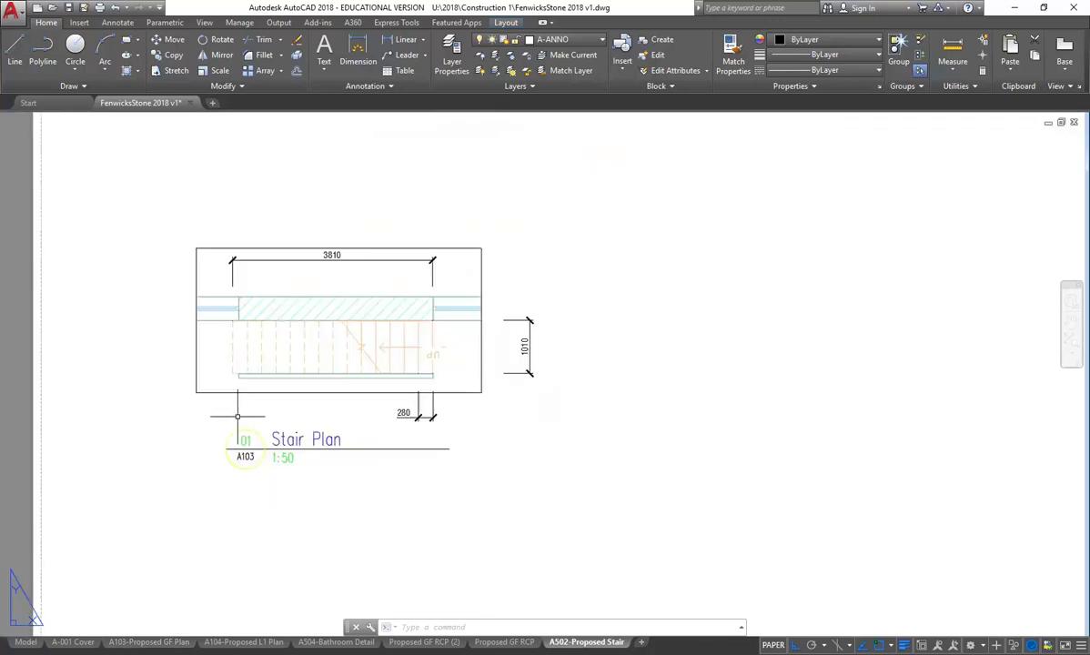
{"action": "scroll", "coordinate": [357, 505], "scroll_direction": "up", "scroll_amount": 2}
{"action": "scroll", "coordinate": [318, 505], "scroll_direction": "down", "scroll_amount": 4}
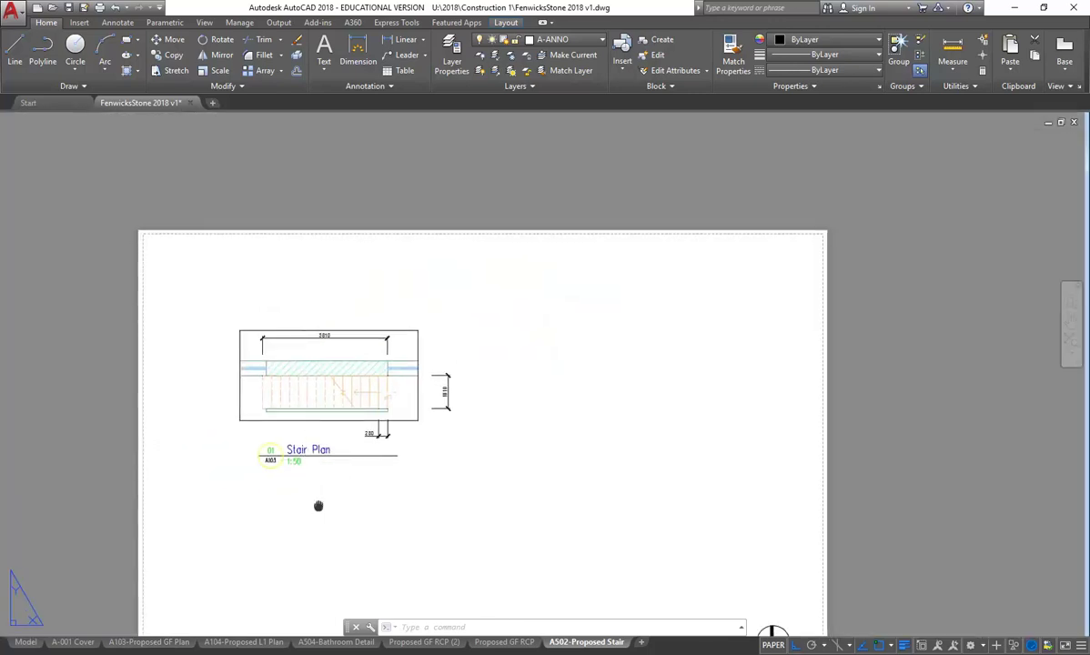
{"action": "middle_click_drag", "start_coordinate": [319, 505], "coordinate": [316, 485]}
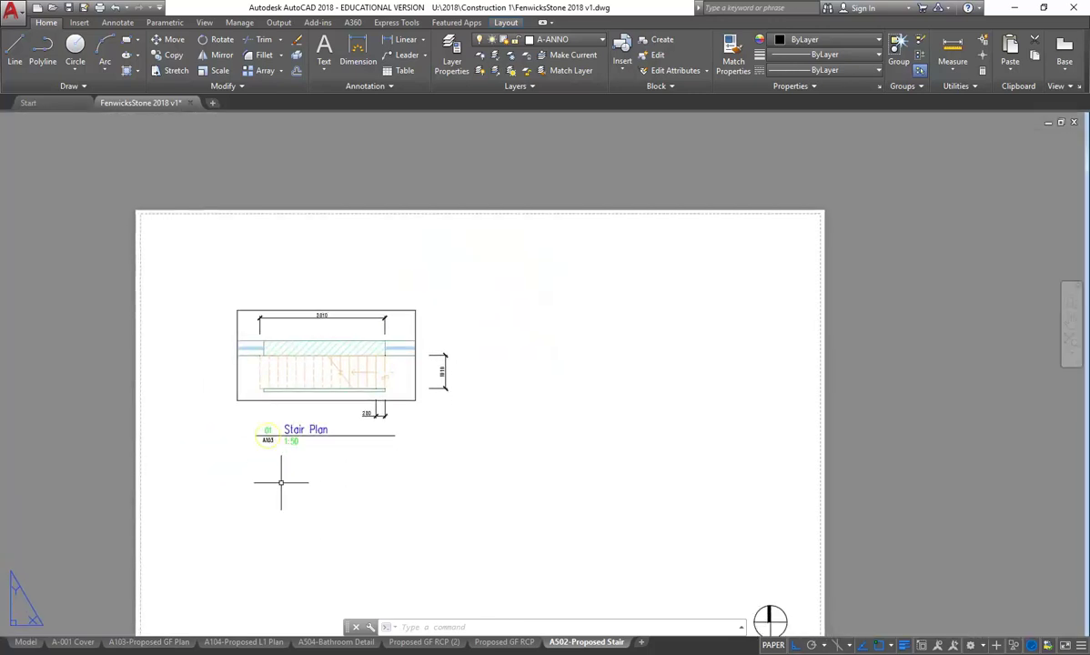
{"action": "scroll", "coordinate": [273, 412], "scroll_direction": "up", "scroll_amount": 2}
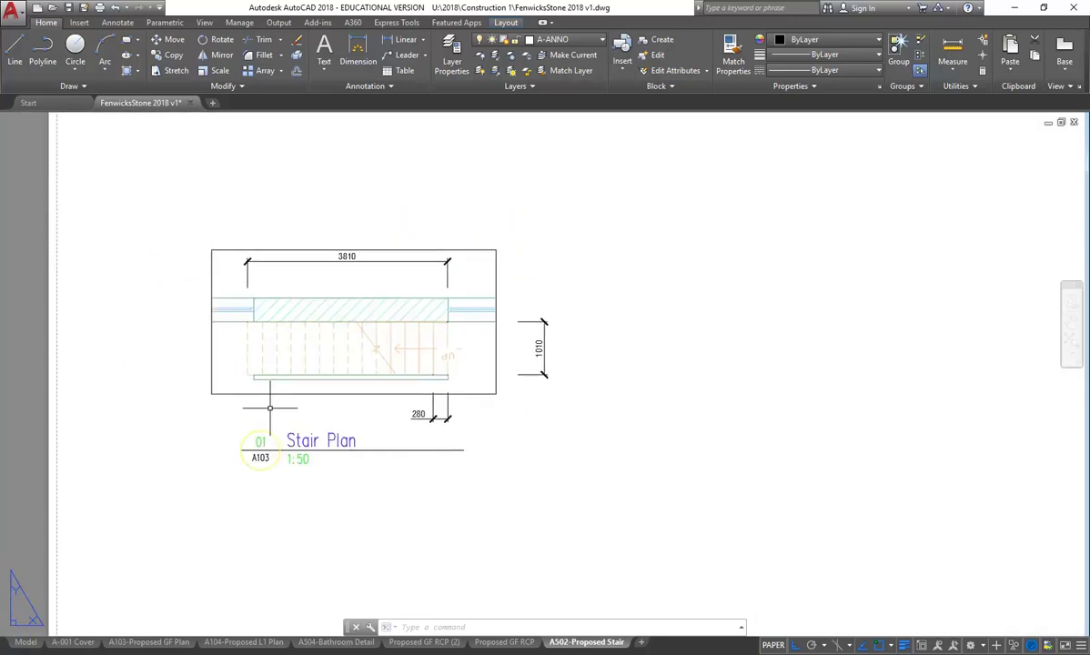
{"action": "scroll", "coordinate": [270, 409], "scroll_direction": "up", "scroll_amount": 2}
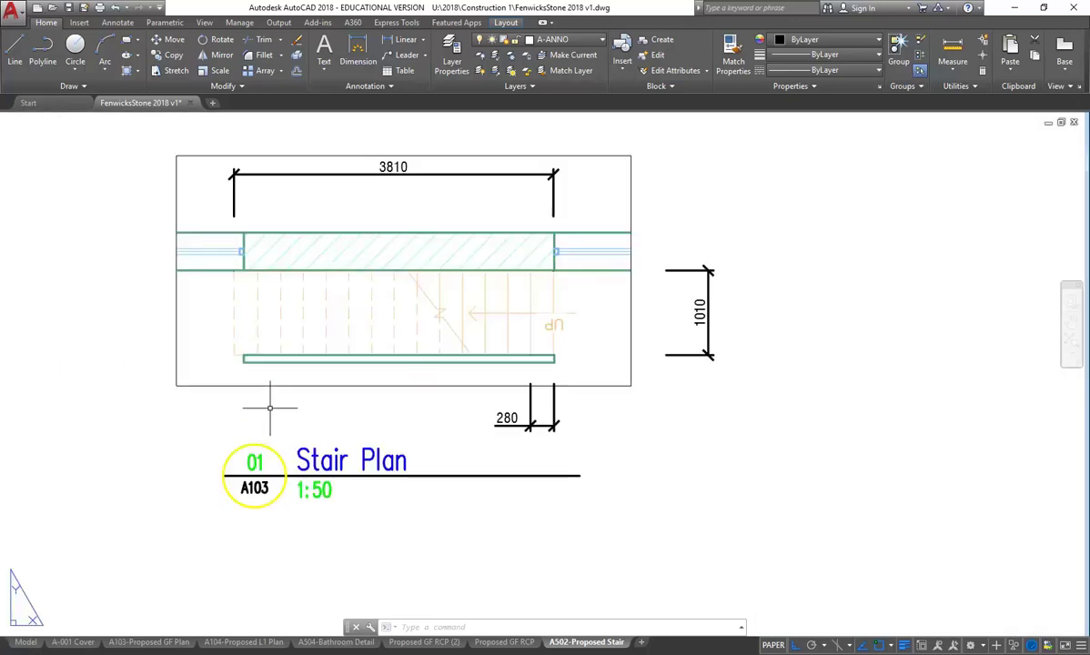
{"action": "scroll", "coordinate": [269, 408], "scroll_direction": "down", "scroll_amount": 2}
{"action": "scroll", "coordinate": [273, 411], "scroll_direction": "up", "scroll_amount": 1}
{"action": "scroll", "coordinate": [288, 416], "scroll_direction": "down", "scroll_amount": 4}
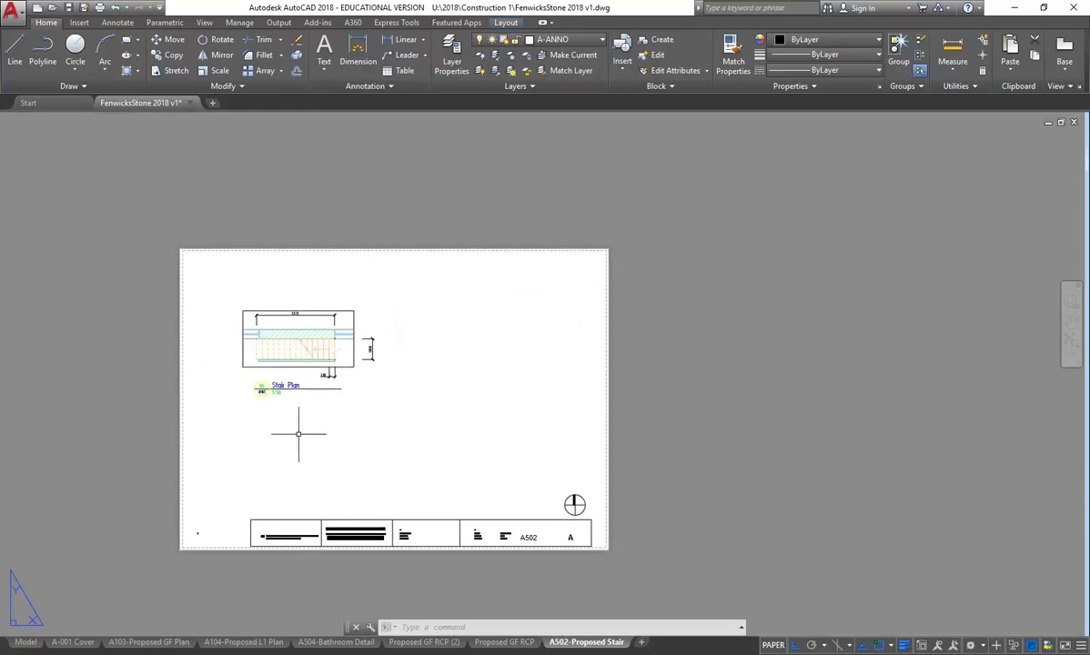
Switch to model space and bring the ground floor plan with the stair into view
{"action": "left_click", "coordinate": [156, 643]}
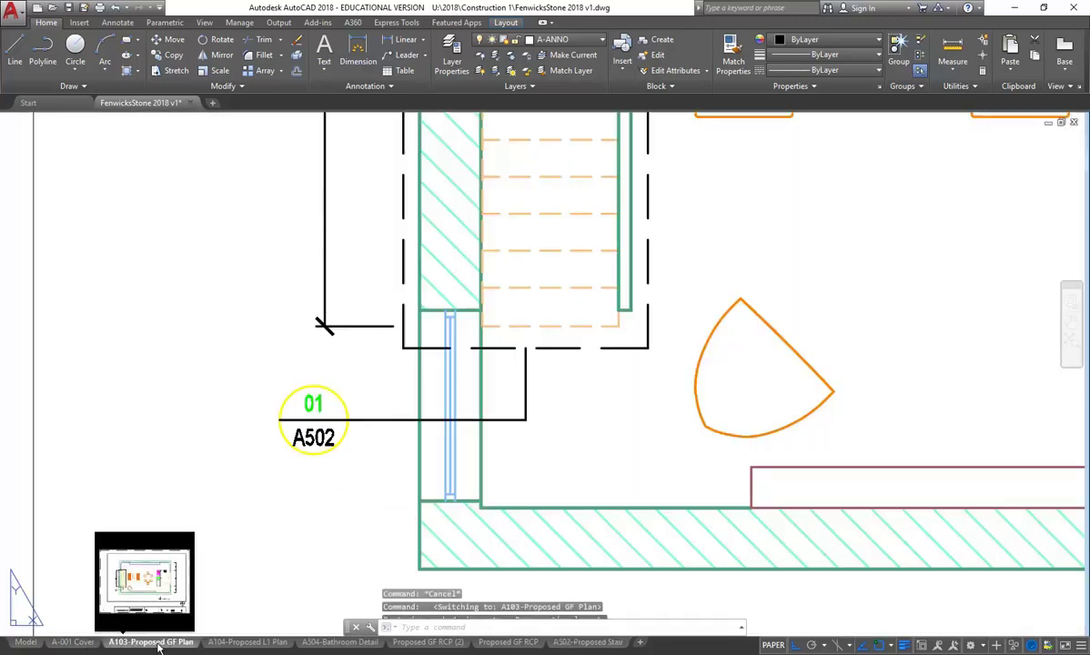
{"action": "left_click", "coordinate": [24, 644]}
{"action": "scroll", "coordinate": [382, 491], "scroll_direction": "down", "scroll_amount": 4}
{"action": "scroll", "coordinate": [364, 473], "scroll_direction": "down", "scroll_amount": 5}
{"action": "scroll", "coordinate": [338, 405], "scroll_direction": "up", "scroll_amount": 2}
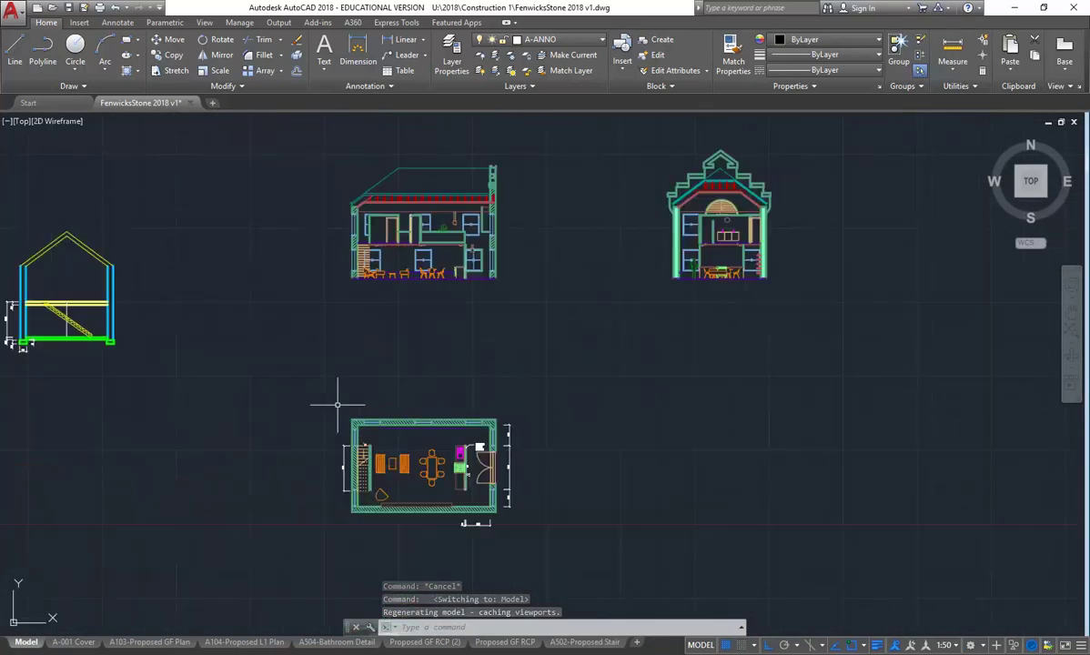
{"action": "scroll", "coordinate": [683, 292], "scroll_direction": "down", "scroll_amount": 4}
{"action": "scroll", "coordinate": [440, 295], "scroll_direction": "up", "scroll_amount": 8}
{"action": "scroll", "coordinate": [423, 296], "scroll_direction": "up", "scroll_amount": 4}
{"action": "scroll", "coordinate": [292, 226], "scroll_direction": "down", "scroll_amount": 8}
{"action": "middle_click_drag", "start_coordinate": [452, 373], "coordinate": [334, 342]}
{"action": "scroll", "coordinate": [573, 423], "scroll_direction": "up", "scroll_amount": 6}
{"action": "scroll", "coordinate": [630, 369], "scroll_direction": "down", "scroll_amount": 2}
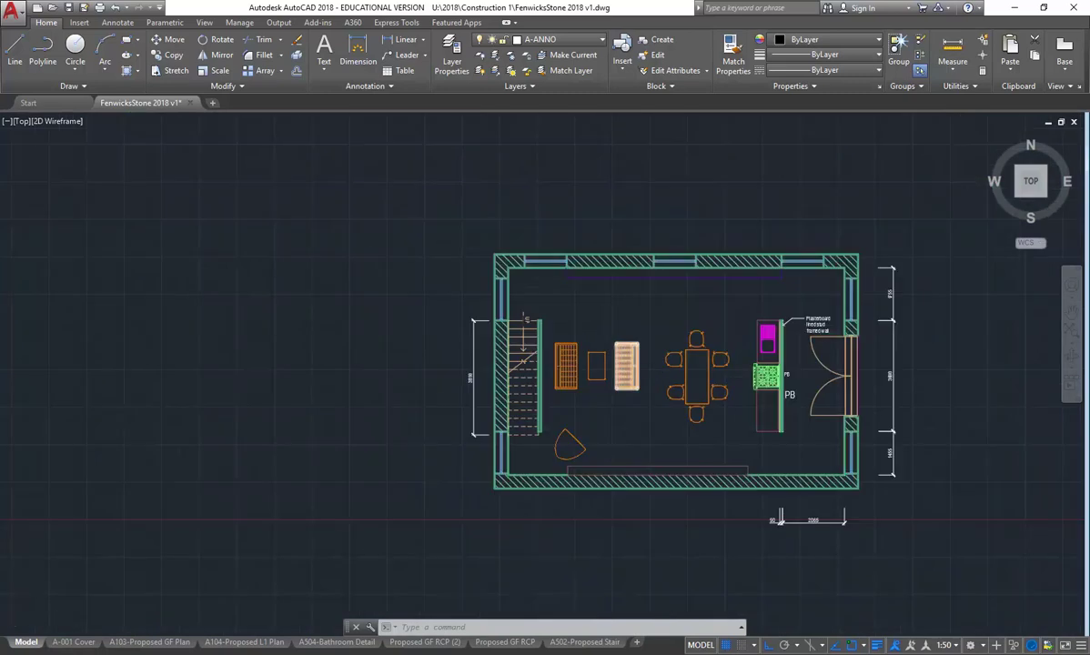
{"action": "scroll", "coordinate": [747, 349], "scroll_direction": "up", "scroll_amount": 2}
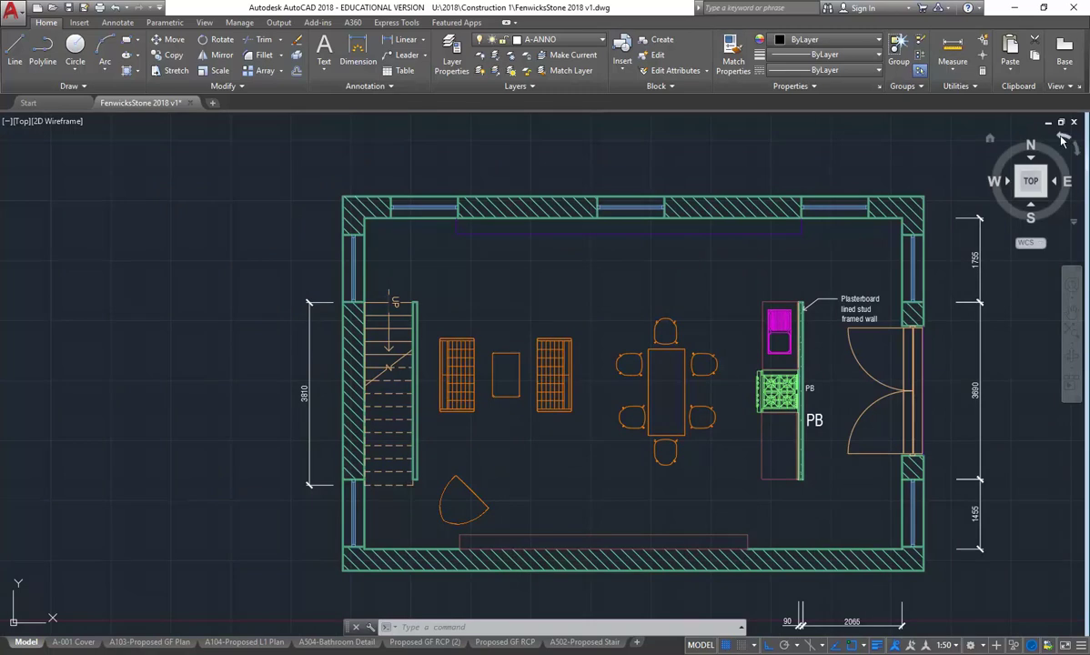
Rotate the top view 90° clockwise so that west points up and the stair runs horizontally
{"action": "left_click", "coordinate": [1061, 139]}
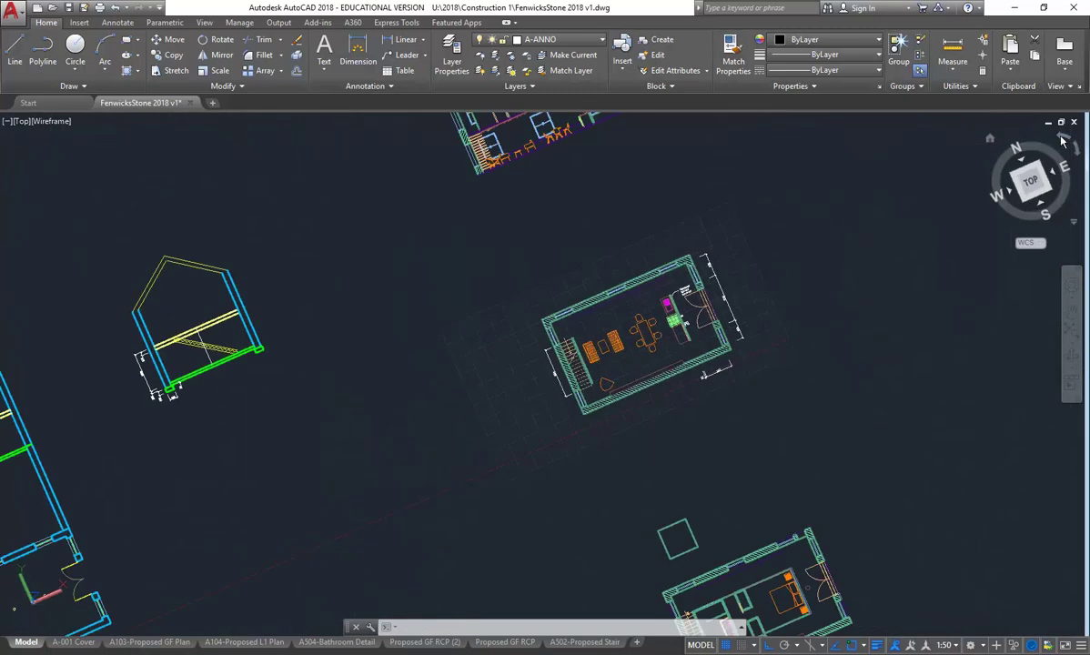
{"action": "left_click", "coordinate": [1076, 153]}
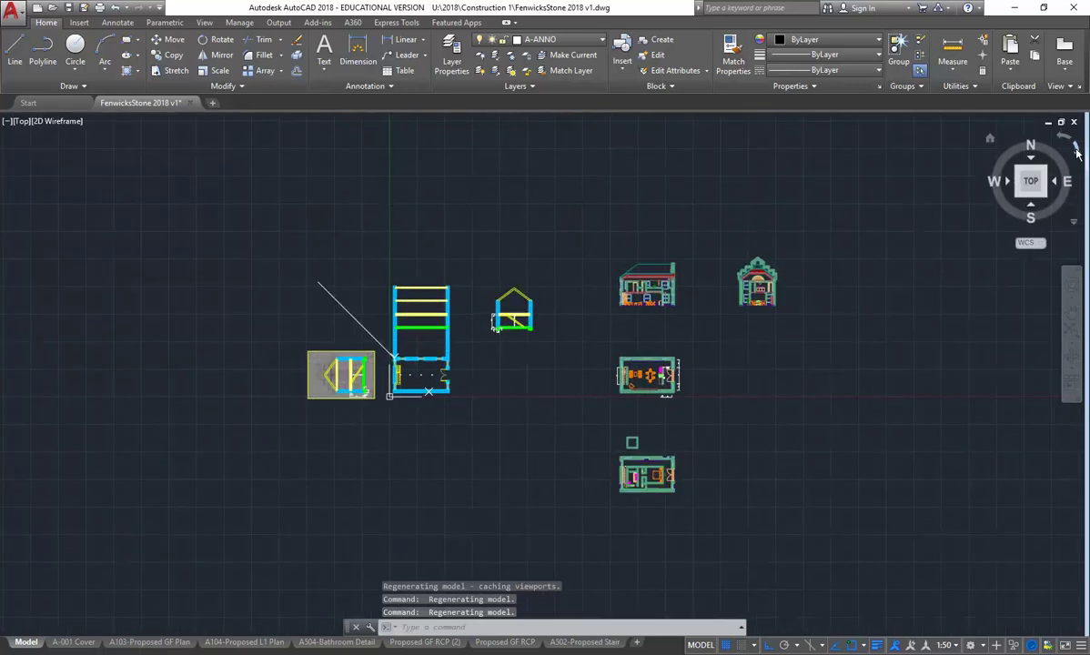
{"action": "left_click", "coordinate": [1076, 149]}
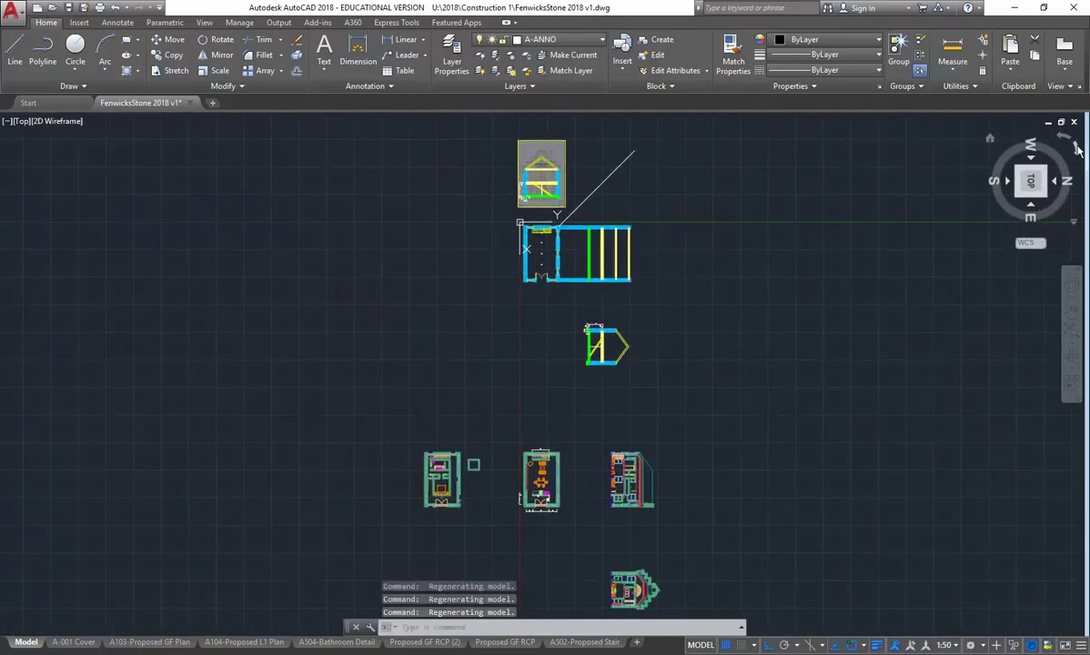
Measure the height from the ground floor line to the first floor line beside the stair in the long section
{"action": "scroll", "coordinate": [541, 473], "scroll_direction": "up", "scroll_amount": 8}
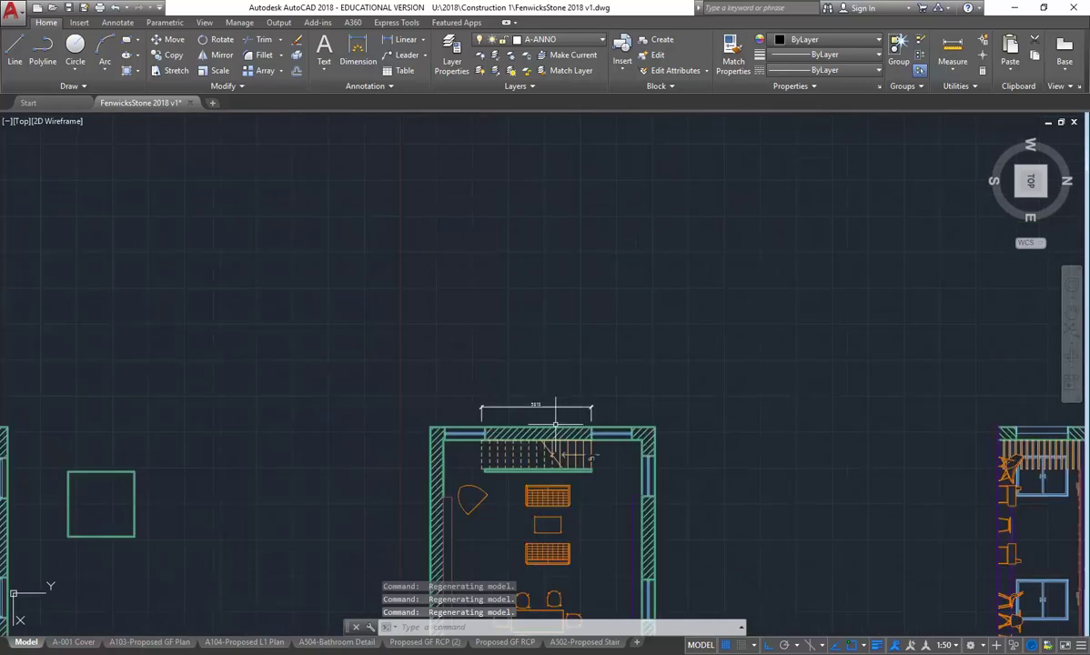
{"action": "scroll", "coordinate": [423, 340], "scroll_direction": "up", "scroll_amount": 2}
{"action": "scroll", "coordinate": [428, 324], "scroll_direction": "down", "scroll_amount": 5}
{"action": "mouse_move", "coordinate": [430, 380]}
{"action": "middle_mouse_down"}
{"action": "mouse_move", "coordinate": [478, 333]}
{"action": "mouse_move", "coordinate": [421, 309]}
{"action": "middle_mouse_up"}
{"action": "middle_click_drag", "start_coordinate": [764, 428], "coordinate": [556, 434]}
{"action": "scroll", "coordinate": [557, 441], "scroll_direction": "up", "scroll_amount": 4}
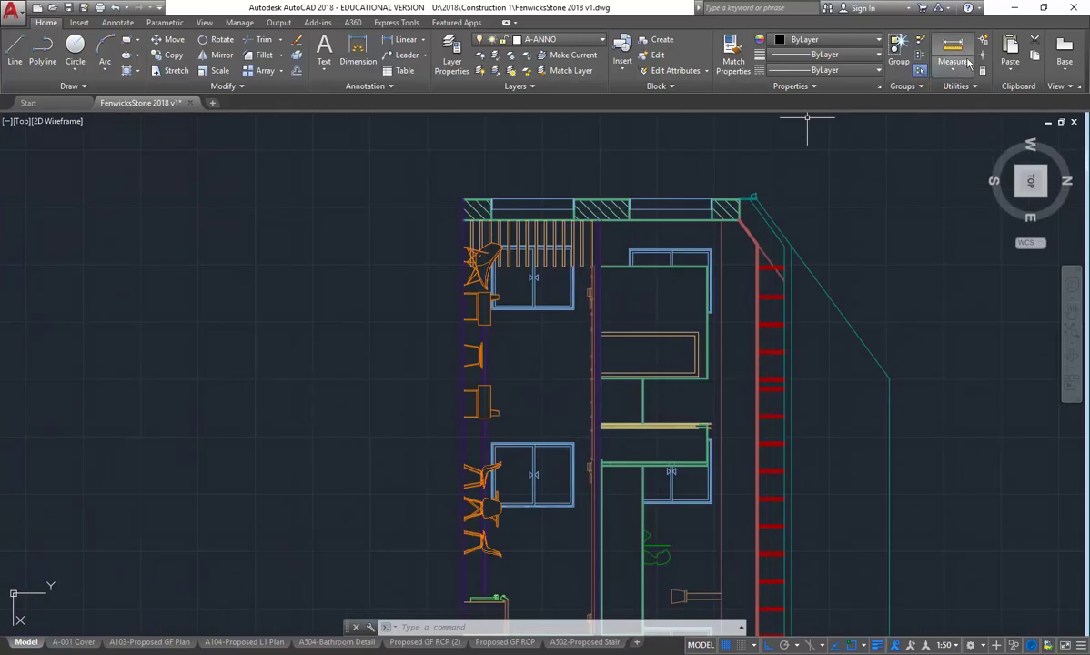
{"action": "left_click", "coordinate": [952, 48]}
{"action": "scroll", "coordinate": [509, 230], "scroll_direction": "up", "scroll_amount": 4}
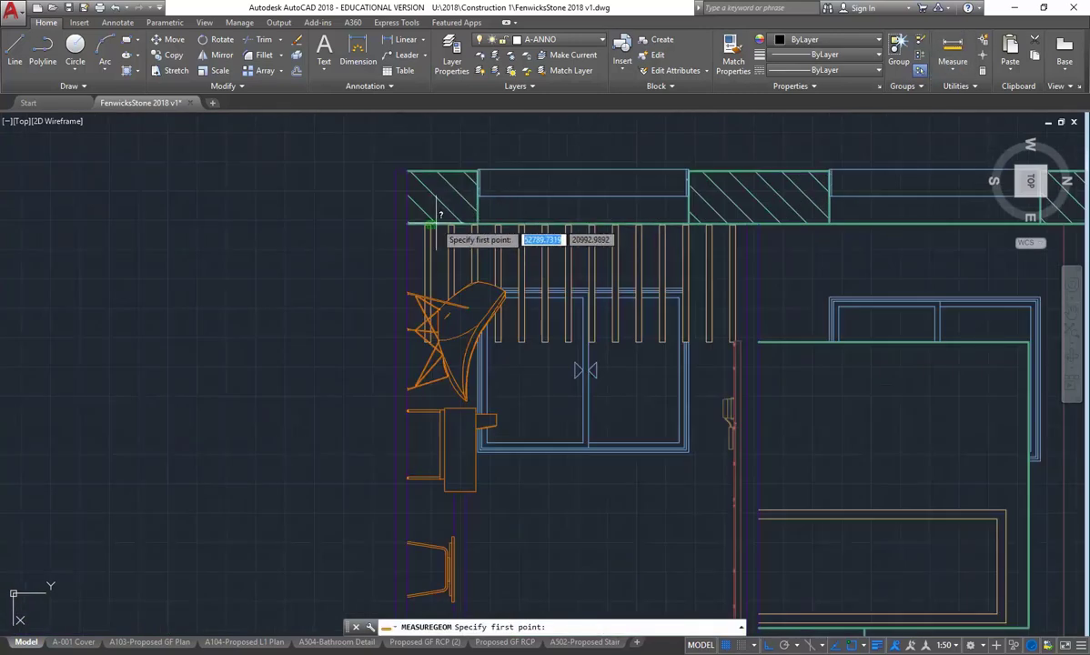
{"action": "scroll", "coordinate": [418, 225], "scroll_direction": "up", "scroll_amount": 2}
{"action": "left_click", "coordinate": [402, 226]}
{"action": "scroll", "coordinate": [587, 234], "scroll_direction": "right", "scroll_amount": 5}
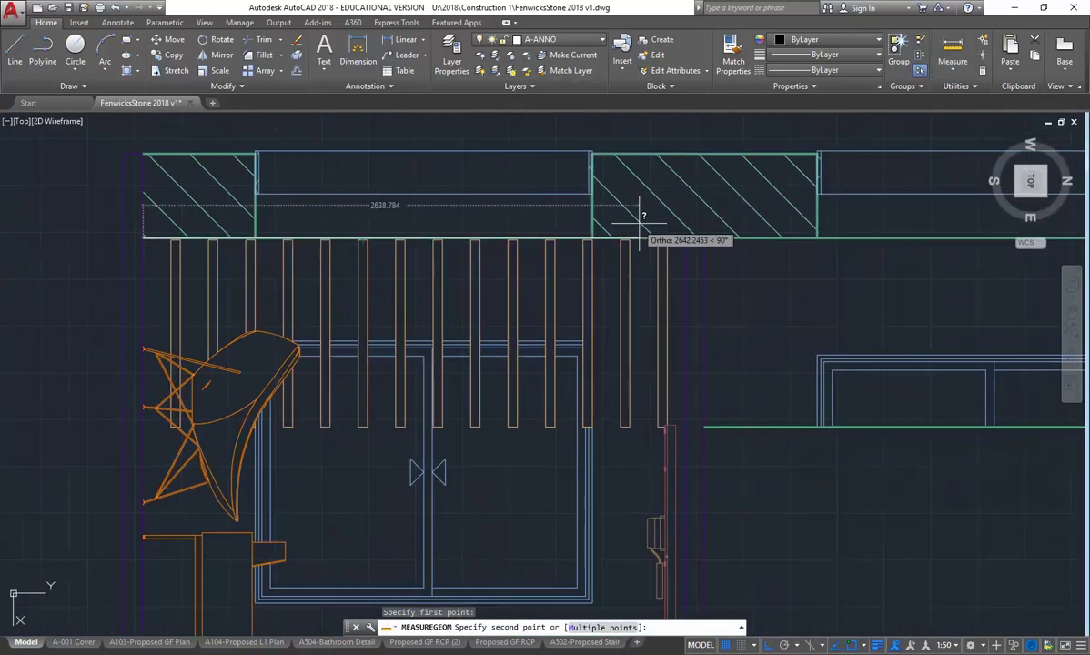
{"action": "left_click", "coordinate": [706, 233]}
{"action": "left_click", "coordinate": [738, 348]}
Return to the stair on the ground floor plan and make A-X-FLOOR-CONC the current layer
{"action": "scroll", "coordinate": [438, 165], "scroll_direction": "down", "scroll_amount": 8}
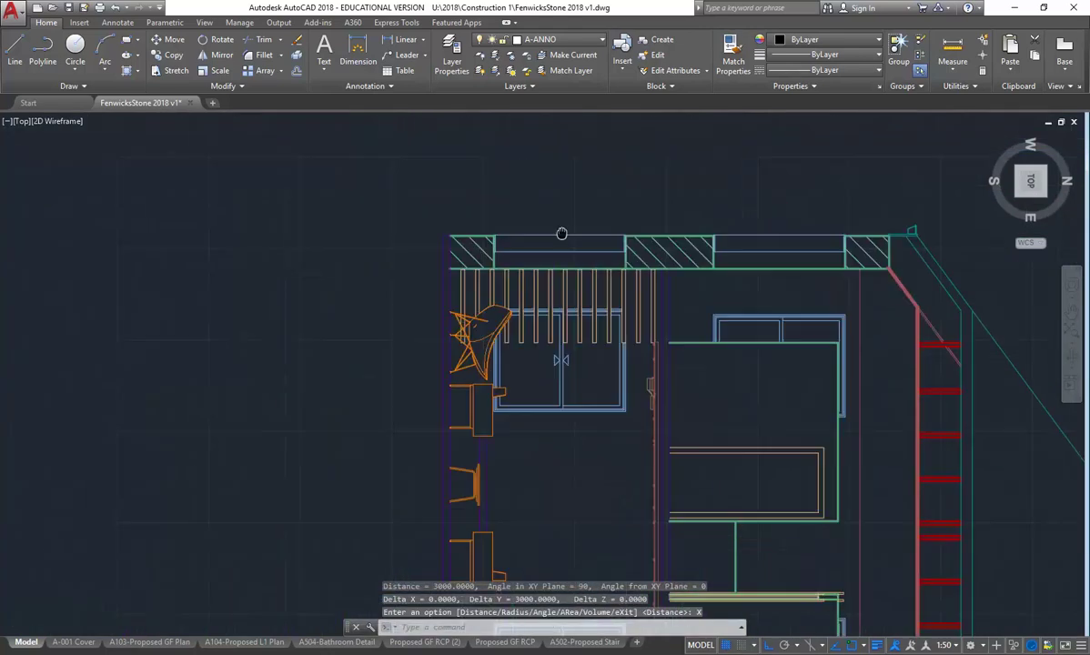
{"action": "scroll", "coordinate": [224, 214], "scroll_direction": "up", "scroll_amount": 6}
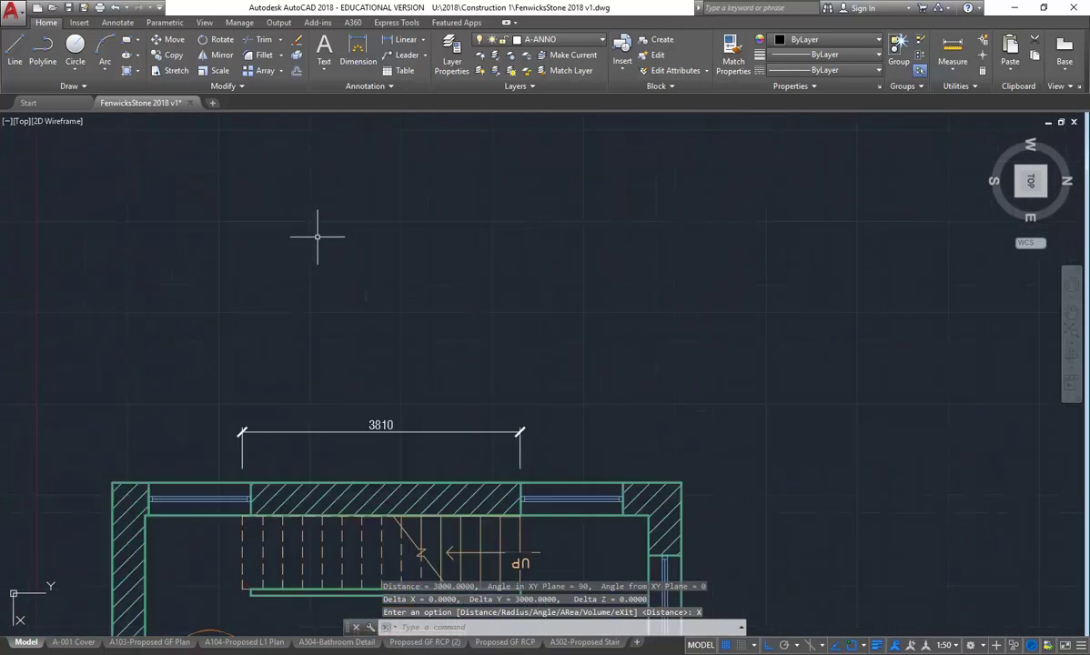
{"action": "middle_click_drag", "start_coordinate": [364, 253], "coordinate": [360, 231]}
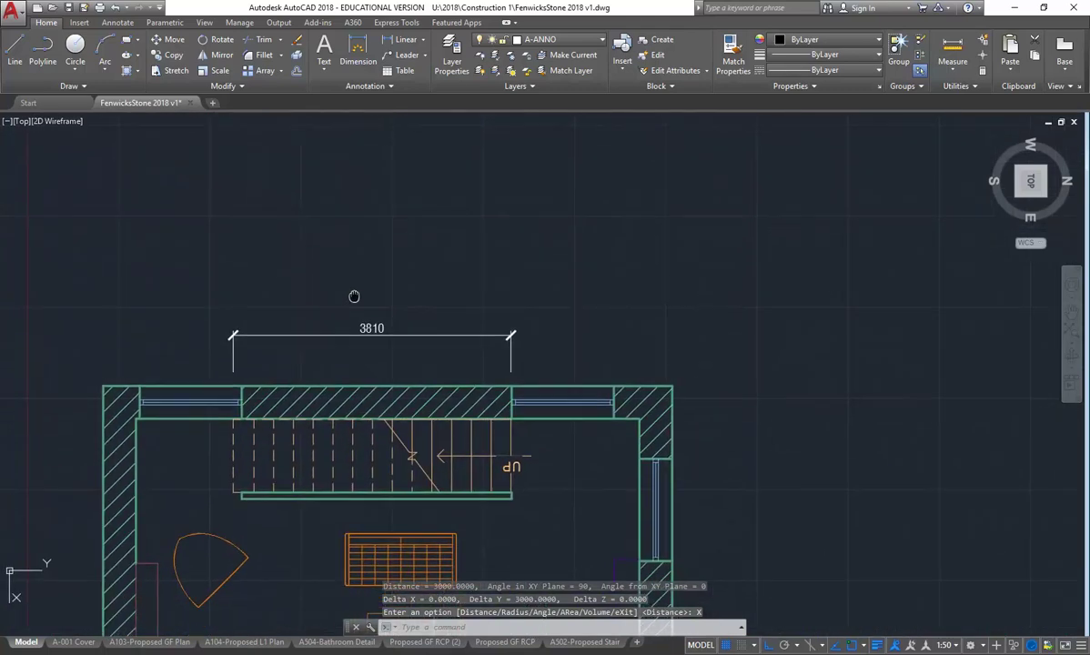
{"action": "left_click", "coordinate": [577, 41]}
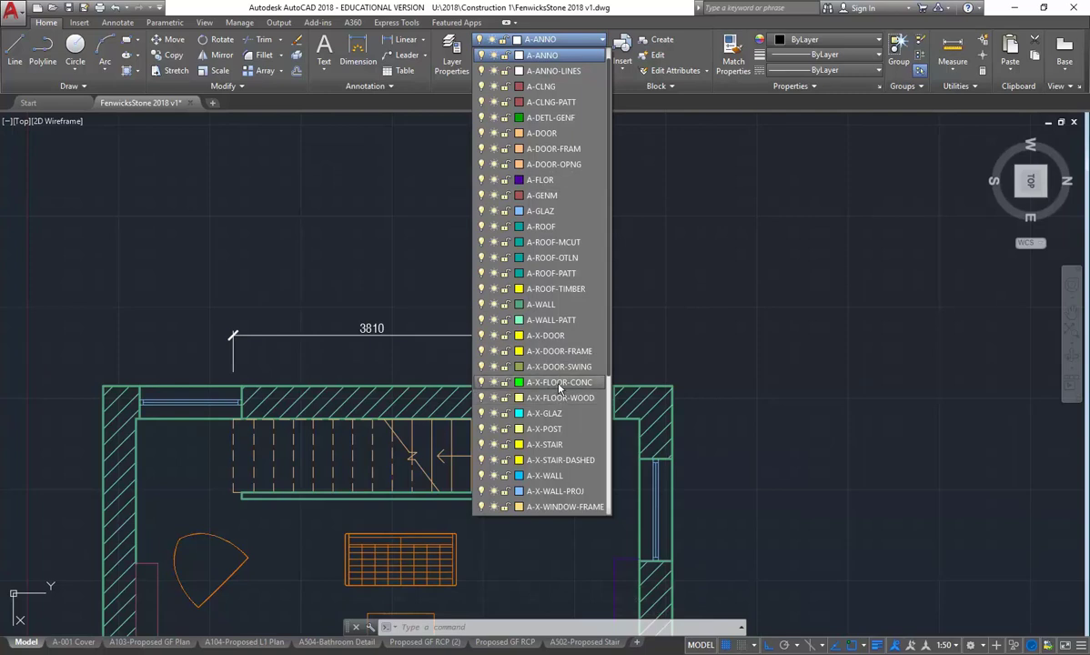
{"action": "left_click", "coordinate": [559, 383]}
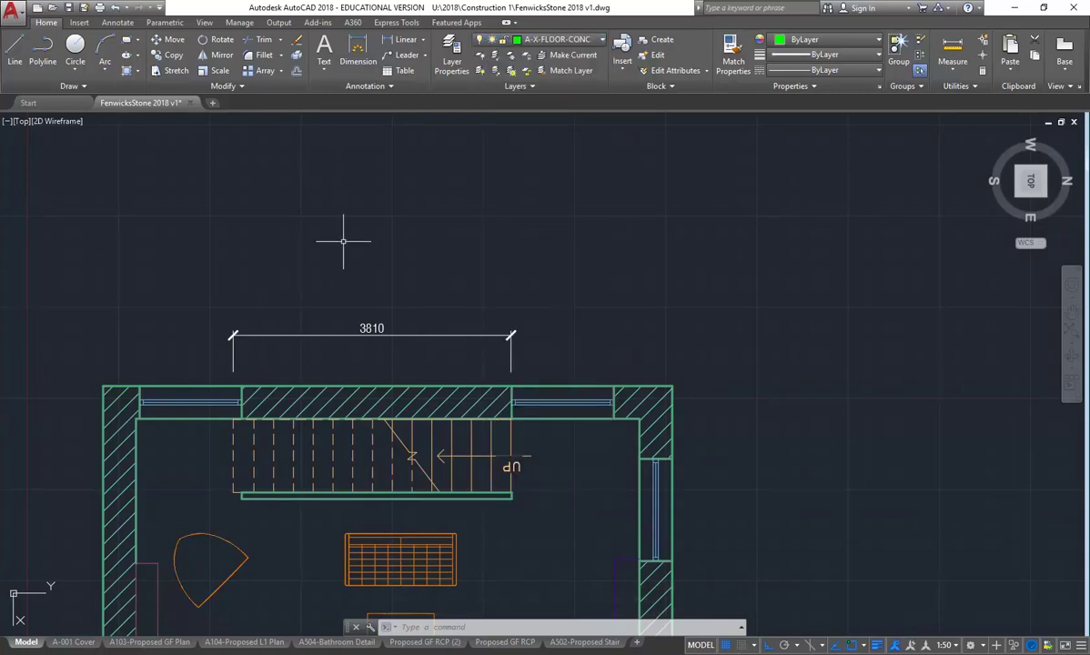
Draw a horizontal ground floor line about 5 m long above the 3810 dimension, spanning slightly beyond both ends of the stair
{"action": "scroll", "coordinate": [378, 278], "scroll_direction": "down", "scroll_amount": 2}
{"action": "left_click", "coordinate": [15, 50]}
{"action": "middle_click_drag", "start_coordinate": [287, 215], "coordinate": [268, 246]}
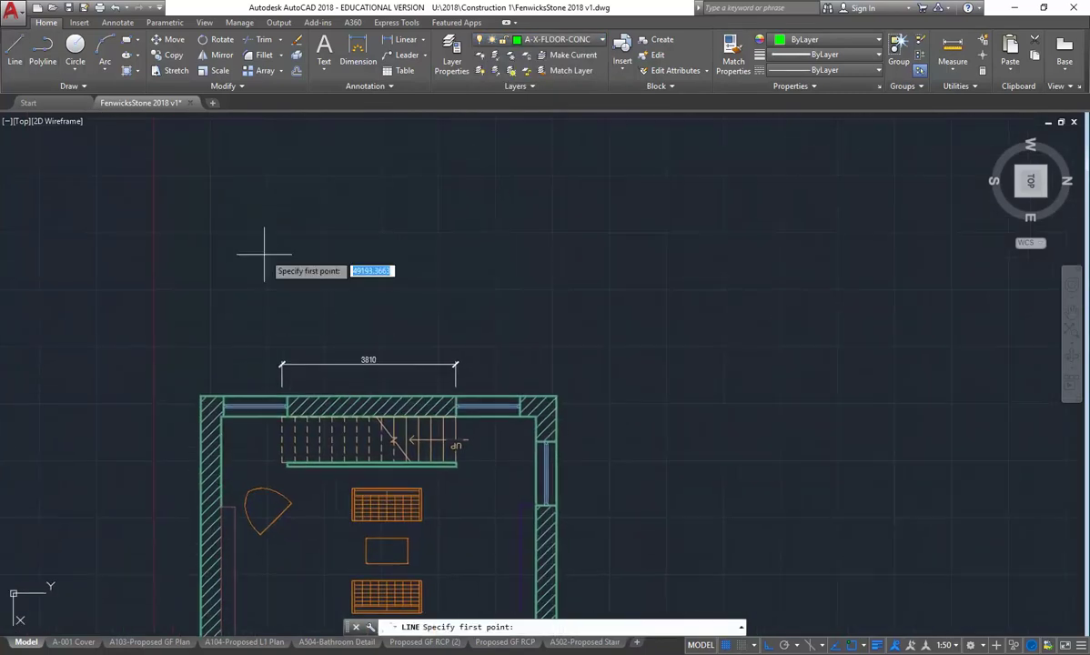
{"action": "left_click", "coordinate": [250, 289]}
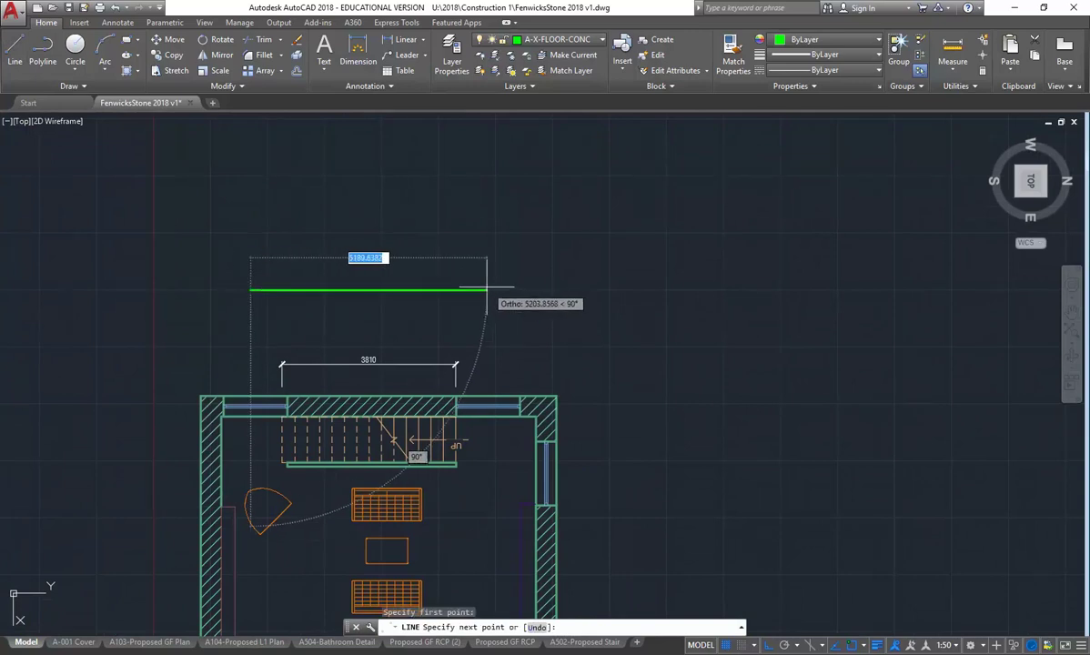
{"action": "left_click", "coordinate": [480, 289]}
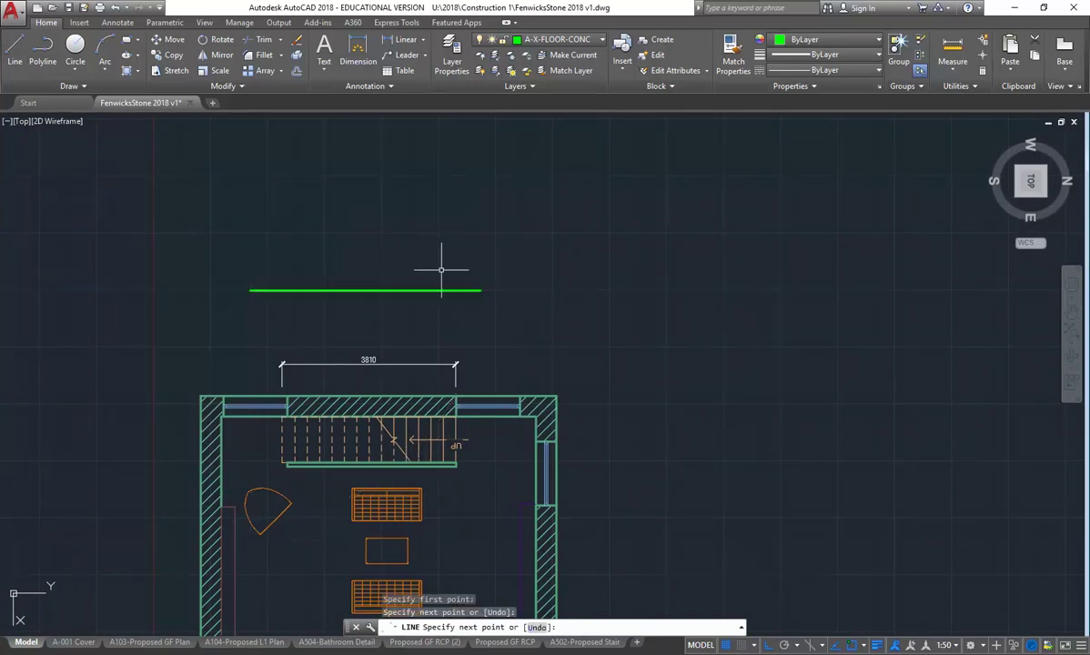
{"action": "key", "text": "Escape"}
Offset the ground floor line 3000 mm upward to mark the first floor level
{"action": "scroll", "coordinate": [365, 214], "scroll_direction": "down", "scroll_amount": 2}
{"action": "scroll", "coordinate": [360, 210], "scroll_direction": "up", "scroll_amount": 2}
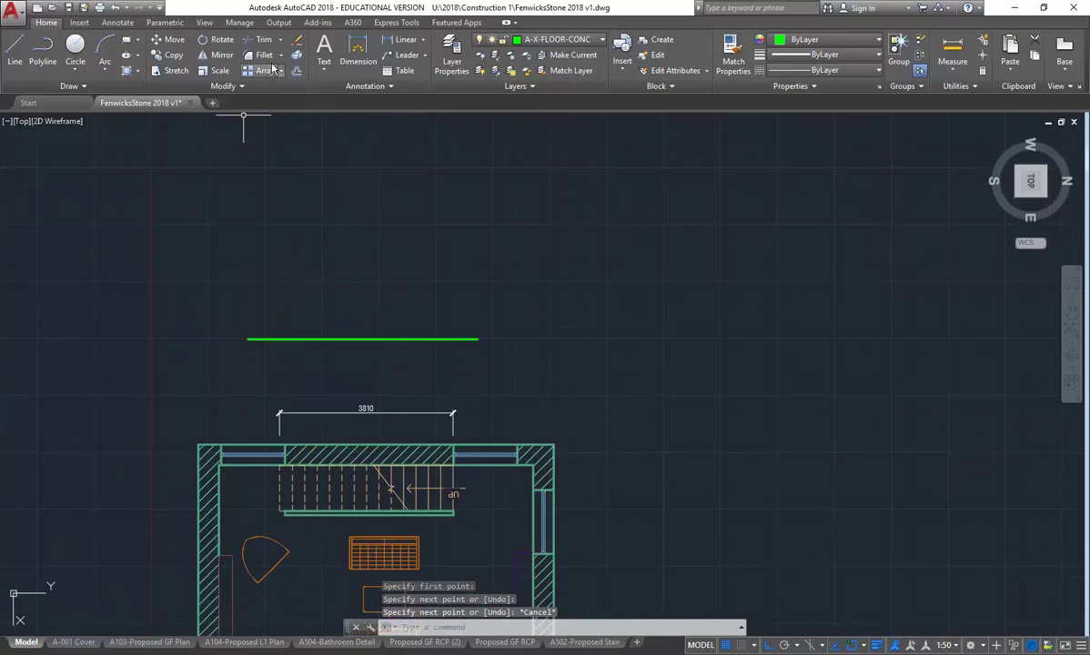
{"action": "left_click", "coordinate": [295, 72]}
{"action": "type", "text": "30"}
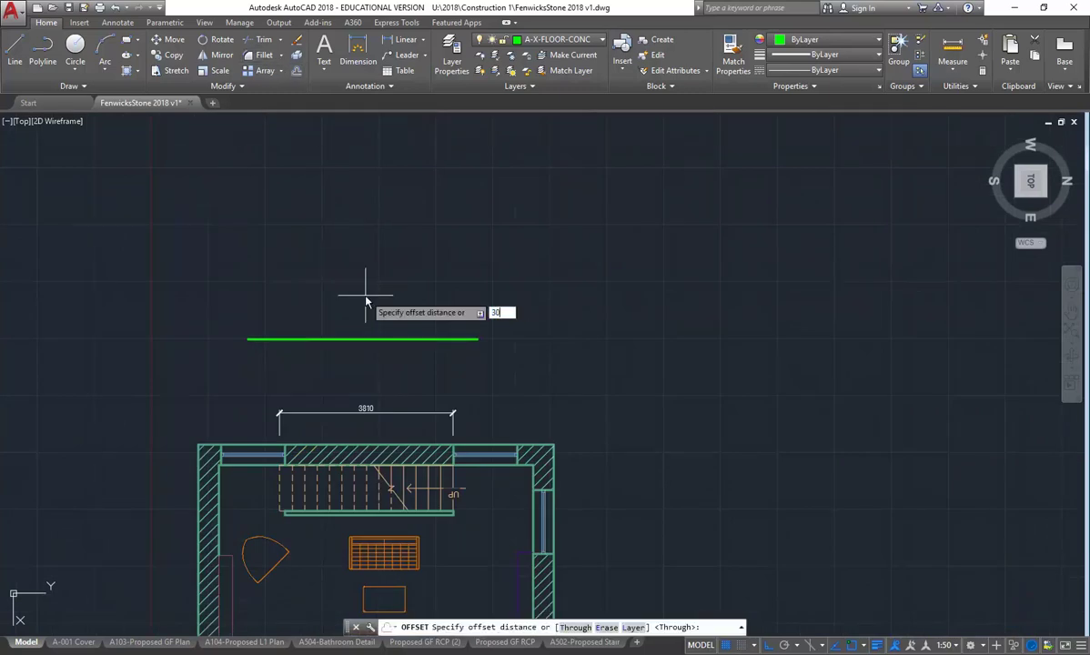
{"action": "type", "text": "00"}
{"action": "key", "text": "Return"}
{"action": "left_click", "coordinate": [368, 338]}
{"action": "left_click", "coordinate": [351, 264]}
{"action": "right_click", "coordinate": [367, 262]}
{"action": "left_click", "coordinate": [373, 262]}
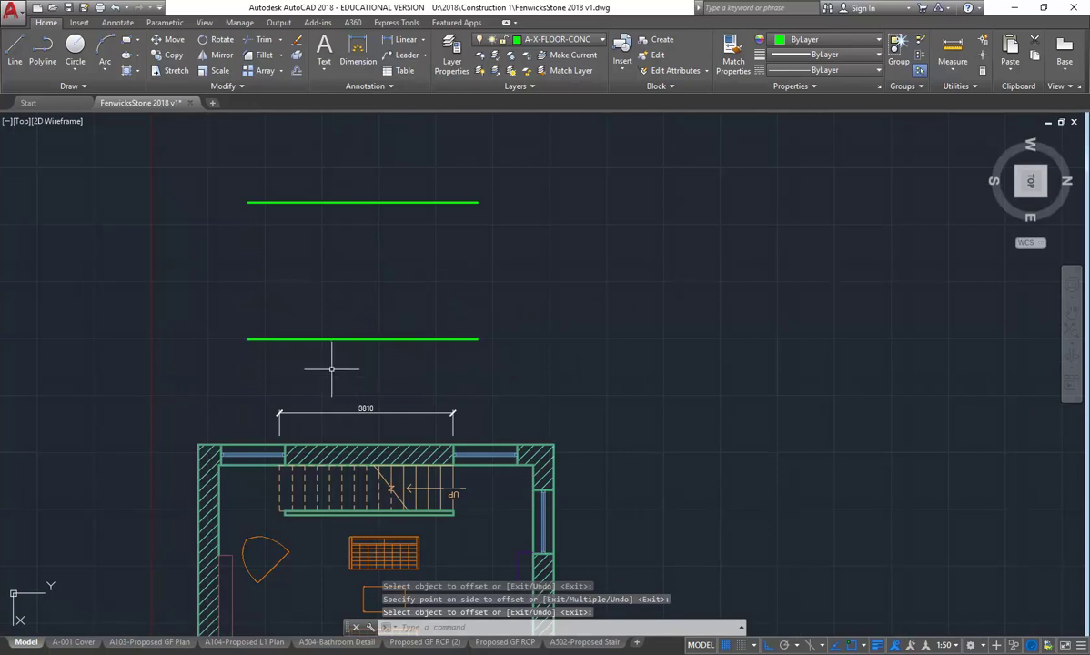
Make S-STRS the current layer for drawing the stair section
{"action": "middle_click_drag", "start_coordinate": [295, 371], "coordinate": [292, 378]}
{"action": "scroll", "coordinate": [309, 295], "scroll_direction": "down", "scroll_amount": 2}
{"action": "scroll", "coordinate": [309, 295], "scroll_direction": "up", "scroll_amount": 2}
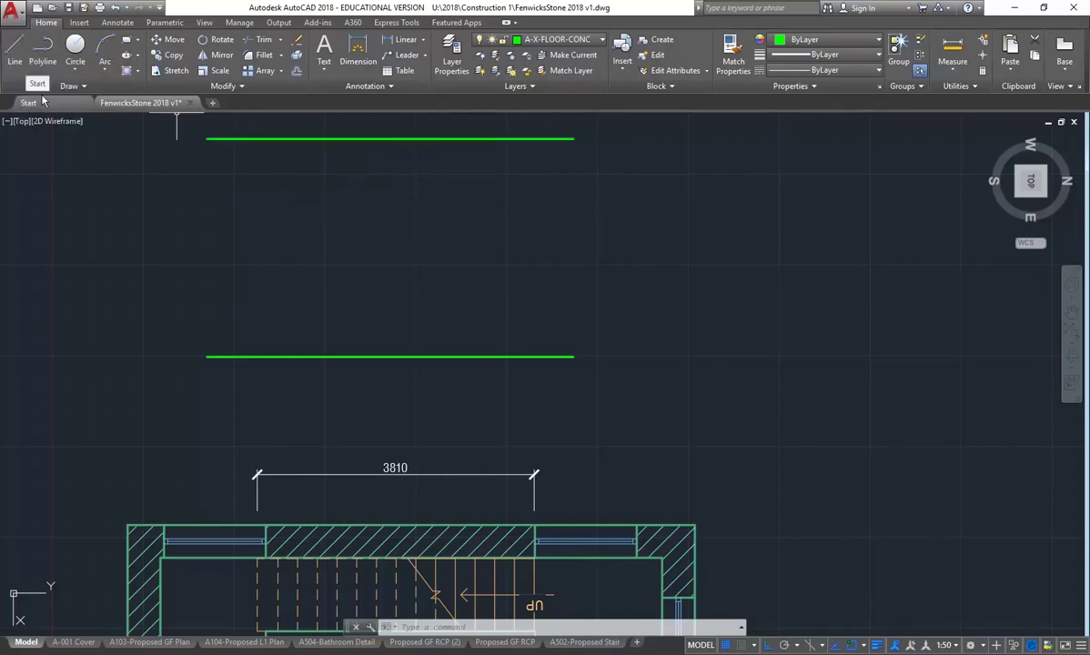
{"action": "mouse_move", "coordinate": [320, 441]}
{"action": "middle_mouse_down"}
{"action": "mouse_move", "coordinate": [324, 292]}
{"action": "mouse_move", "coordinate": [324, 305]}
{"action": "middle_mouse_up"}
{"action": "mouse_move", "coordinate": [301, 361]}
{"action": "middle_mouse_down"}
{"action": "mouse_move", "coordinate": [295, 404]}
{"action": "mouse_move", "coordinate": [304, 384]}
{"action": "middle_mouse_up"}
{"action": "scroll", "coordinate": [295, 375], "scroll_direction": "down", "scroll_amount": 2}
{"action": "left_click", "coordinate": [574, 40]}
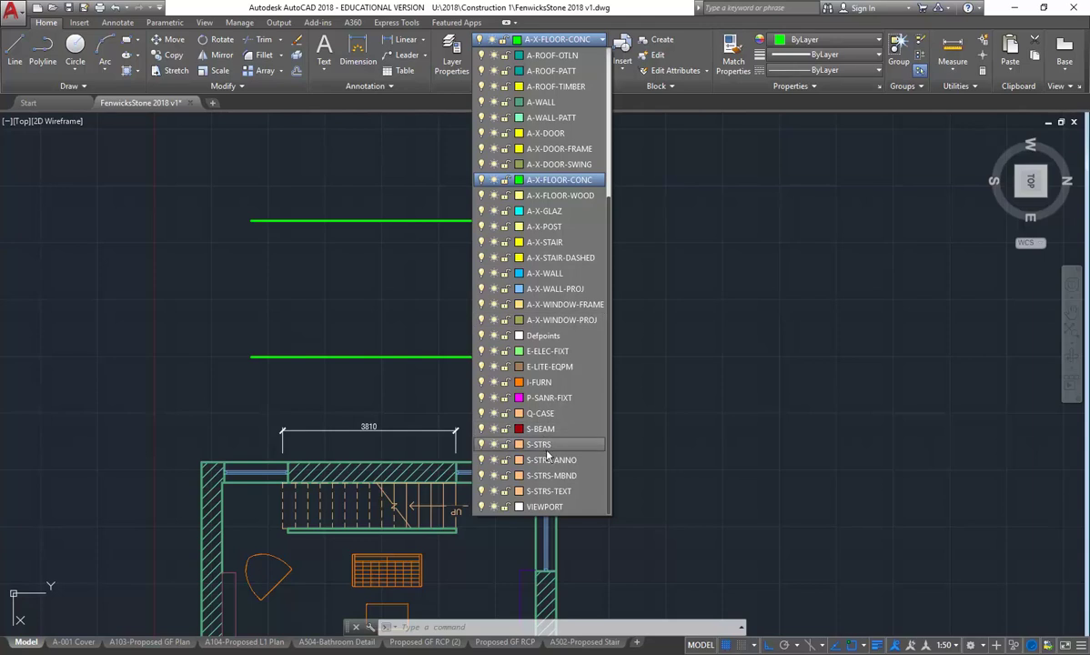
{"action": "scroll", "coordinate": [570, 273], "scroll_direction": "up", "scroll_amount": 4}
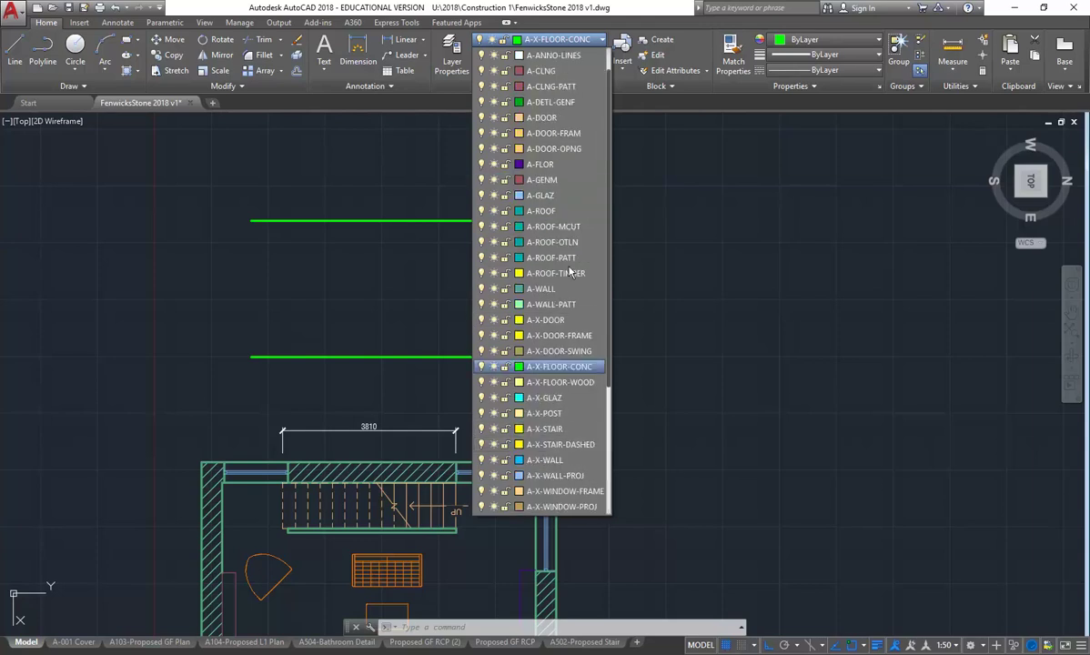
{"action": "left_click", "coordinate": [555, 430]}
{"action": "left_click", "coordinate": [546, 39]}
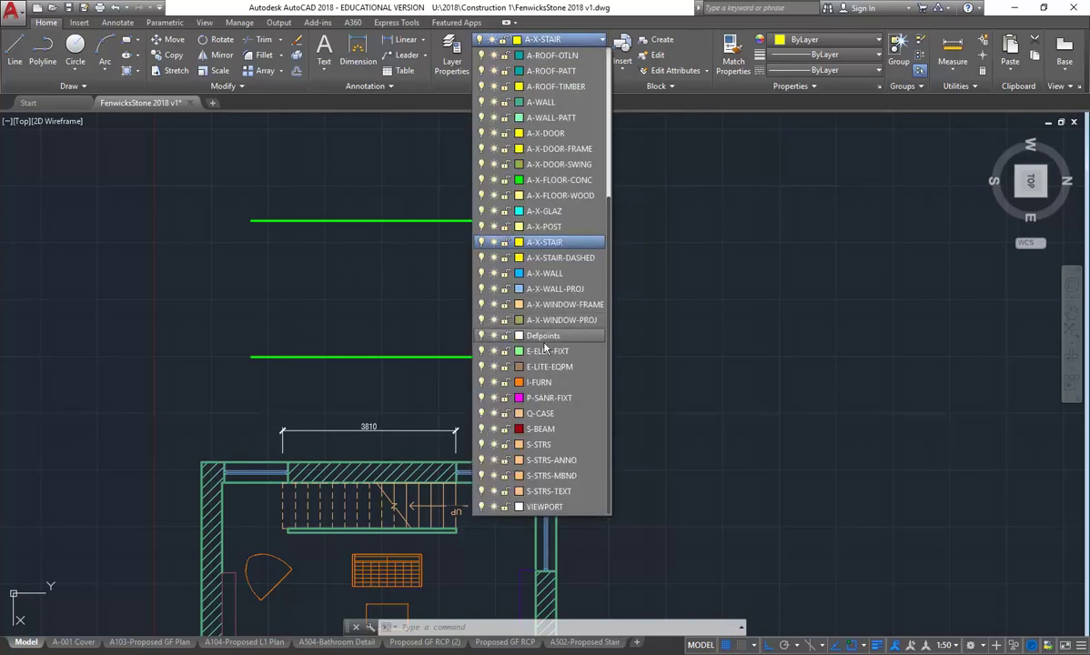
{"action": "left_click", "coordinate": [542, 444]}
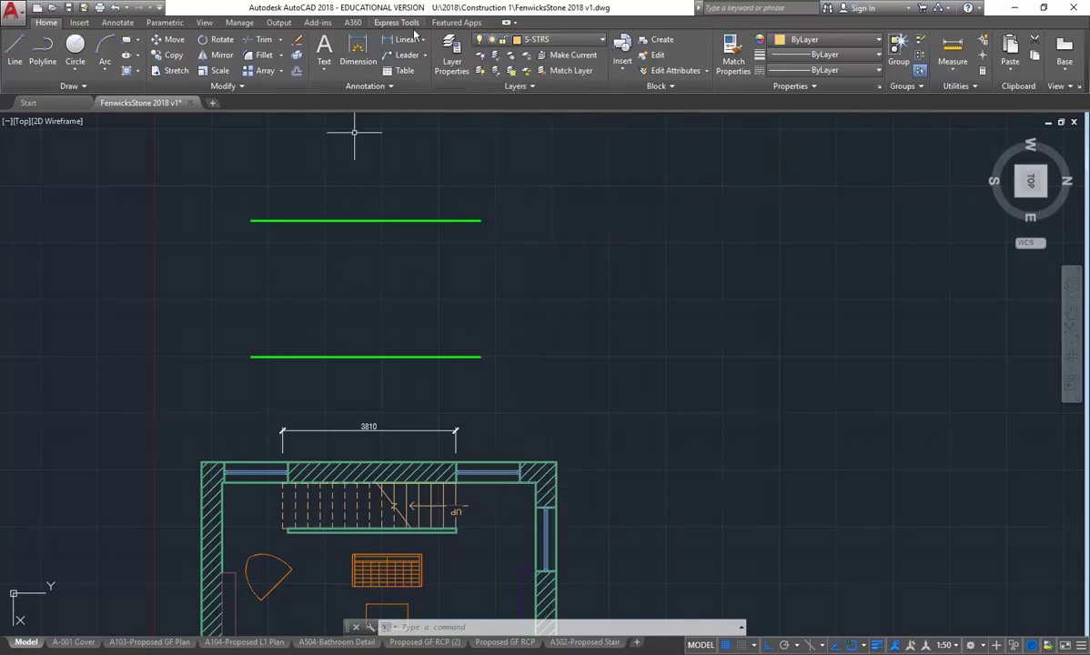
Set the lineweight of the S-STRS layer to 0.35 mm
{"action": "left_click", "coordinate": [451, 56]}
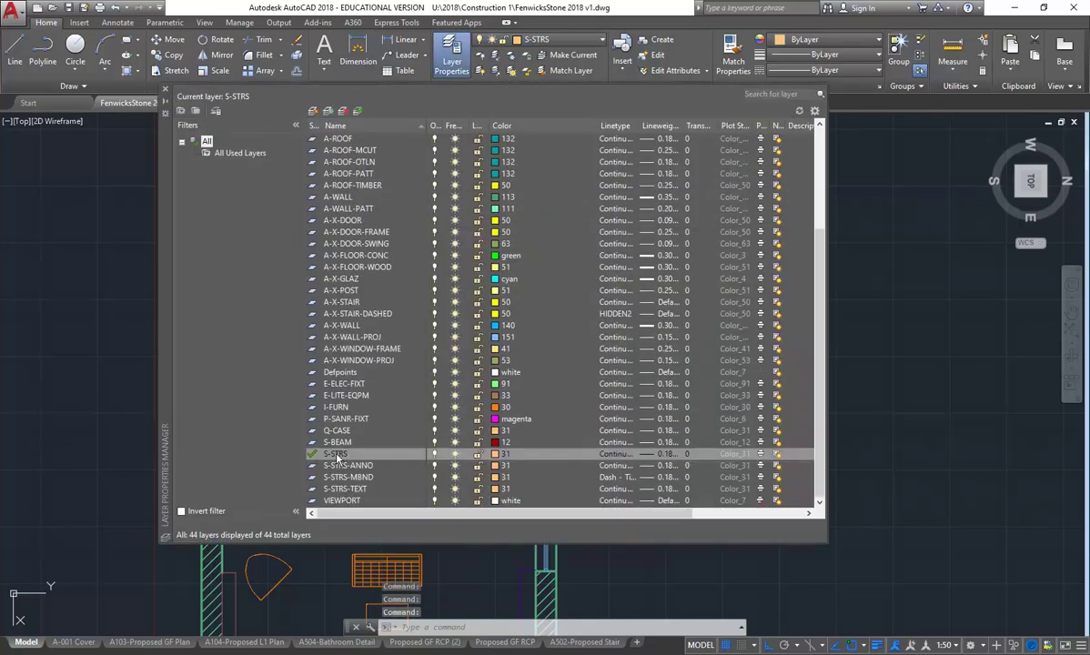
{"action": "left_click", "coordinate": [657, 454]}
{"action": "left_click", "coordinate": [171, 243]}
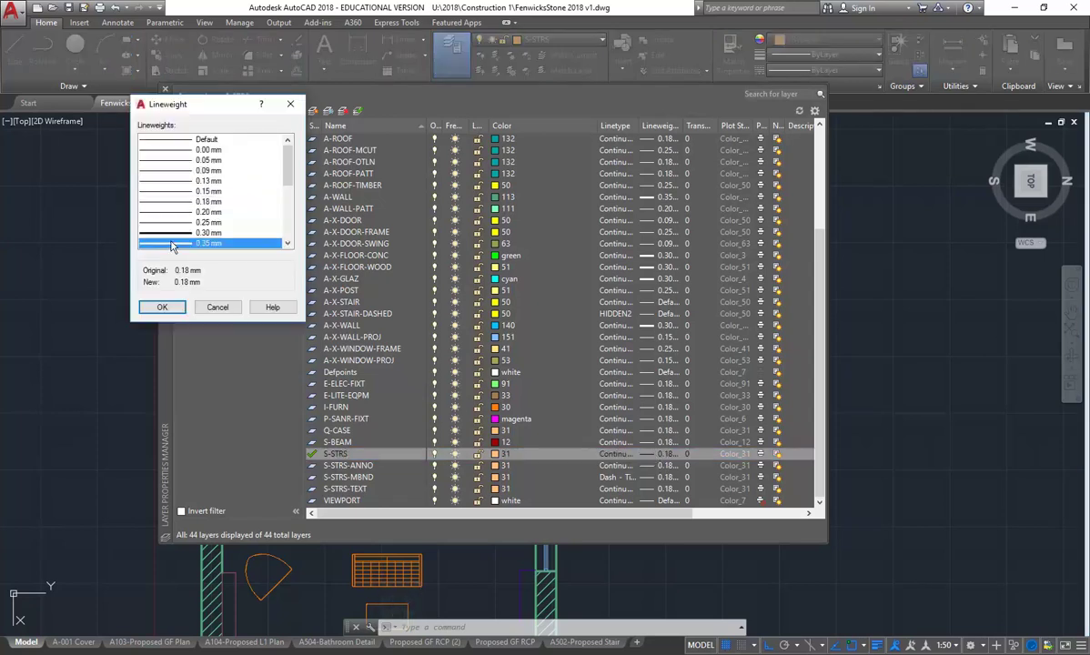
{"action": "left_click", "coordinate": [162, 307]}
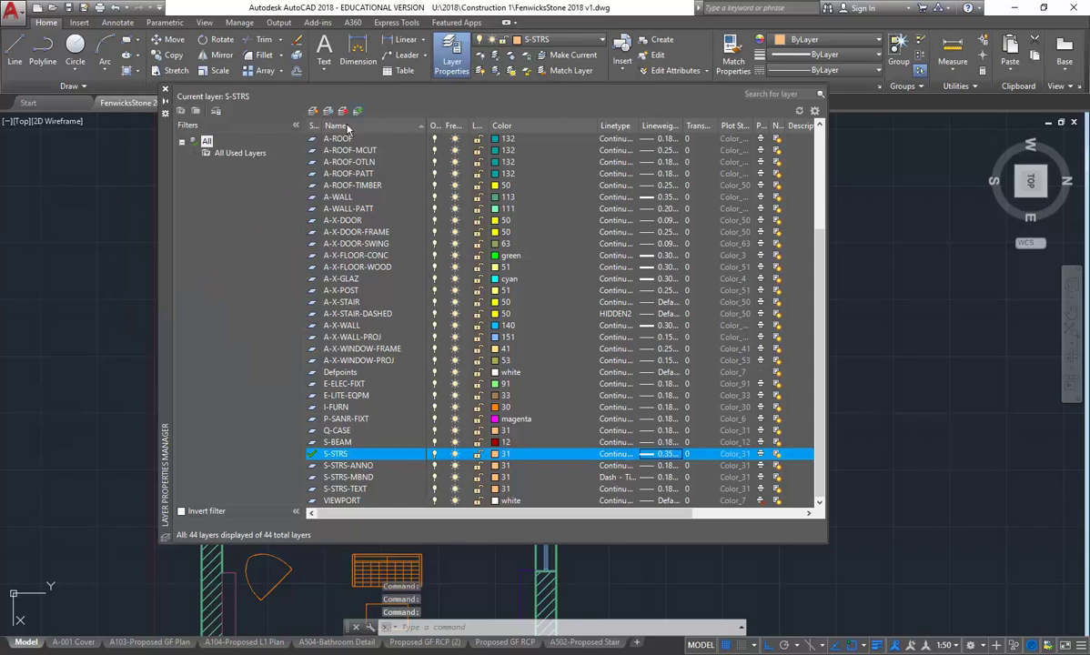
{"action": "left_click", "coordinate": [165, 92]}
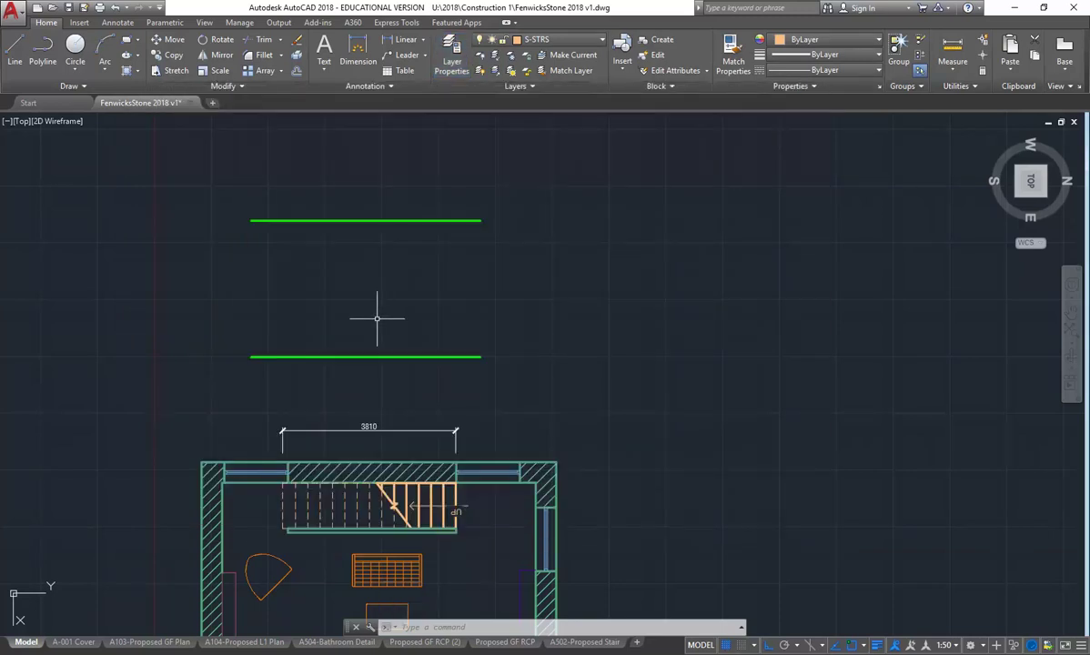
Draw a vertical line joining the south ends of the ground floor and first floor lines
{"action": "left_click", "coordinate": [13, 52]}
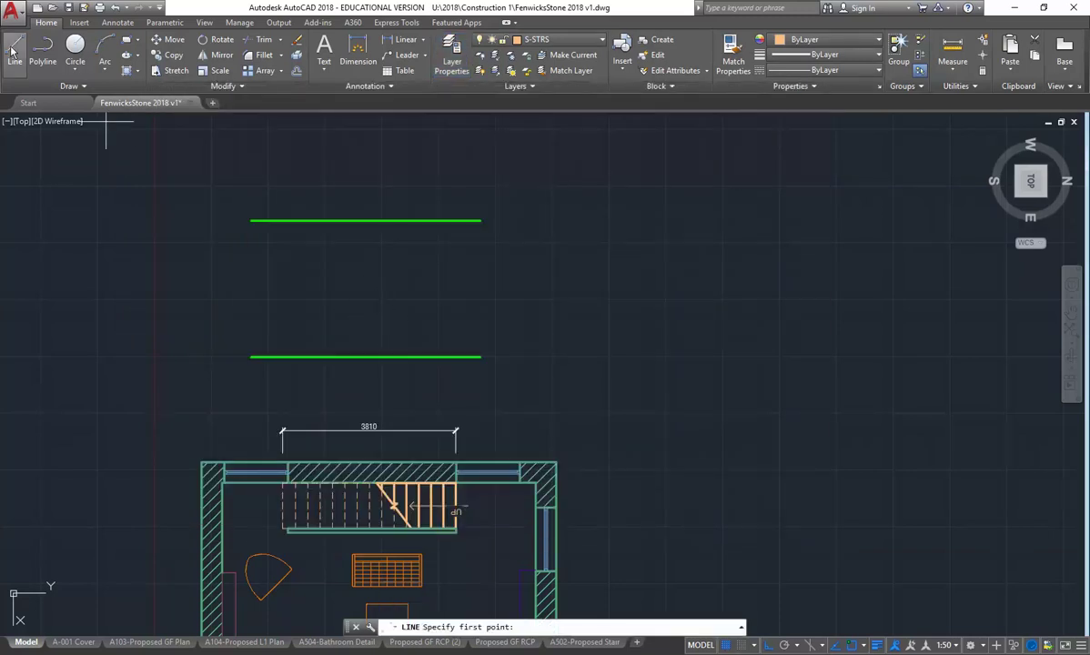
{"action": "left_click", "coordinate": [251, 356]}
{"action": "left_click", "coordinate": [251, 220]}
{"action": "right_click", "coordinate": [316, 255]}
{"action": "left_click", "coordinate": [316, 253]}
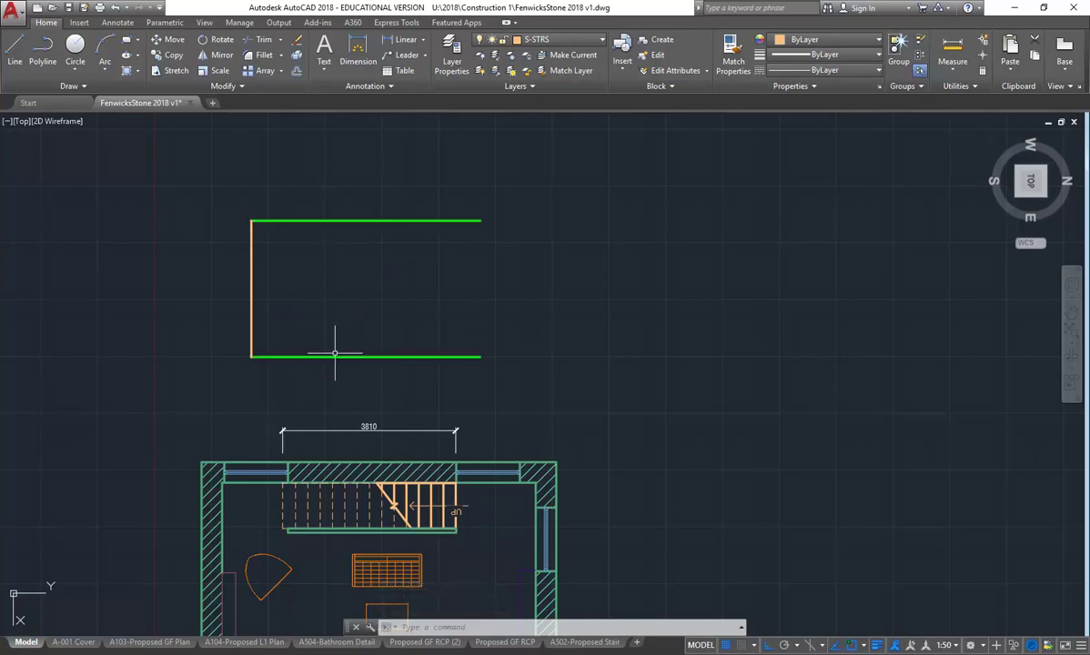
{"action": "left_click", "coordinate": [251, 318]}
{"action": "mouse_move", "coordinate": [252, 358]}
{"action": "mouse_move", "coordinate": [254, 222]}
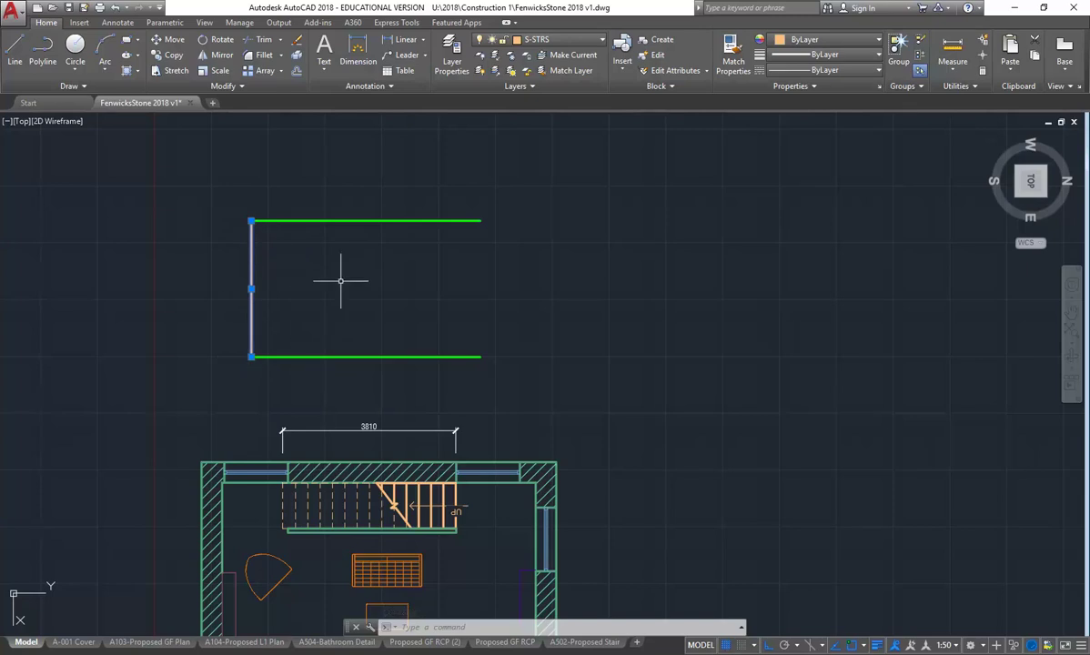
{"action": "key", "text": "Escape"}
{"action": "key", "text": "Escape"}
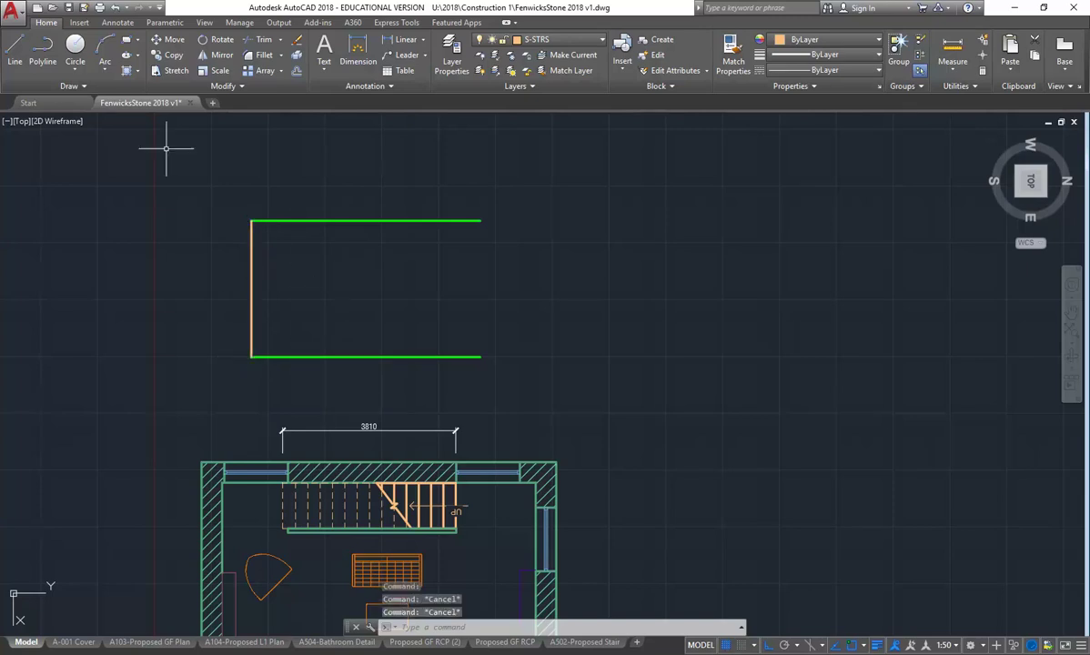
{"action": "left_click", "coordinate": [62, 86]}
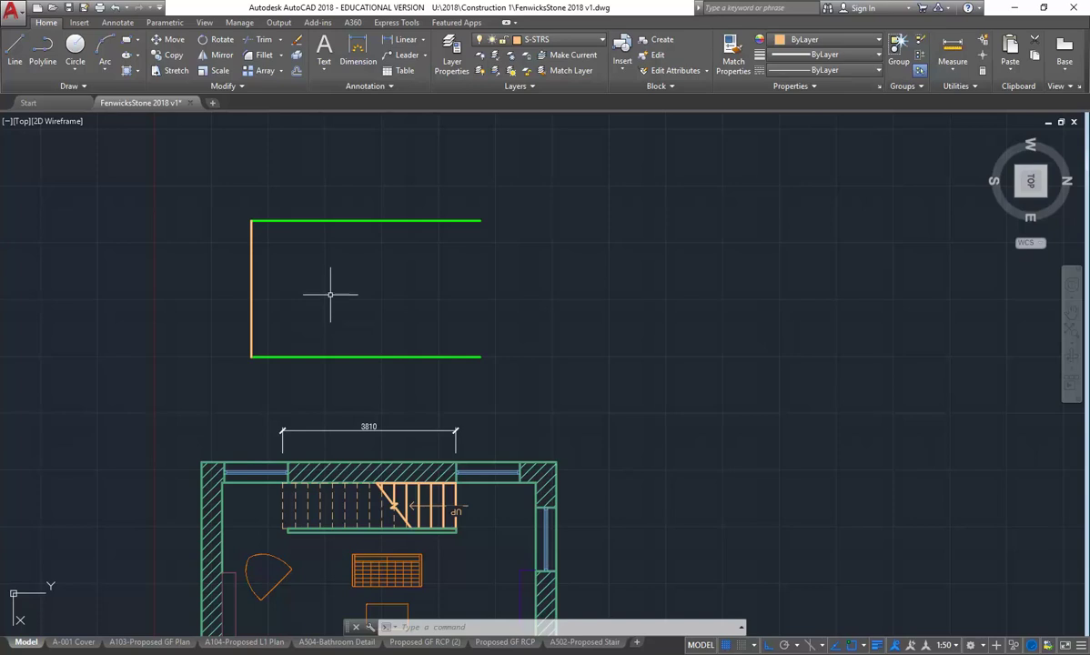
{"action": "scroll", "coordinate": [394, 512], "scroll_direction": "up", "scroll_amount": 2}
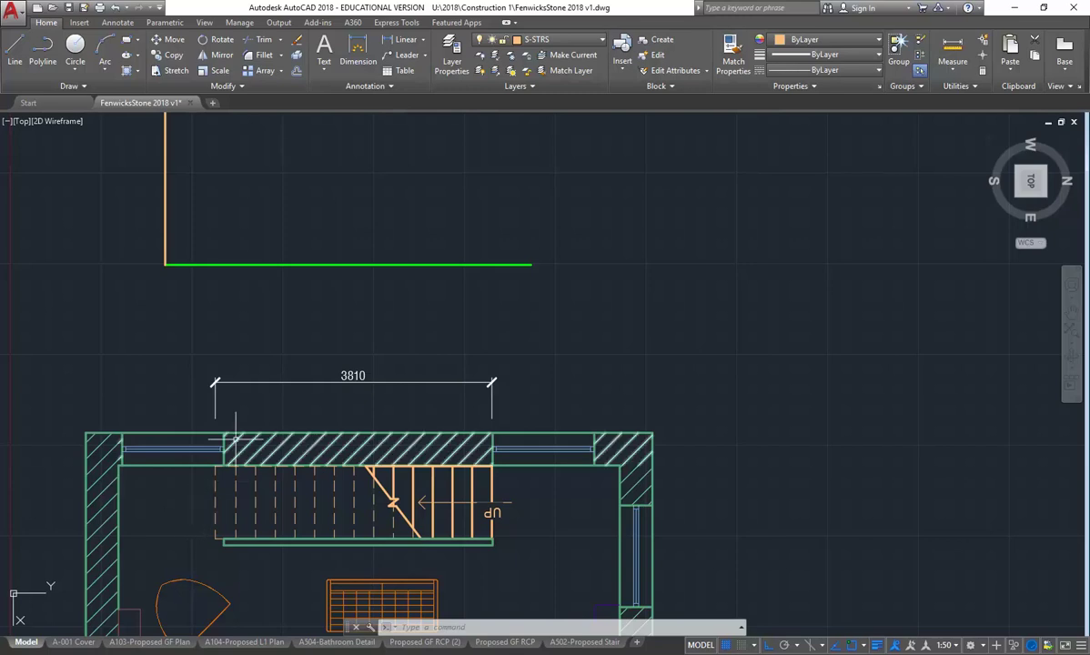
{"action": "scroll", "coordinate": [300, 377], "scroll_direction": "down", "scroll_amount": 3}
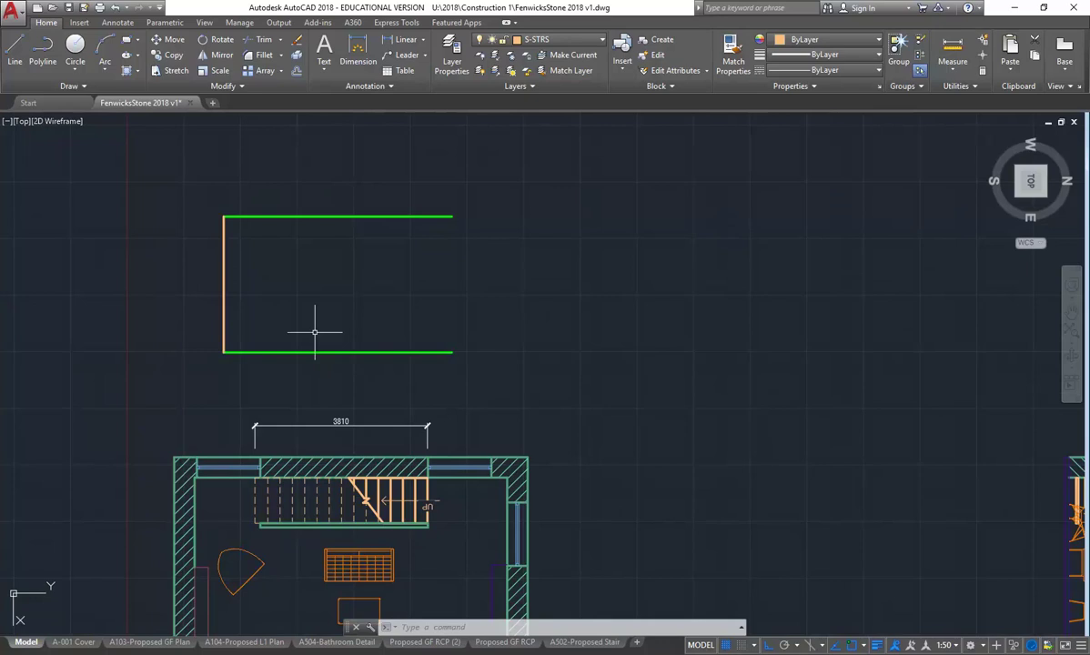
{"action": "scroll", "coordinate": [315, 328], "scroll_direction": "up", "scroll_amount": 3}
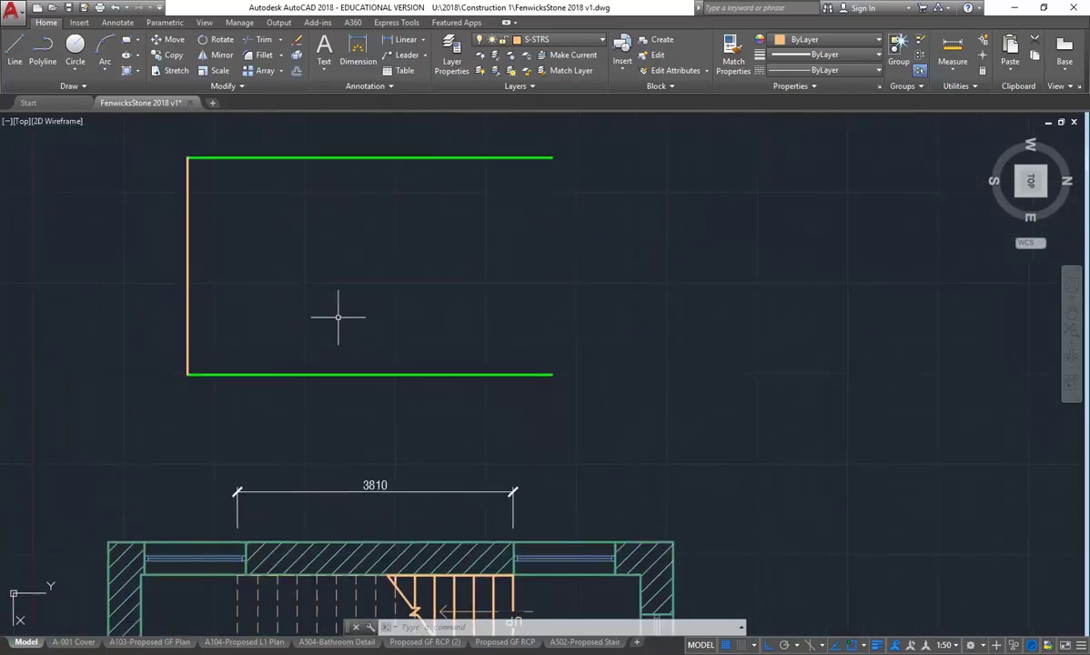
Look up the maximum riser height for non-spiral stairs in Table 3.9.1.1 of the NCC 2016 PDF in Acrobat, and return to AutoCAD
{"action": "key", "text": "alt+Tab"}
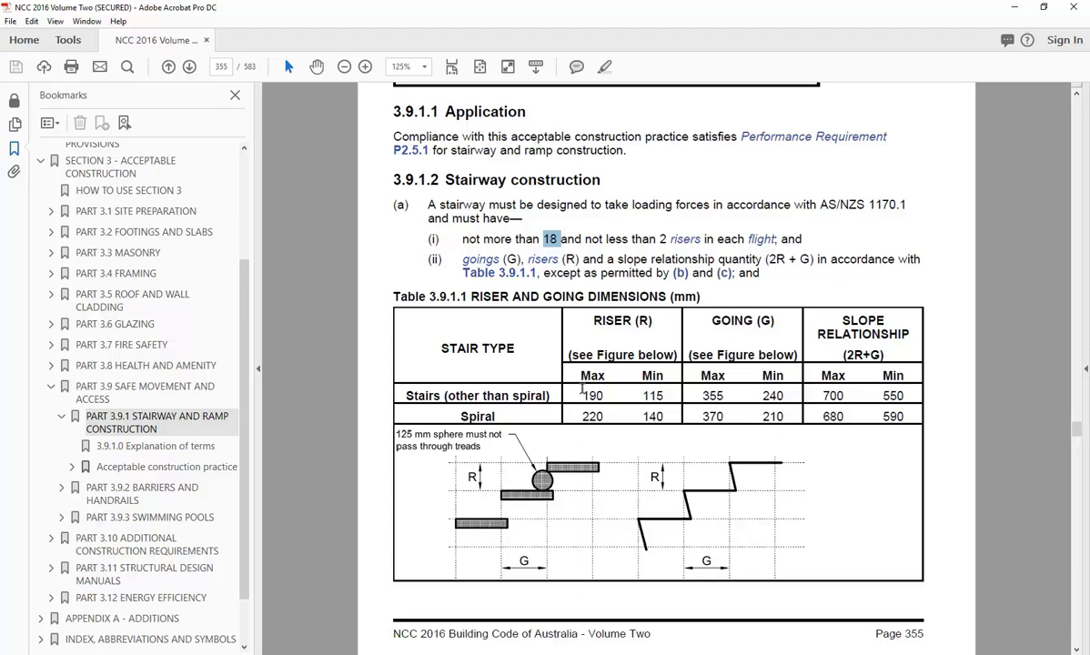
{"action": "left_click_drag", "start_coordinate": [584, 396], "coordinate": [601, 401]}
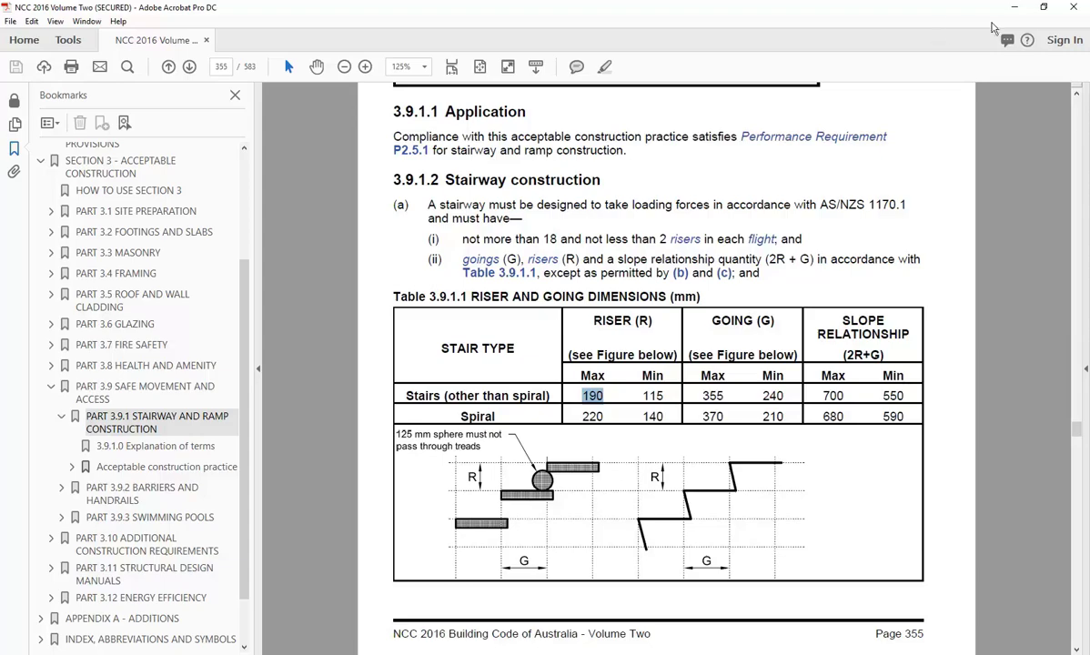
{"action": "key", "text": "alt+Tab"}
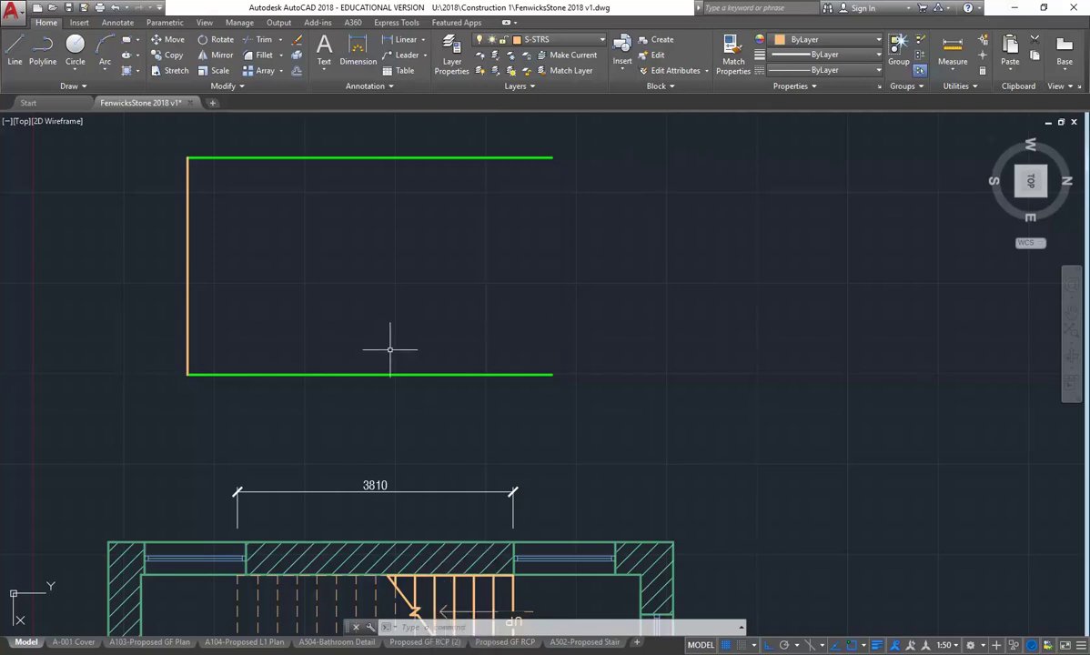
Evaluate 3000/190 with the CAL command to work out the number of risers
{"action": "type", "text": "cal"}
{"action": "key", "text": "Return"}
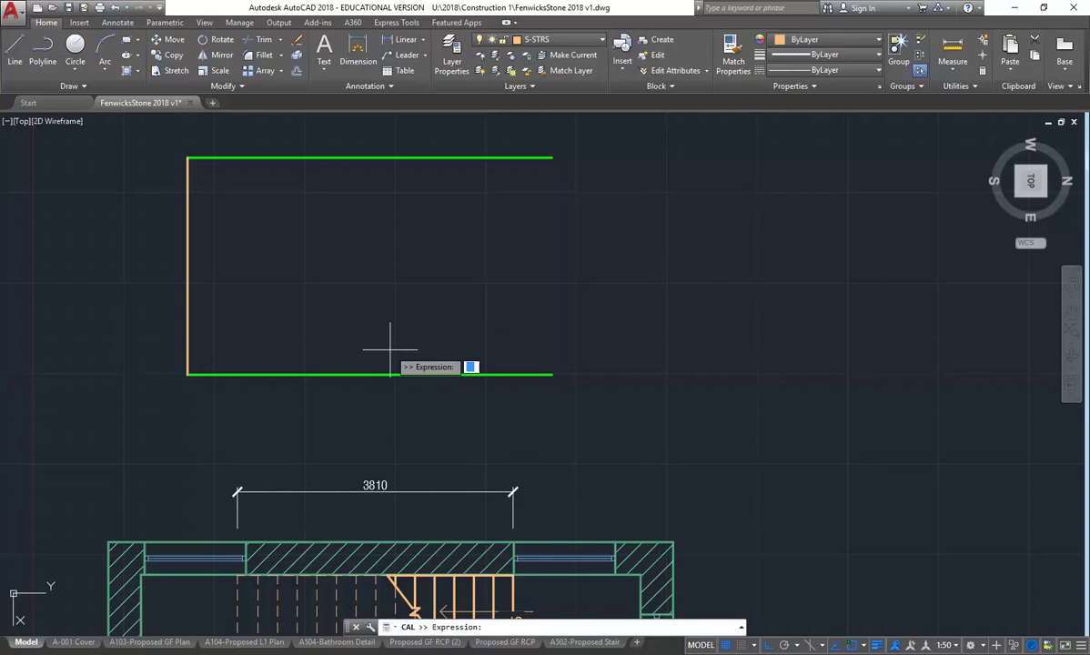
{"action": "type", "text": "3000/190"}
{"action": "key", "text": "Return"}
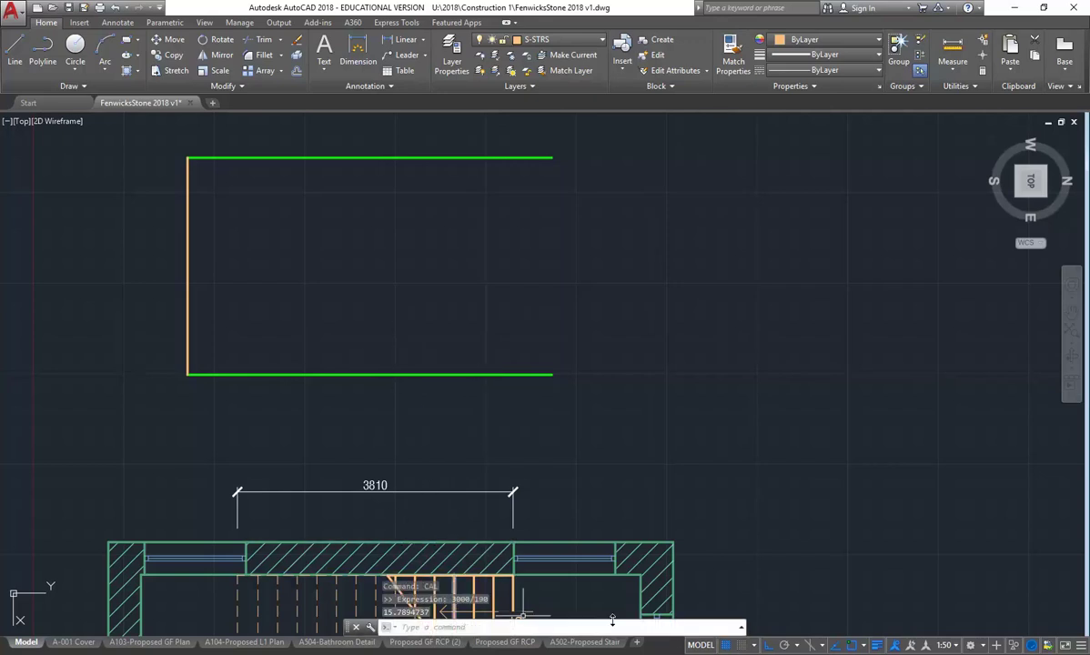
{"action": "left_click", "coordinate": [742, 628]}
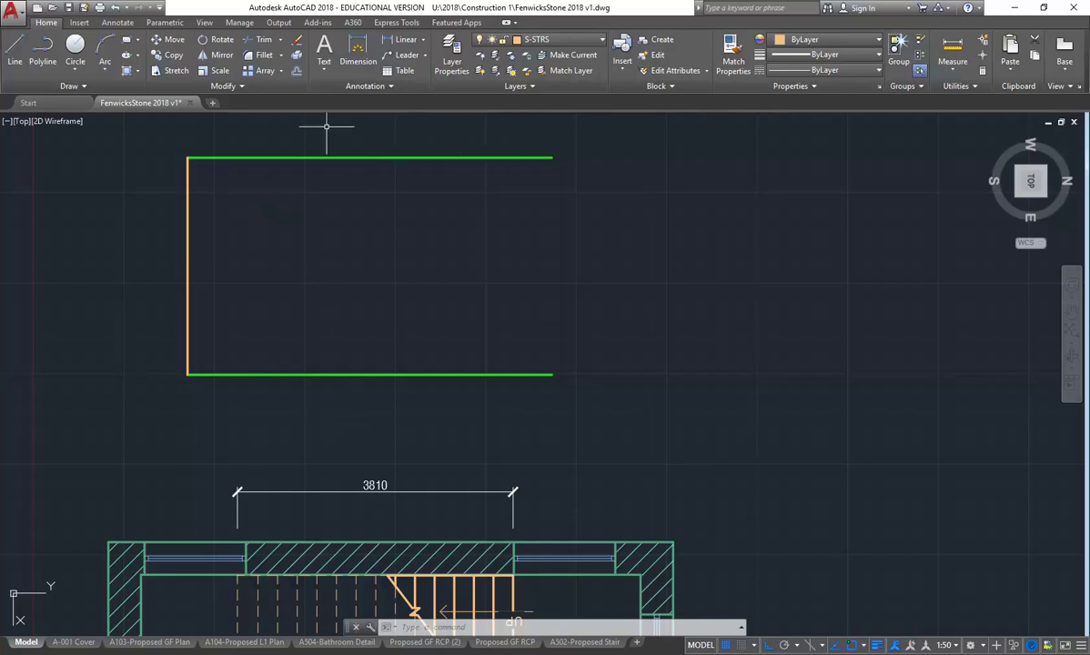
Switch to the Calculator app, divide 3000 by 190 to recheck the riser count, and clear the result
{"action": "key", "text": "alt+Tab"}
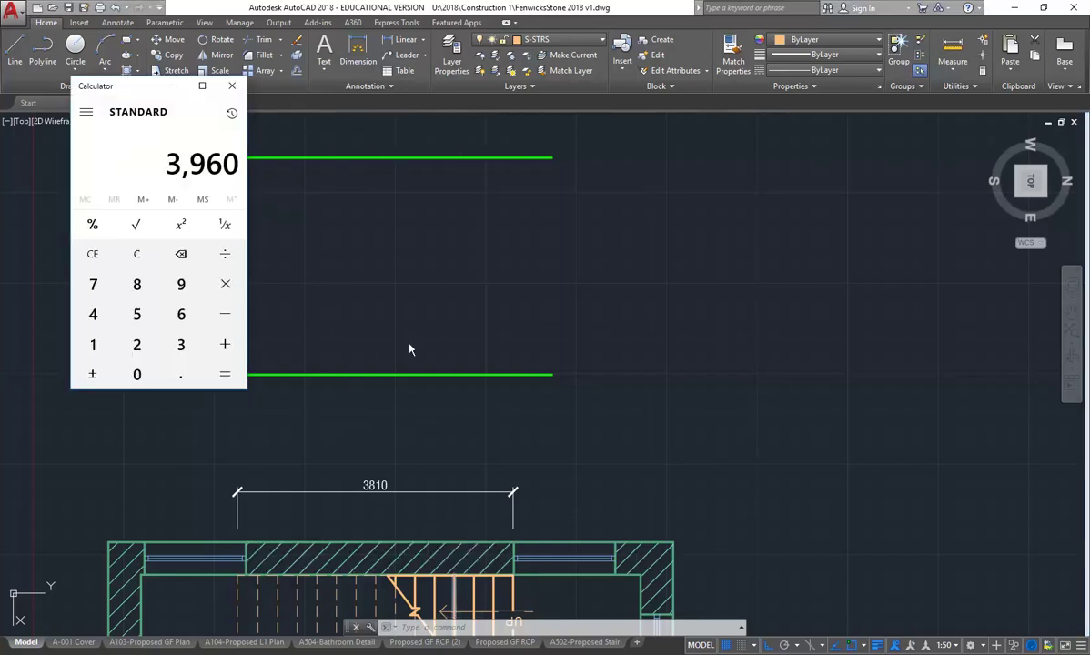
{"action": "left_click_drag", "start_coordinate": [143, 88], "coordinate": [435, 119]}
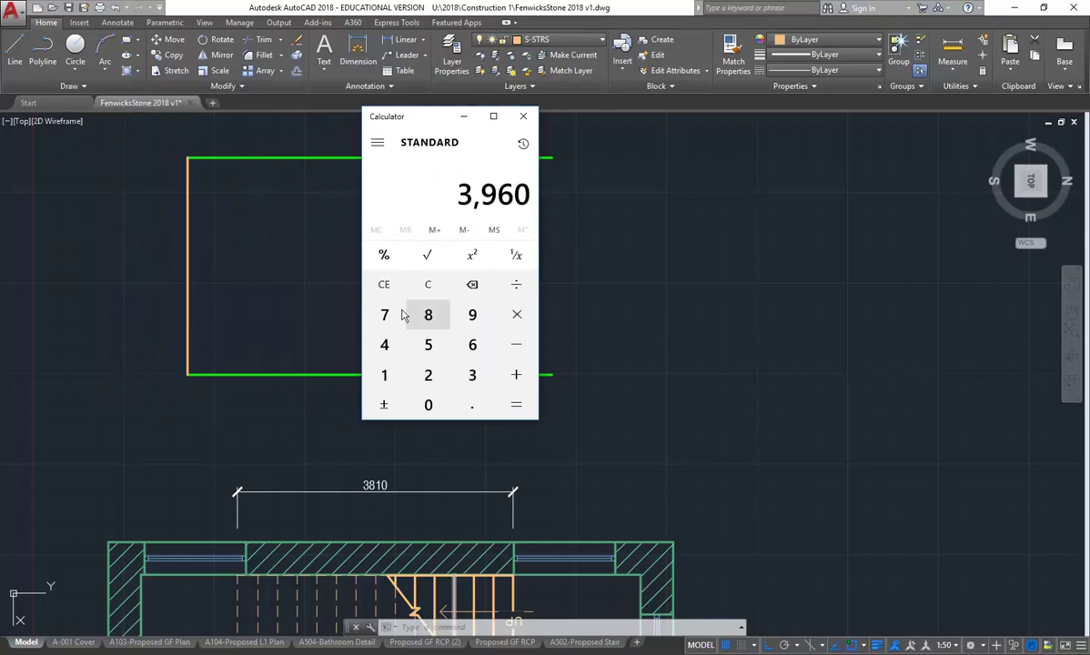
{"action": "left_click", "coordinate": [427, 283]}
{"action": "left_click", "coordinate": [473, 375]}
{"action": "left_click", "coordinate": [428, 405]}
{"action": "left_click", "coordinate": [429, 405]}
{"action": "left_click", "coordinate": [429, 405]}
{"action": "left_click", "coordinate": [516, 283]}
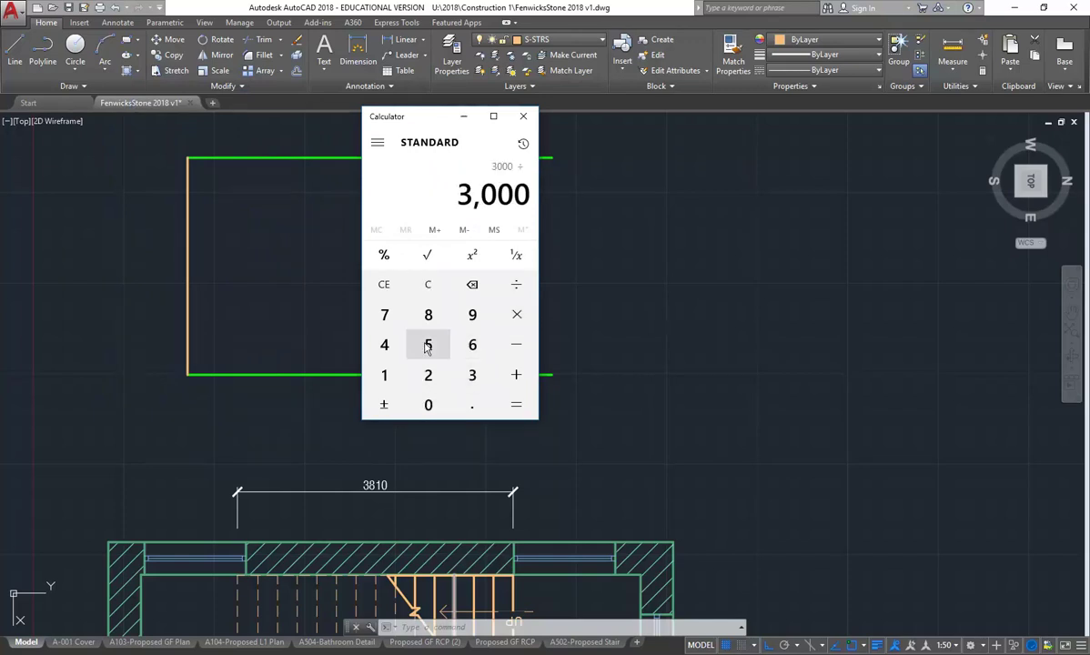
{"action": "left_click", "coordinate": [384, 375]}
{"action": "left_click", "coordinate": [472, 313]}
{"action": "left_click", "coordinate": [429, 405]}
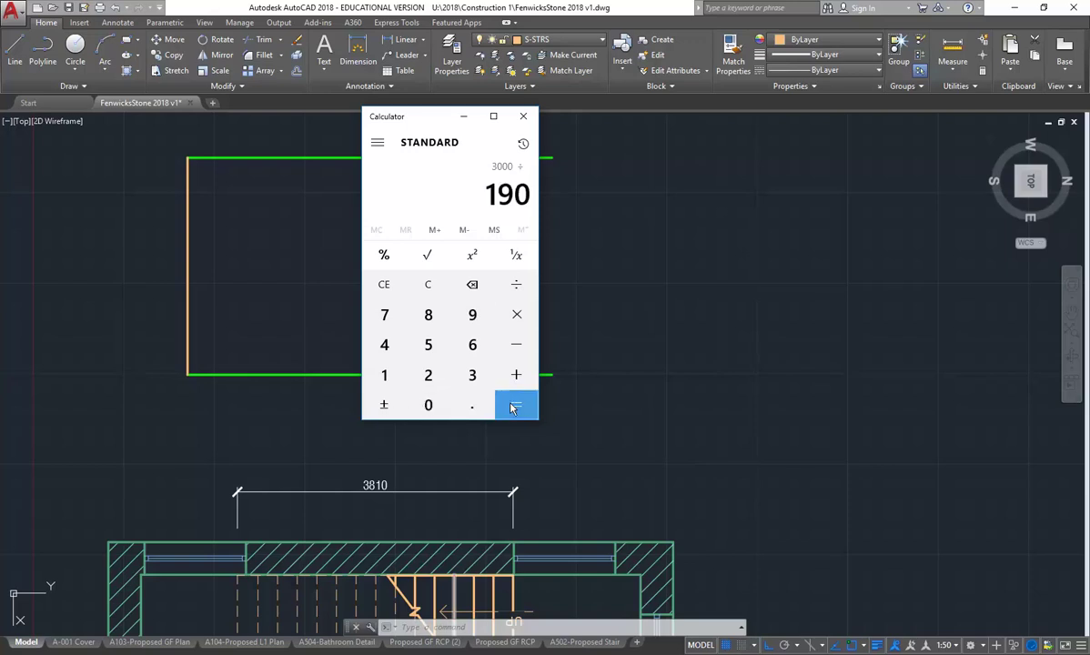
{"action": "left_click", "coordinate": [513, 407]}
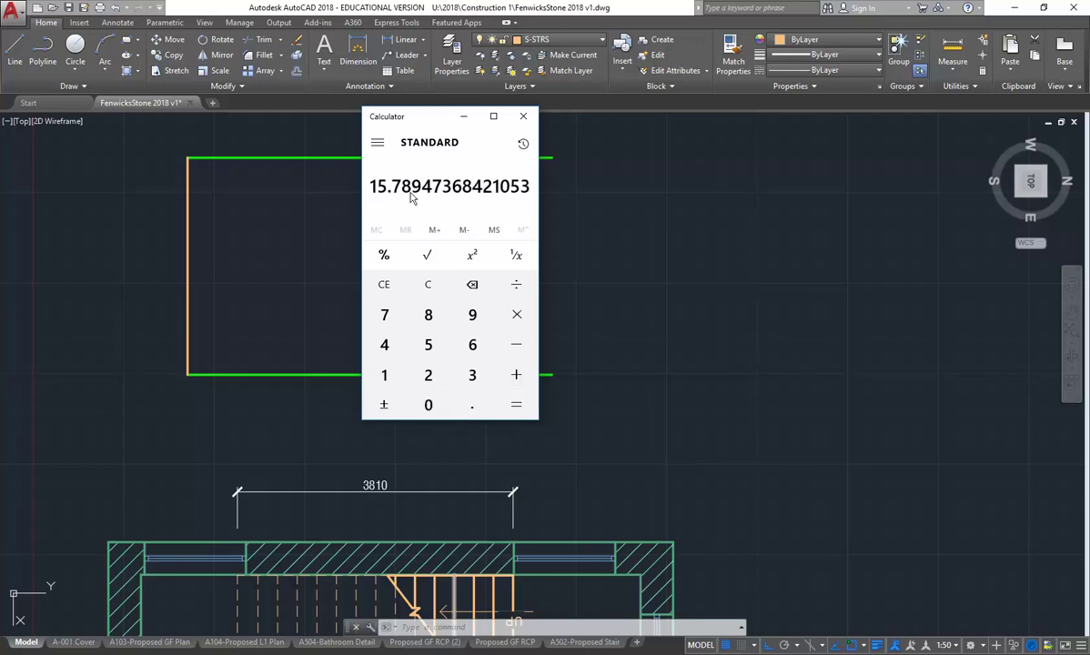
{"action": "left_click", "coordinate": [428, 285]}
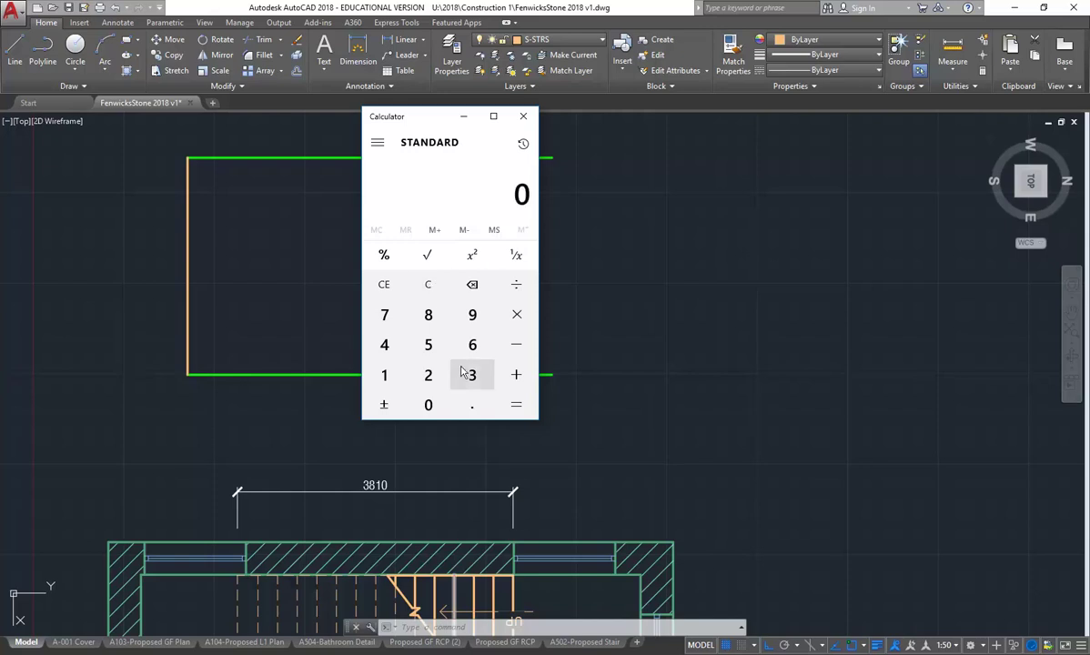
Divide 3000 by 16 in the calculator to get the riser height for 16 risers
{"action": "left_click", "coordinate": [472, 375]}
{"action": "left_click", "coordinate": [429, 406]}
{"action": "left_click", "coordinate": [429, 406]}
{"action": "left_click", "coordinate": [429, 406]}
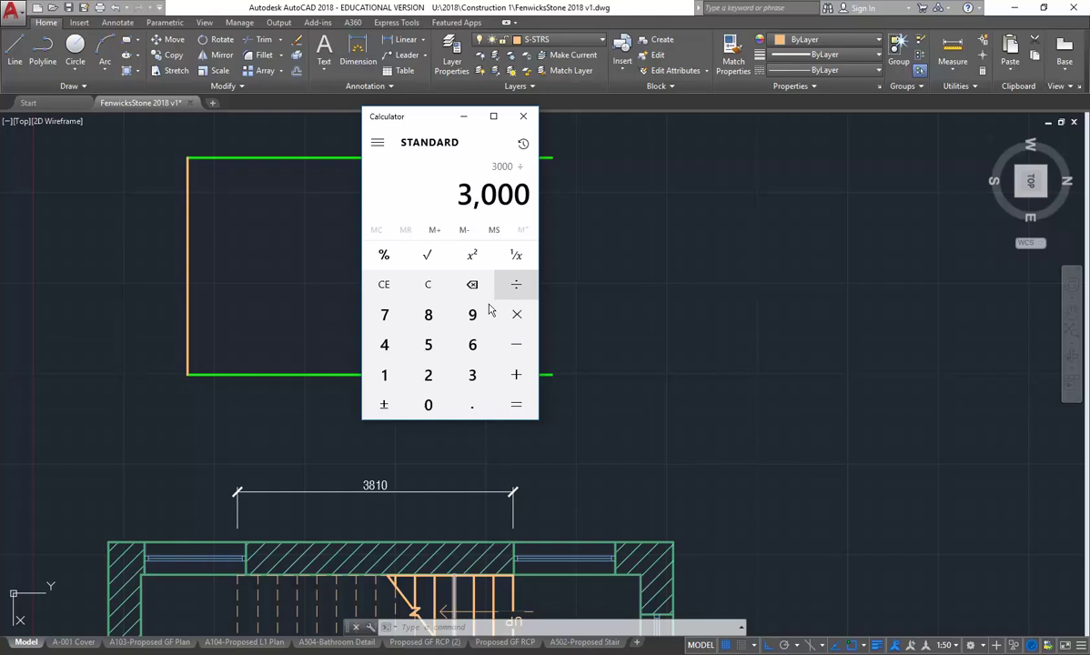
{"action": "left_click", "coordinate": [384, 375]}
{"action": "left_click", "coordinate": [472, 344]}
{"action": "left_click", "coordinate": [517, 406]}
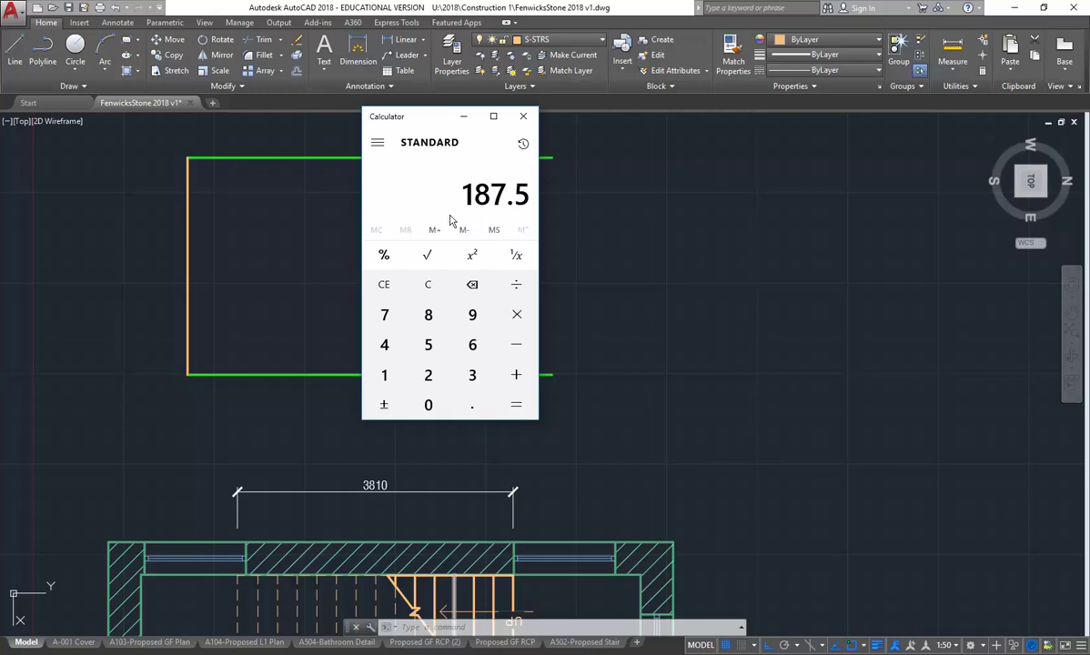
Clear the calculator, divide 3000 by 17 to compare the riser height for 17 risers, and clear the result
{"action": "left_click", "coordinate": [428, 287]}
{"action": "key", "text": "3"}
{"action": "left_click", "coordinate": [428, 404]}
{"action": "left_click", "coordinate": [429, 405]}
{"action": "left_click", "coordinate": [429, 405]}
{"action": "left_click", "coordinate": [516, 283]}
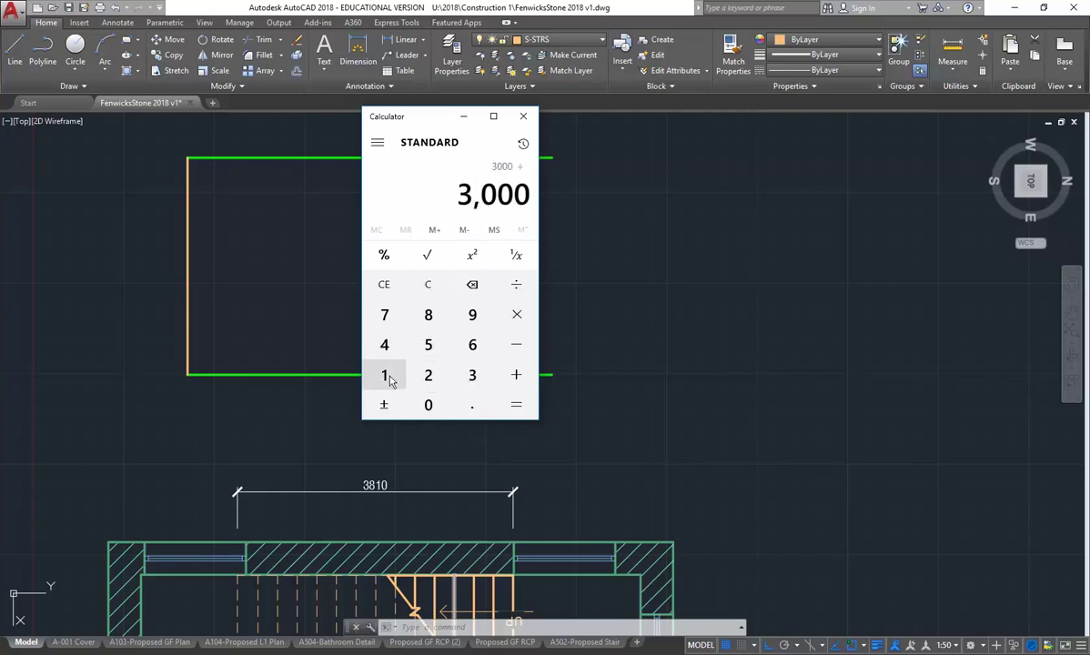
{"action": "left_click", "coordinate": [384, 375]}
{"action": "left_click", "coordinate": [384, 314]}
{"action": "left_click", "coordinate": [500, 401]}
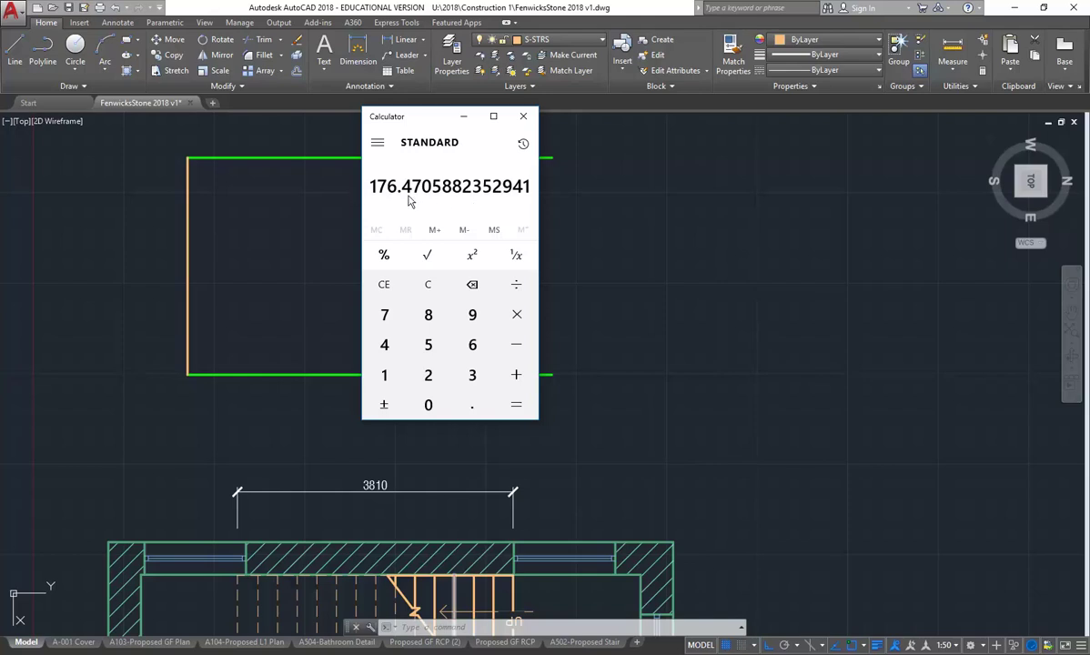
{"action": "left_click", "coordinate": [429, 285]}
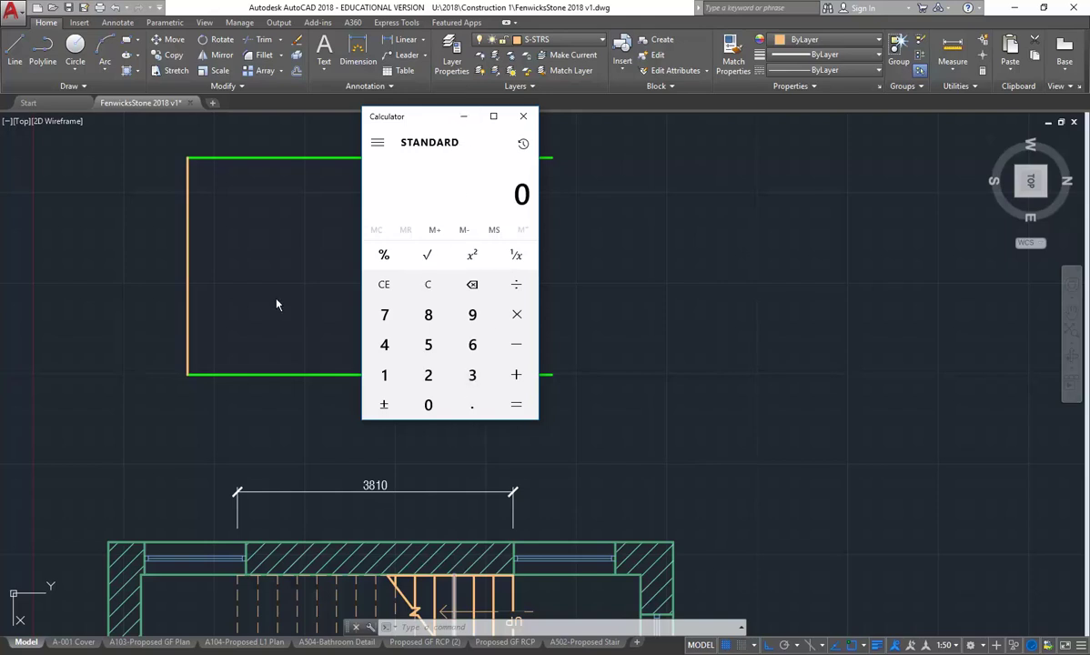
Recheck 3000 divided by 16 in the calculator, and return to the AutoCAD drawing
{"action": "left_click", "coordinate": [472, 375]}
{"action": "left_click", "coordinate": [428, 405]}
{"action": "double_click", "coordinate": [429, 405]}
{"action": "left_click", "coordinate": [516, 284]}
{"action": "left_click", "coordinate": [384, 375]}
{"action": "left_click", "coordinate": [472, 345]}
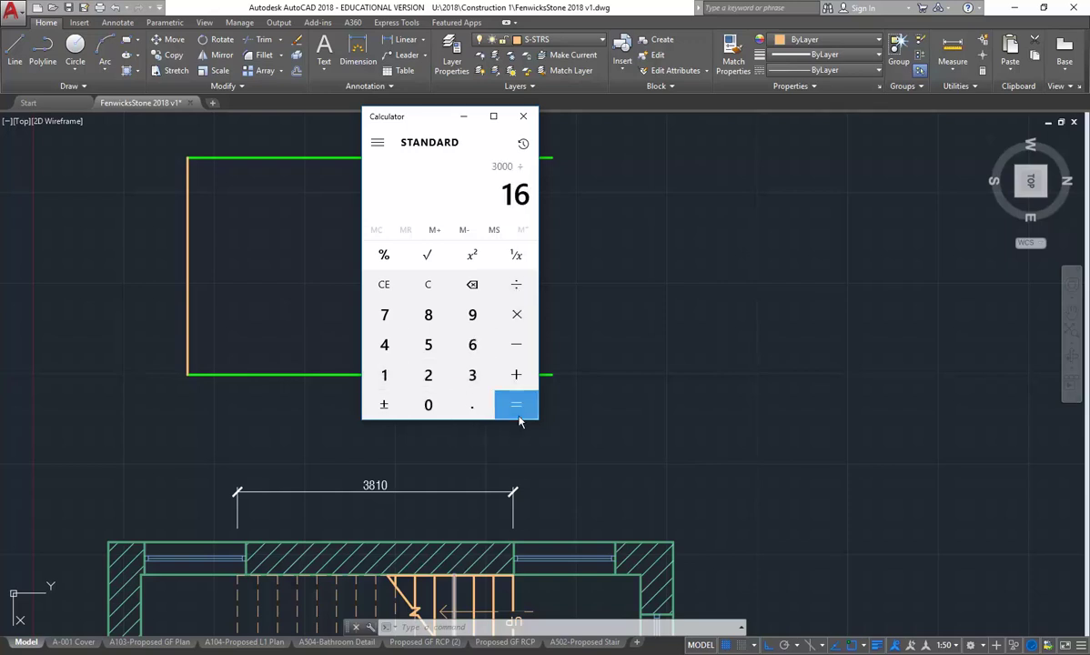
{"action": "left_click", "coordinate": [518, 415]}
{"action": "left_click", "coordinate": [305, 283]}
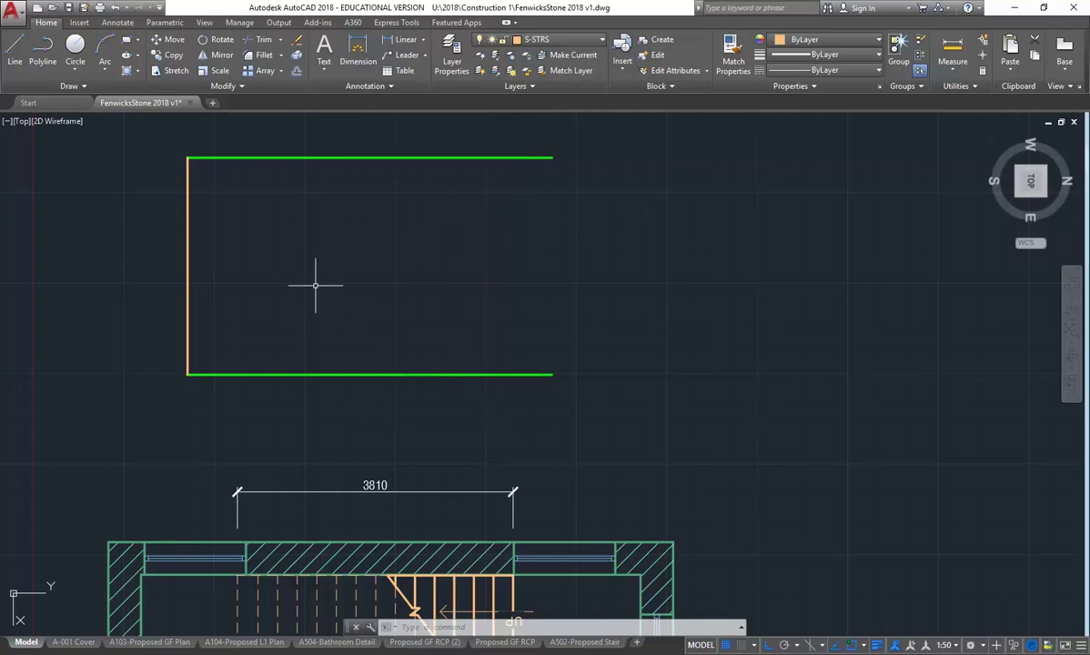
Examine the stair in the ground floor plan, from its first riser line at the UP label to the break line
{"action": "middle_click_drag", "start_coordinate": [304, 274], "coordinate": [362, 260]}
{"action": "scroll", "coordinate": [358, 260], "scroll_direction": "down", "scroll_amount": 2}
{"action": "scroll", "coordinate": [328, 471], "scroll_direction": "up", "scroll_amount": 4}
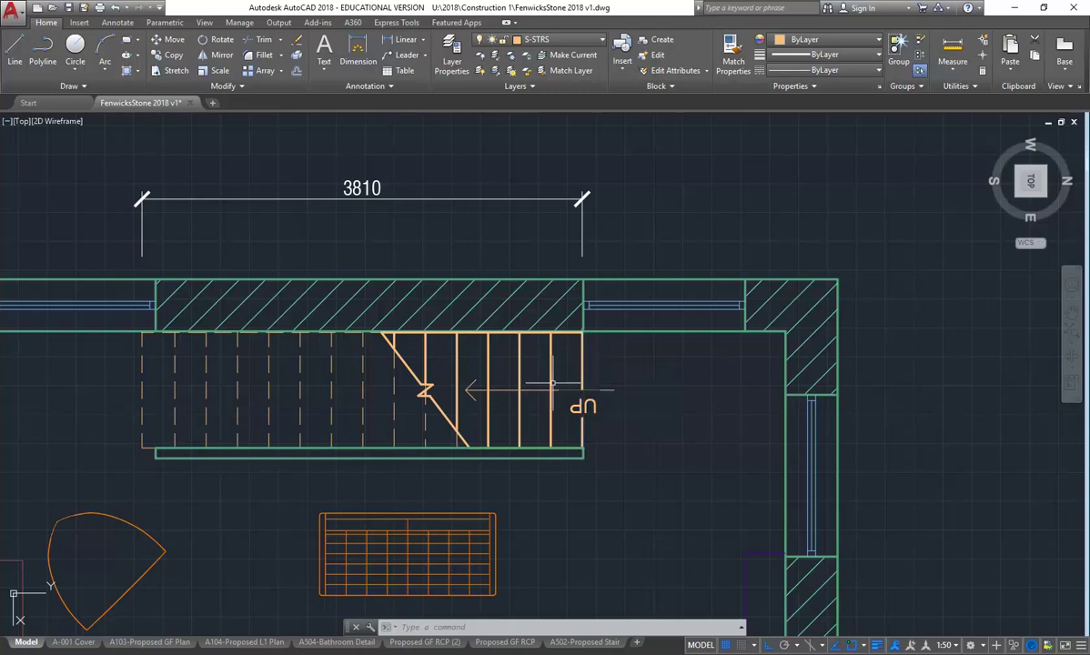
{"action": "scroll", "coordinate": [291, 391], "scroll_direction": "down", "scroll_amount": 6}
{"action": "scroll", "coordinate": [291, 391], "scroll_direction": "up", "scroll_amount": 6}
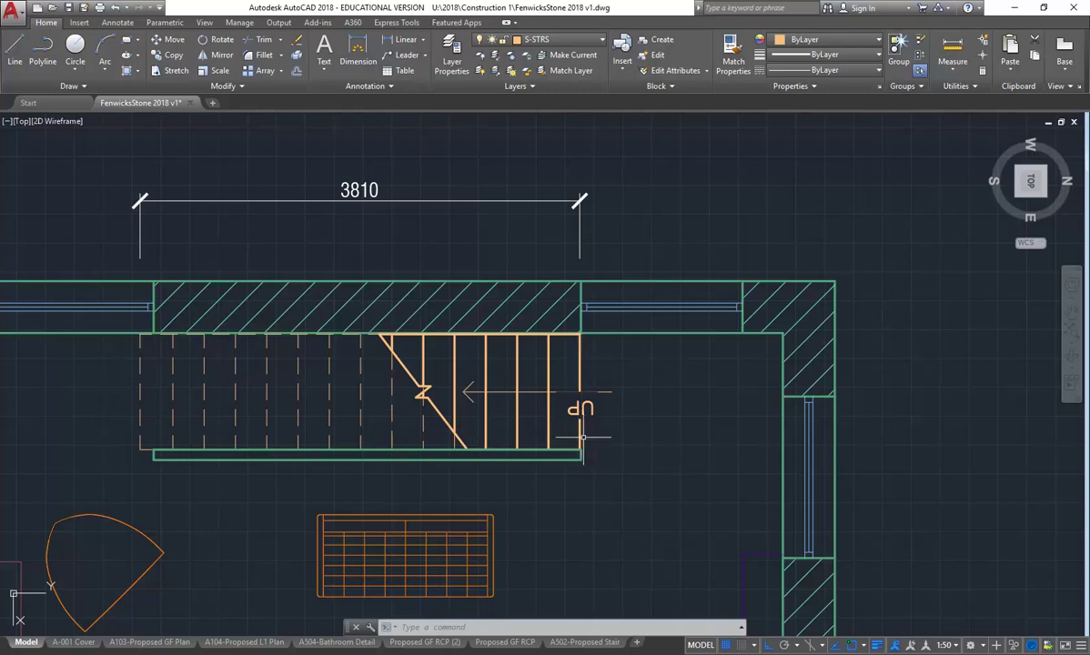
{"action": "scroll", "coordinate": [579, 435], "scroll_direction": "down", "scroll_amount": 3}
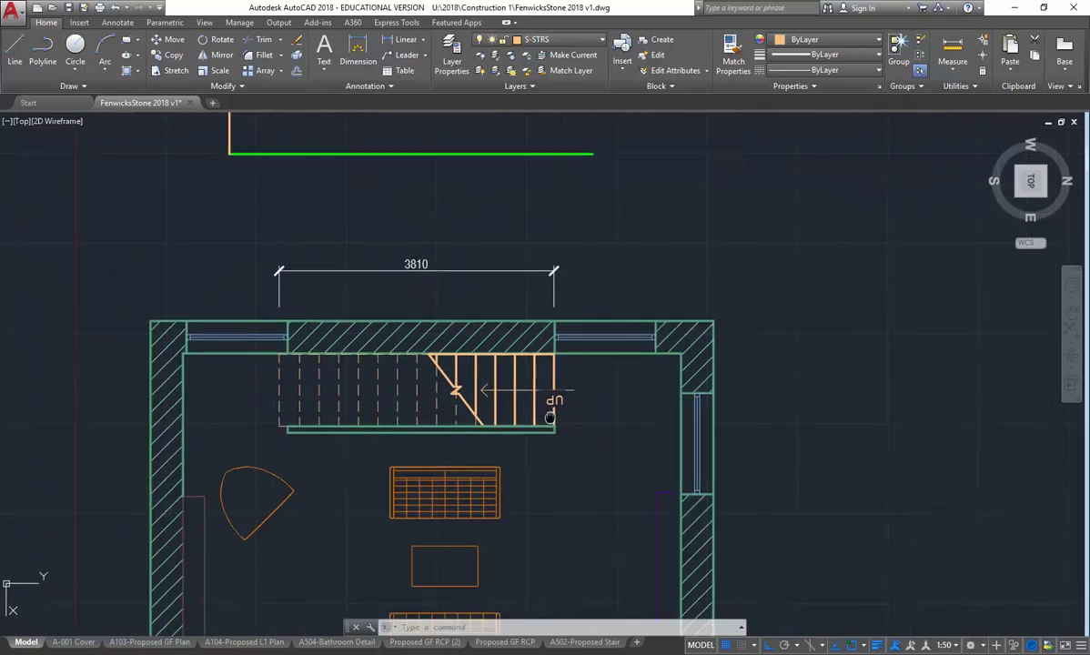
{"action": "scroll", "coordinate": [557, 417], "scroll_direction": "up", "scroll_amount": 3}
{"action": "left_click", "coordinate": [557, 417]}
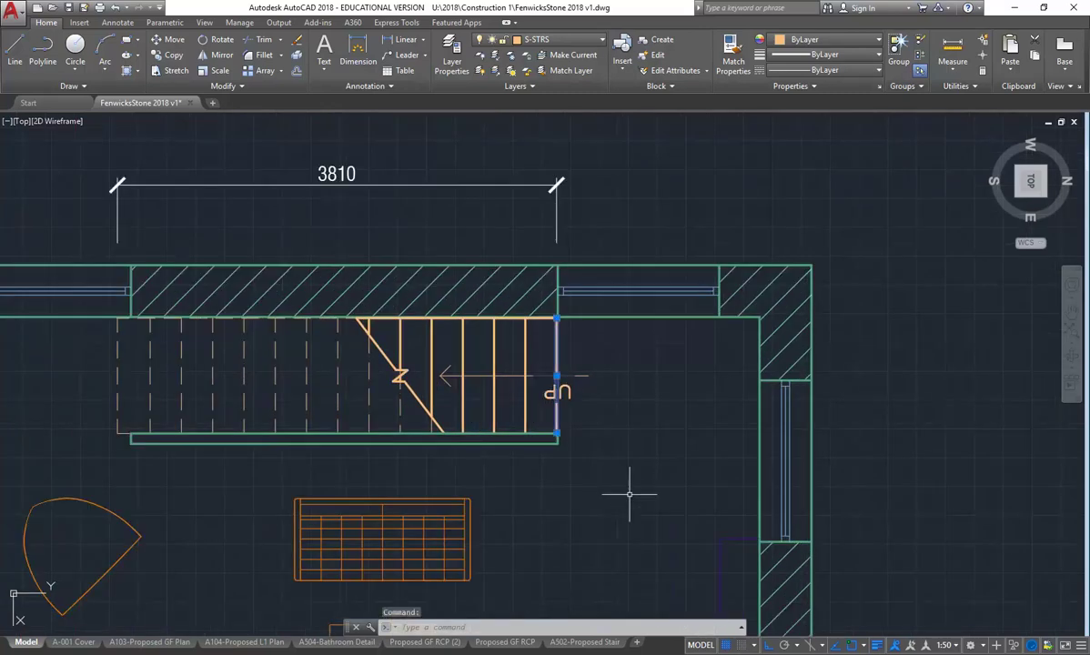
{"action": "key", "text": "Escape"}
{"action": "key", "text": "Escape"}
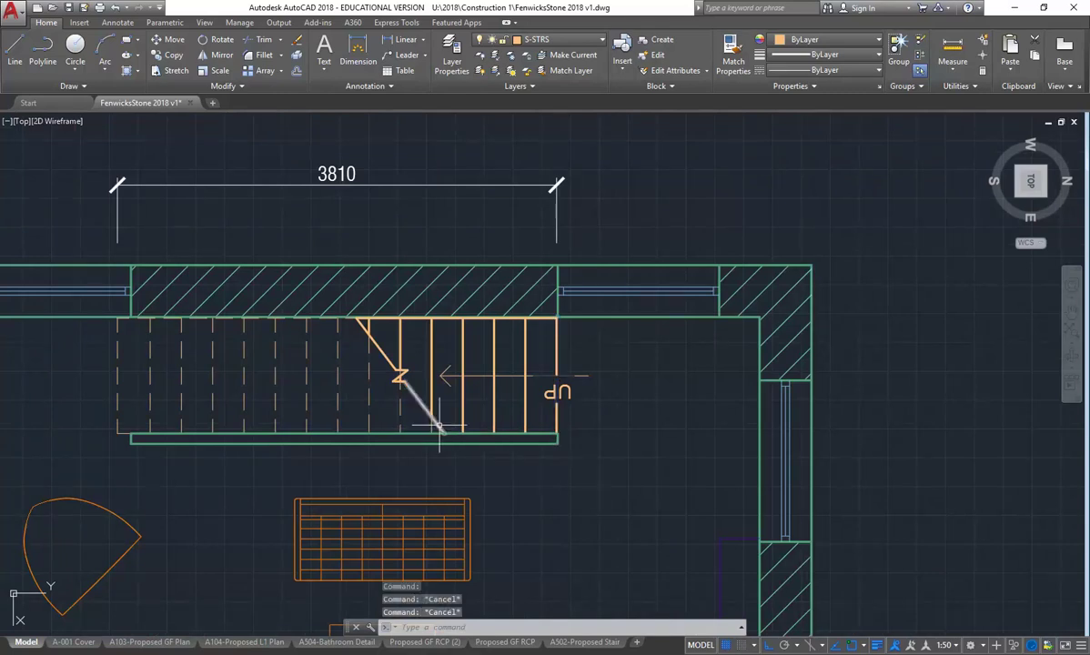
{"action": "scroll", "coordinate": [438, 424], "scroll_direction": "up", "scroll_amount": 2}
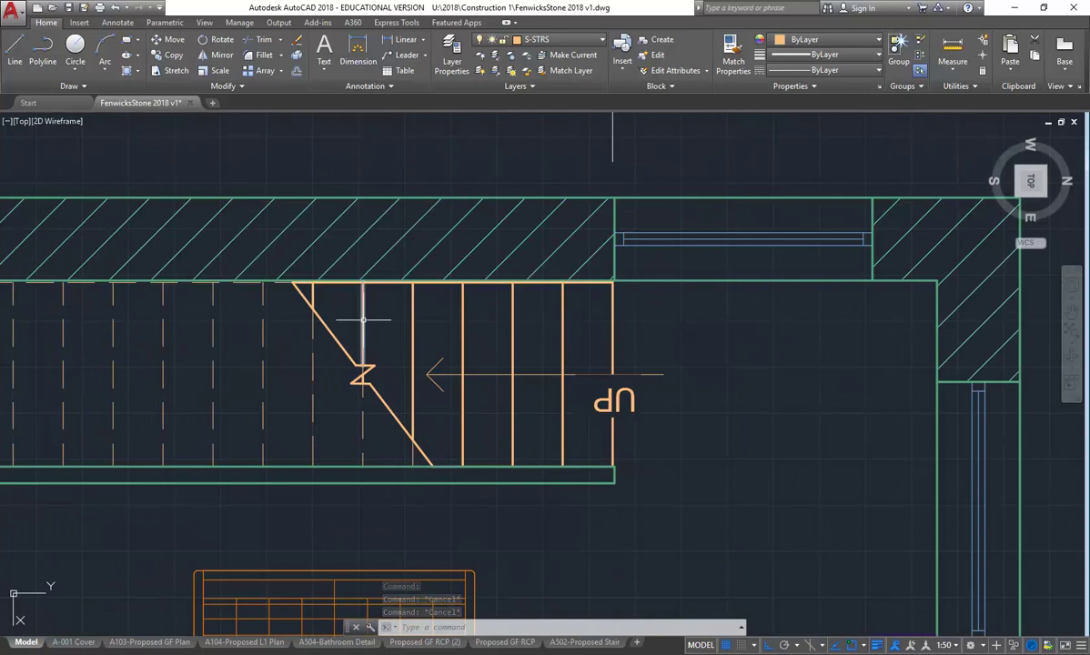
{"action": "scroll", "coordinate": [509, 460], "scroll_direction": "up", "scroll_amount": 4}
{"action": "scroll", "coordinate": [546, 448], "scroll_direction": "down", "scroll_amount": 4}
{"action": "middle_click_drag", "start_coordinate": [549, 448], "coordinate": [590, 466]}
{"action": "middle_click_drag", "start_coordinate": [560, 428], "coordinate": [601, 446]}
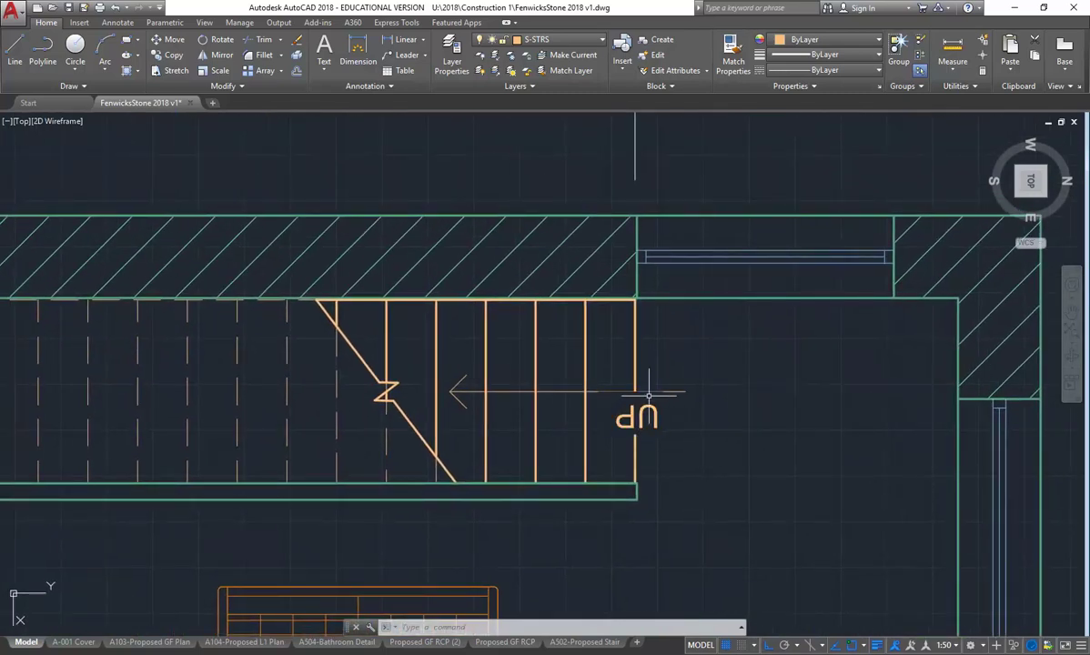
{"action": "scroll", "coordinate": [583, 337], "scroll_direction": "down", "scroll_amount": 3}
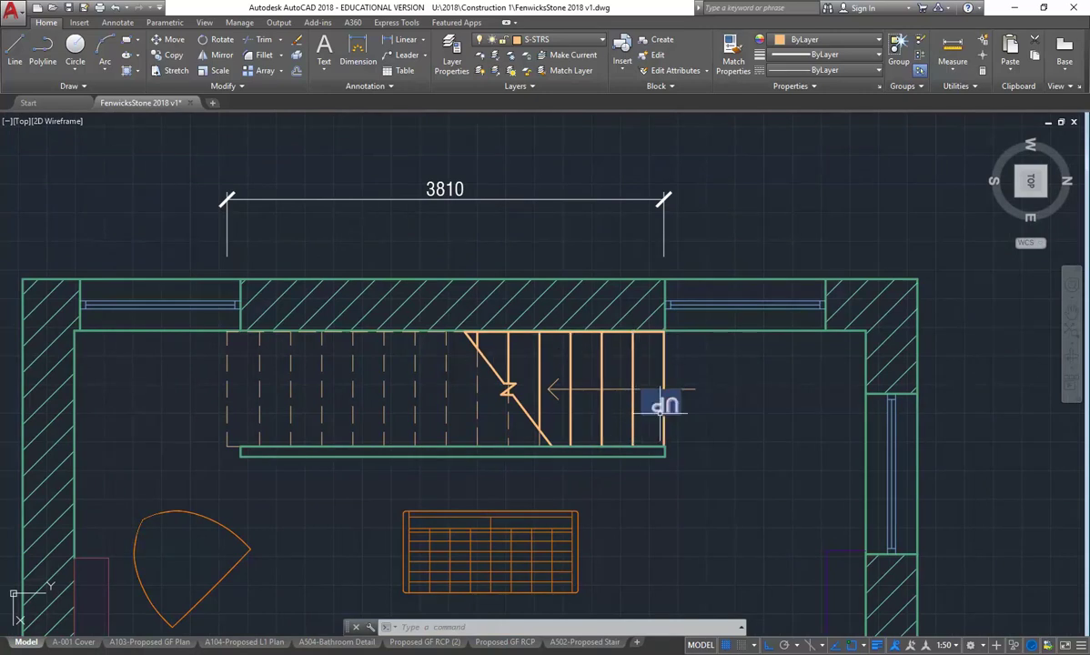
{"action": "scroll", "coordinate": [483, 361], "scroll_direction": "up", "scroll_amount": 2}
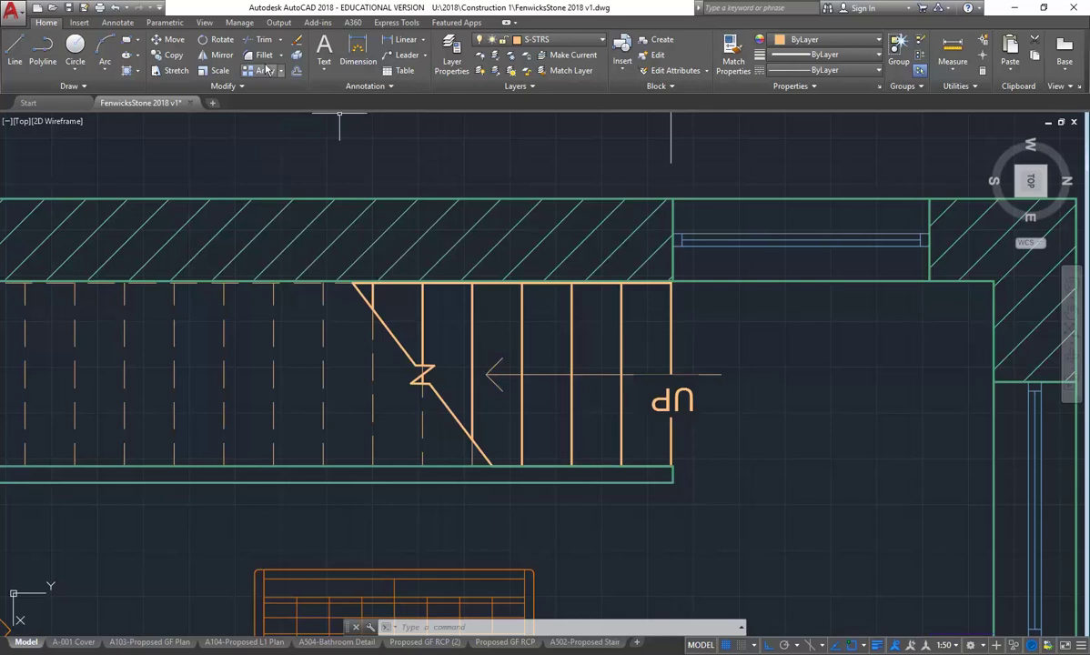
Offset the stair's first riser line in the plan 250 mm to the south
{"action": "left_click", "coordinate": [296, 70]}
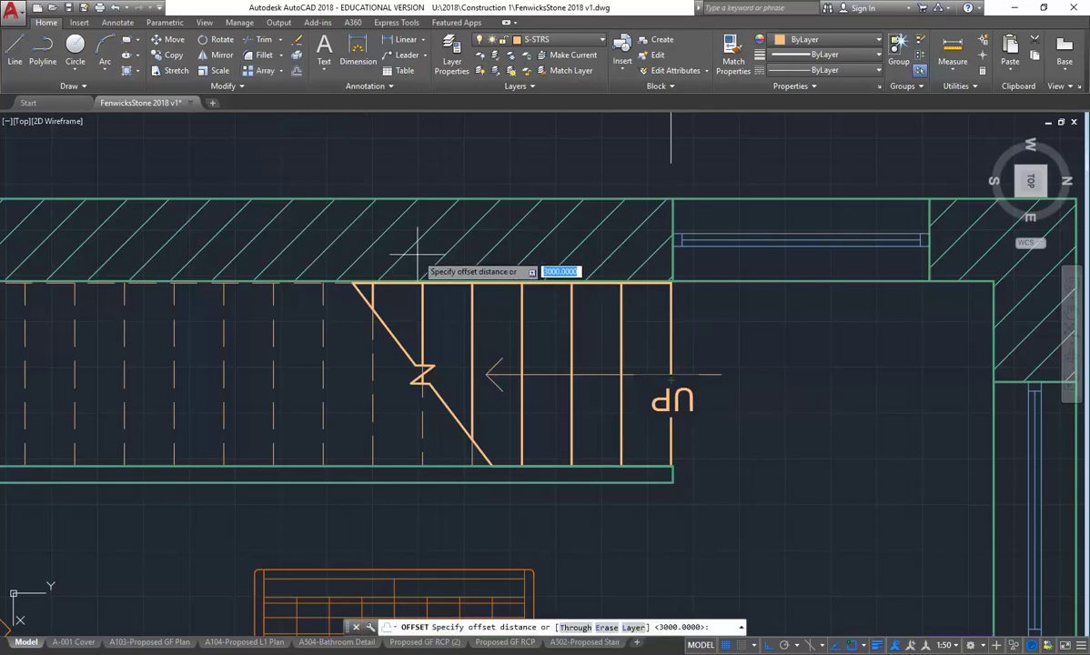
{"action": "type", "text": "250"}
{"action": "key", "text": "Return"}
{"action": "left_click", "coordinate": [670, 324]}
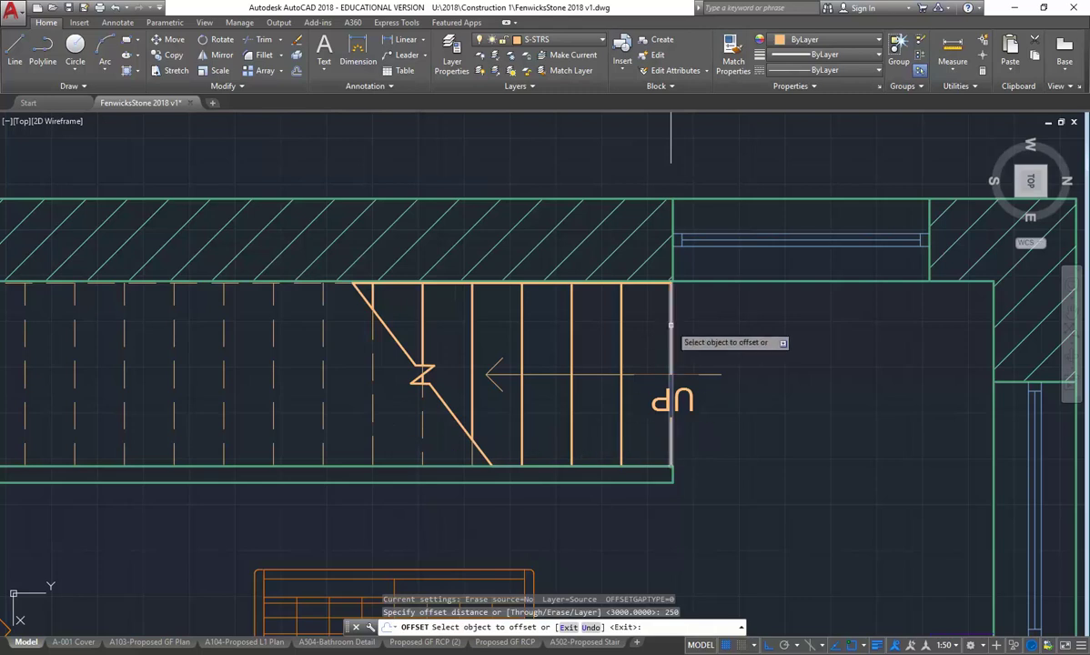
{"action": "left_click", "coordinate": [634, 325]}
{"action": "key", "text": "Return"}
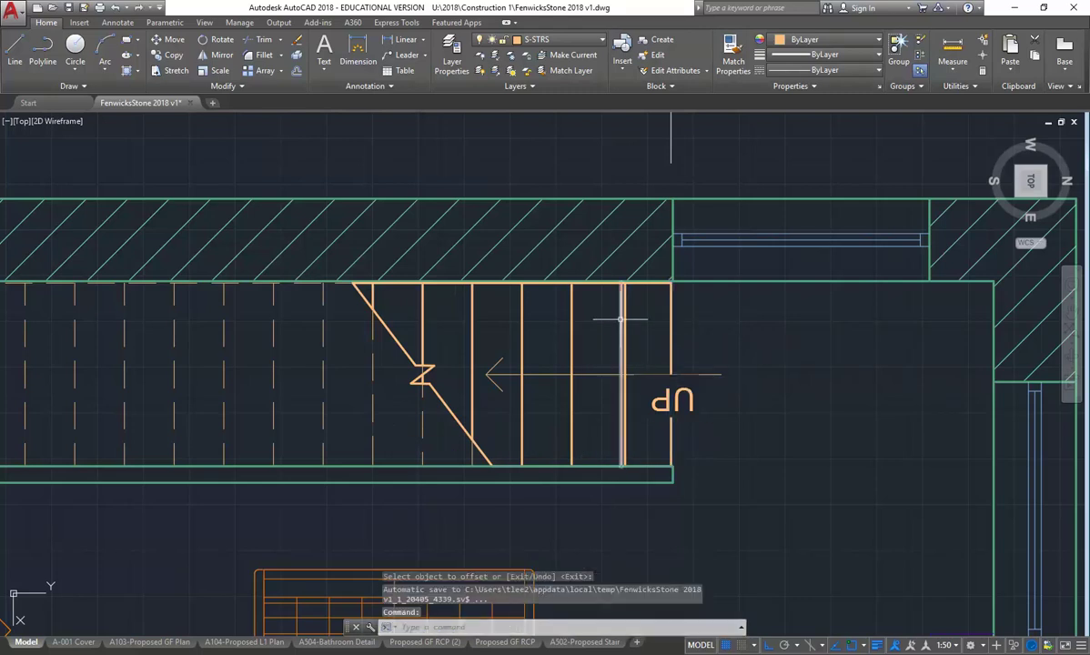
Delete the five old solid riser lines between the newly offset riser and the upper diagonal of the break line
{"action": "left_click", "coordinate": [621, 313]}
{"action": "key", "text": "Delete"}
{"action": "left_click", "coordinate": [576, 311]}
{"action": "left_click", "coordinate": [501, 332]}
{"action": "key", "text": "Delete"}
{"action": "left_click", "coordinate": [494, 314]}
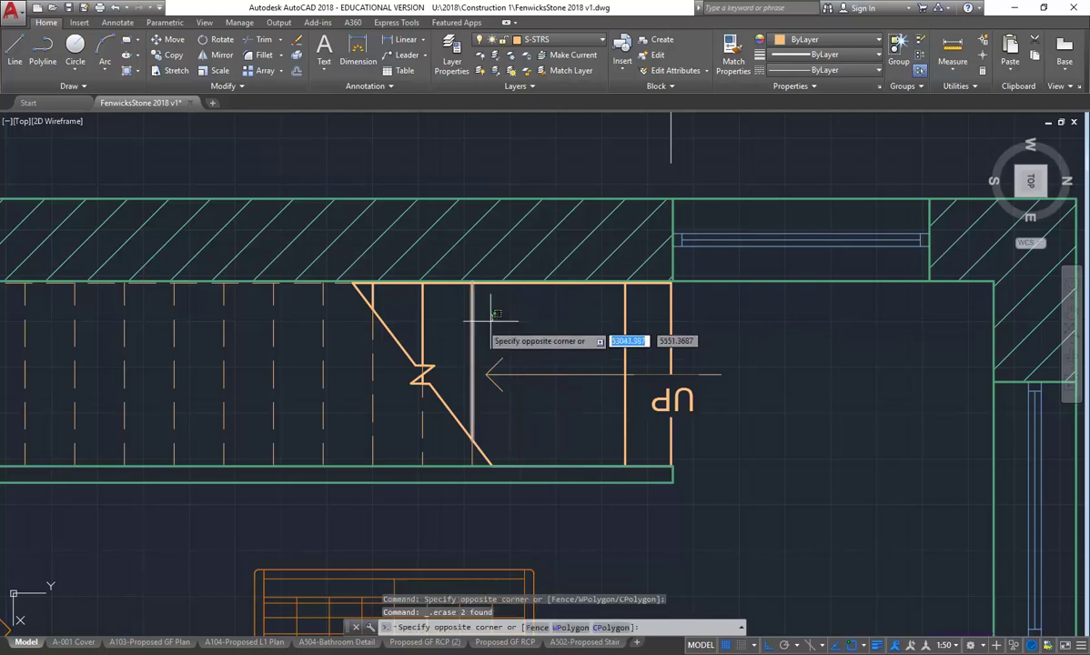
{"action": "left_click", "coordinate": [464, 325]}
{"action": "left_click", "coordinate": [451, 315]}
{"action": "left_click", "coordinate": [415, 319]}
{"action": "key", "text": "Delete"}
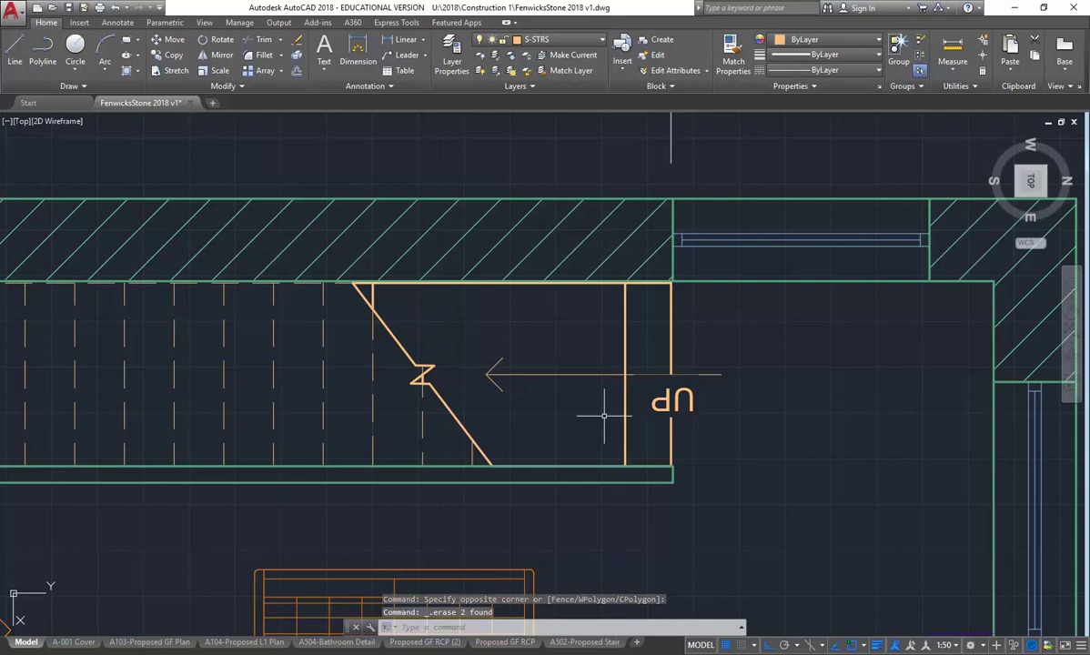
Offset the second riser line 250 mm to the south three times in succession, each time from the newest line
{"action": "type", "text": "o"}
{"action": "key", "text": "Return"}
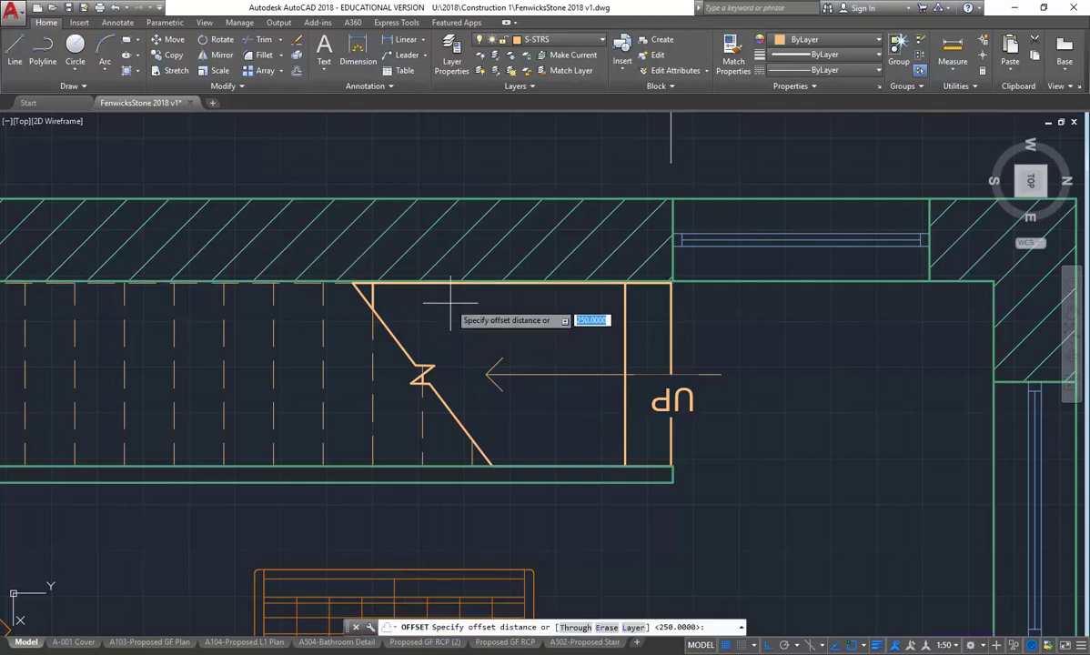
{"action": "key", "text": "Return"}
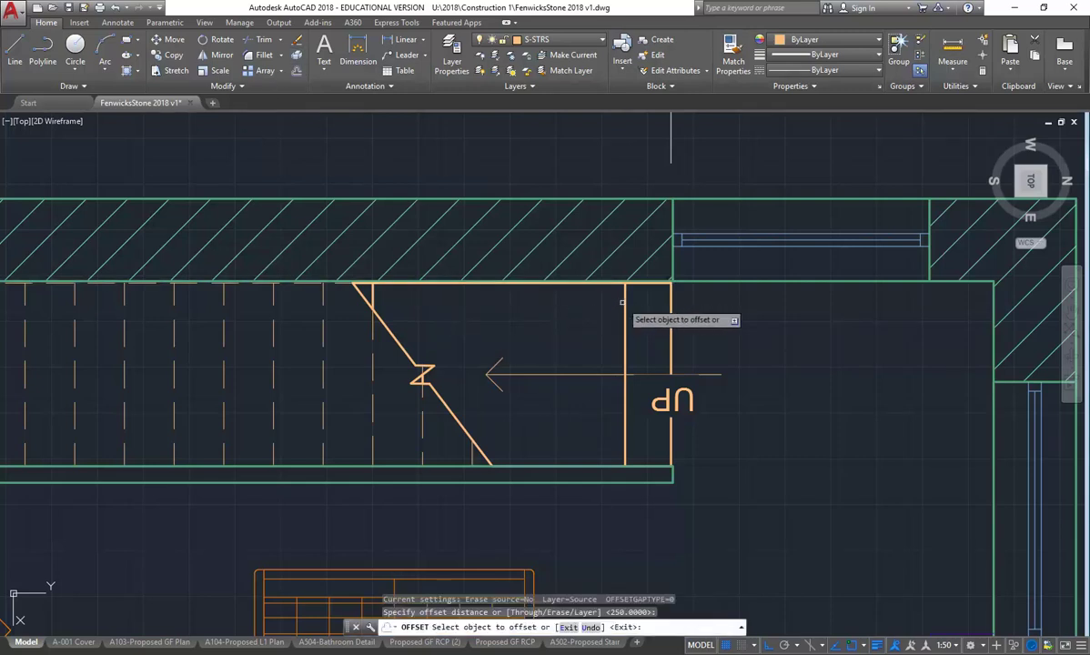
{"action": "left_click", "coordinate": [624, 308]}
{"action": "left_click", "coordinate": [601, 314]}
{"action": "left_click", "coordinate": [579, 313]}
{"action": "left_click", "coordinate": [519, 311]}
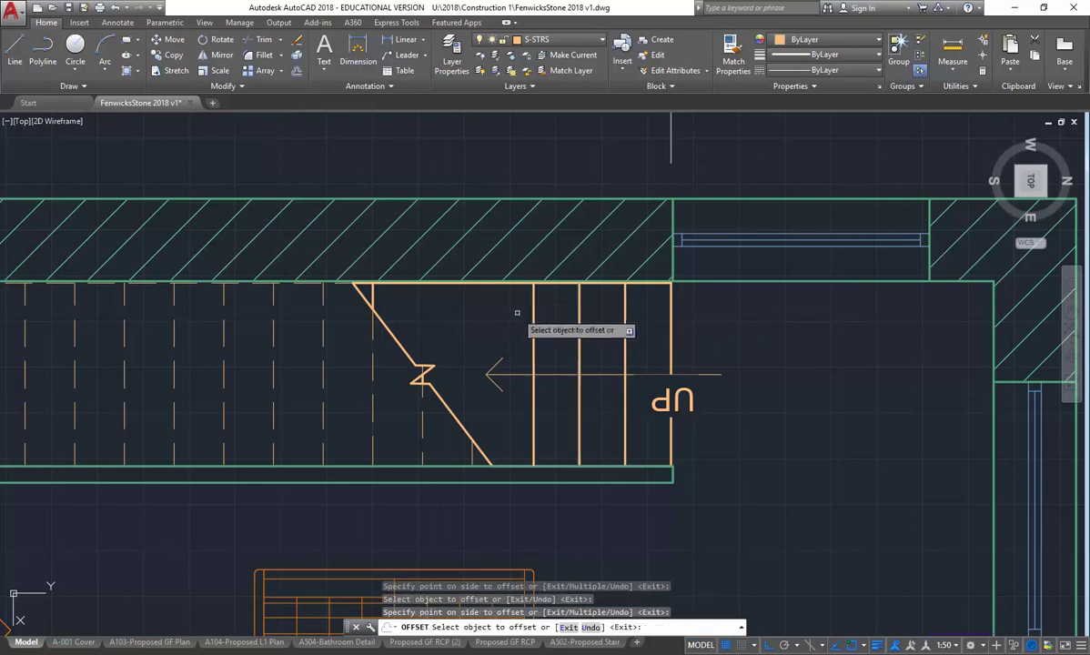
{"action": "left_click", "coordinate": [535, 317]}
{"action": "left_click", "coordinate": [448, 357]}
{"action": "key", "text": "Return"}
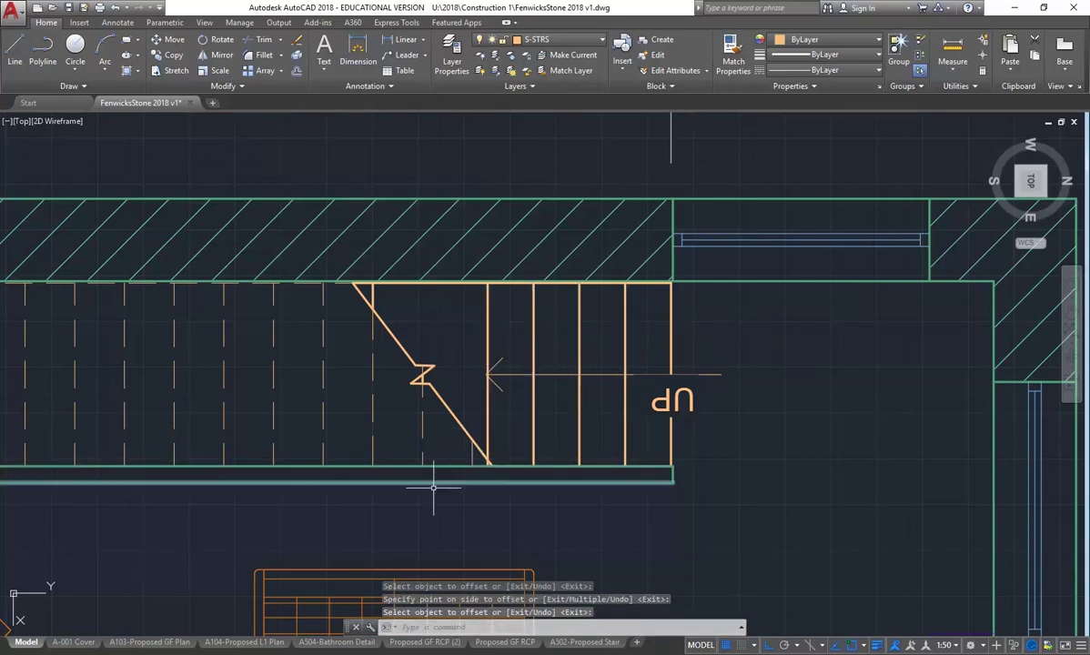
Delete the short leftover piece of an old riser line beside the lower end of the break line
{"action": "key", "text": "Return"}
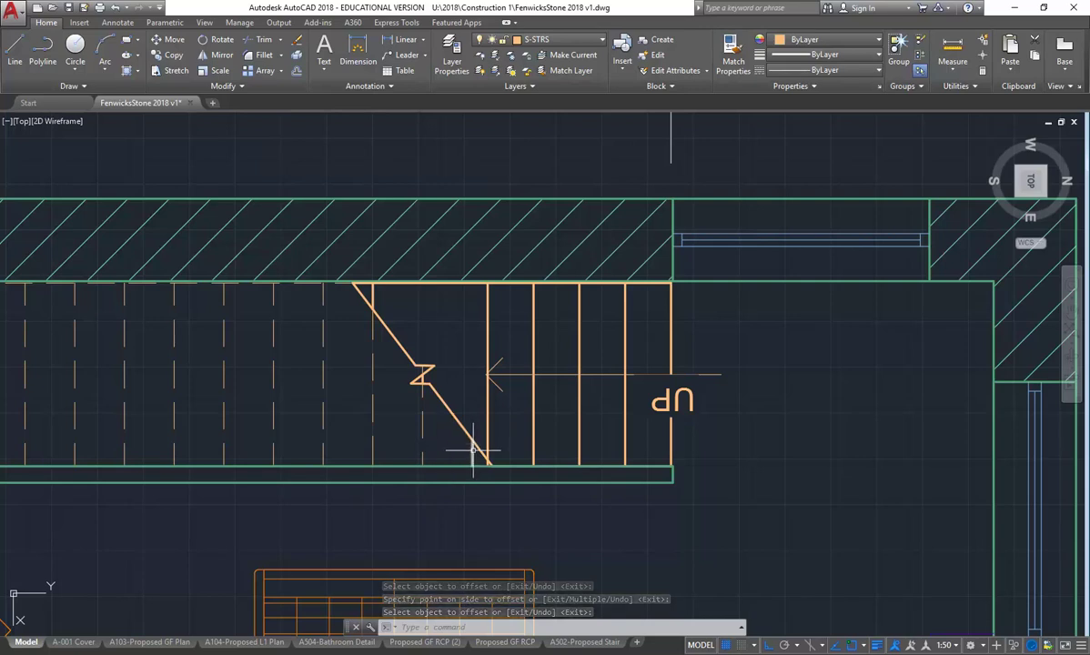
{"action": "left_click", "coordinate": [472, 452]}
{"action": "key", "text": "Delete"}
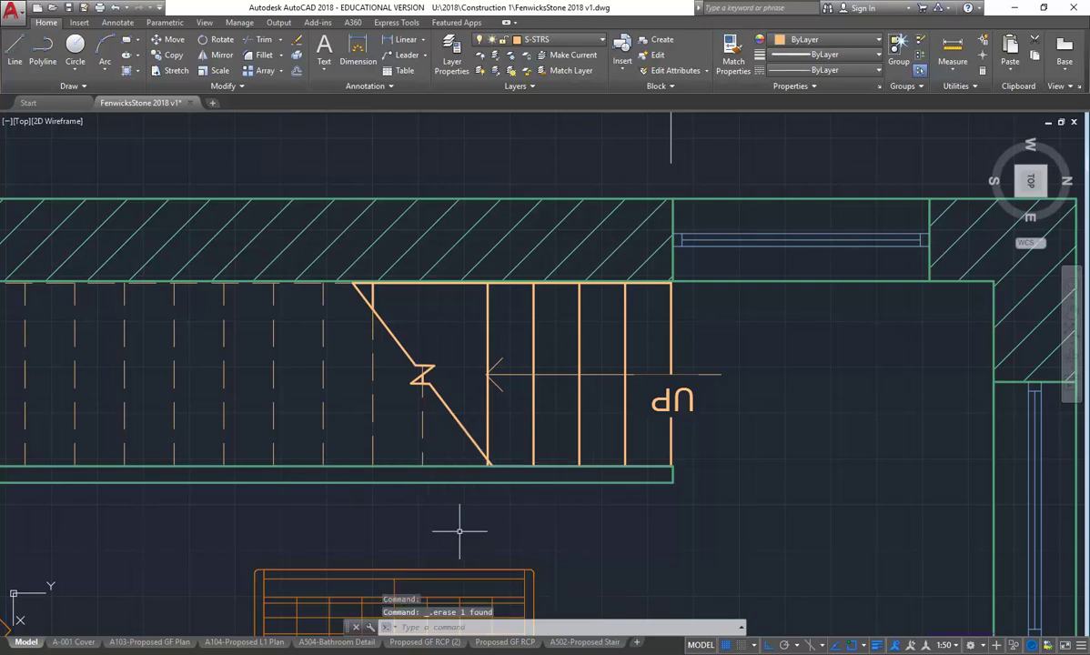
Try deleting the old dashed riser line below the break symbol, and undo the last operation
{"action": "left_click", "coordinate": [423, 396]}
{"action": "scroll", "coordinate": [424, 379], "scroll_direction": "up", "scroll_amount": 5}
{"action": "key", "text": "Delete"}
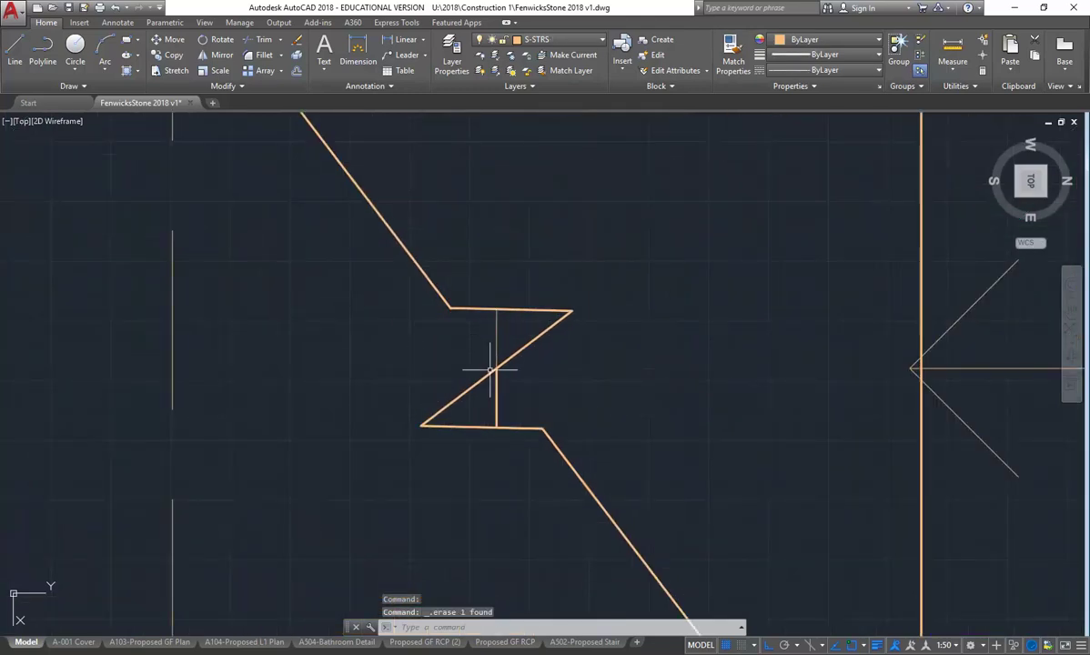
{"action": "left_click", "coordinate": [116, 7]}
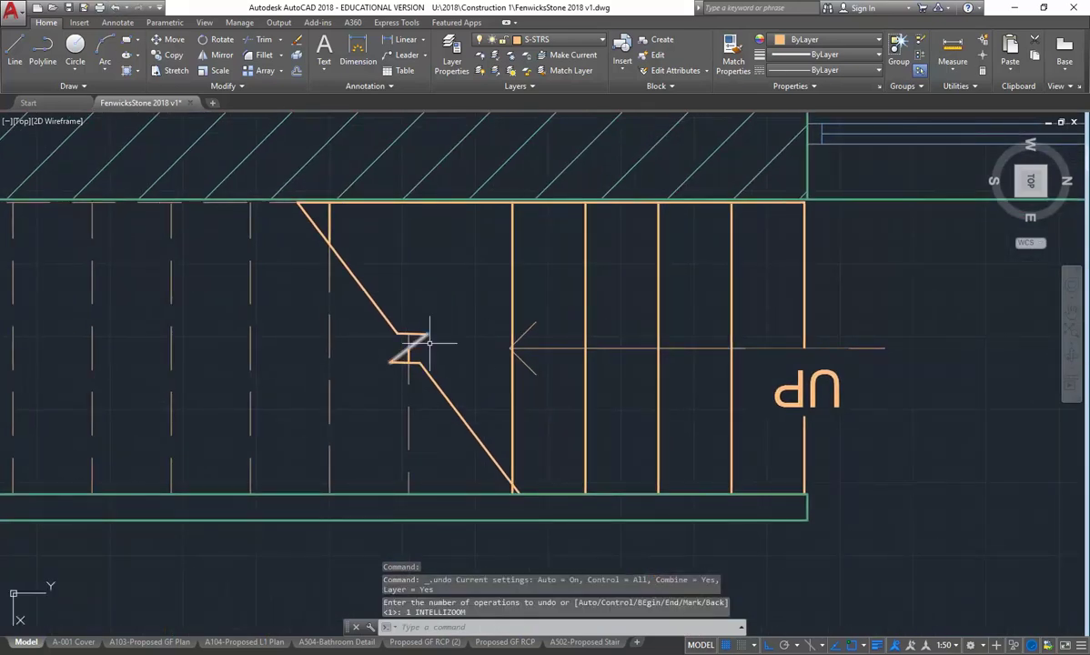
Offset the southernmost new riser line 250 mm further south, across the break line's lower diagonal
{"action": "middle_click_drag", "start_coordinate": [394, 388], "coordinate": [357, 406]}
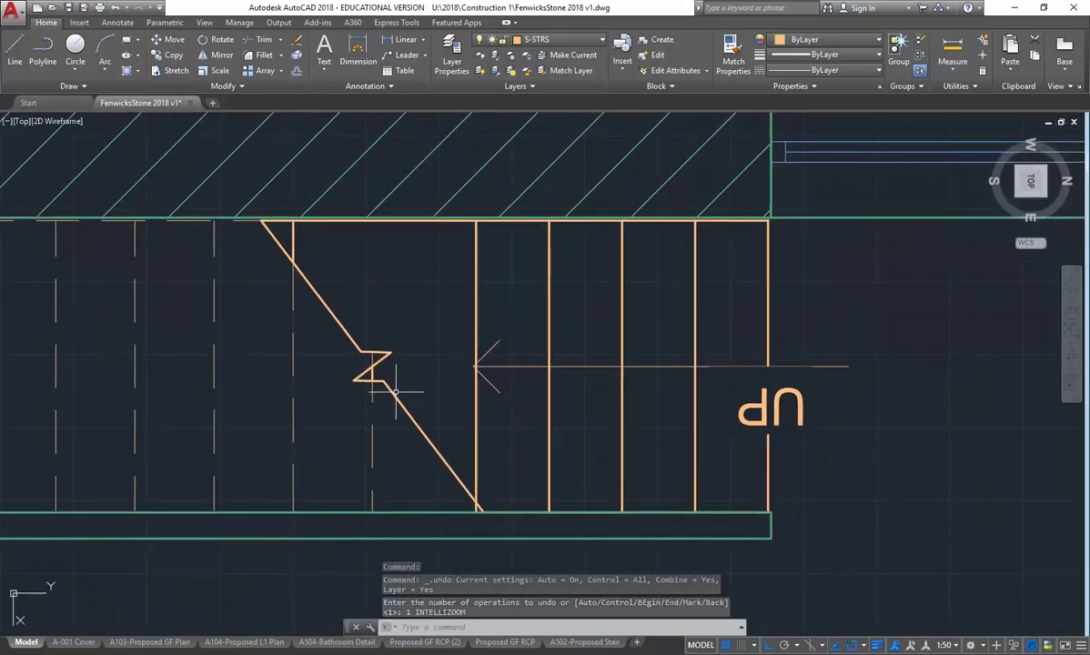
{"action": "left_click", "coordinate": [296, 70]}
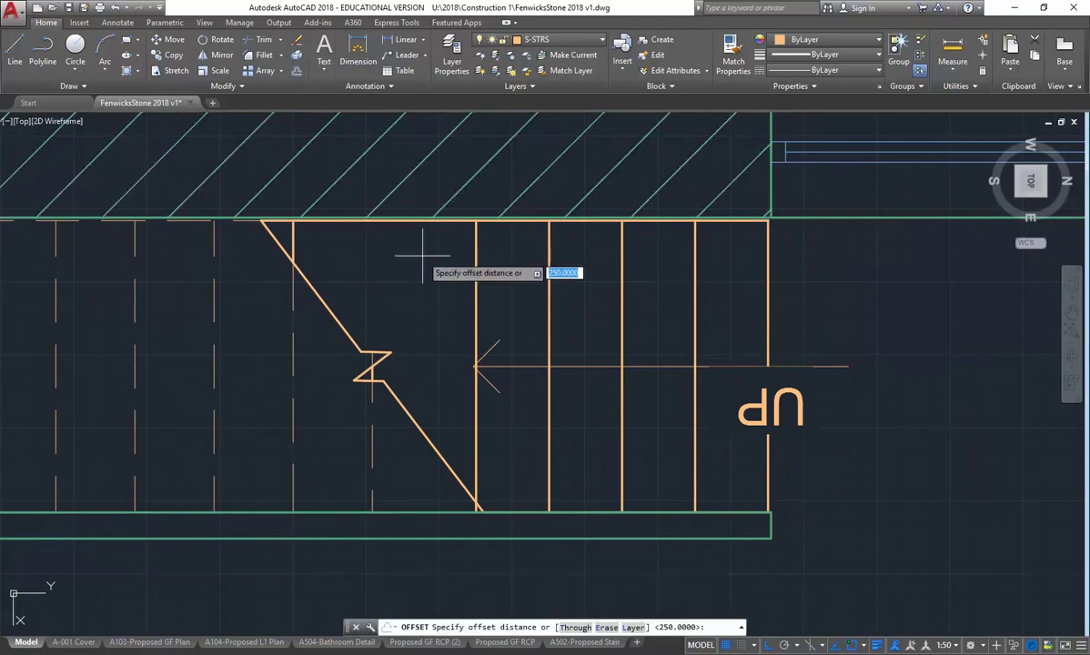
{"action": "key", "text": "Return"}
{"action": "left_click", "coordinate": [475, 285]}
{"action": "left_click", "coordinate": [433, 287]}
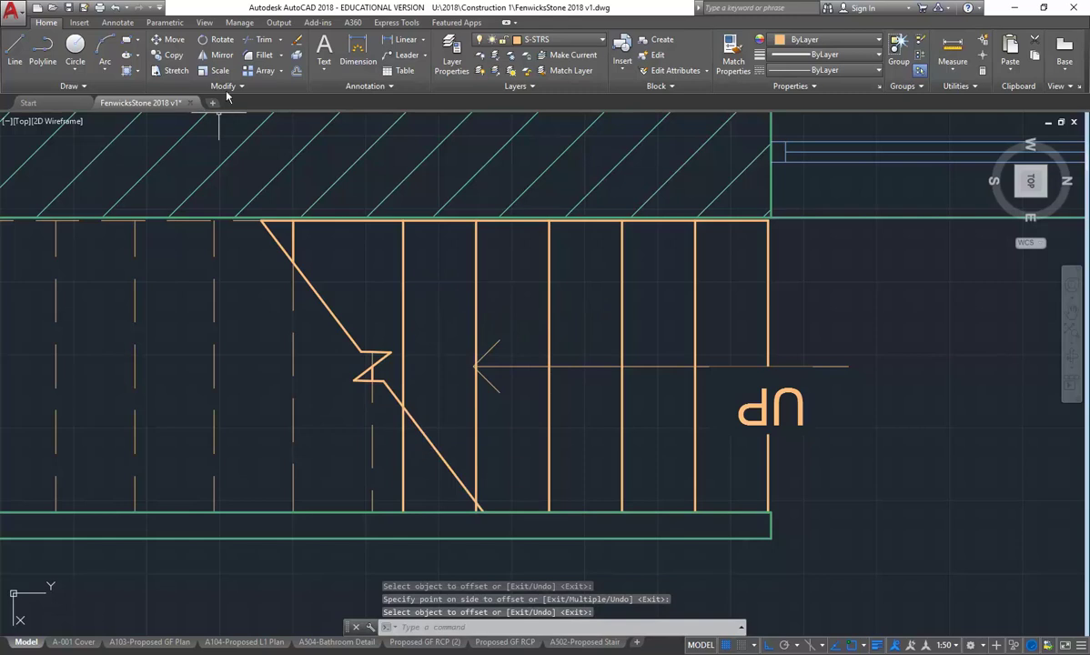
Trim the newest riser line's part below the break line, using the lower diagonal as the cutting edge
{"action": "left_click", "coordinate": [264, 41]}
{"action": "left_click", "coordinate": [428, 437]}
{"action": "key", "text": "Return"}
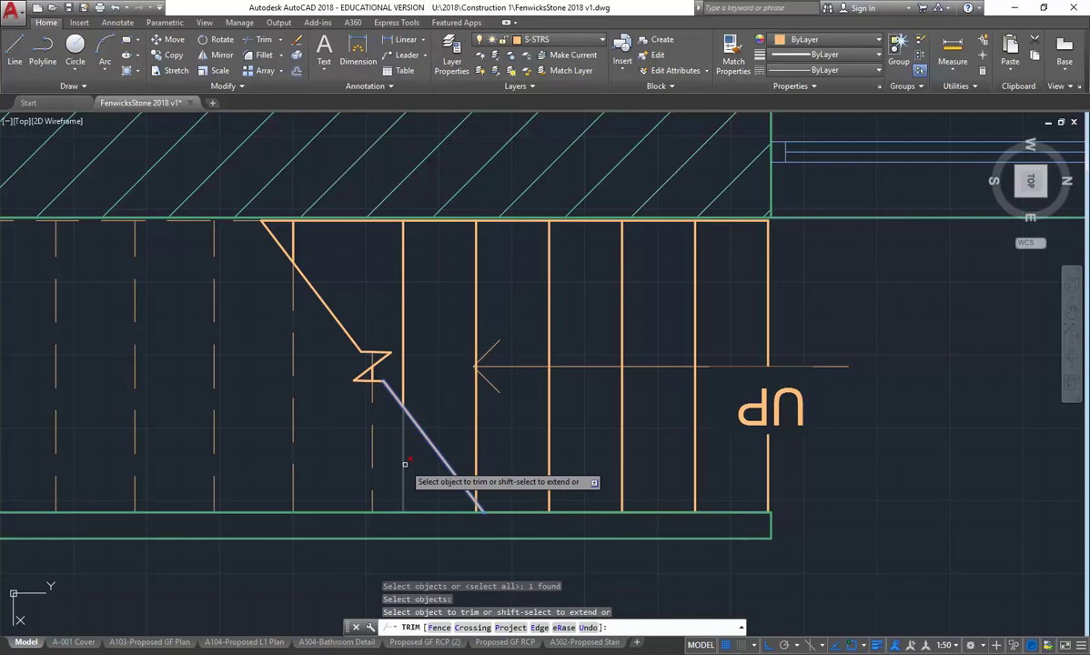
{"action": "left_click", "coordinate": [405, 464]}
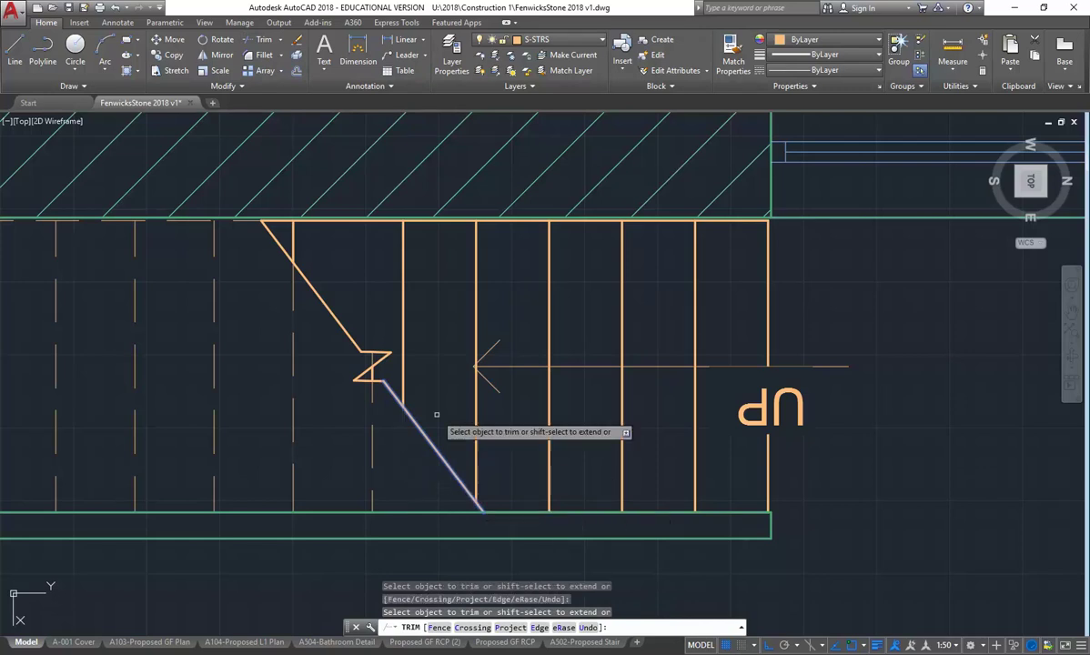
{"action": "right_click", "coordinate": [454, 420]}
{"action": "left_click", "coordinate": [454, 420]}
{"action": "left_click", "coordinate": [369, 349]}
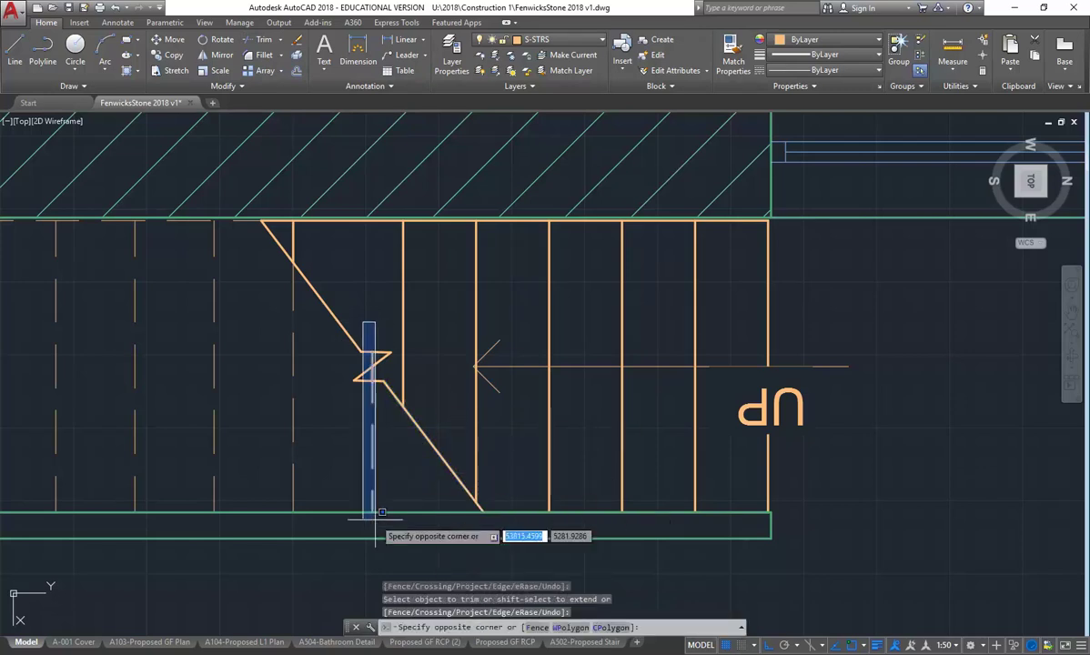
{"action": "left_click", "coordinate": [388, 321]}
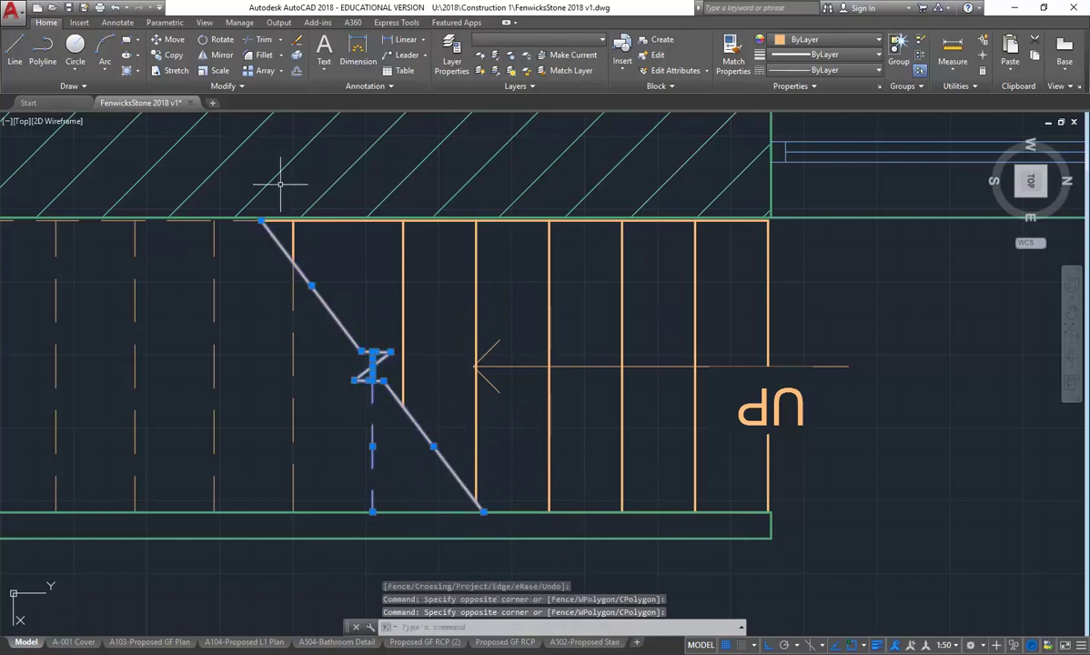
{"action": "left_click", "coordinate": [170, 43]}
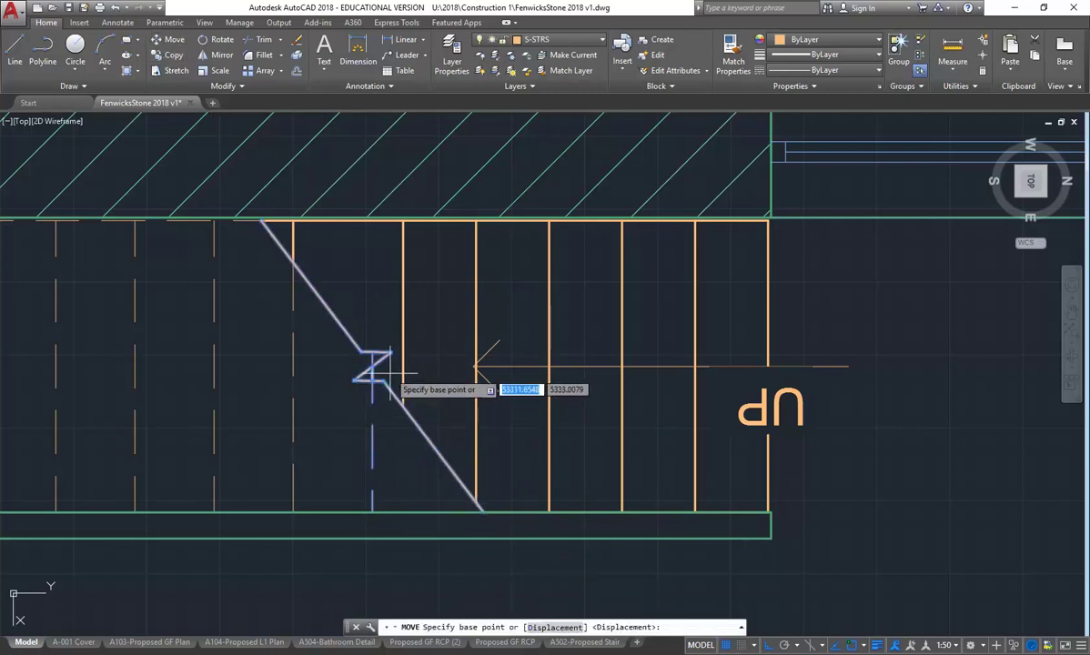
{"action": "scroll", "coordinate": [392, 359], "scroll_direction": "up", "scroll_amount": 2}
{"action": "scroll", "coordinate": [392, 359], "scroll_direction": "up", "scroll_amount": 2}
{"action": "scroll", "coordinate": [378, 341], "scroll_direction": "down", "scroll_amount": 3}
{"action": "scroll", "coordinate": [371, 353], "scroll_direction": "up", "scroll_amount": 4}
{"action": "scroll", "coordinate": [354, 379], "scroll_direction": "down", "scroll_amount": 5}
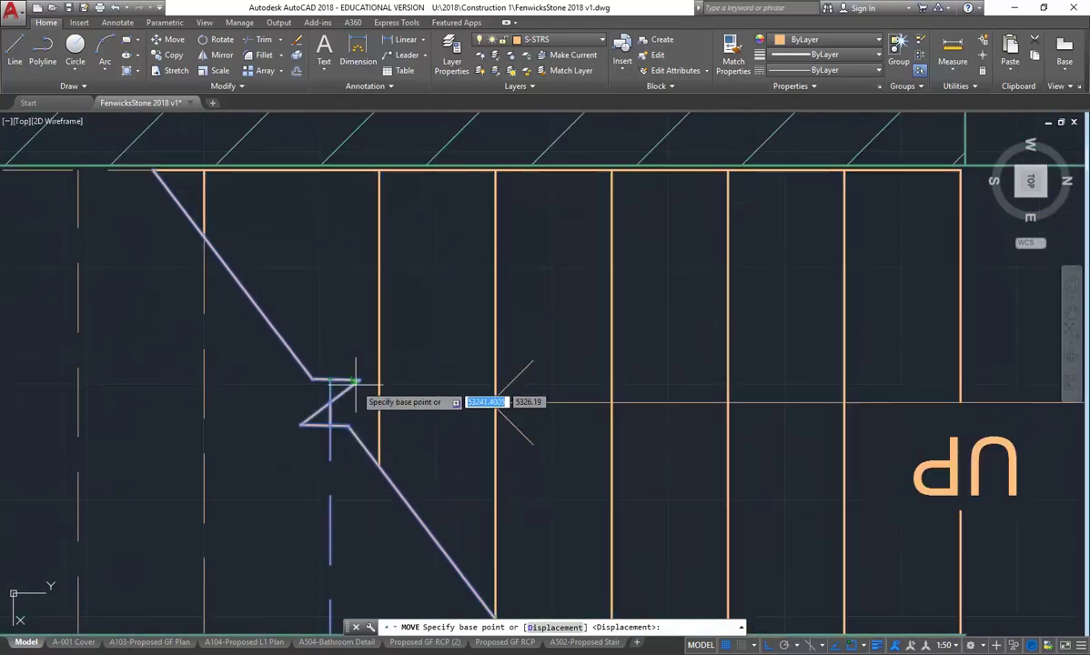
{"action": "key", "text": "Escape"}
{"action": "key", "text": "Escape"}
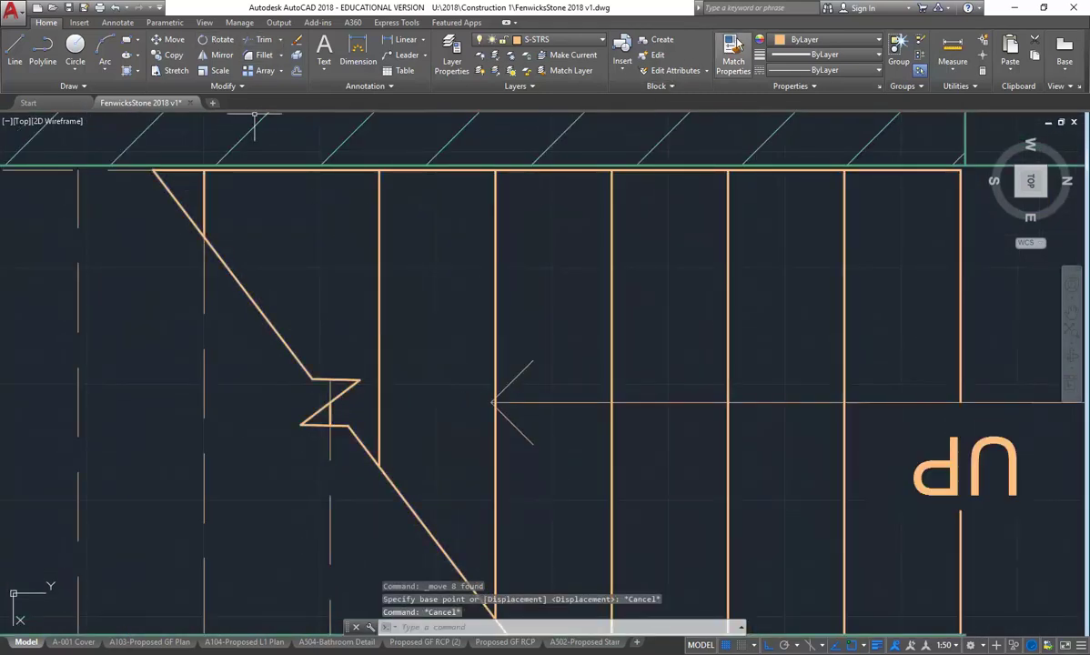
{"action": "left_click", "coordinate": [952, 46]}
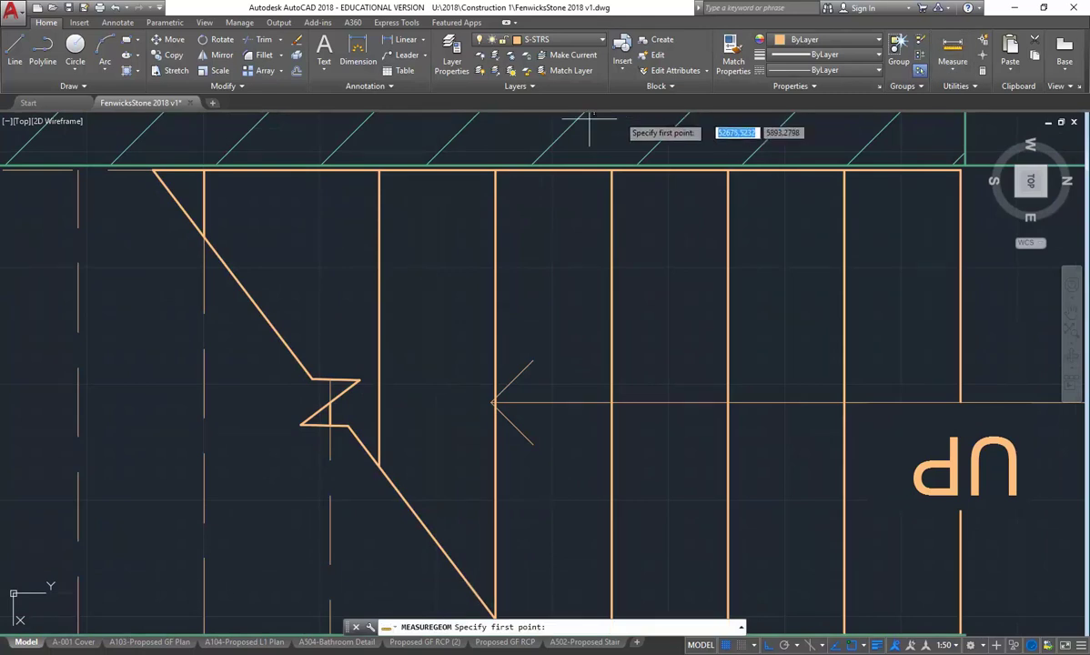
{"action": "left_click", "coordinate": [379, 170]}
{"action": "key", "text": "Escape"}
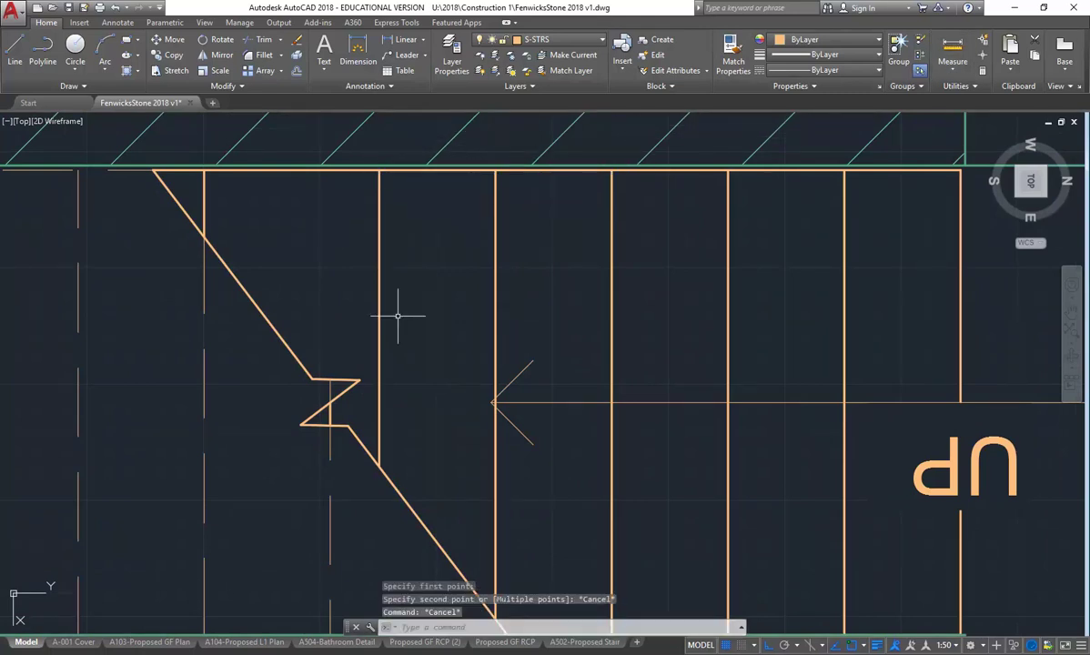
Move the break line, together with the dashed riser crossing its symbol, north onto the southernmost solid riser line
{"action": "middle_click_drag", "start_coordinate": [352, 363], "coordinate": [365, 353]}
{"action": "left_click", "coordinate": [370, 335]}
{"action": "left_click", "coordinate": [309, 496]}
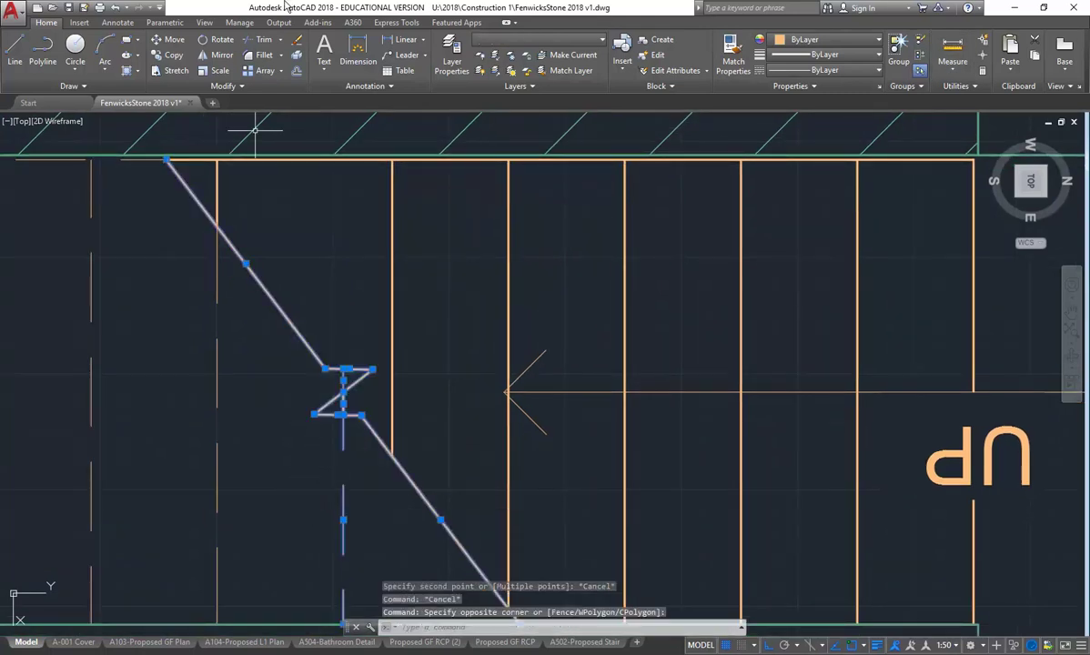
{"action": "left_click", "coordinate": [169, 39]}
{"action": "scroll", "coordinate": [343, 379], "scroll_direction": "up", "scroll_amount": 2}
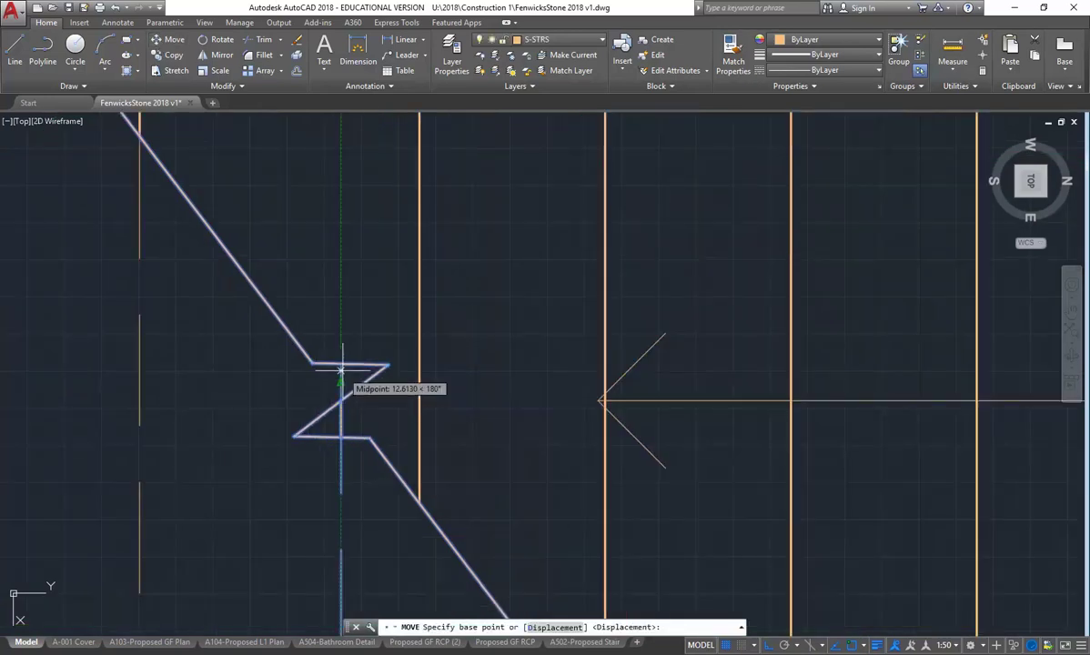
{"action": "left_click", "coordinate": [343, 365]}
{"action": "key", "text": "Escape"}
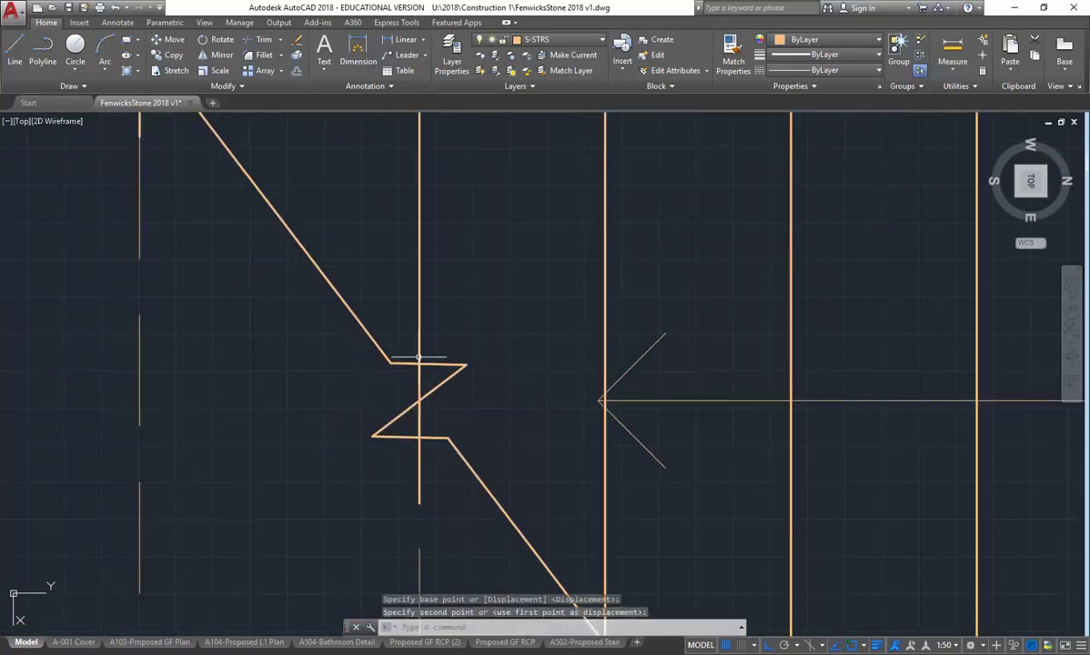
Stretch the lower end of the riser line crossing the break symbol back so it stops at the symbol
{"action": "left_click", "coordinate": [413, 305]}
{"action": "left_click", "coordinate": [419, 500]}
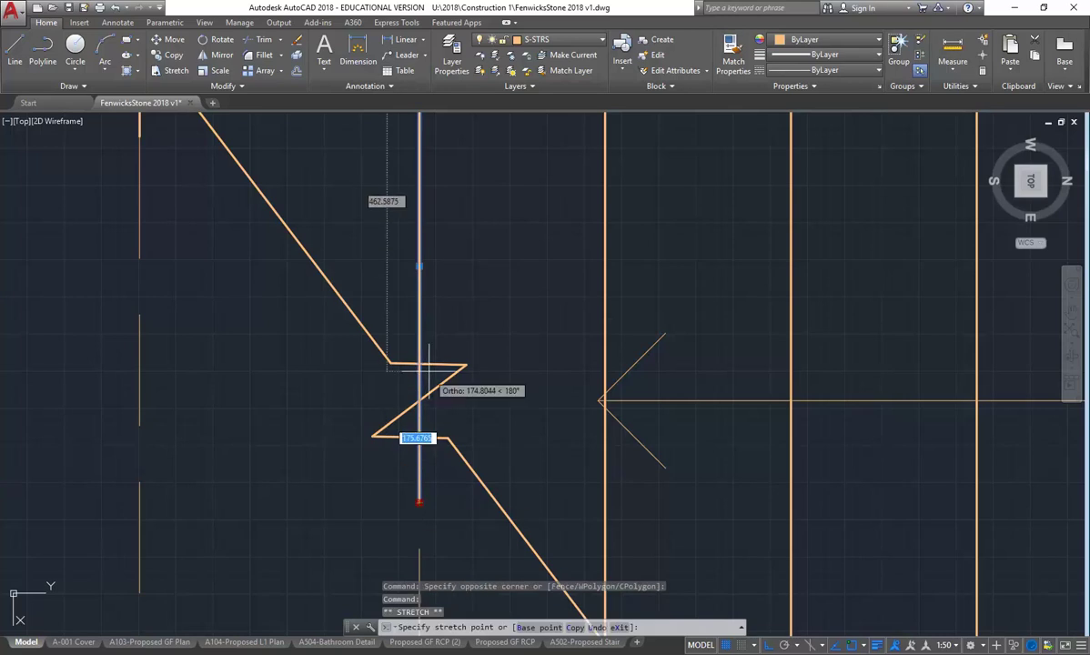
{"action": "scroll", "coordinate": [342, 338], "scroll_direction": "down", "scroll_amount": 2}
{"action": "scroll", "coordinate": [342, 337], "scroll_direction": "down", "scroll_amount": 3}
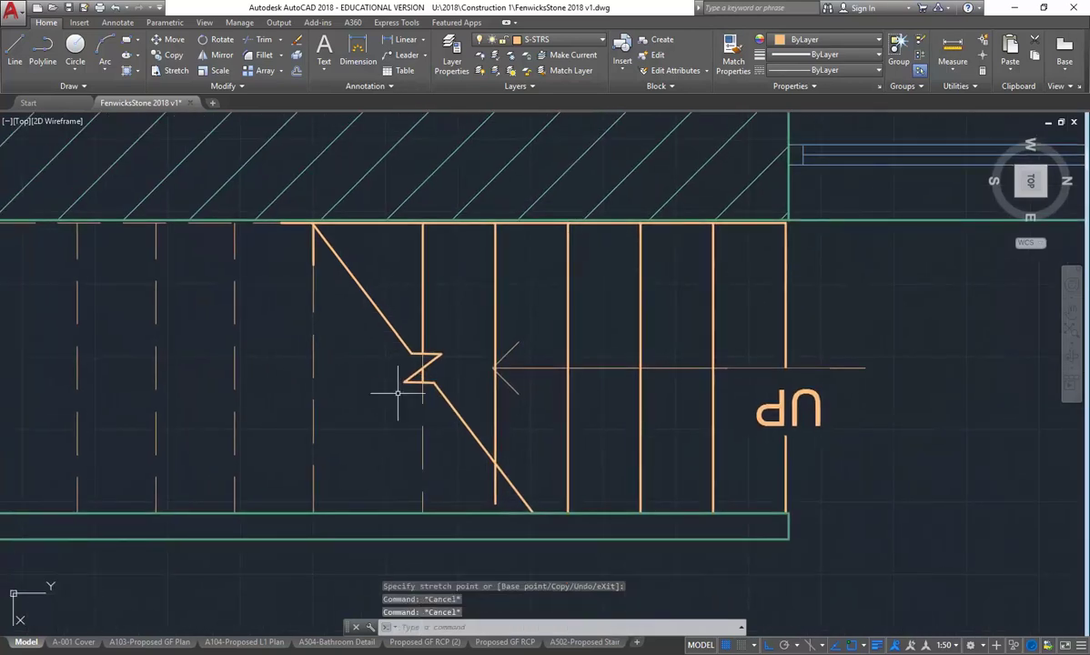
Delete all the old riser lines south of the break line, keeping the dashed one below the break symbol
{"action": "scroll", "coordinate": [427, 345], "scroll_direction": "up", "scroll_amount": 2}
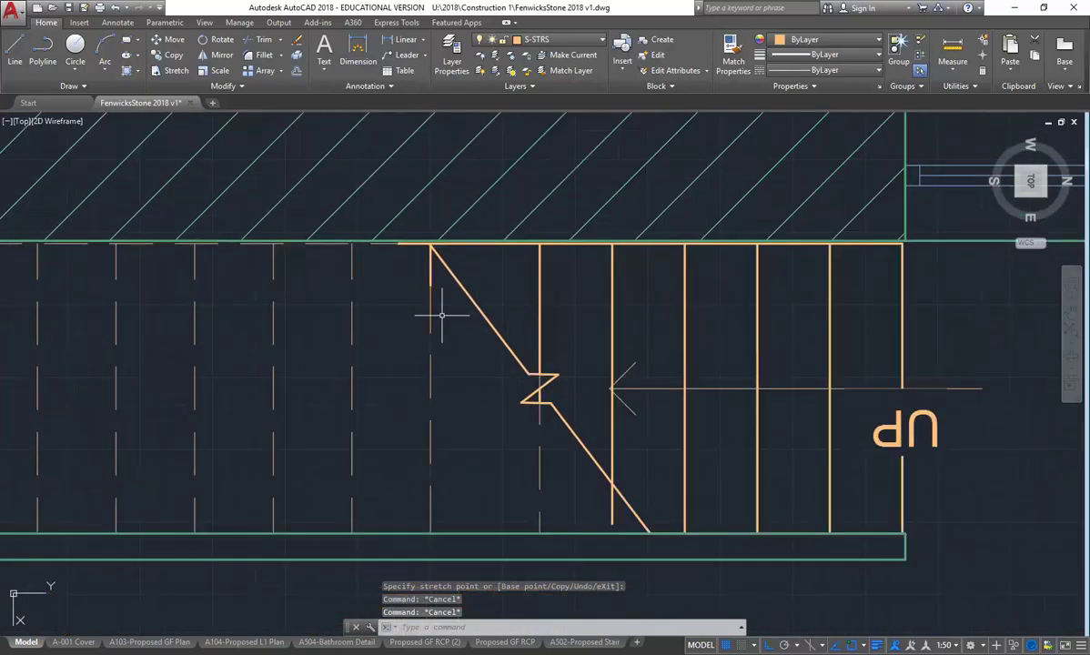
{"action": "scroll", "coordinate": [440, 276], "scroll_direction": "down", "scroll_amount": 4}
{"action": "left_click", "coordinate": [459, 298]}
{"action": "left_click", "coordinate": [191, 414]}
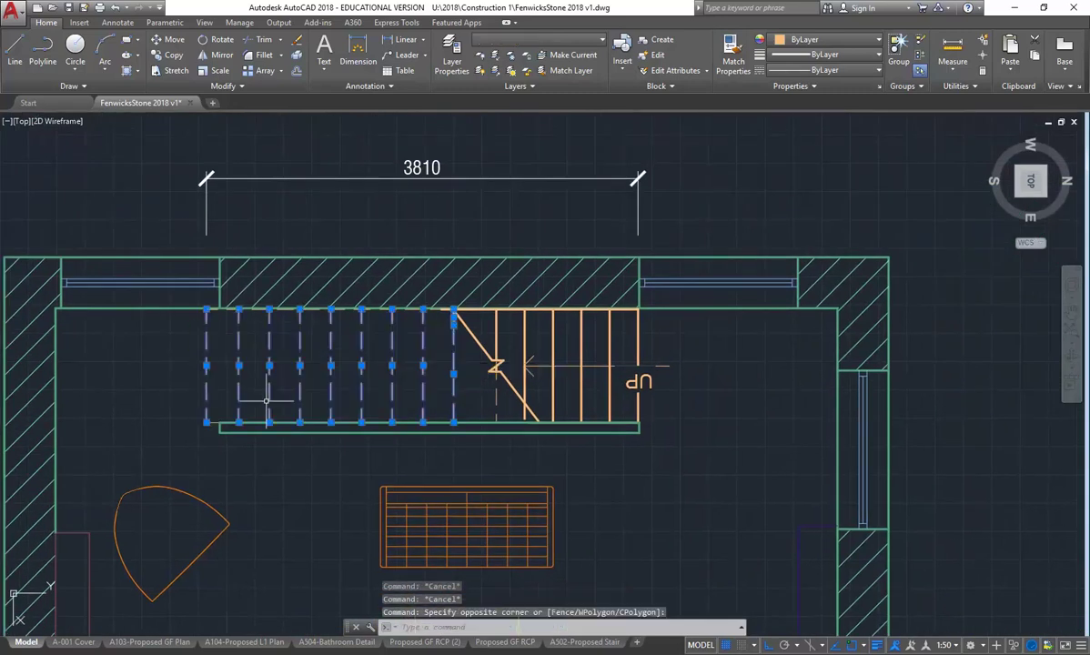
{"action": "key", "text": "Delete"}
Offset the dashed riser below the break symbol 250 mm south, and offset the new line by the same distance again
{"action": "scroll", "coordinate": [464, 375], "scroll_direction": "up", "scroll_amount": 4}
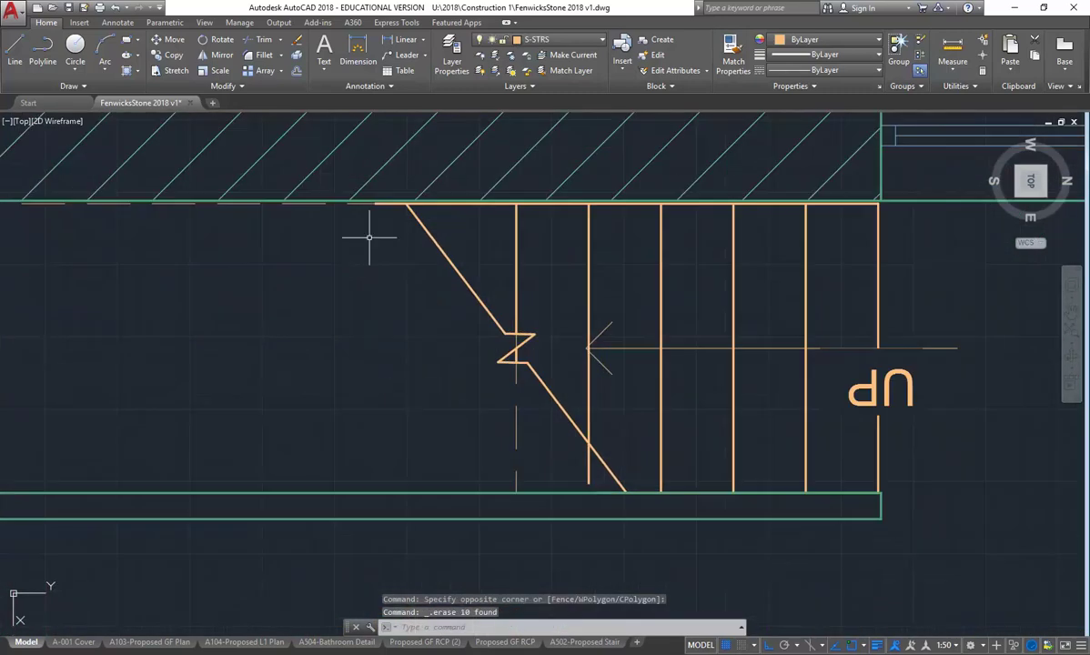
{"action": "left_click", "coordinate": [296, 70]}
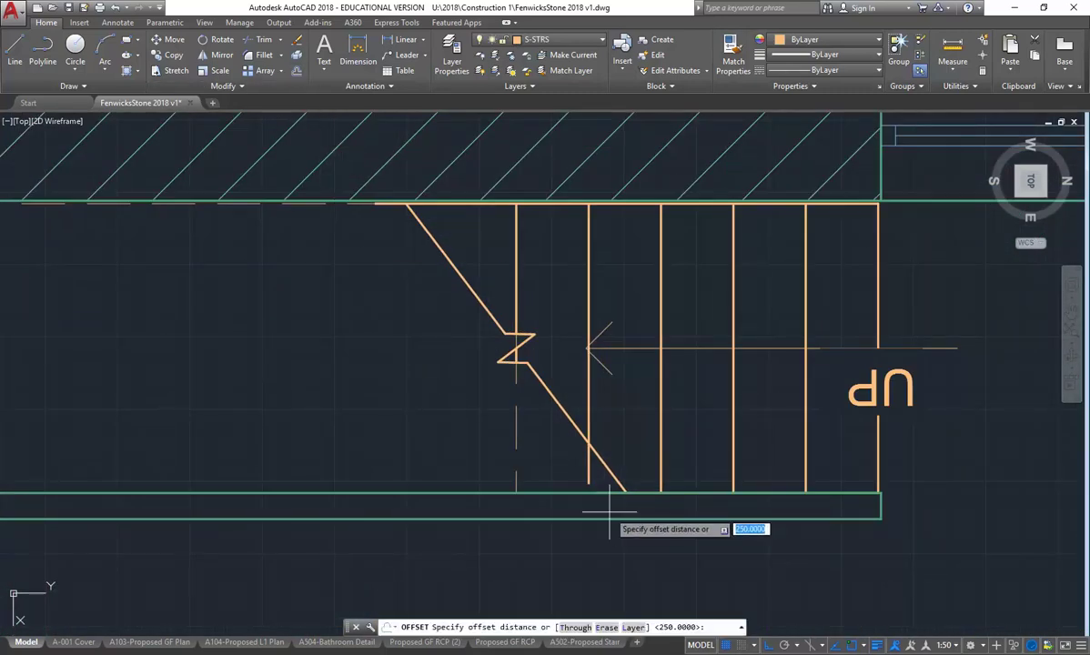
{"action": "key", "text": "Return"}
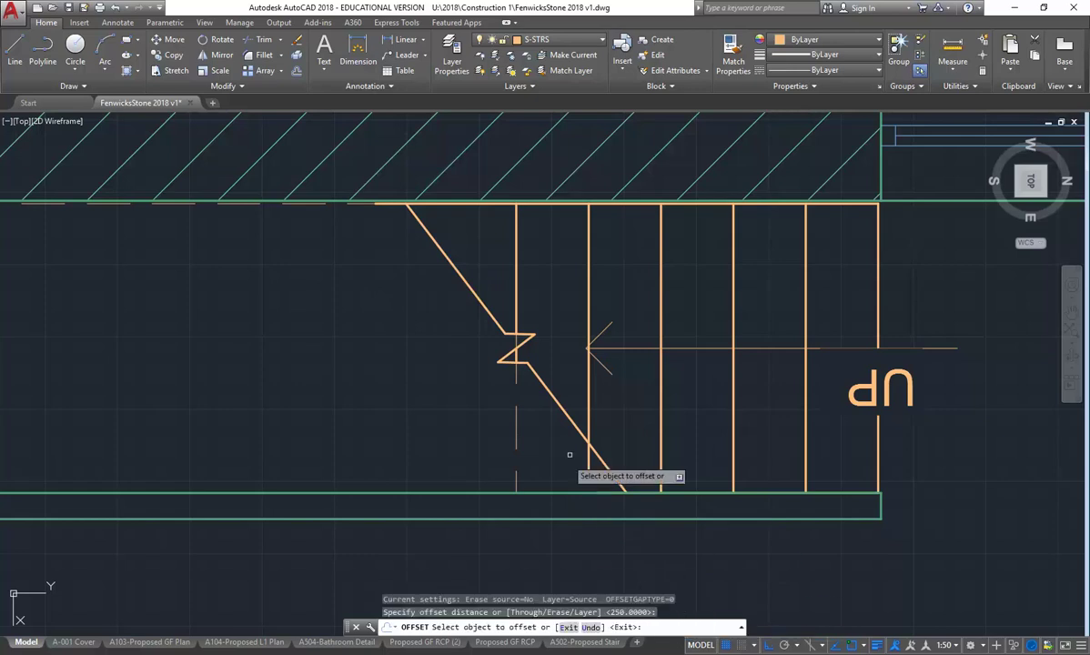
{"action": "left_click", "coordinate": [516, 418]}
{"action": "left_click", "coordinate": [440, 420]}
{"action": "left_click", "coordinate": [442, 419]}
{"action": "left_click", "coordinate": [376, 414]}
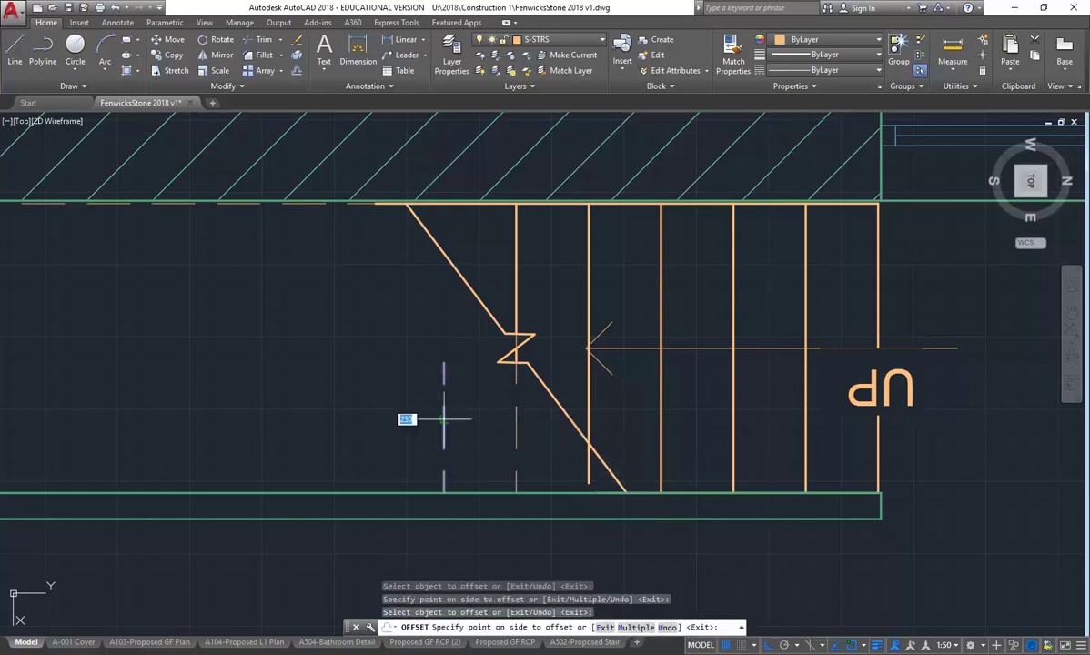
{"action": "key", "text": "Return"}
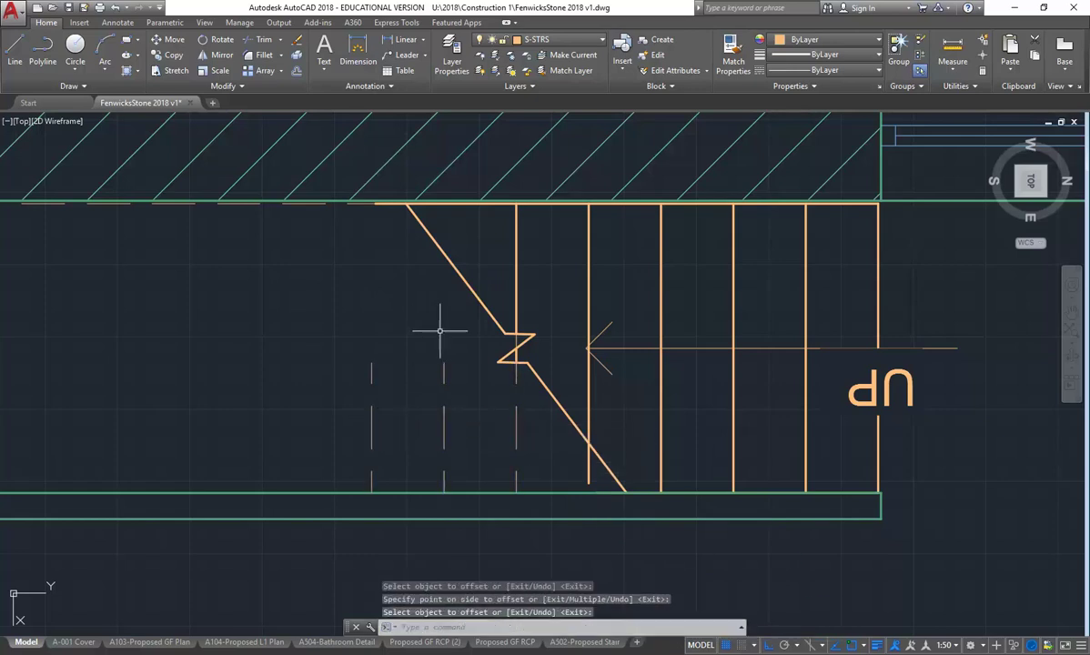
Extend the two new dashed risers upward, the first to the break line and the second to the stair edge along the wall
{"action": "left_click", "coordinate": [283, 41]}
{"action": "left_click", "coordinate": [270, 86]}
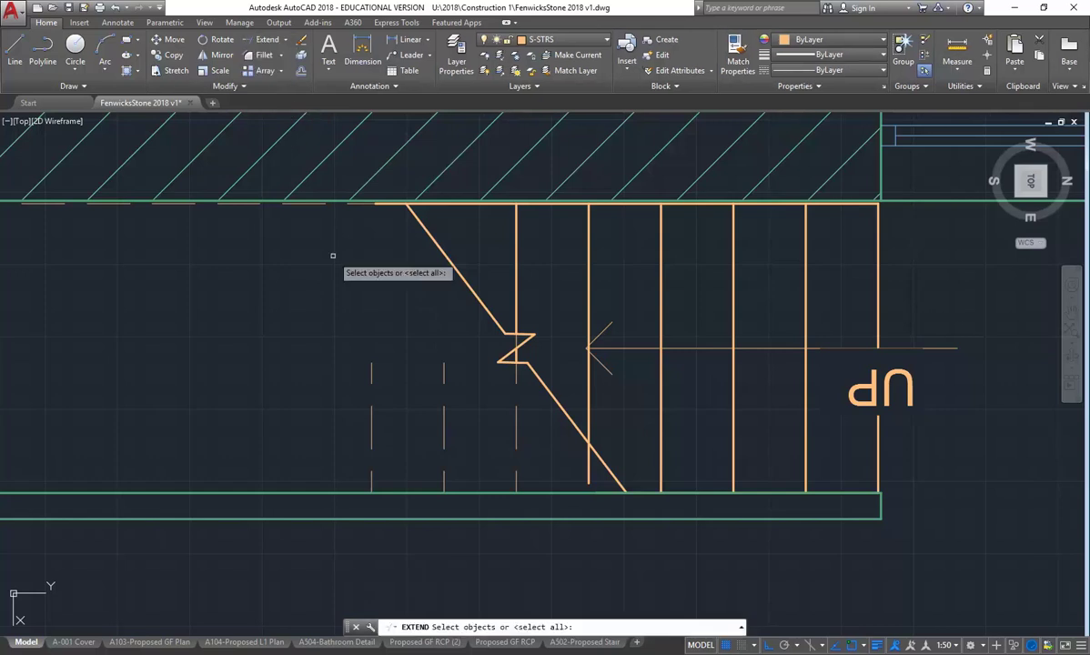
{"action": "key", "text": "Return"}
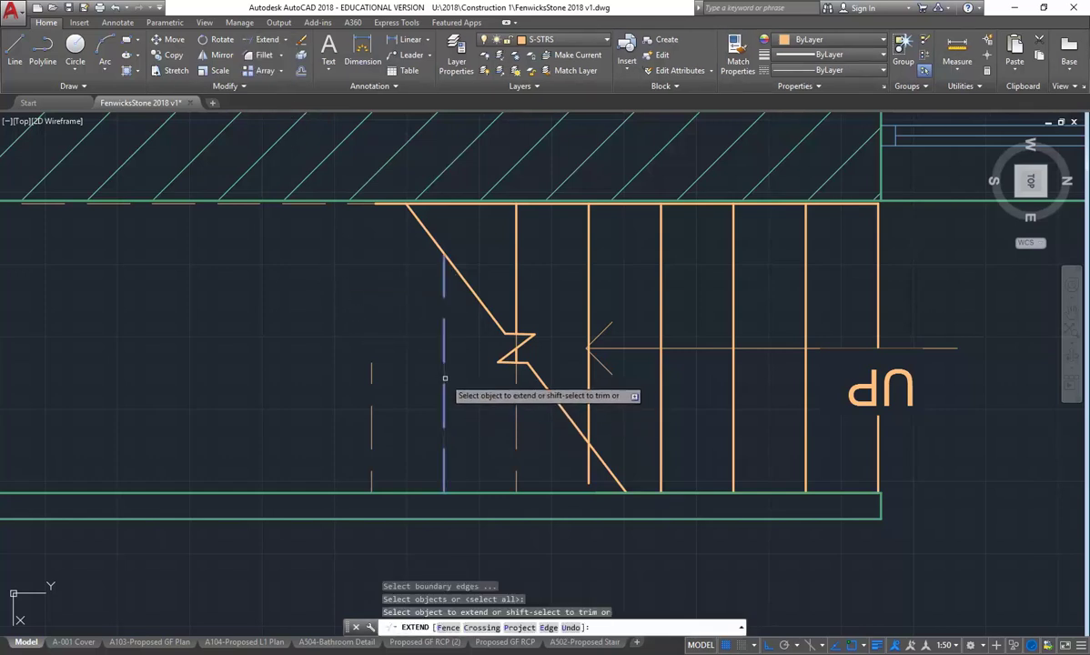
{"action": "left_click", "coordinate": [443, 378]}
{"action": "left_click", "coordinate": [369, 367]}
{"action": "key", "text": "Return"}
Offset the southernmost full-width dashed riser 250 mm south twice in succession
{"action": "scroll", "coordinate": [360, 361], "scroll_direction": "down", "scroll_amount": 3}
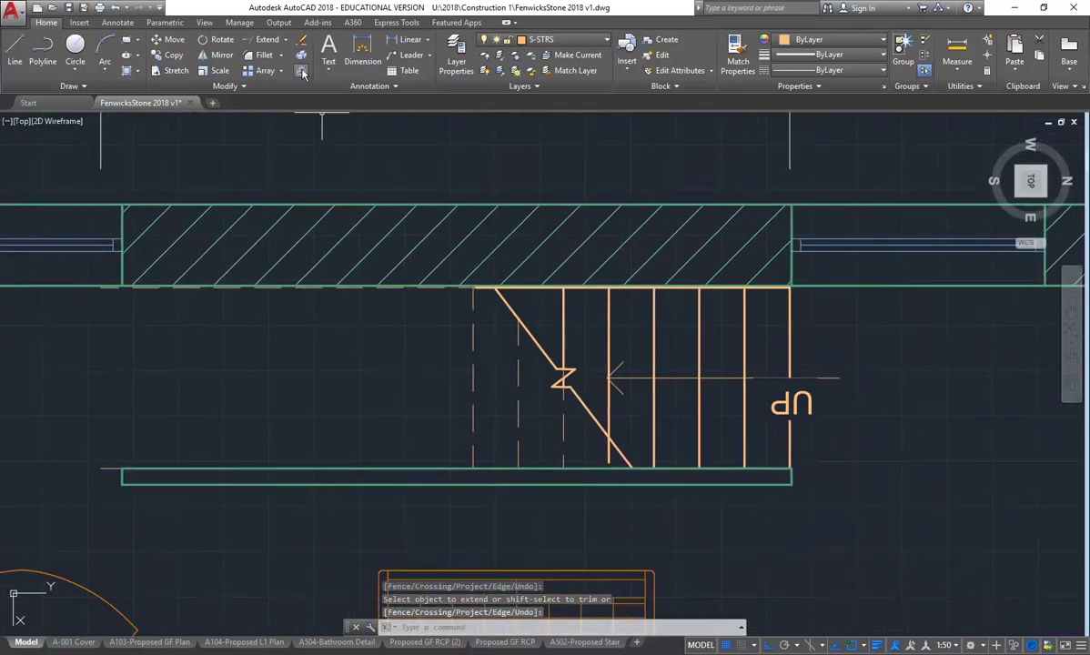
{"action": "left_click", "coordinate": [302, 71]}
{"action": "key", "text": "Return"}
{"action": "left_click", "coordinate": [471, 405]}
{"action": "left_click", "coordinate": [414, 408]}
{"action": "left_click", "coordinate": [428, 409]}
{"action": "left_click", "coordinate": [346, 409]}
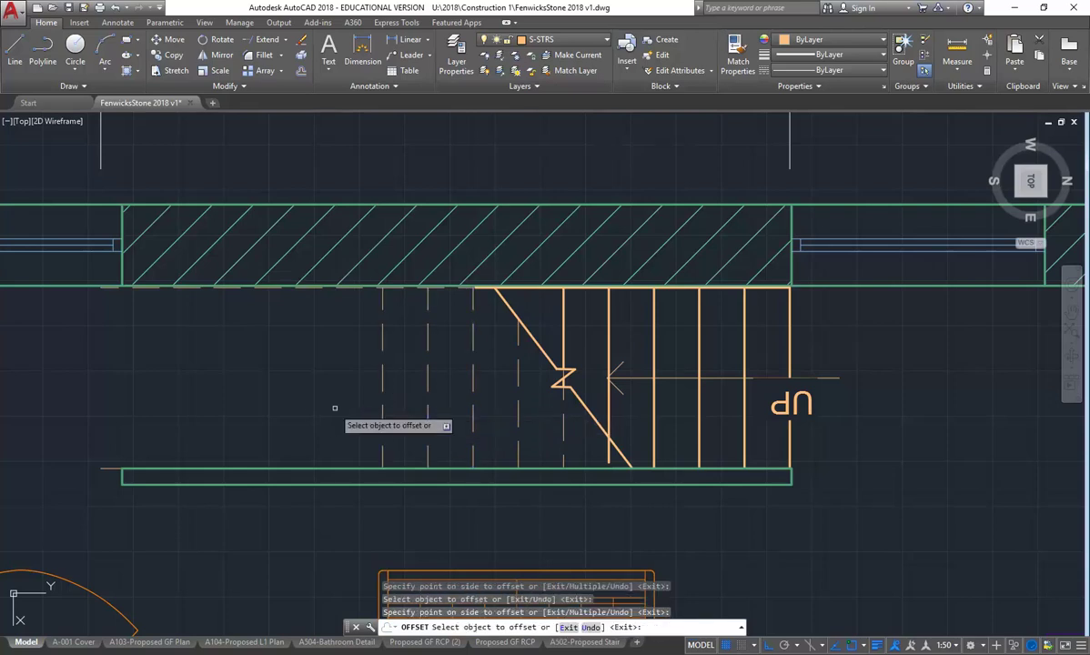
{"action": "key", "text": "Return"}
Copy the three full-width dashed risers south twice, continuing the 250 mm spacing to the foot of the dashed stair edge
{"action": "left_click", "coordinate": [484, 383]}
{"action": "left_click", "coordinate": [340, 434]}
{"action": "left_click", "coordinate": [171, 56]}
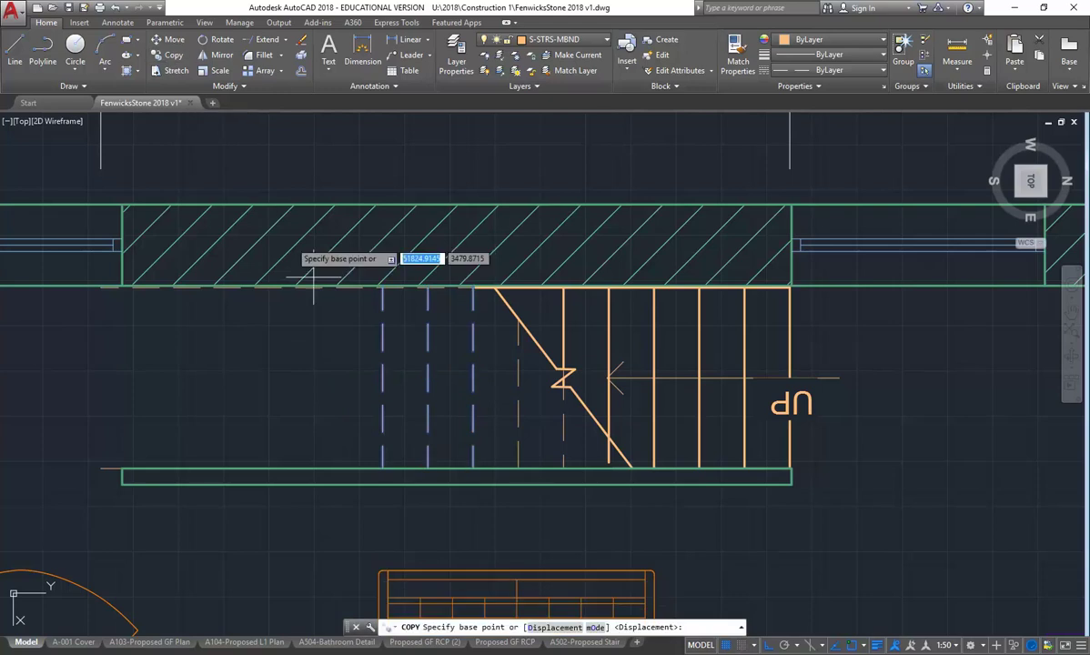
{"action": "left_click", "coordinate": [518, 469]}
{"action": "left_click", "coordinate": [383, 469]}
{"action": "left_click", "coordinate": [251, 461]}
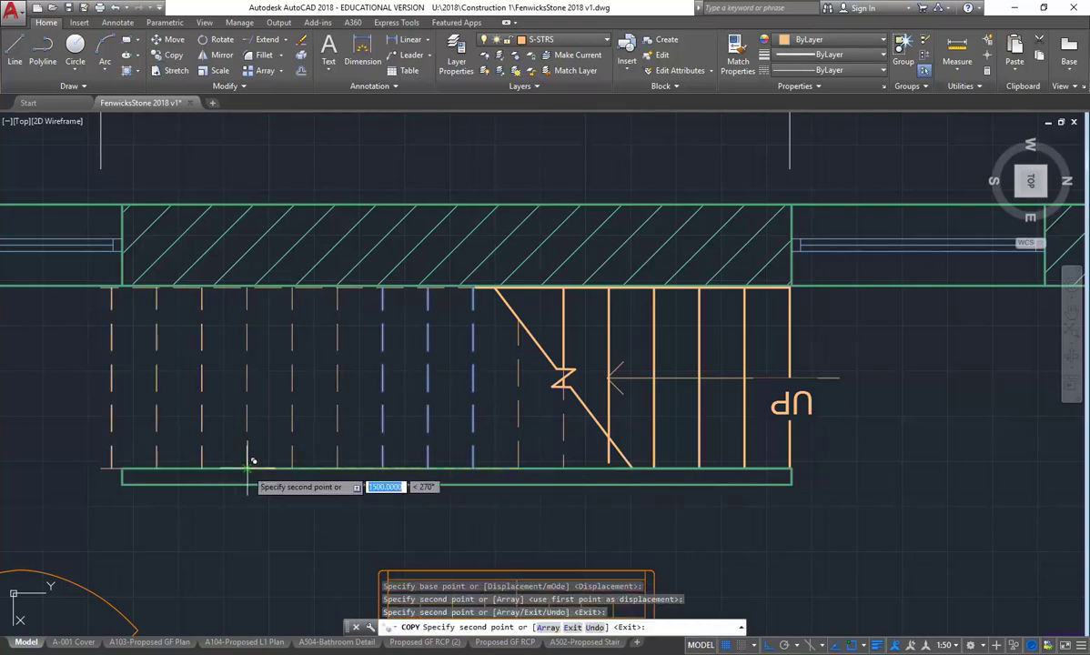
{"action": "key", "text": "Escape"}
{"action": "key", "text": "Escape"}
Try to join the solid stair edge along the wall to the break line's upper diagonal with Fillet
{"action": "scroll", "coordinate": [291, 424], "scroll_direction": "down", "scroll_amount": 2}
{"action": "scroll", "coordinate": [290, 422], "scroll_direction": "up", "scroll_amount": 2}
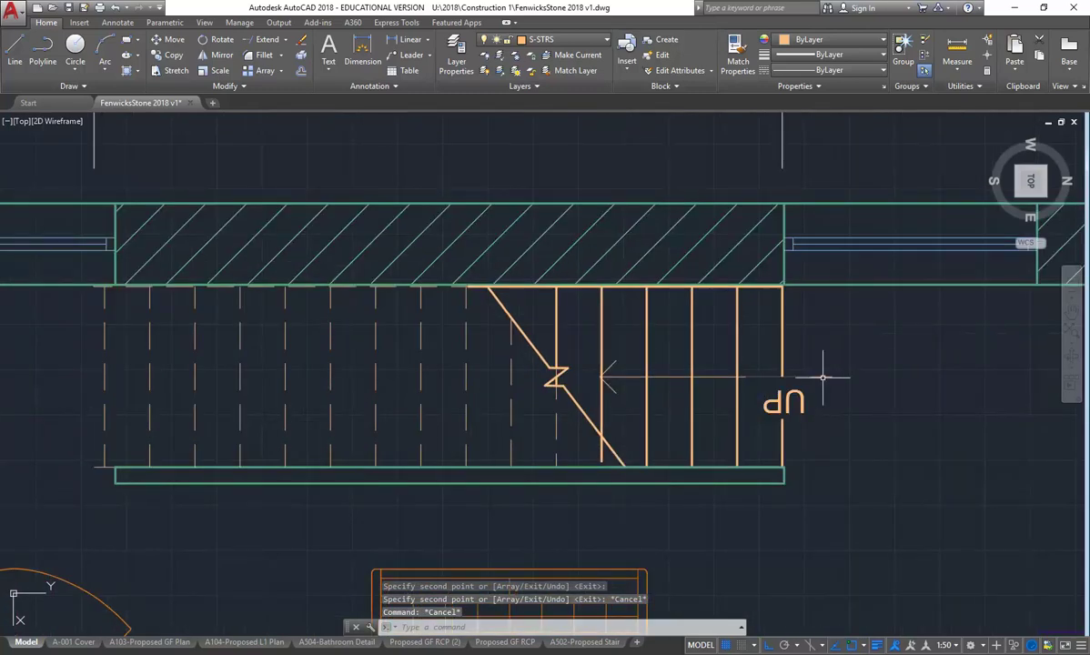
{"action": "middle_click_drag", "start_coordinate": [311, 375], "coordinate": [329, 375]}
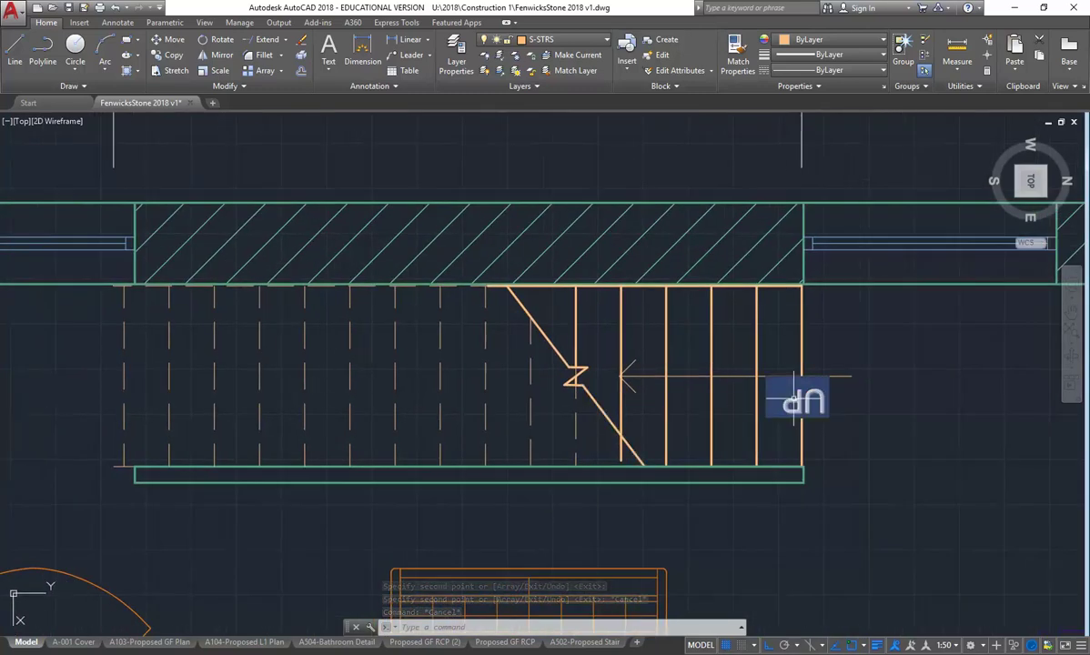
{"action": "middle_click_drag", "start_coordinate": [744, 376], "coordinate": [691, 382]}
{"action": "middle_click_drag", "start_coordinate": [498, 311], "coordinate": [516, 309]}
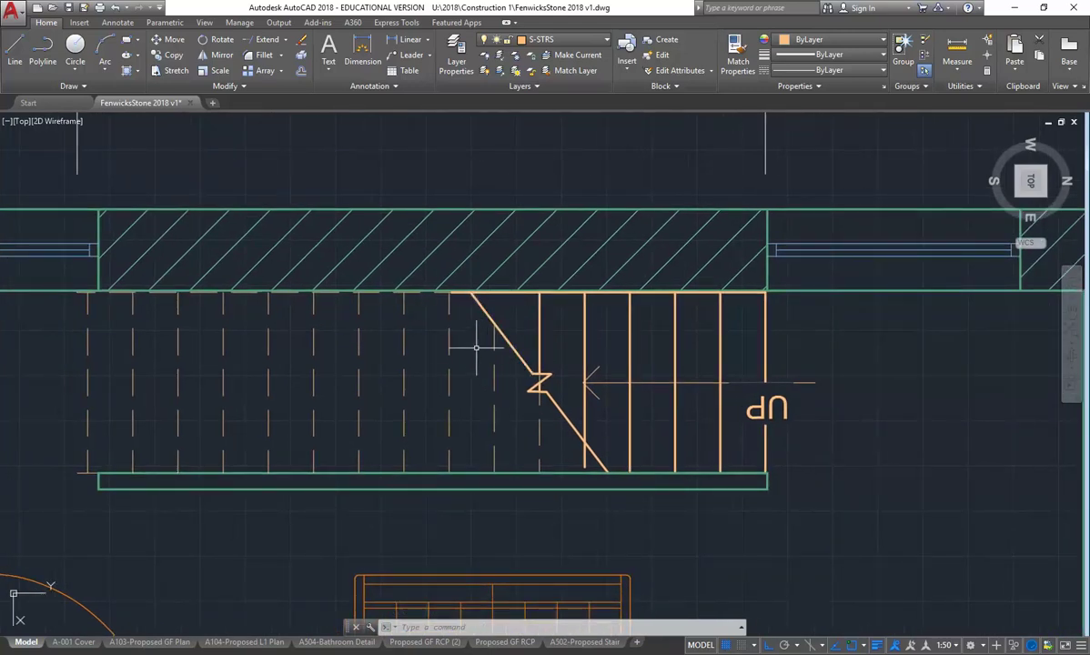
{"action": "left_click", "coordinate": [257, 57]}
{"action": "scroll", "coordinate": [470, 285], "scroll_direction": "up", "scroll_amount": 2}
{"action": "left_click", "coordinate": [495, 300]}
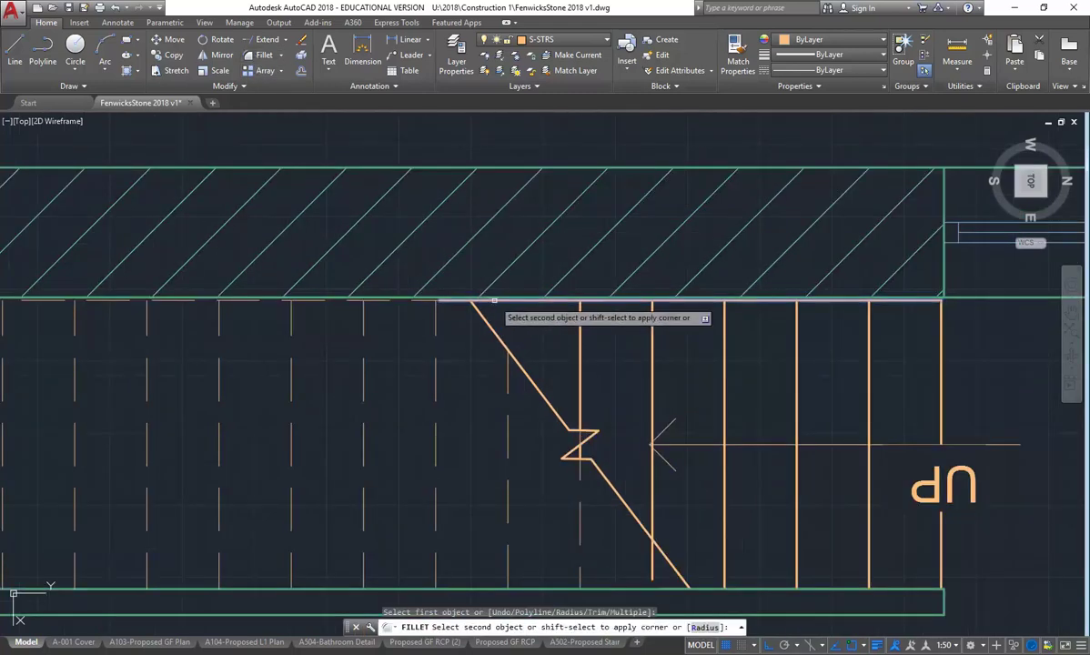
{"action": "left_click", "coordinate": [503, 349]}
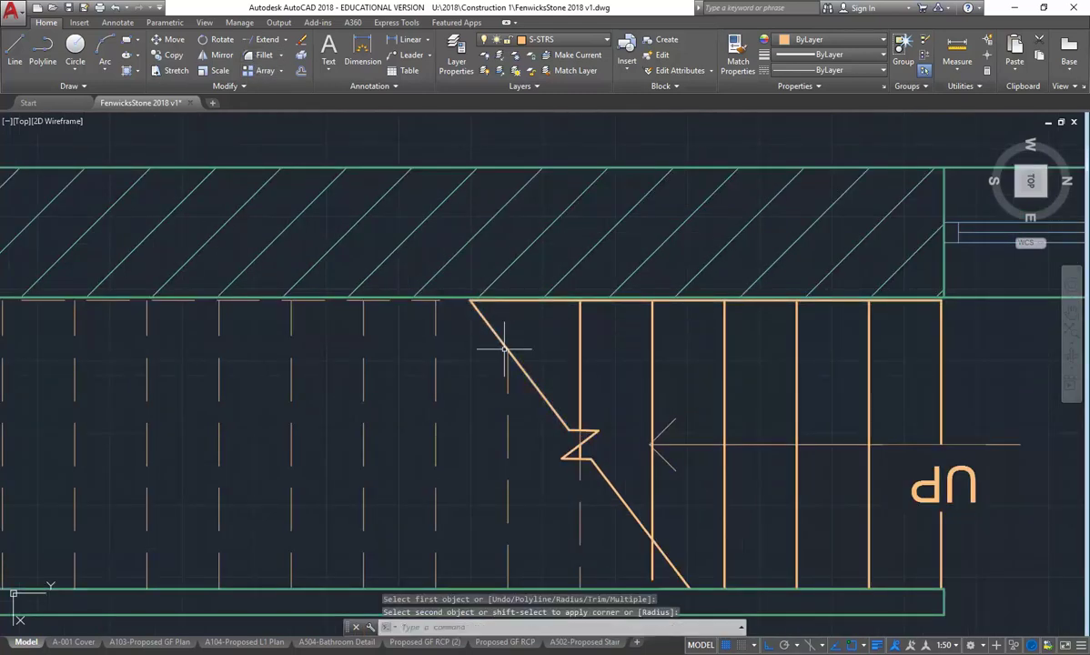
{"action": "scroll", "coordinate": [473, 309], "scroll_direction": "down", "scroll_amount": 1}
{"action": "scroll", "coordinate": [437, 287], "scroll_direction": "up", "scroll_amount": 3}
{"action": "key", "text": "ctrl+z"}
With ortho off, stretch the upper end of the break line diagonally past the wall face into the hatched wall
{"action": "left_click", "coordinate": [432, 291]}
{"action": "left_click", "coordinate": [423, 279]}
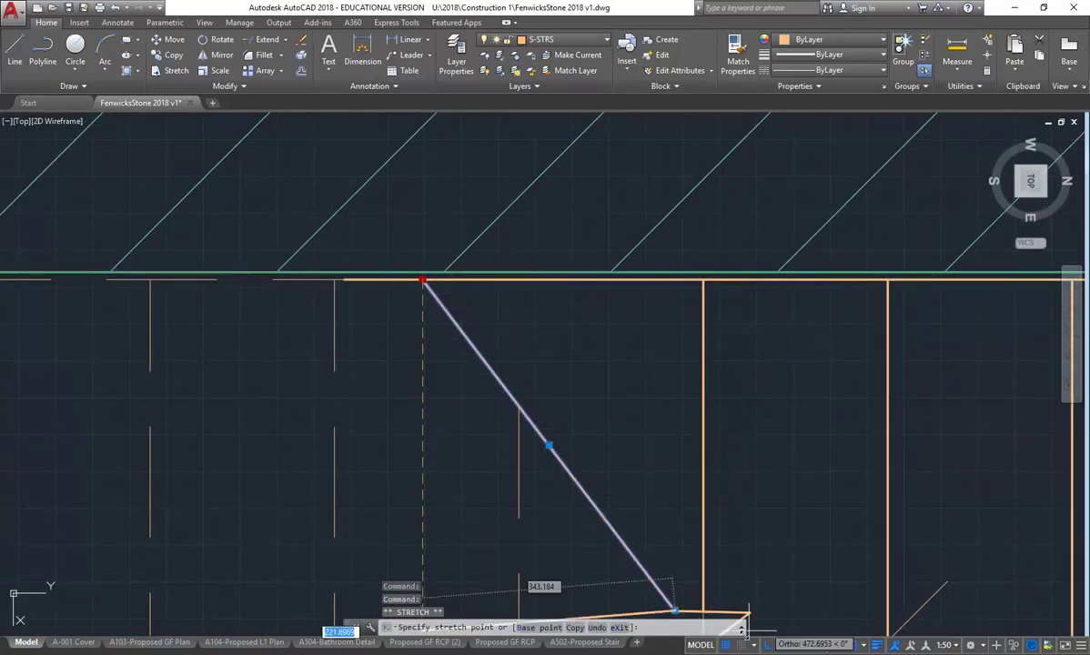
{"action": "left_click", "coordinate": [838, 647]}
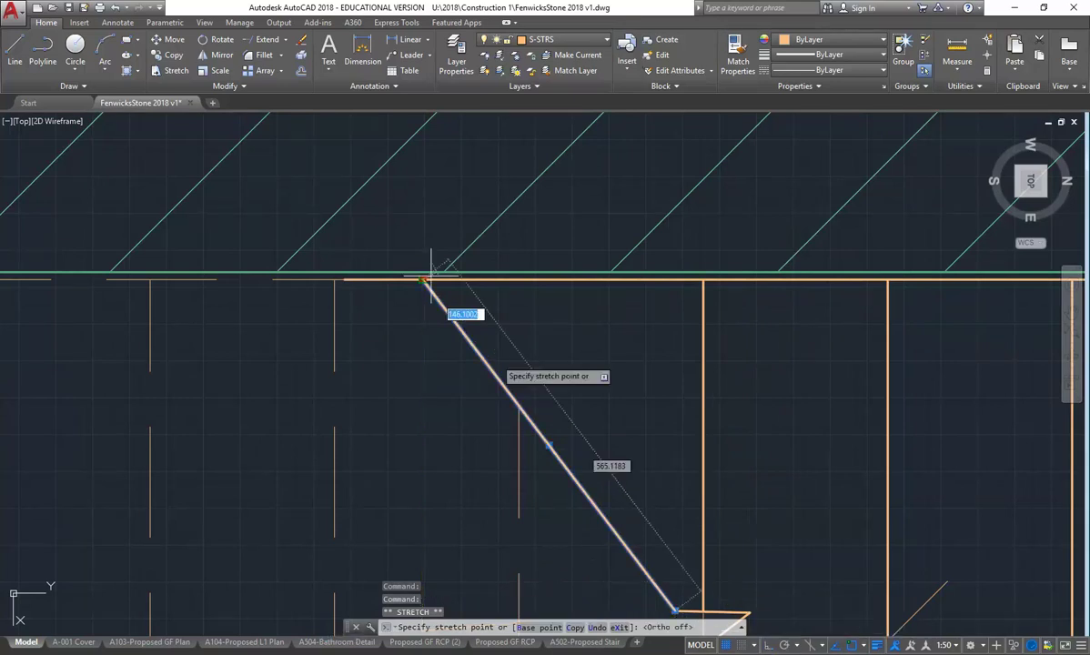
{"action": "left_click", "coordinate": [382, 225]}
{"action": "key", "text": "Escape"}
Shorten the solid stair edge along the wall to the break line, and stretch the dashed edge's end to meet it
{"action": "left_click", "coordinate": [358, 280]}
{"action": "left_click", "coordinate": [345, 279]}
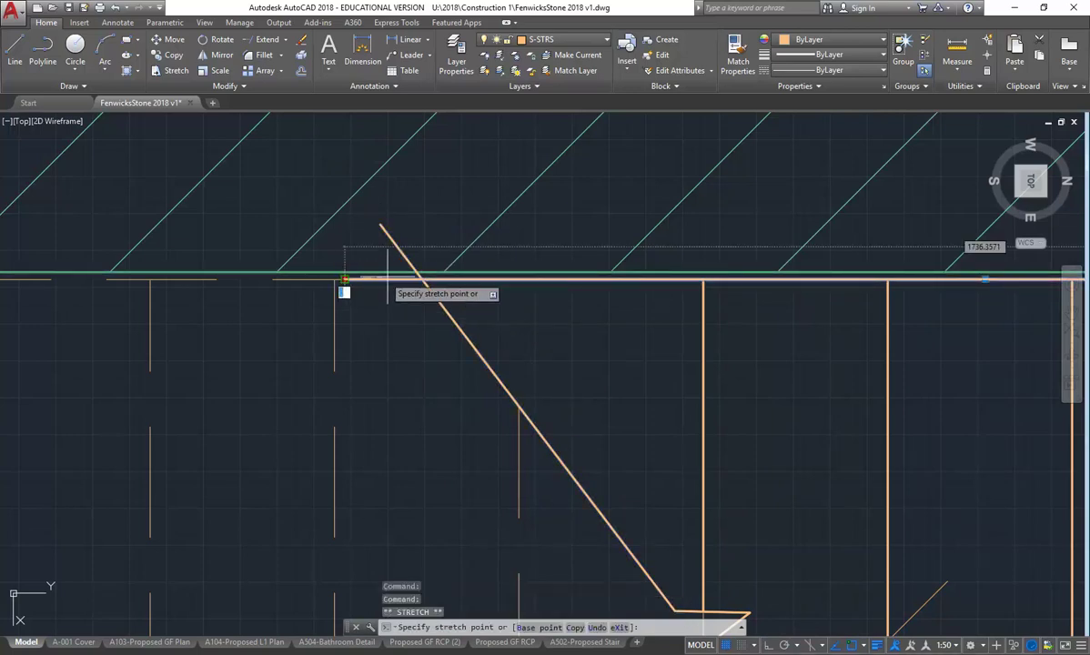
{"action": "key", "text": "Escape"}
{"action": "left_click", "coordinate": [340, 278]}
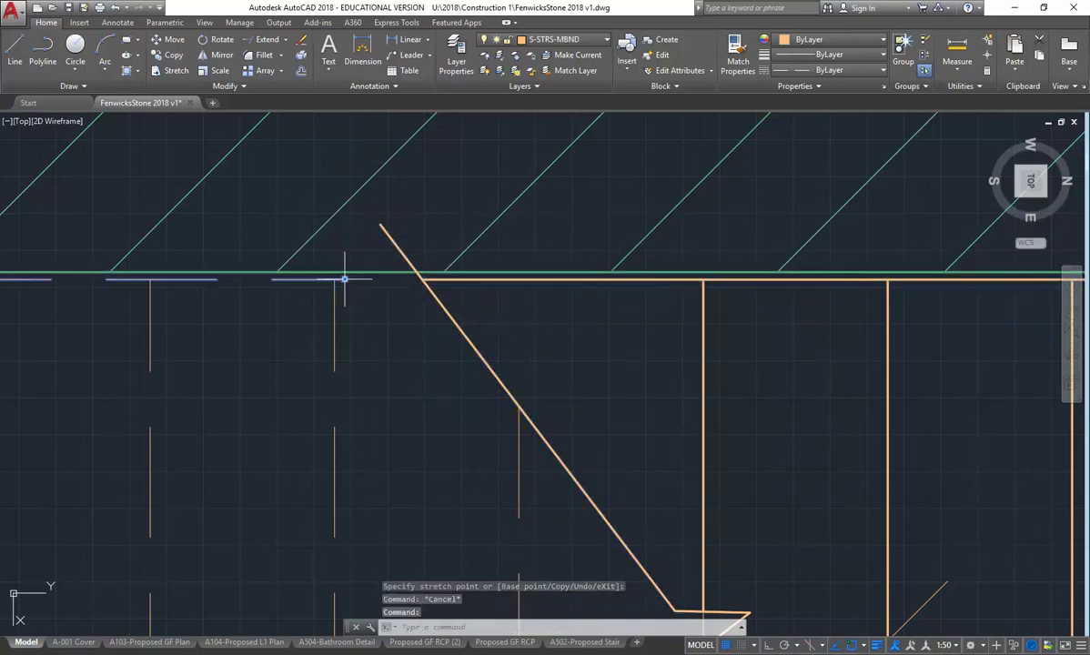
{"action": "left_click", "coordinate": [341, 280]}
{"action": "scroll", "coordinate": [405, 308], "scroll_direction": "down", "scroll_amount": 2}
{"action": "key", "text": "Escape"}
{"action": "key", "text": "Escape"}
Copy the short solid riser that ends at the break line to the next riser position south, with its lower end on the break line
{"action": "left_click", "coordinate": [565, 333]}
{"action": "left_click", "coordinate": [552, 427]}
{"action": "left_click", "coordinate": [173, 55]}
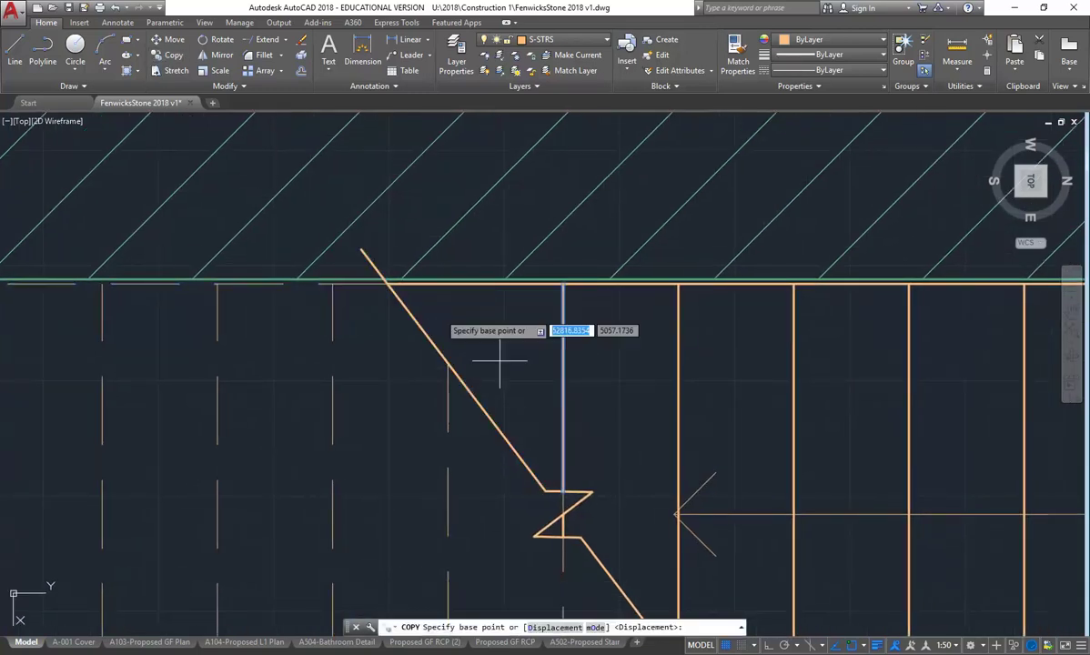
{"action": "left_click", "coordinate": [564, 493]}
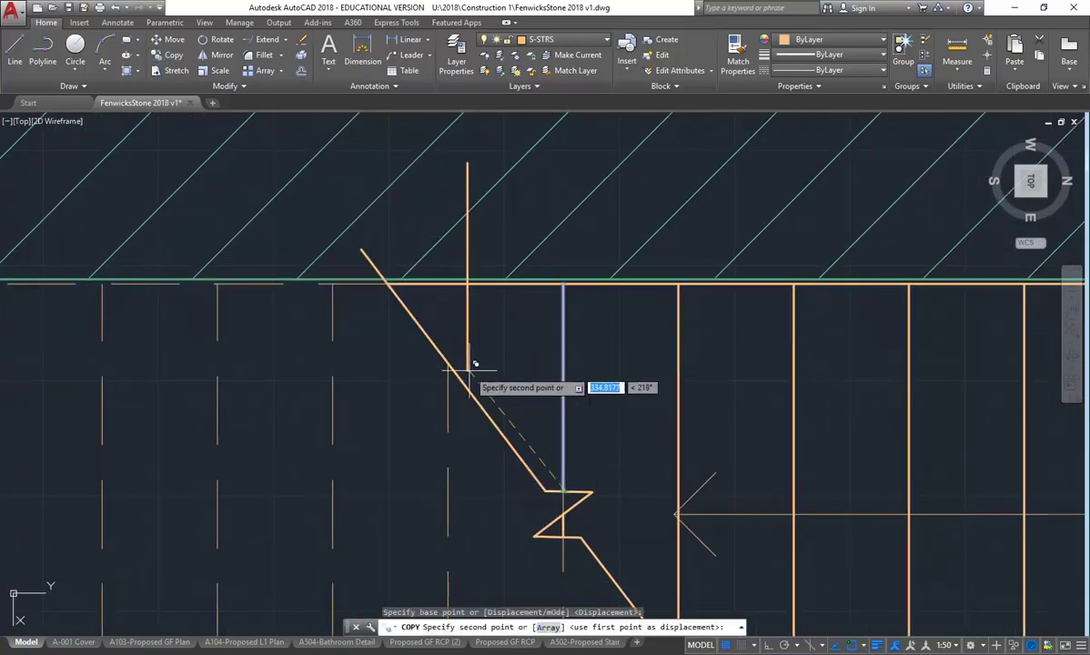
{"action": "left_click", "coordinate": [447, 362]}
{"action": "key", "text": "Escape"}
{"action": "key", "text": "Escape"}
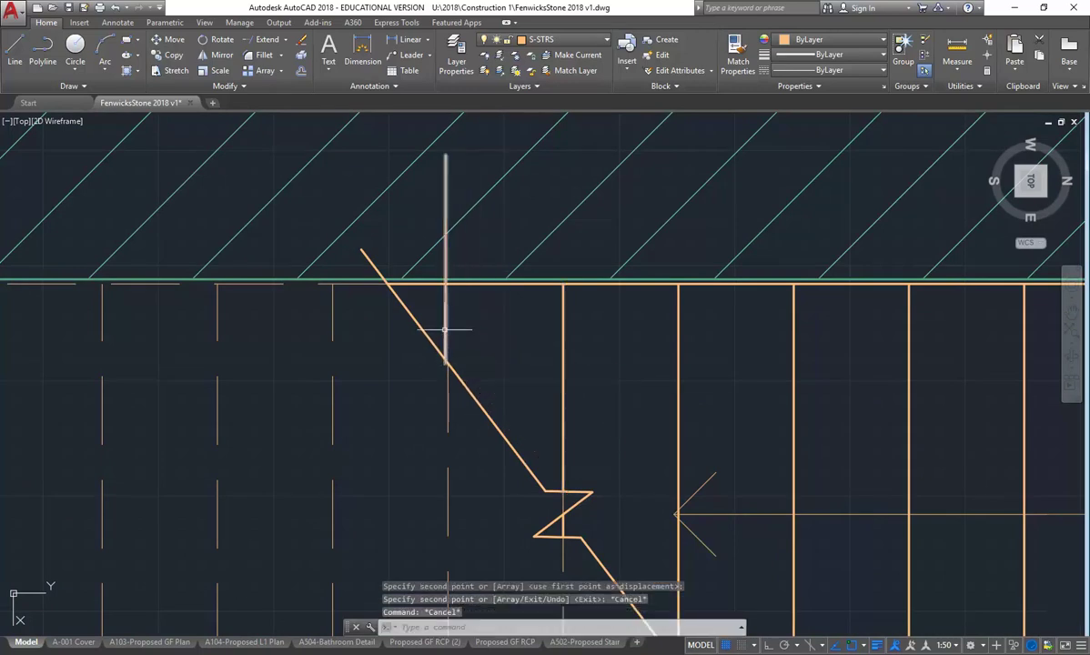
Move the copied solid riser so its lower end lines up exactly with the dashed riser at the break line
{"action": "left_click", "coordinate": [446, 332]}
{"action": "left_click", "coordinate": [169, 42]}
{"action": "scroll", "coordinate": [450, 321], "scroll_direction": "up", "scroll_amount": 2}
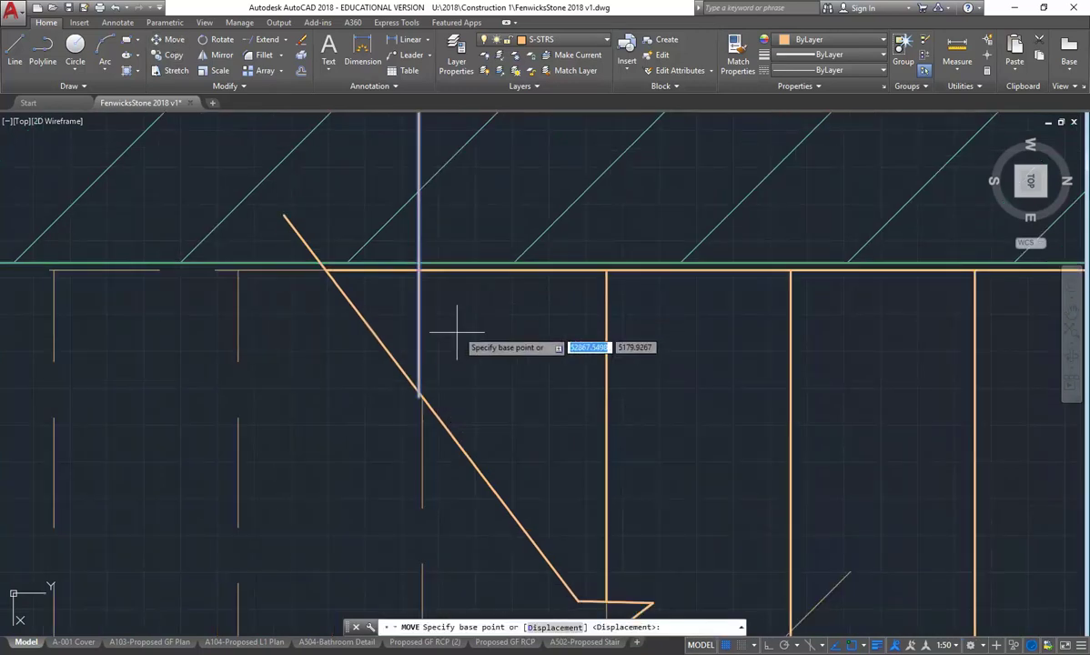
{"action": "left_click", "coordinate": [420, 391]}
{"action": "scroll", "coordinate": [428, 391], "scroll_direction": "up", "scroll_amount": 4}
{"action": "left_click", "coordinate": [427, 397]}
{"action": "scroll", "coordinate": [429, 364], "scroll_direction": "down", "scroll_amount": 5}
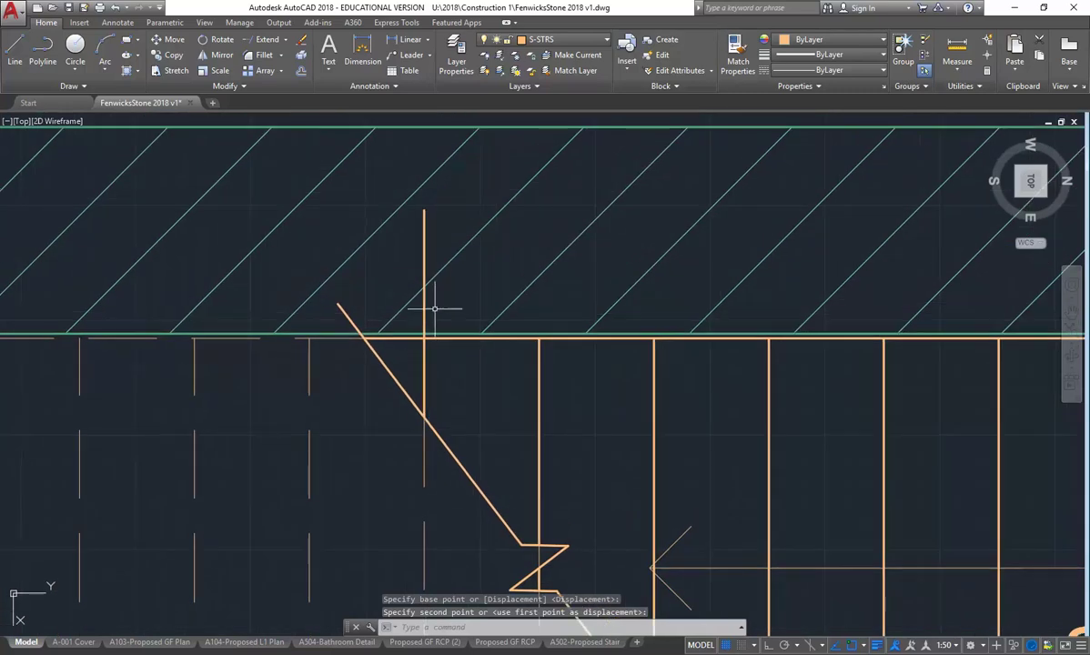
Shorten the copied riser's upper end from inside the hatched wall to the solid stair edge
{"action": "left_click", "coordinate": [424, 313]}
{"action": "left_click", "coordinate": [405, 323]}
{"action": "left_click", "coordinate": [424, 211]}
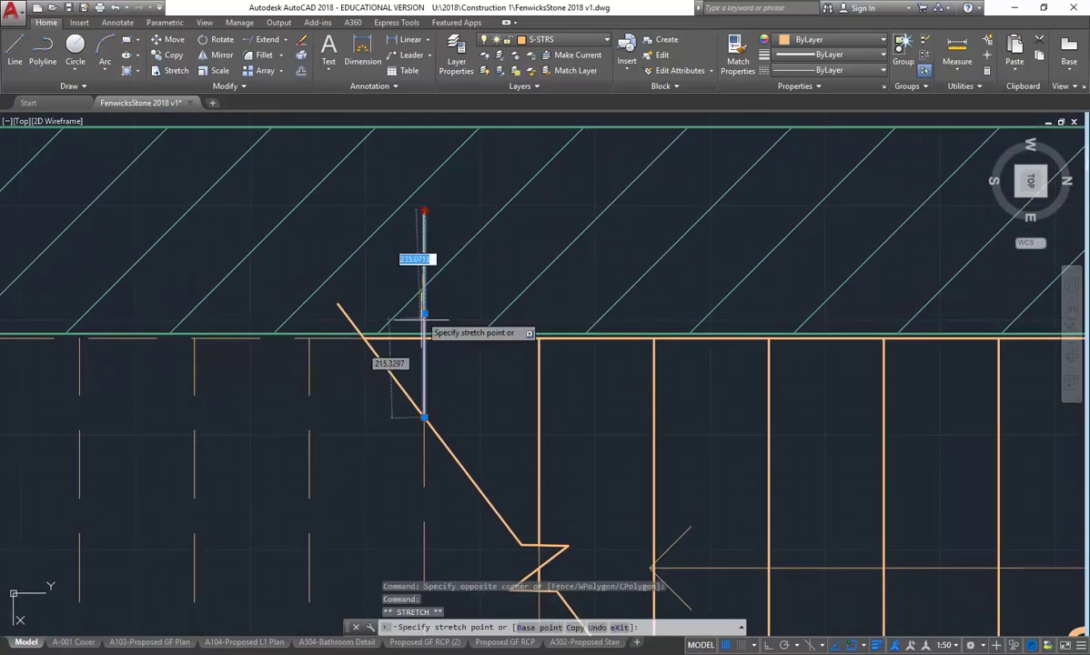
{"action": "key", "text": "Escape"}
{"action": "scroll", "coordinate": [424, 338], "scroll_direction": "down", "scroll_amount": 4}
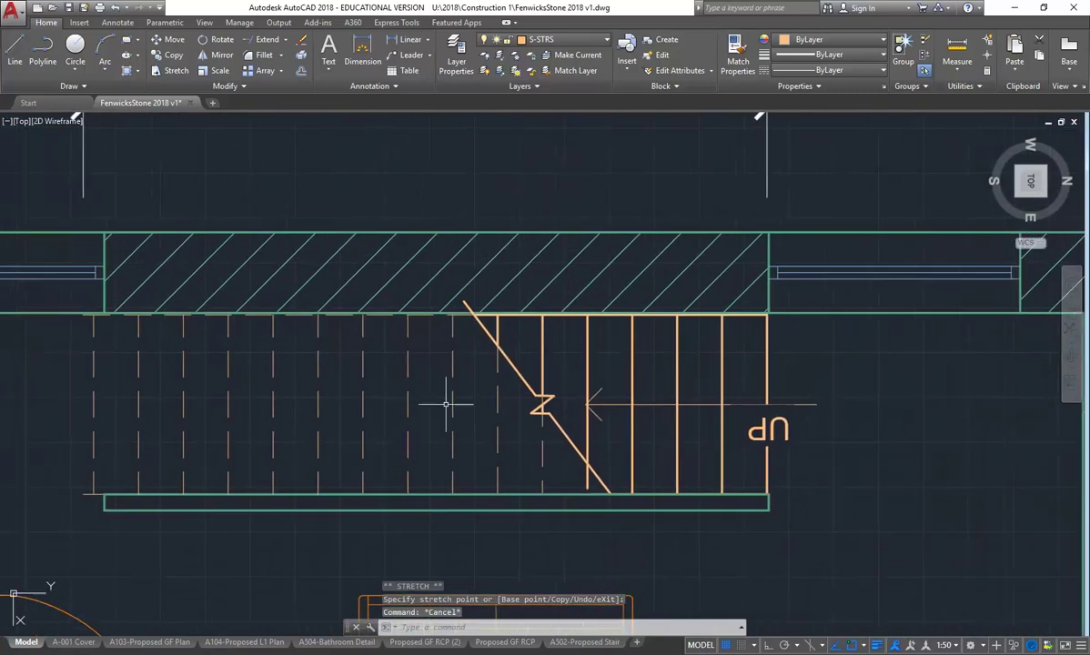
{"action": "middle_click_drag", "start_coordinate": [470, 420], "coordinate": [447, 417]}
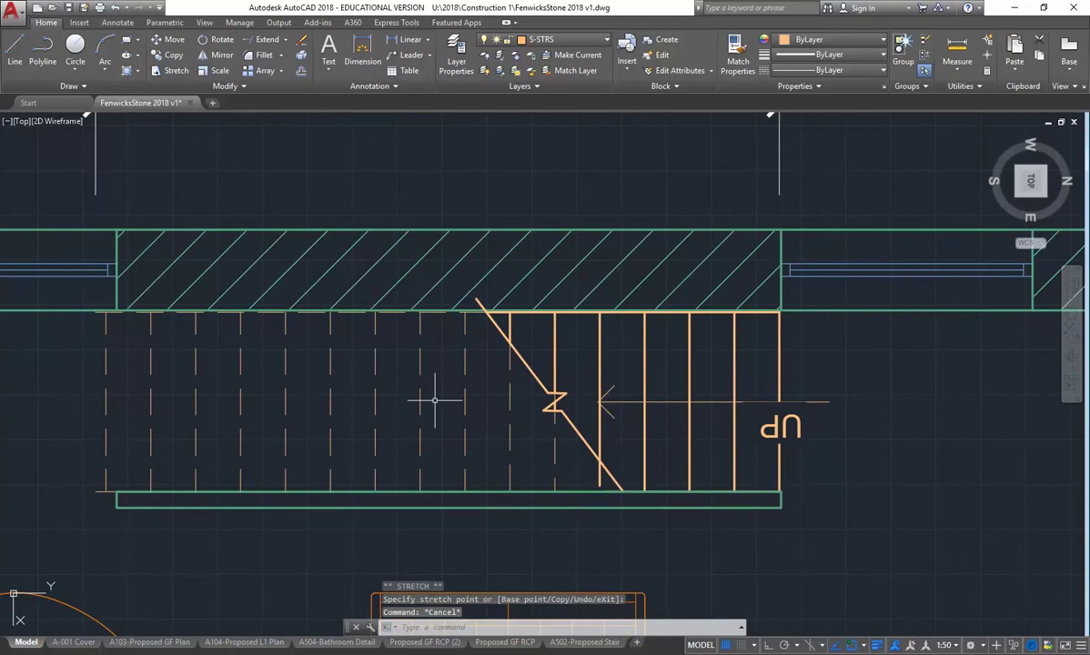
Make A-ANNO the current layer
{"action": "left_click", "coordinate": [564, 39]}
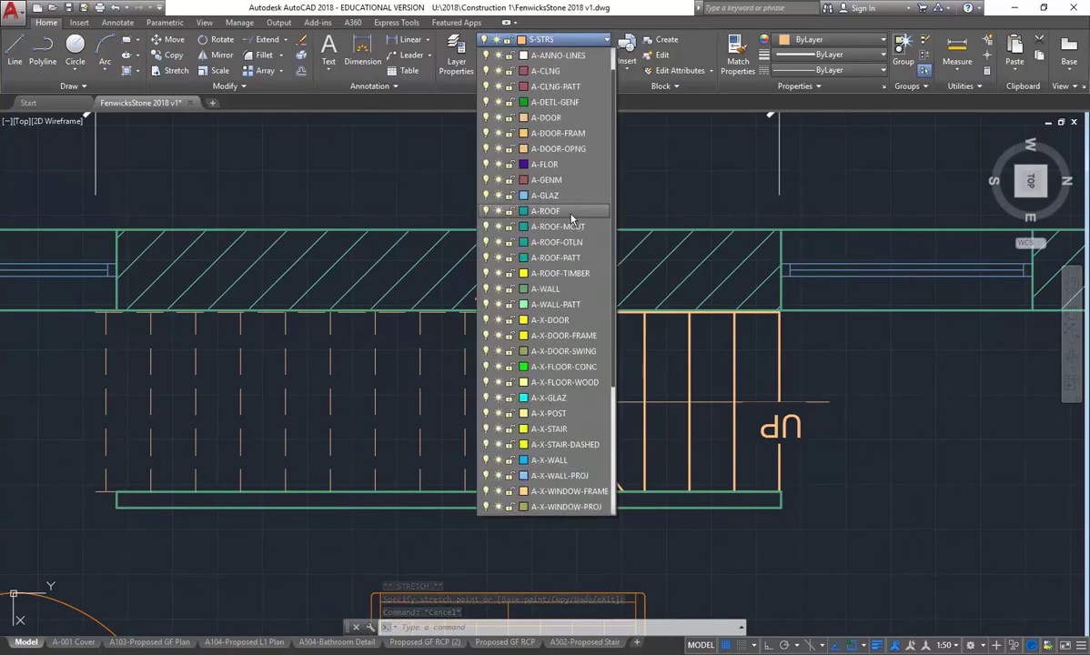
{"action": "scroll", "coordinate": [565, 105], "scroll_direction": "up", "scroll_amount": 1}
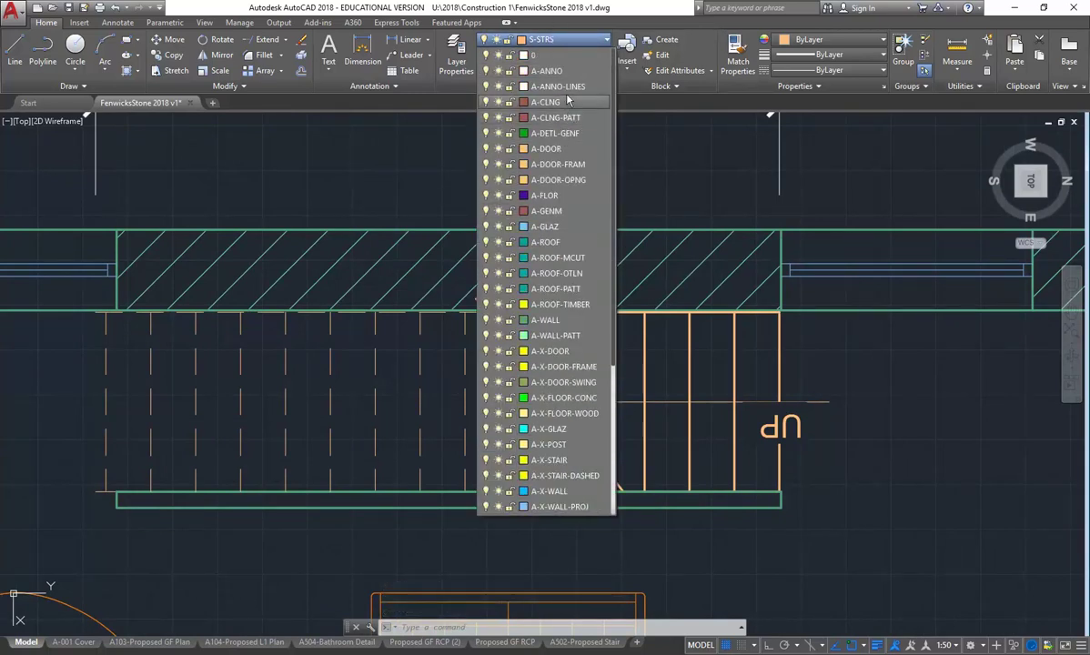
{"action": "left_click", "coordinate": [520, 70]}
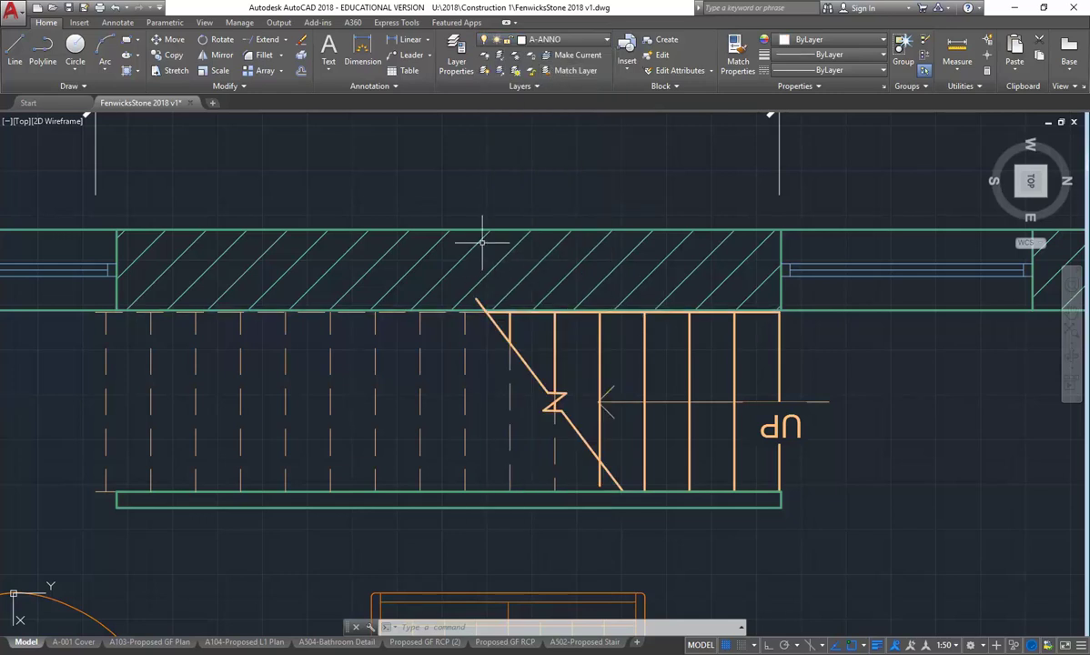
{"action": "scroll", "coordinate": [513, 280], "scroll_direction": "down", "scroll_amount": 3}
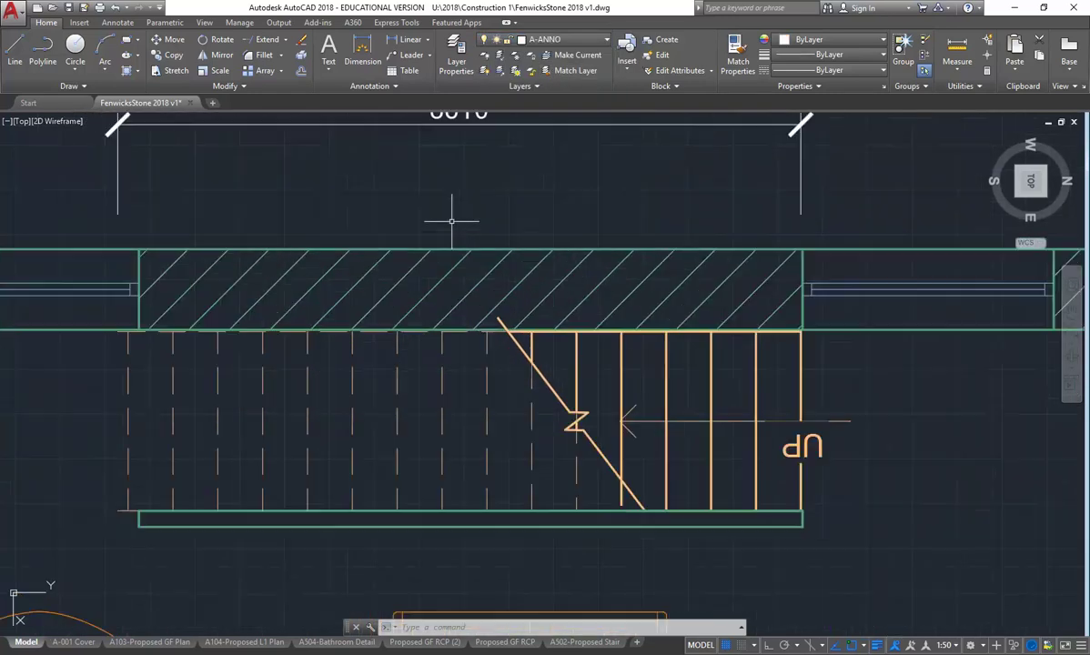
{"action": "scroll", "coordinate": [483, 258], "scroll_direction": "up", "scroll_amount": 2}
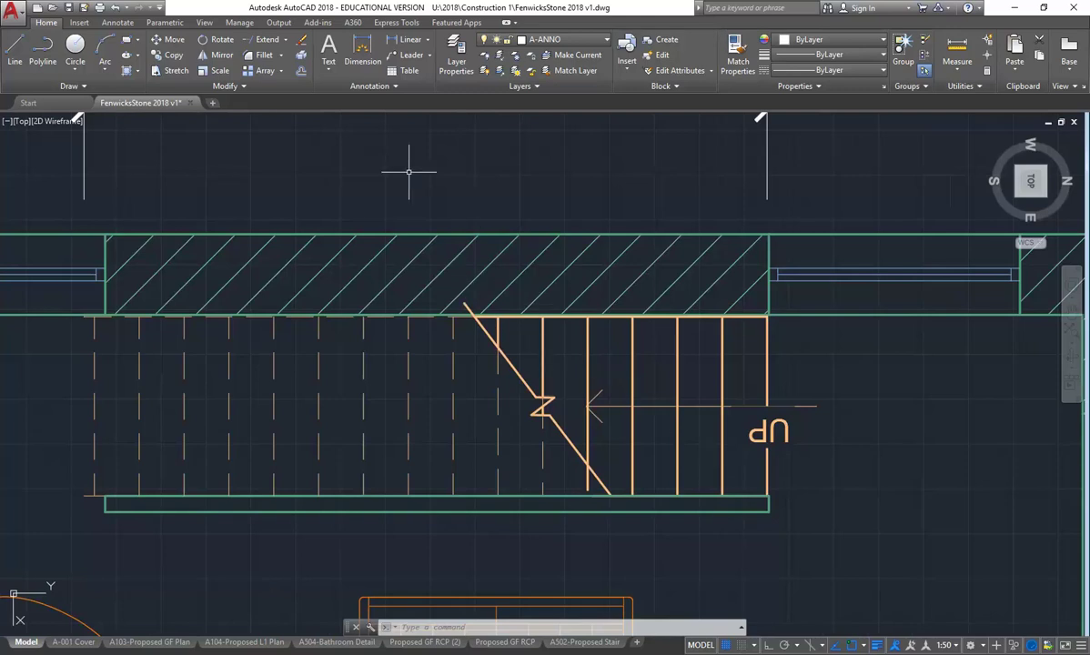
Check the font, annotative setting and paper text height of the Notes text style
{"action": "left_click", "coordinate": [328, 66]}
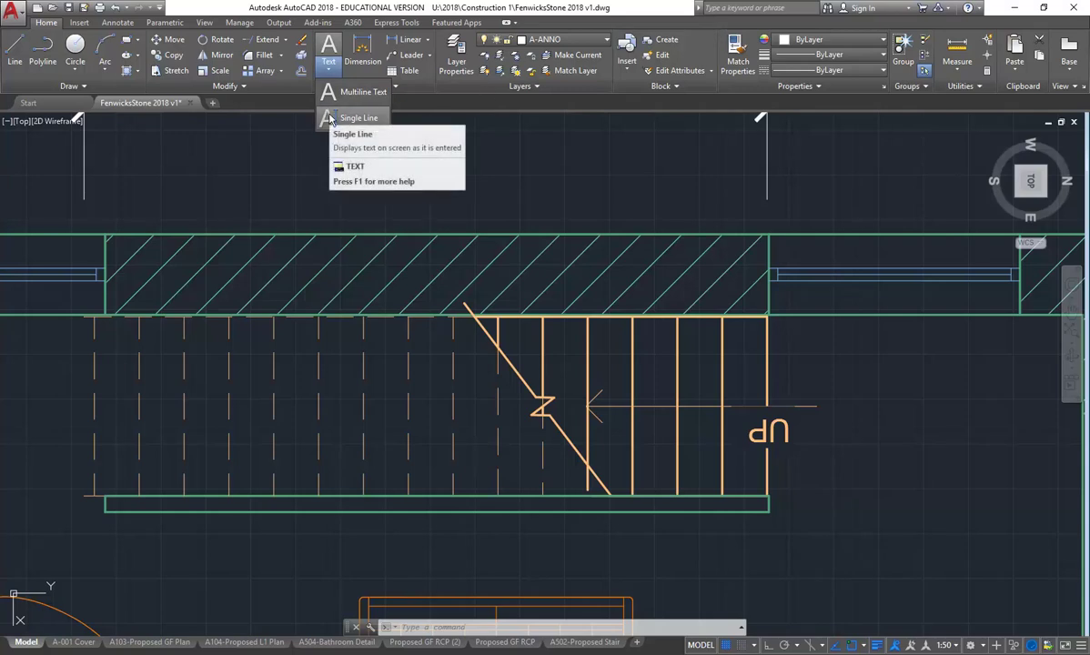
{"action": "left_click", "coordinate": [363, 86]}
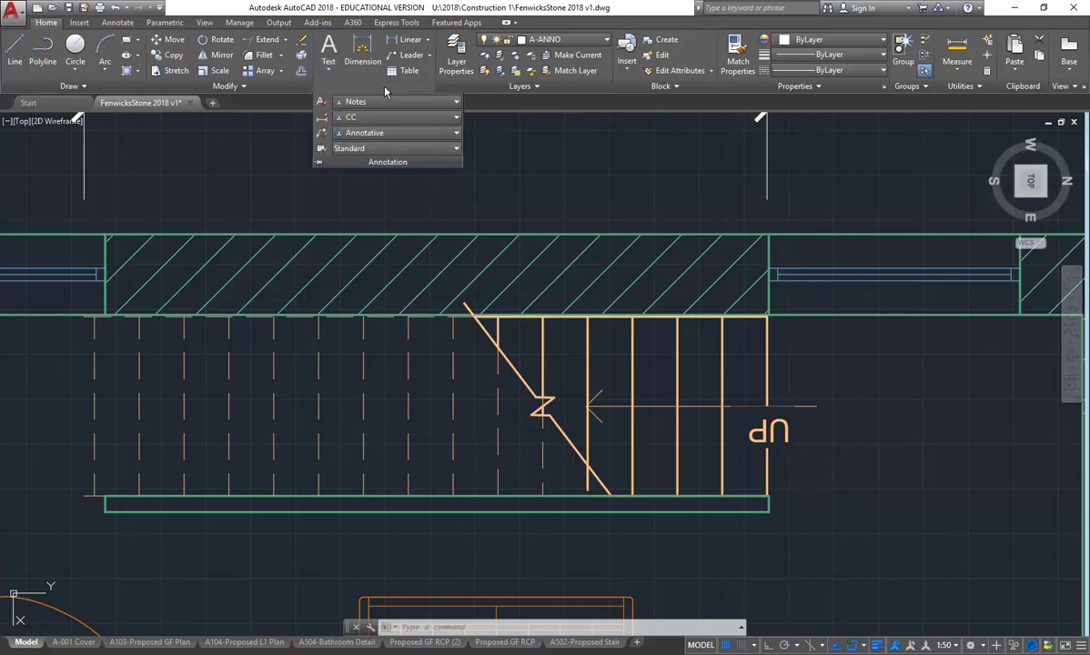
{"action": "left_click", "coordinate": [320, 106]}
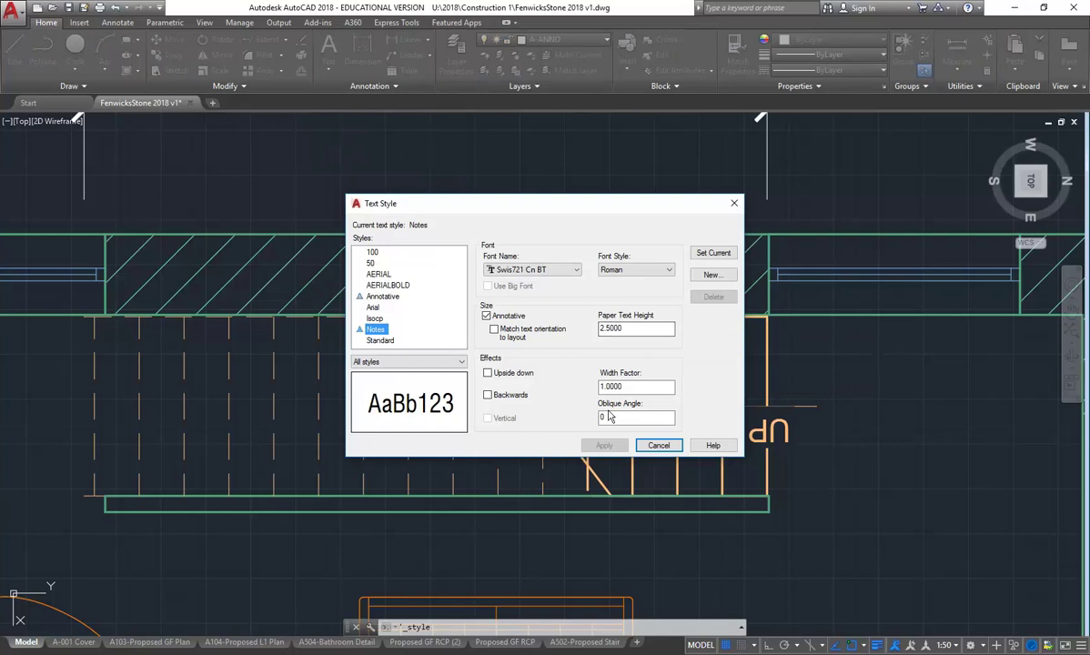
{"action": "left_click", "coordinate": [657, 446]}
Place the single-line text "1" at rotation 0 in the stair's first tread, above the direction arrow
{"action": "left_click", "coordinate": [330, 70]}
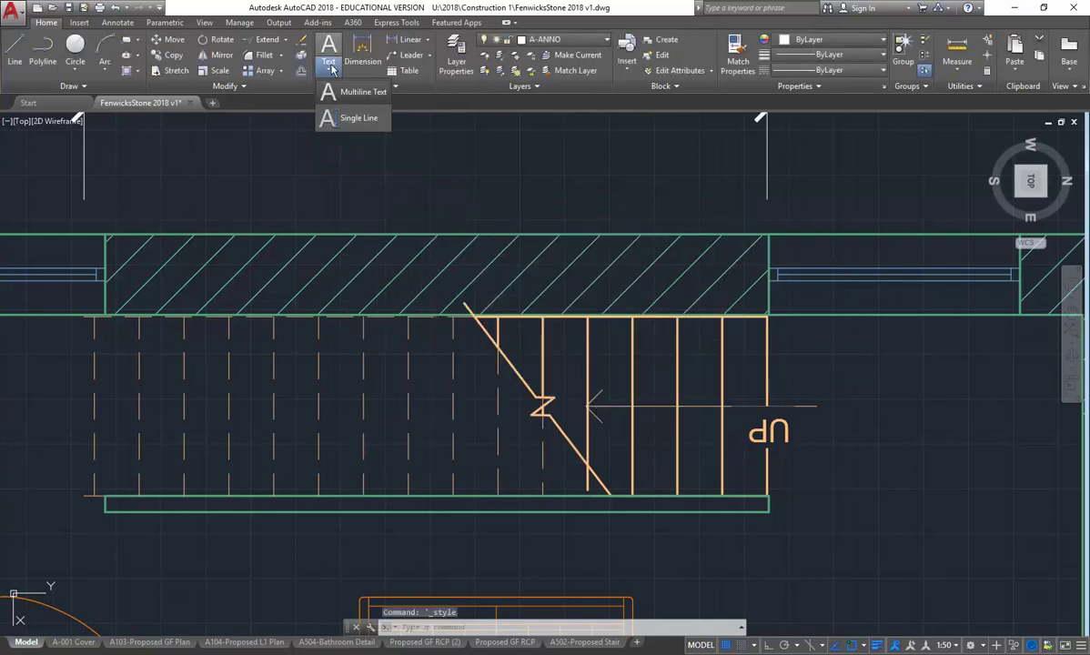
{"action": "left_click", "coordinate": [344, 118]}
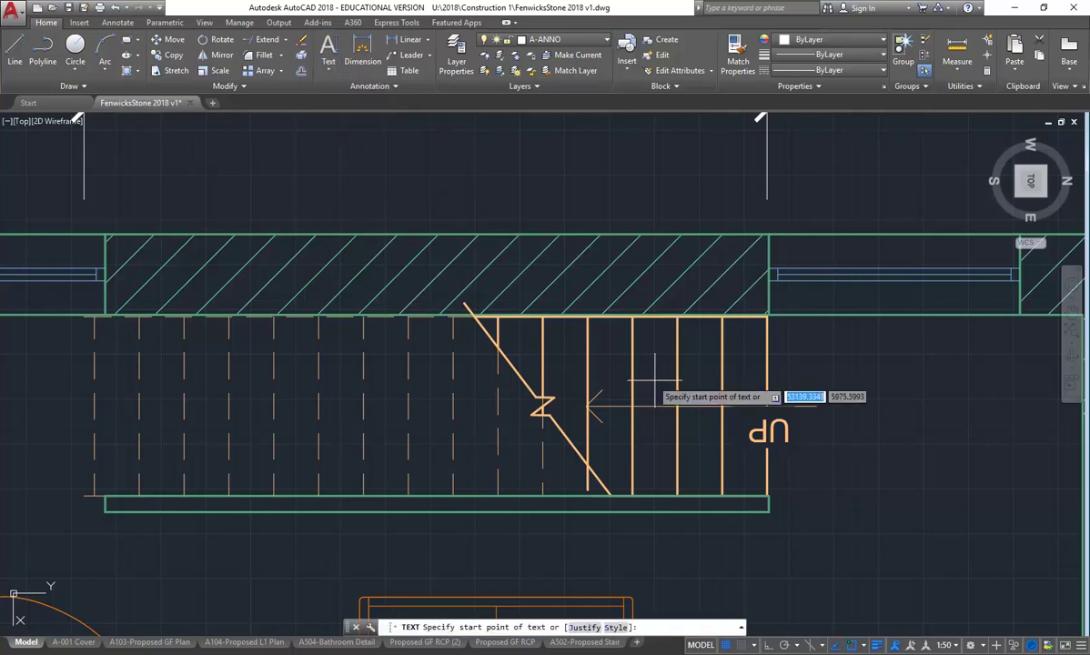
{"action": "scroll", "coordinate": [801, 352], "scroll_direction": "up", "scroll_amount": 4}
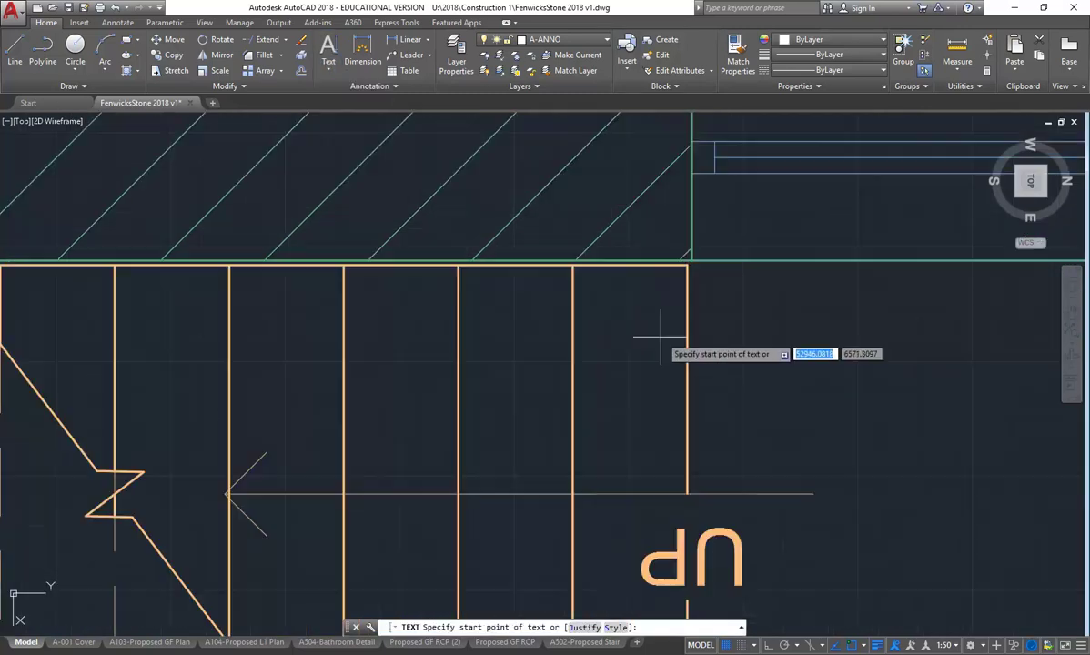
{"action": "left_click", "coordinate": [599, 350]}
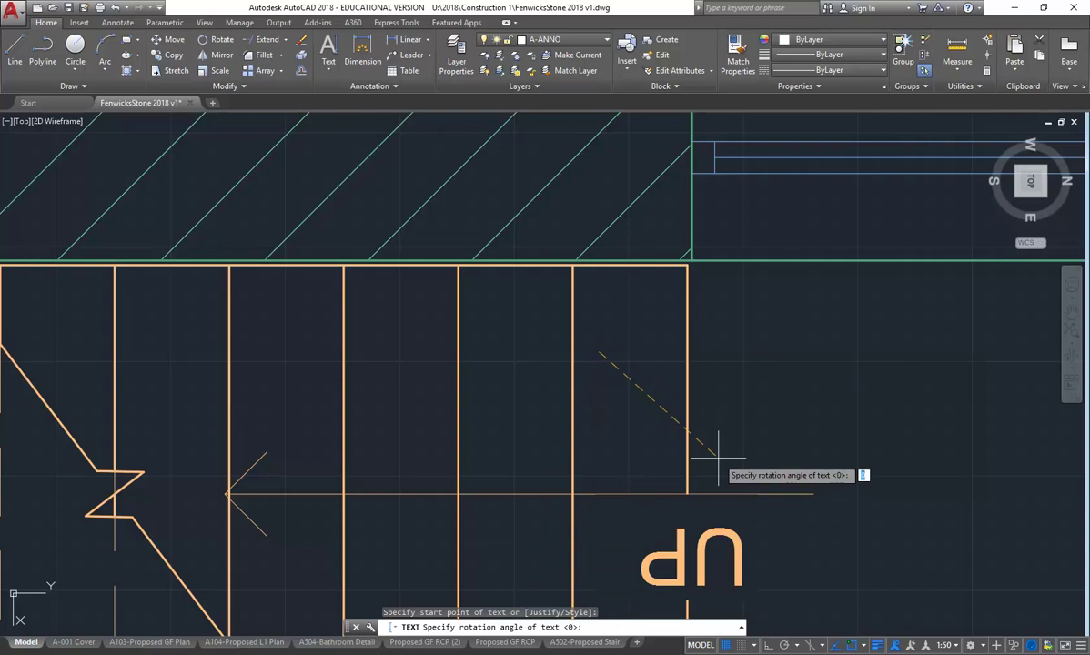
{"action": "key", "text": "Return"}
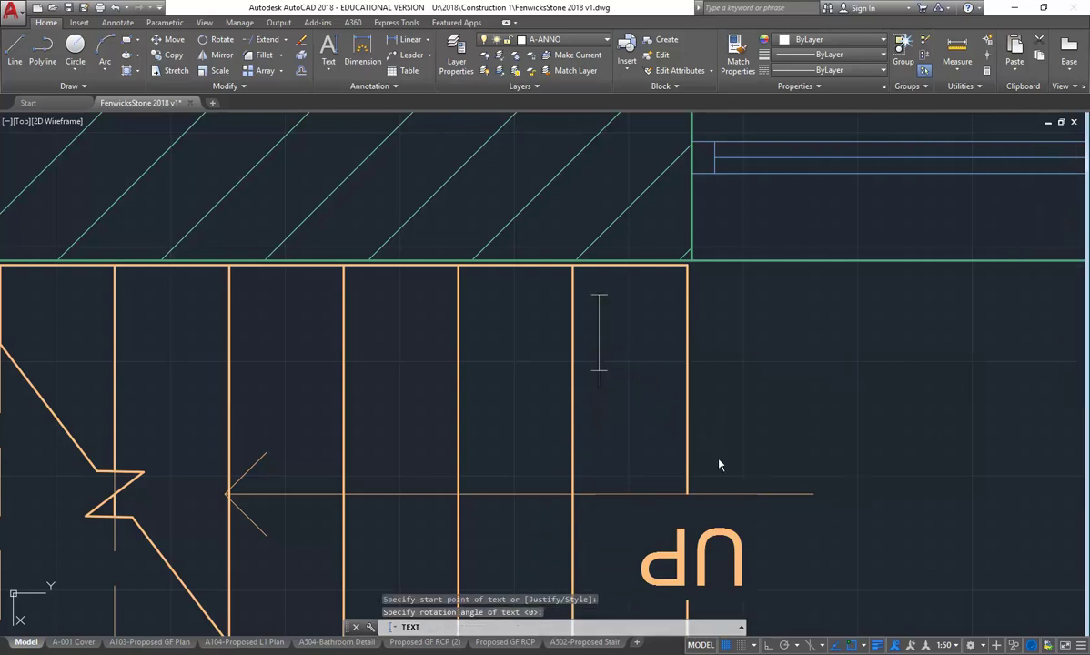
{"action": "type", "text": "1"}
{"action": "key", "text": "Return"}
{"action": "key", "text": "Return"}
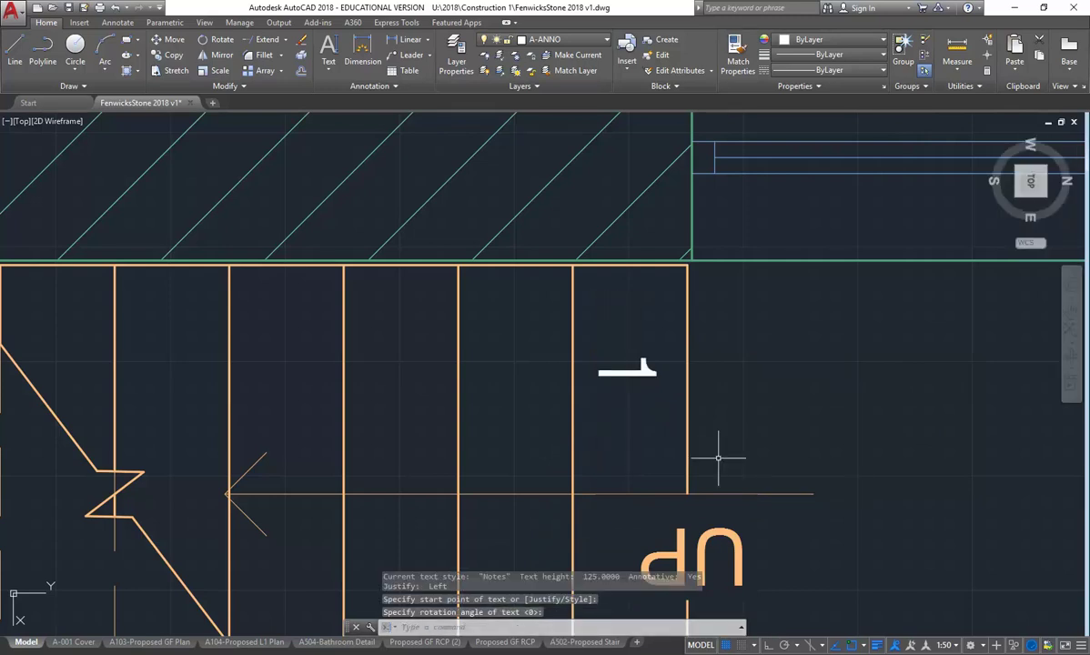
Set the rotation of the tread number "1" to 90
{"action": "scroll", "coordinate": [718, 457], "scroll_direction": "down", "scroll_amount": 2}
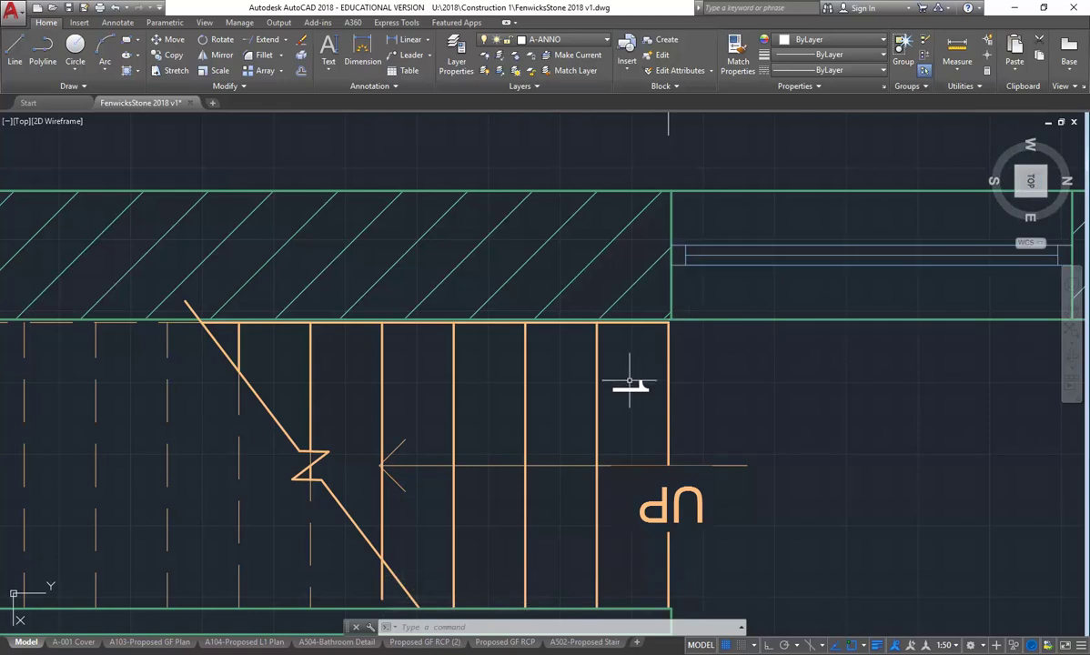
{"action": "right_click", "coordinate": [600, 374]}
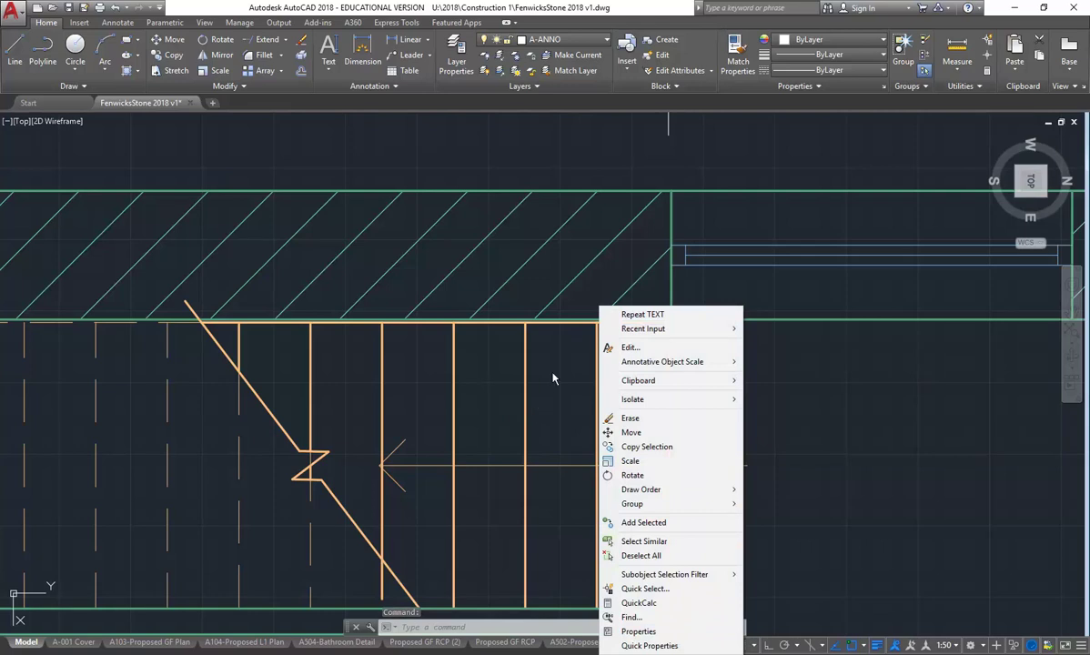
{"action": "left_click", "coordinate": [640, 632]}
{"action": "mouse_move", "coordinate": [673, 316]}
{"action": "left_mouse_down"}
{"action": "mouse_move", "coordinate": [626, 300]}
{"action": "mouse_move", "coordinate": [186, 292]}
{"action": "mouse_move", "coordinate": [73, 264]}
{"action": "left_mouse_up"}
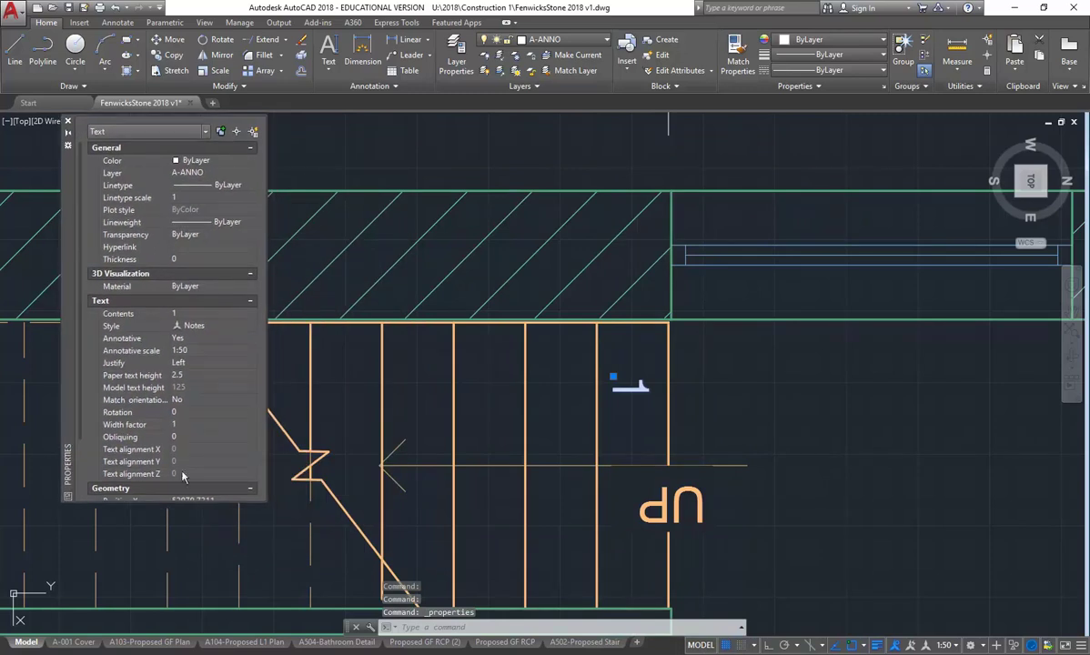
{"action": "left_click", "coordinate": [194, 413]}
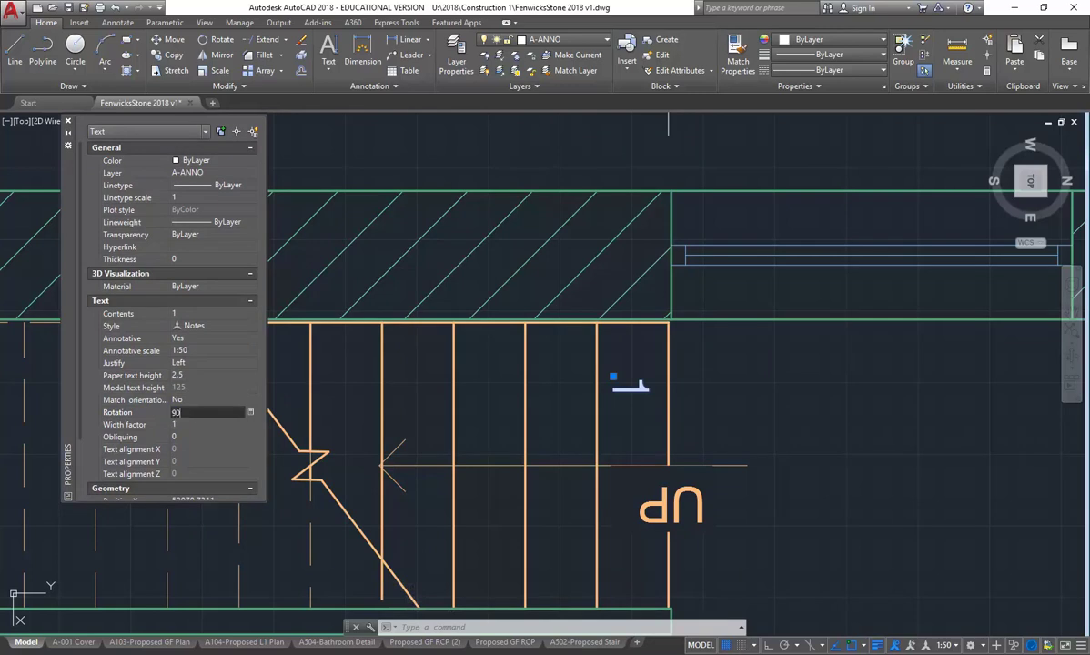
{"action": "key", "text": "Tab"}
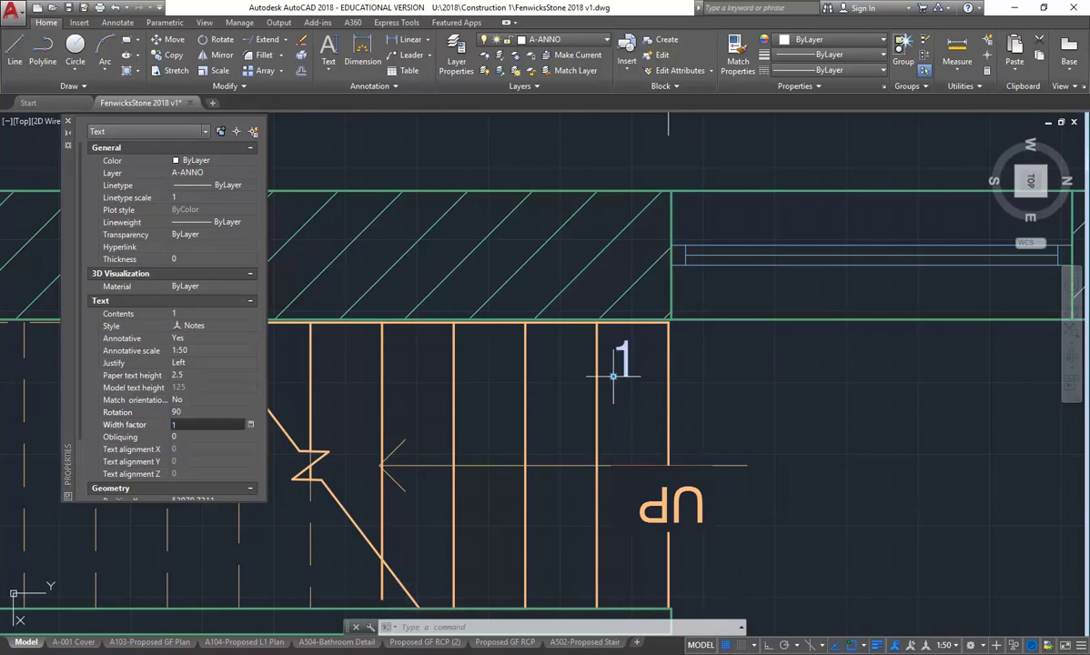
Move the tread number "1" slightly north to centre it in the first tread, and close its properties
{"action": "left_click", "coordinate": [167, 40]}
{"action": "scroll", "coordinate": [678, 355], "scroll_direction": "up", "scroll_amount": 2}
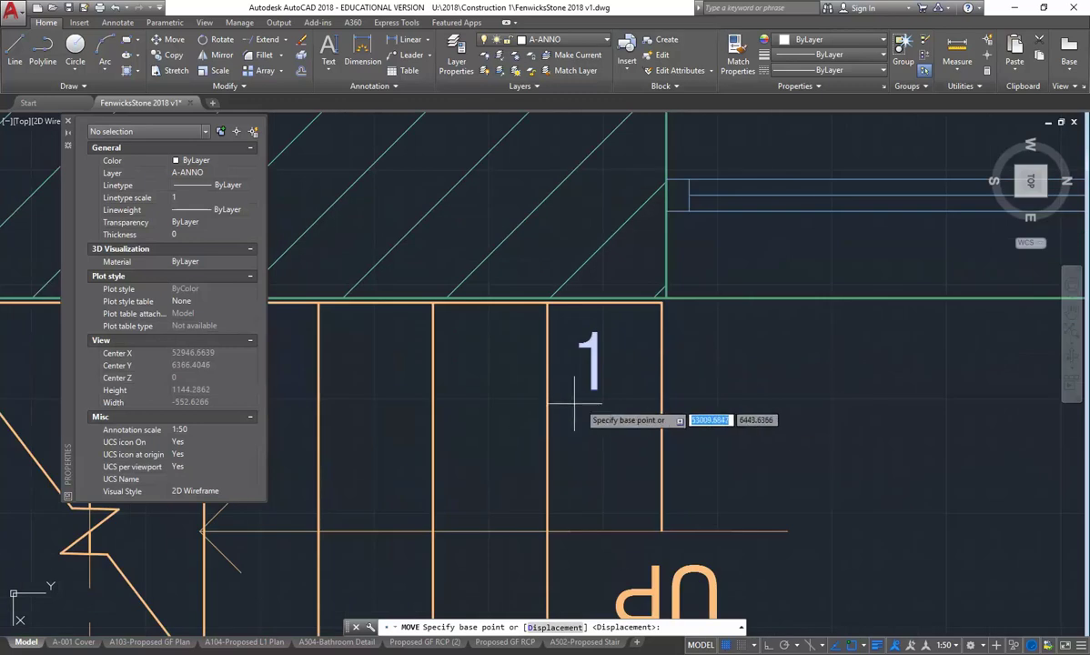
{"action": "left_click", "coordinate": [579, 405]}
{"action": "left_click", "coordinate": [580, 408]}
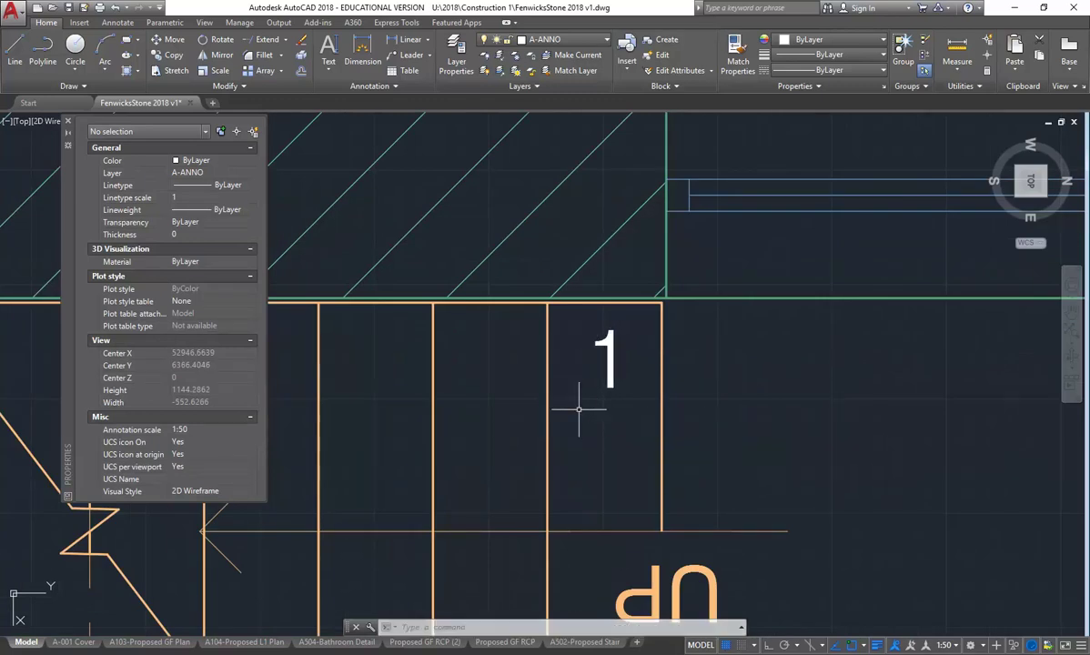
{"action": "middle_click_drag", "start_coordinate": [579, 408], "coordinate": [633, 408]}
{"action": "left_click", "coordinate": [67, 123]}
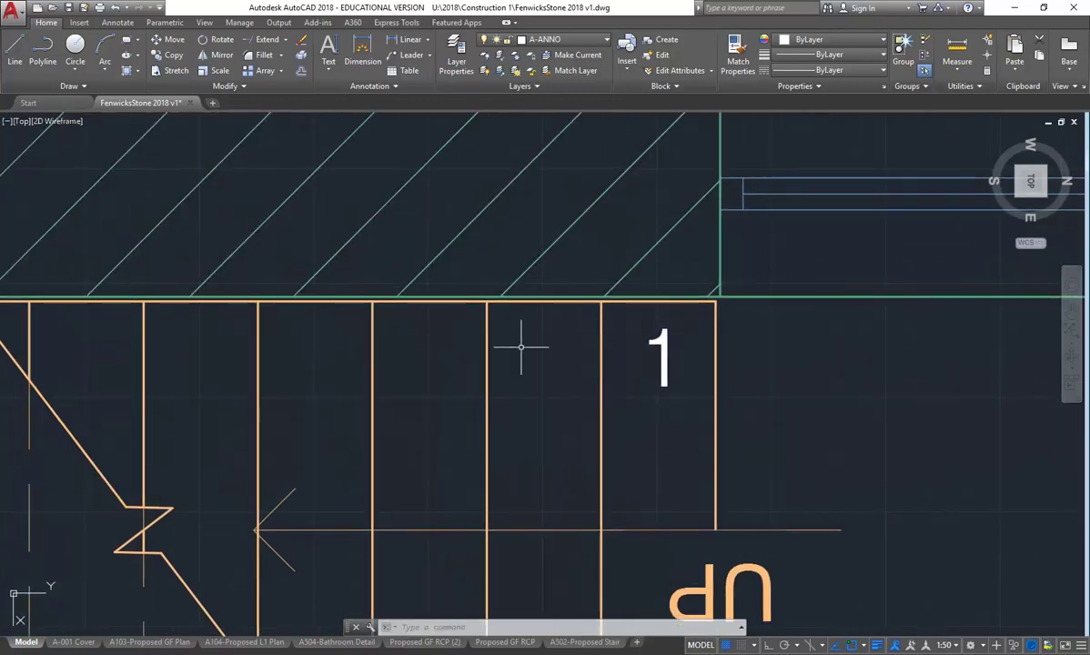
Check how the tread number appears on the A502-Proposed Stair layout, and return to model space
{"action": "scroll", "coordinate": [519, 346], "scroll_direction": "down", "scroll_amount": 3}
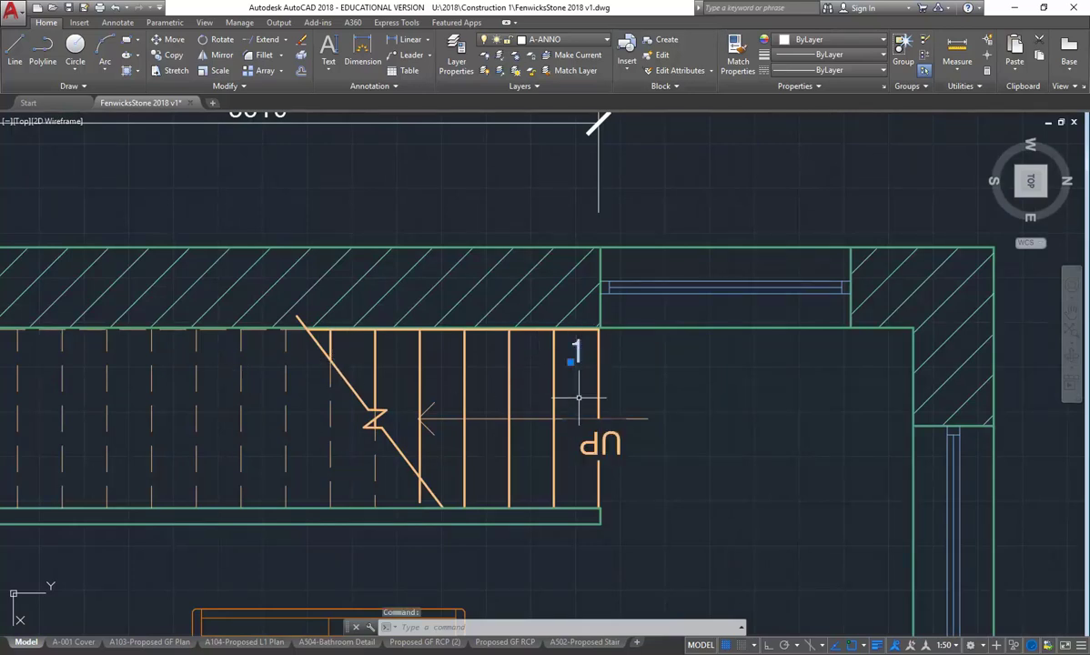
{"action": "scroll", "coordinate": [472, 374], "scroll_direction": "down", "scroll_amount": 2}
{"action": "key", "text": "Escape"}
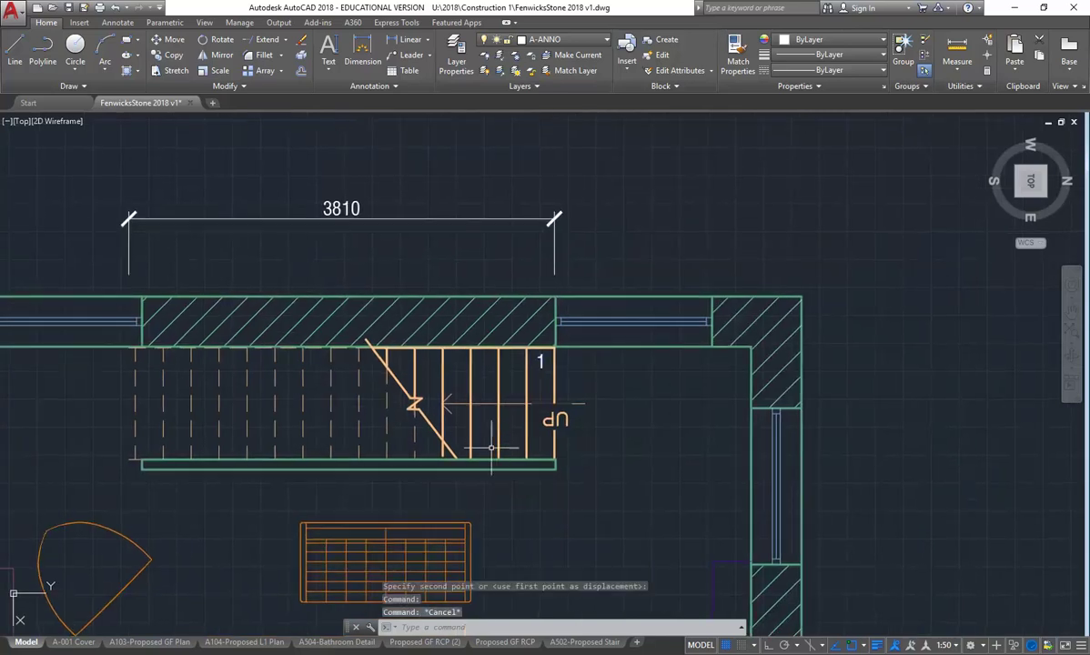
{"action": "scroll", "coordinate": [460, 419], "scroll_direction": "up", "scroll_amount": 2}
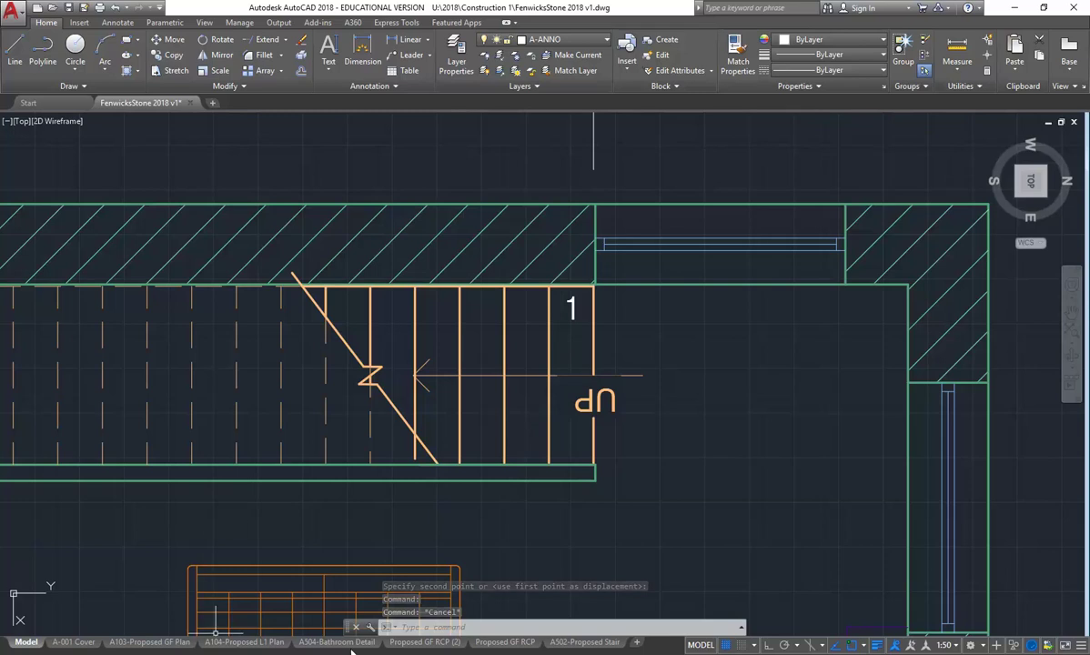
{"action": "left_click", "coordinate": [587, 642]}
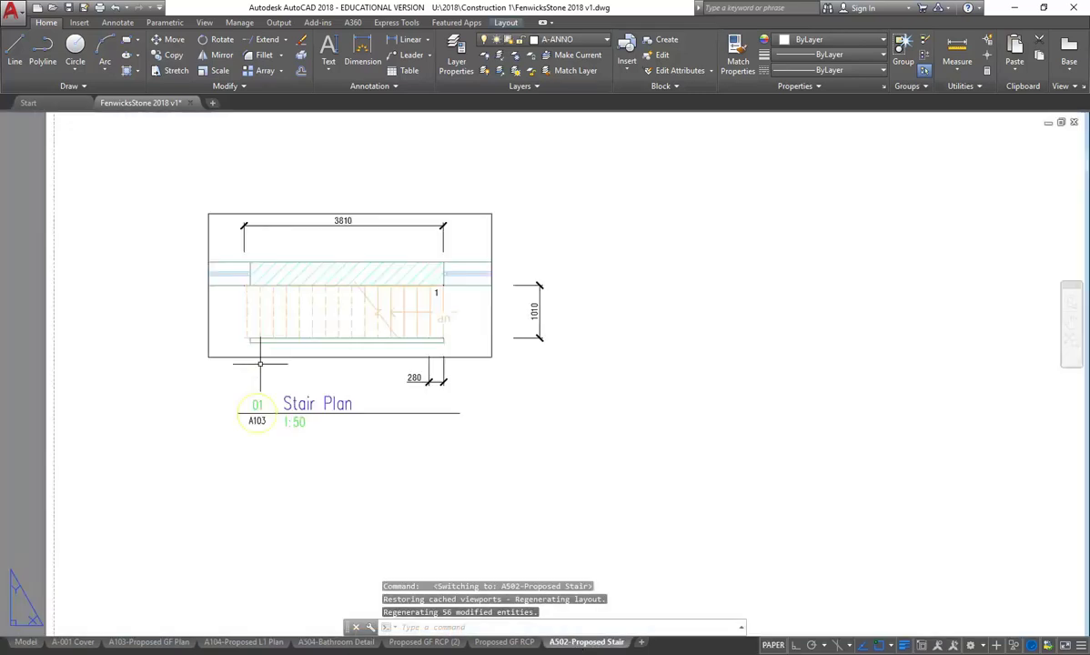
{"action": "left_click", "coordinate": [26, 642]}
Move the tread number "1" about 735 mm straight east in the first tread, past the "UP" label, with Ortho on
{"action": "left_click", "coordinate": [565, 324]}
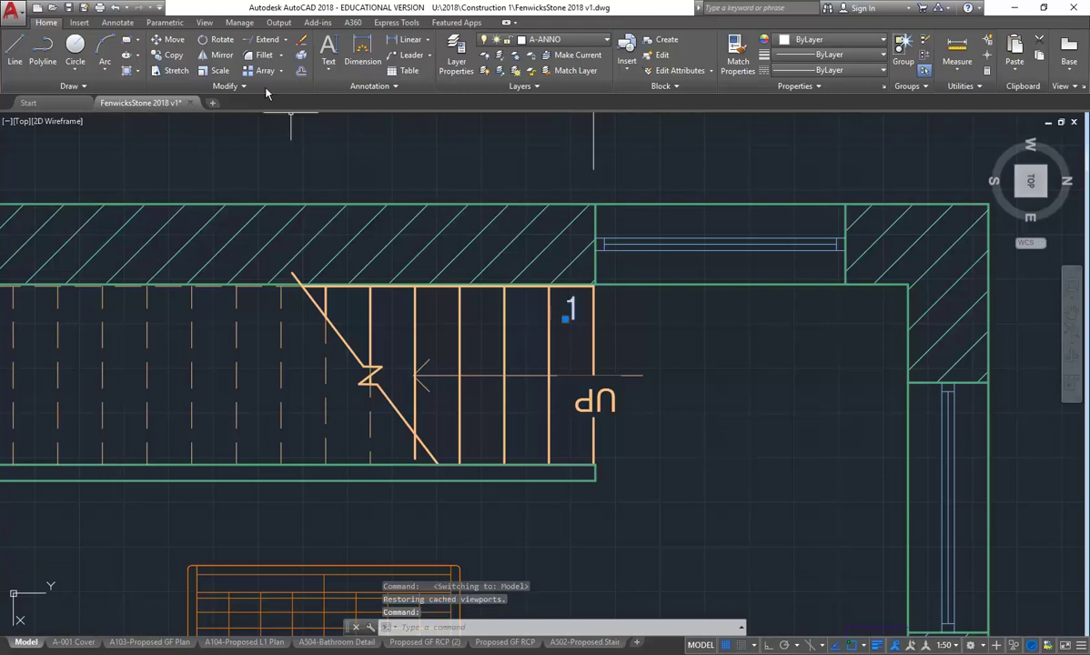
{"action": "left_click", "coordinate": [170, 43]}
{"action": "left_click", "coordinate": [687, 308]}
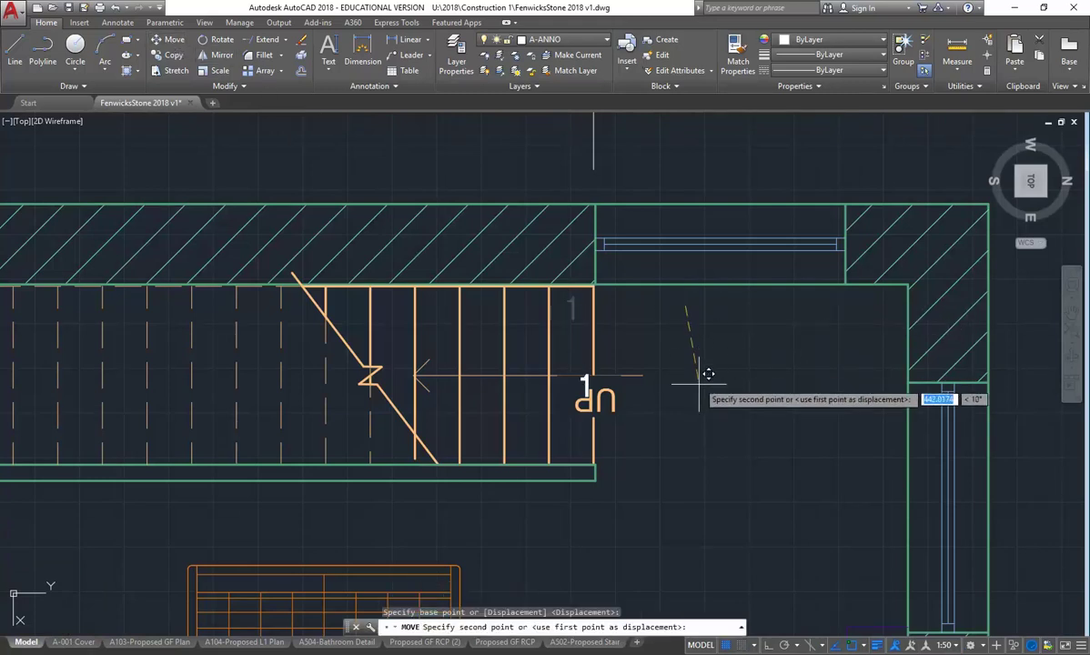
{"action": "key", "text": "F8"}
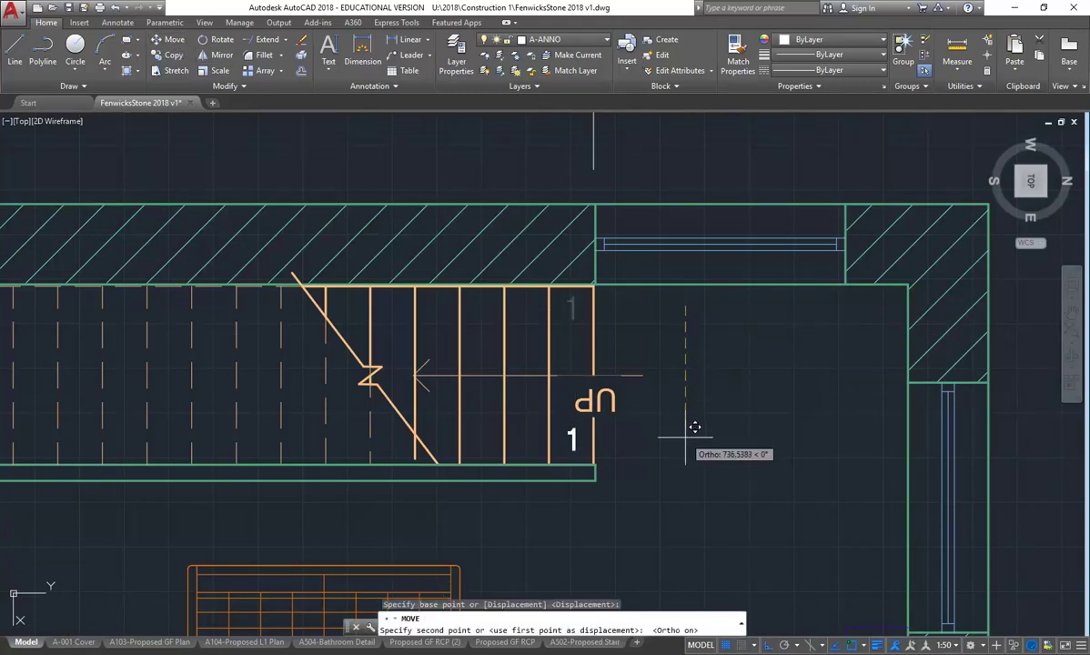
{"action": "left_click", "coordinate": [693, 436]}
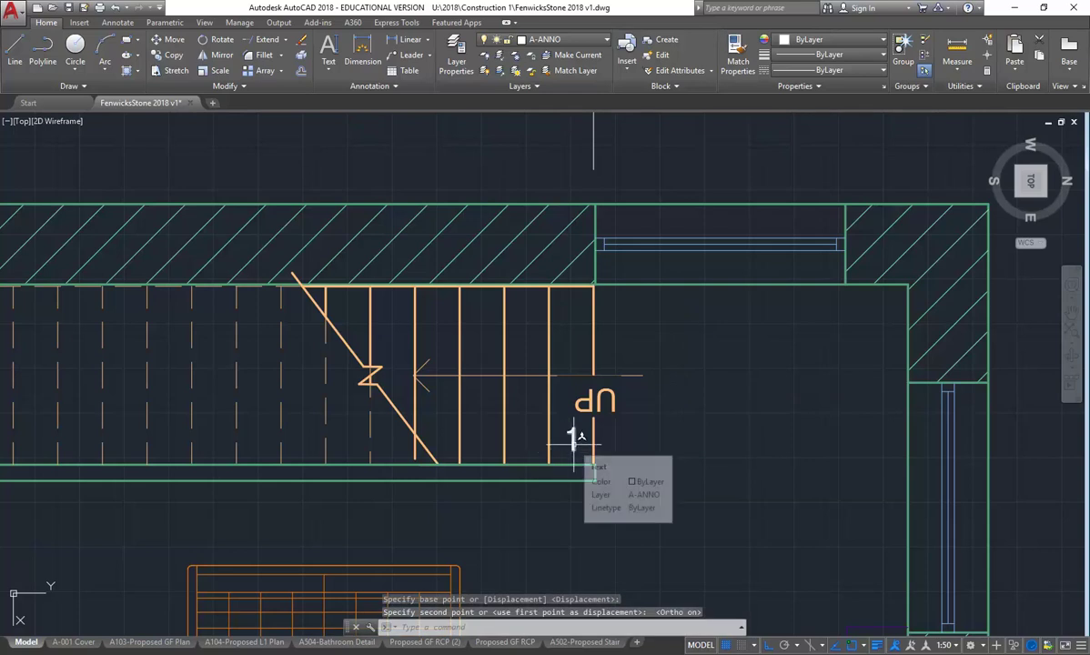
Copy the tread number "1" into the next four treads, using the riser ends along the stair's lower edge as reference points
{"action": "left_click", "coordinate": [575, 443]}
{"action": "left_click", "coordinate": [170, 55]}
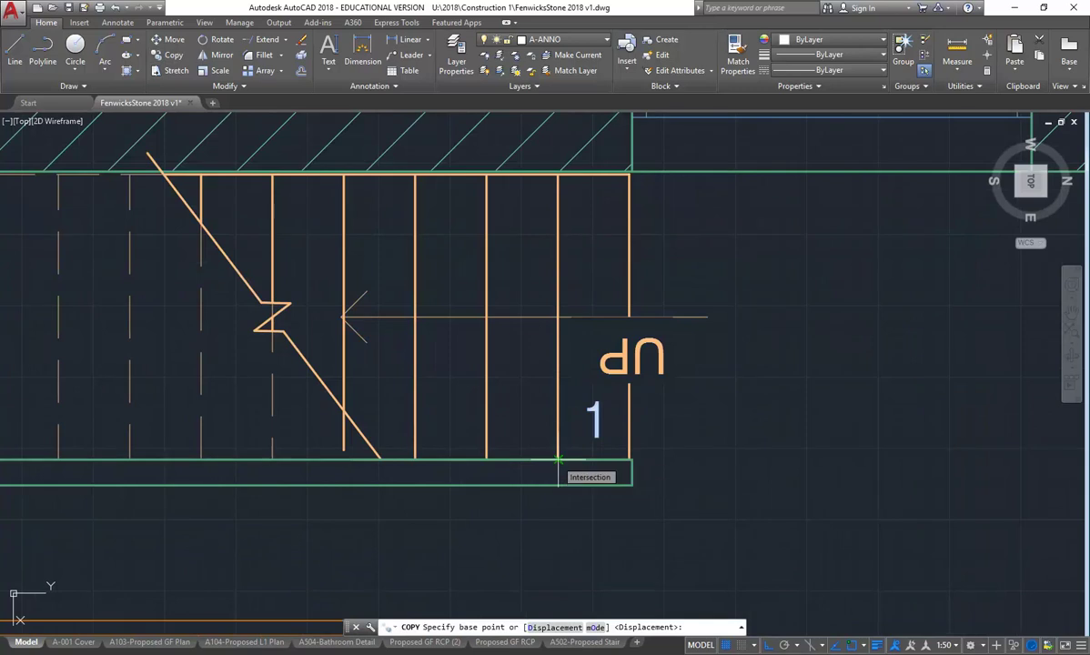
{"action": "left_click", "coordinate": [558, 459]}
{"action": "left_click", "coordinate": [485, 460]}
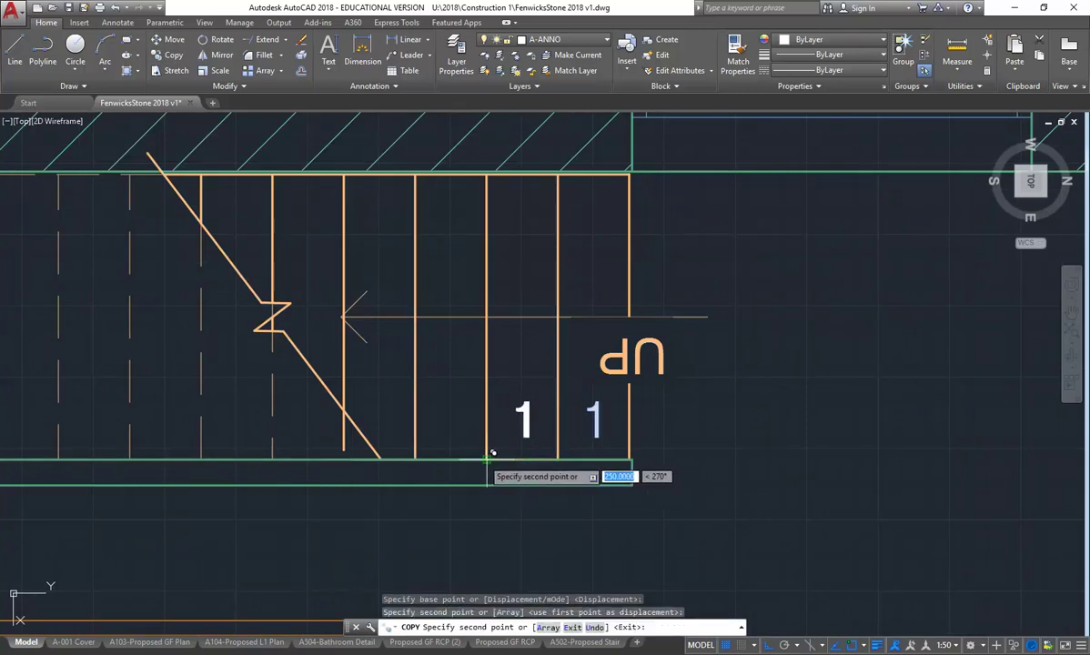
{"action": "left_click", "coordinate": [415, 460]}
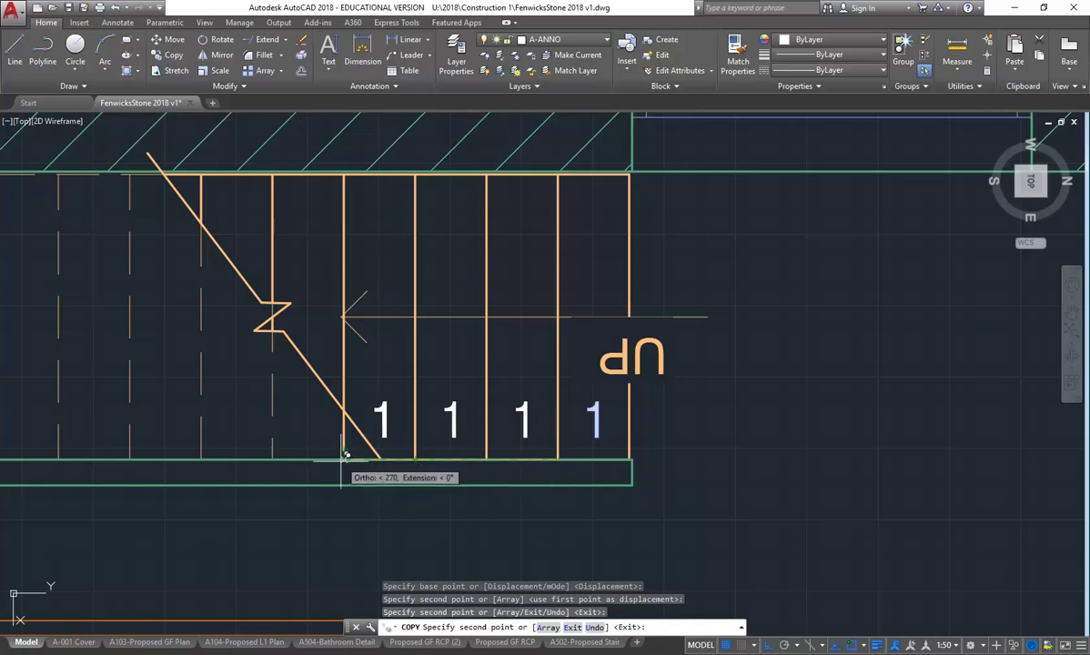
{"action": "left_click", "coordinate": [344, 460]}
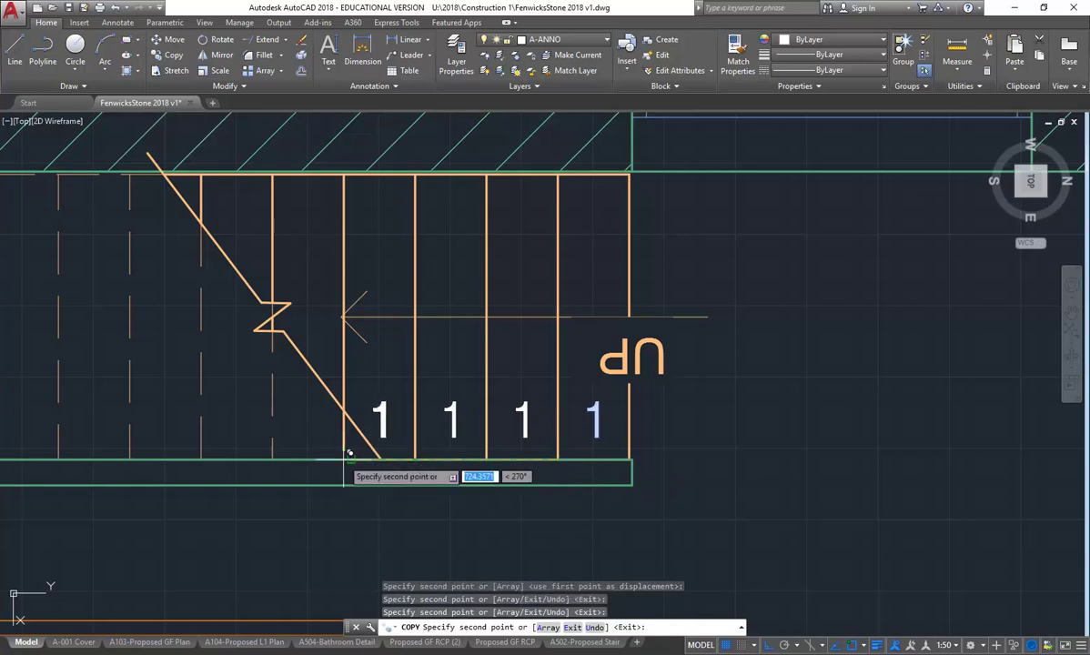
{"action": "left_click", "coordinate": [273, 457]}
{"action": "key", "text": "Escape"}
{"action": "key", "text": "Escape"}
Shorten the solid riser at the arrow tip to the break line and continue it with a copy of the adjacent dashed riser line
{"action": "left_click", "coordinate": [346, 451]}
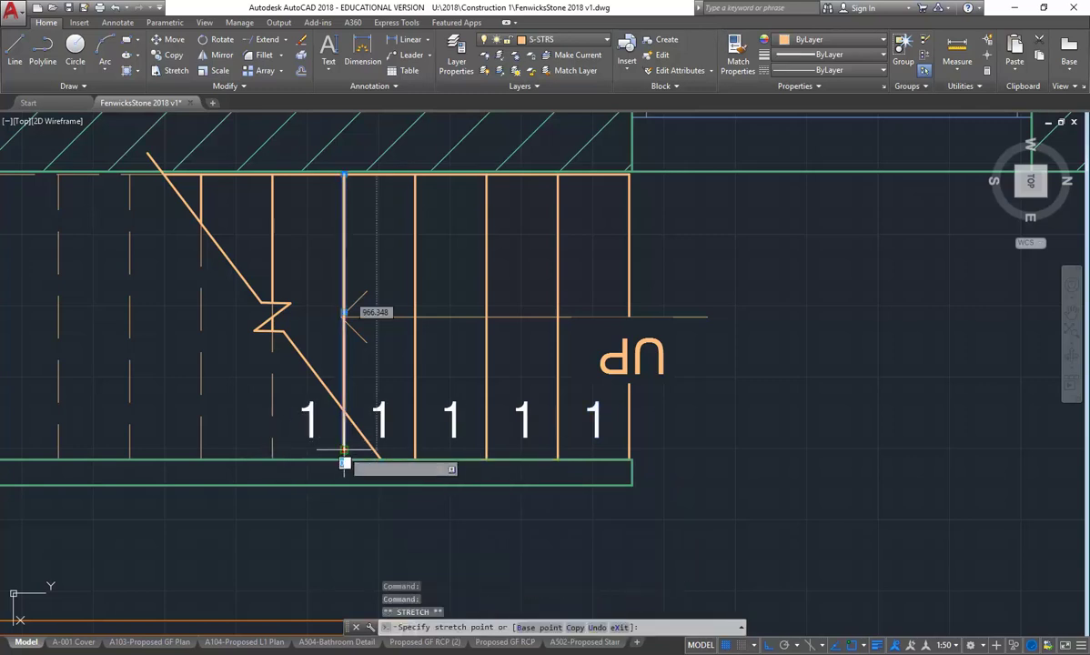
{"action": "key", "text": "Escape"}
{"action": "left_click", "coordinate": [273, 382]}
{"action": "left_click", "coordinate": [248, 408]}
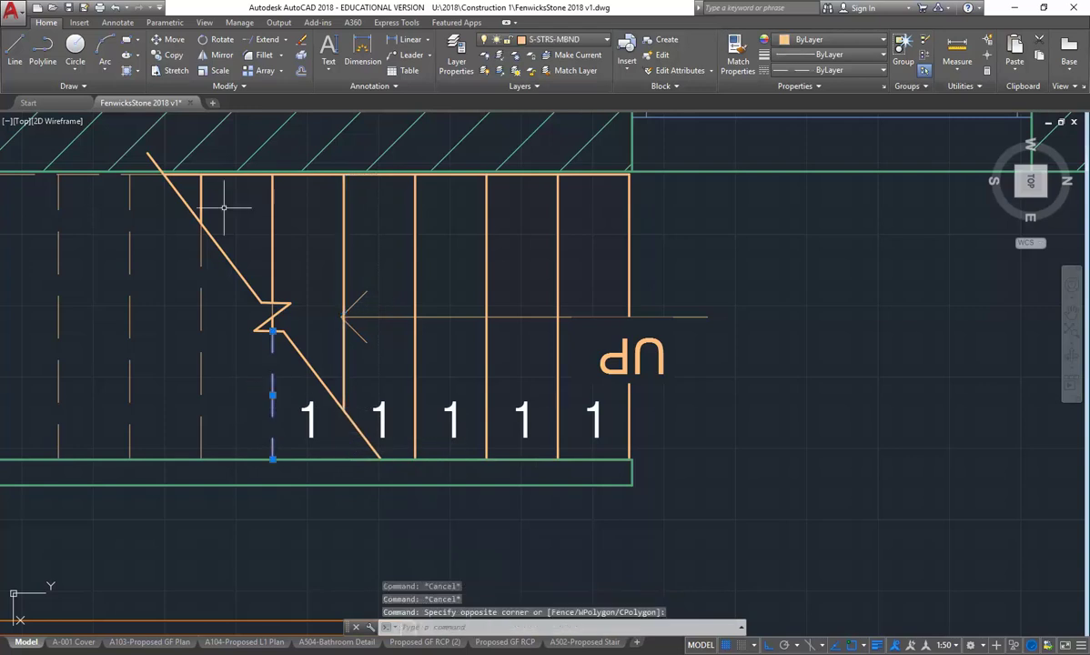
{"action": "left_click", "coordinate": [172, 55]}
{"action": "scroll", "coordinate": [309, 379], "scroll_direction": "up", "scroll_amount": 2}
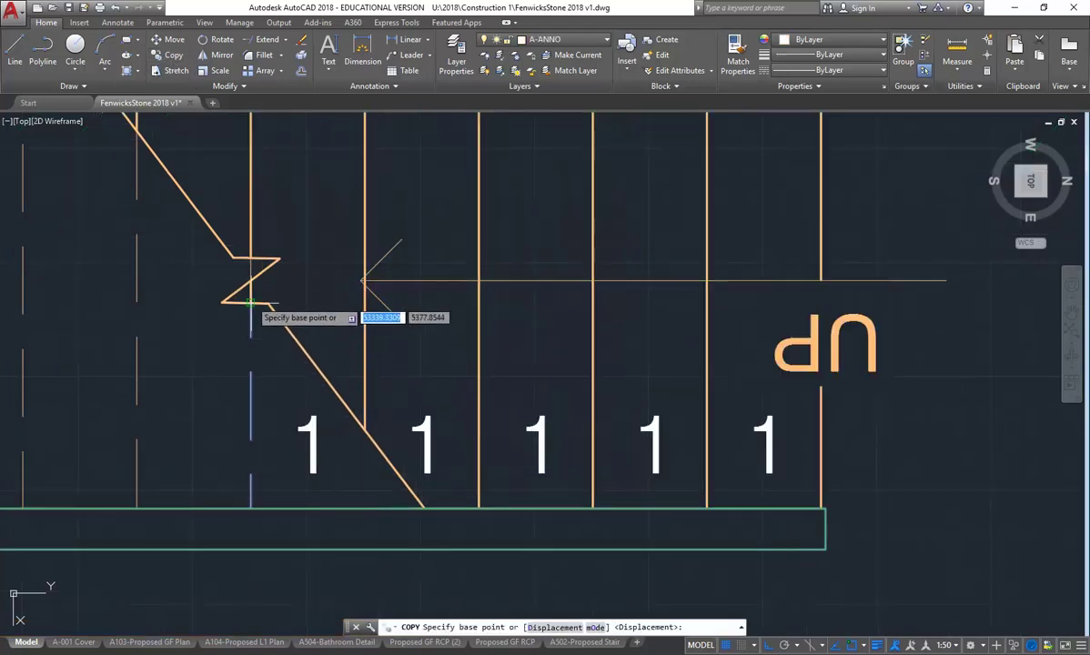
{"action": "left_click", "coordinate": [251, 326]}
{"action": "left_click", "coordinate": [363, 429]}
{"action": "key", "text": "Escape"}
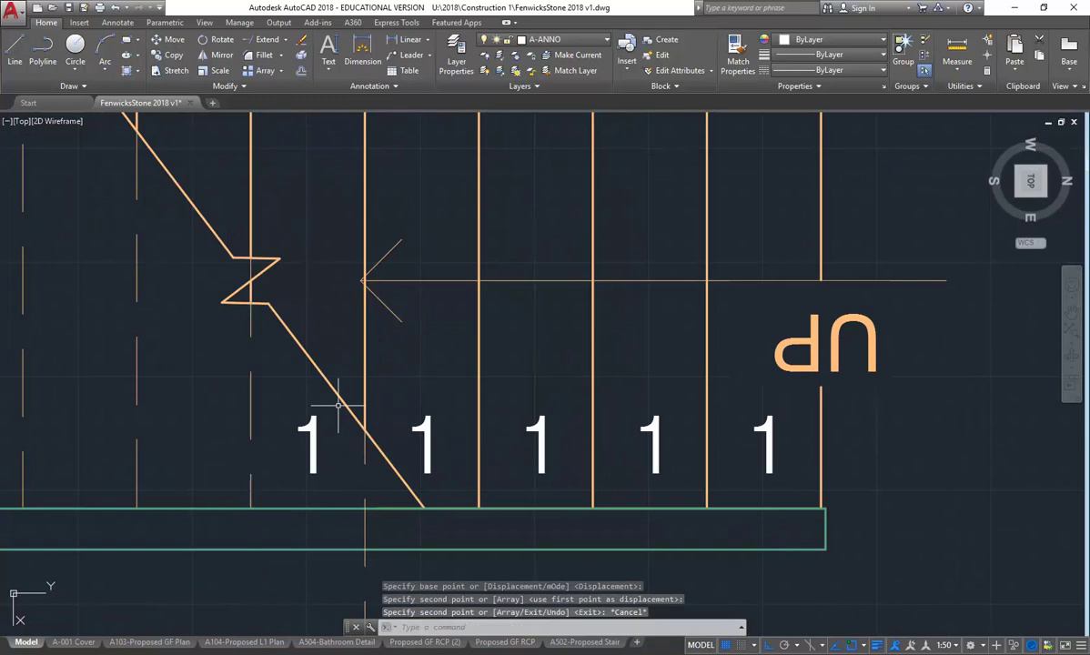
{"action": "key", "text": "Escape"}
Trim the copied dashed riser line where it runs past the stair's lower edge
{"action": "left_click", "coordinate": [285, 40]}
{"action": "left_click", "coordinate": [262, 54]}
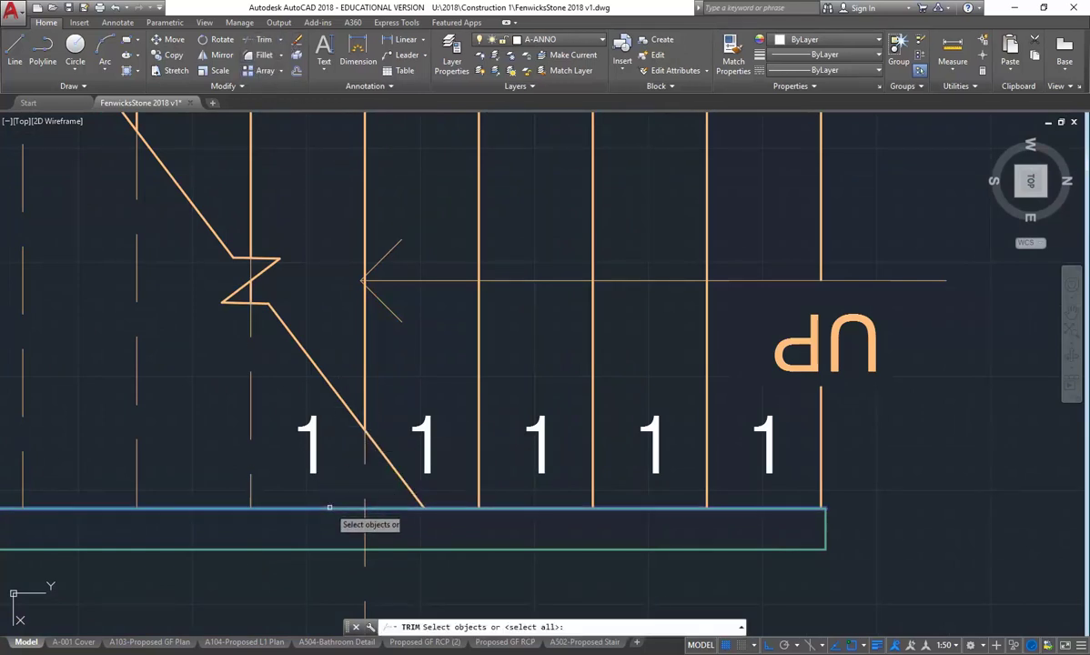
{"action": "key", "text": "Return"}
{"action": "right_click", "coordinate": [329, 485]}
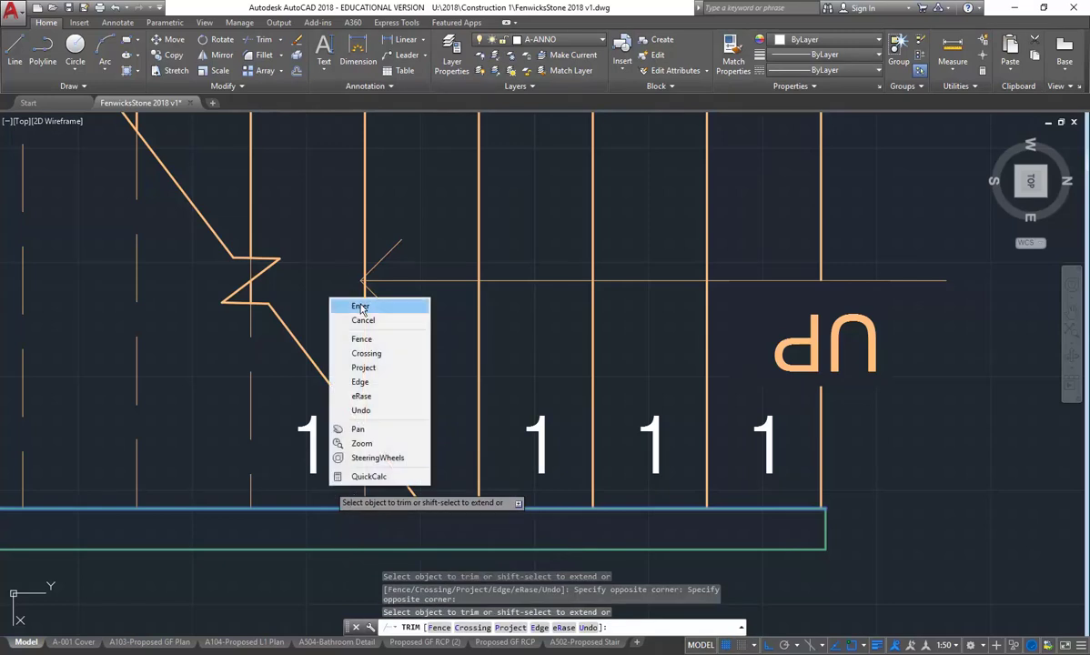
Move the stair's direction arrow horizontally from its tip, past the fifth riser towards the break line
{"action": "scroll", "coordinate": [359, 300], "scroll_direction": "down", "scroll_amount": 3}
{"action": "scroll", "coordinate": [438, 312], "scroll_direction": "up", "scroll_amount": 4}
{"action": "left_click", "coordinate": [450, 268]}
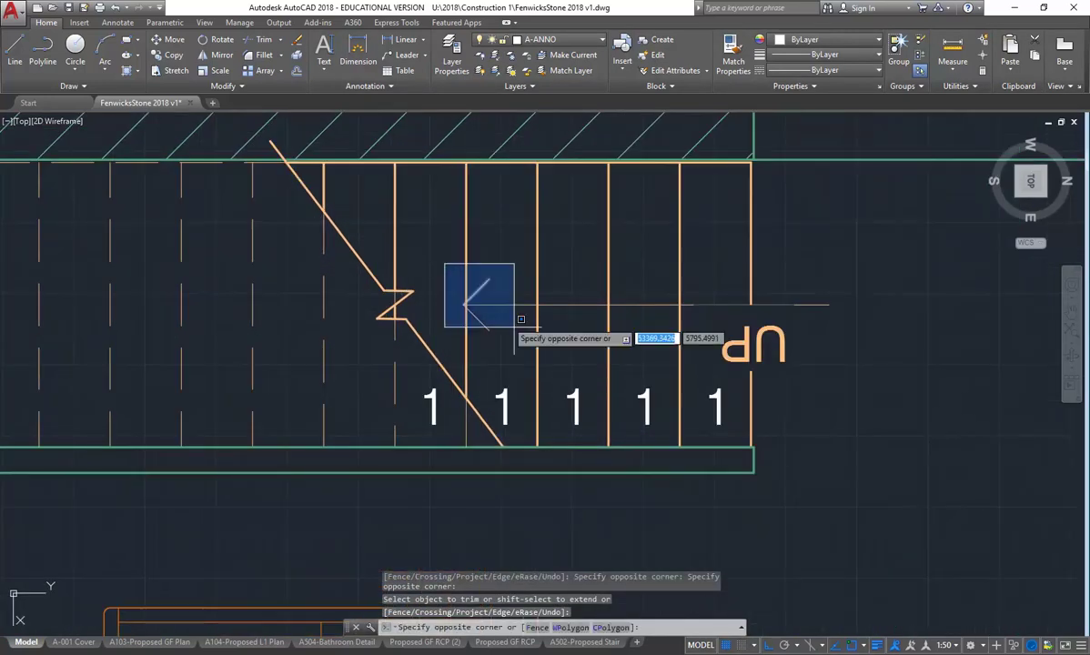
{"action": "left_click", "coordinate": [714, 263]}
{"action": "left_click", "coordinate": [542, 271]}
{"action": "left_click", "coordinate": [520, 314]}
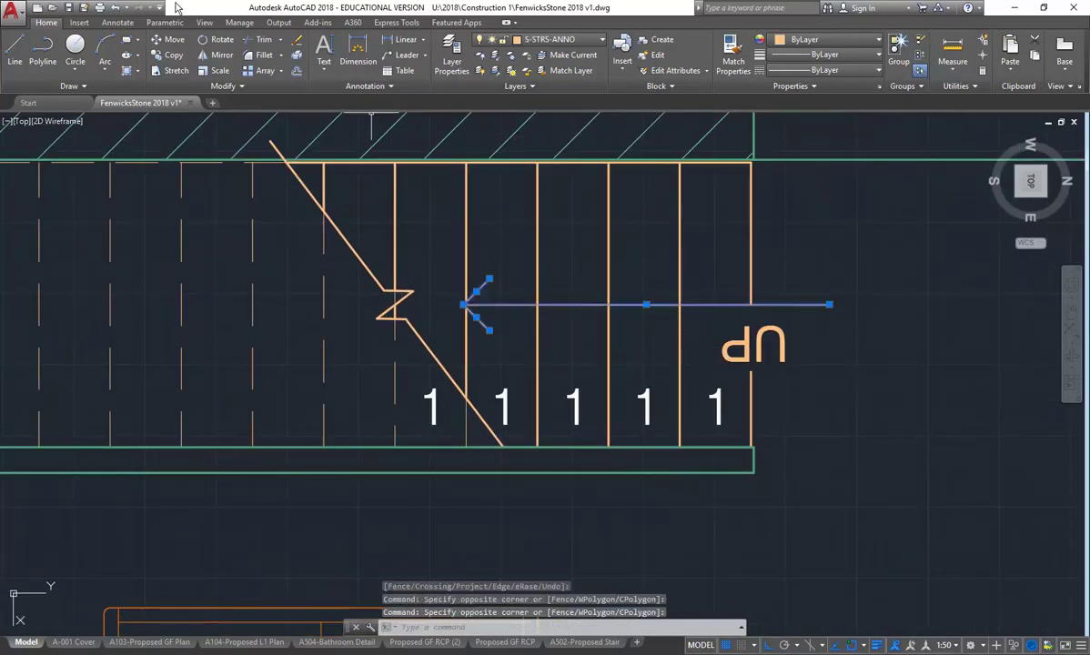
{"action": "left_click", "coordinate": [171, 36]}
{"action": "scroll", "coordinate": [462, 304], "scroll_direction": "up", "scroll_amount": 4}
{"action": "left_click", "coordinate": [464, 304]}
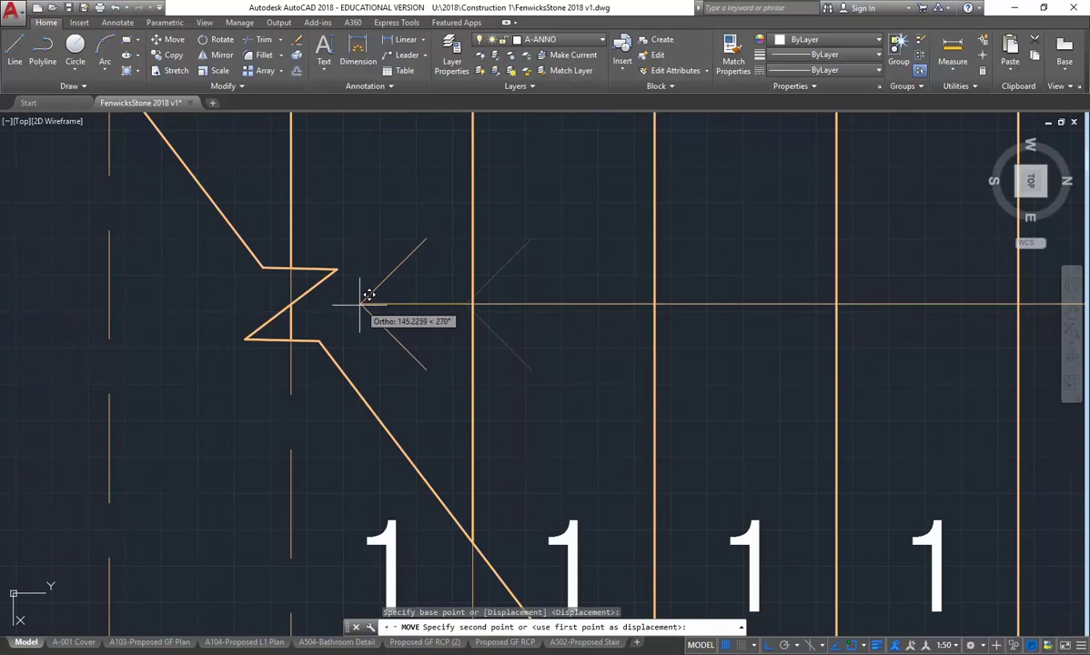
Change the second and third tread numbers from the foot of the stair to 2 and 3
{"action": "key", "text": "Escape"}
{"action": "scroll", "coordinate": [382, 305], "scroll_direction": "down", "scroll_amount": 5}
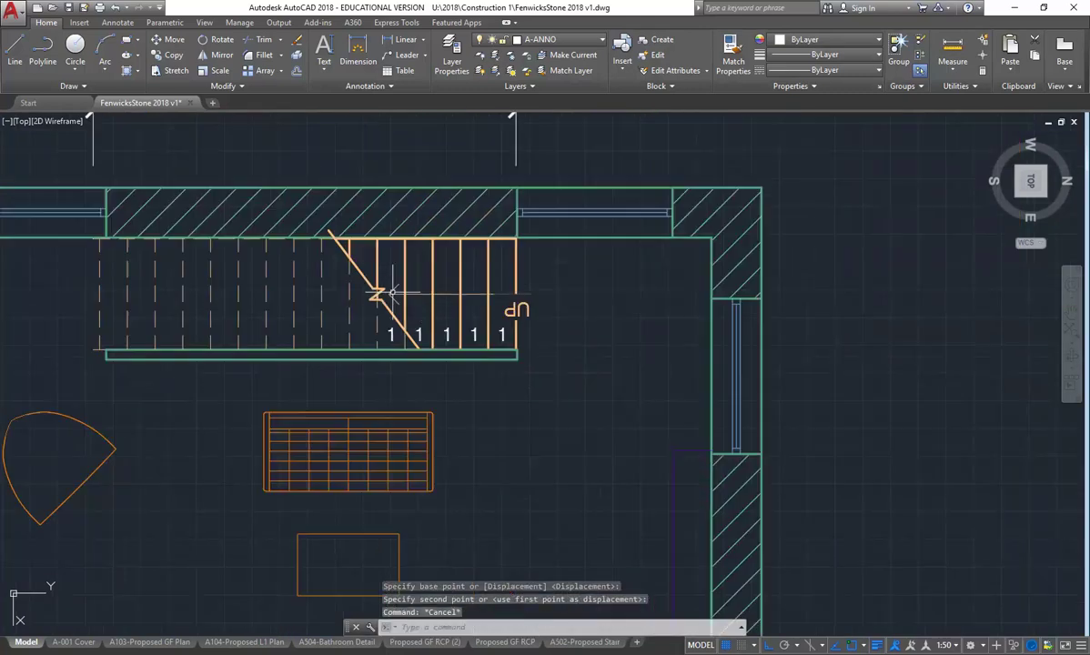
{"action": "scroll", "coordinate": [405, 320], "scroll_direction": "up", "scroll_amount": 3}
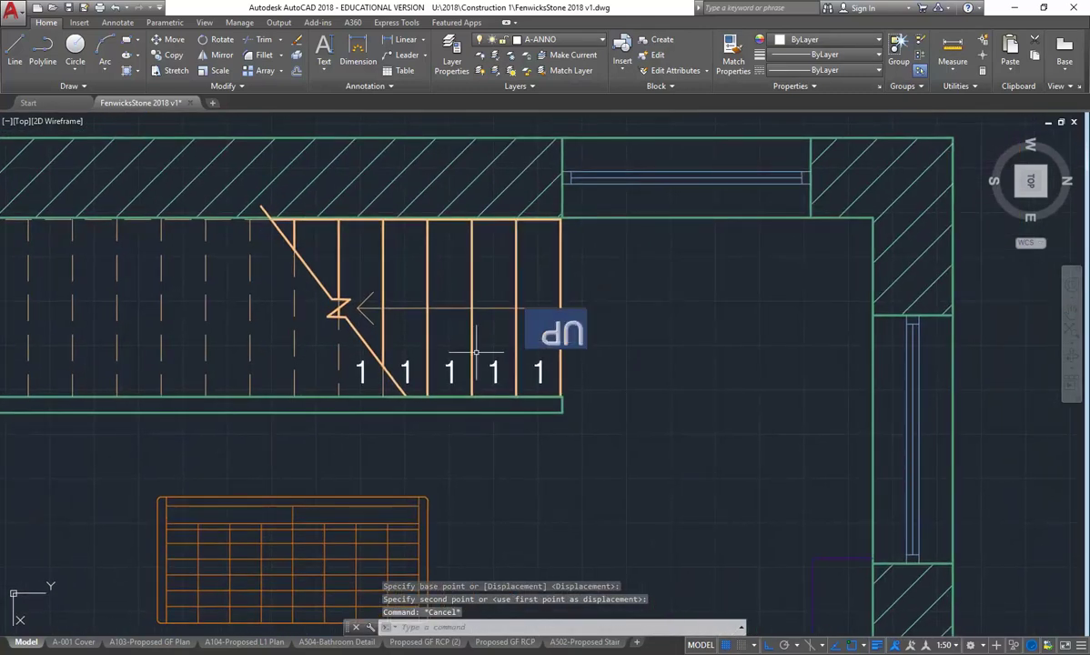
{"action": "middle_click_drag", "start_coordinate": [384, 371], "coordinate": [459, 380]}
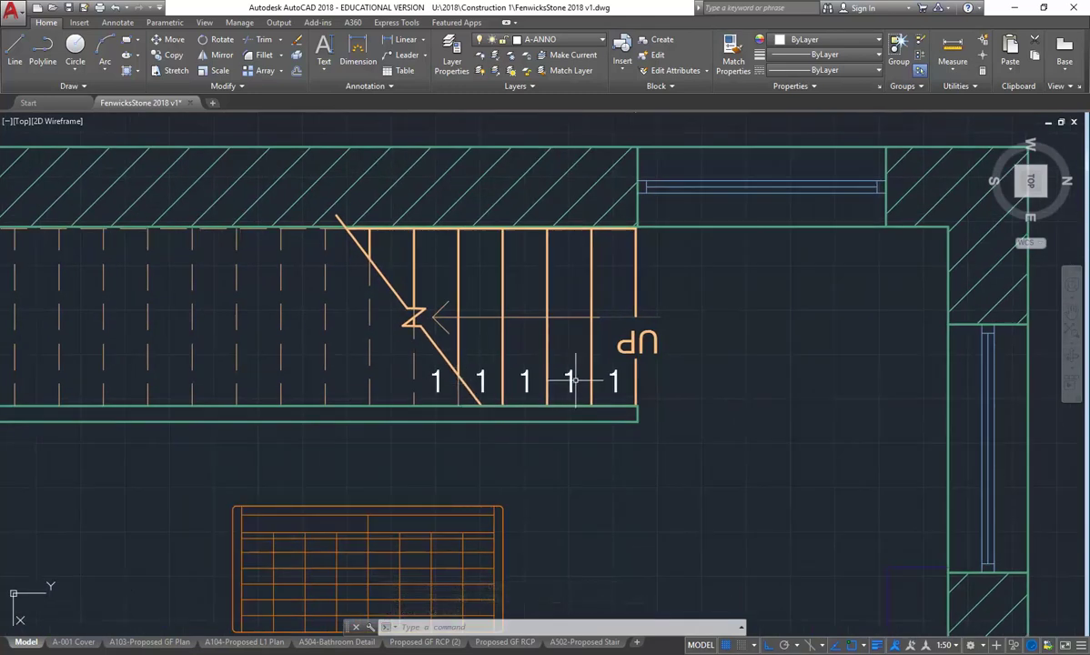
{"action": "double_click", "coordinate": [573, 385]}
{"action": "type", "text": "2"}
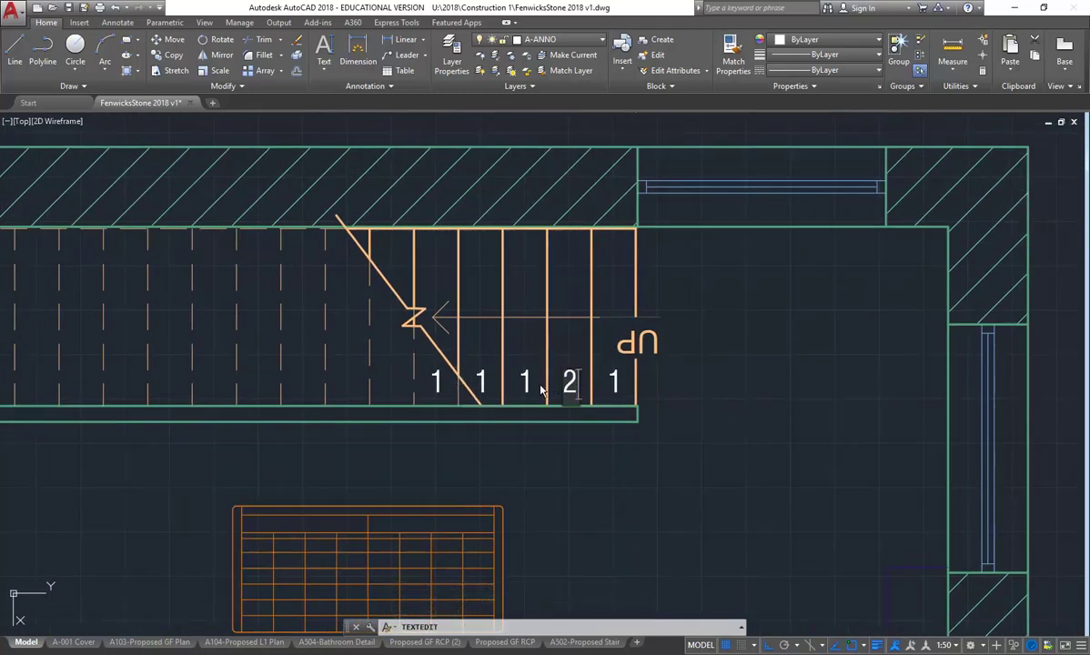
{"action": "key", "text": "Return"}
{"action": "left_click", "coordinate": [524, 381]}
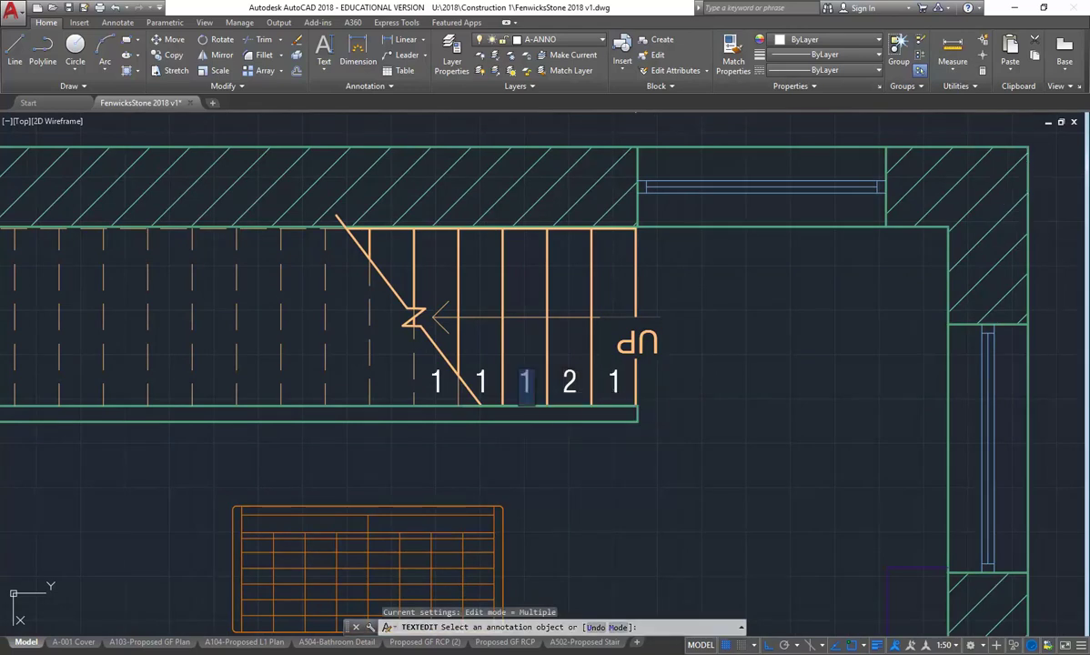
{"action": "type", "text": "3"}
{"action": "key", "text": "Return"}
Change the fourth and fifth tread numbers to 4 and 5 and end the text editing
{"action": "left_click", "coordinate": [482, 381]}
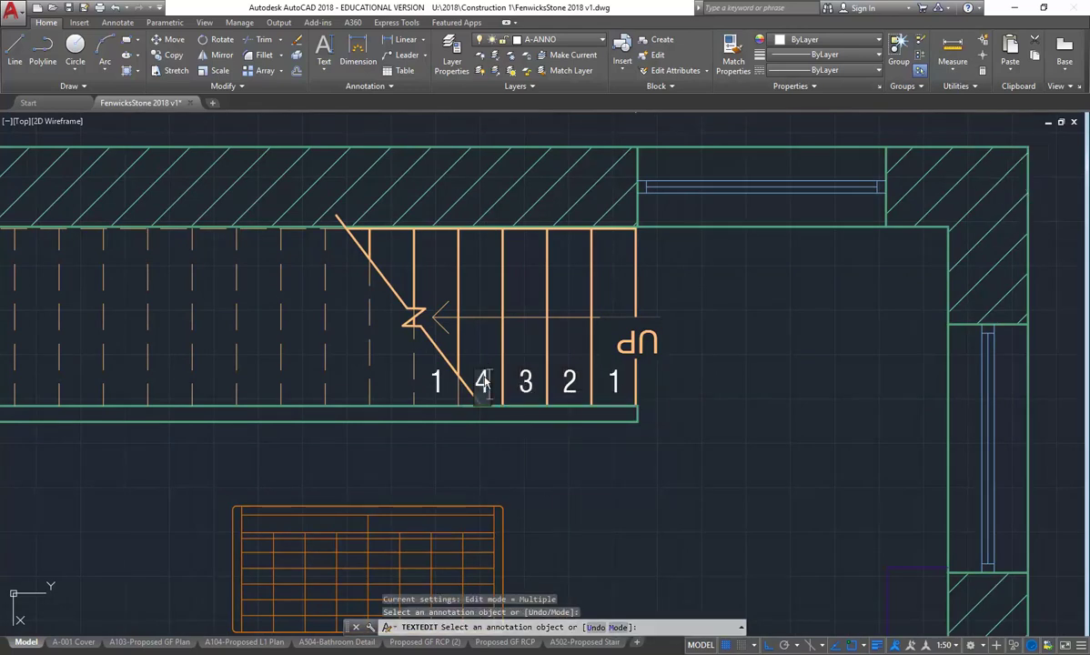
{"action": "type", "text": "4"}
{"action": "key", "text": "Return"}
{"action": "left_click", "coordinate": [436, 381]}
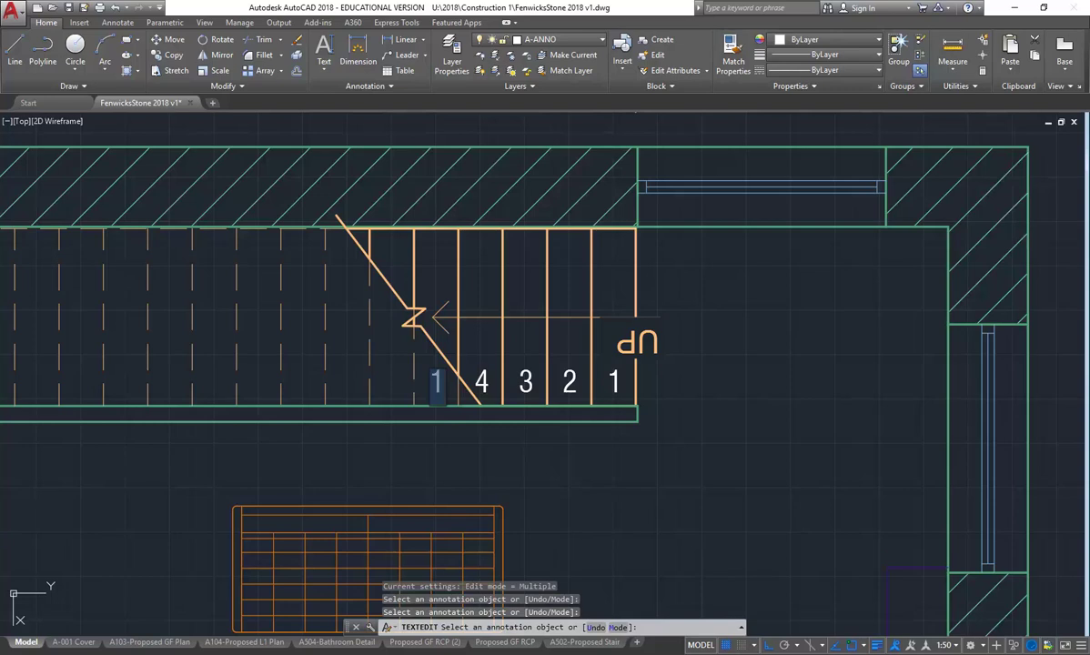
{"action": "type", "text": "5"}
{"action": "key", "text": "Return"}
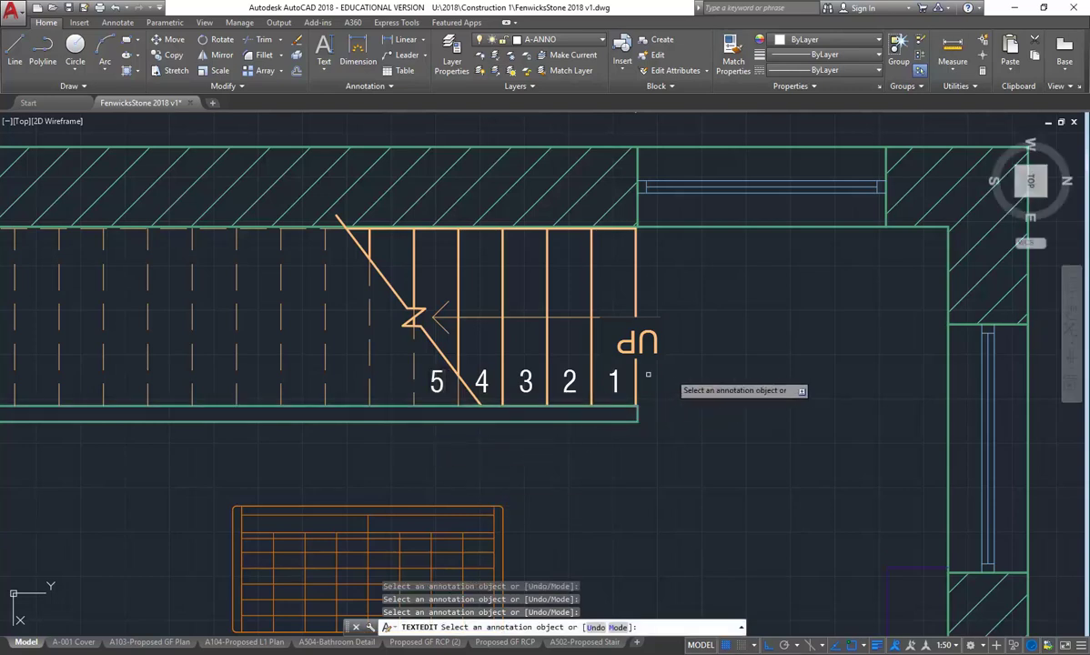
{"action": "middle_click_drag", "start_coordinate": [321, 387], "coordinate": [414, 401]}
{"action": "key", "text": "Escape"}
{"action": "key", "text": "Escape"}
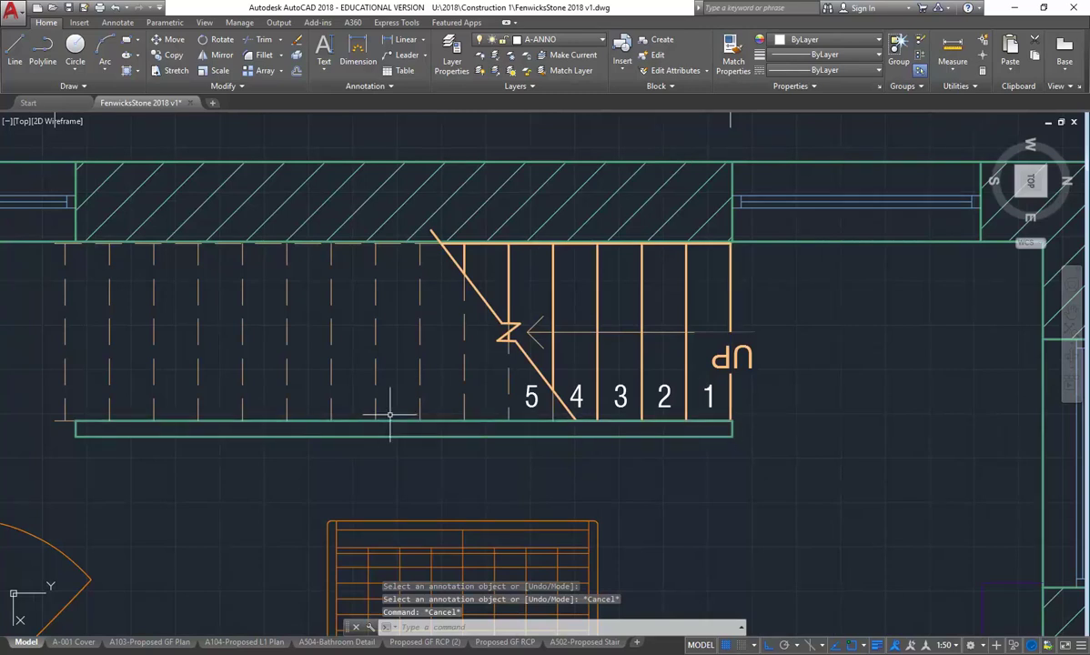
Set the rotation of the upside-down UP text to 90 in its properties
{"action": "left_click", "coordinate": [703, 362]}
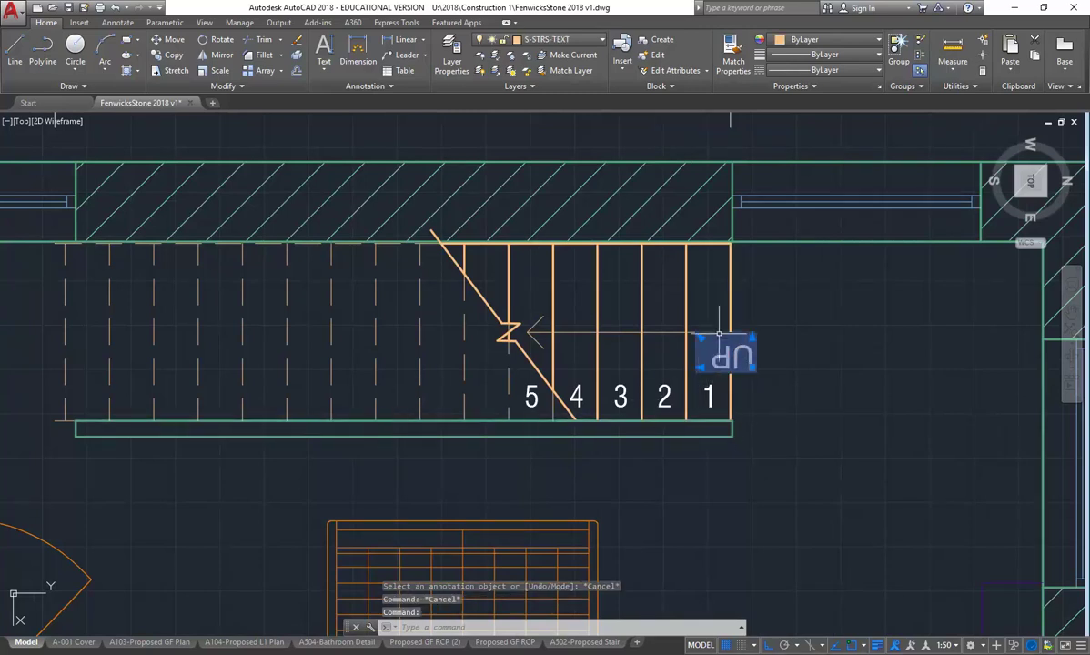
{"action": "right_click", "coordinate": [718, 325]}
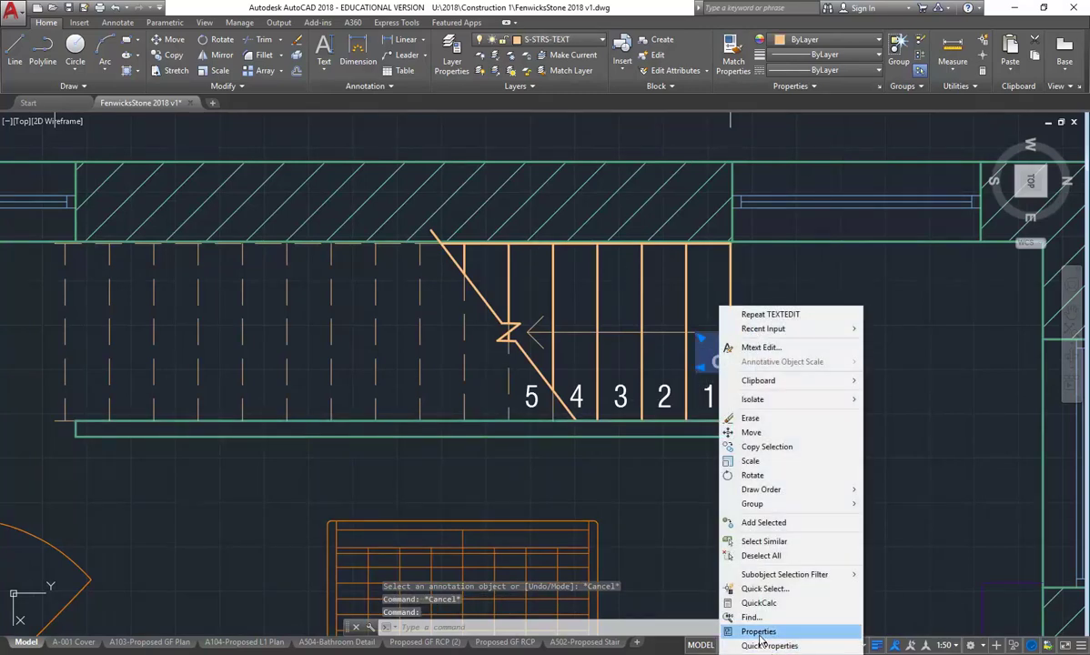
{"action": "left_click", "coordinate": [742, 603]}
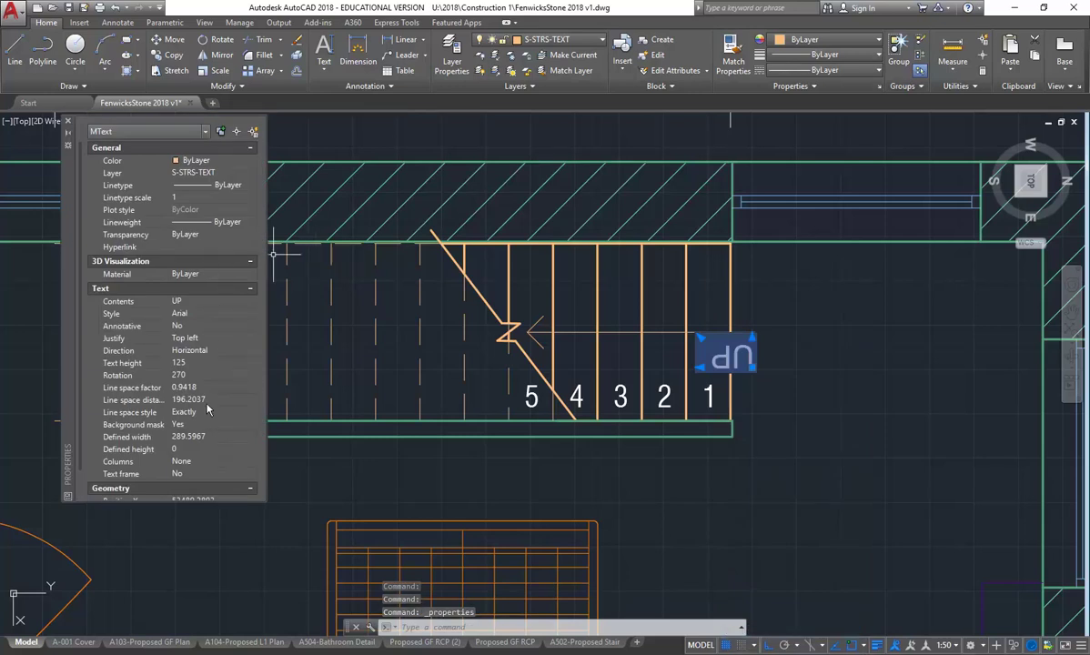
{"action": "left_click", "coordinate": [206, 375]}
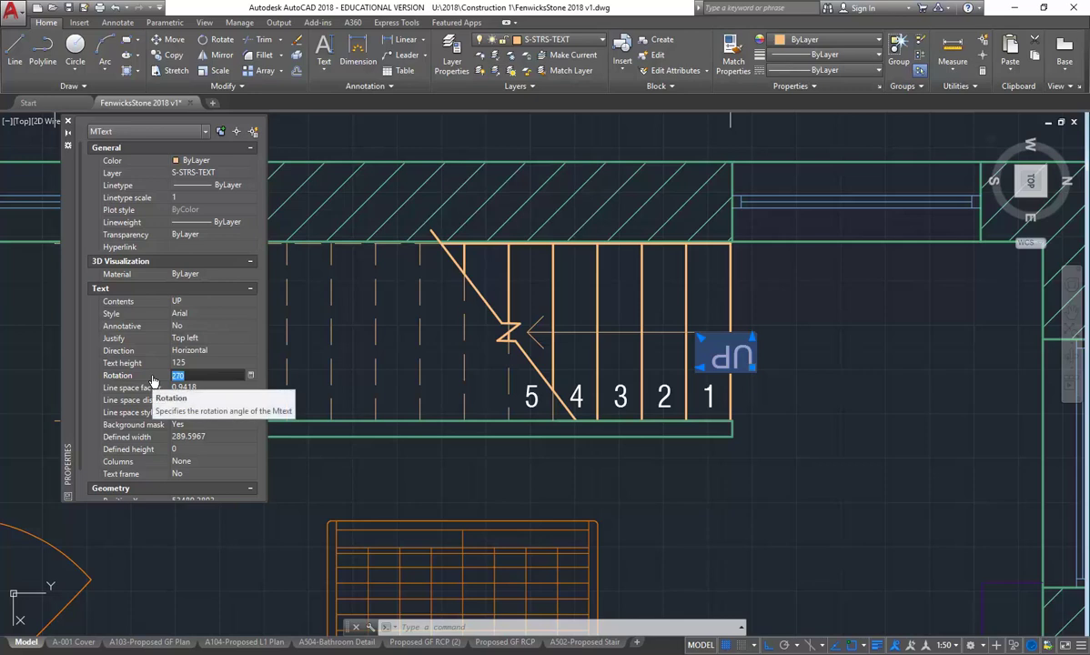
{"action": "key", "text": "Return"}
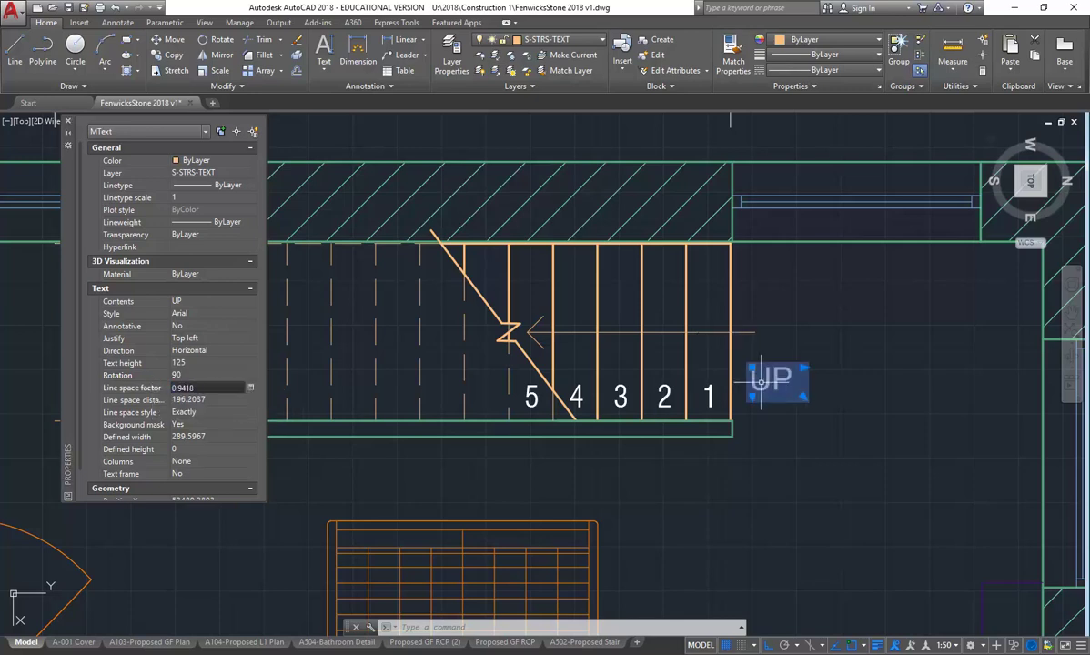
Move the UP text about 263 units into line with the tail of the stair arrow and close the properties palette
{"action": "left_click", "coordinate": [164, 45]}
{"action": "scroll", "coordinate": [801, 378], "scroll_direction": "up", "scroll_amount": 2}
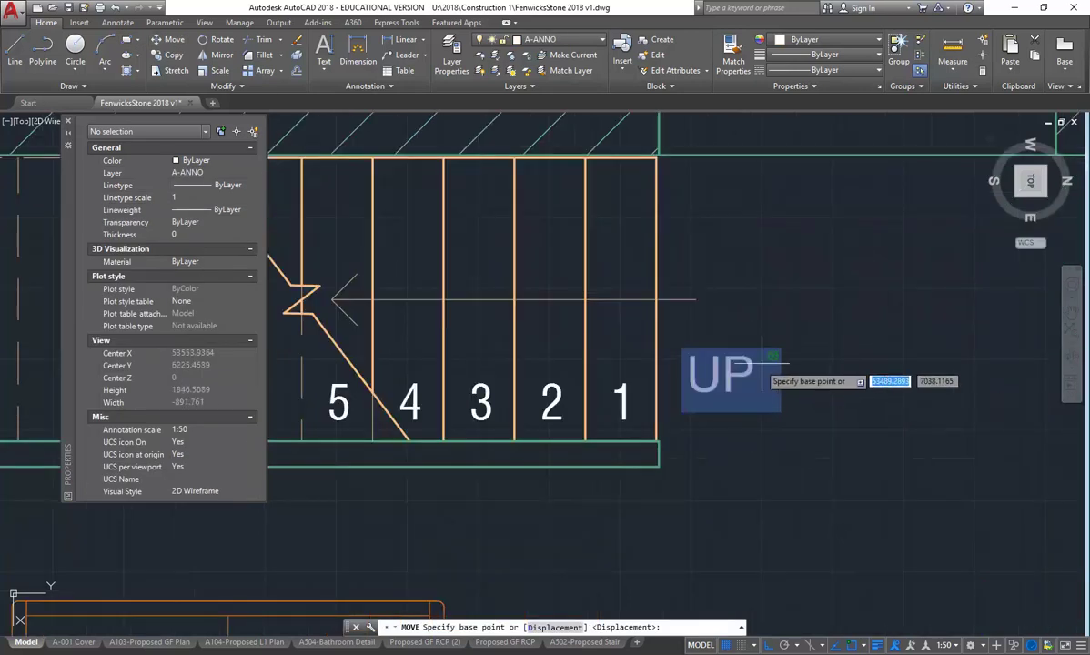
{"action": "left_click", "coordinate": [813, 389]}
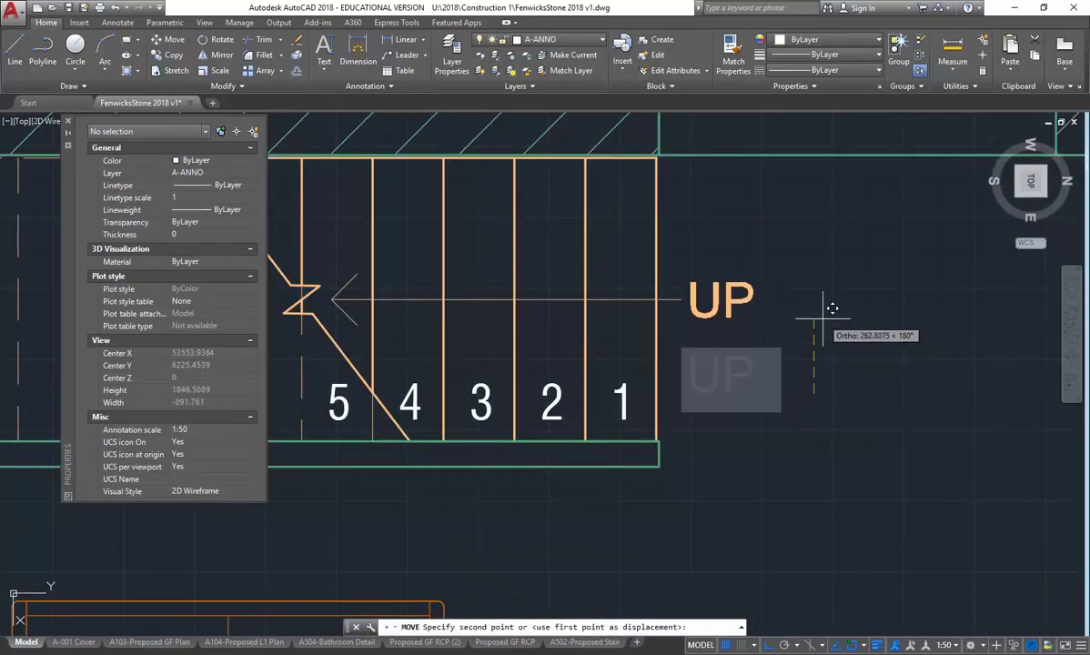
{"action": "left_click", "coordinate": [823, 319]}
{"action": "scroll", "coordinate": [626, 355], "scroll_direction": "down", "scroll_amount": 2}
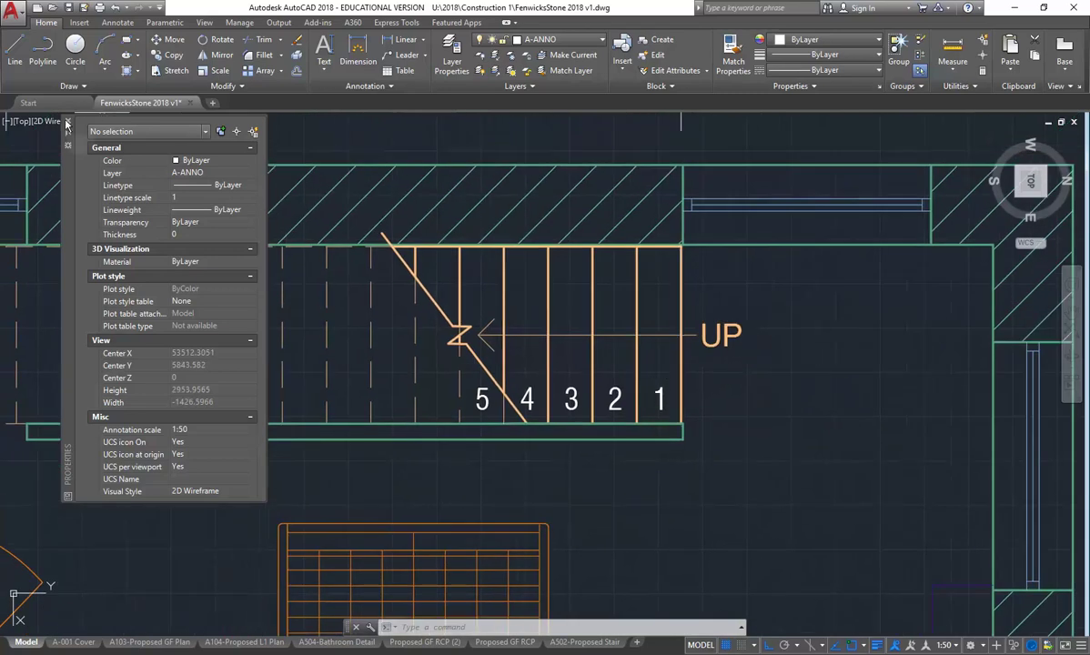
{"action": "left_click", "coordinate": [67, 122]}
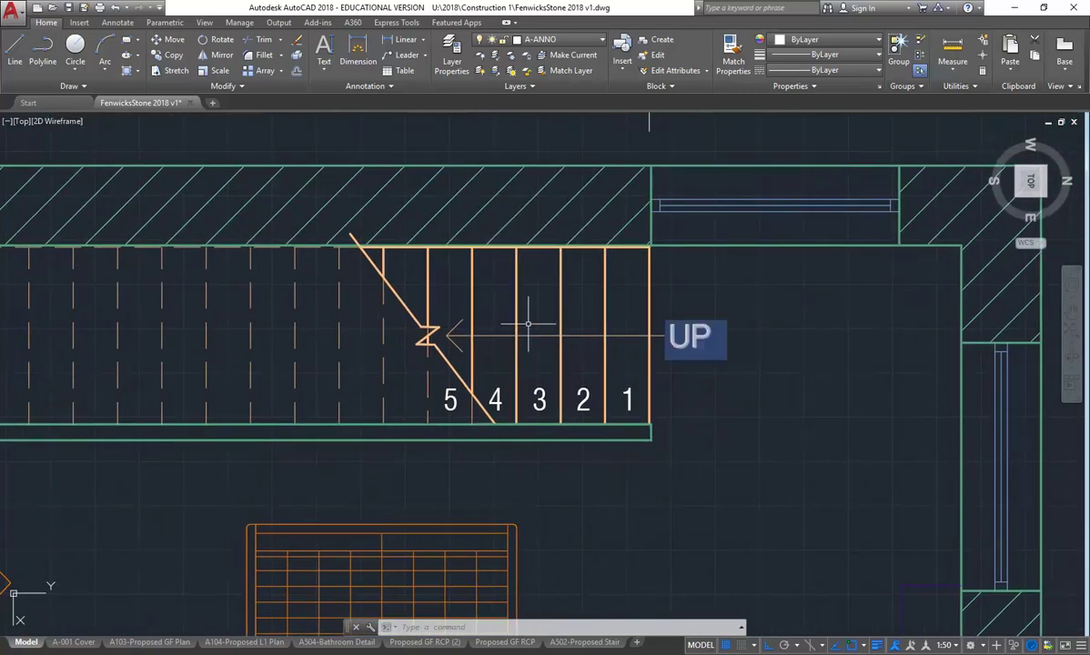
Copy only the tread numbers 2 to 5, without the tread line, onto the next four treads up the stair
{"action": "left_click", "coordinate": [407, 370]}
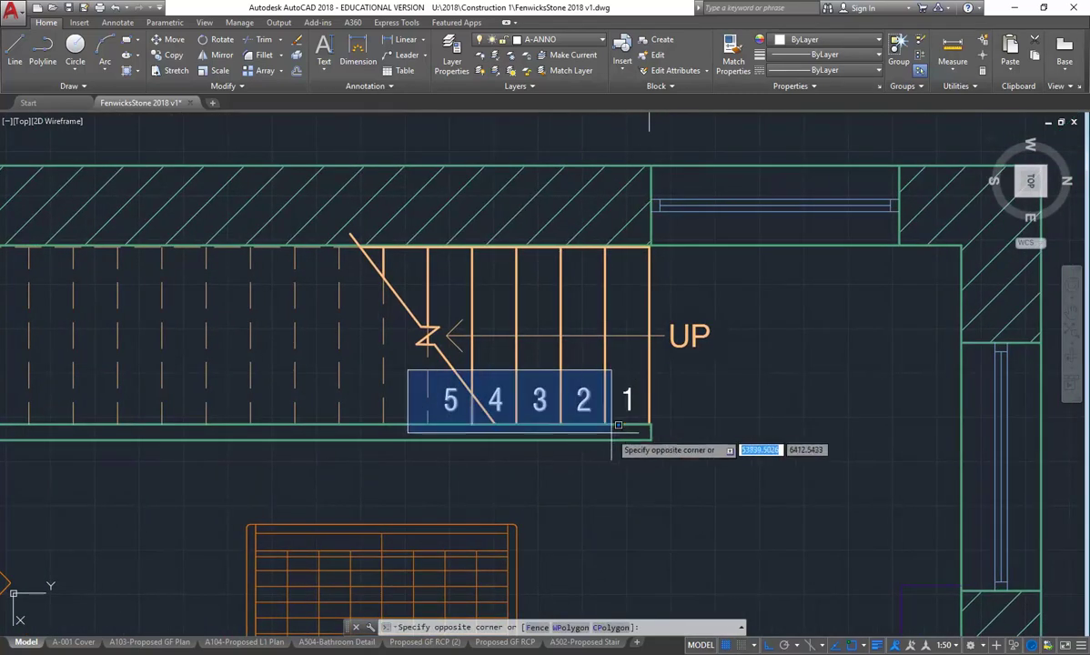
{"action": "left_click", "coordinate": [619, 425]}
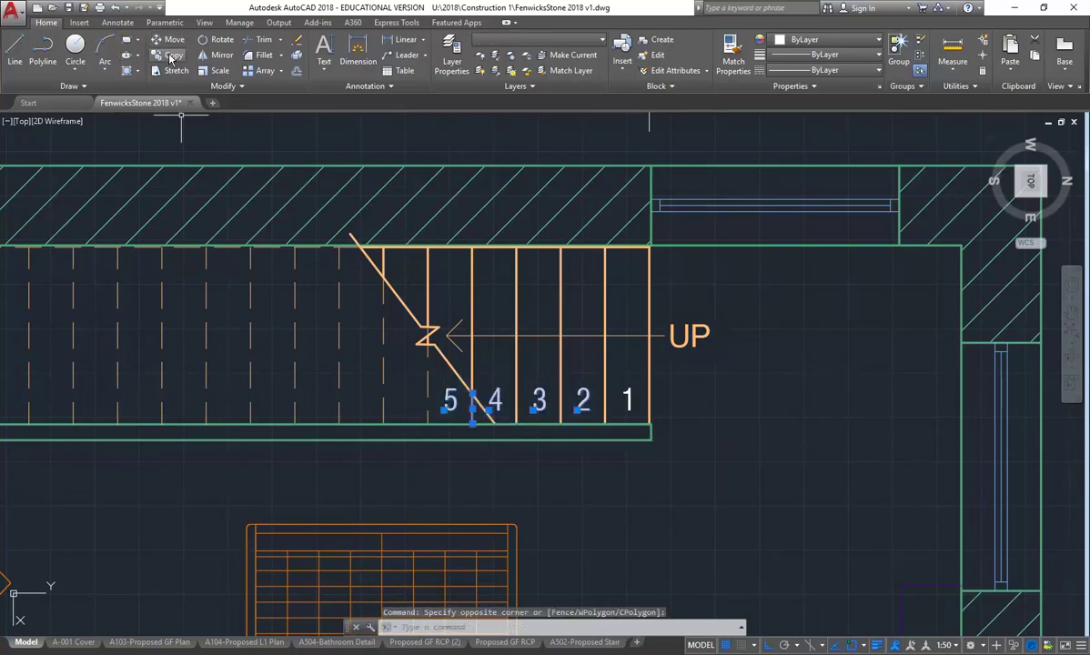
{"action": "scroll", "coordinate": [473, 400], "scroll_direction": "up", "scroll_amount": 3}
{"action": "left_click", "coordinate": [498, 365], "text": "shift"}
{"action": "left_click", "coordinate": [462, 487], "text": "shift"}
{"action": "scroll", "coordinate": [443, 414], "scroll_direction": "down", "scroll_amount": 2}
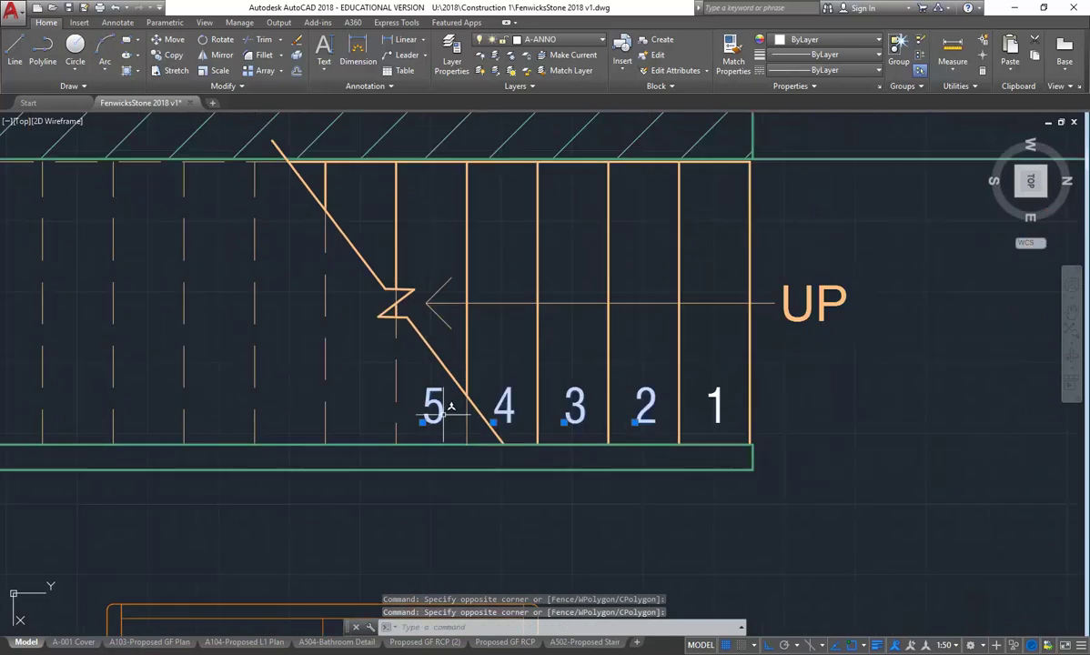
{"action": "middle_click_drag", "start_coordinate": [444, 414], "coordinate": [426, 421]}
{"action": "left_click", "coordinate": [172, 54]}
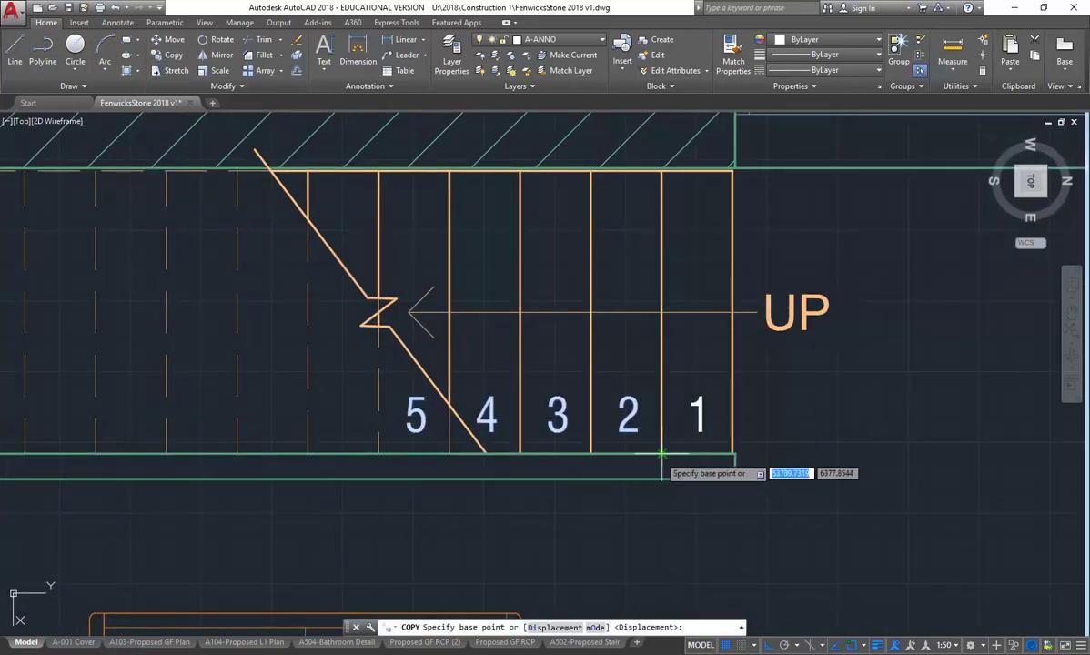
{"action": "left_click", "coordinate": [662, 452]}
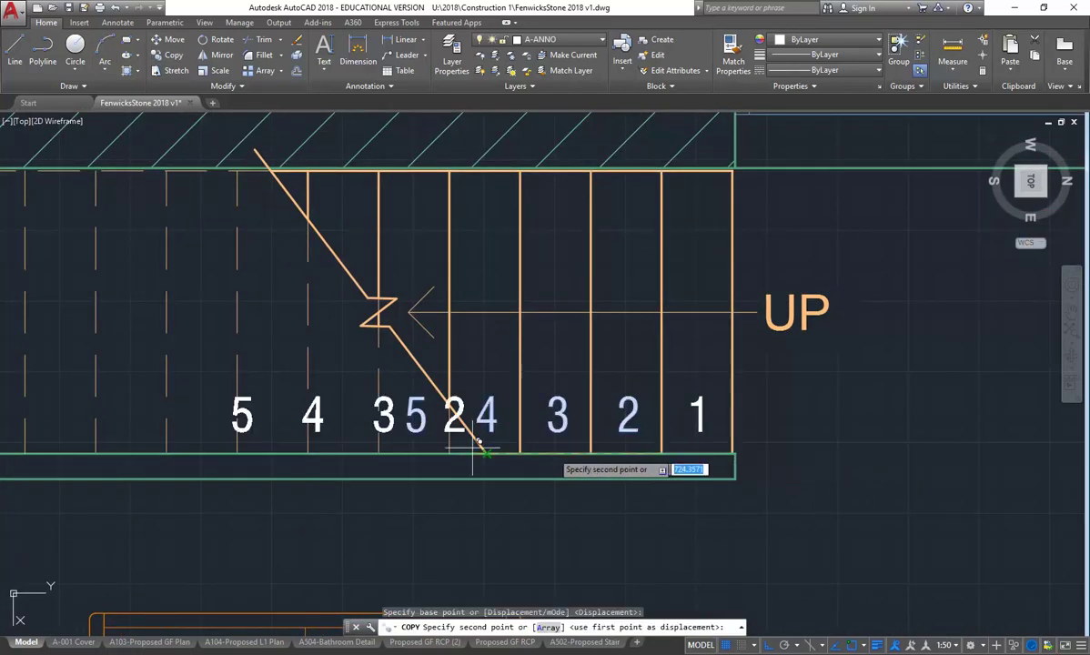
{"action": "left_click", "coordinate": [387, 451]}
Place two more copies of the four-number set along the remaining treads and delete the surplus 5 beyond the stair's upper end
{"action": "middle_click_drag", "start_coordinate": [393, 458], "coordinate": [498, 461]}
{"action": "scroll", "coordinate": [449, 456], "scroll_direction": "down", "scroll_amount": 4}
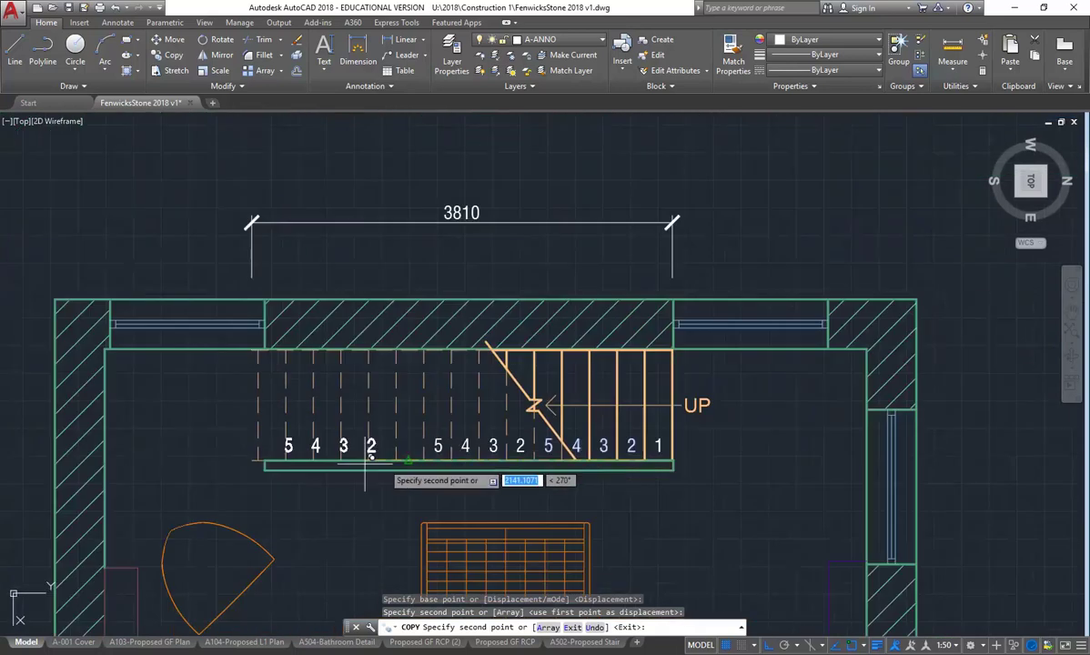
{"action": "scroll", "coordinate": [344, 455], "scroll_direction": "up", "scroll_amount": 2}
{"action": "left_click", "coordinate": [479, 454]}
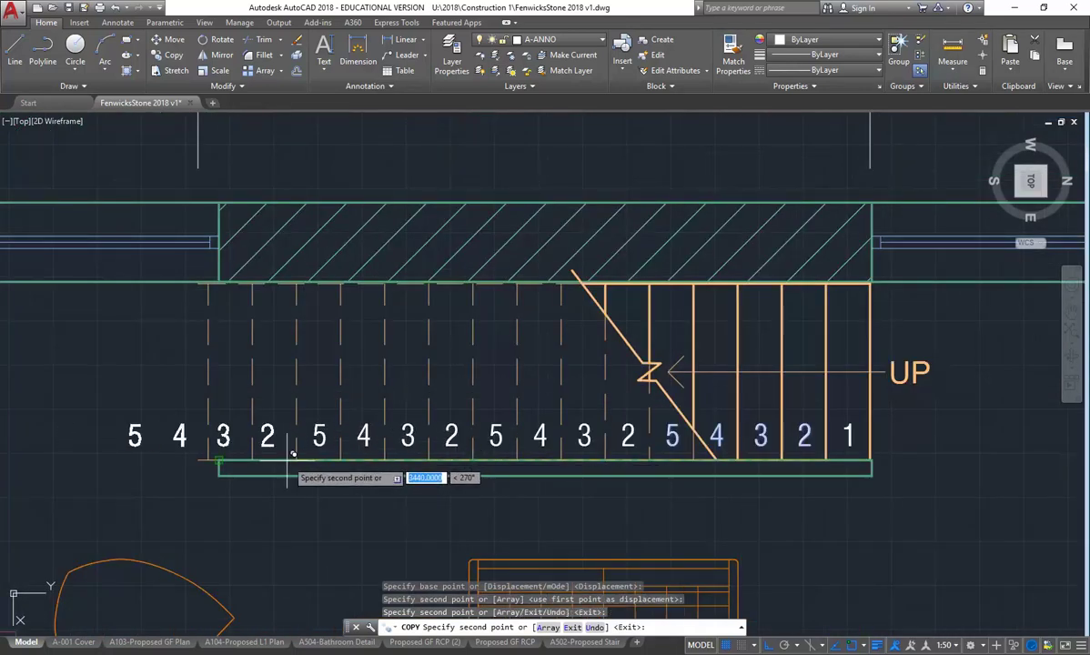
{"action": "left_click", "coordinate": [298, 458]}
{"action": "key", "text": "Escape"}
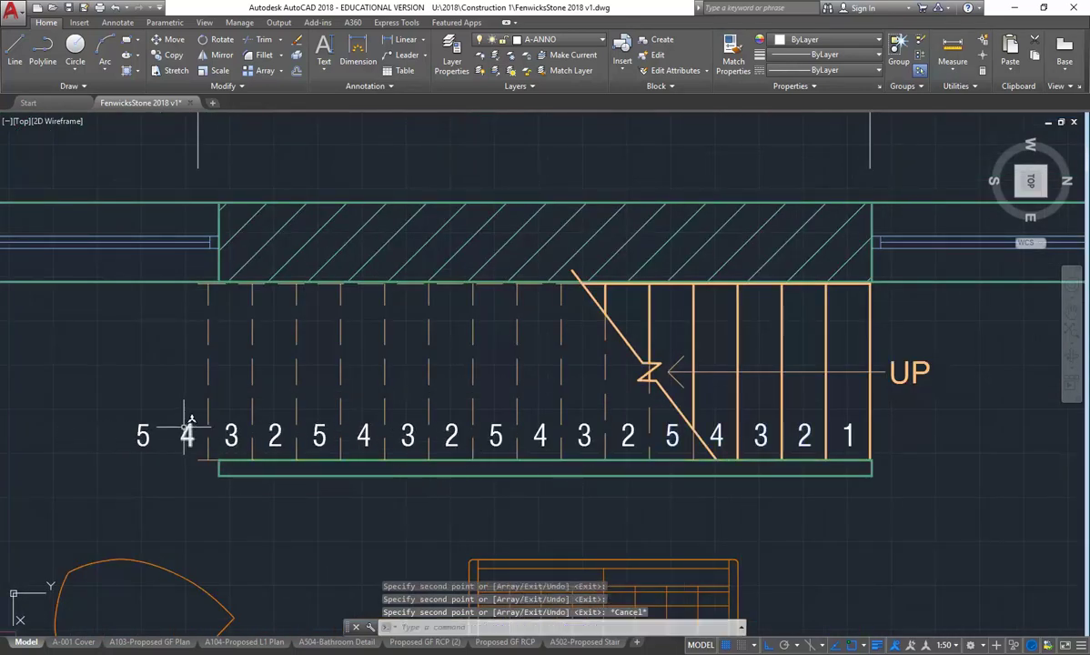
{"action": "left_click", "coordinate": [142, 437]}
{"action": "key", "text": "Delete"}
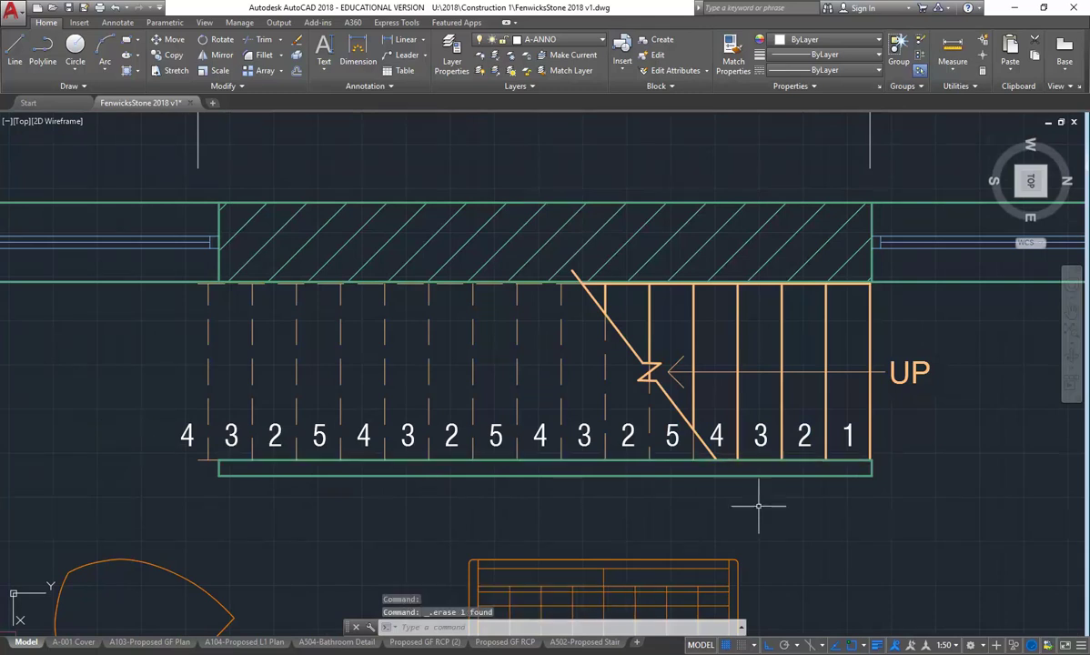
Renumber the three copied labels following tread 5 as 6, 7 and 8
{"action": "double_click", "coordinate": [627, 437]}
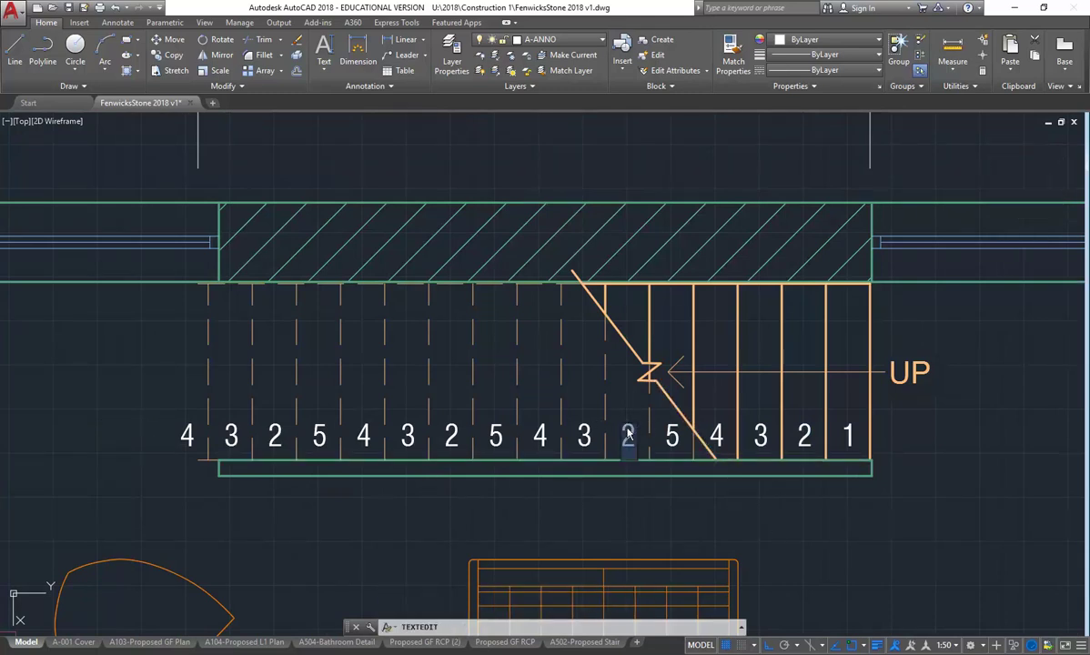
{"action": "key", "text": "Return"}
{"action": "left_click", "coordinate": [583, 428]}
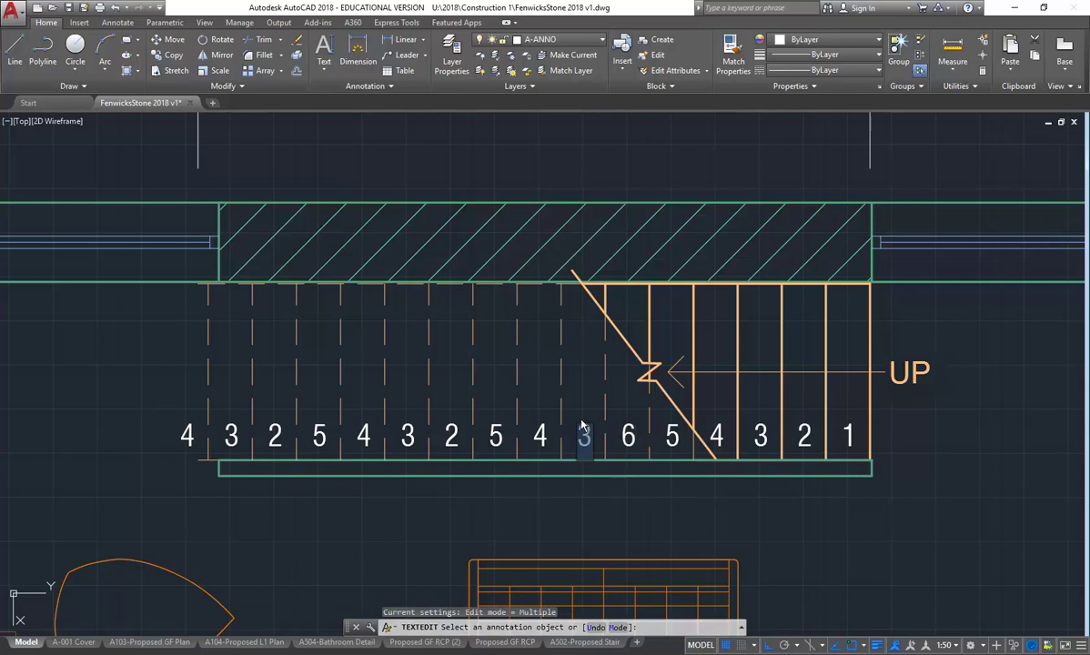
{"action": "type", "text": "7"}
{"action": "key", "text": "Return"}
{"action": "left_click", "coordinate": [541, 434]}
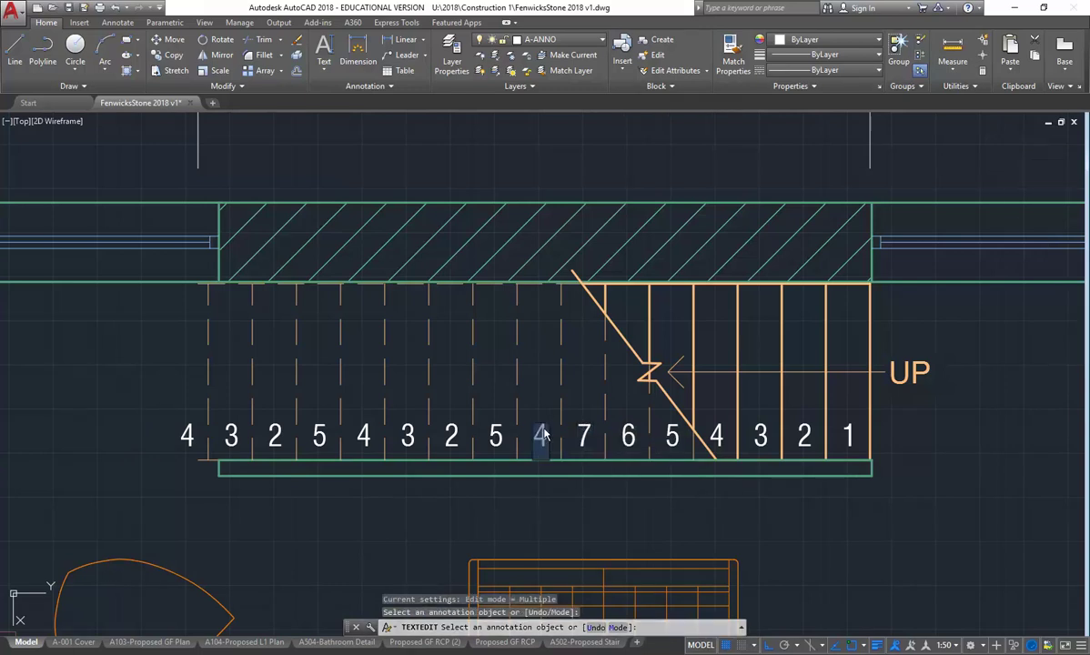
{"action": "type", "text": "8"}
{"action": "key", "text": "Return"}
Renumber the three labels following tread 8 as 9, 10 and 11
{"action": "left_click", "coordinate": [494, 435]}
{"action": "type", "text": "9"}
{"action": "key", "text": "Return"}
{"action": "left_click", "coordinate": [452, 436]}
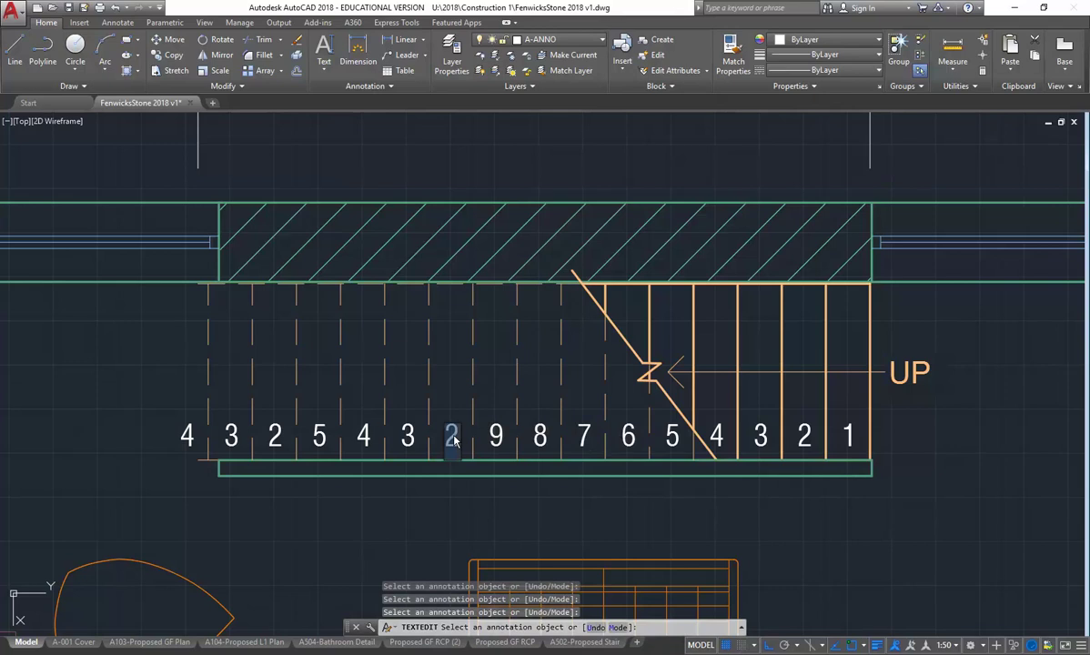
{"action": "type", "text": "10"}
{"action": "key", "text": "Return"}
{"action": "left_click", "coordinate": [408, 439]}
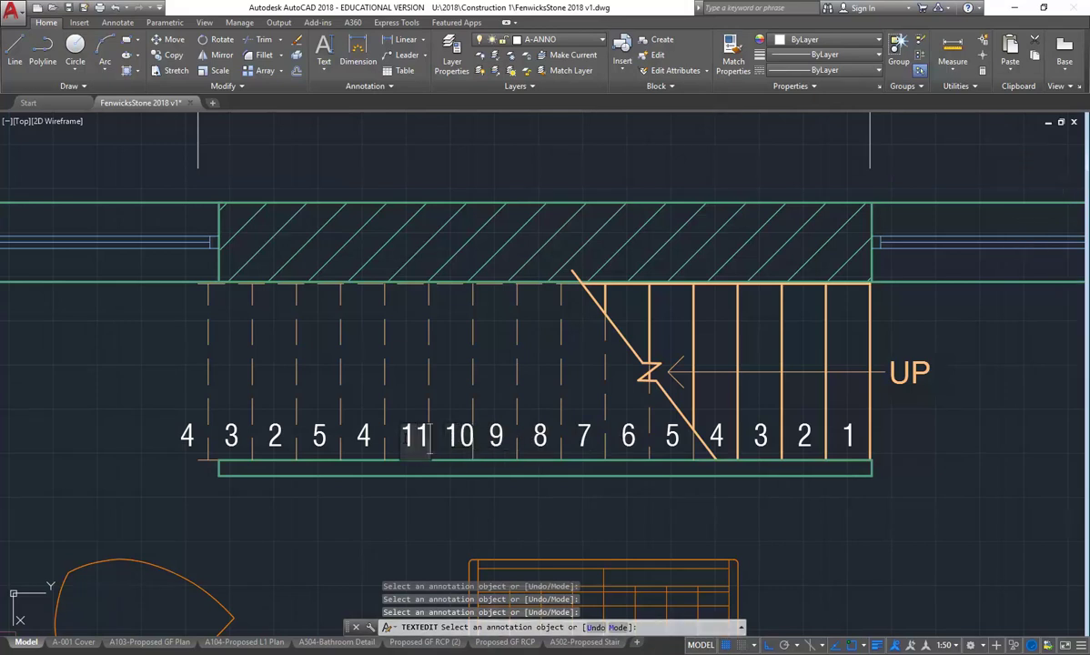
{"action": "key", "text": "Return"}
Renumber the three labels following tread 11 as 12, 13 and 14
{"action": "left_click", "coordinate": [364, 437]}
{"action": "type", "text": "12"}
{"action": "key", "text": "Return"}
{"action": "left_click", "coordinate": [320, 437]}
{"action": "type", "text": "13"}
{"action": "key", "text": "Return"}
{"action": "left_click", "coordinate": [276, 439]}
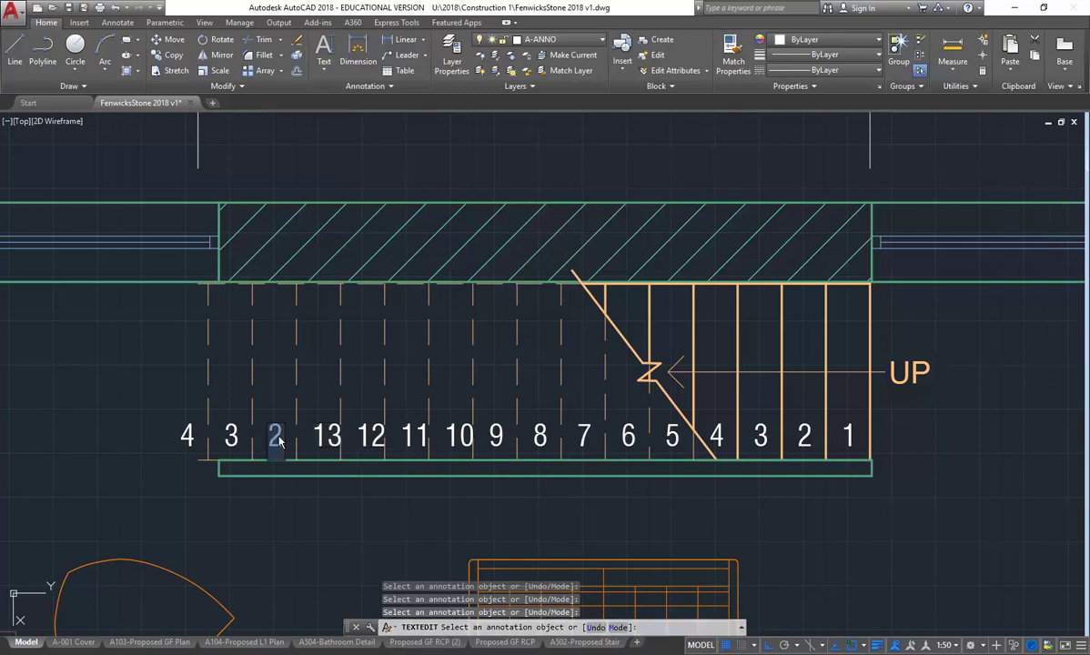
{"action": "type", "text": "14"}
{"action": "key", "text": "Return"}
Renumber the last two labels at the stair's upper end as 15 and 16
{"action": "left_click", "coordinate": [232, 438]}
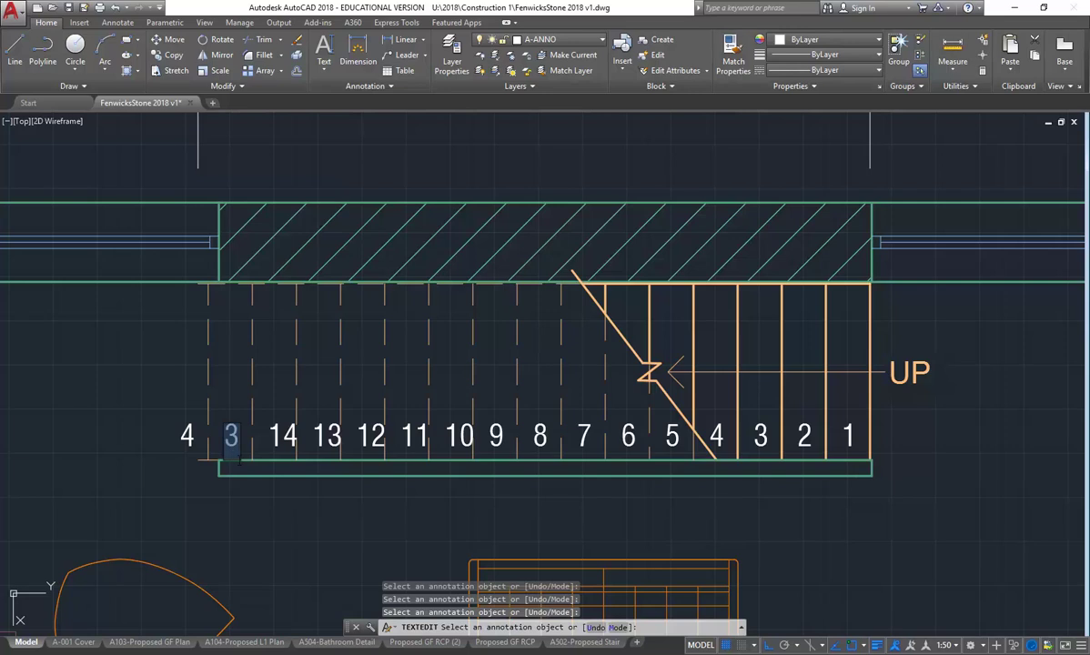
{"action": "type", "text": "15"}
{"action": "key", "text": "Return"}
{"action": "left_click", "coordinate": [182, 429]}
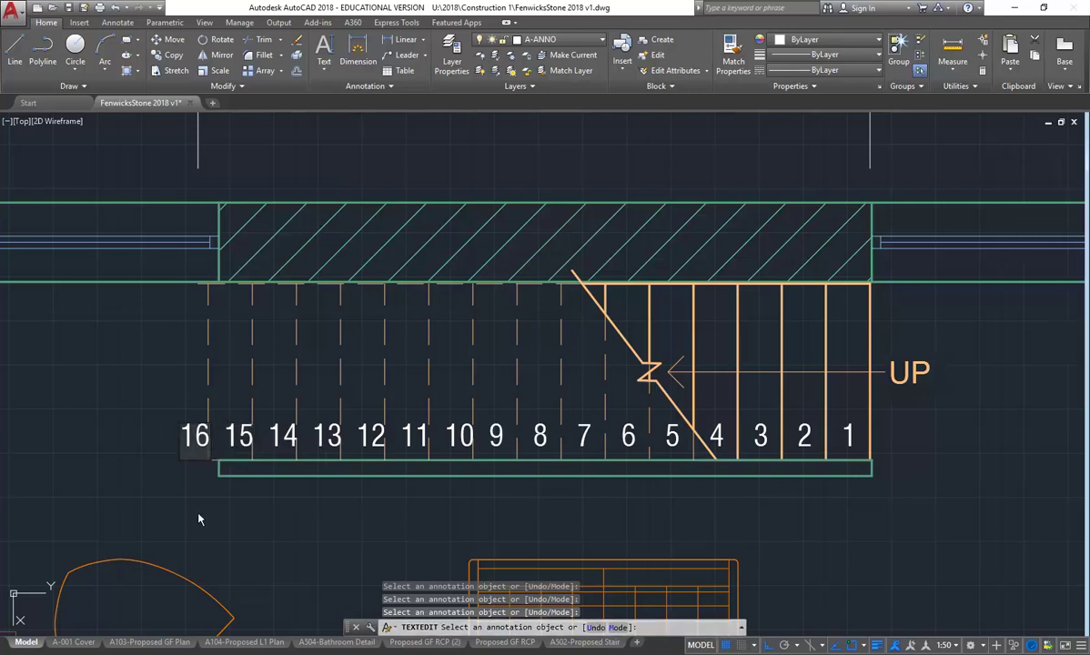
{"action": "key", "text": "Escape"}
{"action": "key", "text": "Escape"}
Move the labels 10 to 16 slightly along the stair, away from label 9, so they sit centred in their treads
{"action": "left_click", "coordinate": [169, 398]}
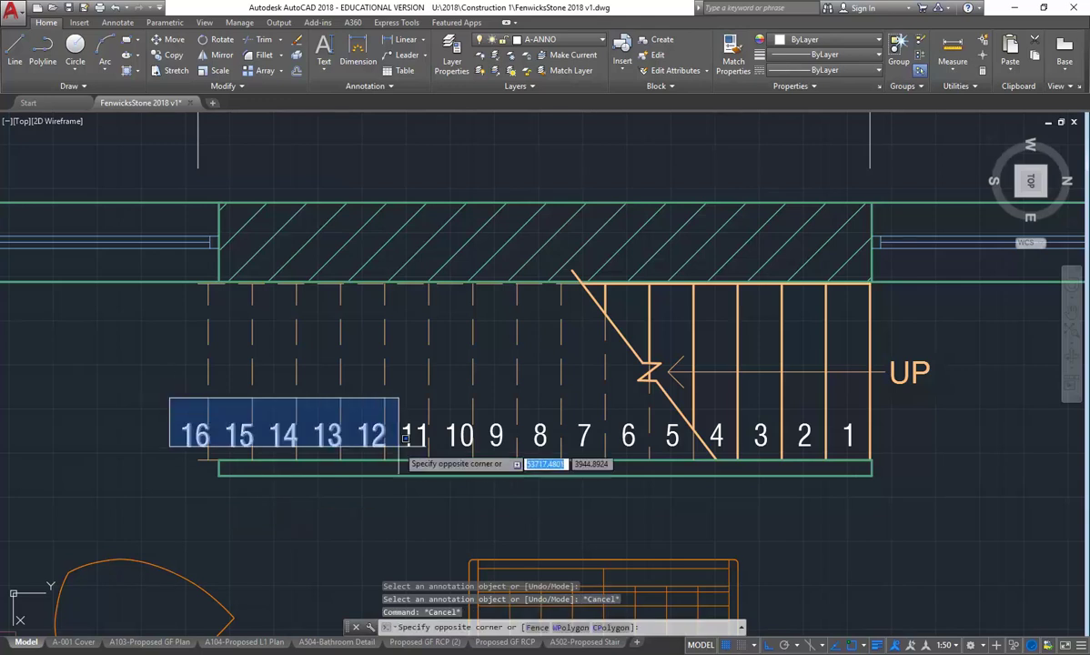
{"action": "left_click", "coordinate": [479, 453]}
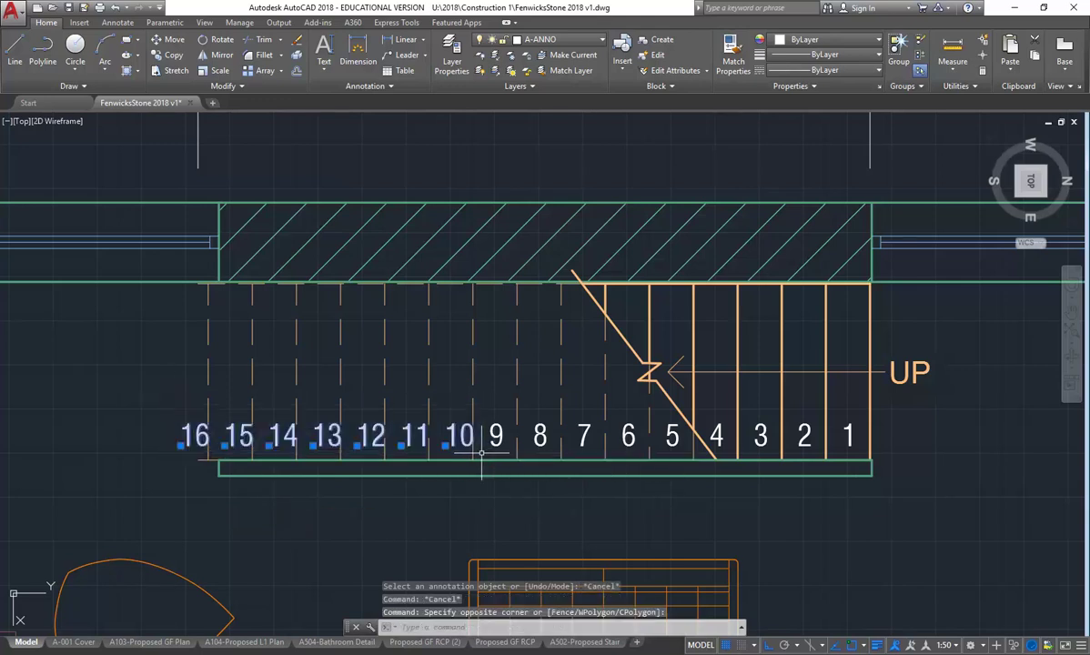
{"action": "left_click", "coordinate": [174, 40]}
{"action": "left_click", "coordinate": [437, 521]}
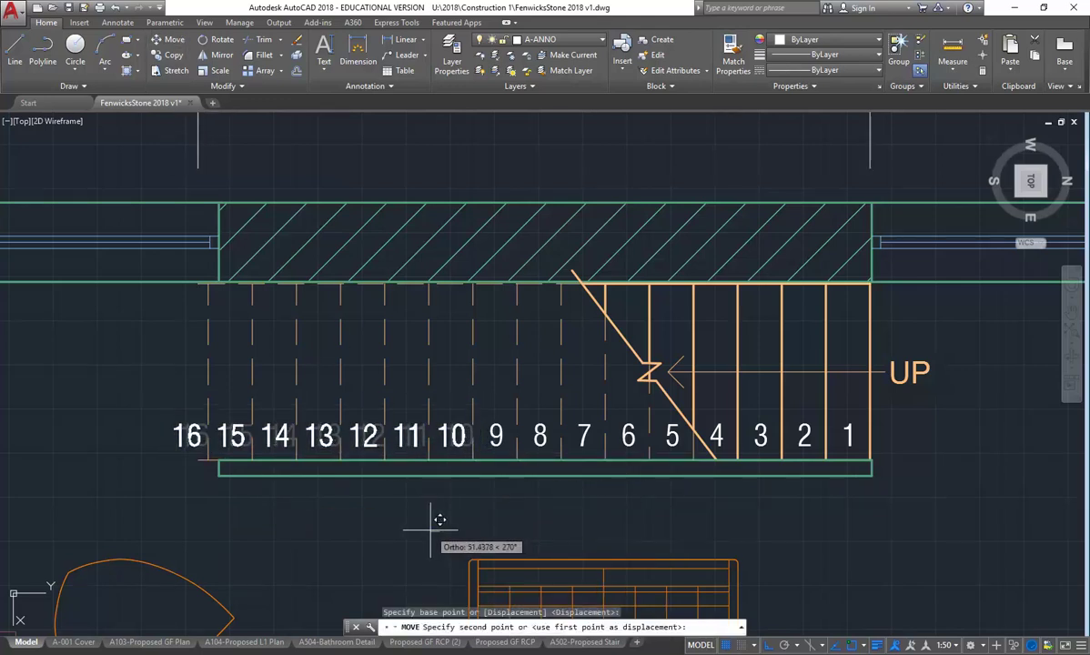
{"action": "left_click", "coordinate": [440, 520]}
{"action": "scroll", "coordinate": [365, 521], "scroll_direction": "down", "scroll_amount": 2}
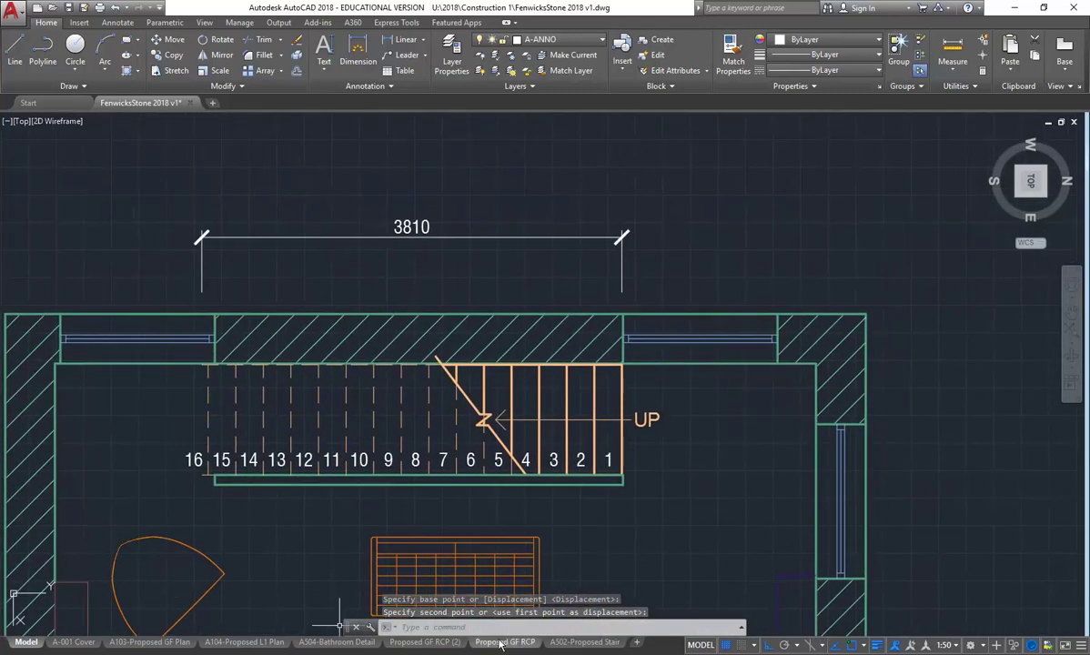
Check the numbered stair plan on the A502-Proposed Stair layout and return to model space
{"action": "left_click", "coordinate": [586, 641]}
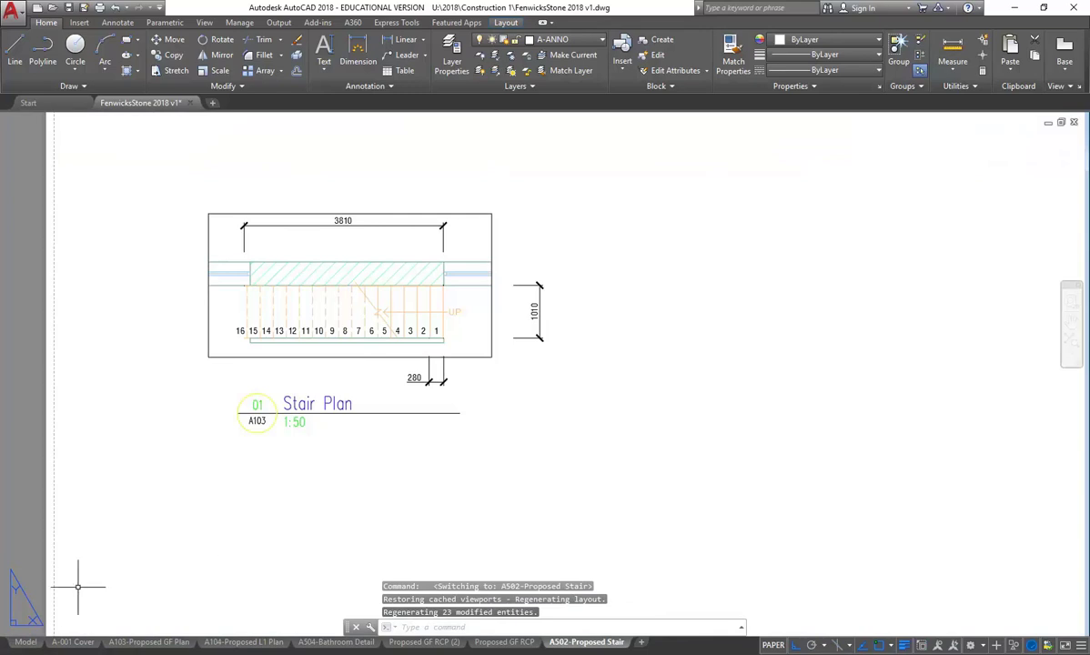
{"action": "key", "text": "Escape"}
{"action": "left_click", "coordinate": [25, 642]}
Make S-STRS the current layer
{"action": "scroll", "coordinate": [323, 371], "scroll_direction": "down", "scroll_amount": 4}
{"action": "scroll", "coordinate": [324, 365], "scroll_direction": "up", "scroll_amount": 2}
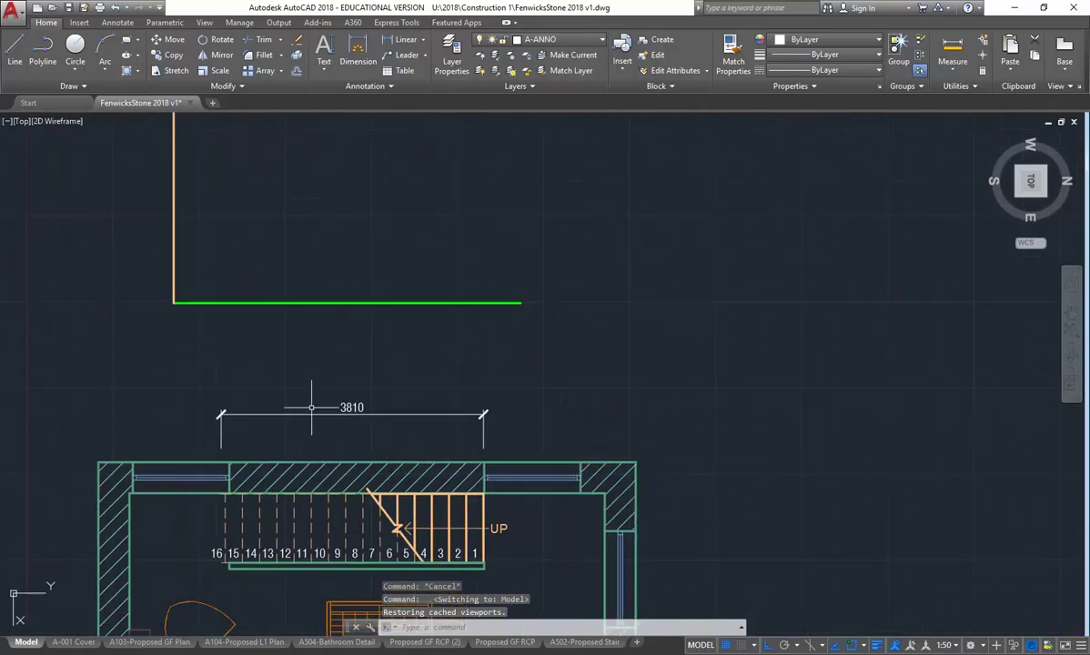
{"action": "scroll", "coordinate": [312, 407], "scroll_direction": "down", "scroll_amount": 2}
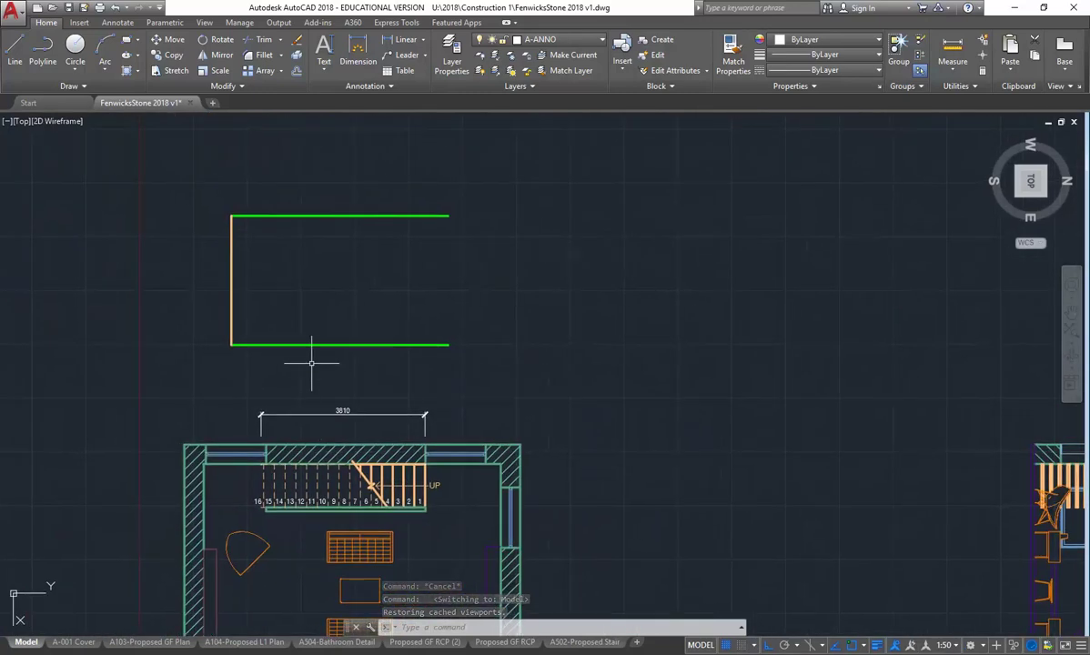
{"action": "left_click", "coordinate": [567, 42]}
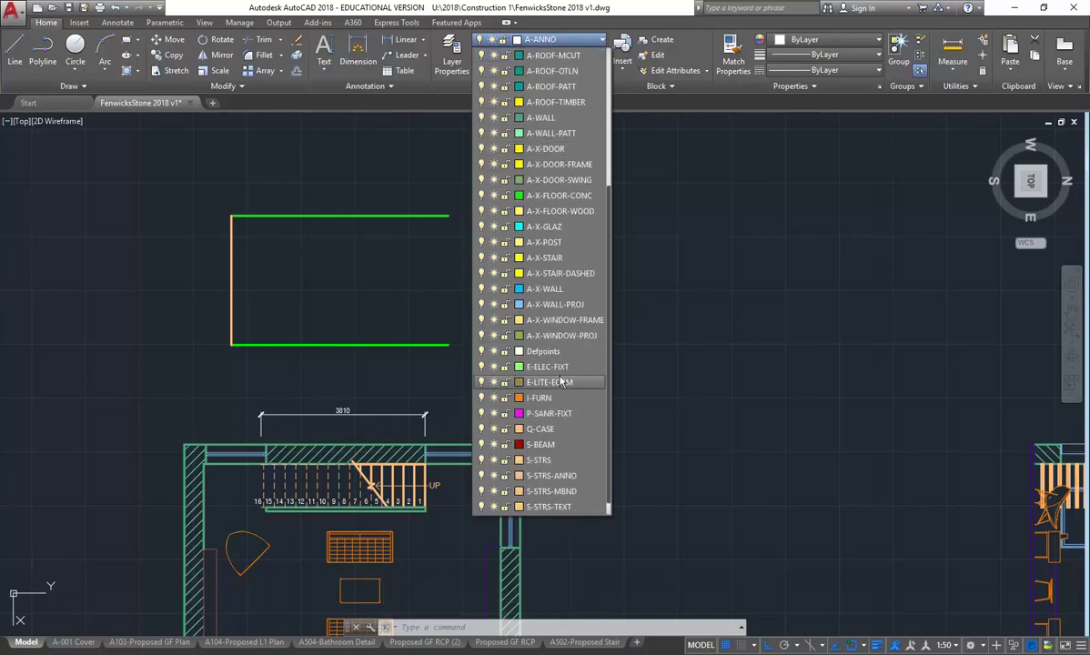
{"action": "left_click", "coordinate": [546, 459]}
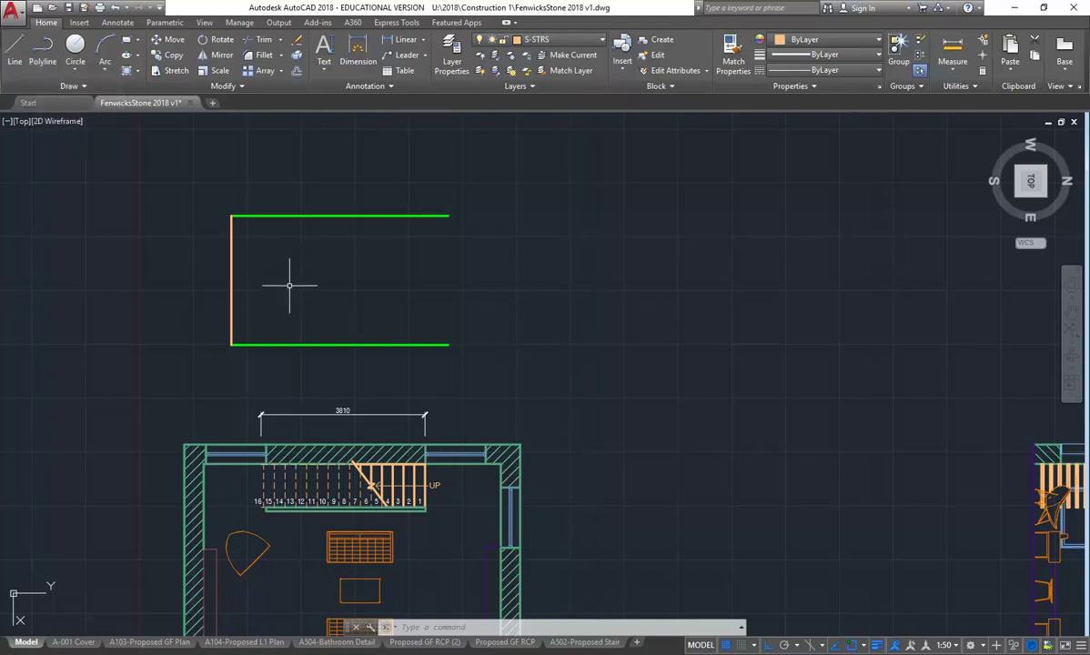
Divide the vertical line joining the two green floor lines into 16 equal segments
{"action": "scroll", "coordinate": [257, 278], "scroll_direction": "up", "scroll_amount": 2}
{"action": "scroll", "coordinate": [260, 282], "scroll_direction": "down", "scroll_amount": 2}
{"action": "scroll", "coordinate": [245, 270], "scroll_direction": "up", "scroll_amount": 2}
{"action": "middle_click_drag", "start_coordinate": [244, 270], "coordinate": [213, 217]}
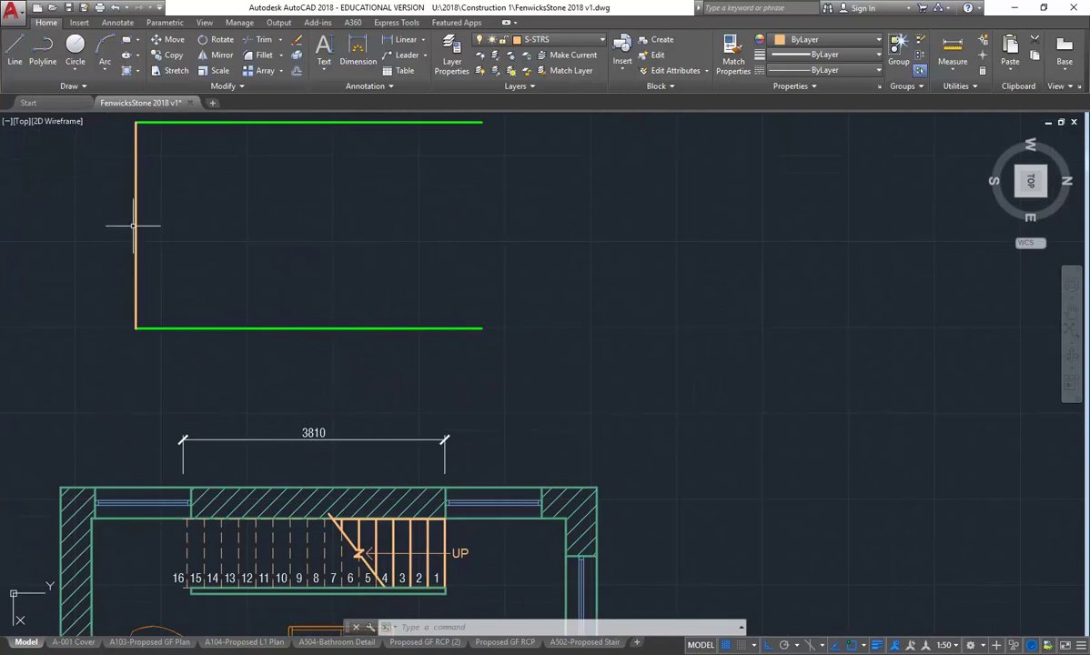
{"action": "left_click", "coordinate": [101, 86]}
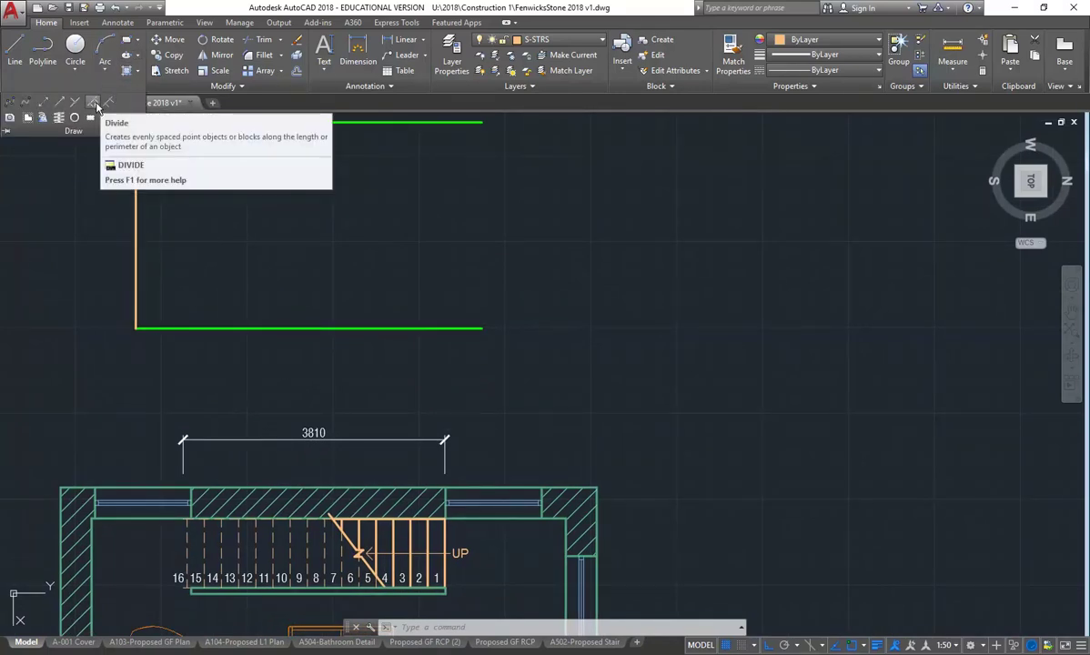
{"action": "left_click", "coordinate": [93, 103]}
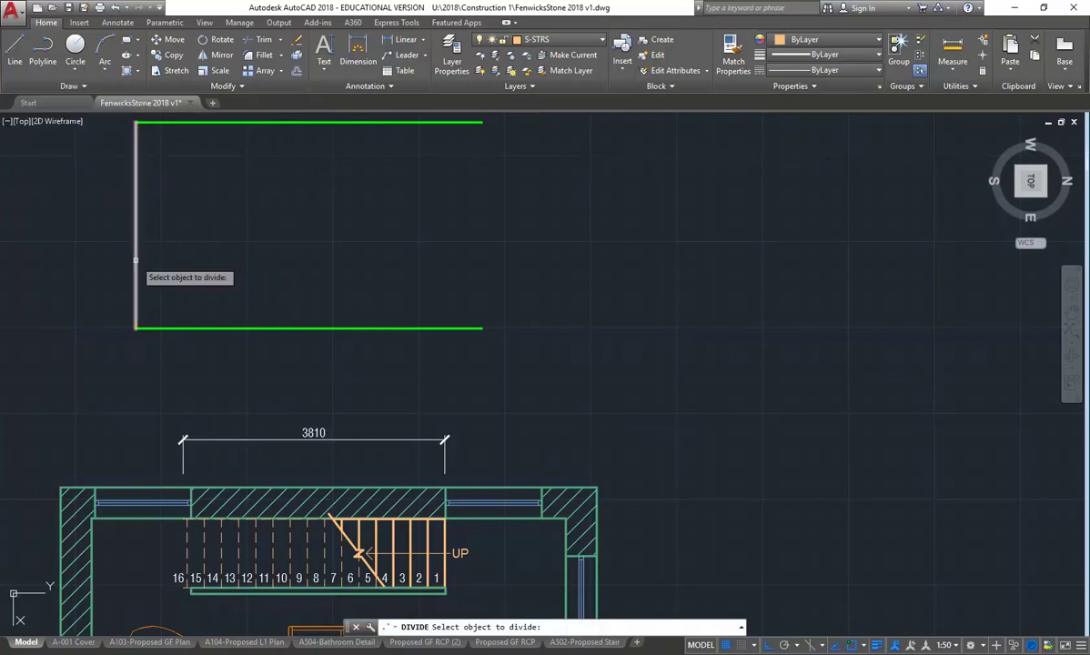
{"action": "left_click", "coordinate": [135, 261]}
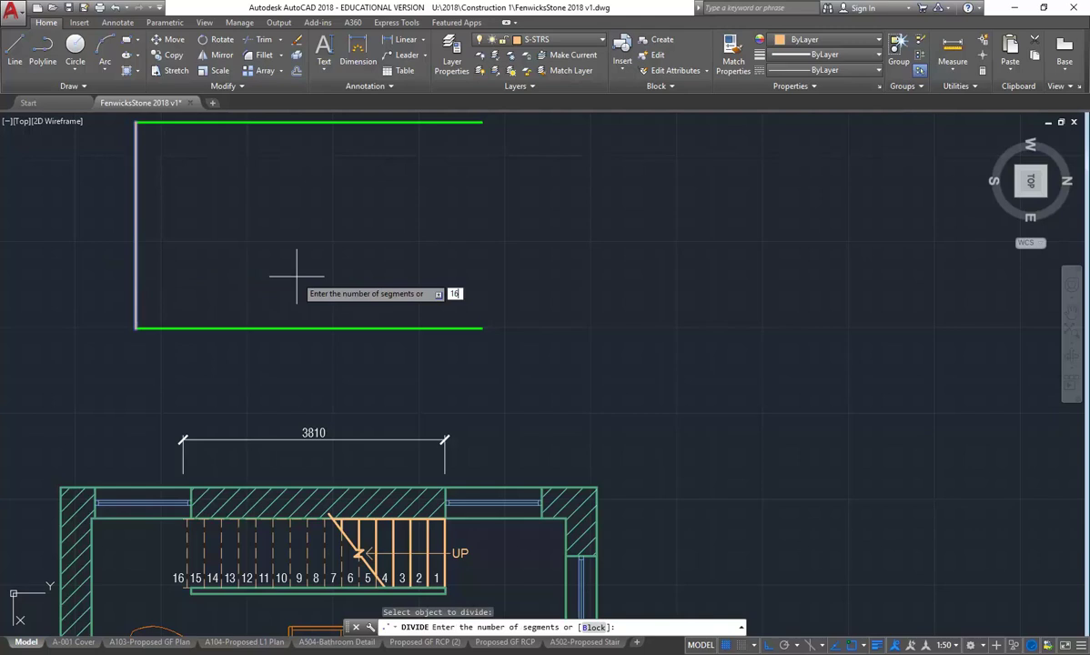
{"action": "type", "text": "16"}
{"action": "key", "text": "Return"}
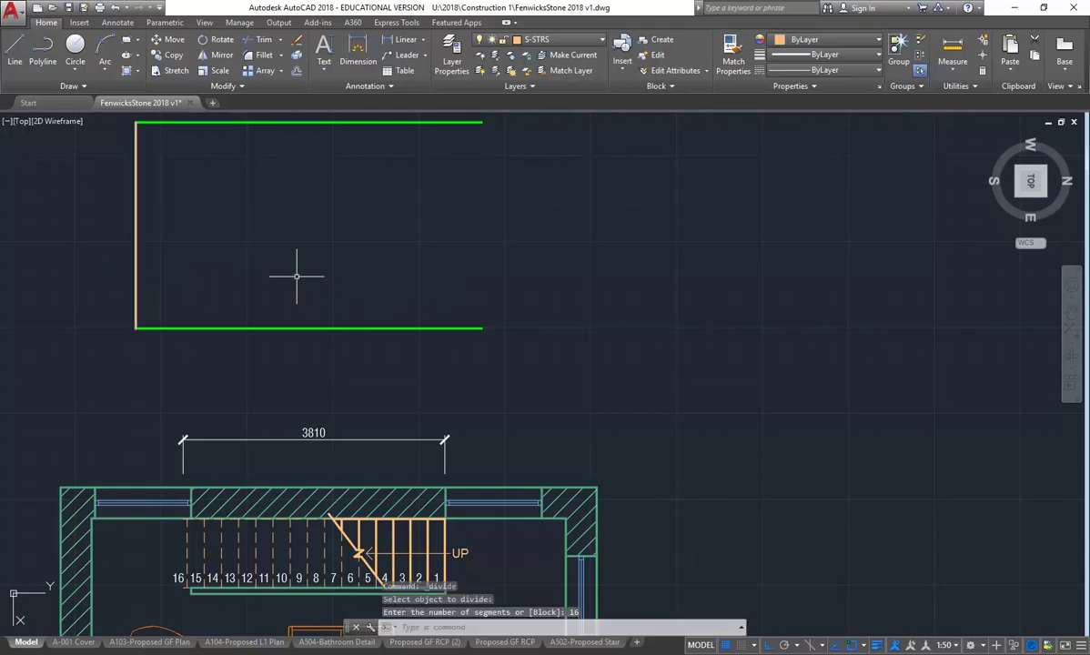
{"action": "middle_click_drag", "start_coordinate": [296, 276], "coordinate": [344, 299]}
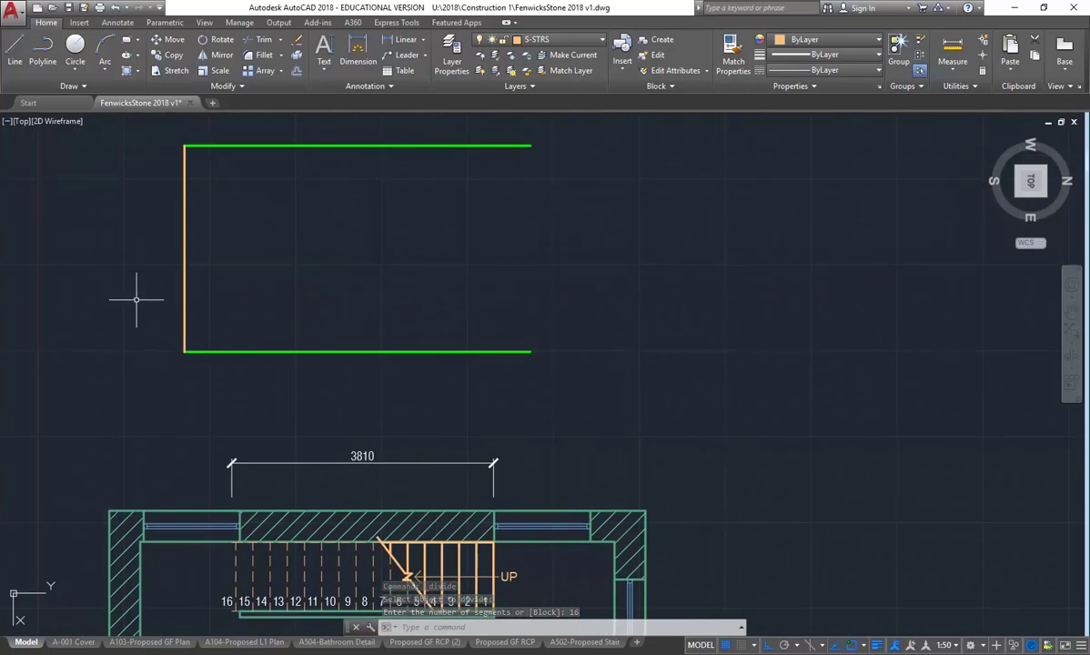
Set the point style to the X marker with a size of 5 in absolute units
{"action": "left_click", "coordinate": [956, 86]}
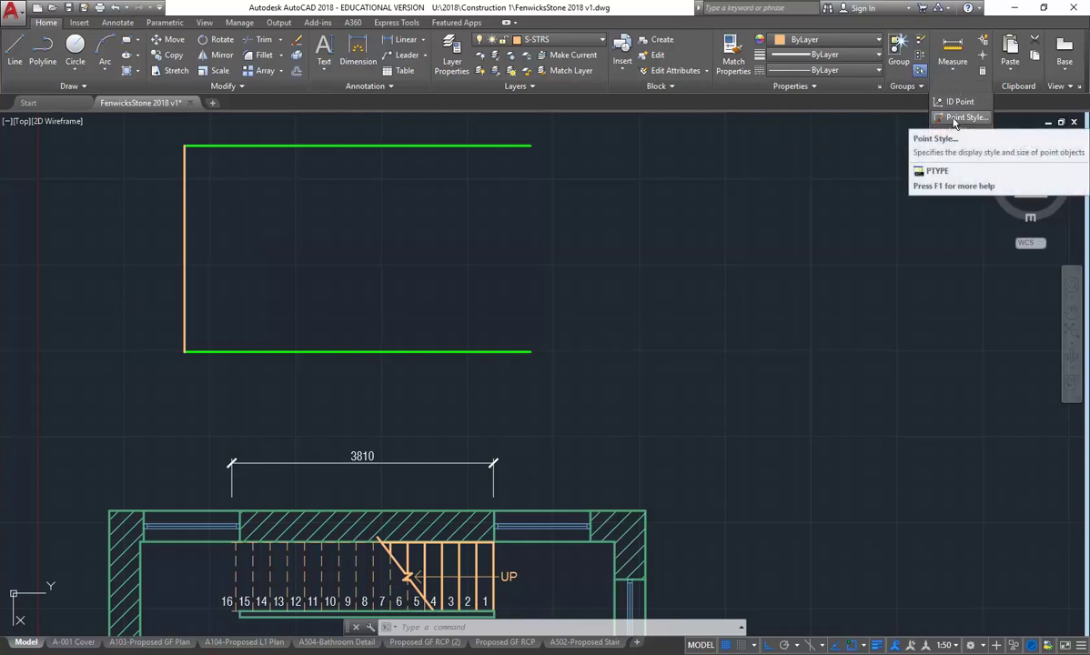
{"action": "left_click", "coordinate": [955, 119]}
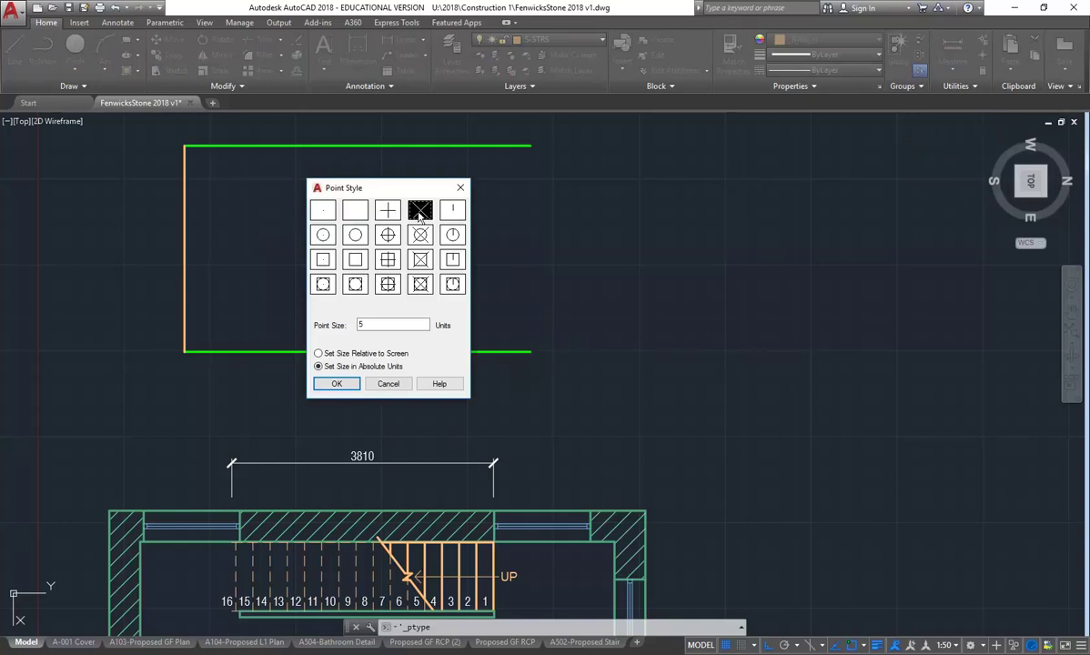
{"action": "left_click", "coordinate": [334, 384]}
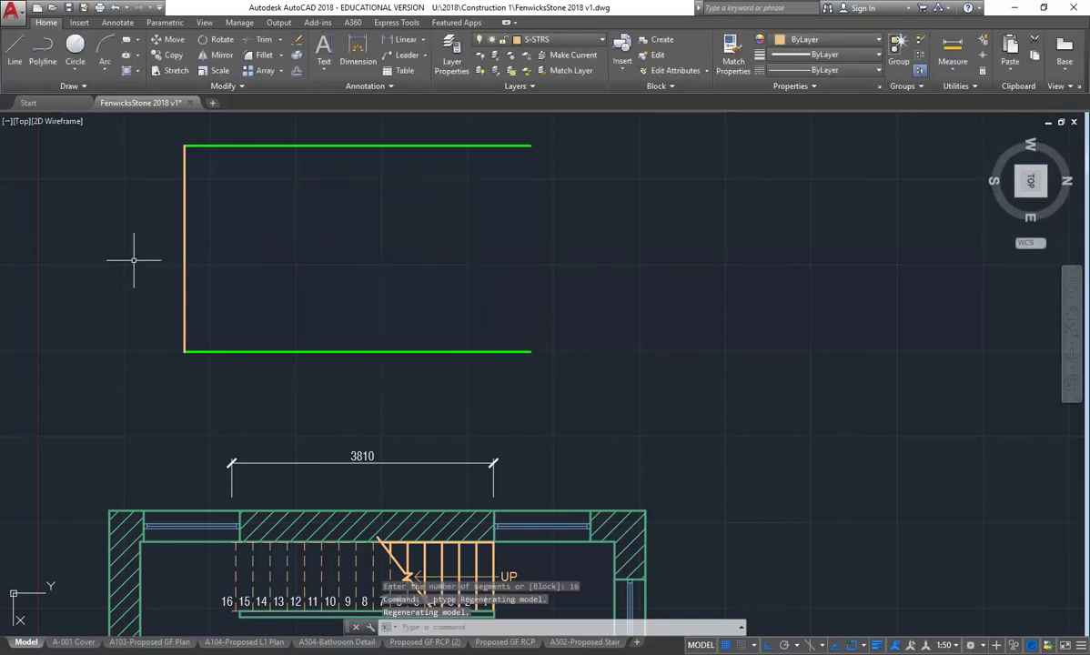
Examine the divided vertical line at close range for the division point markers
{"action": "key", "text": "Return"}
{"action": "scroll", "coordinate": [136, 301], "scroll_direction": "up", "scroll_amount": 4}
{"action": "left_click", "coordinate": [141, 297]}
{"action": "left_click", "coordinate": [209, 391]}
{"action": "scroll", "coordinate": [183, 349], "scroll_direction": "up", "scroll_amount": 8}
{"action": "scroll", "coordinate": [183, 349], "scroll_direction": "down", "scroll_amount": 7}
{"action": "scroll", "coordinate": [300, 365], "scroll_direction": "down", "scroll_amount": 2}
{"action": "middle_click_drag", "start_coordinate": [300, 365], "coordinate": [325, 400]}
{"action": "scroll", "coordinate": [235, 397], "scroll_direction": "up", "scroll_amount": 5}
{"action": "middle_click_drag", "start_coordinate": [339, 216], "coordinate": [546, 118]}
{"action": "scroll", "coordinate": [780, 116], "scroll_direction": "down", "scroll_amount": 2}
Set the point marker size to 5% relative to the screen
{"action": "left_click", "coordinate": [953, 87]}
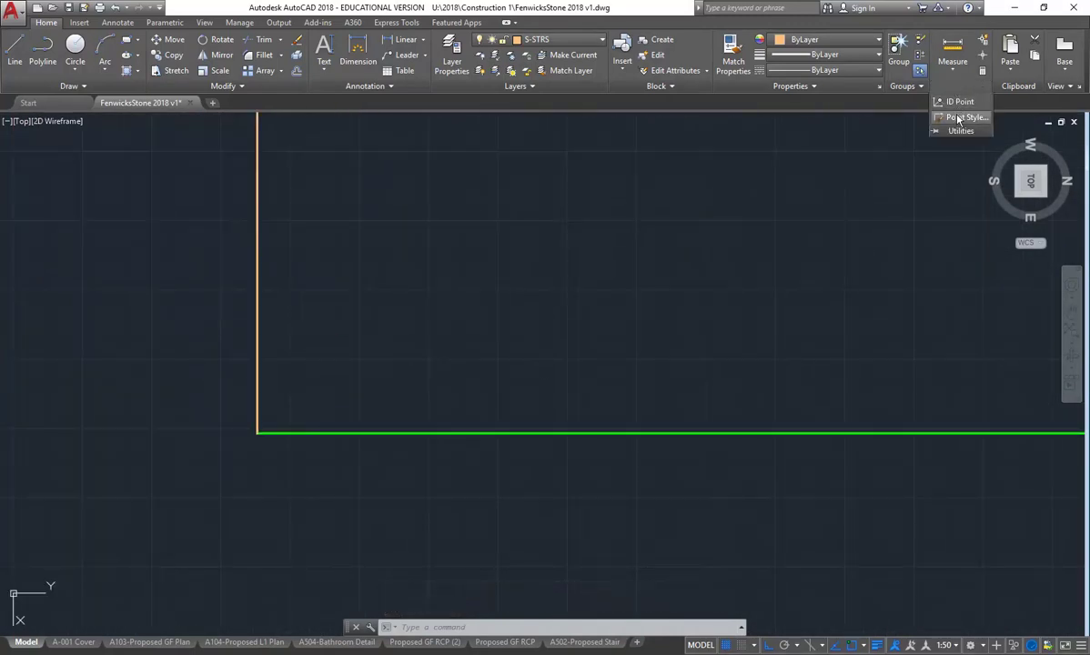
{"action": "left_click", "coordinate": [962, 118]}
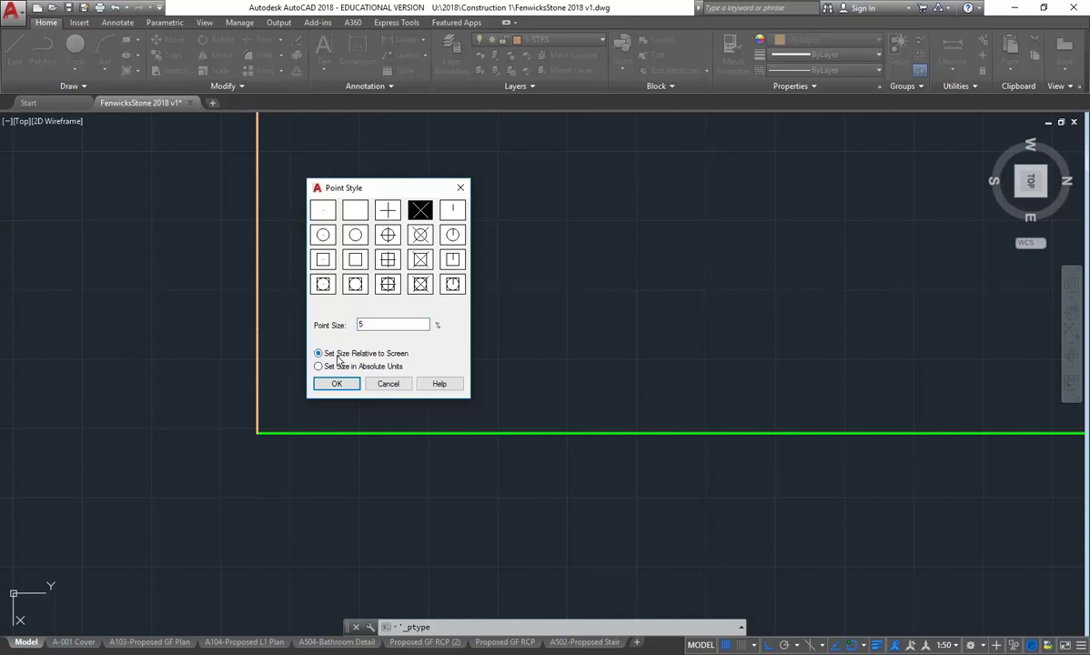
{"action": "left_click", "coordinate": [334, 386]}
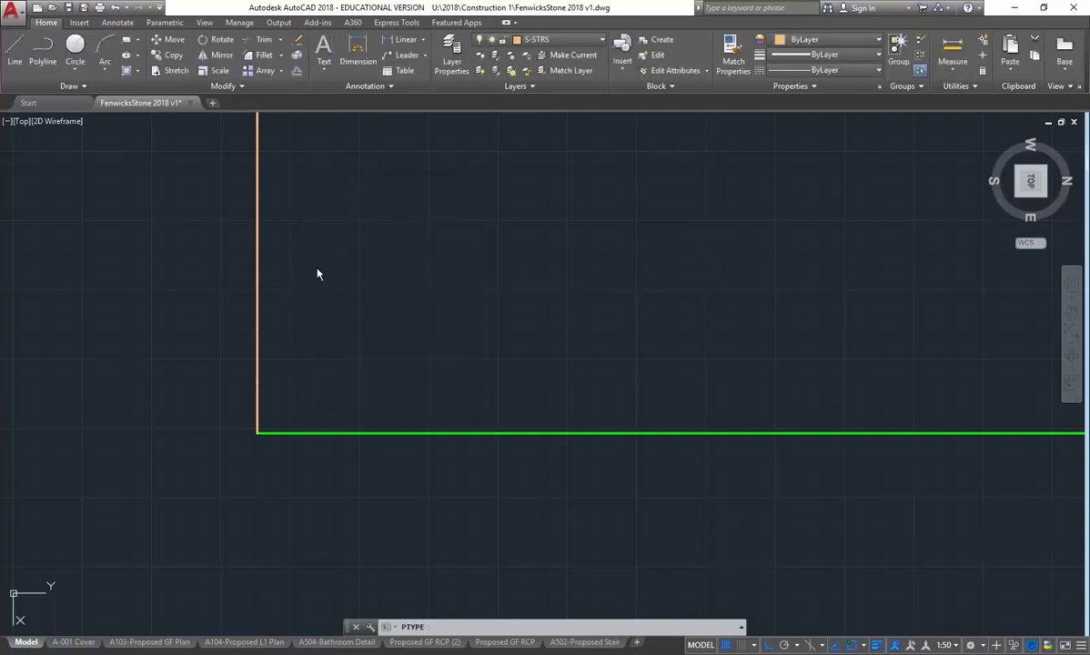
{"action": "scroll", "coordinate": [305, 375], "scroll_direction": "down", "scroll_amount": 2}
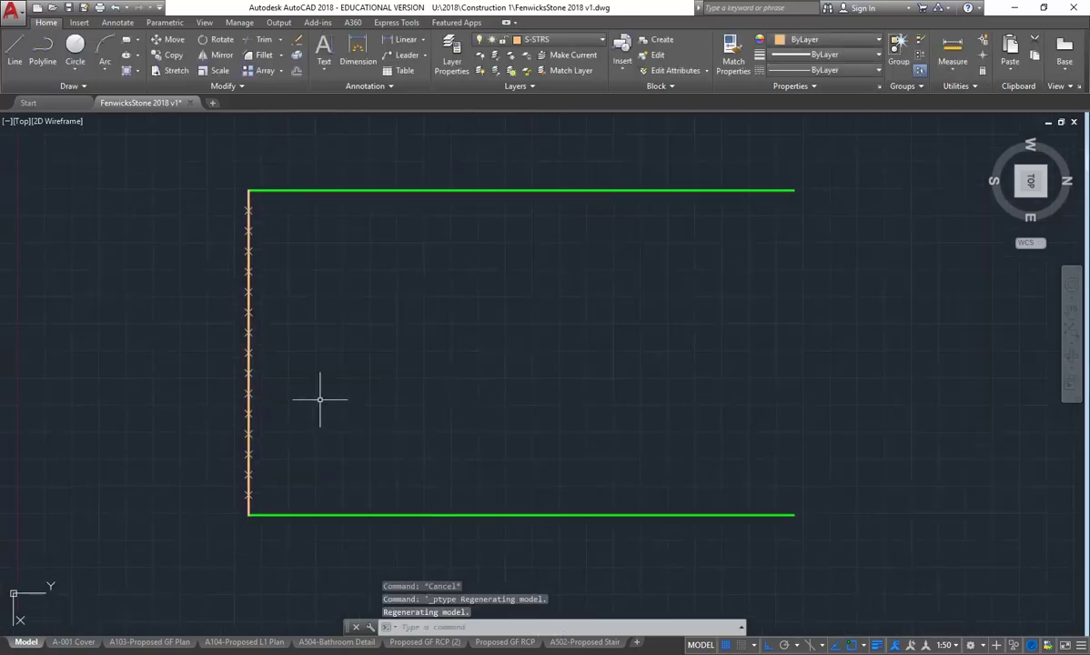
Set the point marker size to 50 in absolute units
{"action": "scroll", "coordinate": [319, 398], "scroll_direction": "up", "scroll_amount": 2}
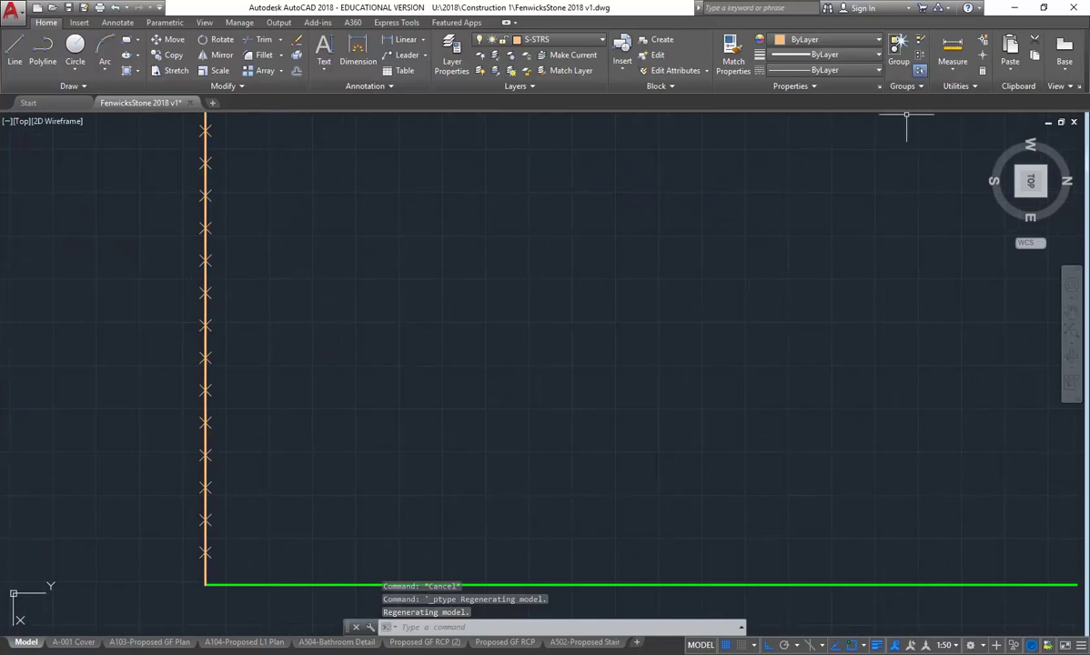
{"action": "left_click", "coordinate": [957, 85]}
{"action": "left_click", "coordinate": [964, 117]}
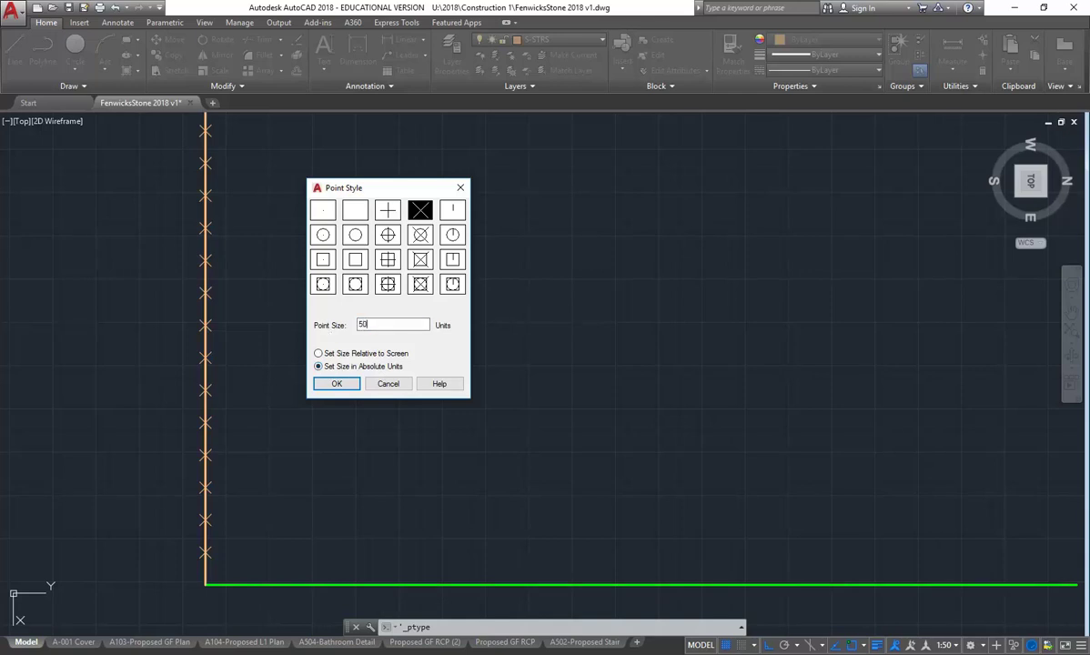
{"action": "left_click", "coordinate": [334, 384]}
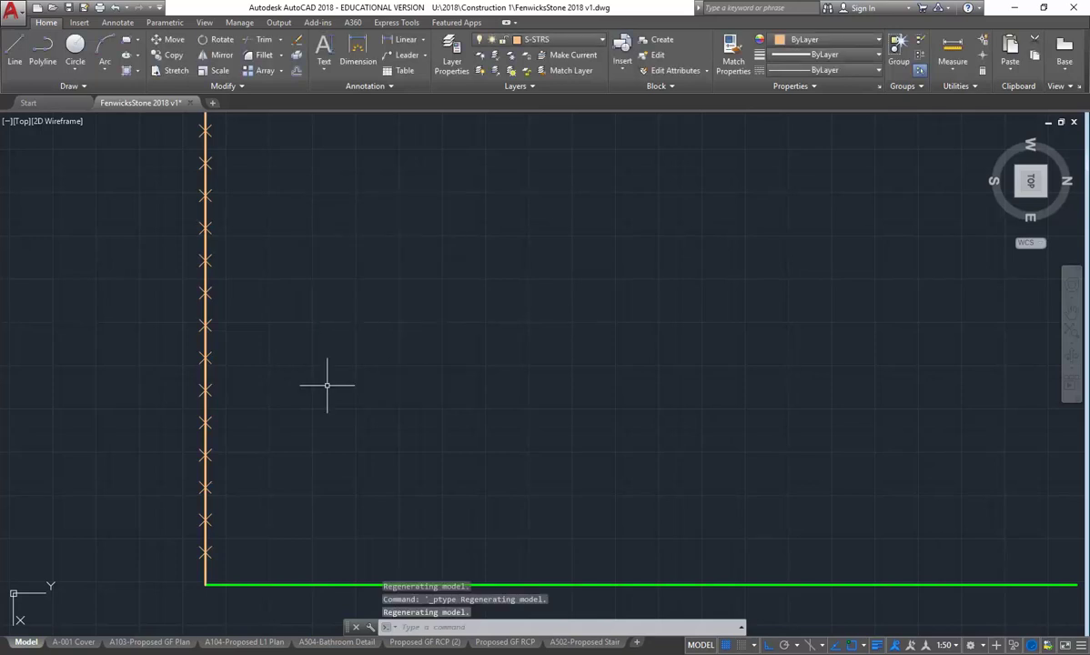
{"action": "scroll", "coordinate": [305, 387], "scroll_direction": "down", "scroll_amount": 5}
{"action": "scroll", "coordinate": [266, 428], "scroll_direction": "up", "scroll_amount": 2}
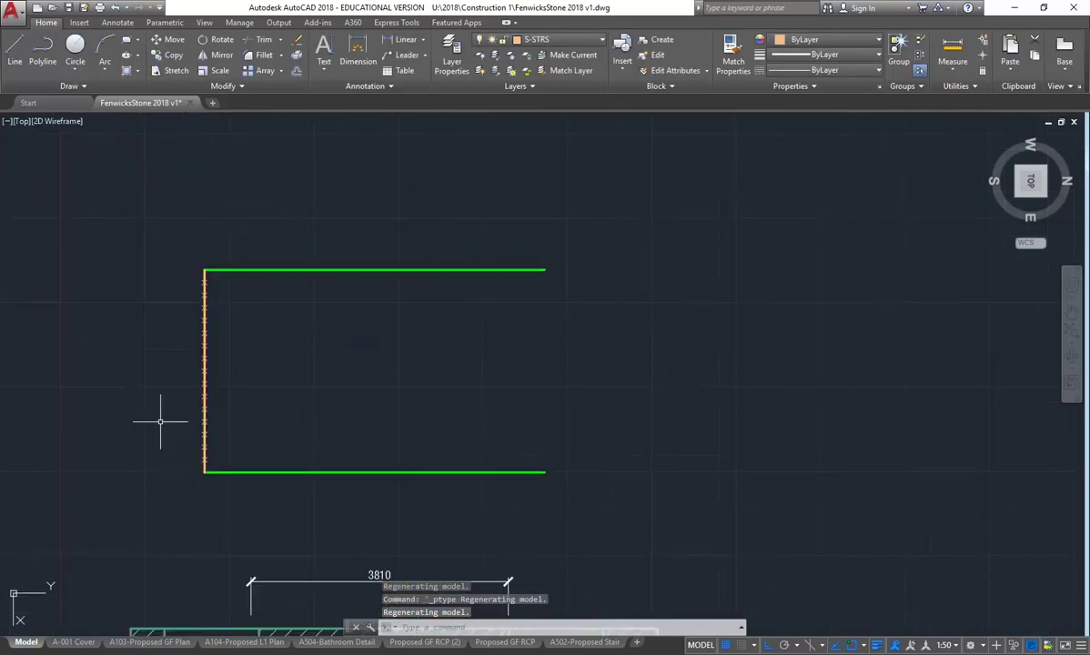
{"action": "left_click", "coordinate": [949, 87]}
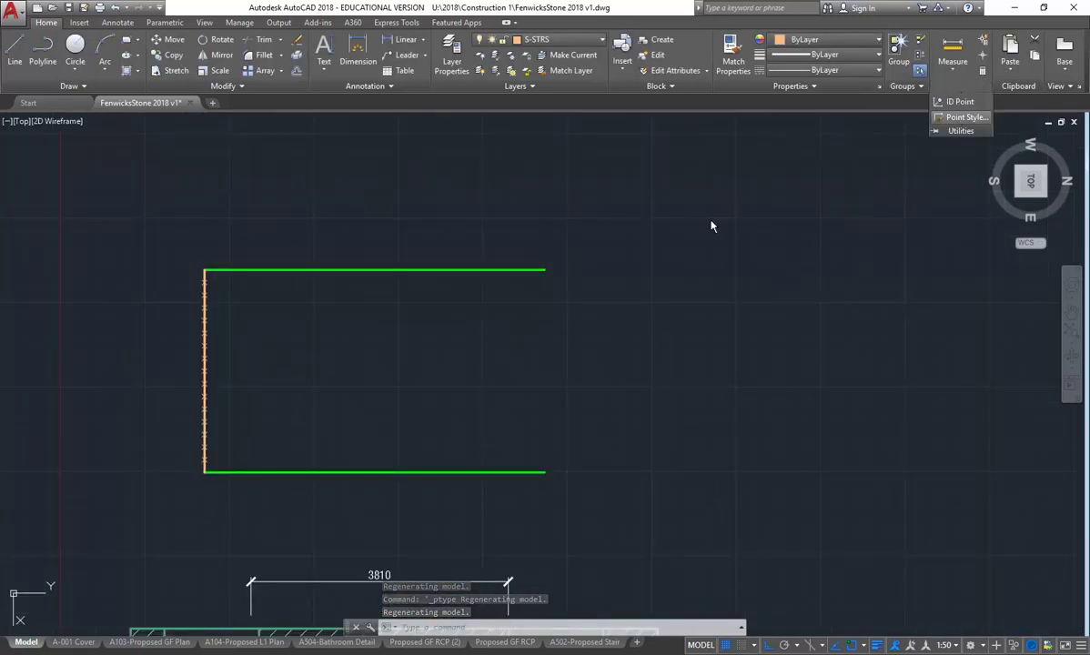
{"action": "left_click", "coordinate": [963, 117]}
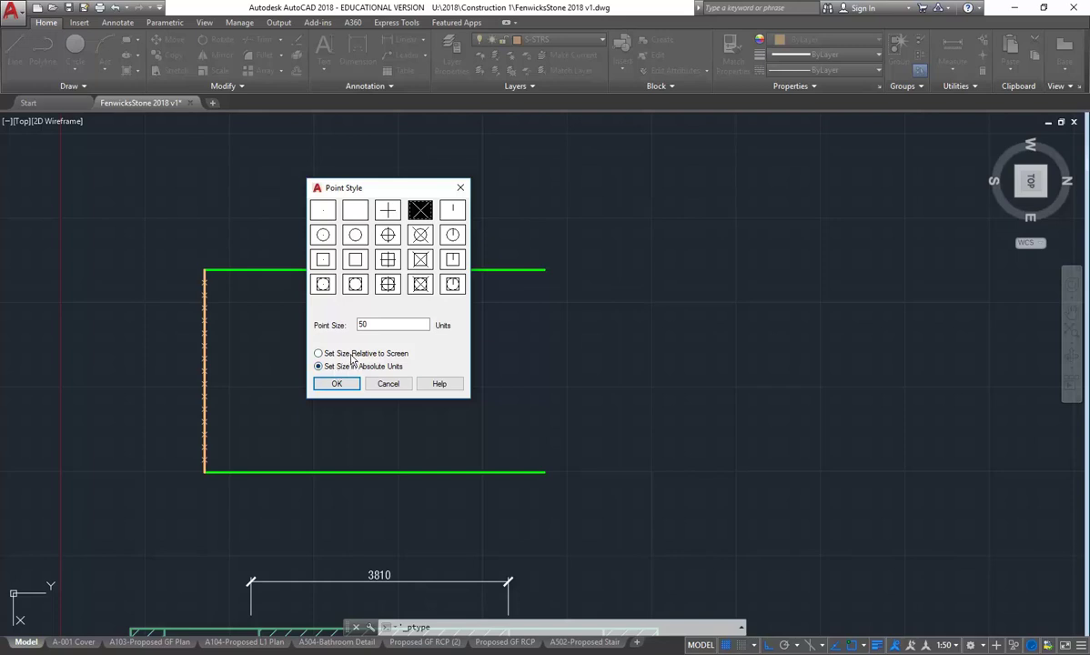
{"action": "left_click", "coordinate": [388, 384]}
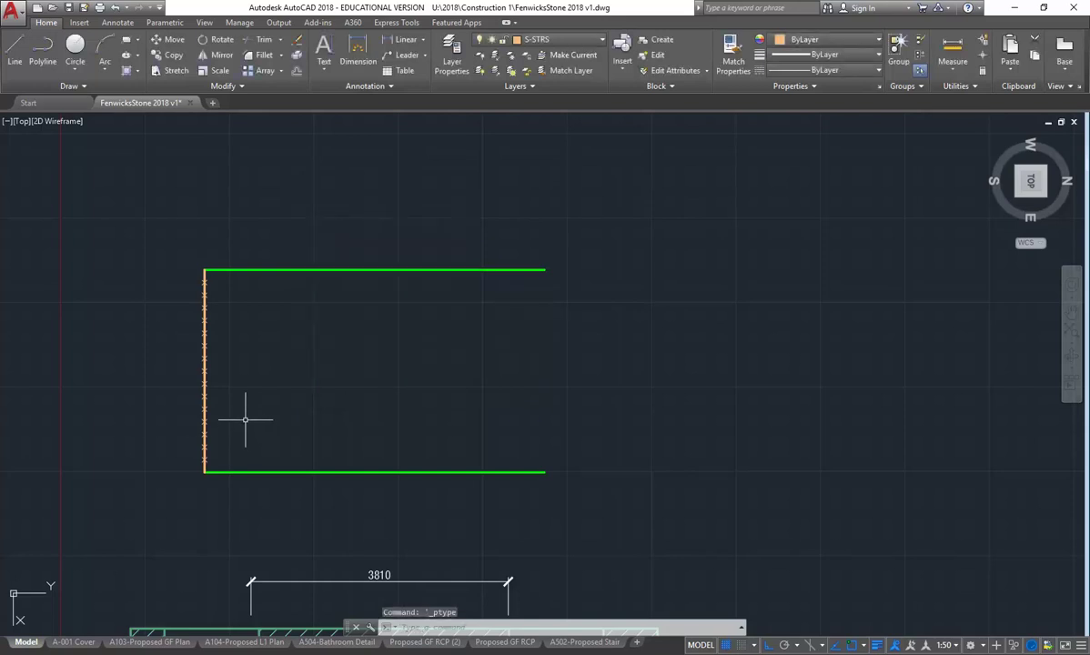
Draw a horizontal line about 4900 mm long from the lowest division point across above the lower floor line
{"action": "scroll", "coordinate": [243, 412], "scroll_direction": "down", "scroll_amount": 2}
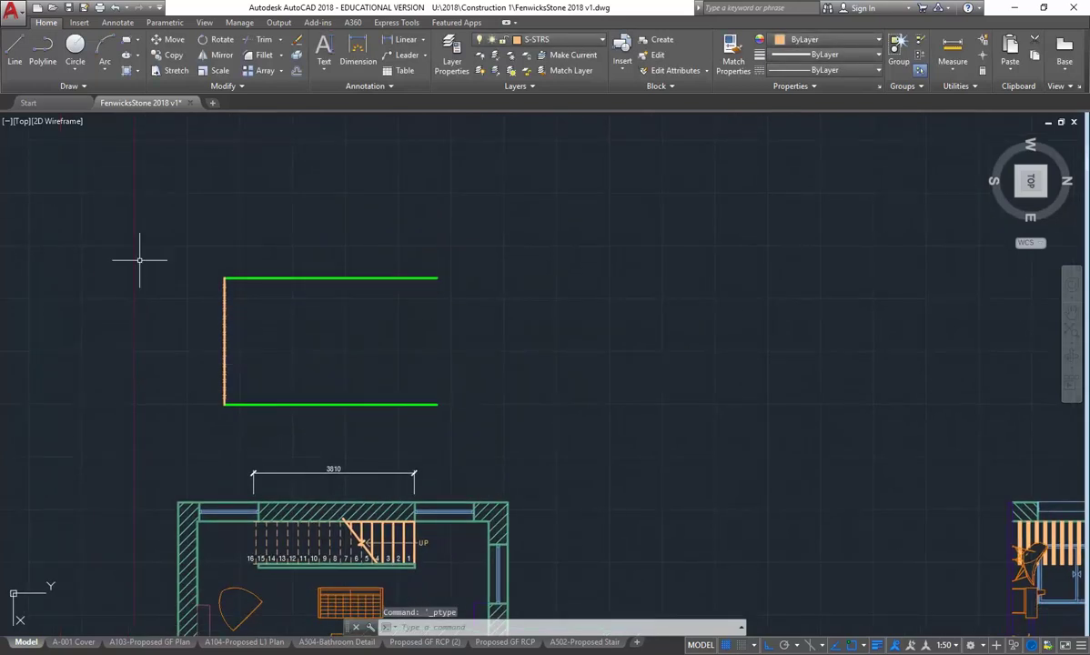
{"action": "left_click", "coordinate": [13, 50]}
{"action": "scroll", "coordinate": [226, 402], "scroll_direction": "up", "scroll_amount": 4}
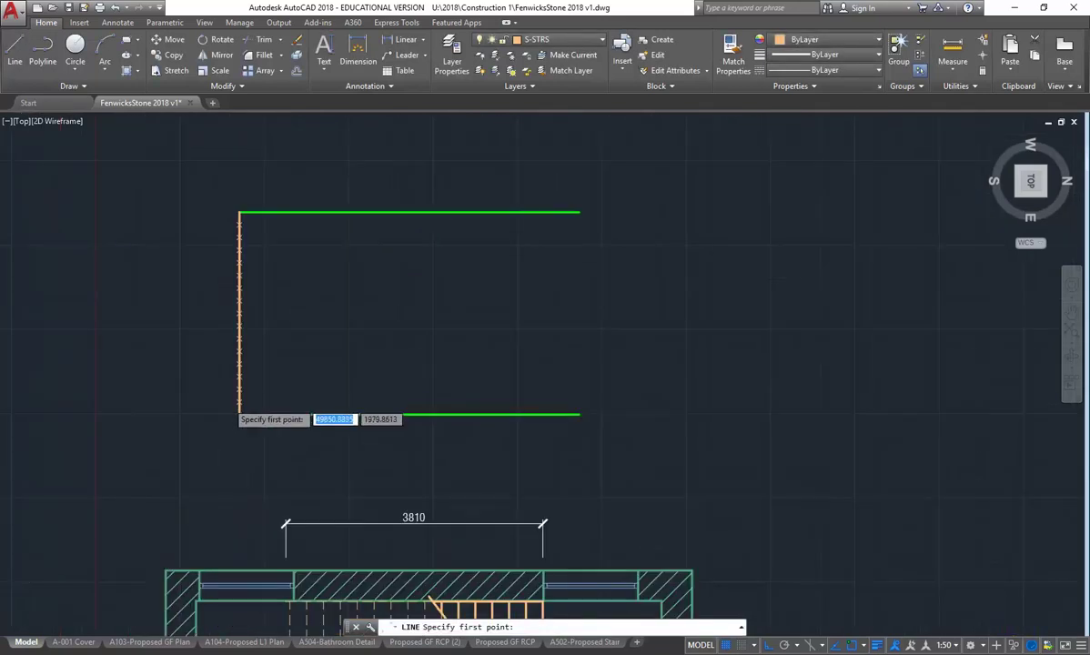
{"action": "left_click", "coordinate": [247, 398]}
{"action": "scroll", "coordinate": [291, 390], "scroll_direction": "down", "scroll_amount": 2}
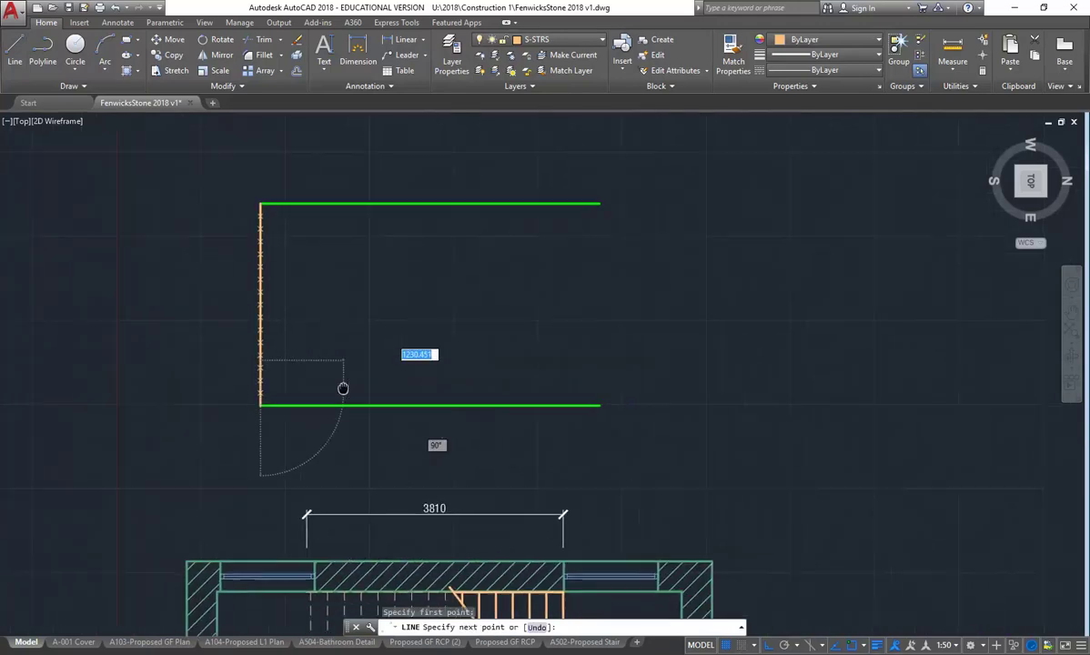
{"action": "middle_click_drag", "start_coordinate": [596, 374], "coordinate": [471, 342]}
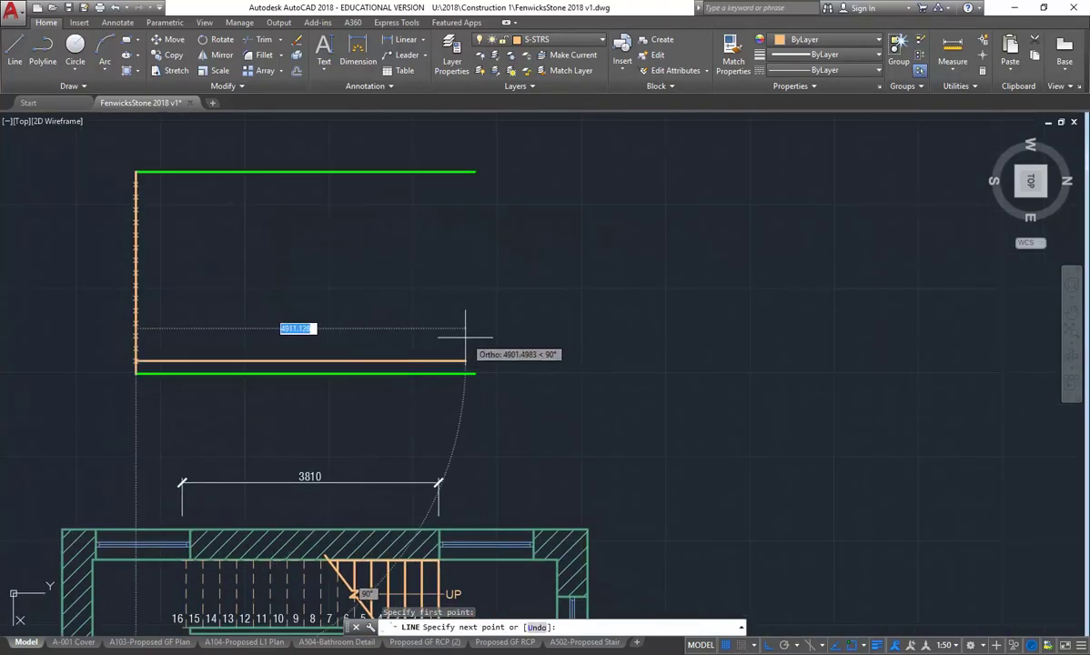
{"action": "right_click", "coordinate": [446, 332]}
{"action": "left_click", "coordinate": [460, 339]}
Project a vertical line from the first riser in the stair plan up to the horizontal line at the lowest division point
{"action": "middle_click_drag", "start_coordinate": [452, 415], "coordinate": [438, 356]}
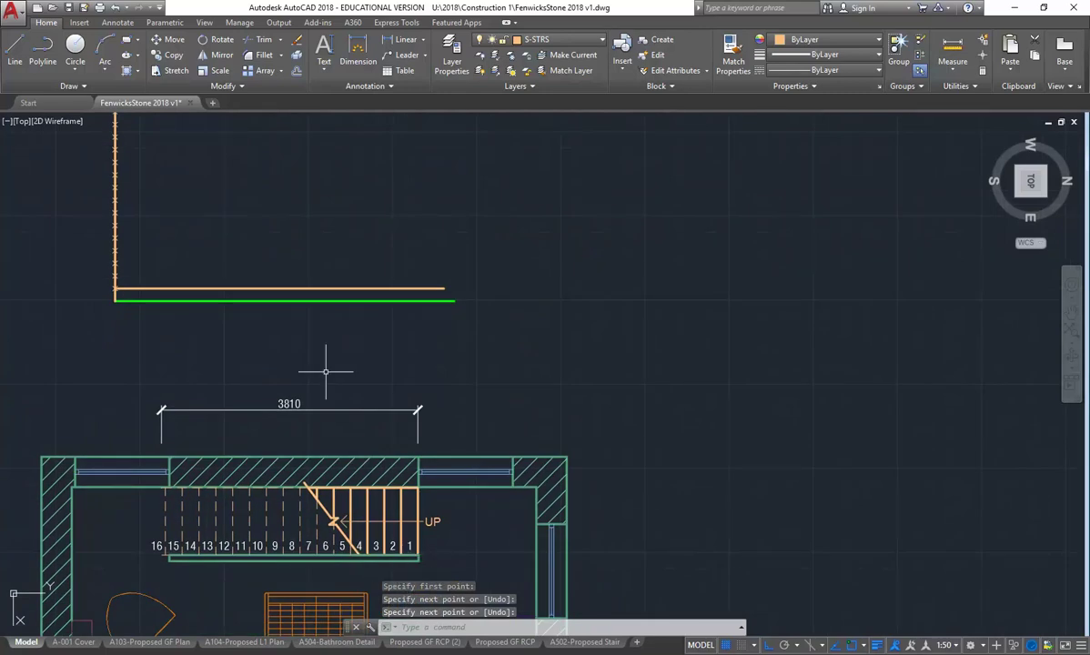
{"action": "left_click", "coordinate": [14, 50]}
{"action": "scroll", "coordinate": [318, 555], "scroll_direction": "up", "scroll_amount": 2}
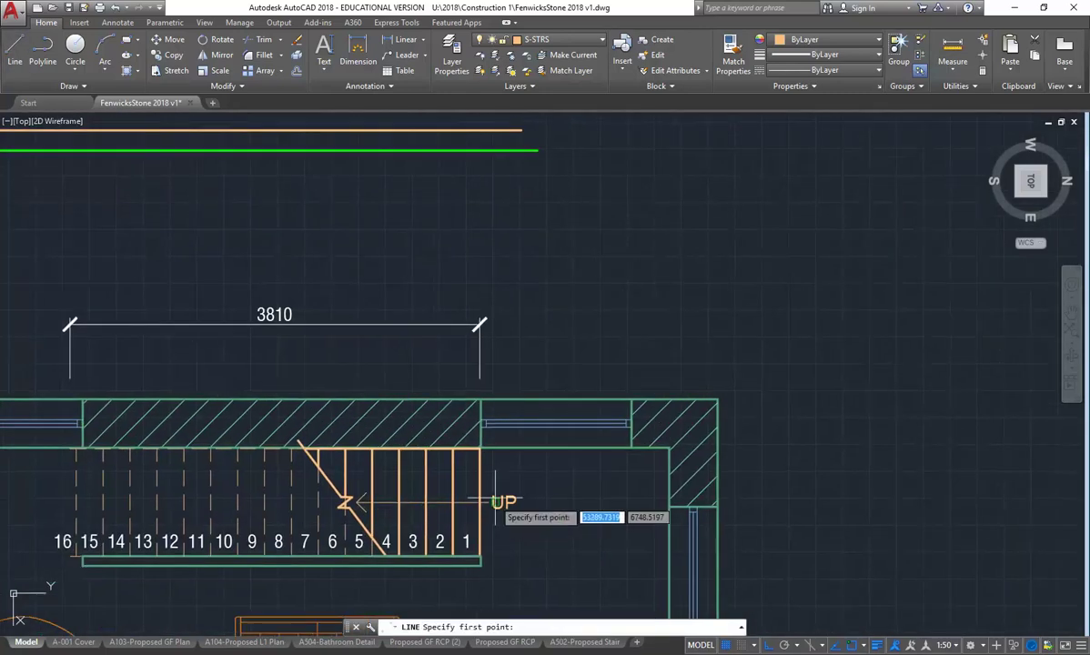
{"action": "left_click", "coordinate": [481, 501]}
{"action": "scroll", "coordinate": [441, 498], "scroll_direction": "down", "scroll_amount": 2}
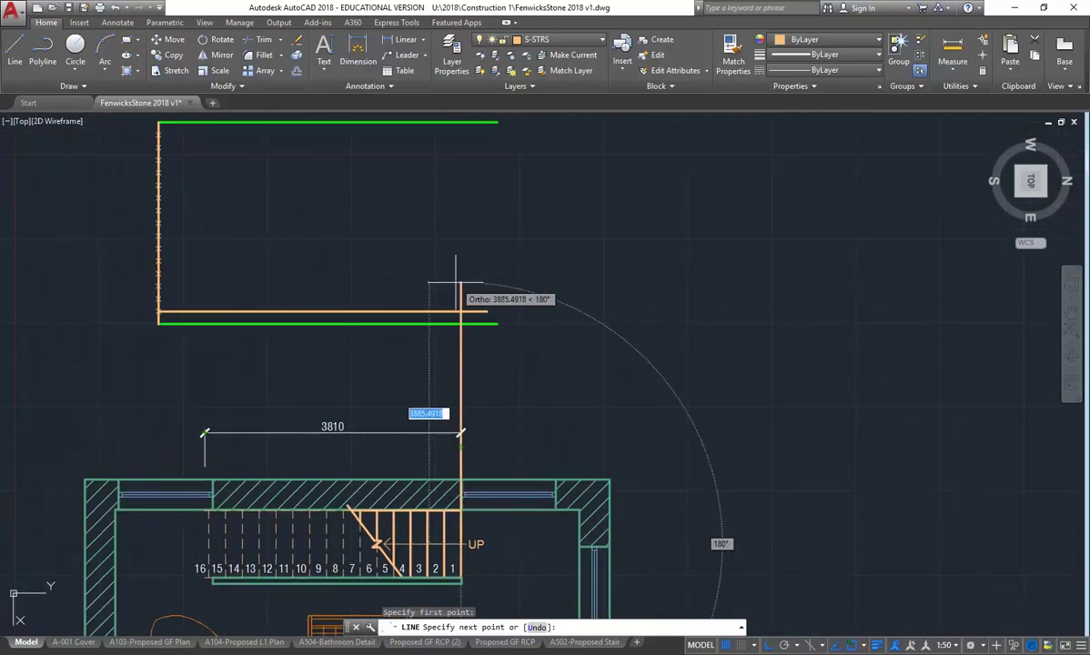
{"action": "scroll", "coordinate": [459, 296], "scroll_direction": "up", "scroll_amount": 2}
{"action": "scroll", "coordinate": [457, 293], "scroll_direction": "up", "scroll_amount": 2}
{"action": "left_click", "coordinate": [465, 348]}
{"action": "right_click", "coordinate": [438, 295]}
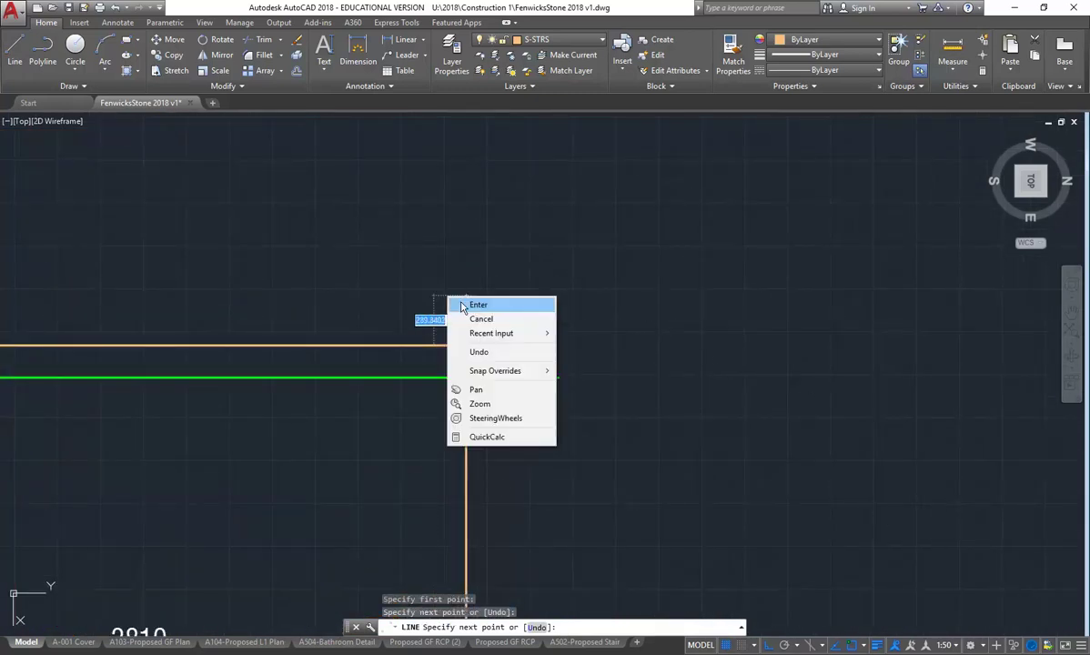
{"action": "left_click", "coordinate": [460, 302]}
Offset the horizontal line at the first riser height downwards by 40 mm for the tread thickness
{"action": "scroll", "coordinate": [433, 355], "scroll_direction": "up", "scroll_amount": 3}
{"action": "middle_click_drag", "start_coordinate": [438, 369], "coordinate": [404, 401]}
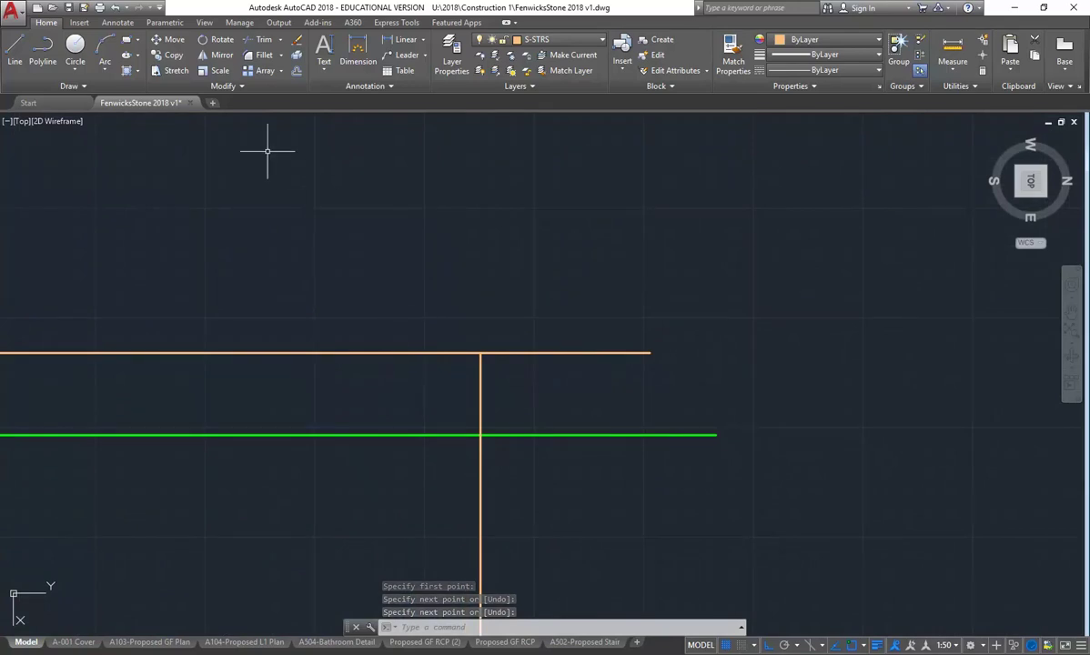
{"action": "left_click", "coordinate": [297, 70]}
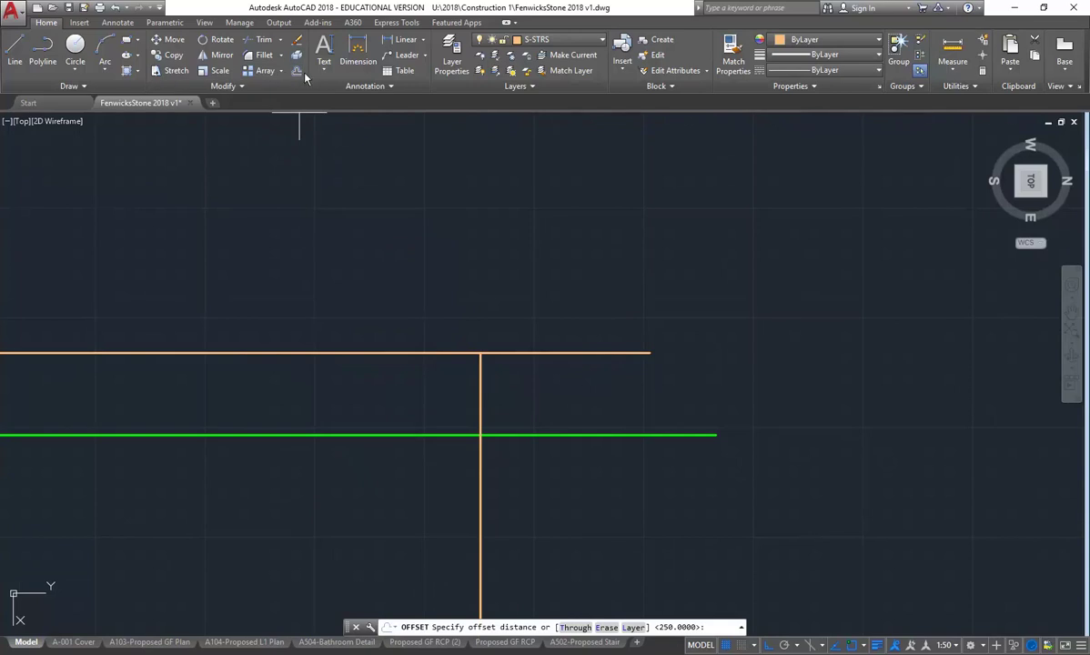
{"action": "type", "text": "40"}
{"action": "key", "text": "Return"}
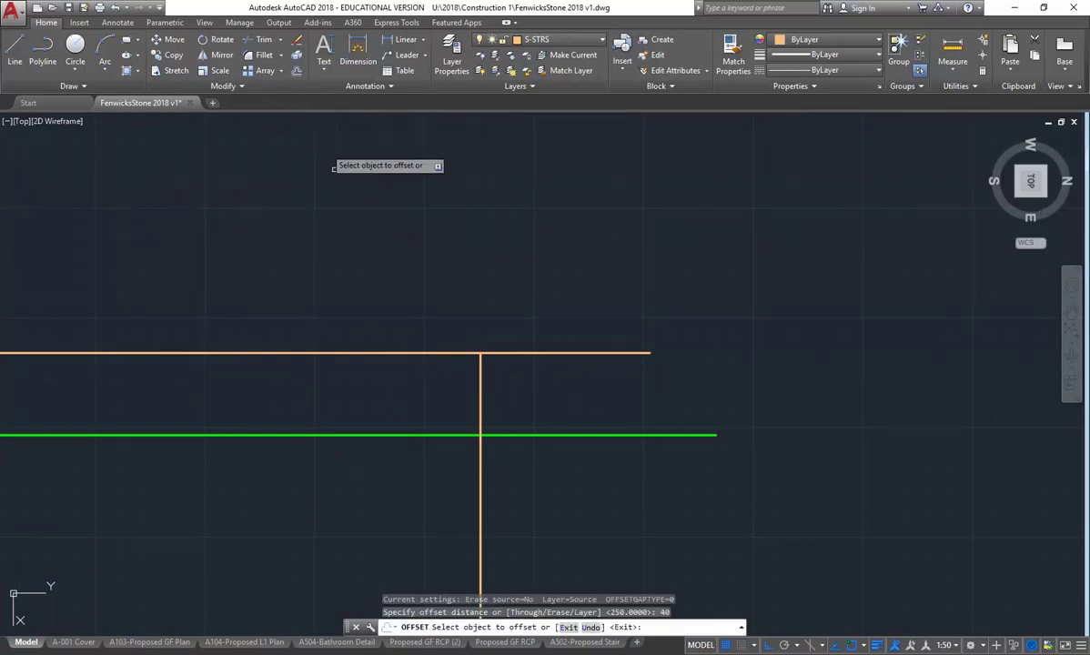
{"action": "left_click", "coordinate": [401, 354]}
{"action": "left_click", "coordinate": [403, 397]}
{"action": "right_click", "coordinate": [386, 284]}
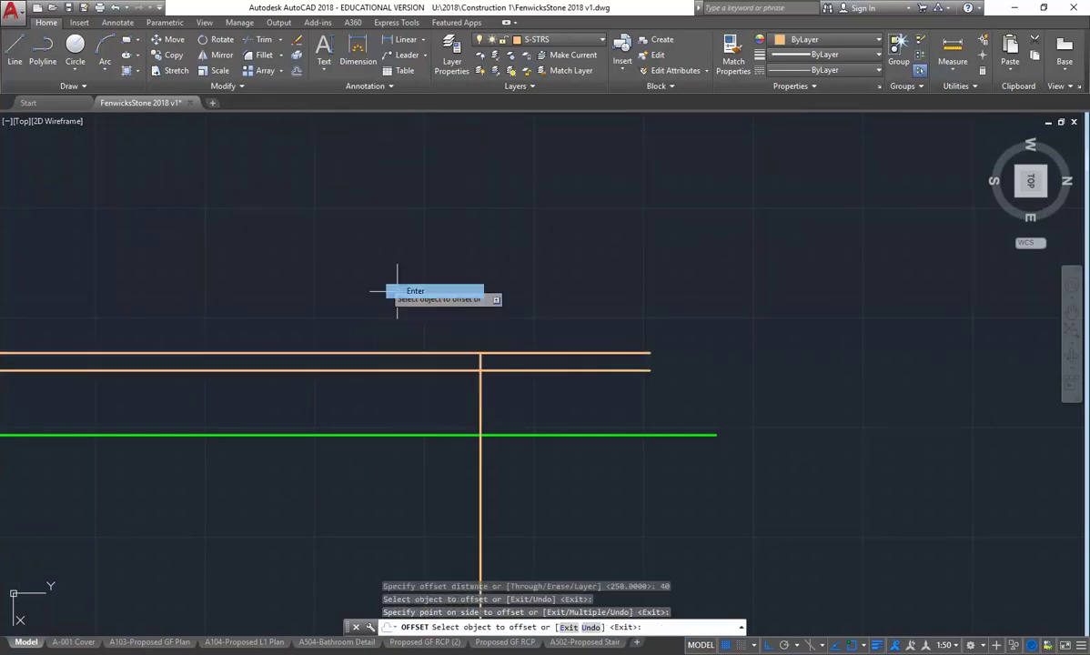
{"action": "left_click", "coordinate": [401, 289]}
Project a vertical line from the riser between treads 1 and 2 in the plan up to the top line of the first tread
{"action": "scroll", "coordinate": [382, 274], "scroll_direction": "down", "scroll_amount": 4}
{"action": "scroll", "coordinate": [387, 346], "scroll_direction": "down", "scroll_amount": 2}
{"action": "middle_click_drag", "start_coordinate": [382, 316], "coordinate": [382, 245]}
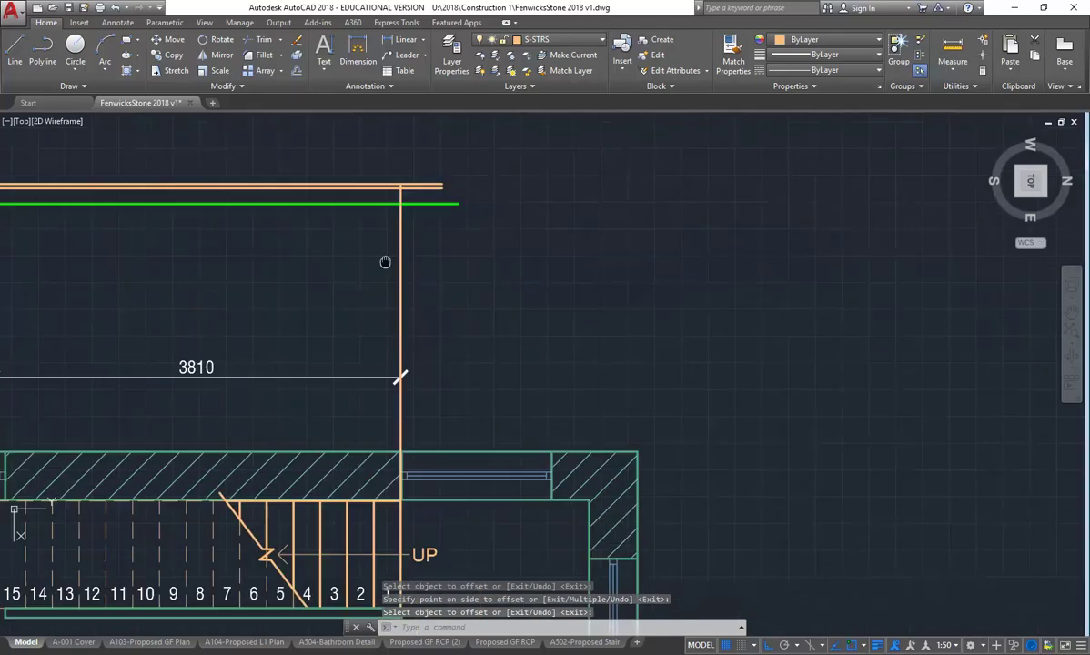
{"action": "left_click", "coordinate": [13, 52]}
{"action": "middle_click_drag", "start_coordinate": [275, 444], "coordinate": [270, 357]}
{"action": "left_click", "coordinate": [370, 468]}
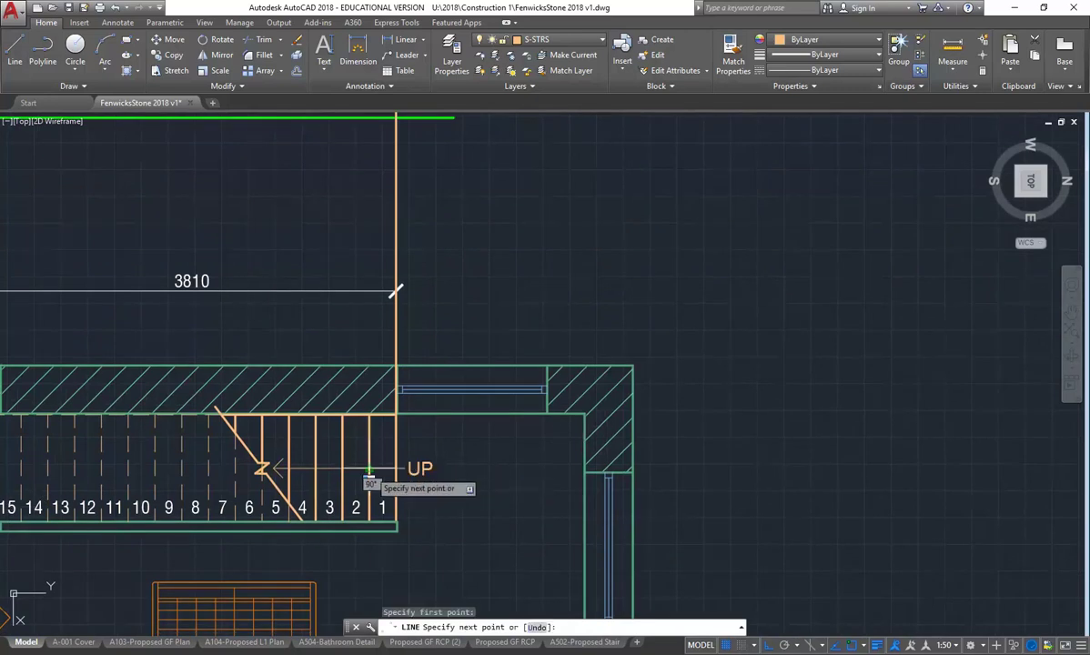
{"action": "scroll", "coordinate": [369, 474], "scroll_direction": "down", "scroll_amount": 2}
{"action": "scroll", "coordinate": [373, 309], "scroll_direction": "up", "scroll_amount": 5}
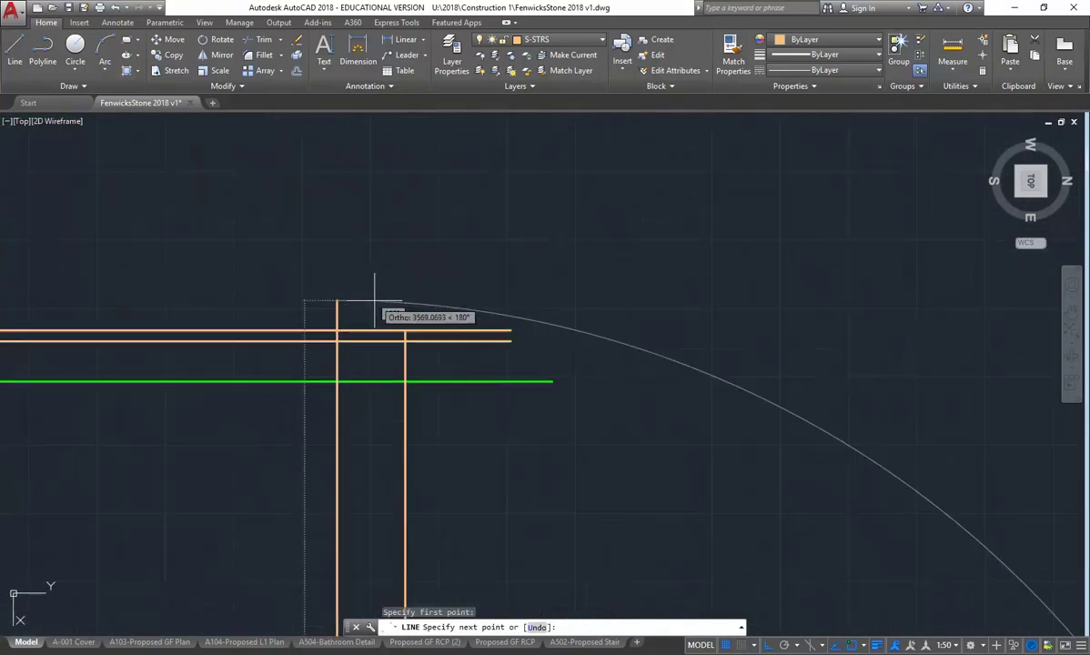
{"action": "left_click", "coordinate": [337, 331]}
{"action": "key", "text": "Escape"}
Fillet the two corners at the front end of the first tread with radius 0, joining its top and bottom lines to the first riser line
{"action": "scroll", "coordinate": [349, 339], "scroll_direction": "up", "scroll_amount": 2}
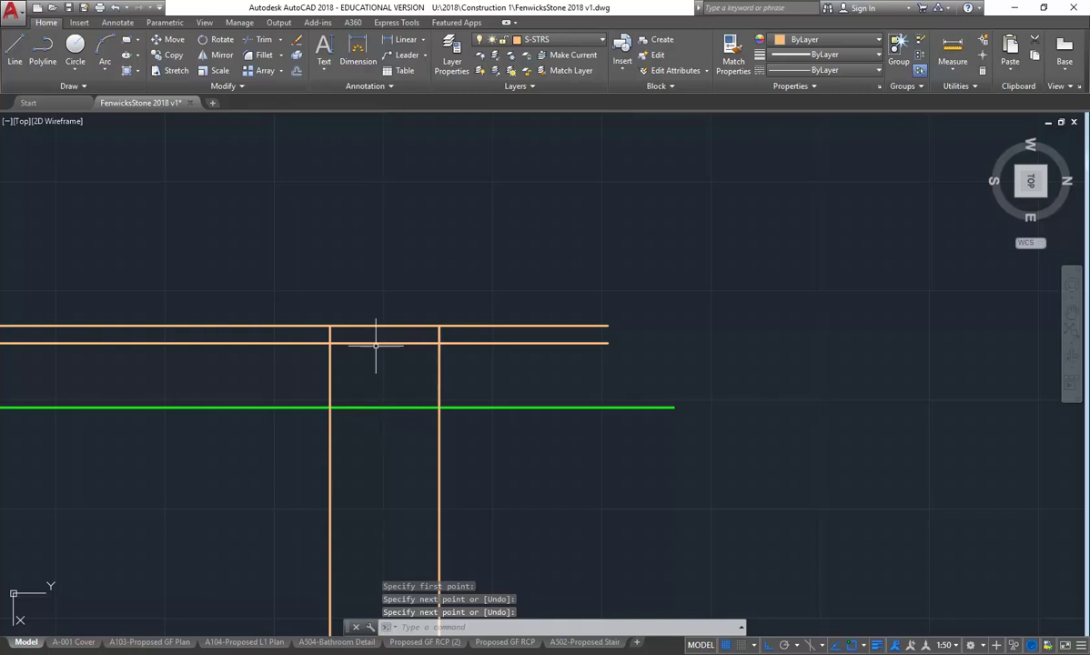
{"action": "left_click", "coordinate": [260, 56]}
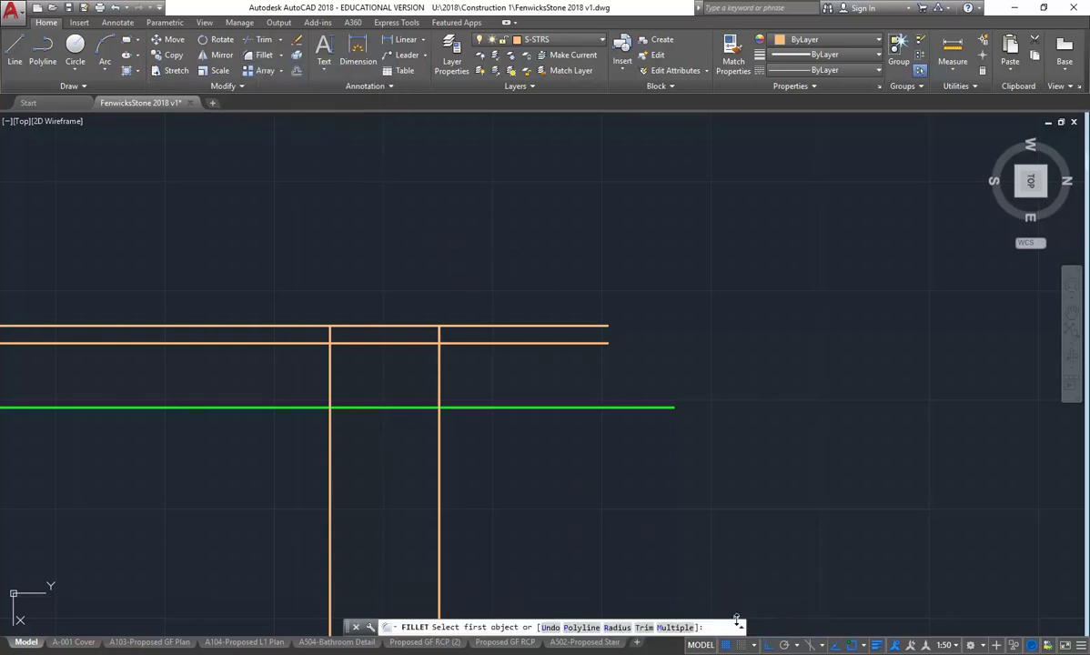
{"action": "left_click", "coordinate": [740, 628]}
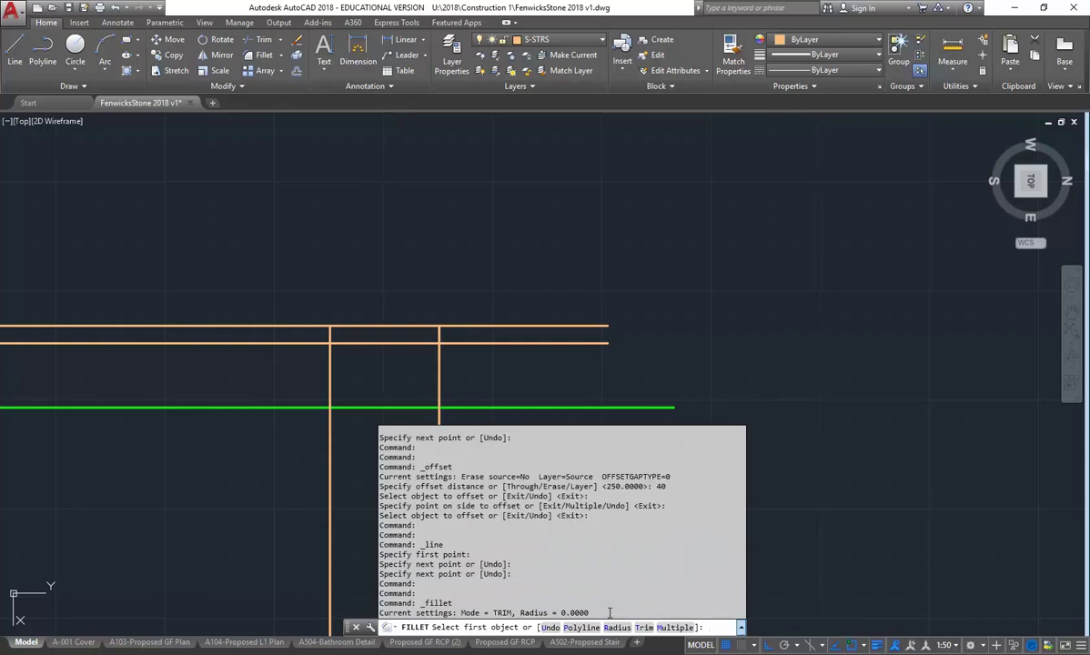
{"action": "scroll", "coordinate": [446, 369], "scroll_direction": "up", "scroll_amount": 5}
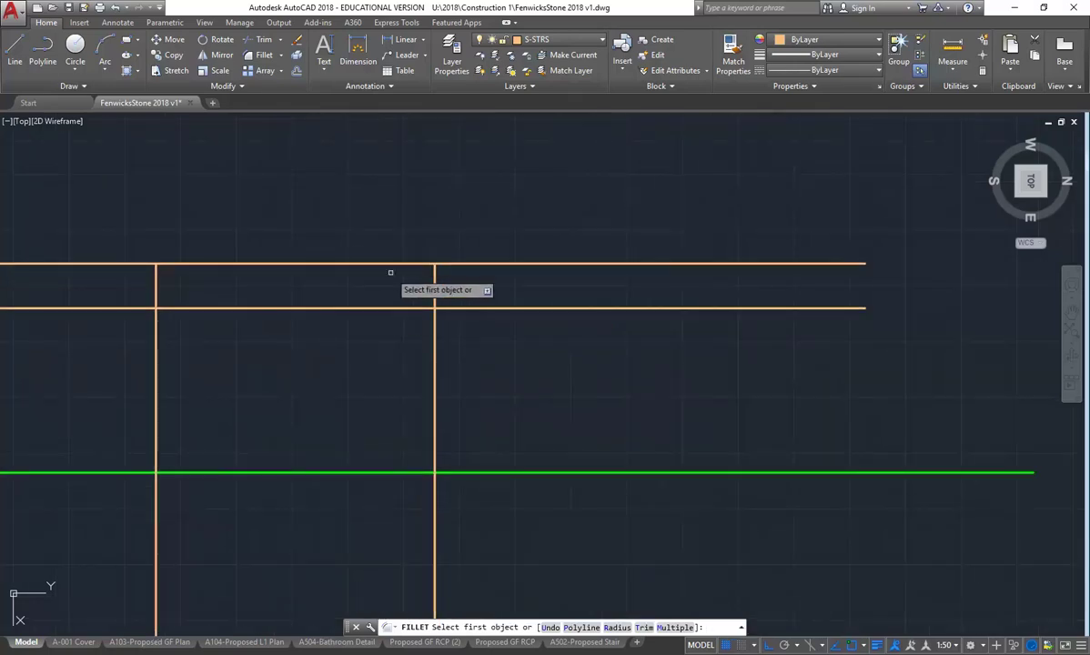
{"action": "left_click", "coordinate": [396, 264]}
{"action": "left_click", "coordinate": [434, 278]}
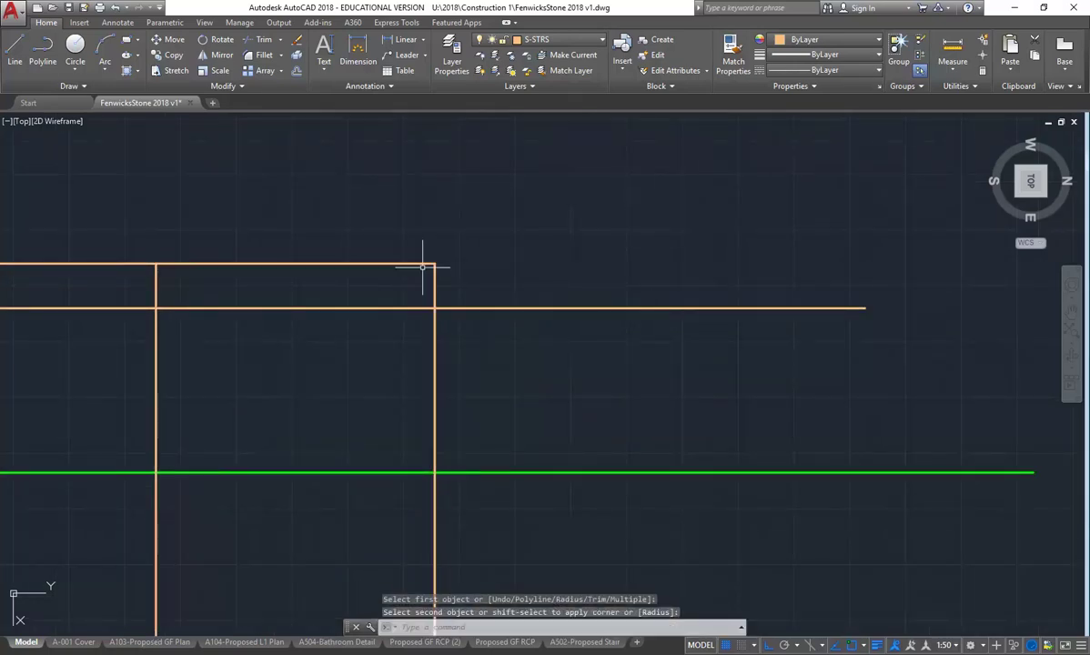
{"action": "key", "text": "Return"}
{"action": "left_click", "coordinate": [435, 291]}
{"action": "left_click", "coordinate": [369, 308]}
Fillet the two back corners of the first tread with radius 0 to close it into a rectangle
{"action": "key", "text": "Return"}
{"action": "left_click", "coordinate": [235, 309]}
{"action": "left_click", "coordinate": [156, 279]}
{"action": "key", "text": "Return"}
{"action": "left_click", "coordinate": [156, 271]}
{"action": "left_click", "coordinate": [180, 264]}
Draw a horizontal line from the second division point across above the first tread, extending past the floor line's end
{"action": "scroll", "coordinate": [175, 256], "scroll_direction": "down", "scroll_amount": 5}
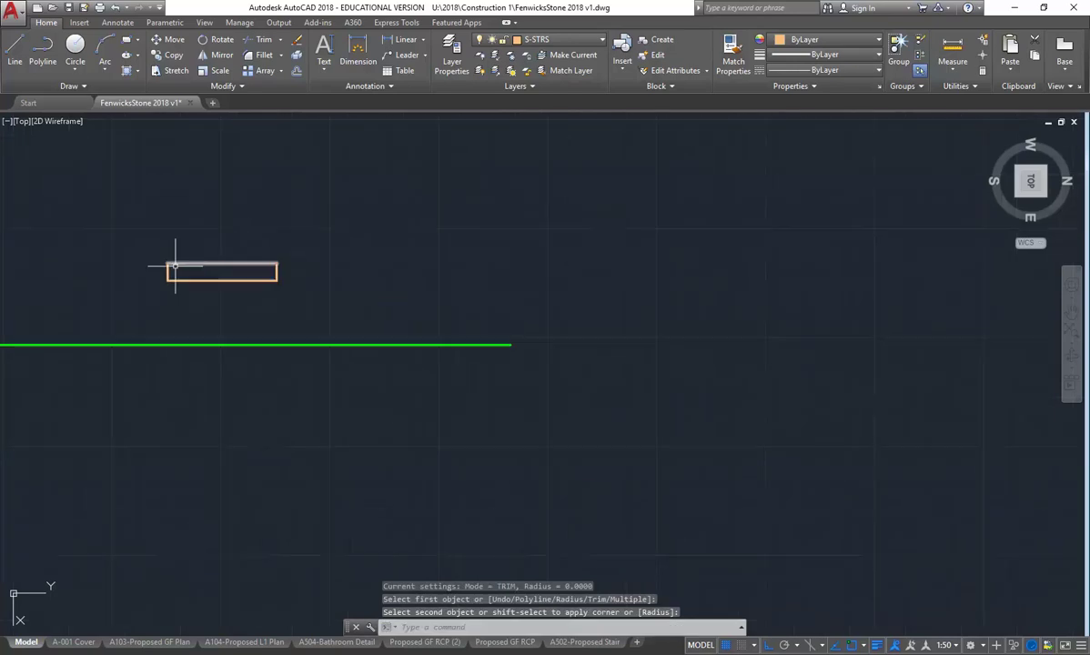
{"action": "scroll", "coordinate": [350, 259], "scroll_direction": "down", "scroll_amount": 4}
{"action": "middle_click_drag", "start_coordinate": [335, 381], "coordinate": [388, 316]}
{"action": "scroll", "coordinate": [410, 314], "scroll_direction": "down", "scroll_amount": 3}
{"action": "scroll", "coordinate": [382, 319], "scroll_direction": "up", "scroll_amount": 2}
{"action": "middle_click_drag", "start_coordinate": [396, 361], "coordinate": [405, 366]}
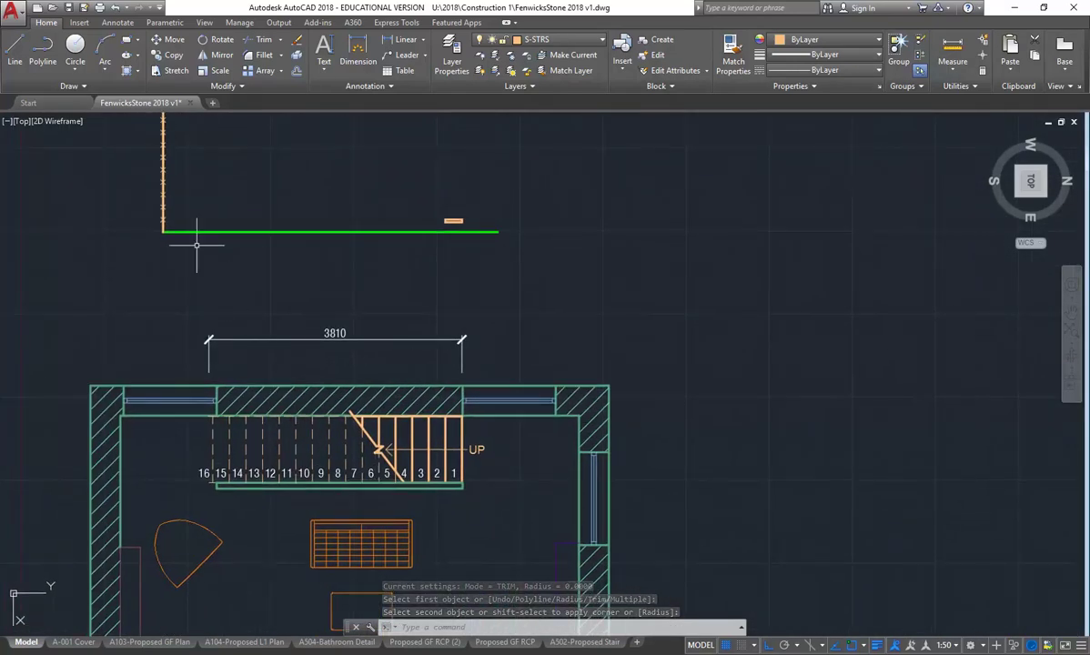
{"action": "left_click", "coordinate": [15, 50]}
{"action": "scroll", "coordinate": [182, 186], "scroll_direction": "up", "scroll_amount": 4}
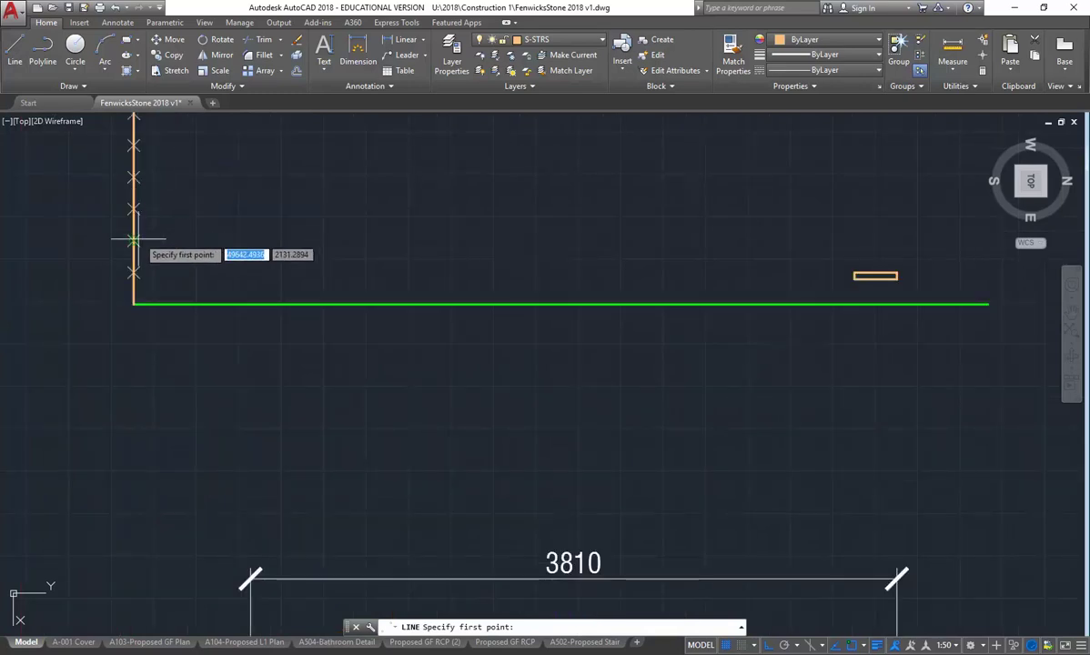
{"action": "left_click", "coordinate": [135, 239]}
{"action": "scroll", "coordinate": [100, 236], "scroll_direction": "down", "scroll_amount": 2}
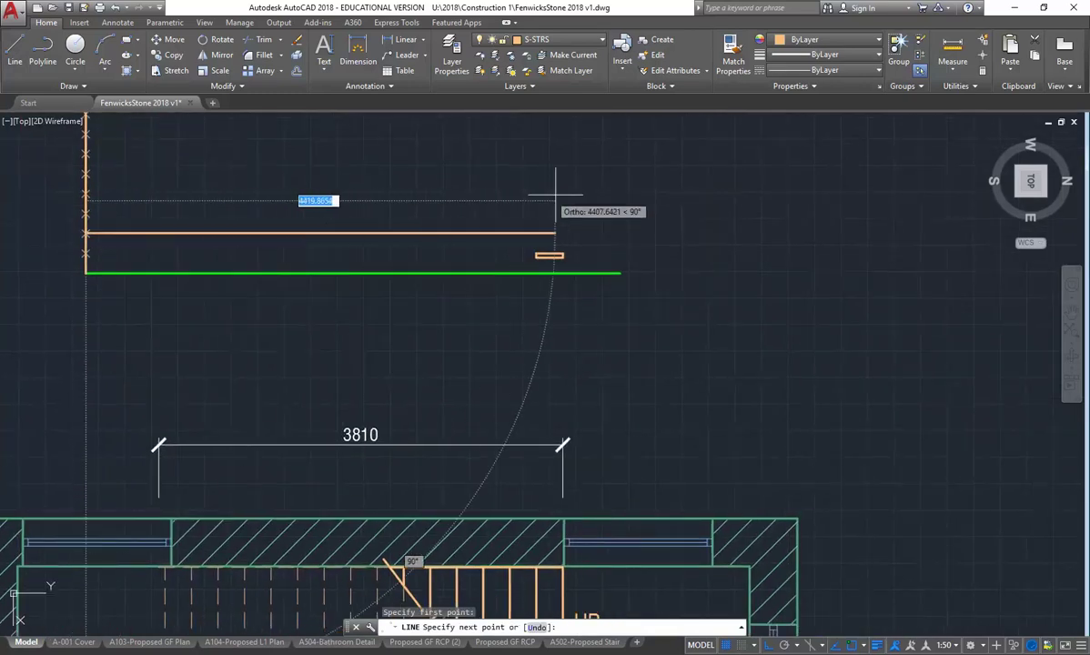
{"action": "left_click", "coordinate": [637, 186]}
{"action": "right_click", "coordinate": [652, 194]}
{"action": "left_click", "coordinate": [678, 200]}
Project a vertical line from the riser between treads 1 and 2 in the plan up past the second riser height line
{"action": "scroll", "coordinate": [628, 213], "scroll_direction": "down", "scroll_amount": 2}
{"action": "middle_click_drag", "start_coordinate": [625, 210], "coordinate": [599, 200]}
{"action": "left_click", "coordinate": [14, 52]}
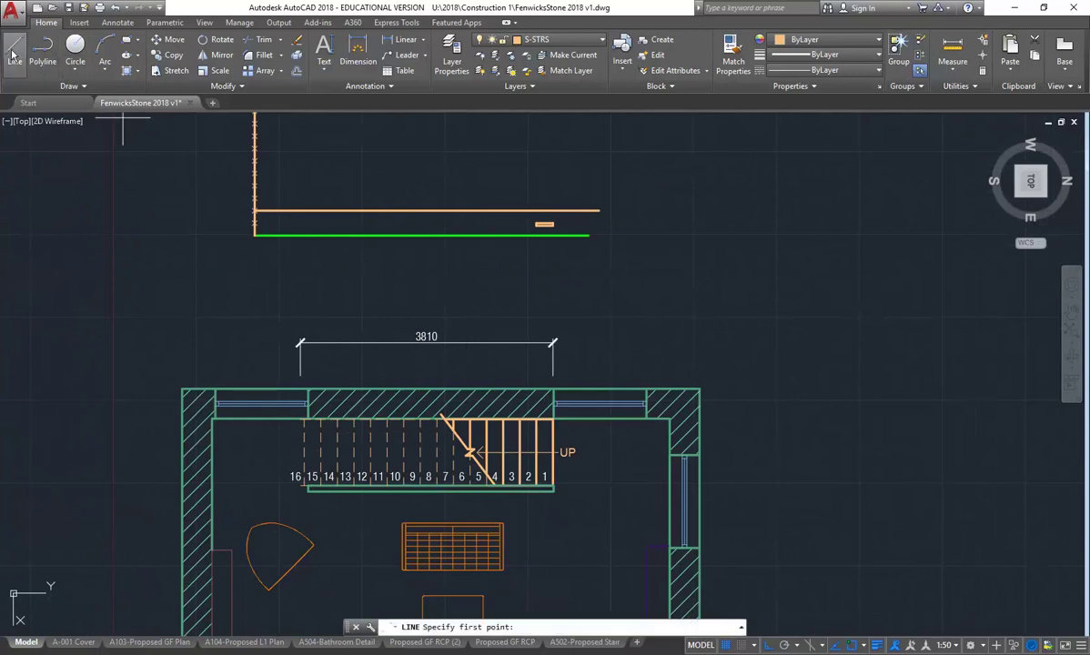
{"action": "scroll", "coordinate": [564, 444], "scroll_direction": "up", "scroll_amount": 2}
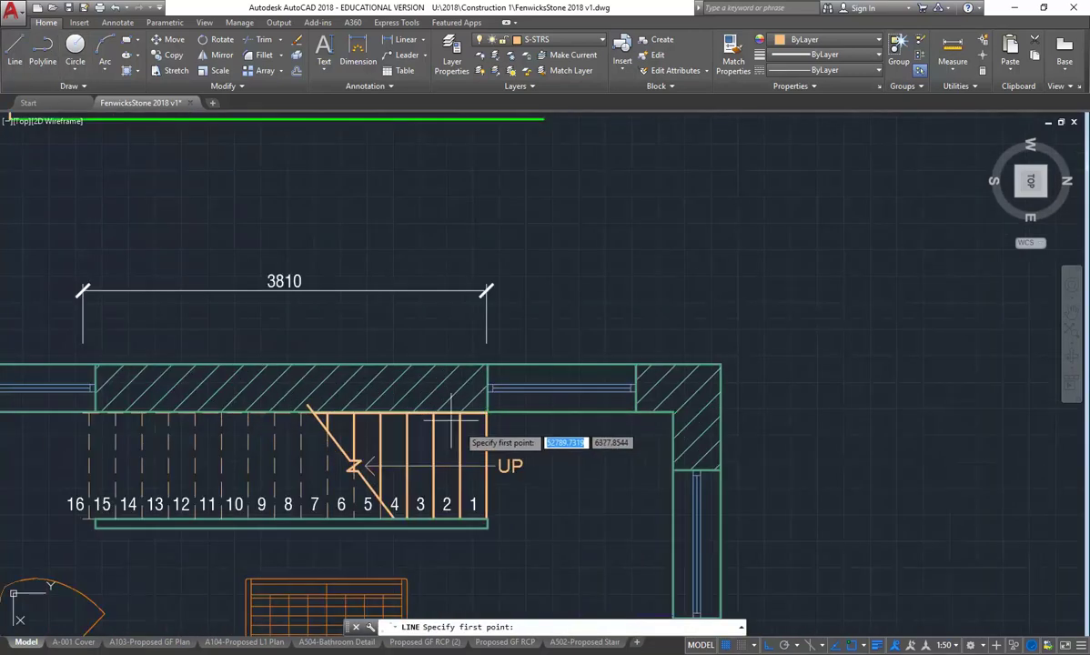
{"action": "scroll", "coordinate": [414, 386], "scroll_direction": "down", "scroll_amount": 2}
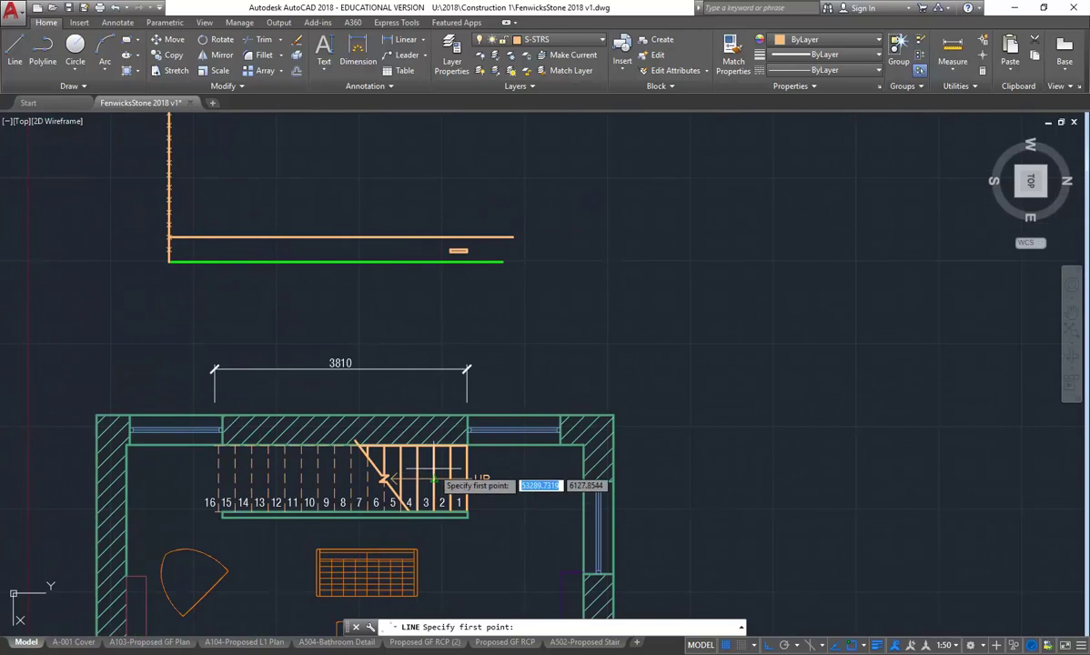
{"action": "scroll", "coordinate": [437, 480], "scroll_direction": "up", "scroll_amount": 2}
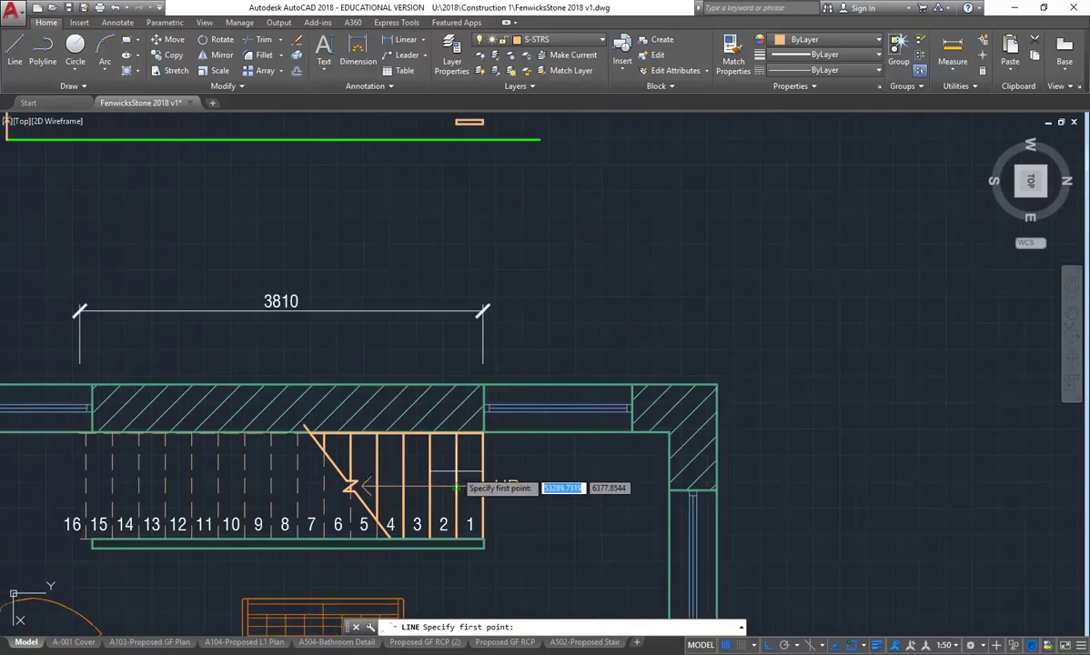
{"action": "left_click", "coordinate": [456, 488]}
{"action": "scroll", "coordinate": [446, 350], "scroll_direction": "down", "scroll_amount": 2}
{"action": "scroll", "coordinate": [438, 319], "scroll_direction": "up", "scroll_amount": 2}
{"action": "scroll", "coordinate": [439, 309], "scroll_direction": "up", "scroll_amount": 2}
{"action": "left_click", "coordinate": [433, 256]}
{"action": "right_click", "coordinate": [433, 257]}
{"action": "left_click", "coordinate": [459, 268]}
Copy the first tread from its top front corner to the intersection of the vertical line and the second riser height line
{"action": "scroll", "coordinate": [448, 305], "scroll_direction": "up", "scroll_amount": 2}
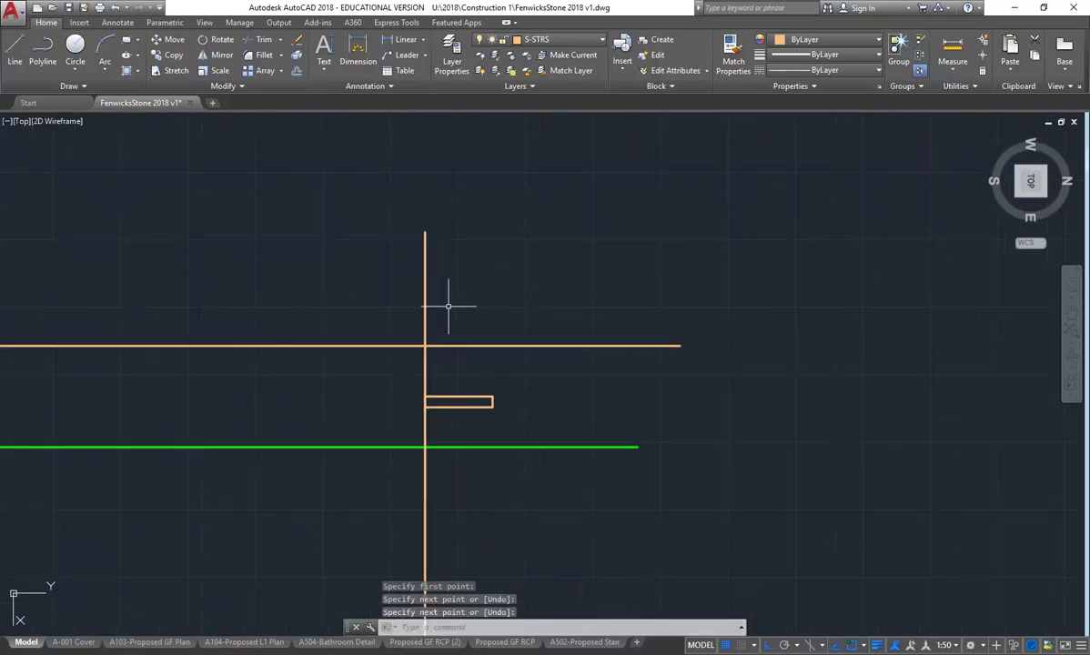
{"action": "scroll", "coordinate": [419, 393], "scroll_direction": "down", "scroll_amount": 2}
{"action": "scroll", "coordinate": [434, 409], "scroll_direction": "up", "scroll_amount": 2}
{"action": "left_click", "coordinate": [442, 385]}
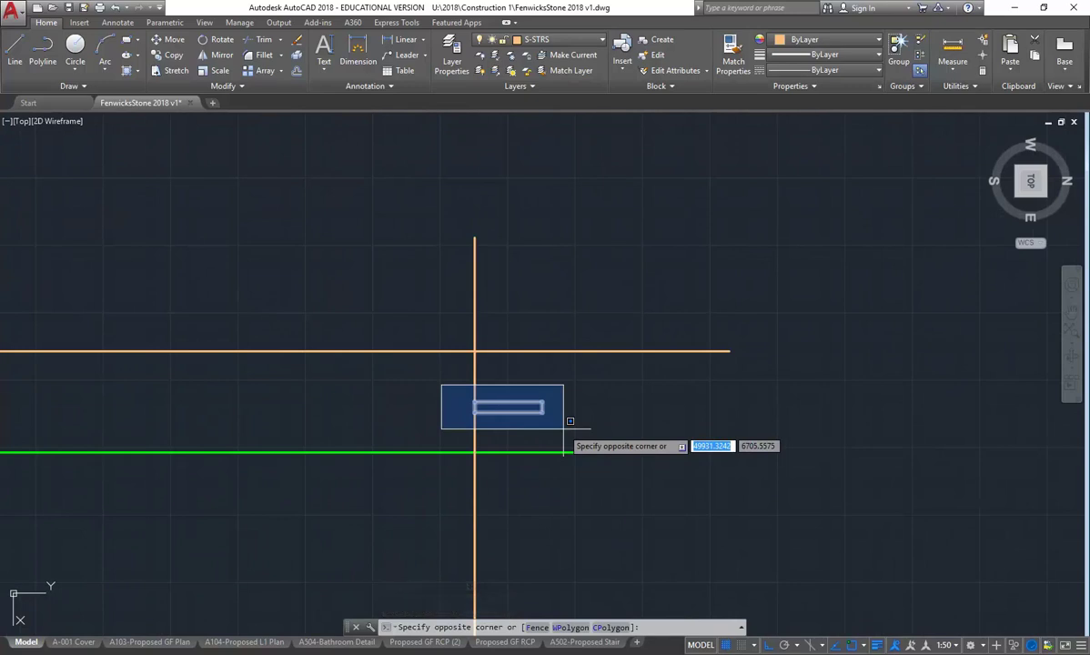
{"action": "left_click", "coordinate": [569, 421]}
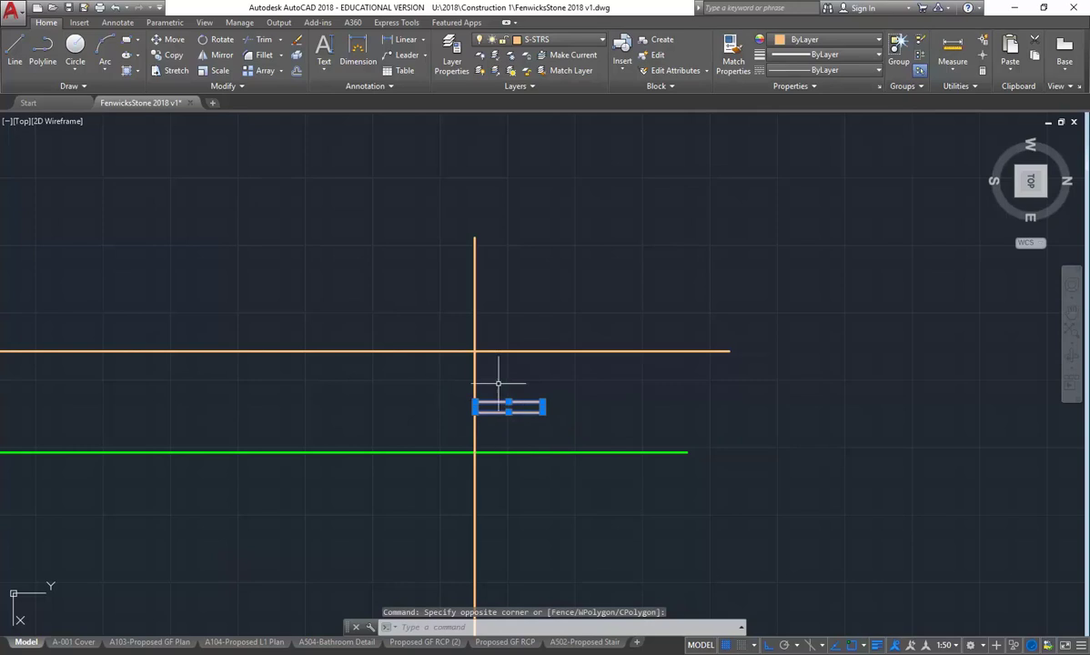
{"action": "left_click", "coordinate": [169, 55]}
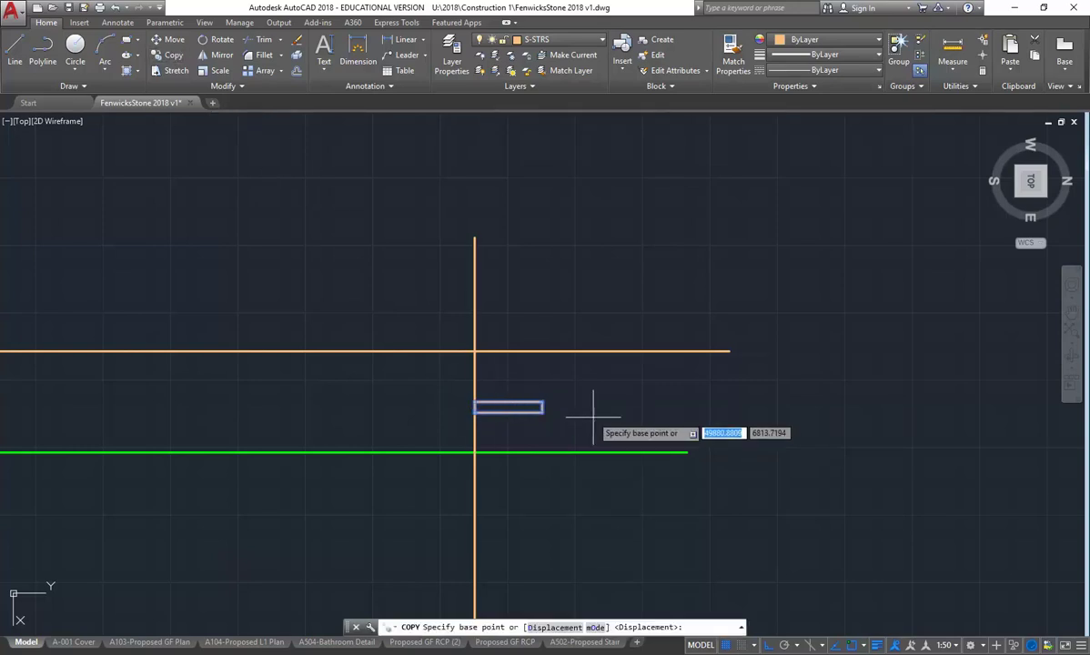
{"action": "left_click", "coordinate": [542, 401]}
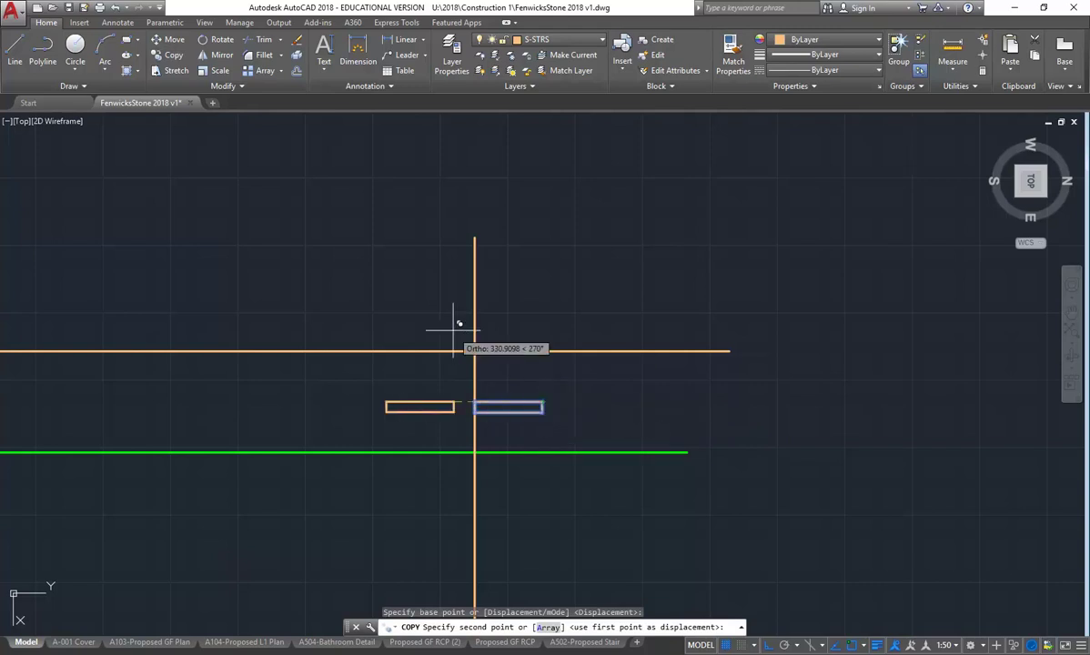
{"action": "left_click", "coordinate": [474, 352]}
{"action": "key", "text": "Return"}
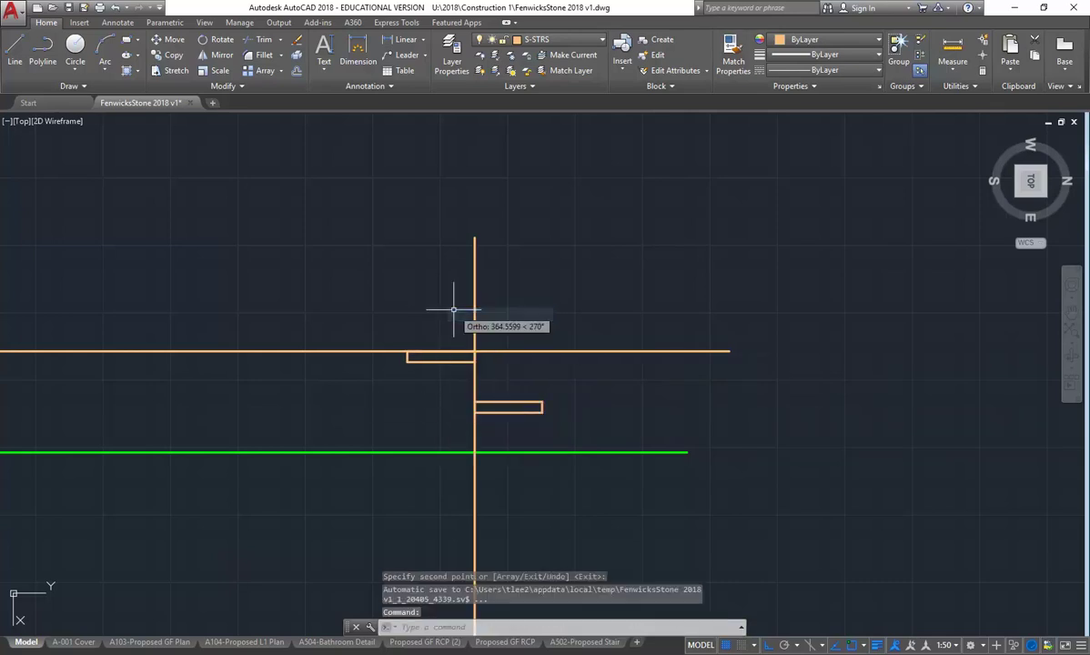
Erase the vertical projection line and the horizontal second riser height line, leaving the two treads
{"action": "left_click", "coordinate": [492, 386]}
{"action": "left_click", "coordinate": [417, 381]}
{"action": "left_click", "coordinate": [369, 333]}
{"action": "left_click", "coordinate": [339, 378]}
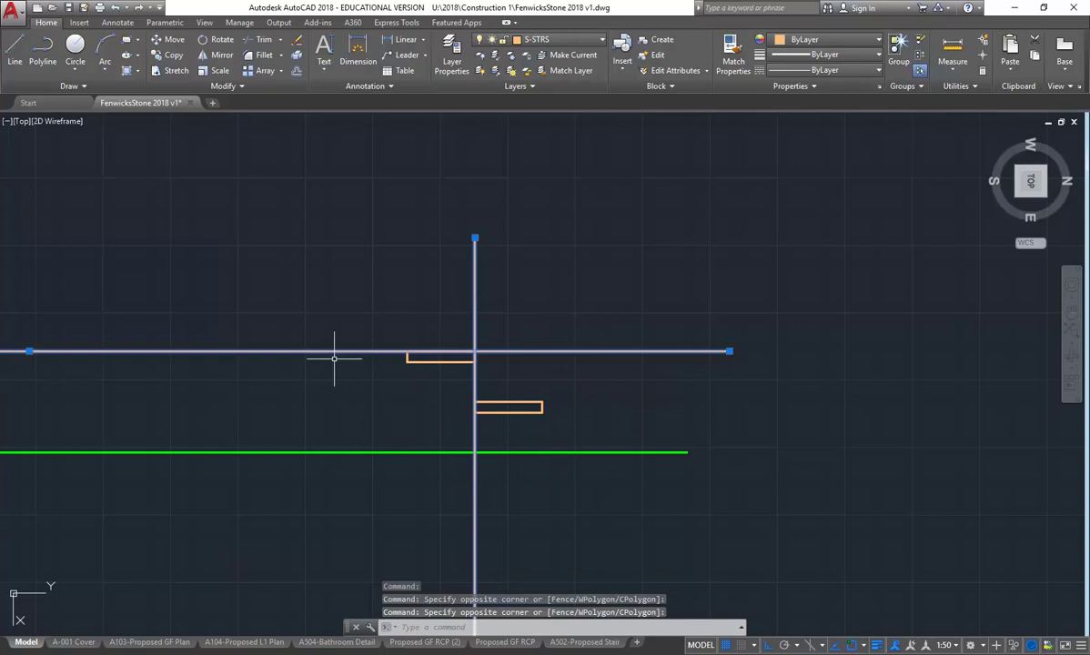
{"action": "left_click", "coordinate": [297, 39]}
With Ortho off, copy the second tread from the first tread's top front corner to the second tread's top front corner
{"action": "scroll", "coordinate": [355, 367], "scroll_direction": "down", "scroll_amount": 2}
{"action": "middle_click_drag", "start_coordinate": [356, 365], "coordinate": [401, 370]}
{"action": "scroll", "coordinate": [402, 363], "scroll_direction": "up", "scroll_amount": 2}
{"action": "left_click", "coordinate": [373, 331]}
{"action": "left_click", "coordinate": [511, 378]}
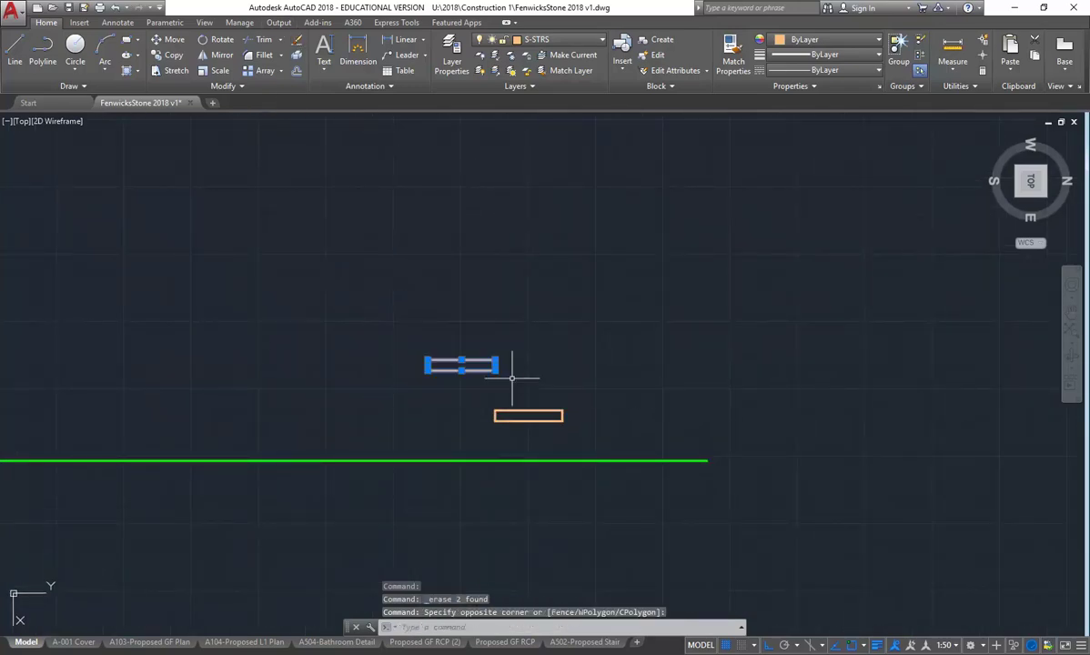
{"action": "left_click", "coordinate": [171, 55]}
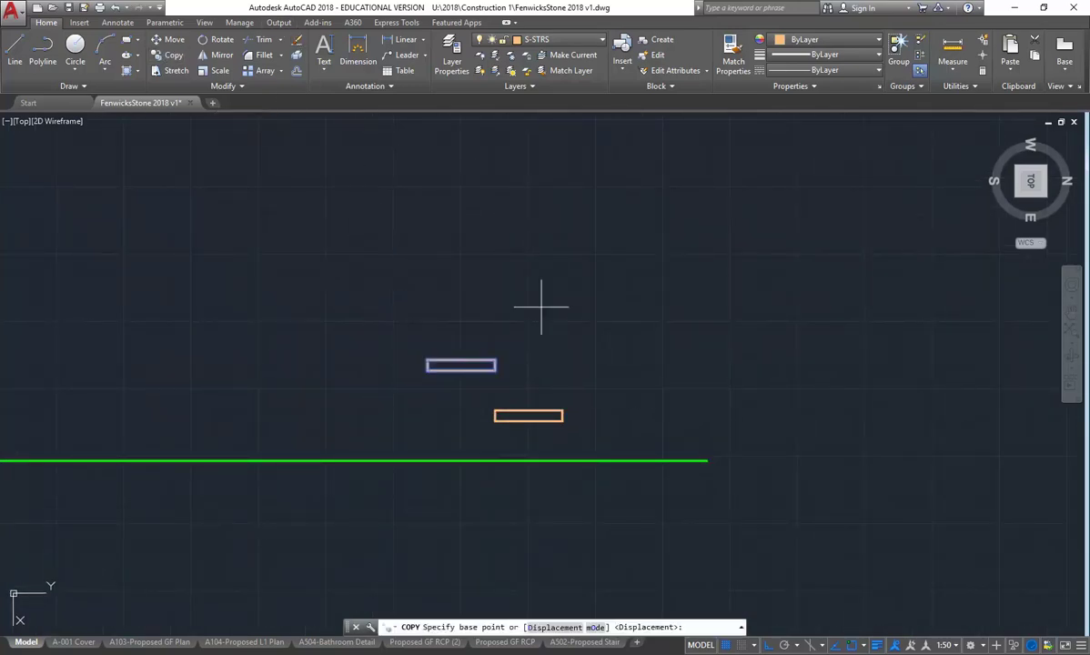
{"action": "left_click", "coordinate": [562, 411]}
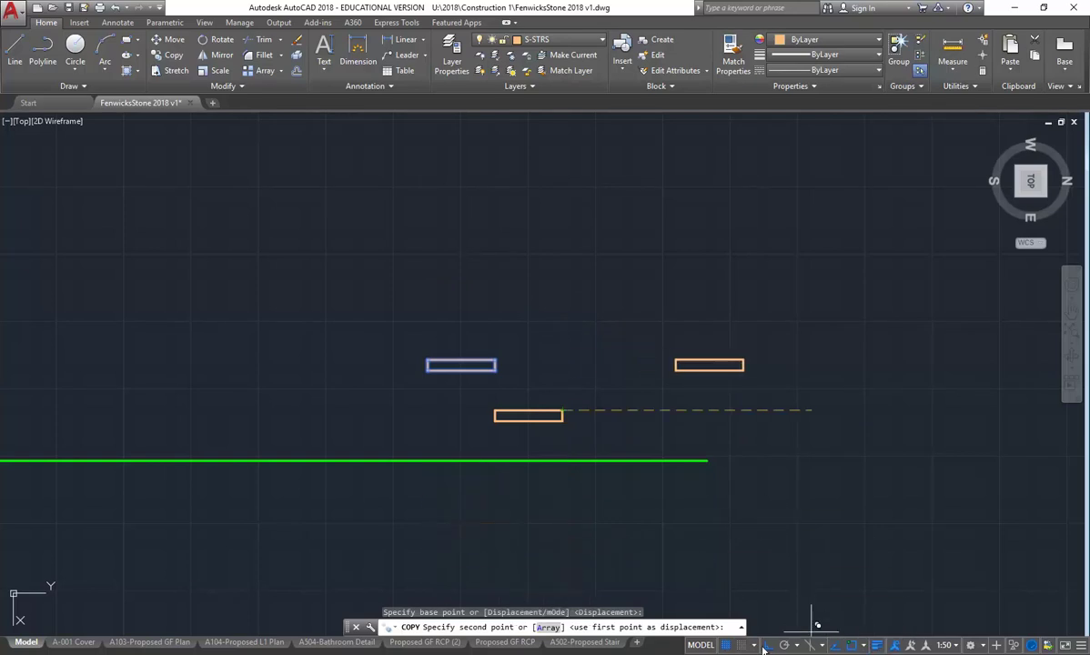
{"action": "key", "text": "F8"}
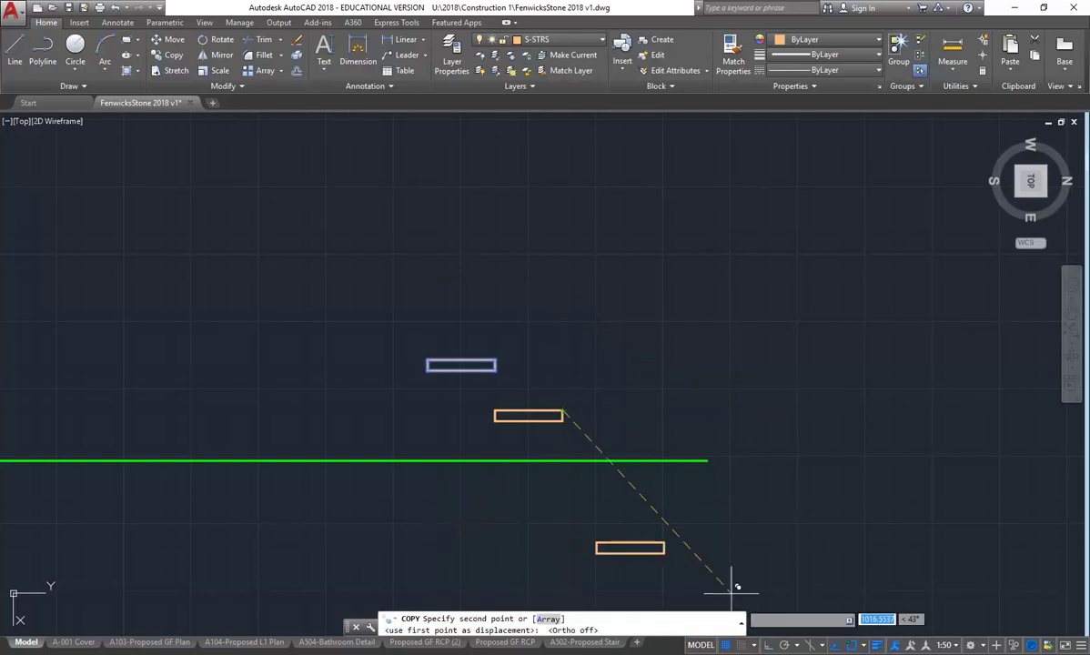
{"action": "left_click", "coordinate": [496, 362]}
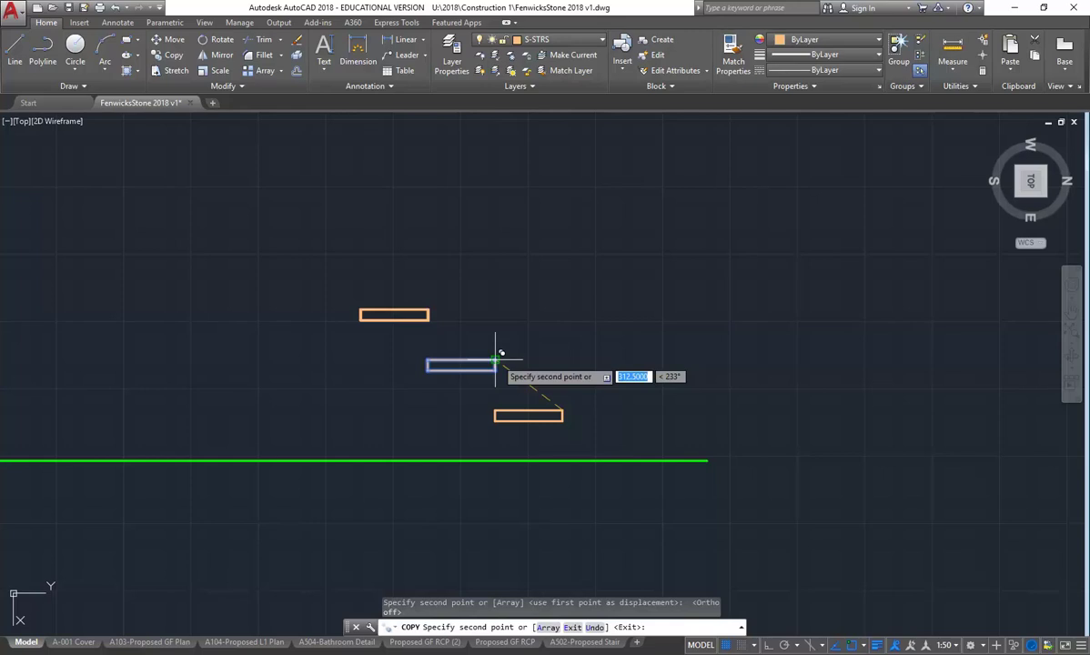
Continue placing tread copies up the flight, each at the top front corner of the last tread placed
{"action": "left_click", "coordinate": [427, 312]}
{"action": "middle_click_drag", "start_coordinate": [430, 294], "coordinate": [510, 340]}
{"action": "middle_click_drag", "start_coordinate": [450, 269], "coordinate": [508, 371]}
{"action": "left_click", "coordinate": [445, 310]}
{"action": "left_click", "coordinate": [461, 339]}
{"action": "middle_click_drag", "start_coordinate": [438, 288], "coordinate": [496, 350]}
{"action": "left_click", "coordinate": [451, 350]}
{"action": "middle_click_drag", "start_coordinate": [430, 339], "coordinate": [505, 390]}
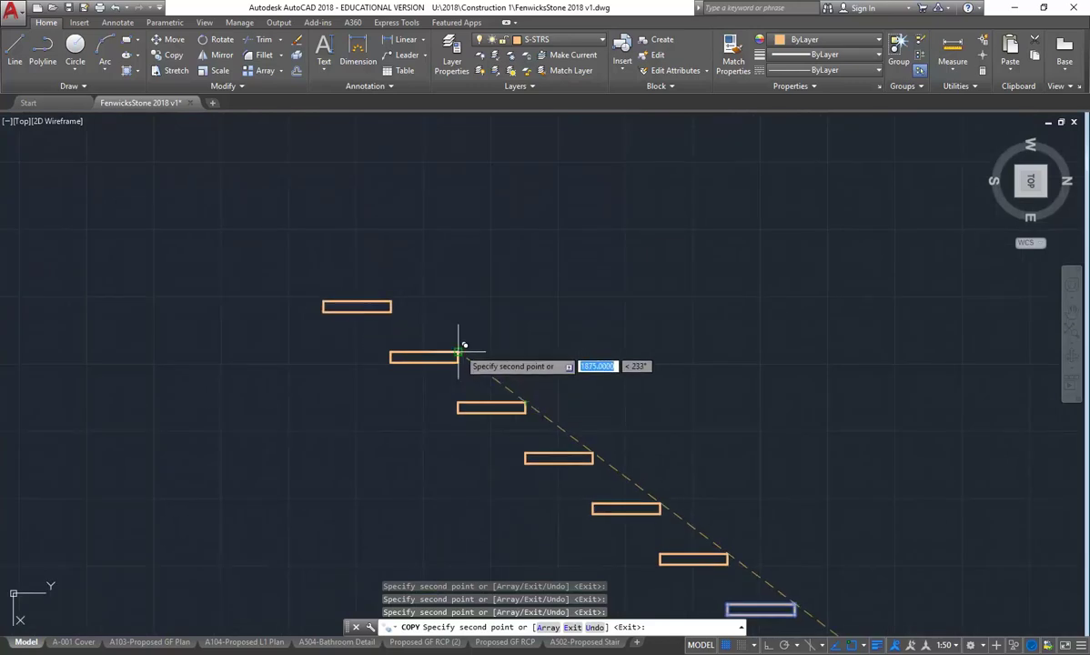
{"action": "left_click", "coordinate": [458, 354]}
{"action": "left_click", "coordinate": [392, 298]}
{"action": "middle_click_drag", "start_coordinate": [412, 258], "coordinate": [462, 296]}
{"action": "right_click", "coordinate": [382, 238]}
{"action": "left_click", "coordinate": [410, 246]}
Copy the top four treads repeatedly from the top front corner of the fifth tread down, continuing the flight past the upper floor line
{"action": "left_click", "coordinate": [208, 203]}
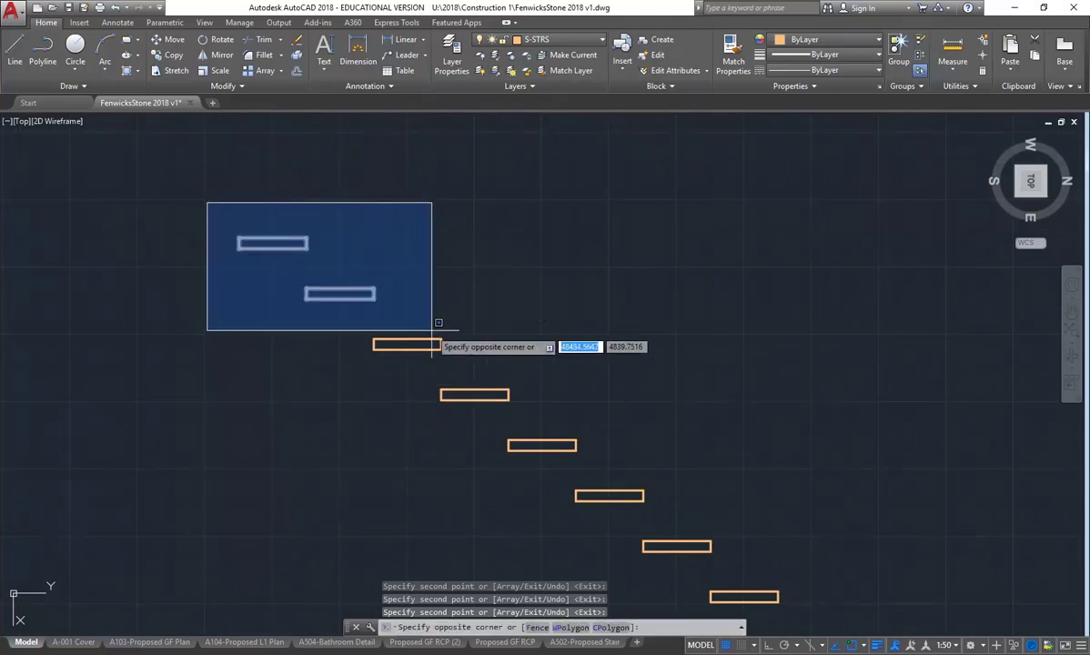
{"action": "left_click", "coordinate": [473, 368]}
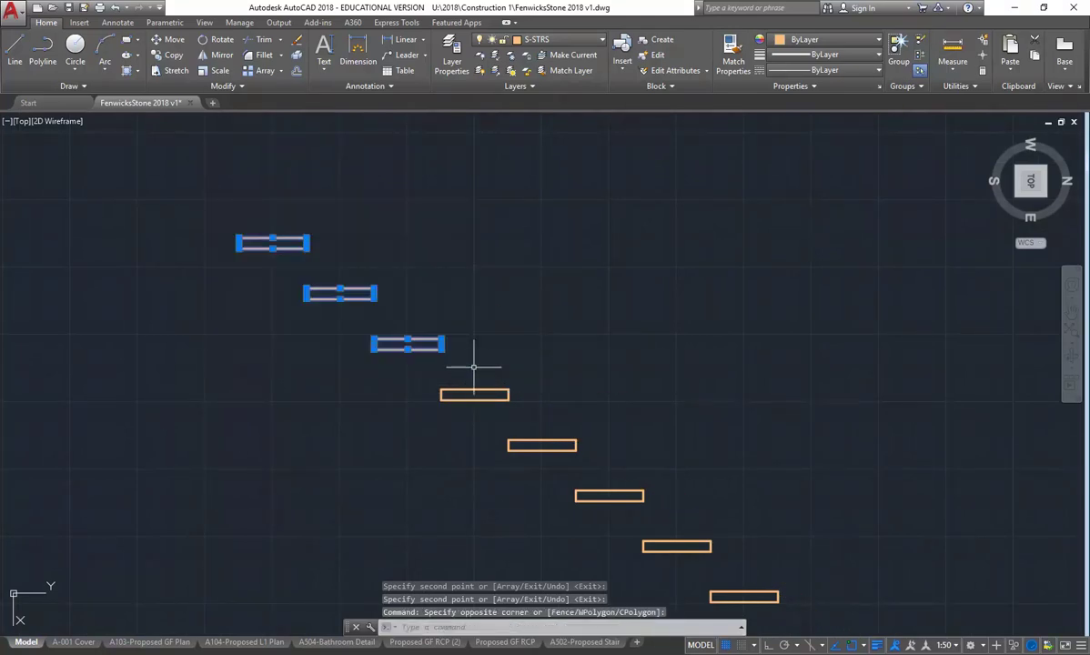
{"action": "left_click", "coordinate": [202, 193]}
{"action": "left_click", "coordinate": [547, 403]}
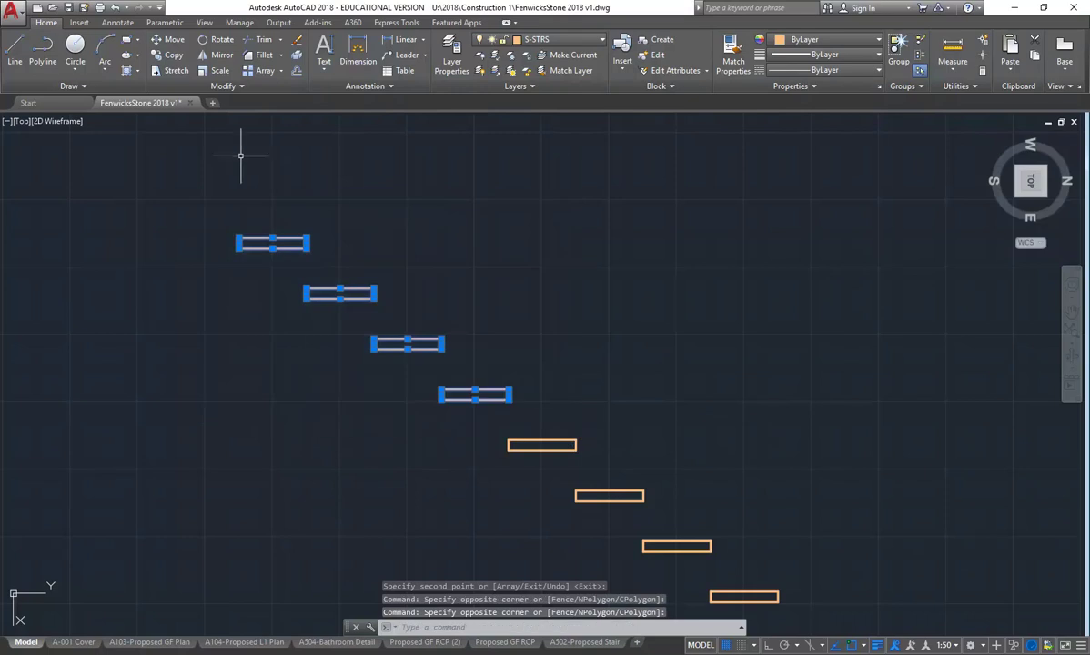
{"action": "left_click", "coordinate": [164, 56]}
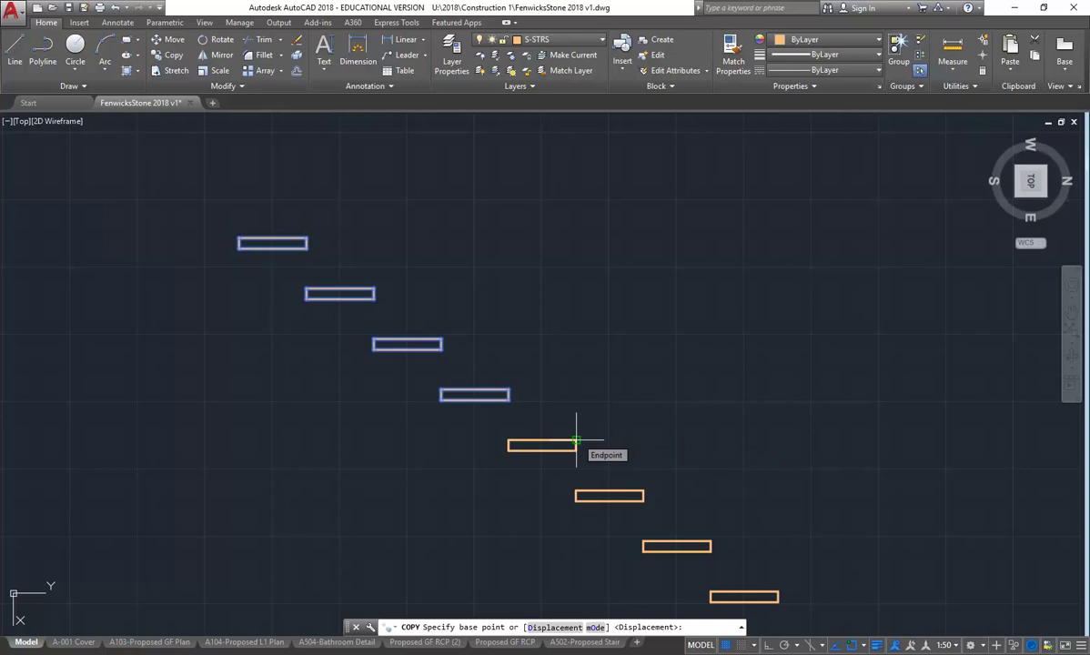
{"action": "left_click", "coordinate": [576, 442]}
{"action": "scroll", "coordinate": [555, 292], "scroll_direction": "down", "scroll_amount": 2}
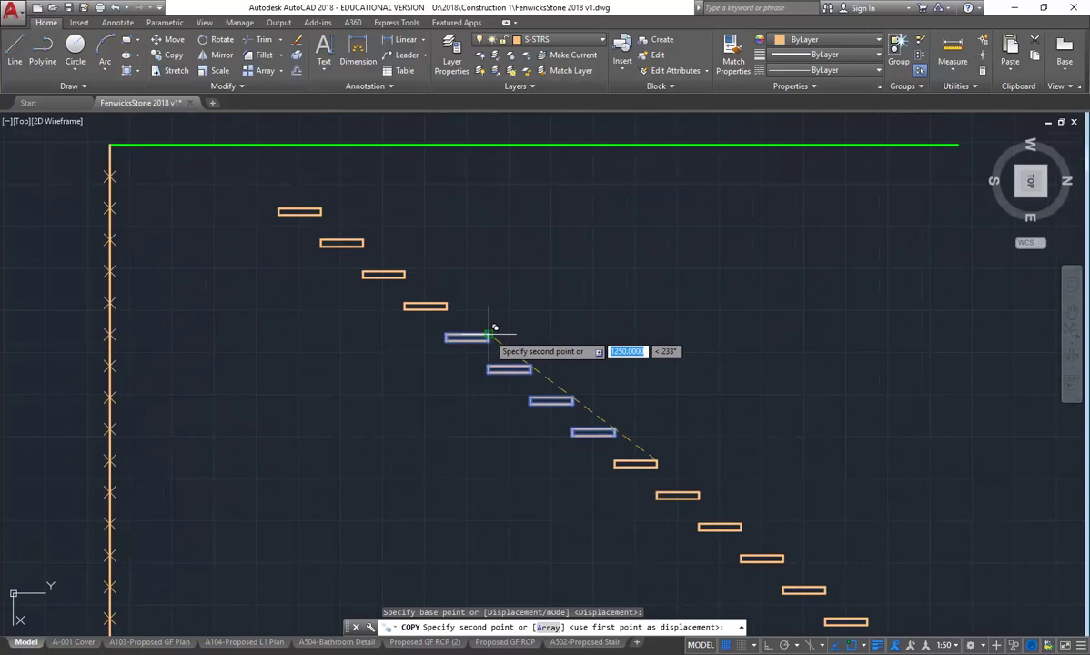
{"action": "left_click", "coordinate": [489, 334]}
{"action": "middle_click_drag", "start_coordinate": [325, 200], "coordinate": [397, 324]}
{"action": "right_click", "coordinate": [433, 299]}
{"action": "left_click", "coordinate": [463, 307]}
Erase the three surplus treads at and above the upper floor line
{"action": "scroll", "coordinate": [361, 333], "scroll_direction": "up", "scroll_amount": 2}
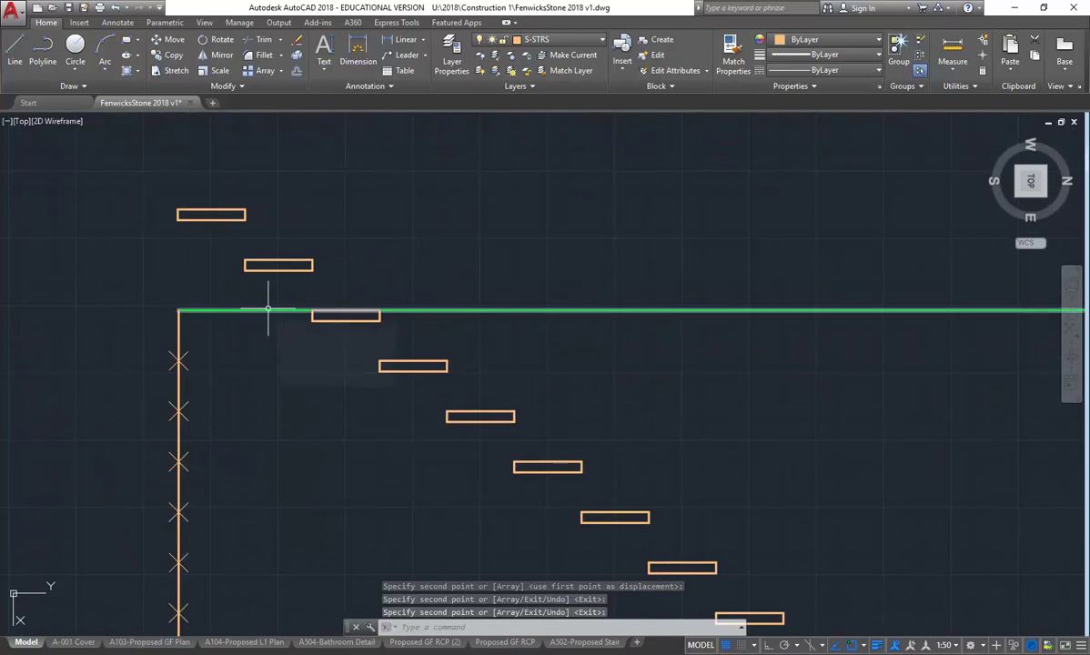
{"action": "left_click", "coordinate": [125, 178]}
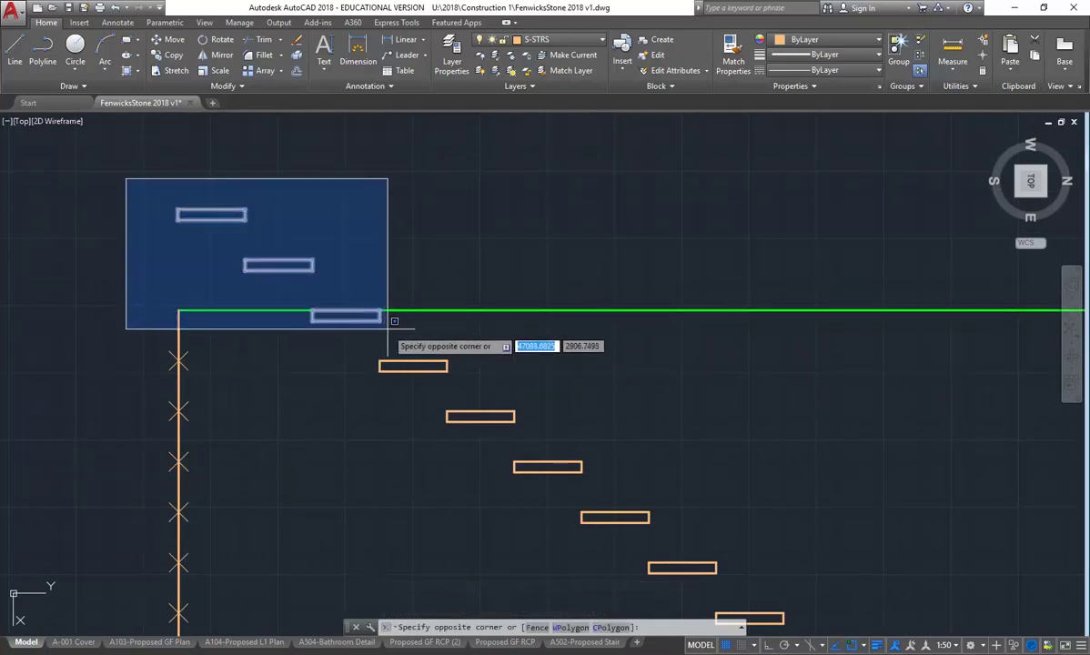
{"action": "left_click", "coordinate": [388, 328]}
{"action": "key", "text": "Delete"}
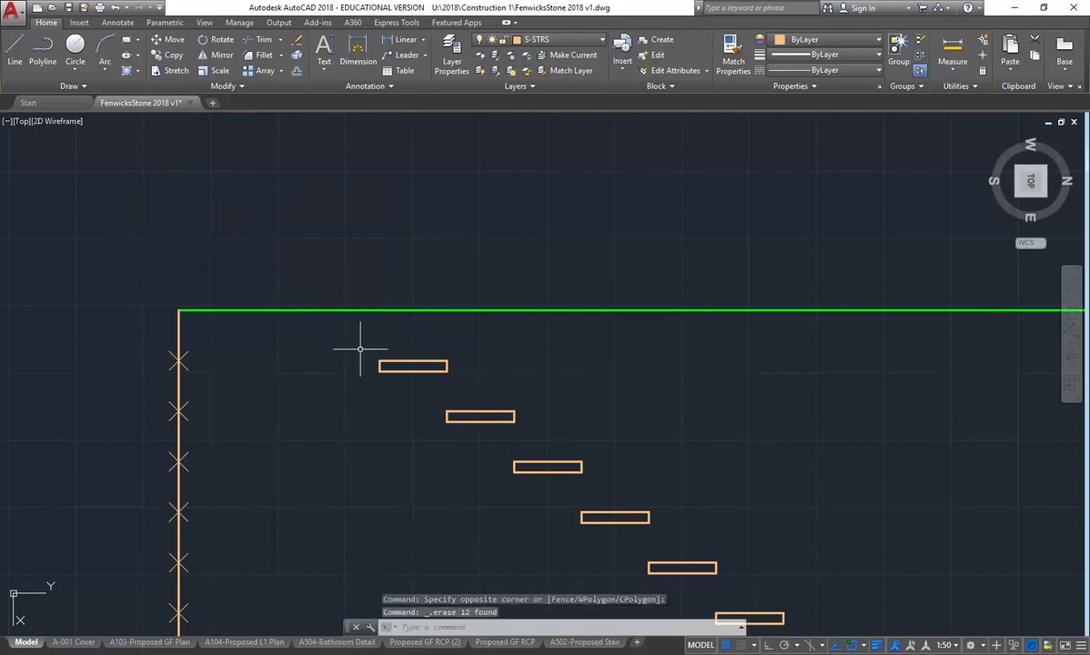
Examine the whole flight between the two floor lines, then the lowest two treads up close
{"action": "scroll", "coordinate": [360, 348], "scroll_direction": "down", "scroll_amount": 5}
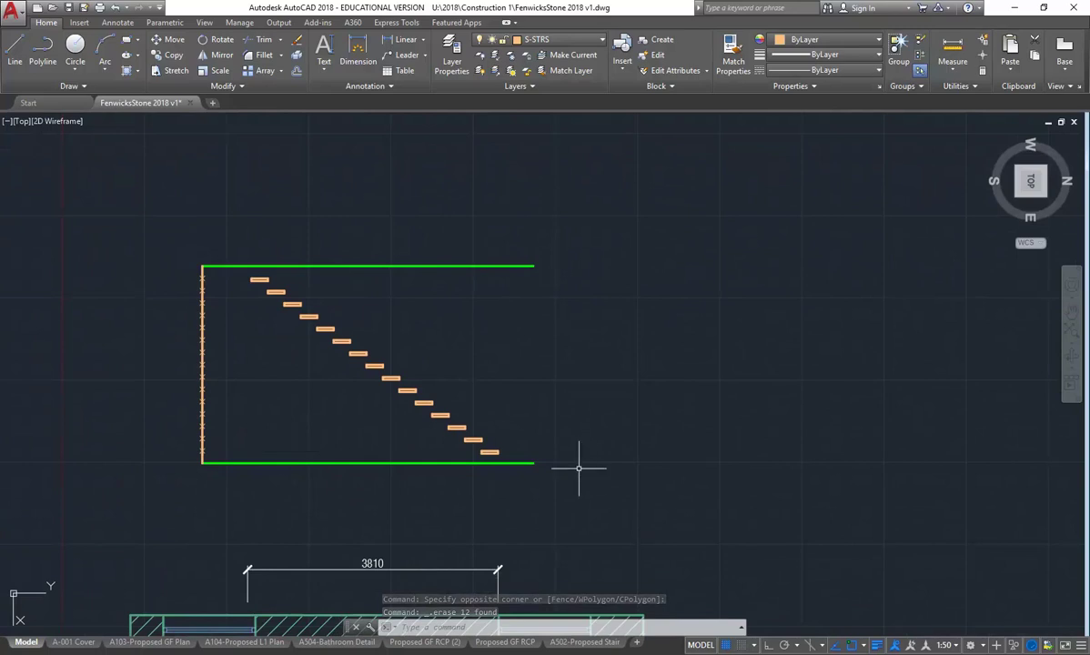
{"action": "scroll", "coordinate": [593, 474], "scroll_direction": "up", "scroll_amount": 5}
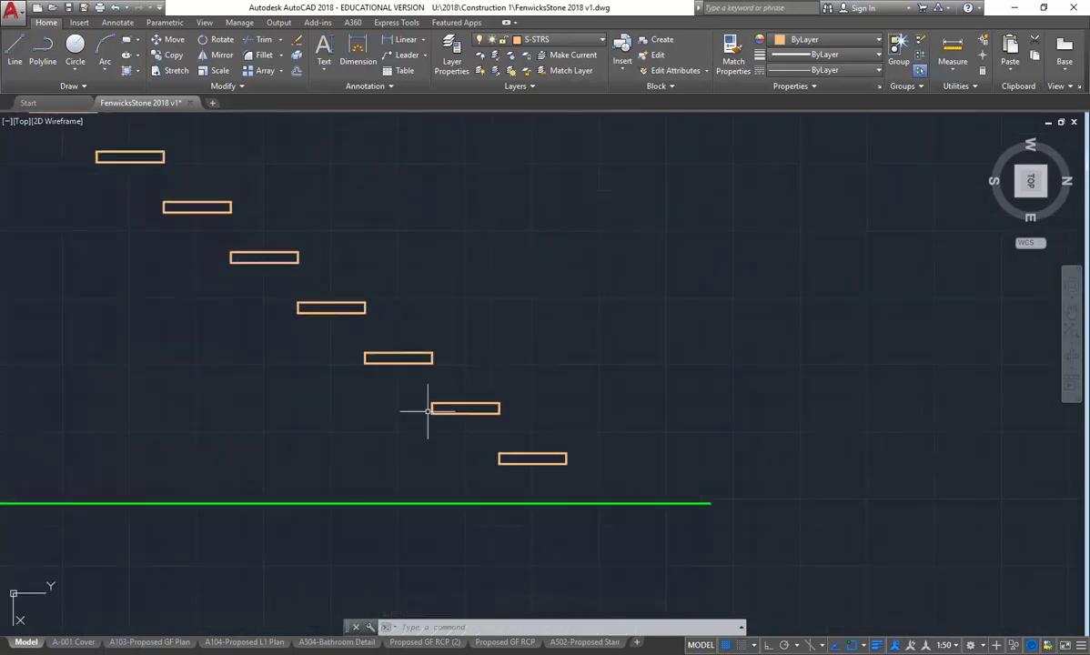
{"action": "scroll", "coordinate": [427, 410], "scroll_direction": "down", "scroll_amount": 5}
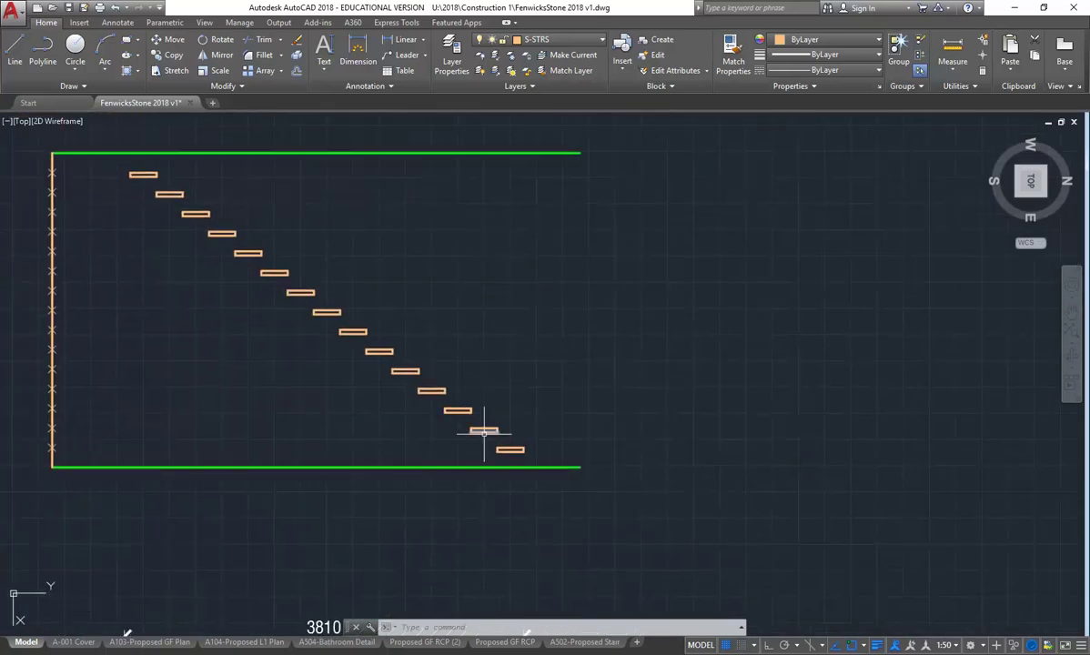
{"action": "scroll", "coordinate": [496, 444], "scroll_direction": "up", "scroll_amount": 3}
{"action": "scroll", "coordinate": [494, 416], "scroll_direction": "up", "scroll_amount": 2}
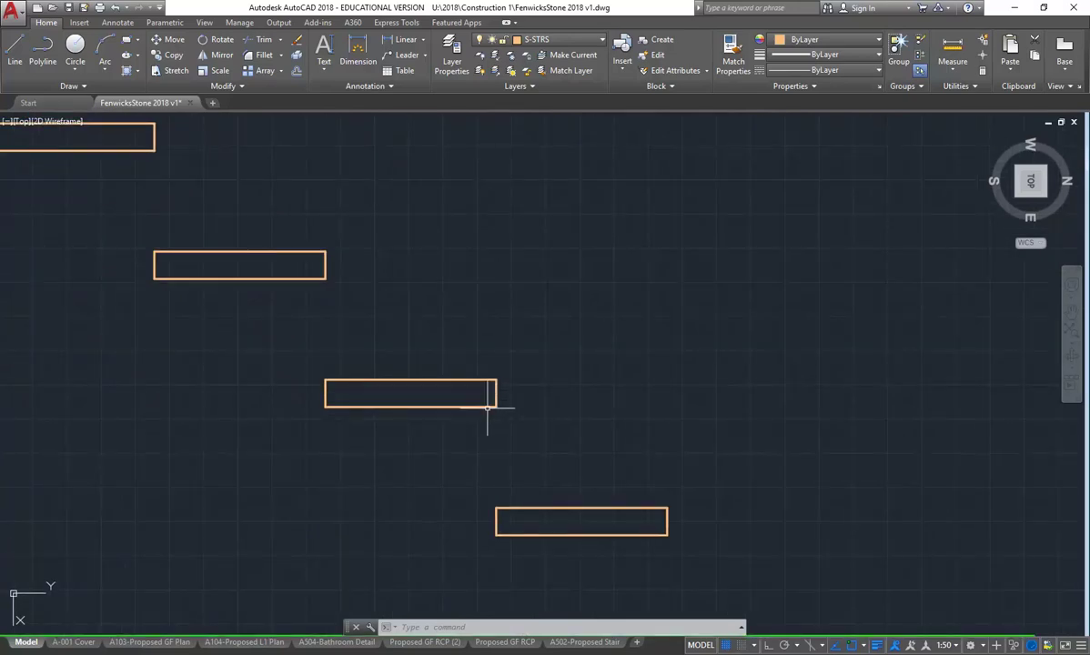
{"action": "scroll", "coordinate": [494, 437], "scroll_direction": "down", "scroll_amount": 1}
{"action": "scroll", "coordinate": [494, 486], "scroll_direction": "up", "scroll_amount": 1}
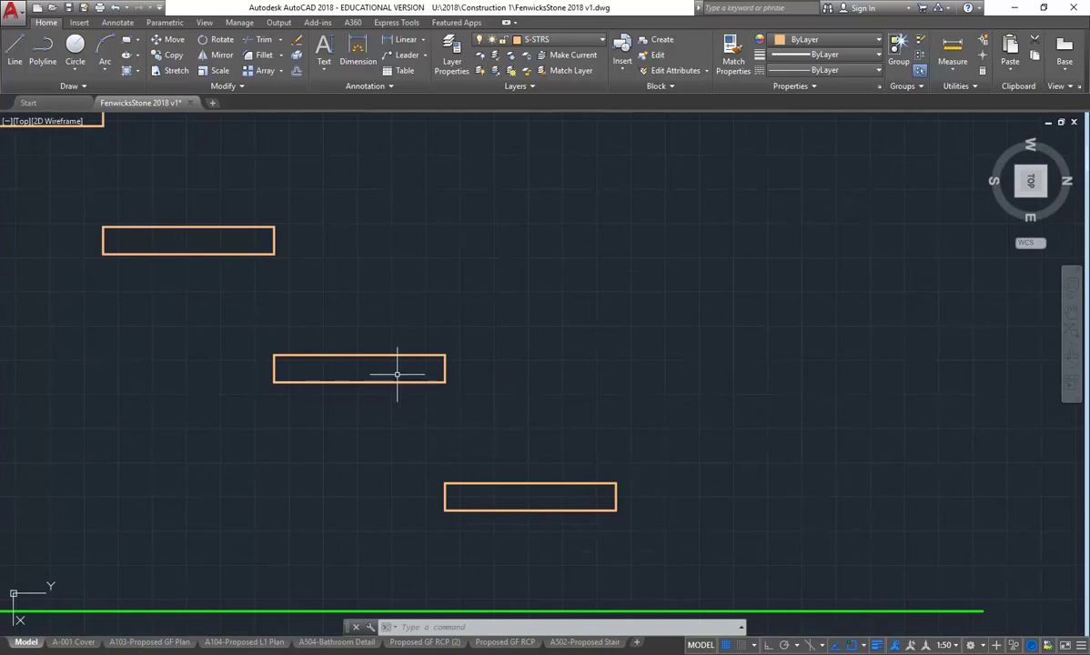
{"action": "scroll", "coordinate": [455, 428], "scroll_direction": "up", "scroll_amount": 1}
{"action": "middle_click_drag", "start_coordinate": [420, 365], "coordinate": [356, 332]}
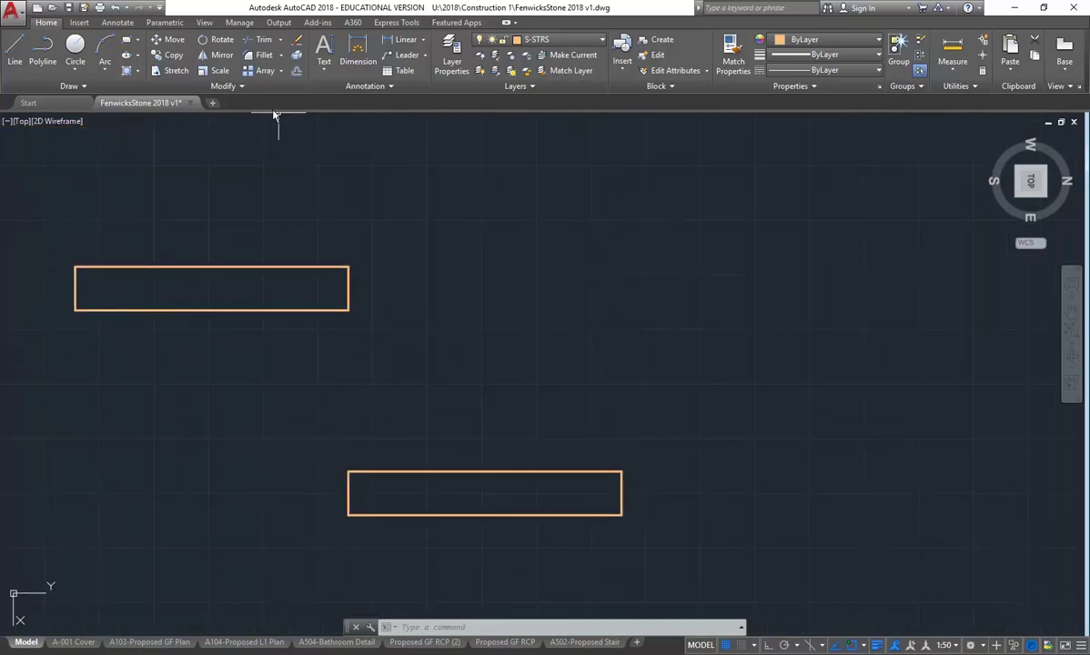
Measure the vertical distance from the first tread's top back corner to the second tread's bottom front corner
{"action": "left_click", "coordinate": [952, 57]}
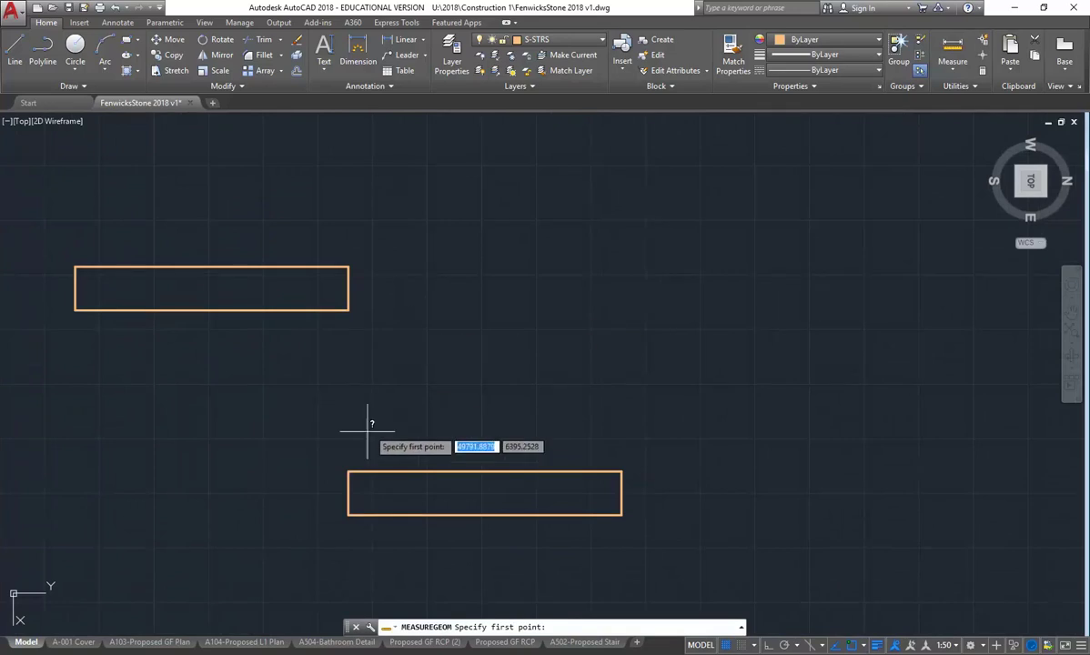
{"action": "left_click", "coordinate": [349, 471]}
{"action": "left_click", "coordinate": [349, 310]}
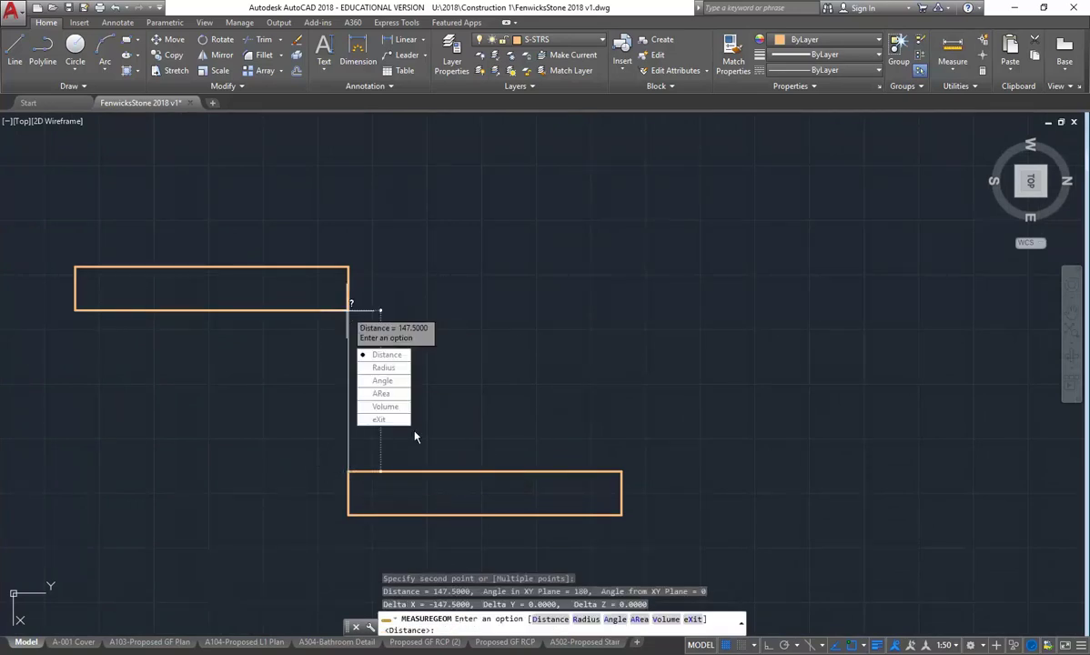
{"action": "left_click", "coordinate": [381, 419]}
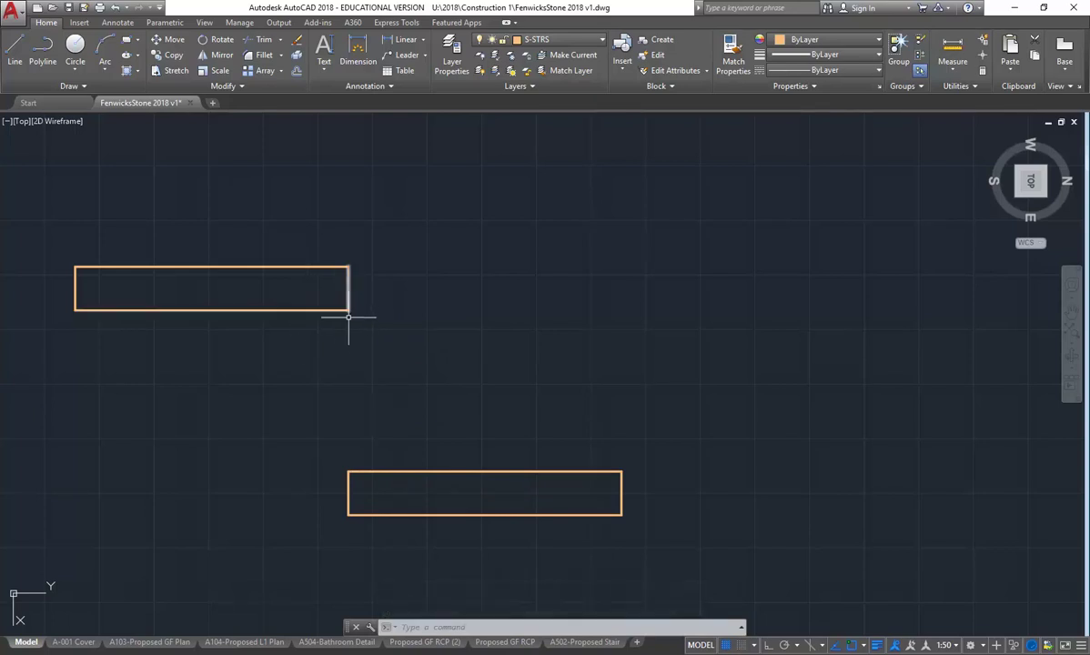
Draw a rectangle from the second tread's bottom front corner to the relative opposite corner -50,-50
{"action": "scroll", "coordinate": [310, 320], "scroll_direction": "up", "scroll_amount": 3}
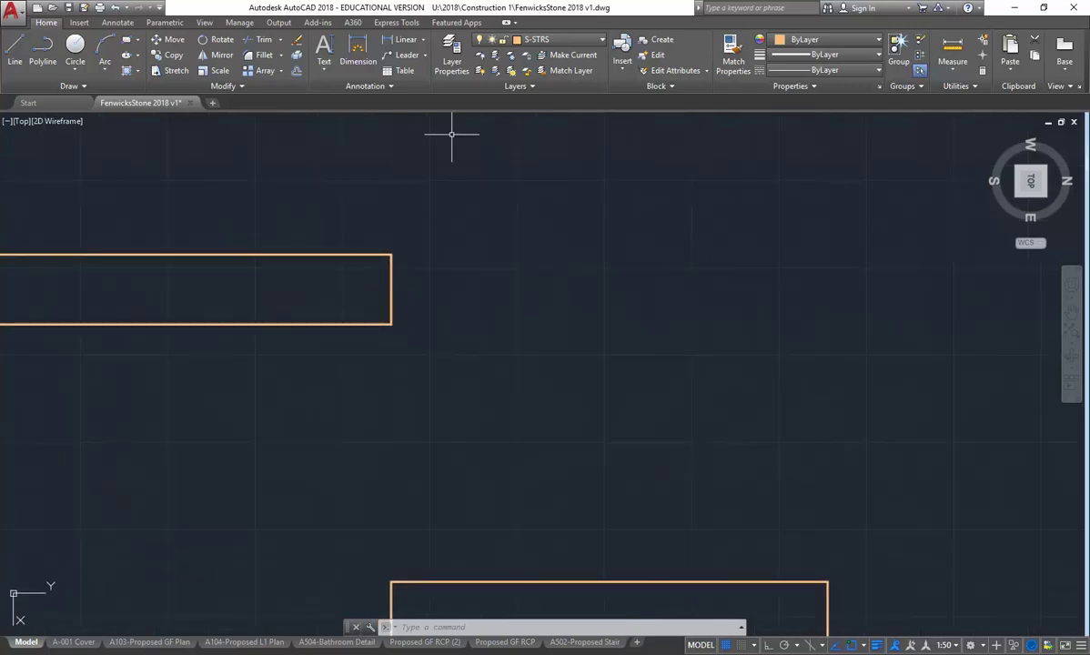
{"action": "scroll", "coordinate": [393, 361], "scroll_direction": "down", "scroll_amount": 2}
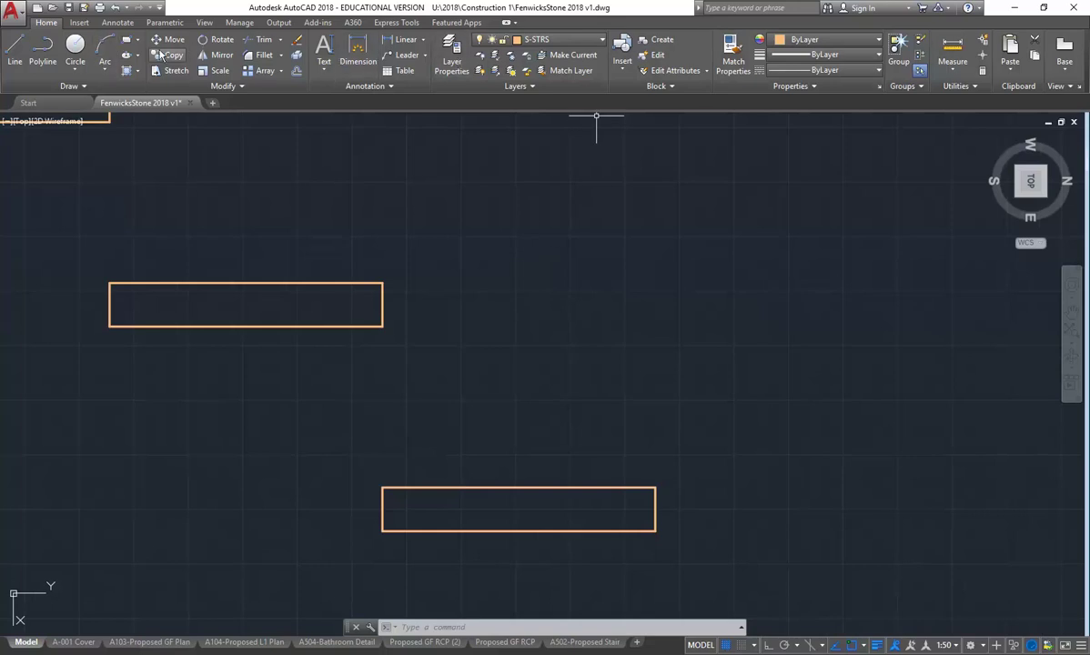
{"action": "key", "text": "Return"}
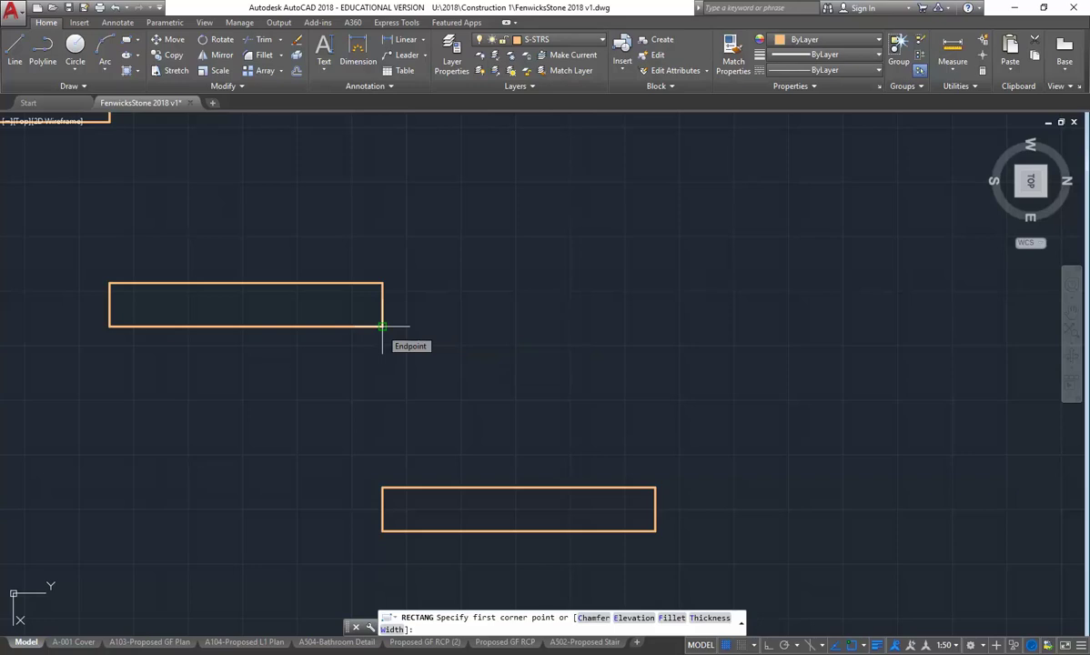
{"action": "left_click", "coordinate": [382, 327]}
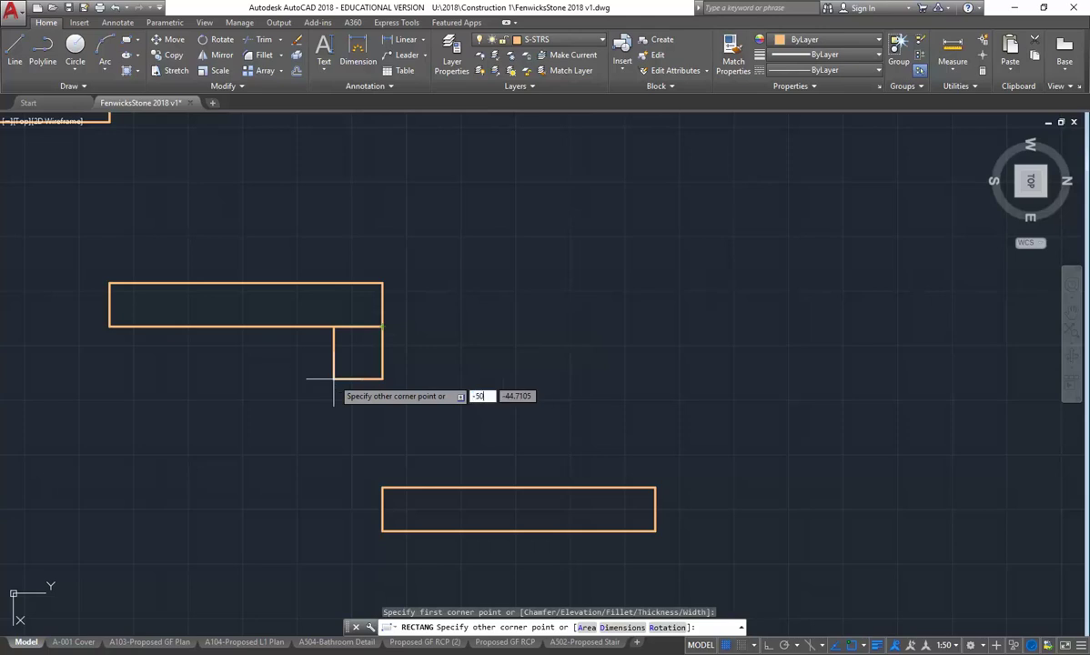
{"action": "key", "text": "Tab"}
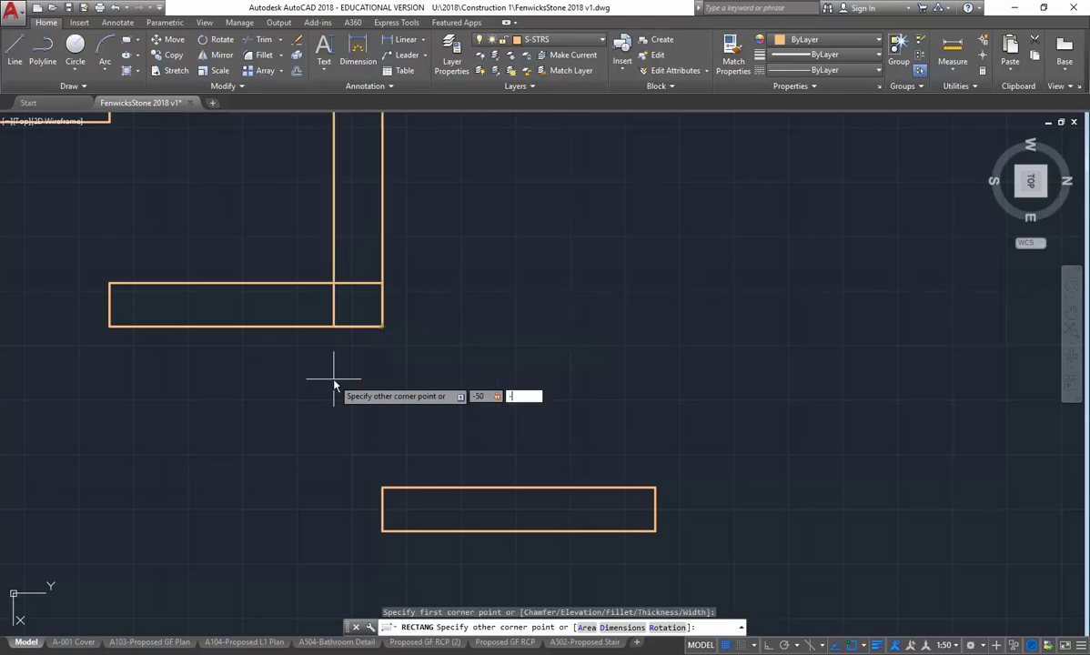
{"action": "key", "text": "Return"}
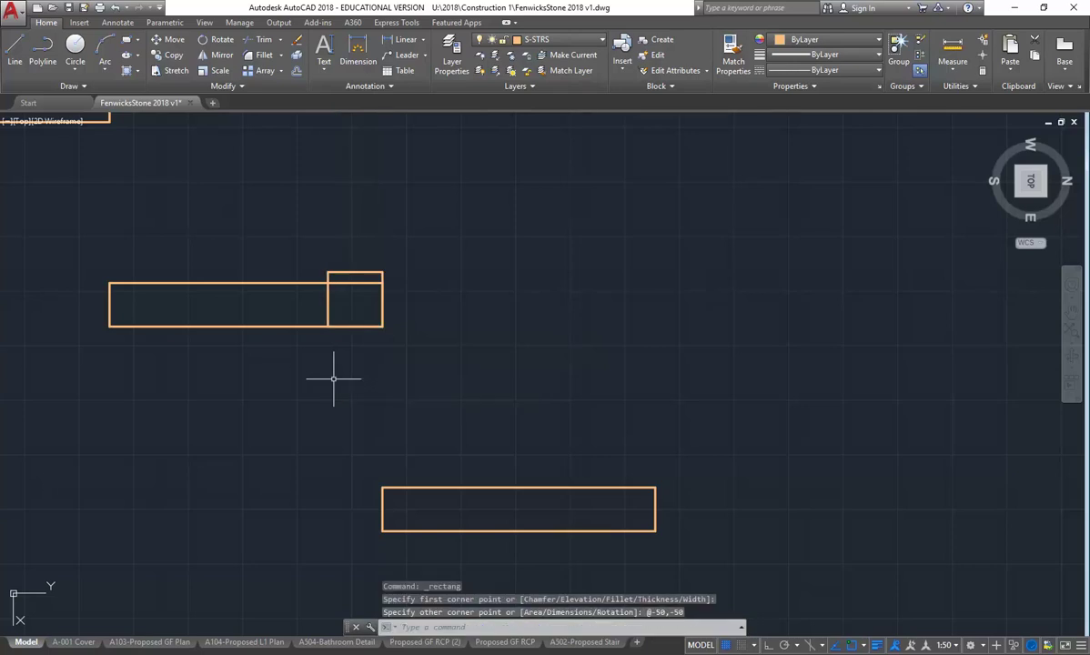
Move the 50 mm square by its top front corner to the second tread's bottom front corner, placing it under the tread
{"action": "left_click", "coordinate": [354, 273]}
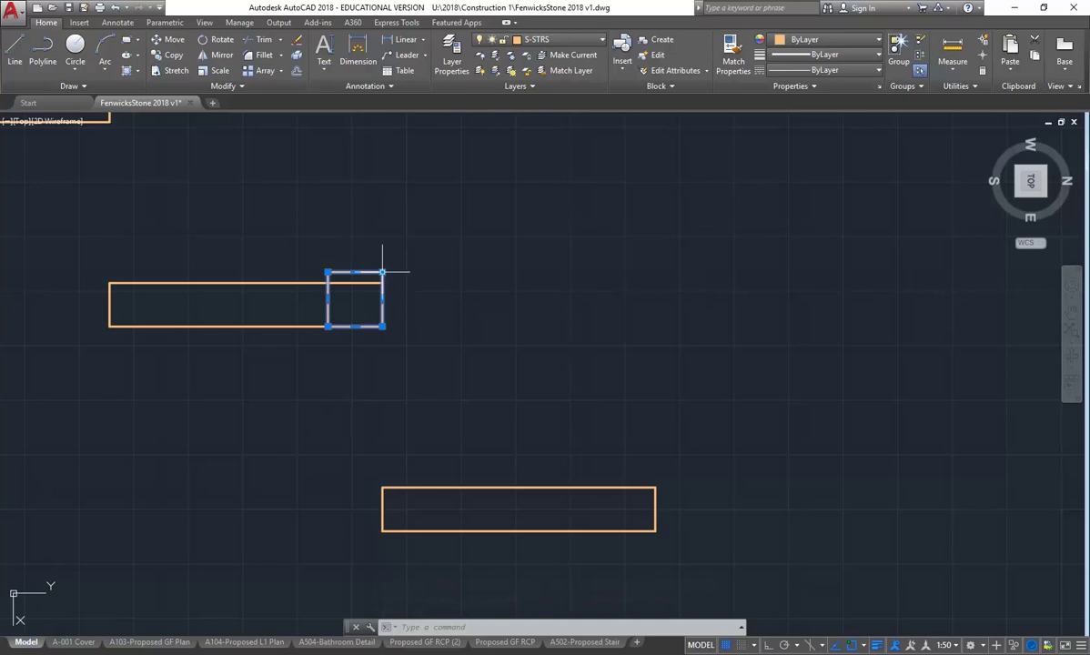
{"action": "left_click", "coordinate": [168, 43]}
{"action": "left_click", "coordinate": [382, 272]}
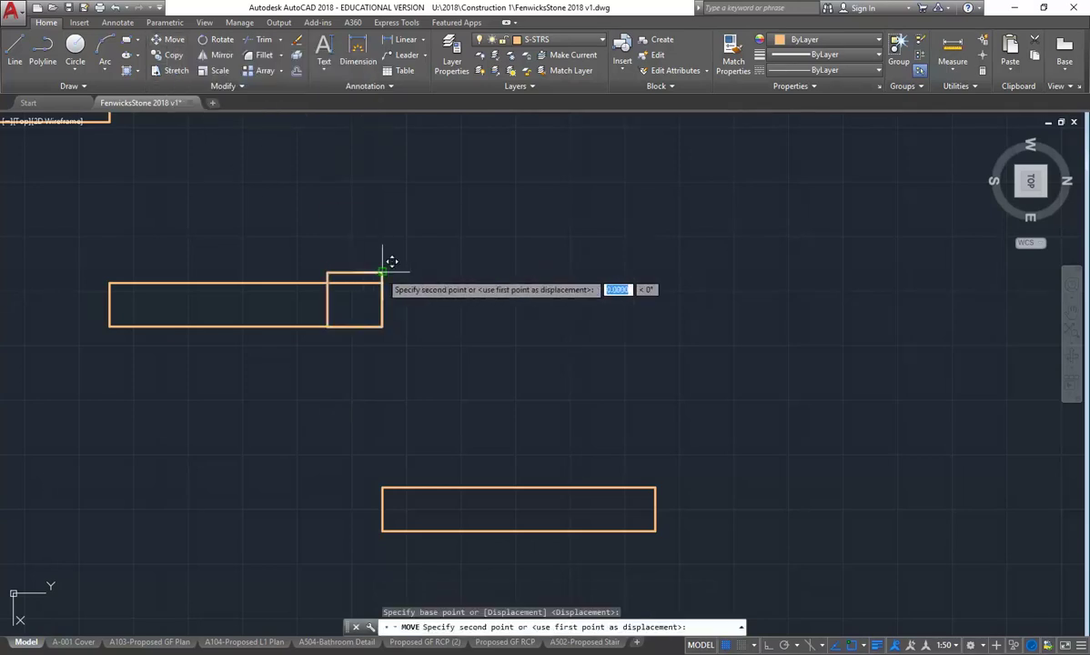
{"action": "left_click", "coordinate": [383, 326]}
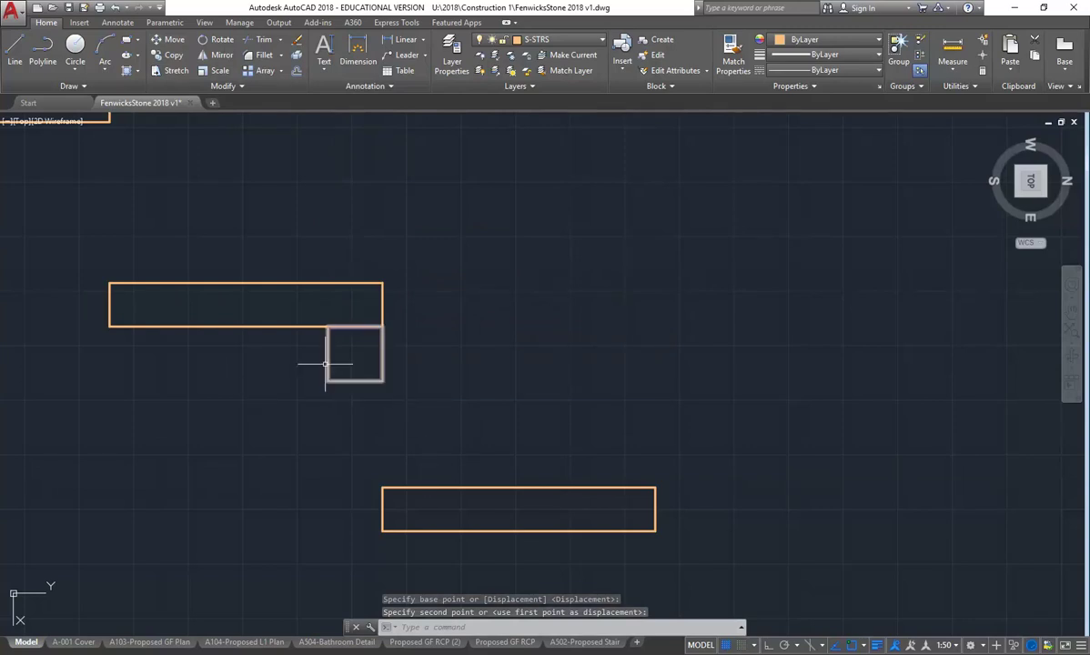
Draw a check circle centred on the first tread's top back corner to test the gap below the riser block
{"action": "left_click", "coordinate": [76, 46]}
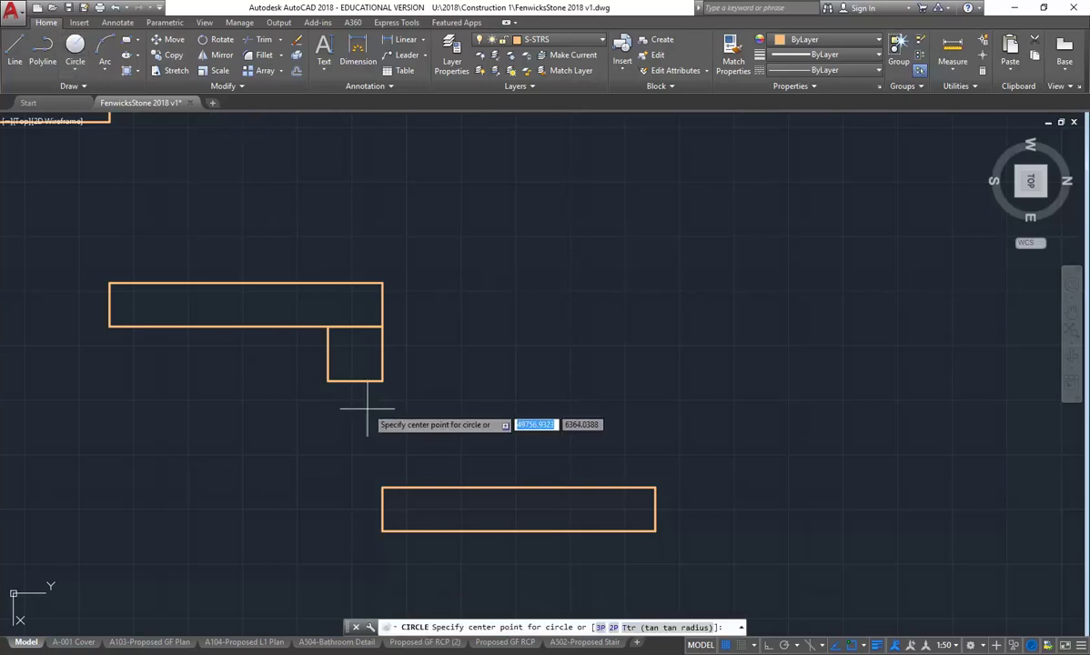
{"action": "left_click", "coordinate": [382, 488]}
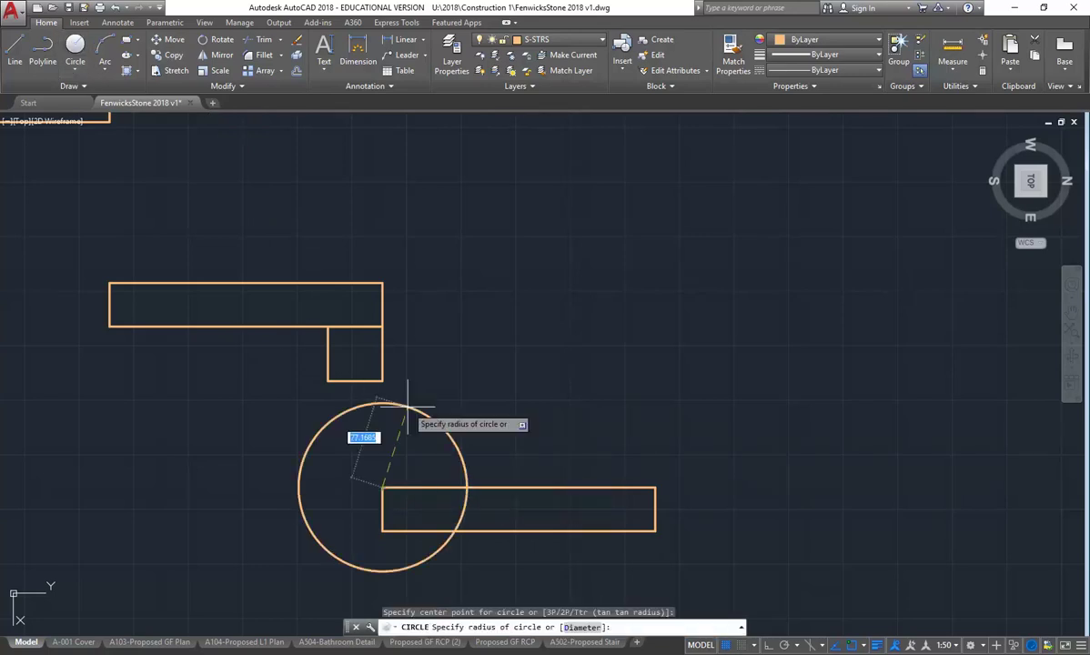
{"action": "key", "text": "Return"}
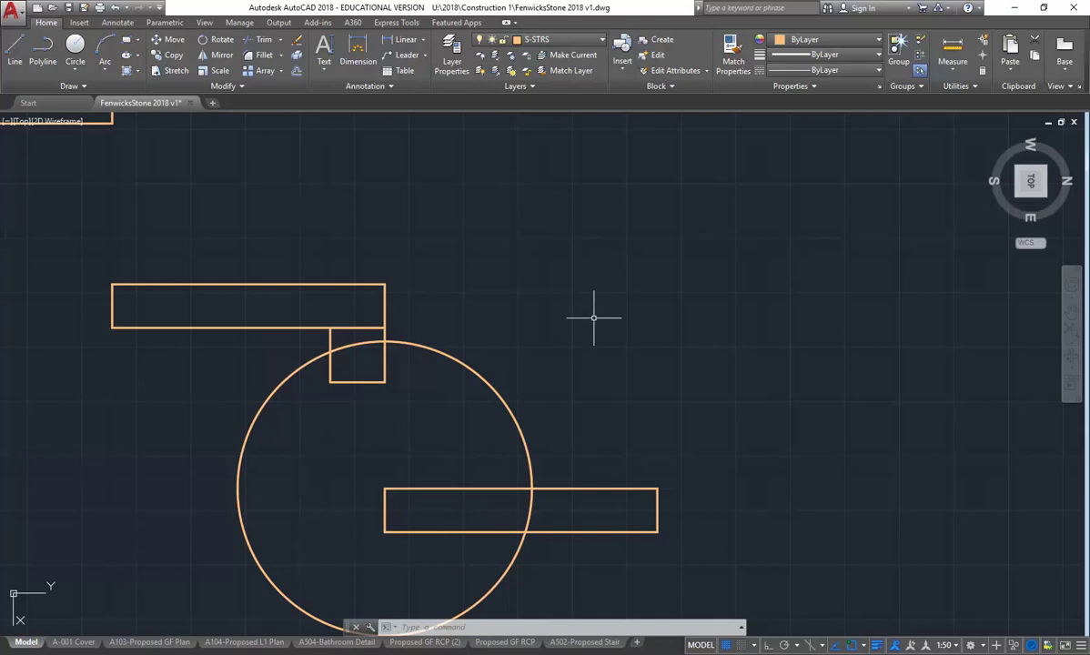
Move the riser block under the second tread 50 mm horizontally back from the tread's front edge, with Ortho on
{"action": "scroll", "coordinate": [361, 404], "scroll_direction": "up", "scroll_amount": 2}
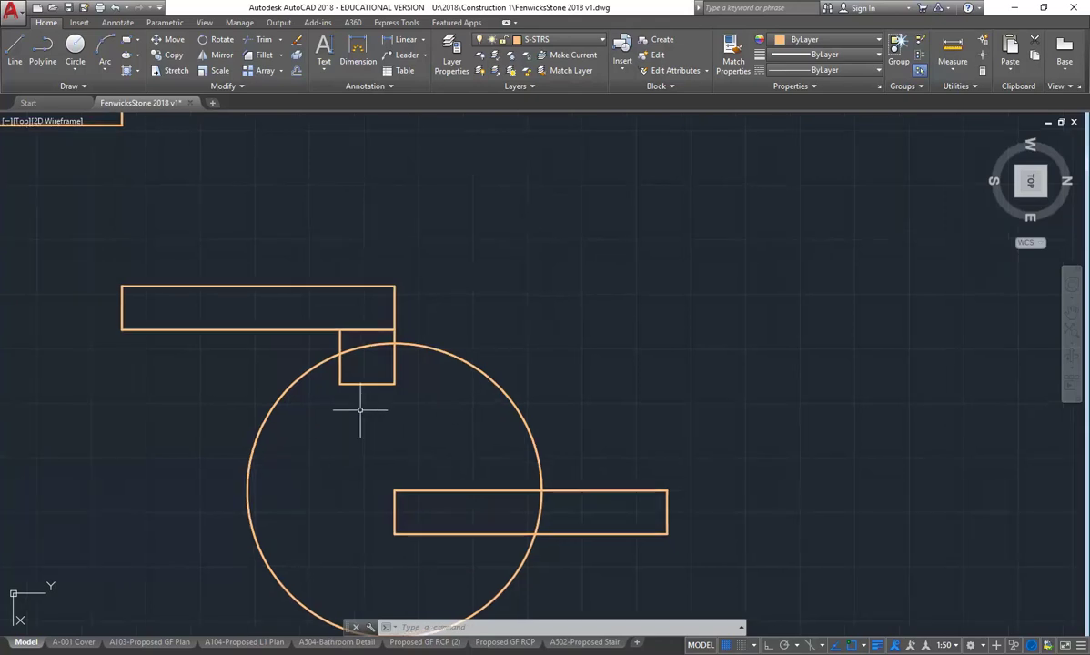
{"action": "left_click", "coordinate": [367, 369]}
{"action": "scroll", "coordinate": [346, 405], "scroll_direction": "down", "scroll_amount": 2}
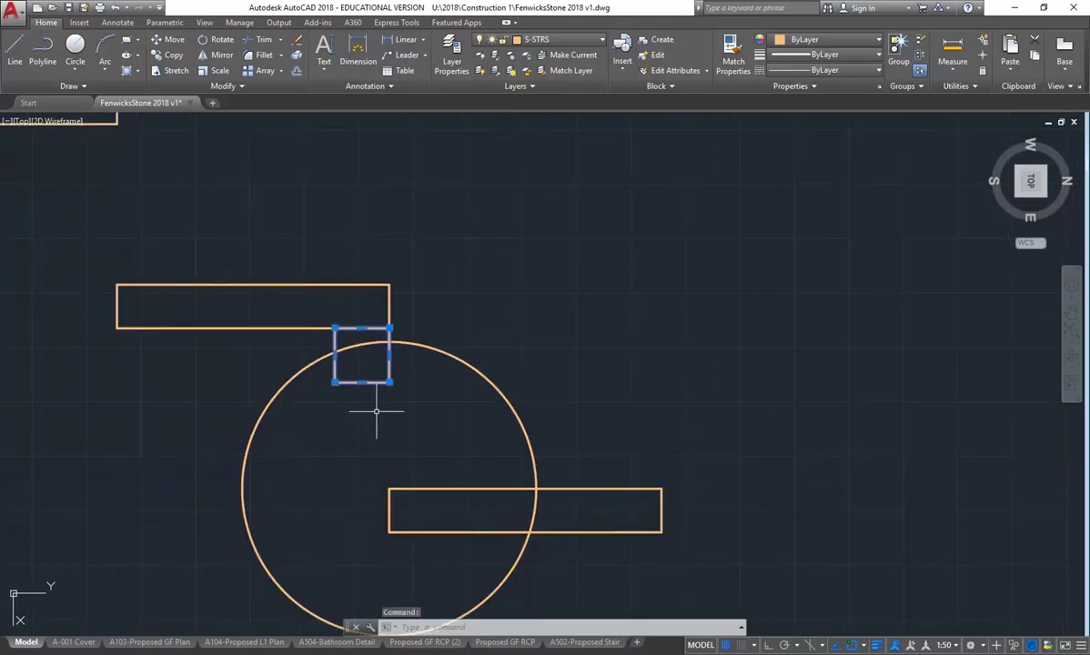
{"action": "middle_click_drag", "start_coordinate": [348, 417], "coordinate": [374, 442]}
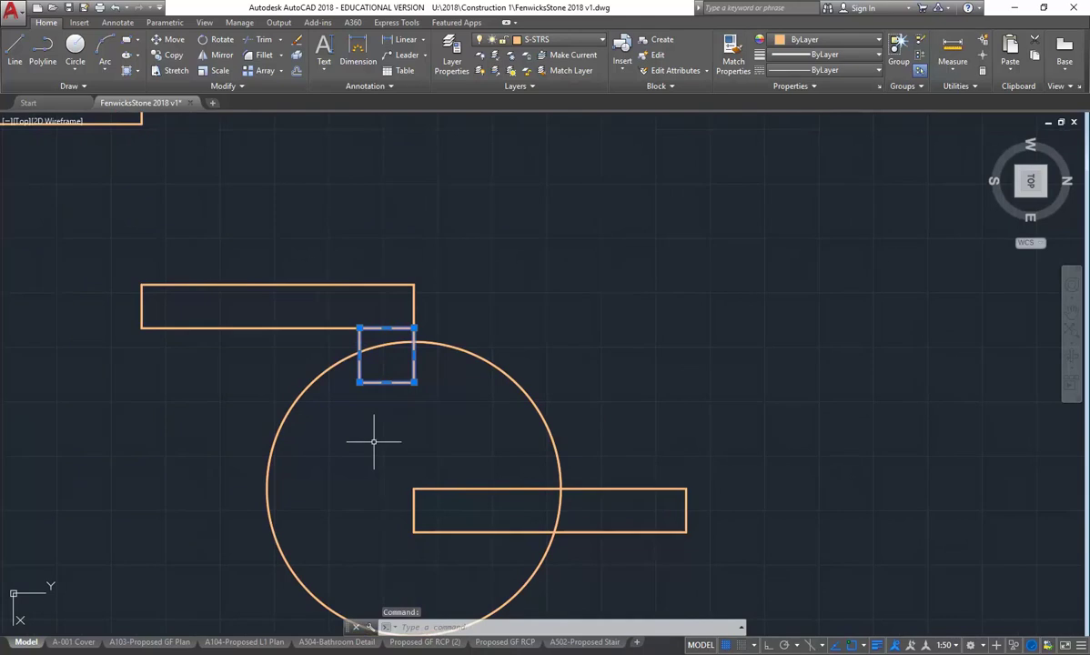
{"action": "left_click", "coordinate": [168, 39]}
{"action": "left_click", "coordinate": [450, 444]}
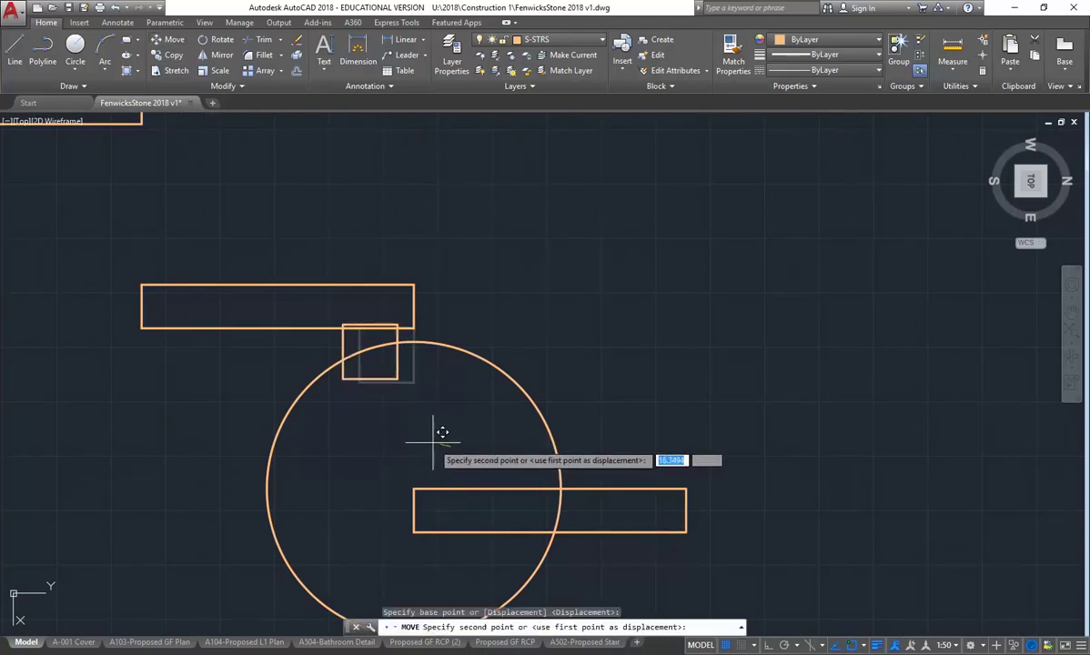
{"action": "left_click", "coordinate": [768, 645]}
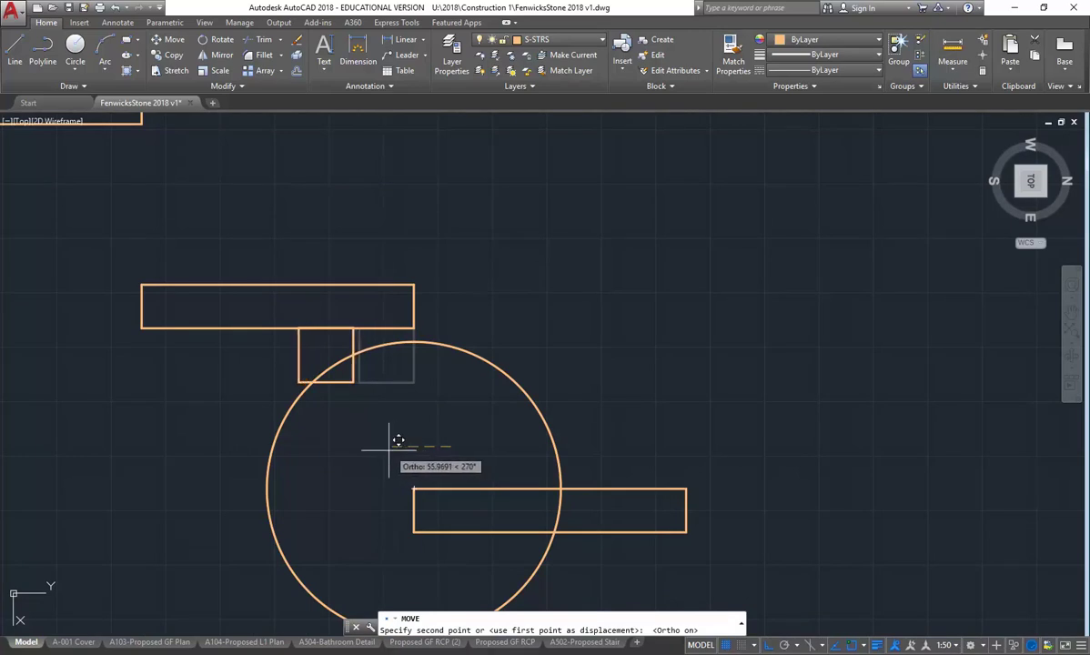
{"action": "type", "text": "50"}
{"action": "key", "text": "Return"}
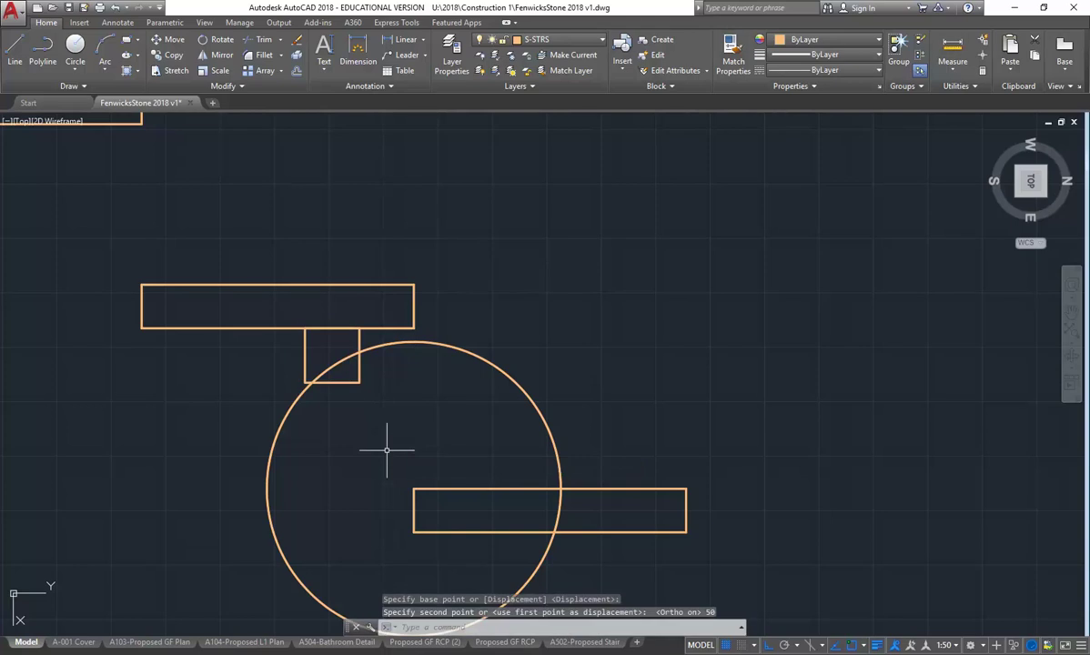
Erase the check circle around the first tread's back corner
{"action": "scroll", "coordinate": [387, 449], "scroll_direction": "down", "scroll_amount": 4}
{"action": "left_click", "coordinate": [358, 467]}
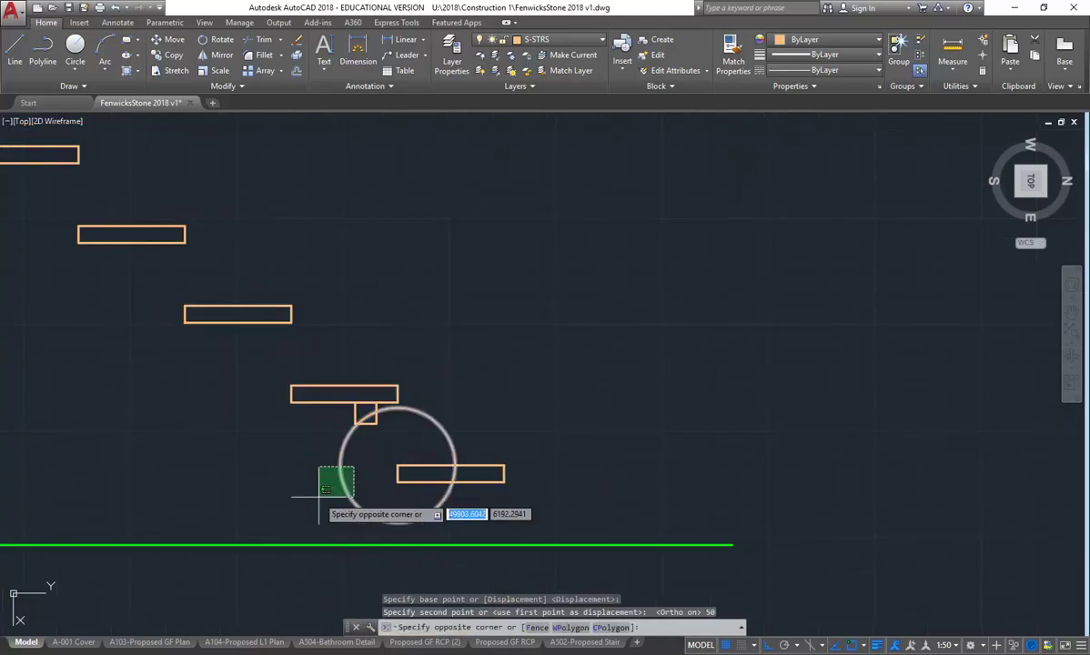
{"action": "left_click", "coordinate": [318, 497]}
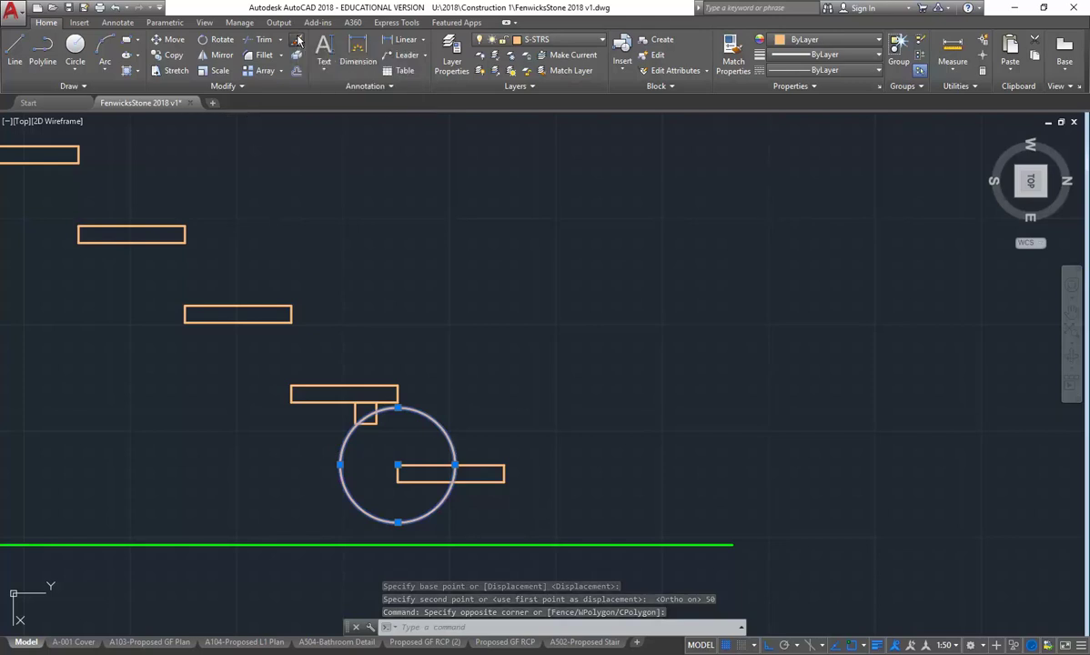
{"action": "left_click", "coordinate": [298, 41]}
Copy the riser block from the second tread's bottom front corner to the matching corners of the first, third and fourth treads
{"action": "scroll", "coordinate": [393, 454], "scroll_direction": "up", "scroll_amount": 2}
{"action": "left_click", "coordinate": [360, 445]}
{"action": "left_click", "coordinate": [317, 426]}
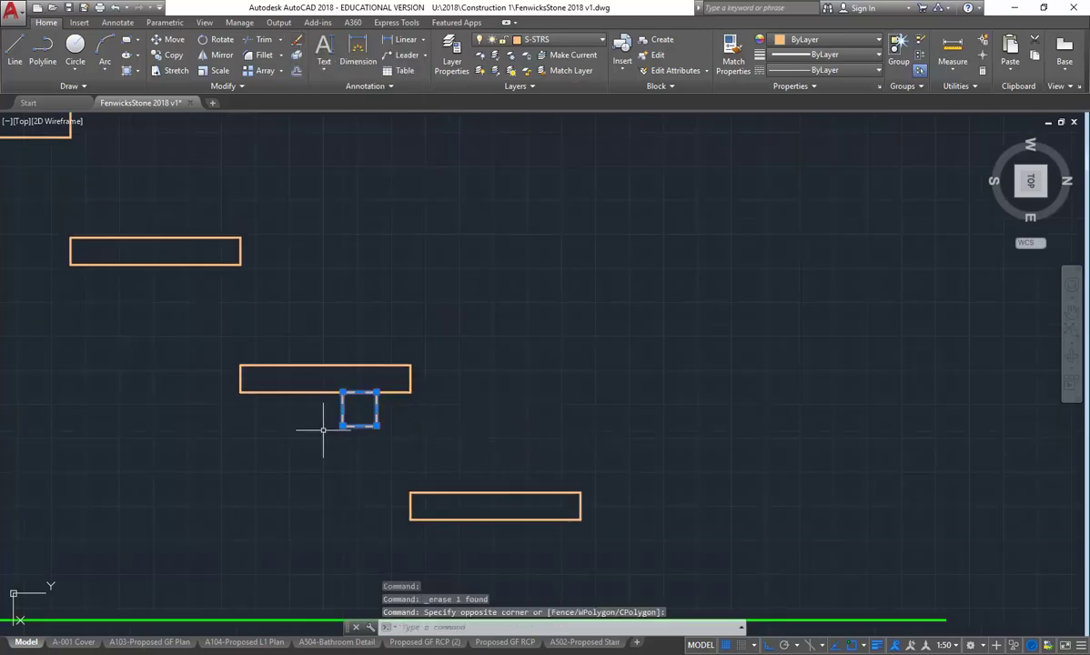
{"action": "left_click", "coordinate": [169, 55]}
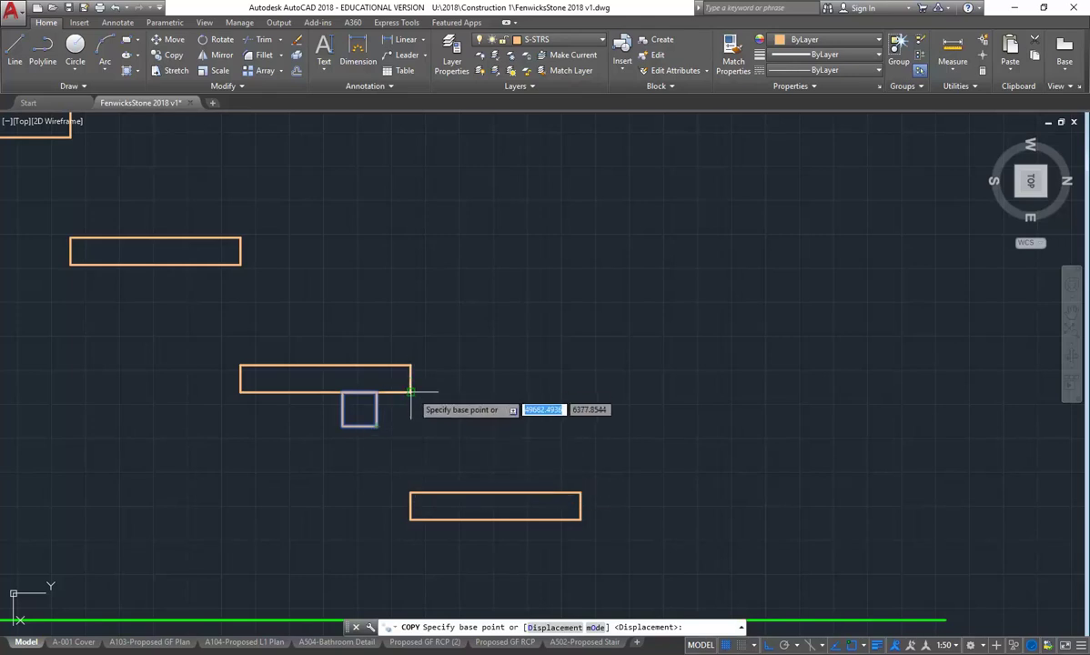
{"action": "left_click", "coordinate": [410, 391]}
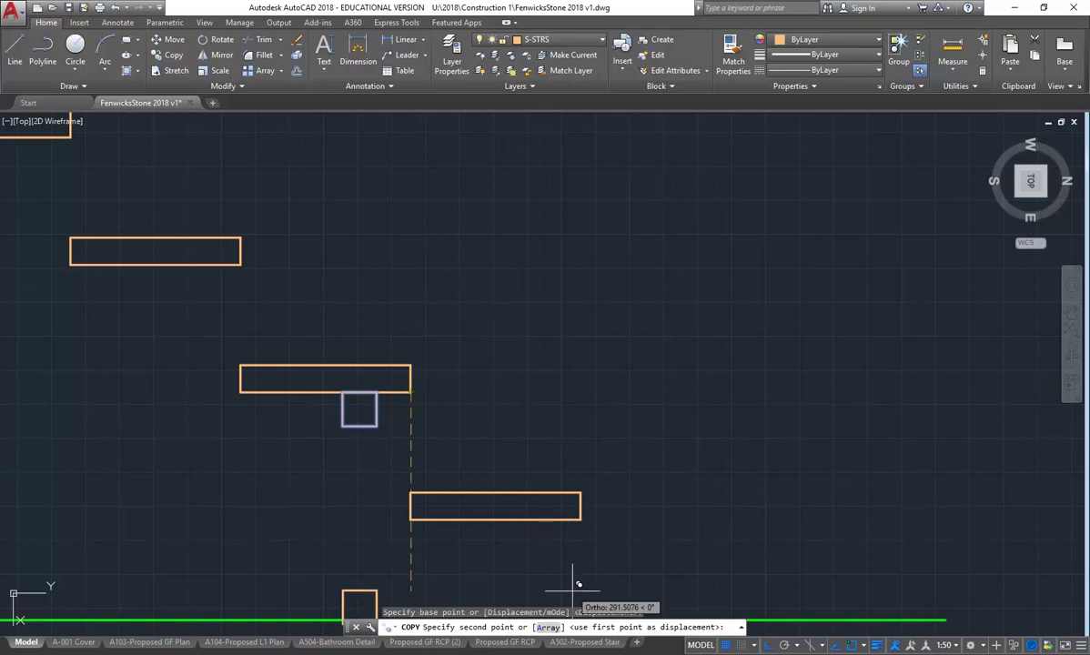
{"action": "left_click", "coordinate": [581, 518]}
{"action": "scroll", "coordinate": [545, 456], "scroll_direction": "down", "scroll_amount": 2}
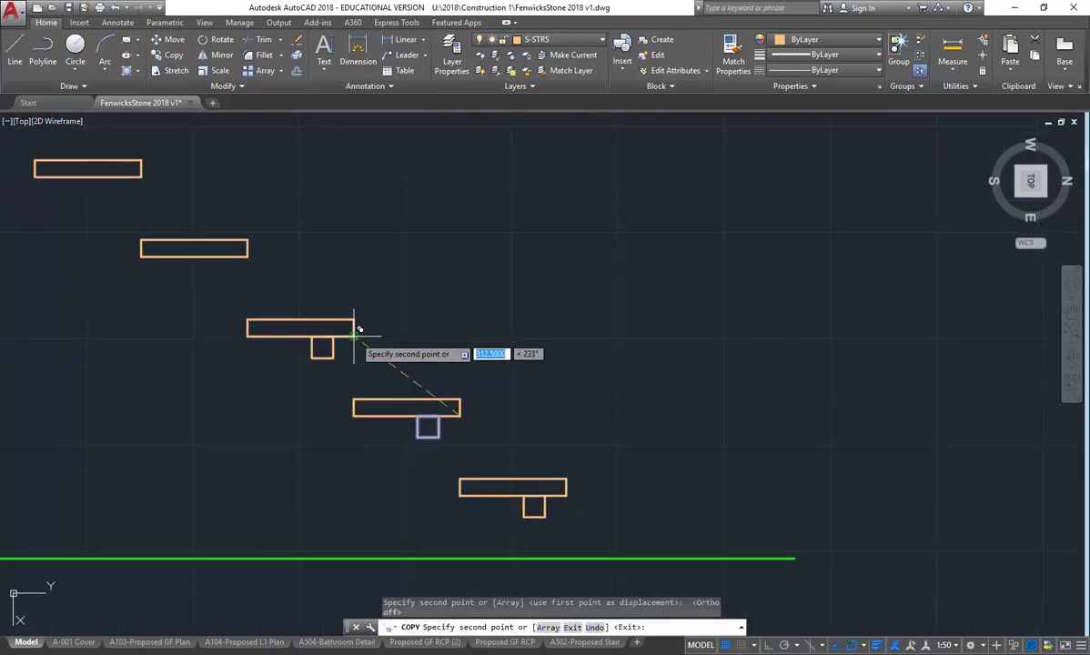
{"action": "left_click", "coordinate": [248, 255]}
{"action": "right_click", "coordinate": [253, 212]}
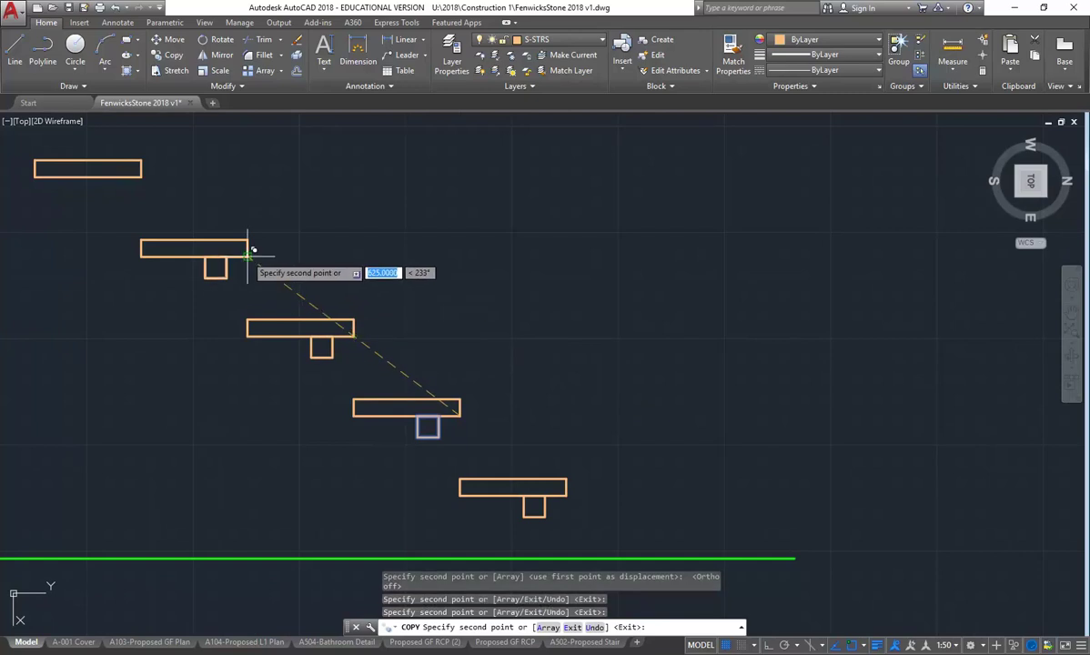
{"action": "left_click", "coordinate": [268, 222]}
Copy the four lowest riser blocks as a group up the flight, matching tread bottom front corners, until every remaining tread has one
{"action": "scroll", "coordinate": [373, 464], "scroll_direction": "down", "scroll_amount": 2}
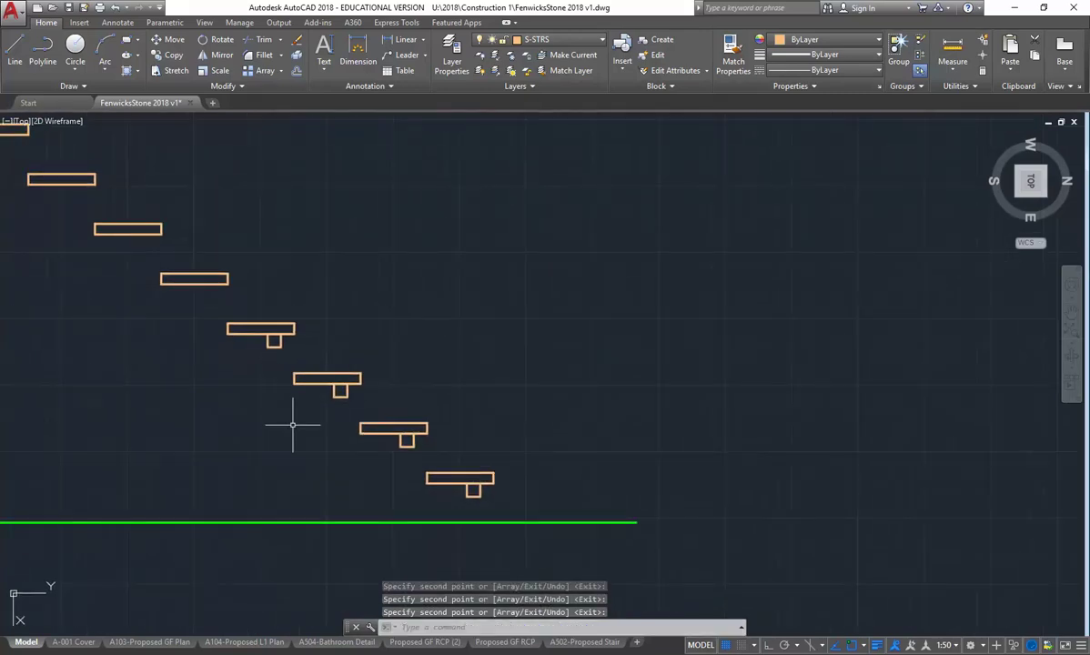
{"action": "middle_click_drag", "start_coordinate": [259, 384], "coordinate": [280, 393]}
{"action": "left_click", "coordinate": [277, 341]}
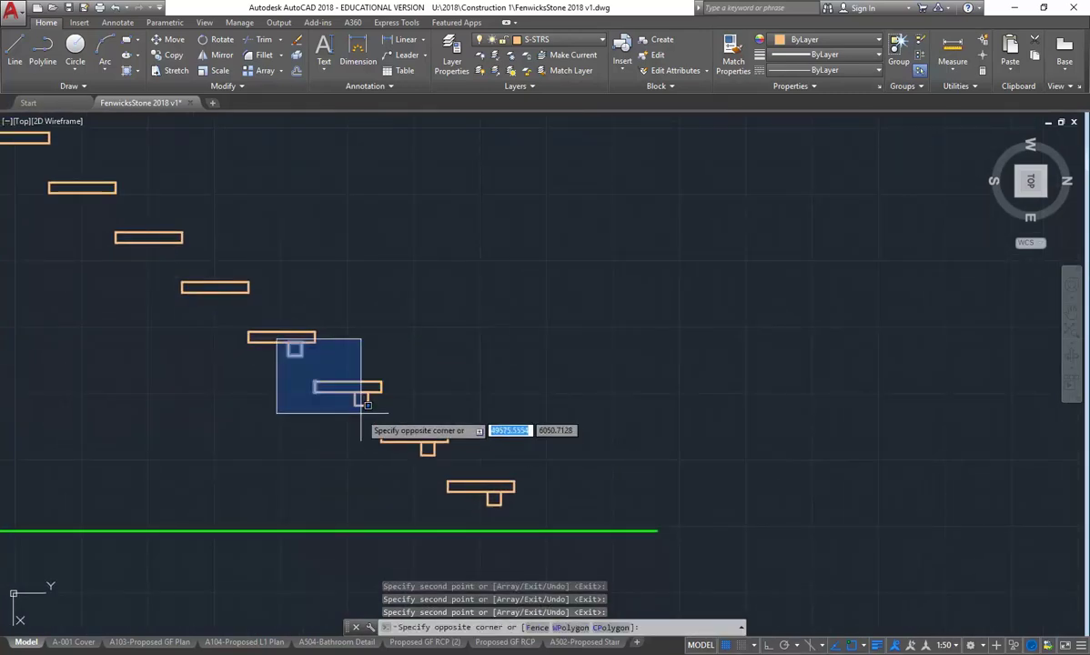
{"action": "left_click", "coordinate": [308, 369]}
{"action": "left_click", "coordinate": [360, 405]}
{"action": "left_click", "coordinate": [333, 375]}
{"action": "left_click", "coordinate": [374, 398]}
{"action": "left_click", "coordinate": [346, 414]}
{"action": "left_click", "coordinate": [429, 448]}
{"action": "left_click", "coordinate": [390, 470]}
{"action": "left_click", "coordinate": [496, 503]}
{"action": "left_click", "coordinate": [466, 514]}
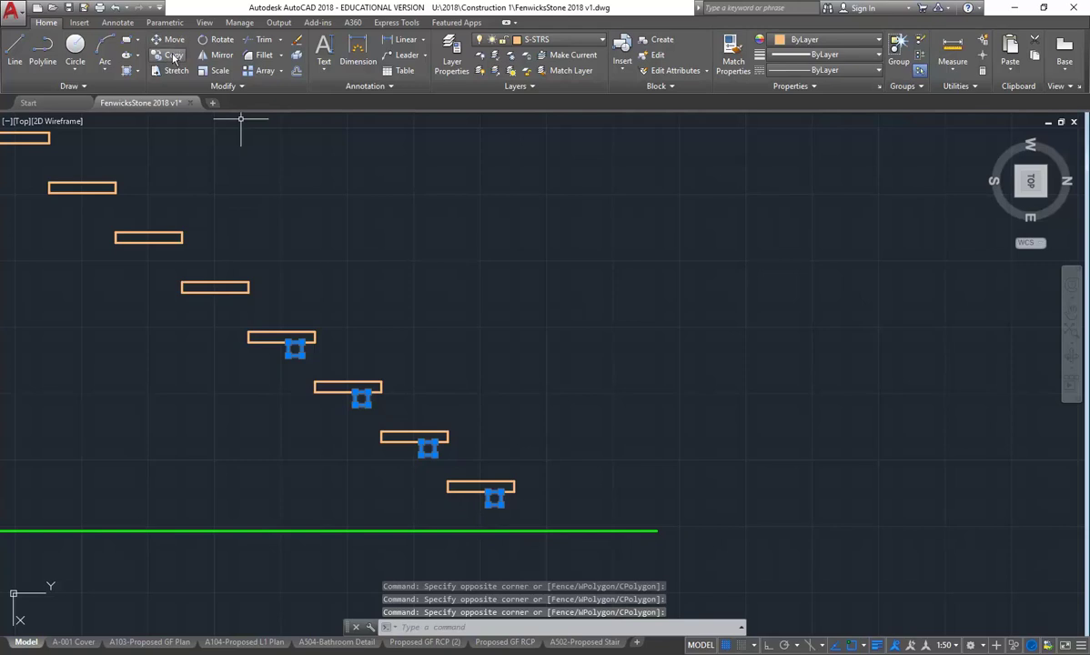
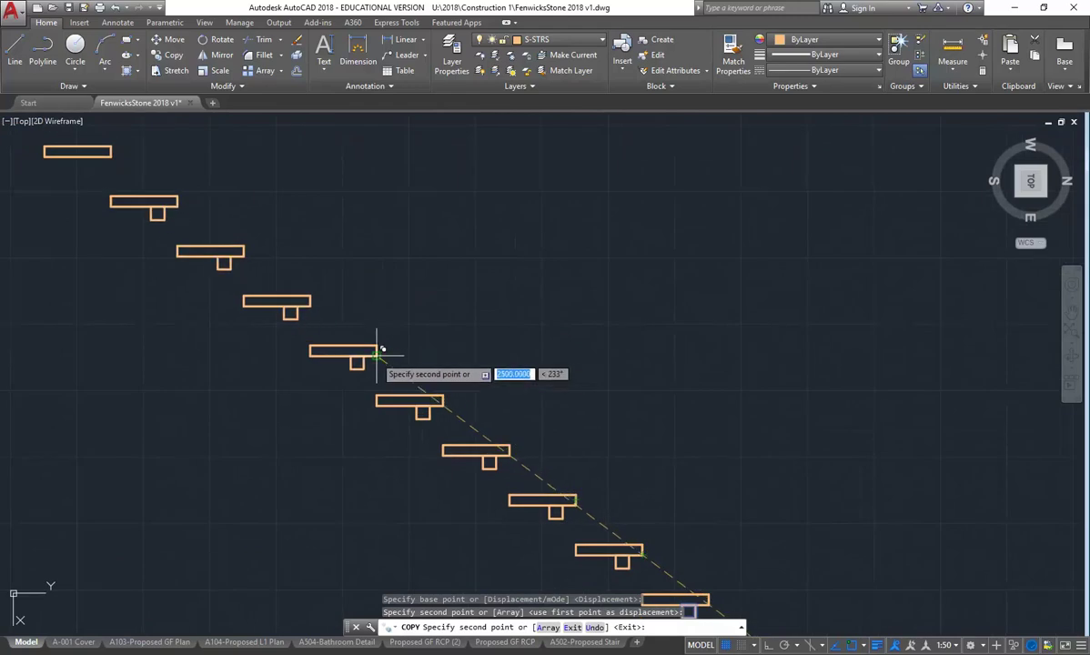
{"action": "left_click", "coordinate": [318, 310]}
{"action": "right_click", "coordinate": [312, 287]}
{"action": "left_click", "coordinate": [328, 295]}
Erase the surplus riser block above the top tread, just under the upper floor line
{"action": "middle_click_drag", "start_coordinate": [212, 208], "coordinate": [299, 264]}
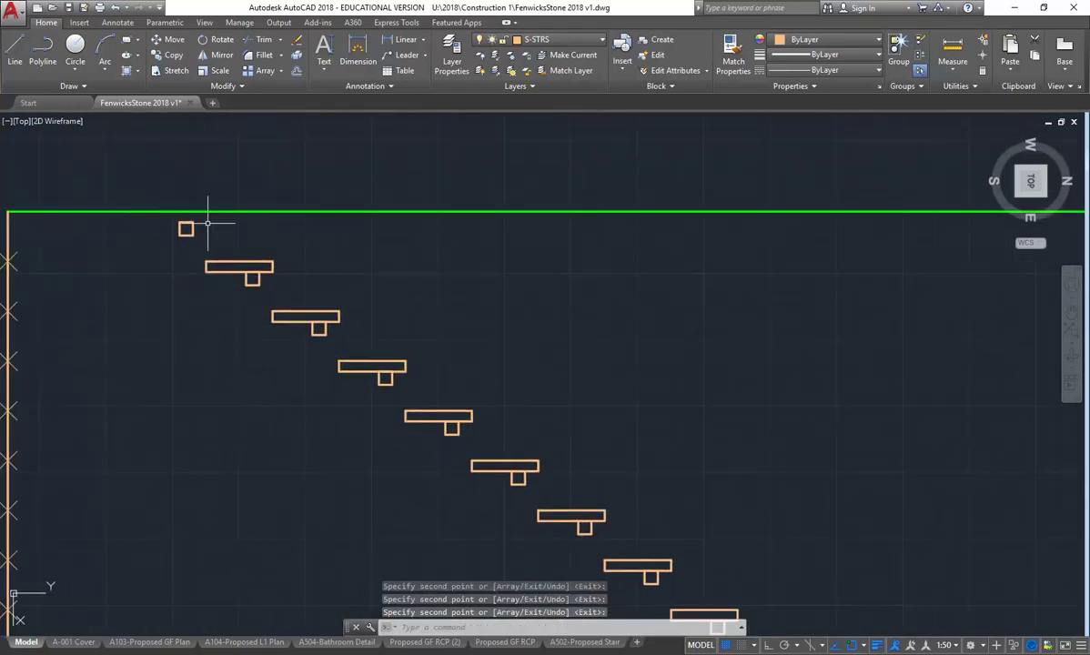
{"action": "key", "text": "Escape"}
{"action": "key", "text": "Escape"}
{"action": "left_click", "coordinate": [161, 190]}
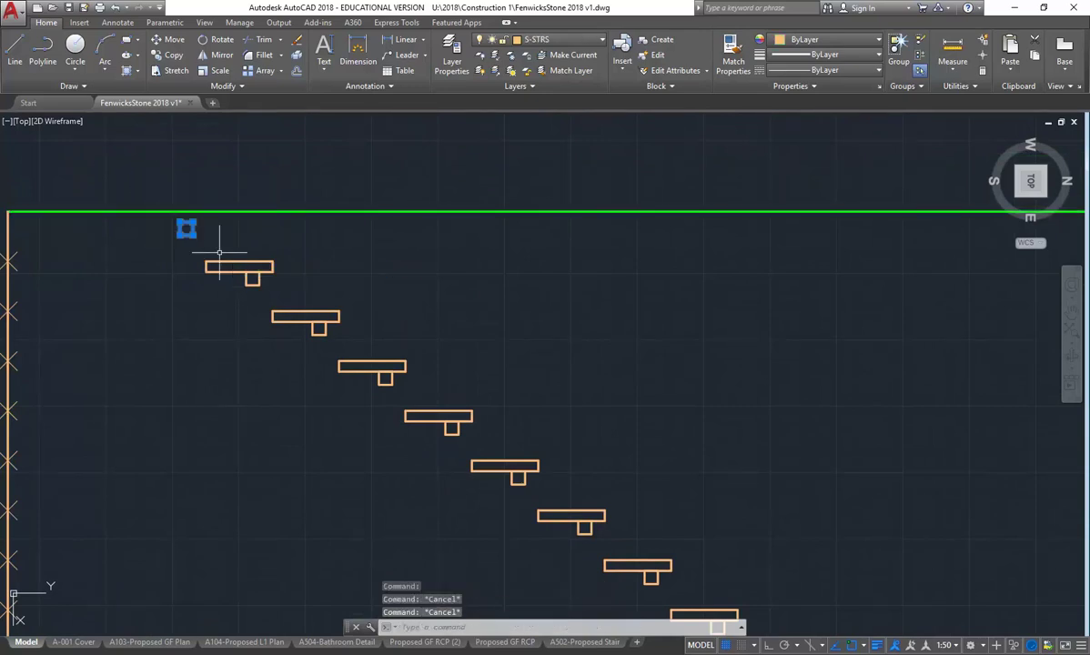
{"action": "scroll", "coordinate": [319, 364], "scroll_direction": "down", "scroll_amount": 5}
{"action": "scroll", "coordinate": [269, 377], "scroll_direction": "up", "scroll_amount": 3}
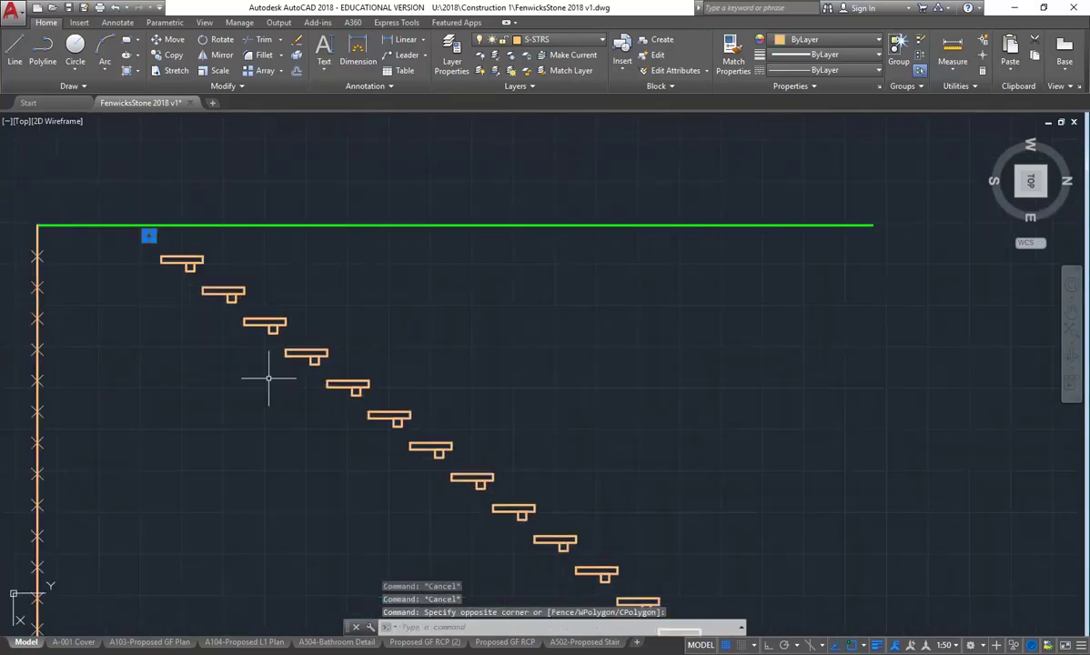
{"action": "left_click", "coordinate": [247, 271]}
{"action": "key", "text": "Delete"}
Draw a vertical line with Ortho on from the plan's last dashed riser, near number 16, up past the section's upper floor line
{"action": "scroll", "coordinate": [273, 327], "scroll_direction": "down", "scroll_amount": 5}
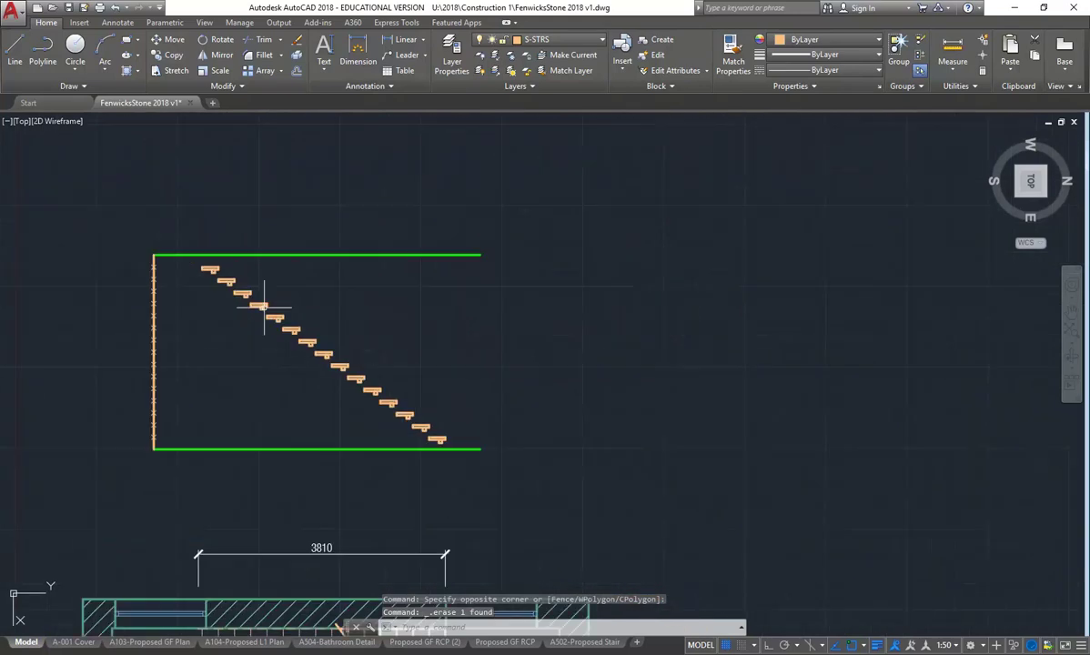
{"action": "scroll", "coordinate": [289, 367], "scroll_direction": "down", "scroll_amount": 2}
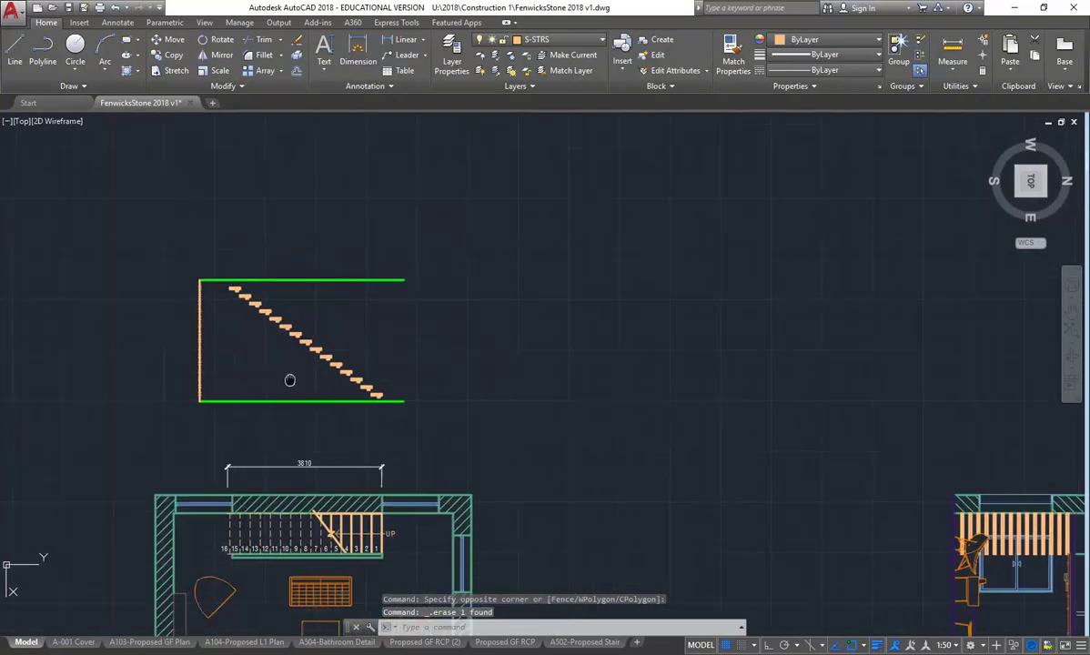
{"action": "scroll", "coordinate": [296, 419], "scroll_direction": "up", "scroll_amount": 2}
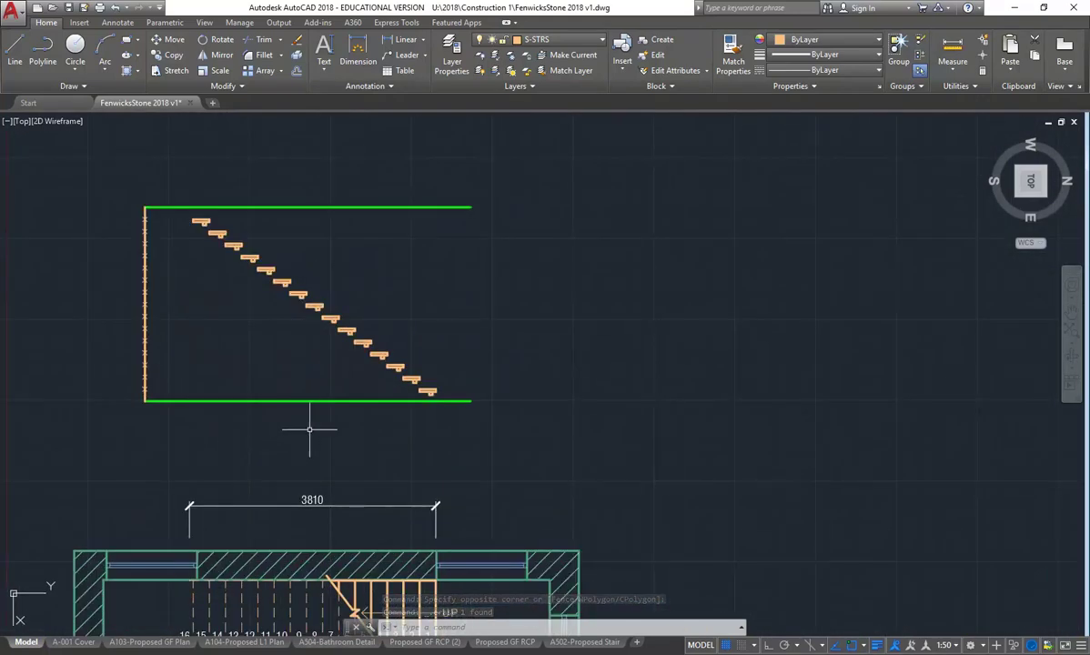
{"action": "middle_click_drag", "start_coordinate": [310, 428], "coordinate": [346, 408]}
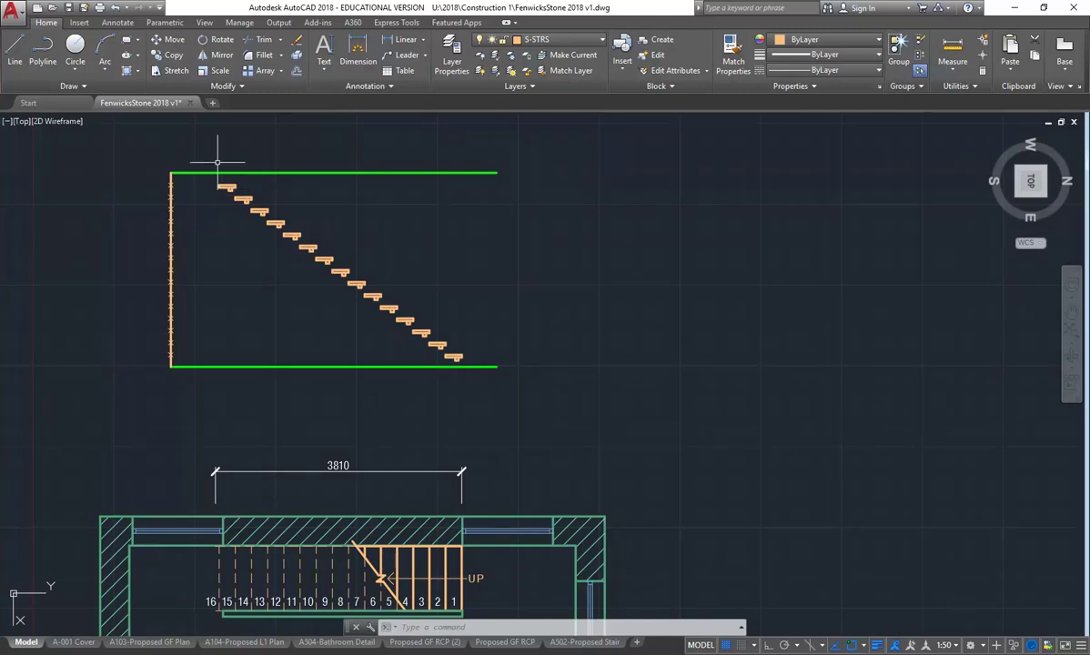
{"action": "left_click", "coordinate": [15, 51]}
{"action": "left_click", "coordinate": [218, 579]}
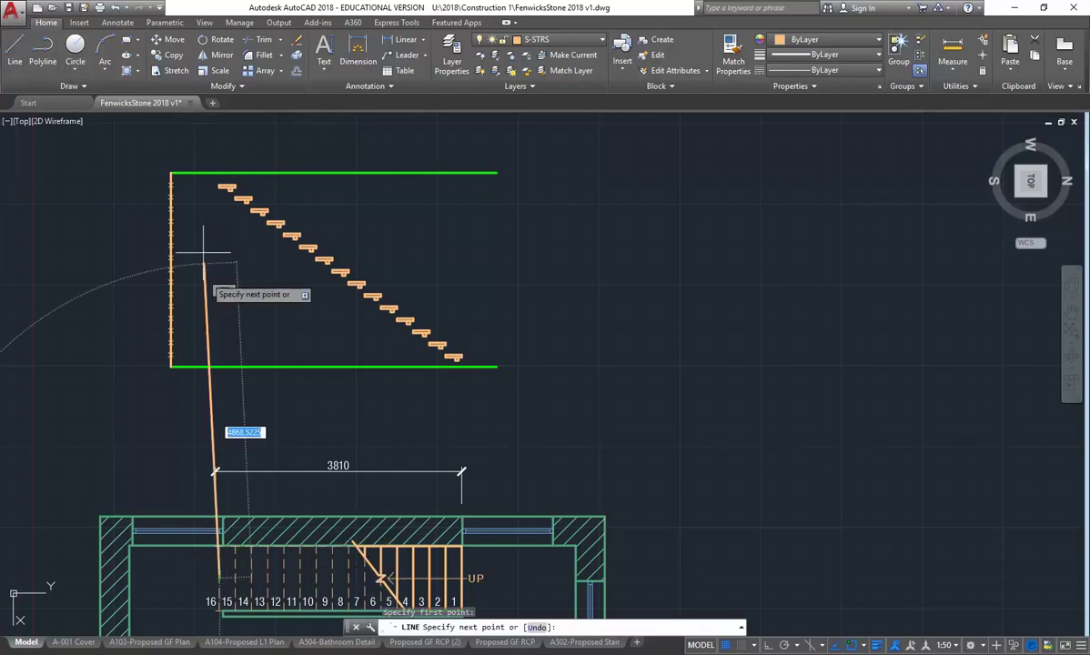
{"action": "left_click", "coordinate": [762, 645]}
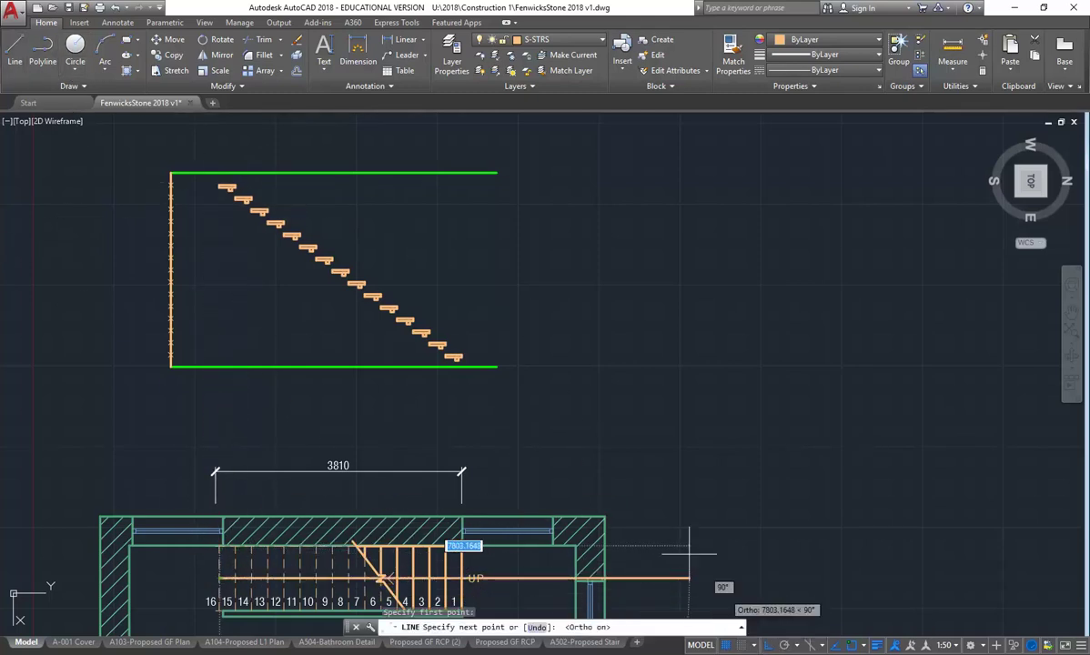
{"action": "left_click", "coordinate": [218, 147]}
{"action": "key", "text": "Return"}
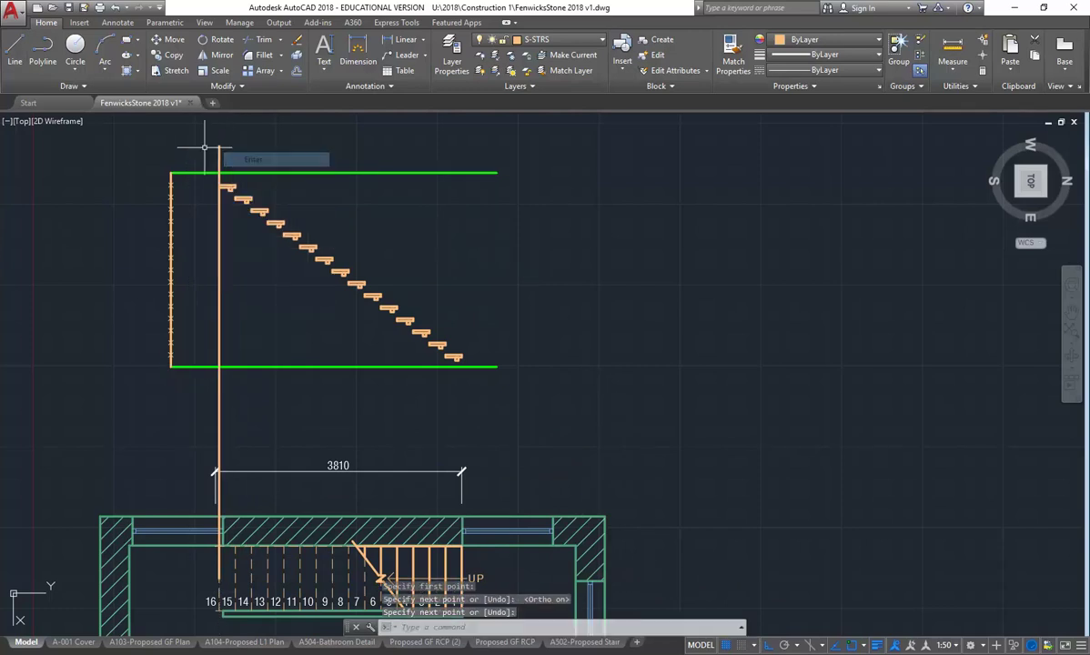
Offset the upper floor line 200 mm downward to form the underside of the upper floor
{"action": "scroll", "coordinate": [218, 148], "scroll_direction": "up", "scroll_amount": 6}
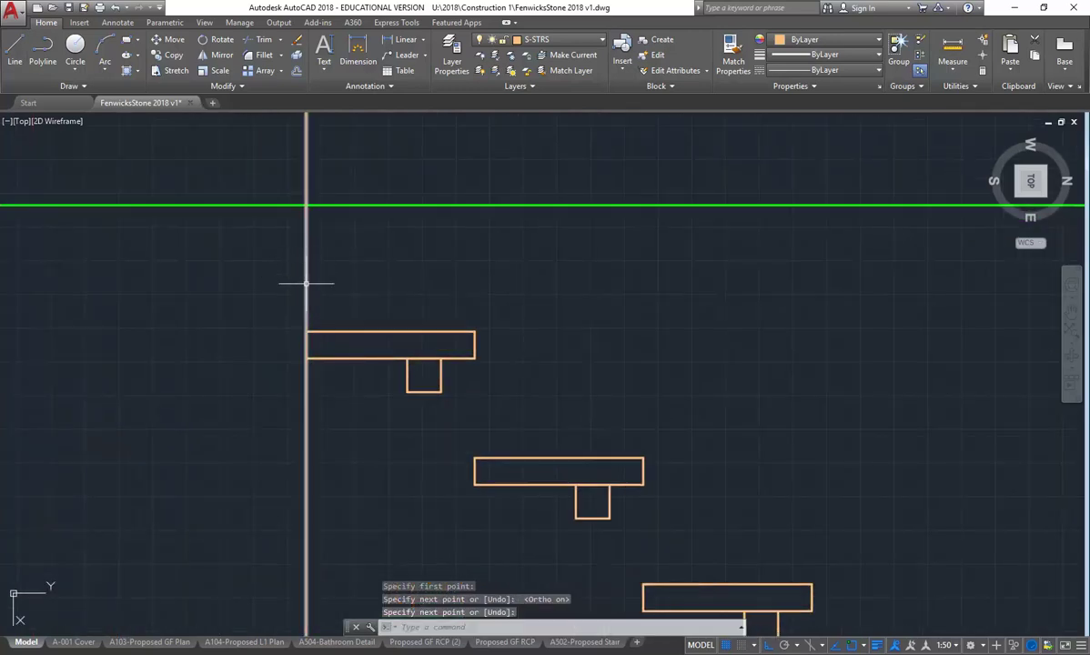
{"action": "scroll", "coordinate": [273, 300], "scroll_direction": "down", "scroll_amount": 8}
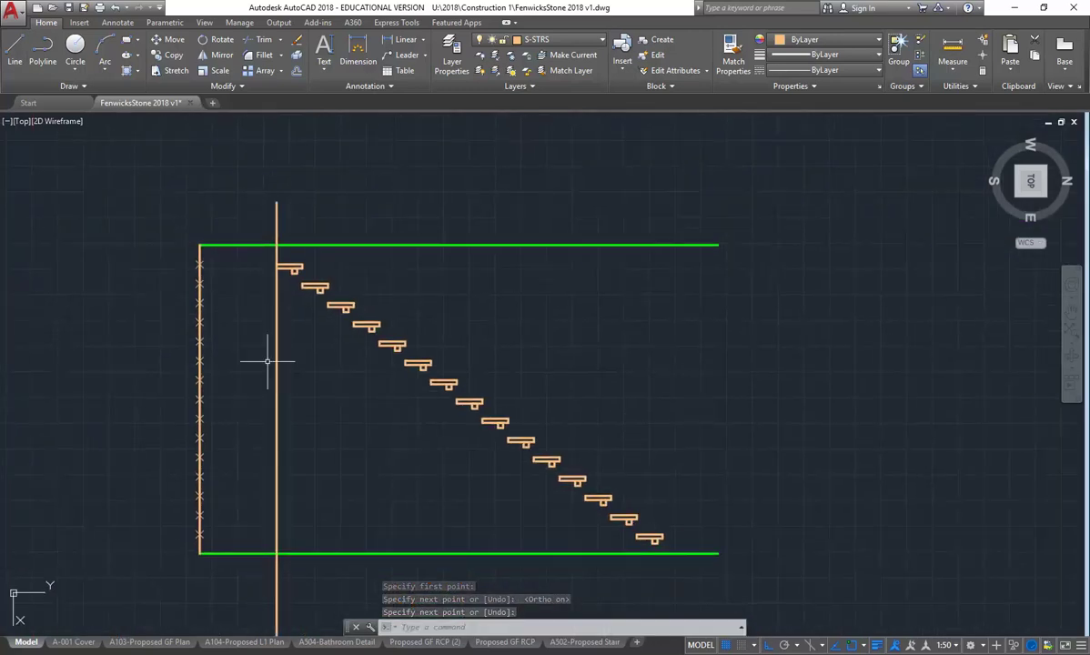
{"action": "scroll", "coordinate": [238, 239], "scroll_direction": "up", "scroll_amount": 4}
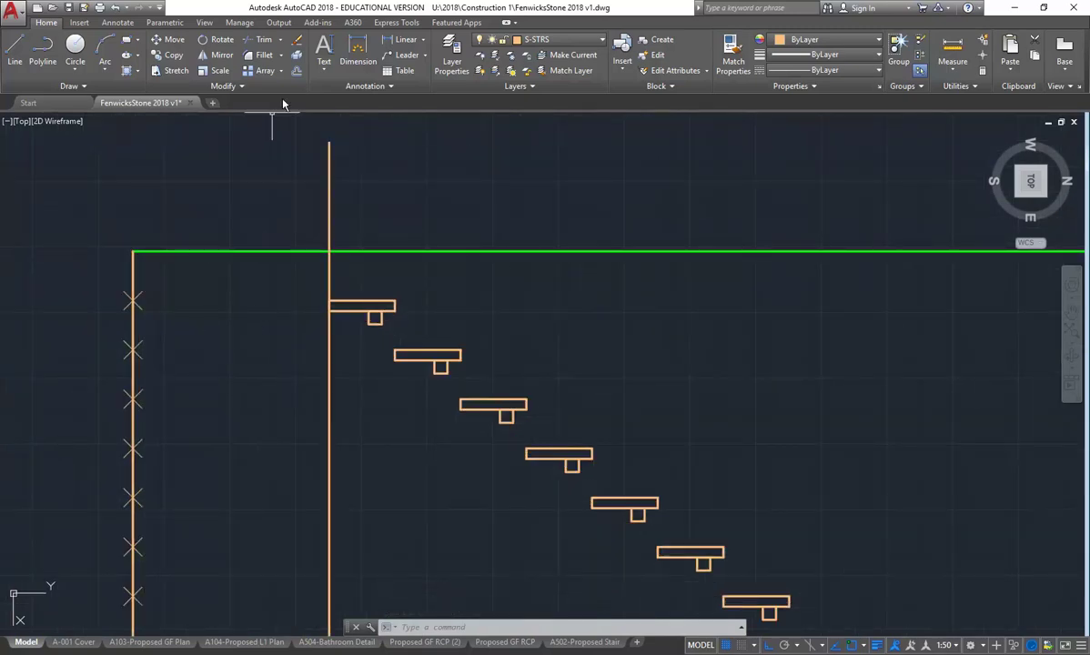
{"action": "left_click", "coordinate": [297, 72]}
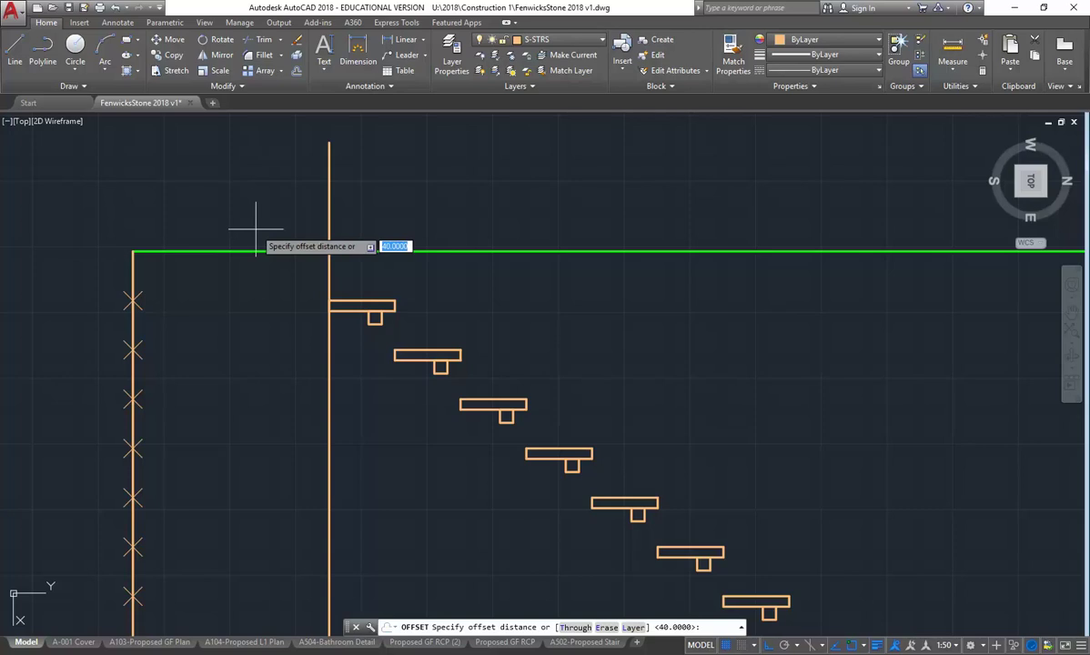
{"action": "type", "text": "200"}
{"action": "key", "text": "Return"}
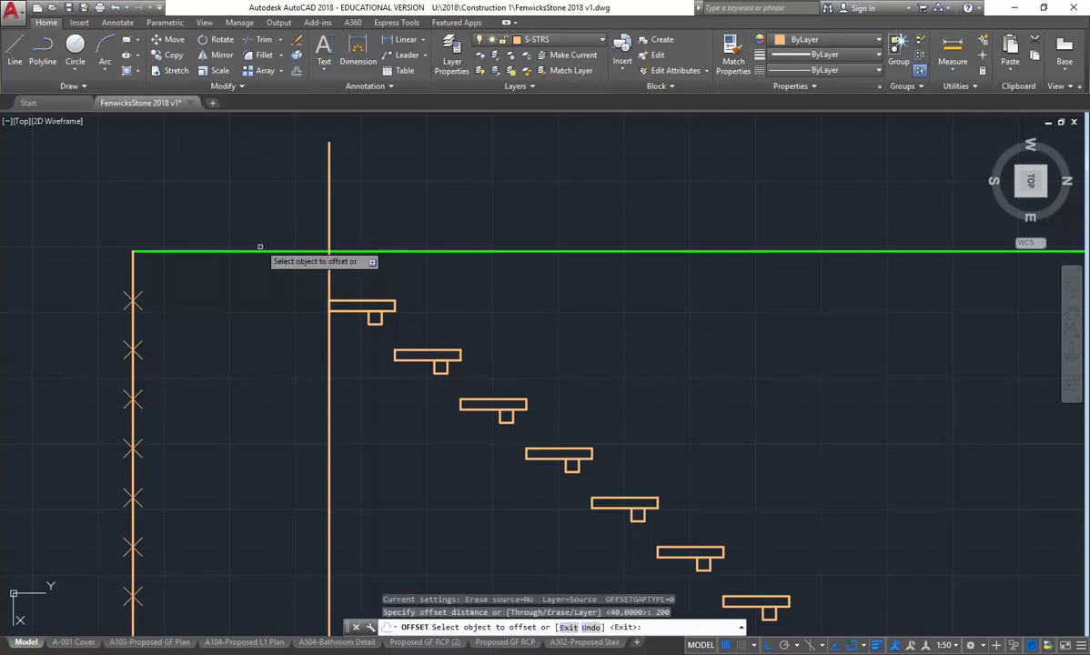
{"action": "left_click", "coordinate": [259, 252]}
{"action": "left_click", "coordinate": [265, 315]}
{"action": "key", "text": "Return"}
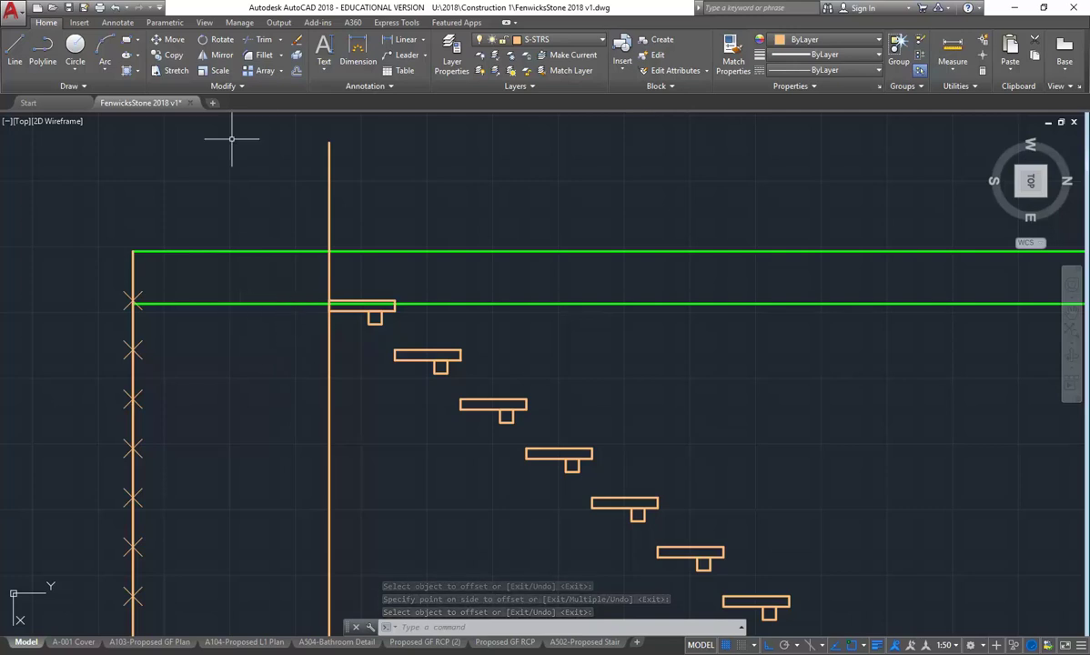
Fillet the floor's underside line with the vertical riser line so they meet in a corner at the top tread
{"action": "left_click", "coordinate": [259, 55]}
{"action": "left_click", "coordinate": [291, 304]}
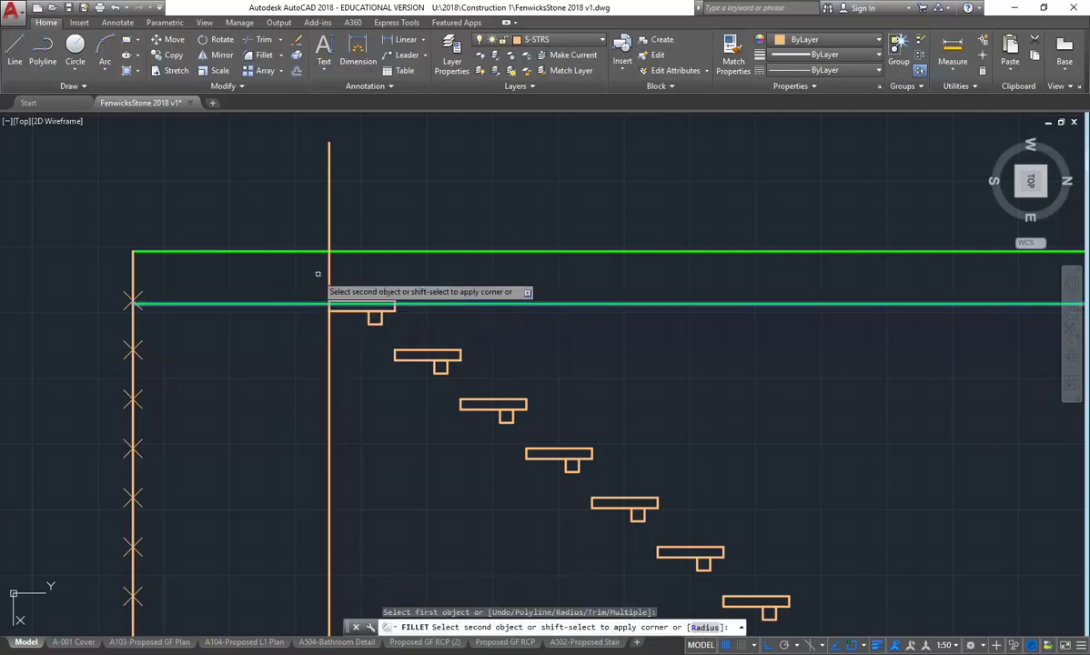
{"action": "left_click", "coordinate": [329, 269]}
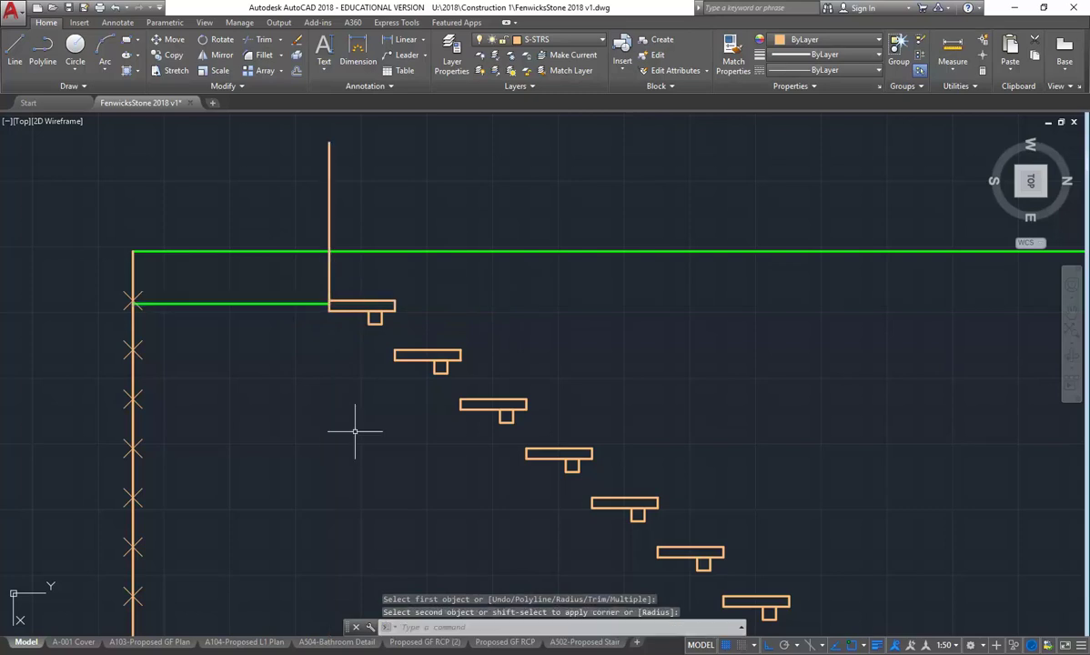
Examine the thin wall running alongside the stair in the plan and compare its extent with the flight in the section
{"action": "scroll", "coordinate": [287, 401], "scroll_direction": "down", "scroll_amount": 5}
{"action": "scroll", "coordinate": [241, 377], "scroll_direction": "up", "scroll_amount": 2}
{"action": "middle_click_drag", "start_coordinate": [166, 263], "coordinate": [160, 195]}
{"action": "scroll", "coordinate": [160, 195], "scroll_direction": "down", "scroll_amount": 2}
{"action": "middle_click_drag", "start_coordinate": [331, 312], "coordinate": [376, 353]}
{"action": "scroll", "coordinate": [311, 273], "scroll_direction": "up", "scroll_amount": 2}
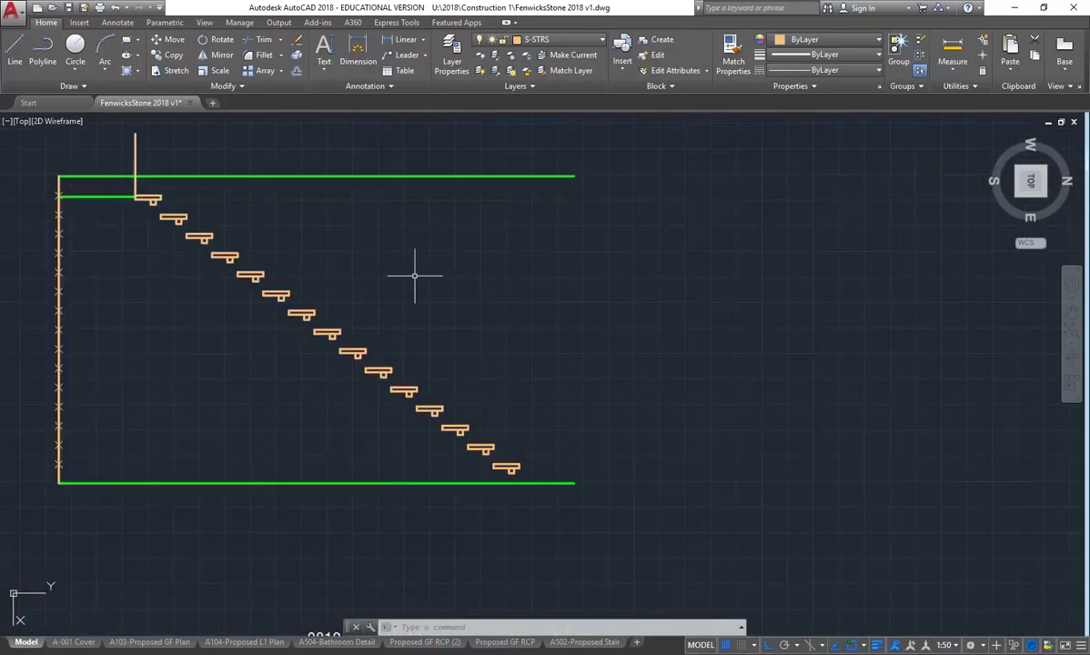
{"action": "scroll", "coordinate": [414, 274], "scroll_direction": "down", "scroll_amount": 2}
{"action": "scroll", "coordinate": [293, 319], "scroll_direction": "down", "scroll_amount": 2}
{"action": "scroll", "coordinate": [312, 384], "scroll_direction": "up", "scroll_amount": 2}
{"action": "middle_click_drag", "start_coordinate": [318, 417], "coordinate": [320, 300]}
{"action": "scroll", "coordinate": [334, 432], "scroll_direction": "up", "scroll_amount": 2}
{"action": "middle_click_drag", "start_coordinate": [334, 432], "coordinate": [349, 456]}
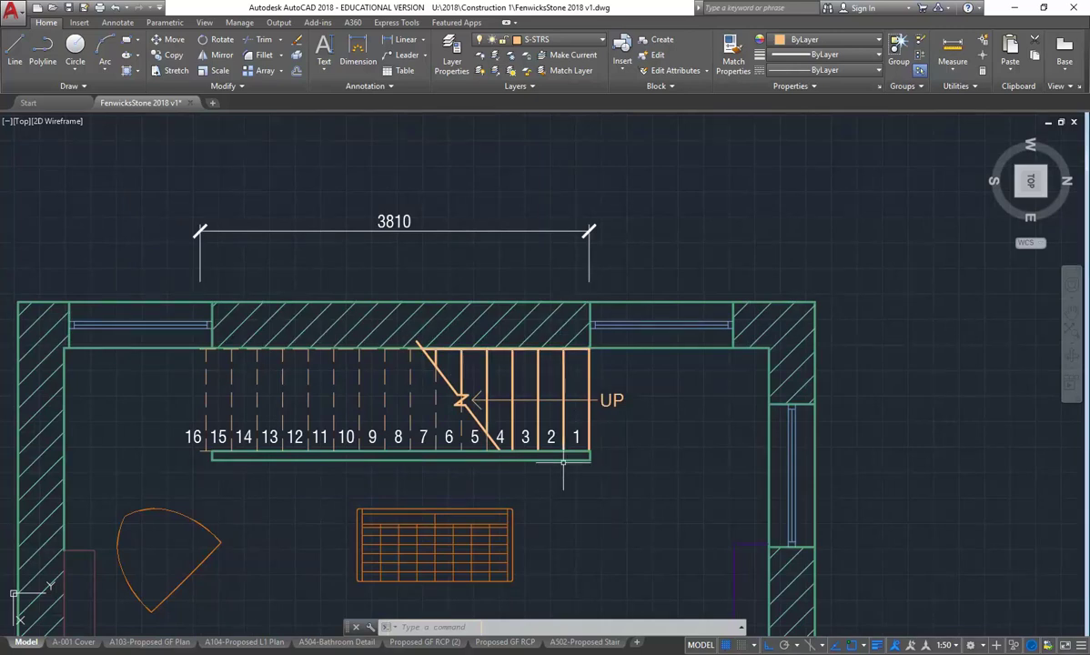
{"action": "scroll", "coordinate": [362, 395], "scroll_direction": "up", "scroll_amount": 2}
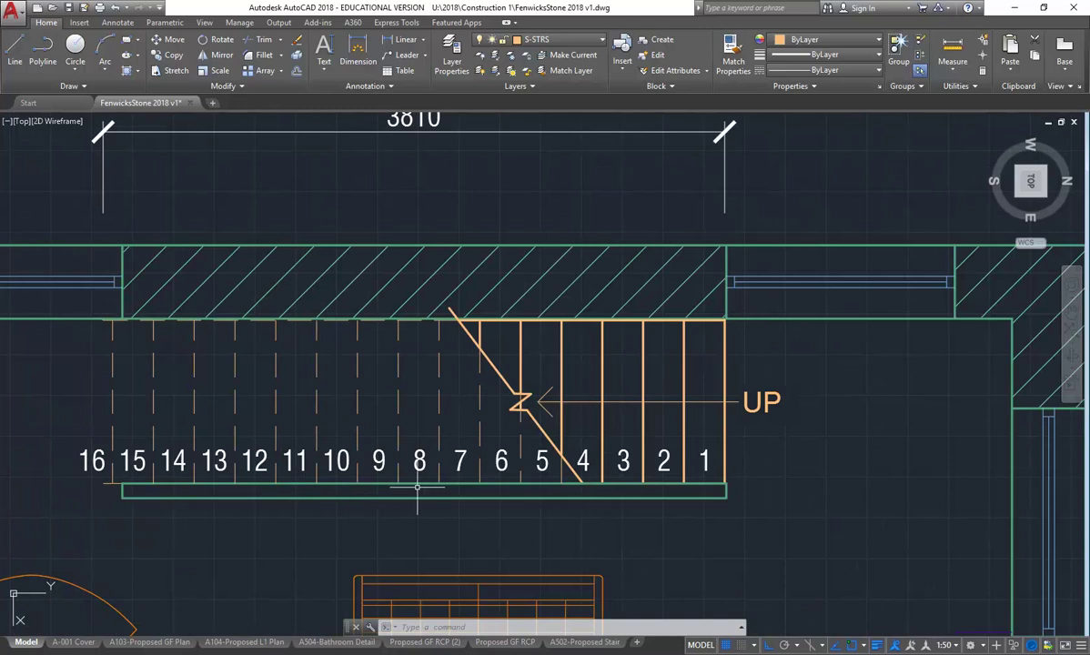
{"action": "left_click", "coordinate": [107, 511]}
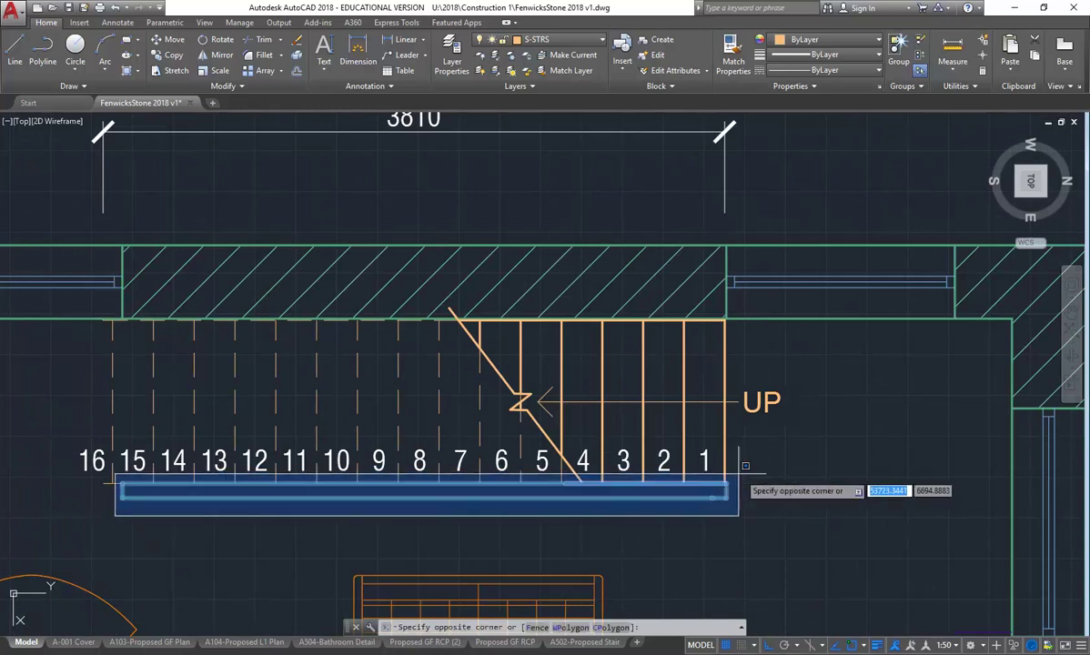
{"action": "left_click", "coordinate": [743, 474]}
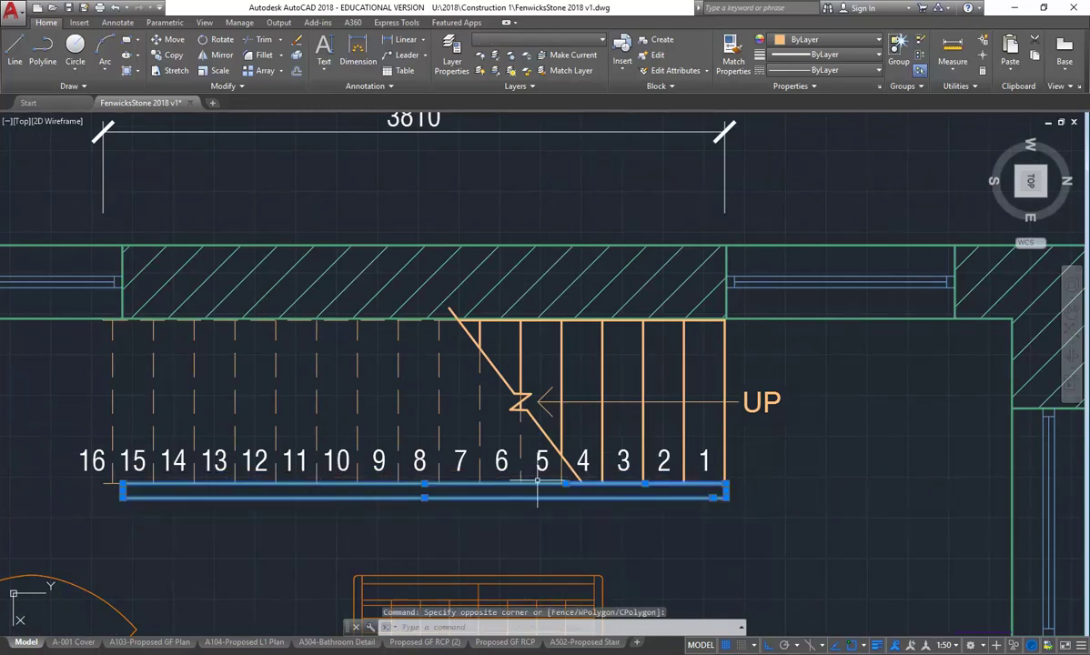
{"action": "key", "text": "Escape"}
{"action": "key", "text": "Escape"}
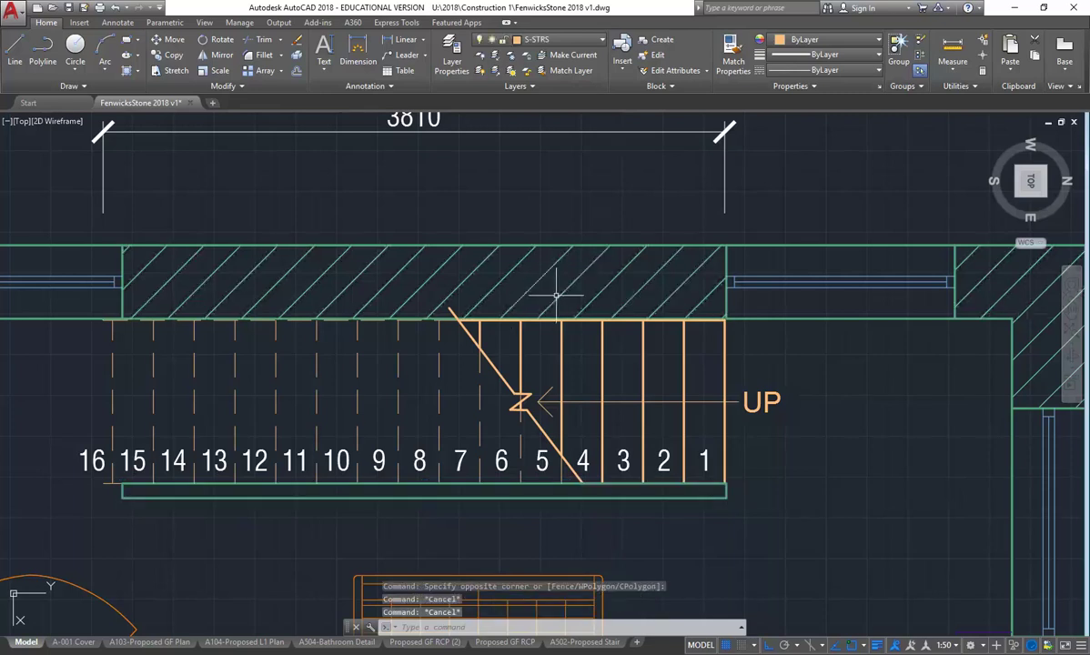
{"action": "mouse_move", "coordinate": [560, 294]}
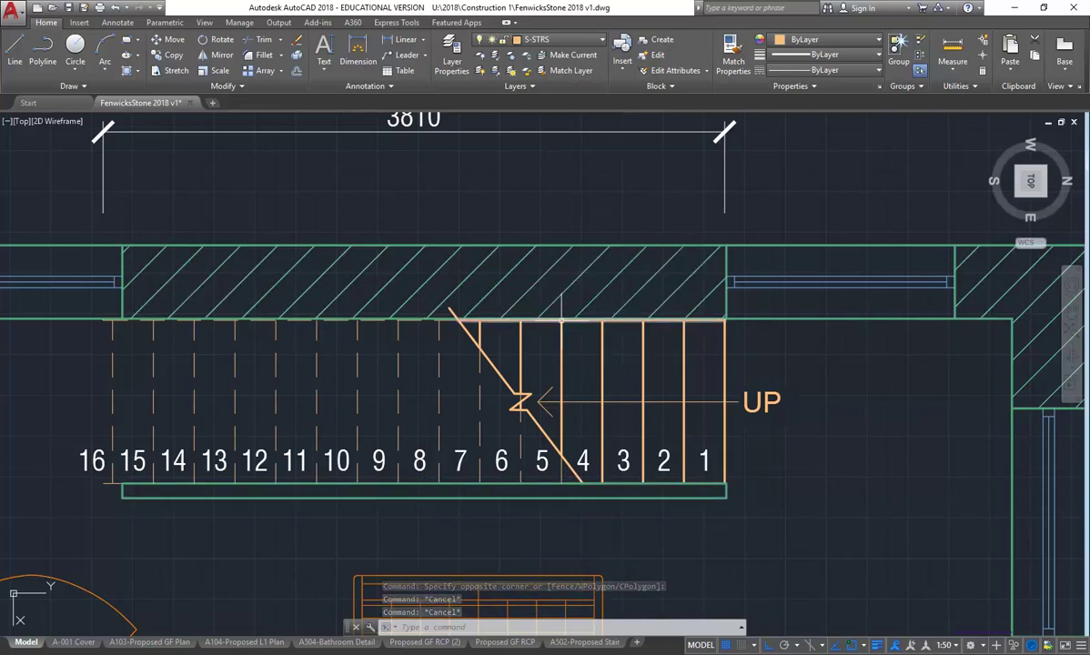
{"action": "scroll", "coordinate": [310, 296], "scroll_direction": "down", "scroll_amount": 2}
{"action": "mouse_move", "coordinate": [310, 296]}
{"action": "middle_mouse_down"}
{"action": "mouse_move", "coordinate": [346, 450]}
{"action": "mouse_move", "coordinate": [360, 370]}
{"action": "mouse_move", "coordinate": [382, 422]}
{"action": "mouse_move", "coordinate": [375, 547]}
{"action": "middle_mouse_up"}
{"action": "middle_click_drag", "start_coordinate": [325, 370], "coordinate": [317, 347]}
{"action": "scroll", "coordinate": [317, 347], "scroll_direction": "down", "scroll_amount": 2}
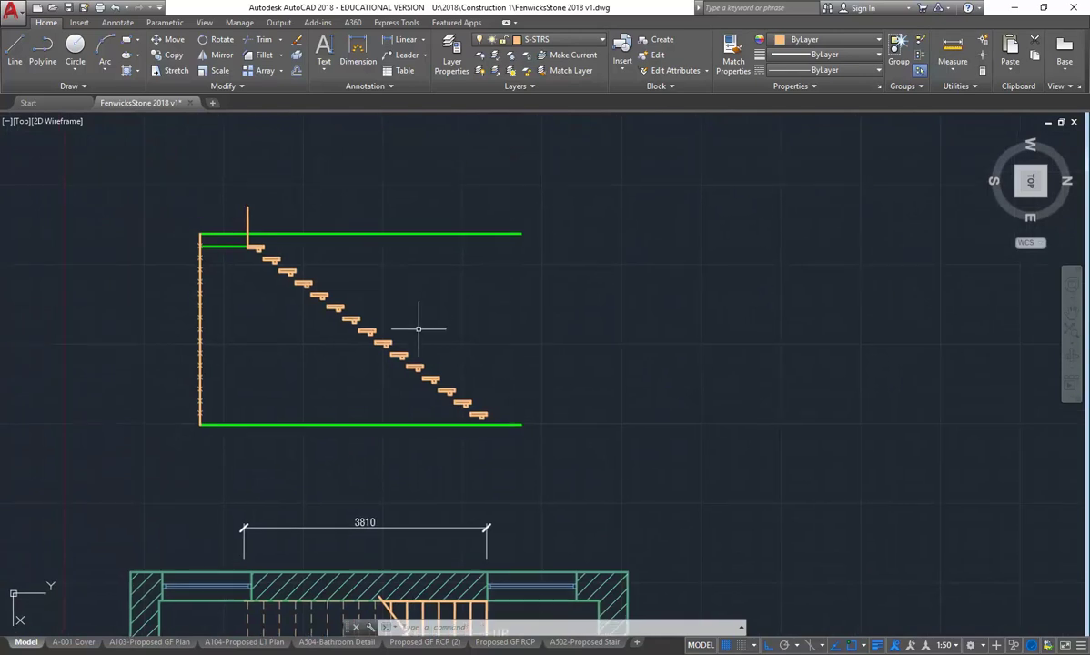
On layer S-STRS-MBND with Ortho off, draw a sloping line from the lowest tread's top front corner to the top tread's top front corner
{"action": "scroll", "coordinate": [421, 319], "scroll_direction": "up", "scroll_amount": 2}
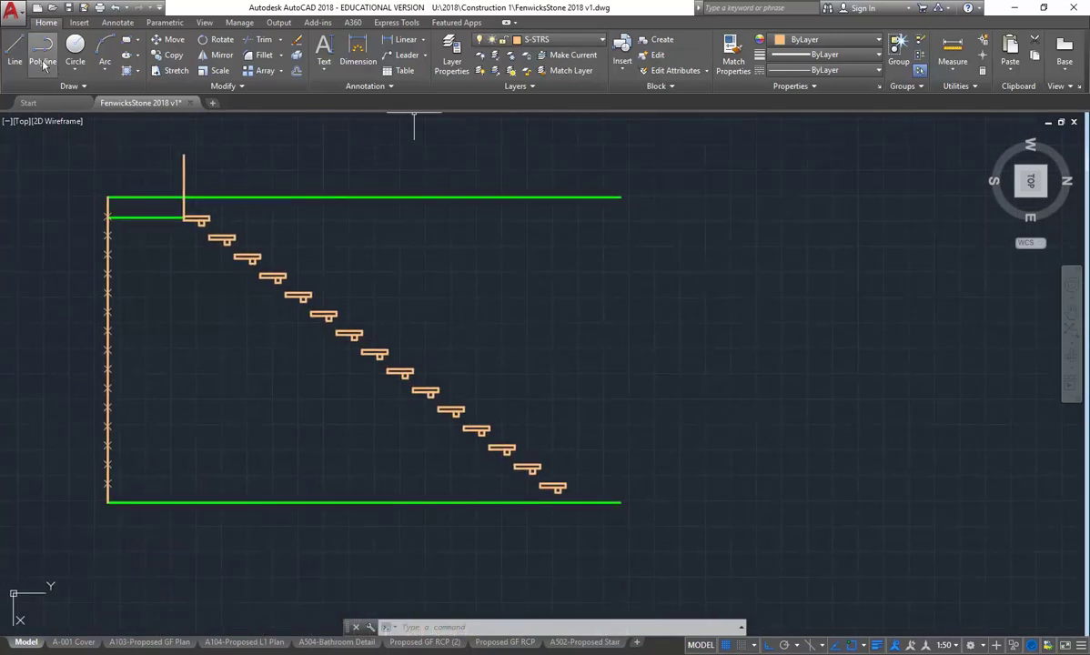
{"action": "left_click", "coordinate": [541, 39]}
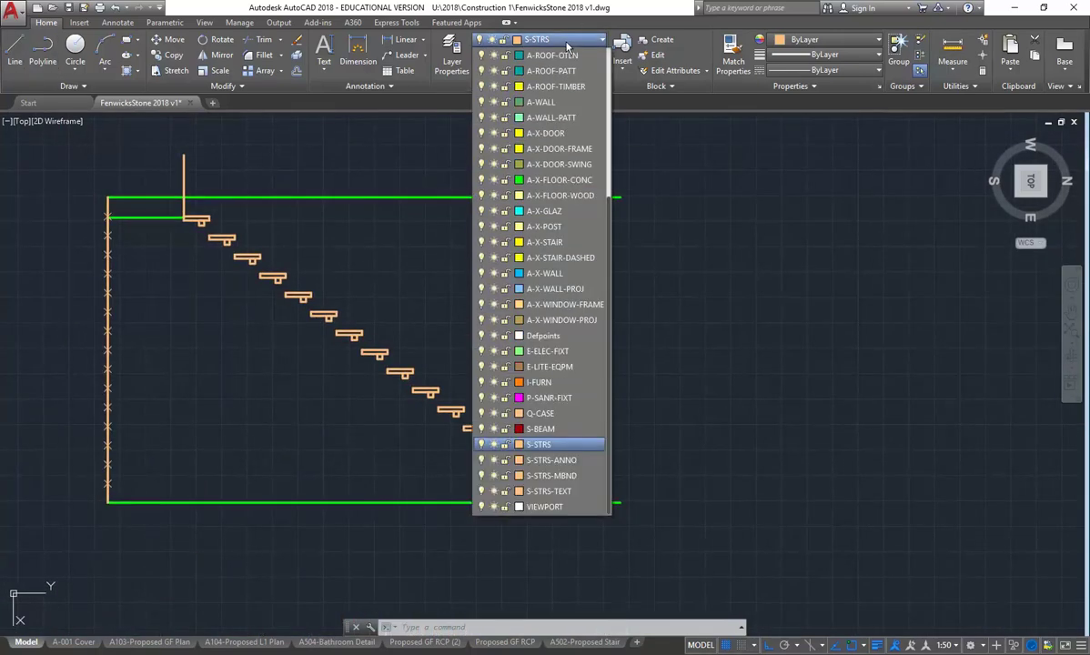
{"action": "left_click", "coordinate": [550, 475]}
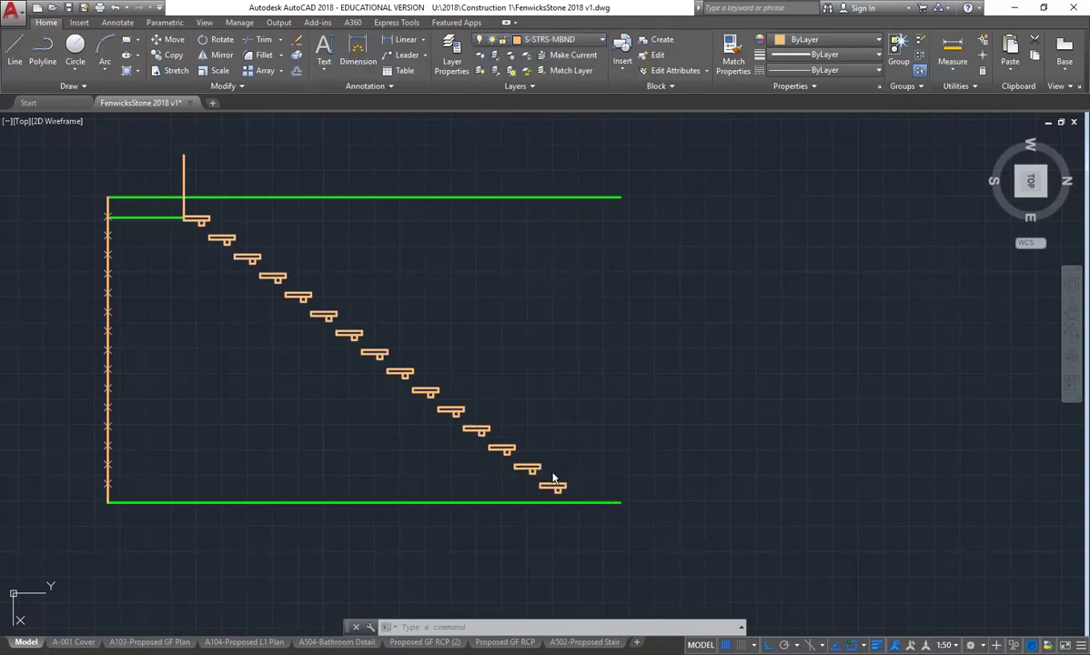
{"action": "left_click", "coordinate": [15, 50]}
{"action": "scroll", "coordinate": [614, 512], "scroll_direction": "up", "scroll_amount": 2}
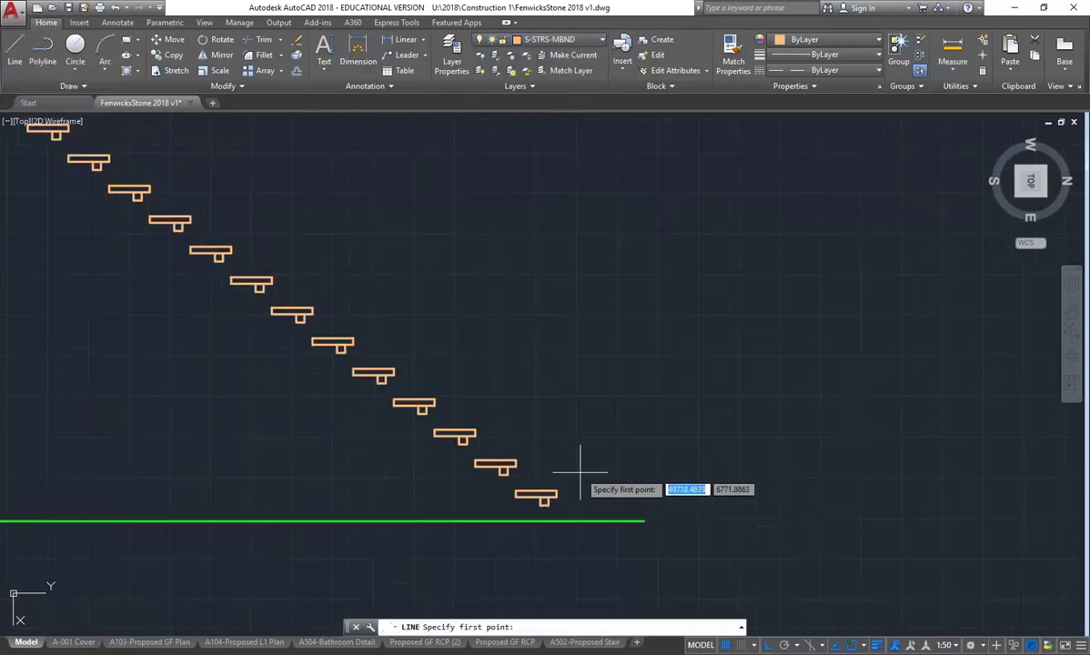
{"action": "left_click", "coordinate": [557, 493]}
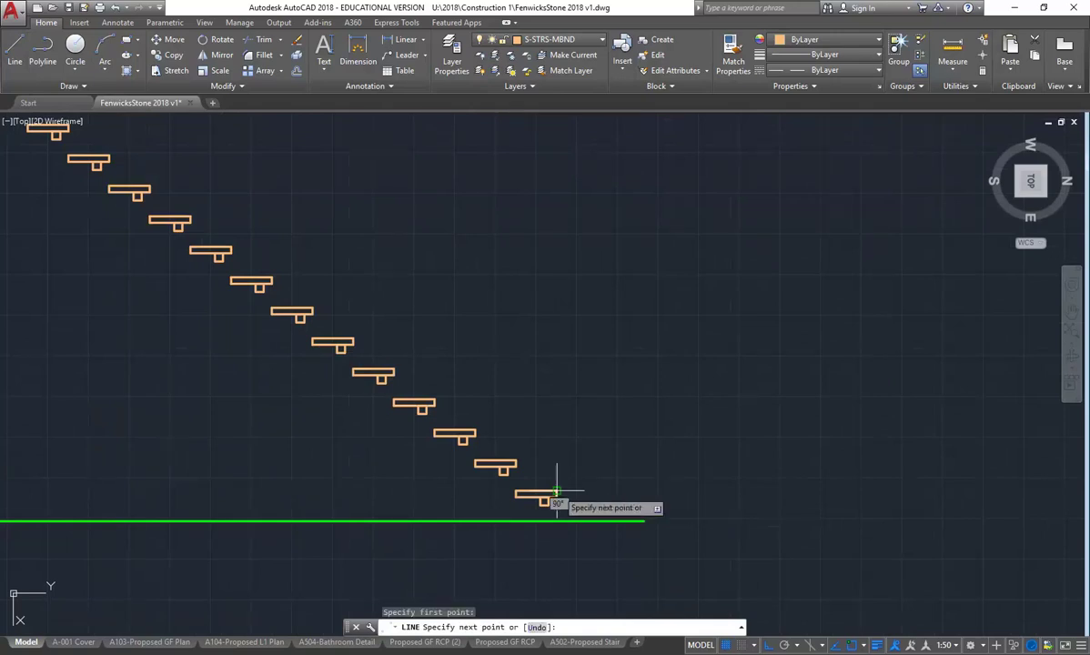
{"action": "scroll", "coordinate": [429, 346], "scroll_direction": "down", "scroll_amount": 3}
{"action": "scroll", "coordinate": [374, 292], "scroll_direction": "up", "scroll_amount": 1}
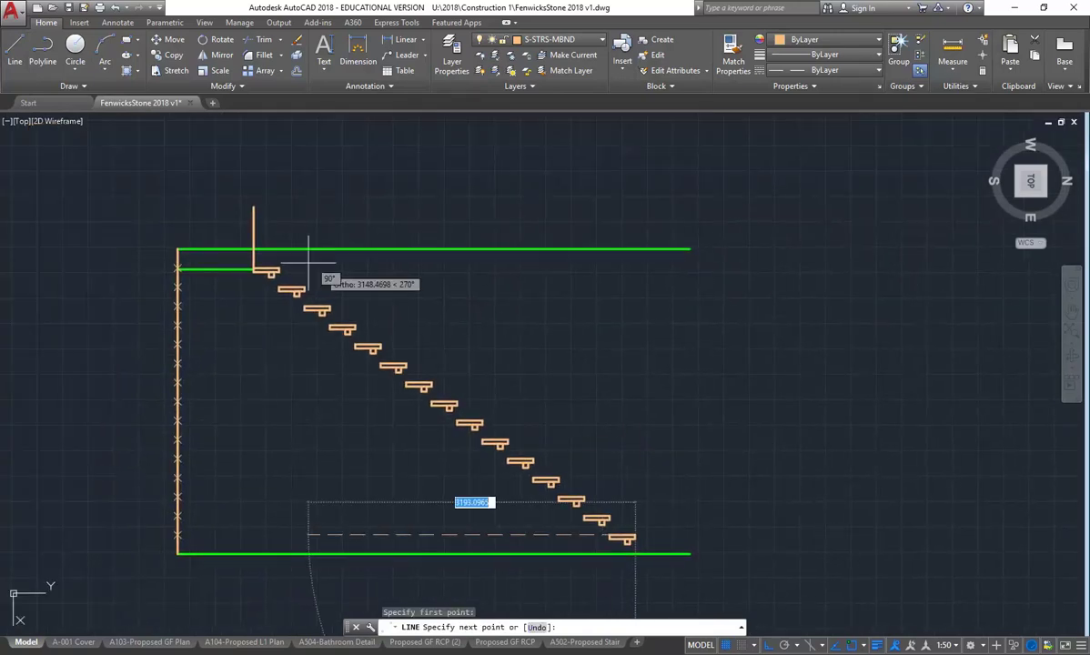
{"action": "left_click", "coordinate": [803, 646]}
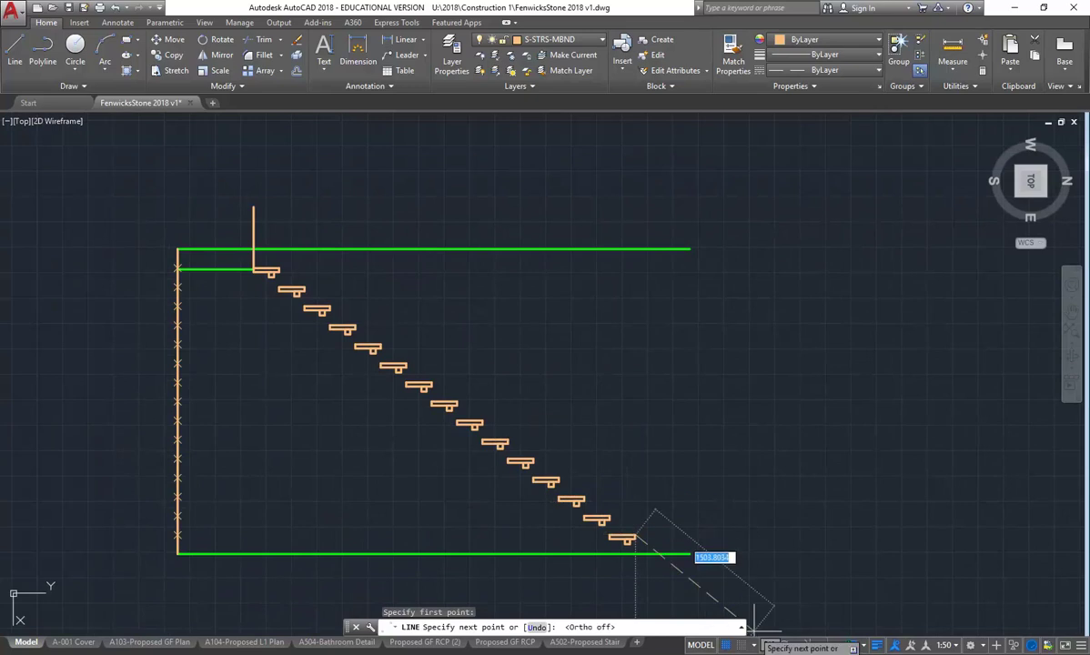
{"action": "scroll", "coordinate": [335, 287], "scroll_direction": "up", "scroll_amount": 4}
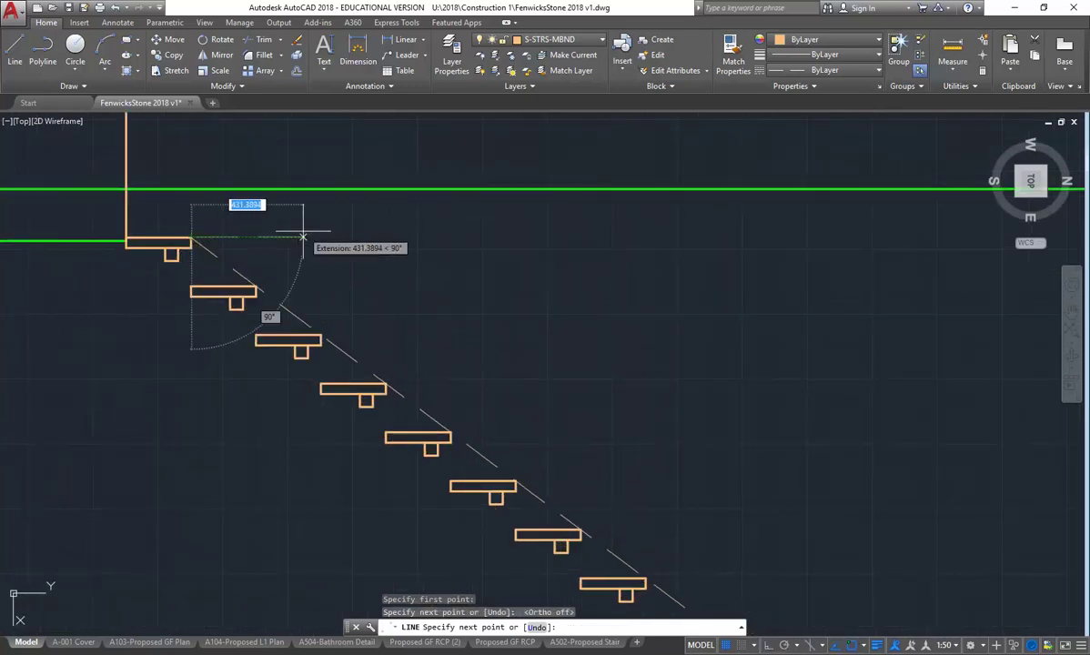
{"action": "left_click", "coordinate": [195, 244]}
{"action": "key", "text": "Return"}
{"action": "scroll", "coordinate": [321, 256], "scroll_direction": "down", "scroll_amount": 2}
{"action": "scroll", "coordinate": [321, 255], "scroll_direction": "down", "scroll_amount": 2}
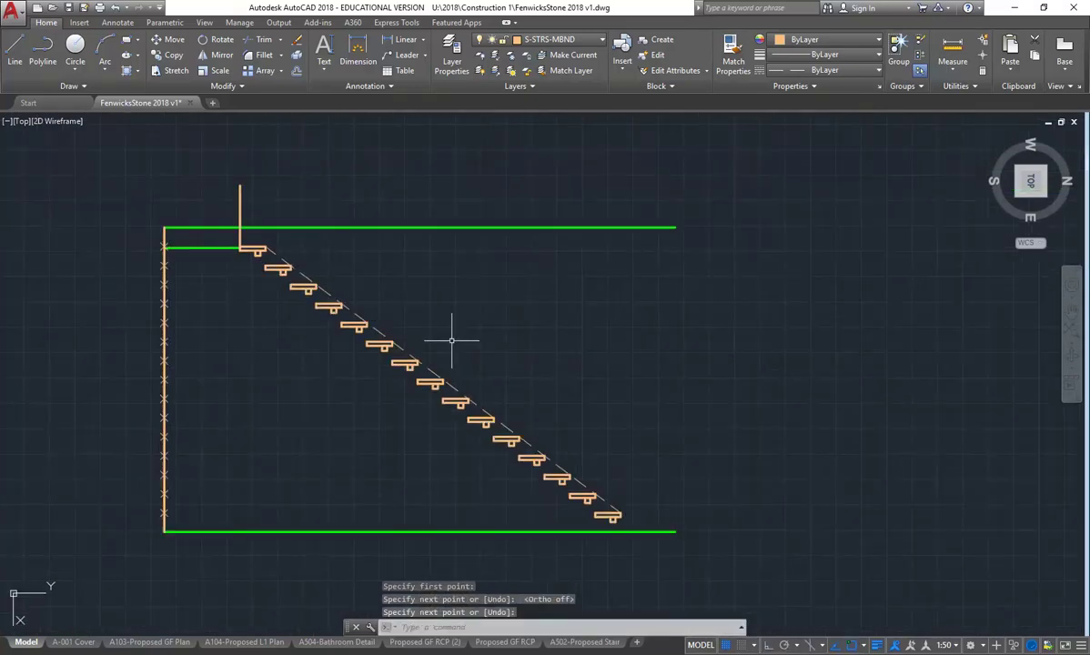
Make S-STRS-ANNO the current layer and move the dashed sloping line along the tread fronts onto it
{"action": "left_click", "coordinate": [537, 39]}
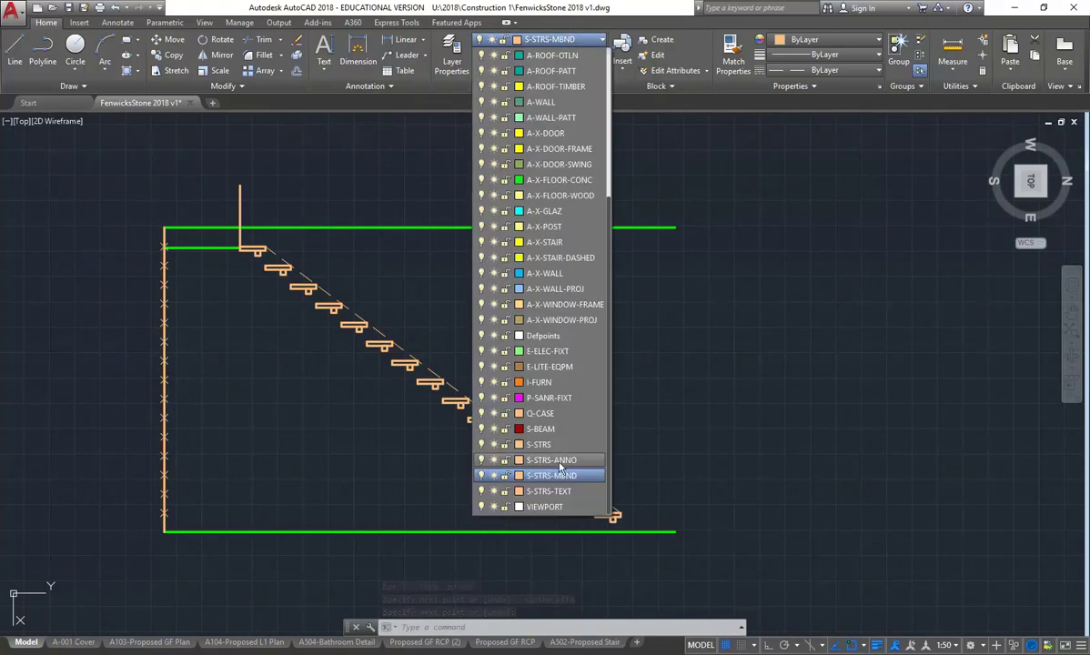
{"action": "left_click", "coordinate": [530, 433]}
{"action": "left_click", "coordinate": [509, 428]}
{"action": "left_click", "coordinate": [551, 41]}
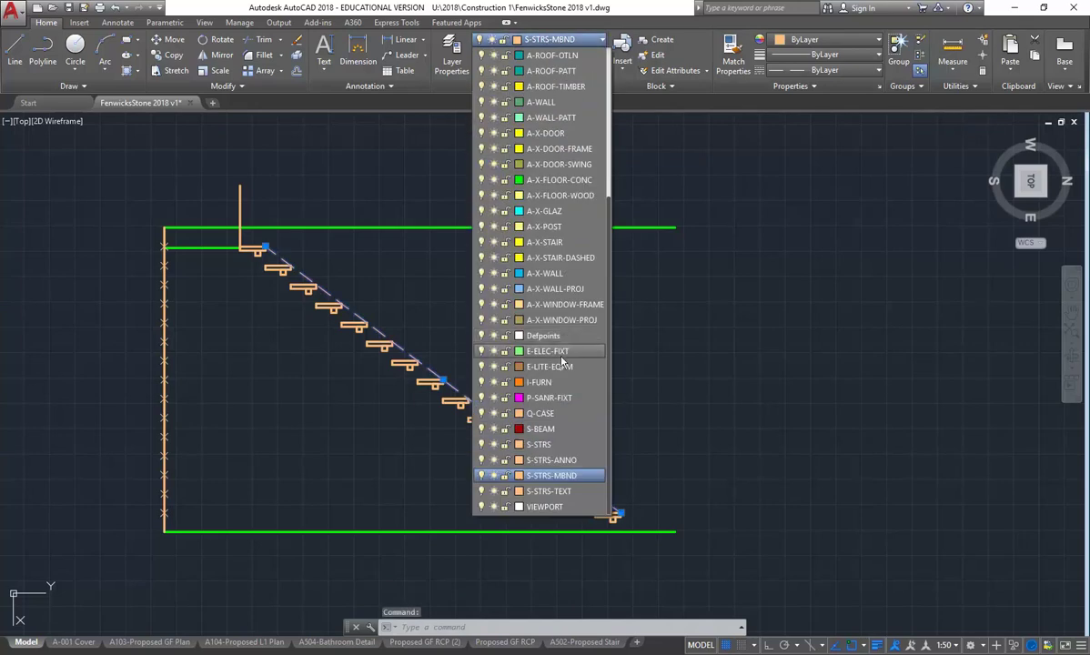
{"action": "left_click", "coordinate": [532, 426]}
{"action": "key", "text": "Escape"}
{"action": "key", "text": "Escape"}
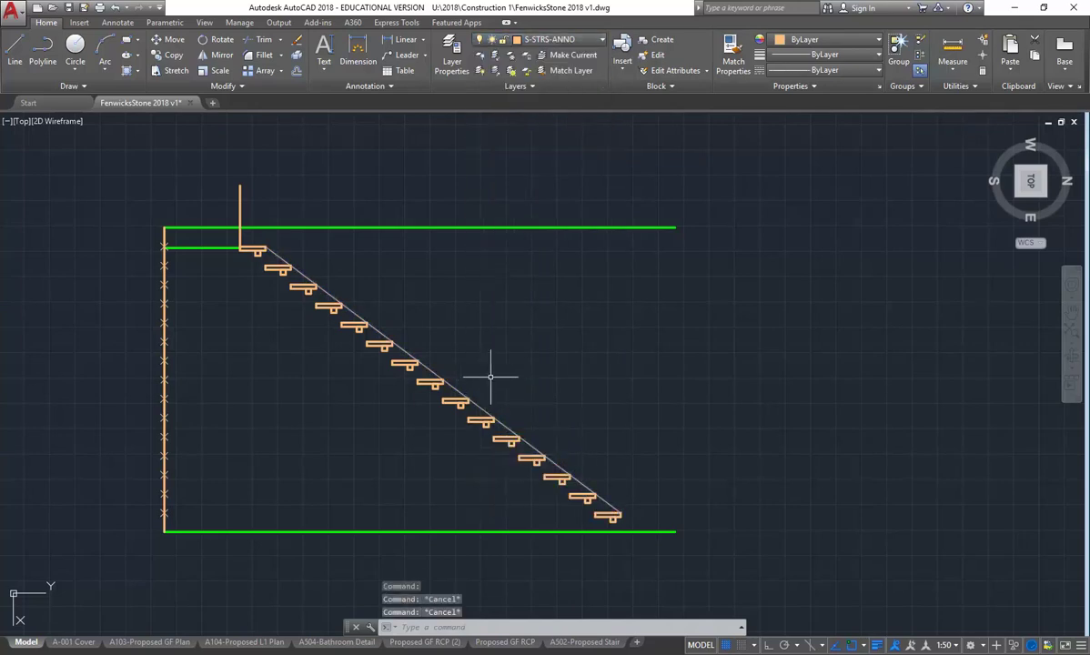
Draw a second sloping line under the flight from the lowest tread's bottom back corner to the top tread's bottom back corner
{"action": "scroll", "coordinate": [510, 427], "scroll_direction": "up", "scroll_amount": 4}
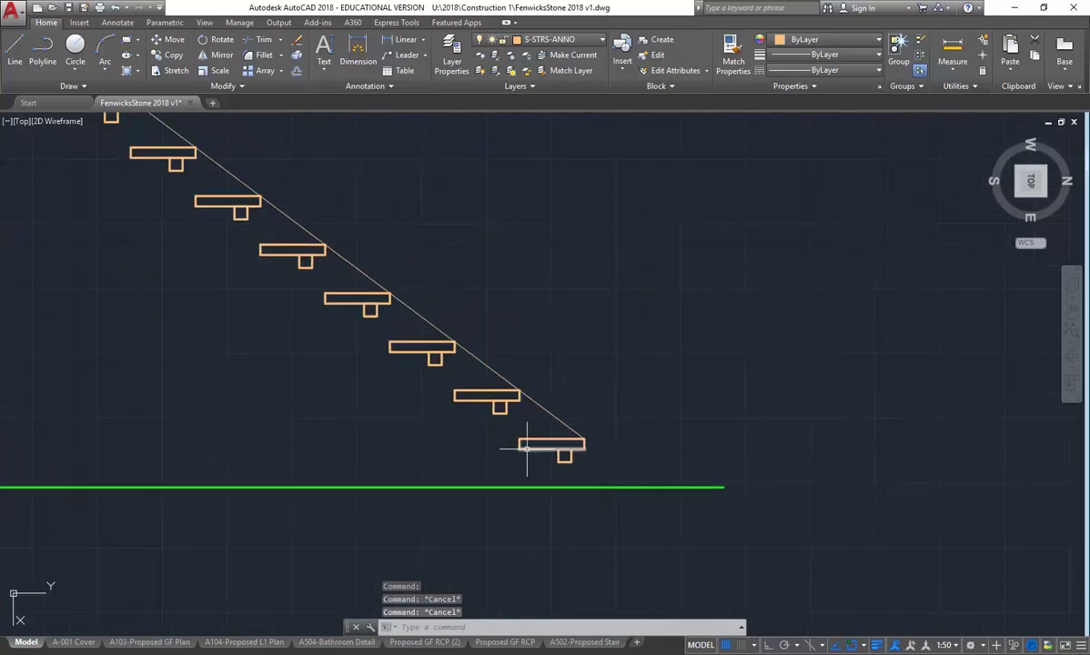
{"action": "left_click", "coordinate": [14, 50]}
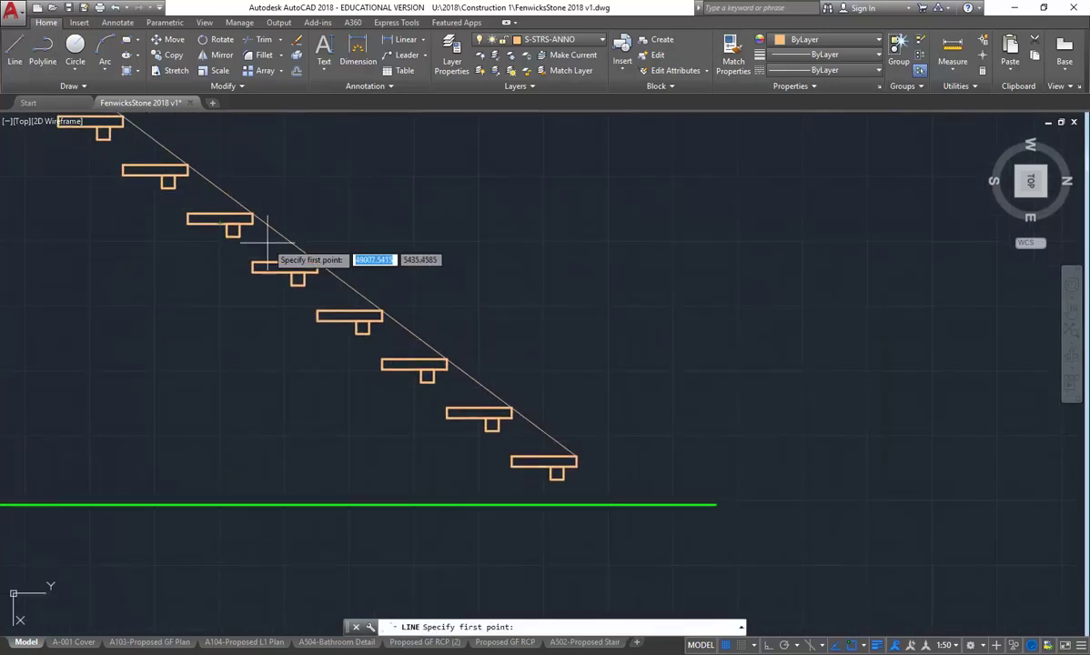
{"action": "left_click", "coordinate": [514, 464]}
{"action": "mouse_move", "coordinate": [316, 341]}
{"action": "middle_mouse_down"}
{"action": "mouse_move", "coordinate": [297, 288]}
{"action": "mouse_move", "coordinate": [386, 387]}
{"action": "middle_mouse_up"}
{"action": "scroll", "coordinate": [386, 386], "scroll_direction": "down", "scroll_amount": 3}
{"action": "middle_click_drag", "start_coordinate": [170, 239], "coordinate": [187, 268]}
{"action": "scroll", "coordinate": [236, 287], "scroll_direction": "up", "scroll_amount": 1}
{"action": "scroll", "coordinate": [273, 318], "scroll_direction": "up", "scroll_amount": 4}
{"action": "left_click", "coordinate": [266, 303]}
{"action": "right_click", "coordinate": [284, 275]}
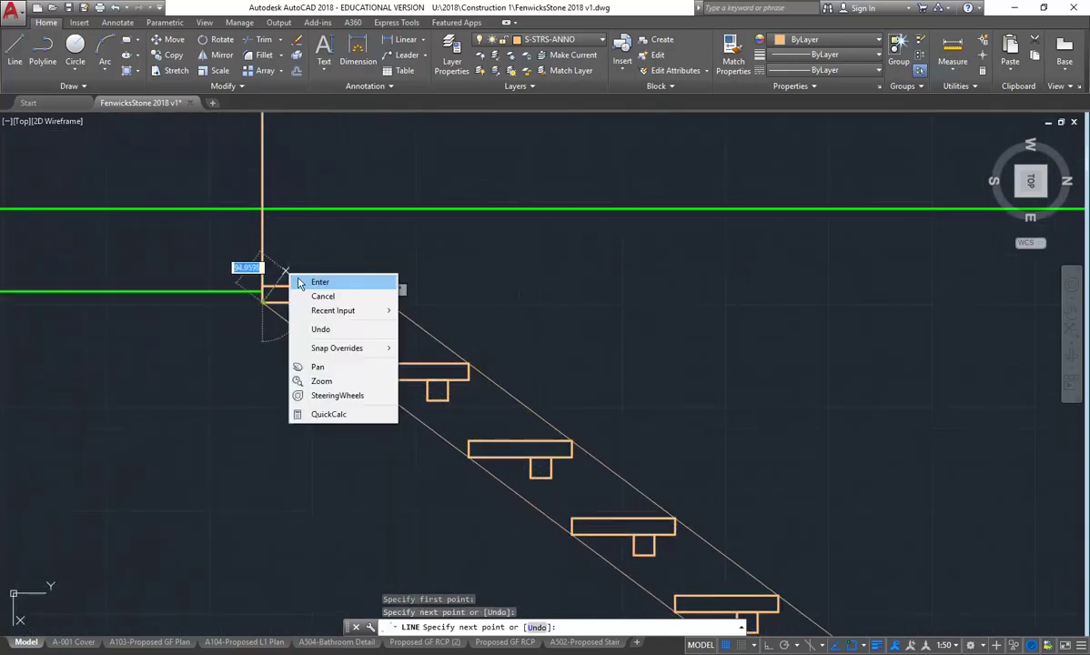
{"action": "left_click", "coordinate": [317, 285]}
{"action": "scroll", "coordinate": [413, 351], "scroll_direction": "down", "scroll_amount": 2}
{"action": "middle_click_drag", "start_coordinate": [462, 396], "coordinate": [296, 309]}
{"action": "scroll", "coordinate": [282, 309], "scroll_direction": "down", "scroll_amount": 4}
{"action": "scroll", "coordinate": [307, 340], "scroll_direction": "up", "scroll_amount": 1}
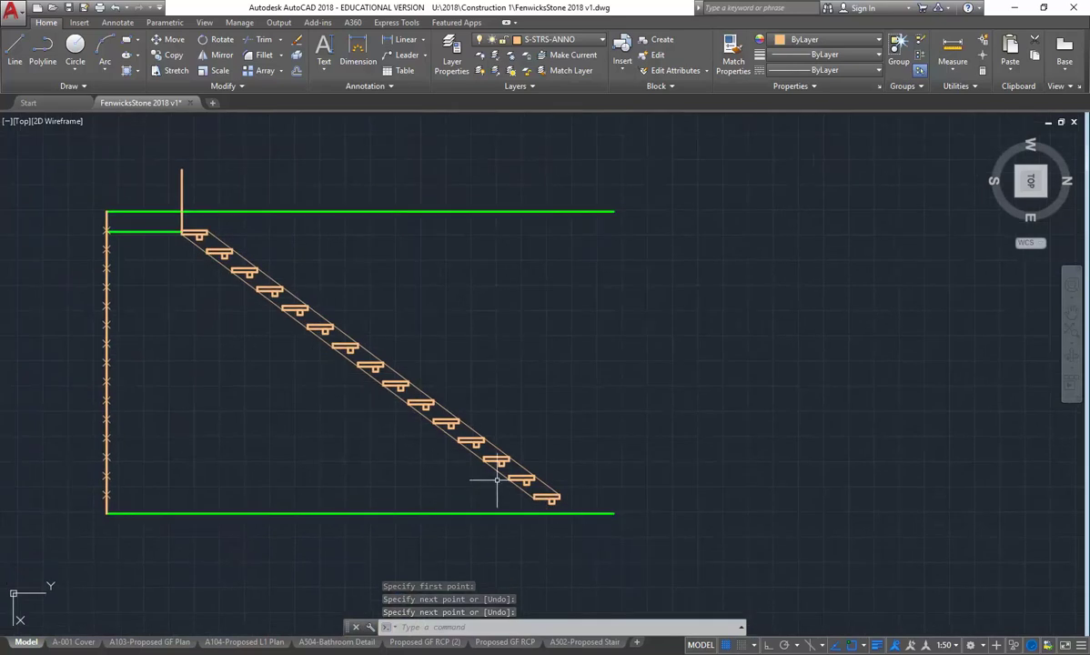
Measure the perpendicular distance from the second-lowest tread's top front corner to the sloping line under the flight
{"action": "mouse_move", "coordinate": [519, 460]}
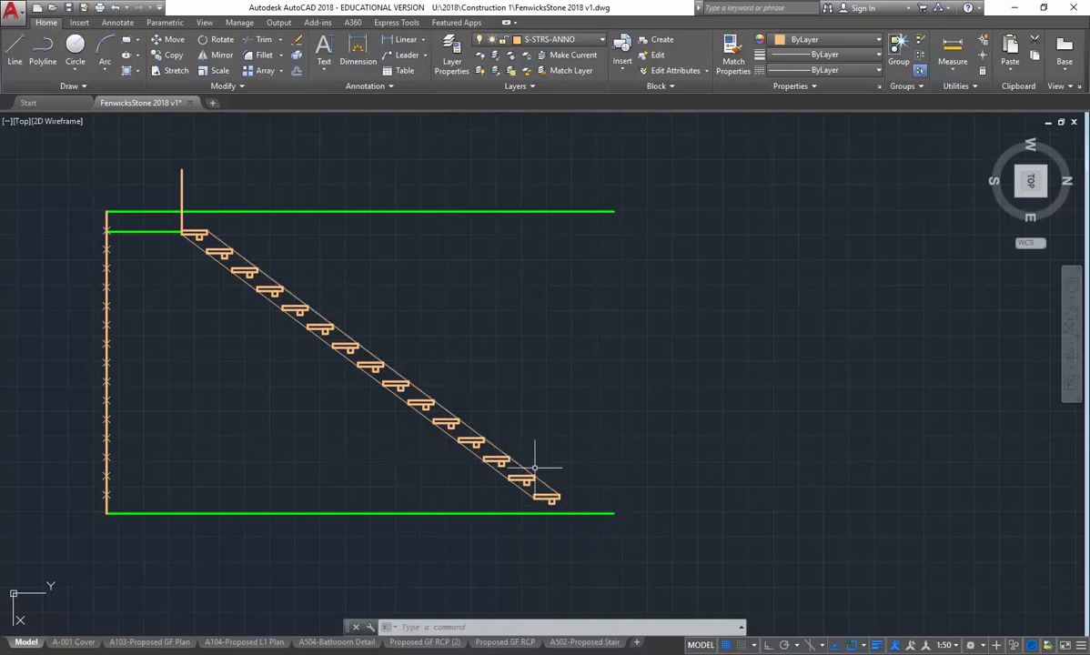
{"action": "scroll", "coordinate": [532, 460], "scroll_direction": "up", "scroll_amount": 4}
{"action": "scroll", "coordinate": [500, 466], "scroll_direction": "up", "scroll_amount": 2}
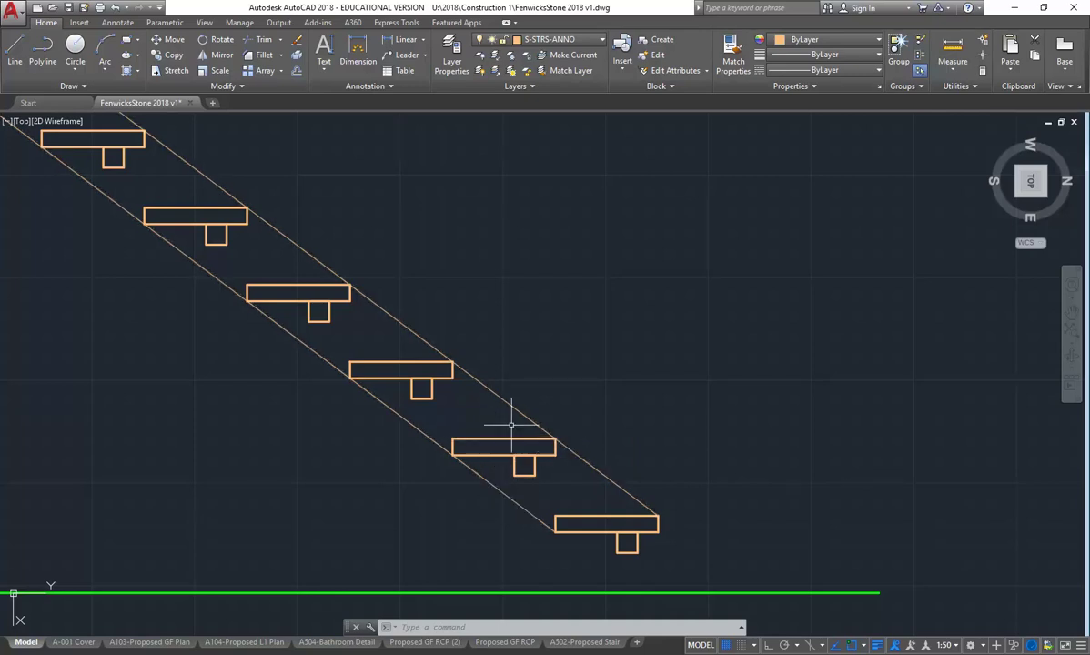
{"action": "mouse_move", "coordinate": [526, 418]}
{"action": "left_click", "coordinate": [953, 52]}
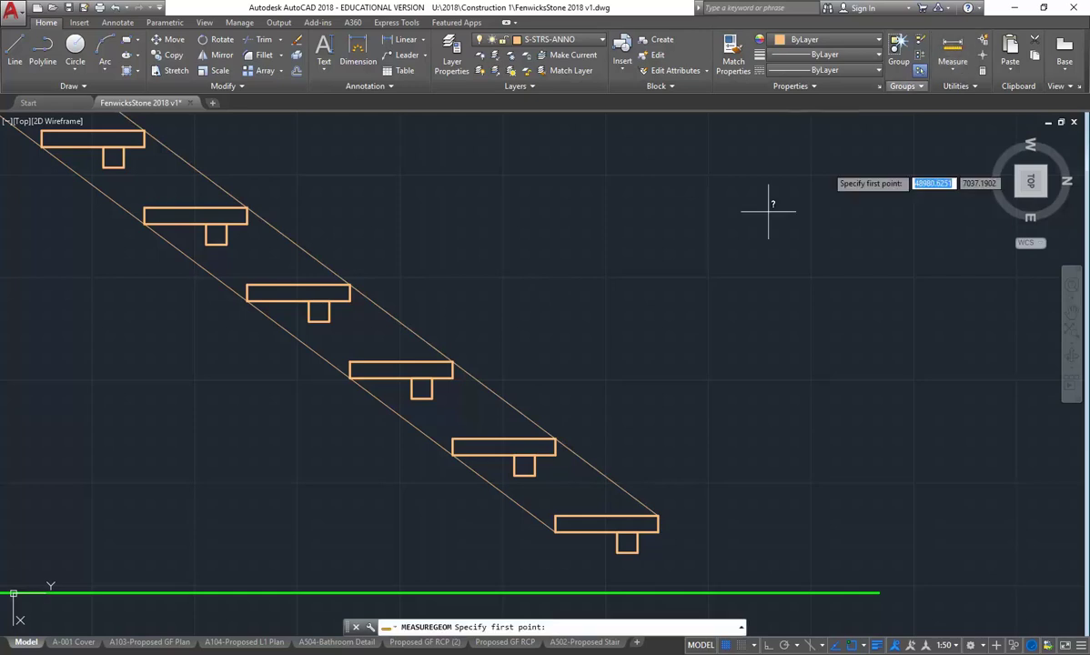
{"action": "left_click", "coordinate": [556, 440]}
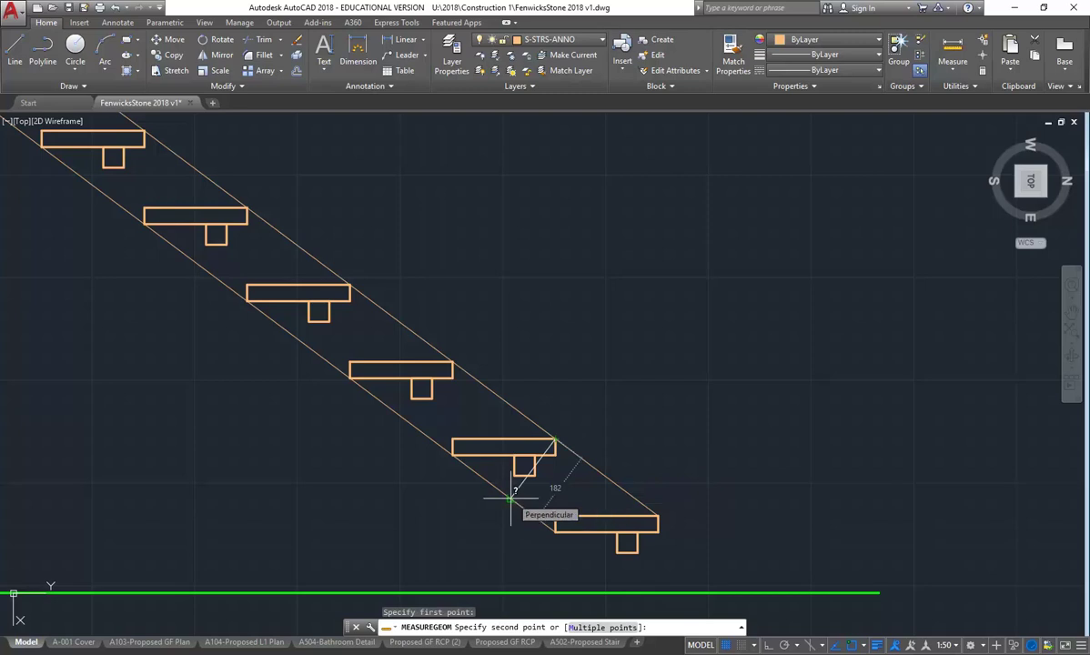
{"action": "left_click", "coordinate": [512, 499]}
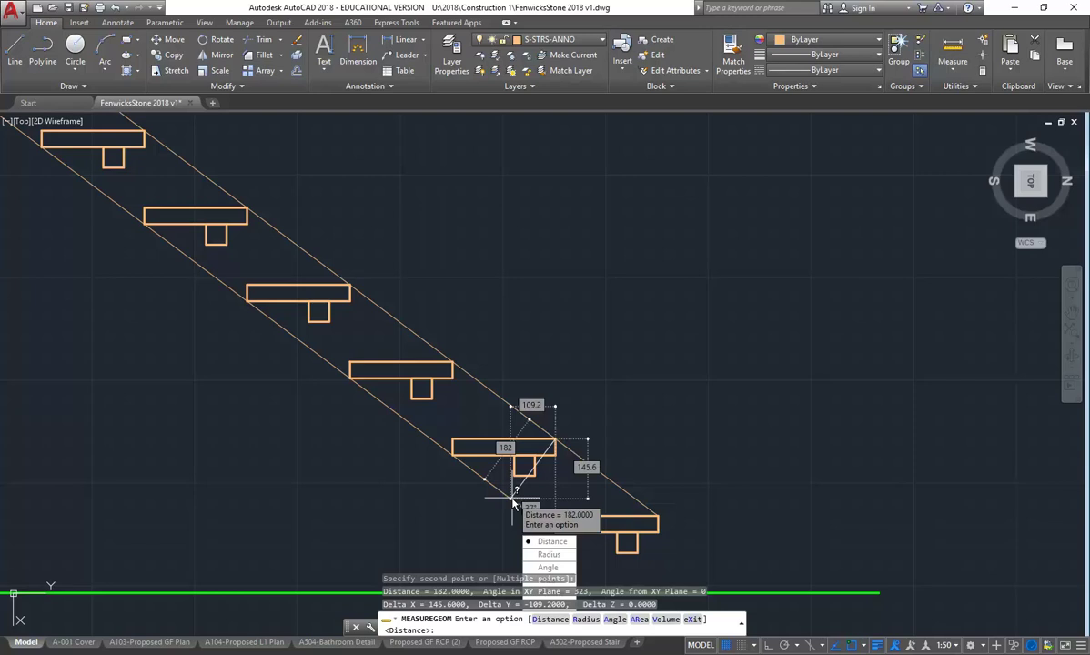
{"action": "key", "text": "Escape"}
{"action": "key", "text": "Escape"}
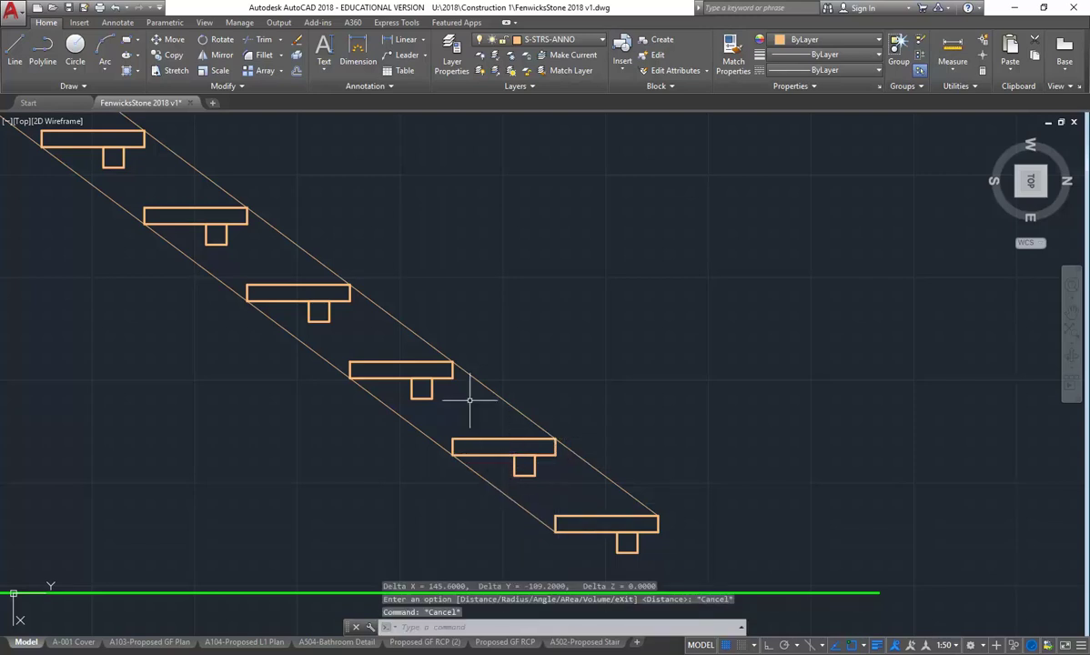
Offset the sloping line along the tread fronts 50 mm outward, above the flight
{"action": "left_click", "coordinate": [297, 73]}
{"action": "type", "text": "50"}
{"action": "key", "text": "Return"}
{"action": "left_click", "coordinate": [501, 386]}
{"action": "left_click", "coordinate": [546, 329]}
{"action": "right_click", "coordinate": [537, 324]}
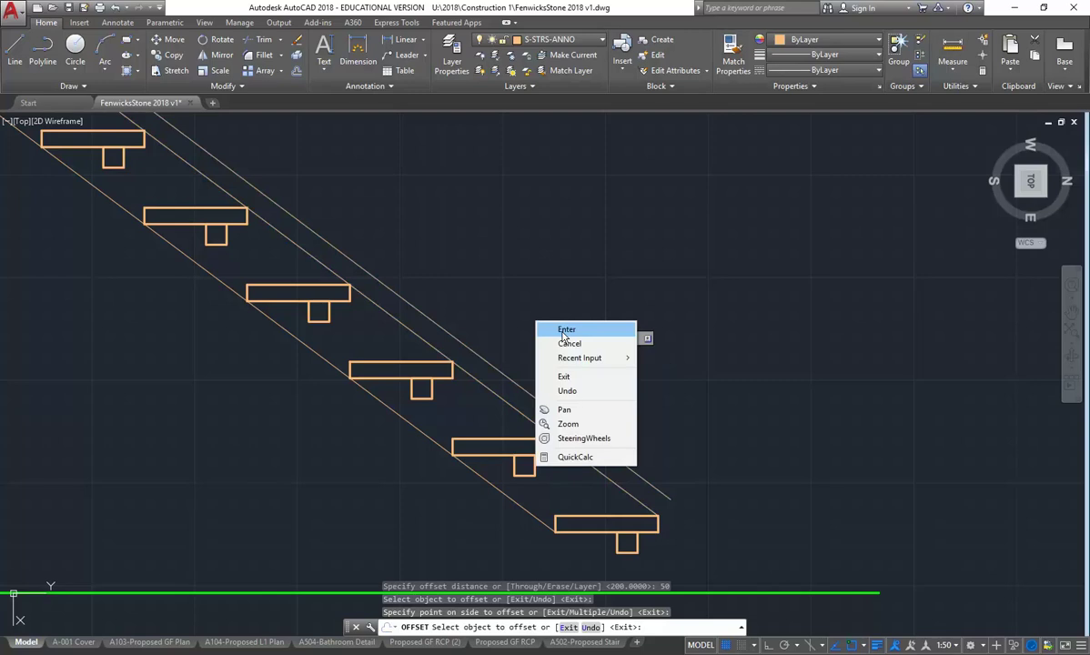
{"action": "left_click", "coordinate": [565, 330]}
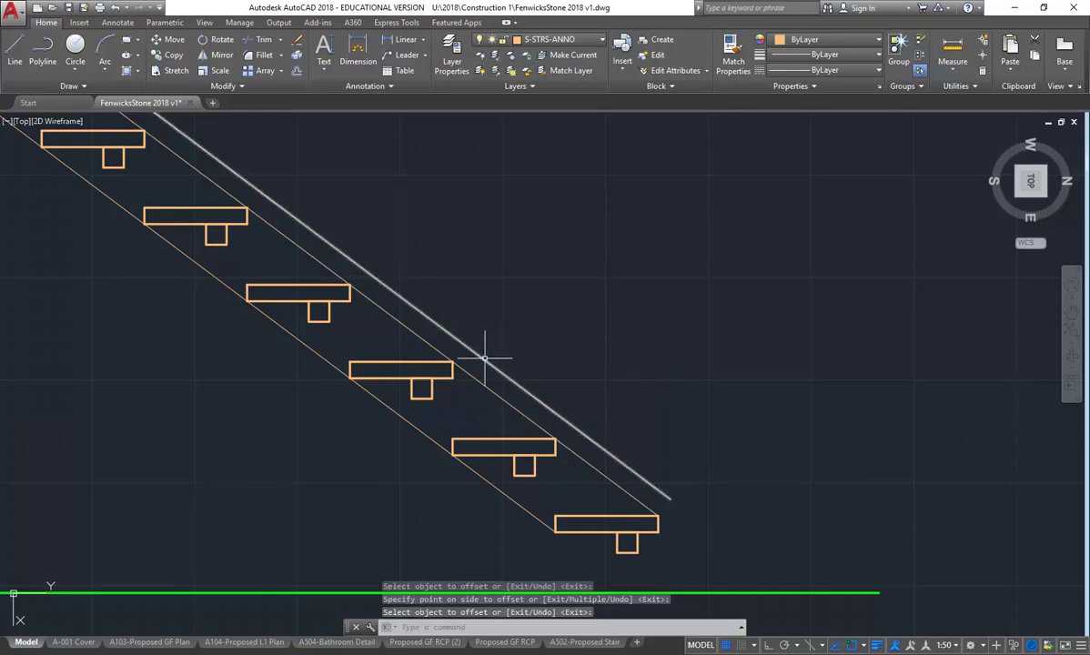
Offset the outer sloping line above the flight 250 mm downward to the underside of the treads
{"action": "left_click", "coordinate": [296, 70]}
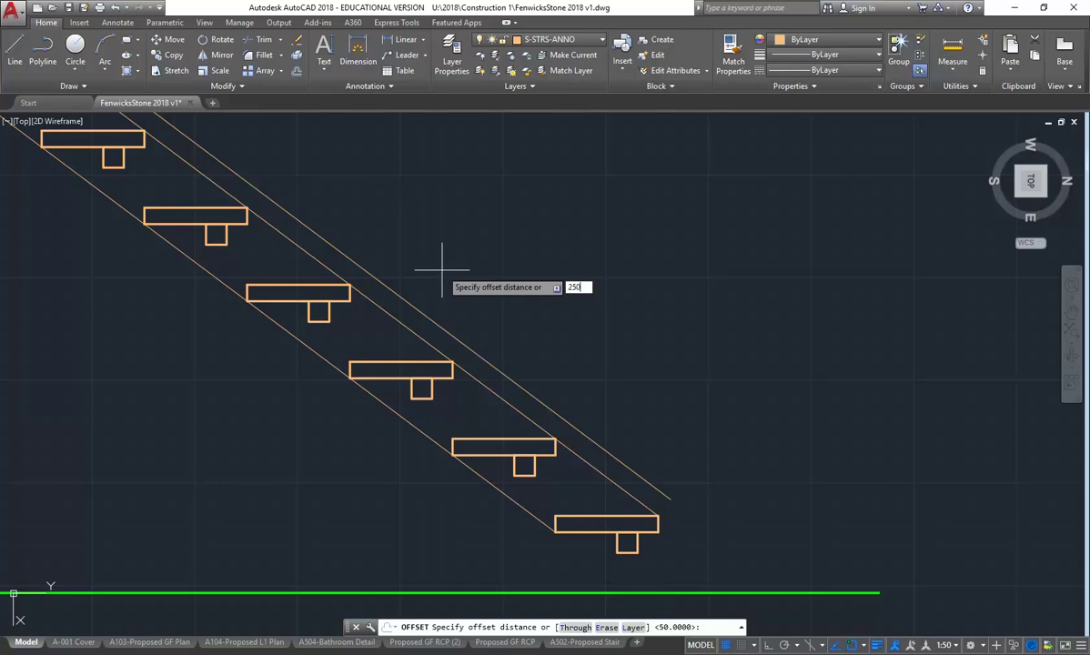
{"action": "type", "text": "250"}
{"action": "key", "text": "Return"}
{"action": "left_click", "coordinate": [431, 314]}
{"action": "left_click", "coordinate": [346, 424]}
{"action": "right_click", "coordinate": [347, 425]}
{"action": "left_click", "coordinate": [372, 433]}
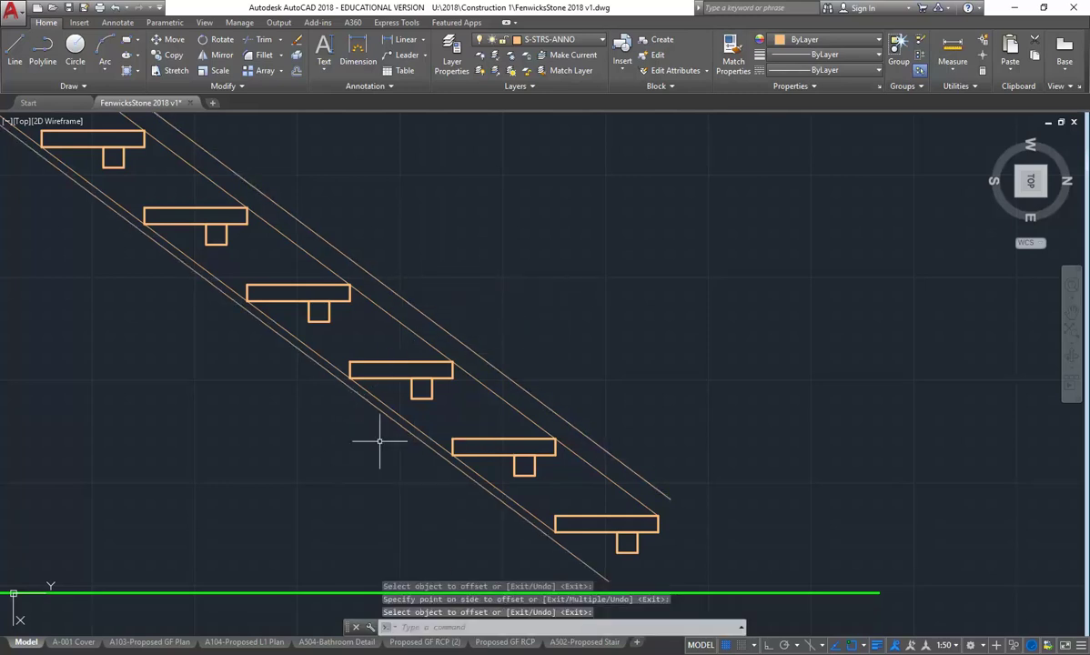
Erase the two original sloping lines that touch the treads' front and back corners
{"action": "left_click", "coordinate": [397, 414]}
{"action": "key", "text": "Delete"}
{"action": "left_click", "coordinate": [491, 388]}
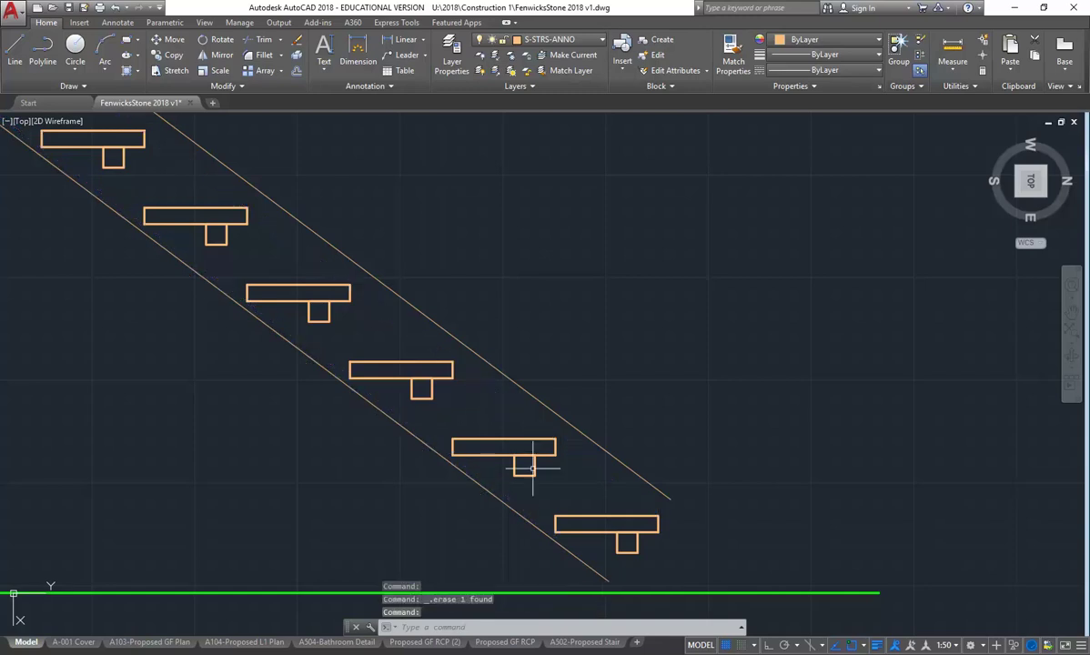
{"action": "key", "text": "Delete"}
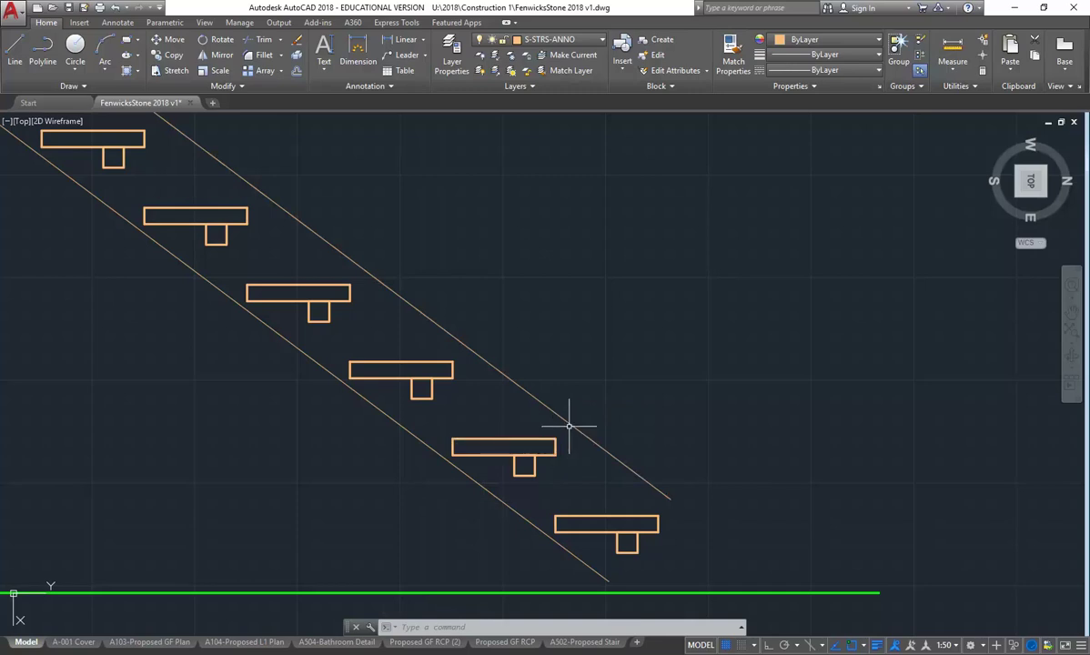
Offset both the upper and the lower sloping line 30 mm downward
{"action": "left_click", "coordinate": [295, 71]}
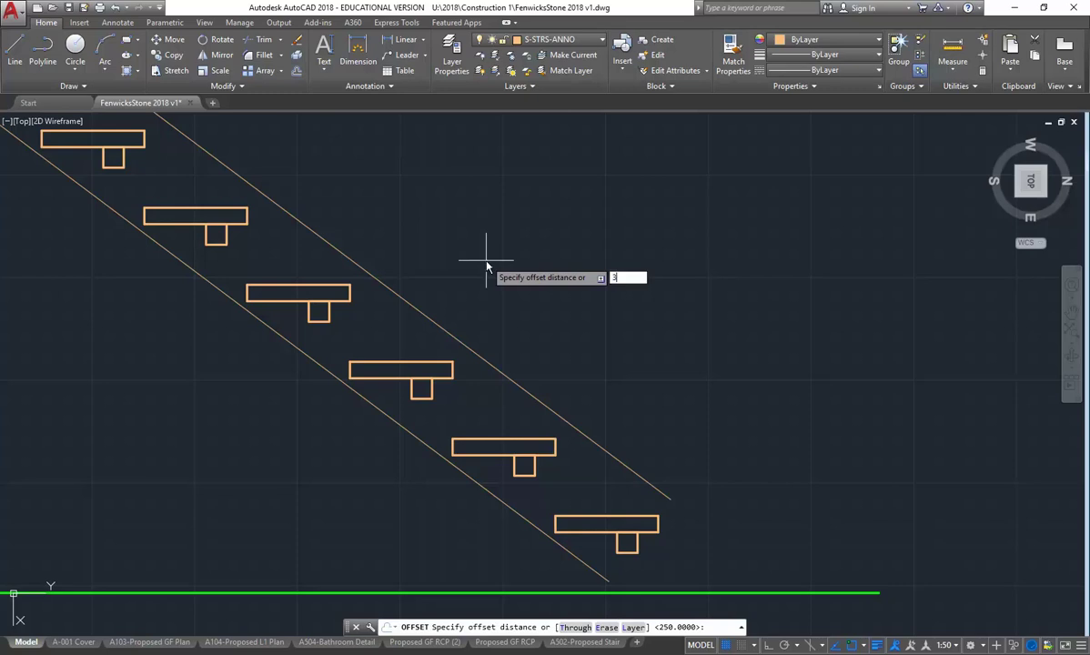
{"action": "key", "text": "Return"}
{"action": "left_click", "coordinate": [507, 378]}
{"action": "left_click", "coordinate": [500, 400]}
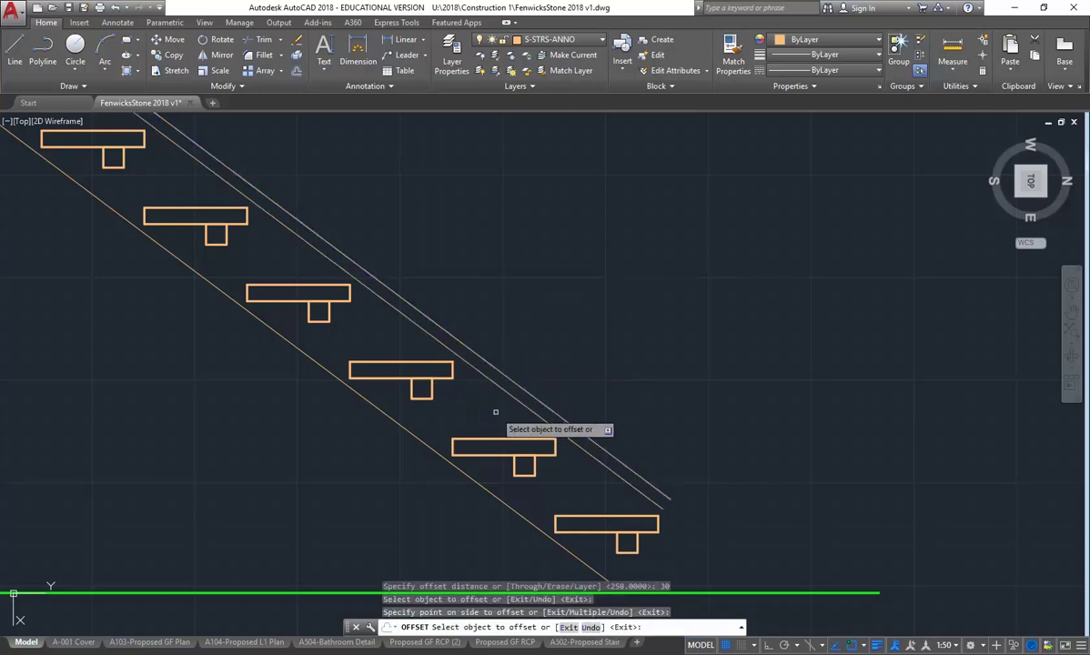
{"action": "left_click", "coordinate": [446, 523]}
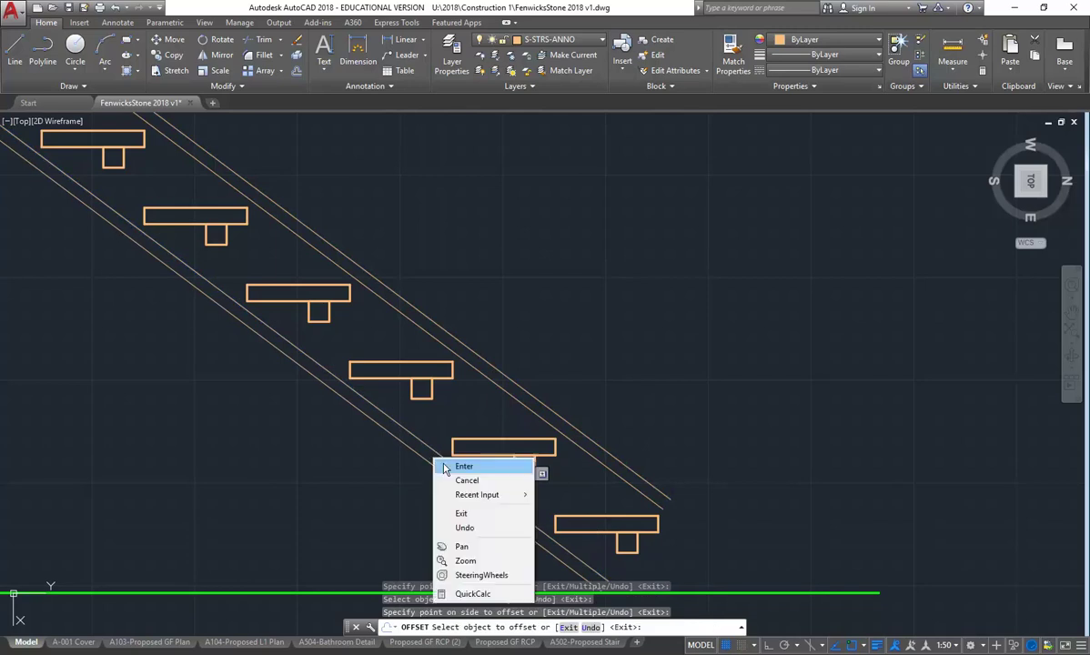
{"action": "key", "text": "Escape"}
Erase the upper line of each sloping pair, keeping only the two 30 mm offset copies
{"action": "left_click", "coordinate": [433, 446]}
{"action": "key", "text": "Delete"}
{"action": "left_click", "coordinate": [494, 375]}
{"action": "key", "text": "Delete"}
Examine how the sloping lines end around the lowest treads and the ground floor line
{"action": "scroll", "coordinate": [581, 484], "scroll_direction": "down", "scroll_amount": 6}
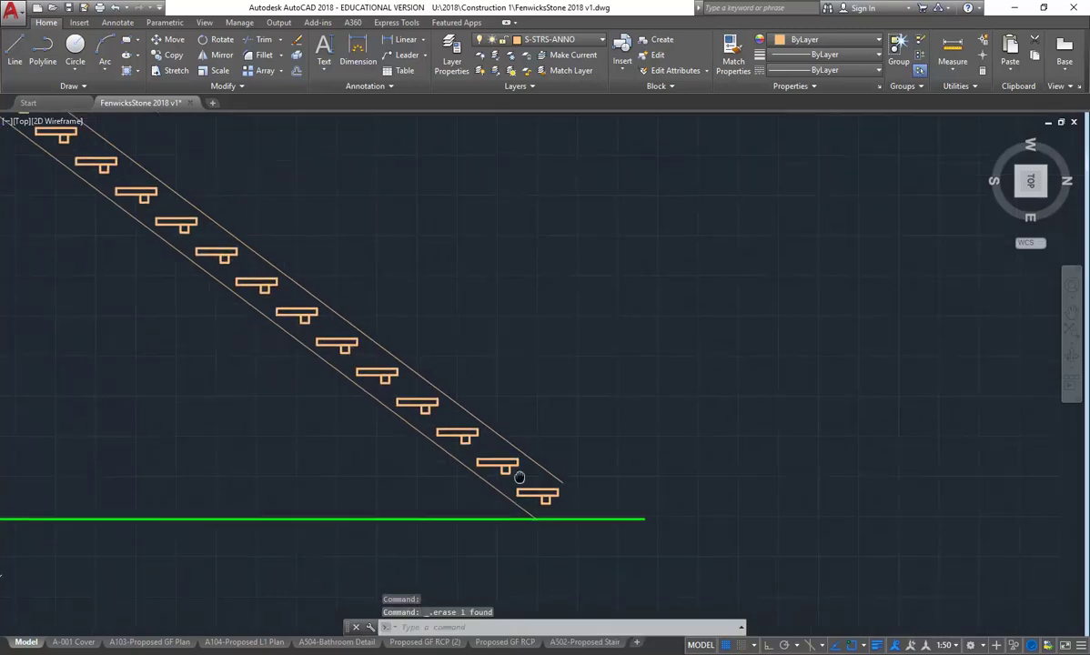
{"action": "middle_click_drag", "start_coordinate": [475, 486], "coordinate": [523, 510]}
{"action": "scroll", "coordinate": [534, 520], "scroll_direction": "up", "scroll_amount": 2}
{"action": "scroll", "coordinate": [542, 522], "scroll_direction": "up", "scroll_amount": 2}
{"action": "scroll", "coordinate": [528, 506], "scroll_direction": "up", "scroll_amount": 2}
{"action": "scroll", "coordinate": [464, 439], "scroll_direction": "up", "scroll_amount": 3}
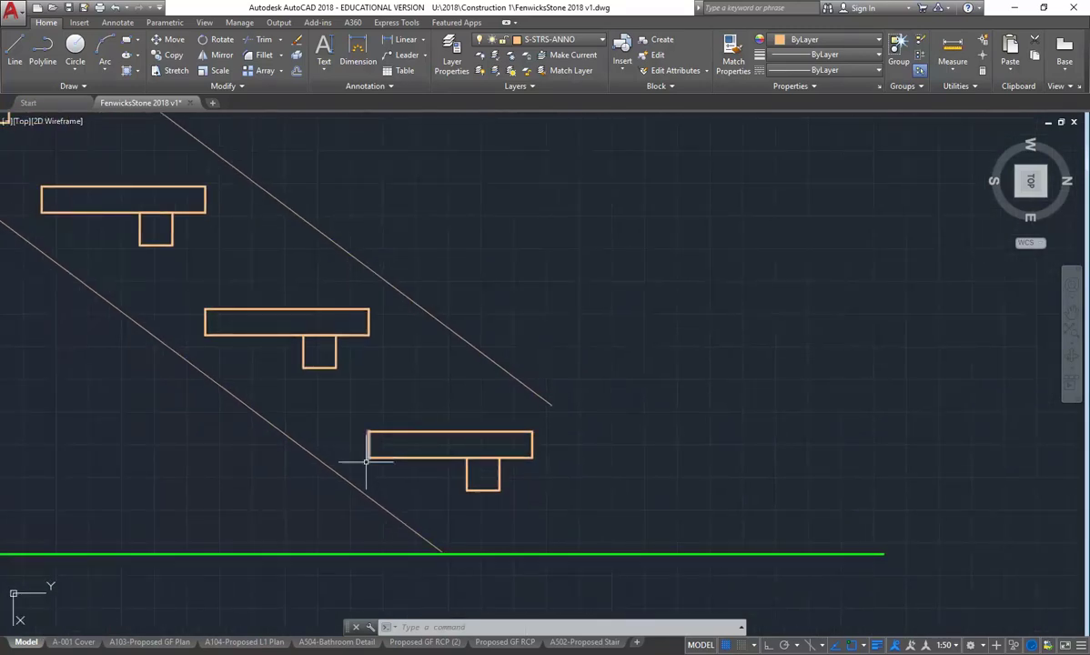
{"action": "middle_click_drag", "start_coordinate": [390, 376], "coordinate": [433, 384]}
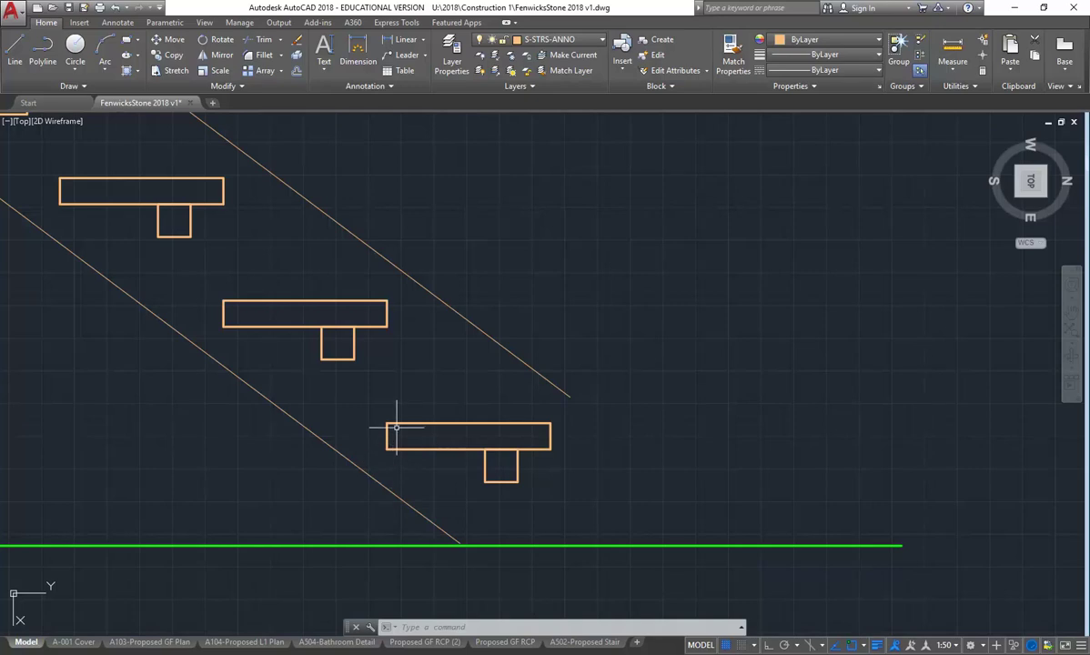
{"action": "mouse_move", "coordinate": [397, 424]}
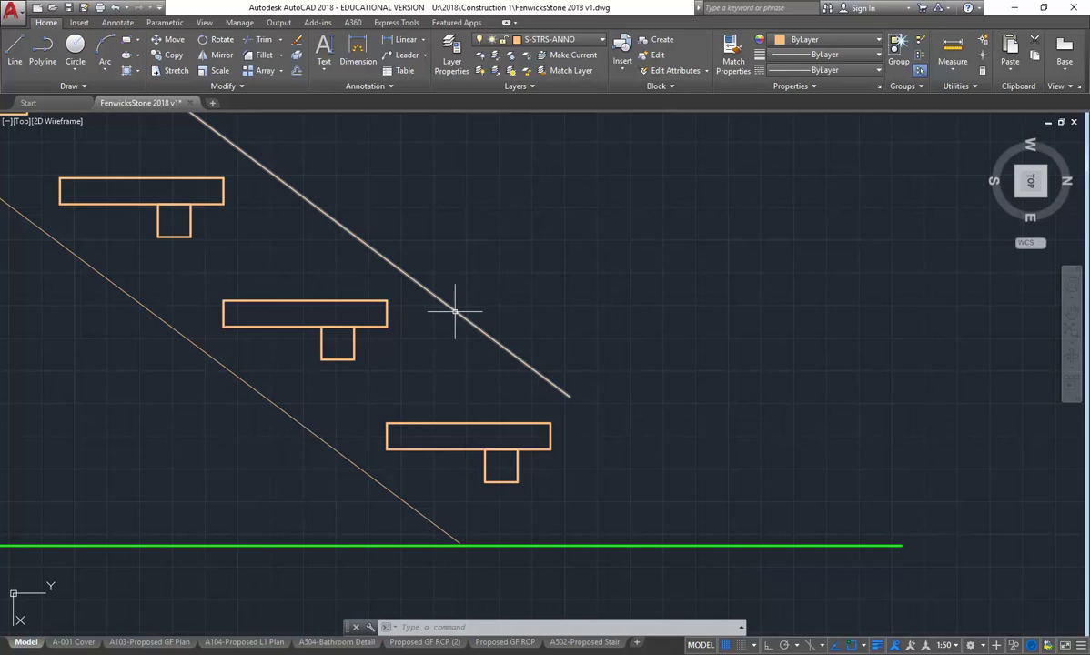
{"action": "mouse_move", "coordinate": [454, 311]}
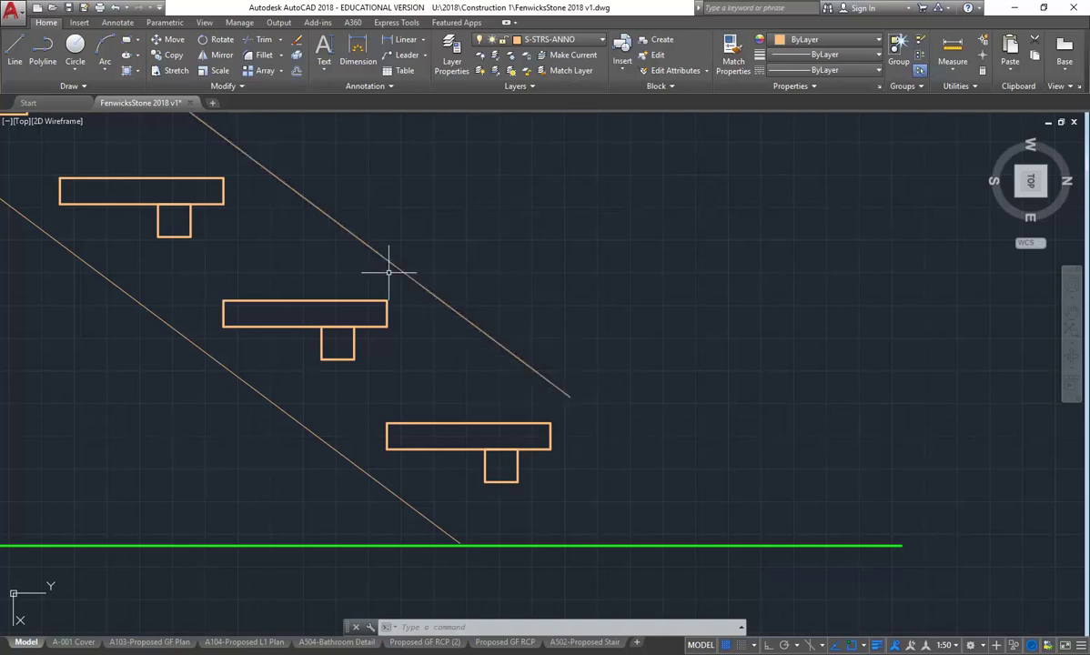
Compare the stair section with the stair and its side wall in the plan below
{"action": "scroll", "coordinate": [421, 304], "scroll_direction": "down", "scroll_amount": 2}
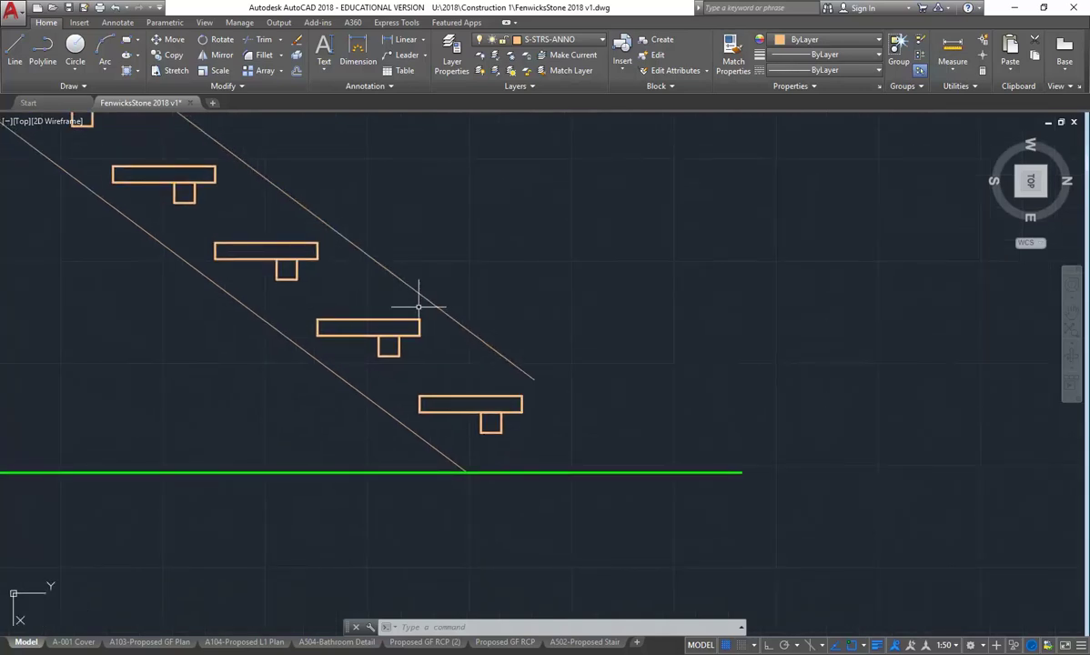
{"action": "scroll", "coordinate": [418, 307], "scroll_direction": "down", "scroll_amount": 4}
{"action": "scroll", "coordinate": [487, 372], "scroll_direction": "down", "scroll_amount": 1}
{"action": "middle_click_drag", "start_coordinate": [337, 325], "coordinate": [464, 412]}
{"action": "scroll", "coordinate": [464, 412], "scroll_direction": "up", "scroll_amount": 2}
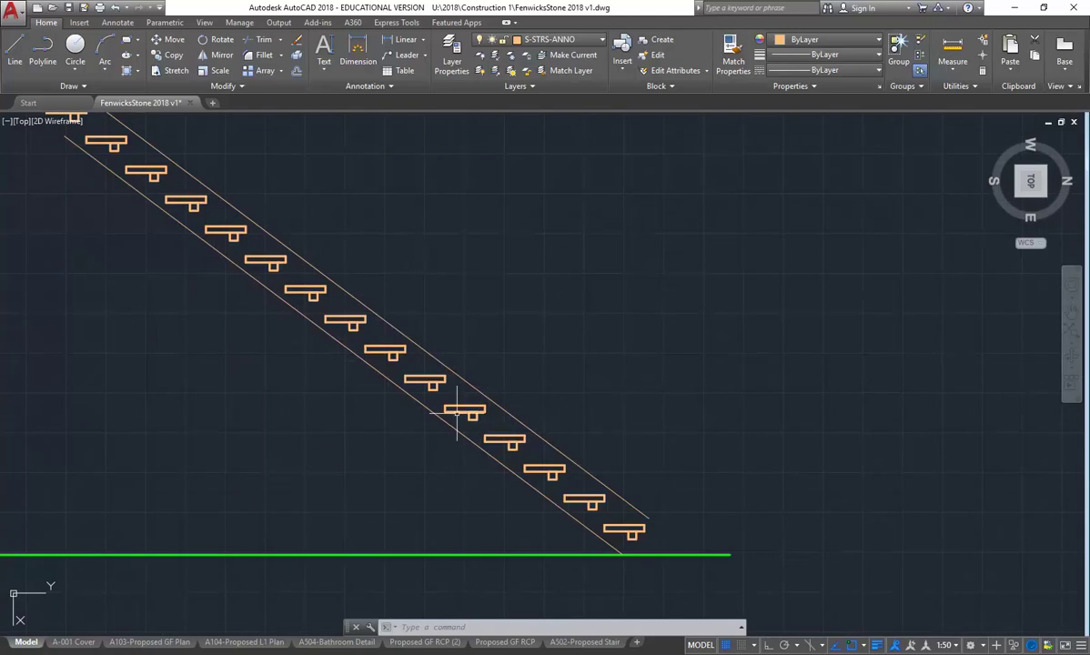
{"action": "scroll", "coordinate": [457, 412], "scroll_direction": "down", "scroll_amount": 6}
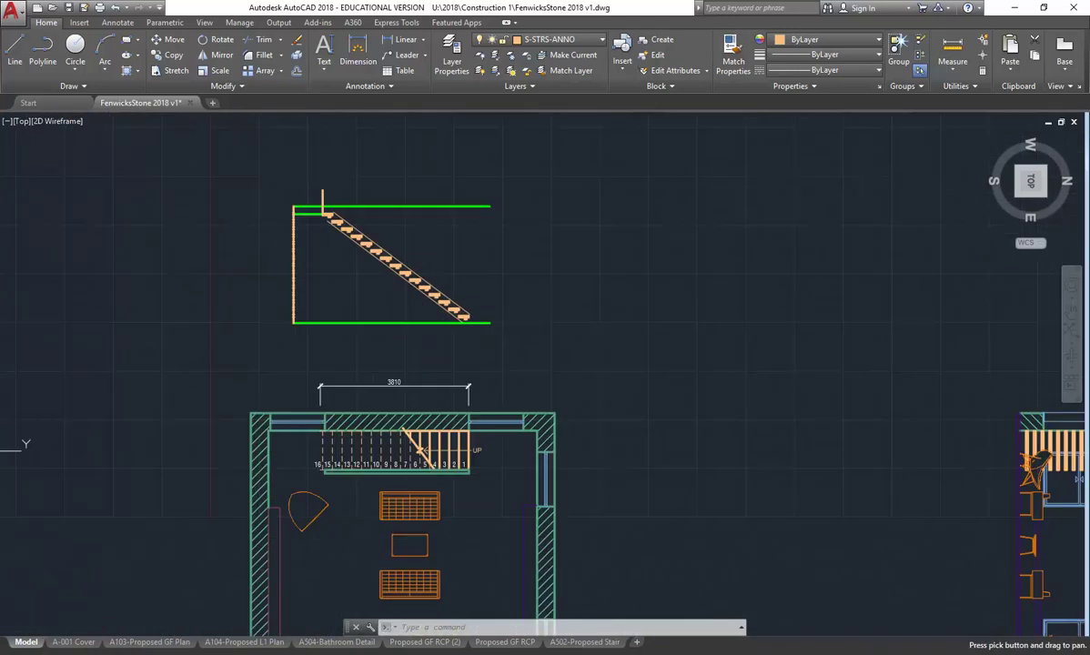
{"action": "scroll", "coordinate": [361, 454], "scroll_direction": "up", "scroll_amount": 5}
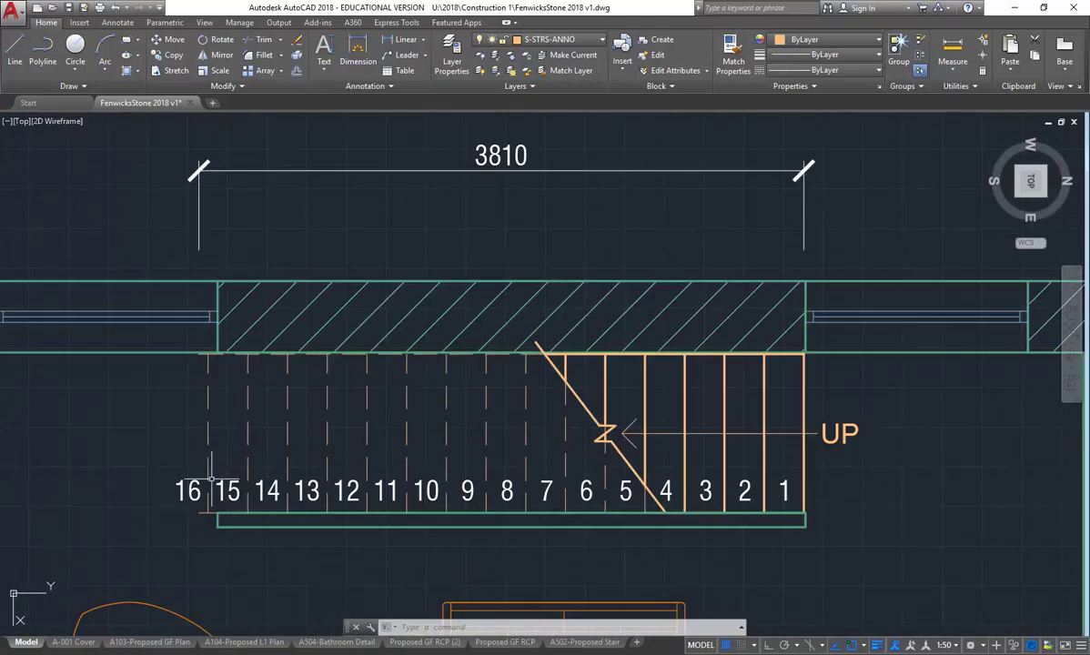
{"action": "scroll", "coordinate": [202, 382], "scroll_direction": "down", "scroll_amount": 5}
{"action": "middle_click_drag", "start_coordinate": [204, 381], "coordinate": [268, 491]}
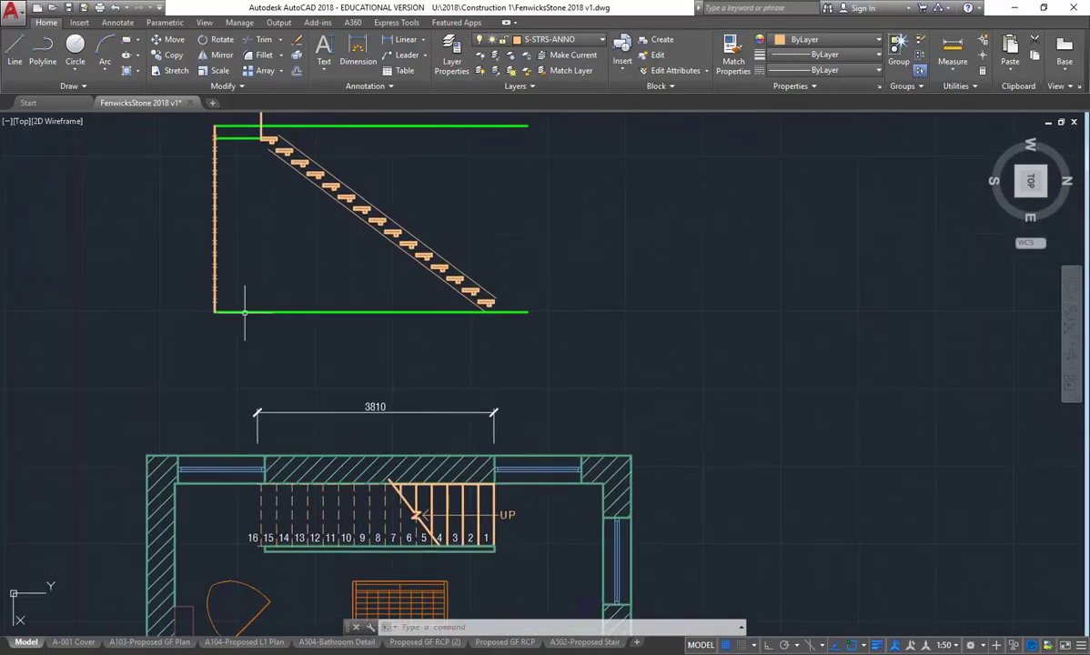
{"action": "middle_click_drag", "start_coordinate": [320, 211], "coordinate": [369, 297]}
{"action": "scroll", "coordinate": [359, 300], "scroll_direction": "up", "scroll_amount": 2}
{"action": "middle_click_drag", "start_coordinate": [350, 338], "coordinate": [355, 369]}
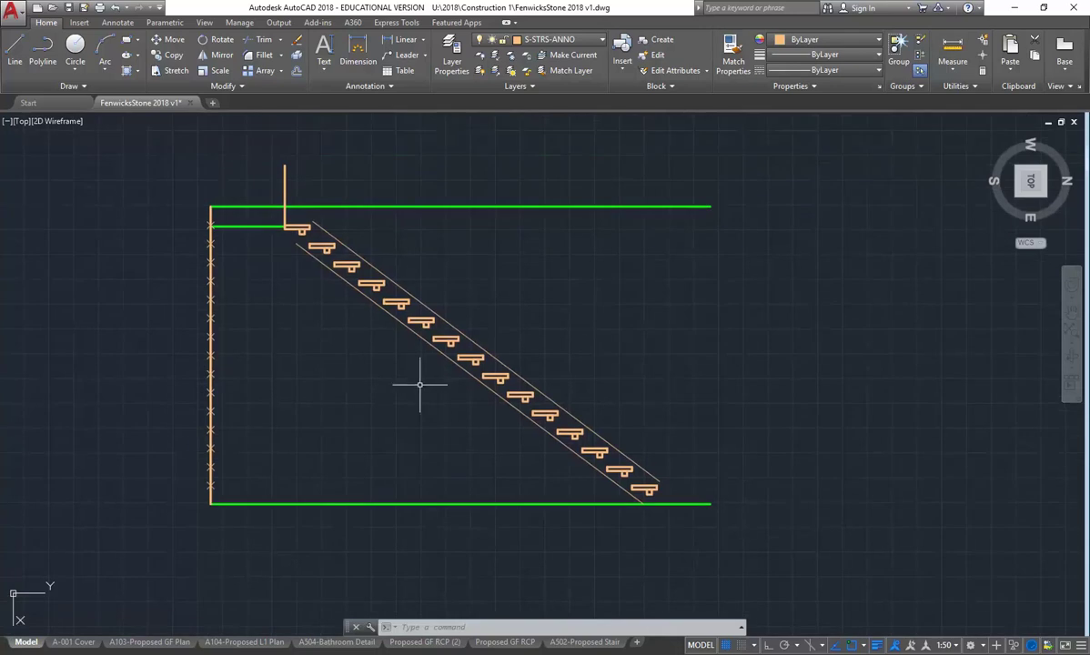
Offset the front edge of the lowest tread 50 mm outward, away from the flight
{"action": "scroll", "coordinate": [496, 377], "scroll_direction": "down", "scroll_amount": 2}
{"action": "scroll", "coordinate": [450, 360], "scroll_direction": "up", "scroll_amount": 10}
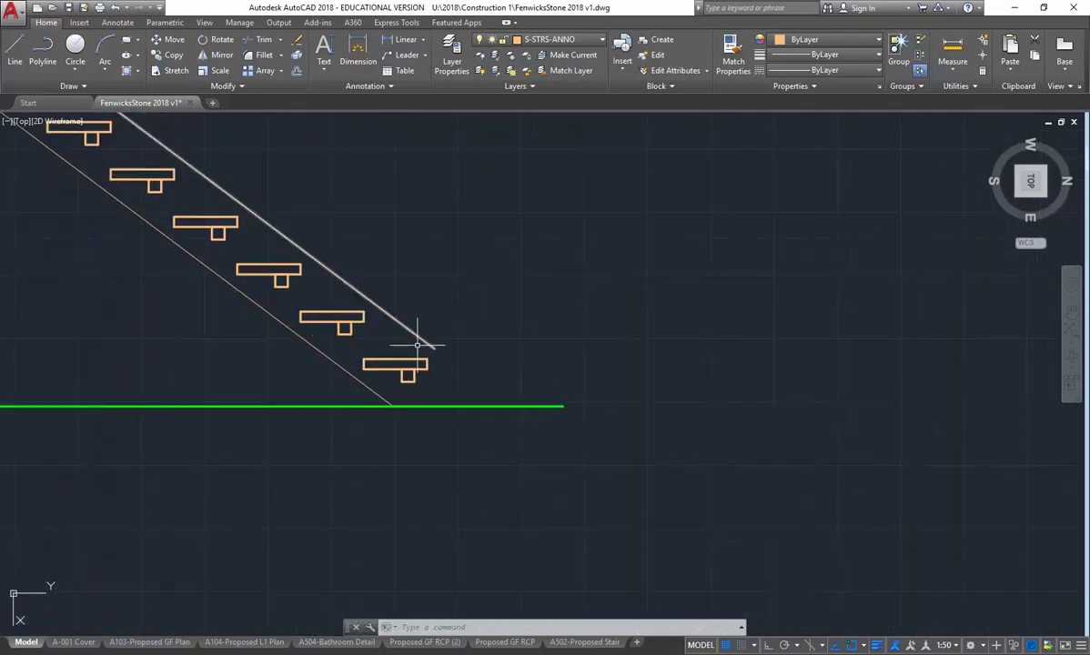
{"action": "scroll", "coordinate": [496, 365], "scroll_direction": "down", "scroll_amount": 2}
{"action": "scroll", "coordinate": [476, 382], "scroll_direction": "up", "scroll_amount": 4}
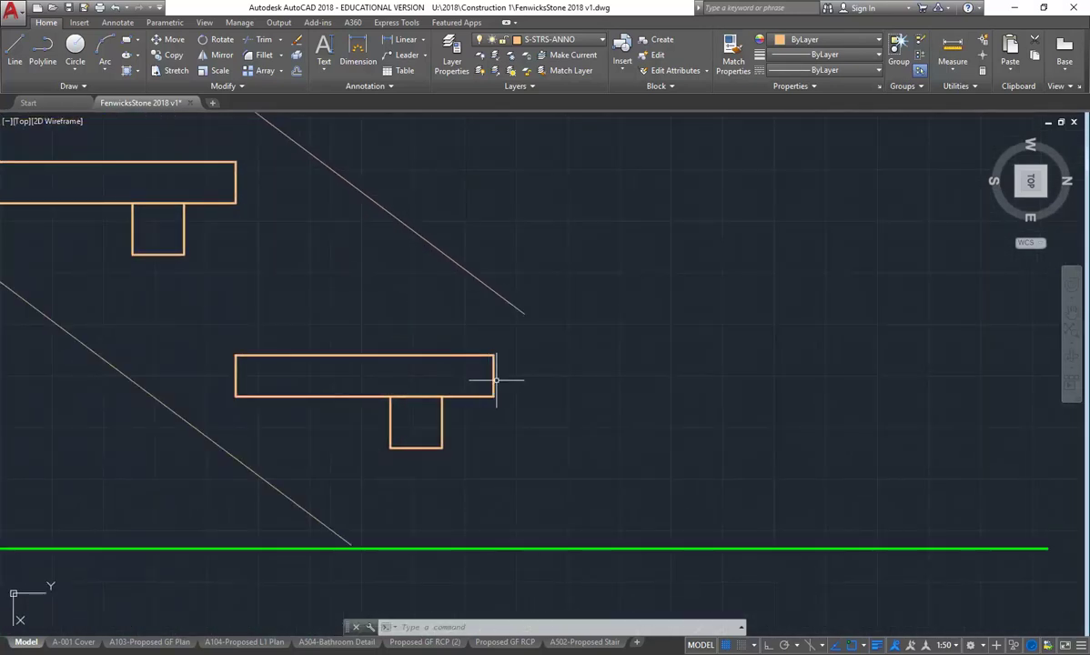
{"action": "left_click", "coordinate": [297, 70]}
{"action": "type", "text": "50"}
{"action": "key", "text": "Return"}
{"action": "left_click", "coordinate": [494, 375]}
{"action": "left_click", "coordinate": [539, 375]}
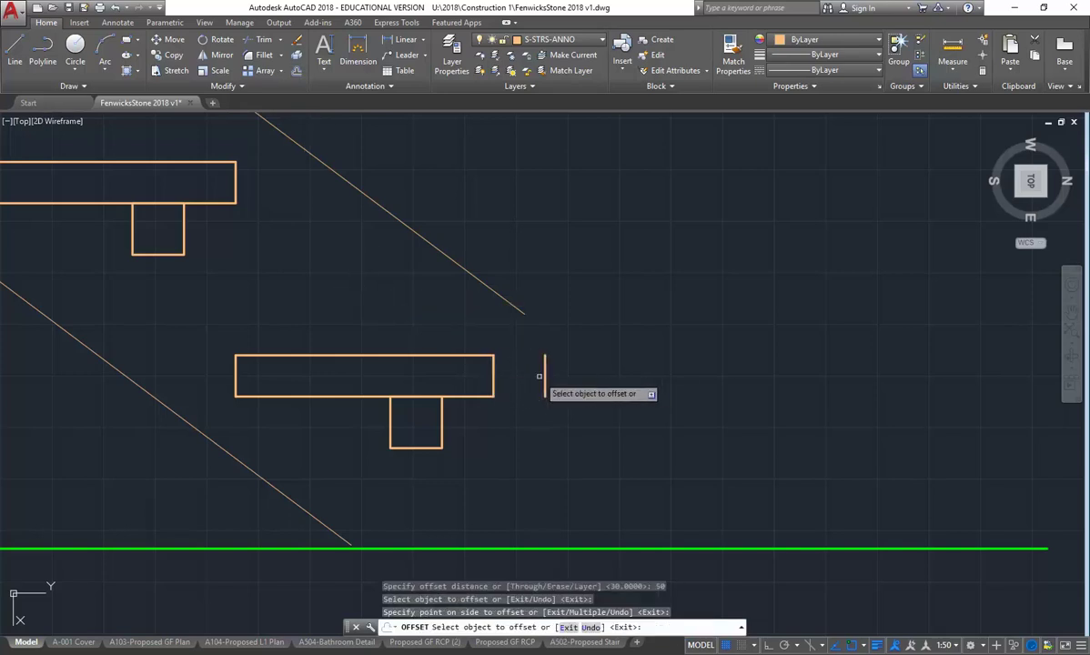
{"action": "key", "text": "Return"}
Move the short vertical line in front of the lowest tread onto layer S-STRS-TEXT
{"action": "left_click", "coordinate": [574, 340]}
{"action": "left_click", "coordinate": [530, 419]}
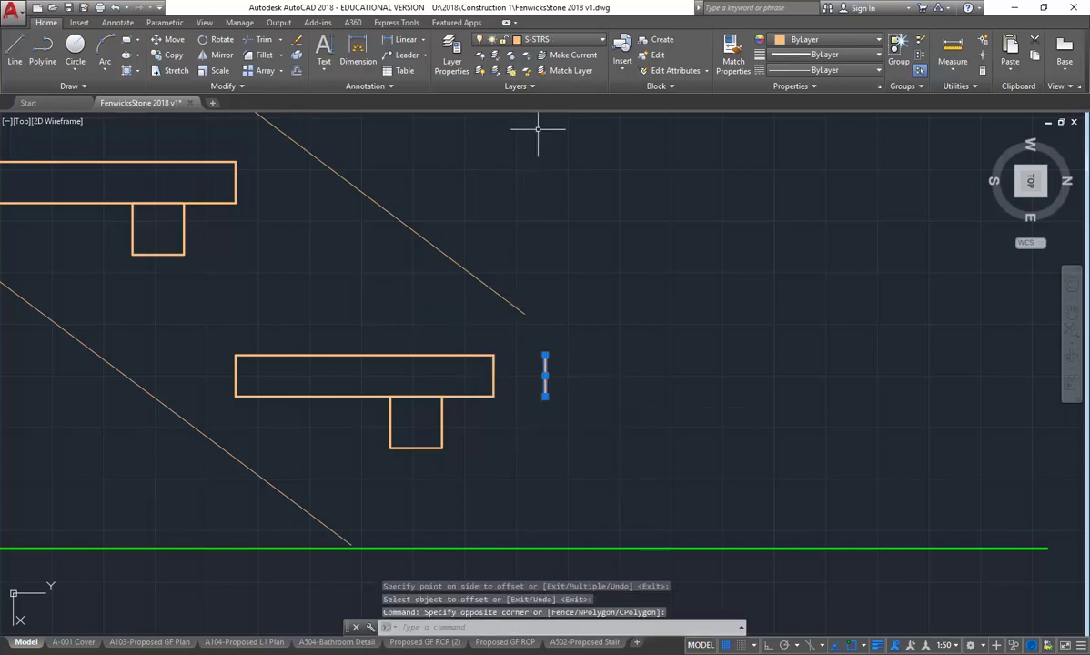
{"action": "left_click", "coordinate": [577, 42]}
{"action": "left_click", "coordinate": [522, 451]}
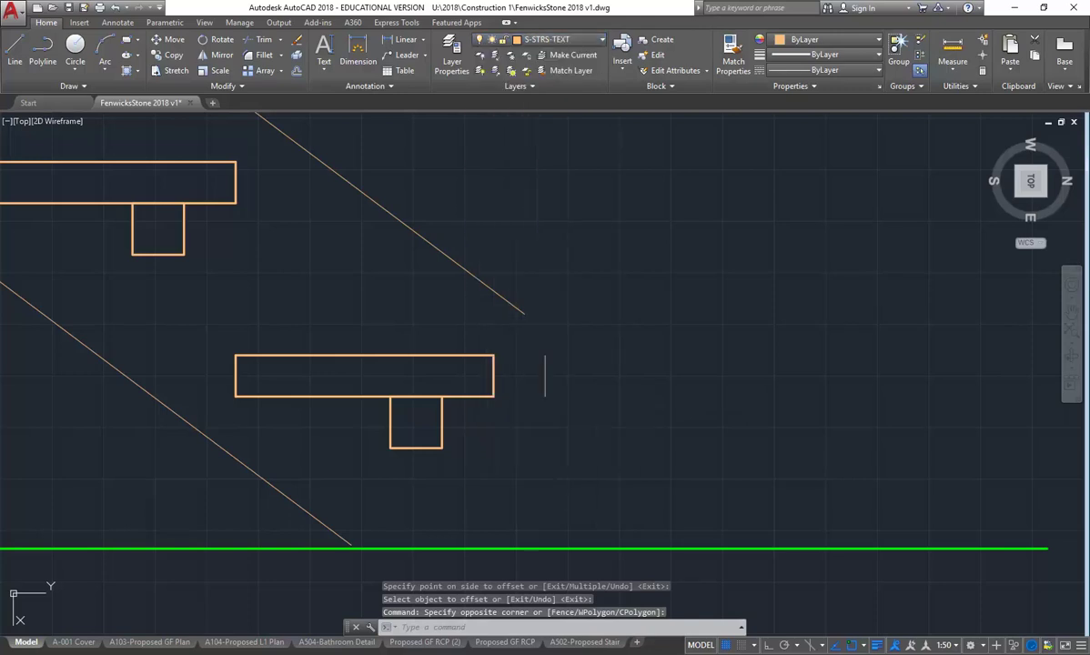
{"action": "key", "text": "Escape"}
Fillet the short vertical line with the upper sloping line and stretch its lower end to the ground floor line
{"action": "left_click", "coordinate": [259, 55]}
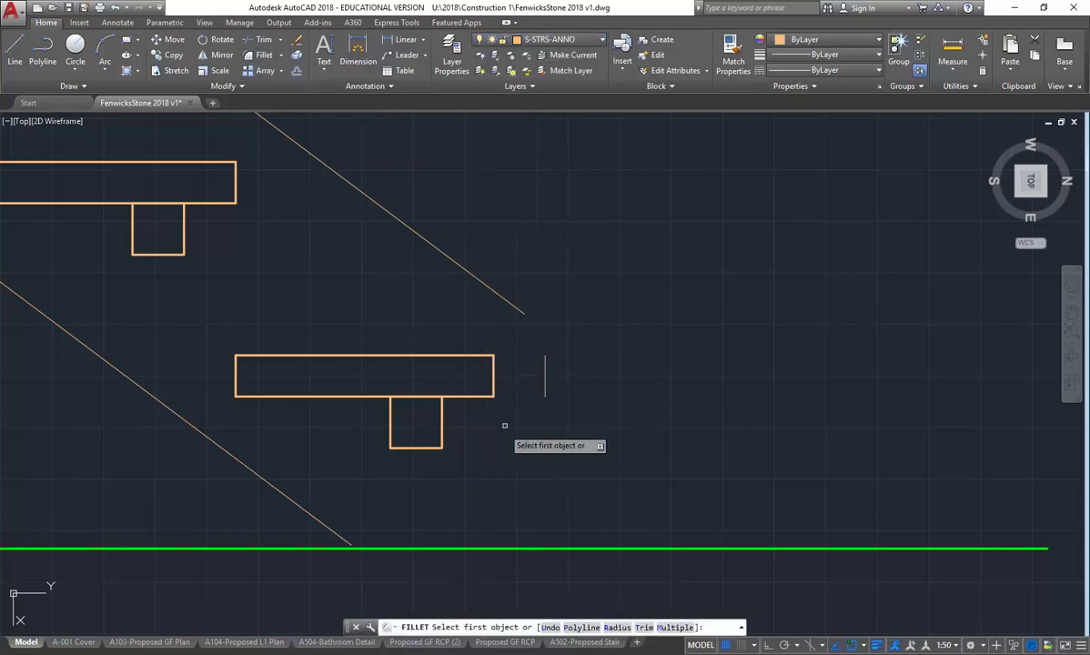
{"action": "left_click", "coordinate": [546, 397]}
{"action": "left_click", "coordinate": [495, 295]}
{"action": "left_click", "coordinate": [571, 366]}
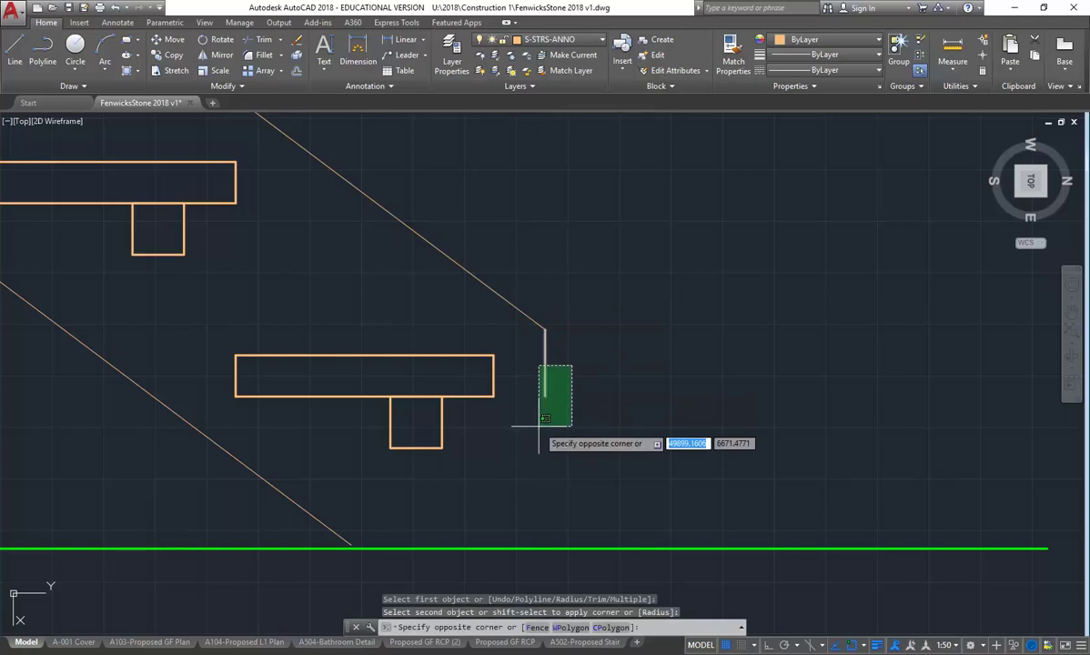
{"action": "left_click", "coordinate": [545, 417]}
{"action": "left_click", "coordinate": [545, 424]}
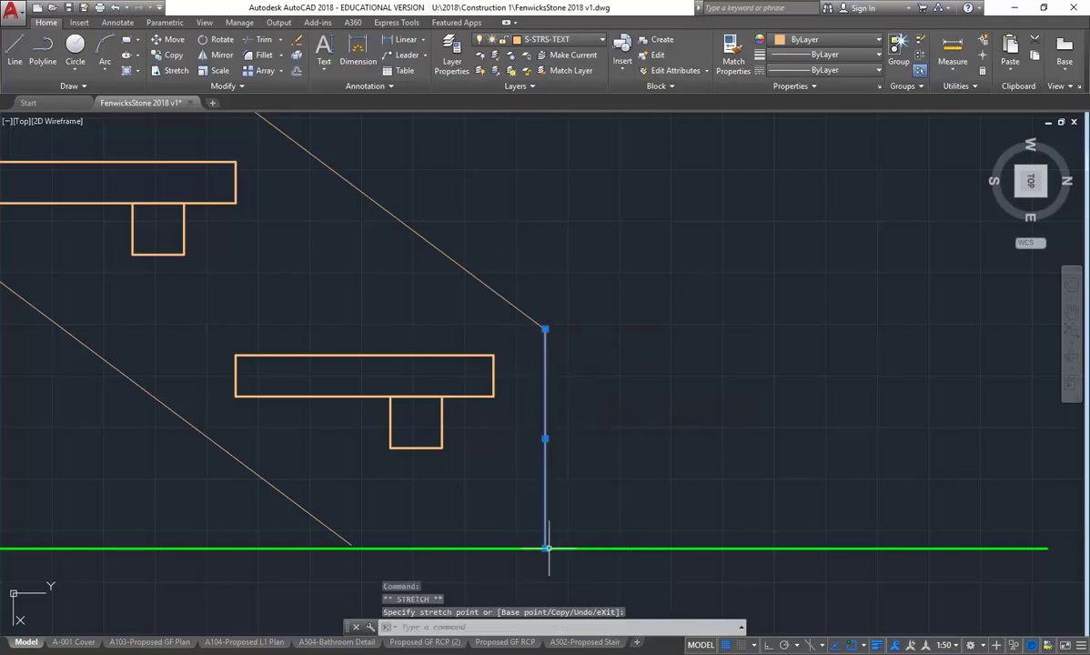
{"action": "left_click", "coordinate": [546, 548]}
{"action": "key", "text": "Escape"}
Examine the upper ends of the sloping lines around the top tread and the upper floor
{"action": "scroll", "coordinate": [546, 547], "scroll_direction": "down", "scroll_amount": 5}
{"action": "scroll", "coordinate": [426, 430], "scroll_direction": "up", "scroll_amount": 2}
{"action": "scroll", "coordinate": [466, 471], "scroll_direction": "down", "scroll_amount": 1}
{"action": "scroll", "coordinate": [466, 470], "scroll_direction": "down", "scroll_amount": 2}
{"action": "scroll", "coordinate": [206, 267], "scroll_direction": "up", "scroll_amount": 2}
{"action": "scroll", "coordinate": [260, 300], "scroll_direction": "up", "scroll_amount": 3}
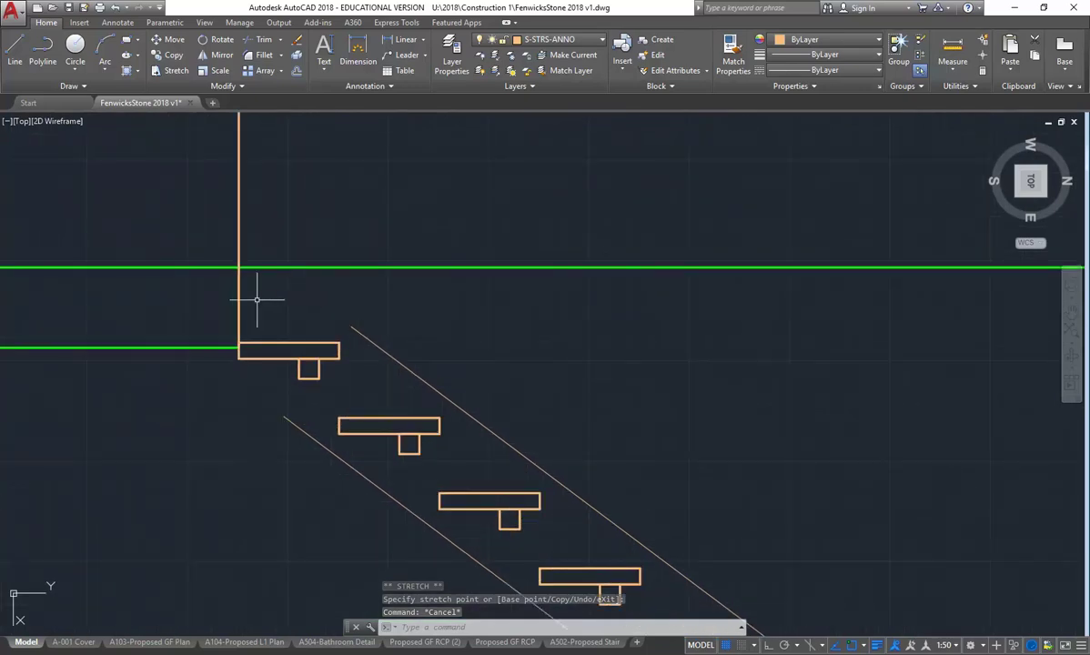
Offset the top line of the upper floor 30 mm upward
{"action": "scroll", "coordinate": [261, 299], "scroll_direction": "up", "scroll_amount": 3}
{"action": "scroll", "coordinate": [364, 318], "scroll_direction": "down", "scroll_amount": 3}
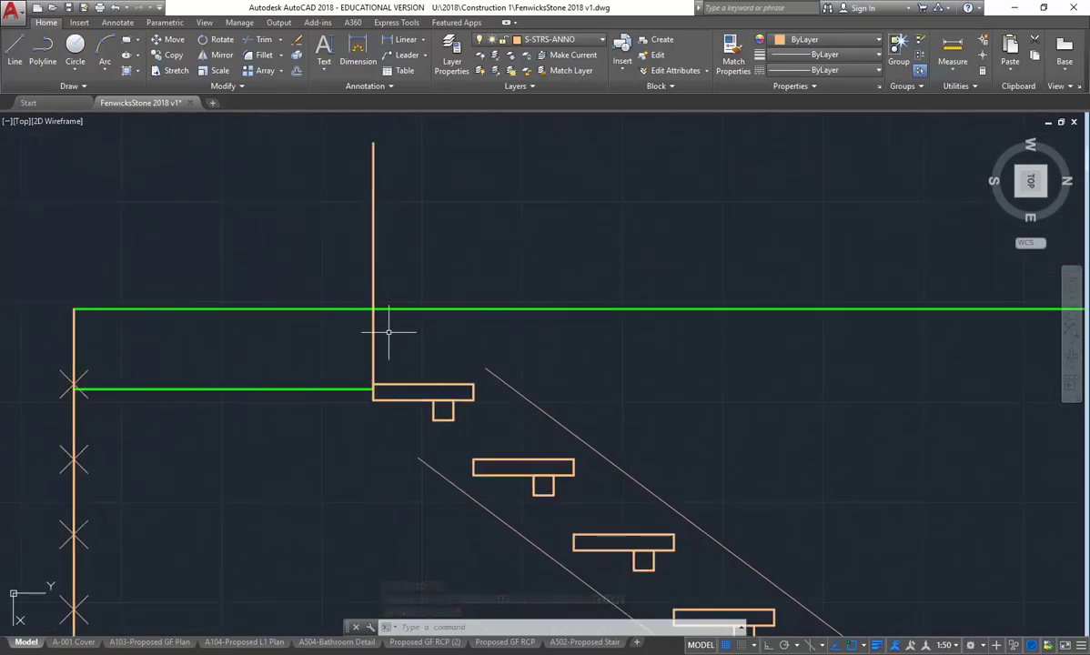
{"action": "scroll", "coordinate": [394, 331], "scroll_direction": "up", "scroll_amount": 2}
{"action": "type", "text": "o"}
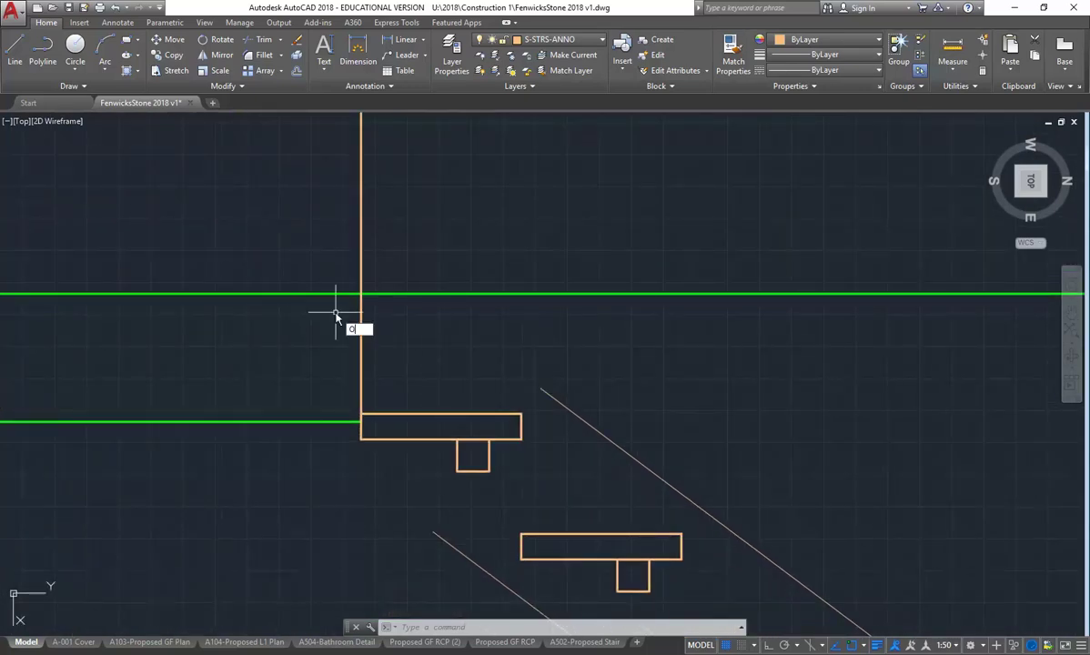
{"action": "key", "text": "Return"}
{"action": "type", "text": "30"}
{"action": "key", "text": "Return"}
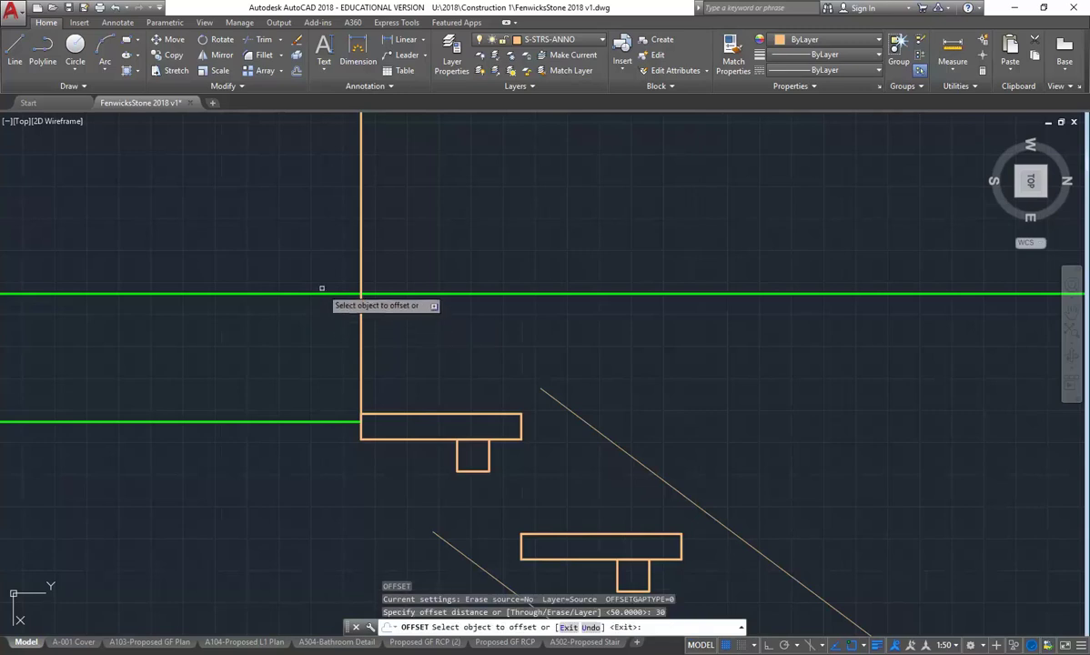
{"action": "left_click", "coordinate": [319, 292]}
{"action": "left_click", "coordinate": [327, 277]}
{"action": "key", "text": "Return"}
Move the offset line above the upper floor onto layer S-STRS-TEXT
{"action": "left_click", "coordinate": [332, 269]}
{"action": "left_click", "coordinate": [319, 274]}
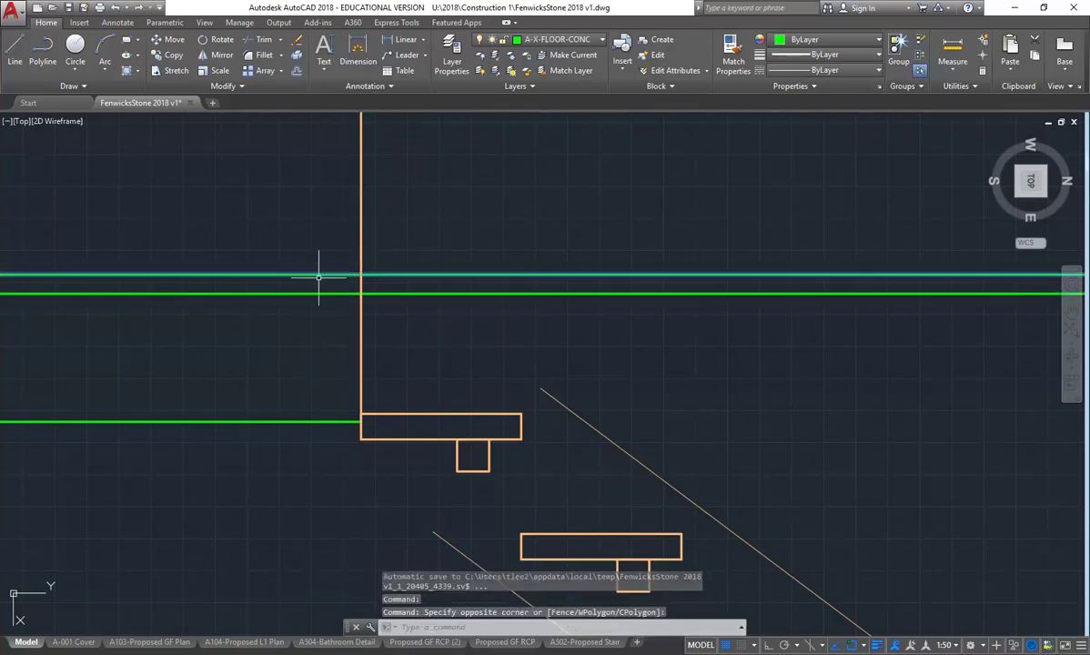
{"action": "left_click", "coordinate": [559, 43]}
{"action": "left_click", "coordinate": [551, 464]}
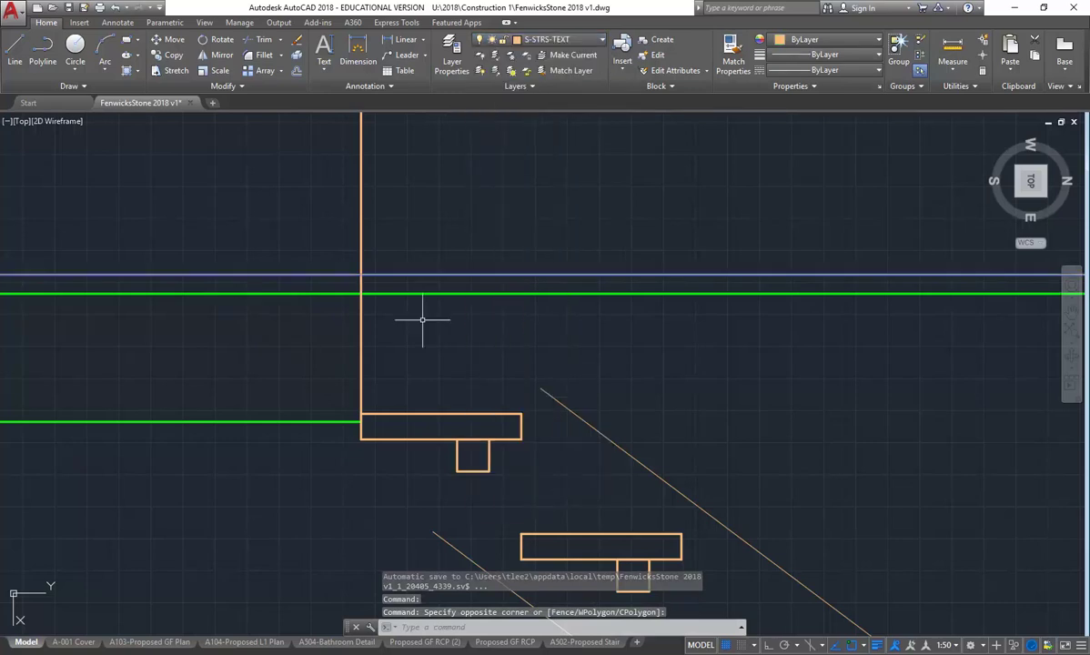
Fillet the line above the upper floor with the upper sloping stringer line to form a sharp corner
{"action": "left_click", "coordinate": [260, 55]}
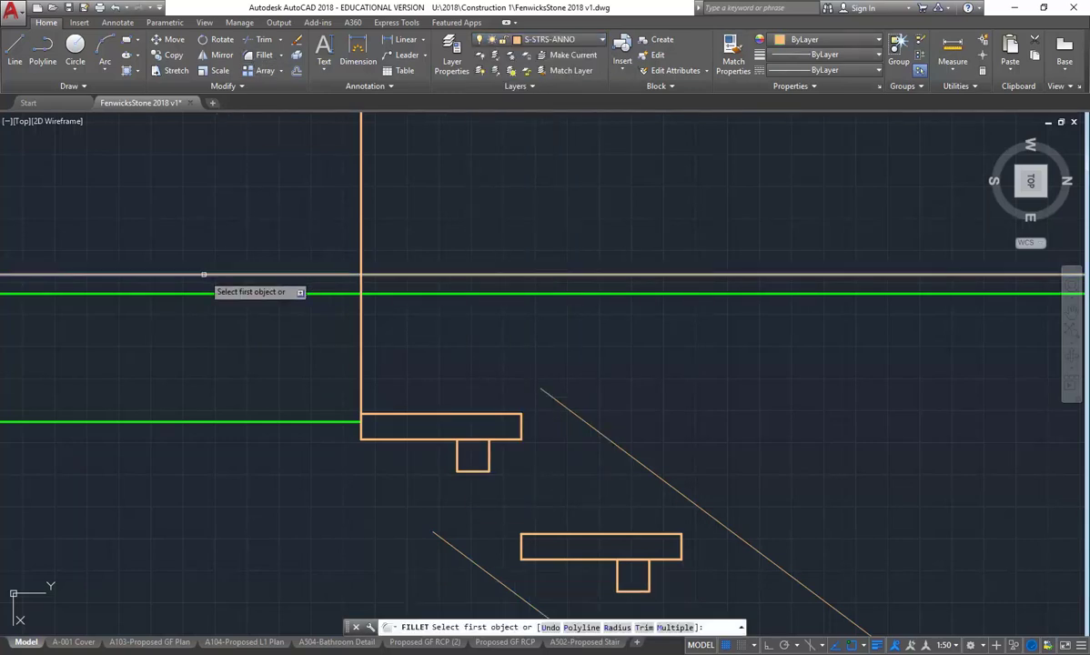
{"action": "left_click", "coordinate": [204, 274]}
{"action": "left_click", "coordinate": [549, 395]}
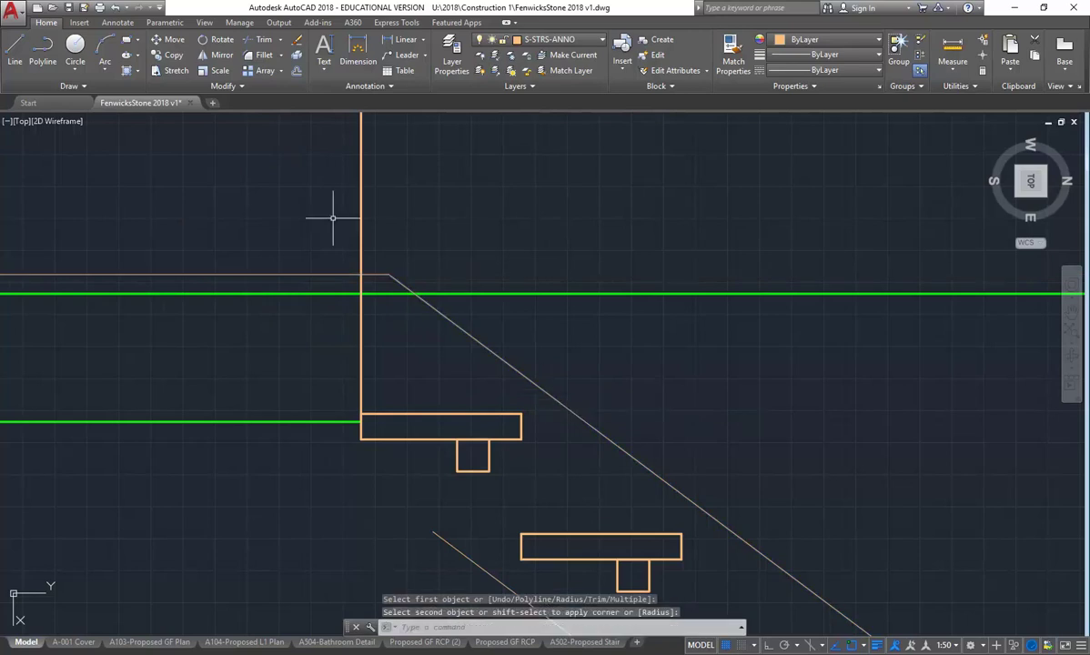
{"action": "mouse_move", "coordinate": [329, 302]}
{"action": "middle_mouse_down"}
{"action": "mouse_move", "coordinate": [319, 312]}
{"action": "mouse_move", "coordinate": [305, 291]}
{"action": "middle_mouse_up"}
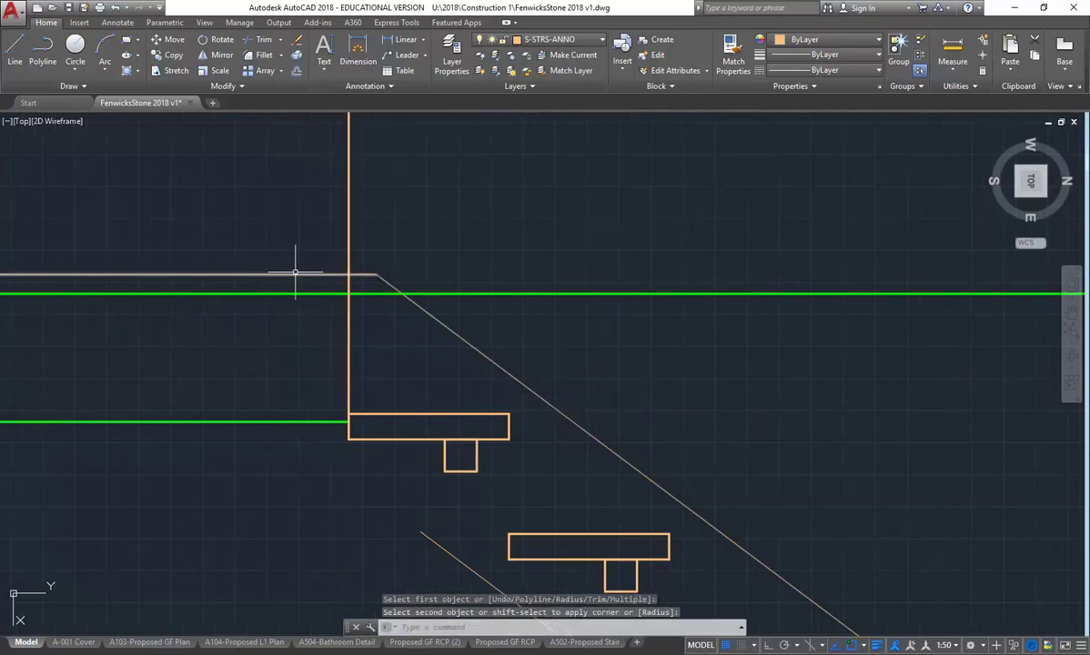
Offset the vertical line at the back of the top tread 50 mm away from the flight
{"action": "left_click", "coordinate": [298, 72]}
{"action": "type", "text": "50"}
{"action": "key", "text": "Return"}
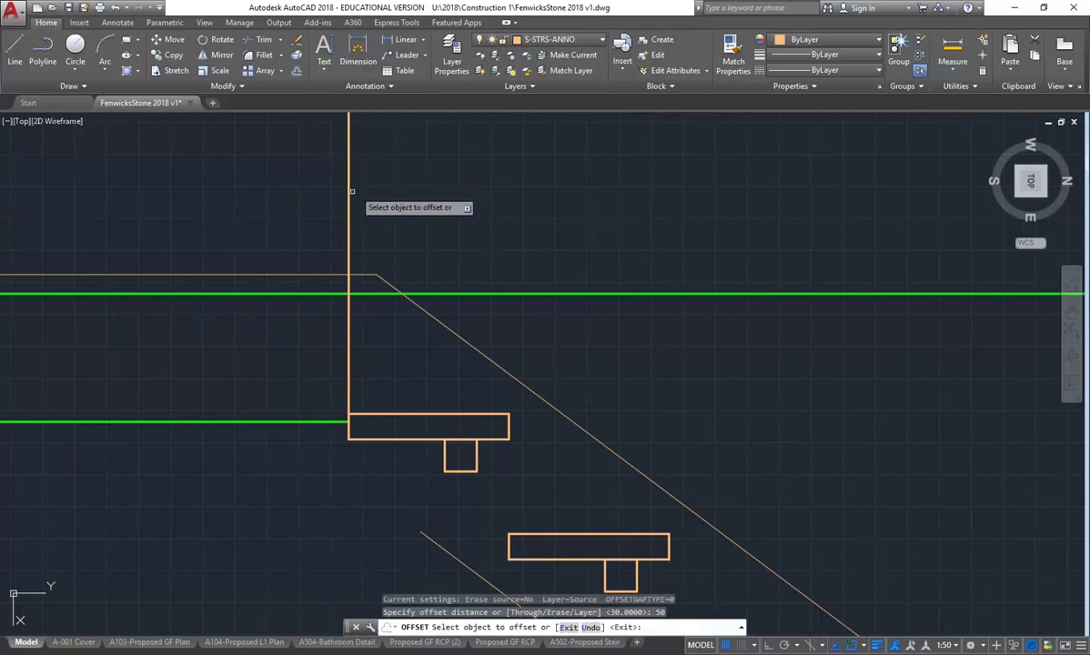
{"action": "left_click", "coordinate": [350, 188]}
{"action": "left_click", "coordinate": [285, 193]}
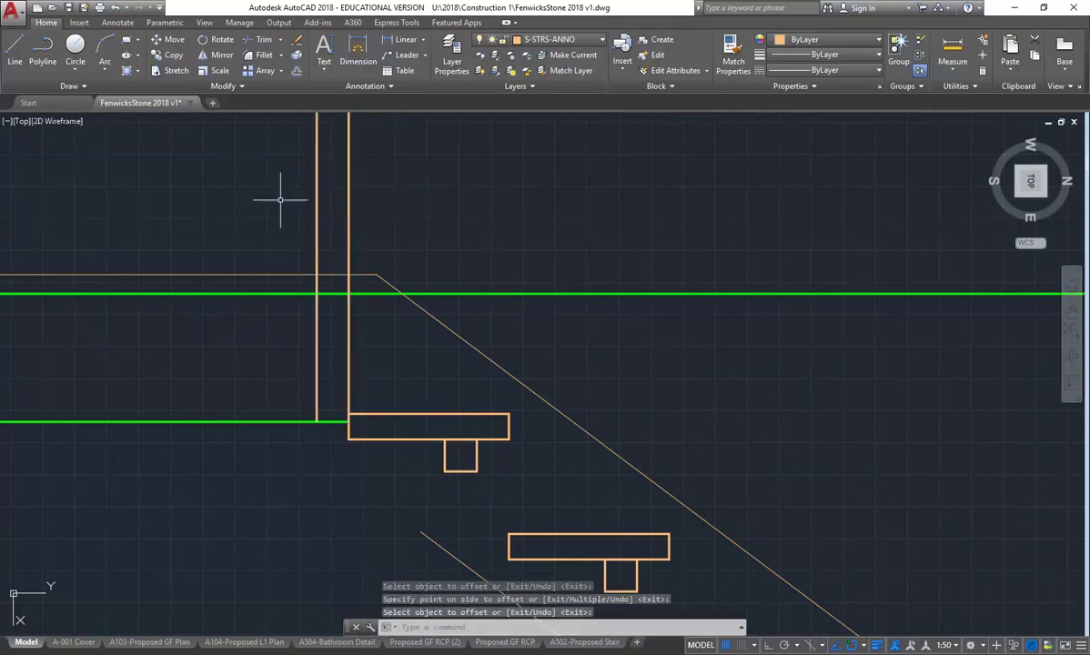
{"action": "key", "text": "Escape"}
Fillet the offset vertical line with the horizontal stringer line above the upper floor
{"action": "type", "text": "f"}
{"action": "key", "text": "Return"}
{"action": "left_click", "coordinate": [318, 300]}
{"action": "left_click", "coordinate": [328, 273]}
Stretch the lower end of the offset vertical line up to the top line of the upper floor
{"action": "left_click", "coordinate": [318, 318]}
{"action": "left_click", "coordinate": [264, 366]}
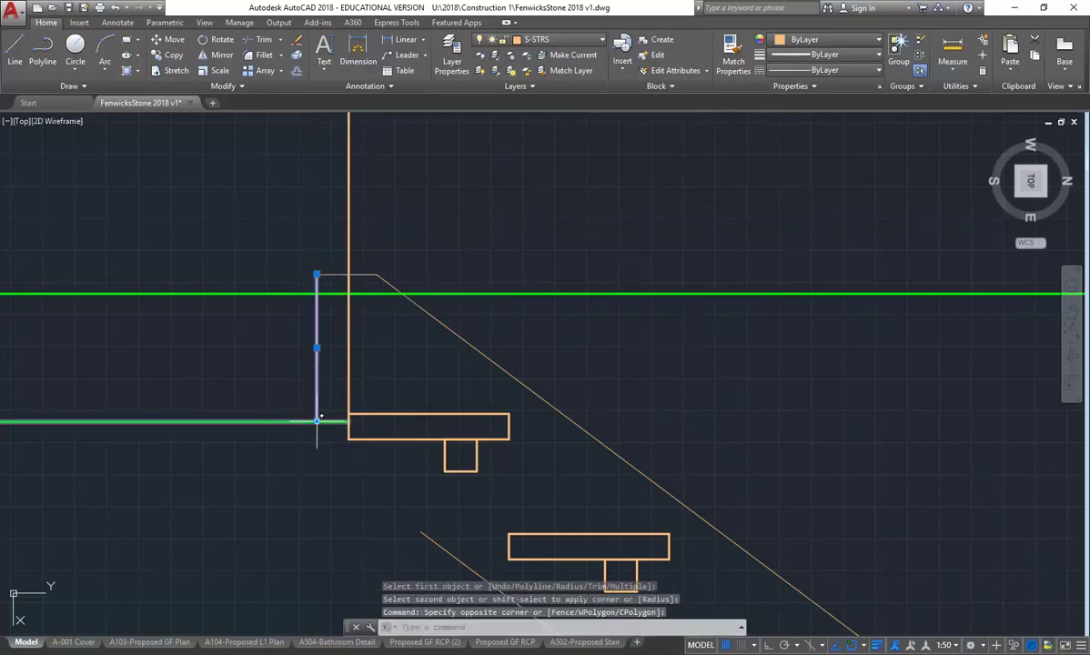
{"action": "left_click", "coordinate": [317, 421]}
{"action": "left_click", "coordinate": [316, 293]}
{"action": "key", "text": "Escape"}
{"action": "key", "text": "Escape"}
Extend the lower sloping stringer line to the underside line of the upper floor
{"action": "middle_click_drag", "start_coordinate": [383, 446], "coordinate": [410, 426]}
{"action": "left_click", "coordinate": [280, 39]}
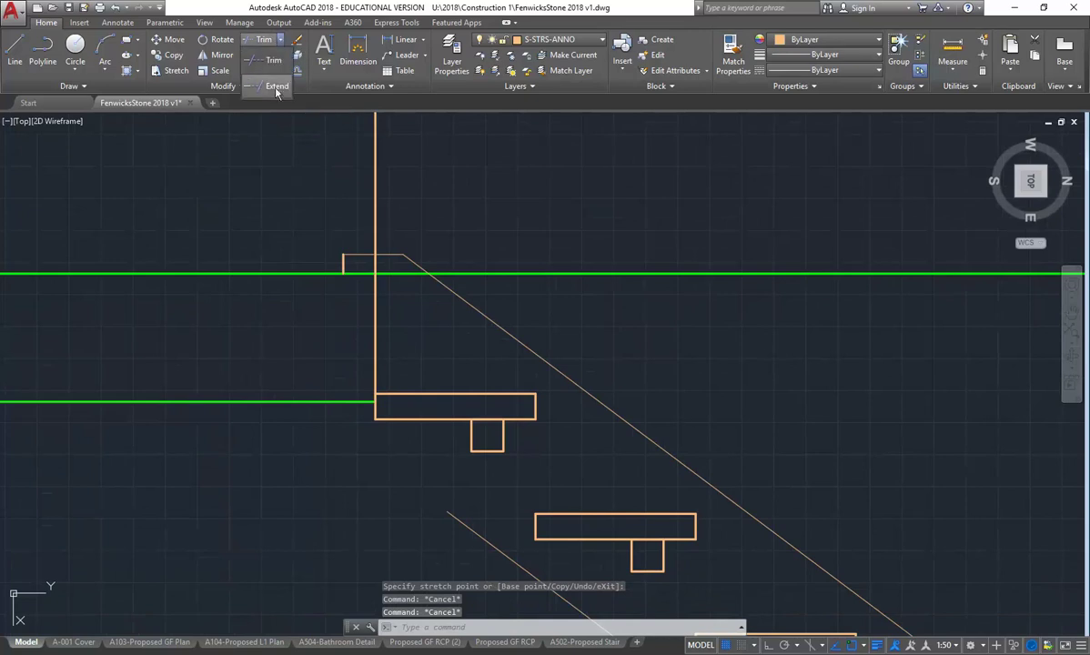
{"action": "left_click", "coordinate": [276, 89]}
{"action": "left_click", "coordinate": [355, 437]}
{"action": "left_click", "coordinate": [273, 369]}
{"action": "key", "text": "Return"}
{"action": "right_click", "coordinate": [371, 447]}
{"action": "key", "text": "Escape"}
{"action": "scroll", "coordinate": [330, 365], "scroll_direction": "down", "scroll_amount": 2}
{"action": "scroll", "coordinate": [331, 366], "scroll_direction": "up", "scroll_amount": 2}
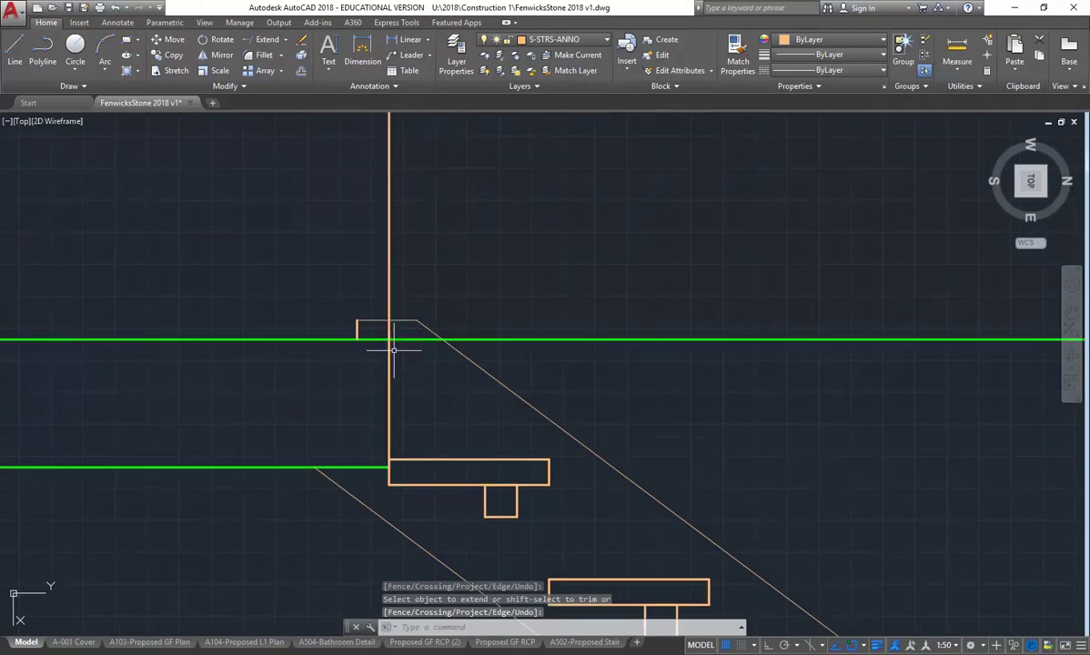
Stretch the top end of the vertical line behind the top tread down to the upper floor's top line
{"action": "left_click", "coordinate": [377, 268]}
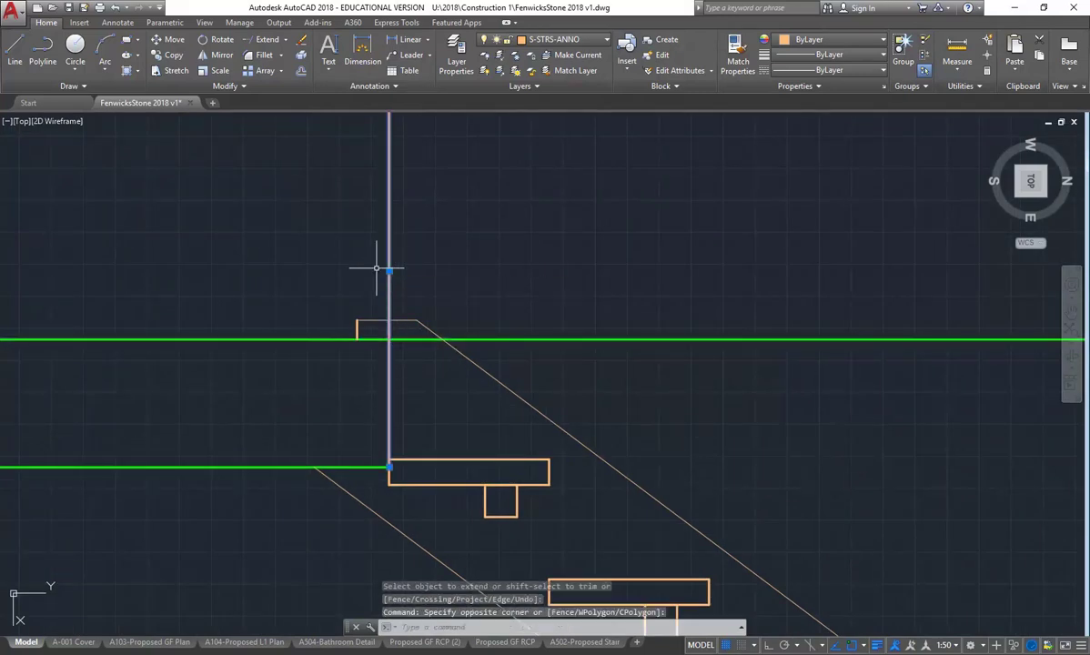
{"action": "left_click", "coordinate": [389, 265]}
{"action": "scroll", "coordinate": [353, 369], "scroll_direction": "down", "scroll_amount": 2}
{"action": "left_click", "coordinate": [354, 252]}
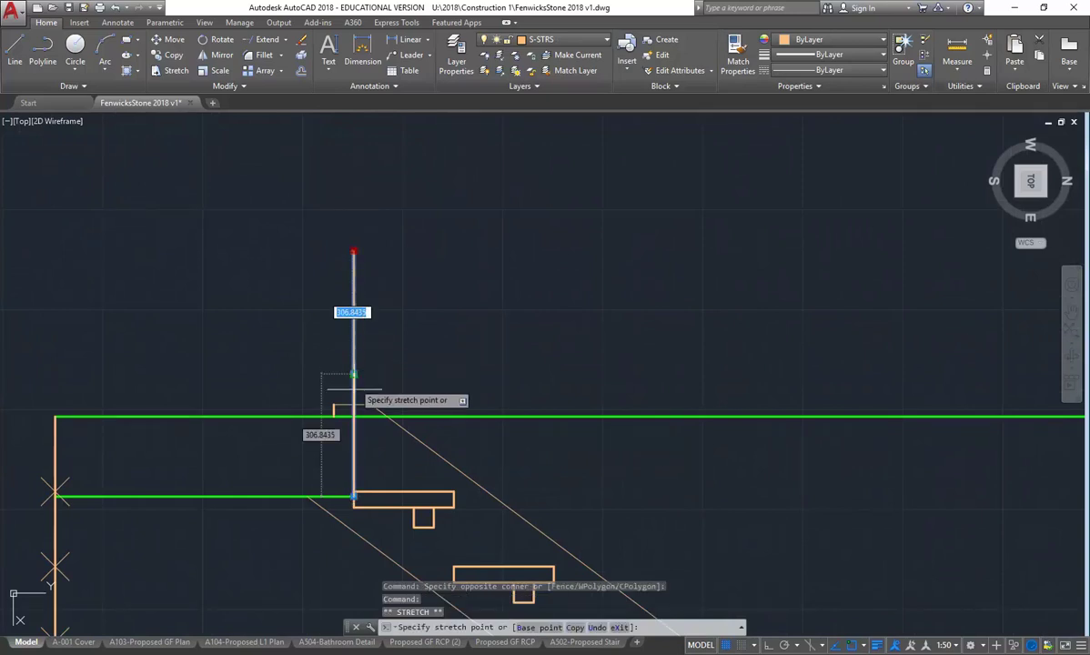
{"action": "key", "text": "Escape"}
{"action": "key", "text": "Escape"}
{"action": "middle_click_drag", "start_coordinate": [300, 473], "coordinate": [314, 413]}
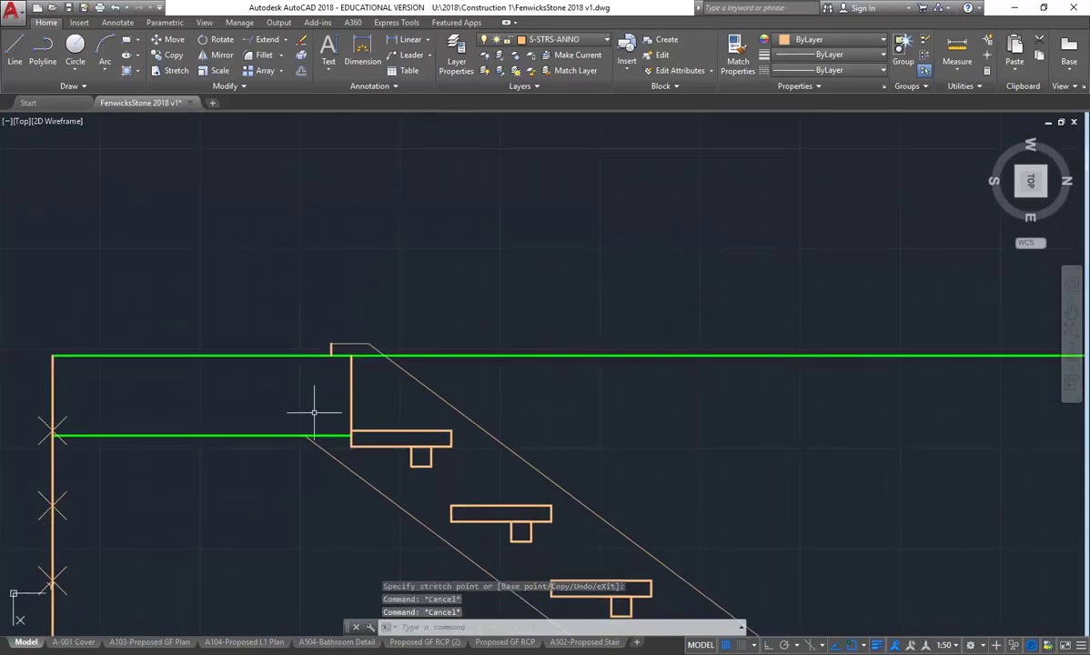
Fillet the upper floor's top line with the vertical line behind the top tread, trimming the floor line's overrun
{"action": "scroll", "coordinate": [316, 404], "scroll_direction": "up", "scroll_amount": 2}
{"action": "scroll", "coordinate": [314, 400], "scroll_direction": "down", "scroll_amount": 4}
{"action": "scroll", "coordinate": [296, 391], "scroll_direction": "down", "scroll_amount": 5}
{"action": "middle_click_drag", "start_coordinate": [297, 418], "coordinate": [306, 347]}
{"action": "scroll", "coordinate": [306, 347], "scroll_direction": "up", "scroll_amount": 4}
{"action": "scroll", "coordinate": [291, 284], "scroll_direction": "up", "scroll_amount": 6}
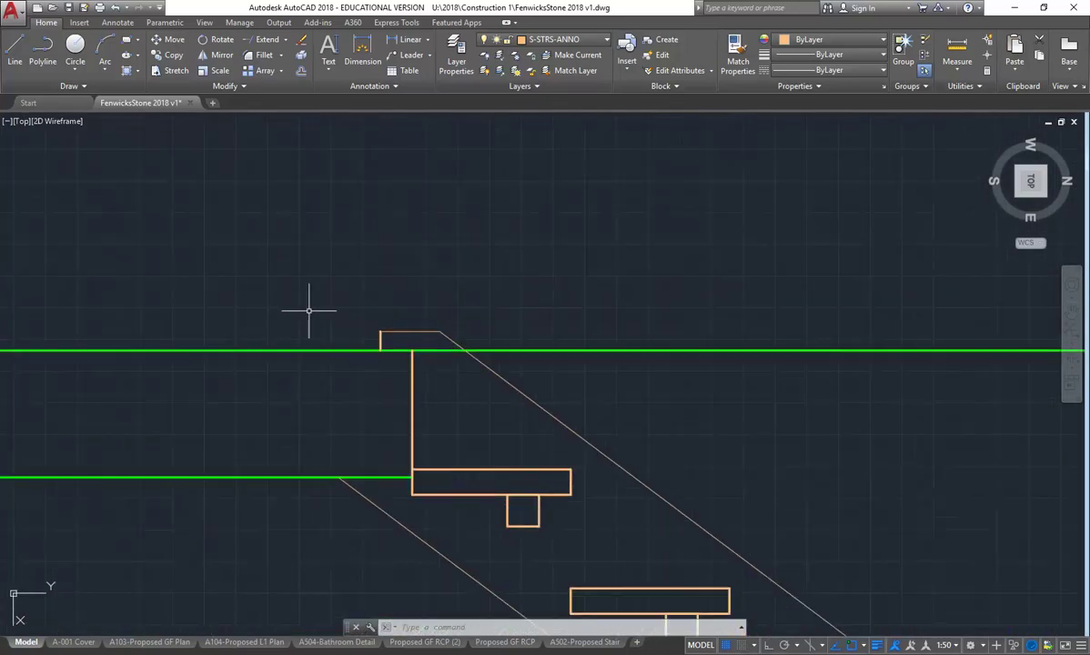
{"action": "left_click", "coordinate": [262, 55]}
{"action": "left_click", "coordinate": [403, 352]}
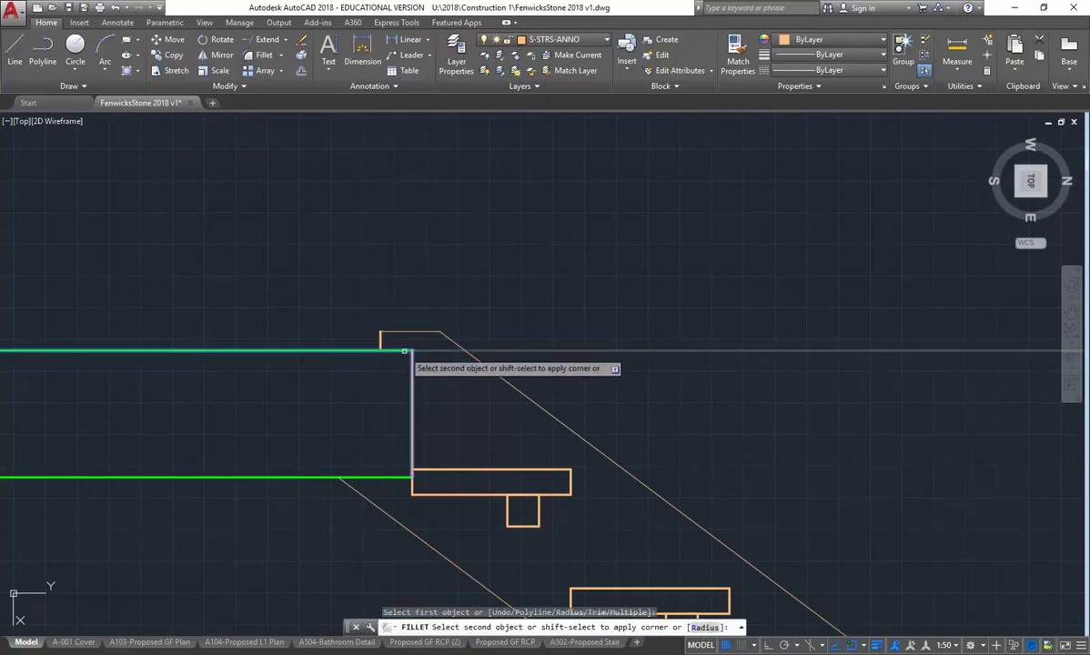
{"action": "key", "text": "Escape"}
{"action": "right_click", "coordinate": [344, 250]}
{"action": "left_click", "coordinate": [377, 257]}
{"action": "key", "text": "Escape"}
{"action": "key", "text": "Escape"}
Move the short vertical line at the stringer's upper end onto layer S-STRS-TEXT
{"action": "scroll", "coordinate": [383, 255], "scroll_direction": "down", "scroll_amount": 3}
{"action": "scroll", "coordinate": [346, 275], "scroll_direction": "up", "scroll_amount": 3}
{"action": "left_click", "coordinate": [346, 274]}
{"action": "left_click", "coordinate": [379, 355]}
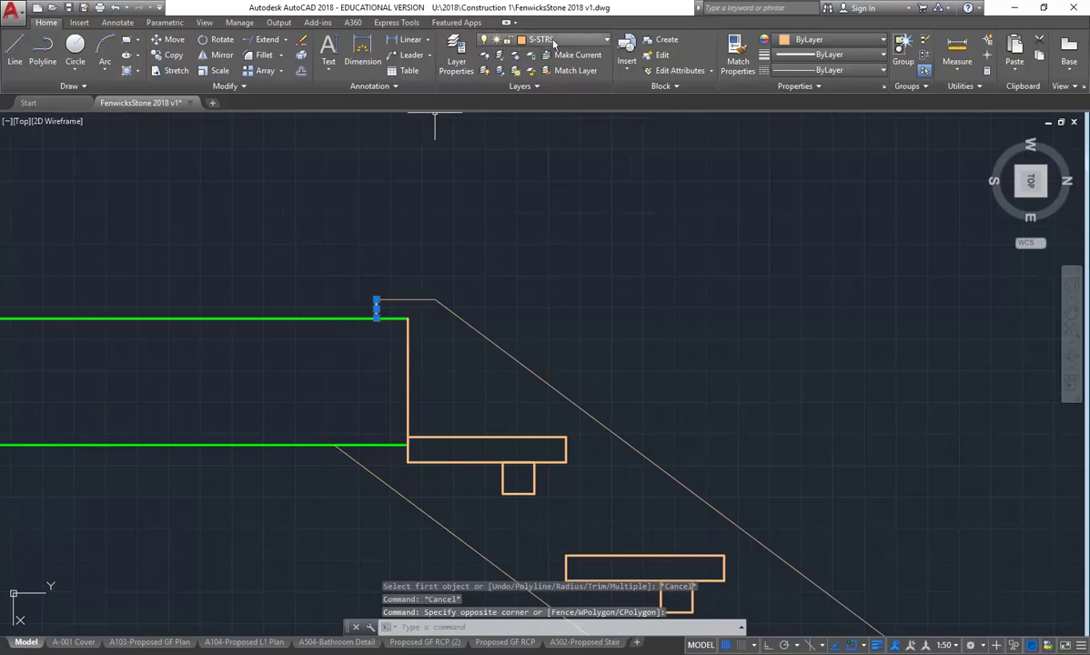
{"action": "left_click", "coordinate": [546, 39]}
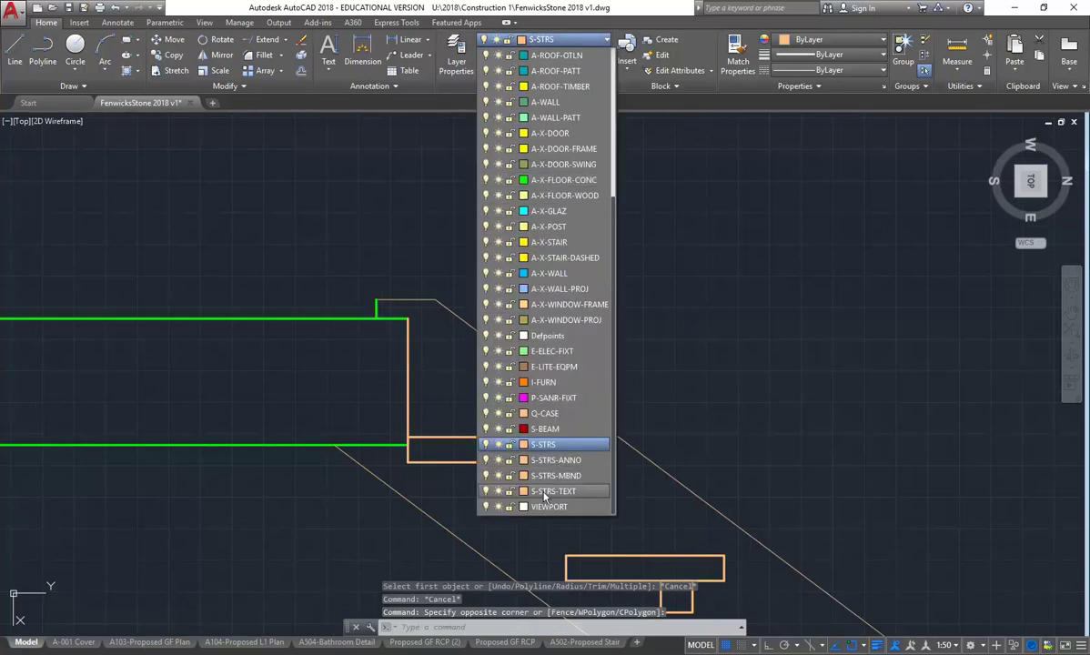
{"action": "left_click", "coordinate": [556, 459]}
{"action": "key", "text": "Escape"}
{"action": "key", "text": "Escape"}
Copy the tread numbers 1 to 16 from the plan 3810 mm straight up onto the stair section
{"action": "scroll", "coordinate": [267, 231], "scroll_direction": "down", "scroll_amount": 4}
{"action": "mouse_move", "coordinate": [303, 357]}
{"action": "middle_mouse_down"}
{"action": "mouse_move", "coordinate": [285, 340]}
{"action": "mouse_move", "coordinate": [306, 348]}
{"action": "middle_mouse_up"}
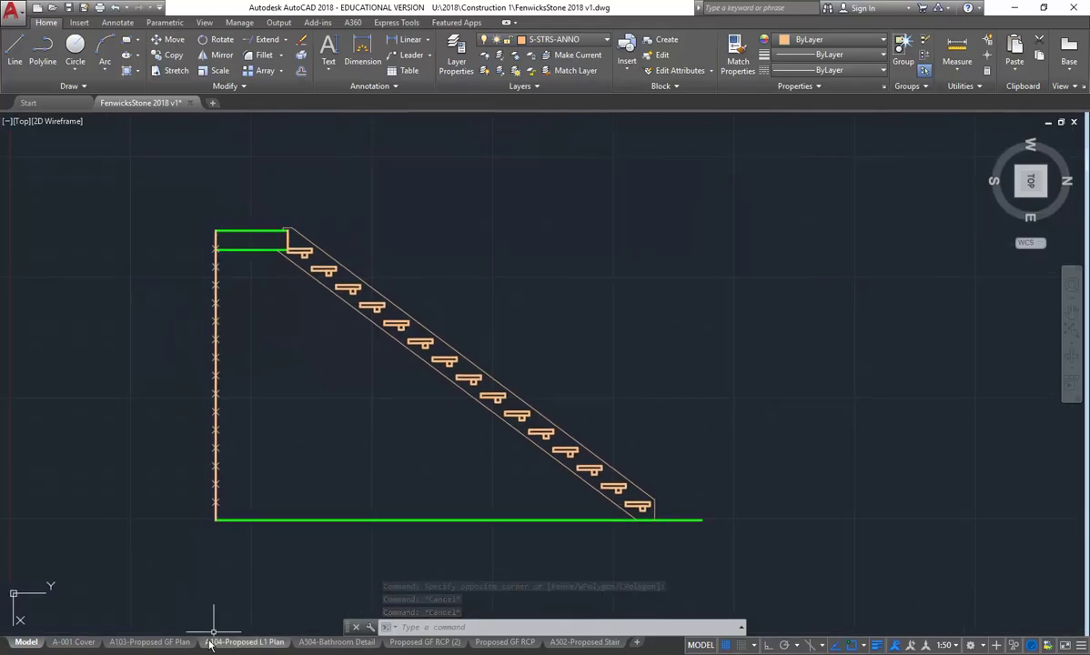
{"action": "scroll", "coordinate": [382, 343], "scroll_direction": "down", "scroll_amount": 2}
{"action": "mouse_move", "coordinate": [382, 343]}
{"action": "middle_mouse_down"}
{"action": "mouse_move", "coordinate": [397, 317]}
{"action": "mouse_move", "coordinate": [379, 257]}
{"action": "middle_mouse_up"}
{"action": "scroll", "coordinate": [501, 491], "scroll_direction": "up", "scroll_amount": 4}
{"action": "middle_click_drag", "start_coordinate": [446, 407], "coordinate": [527, 437]}
{"action": "scroll", "coordinate": [228, 498], "scroll_direction": "down", "scroll_amount": 2}
{"action": "left_click", "coordinate": [109, 471]}
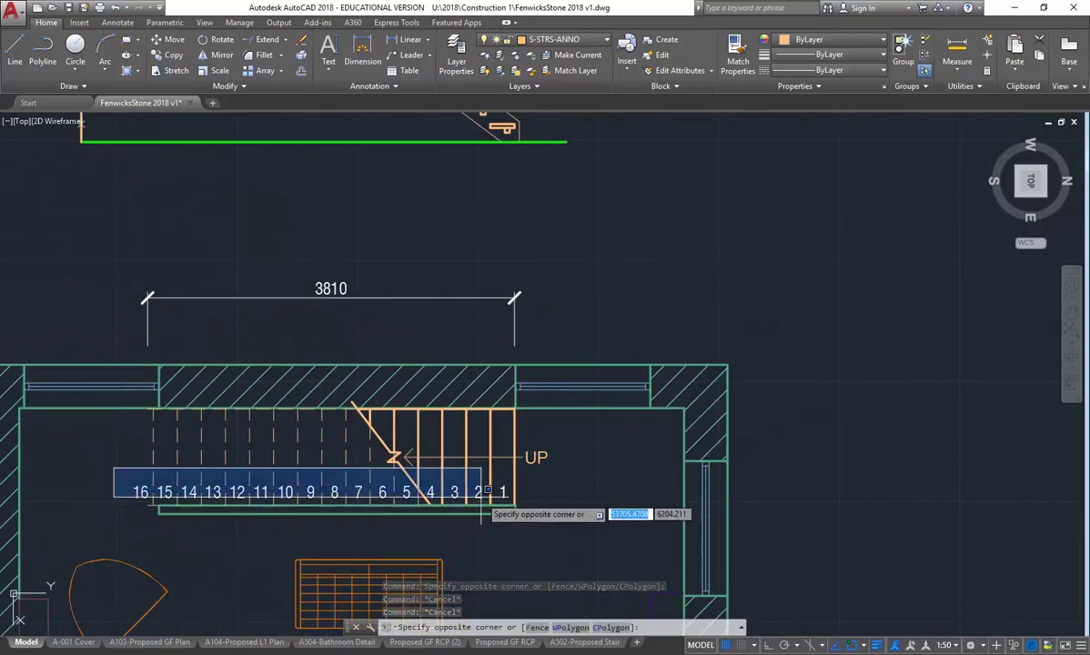
{"action": "scroll", "coordinate": [464, 496], "scroll_direction": "up", "scroll_amount": 2}
{"action": "left_click", "coordinate": [558, 497]}
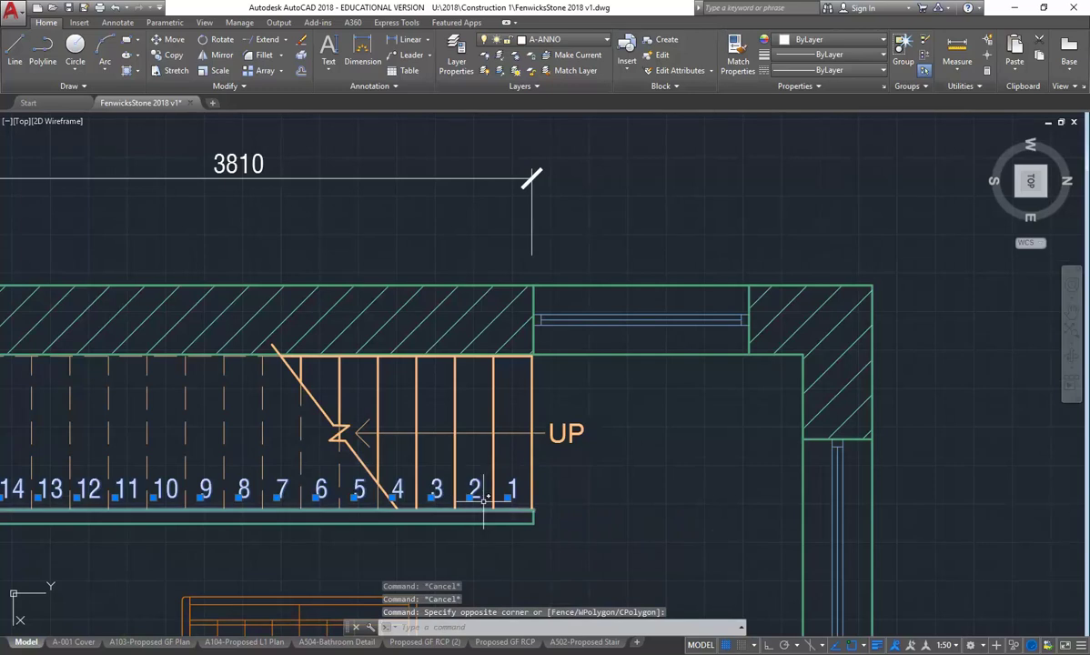
{"action": "left_click", "coordinate": [175, 56]}
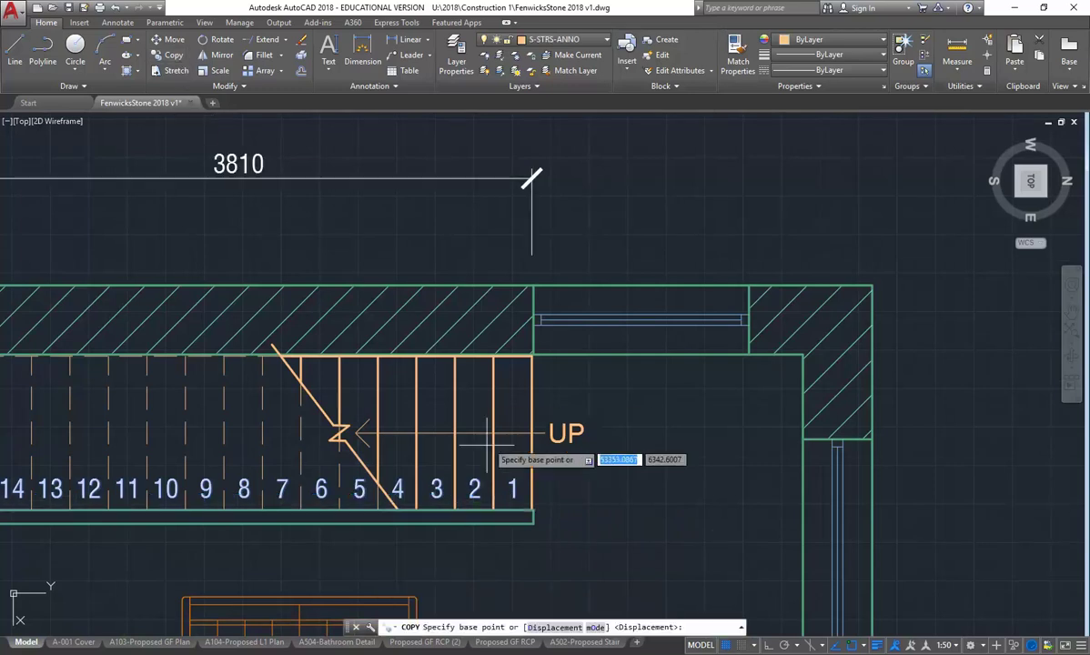
{"action": "left_click", "coordinate": [530, 500]}
{"action": "scroll", "coordinate": [526, 506], "scroll_direction": "down", "scroll_amount": 2}
{"action": "middle_click_drag", "start_coordinate": [519, 427], "coordinate": [555, 287]}
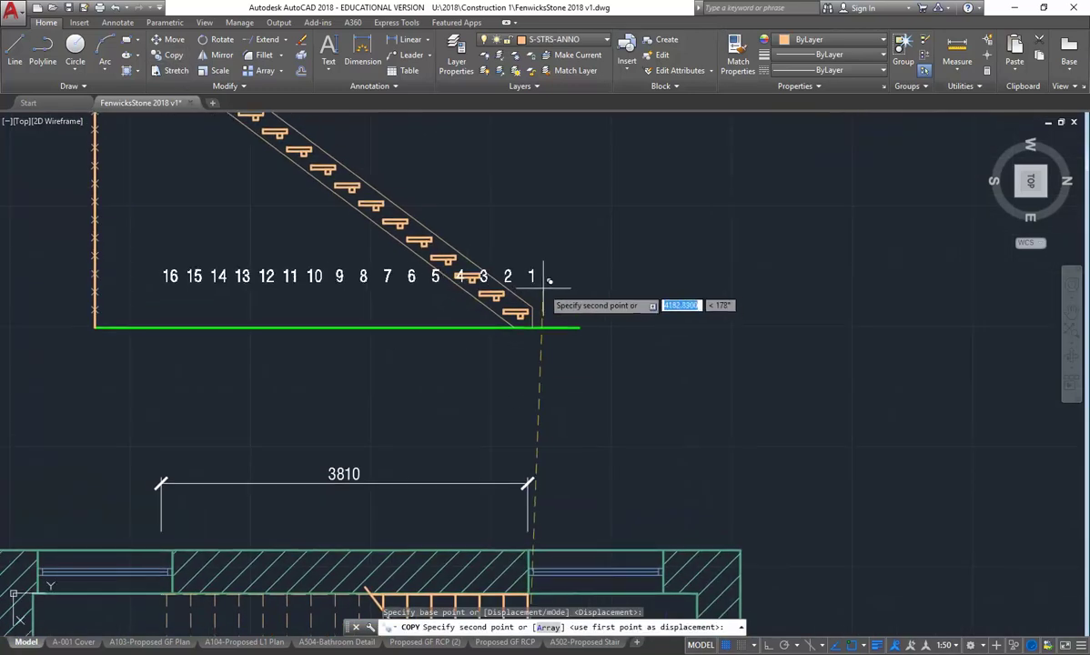
{"action": "scroll", "coordinate": [555, 287], "scroll_direction": "up", "scroll_amount": 4}
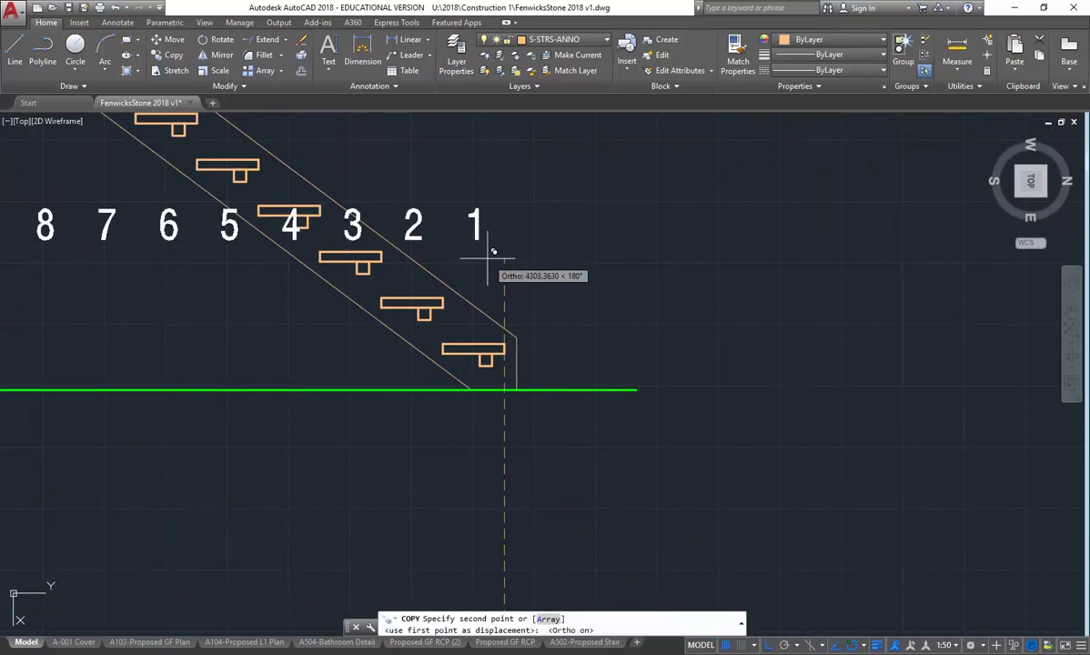
{"action": "scroll", "coordinate": [494, 252], "scroll_direction": "up", "scroll_amount": 2}
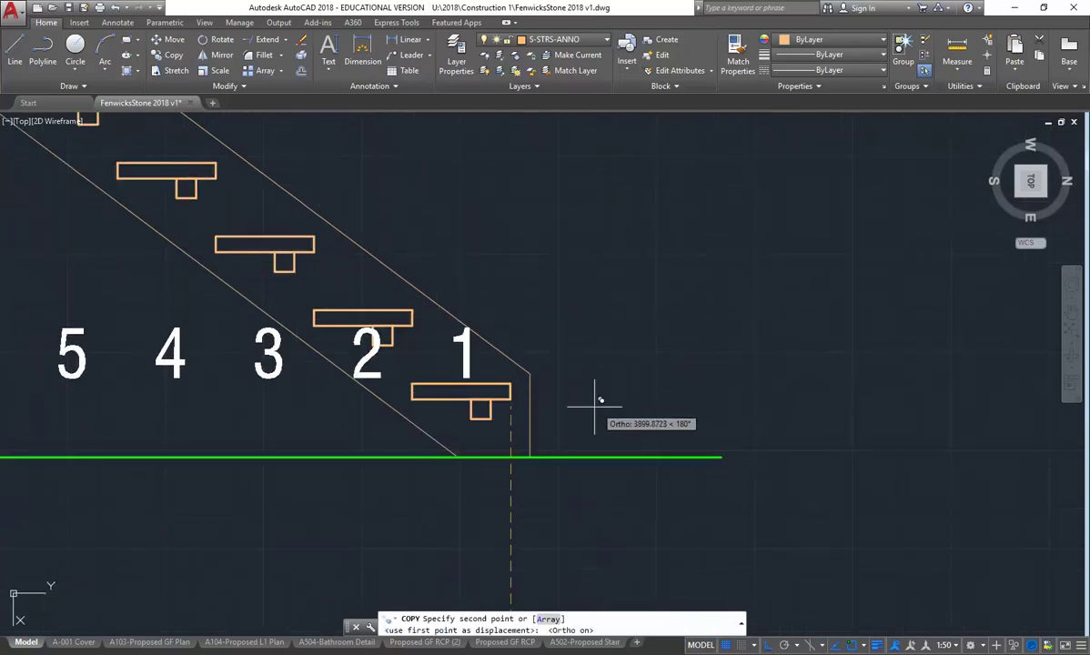
{"action": "type", "text": "3810"}
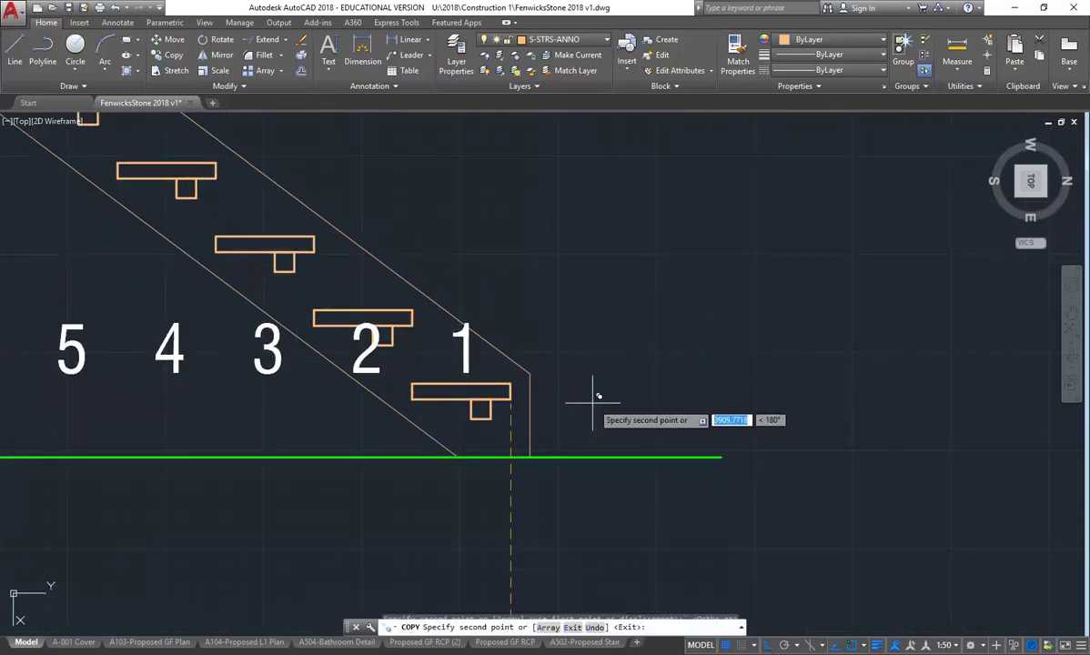
{"action": "key", "text": "Return"}
{"action": "scroll", "coordinate": [584, 397], "scroll_direction": "down", "scroll_amount": 4}
{"action": "key", "text": "Escape"}
Move all the copied numbers 1 to 16 slightly sideways, away from the foot of the flight
{"action": "middle_click_drag", "start_coordinate": [348, 328], "coordinate": [386, 351]}
{"action": "scroll", "coordinate": [385, 352], "scroll_direction": "up", "scroll_amount": 2}
{"action": "scroll", "coordinate": [267, 377], "scroll_direction": "up", "scroll_amount": 2}
{"action": "scroll", "coordinate": [289, 387], "scroll_direction": "down", "scroll_amount": 2}
{"action": "scroll", "coordinate": [479, 414], "scroll_direction": "up", "scroll_amount": 2}
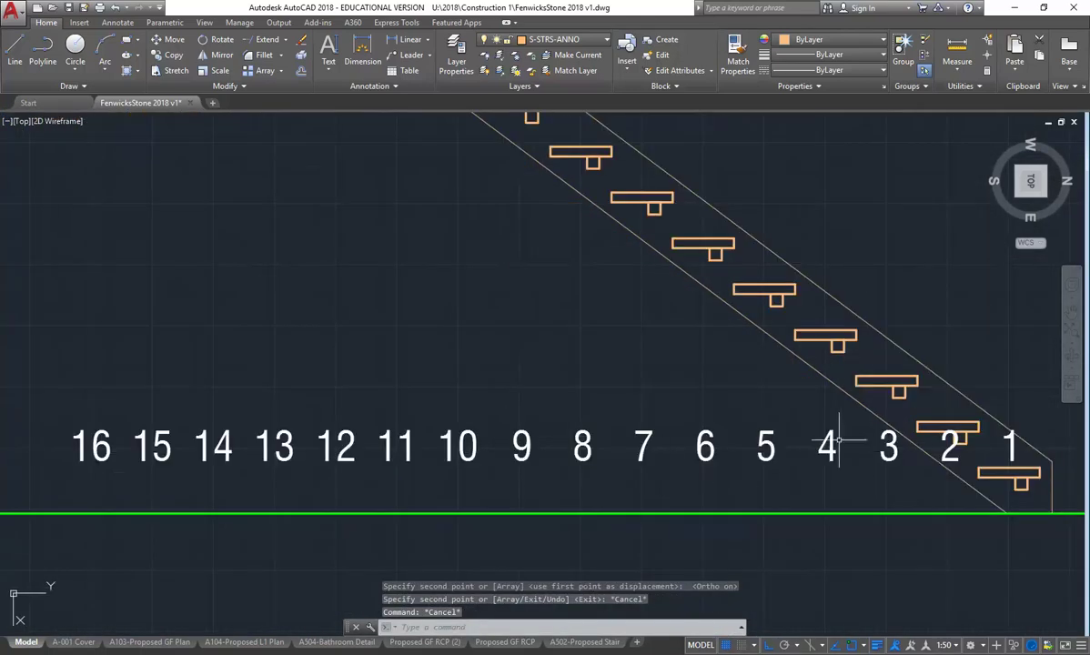
{"action": "scroll", "coordinate": [877, 446], "scroll_direction": "down", "scroll_amount": 2}
{"action": "left_click", "coordinate": [896, 445]}
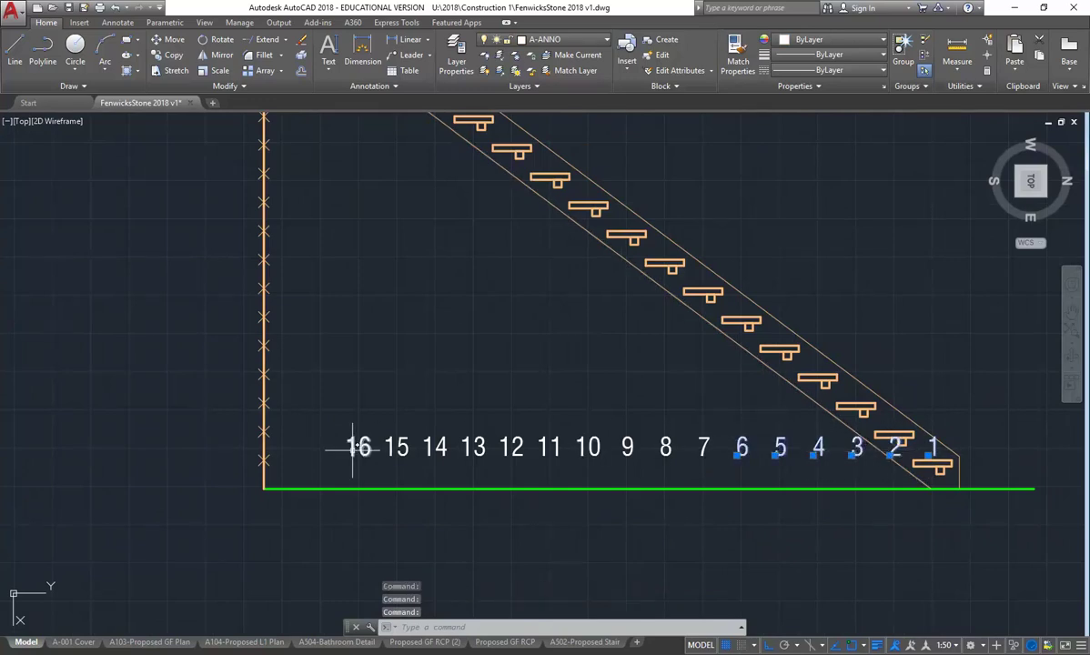
{"action": "left_click", "coordinate": [717, 414]}
{"action": "left_click", "coordinate": [291, 447]}
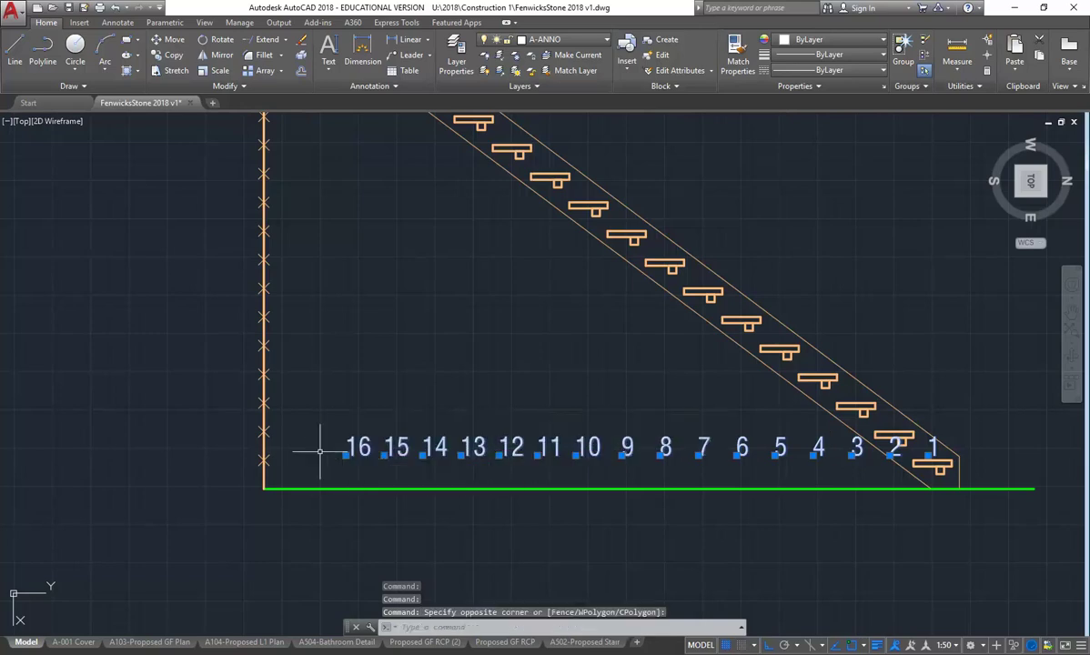
{"action": "left_click", "coordinate": [169, 41]}
{"action": "scroll", "coordinate": [747, 370], "scroll_direction": "up", "scroll_amount": 4}
{"action": "left_click", "coordinate": [744, 244]}
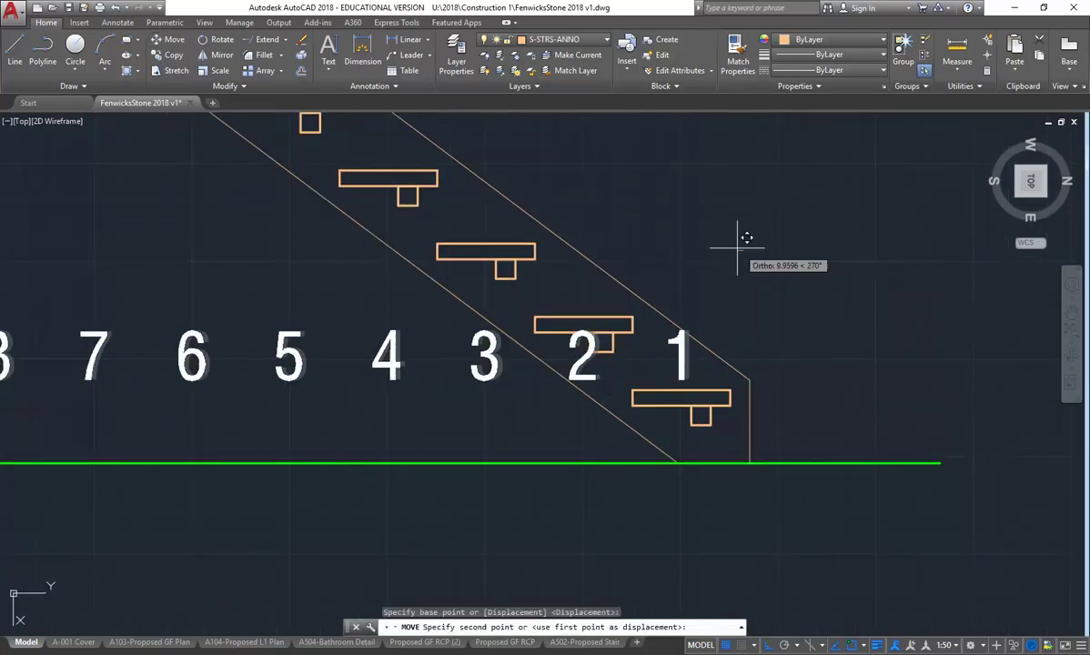
{"action": "left_click", "coordinate": [733, 237]}
Move the numbers 2 to 16 straight up by one riser, leaving 1 above the lowest tread
{"action": "scroll", "coordinate": [815, 355], "scroll_direction": "down", "scroll_amount": 4}
{"action": "middle_click_drag", "start_coordinate": [815, 355], "coordinate": [866, 396]}
{"action": "left_click", "coordinate": [786, 428]}
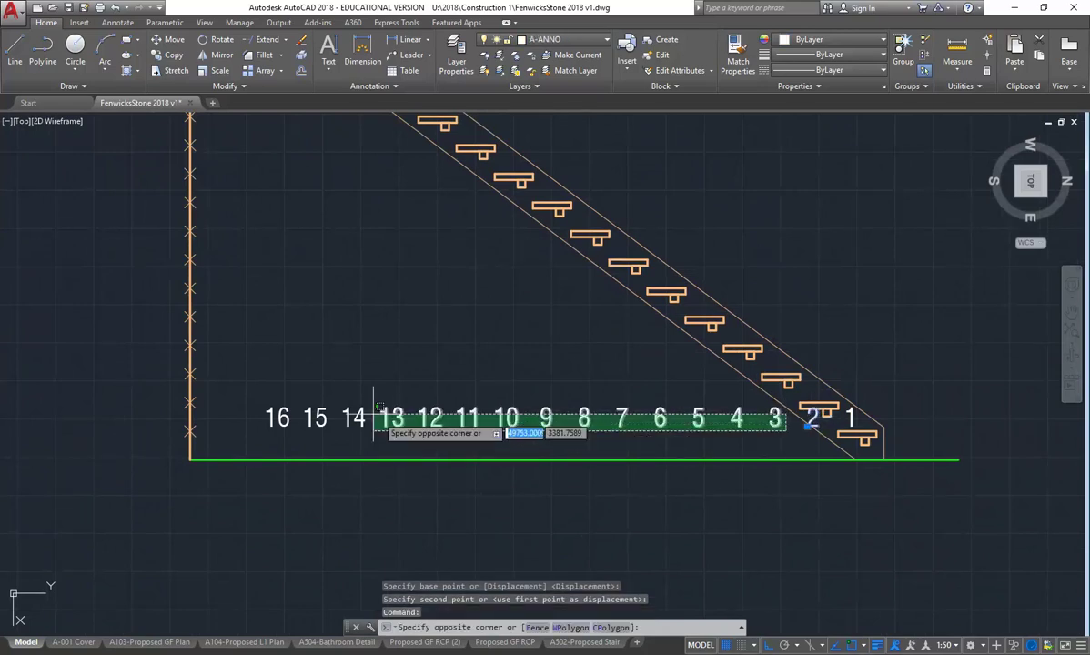
{"action": "left_click", "coordinate": [264, 418]}
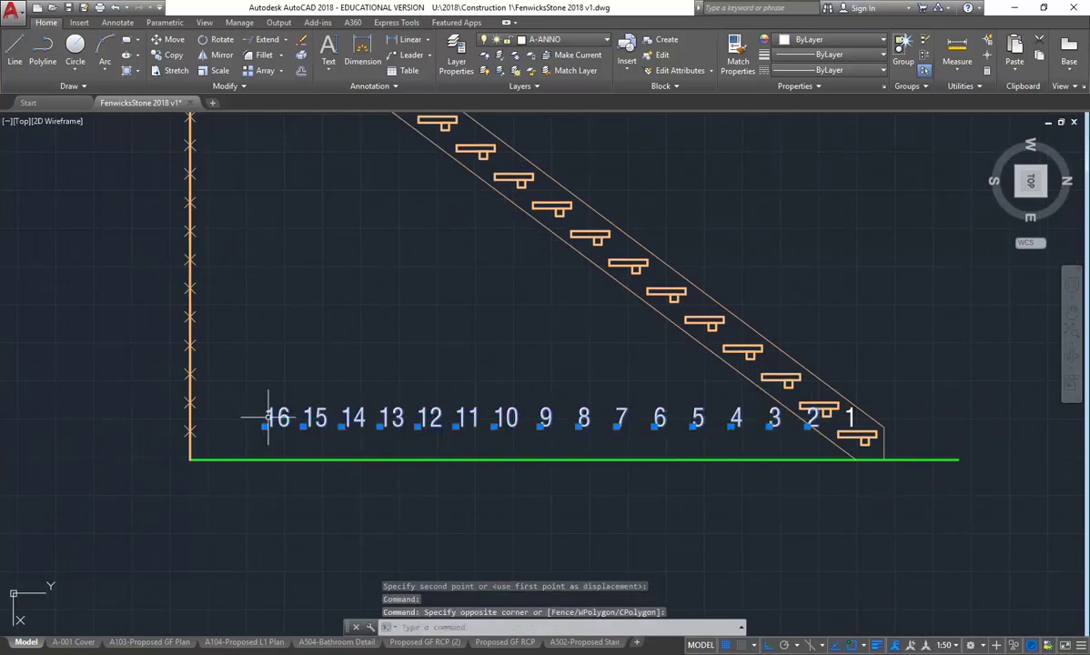
{"action": "left_click", "coordinate": [159, 39]}
{"action": "scroll", "coordinate": [743, 392], "scroll_direction": "up", "scroll_amount": 3}
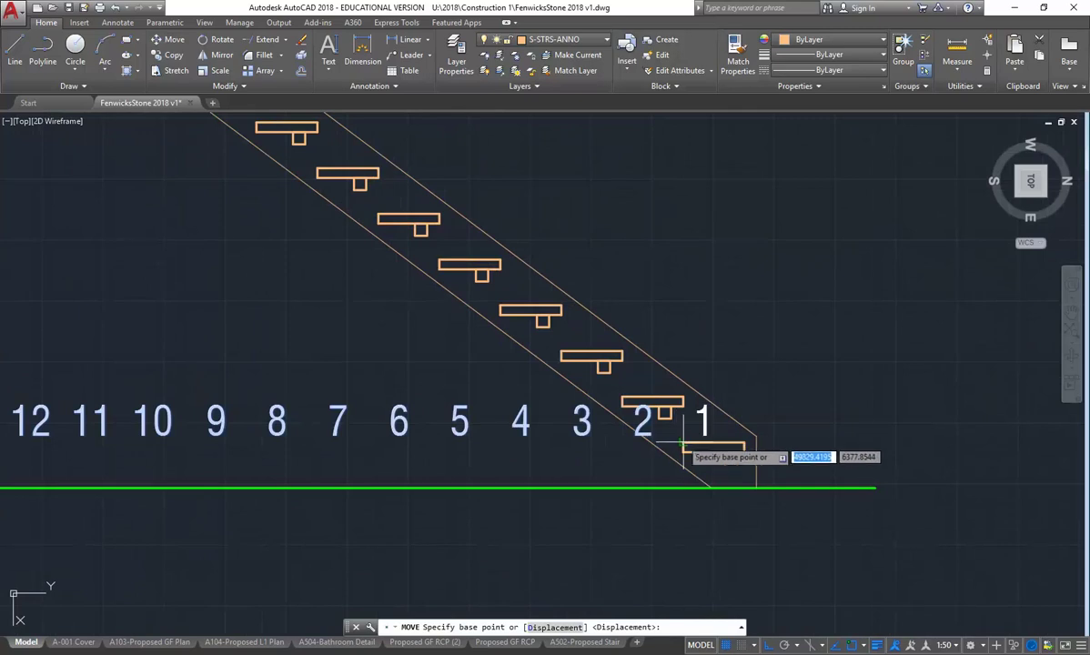
{"action": "scroll", "coordinate": [683, 445], "scroll_direction": "up", "scroll_amount": 4}
{"action": "left_click", "coordinate": [683, 441]}
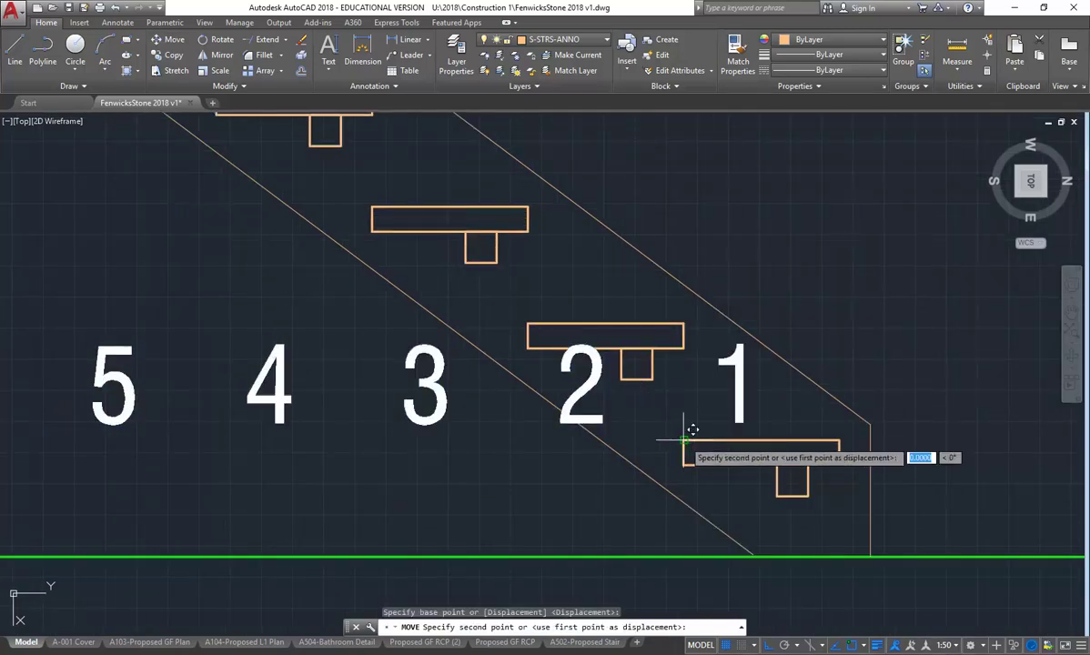
{"action": "left_click", "coordinate": [692, 313]}
{"action": "scroll", "coordinate": [391, 328], "scroll_direction": "down", "scroll_amount": 5}
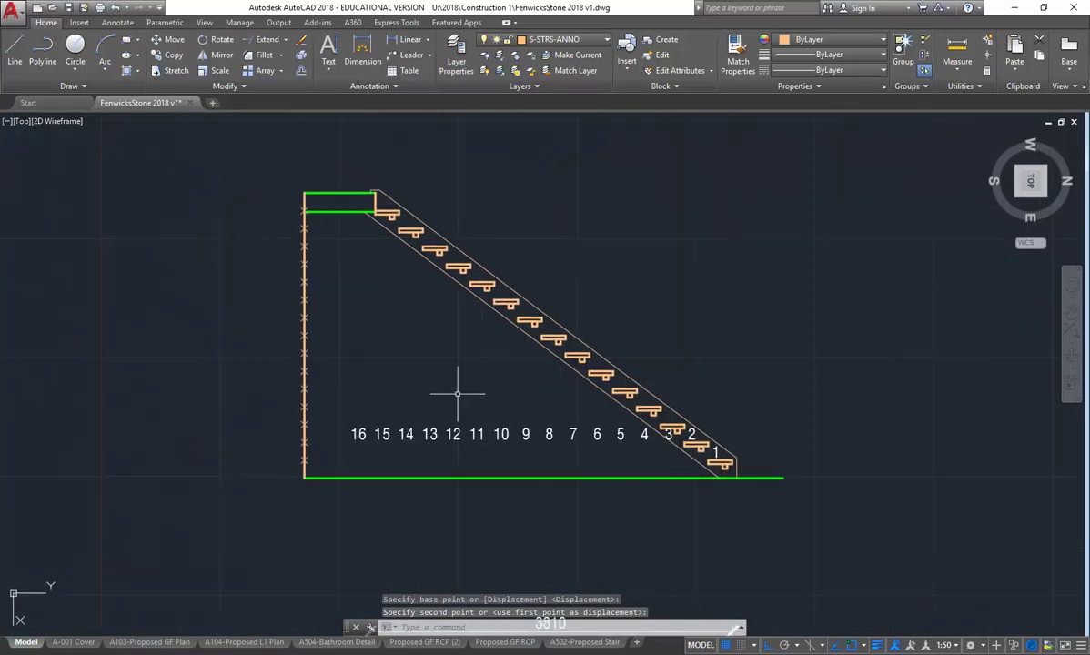
{"action": "scroll", "coordinate": [453, 391], "scroll_direction": "up", "scroll_amount": 2}
{"action": "scroll", "coordinate": [456, 420], "scroll_direction": "down", "scroll_amount": 2}
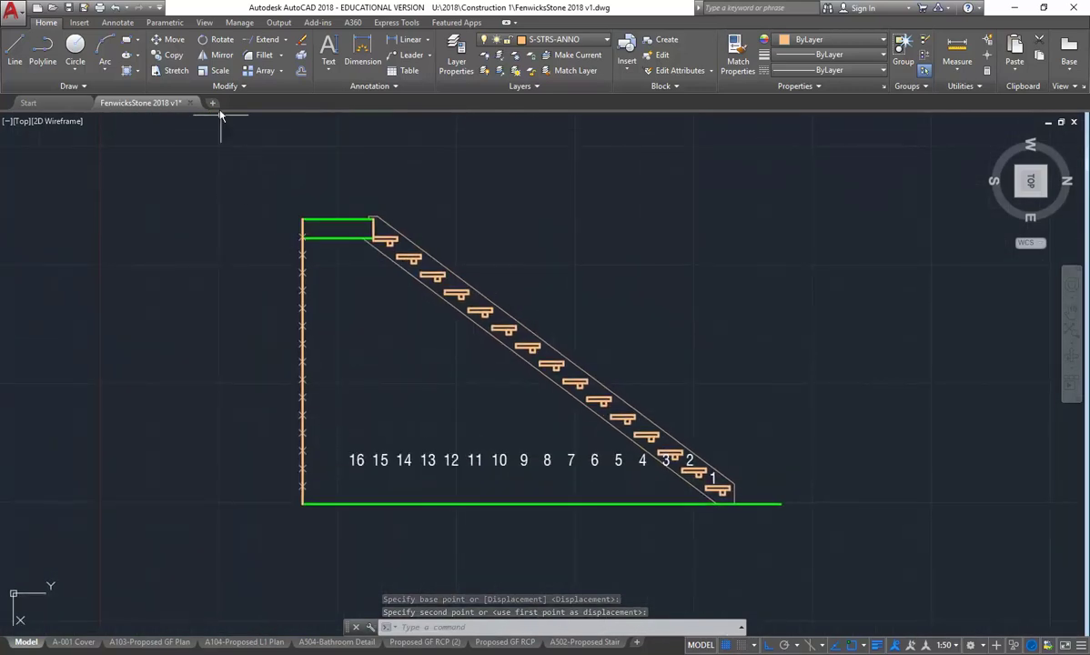
Reuse the previous selection without the 2 and move the numbers 3 to 16 straight up by one riser
{"action": "left_click", "coordinate": [173, 39]}
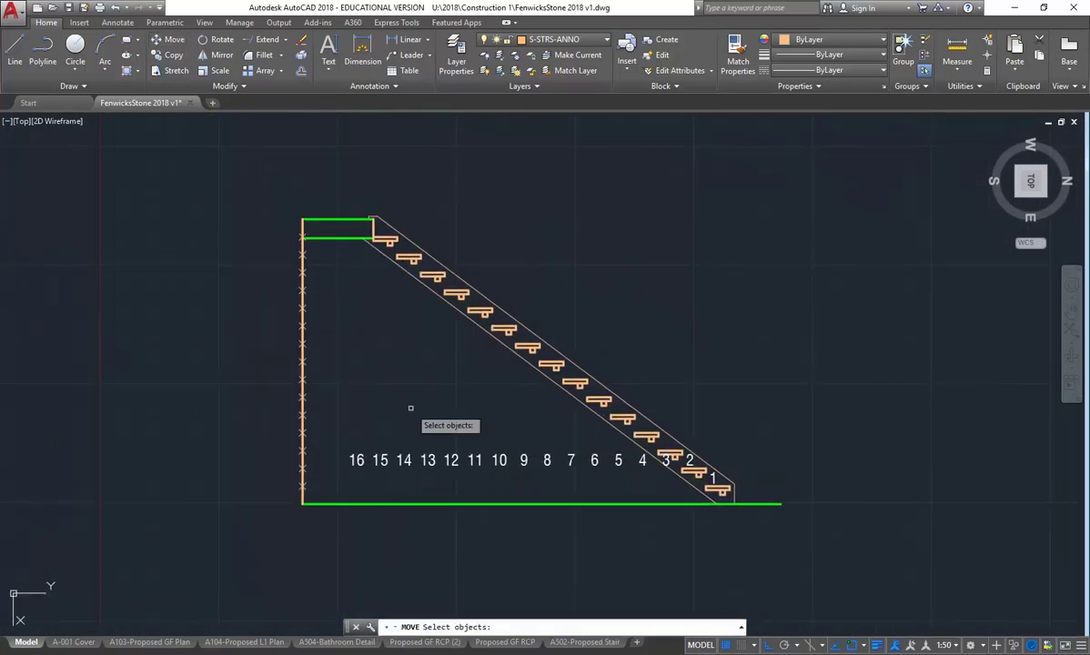
{"action": "key", "text": "Return"}
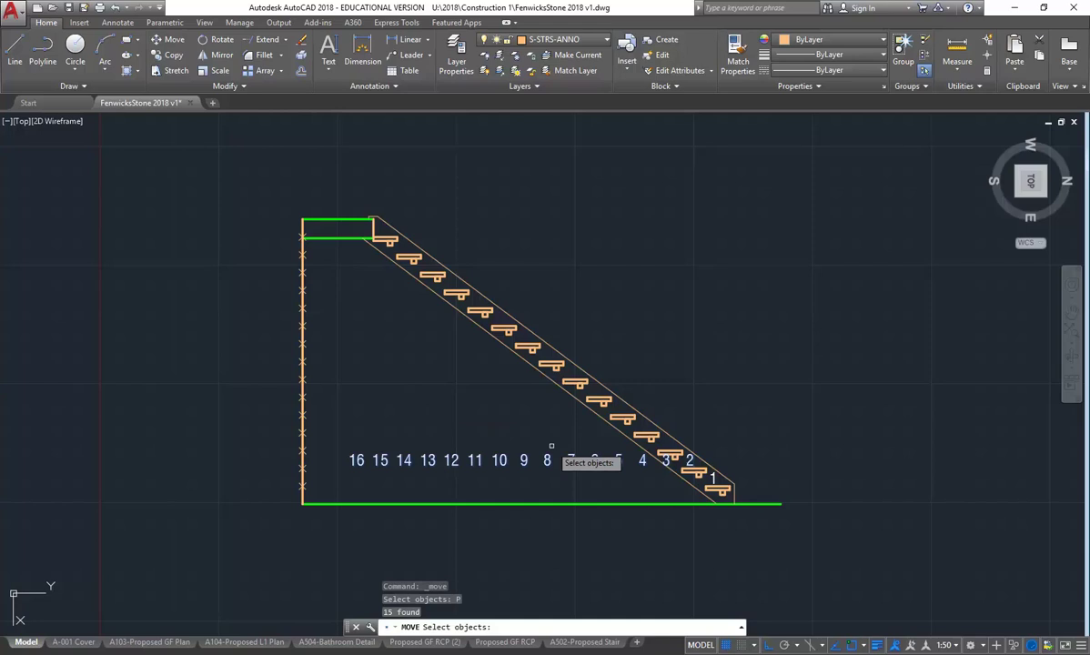
{"action": "left_click", "coordinate": [696, 452], "text": "shift"}
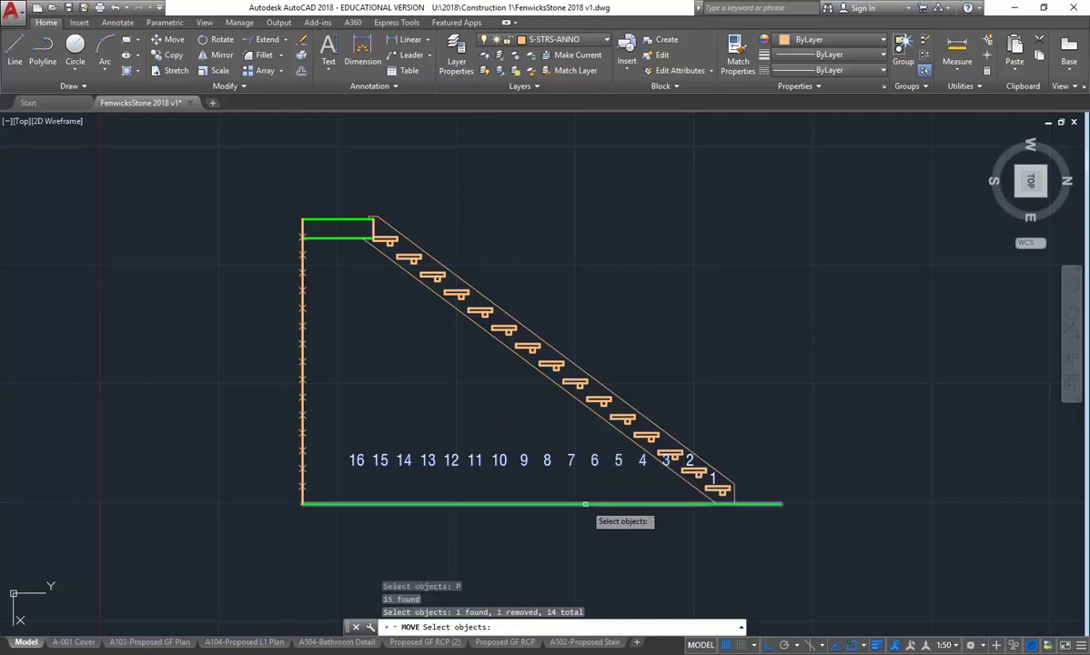
{"action": "scroll", "coordinate": [747, 419], "scroll_direction": "up", "scroll_amount": 2}
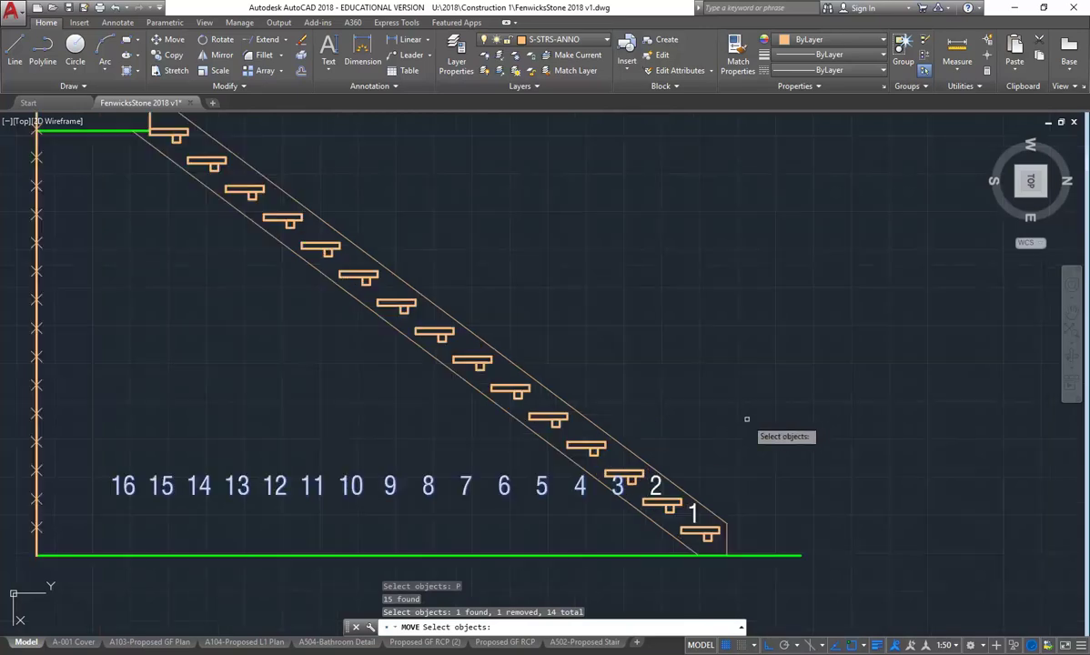
{"action": "key", "text": "Return"}
{"action": "scroll", "coordinate": [692, 426], "scroll_direction": "up", "scroll_amount": 2}
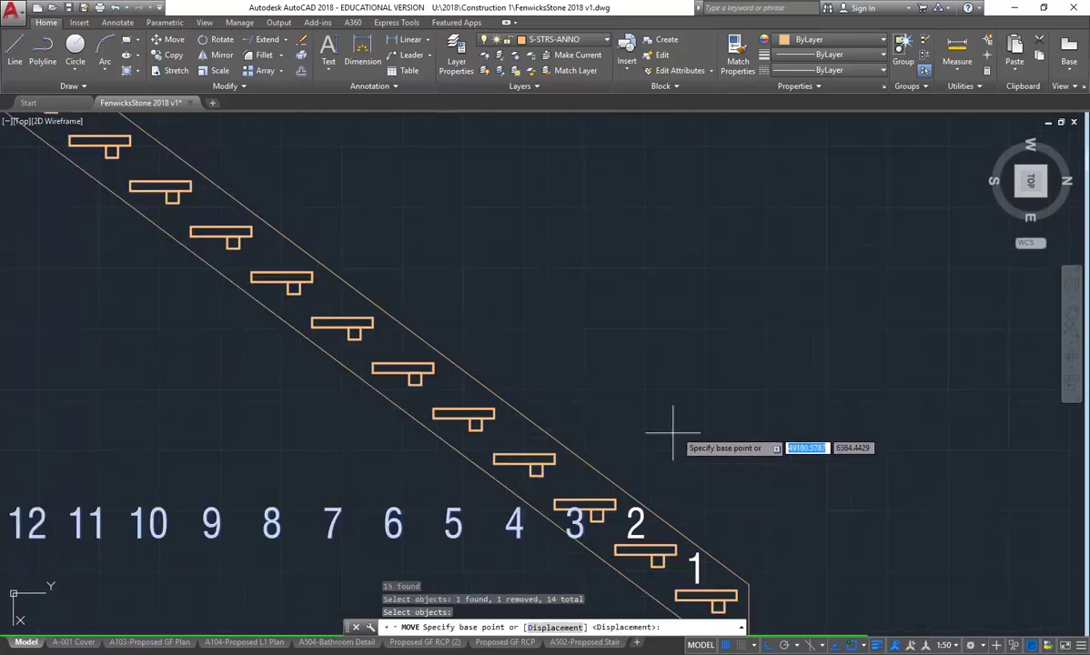
{"action": "left_click", "coordinate": [622, 529]}
{"action": "left_click", "coordinate": [622, 486]}
{"action": "scroll", "coordinate": [610, 460], "scroll_direction": "down", "scroll_amount": 2}
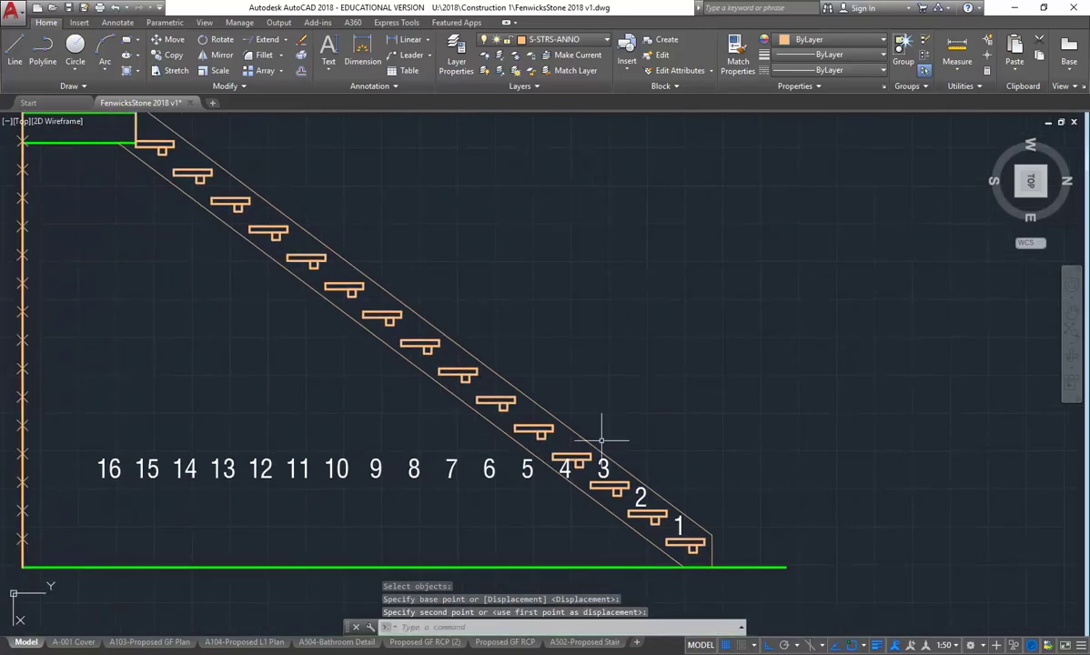
Reuse the previous selection without the 3 and move the numbers 4 to 16 up by one riser
{"action": "key", "text": "Return"}
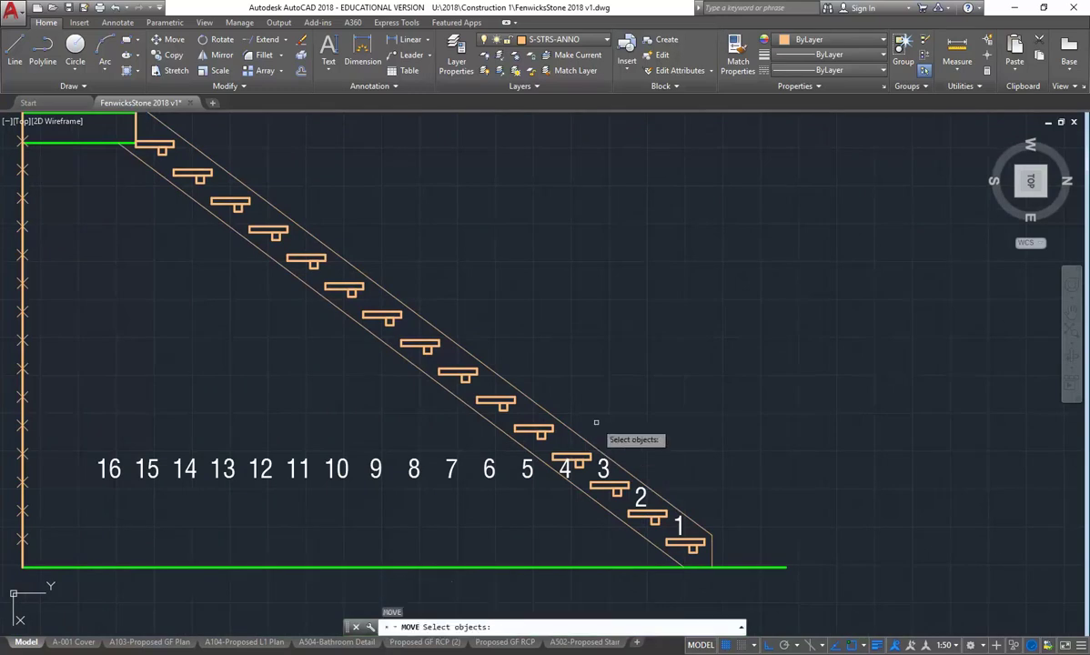
{"action": "type", "text": "P"}
{"action": "key", "text": "Return"}
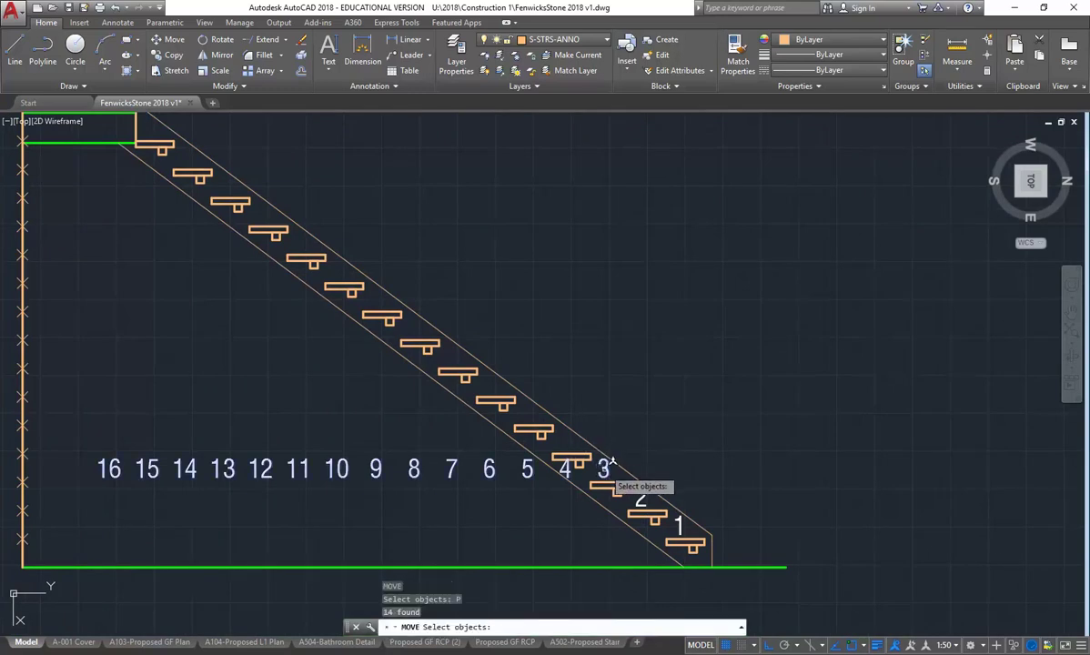
{"action": "left_click", "coordinate": [606, 466], "text": "shift"}
{"action": "key", "text": "Return"}
{"action": "left_click", "coordinate": [601, 468]}
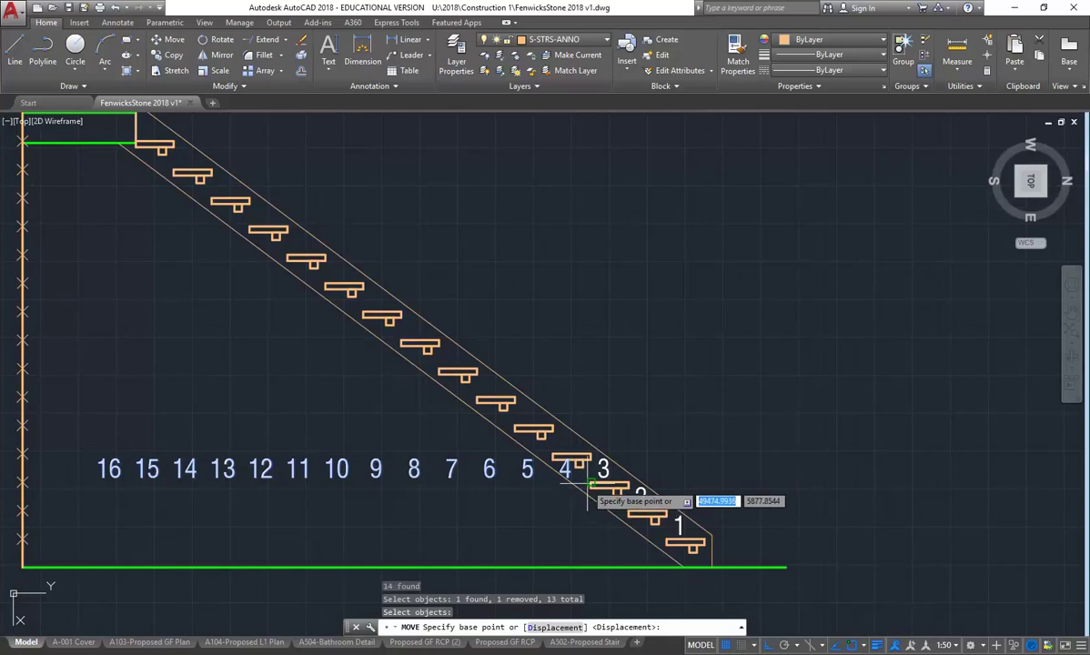
{"action": "left_click", "coordinate": [599, 439]}
Move the previous selection minus the 4, numbers 5 to 16, up by one riser using the tread corners
{"action": "key", "text": "Return"}
{"action": "type", "text": "P"}
{"action": "key", "text": "Return"}
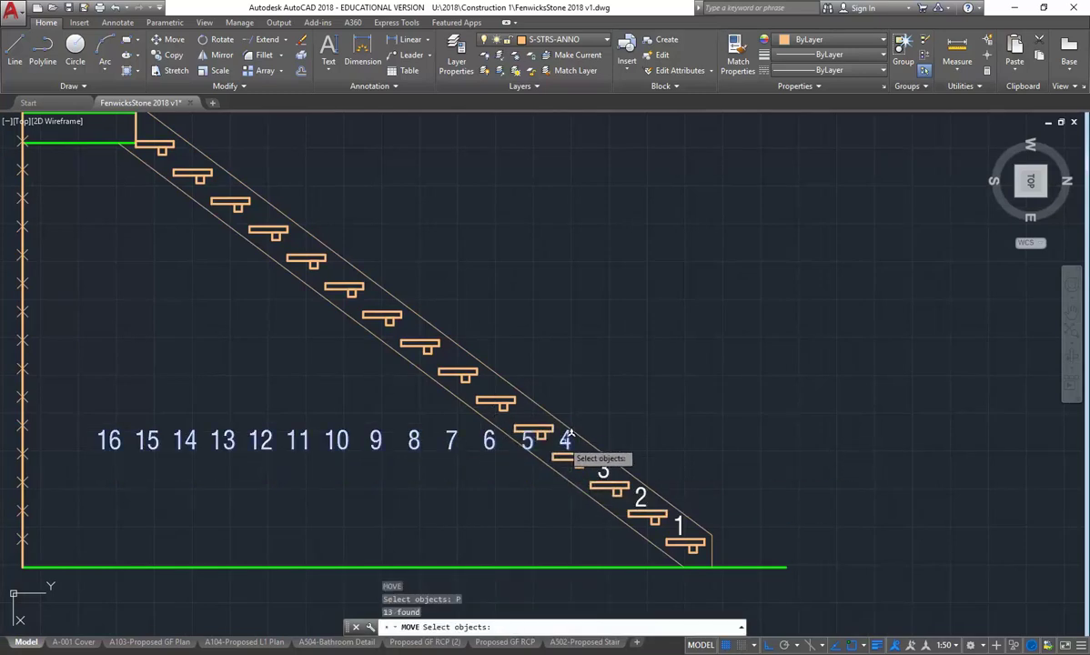
{"action": "left_click", "coordinate": [566, 438], "text": "shift"}
{"action": "key", "text": "Return"}
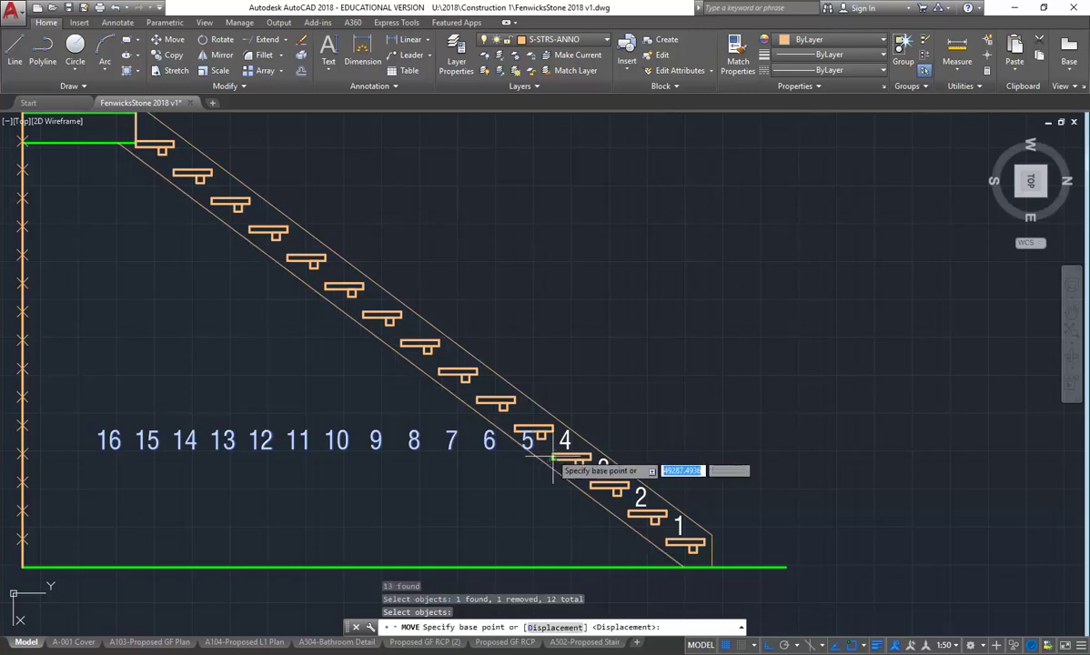
{"action": "left_click", "coordinate": [553, 464]}
{"action": "left_click", "coordinate": [555, 436]}
Move the previous selection minus the 5, numbers 6 to 16, up by one riser
{"action": "key", "text": "Return"}
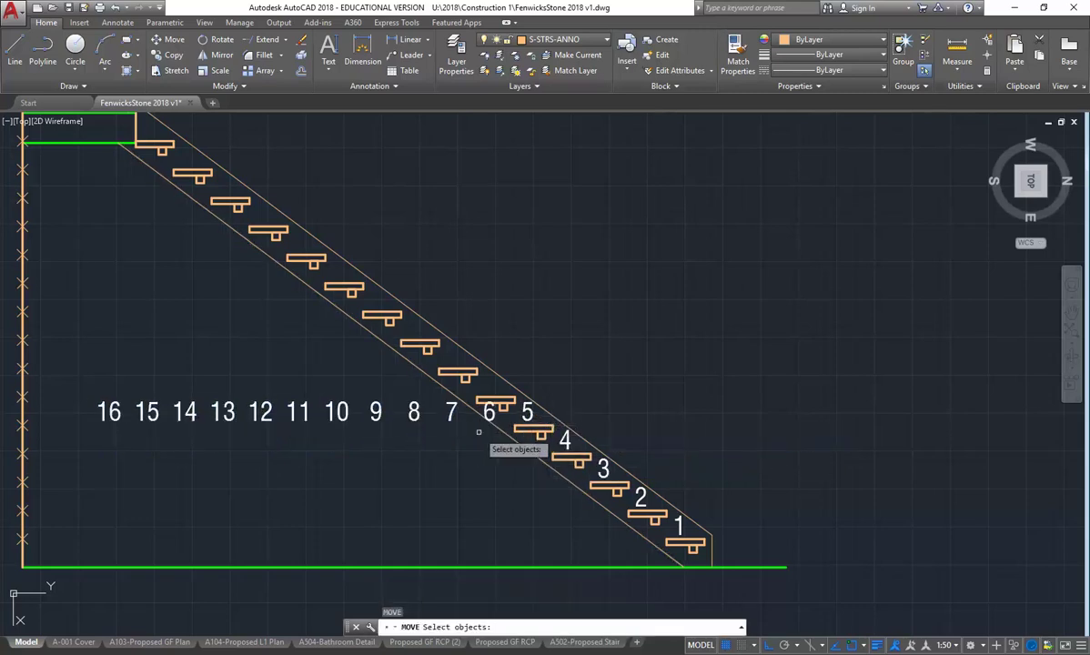
{"action": "type", "text": "P"}
{"action": "key", "text": "Return"}
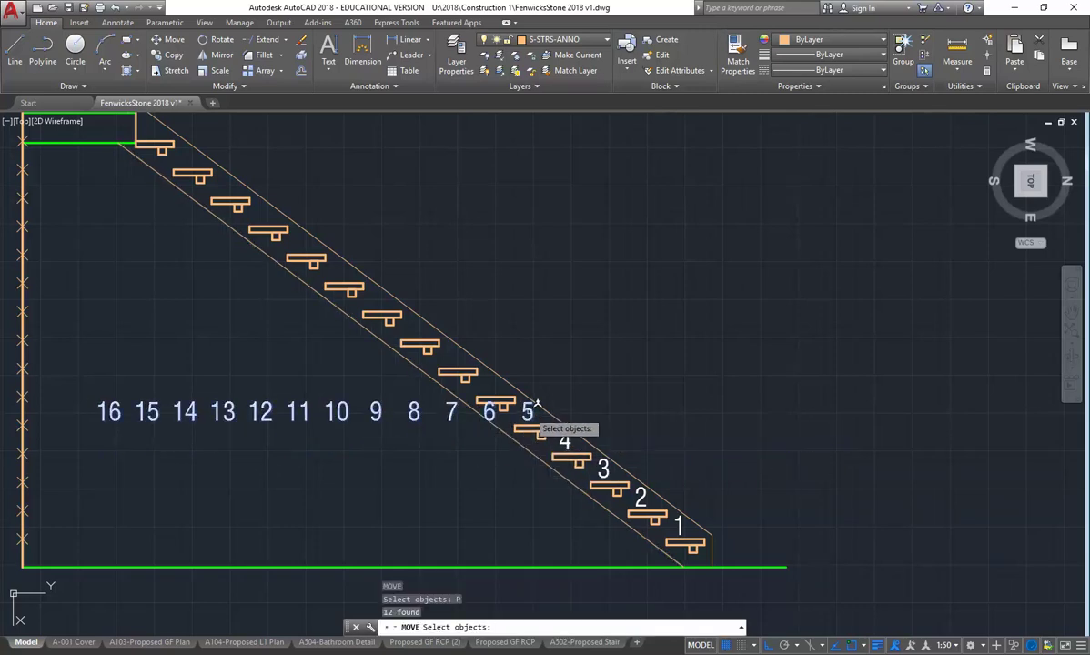
{"action": "left_click", "coordinate": [532, 409], "text": "shift"}
{"action": "key", "text": "Return"}
{"action": "left_click", "coordinate": [520, 415]}
{"action": "left_click", "coordinate": [525, 386]}
Move the previous selection minus the 6, numbers 7 to 16, up by one riser
{"action": "key", "text": "Return"}
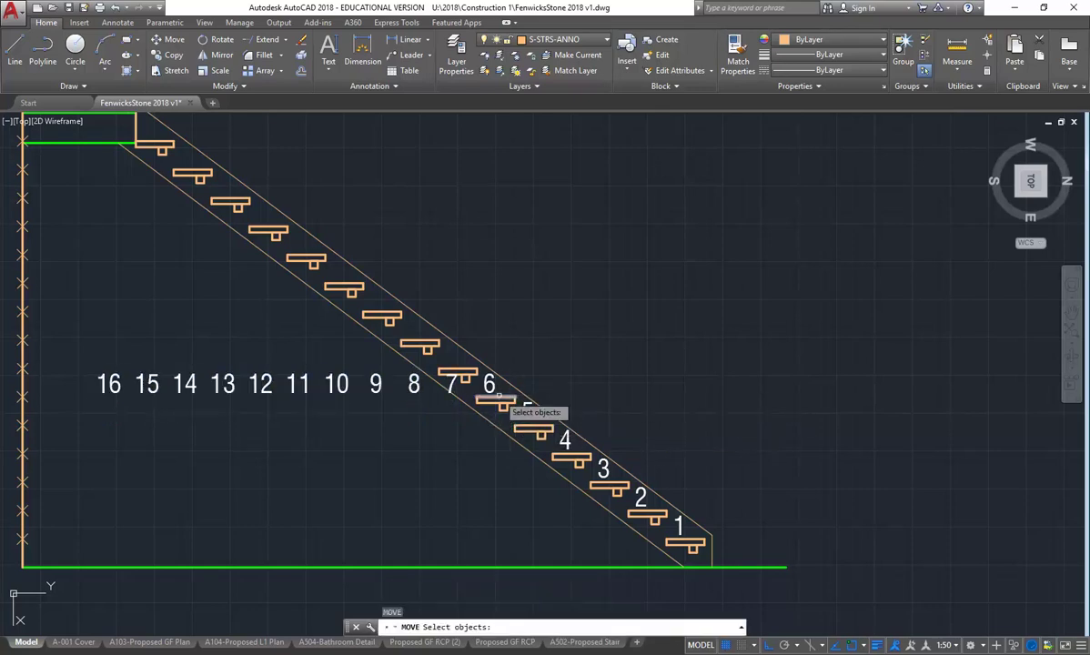
{"action": "type", "text": "p"}
{"action": "key", "text": "Return"}
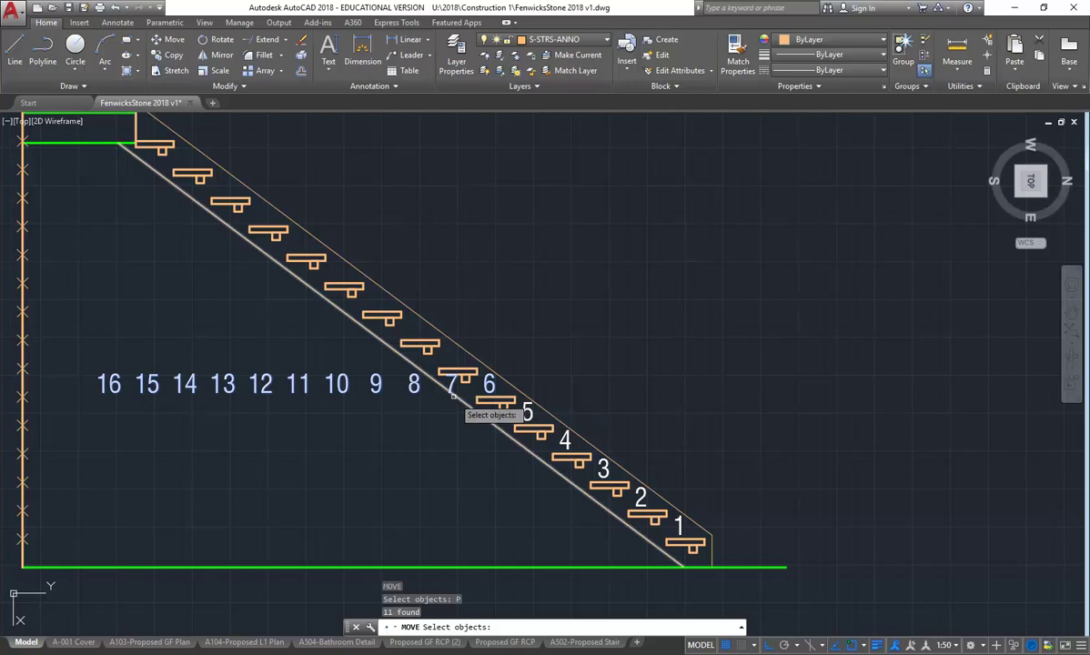
{"action": "left_click", "coordinate": [492, 376], "text": "shift"}
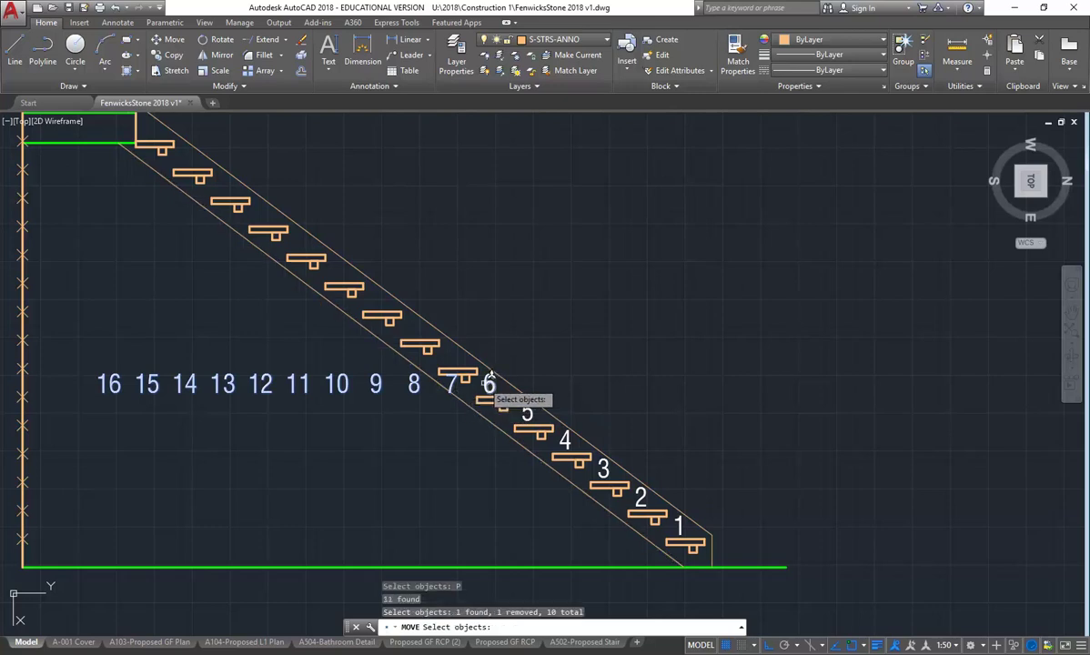
{"action": "key", "text": "Return"}
{"action": "left_click", "coordinate": [481, 377]}
{"action": "left_click", "coordinate": [481, 347]}
{"action": "mouse_move", "coordinate": [437, 370]}
{"action": "middle_mouse_down"}
{"action": "mouse_move", "coordinate": [495, 409]}
{"action": "mouse_move", "coordinate": [475, 408]}
{"action": "middle_mouse_up"}
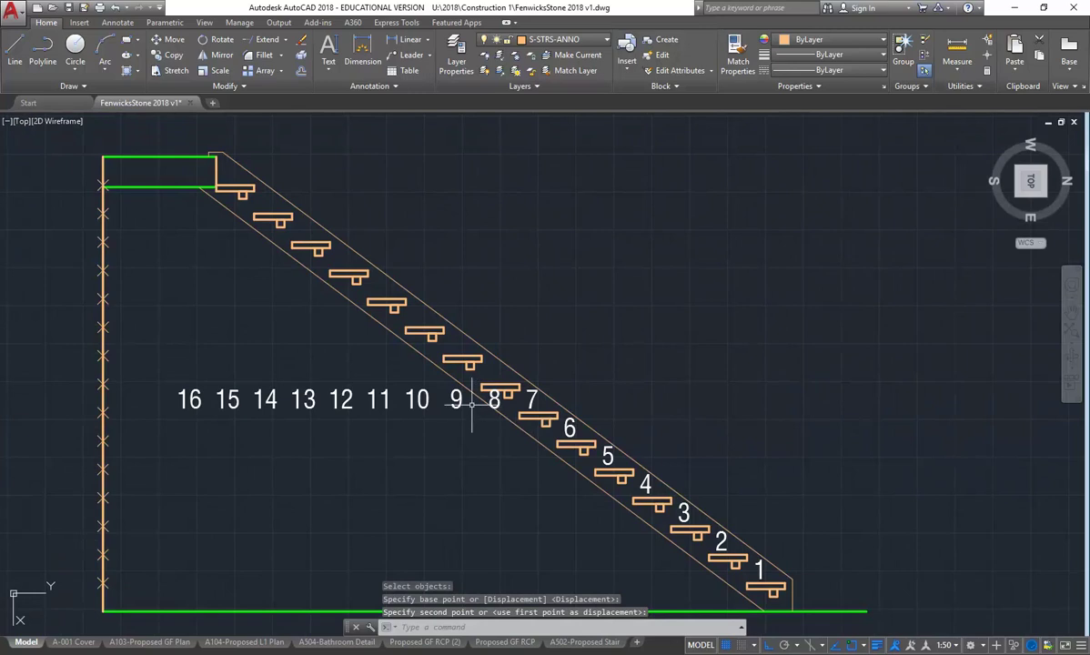
Move the previous selection minus the 7, numbers 8 to 16, up by one riser
{"action": "key", "text": "Return"}
{"action": "key", "text": "Return"}
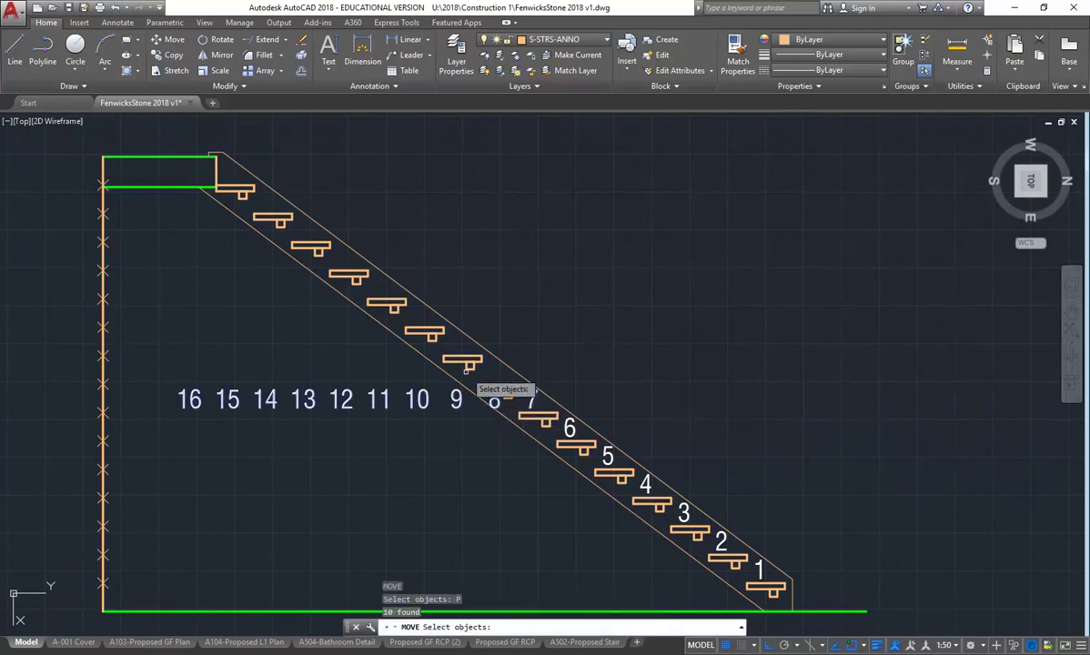
{"action": "left_click", "coordinate": [535, 407], "text": "shift"}
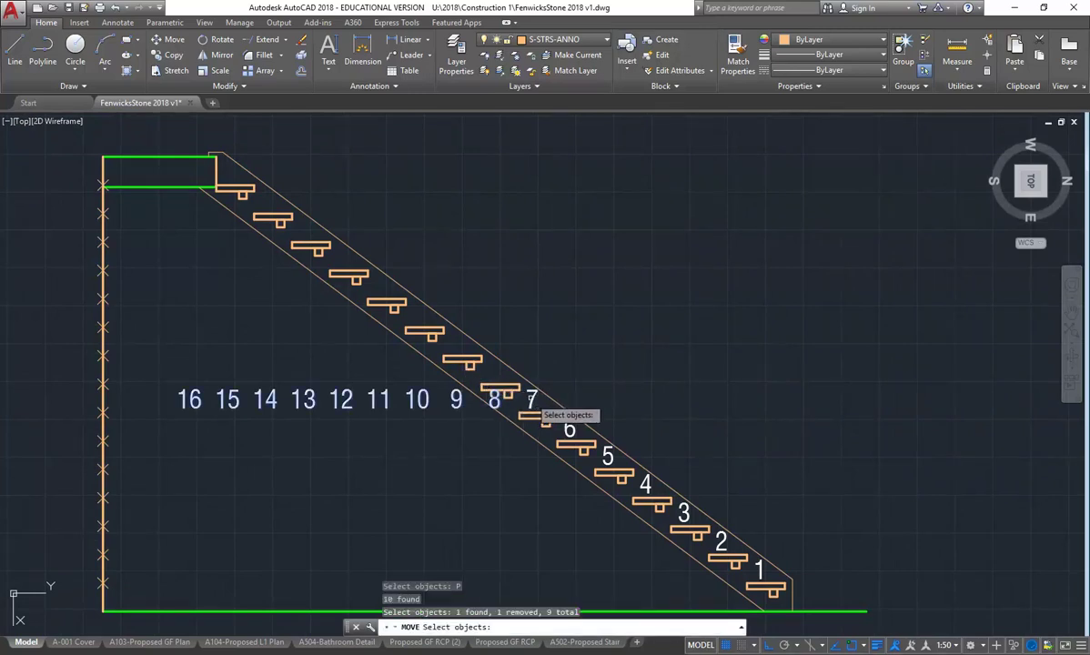
{"action": "key", "text": "Return"}
{"action": "left_click", "coordinate": [532, 396]}
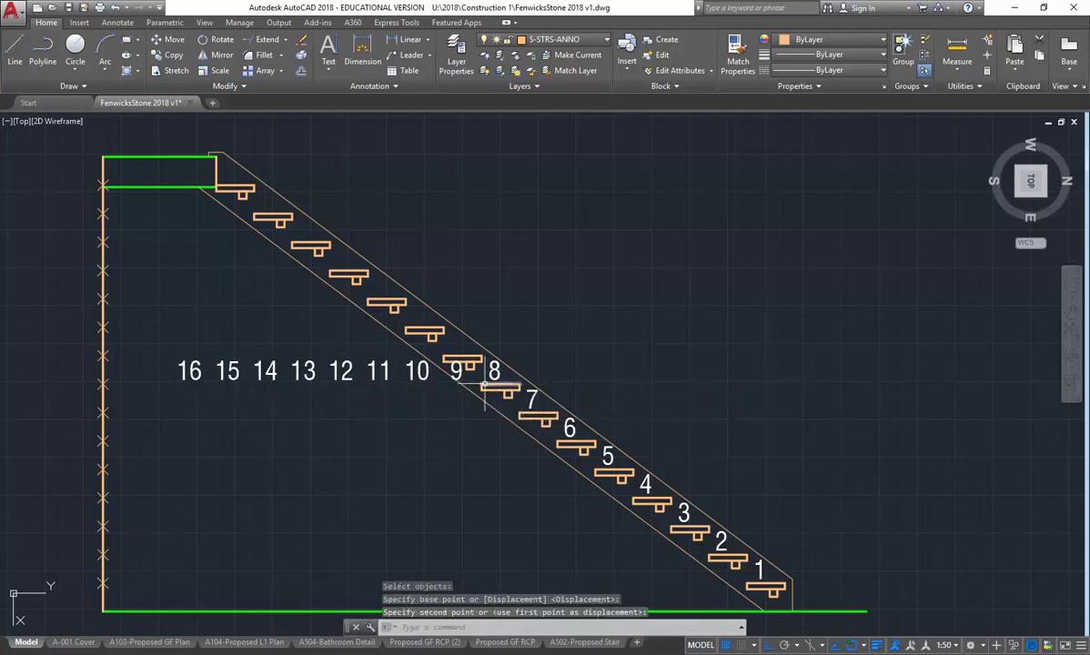
{"action": "middle_click_drag", "start_coordinate": [511, 388], "coordinate": [564, 410]}
{"action": "left_click", "coordinate": [560, 412]}
Move the previous selection minus the 8, numbers 9 to 16, up by one riser, snapping to the tread corners
{"action": "key", "text": "Return"}
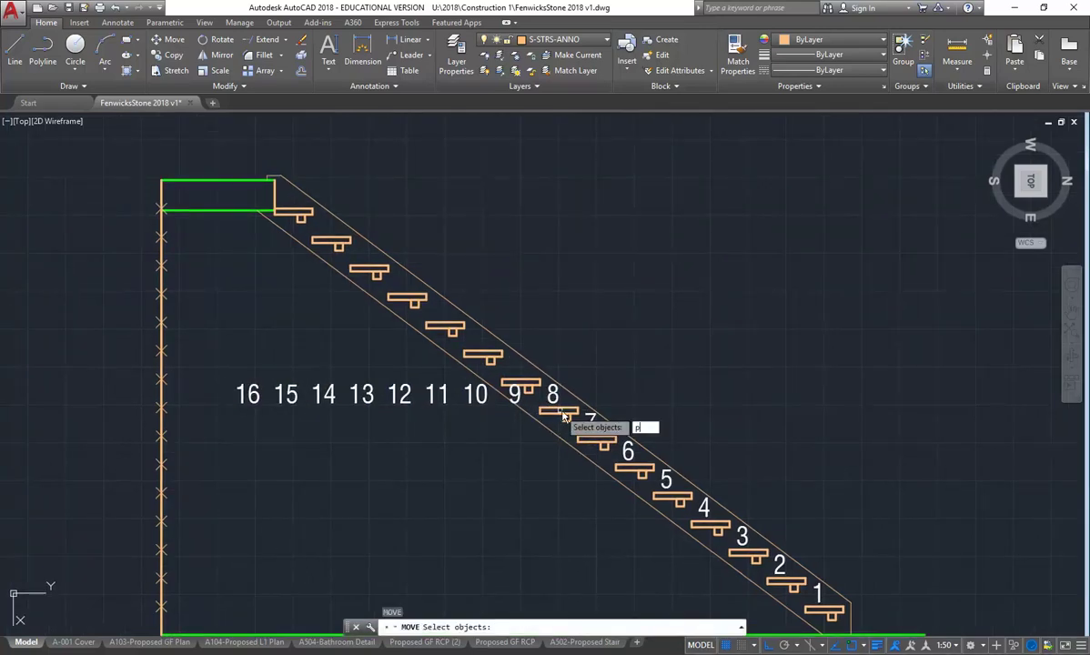
{"action": "key", "text": "Return"}
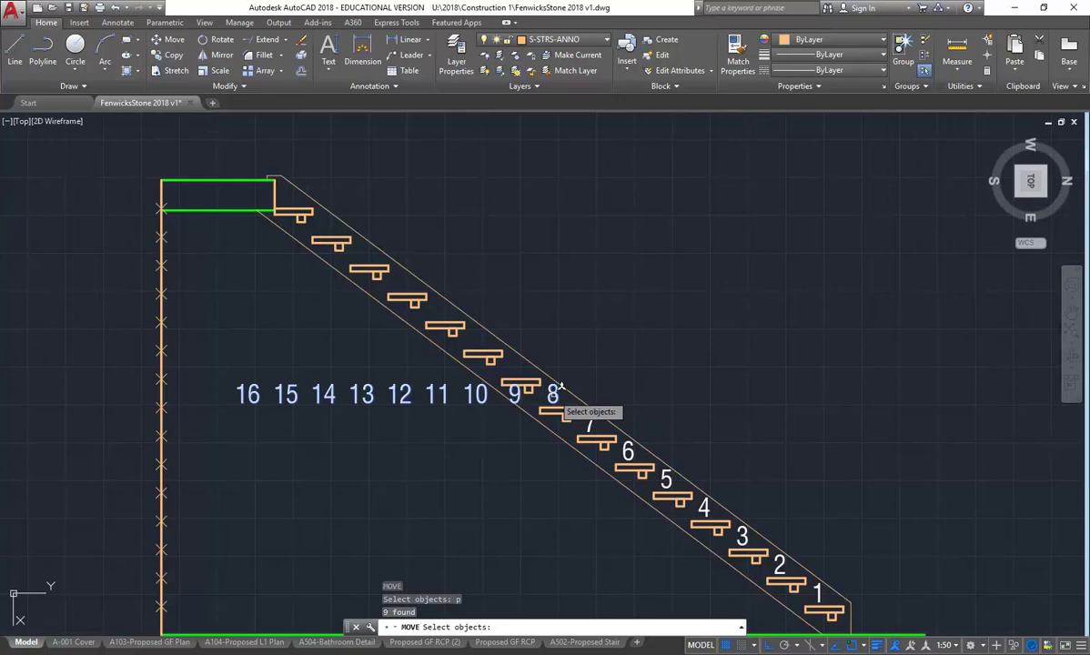
{"action": "left_click", "coordinate": [555, 392], "text": "shift"}
{"action": "key", "text": "Return"}
{"action": "scroll", "coordinate": [541, 390], "scroll_direction": "up", "scroll_amount": 4}
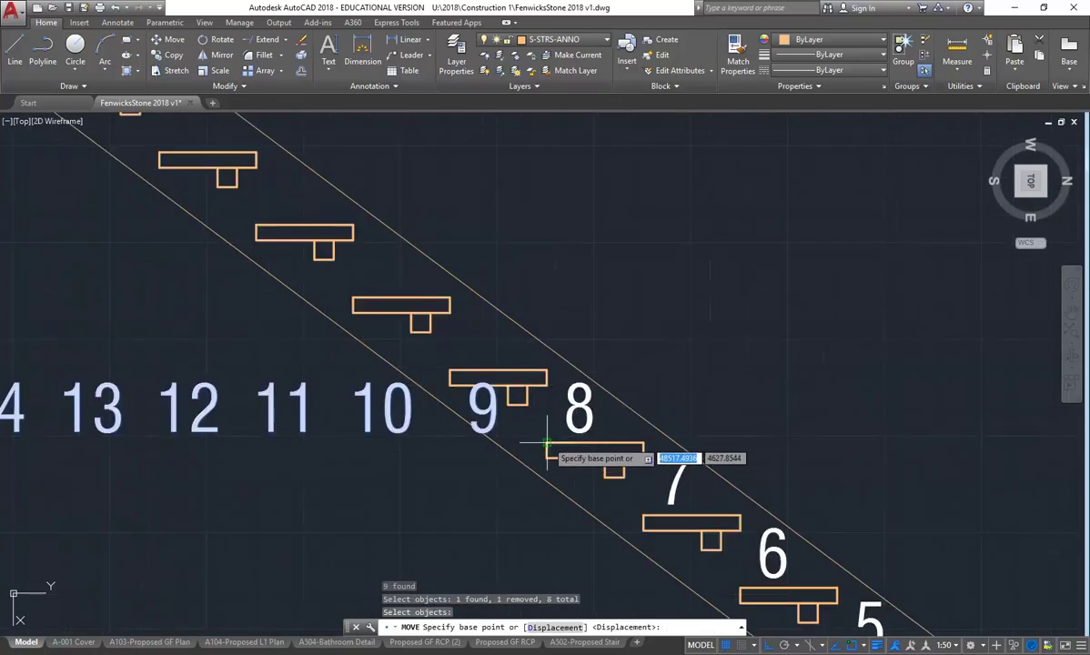
{"action": "left_click", "coordinate": [546, 446]}
{"action": "left_click", "coordinate": [550, 368]}
{"action": "middle_click_drag", "start_coordinate": [481, 378], "coordinate": [523, 403]}
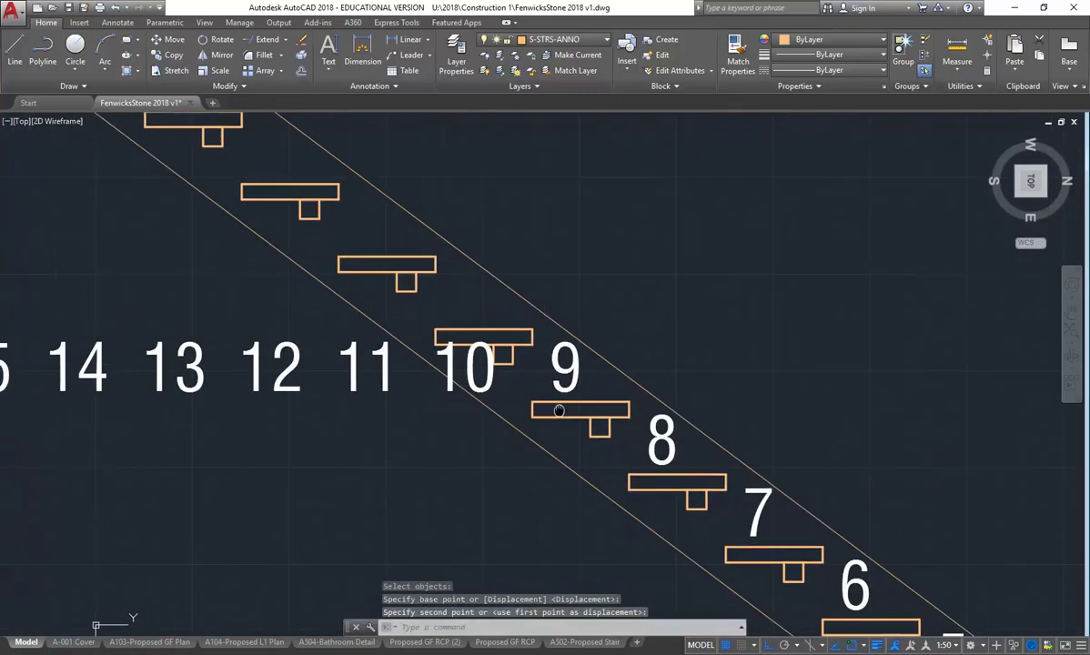
{"action": "scroll", "coordinate": [523, 404], "scroll_direction": "down", "scroll_amount": 2}
Move the previous selection minus the 9, numbers 10 to 16, up by one riser of 187.5 mm
{"action": "key", "text": "Return"}
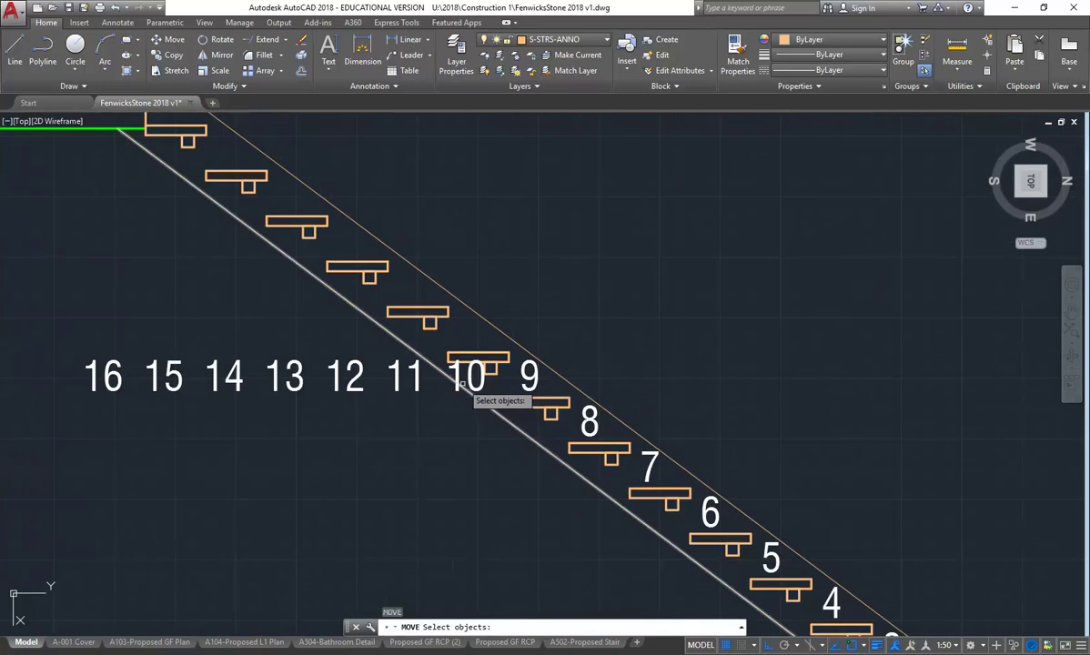
{"action": "type", "text": "p"}
{"action": "key", "text": "Return"}
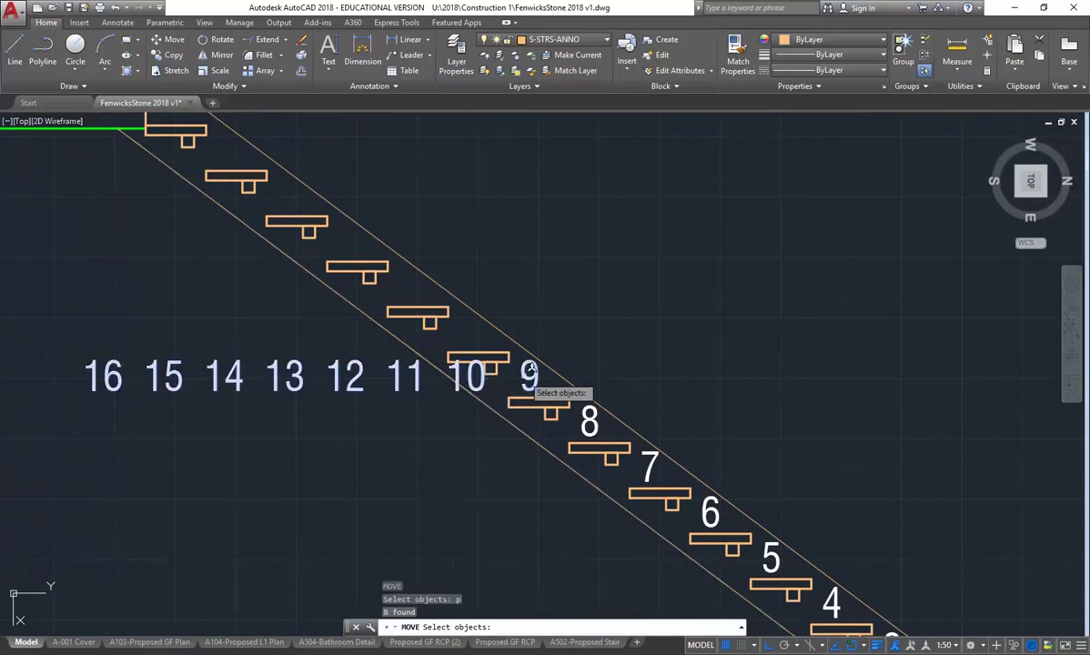
{"action": "left_click", "coordinate": [507, 375], "text": "shift"}
{"action": "key", "text": "Return"}
{"action": "left_click", "coordinate": [509, 401]}
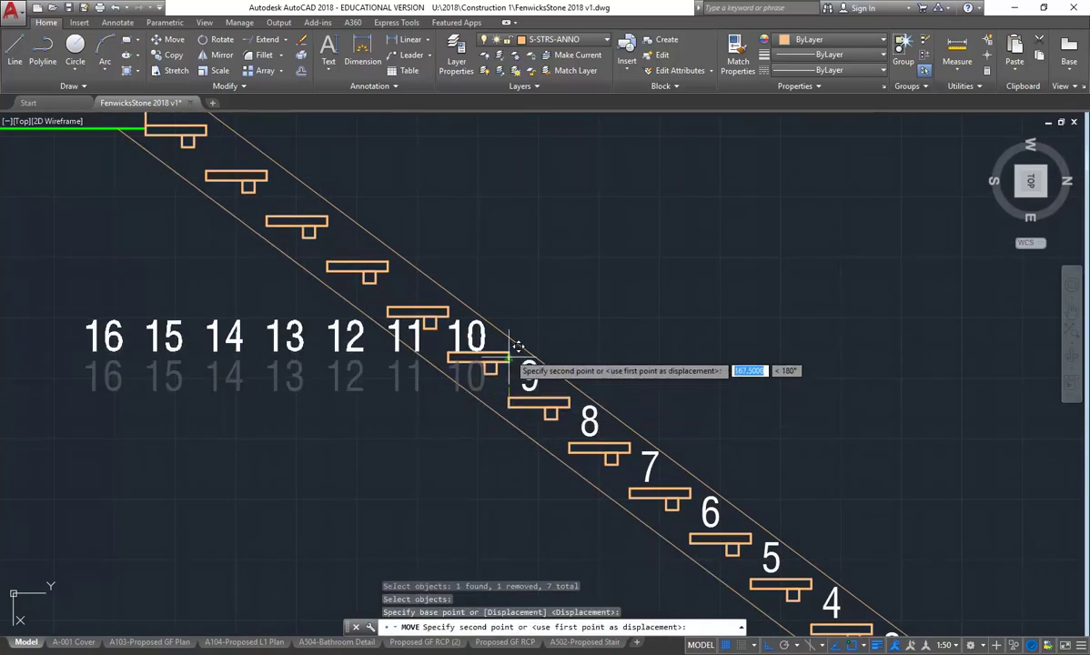
{"action": "left_click", "coordinate": [515, 341]}
{"action": "scroll", "coordinate": [494, 387], "scroll_direction": "down", "scroll_amount": 2}
{"action": "scroll", "coordinate": [494, 387], "scroll_direction": "down", "scroll_amount": 4}
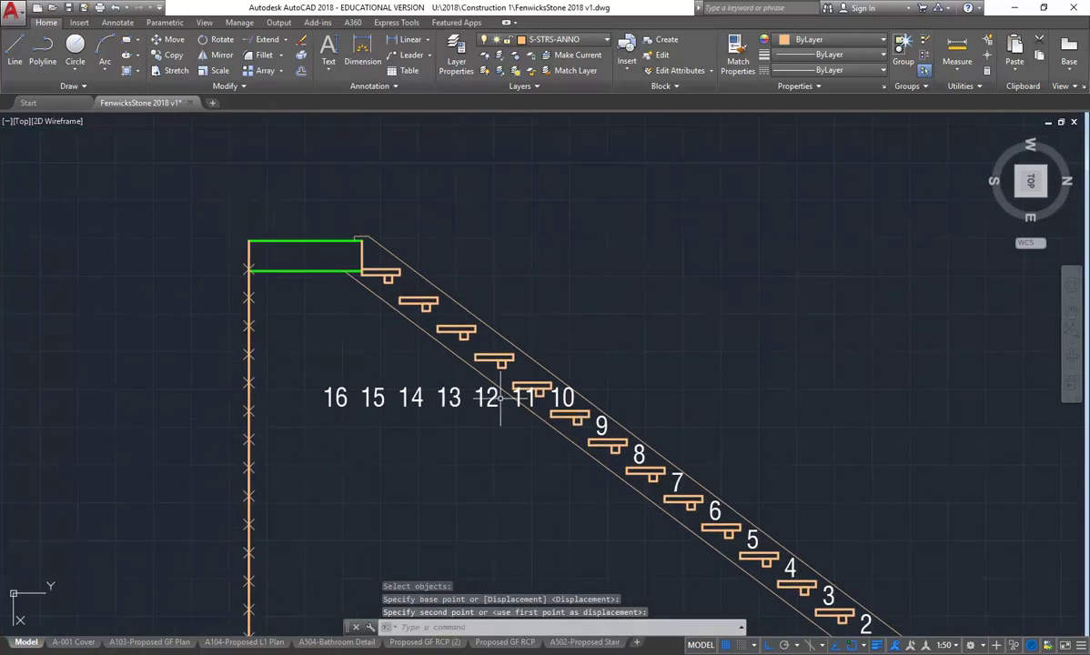
{"action": "scroll", "coordinate": [535, 490], "scroll_direction": "up", "scroll_amount": 2}
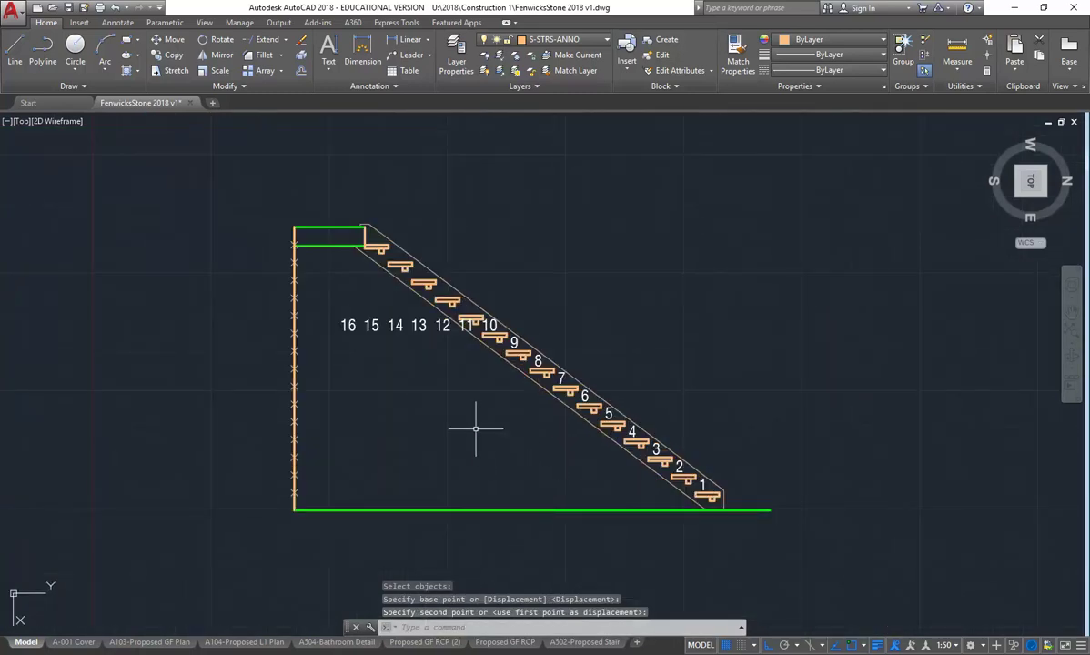
Move the vertical riser line with its division points horizontally away from the stair section, well clear of the landing
{"action": "middle_click_drag", "start_coordinate": [435, 386], "coordinate": [467, 422]}
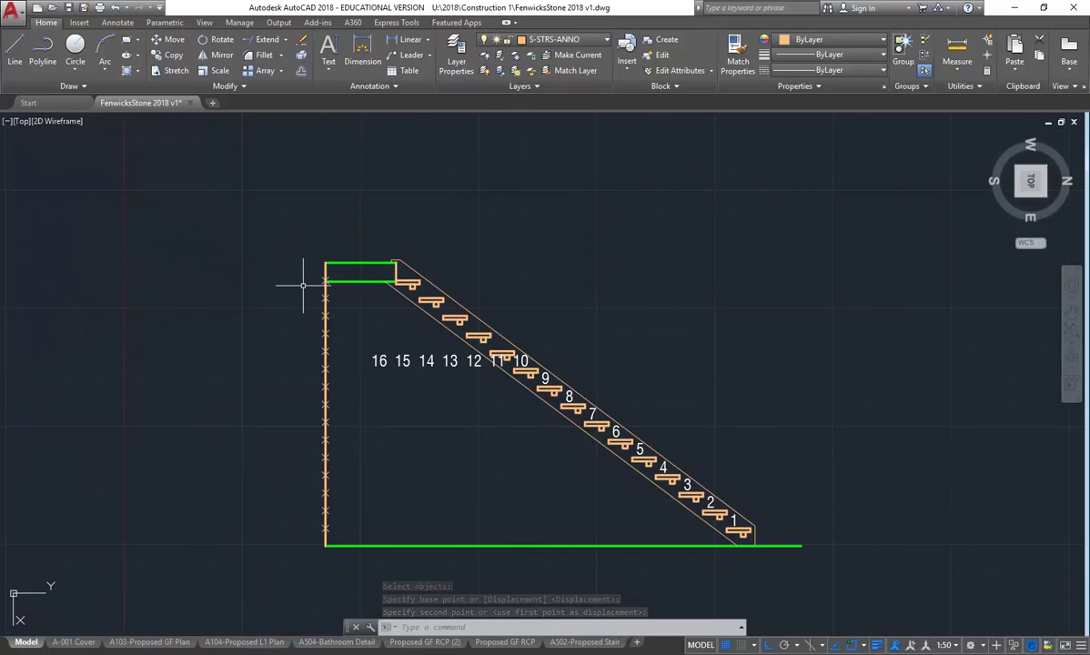
{"action": "left_click", "coordinate": [308, 244]}
{"action": "left_click", "coordinate": [342, 568]}
{"action": "scroll", "coordinate": [390, 487], "scroll_direction": "down", "scroll_amount": 3}
{"action": "mouse_move", "coordinate": [390, 487]}
{"action": "middle_mouse_down"}
{"action": "mouse_move", "coordinate": [428, 487]}
{"action": "mouse_move", "coordinate": [443, 443]}
{"action": "middle_mouse_up"}
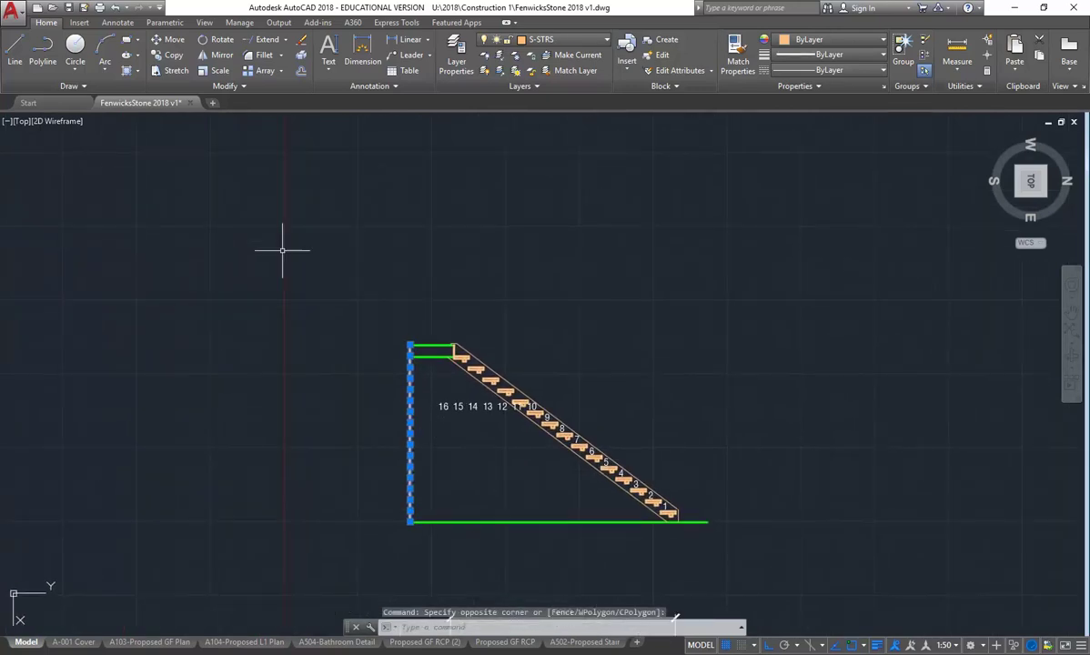
{"action": "left_click", "coordinate": [172, 40]}
{"action": "left_click", "coordinate": [535, 286]}
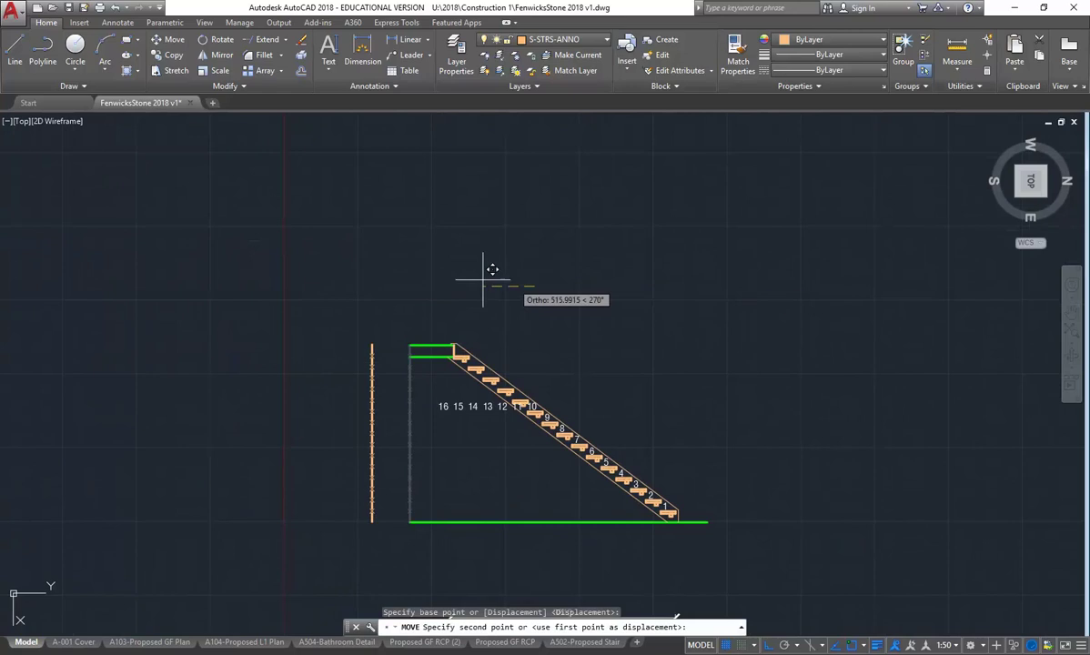
{"action": "left_click", "coordinate": [311, 274]}
{"action": "middle_click_drag", "start_coordinate": [552, 464], "coordinate": [497, 457]}
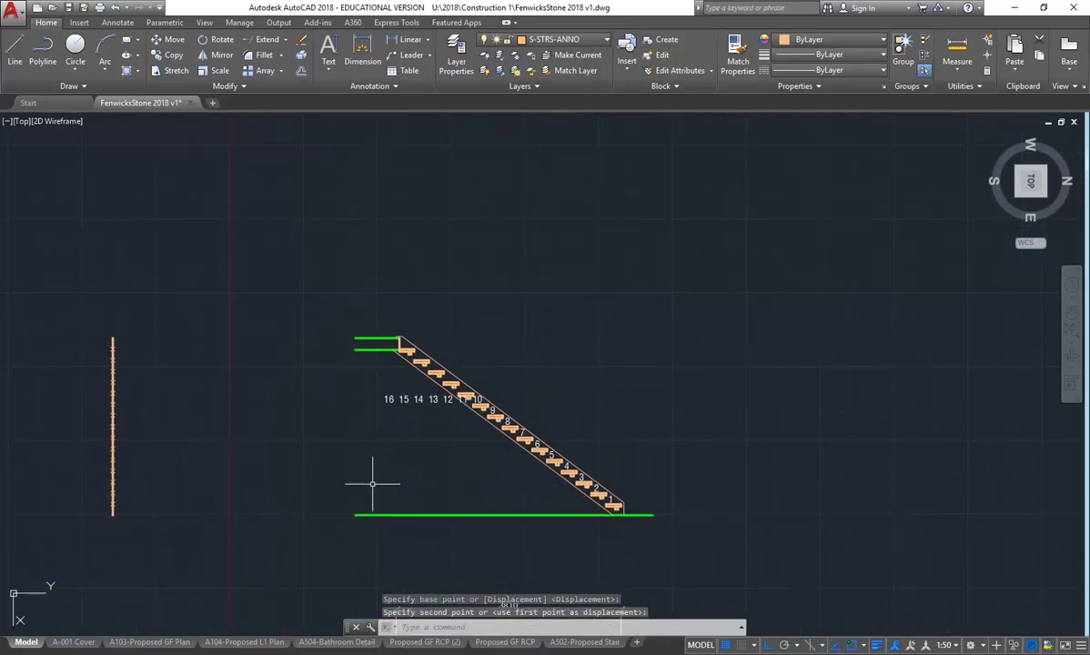
On the A502-Proposed Stair layout, move the Stair Plan viewport with its dimensions and title straight up near the sheet's upper edge
{"action": "left_click", "coordinate": [588, 642]}
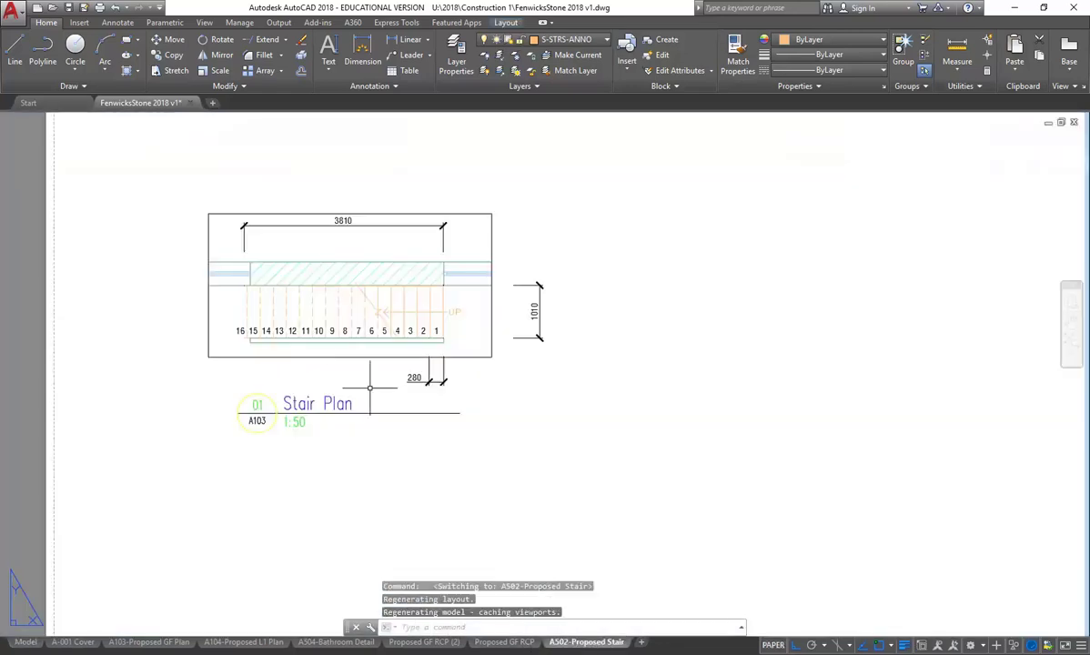
{"action": "left_click", "coordinate": [204, 185]}
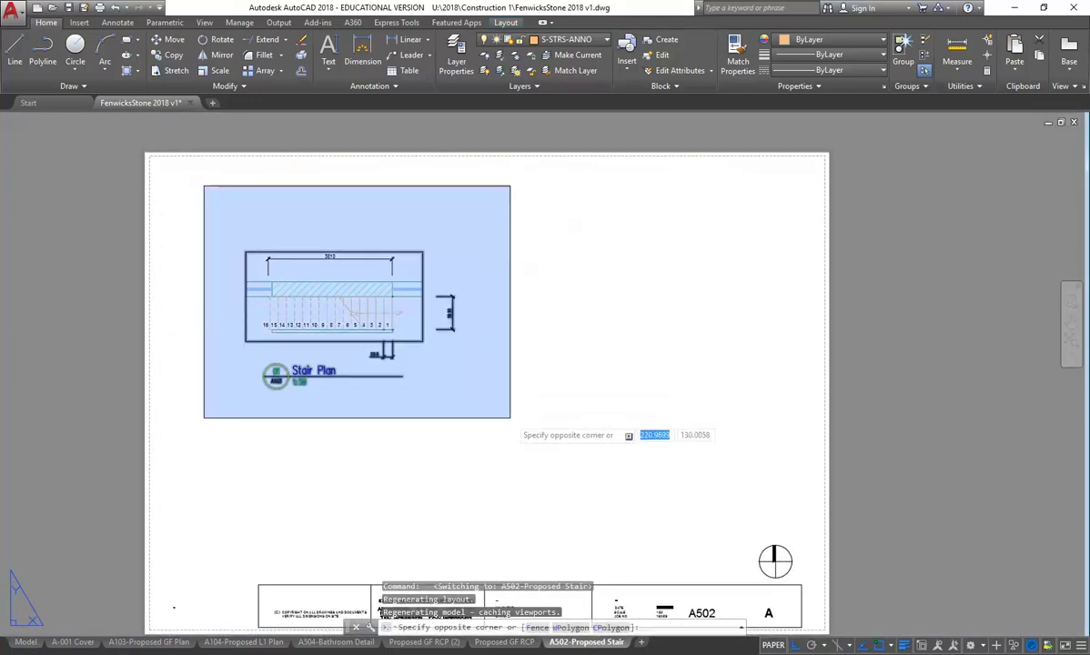
{"action": "left_click", "coordinate": [502, 416]}
{"action": "left_click", "coordinate": [169, 39]}
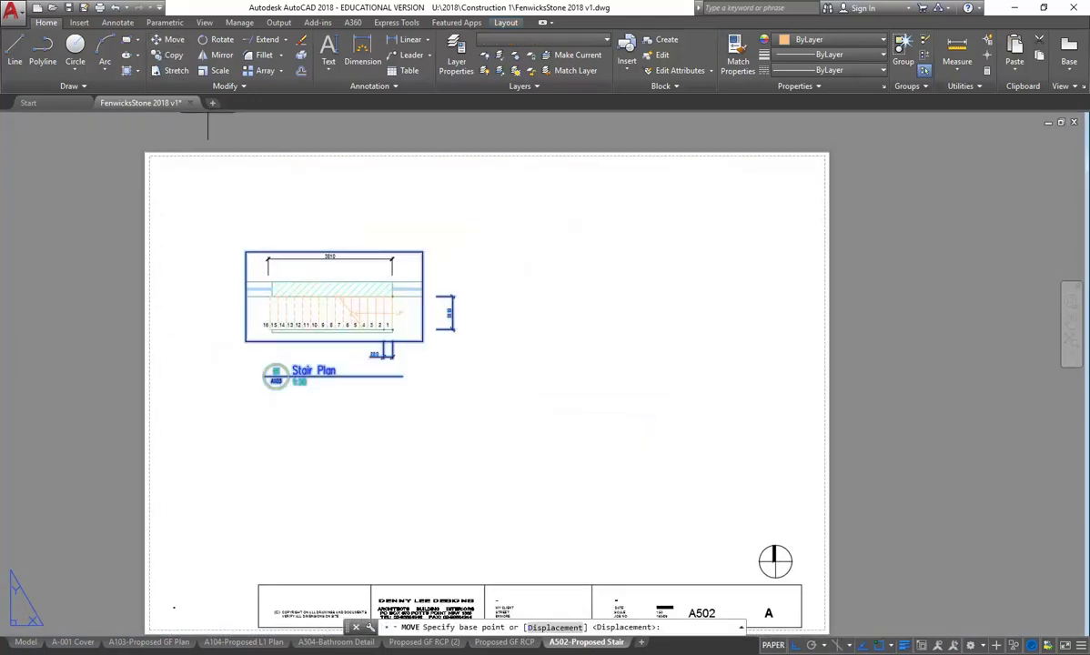
{"action": "left_click", "coordinate": [499, 389]}
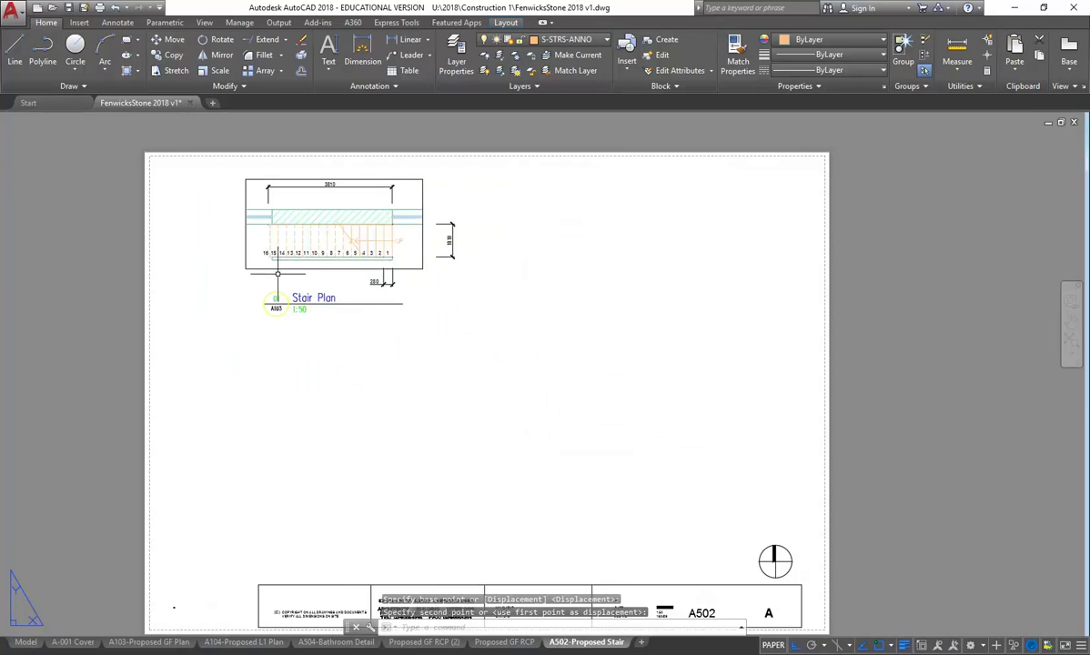
Copy the Stair Plan viewport and its title tag straight down to the lower part of the sheet
{"action": "left_click", "coordinate": [278, 274]}
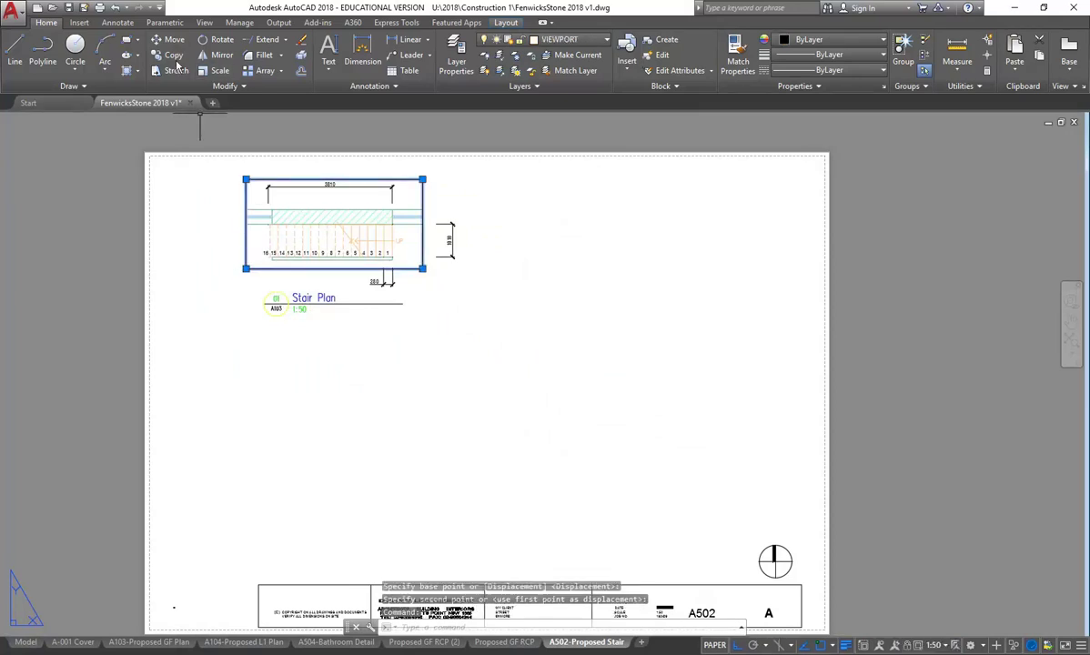
{"action": "left_click", "coordinate": [212, 135]}
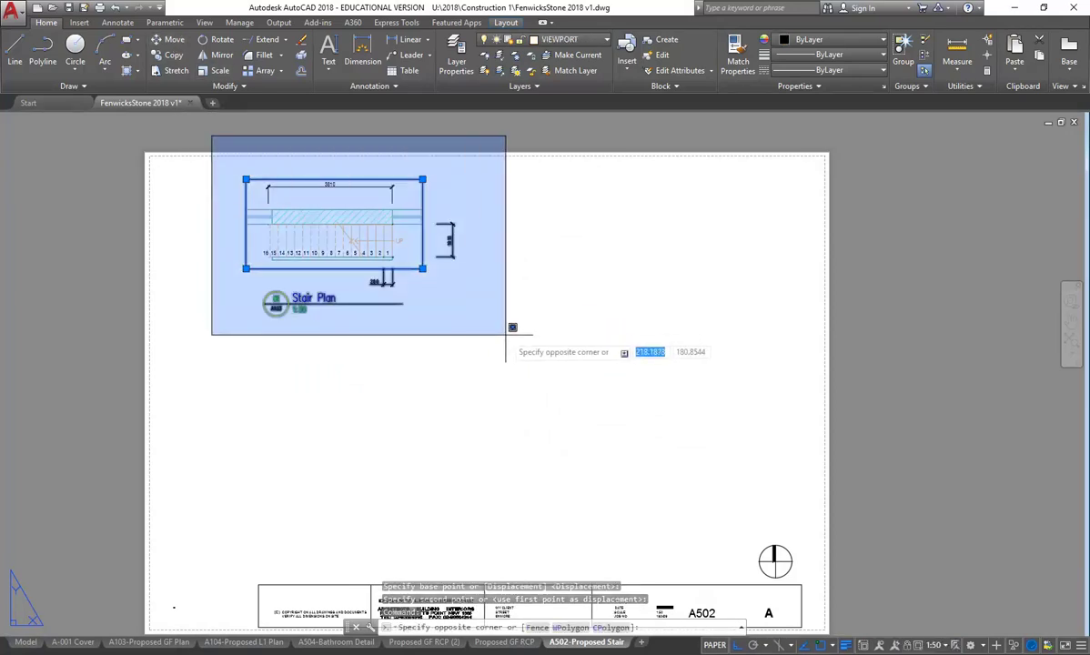
{"action": "left_click", "coordinate": [289, 313]}
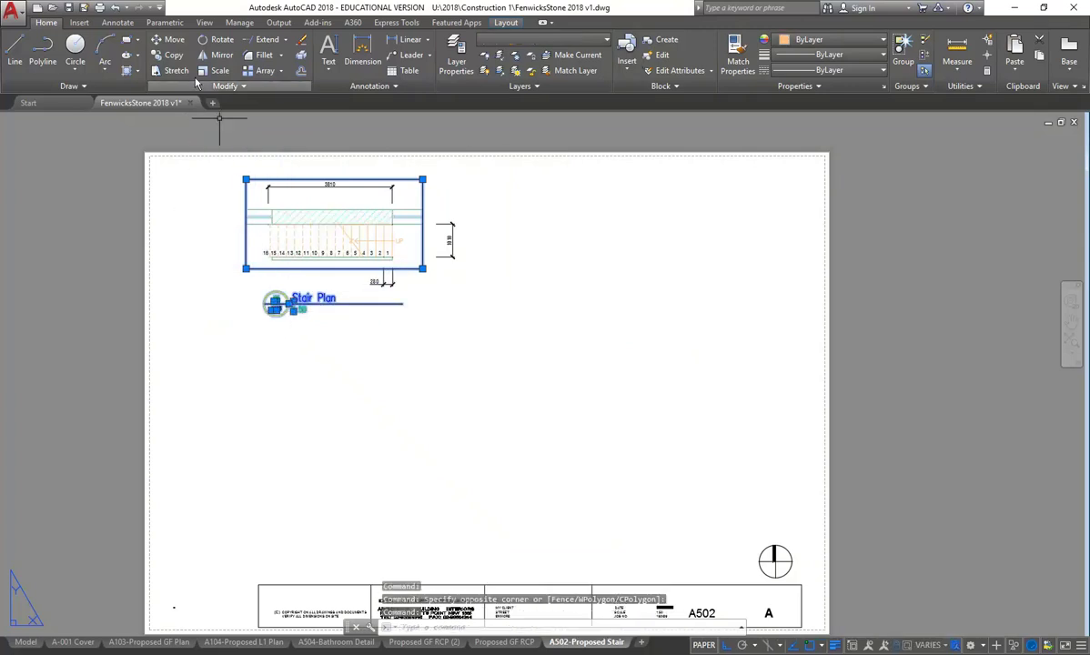
{"action": "left_click", "coordinate": [172, 55]}
{"action": "left_click", "coordinate": [220, 179]}
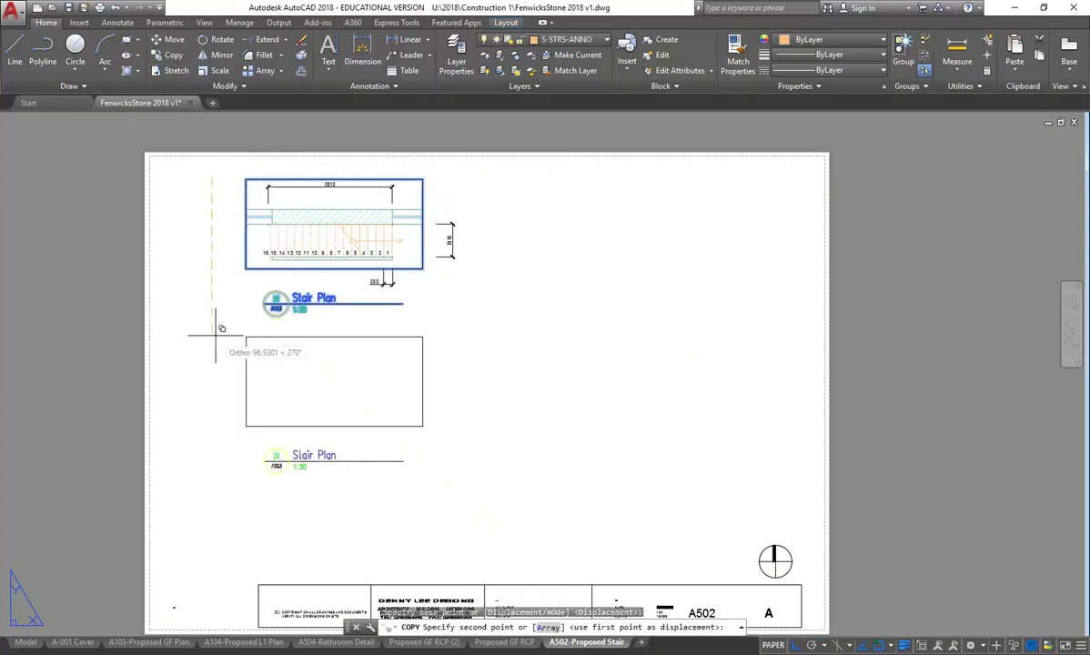
{"action": "left_click", "coordinate": [228, 420]}
{"action": "key", "text": "Escape"}
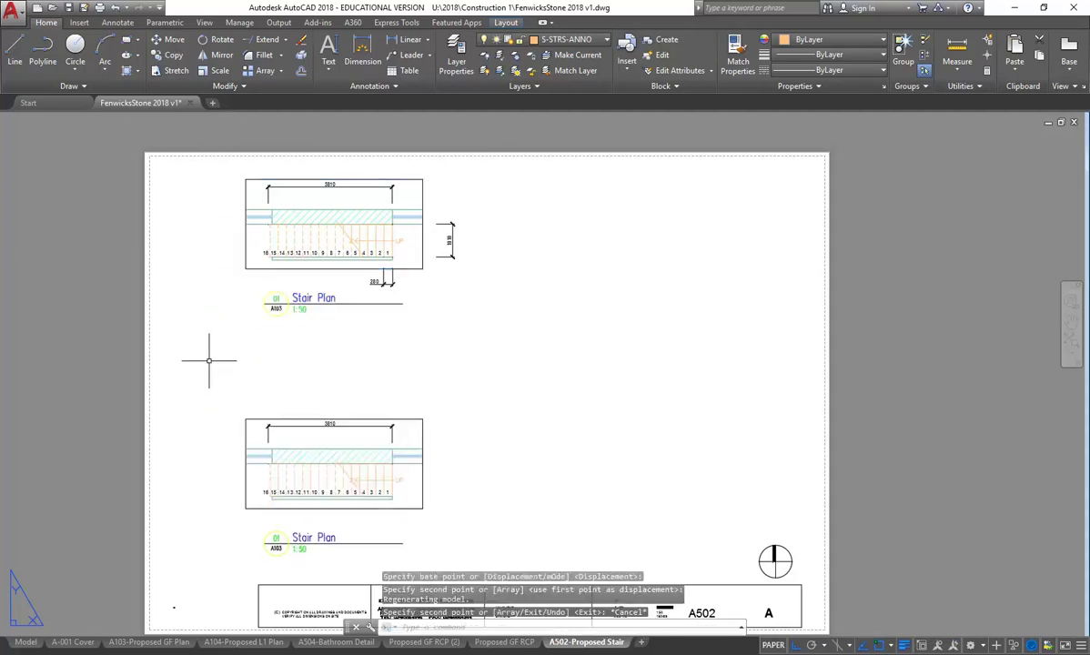
Stretch the copied viewport's top edge up to just below the Stair Plan title
{"action": "left_click", "coordinate": [246, 423]}
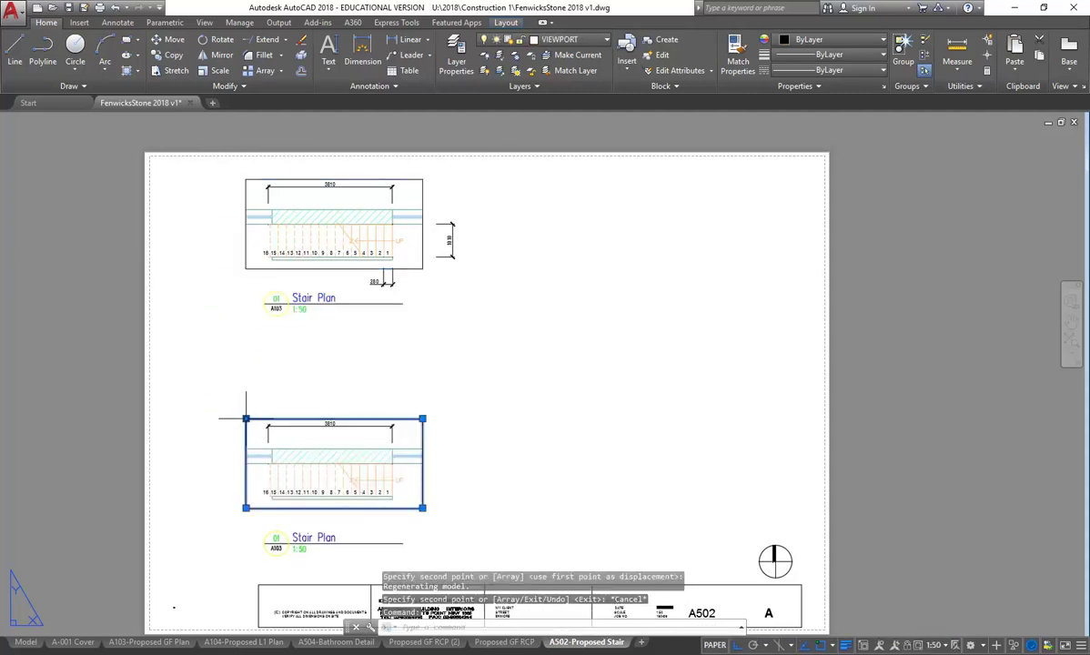
{"action": "left_click", "coordinate": [246, 419]}
{"action": "key", "text": "Escape"}
Shift the copied viewport's view straight down with -PAN to frame the whole stair section, then return to paper space
{"action": "double_click", "coordinate": [331, 375]}
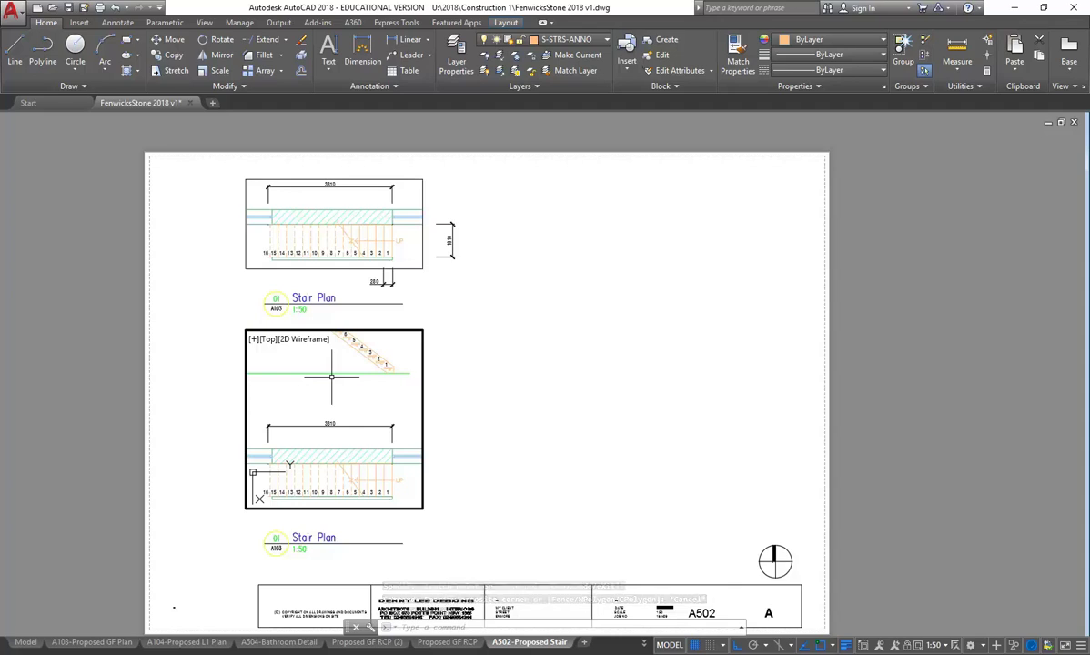
{"action": "type", "text": "-PAN"}
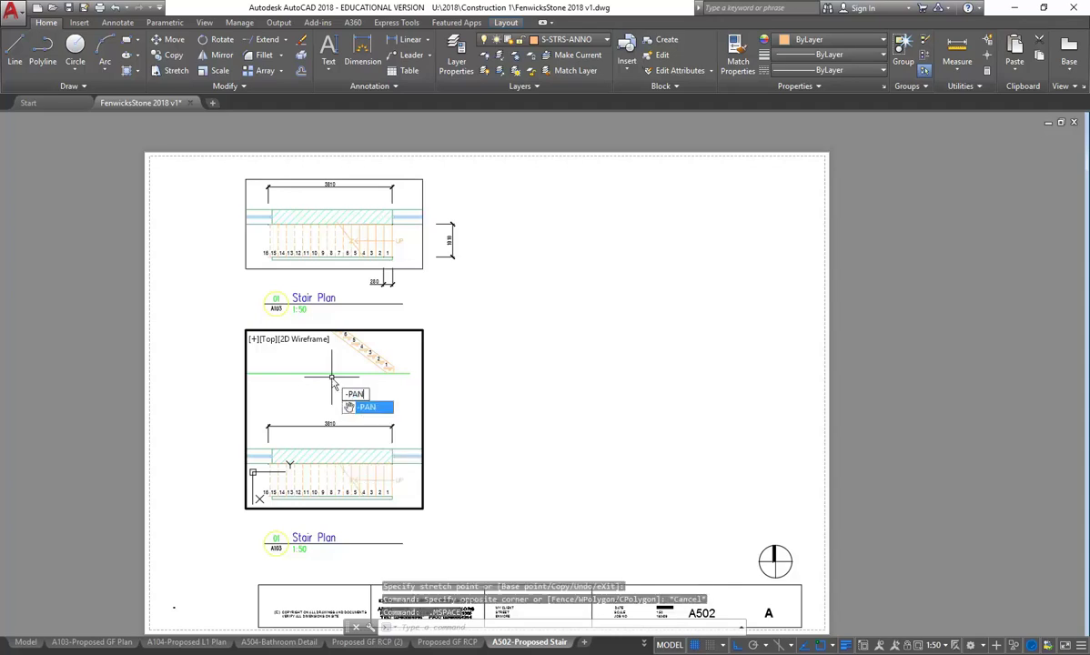
{"action": "key", "text": "Return"}
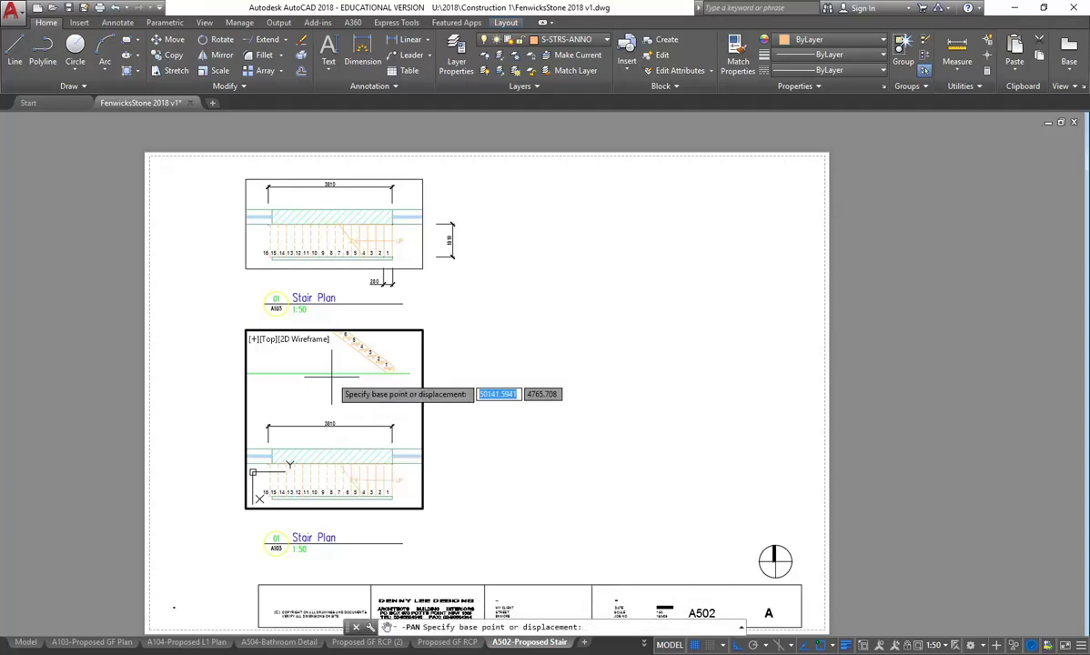
{"action": "left_click", "coordinate": [410, 385]}
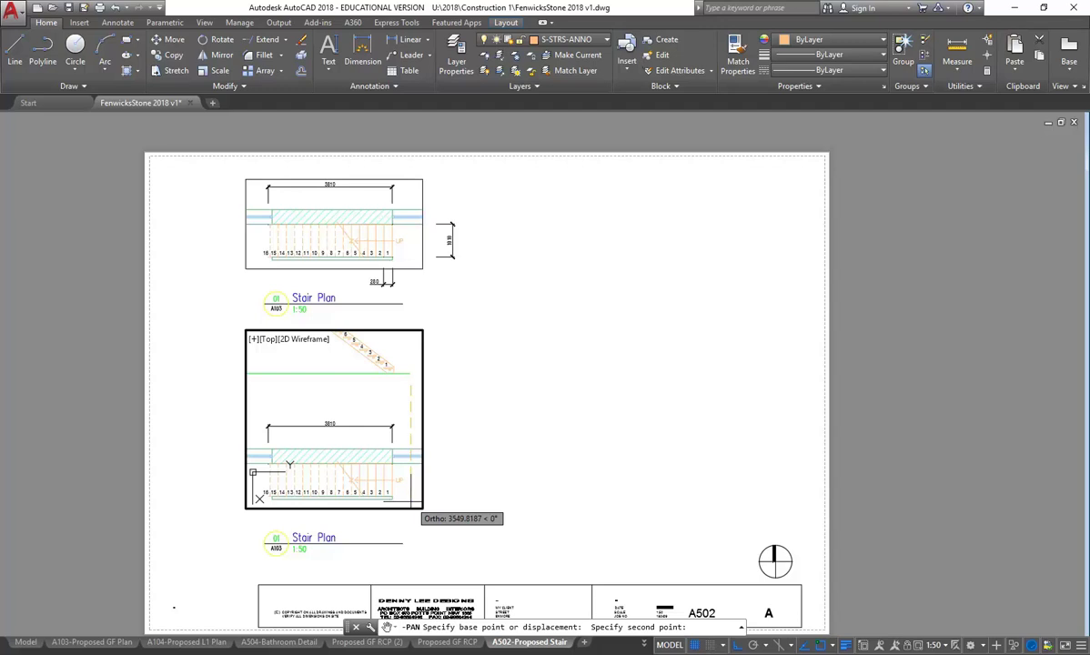
{"action": "left_click", "coordinate": [410, 506]}
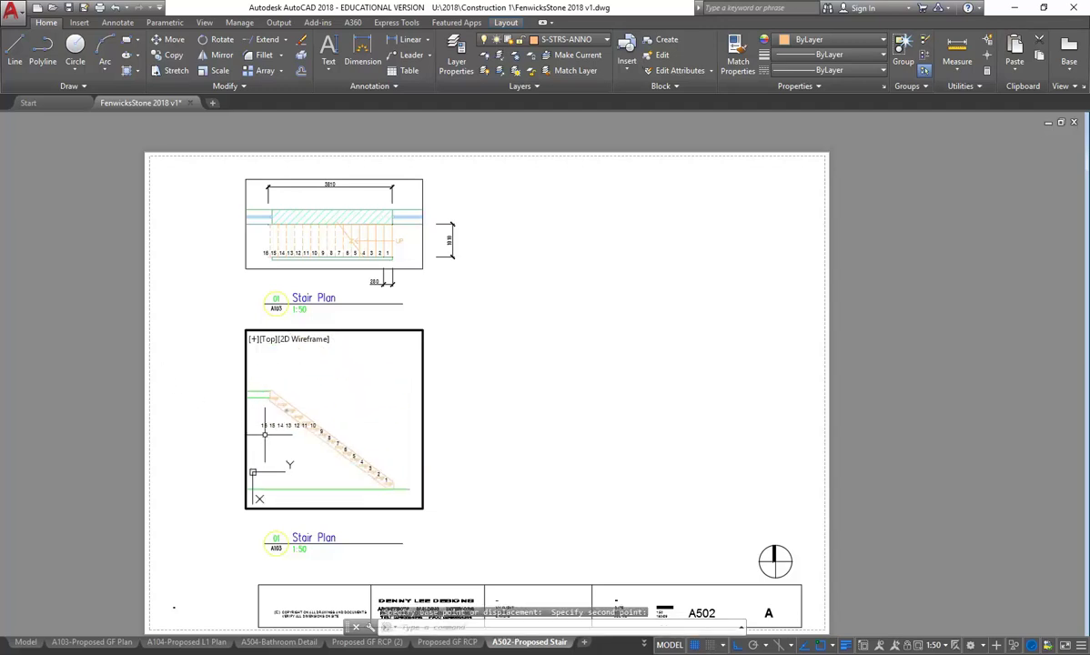
{"action": "double_click", "coordinate": [199, 444]}
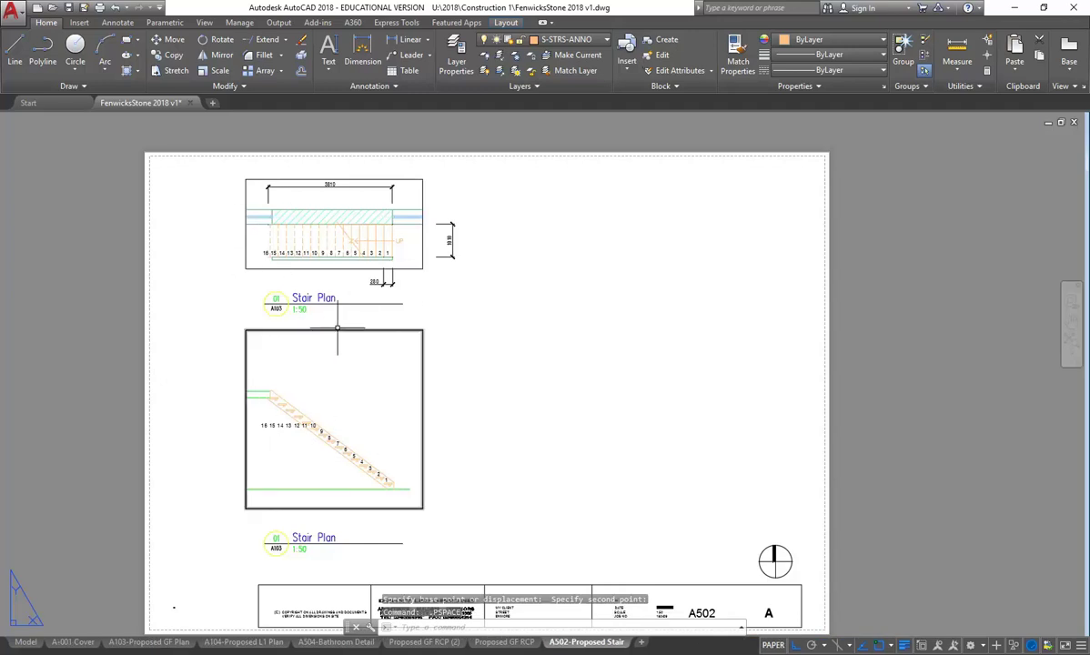
Lower the section viewport's top edge to just above the upper landing
{"action": "left_click", "coordinate": [260, 332]}
{"action": "left_click", "coordinate": [246, 329]}
{"action": "left_click", "coordinate": [240, 370]}
{"action": "key", "text": "Escape"}
Move the section viewport and its title tag straight up, closer to the Stair Plan title
{"action": "left_click", "coordinate": [199, 339]}
{"action": "left_click", "coordinate": [472, 564]}
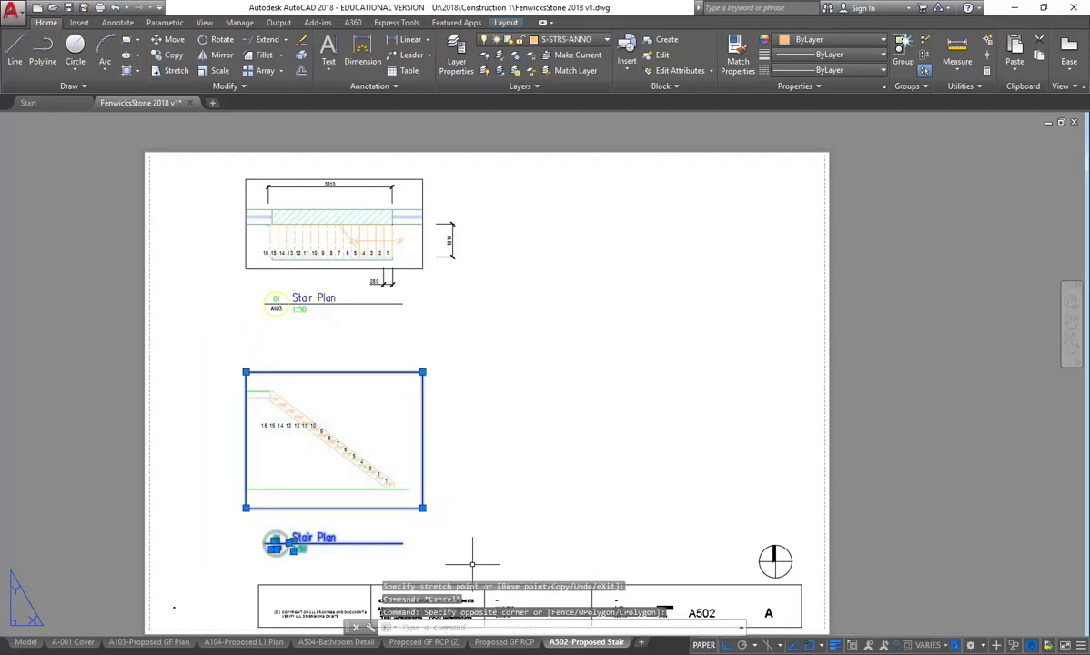
{"action": "left_click", "coordinate": [168, 46]}
{"action": "left_click", "coordinate": [478, 451]}
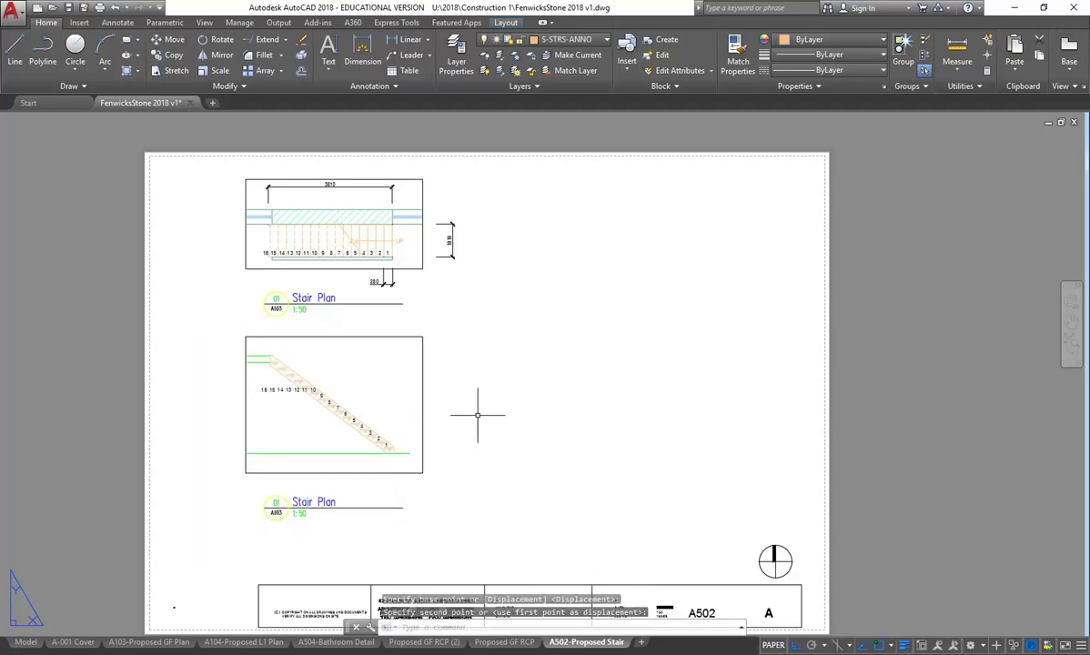
Change the drawing title of the section viewport's tag to "Stair Section"
{"action": "scroll", "coordinate": [325, 500], "scroll_direction": "up", "scroll_amount": 3}
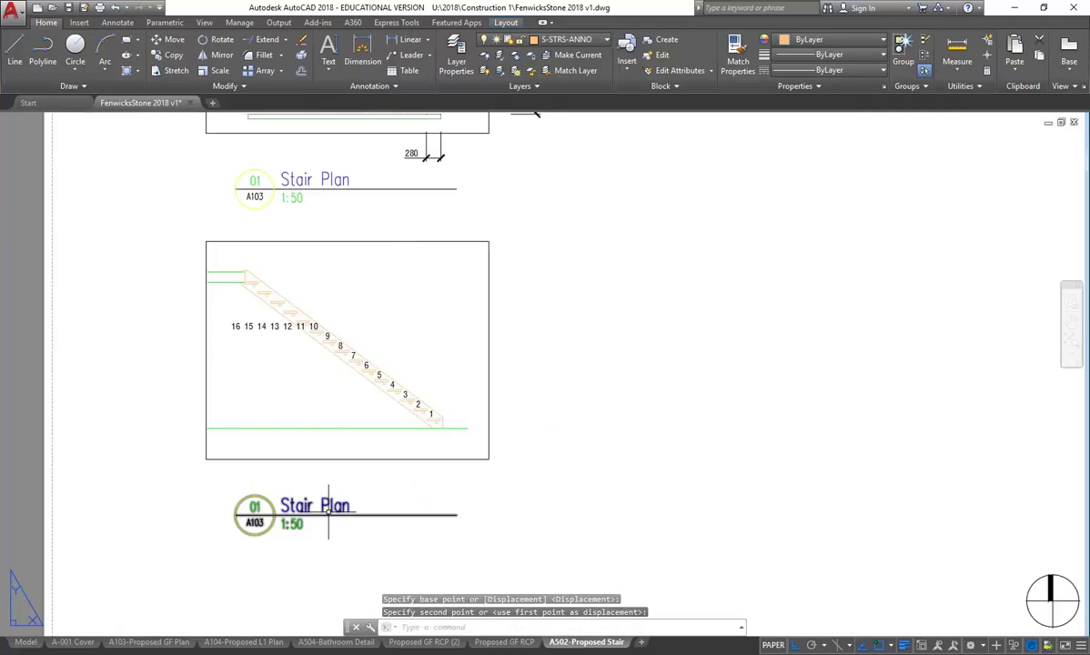
{"action": "double_click", "coordinate": [309, 505]}
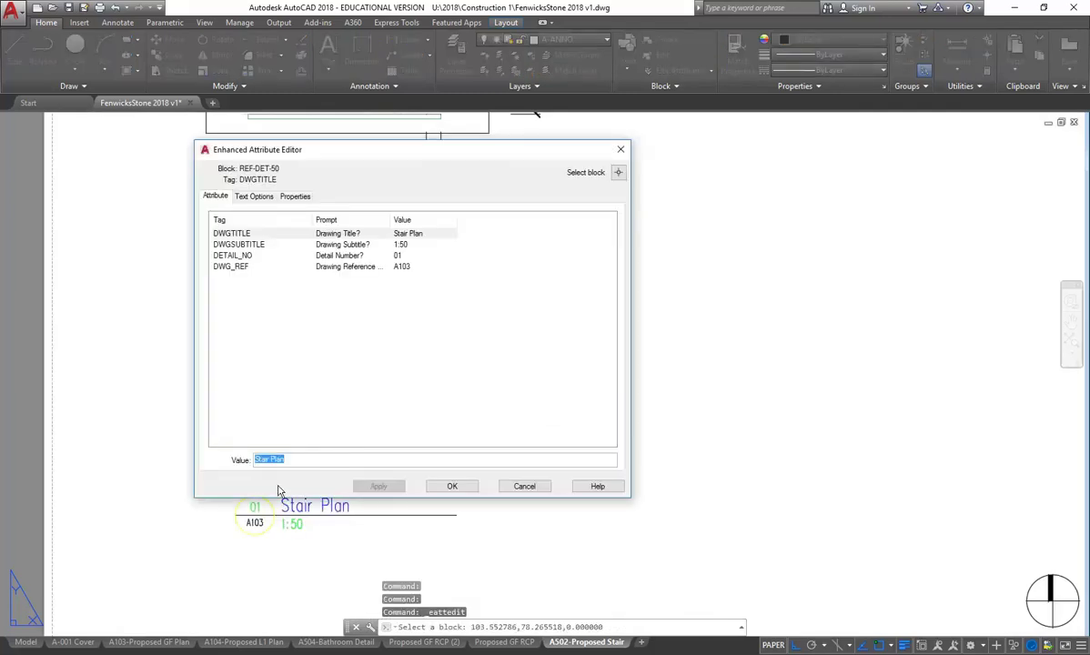
{"action": "left_click", "coordinate": [270, 460]}
{"action": "type", "text": "Section"}
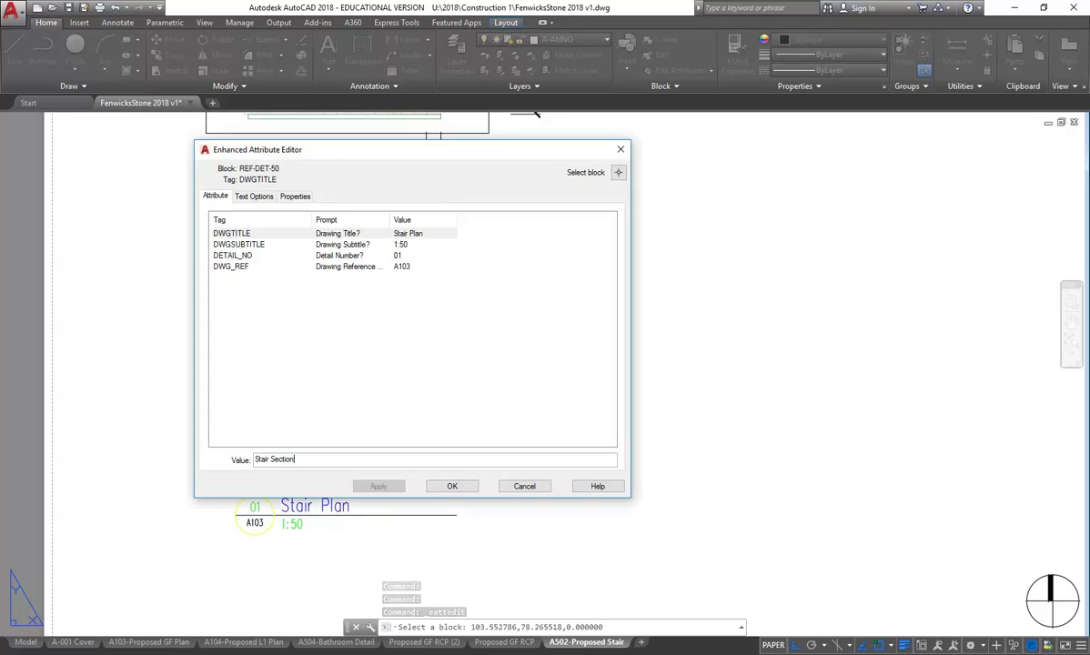
{"action": "left_click", "coordinate": [452, 486]}
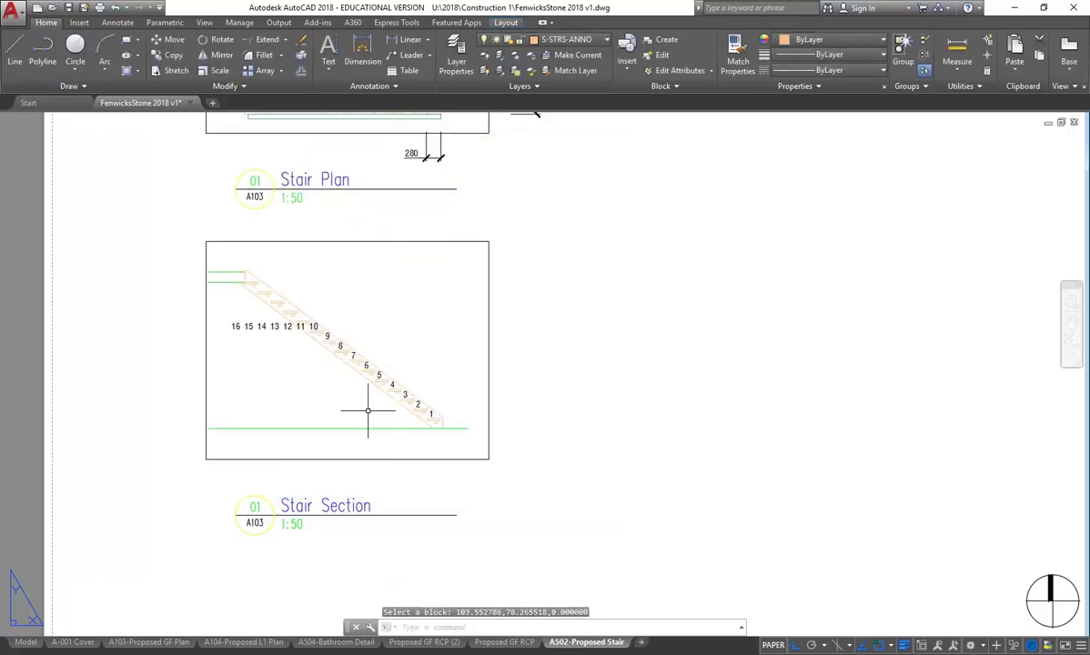
Set the detail number of the Stair Section tag to 02
{"action": "double_click", "coordinate": [245, 508]}
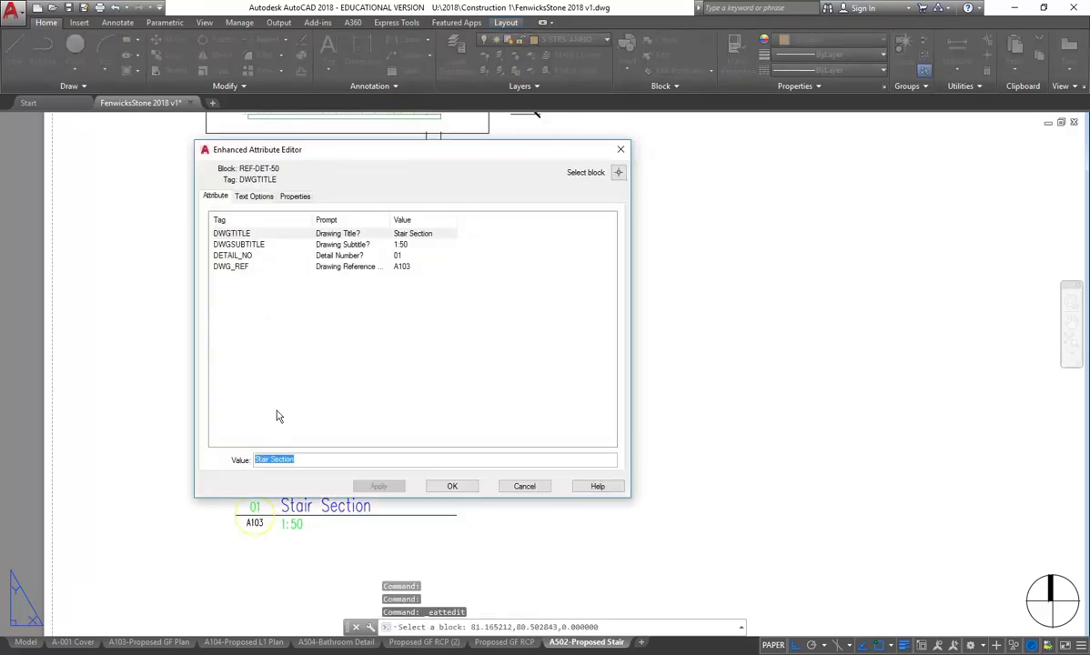
{"action": "left_click", "coordinate": [238, 255]}
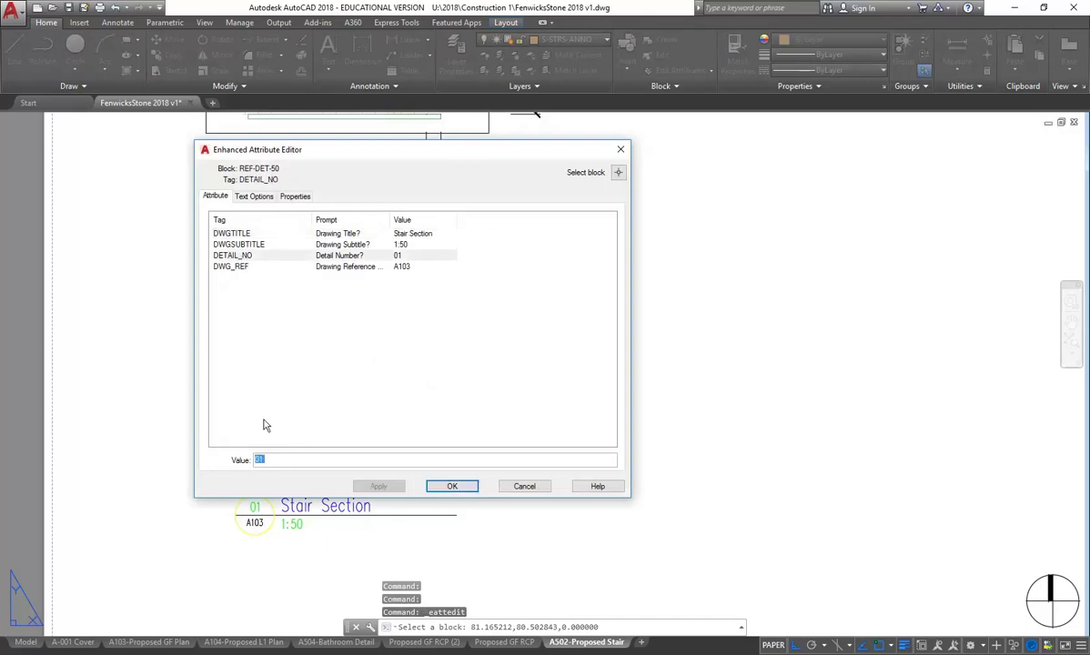
{"action": "type", "text": "02"}
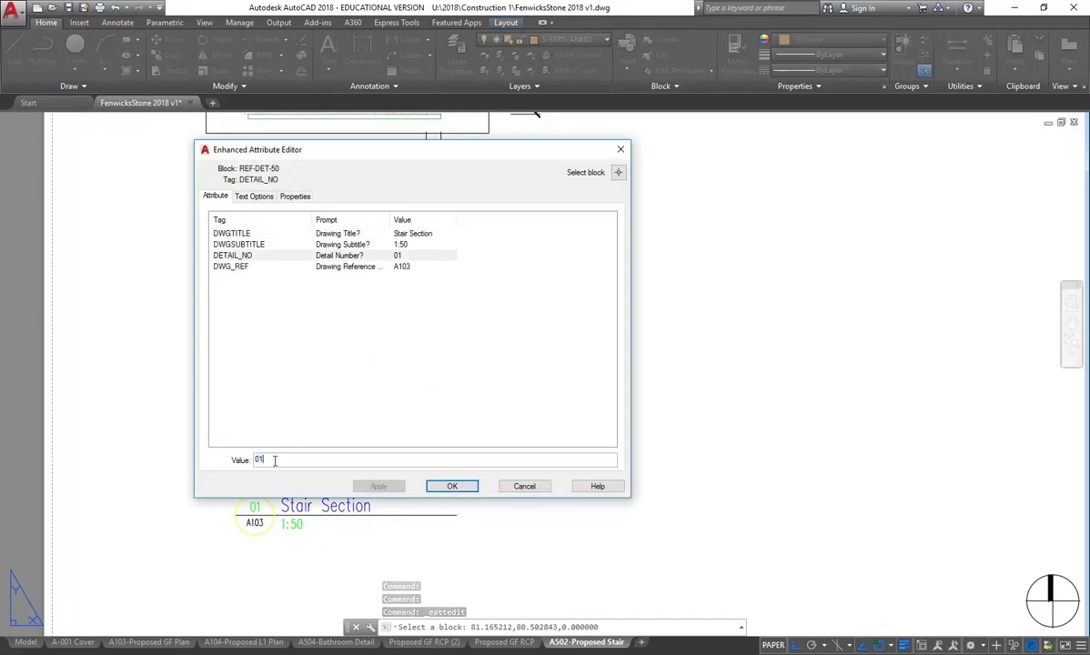
{"action": "left_click", "coordinate": [451, 486]}
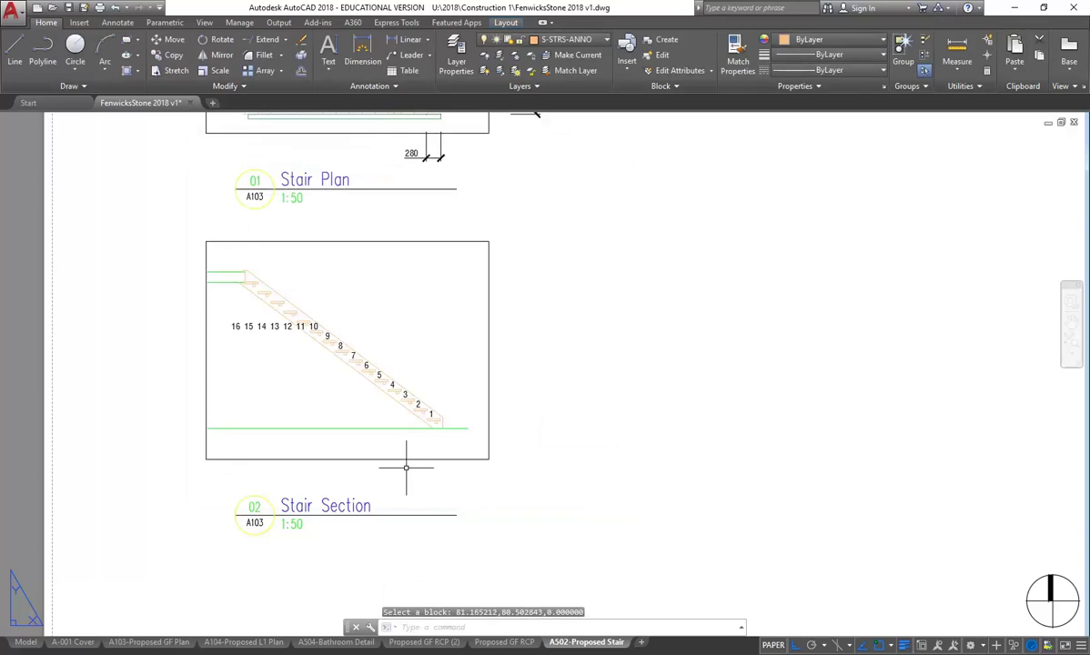
Raise the Stair Section viewport's top edge to just below the Stair Plan title and return to model space
{"action": "scroll", "coordinate": [324, 341], "scroll_direction": "down", "scroll_amount": 3}
{"action": "scroll", "coordinate": [285, 353], "scroll_direction": "up", "scroll_amount": 3}
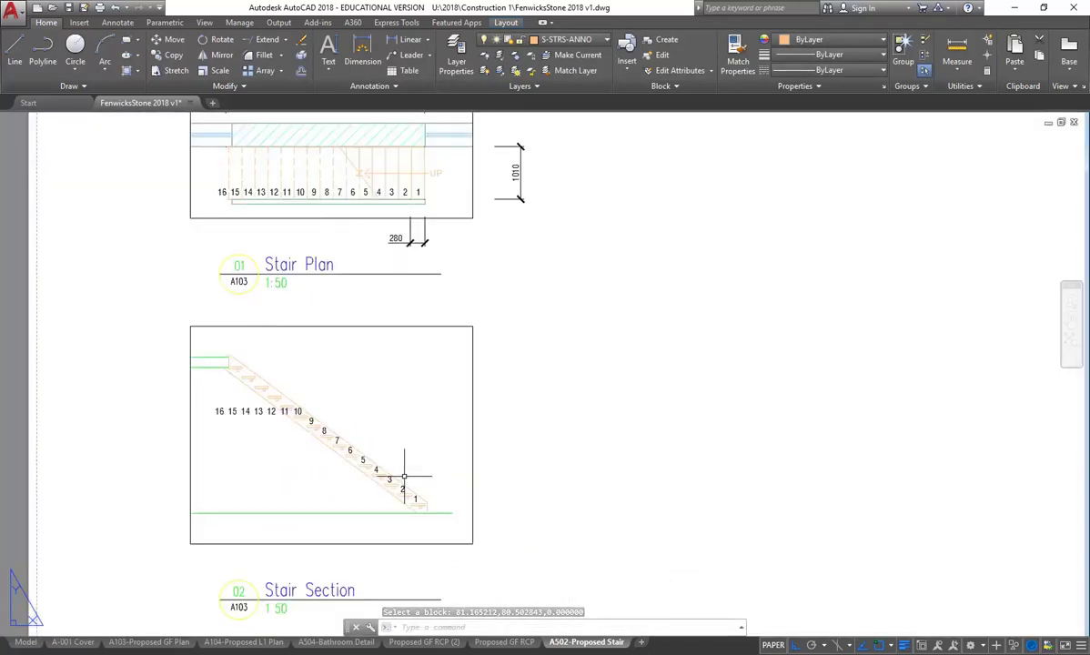
{"action": "left_click", "coordinate": [315, 326]}
{"action": "left_click", "coordinate": [191, 326]}
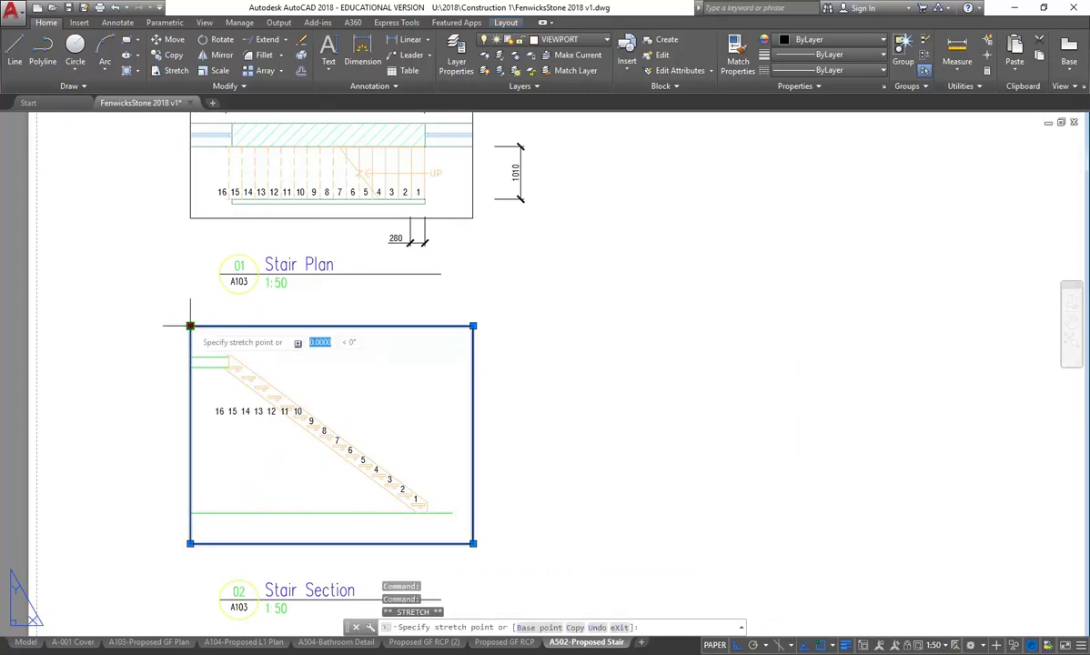
{"action": "left_click", "coordinate": [179, 302]}
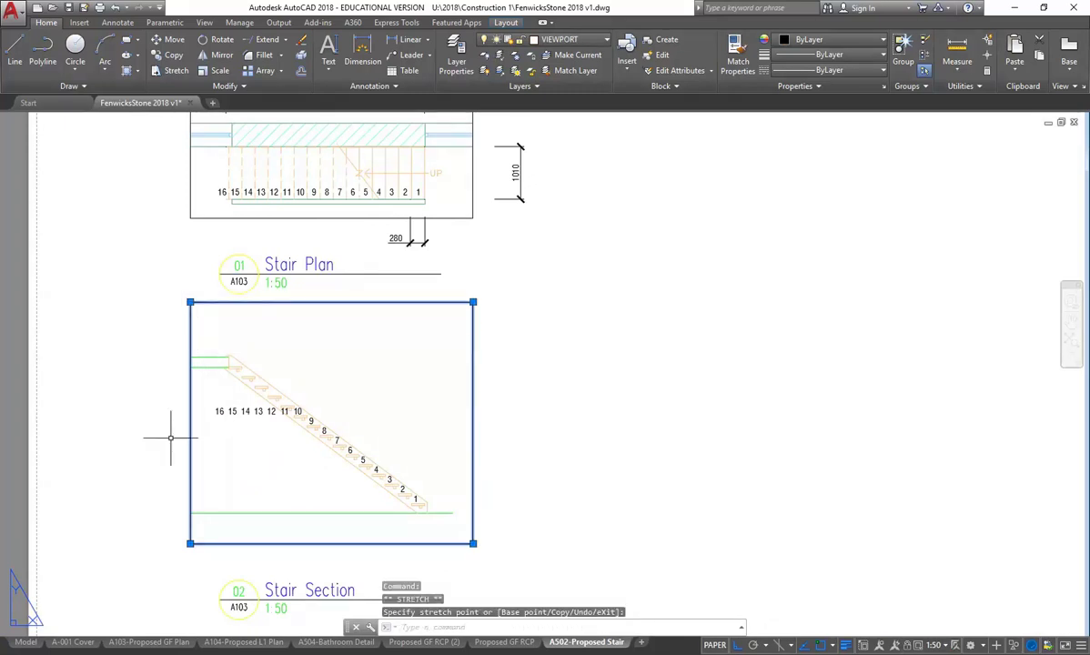
{"action": "mouse_move", "coordinate": [26, 642]}
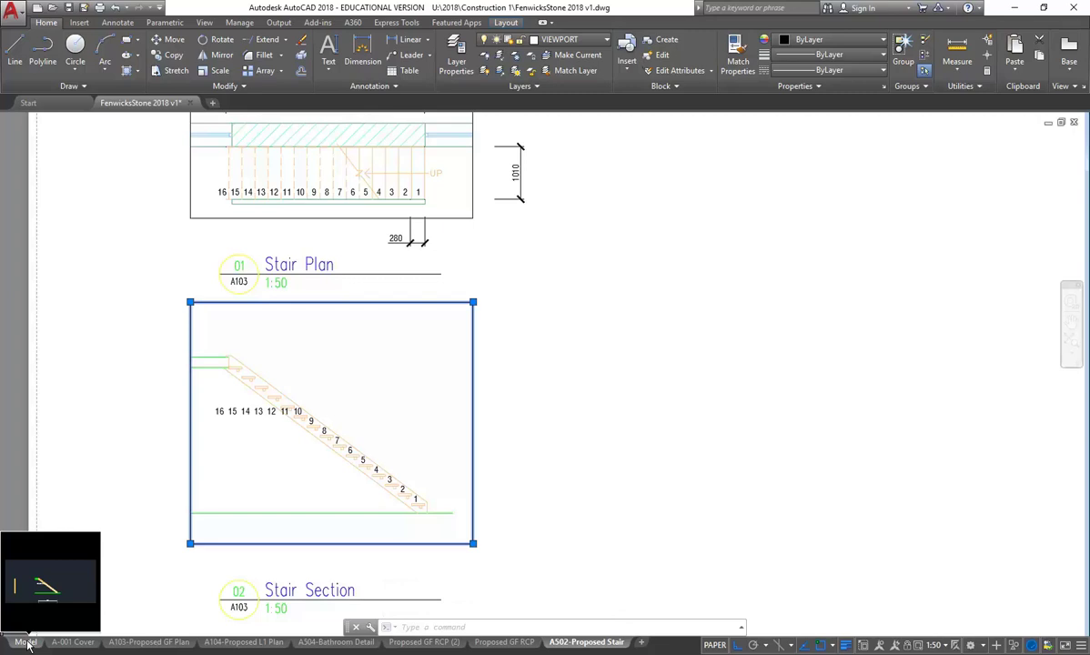
{"action": "left_click", "coordinate": [26, 642]}
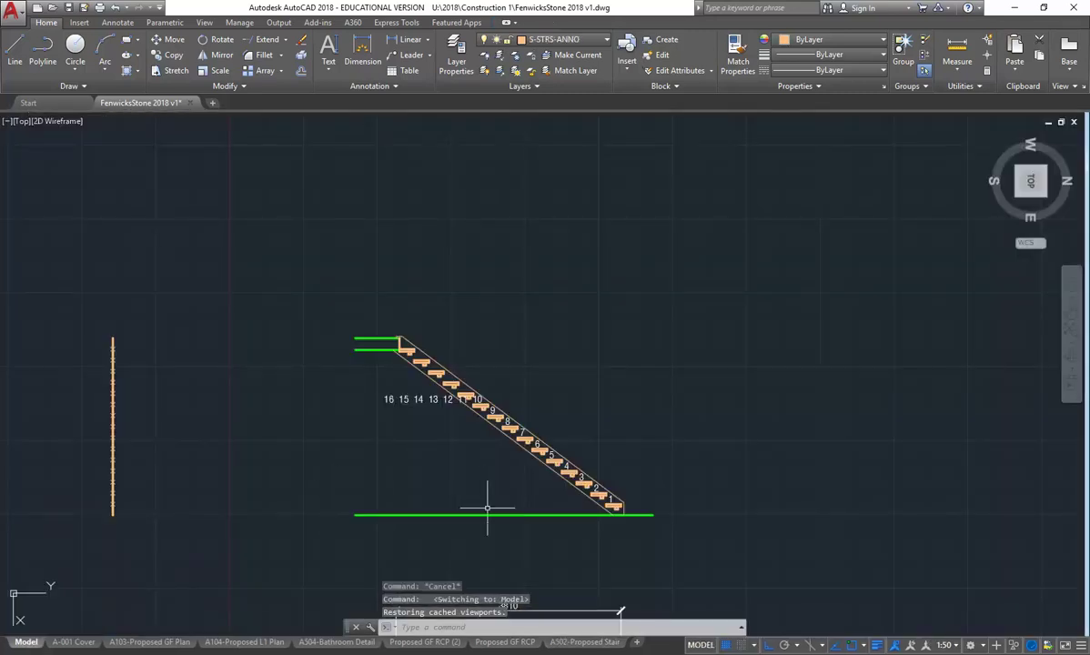
Move riser numbers 11 to 16 in the stair section straight up by one riser so 11 sits above its tread
{"action": "scroll", "coordinate": [429, 433], "scroll_direction": "up", "scroll_amount": 6}
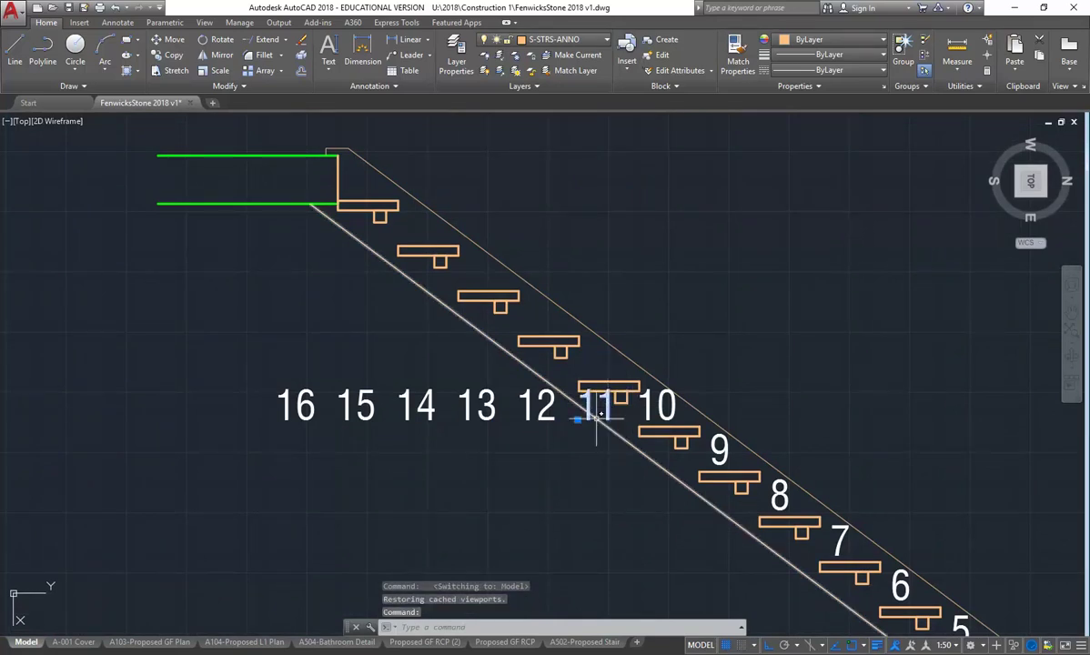
{"action": "left_click", "coordinate": [546, 436]}
{"action": "left_click", "coordinate": [241, 404]}
{"action": "left_click", "coordinate": [168, 40]}
{"action": "scroll", "coordinate": [675, 416], "scroll_direction": "up", "scroll_amount": 2}
{"action": "left_click", "coordinate": [584, 437]}
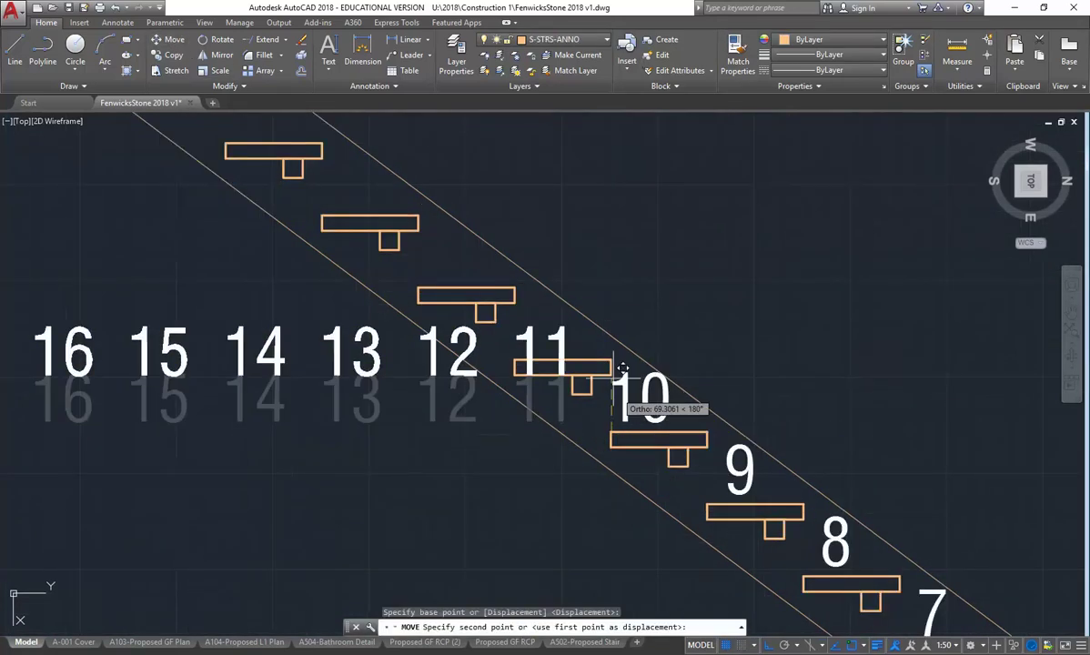
{"action": "left_click", "coordinate": [583, 371]}
Move riser numbers 12 to 16 of the previous selection up one more riser, leaving 11 in place
{"action": "scroll", "coordinate": [567, 369], "scroll_direction": "down", "scroll_amount": 2}
{"action": "scroll", "coordinate": [567, 369], "scroll_direction": "down", "scroll_amount": 2}
{"action": "key", "text": "Return"}
{"action": "type", "text": "p"}
{"action": "key", "text": "Return"}
{"action": "left_click", "coordinate": [600, 369], "text": "shift"}
{"action": "scroll", "coordinate": [596, 371], "scroll_direction": "up", "scroll_amount": 4}
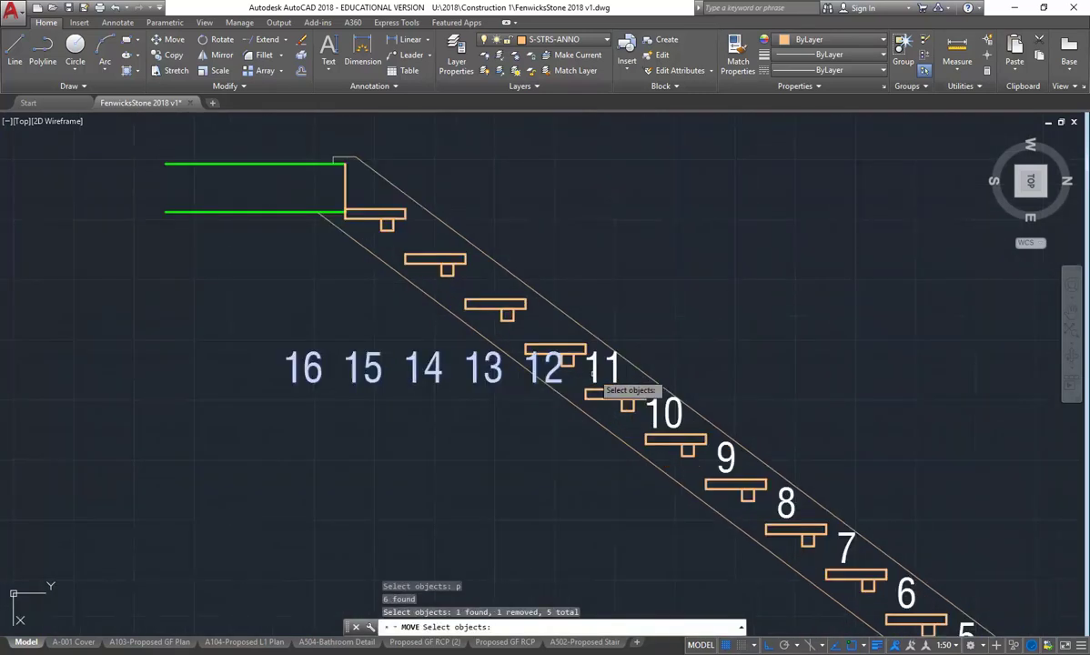
{"action": "key", "text": "Return"}
{"action": "left_click", "coordinate": [589, 373]}
{"action": "left_click", "coordinate": [588, 302]}
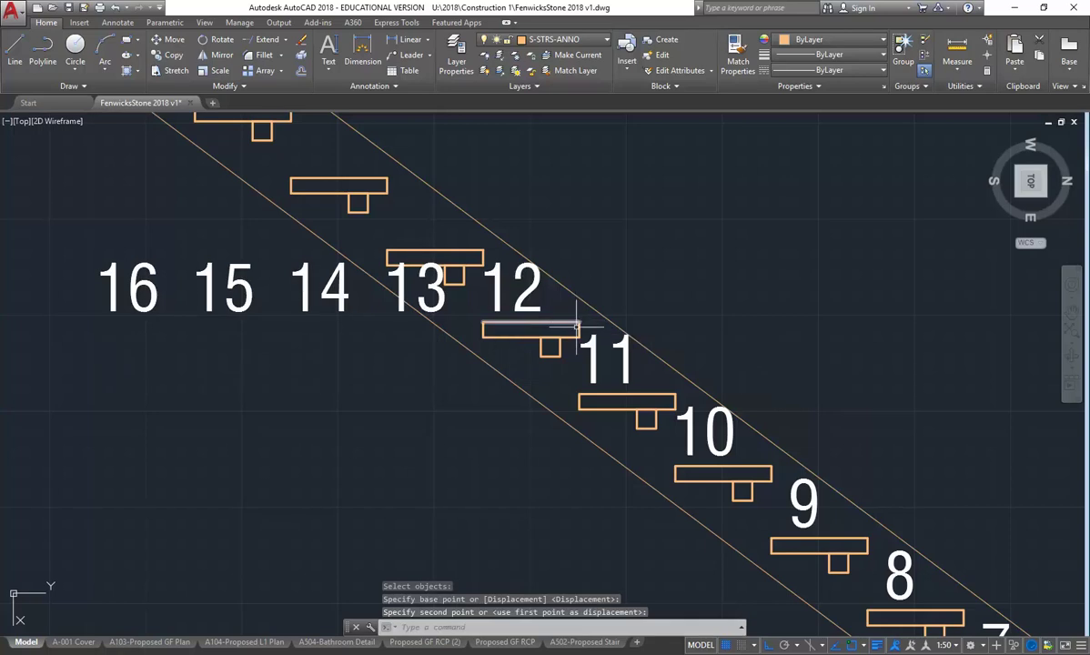
Move numbers 13 to 16 up one riser, with 12 removed from the previous selection
{"action": "middle_click_drag", "start_coordinate": [497, 291], "coordinate": [557, 391]}
{"action": "key", "text": "Return"}
{"action": "type", "text": "p"}
{"action": "key", "text": "Return"}
{"action": "left_click", "coordinate": [566, 380], "text": "shift"}
{"action": "key", "text": "Return"}
{"action": "left_click", "coordinate": [554, 414]}
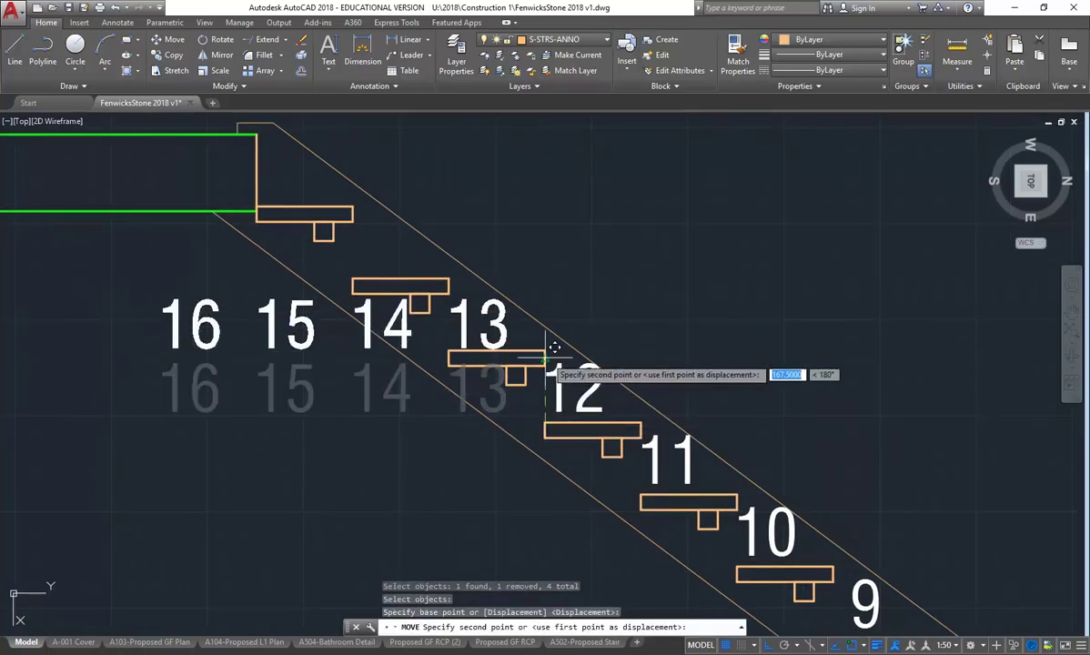
{"action": "left_click", "coordinate": [554, 340]}
Exclude 13 from the previous selection and move numbers 14 to 16 up one riser
{"action": "middle_click_drag", "start_coordinate": [438, 326], "coordinate": [495, 368]}
{"action": "key", "text": "Return"}
{"action": "type", "text": "p"}
{"action": "key", "text": "Return"}
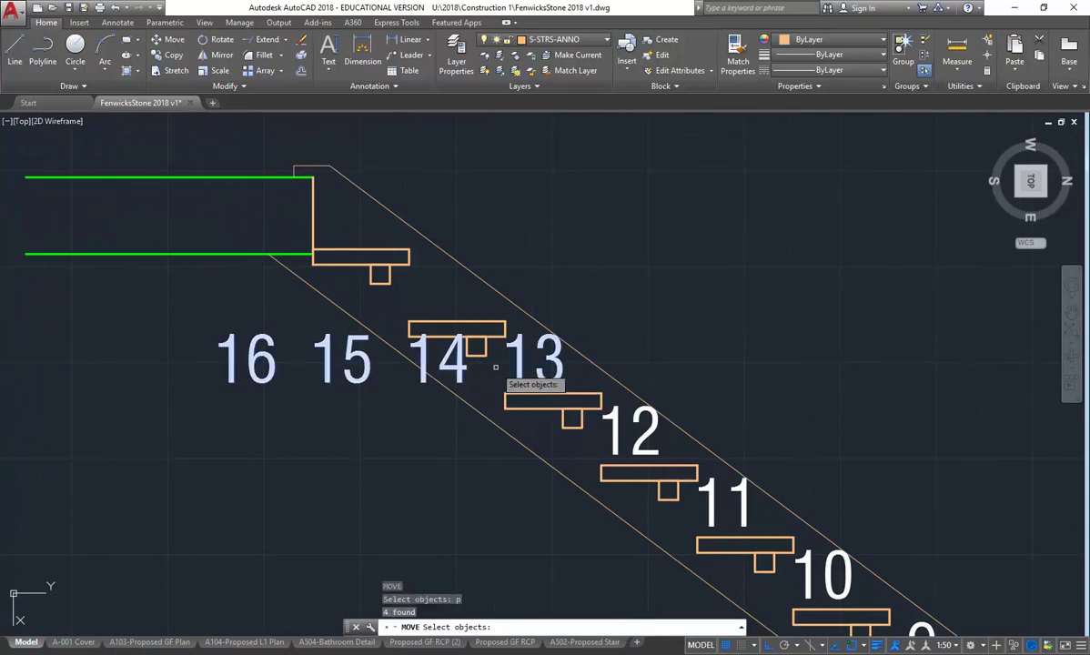
{"action": "left_click", "coordinate": [510, 366], "text": "shift"}
{"action": "key", "text": "Return"}
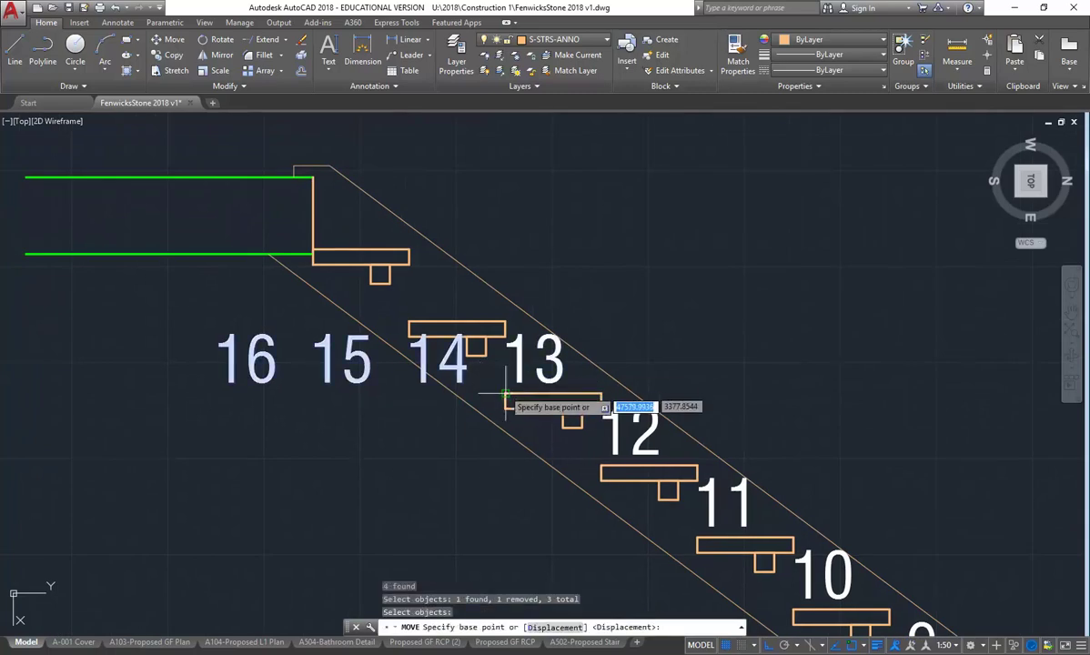
{"action": "left_click", "coordinate": [507, 398]}
{"action": "left_click", "coordinate": [505, 319]}
Exclude 14 from the previous selection and move numbers 15 and 16 up one riser
{"action": "middle_click_drag", "start_coordinate": [408, 316], "coordinate": [486, 358]}
{"action": "key", "text": "Return"}
{"action": "type", "text": "p"}
{"action": "key", "text": "Return"}
{"action": "left_click", "coordinate": [496, 342], "text": "shift"}
{"action": "key", "text": "Return"}
{"action": "left_click", "coordinate": [487, 366]}
{"action": "left_click", "coordinate": [488, 293]}
Move number 16 alone up one riser, from the upper floor slab's lower edge to its top edge
{"action": "middle_click_drag", "start_coordinate": [430, 282], "coordinate": [499, 319]}
{"action": "key", "text": "Return"}
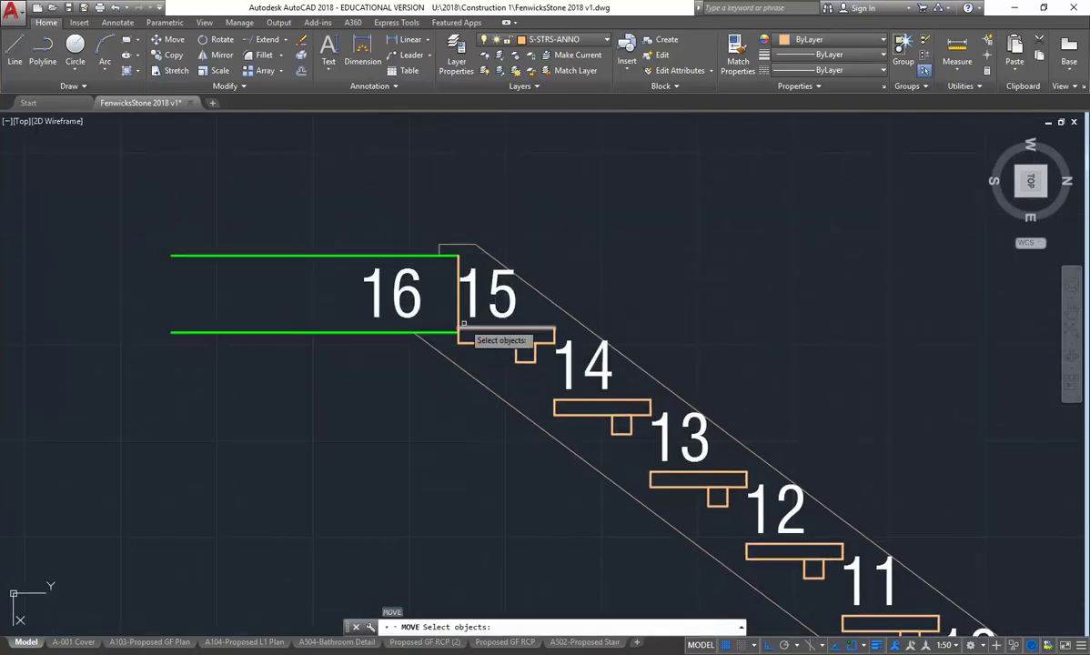
{"action": "type", "text": "p"}
{"action": "key", "text": "Return"}
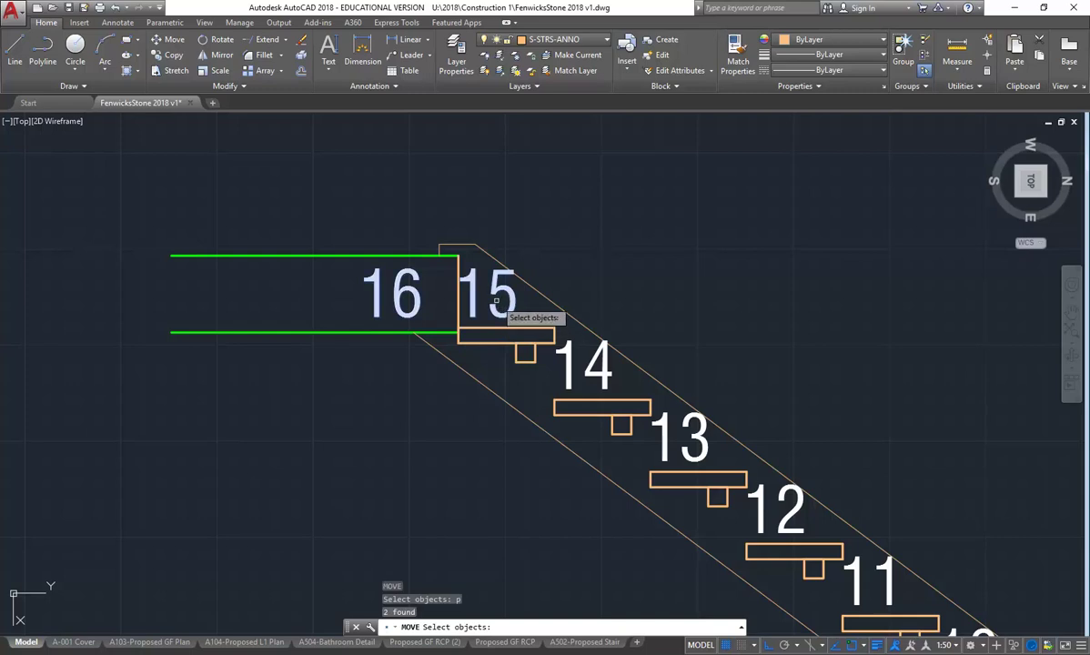
{"action": "left_click", "coordinate": [475, 291], "text": "shift"}
{"action": "key", "text": "Return"}
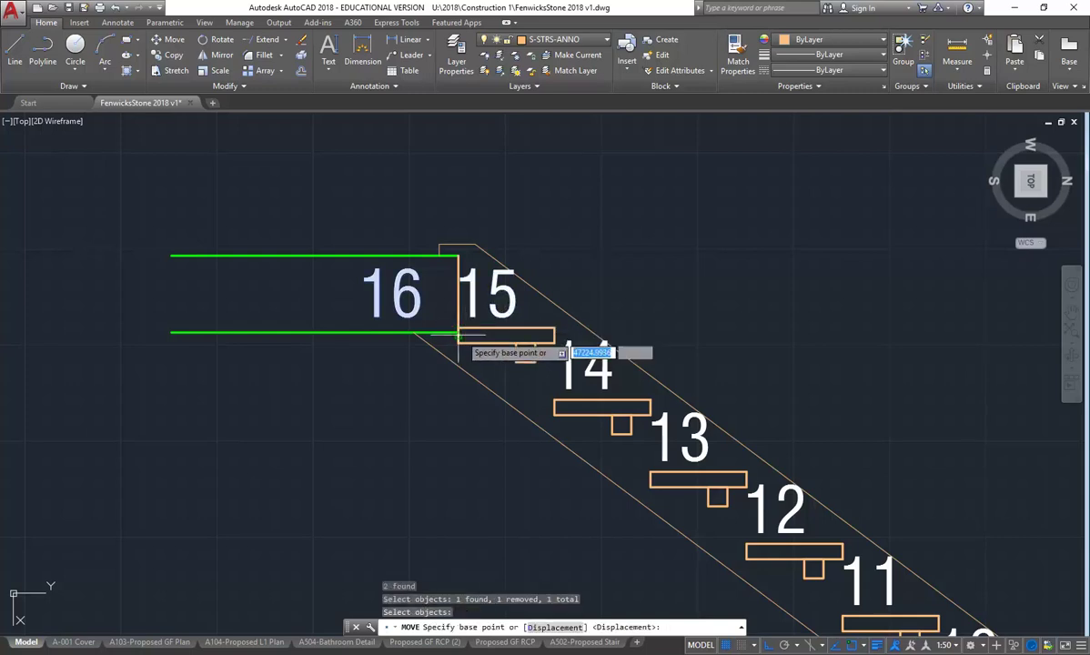
{"action": "left_click", "coordinate": [458, 332]}
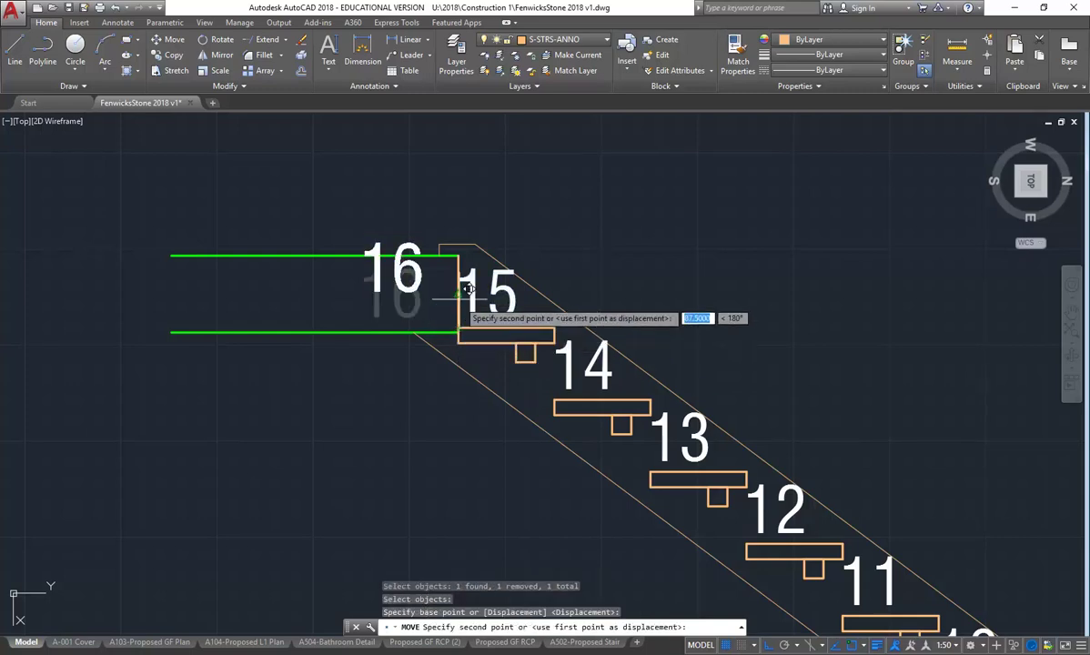
{"action": "left_click", "coordinate": [458, 257]}
{"action": "scroll", "coordinate": [365, 309], "scroll_direction": "down", "scroll_amount": 2}
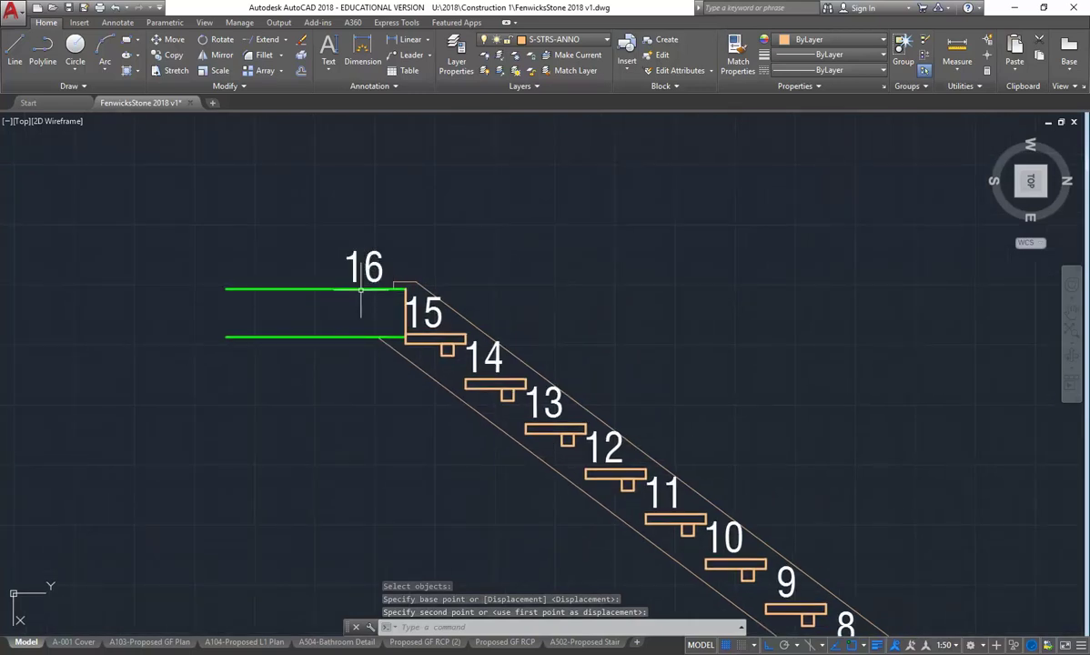
{"action": "scroll", "coordinate": [340, 382], "scroll_direction": "down", "scroll_amount": 4}
{"action": "mouse_move", "coordinate": [291, 344]}
{"action": "middle_mouse_down"}
{"action": "mouse_move", "coordinate": [318, 377]}
{"action": "mouse_move", "coordinate": [296, 372]}
{"action": "mouse_move", "coordinate": [331, 384]}
{"action": "middle_mouse_up"}
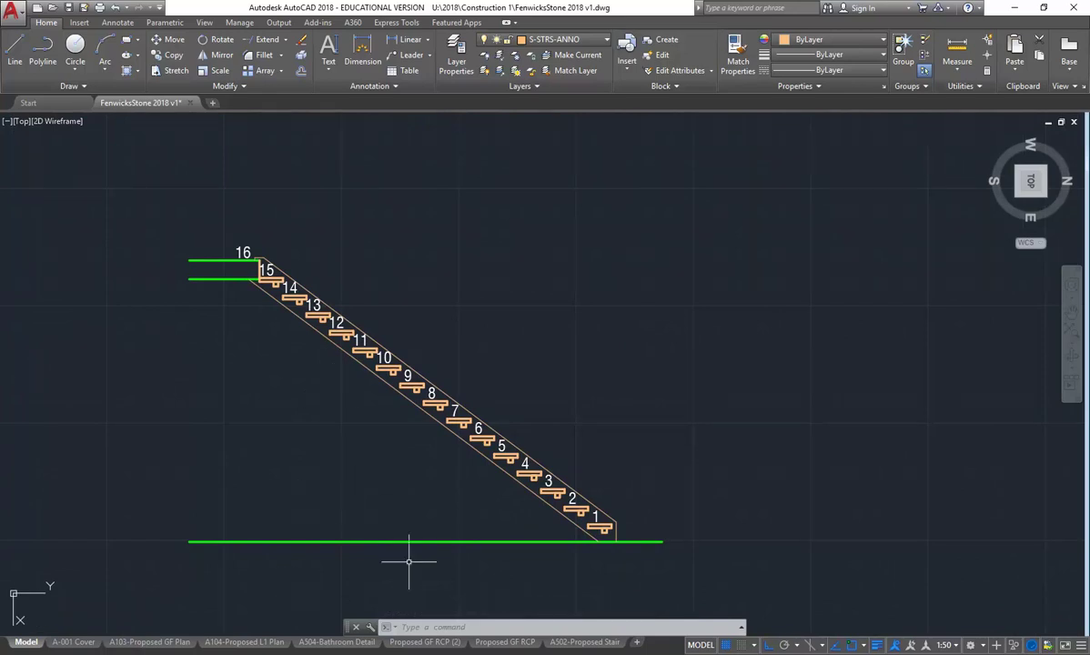
Check the numbered stair plan, the NCC riser and going table, and the stair details requirement in the assessment brief, highlighting "balustrade"
{"action": "scroll", "coordinate": [421, 414], "scroll_direction": "down", "scroll_amount": 10}
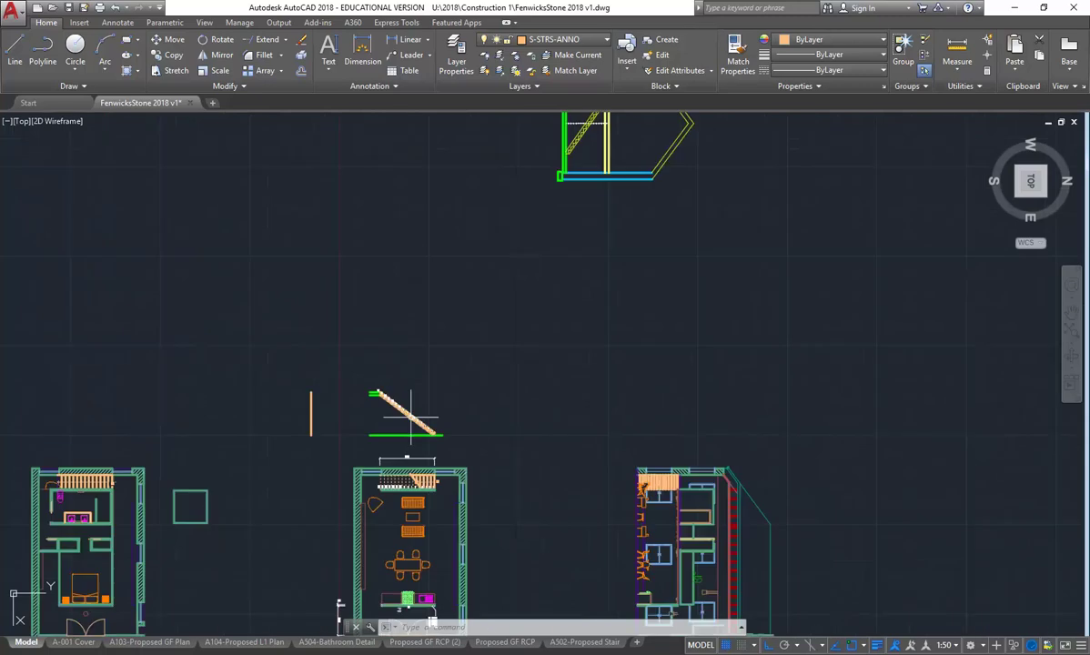
{"action": "scroll", "coordinate": [364, 378], "scroll_direction": "up", "scroll_amount": 8}
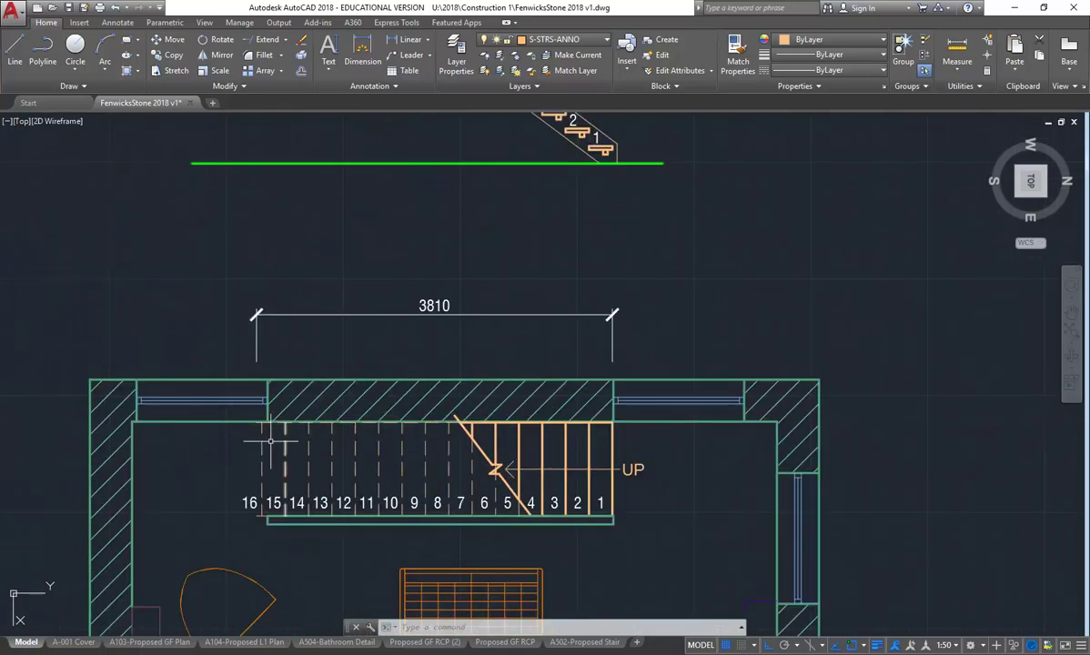
{"action": "mouse_move", "coordinate": [261, 441]}
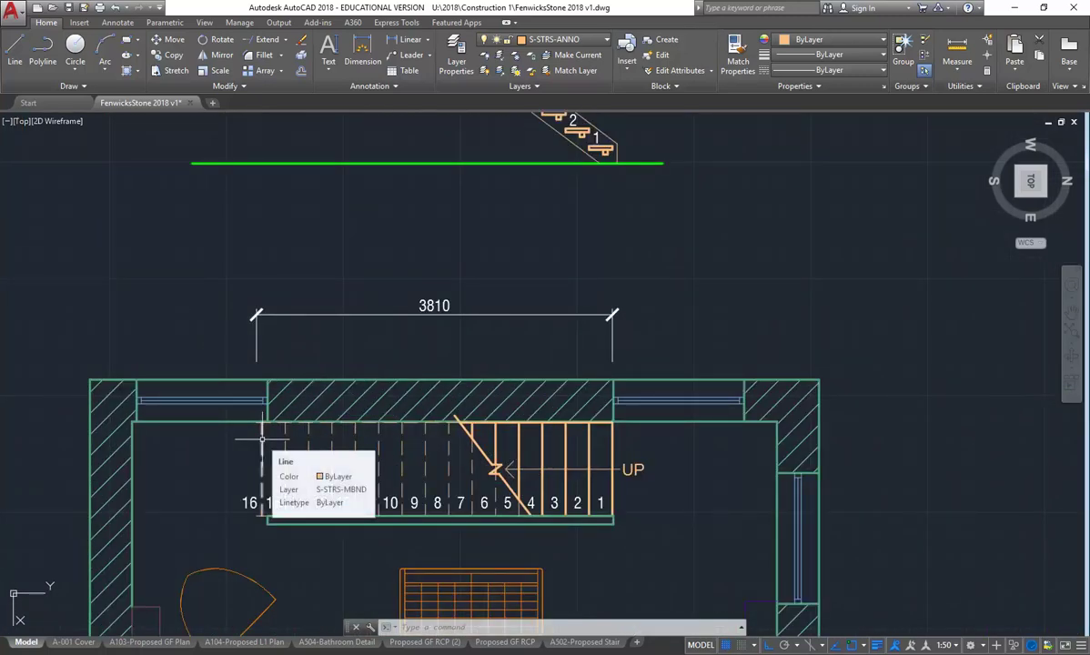
{"action": "key", "text": "alt+Tab"}
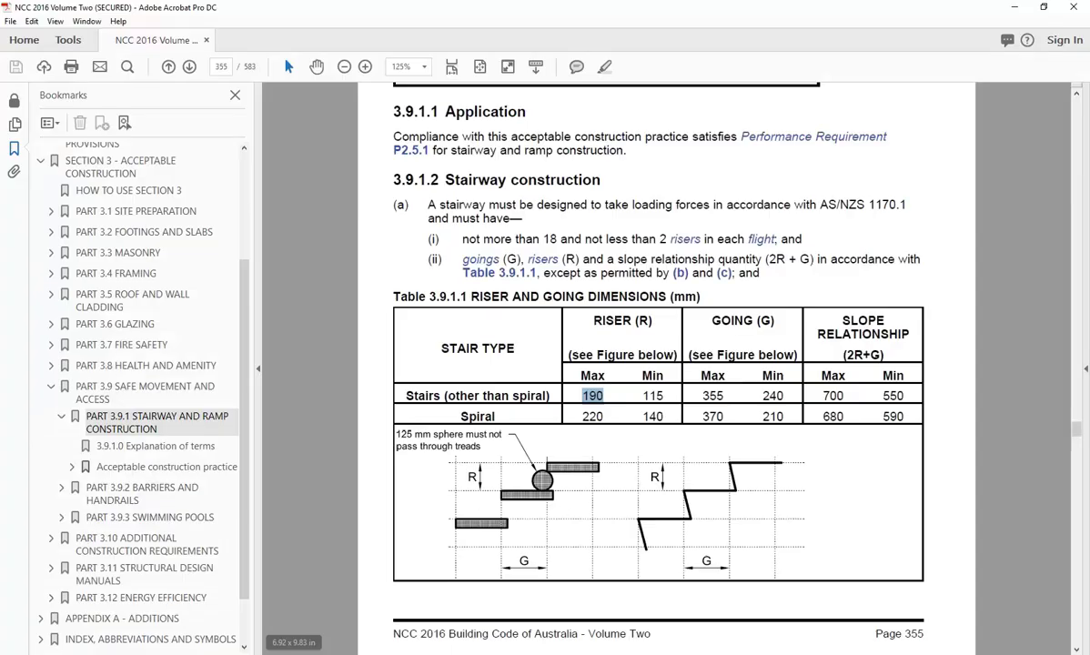
{"action": "key", "text": "alt+Tab"}
{"action": "mouse_move", "coordinate": [330, 609]}
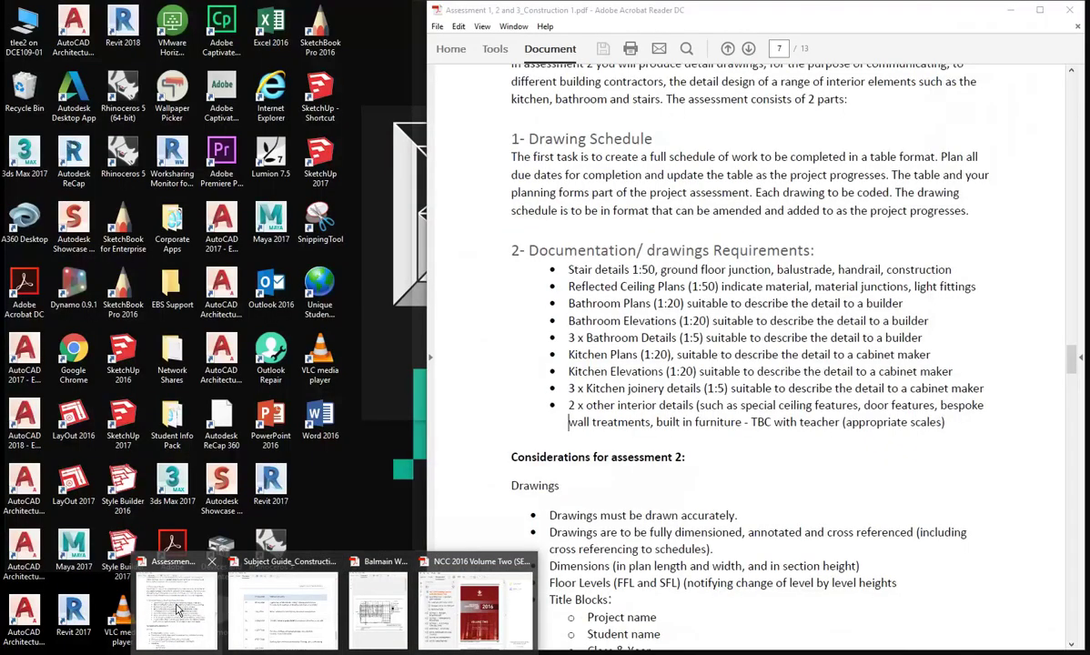
{"action": "left_click", "coordinate": [177, 609]}
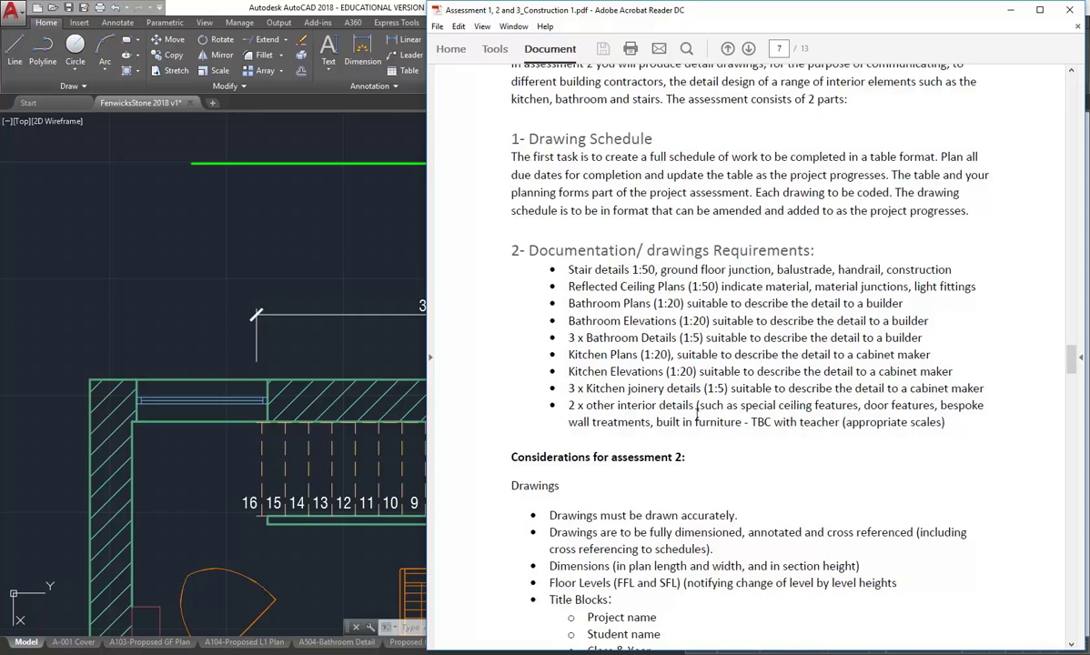
{"action": "left_click_drag", "start_coordinate": [777, 269], "coordinate": [835, 273]}
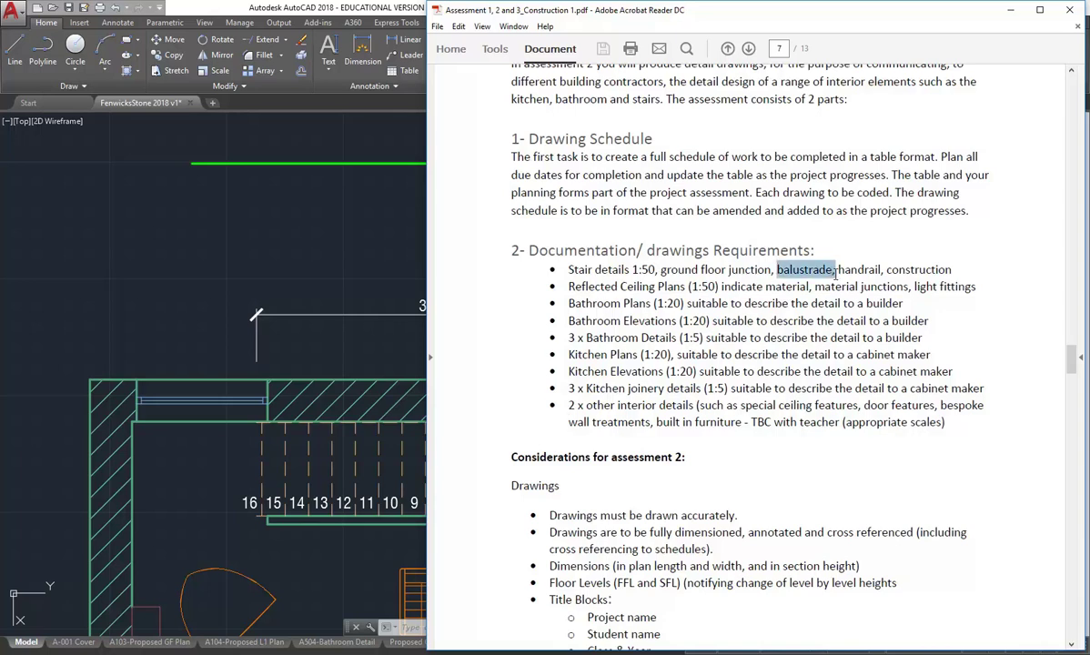
Return to AutoCAD and examine the stair plan against the section above it, down to the foot of the flight
{"action": "left_click", "coordinate": [337, 291]}
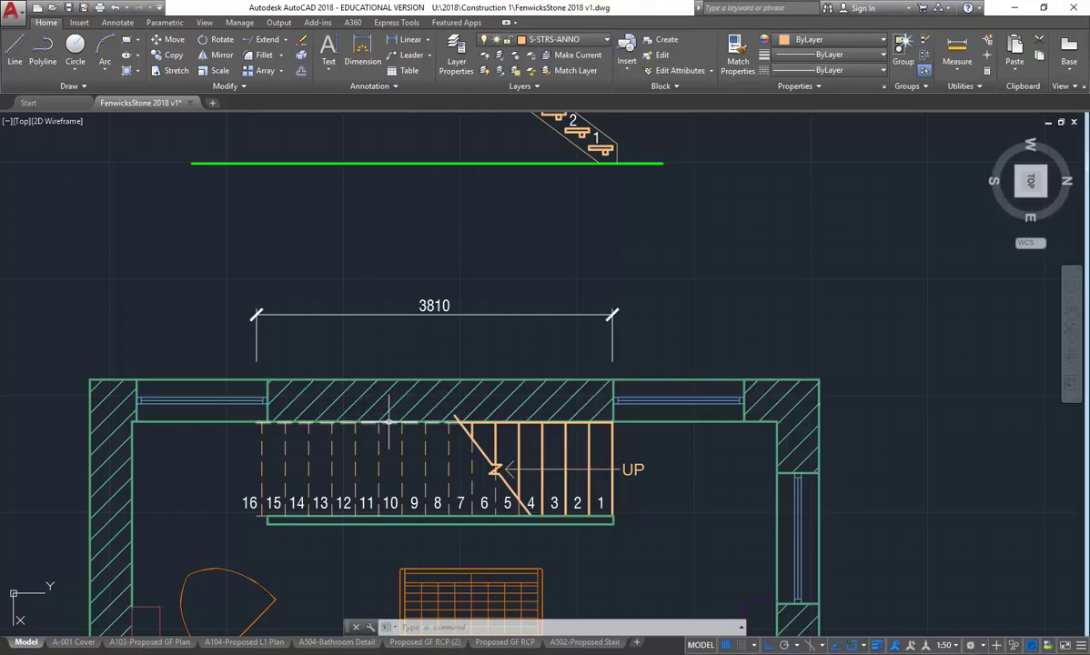
{"action": "scroll", "coordinate": [389, 421], "scroll_direction": "down", "scroll_amount": 3}
{"action": "mouse_move", "coordinate": [389, 422]}
{"action": "middle_mouse_down"}
{"action": "mouse_move", "coordinate": [400, 439]}
{"action": "mouse_move", "coordinate": [393, 373]}
{"action": "middle_mouse_up"}
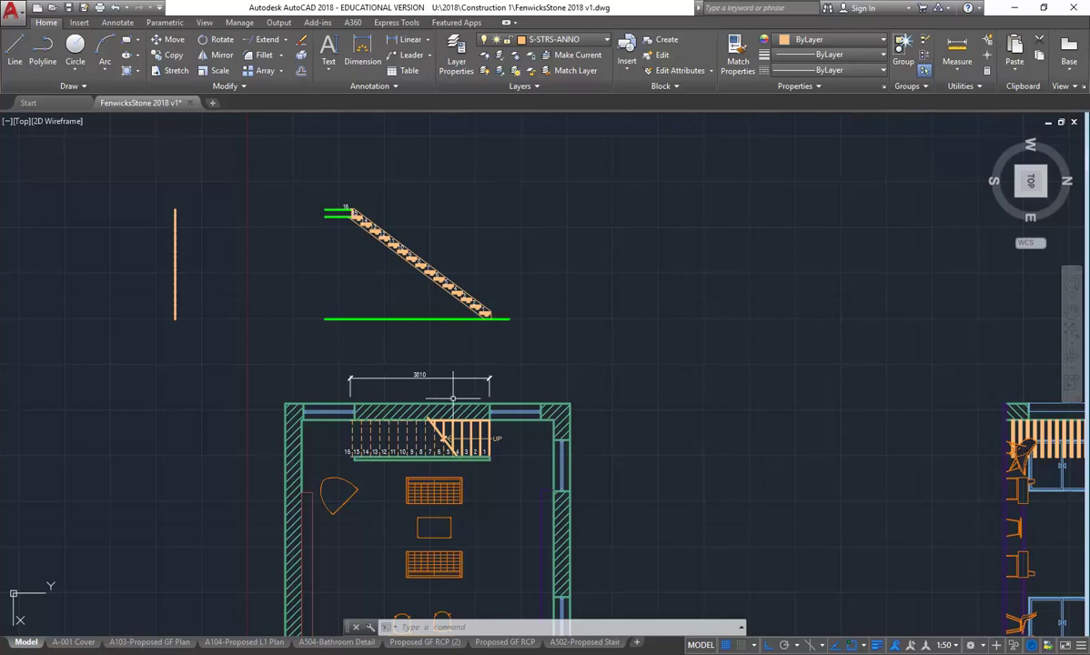
{"action": "scroll", "coordinate": [400, 412], "scroll_direction": "up", "scroll_amount": 4}
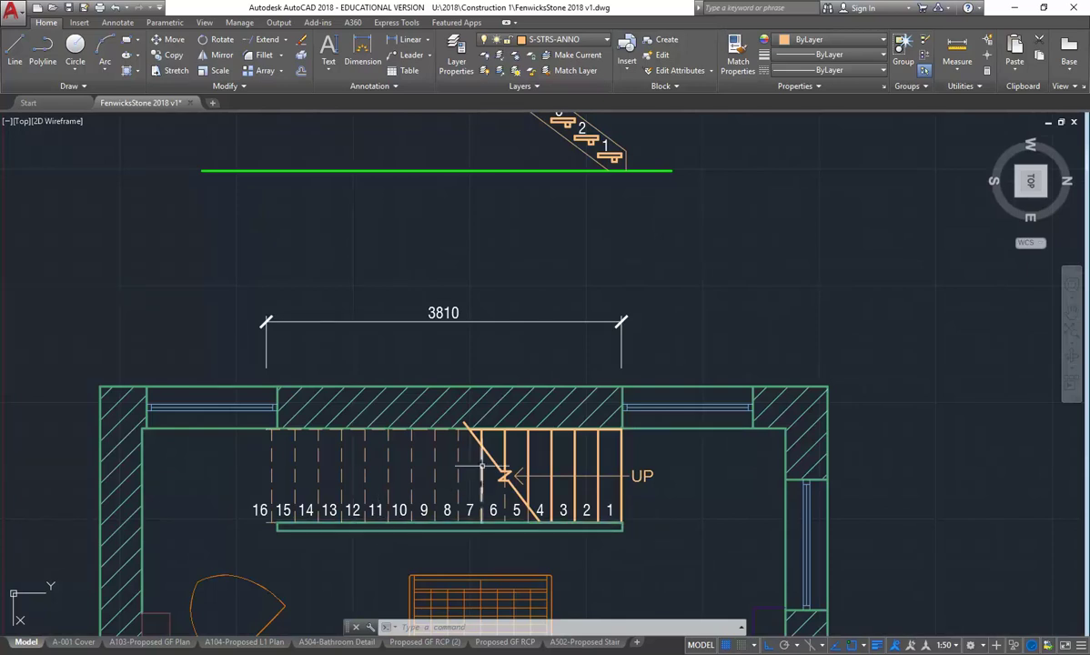
{"action": "mouse_move", "coordinate": [614, 428]}
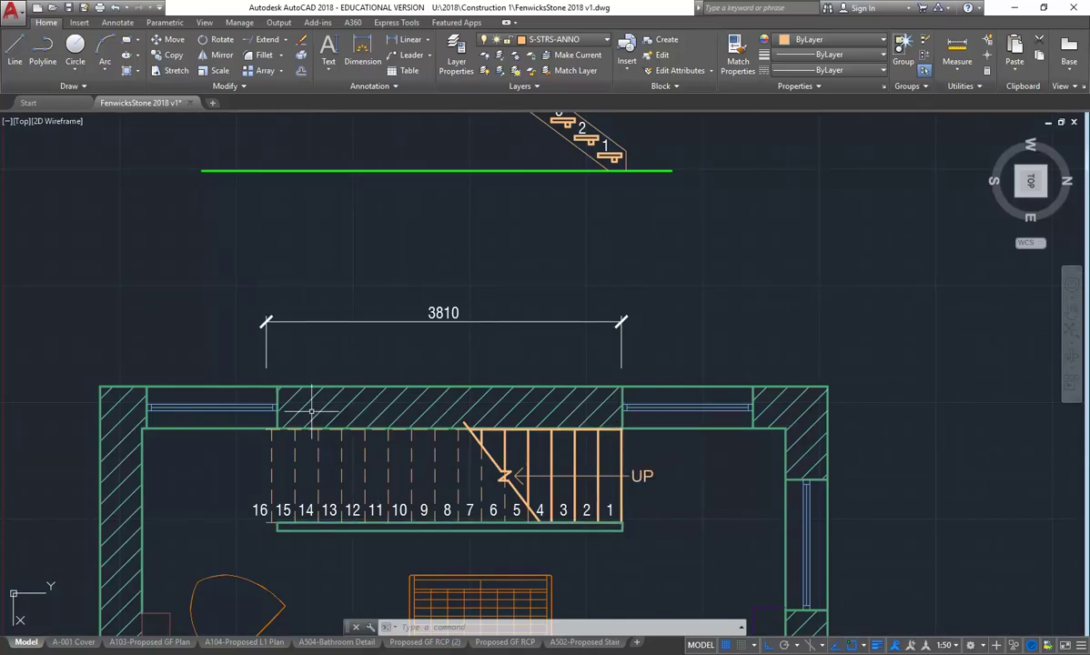
{"action": "scroll", "coordinate": [429, 362], "scroll_direction": "down", "scroll_amount": 2}
{"action": "middle_click_drag", "start_coordinate": [429, 361], "coordinate": [441, 460]}
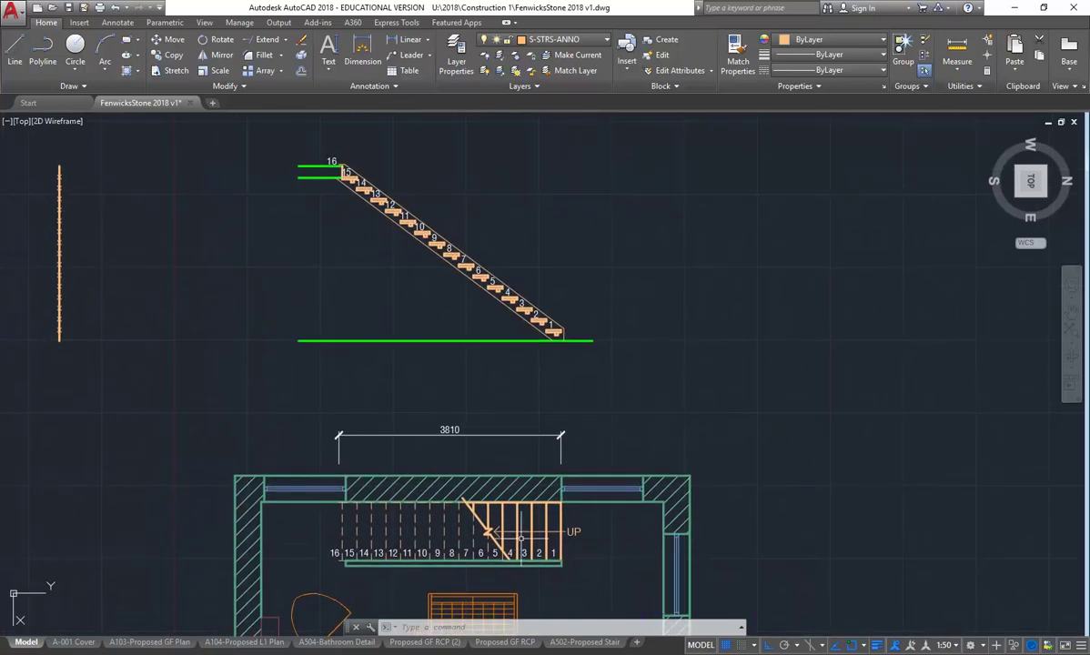
{"action": "middle_click_drag", "start_coordinate": [505, 214], "coordinate": [502, 297]}
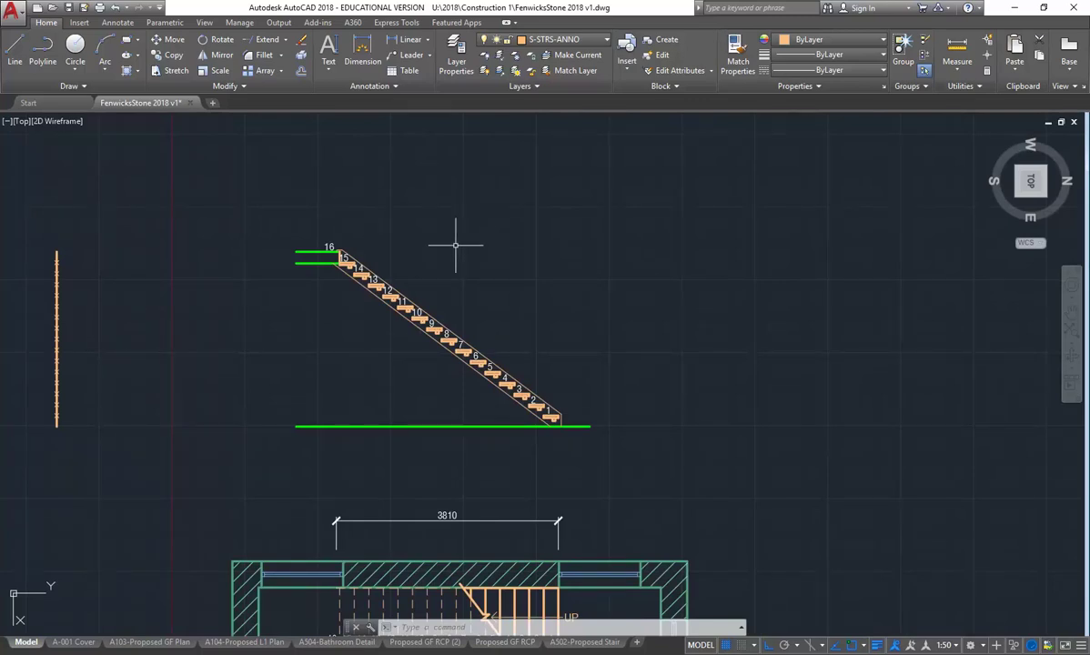
{"action": "scroll", "coordinate": [557, 419], "scroll_direction": "up", "scroll_amount": 5}
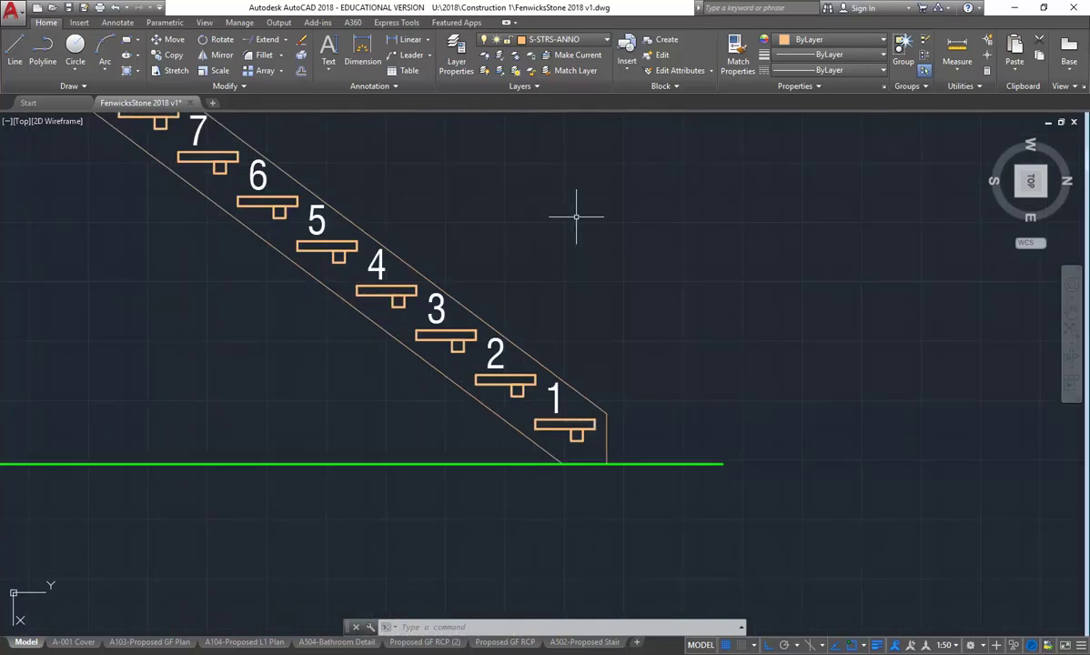
Examine the stair section and the numbered treads and wall below the stair in the floor plan
{"action": "scroll", "coordinate": [576, 216], "scroll_direction": "down", "scroll_amount": 5}
{"action": "scroll", "coordinate": [564, 264], "scroll_direction": "up", "scroll_amount": 1}
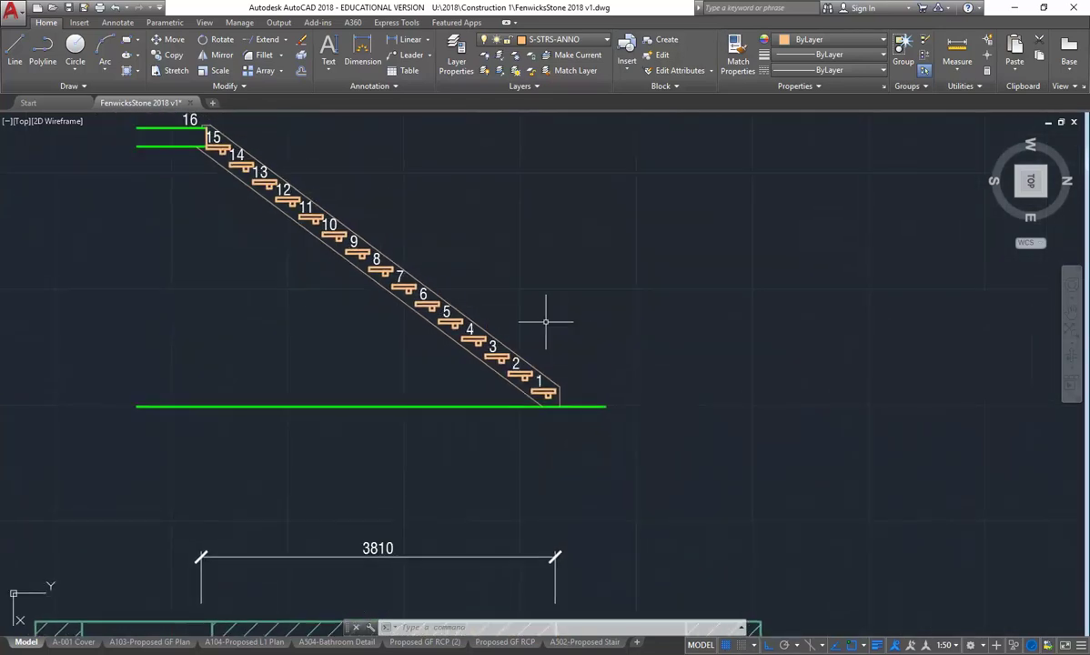
{"action": "scroll", "coordinate": [504, 244], "scroll_direction": "down", "scroll_amount": 2}
{"action": "mouse_move", "coordinate": [503, 244]}
{"action": "middle_mouse_down"}
{"action": "mouse_move", "coordinate": [521, 273]}
{"action": "mouse_move", "coordinate": [521, 125]}
{"action": "middle_mouse_up"}
{"action": "scroll", "coordinate": [382, 455], "scroll_direction": "up", "scroll_amount": 2}
{"action": "scroll", "coordinate": [373, 459], "scroll_direction": "up", "scroll_amount": 2}
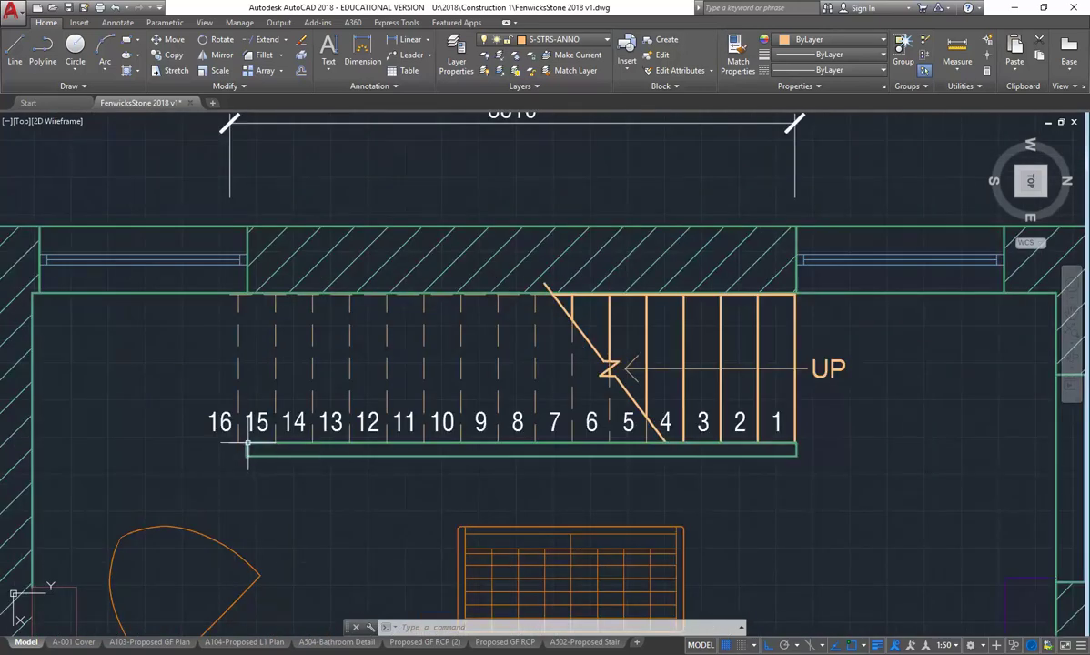
{"action": "mouse_move", "coordinate": [247, 444]}
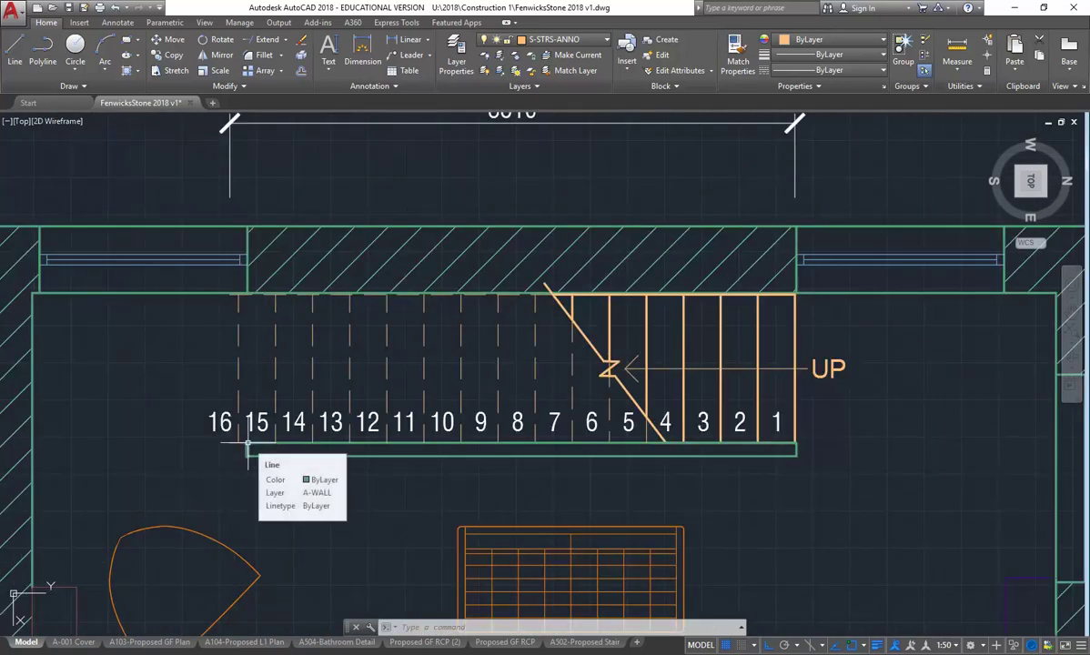
{"action": "scroll", "coordinate": [246, 444], "scroll_direction": "down", "scroll_amount": 3}
{"action": "mouse_move", "coordinate": [344, 398]}
{"action": "middle_mouse_down"}
{"action": "mouse_move", "coordinate": [353, 427]}
{"action": "mouse_move", "coordinate": [381, 431]}
{"action": "middle_mouse_up"}
{"action": "middle_click_drag", "start_coordinate": [408, 382], "coordinate": [443, 400]}
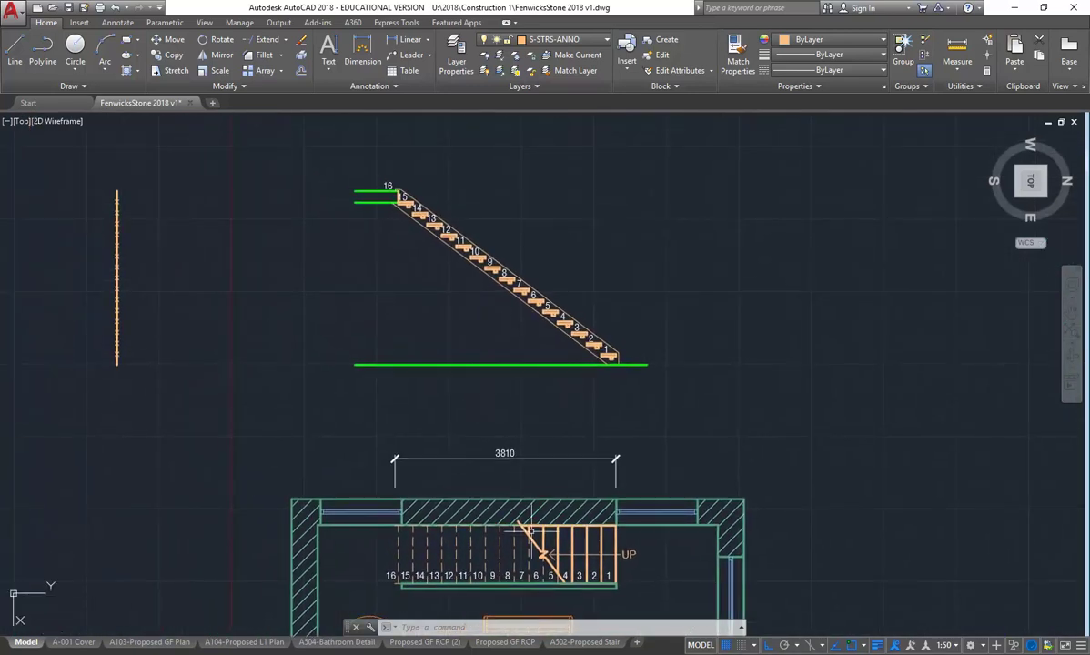
{"action": "middle_click_drag", "start_coordinate": [447, 576], "coordinate": [447, 467]}
{"action": "scroll", "coordinate": [447, 466], "scroll_direction": "up", "scroll_amount": 4}
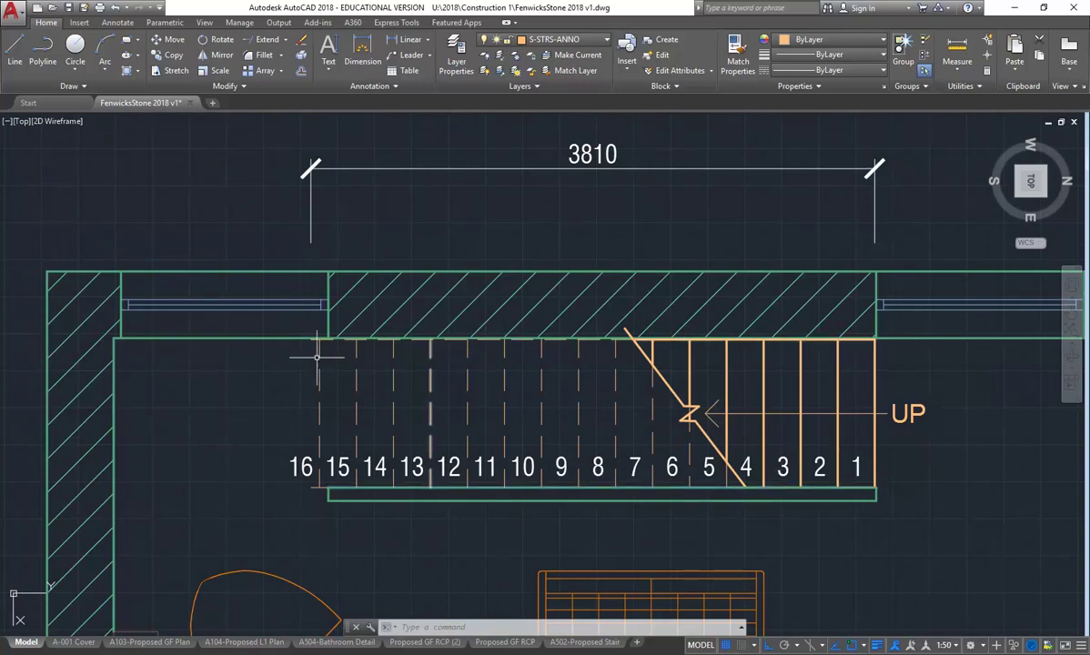
{"action": "scroll", "coordinate": [295, 352], "scroll_direction": "down", "scroll_amount": 3}
{"action": "middle_click_drag", "start_coordinate": [460, 255], "coordinate": [461, 369]}
{"action": "scroll", "coordinate": [591, 317], "scroll_direction": "up", "scroll_amount": 3}
{"action": "middle_click_drag", "start_coordinate": [618, 343], "coordinate": [641, 363]}
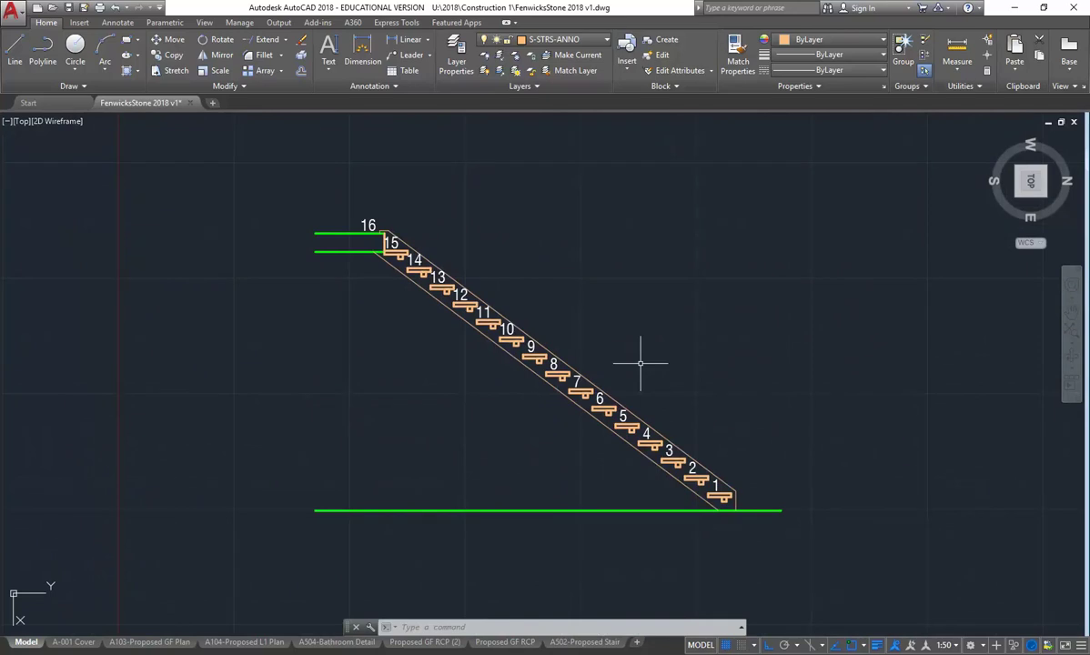
Make the layer S-STRS-TEXT current and rename it S-STRS-PROJ
{"action": "left_click", "coordinate": [553, 40]}
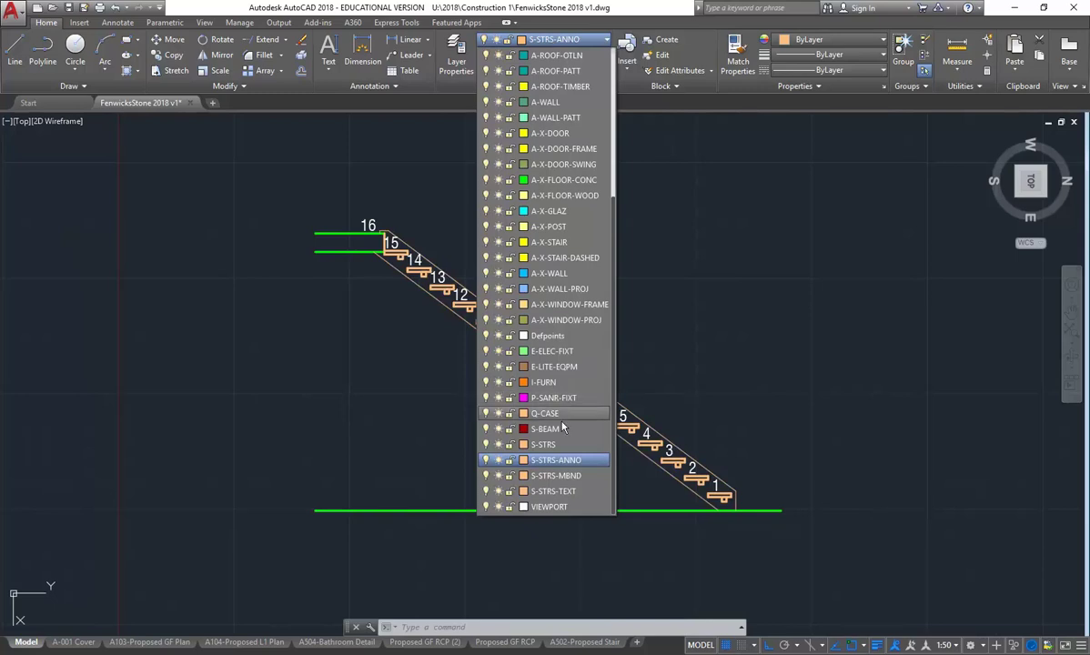
{"action": "left_click", "coordinate": [562, 491]}
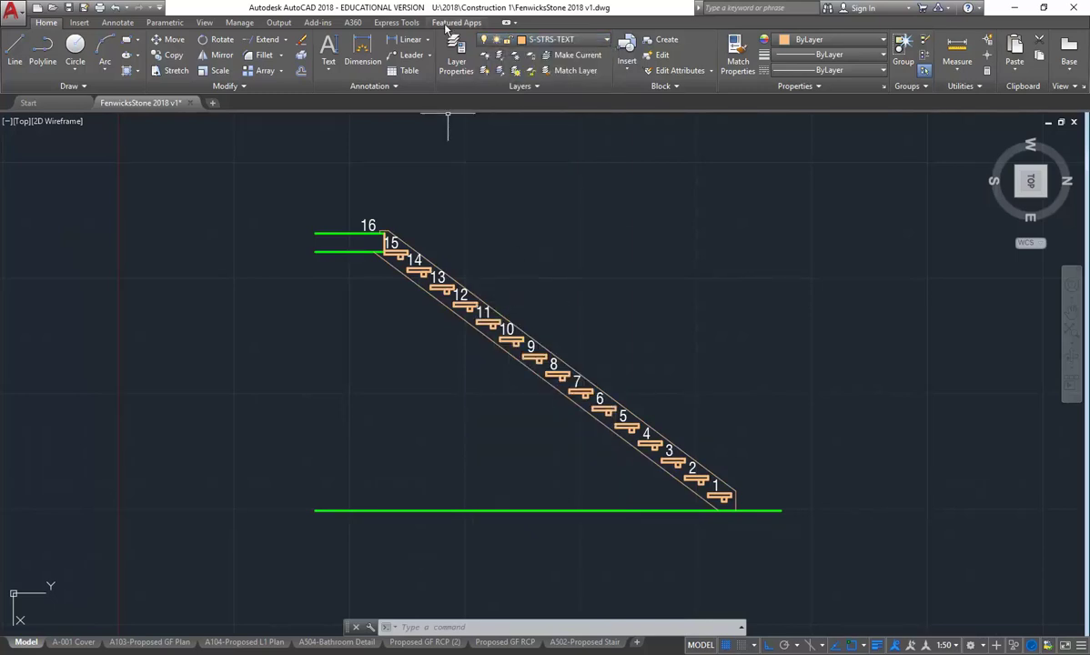
{"action": "left_click", "coordinate": [456, 55]}
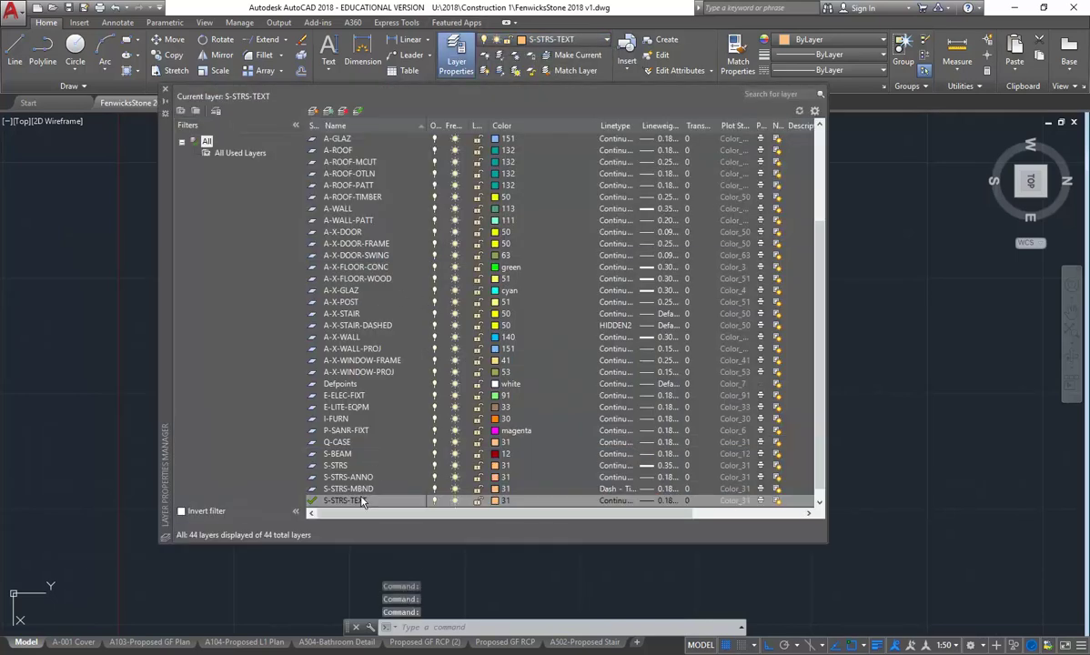
{"action": "left_click", "coordinate": [361, 502]}
{"action": "left_click", "coordinate": [355, 503]}
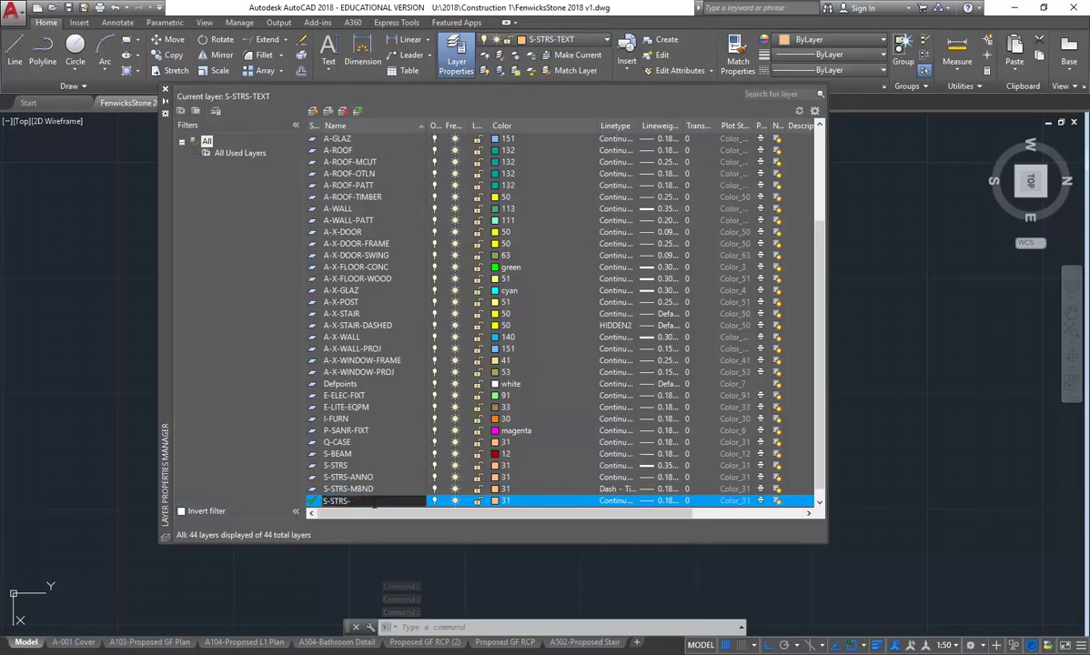
{"action": "type", "text": "S-STRS-PRO"}
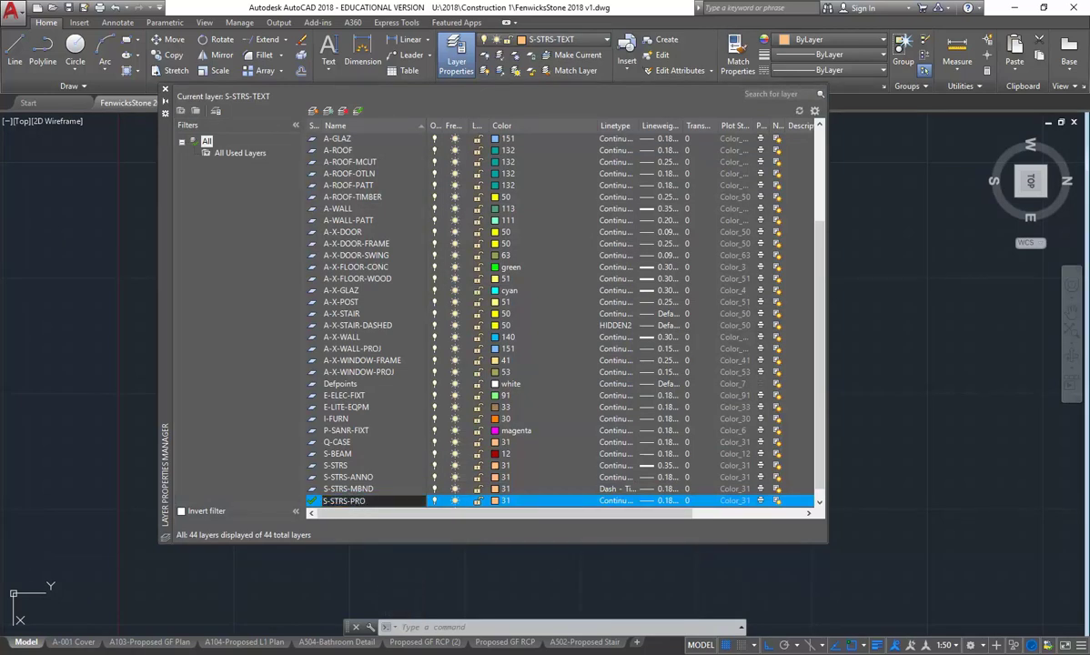
{"action": "type", "text": "J"}
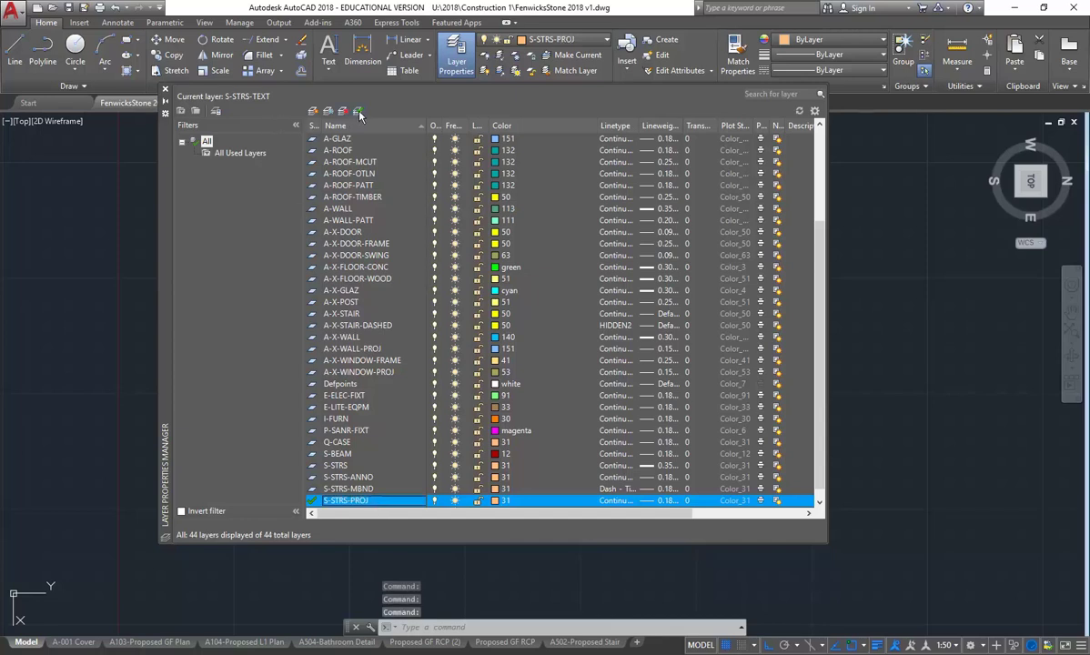
{"action": "left_click", "coordinate": [165, 90]}
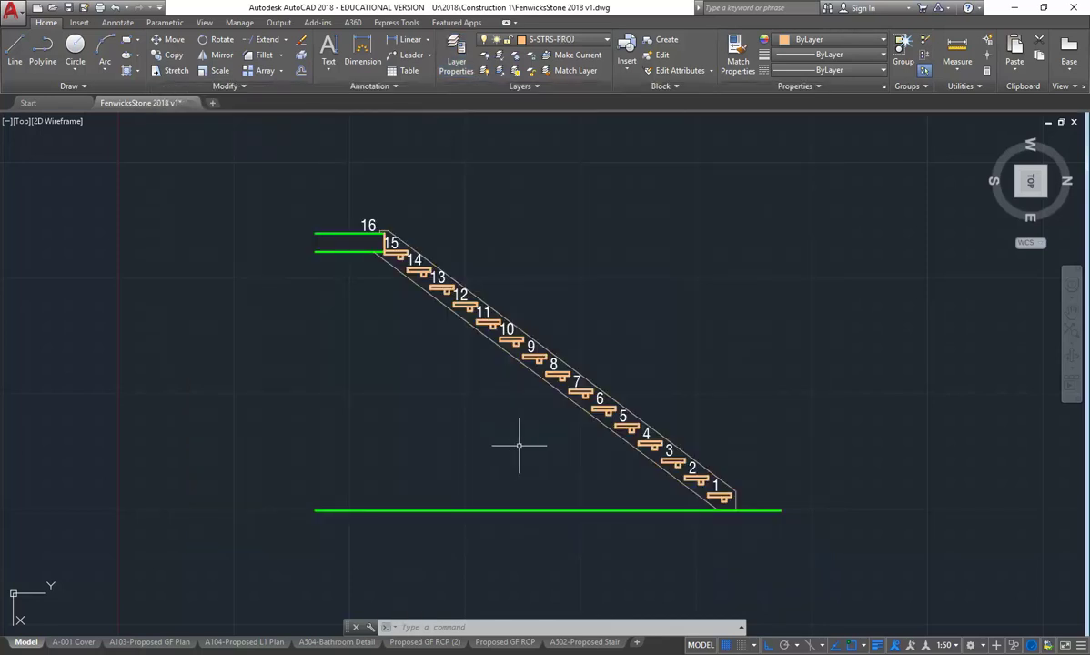
Draw a line from the top front corner of tread 1 to the top corner of the upper floor slab
{"action": "left_click", "coordinate": [15, 50]}
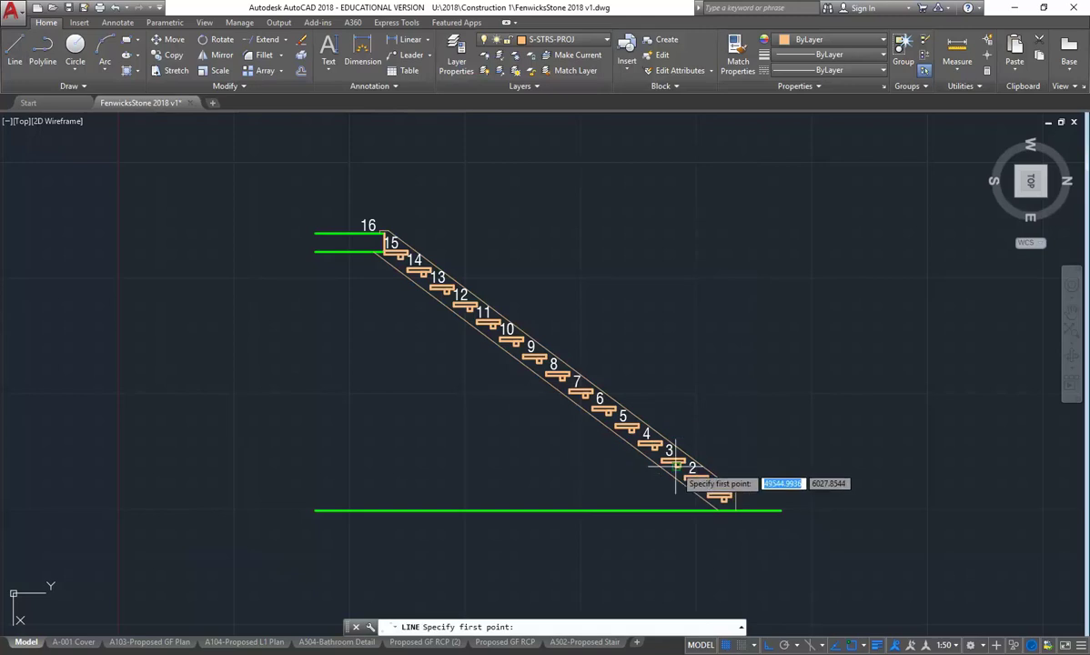
{"action": "scroll", "coordinate": [718, 496], "scroll_direction": "up", "scroll_amount": 8}
{"action": "left_click", "coordinate": [759, 516]}
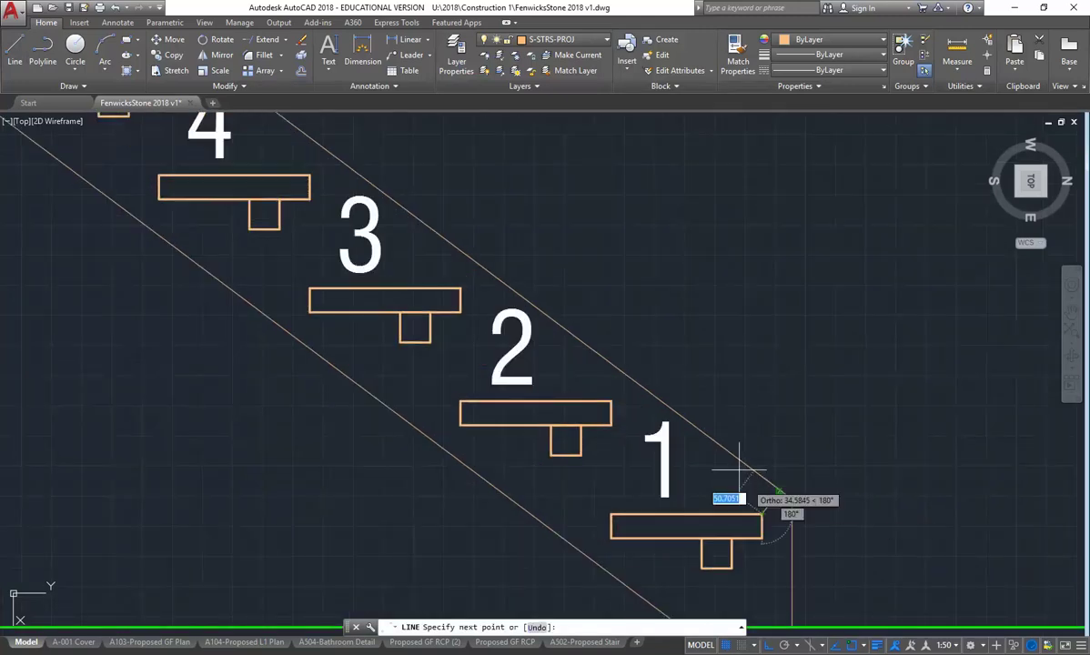
{"action": "scroll", "coordinate": [740, 482], "scroll_direction": "down", "scroll_amount": 4}
{"action": "scroll", "coordinate": [564, 337], "scroll_direction": "down", "scroll_amount": 5}
{"action": "scroll", "coordinate": [255, 246], "scroll_direction": "up", "scroll_amount": 7}
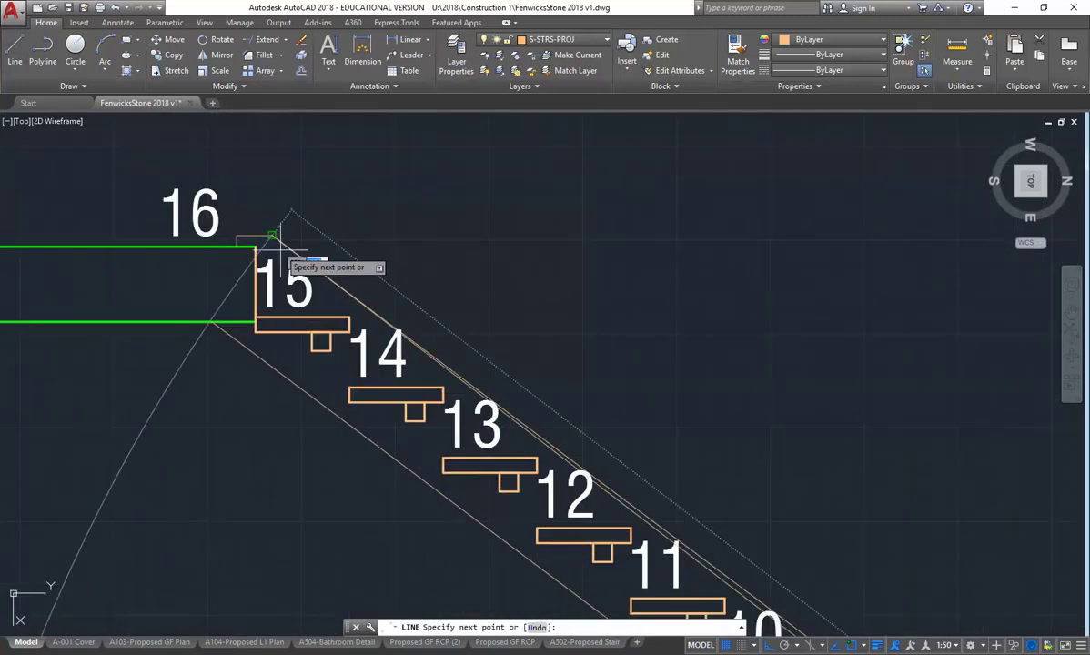
{"action": "left_click", "coordinate": [256, 246]}
{"action": "key", "text": "Return"}
{"action": "scroll", "coordinate": [260, 244], "scroll_direction": "down", "scroll_amount": 2}
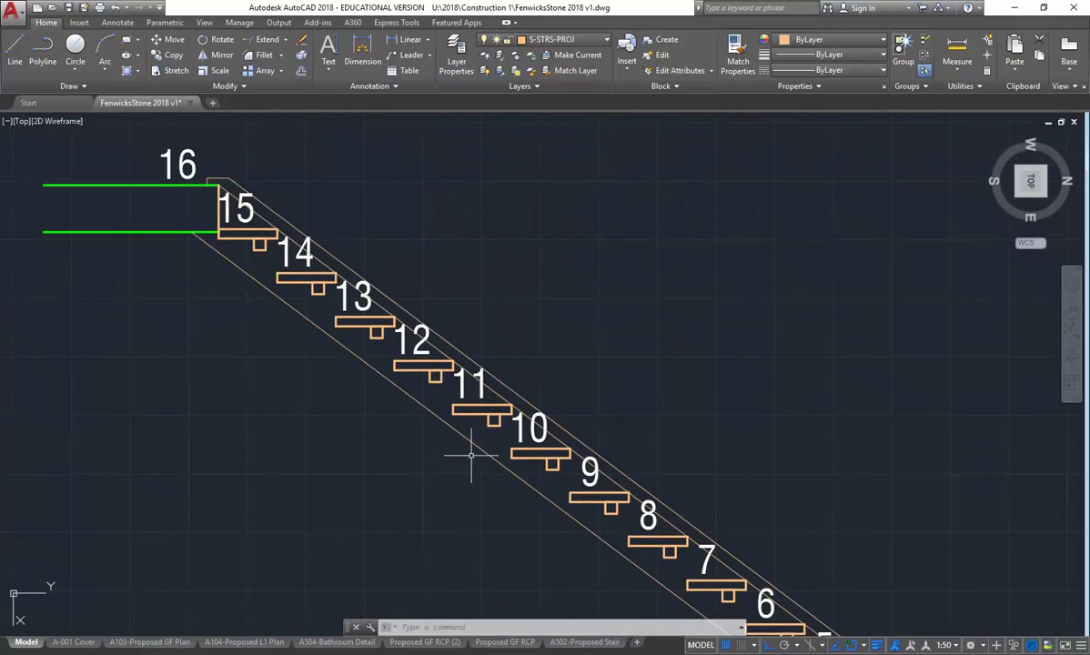
Move the sloping line along the treads' front corners 1000 vertically upwards
{"action": "scroll", "coordinate": [467, 455], "scroll_direction": "down", "scroll_amount": 4}
{"action": "middle_click_drag", "start_coordinate": [589, 561], "coordinate": [440, 451]}
{"action": "scroll", "coordinate": [603, 452], "scroll_direction": "up", "scroll_amount": 2}
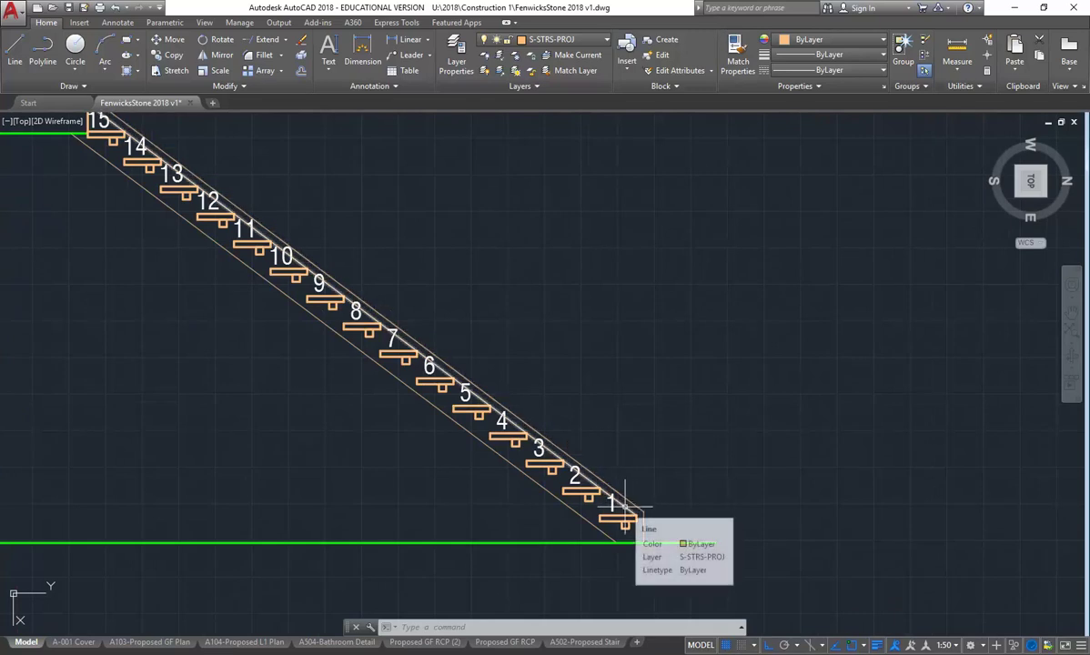
{"action": "left_click", "coordinate": [628, 512]}
{"action": "scroll", "coordinate": [470, 305], "scroll_direction": "down", "scroll_amount": 2}
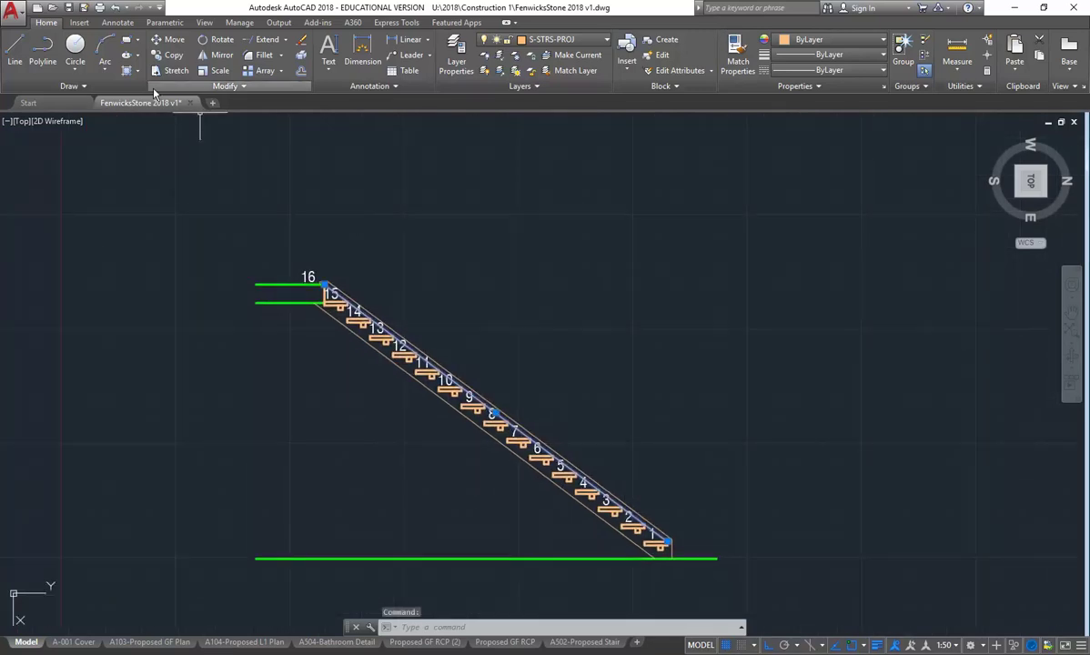
{"action": "left_click", "coordinate": [168, 42]}
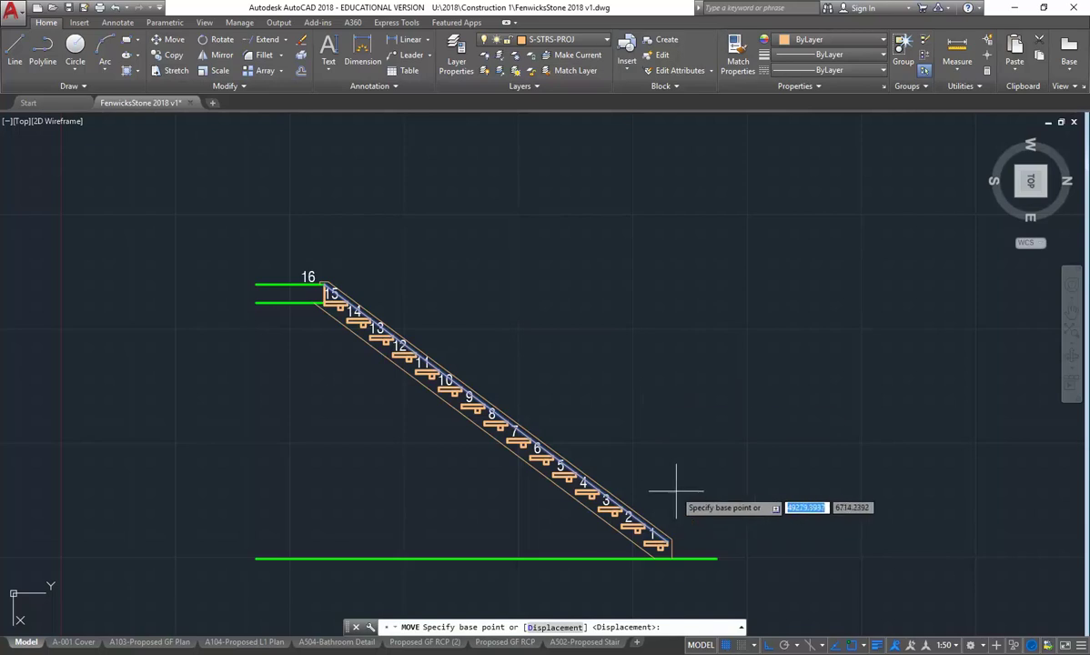
{"action": "left_click", "coordinate": [696, 501]}
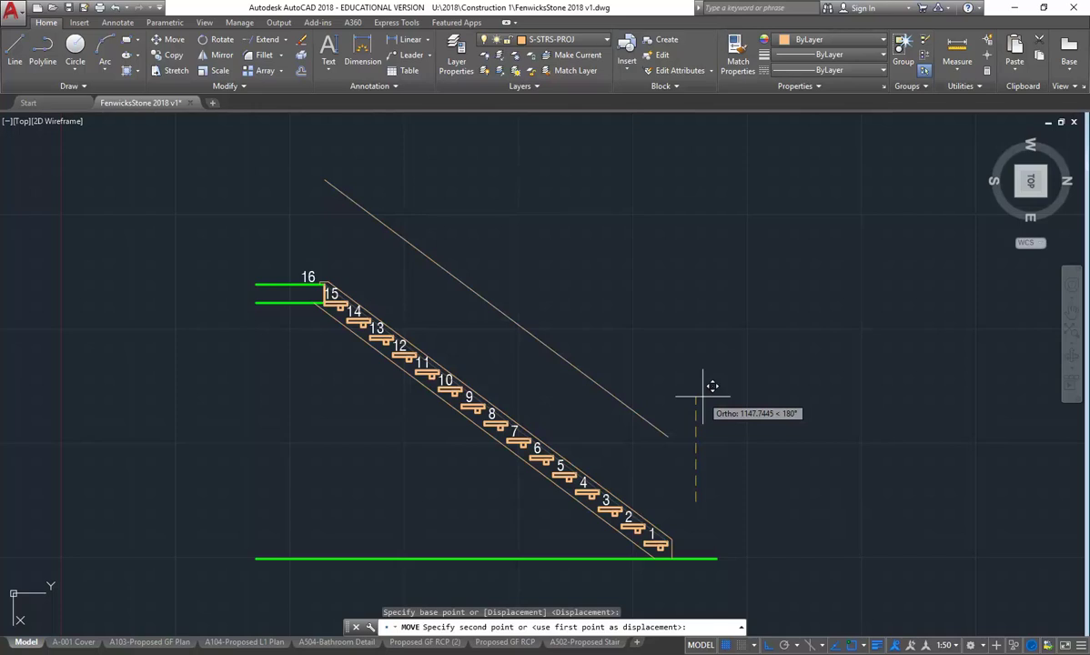
{"action": "type", "text": "1000"}
{"action": "key", "text": "Return"}
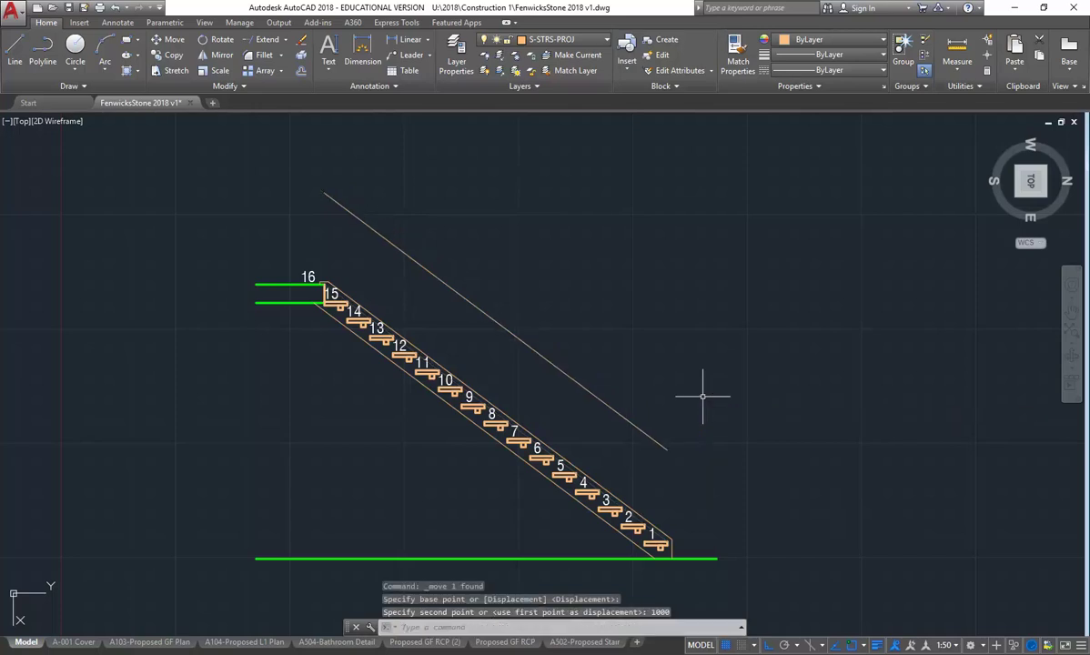
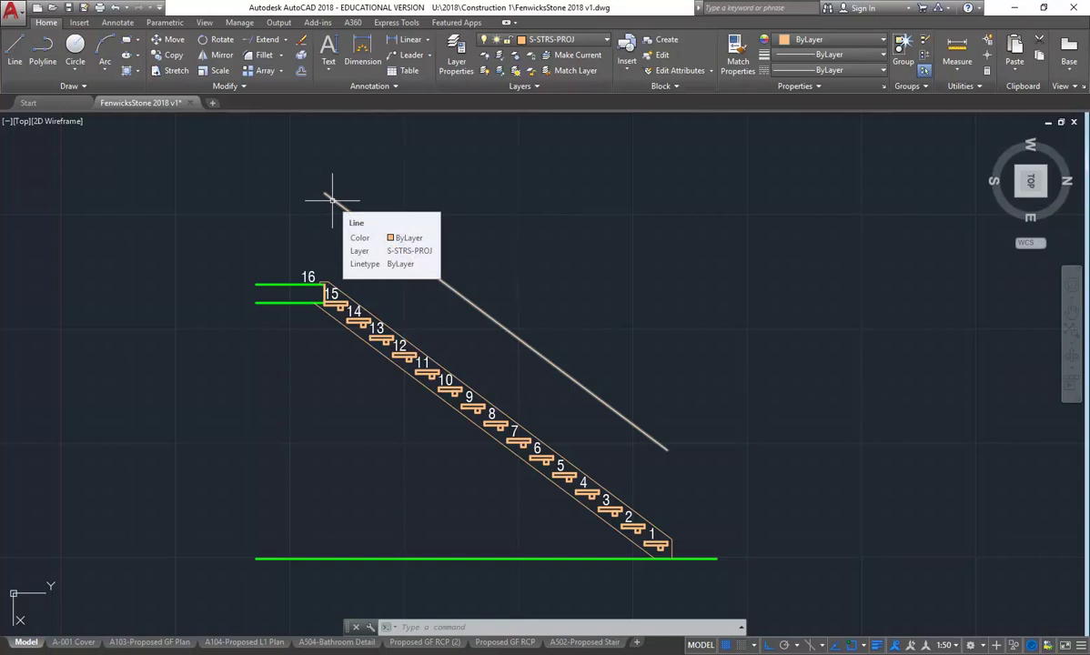
Offset the raised sloping line by 50 towards the stair to form the handrail's underside
{"action": "scroll", "coordinate": [548, 341], "scroll_direction": "down", "scroll_amount": 2}
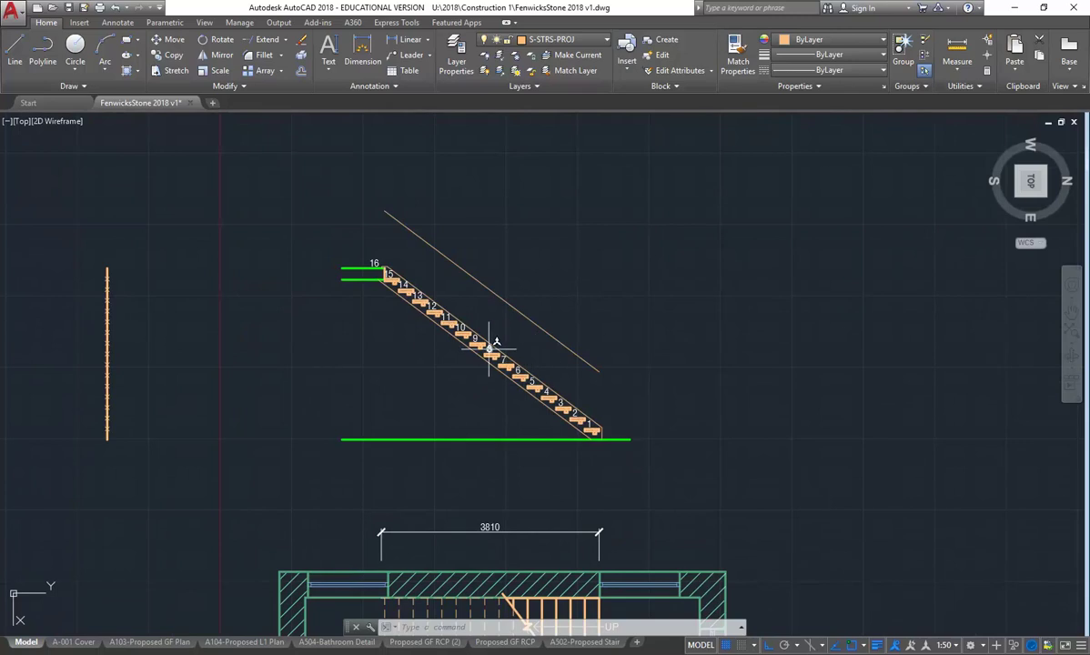
{"action": "scroll", "coordinate": [491, 346], "scroll_direction": "up", "scroll_amount": 4}
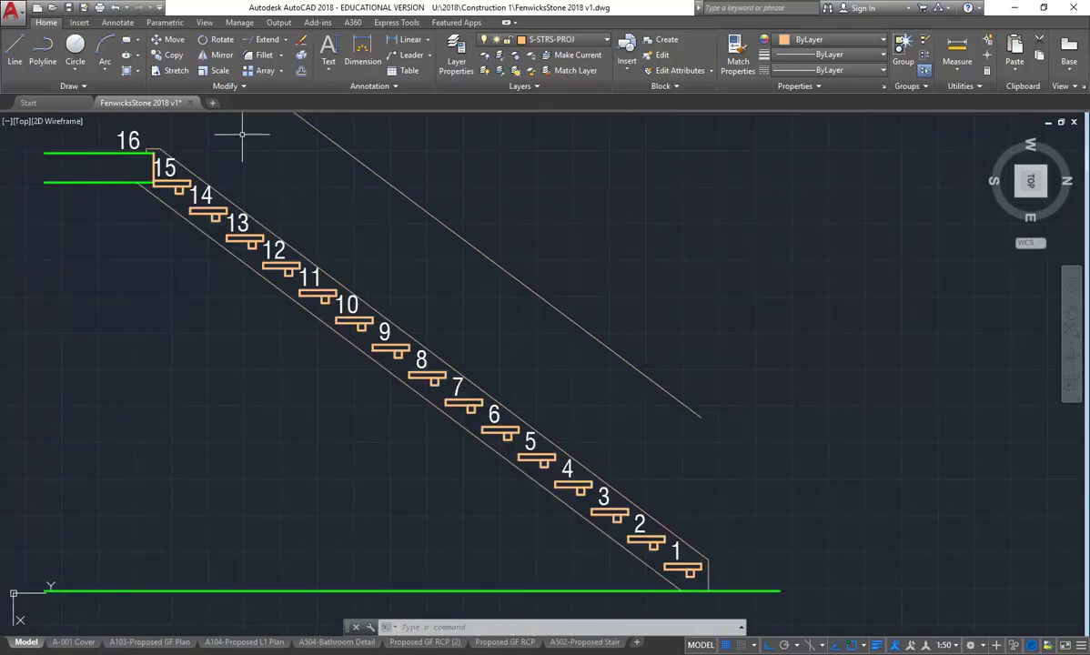
{"action": "type", "text": "o"}
{"action": "key", "text": "Return"}
{"action": "key", "text": "Return"}
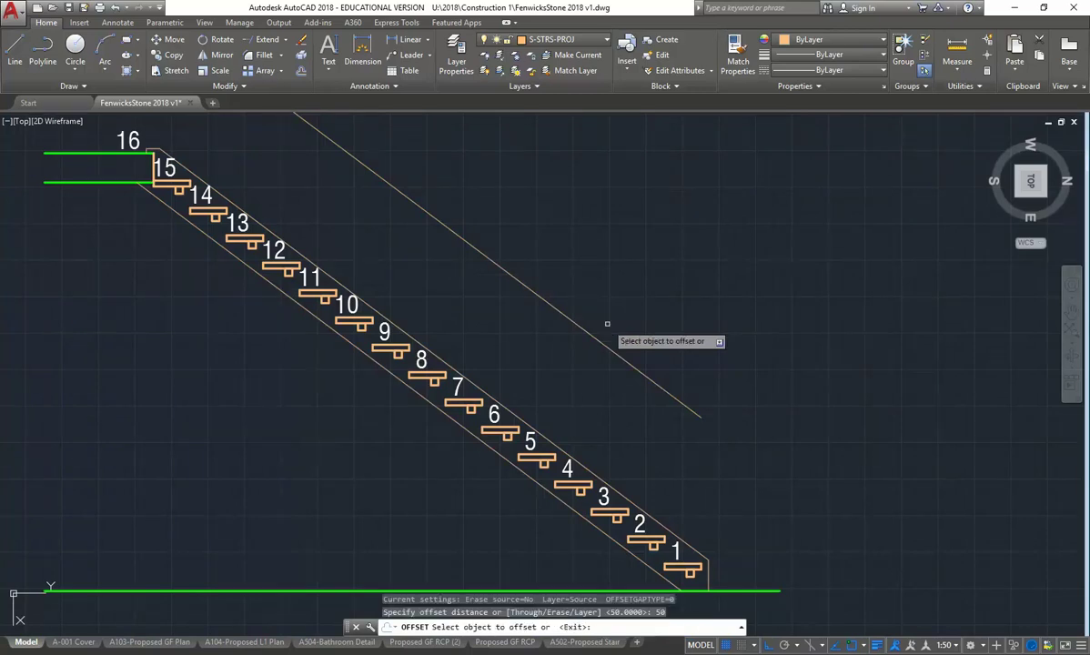
{"action": "left_click", "coordinate": [612, 355]}
{"action": "right_click", "coordinate": [593, 382]}
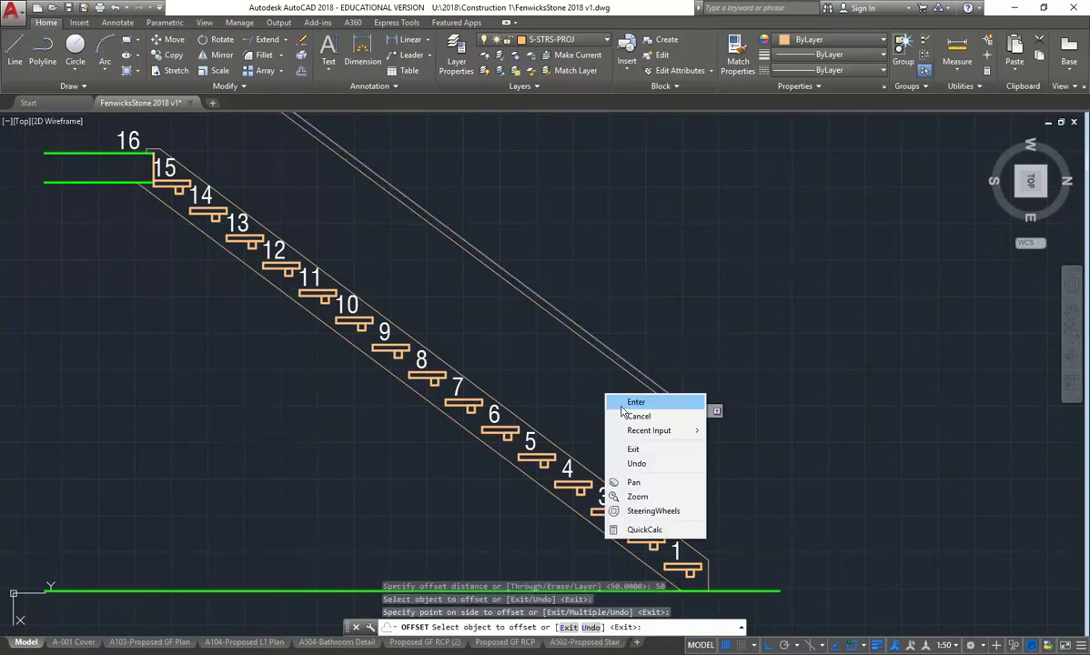
{"action": "left_click", "coordinate": [618, 403]}
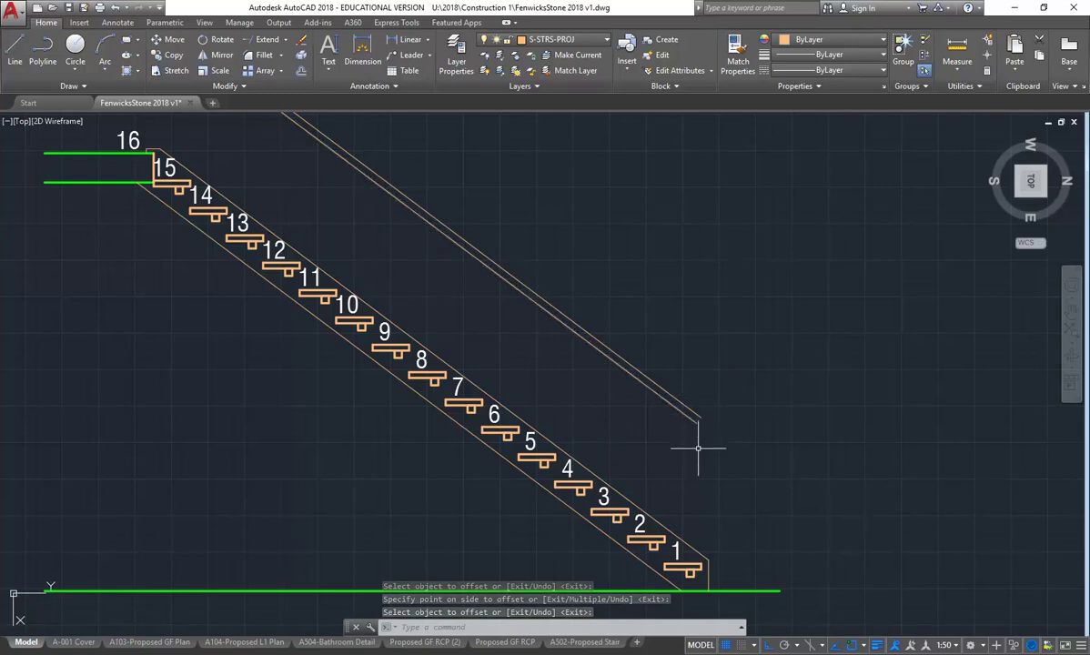
Close the lower end of the handrail with a short line between the two parallel lines
{"action": "scroll", "coordinate": [696, 420], "scroll_direction": "up", "scroll_amount": 4}
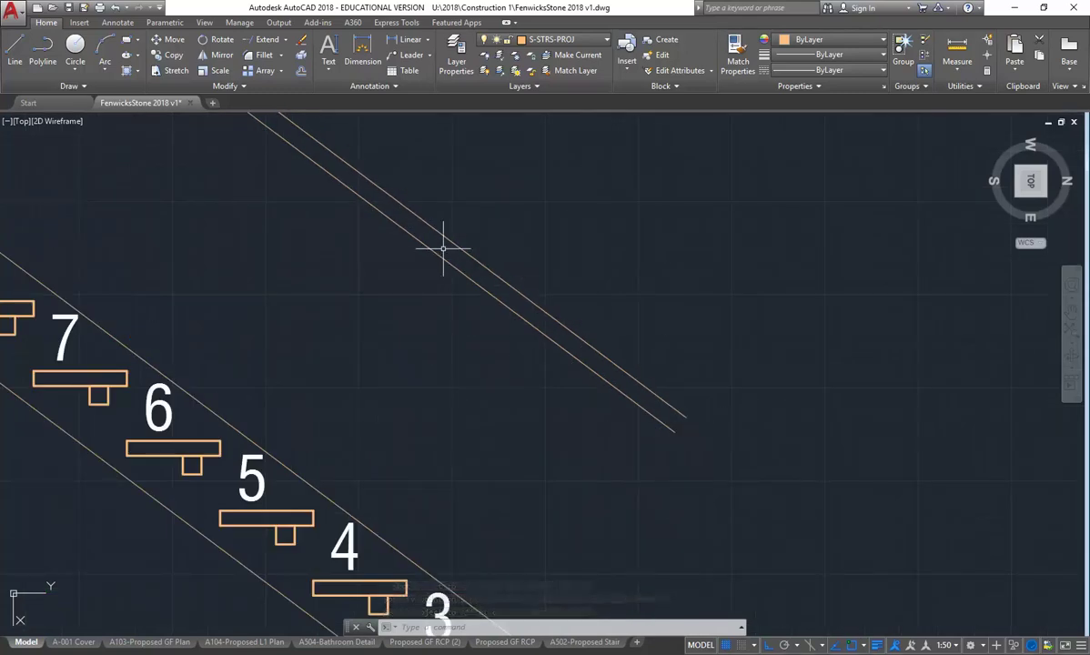
{"action": "scroll", "coordinate": [588, 311], "scroll_direction": "down", "scroll_amount": 6}
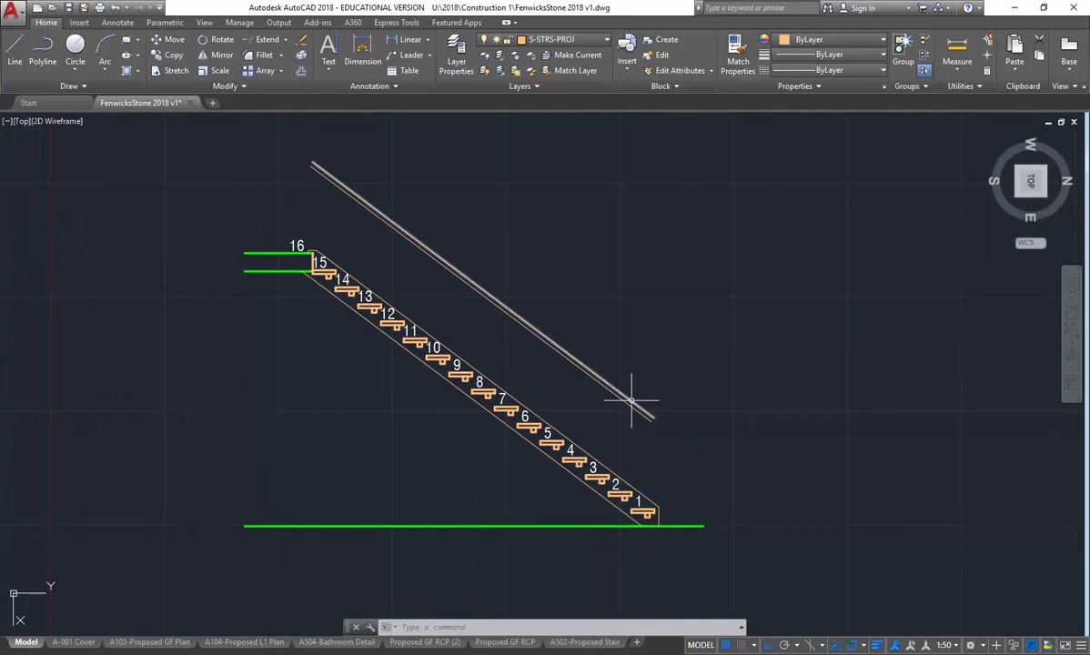
{"action": "scroll", "coordinate": [643, 407], "scroll_direction": "up", "scroll_amount": 4}
{"action": "left_click", "coordinate": [15, 50]}
{"action": "middle_click_drag", "start_coordinate": [687, 429], "coordinate": [586, 365]}
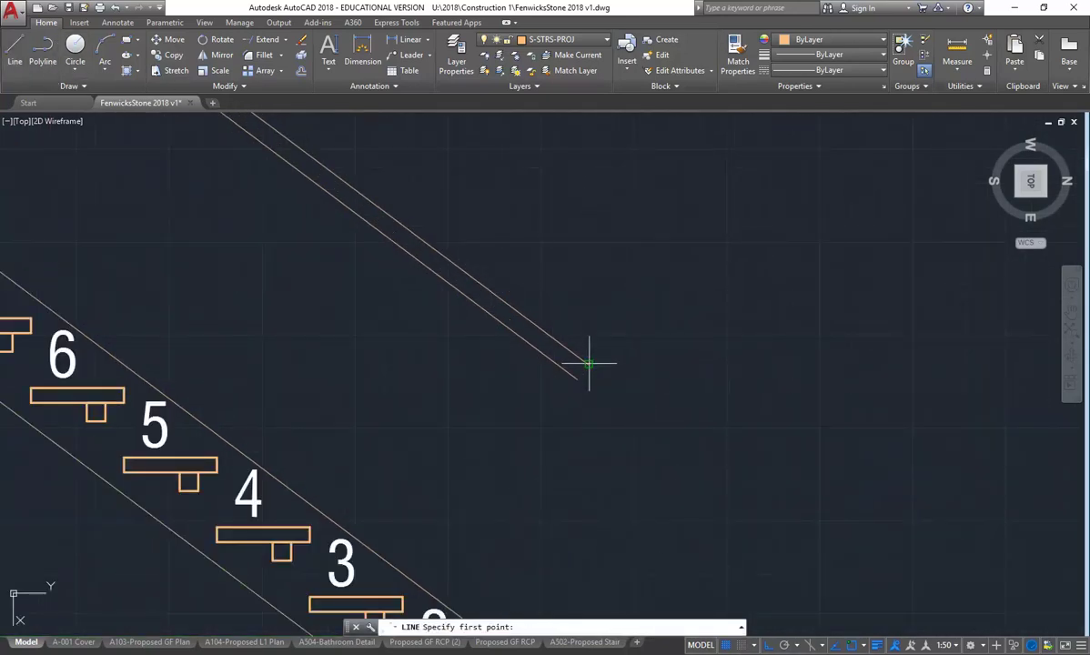
{"action": "left_click", "coordinate": [579, 371]}
{"action": "right_click", "coordinate": [583, 333]}
{"action": "left_click", "coordinate": [600, 343]}
{"action": "scroll", "coordinate": [528, 309], "scroll_direction": "down", "scroll_amount": 8}
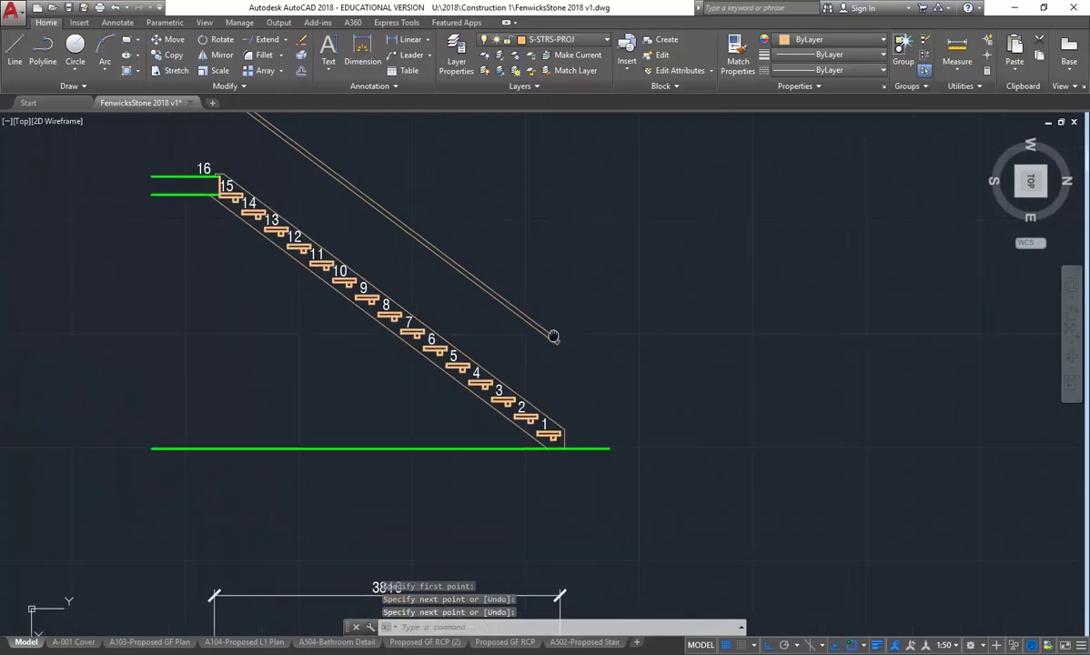
Close the upper end of the handrail with a short line joining both line ends
{"action": "right_click", "coordinate": [378, 212]}
{"action": "left_click", "coordinate": [419, 220]}
{"action": "scroll", "coordinate": [462, 243], "scroll_direction": "up", "scroll_amount": 5}
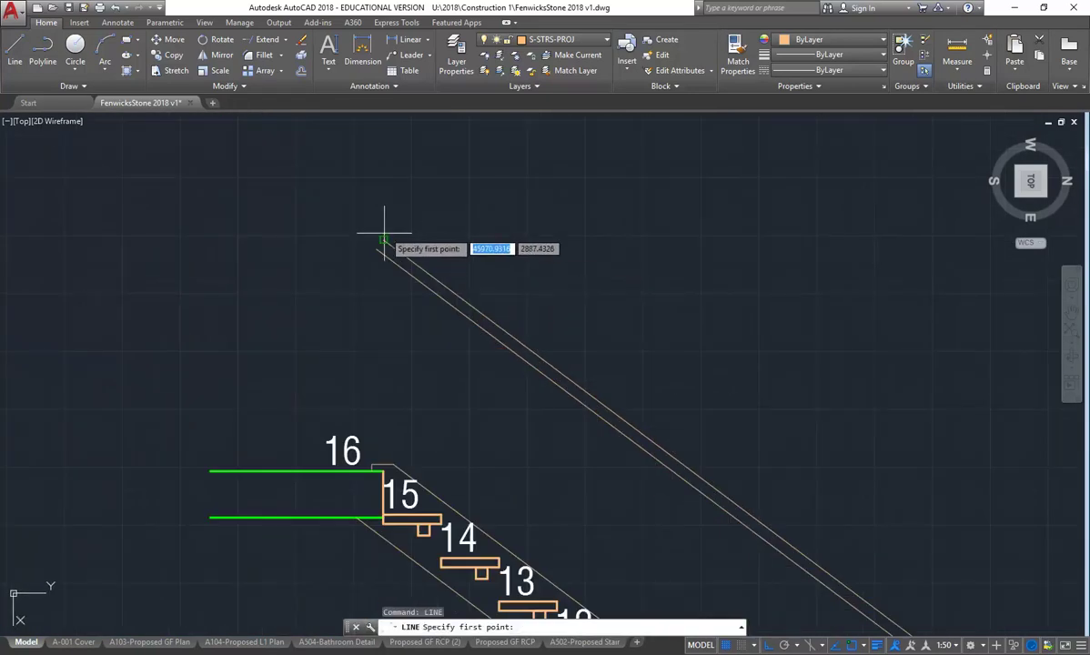
{"action": "left_click", "coordinate": [380, 246]}
{"action": "left_click", "coordinate": [378, 252]}
{"action": "key", "text": "Return"}
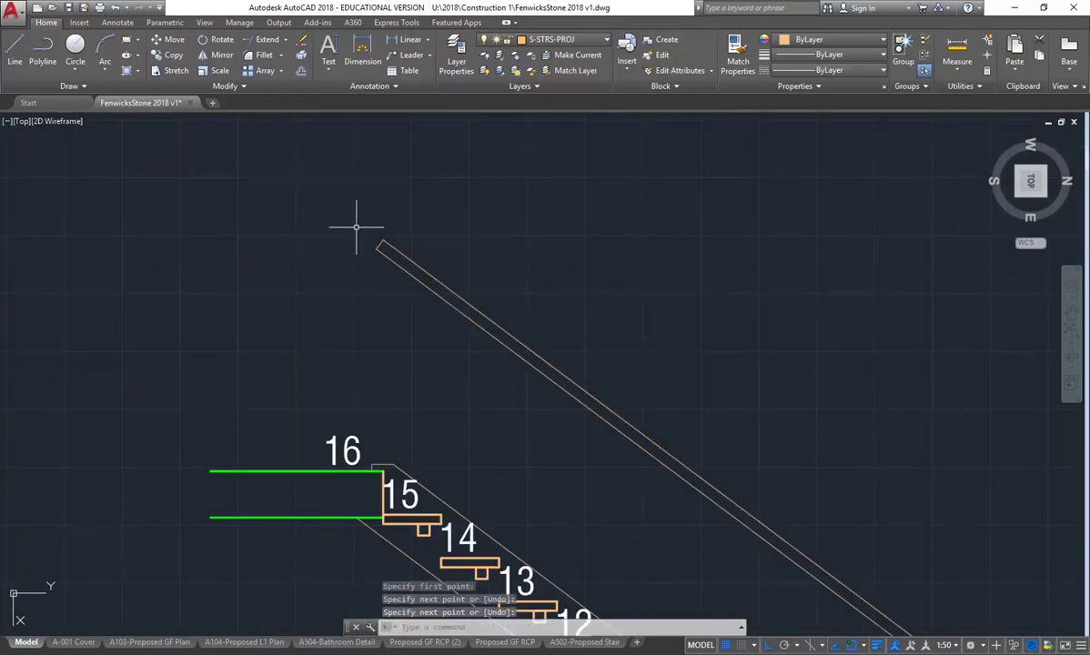
{"action": "scroll", "coordinate": [382, 255], "scroll_direction": "up", "scroll_amount": 3}
{"action": "scroll", "coordinate": [386, 268], "scroll_direction": "down", "scroll_amount": 6}
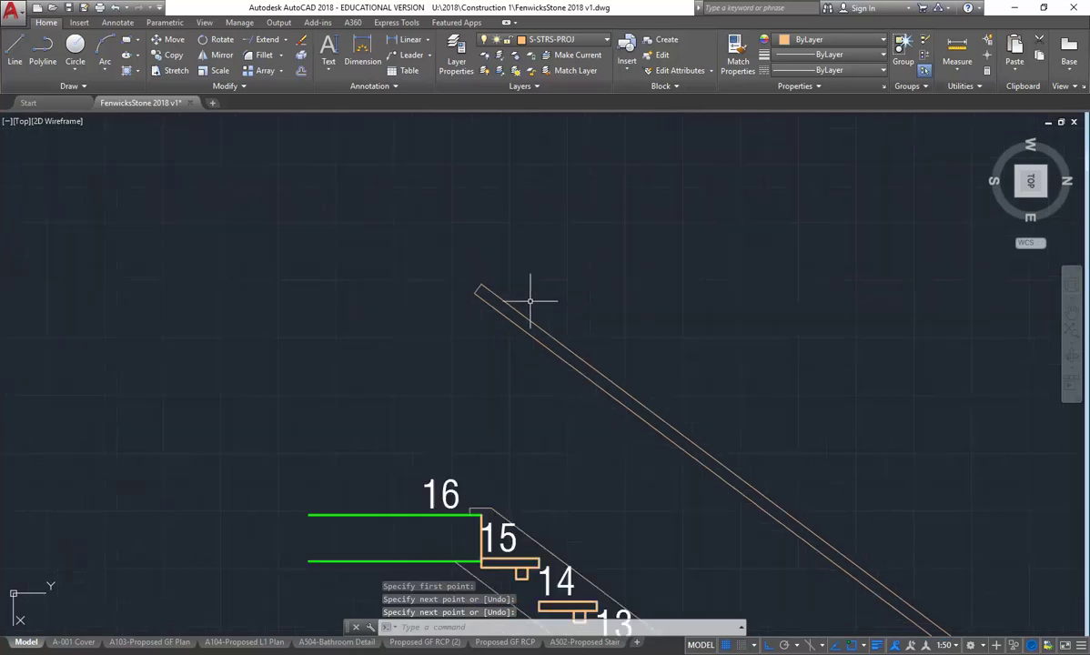
Examine the finished handrail on the stair section against the floor plan below it and the neighbouring building section
{"action": "middle_click_drag", "start_coordinate": [426, 236], "coordinate": [474, 287]}
{"action": "scroll", "coordinate": [579, 419], "scroll_direction": "up", "scroll_amount": 2}
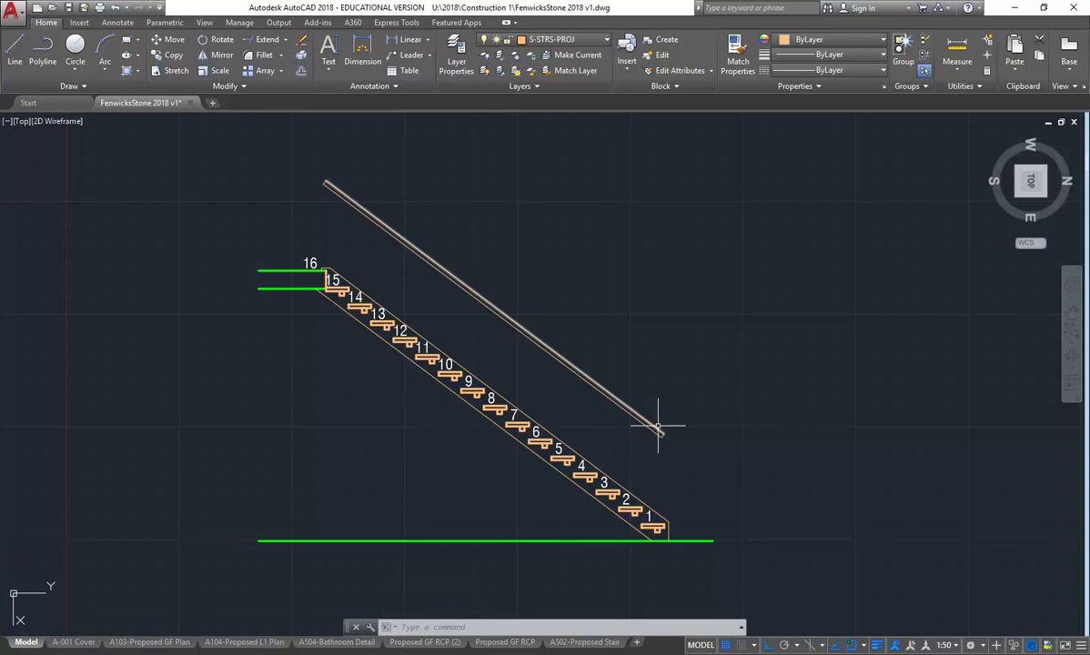
{"action": "scroll", "coordinate": [637, 429], "scroll_direction": "down", "scroll_amount": 3}
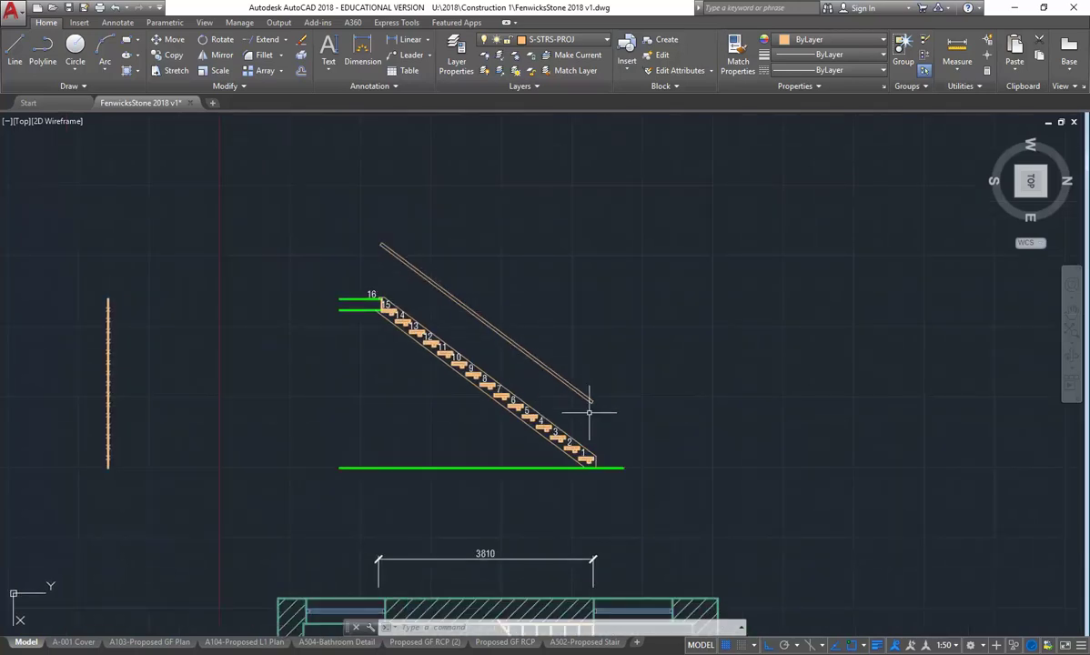
{"action": "middle_click_drag", "start_coordinate": [525, 379], "coordinate": [546, 353]}
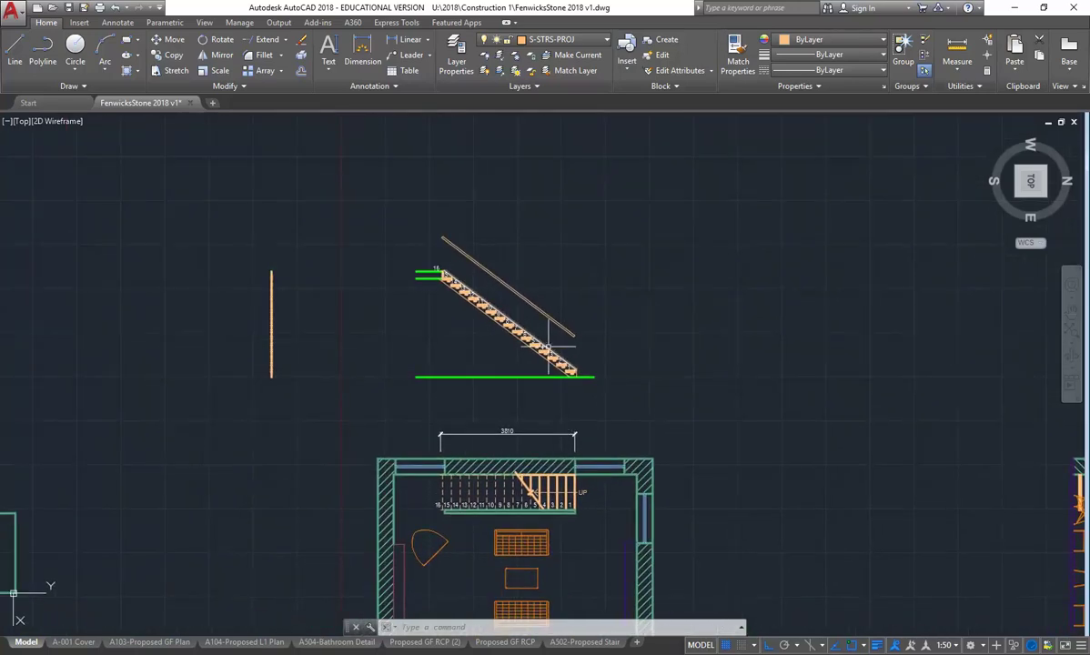
{"action": "scroll", "coordinate": [518, 284], "scroll_direction": "down", "scroll_amount": 2}
{"action": "middle_click_drag", "start_coordinate": [519, 285], "coordinate": [388, 231]}
{"action": "scroll", "coordinate": [686, 285], "scroll_direction": "up", "scroll_amount": 4}
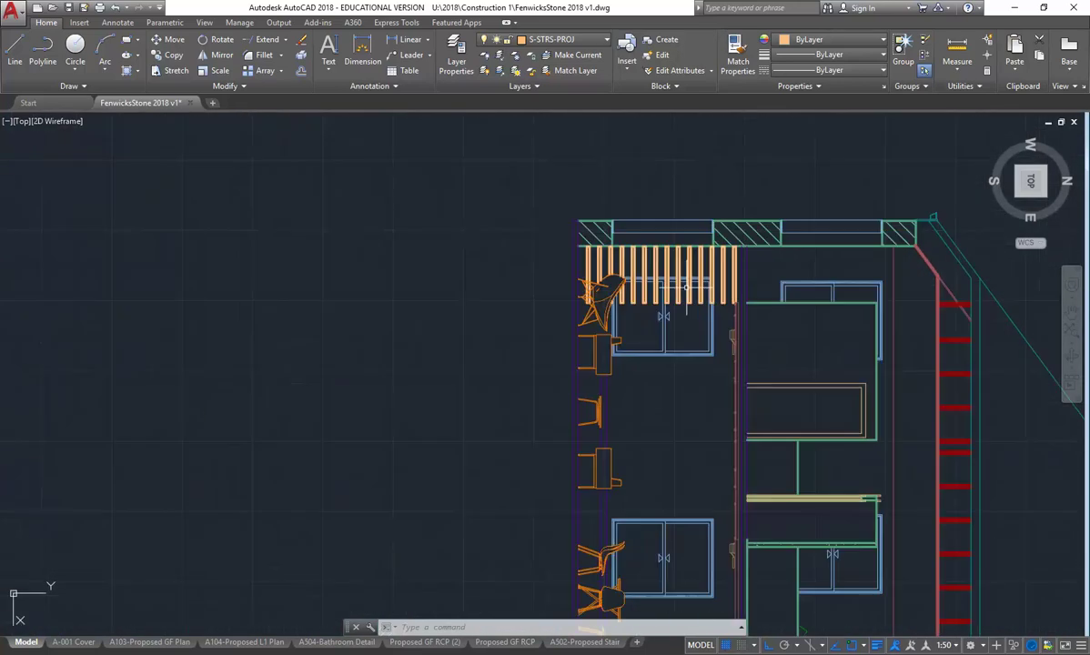
{"action": "scroll", "coordinate": [687, 285], "scroll_direction": "down", "scroll_amount": 5}
{"action": "scroll", "coordinate": [705, 405], "scroll_direction": "up", "scroll_amount": 6}
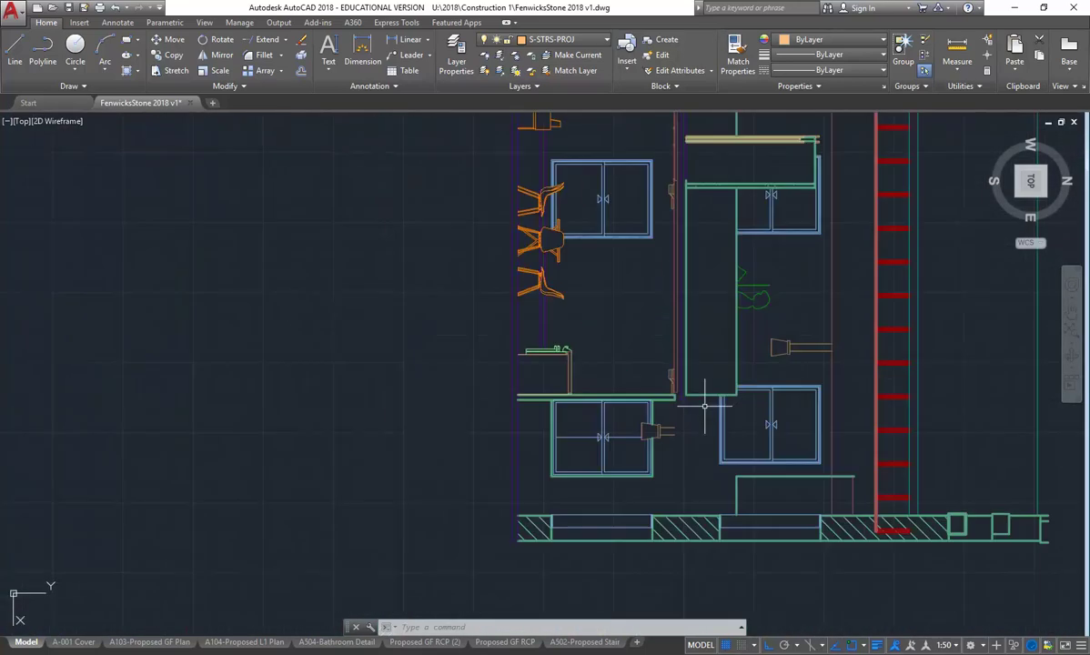
{"action": "scroll", "coordinate": [705, 405], "scroll_direction": "down", "scroll_amount": 5}
{"action": "mouse_move", "coordinate": [365, 144]}
{"action": "middle_mouse_down"}
{"action": "mouse_move", "coordinate": [493, 212]}
{"action": "mouse_move", "coordinate": [564, 321]}
{"action": "middle_mouse_up"}
{"action": "scroll", "coordinate": [564, 321], "scroll_direction": "up", "scroll_amount": 4}
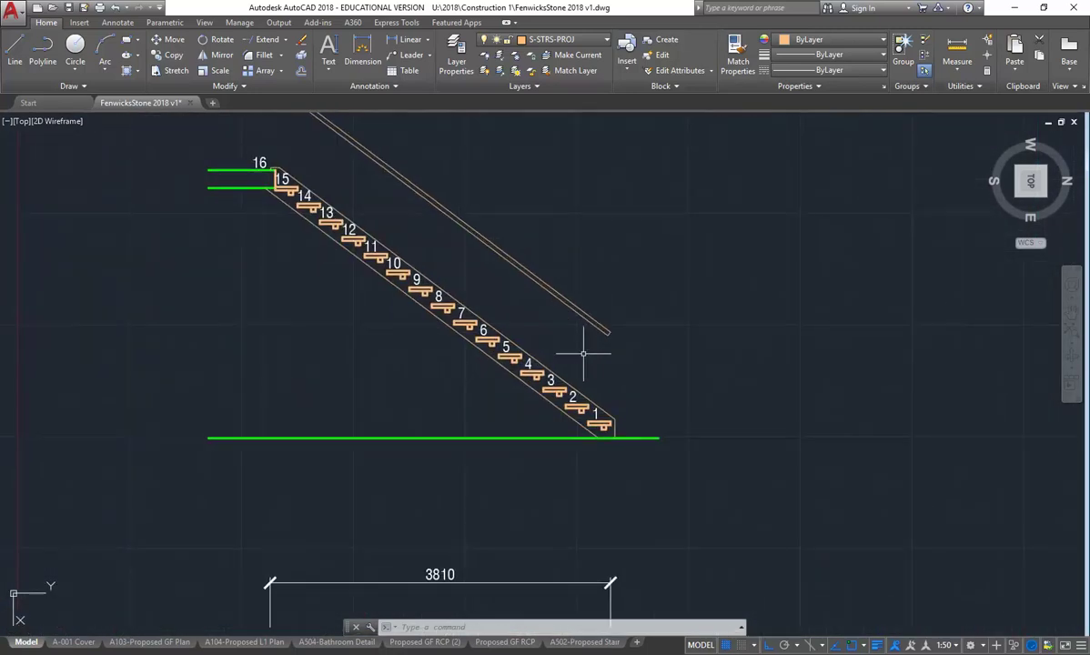
{"action": "scroll", "coordinate": [524, 314], "scroll_direction": "down", "scroll_amount": 3}
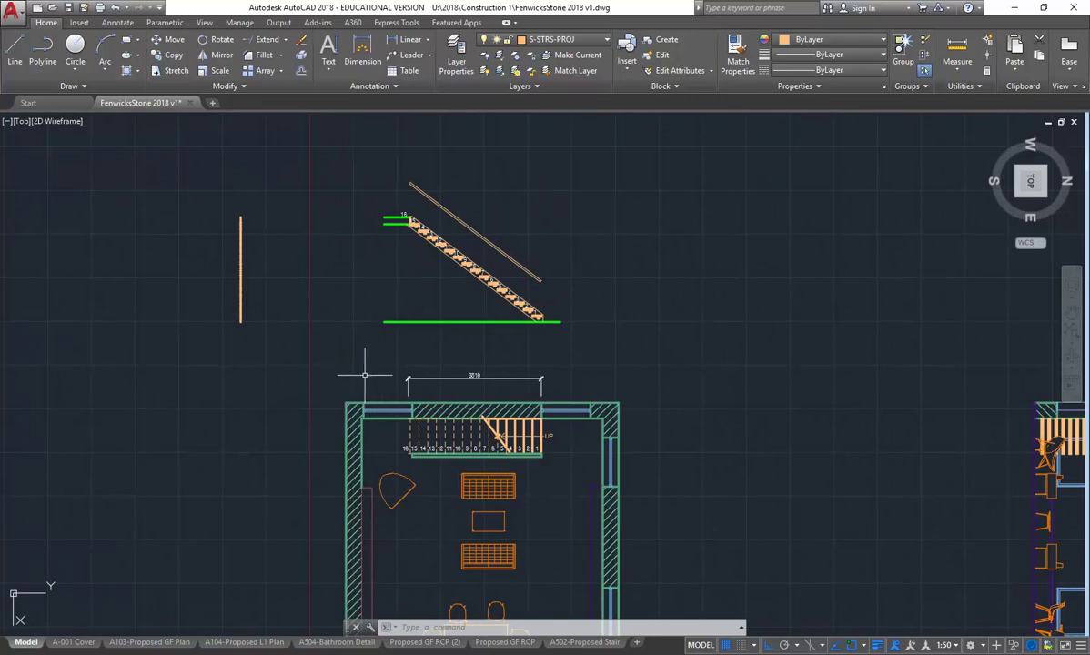
{"action": "scroll", "coordinate": [401, 363], "scroll_direction": "down", "scroll_amount": 2}
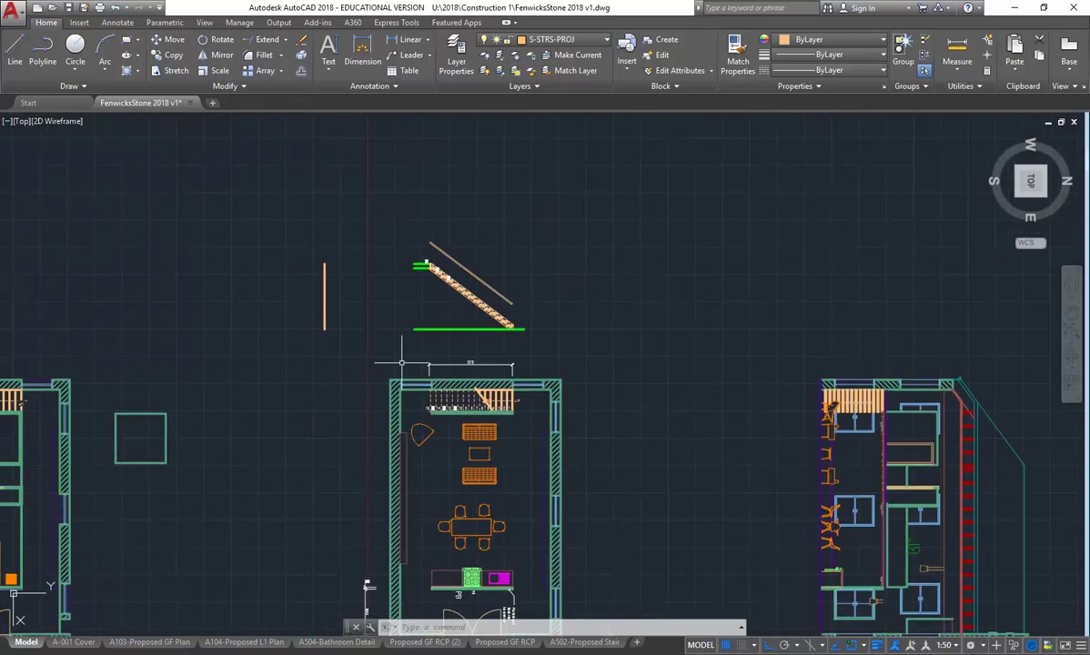
{"action": "scroll", "coordinate": [395, 353], "scroll_direction": "up", "scroll_amount": 2}
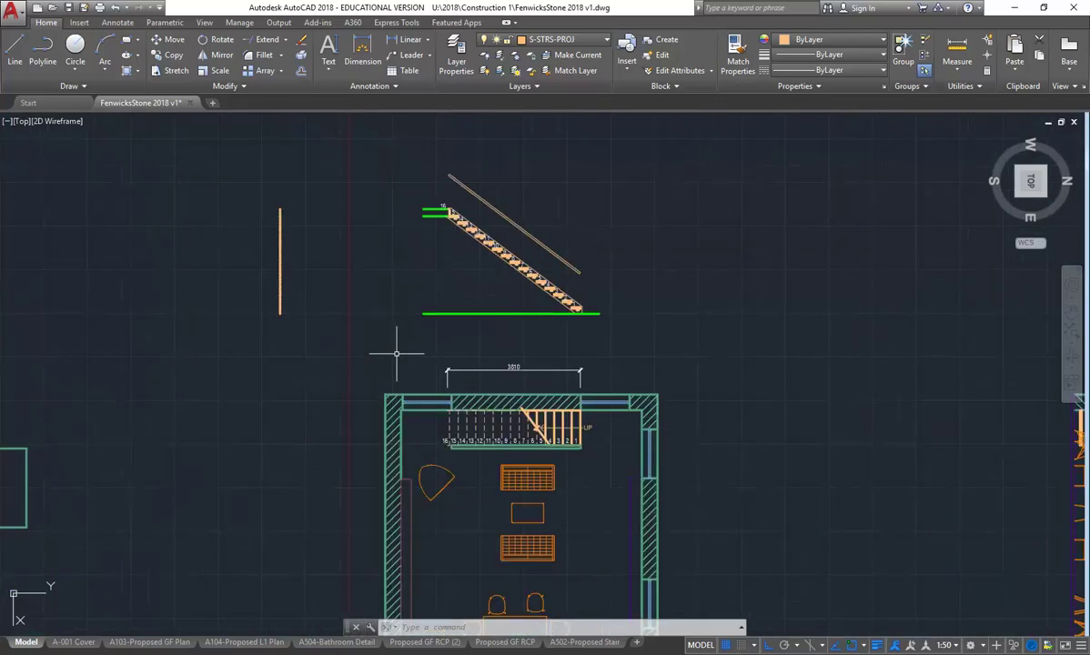
{"action": "middle_click_drag", "start_coordinate": [396, 353], "coordinate": [325, 339]}
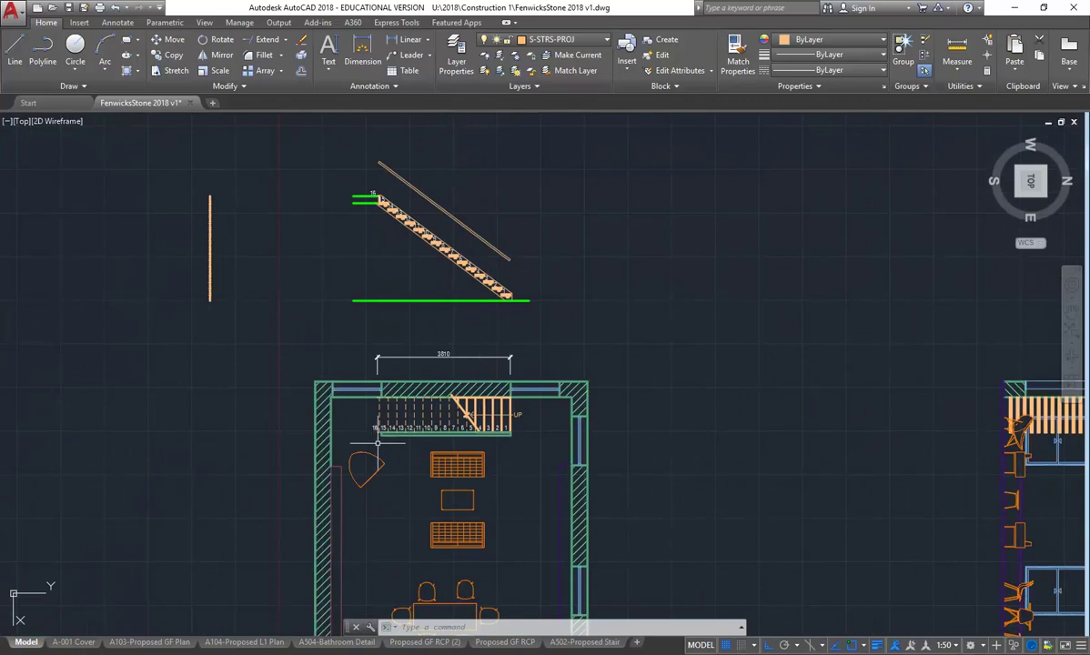
{"action": "scroll", "coordinate": [411, 385], "scroll_direction": "down", "scroll_amount": 3}
{"action": "scroll", "coordinate": [410, 387], "scroll_direction": "up", "scroll_amount": 2}
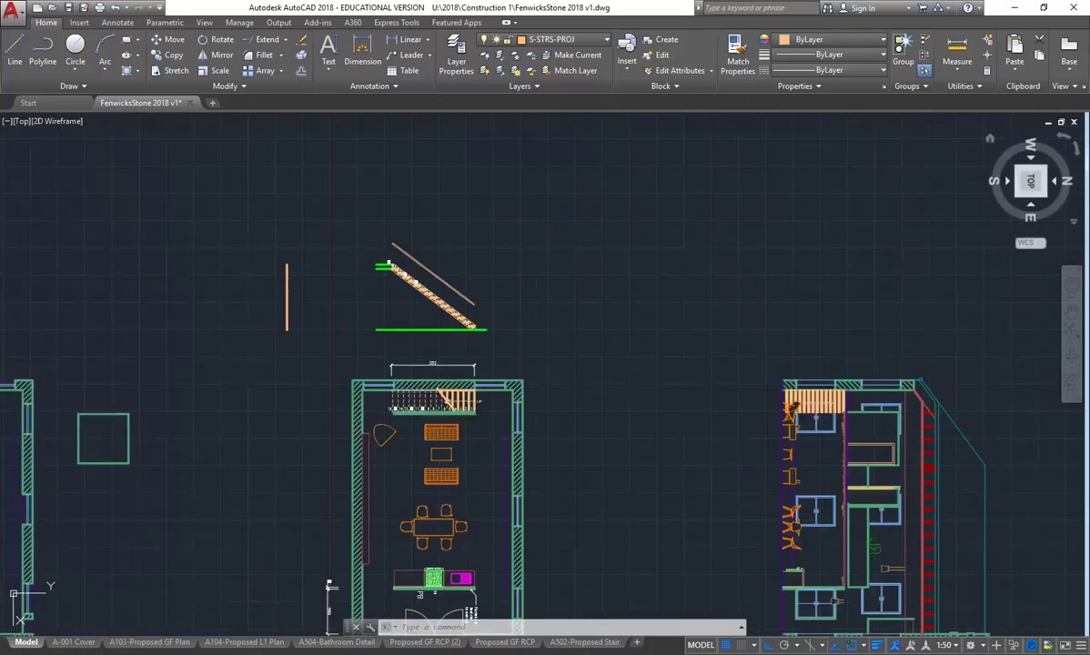
Rotate the plan view so that south faces up and the stair plan lies beside the stair section
{"action": "left_click", "coordinate": [1066, 137]}
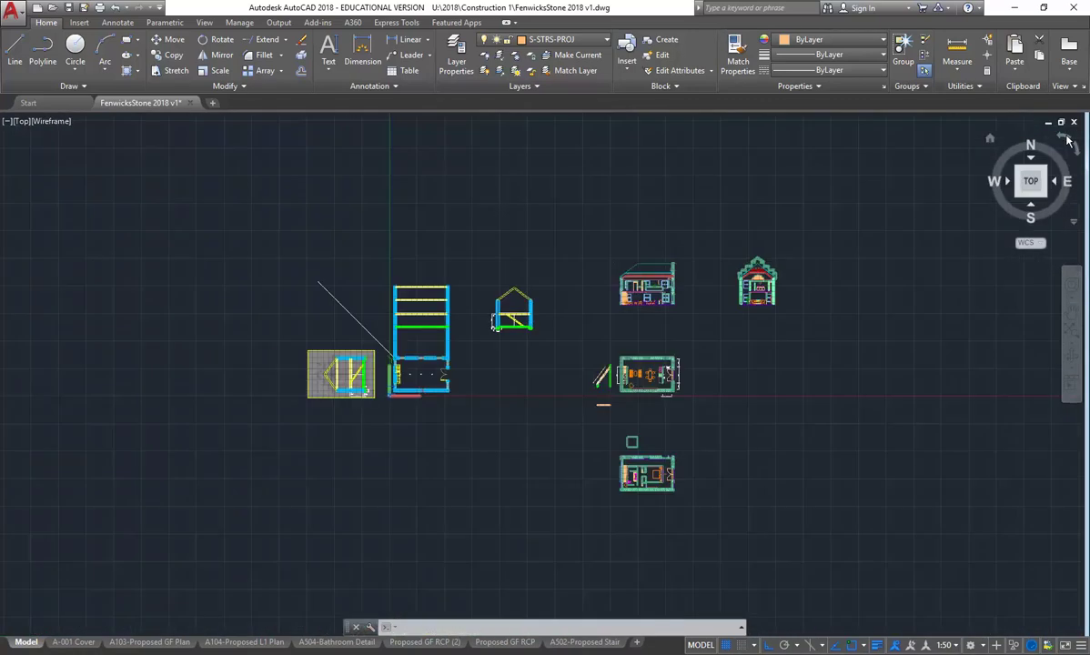
{"action": "left_click", "coordinate": [1078, 151]}
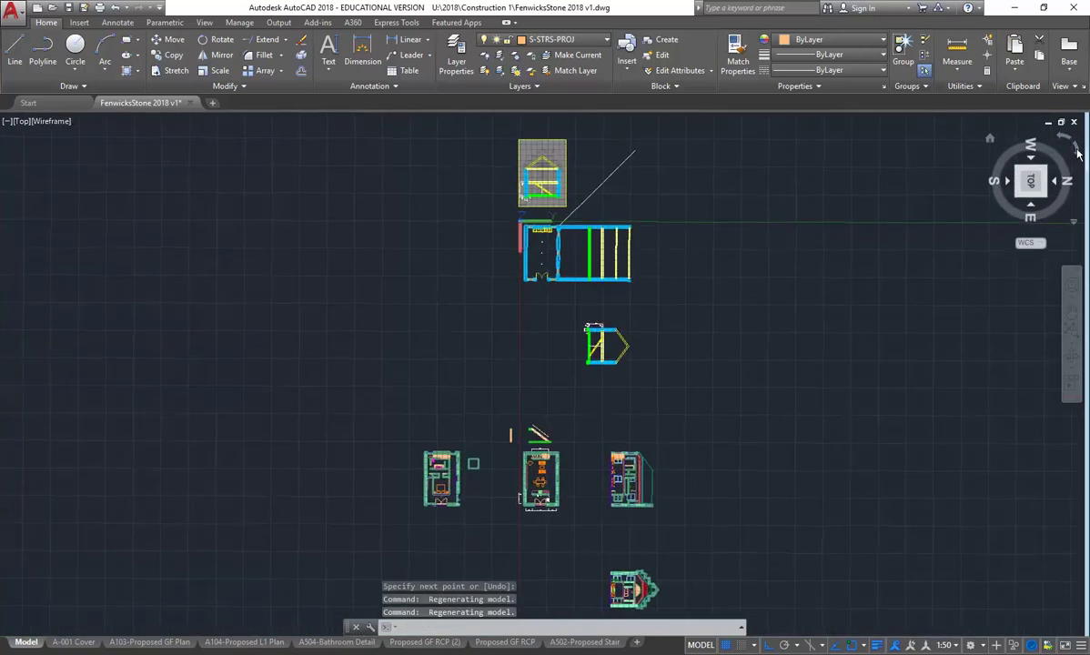
{"action": "left_click", "coordinate": [1079, 151]}
{"action": "scroll", "coordinate": [455, 373], "scroll_direction": "up", "scroll_amount": 8}
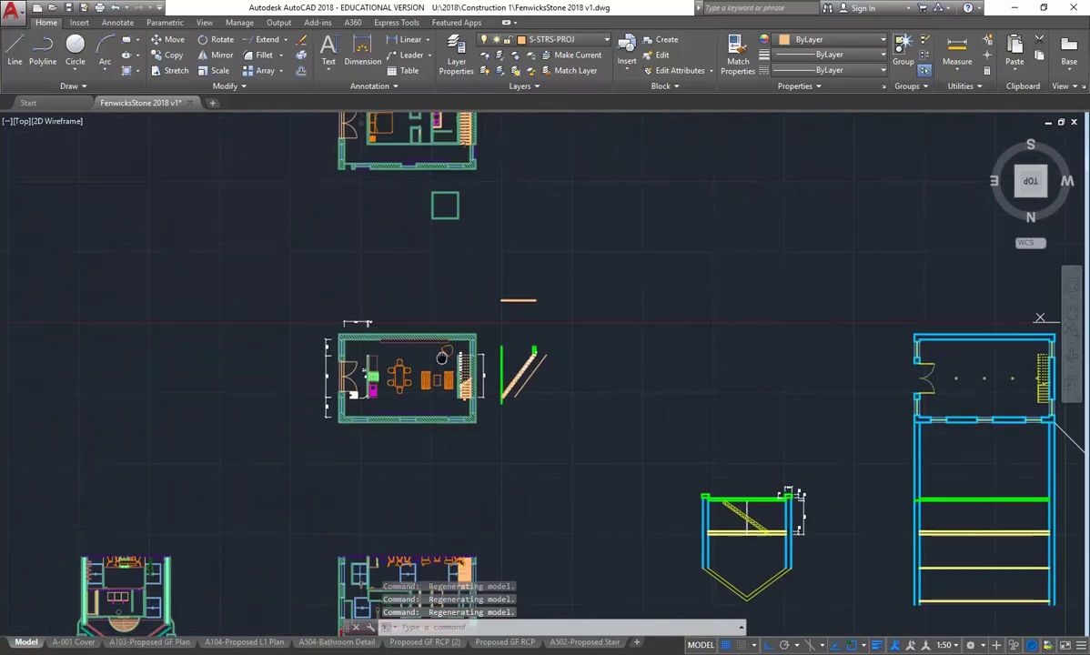
{"action": "scroll", "coordinate": [491, 487], "scroll_direction": "up", "scroll_amount": 4}
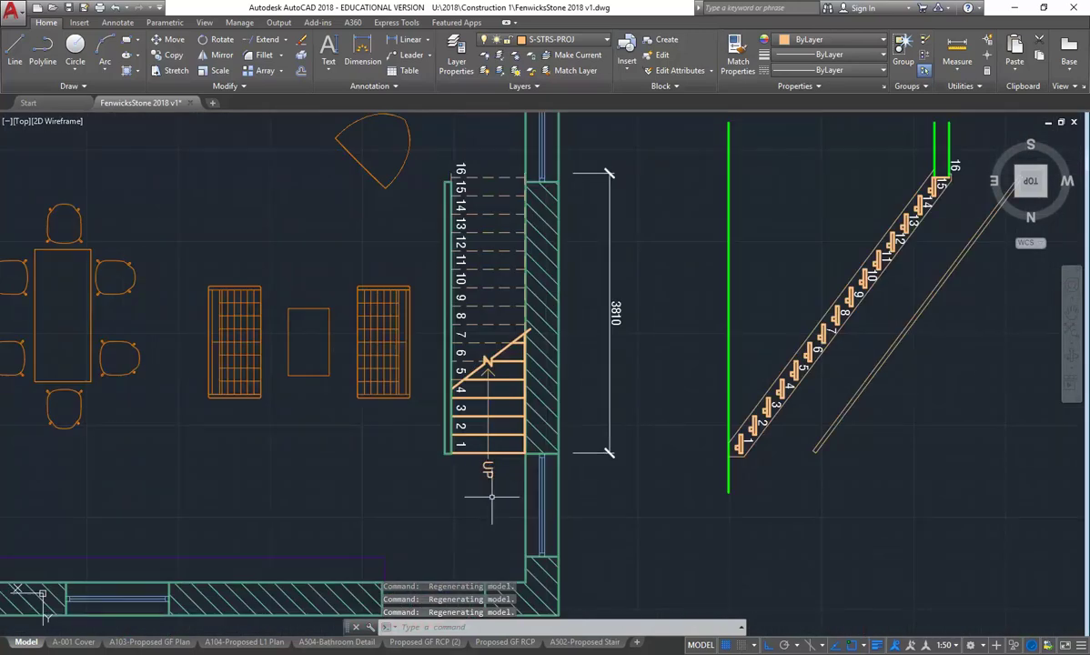
{"action": "scroll", "coordinate": [528, 491], "scroll_direction": "down", "scroll_amount": 3}
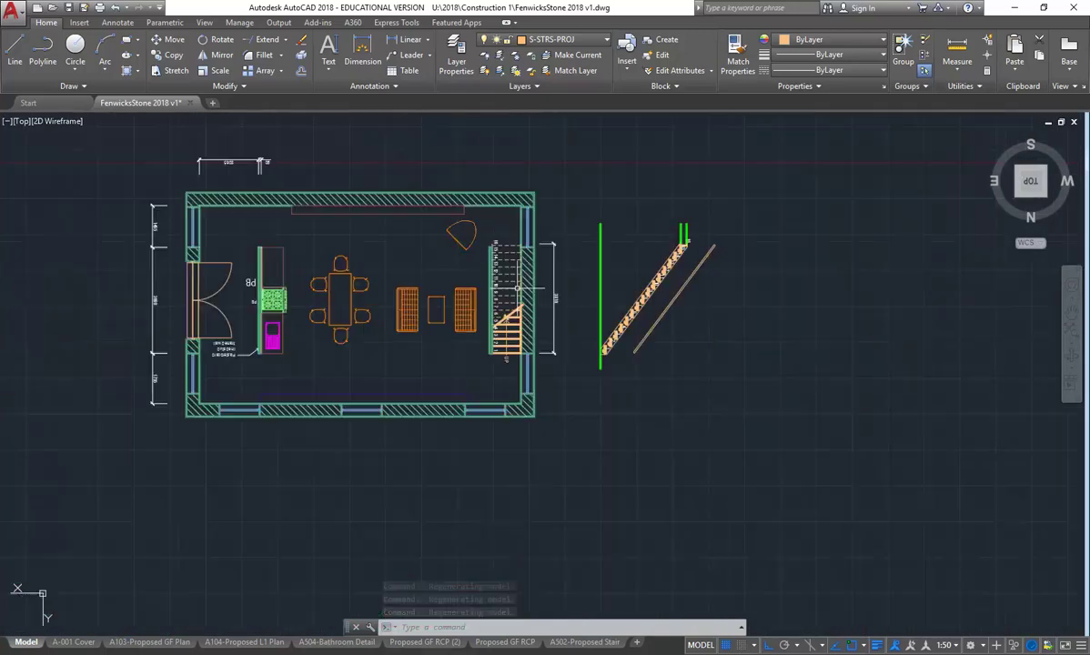
{"action": "middle_click_drag", "start_coordinate": [519, 303], "coordinate": [517, 315]}
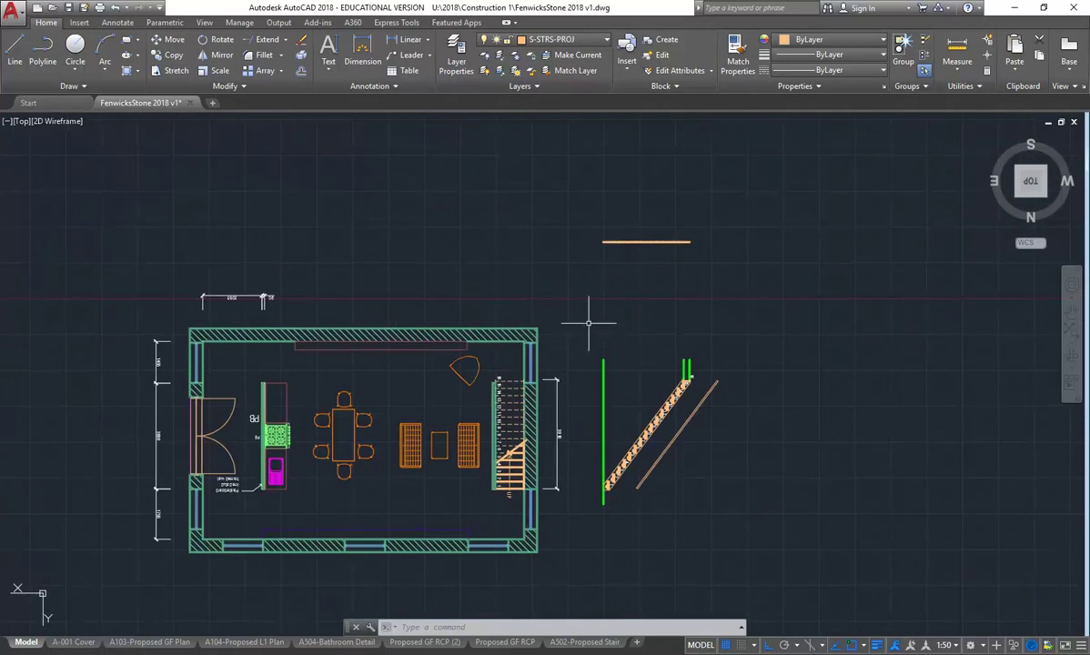
Move the separate row of treads straight towards the stair section, stopping just short of it
{"action": "left_click", "coordinate": [590, 323]}
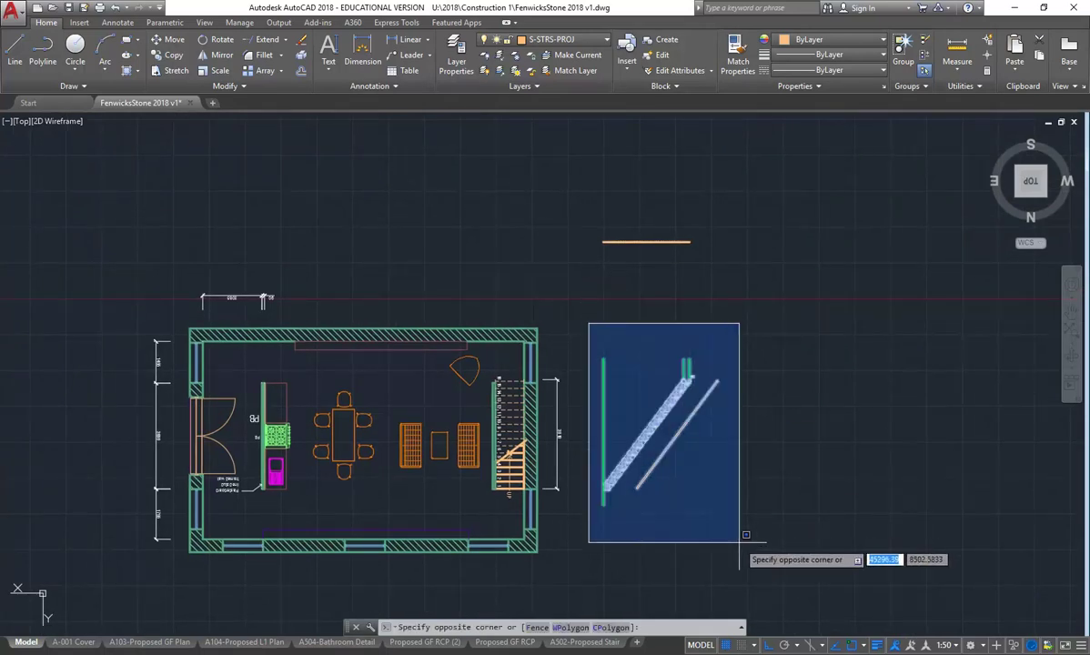
{"action": "key", "text": "Escape"}
{"action": "left_click", "coordinate": [585, 216]}
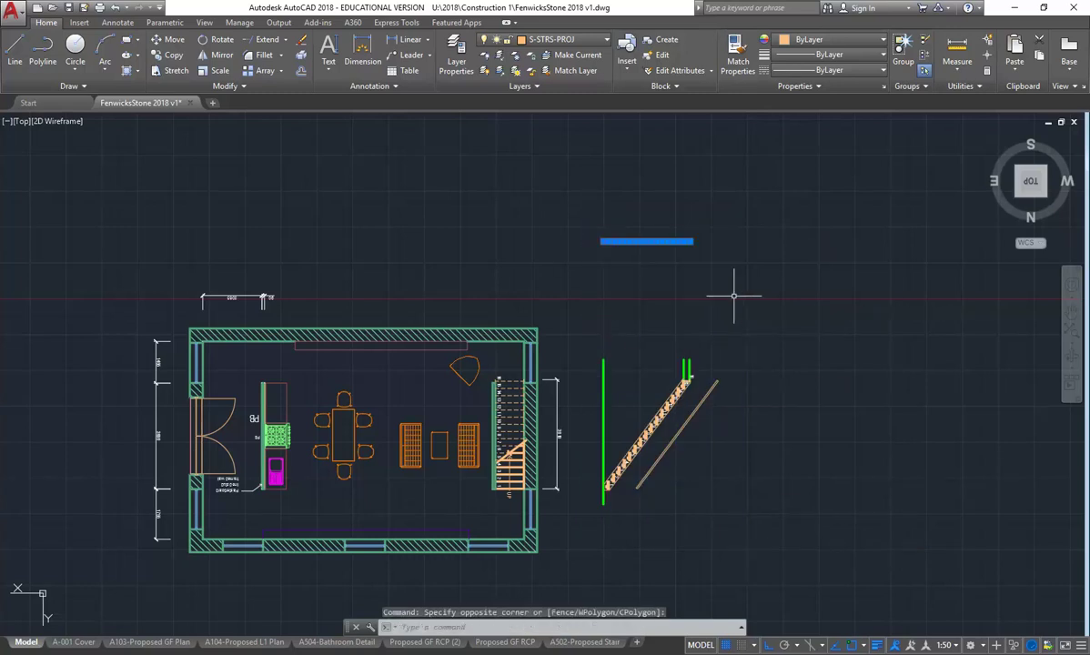
{"action": "left_click", "coordinate": [735, 296]}
{"action": "left_click", "coordinate": [171, 39]}
{"action": "left_click", "coordinate": [724, 238]}
{"action": "left_click", "coordinate": [738, 332]}
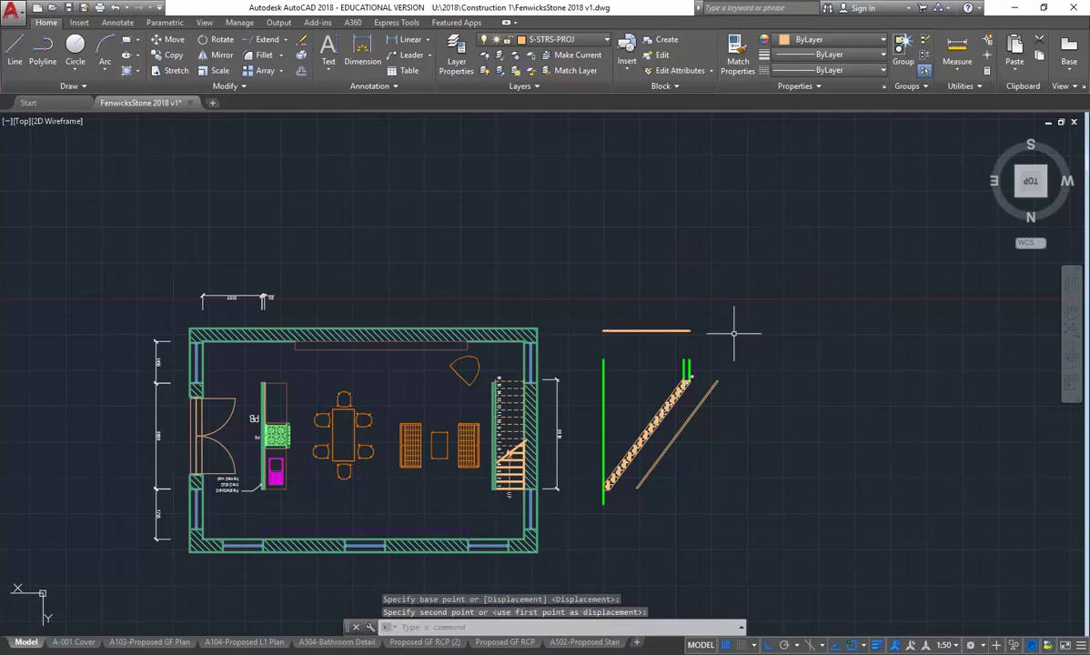
Copy the stair section together with its row of treads straight into the clear space beyond the plan's upper edge
{"action": "left_click", "coordinate": [590, 291]}
{"action": "left_click", "coordinate": [726, 525]}
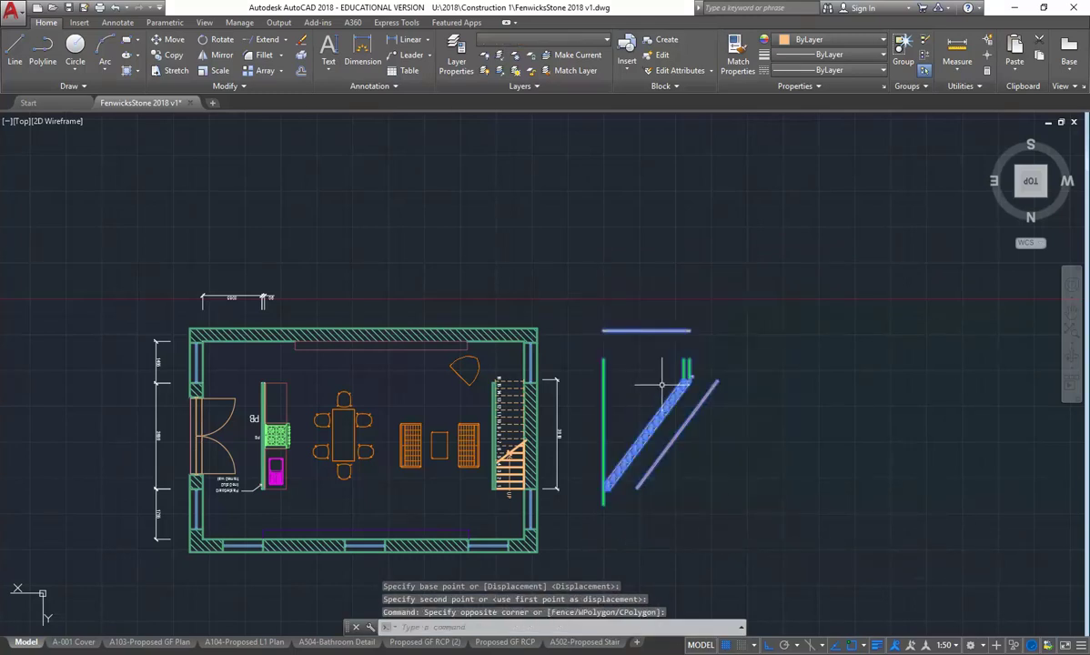
{"action": "left_click", "coordinate": [169, 56]}
{"action": "left_click", "coordinate": [667, 489]}
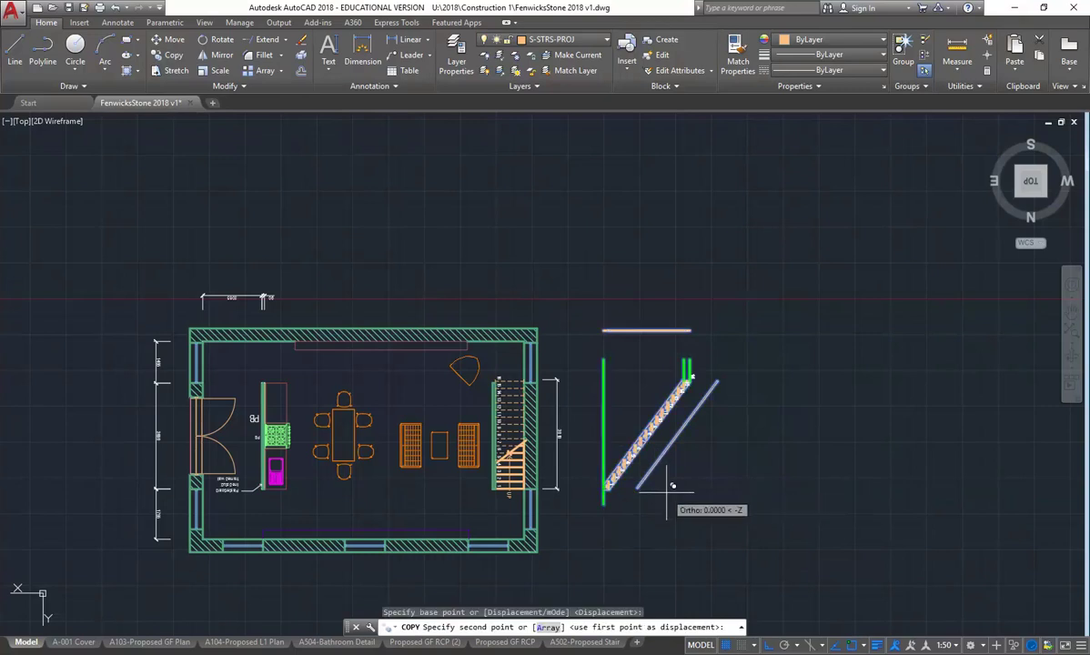
{"action": "left_click", "coordinate": [667, 274]}
{"action": "right_click", "coordinate": [669, 279]}
{"action": "left_click", "coordinate": [698, 288]}
{"action": "scroll", "coordinate": [655, 322], "scroll_direction": "down", "scroll_amount": 2}
{"action": "scroll", "coordinate": [655, 322], "scroll_direction": "up", "scroll_amount": 2}
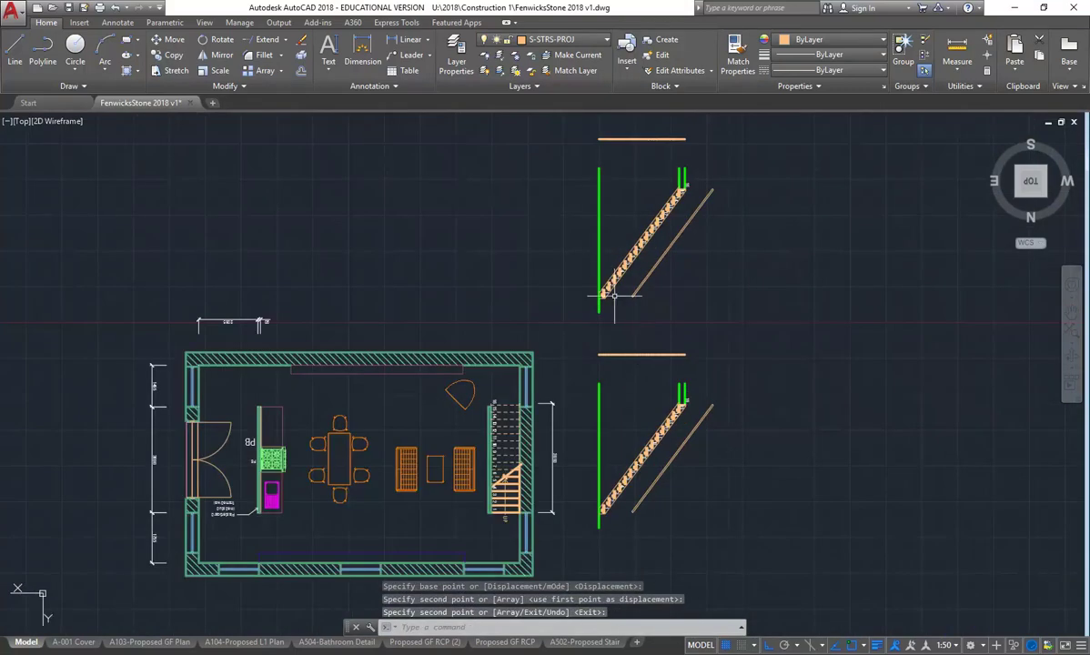
Rotate the copied stair section and its row of treads by 90° so that the floor line runs horizontally
{"action": "left_click", "coordinate": [534, 168]}
{"action": "left_click", "coordinate": [724, 372]}
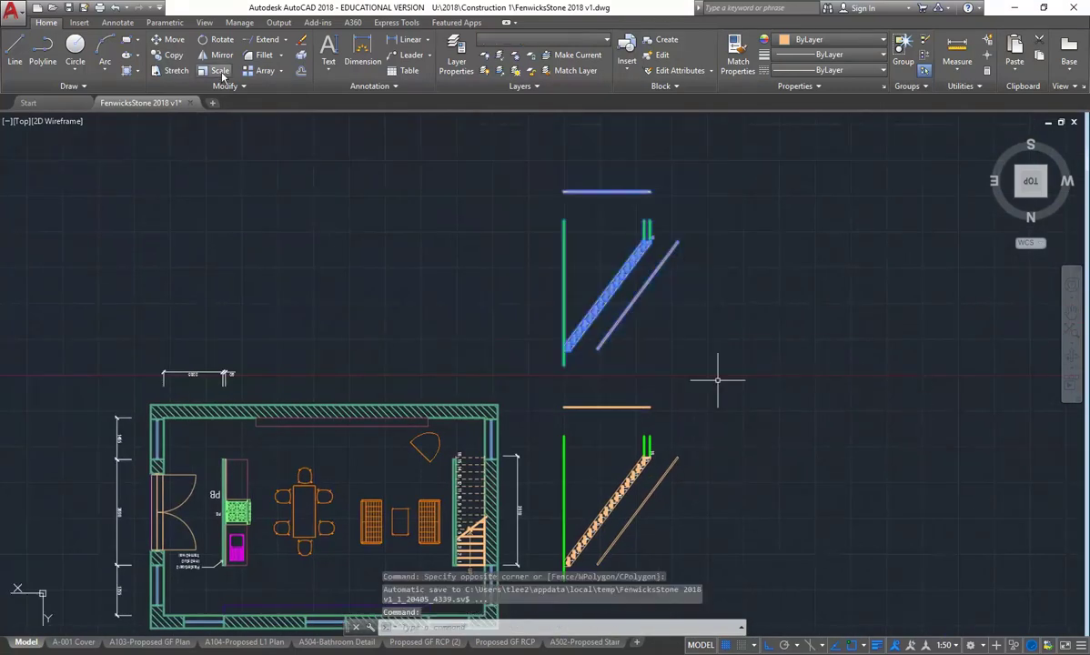
{"action": "type", "text": "ro"}
{"action": "key", "text": "Return"}
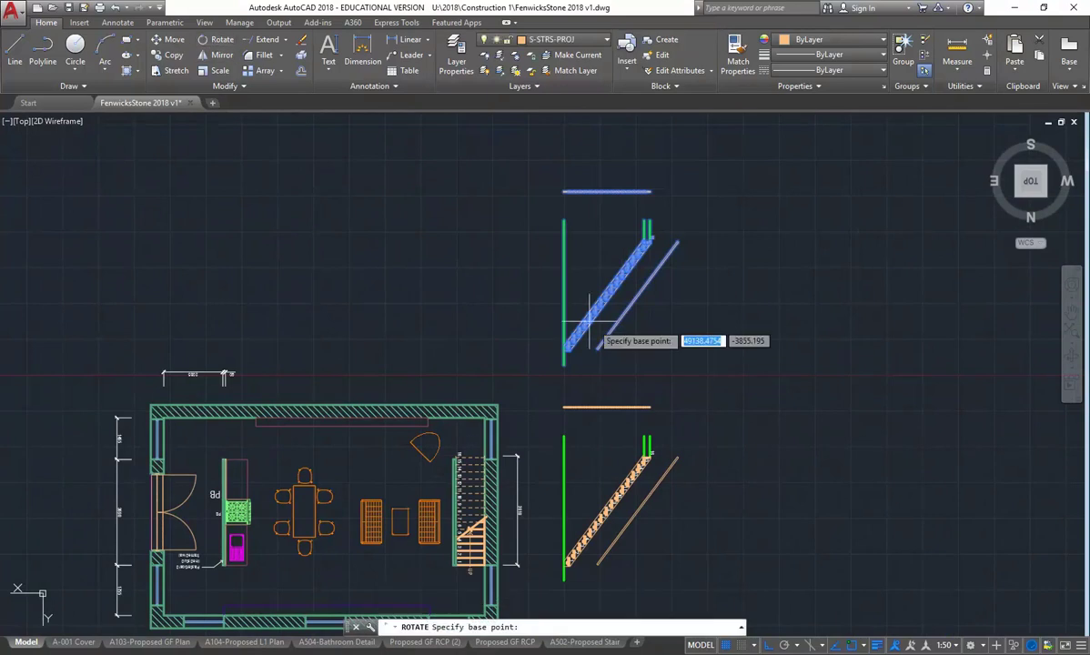
{"action": "left_click", "coordinate": [589, 269]}
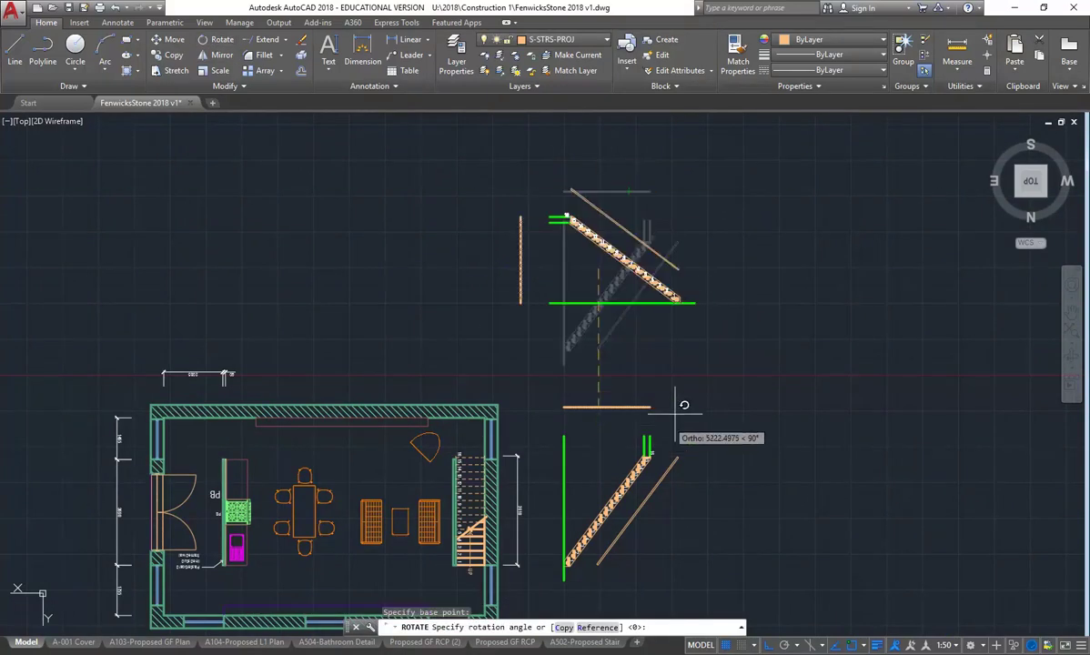
{"action": "left_click", "coordinate": [688, 377]}
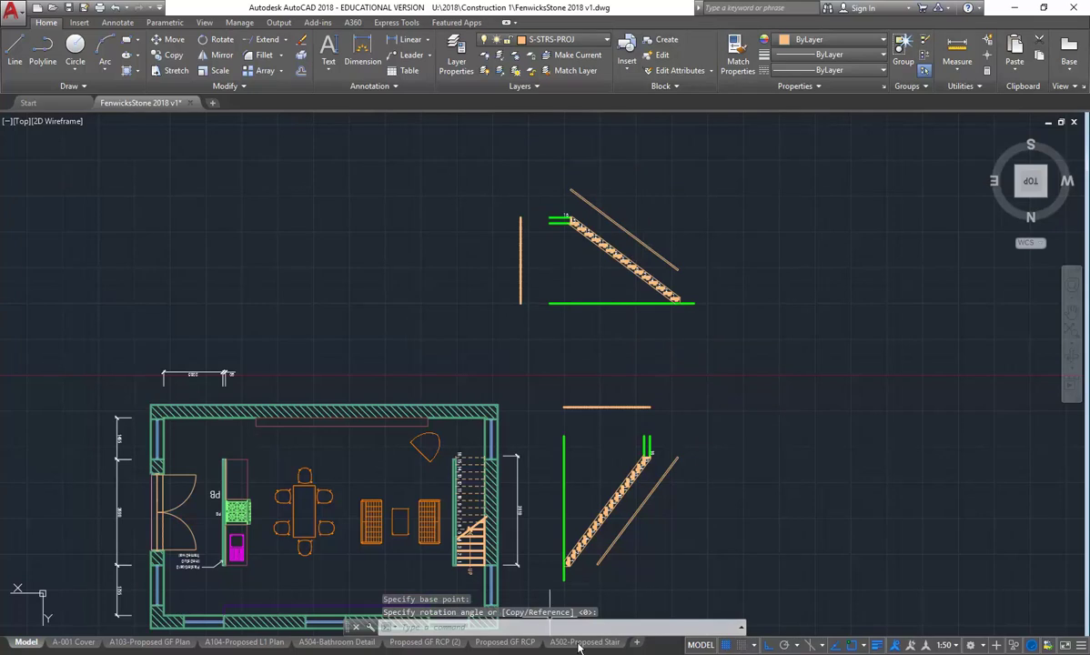
Check the stair section on the A502-Proposed Stair layout and return to model space
{"action": "left_click", "coordinate": [576, 642]}
{"action": "middle_click_drag", "start_coordinate": [498, 336], "coordinate": [512, 364]}
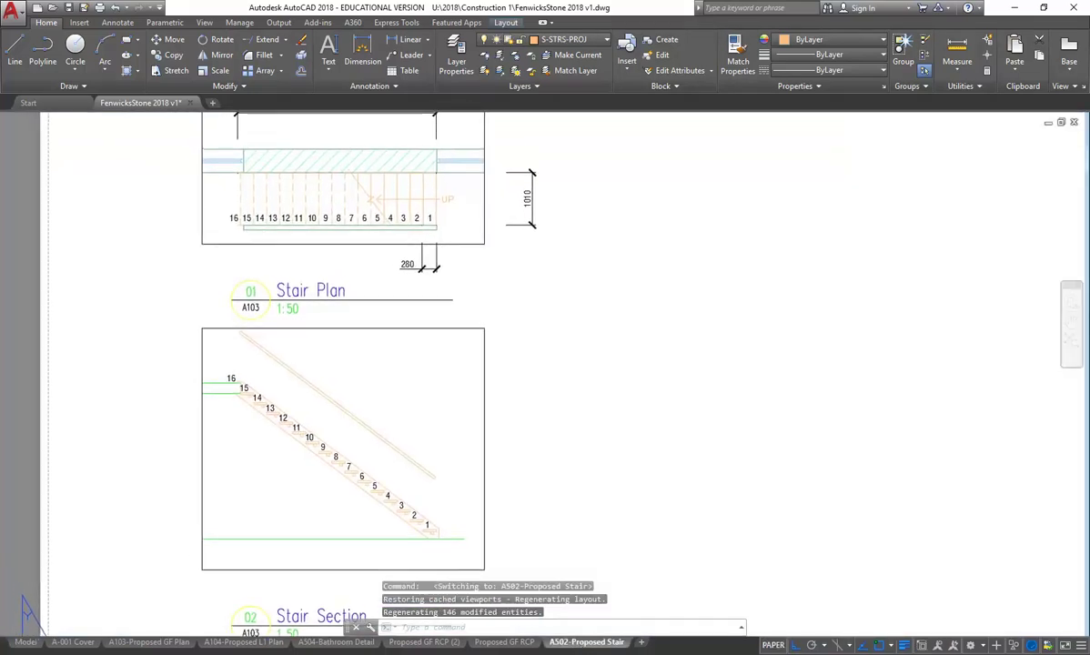
{"action": "left_click", "coordinate": [26, 642]}
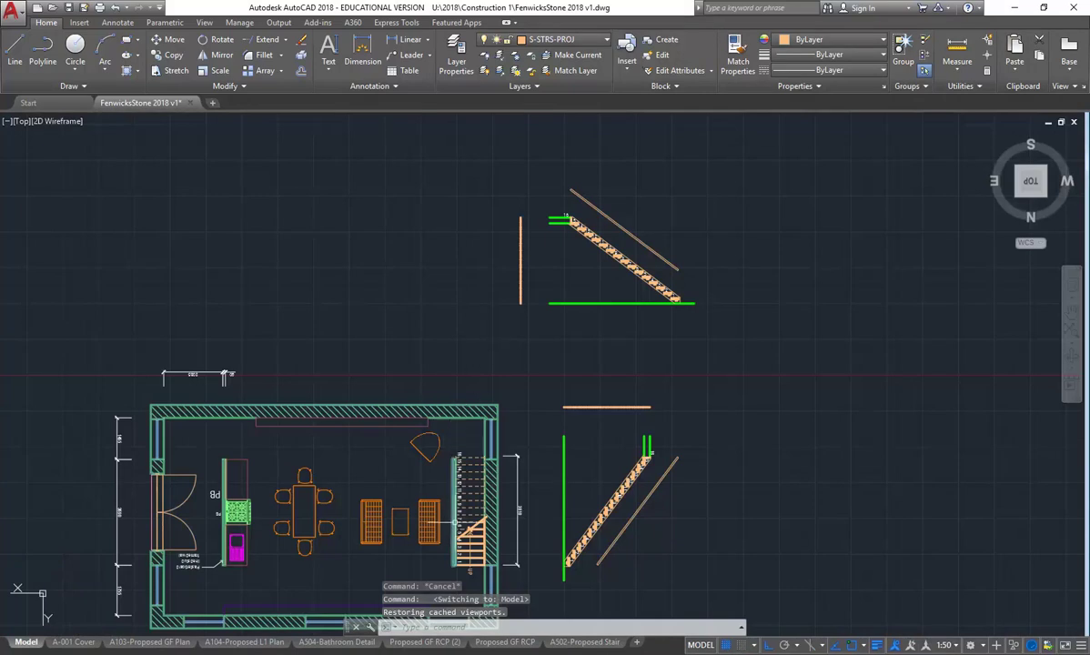
Make A-WALL the current layer and draw a straight projection line from the stair wall's inner foot corner past the plan towards the rotated section
{"action": "middle_click_drag", "start_coordinate": [450, 452], "coordinate": [433, 428]}
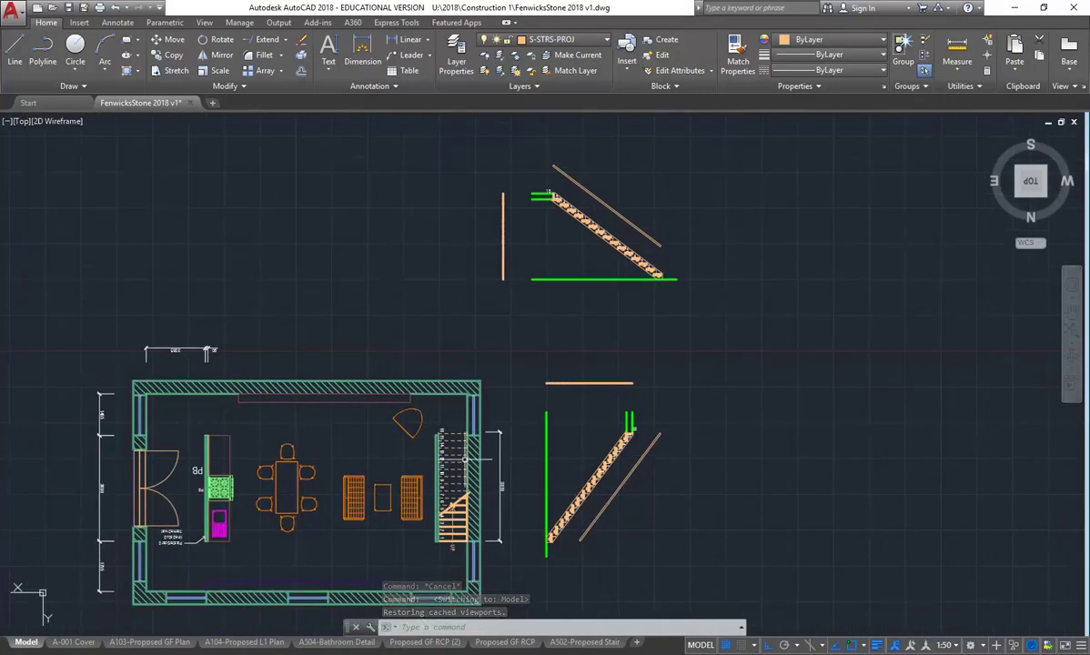
{"action": "left_click", "coordinate": [570, 40]}
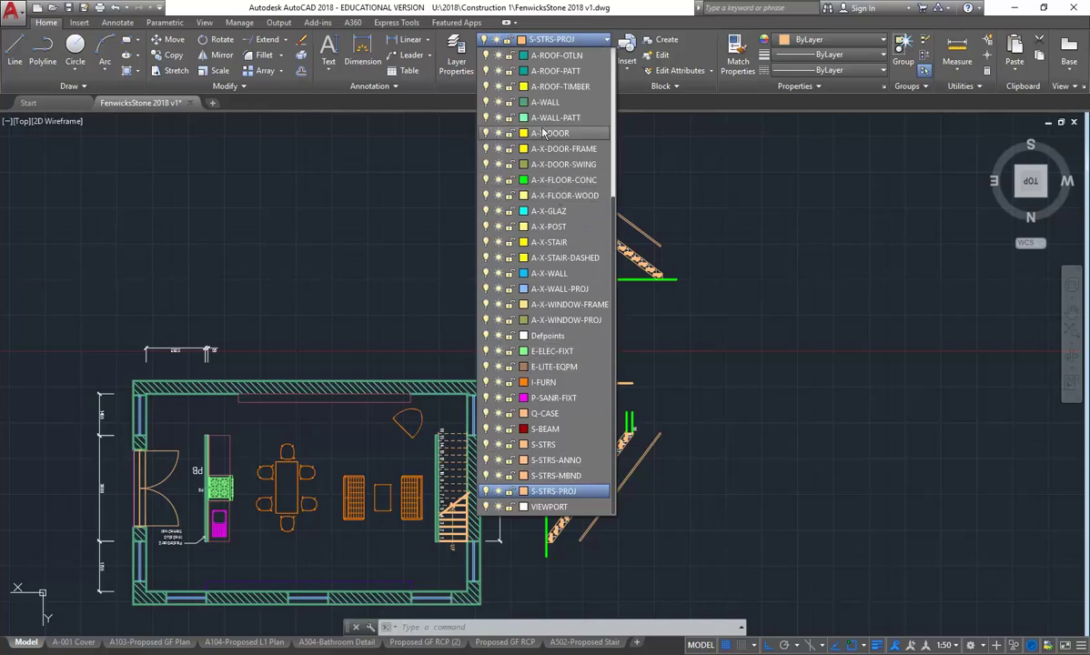
{"action": "left_click", "coordinate": [552, 103]}
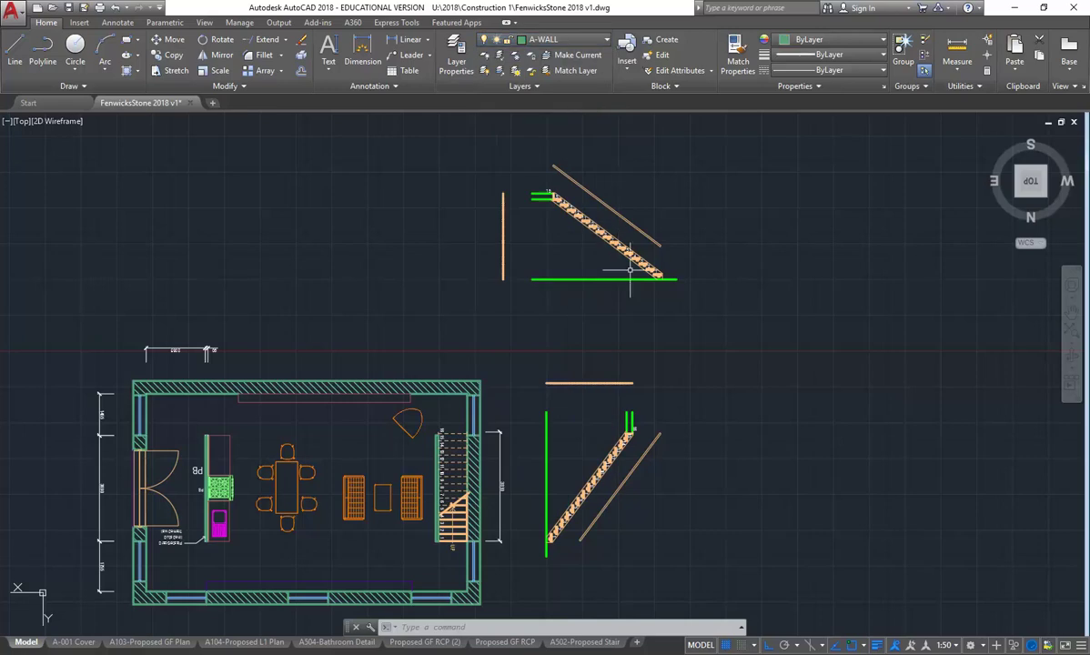
{"action": "left_click", "coordinate": [9, 51]}
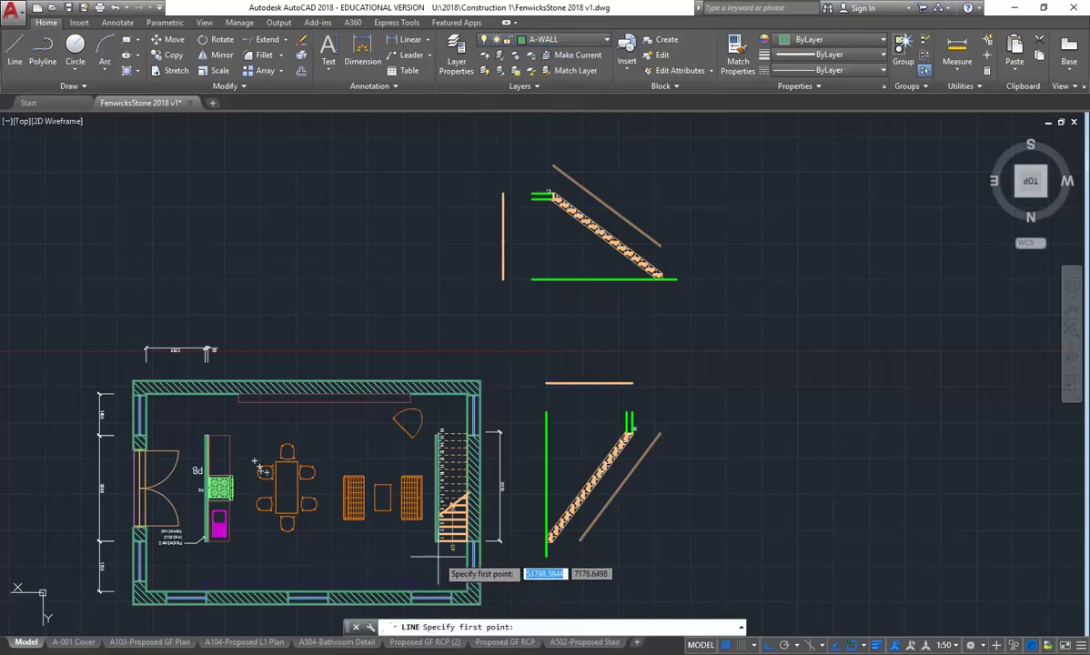
{"action": "scroll", "coordinate": [439, 555], "scroll_direction": "up", "scroll_amount": 5}
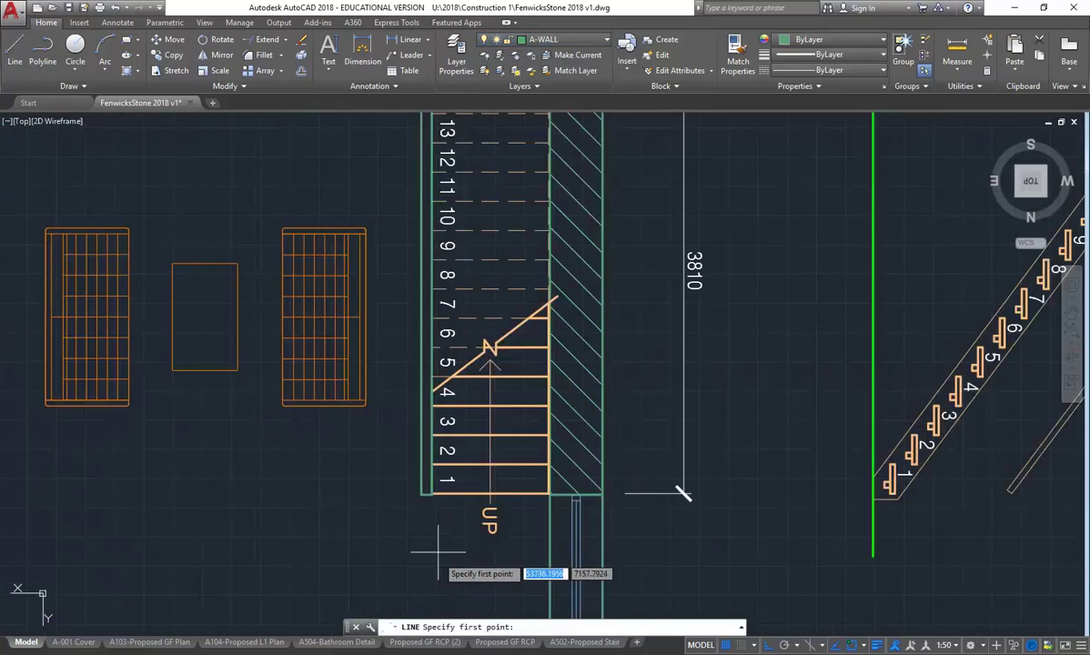
{"action": "left_click", "coordinate": [432, 494]}
{"action": "scroll", "coordinate": [419, 450], "scroll_direction": "down", "scroll_amount": 5}
{"action": "middle_click_drag", "start_coordinate": [410, 462], "coordinate": [420, 519]}
{"action": "left_click", "coordinate": [426, 200]}
{"action": "right_click", "coordinate": [392, 203]}
{"action": "left_click", "coordinate": [445, 211]}
Draw a second straight projection line from the stair wall's outer foot corner past the plan towards the rotated section
{"action": "middle_click_drag", "start_coordinate": [407, 338], "coordinate": [392, 255]}
{"action": "right_click", "coordinate": [391, 256]}
{"action": "left_click", "coordinate": [414, 263]}
{"action": "scroll", "coordinate": [428, 523], "scroll_direction": "up", "scroll_amount": 5}
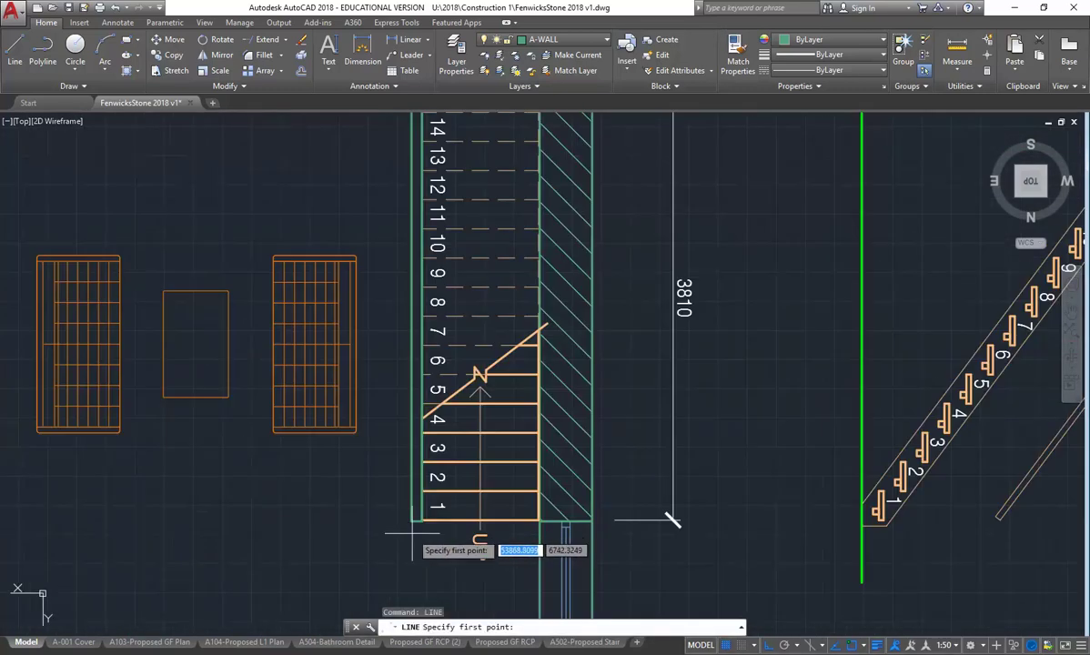
{"action": "left_click", "coordinate": [418, 518]}
{"action": "scroll", "coordinate": [418, 519], "scroll_direction": "down", "scroll_amount": 4}
{"action": "scroll", "coordinate": [368, 282], "scroll_direction": "up", "scroll_amount": 2}
{"action": "scroll", "coordinate": [370, 301], "scroll_direction": "down", "scroll_amount": 2}
{"action": "scroll", "coordinate": [377, 282], "scroll_direction": "up", "scroll_amount": 2}
{"action": "left_click", "coordinate": [377, 183]}
{"action": "right_click", "coordinate": [377, 183]}
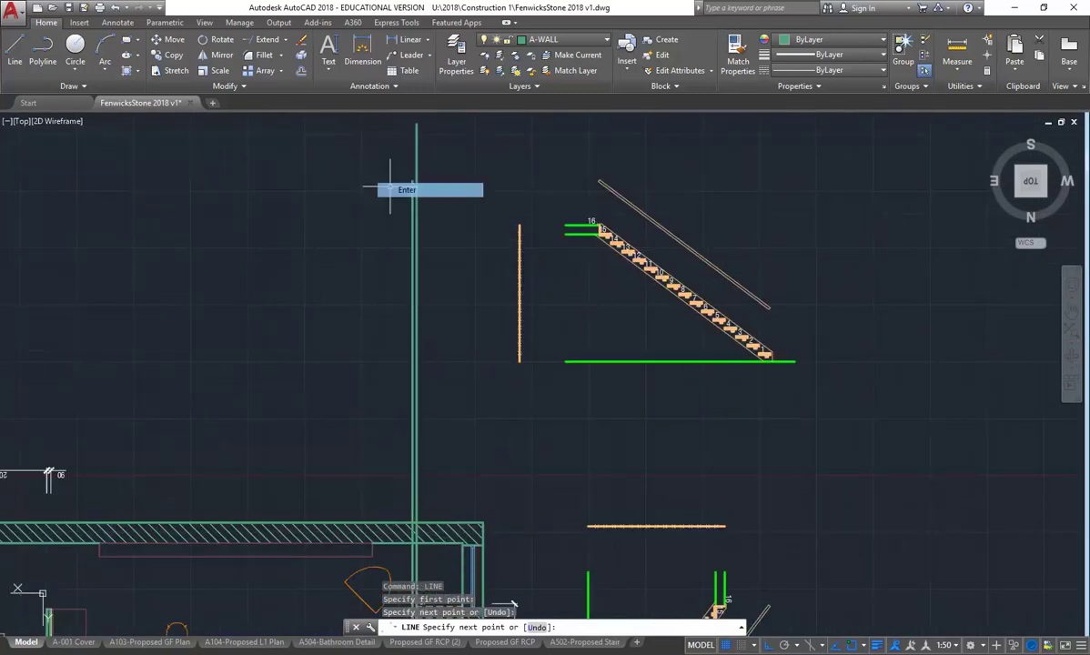
{"action": "left_click", "coordinate": [400, 190]}
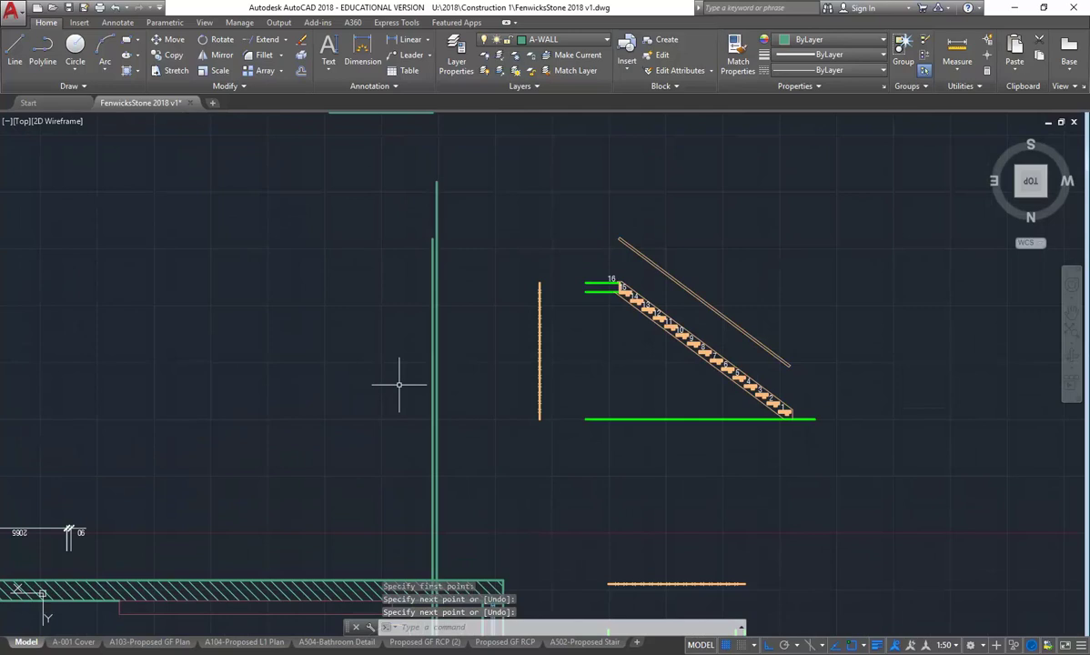
Stretch the upper-landing end of the rotated section's floor line horizontally past both projected stair wall lines
{"action": "key", "text": "Return"}
{"action": "left_click", "coordinate": [592, 420]}
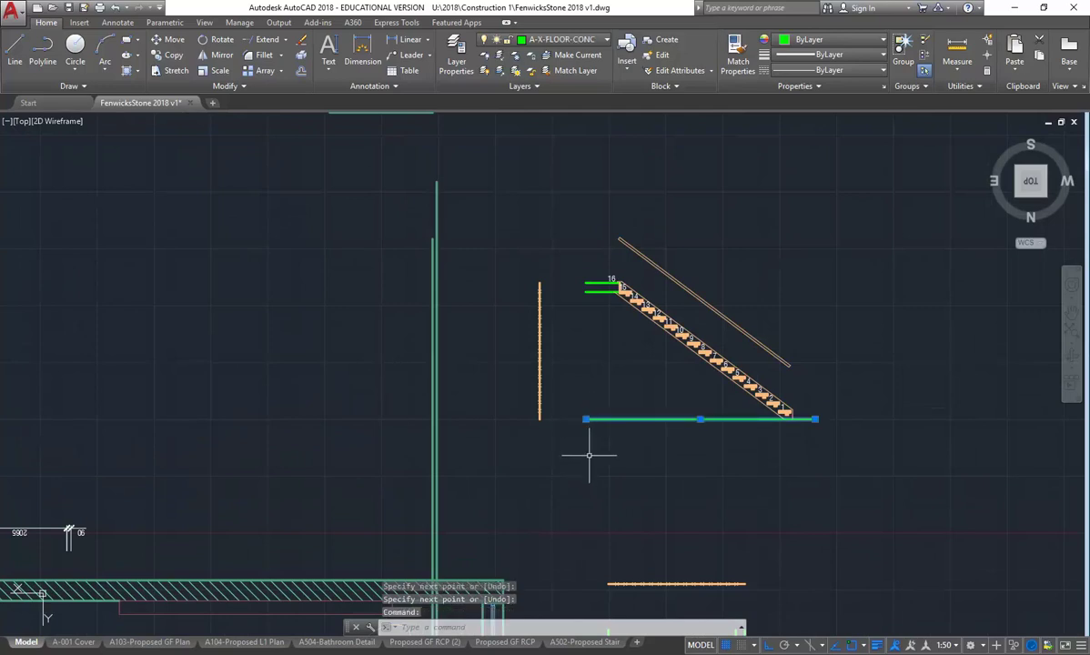
{"action": "left_click", "coordinate": [586, 419]}
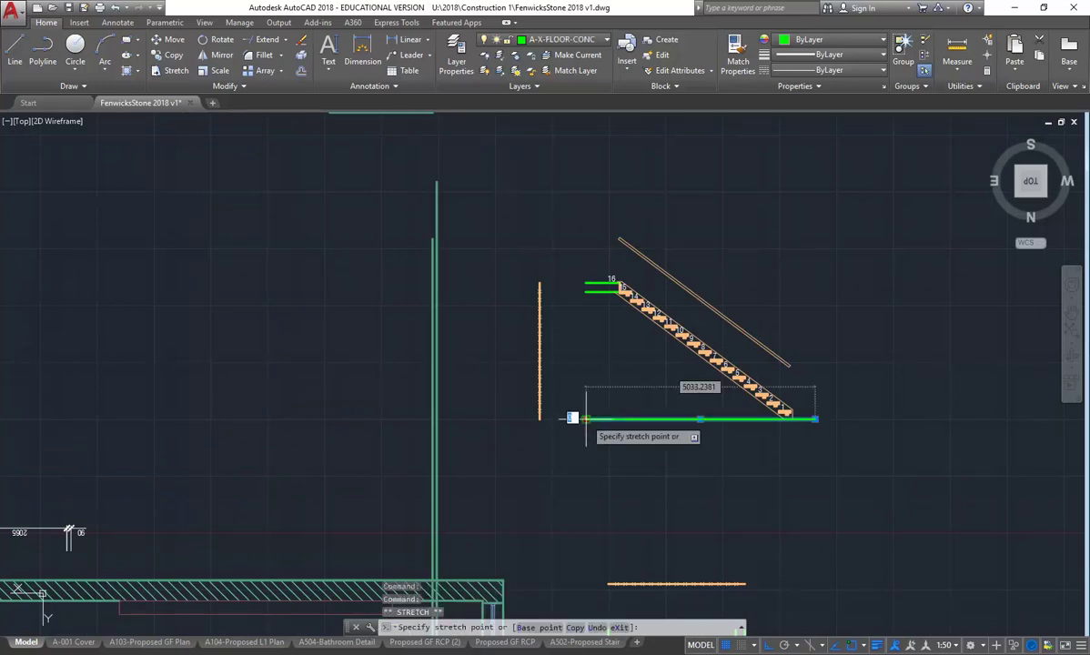
{"action": "left_click", "coordinate": [359, 416]}
{"action": "key", "text": "Escape"}
{"action": "key", "text": "Escape"}
{"action": "scroll", "coordinate": [359, 416], "scroll_direction": "down", "scroll_amount": 2}
{"action": "middle_click_drag", "start_coordinate": [445, 453], "coordinate": [453, 345]}
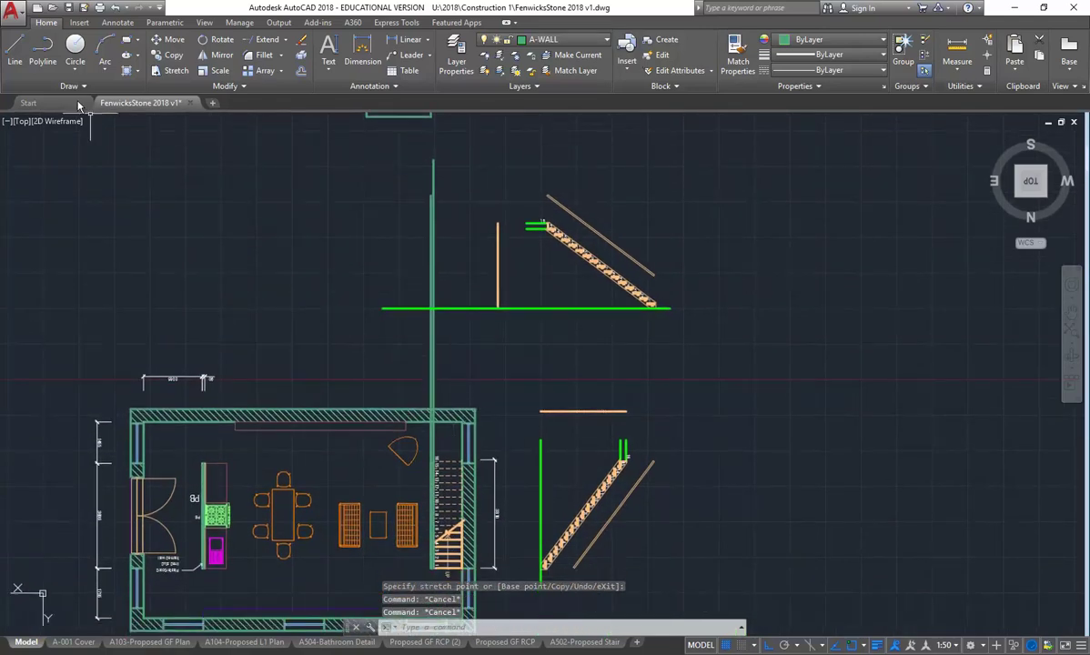
Draw a projection line from the external wall's inner corner beside the first tread past the plan, alongside the rotated section
{"action": "left_click", "coordinate": [15, 50]}
{"action": "scroll", "coordinate": [449, 543], "scroll_direction": "up", "scroll_amount": 3}
{"action": "scroll", "coordinate": [448, 543], "scroll_direction": "up", "scroll_amount": 2}
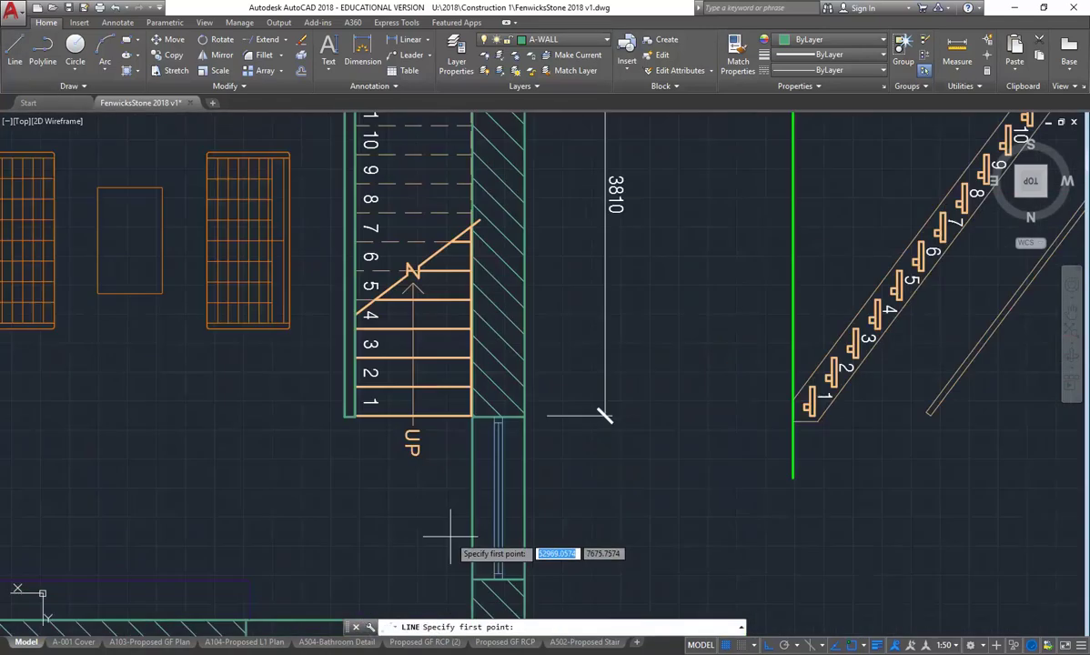
{"action": "left_click", "coordinate": [471, 417]}
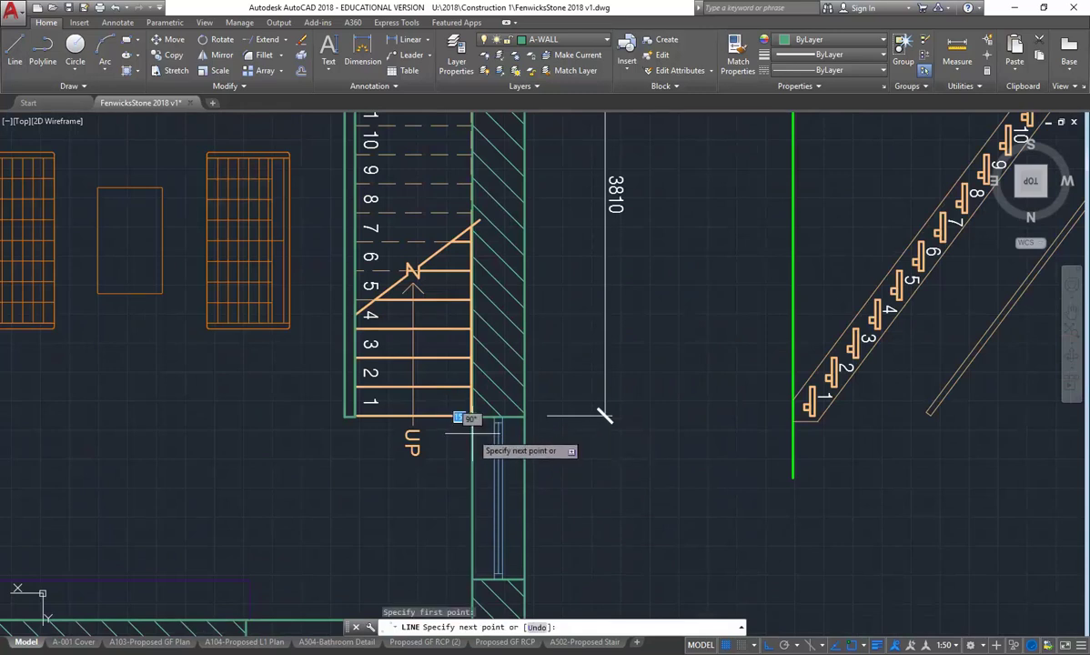
{"action": "scroll", "coordinate": [471, 434], "scroll_direction": "down", "scroll_amount": 3}
{"action": "middle_click_drag", "start_coordinate": [461, 400], "coordinate": [461, 528]}
{"action": "scroll", "coordinate": [476, 312], "scroll_direction": "down", "scroll_amount": 1}
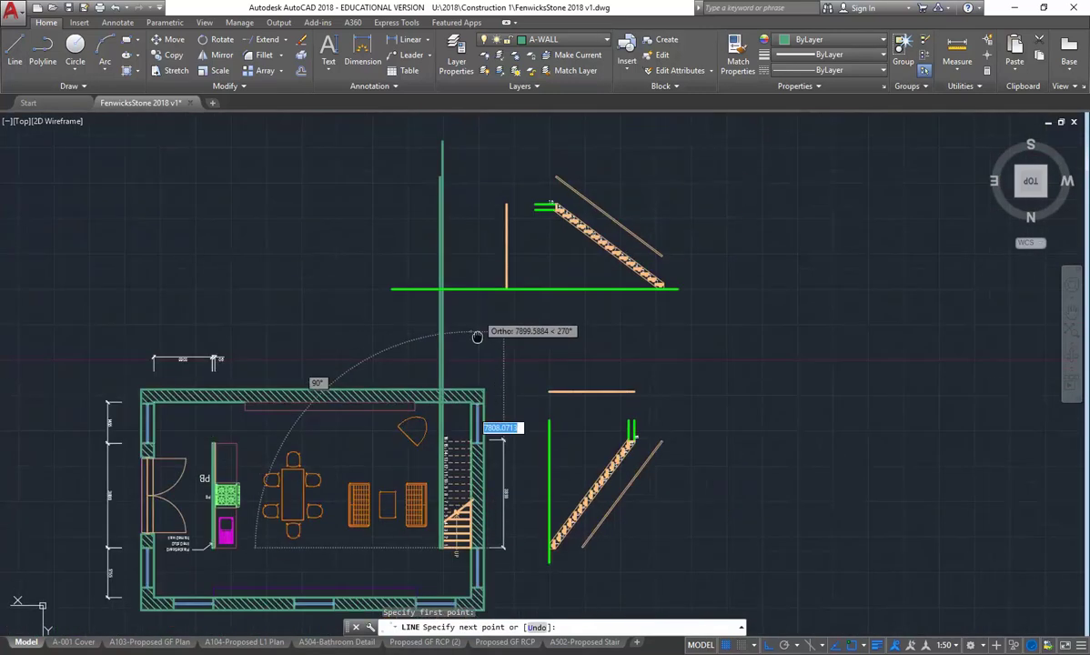
{"action": "middle_click_drag", "start_coordinate": [475, 187], "coordinate": [476, 271]}
{"action": "right_click", "coordinate": [470, 233]}
{"action": "left_click", "coordinate": [484, 242]}
Draw a parallel projection line from the external wall's outer face beside the first tread past the plan and above the floor line
{"action": "right_click", "coordinate": [516, 245]}
{"action": "left_click", "coordinate": [546, 256]}
{"action": "scroll", "coordinate": [537, 337], "scroll_direction": "down", "scroll_amount": 2}
{"action": "middle_click_drag", "start_coordinate": [536, 337], "coordinate": [514, 255]}
{"action": "scroll", "coordinate": [509, 477], "scroll_direction": "up", "scroll_amount": 5}
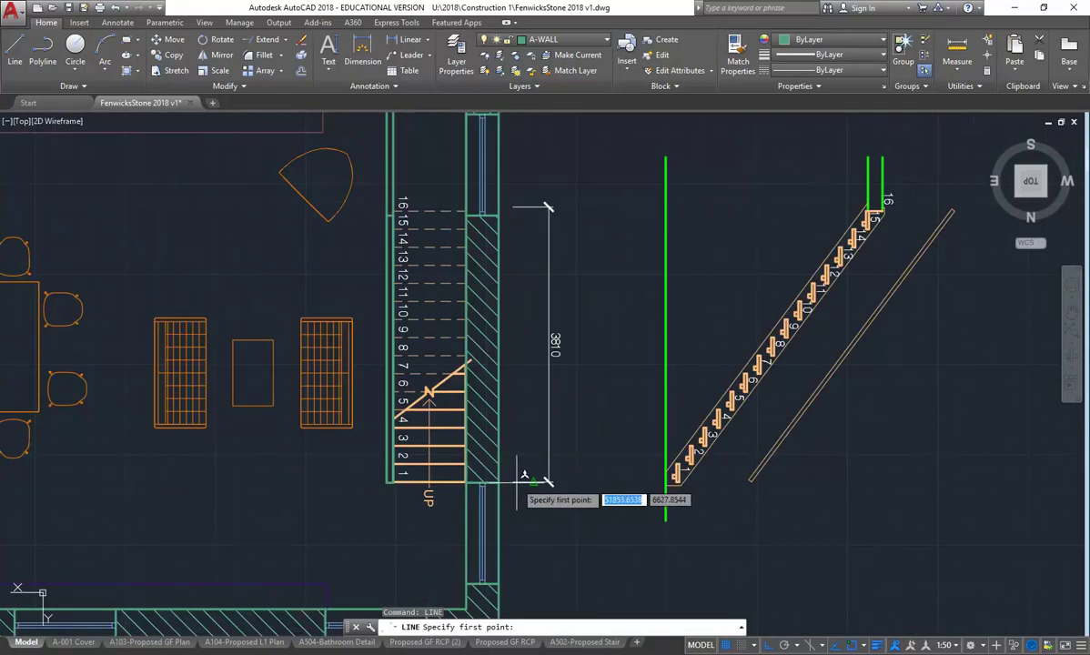
{"action": "left_click", "coordinate": [486, 483]}
{"action": "scroll", "coordinate": [502, 398], "scroll_direction": "down", "scroll_amount": 4}
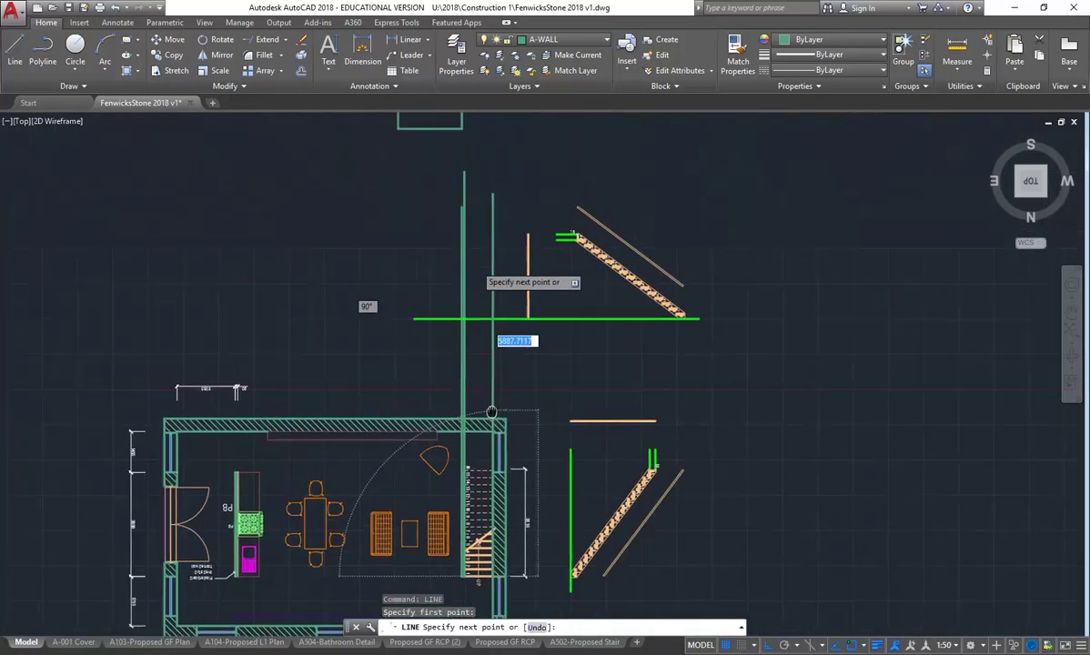
{"action": "left_click", "coordinate": [514, 189]}
{"action": "key", "text": "Return"}
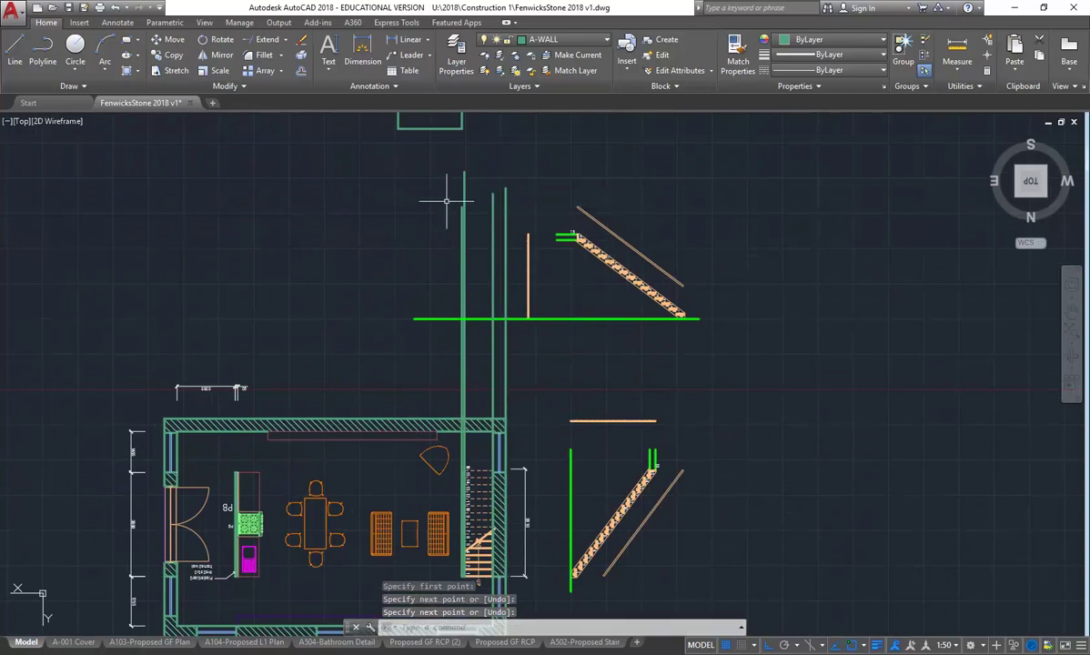
Make S-STRS-PROJ the current layer and draw a horizontal projection line from the top of tread 1 to the stair wall's inner line
{"action": "scroll", "coordinate": [446, 200], "scroll_direction": "up", "scroll_amount": 2}
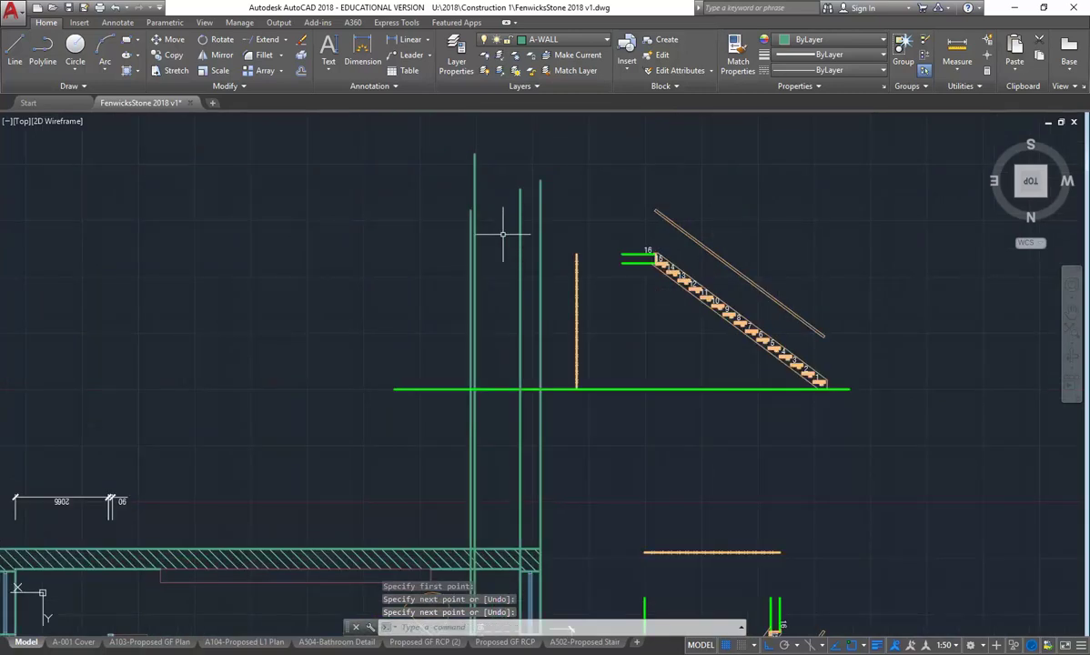
{"action": "scroll", "coordinate": [502, 235], "scroll_direction": "up", "scroll_amount": 2}
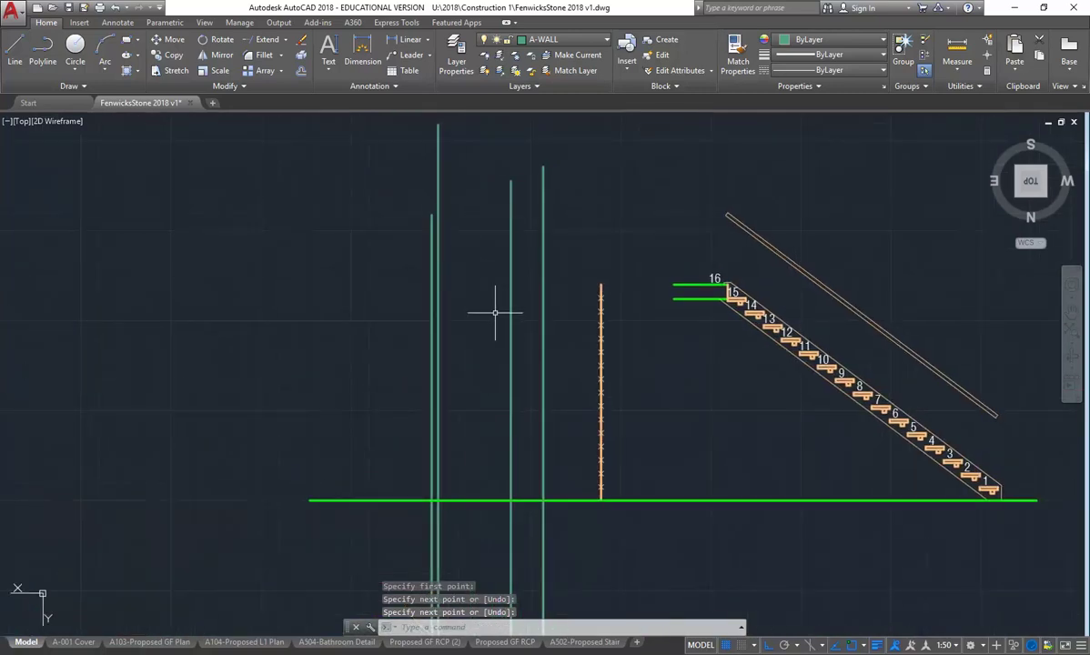
{"action": "left_click", "coordinate": [557, 39]}
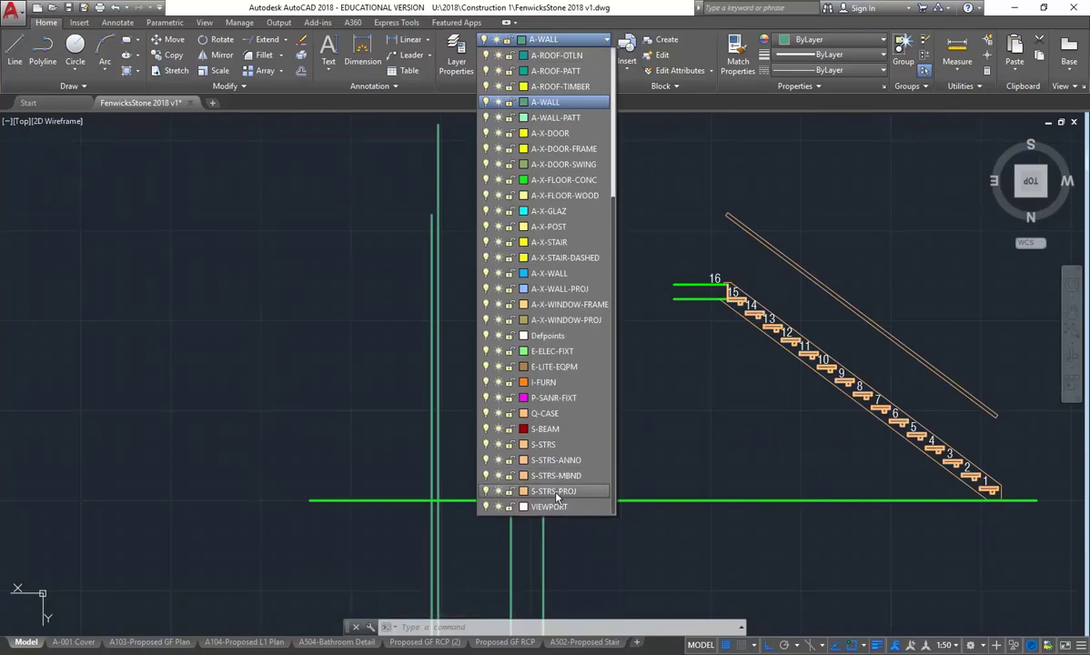
{"action": "left_click", "coordinate": [557, 491]}
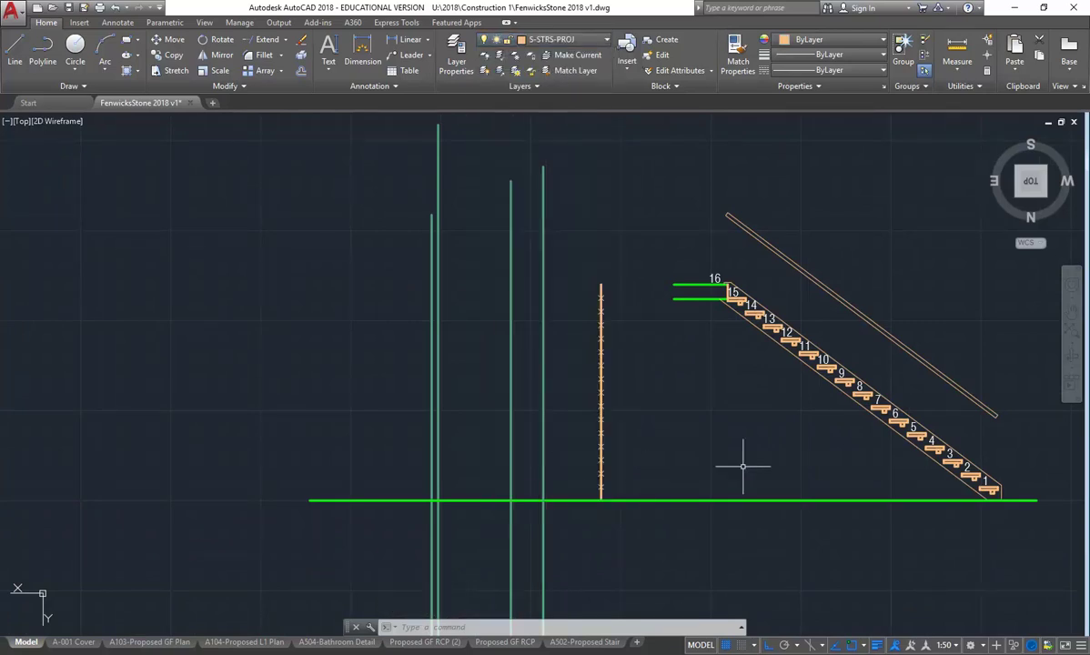
{"action": "middle_click_drag", "start_coordinate": [641, 389], "coordinate": [541, 362]}
{"action": "left_click", "coordinate": [23, 57]}
{"action": "scroll", "coordinate": [905, 460], "scroll_direction": "up", "scroll_amount": 6}
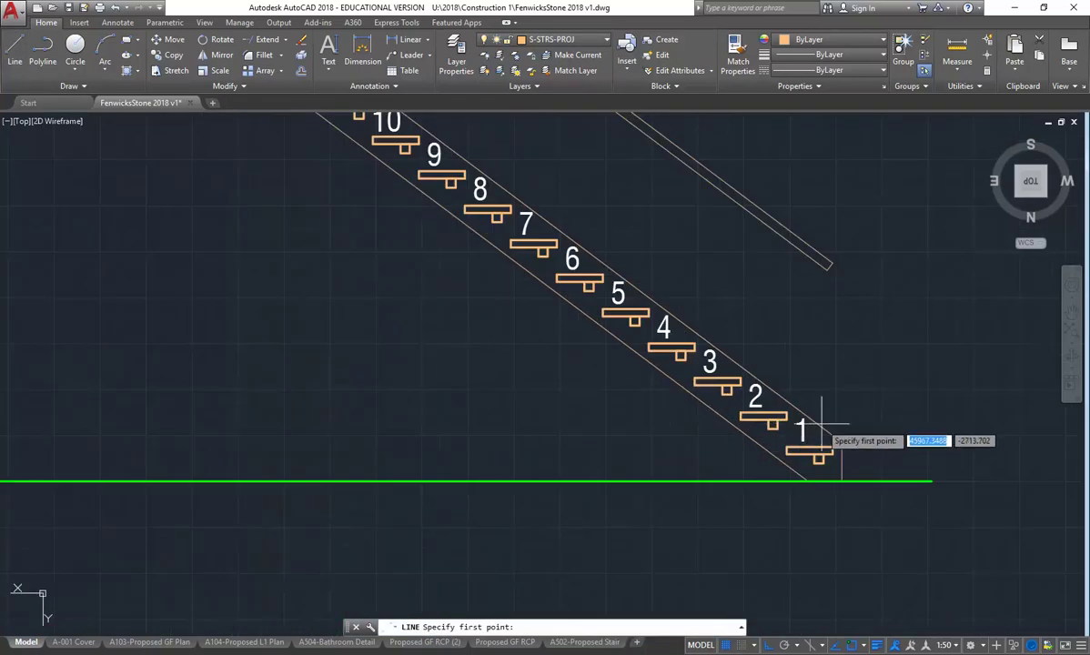
{"action": "left_click", "coordinate": [838, 463]}
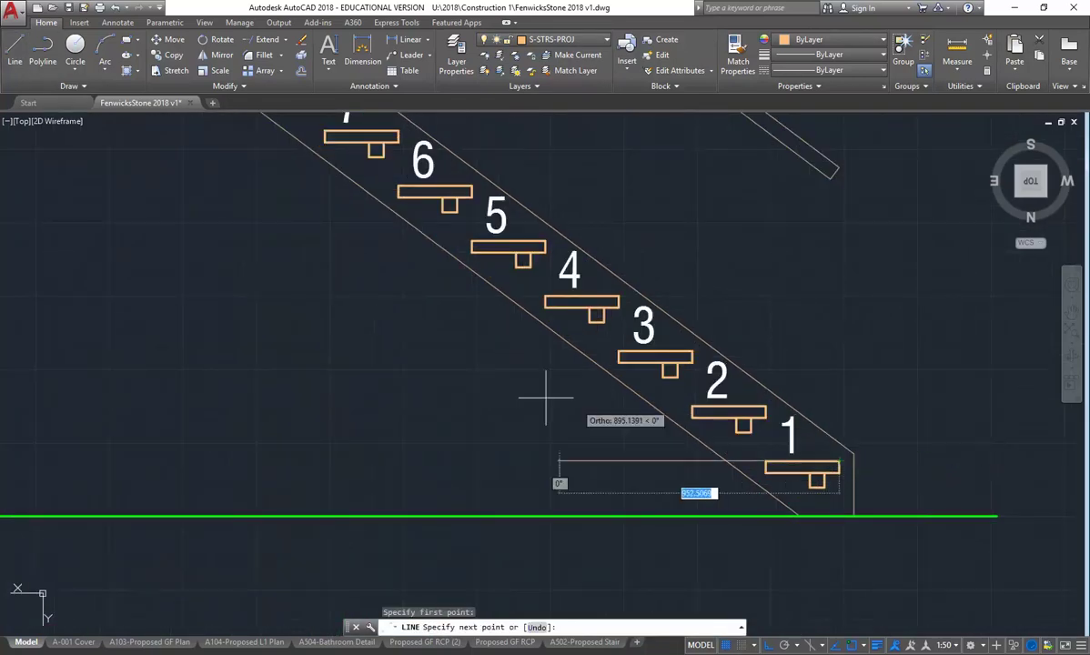
{"action": "scroll", "coordinate": [771, 435], "scroll_direction": "down", "scroll_amount": 5}
{"action": "middle_click_drag", "start_coordinate": [391, 446], "coordinate": [541, 446]}
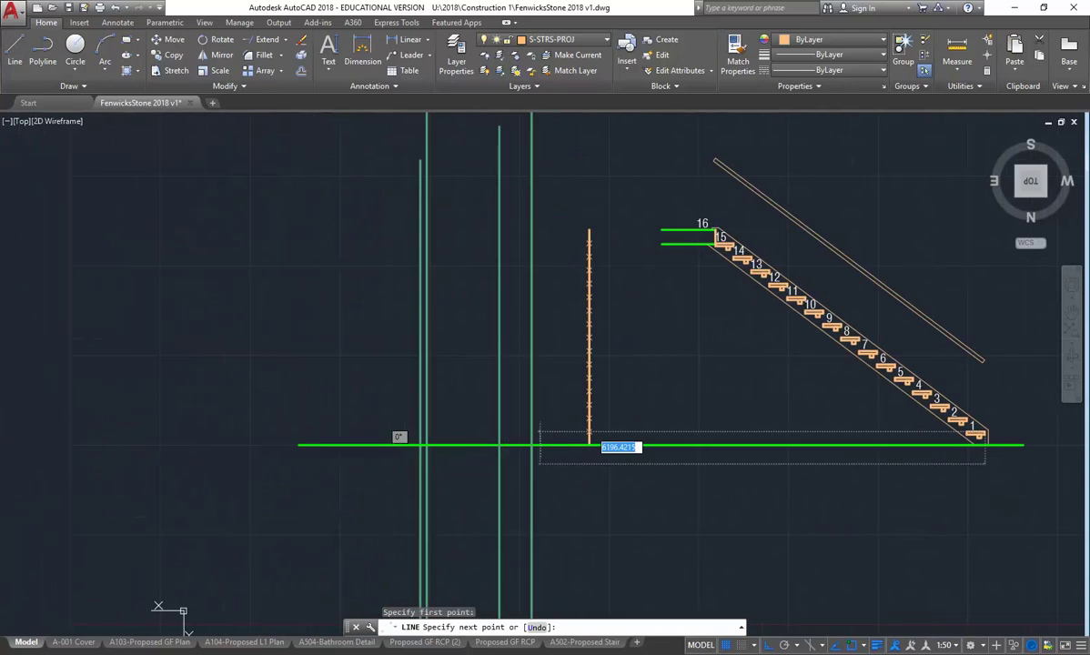
{"action": "left_click", "coordinate": [420, 434]}
{"action": "right_click", "coordinate": [437, 423]}
{"action": "left_click", "coordinate": [448, 429]}
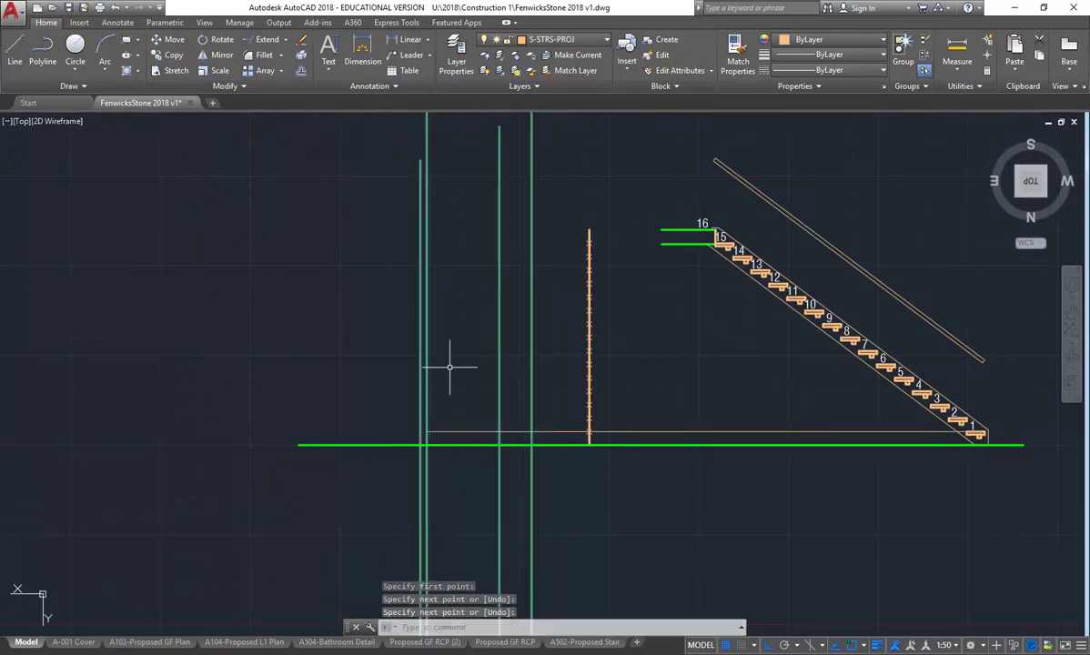
Copy the tread 1 projection line from the first riser mark onto each of the next seven marks of the divided riser line
{"action": "left_click_drag", "start_coordinate": [471, 420], "coordinate": [436, 437]}
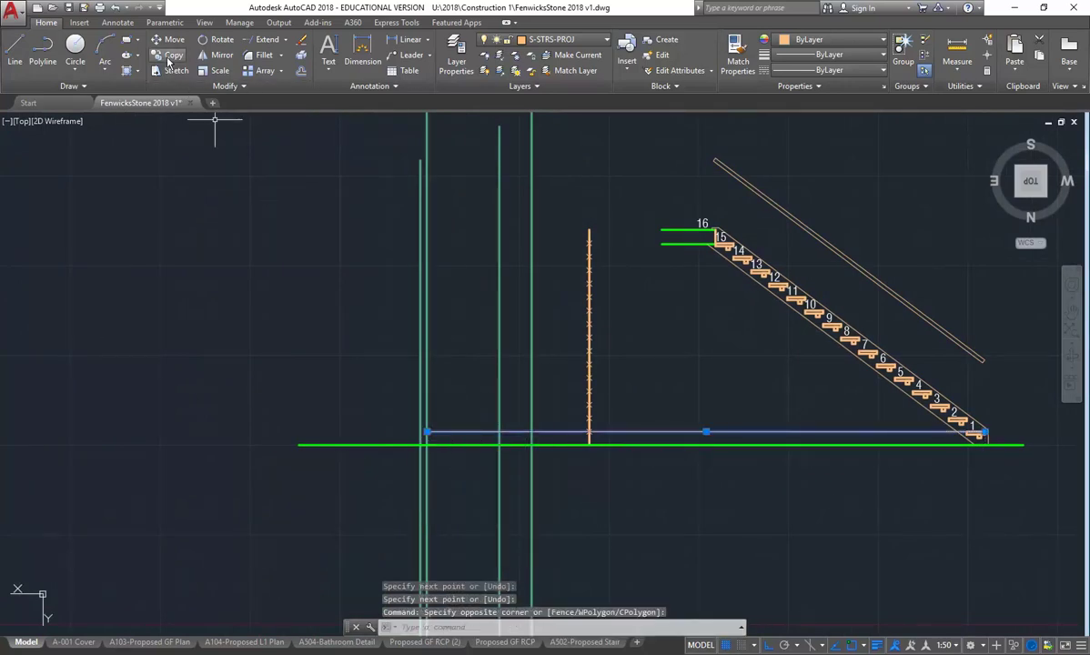
{"action": "type", "text": "co"}
{"action": "key", "text": "Return"}
{"action": "middle_click_drag", "start_coordinate": [827, 333], "coordinate": [578, 288]}
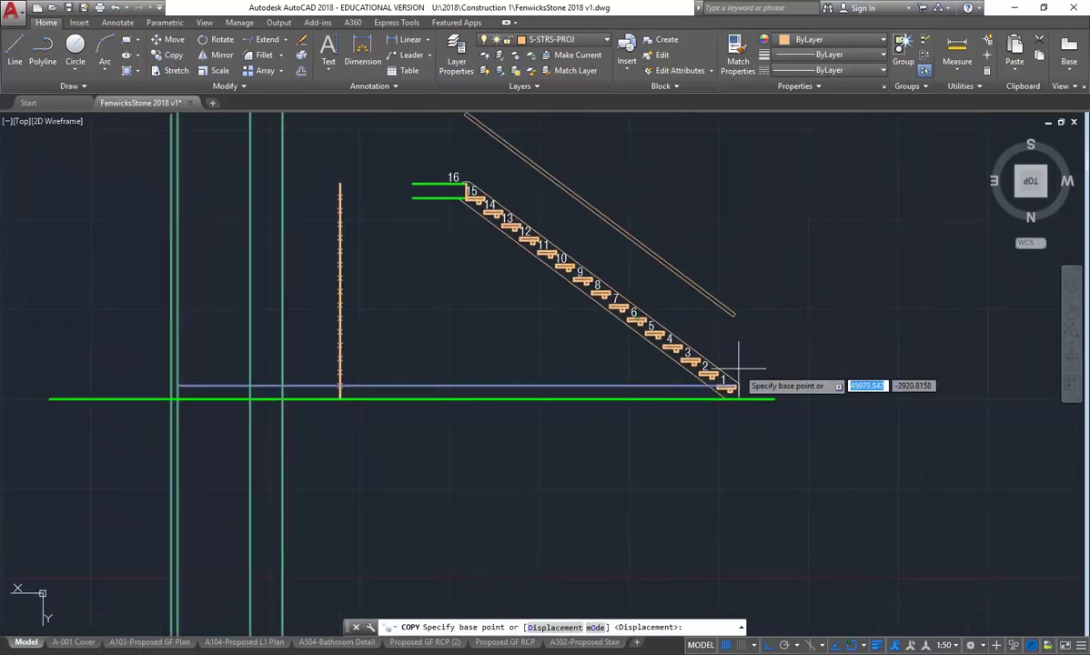
{"action": "middle_click_drag", "start_coordinate": [377, 337], "coordinate": [566, 367]}
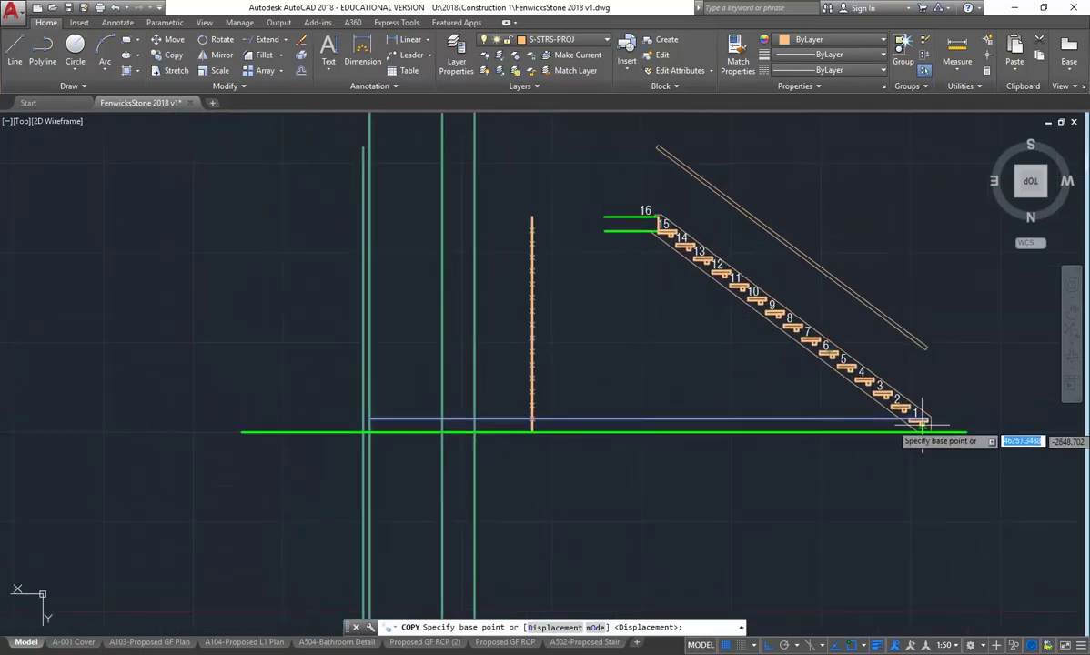
{"action": "scroll", "coordinate": [879, 420], "scroll_direction": "up", "scroll_amount": 4}
{"action": "scroll", "coordinate": [477, 360], "scroll_direction": "down", "scroll_amount": 2}
{"action": "middle_click_drag", "start_coordinate": [165, 336], "coordinate": [569, 367]}
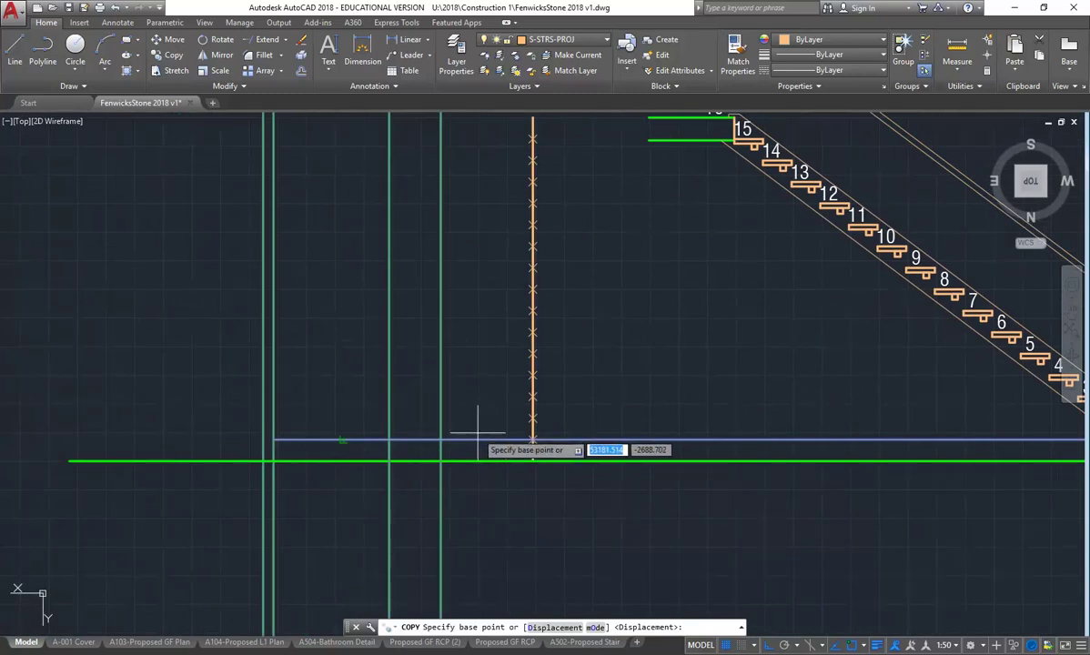
{"action": "scroll", "coordinate": [524, 449], "scroll_direction": "up", "scroll_amount": 4}
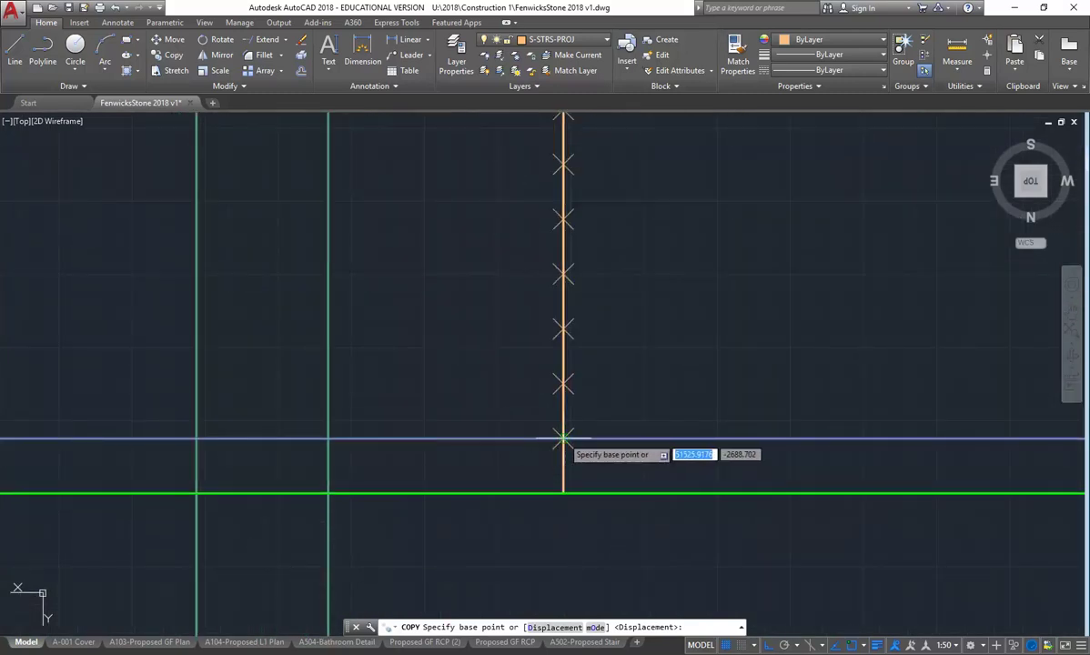
{"action": "left_click", "coordinate": [563, 440]}
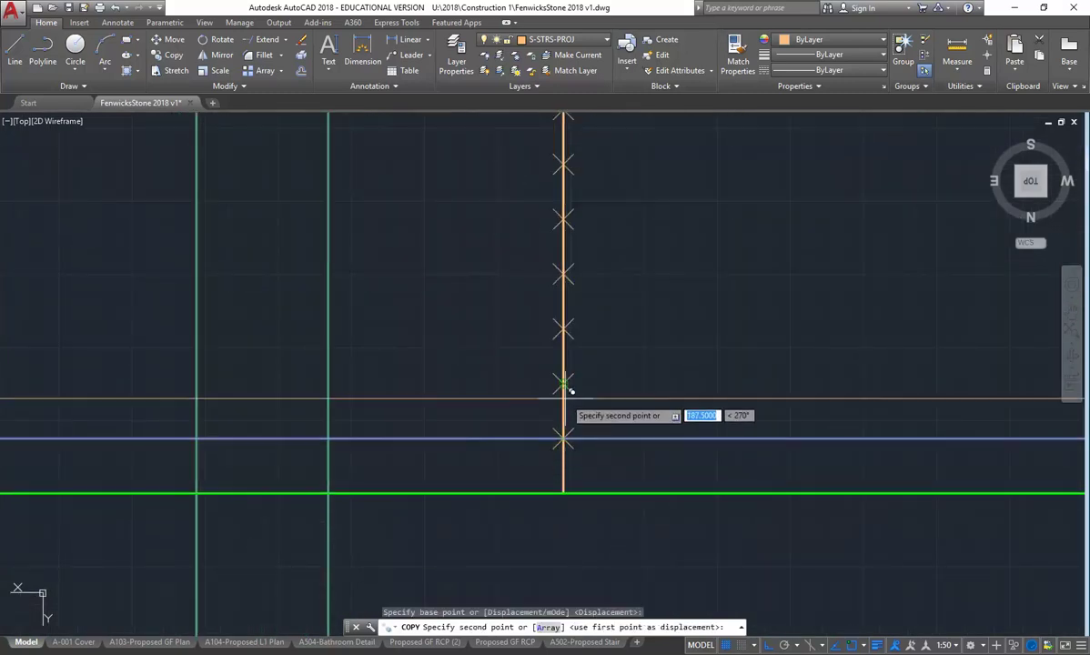
{"action": "left_click", "coordinate": [563, 384]}
{"action": "left_click", "coordinate": [565, 328]}
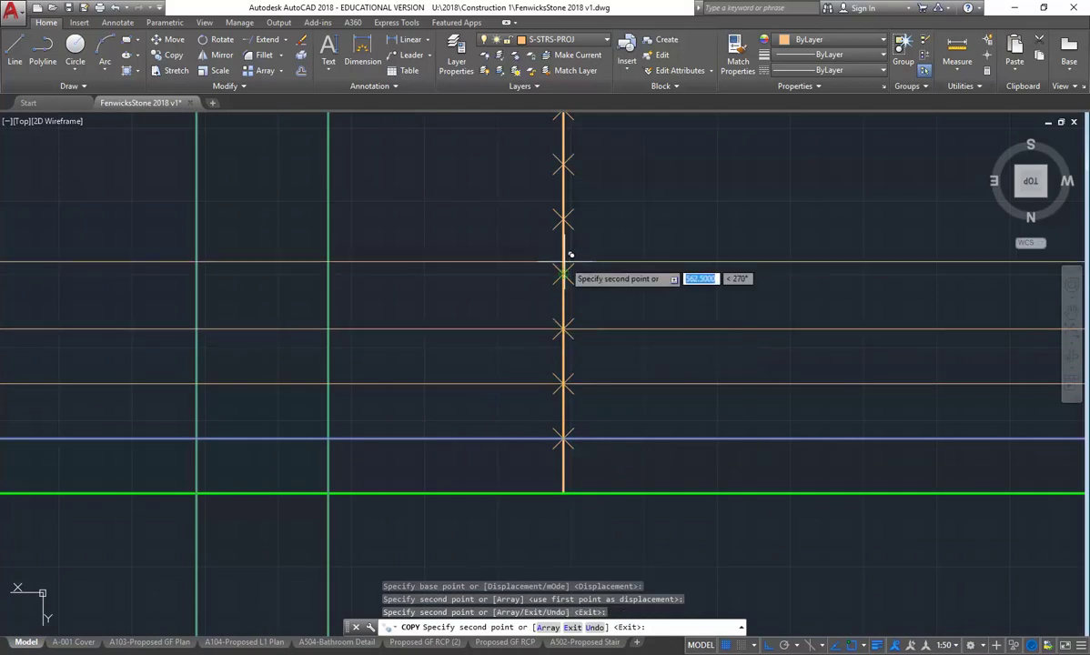
{"action": "left_click", "coordinate": [565, 272]}
{"action": "scroll", "coordinate": [565, 273], "scroll_direction": "down", "scroll_amount": 2}
{"action": "left_click", "coordinate": [569, 325]}
{"action": "left_click", "coordinate": [569, 291]}
{"action": "left_click", "coordinate": [570, 258]}
{"action": "left_click", "coordinate": [570, 221]}
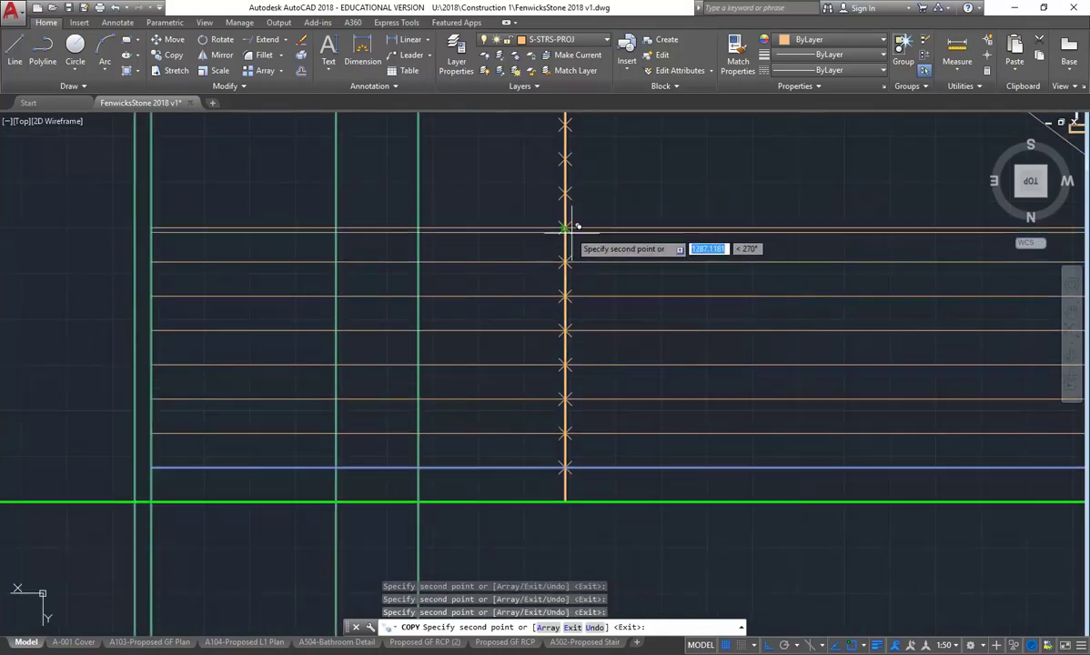
{"action": "middle_click_drag", "start_coordinate": [565, 218], "coordinate": [578, 273]}
{"action": "right_click", "coordinate": [578, 256]}
{"action": "left_click", "coordinate": [586, 257]}
Copy all eight tread projection lines upwards, using the distance from the floor line to the eighth riser mark
{"action": "right_click", "coordinate": [642, 229]}
{"action": "left_click", "coordinate": [659, 239]}
{"action": "scroll", "coordinate": [607, 309], "scroll_direction": "down", "scroll_amount": 2}
{"action": "left_click", "coordinate": [585, 263]}
{"action": "left_click", "coordinate": [566, 437]}
{"action": "scroll", "coordinate": [582, 476], "scroll_direction": "up", "scroll_amount": 1}
{"action": "key", "text": "Return"}
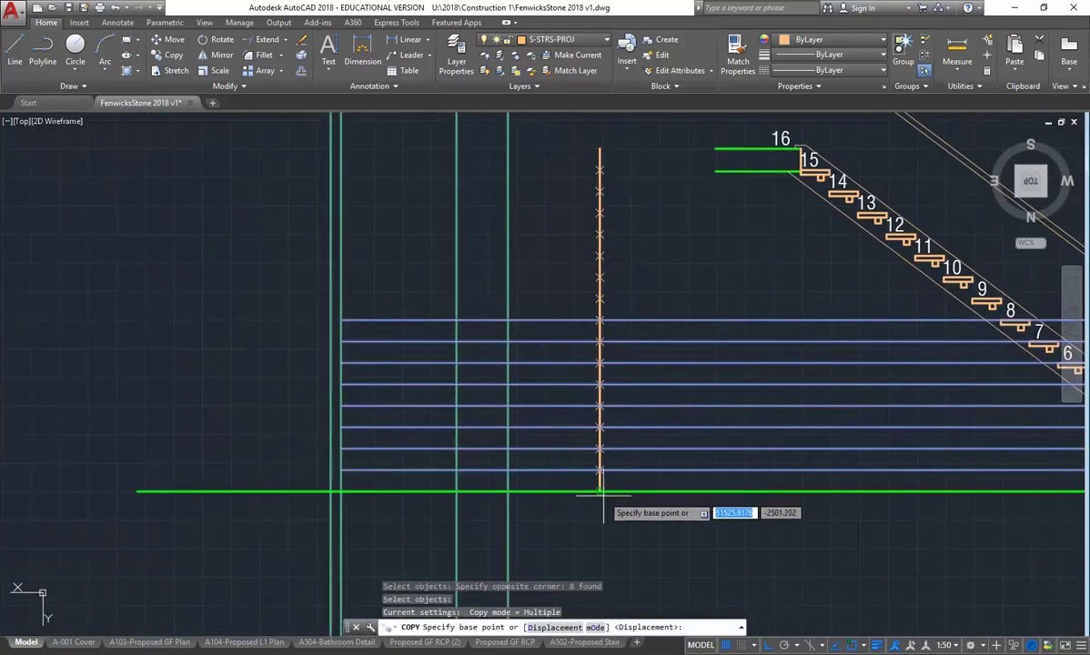
{"action": "left_click", "coordinate": [600, 491]}
{"action": "left_click", "coordinate": [600, 319]}
{"action": "right_click", "coordinate": [603, 315]}
{"action": "left_click", "coordinate": [628, 326]}
{"action": "scroll", "coordinate": [535, 355], "scroll_direction": "down", "scroll_amount": 2}
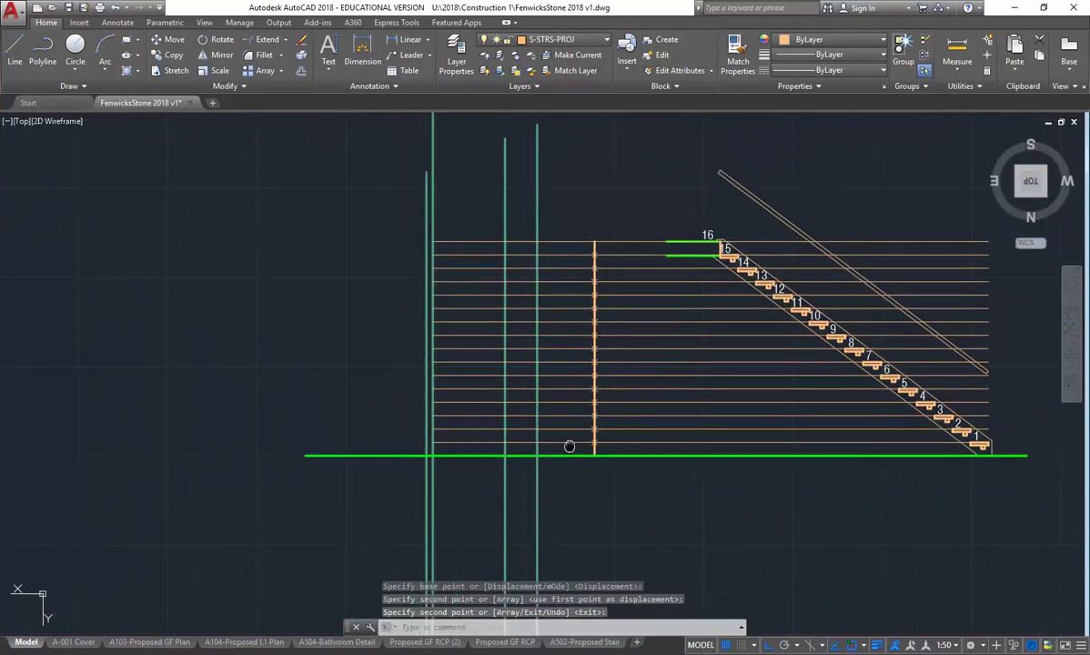
{"action": "middle_click_drag", "start_coordinate": [568, 446], "coordinate": [550, 461]}
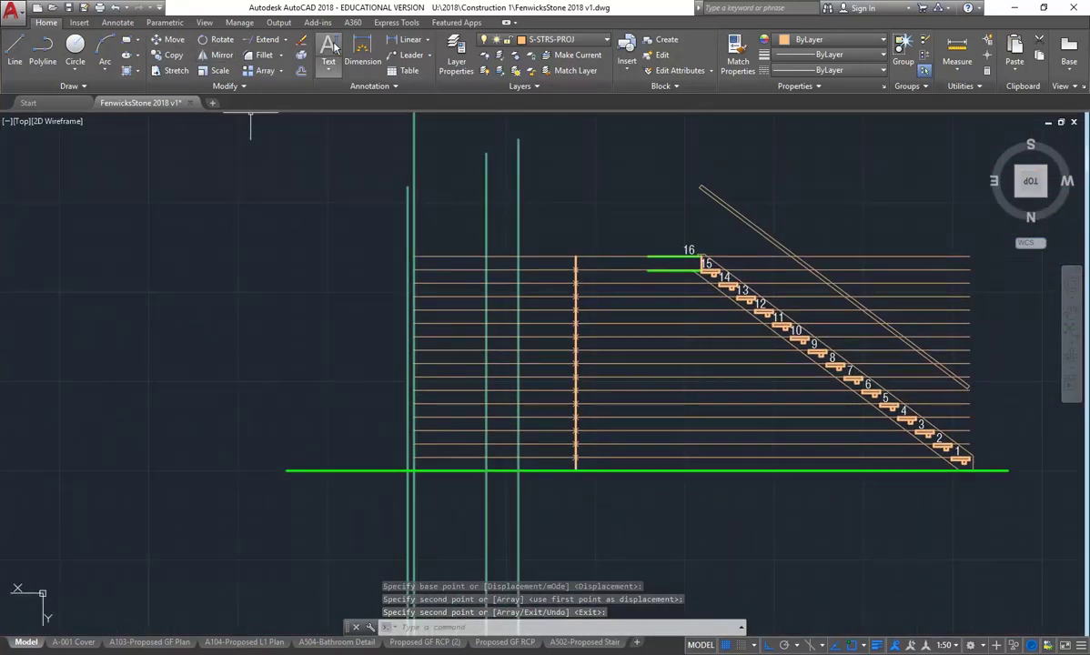
Trim all the tread projection lines back to the external wall's inner line, removing the parts running towards the rotated section
{"action": "left_click", "coordinate": [285, 40]}
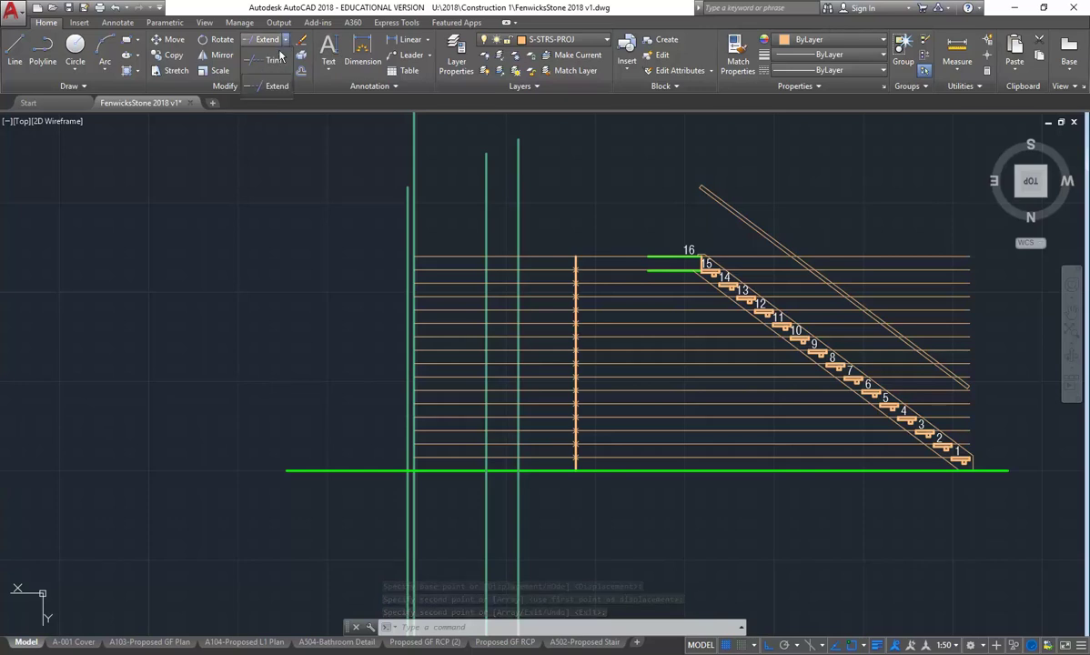
{"action": "left_click", "coordinate": [246, 54]}
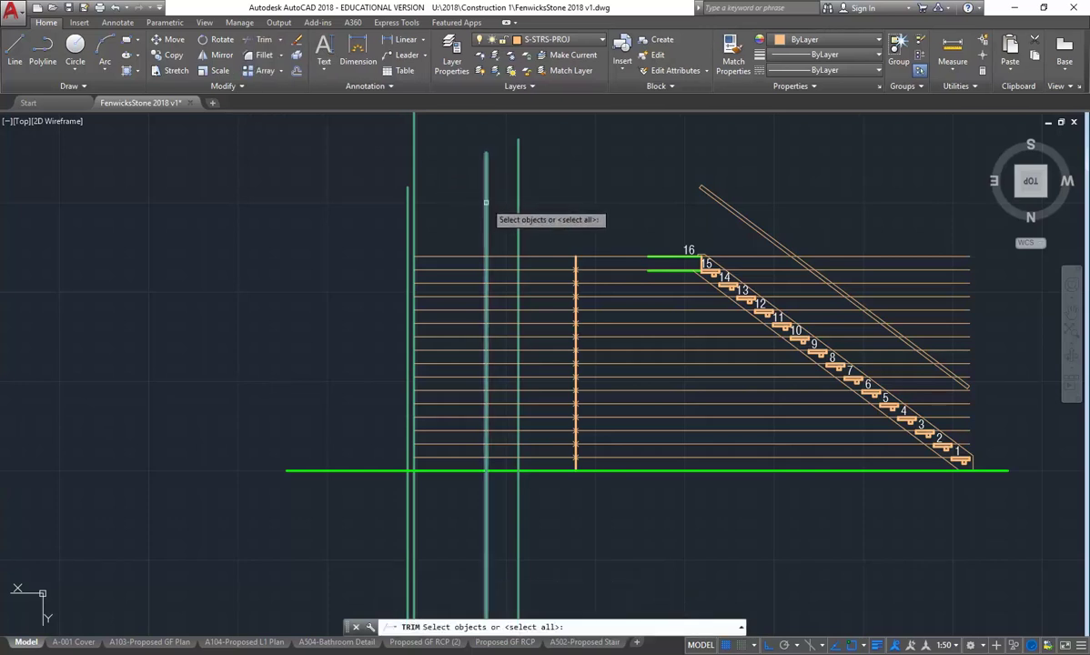
{"action": "left_click", "coordinate": [486, 203]}
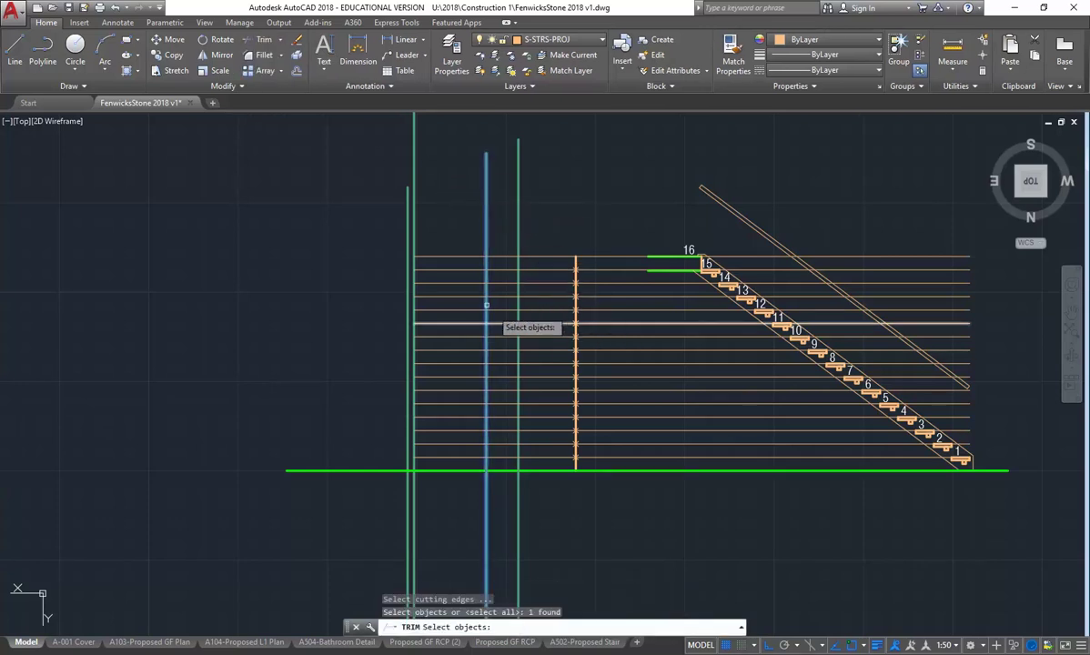
{"action": "key", "text": "Return"}
{"action": "left_click", "coordinate": [512, 238]}
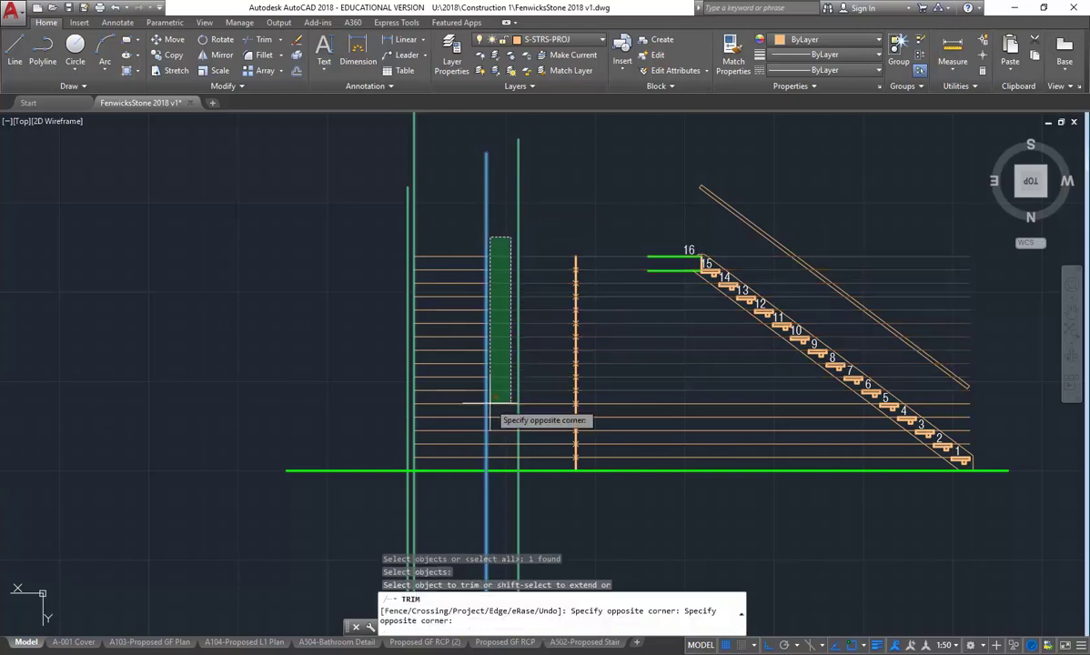
{"action": "left_click", "coordinate": [491, 462]}
{"action": "right_click", "coordinate": [475, 376]}
{"action": "left_click", "coordinate": [499, 389]}
Copy only tread numbers 1 to 16 from the floor plan stair to the projected view, from the stair wall's end to the floor line
{"action": "scroll", "coordinate": [315, 351], "scroll_direction": "down", "scroll_amount": 4}
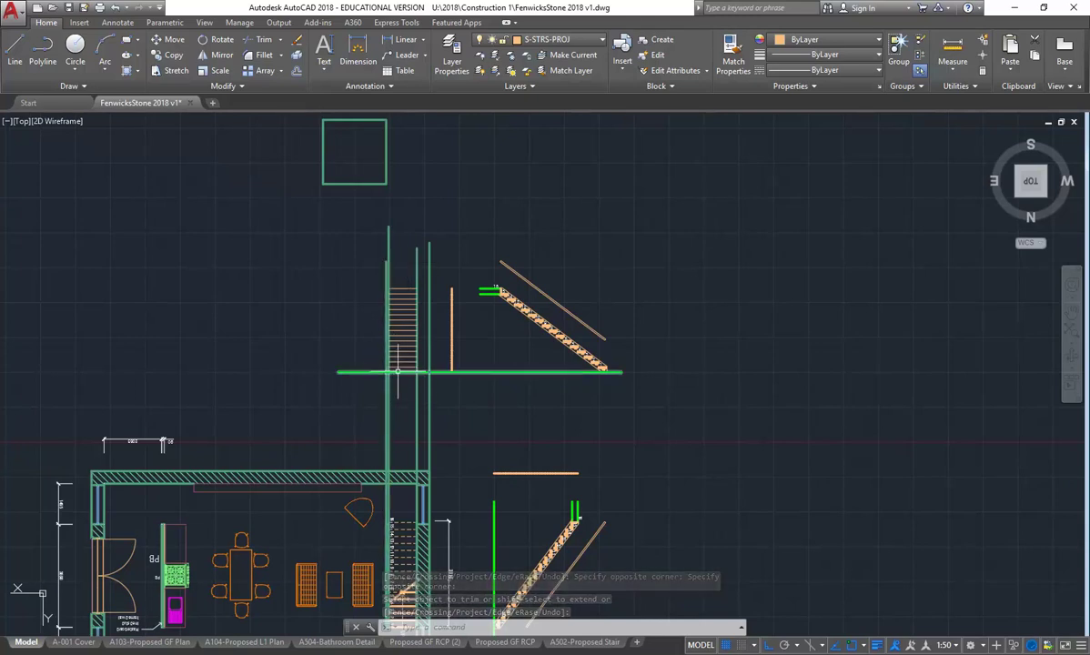
{"action": "scroll", "coordinate": [409, 444], "scroll_direction": "up", "scroll_amount": 2}
{"action": "middle_click_drag", "start_coordinate": [437, 282], "coordinate": [461, 209]}
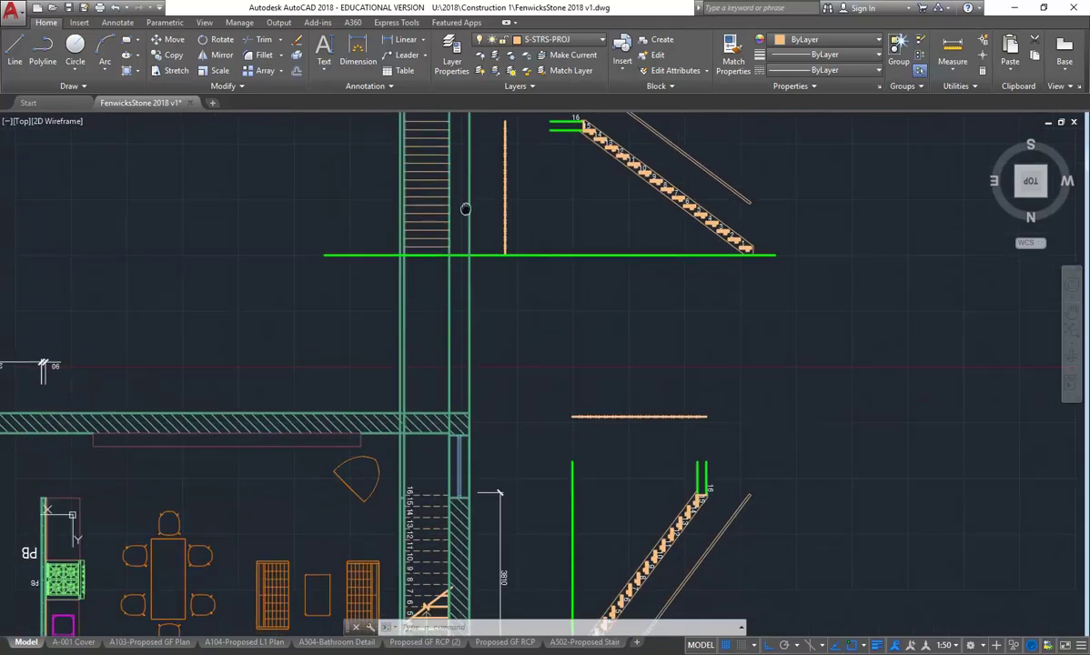
{"action": "mouse_move", "coordinate": [410, 519]}
{"action": "middle_mouse_down"}
{"action": "mouse_move", "coordinate": [404, 340]}
{"action": "mouse_move", "coordinate": [380, 259]}
{"action": "middle_mouse_up"}
{"action": "scroll", "coordinate": [397, 369], "scroll_direction": "up", "scroll_amount": 2}
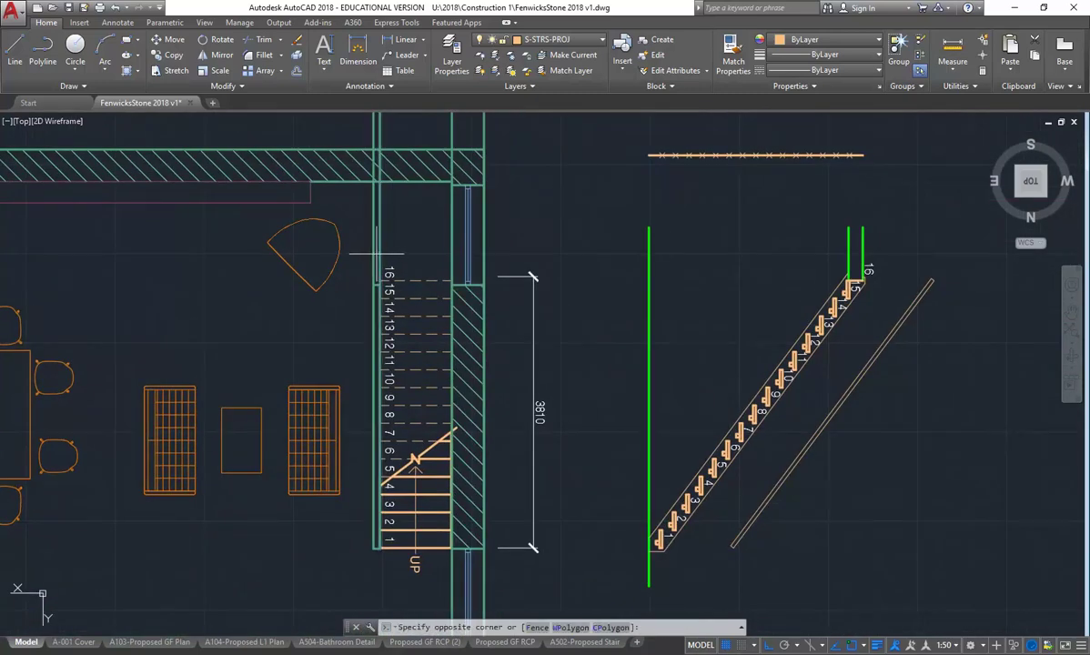
{"action": "left_click", "coordinate": [399, 543]}
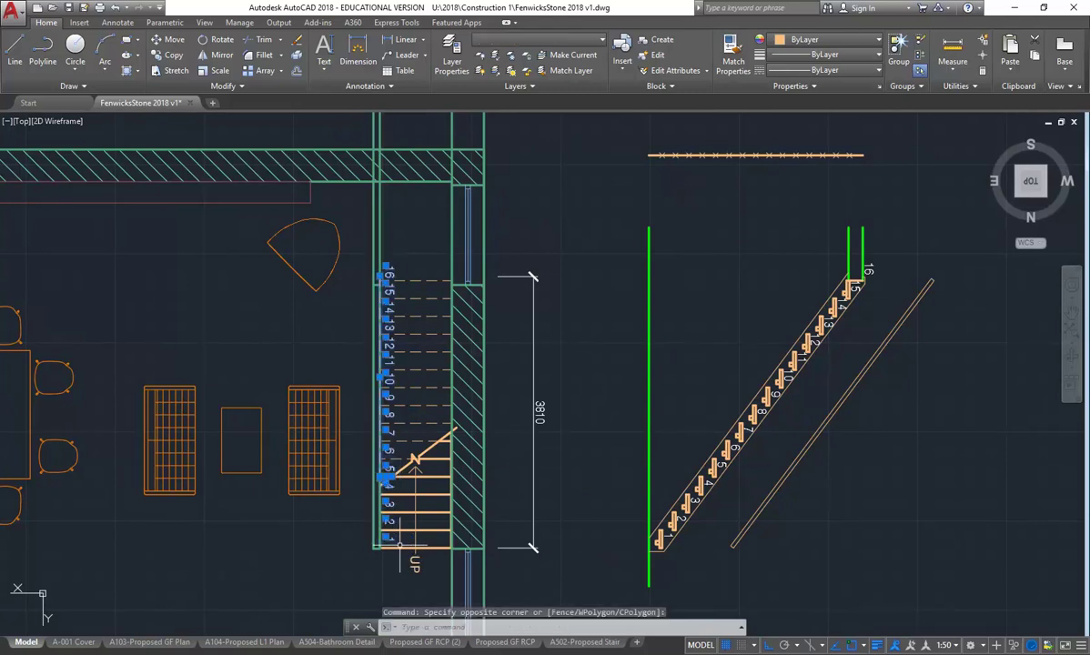
{"action": "scroll", "coordinate": [358, 477], "scroll_direction": "up", "scroll_amount": 6}
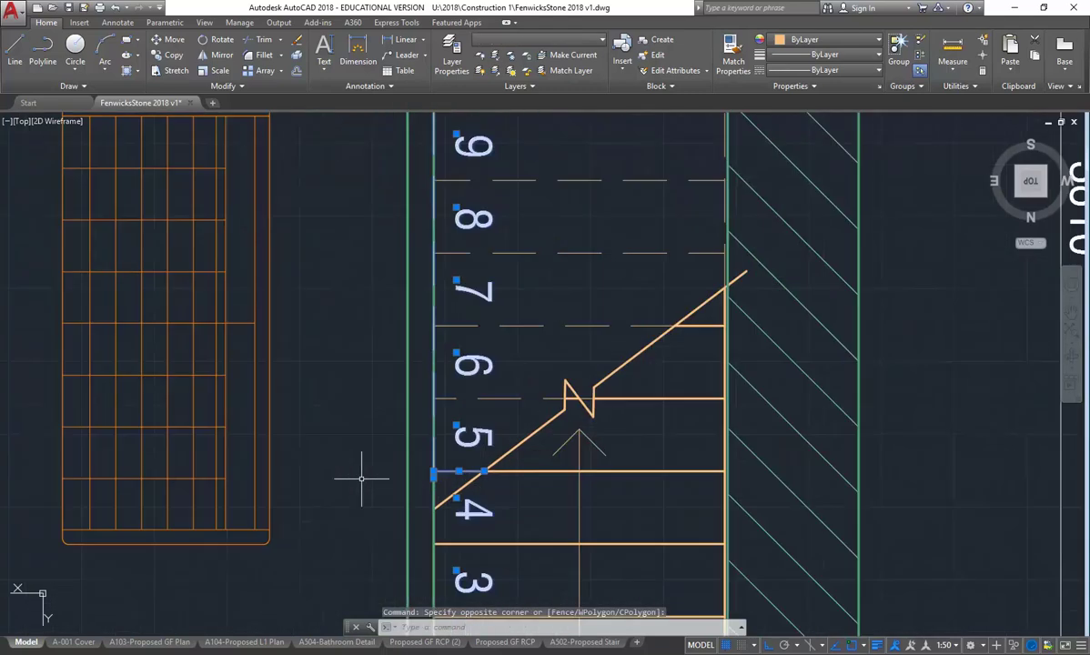
{"action": "left_click", "coordinate": [381, 419]}
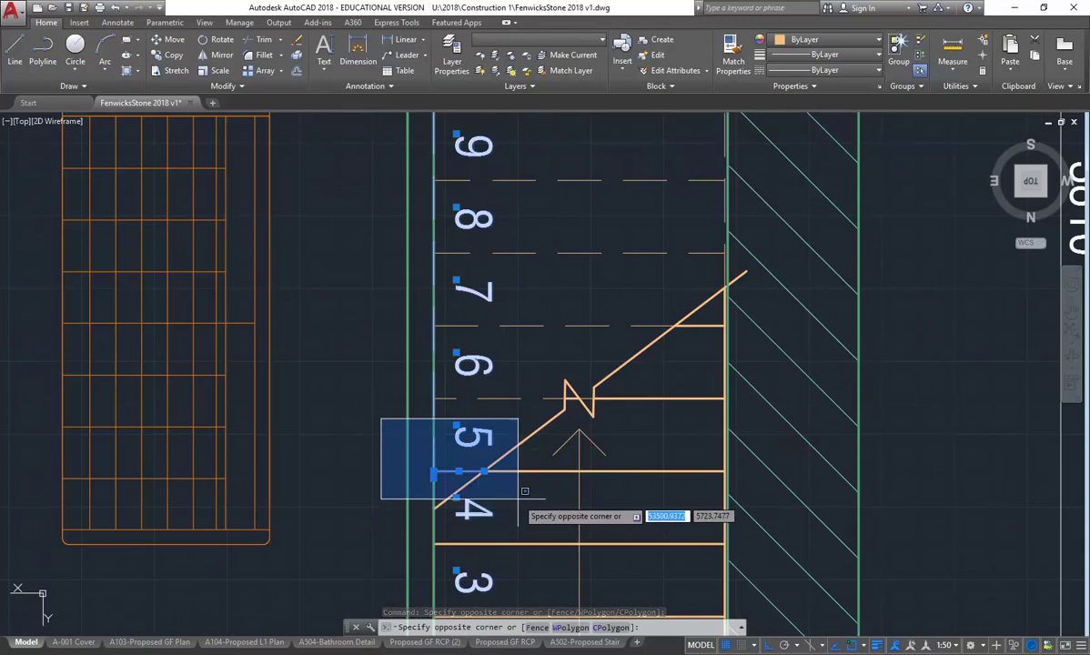
{"action": "left_click", "coordinate": [492, 472]}
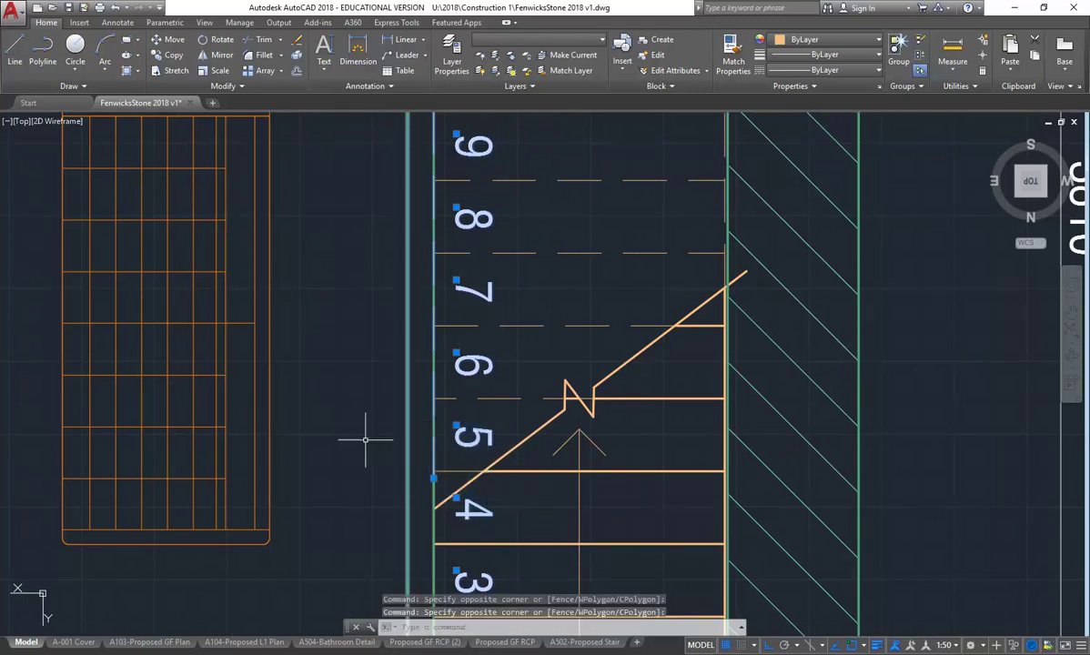
{"action": "left_click", "coordinate": [355, 444]}
{"action": "left_click", "coordinate": [437, 517]}
{"action": "left_click", "coordinate": [440, 424]}
{"action": "left_click", "coordinate": [421, 495]}
{"action": "scroll", "coordinate": [357, 401], "scroll_direction": "down", "scroll_amount": 3}
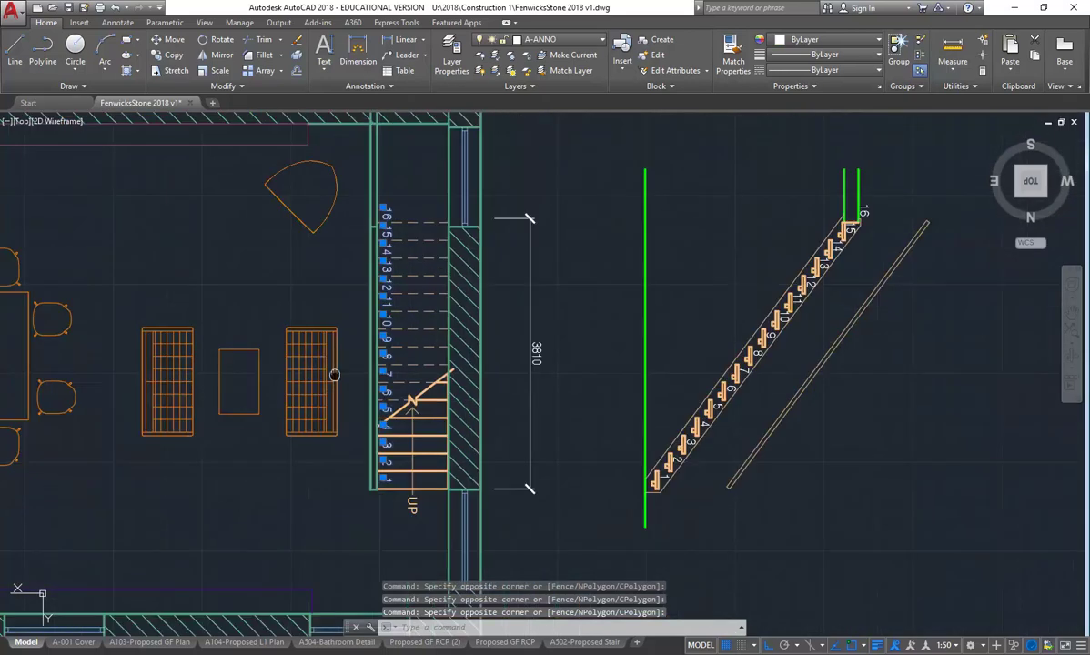
{"action": "middle_click_drag", "start_coordinate": [330, 301], "coordinate": [332, 308]}
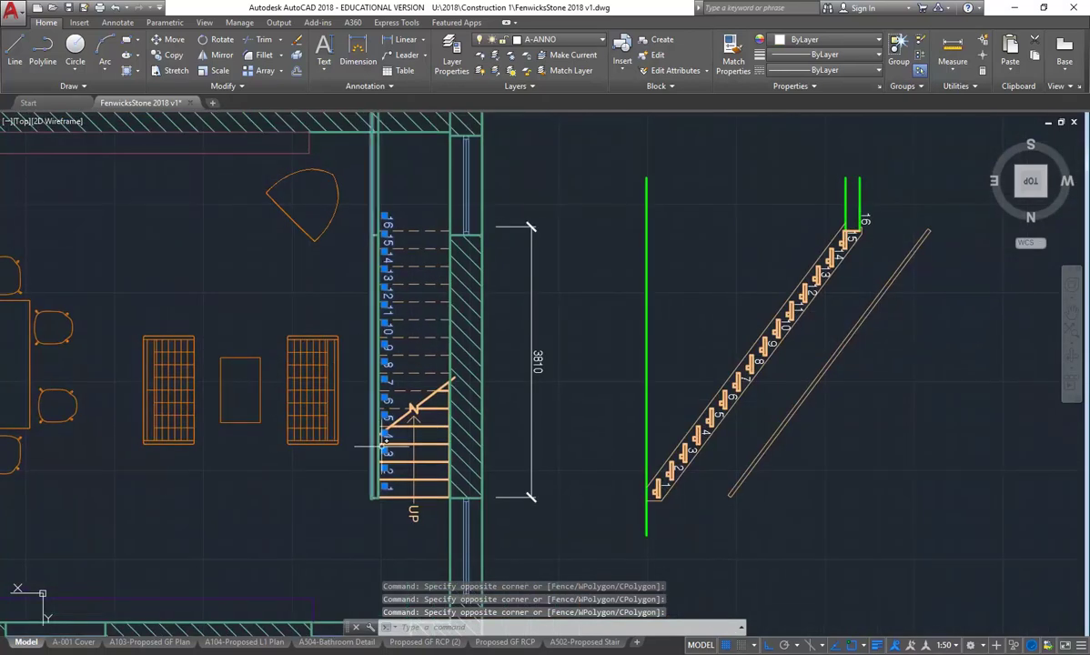
{"action": "left_click", "coordinate": [170, 55]}
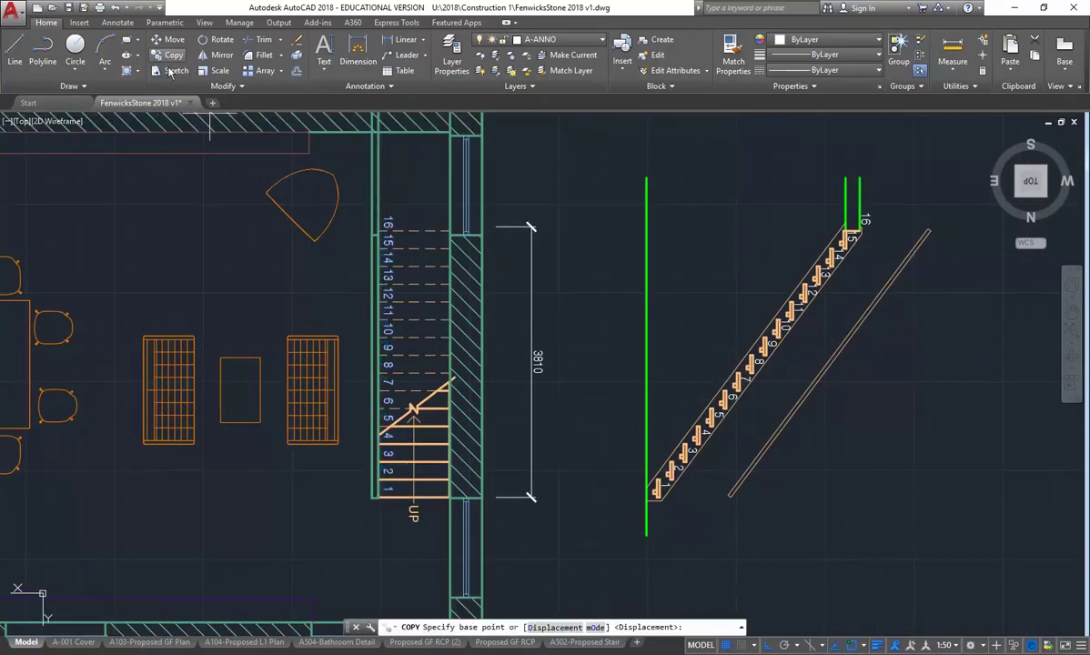
{"action": "left_click", "coordinate": [375, 498]}
{"action": "scroll", "coordinate": [369, 496], "scroll_direction": "down", "scroll_amount": 2}
{"action": "middle_click_drag", "start_coordinate": [355, 310], "coordinate": [356, 502]}
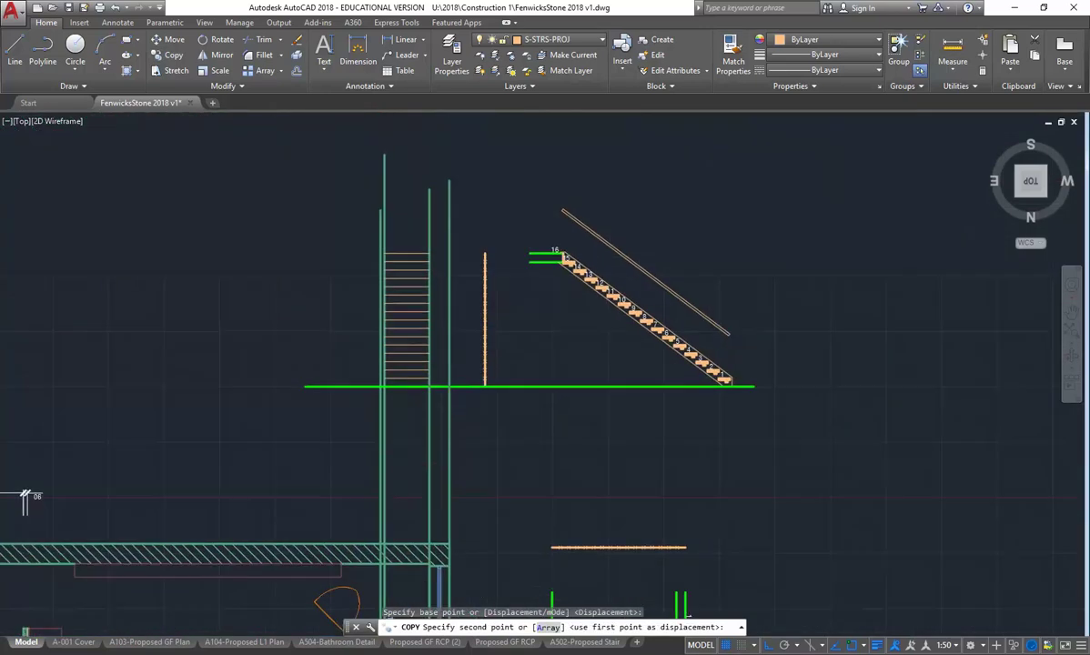
{"action": "scroll", "coordinate": [365, 360], "scroll_direction": "up", "scroll_amount": 4}
{"action": "right_click", "coordinate": [418, 409]}
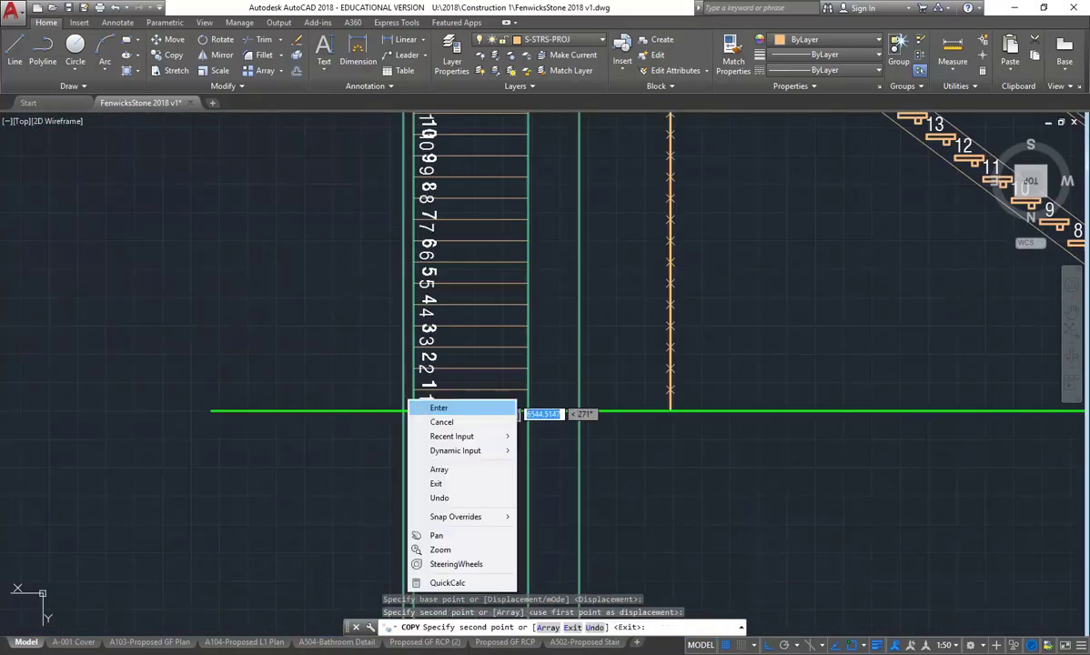
{"action": "left_click", "coordinate": [437, 408]}
Set the rotation of the sixteen copied tread numbers to 180 in their properties
{"action": "scroll", "coordinate": [385, 451], "scroll_direction": "down", "scroll_amount": 3}
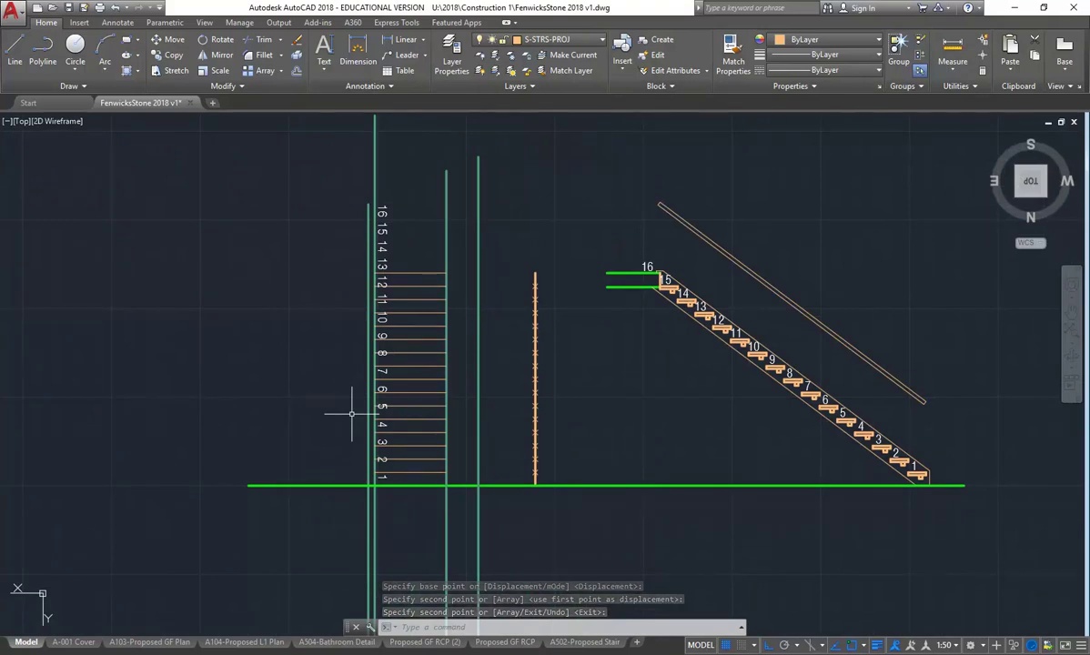
{"action": "scroll", "coordinate": [351, 414], "scroll_direction": "down", "scroll_amount": 2}
{"action": "scroll", "coordinate": [351, 414], "scroll_direction": "up", "scroll_amount": 2}
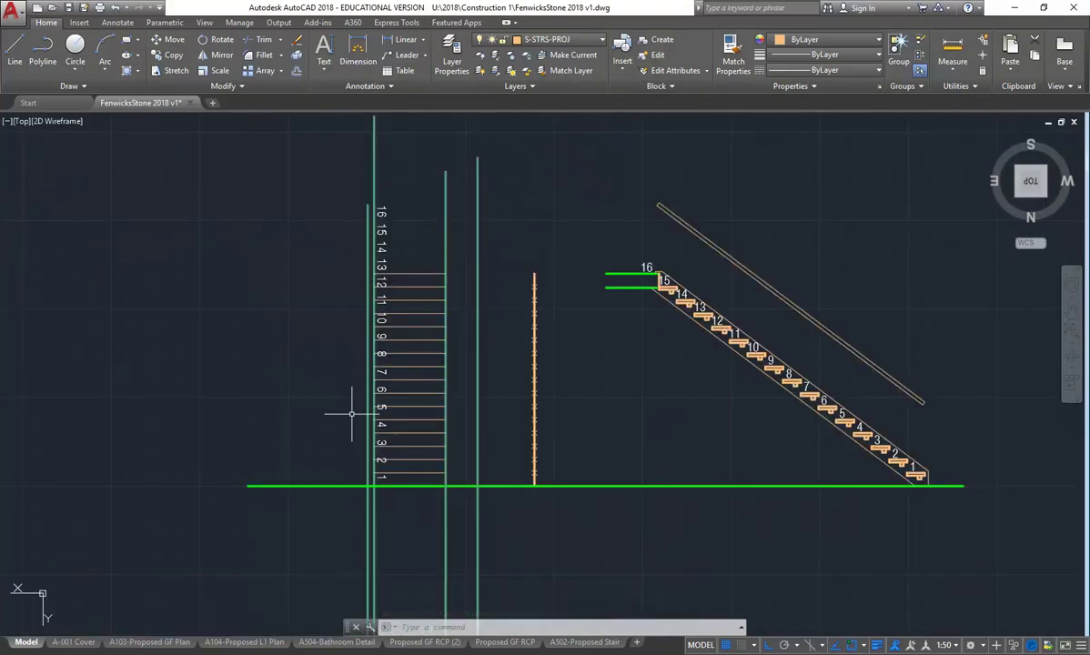
{"action": "left_click", "coordinate": [340, 189]}
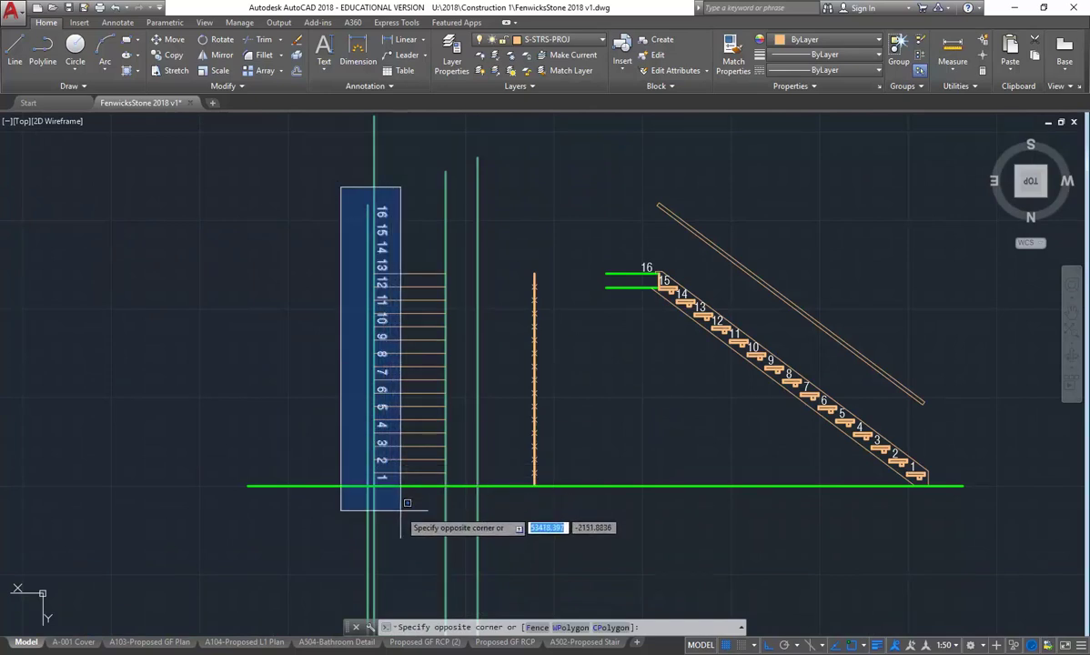
{"action": "left_click", "coordinate": [401, 510]}
{"action": "right_click", "coordinate": [285, 228]}
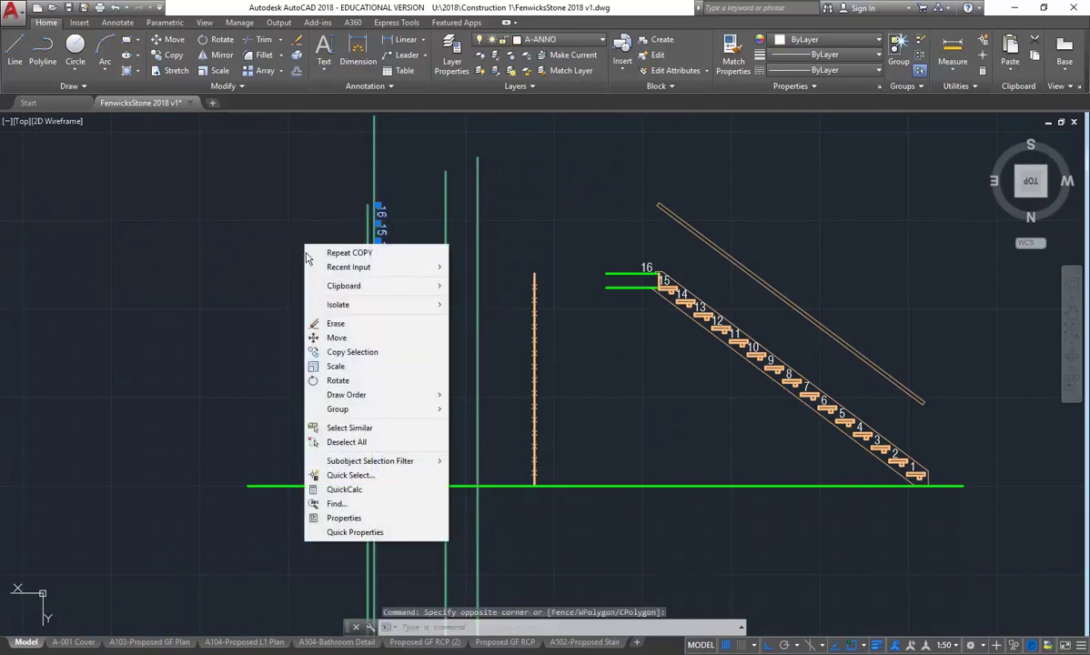
{"action": "left_click", "coordinate": [320, 485]}
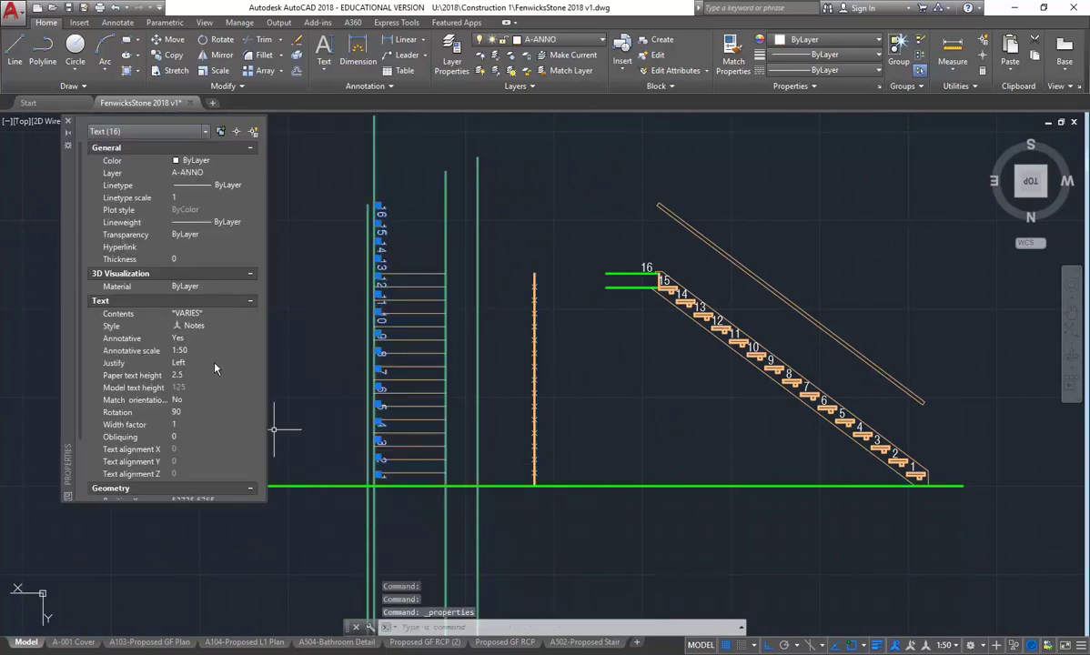
{"action": "left_click", "coordinate": [209, 413]}
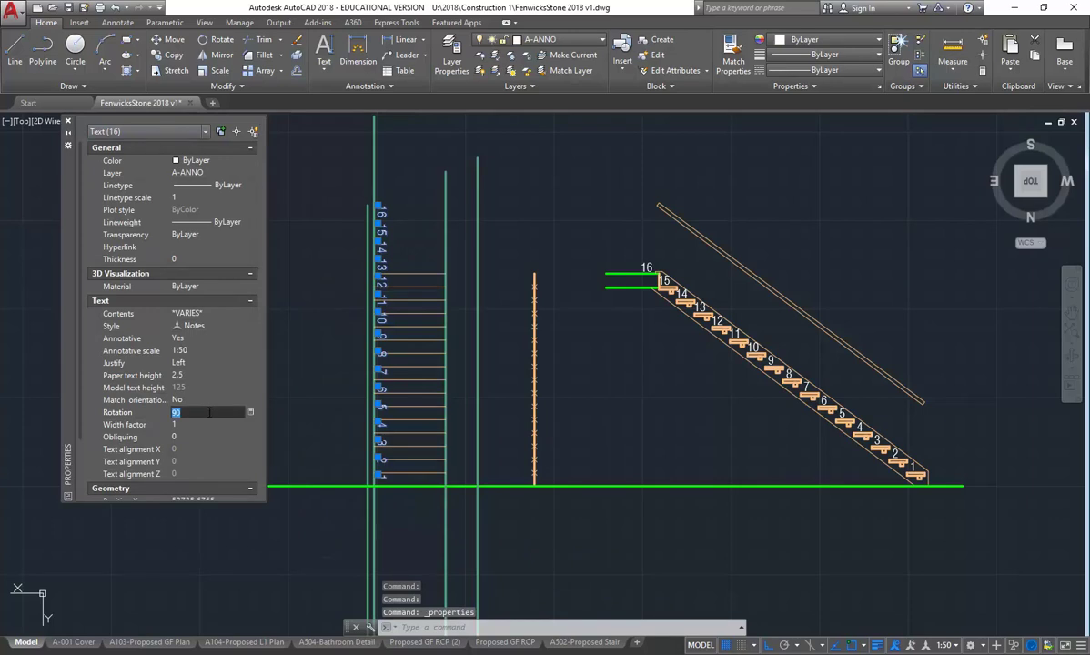
{"action": "type", "text": "108"}
{"action": "key", "text": "Tab"}
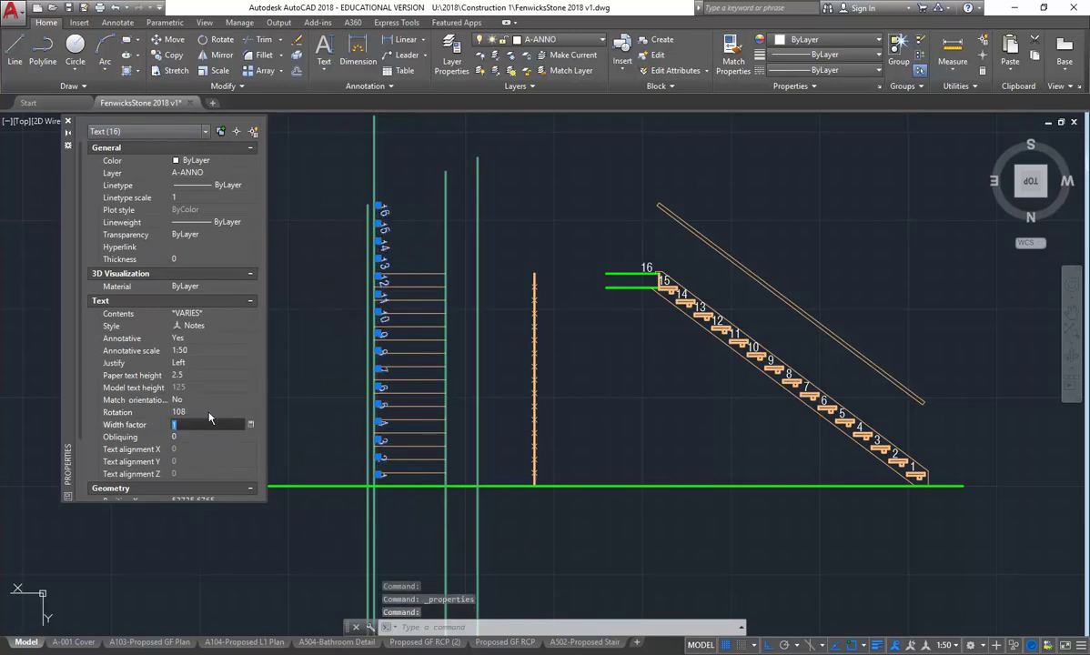
{"action": "left_click", "coordinate": [203, 412]}
{"action": "key", "text": "Tab"}
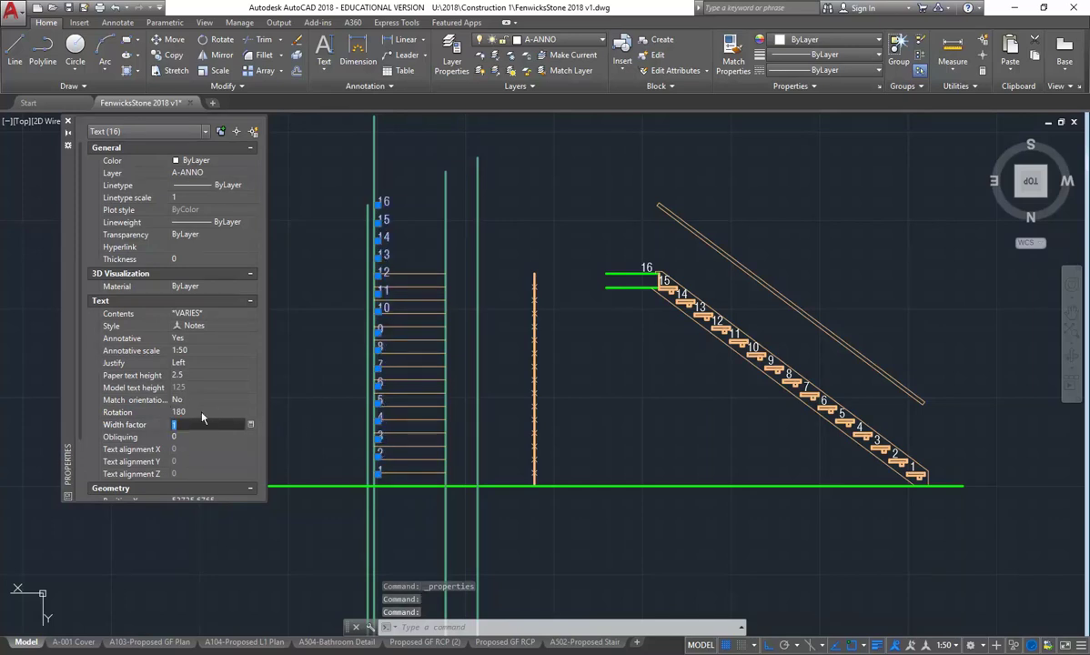
{"action": "key", "text": "Escape"}
{"action": "key", "text": "Escape"}
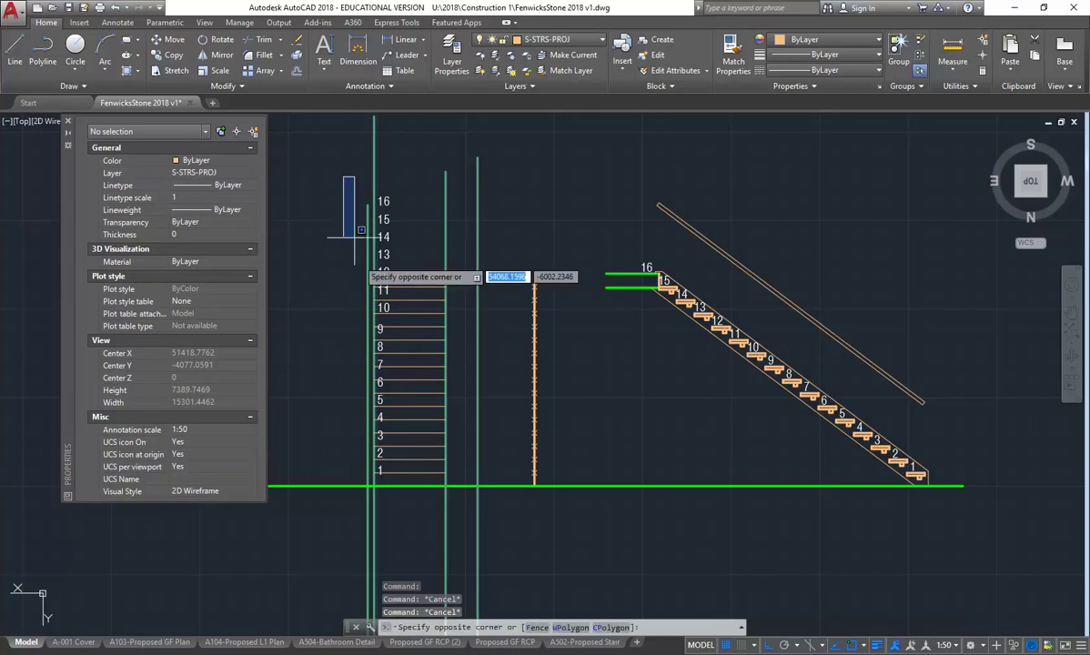
Move all sixteen tread numbers down so number 1 sits between the floor line and the first tread line
{"action": "left_click", "coordinate": [402, 463]}
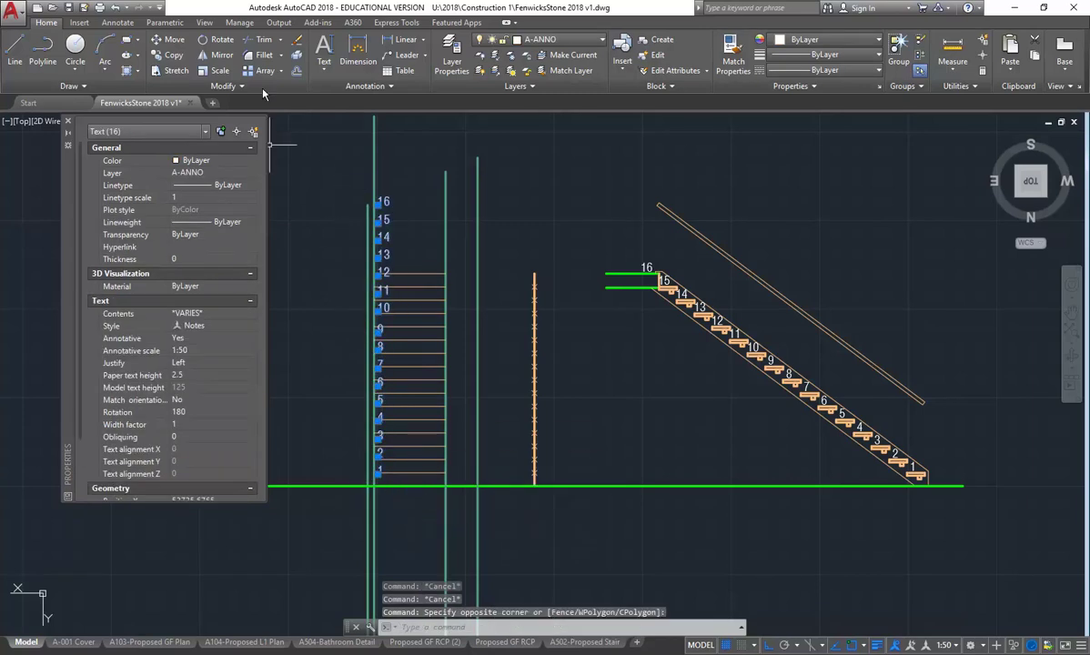
{"action": "left_click", "coordinate": [159, 42]}
{"action": "scroll", "coordinate": [340, 394], "scroll_direction": "up", "scroll_amount": 8}
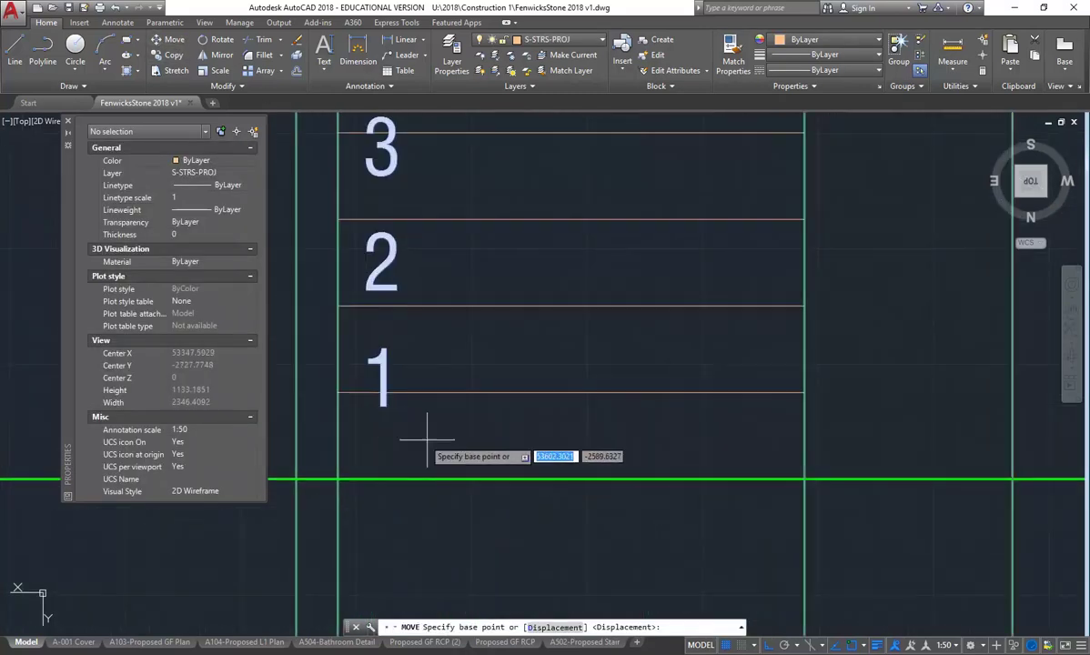
{"action": "left_click", "coordinate": [429, 444]}
{"action": "left_click", "coordinate": [434, 449]}
Move tread numbers 2 to 16 straight down so number 2 sits between the first and second tread lines
{"action": "scroll", "coordinate": [418, 447], "scroll_direction": "down", "scroll_amount": 8}
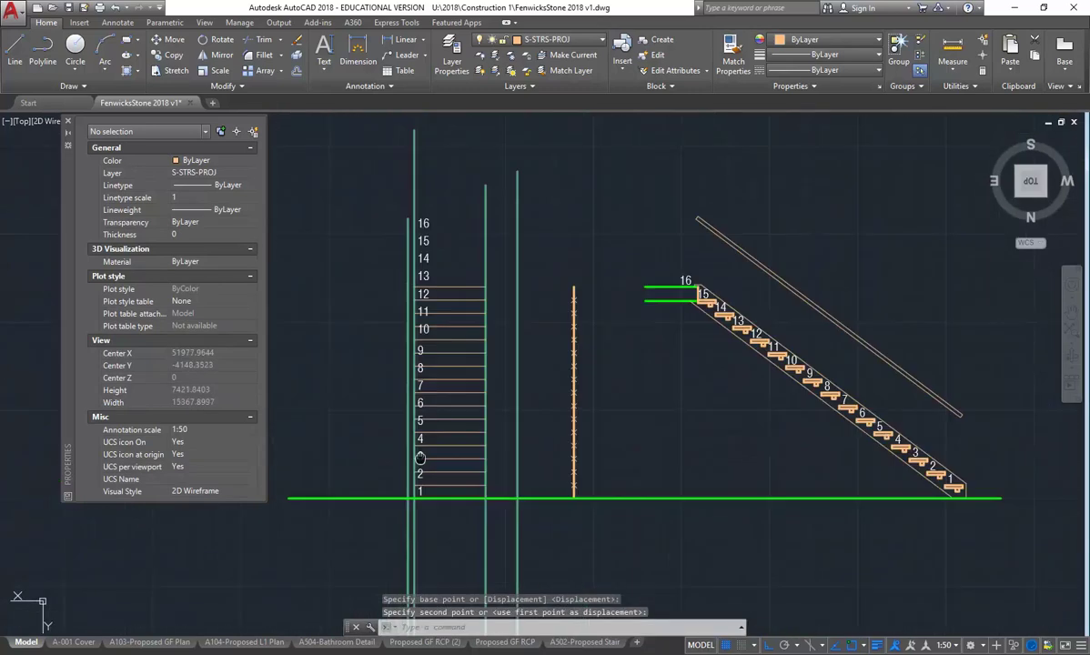
{"action": "left_click", "coordinate": [369, 219]}
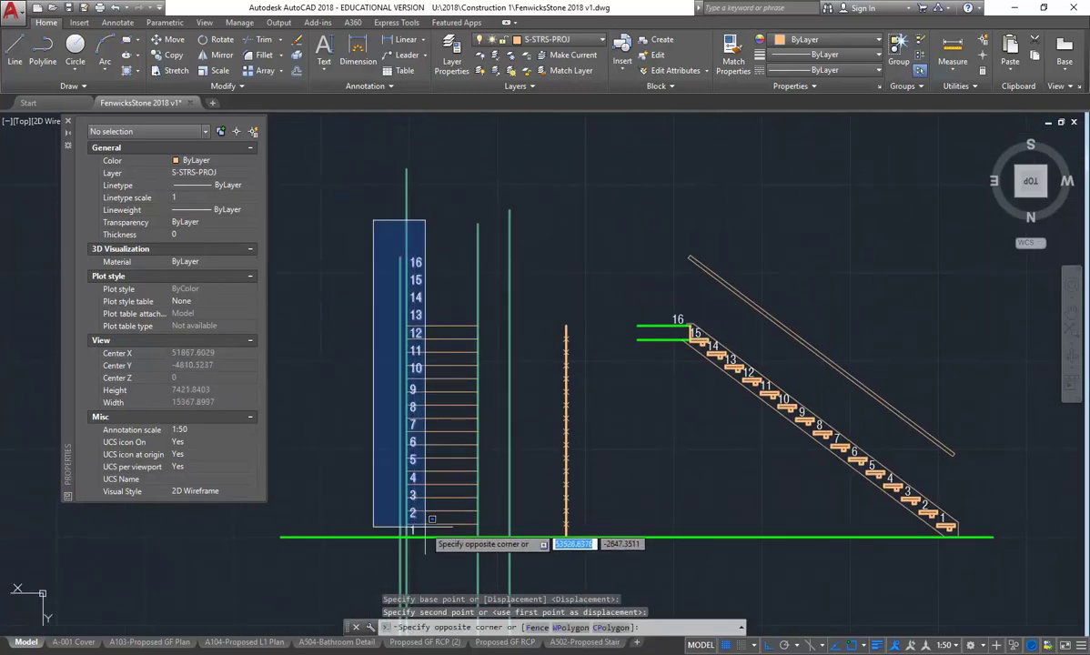
{"action": "left_click", "coordinate": [430, 529]}
{"action": "scroll", "coordinate": [437, 482], "scroll_direction": "up", "scroll_amount": 8}
{"action": "left_click", "coordinate": [346, 350]}
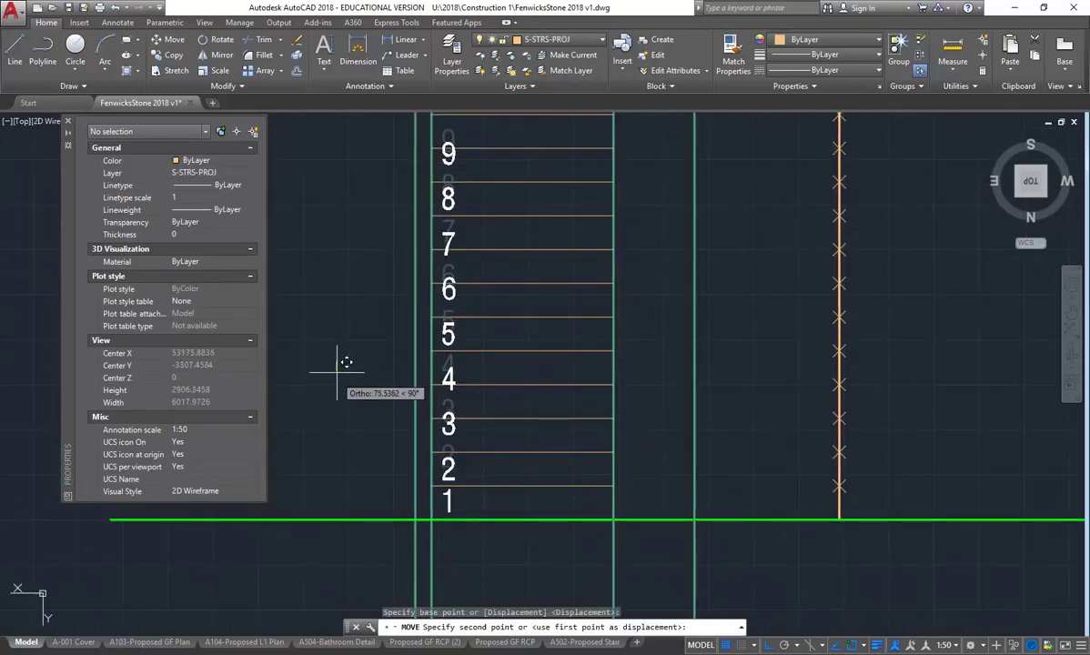
{"action": "left_click", "coordinate": [339, 367]}
Move tread numbers 3 to 16 straight down so number 3 sits between the second and third tread lines
{"action": "scroll", "coordinate": [336, 372], "scroll_direction": "down", "scroll_amount": 2}
{"action": "middle_click_drag", "start_coordinate": [336, 372], "coordinate": [351, 415]}
{"action": "scroll", "coordinate": [376, 445], "scroll_direction": "down", "scroll_amount": 3}
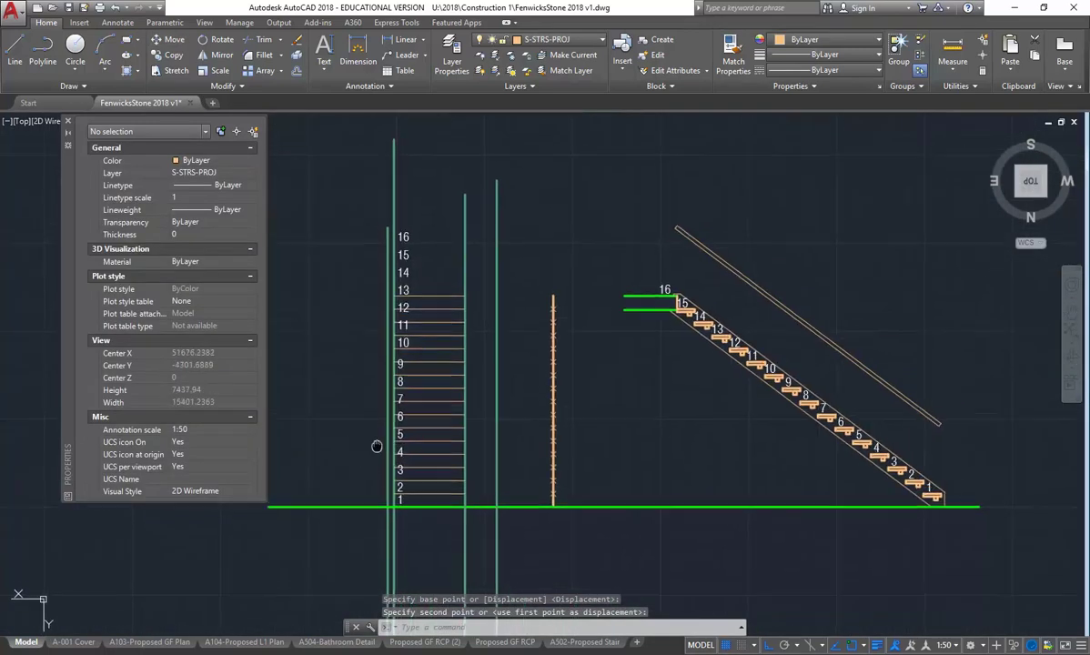
{"action": "left_click", "coordinate": [367, 213]}
{"action": "left_click", "coordinate": [428, 485]}
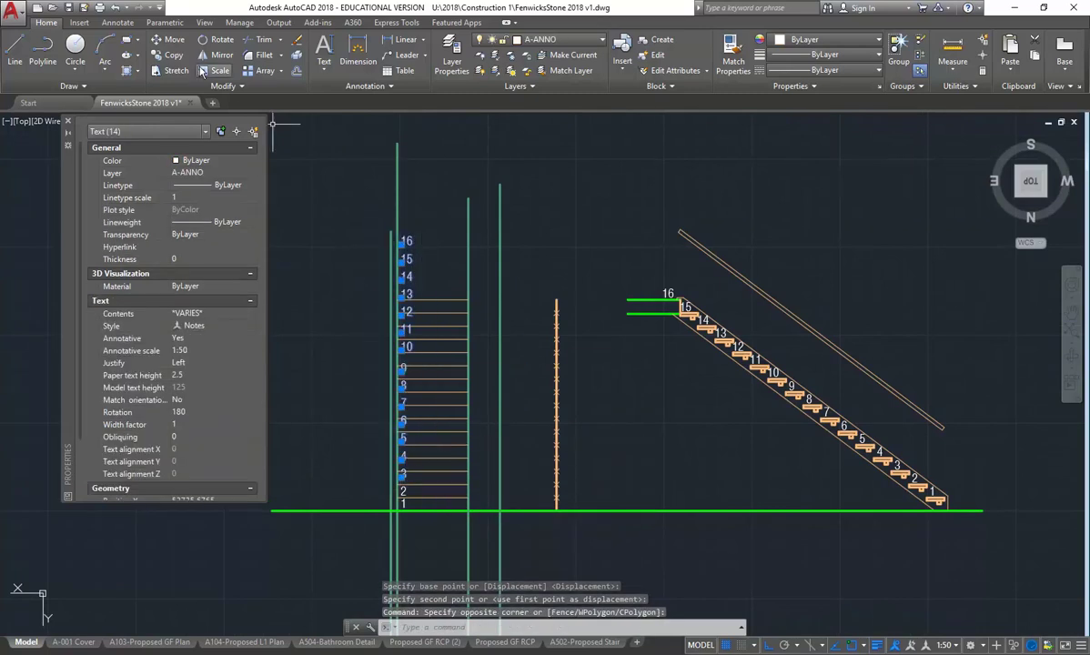
{"action": "scroll", "coordinate": [371, 433], "scroll_direction": "up", "scroll_amount": 2}
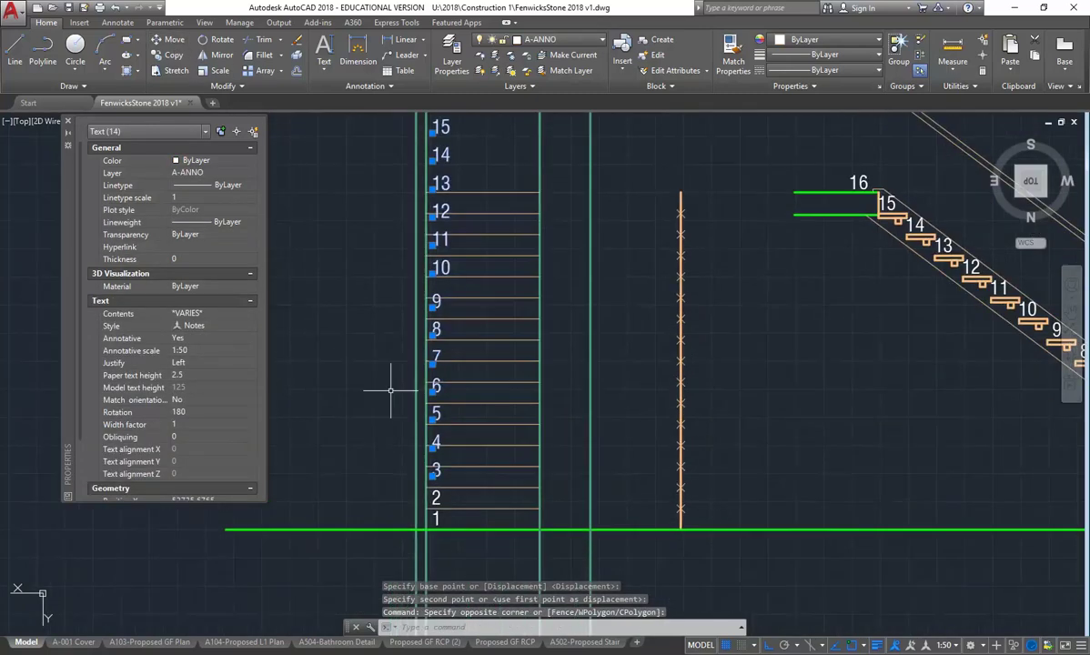
{"action": "left_click", "coordinate": [173, 42]}
{"action": "scroll", "coordinate": [382, 347], "scroll_direction": "up", "scroll_amount": 2}
{"action": "scroll", "coordinate": [350, 333], "scroll_direction": "down", "scroll_amount": 2}
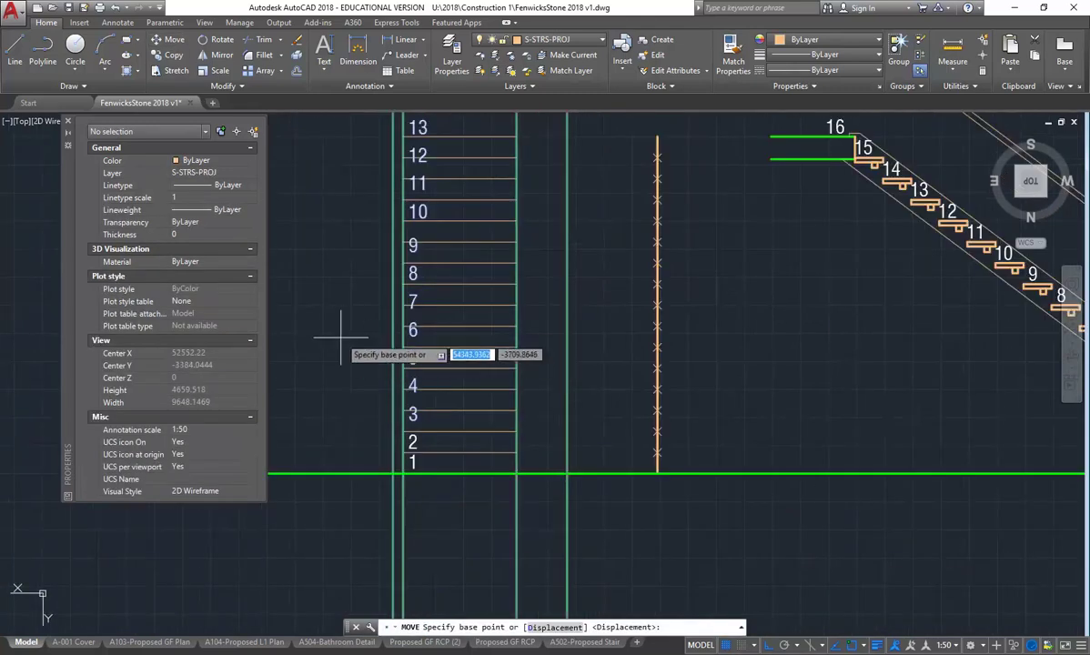
{"action": "left_click", "coordinate": [350, 333]}
{"action": "scroll", "coordinate": [357, 333], "scroll_direction": "up", "scroll_amount": 2}
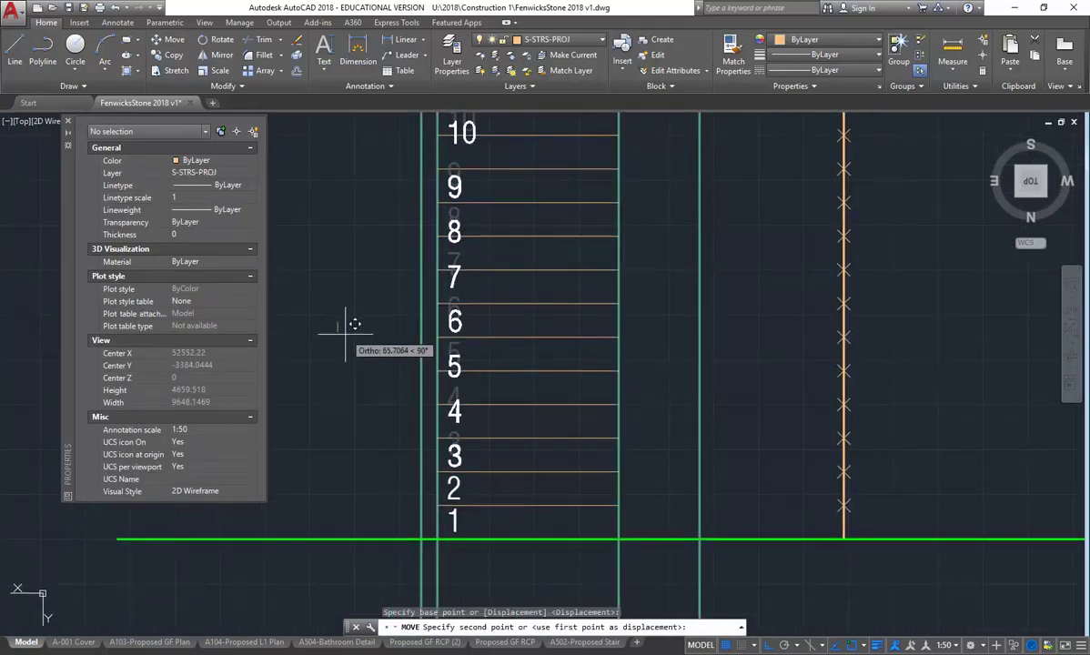
{"action": "left_click", "coordinate": [344, 333]}
{"action": "scroll", "coordinate": [344, 333], "scroll_direction": "down", "scroll_amount": 2}
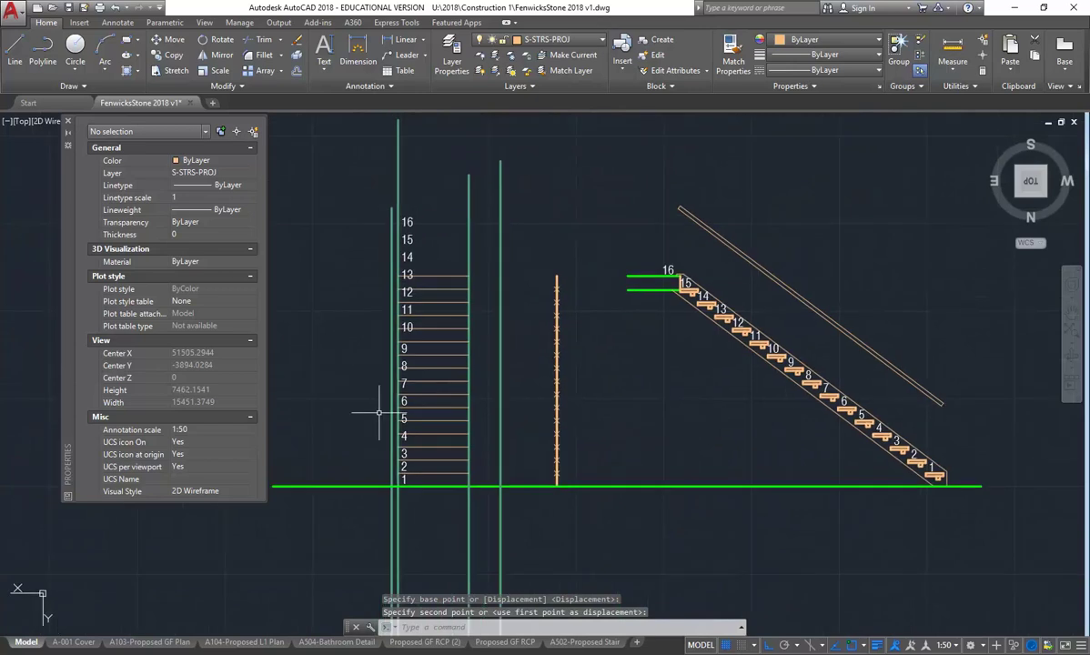
Set the paper text height of all sixteen tread numbers in the projected view to 2
{"action": "left_click", "coordinate": [351, 166]}
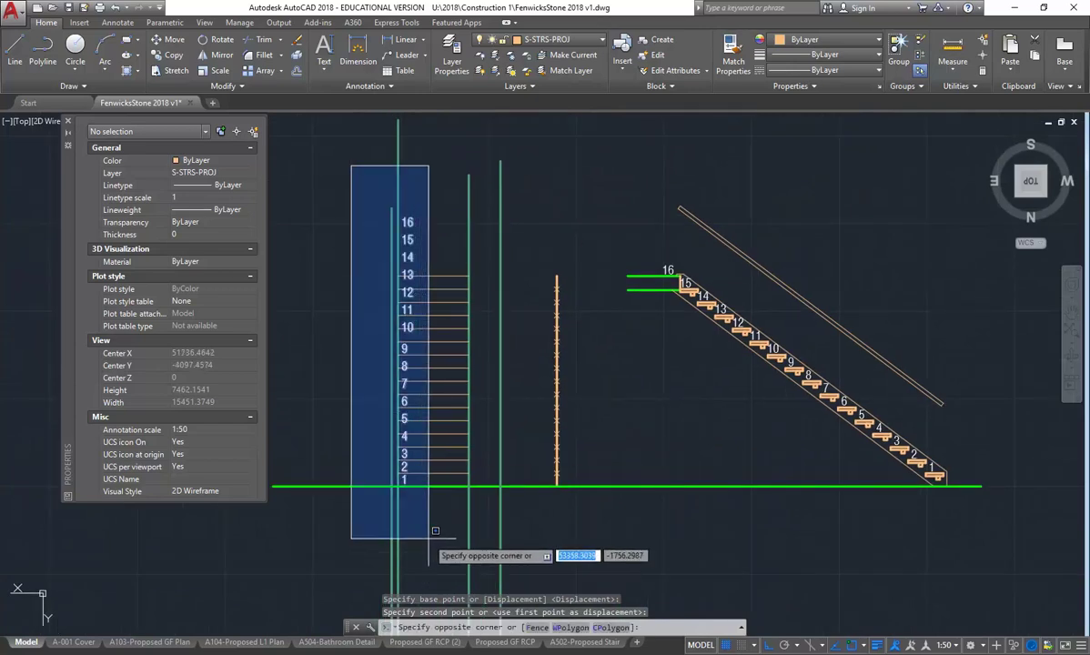
{"action": "left_click", "coordinate": [435, 531]}
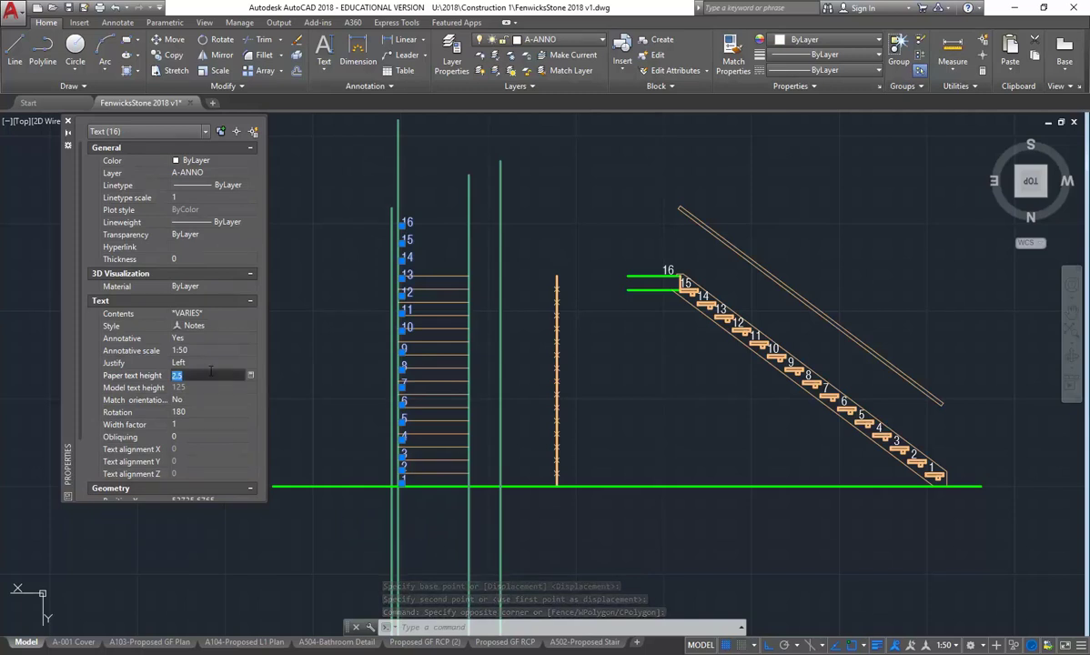
{"action": "key", "text": "Return"}
{"action": "mouse_move", "coordinate": [516, 423]}
{"action": "middle_mouse_down"}
{"action": "mouse_move", "coordinate": [516, 455]}
{"action": "mouse_move", "coordinate": [497, 453]}
{"action": "middle_mouse_up"}
{"action": "key", "text": "Escape"}
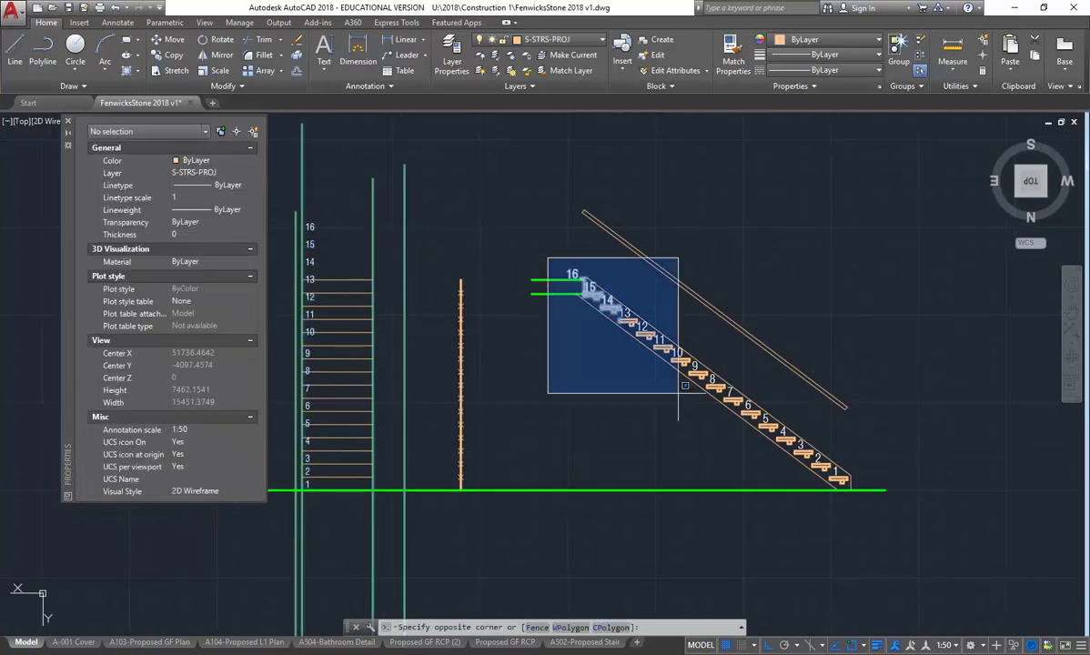
Filter the stair section selection to its sixteen text objects, set their paper text height to 2, and close the properties
{"action": "left_click", "coordinate": [511, 241]}
{"action": "left_click", "coordinate": [879, 526]}
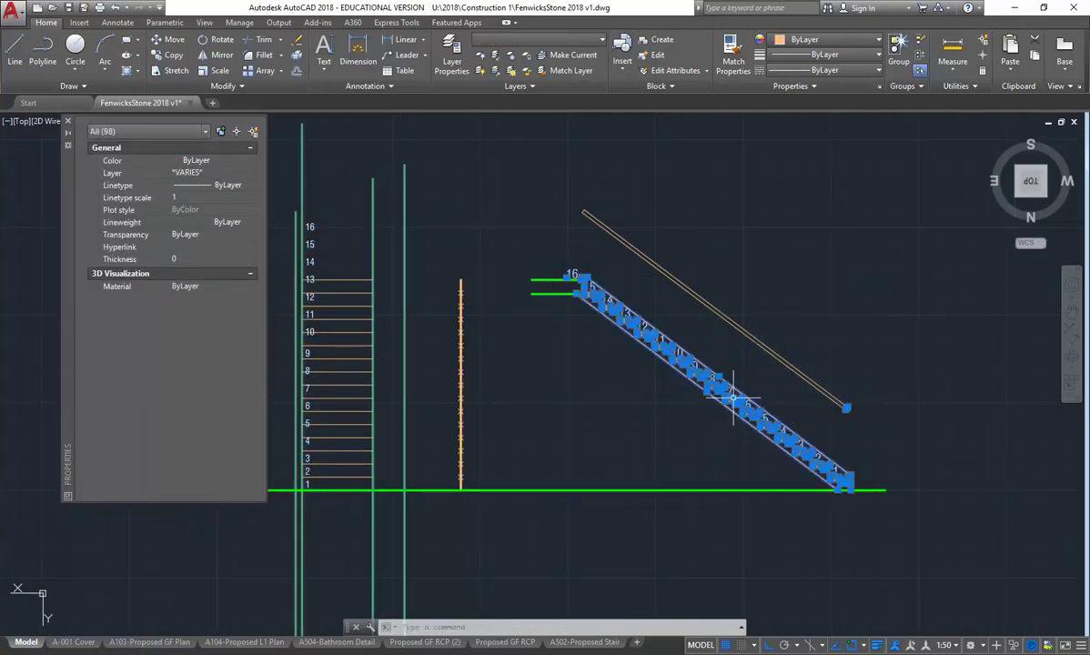
{"action": "left_click", "coordinate": [206, 133]}
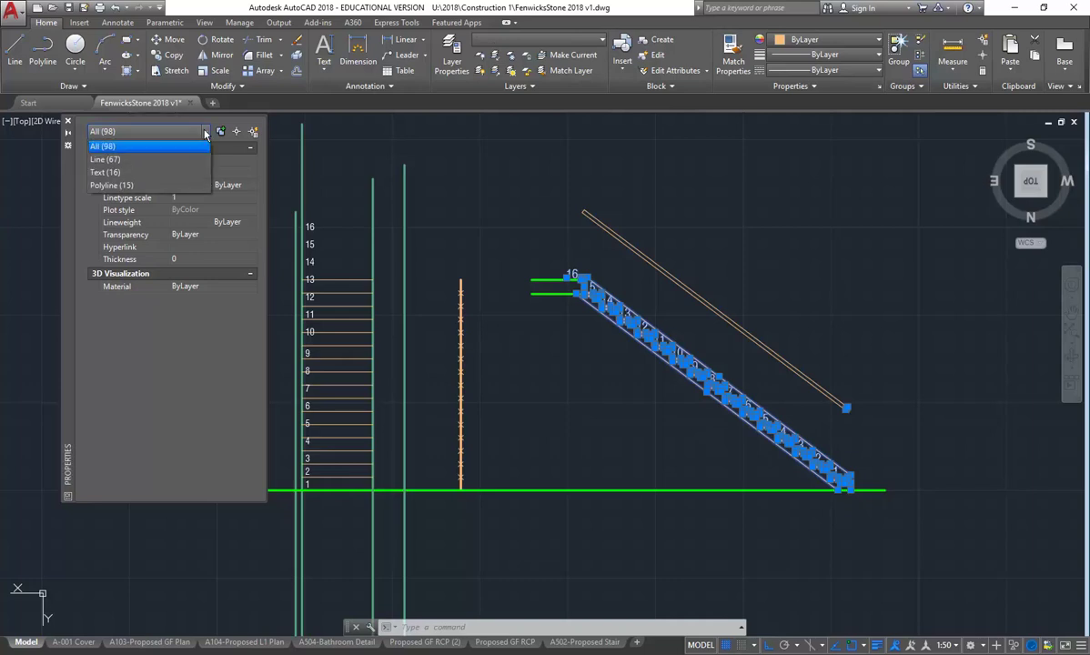
{"action": "left_click", "coordinate": [109, 173]}
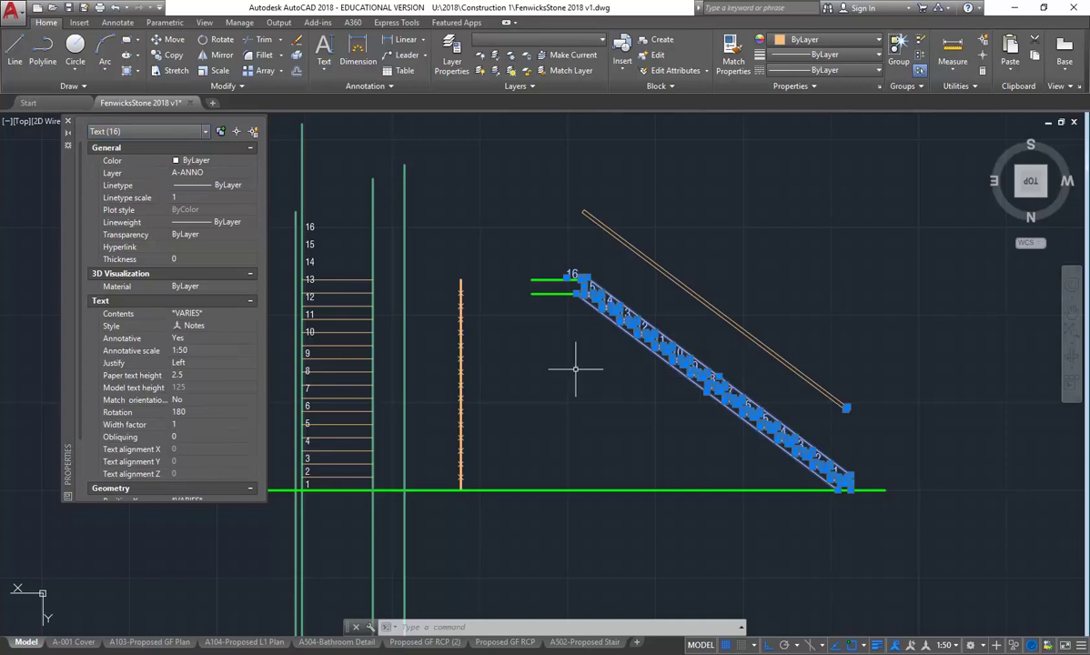
{"action": "left_click", "coordinate": [199, 376]}
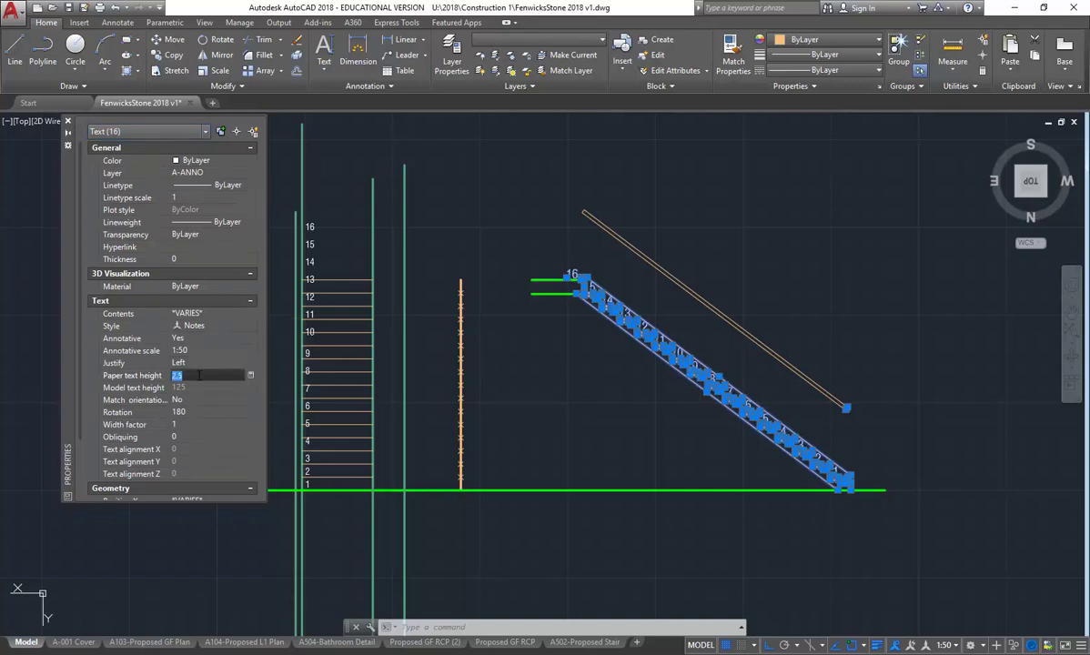
{"action": "key", "text": "Return"}
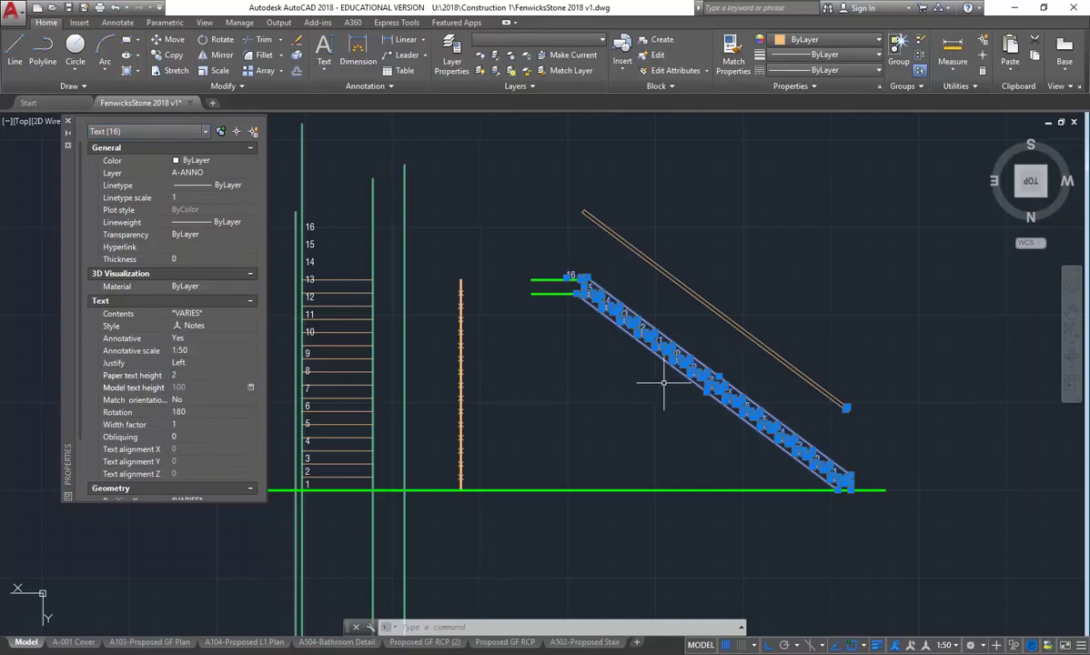
{"action": "key", "text": "Escape"}
{"action": "mouse_move", "coordinate": [555, 419]}
{"action": "middle_mouse_down"}
{"action": "mouse_move", "coordinate": [636, 431]}
{"action": "mouse_move", "coordinate": [578, 426]}
{"action": "mouse_move", "coordinate": [560, 407]}
{"action": "middle_mouse_up"}
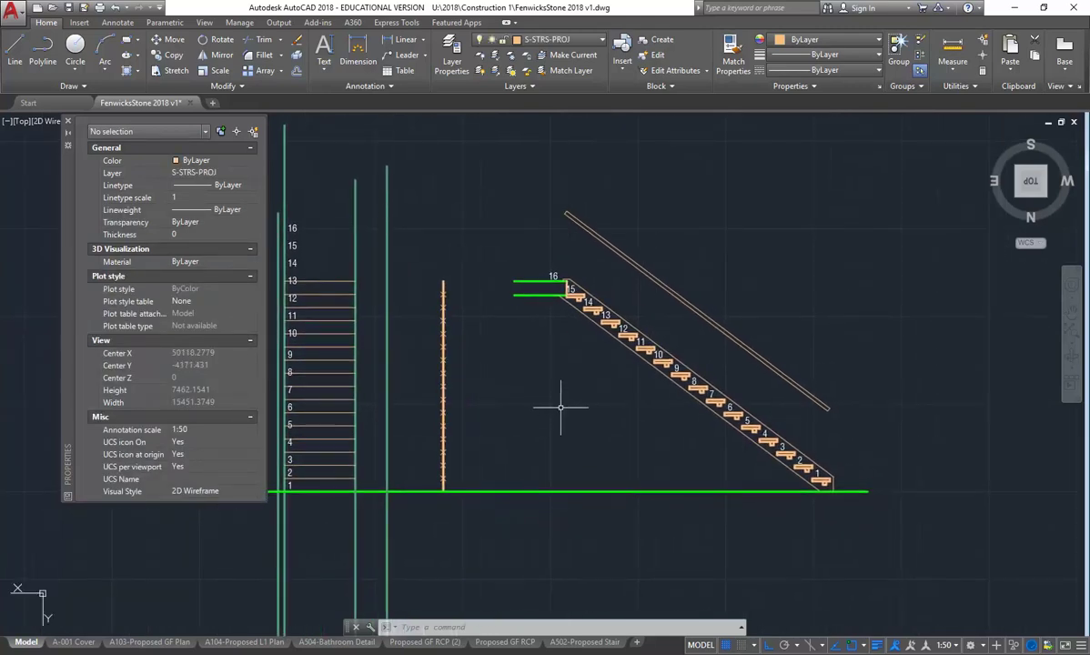
{"action": "left_click", "coordinate": [67, 122]}
{"action": "scroll", "coordinate": [380, 323], "scroll_direction": "down", "scroll_amount": 2}
{"action": "scroll", "coordinate": [323, 316], "scroll_direction": "up", "scroll_amount": 2}
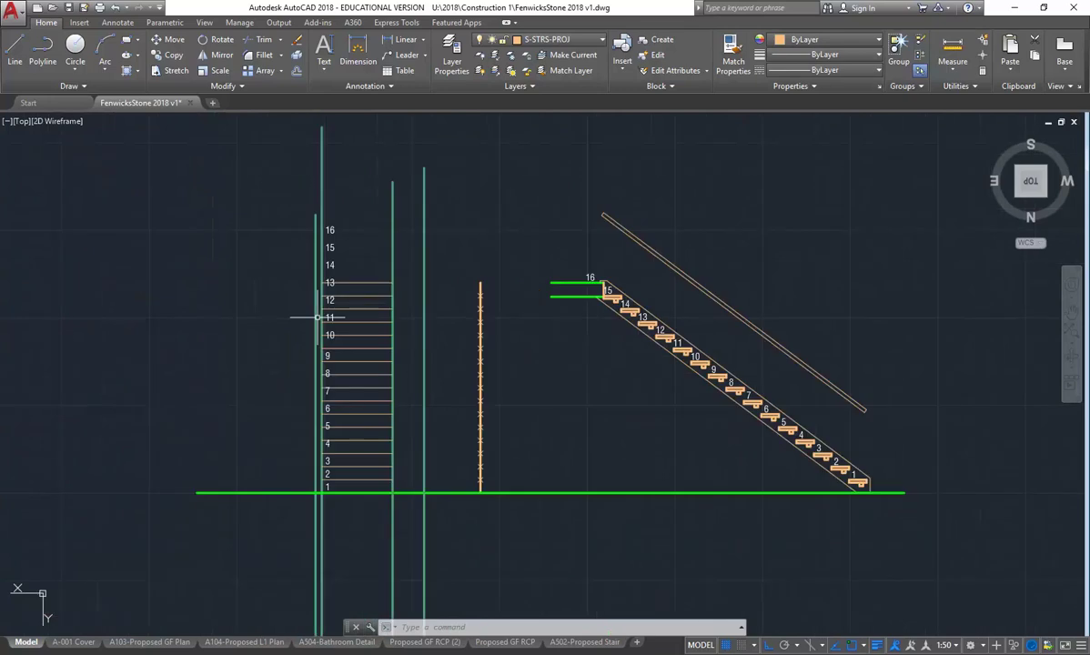
{"action": "left_click_drag", "start_coordinate": [286, 197], "coordinate": [384, 450]}
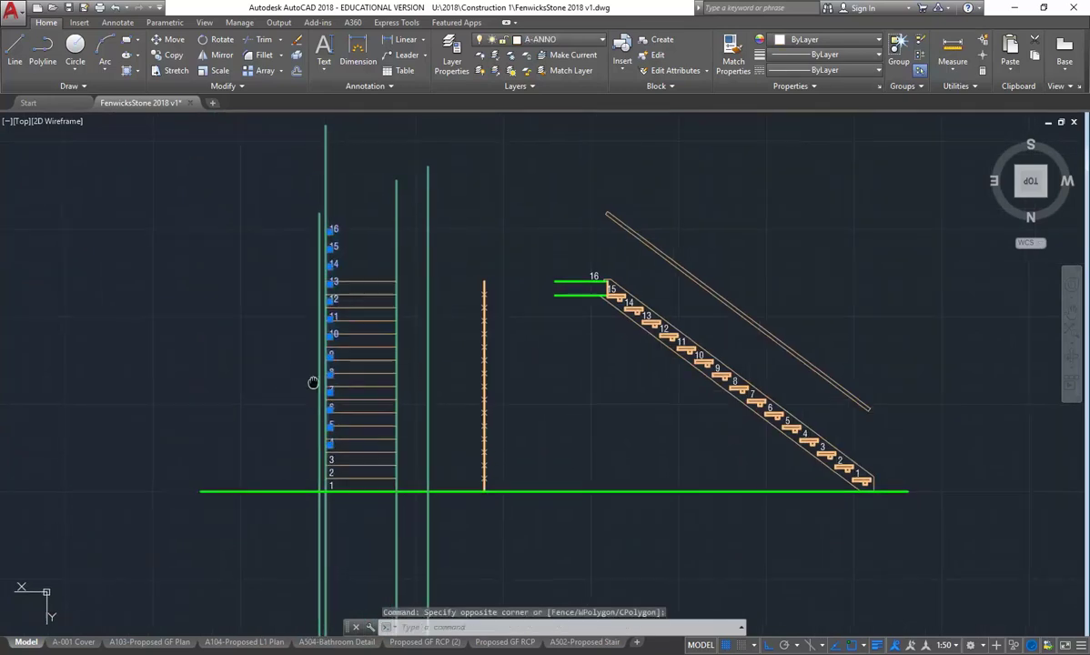
{"action": "scroll", "coordinate": [311, 385], "scroll_direction": "up", "scroll_amount": 4}
{"action": "type", "text": "m"}
{"action": "key", "text": "Return"}
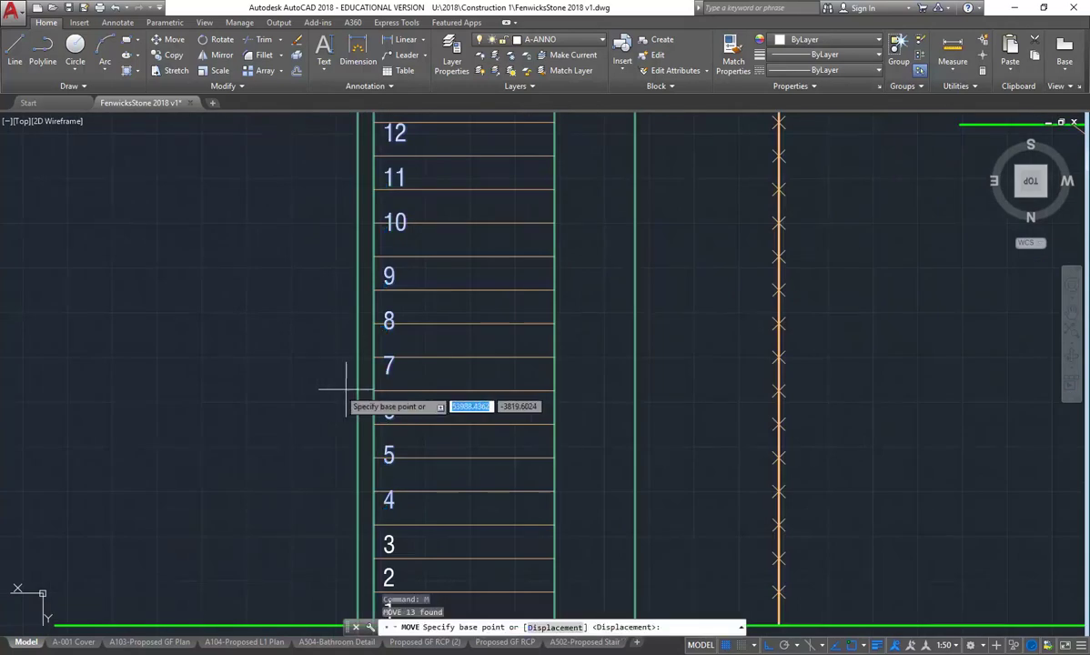
{"action": "scroll", "coordinate": [328, 346], "scroll_direction": "up", "scroll_amount": 2}
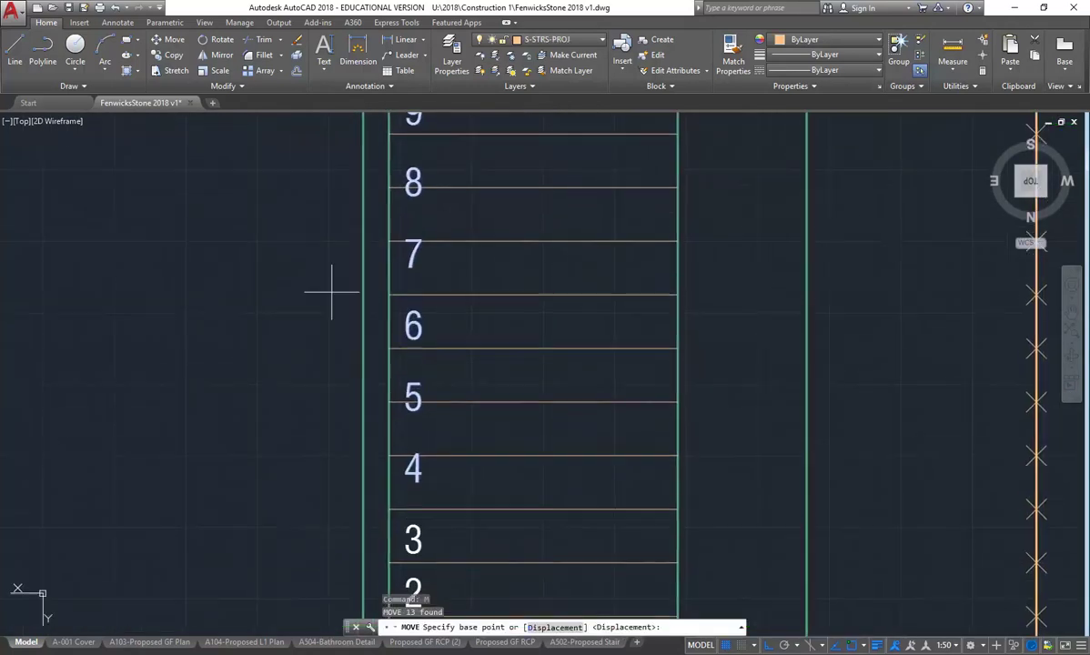
{"action": "left_click", "coordinate": [277, 320]}
{"action": "scroll", "coordinate": [279, 325], "scroll_direction": "down", "scroll_amount": 5}
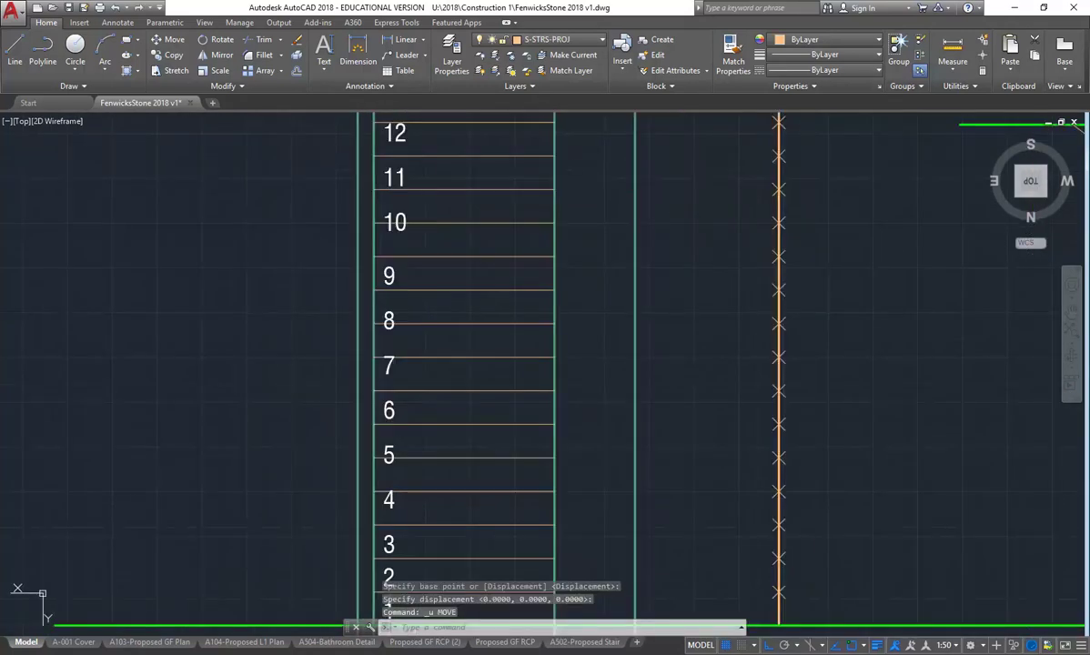
{"action": "key", "text": "ctrl+z"}
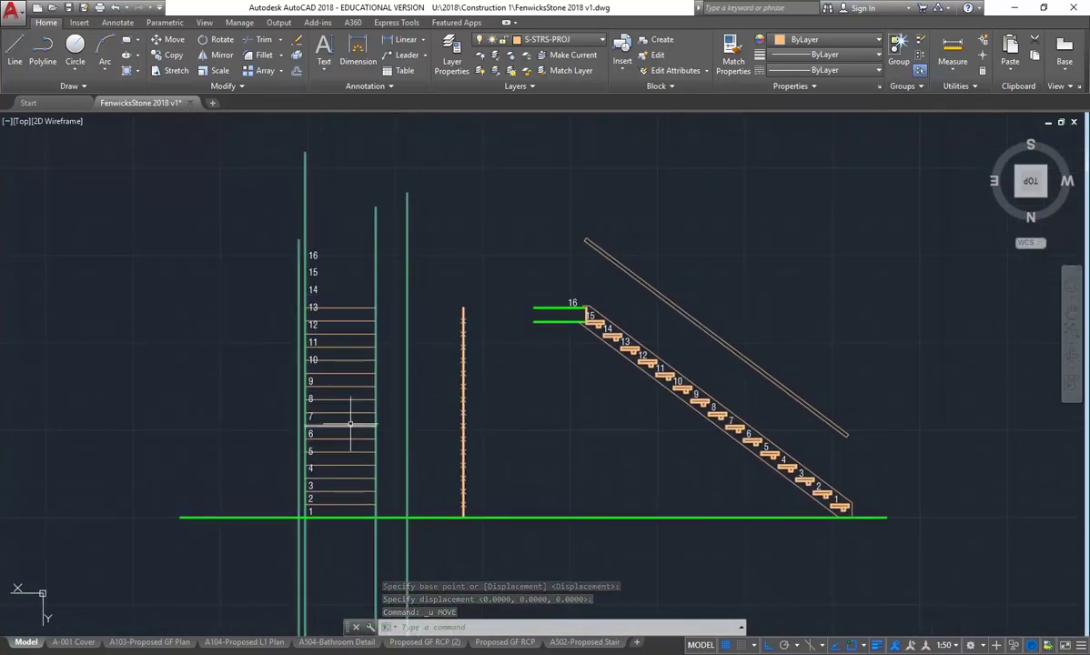
Examine the tread numbering in the projected view against the treads of the stair section
{"action": "scroll", "coordinate": [364, 418], "scroll_direction": "down", "scroll_amount": 2}
{"action": "scroll", "coordinate": [430, 467], "scroll_direction": "up", "scroll_amount": 2}
{"action": "scroll", "coordinate": [532, 411], "scroll_direction": "down", "scroll_amount": 2}
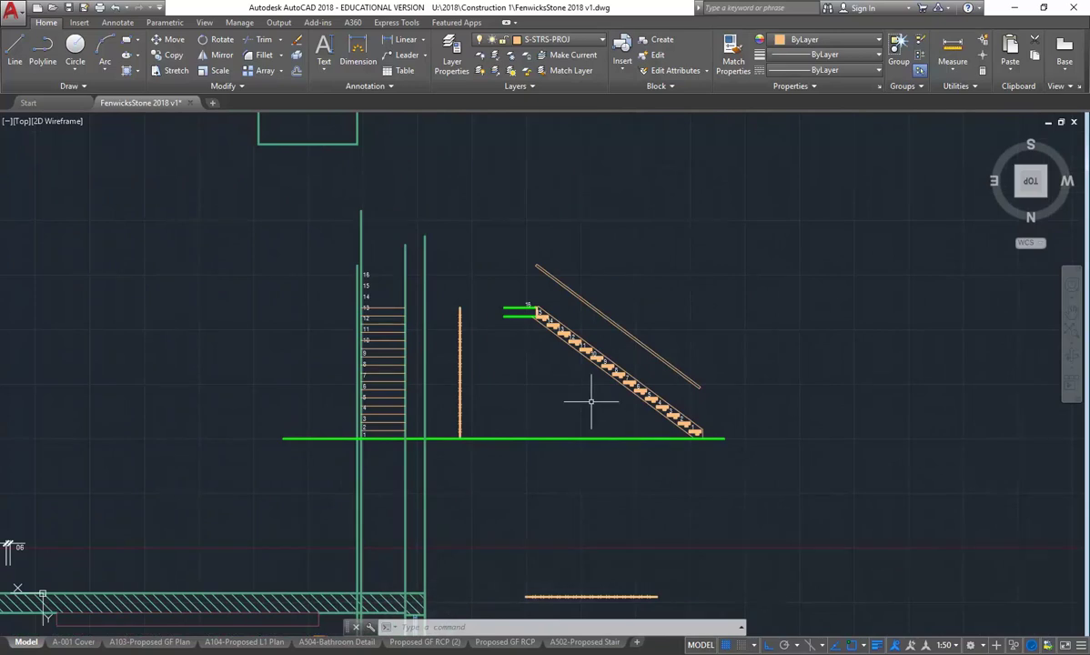
{"action": "scroll", "coordinate": [592, 401], "scroll_direction": "up", "scroll_amount": 2}
{"action": "middle_click_drag", "start_coordinate": [397, 401], "coordinate": [462, 401]}
{"action": "middle_click_drag", "start_coordinate": [813, 390], "coordinate": [759, 390]}
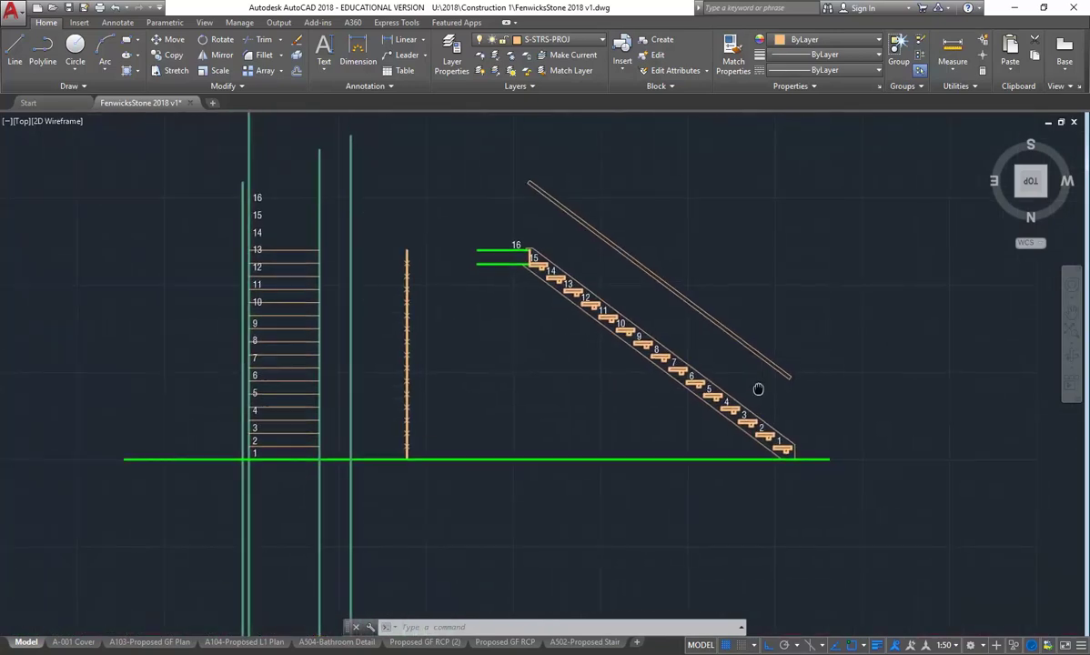
{"action": "scroll", "coordinate": [333, 378], "scroll_direction": "up", "scroll_amount": 4}
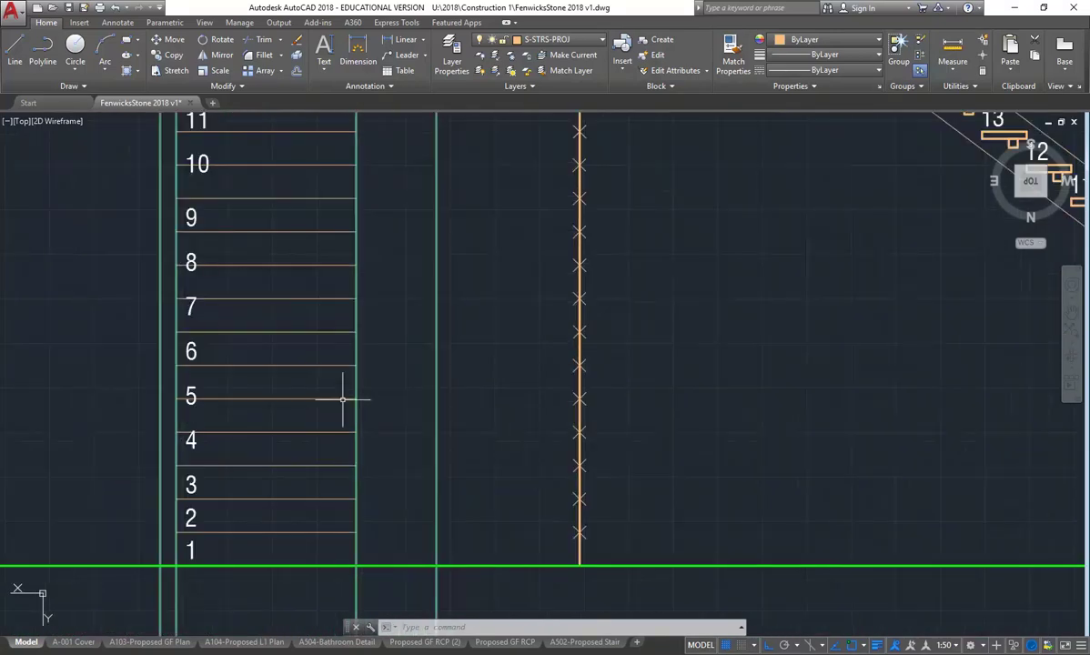
{"action": "scroll", "coordinate": [349, 398], "scroll_direction": "down", "scroll_amount": 2}
{"action": "scroll", "coordinate": [652, 414], "scroll_direction": "down", "scroll_amount": 2}
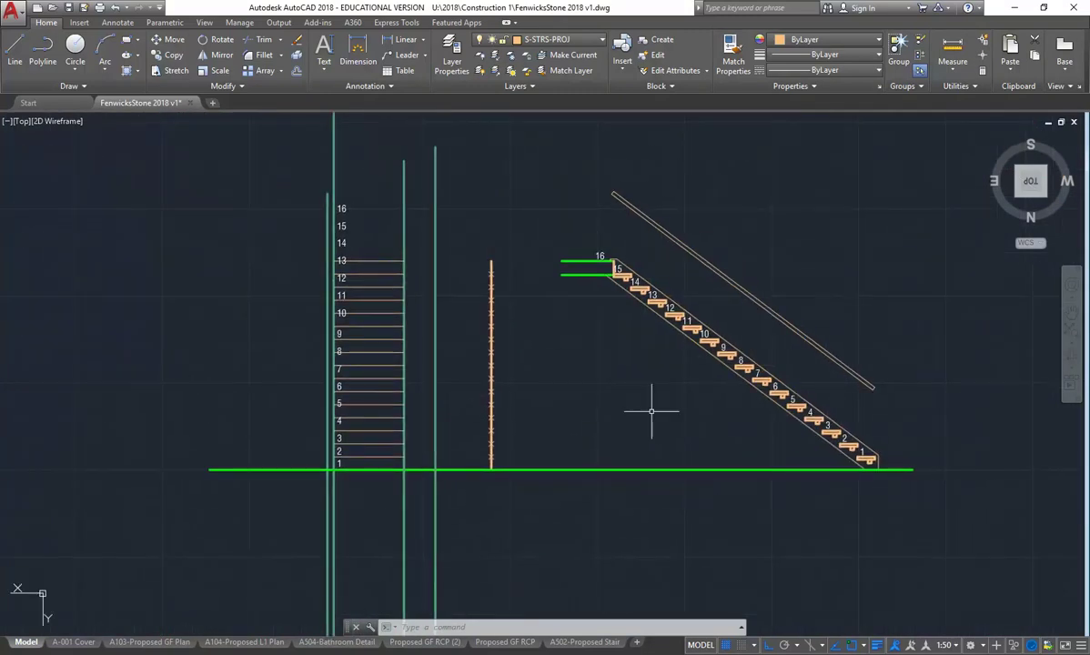
Draw a horizontal projection line from the lower corner of the section handrail's low end across the projected stair view
{"action": "left_click", "coordinate": [545, 40]}
{"action": "left_click", "coordinate": [502, 37]}
{"action": "left_click", "coordinate": [14, 55]}
{"action": "scroll", "coordinate": [893, 417], "scroll_direction": "up", "scroll_amount": 6}
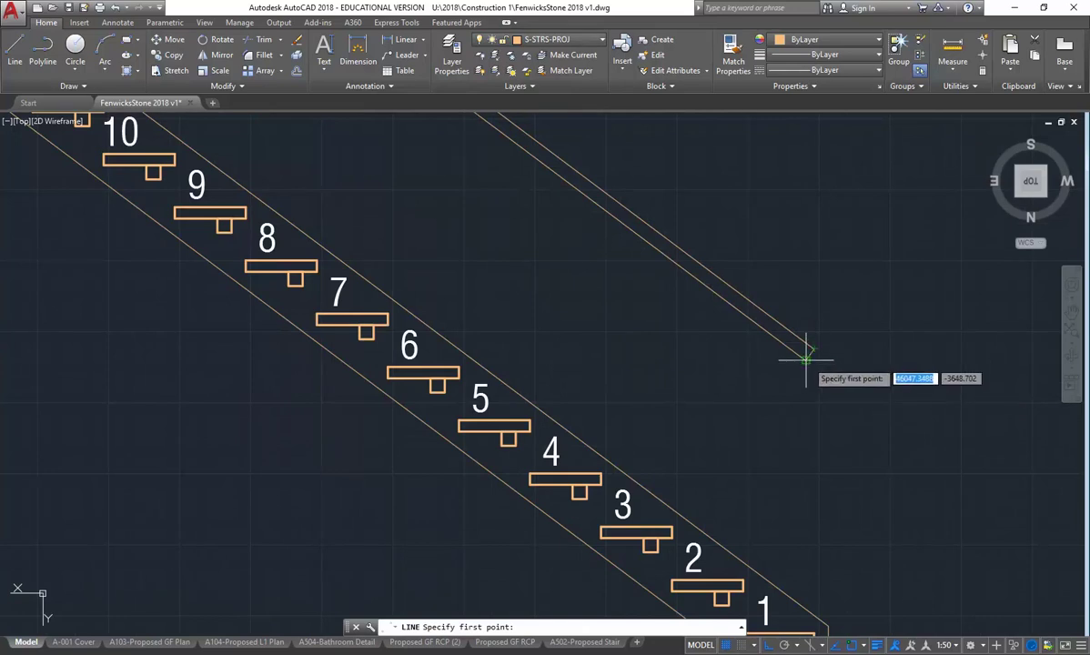
{"action": "left_click", "coordinate": [806, 359]}
{"action": "scroll", "coordinate": [793, 362], "scroll_direction": "down", "scroll_amount": 5}
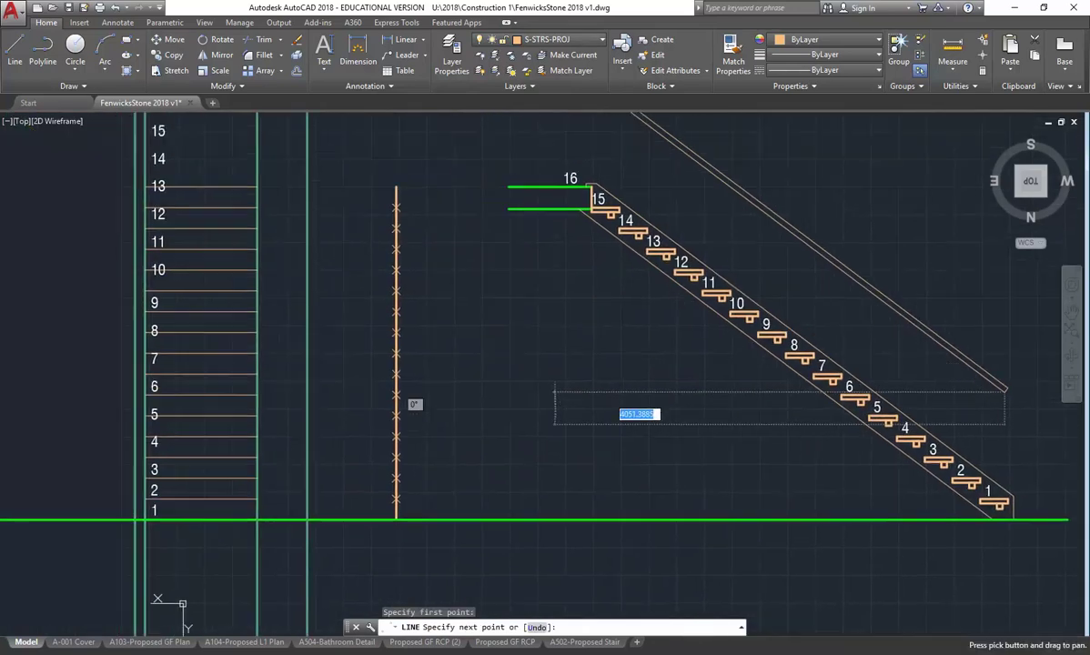
{"action": "scroll", "coordinate": [302, 391], "scroll_direction": "down", "scroll_amount": 2}
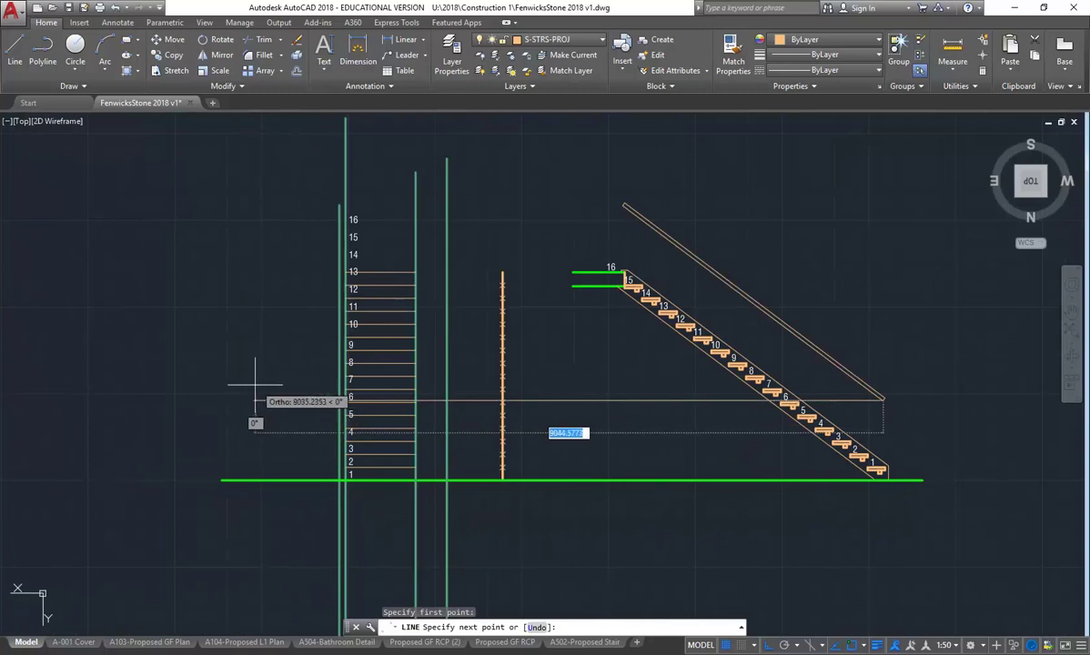
{"action": "left_click", "coordinate": [255, 391]}
{"action": "key", "text": "Escape"}
Draw a second horizontal projection line from the upper corner of the handrail's low end across the projected stair view
{"action": "right_click", "coordinate": [496, 307]}
{"action": "left_click", "coordinate": [523, 317]}
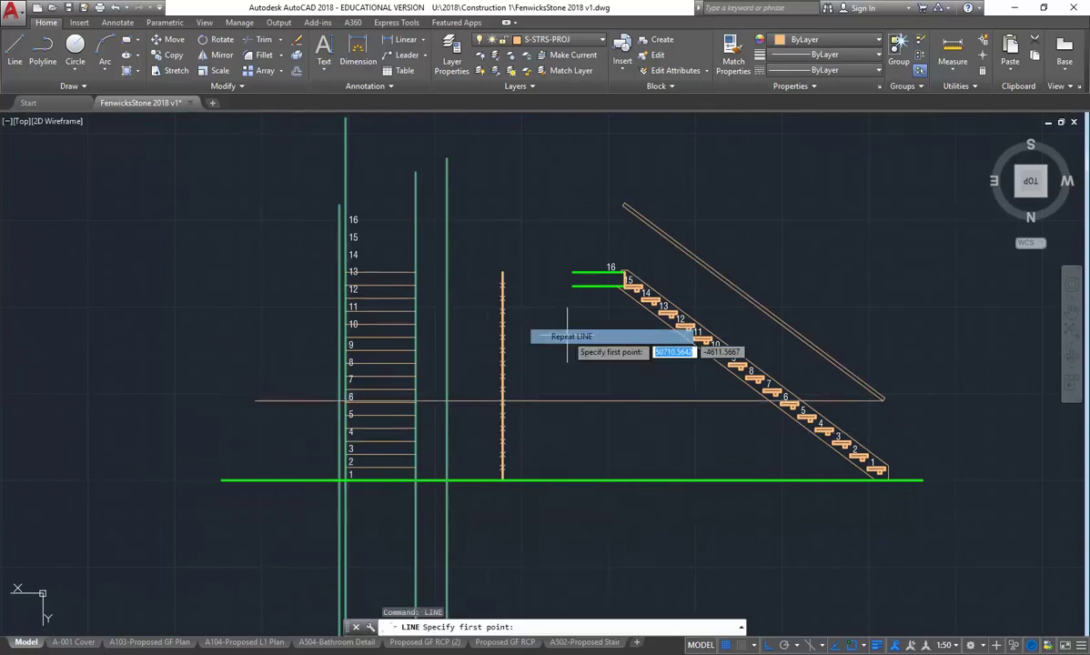
{"action": "scroll", "coordinate": [889, 375], "scroll_direction": "up", "scroll_amount": 7}
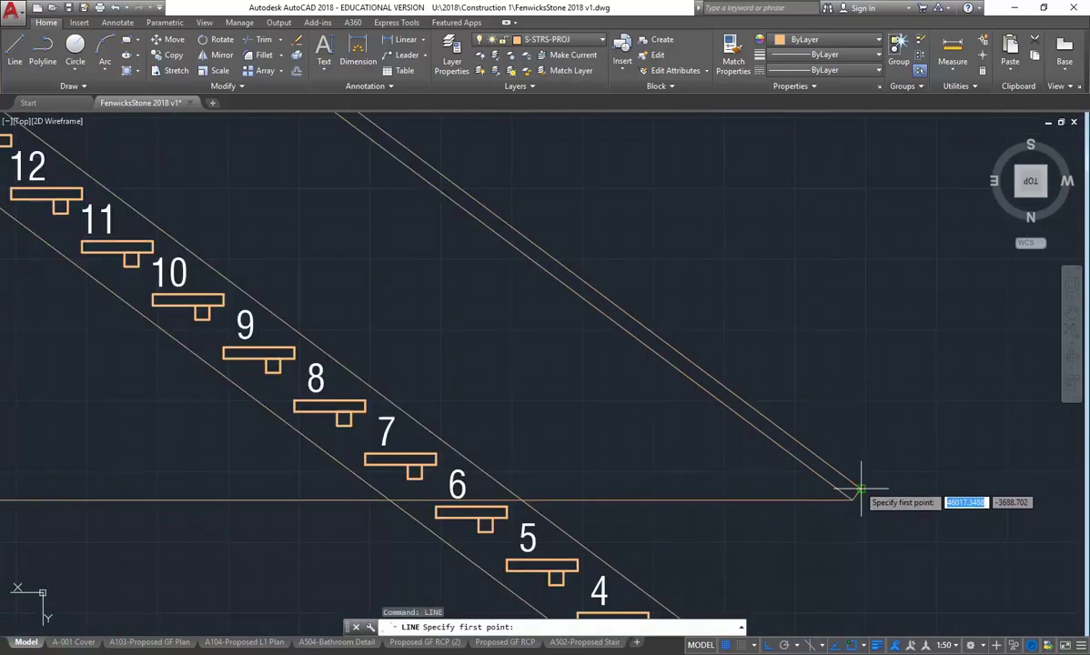
{"action": "left_click", "coordinate": [856, 494]}
{"action": "scroll", "coordinate": [472, 424], "scroll_direction": "down", "scroll_amount": 4}
{"action": "middle_click_drag", "start_coordinate": [472, 423], "coordinate": [688, 424]}
{"action": "middle_click_drag", "start_coordinate": [235, 390], "coordinate": [505, 390]}
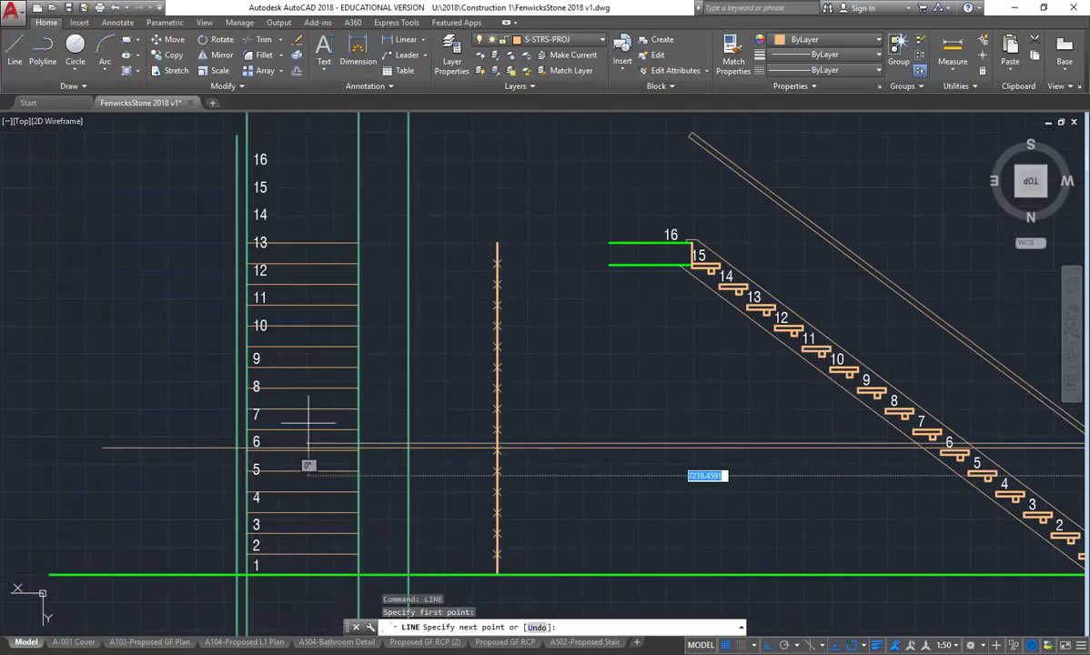
{"action": "left_click", "coordinate": [145, 400]}
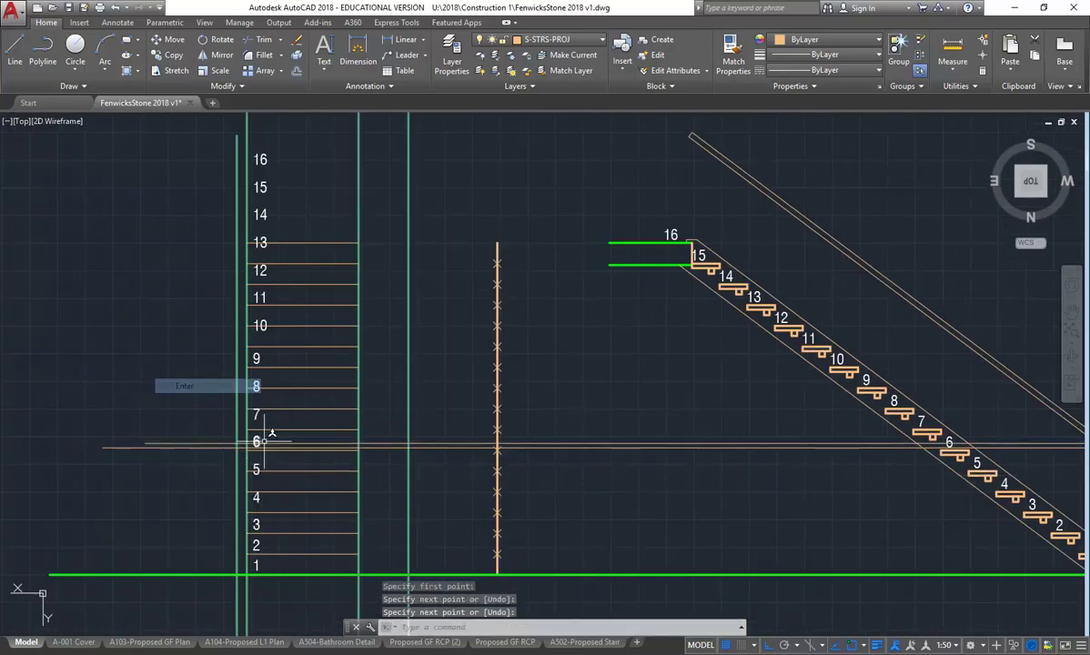
{"action": "key", "text": "Return"}
Draw a 20 by 70 rectangle against the wall line beside tread 6 in the projected stair view, just above the handrail projection lines
{"action": "scroll", "coordinate": [336, 437], "scroll_direction": "up", "scroll_amount": 4}
{"action": "scroll", "coordinate": [416, 450], "scroll_direction": "up", "scroll_amount": 3}
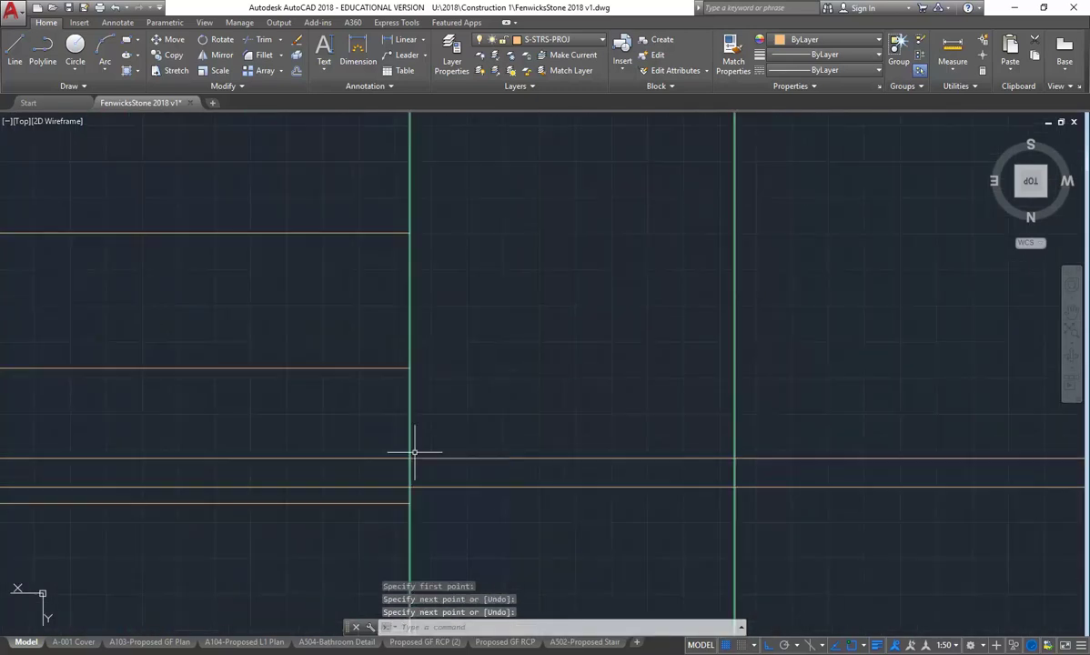
{"action": "scroll", "coordinate": [419, 429], "scroll_direction": "up", "scroll_amount": 2}
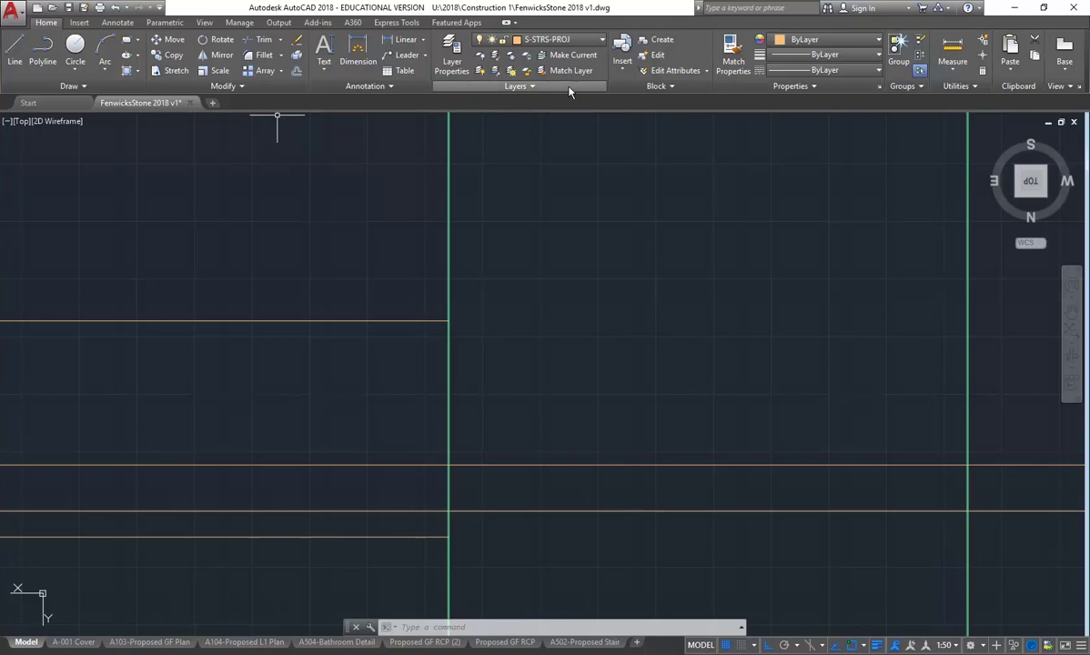
{"action": "left_click", "coordinate": [127, 40]}
{"action": "scroll", "coordinate": [487, 397], "scroll_direction": "up", "scroll_amount": 2}
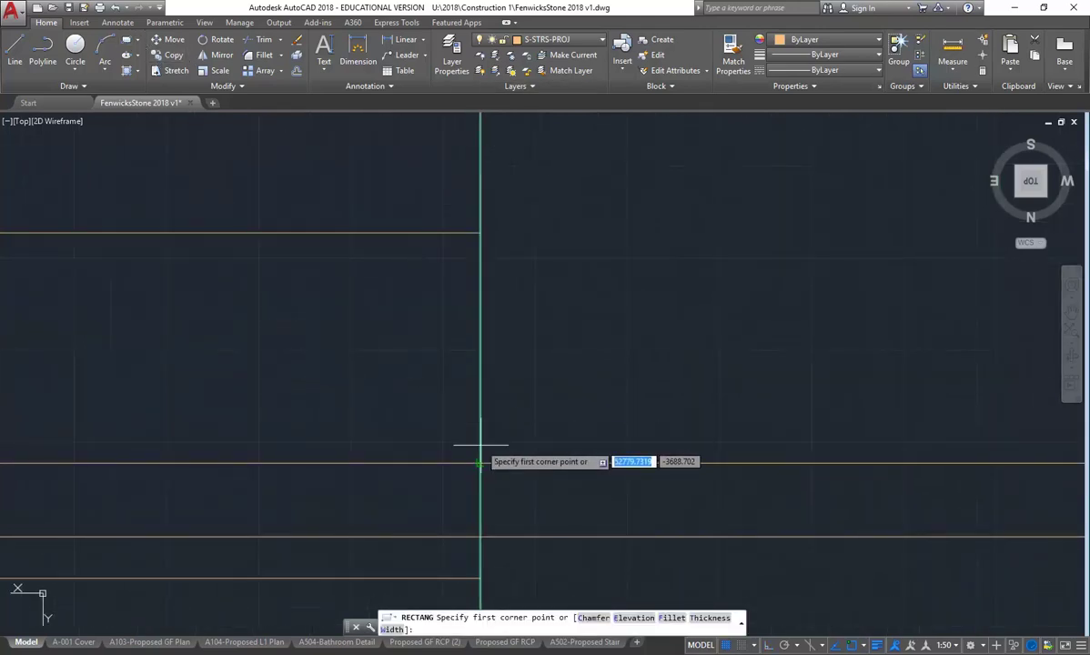
{"action": "scroll", "coordinate": [397, 363], "scroll_direction": "down", "scroll_amount": 2}
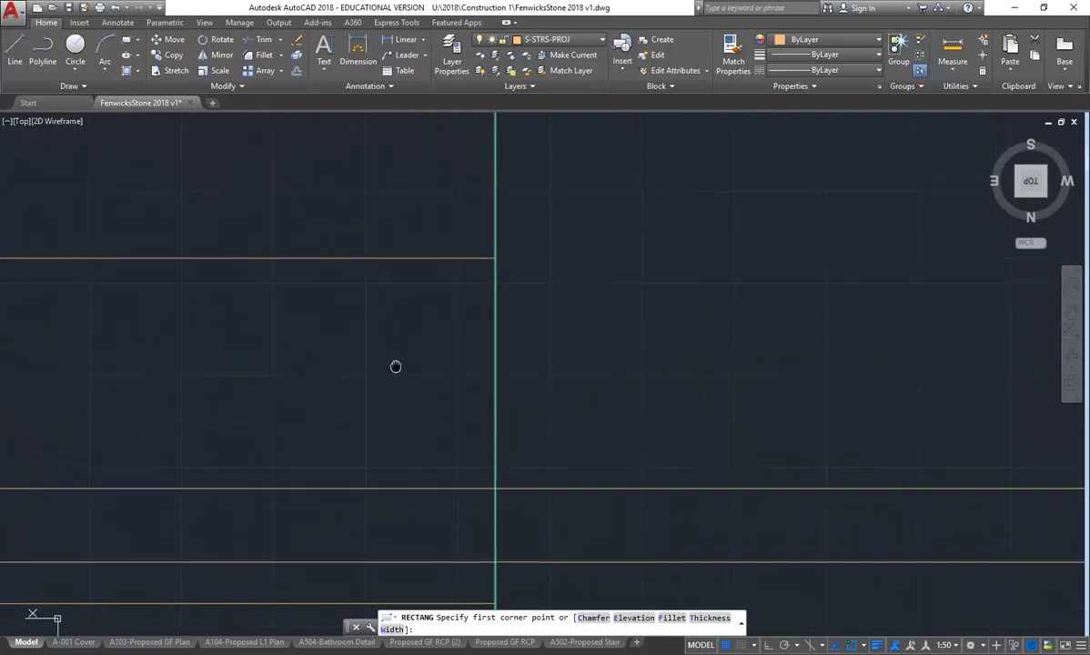
{"action": "middle_click_drag", "start_coordinate": [428, 333], "coordinate": [445, 343]}
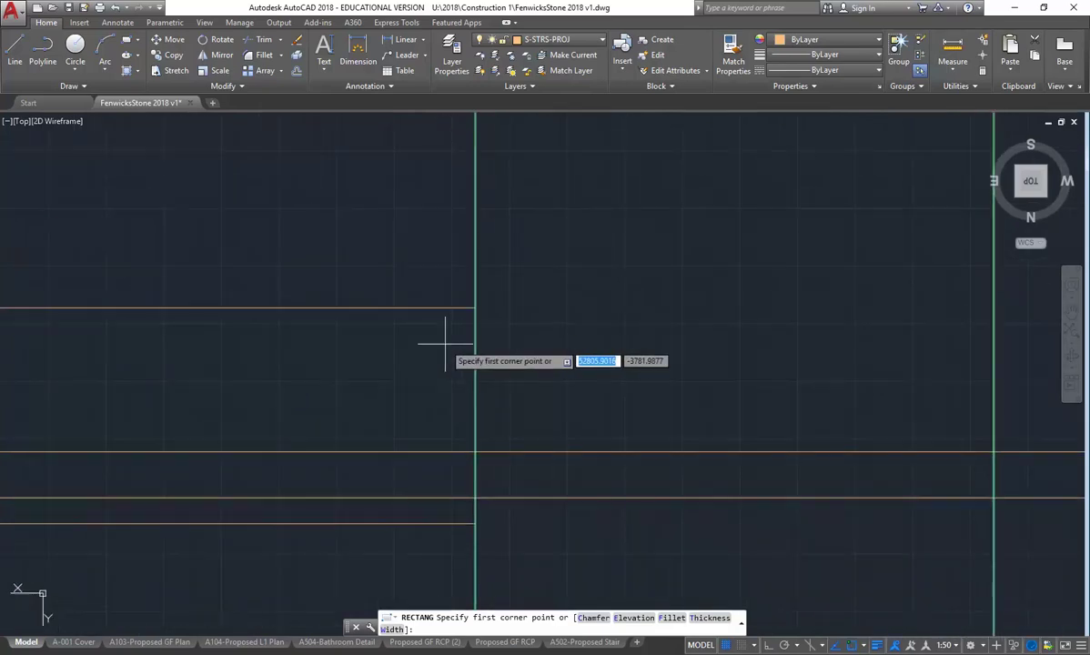
{"action": "type", "text": "EA"}
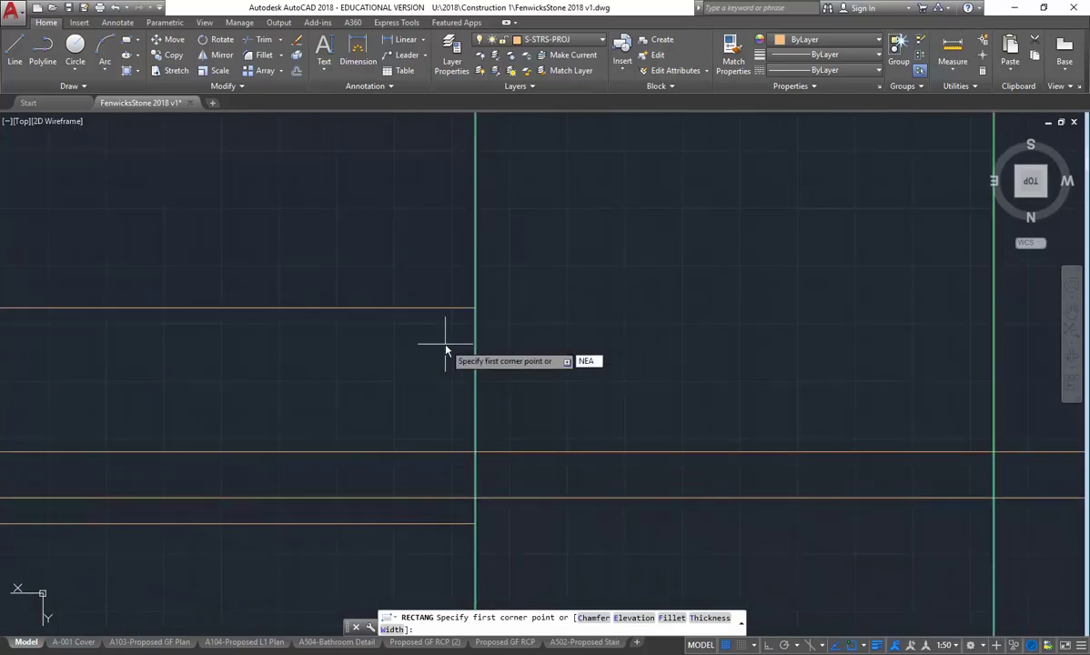
{"action": "key", "text": "Return"}
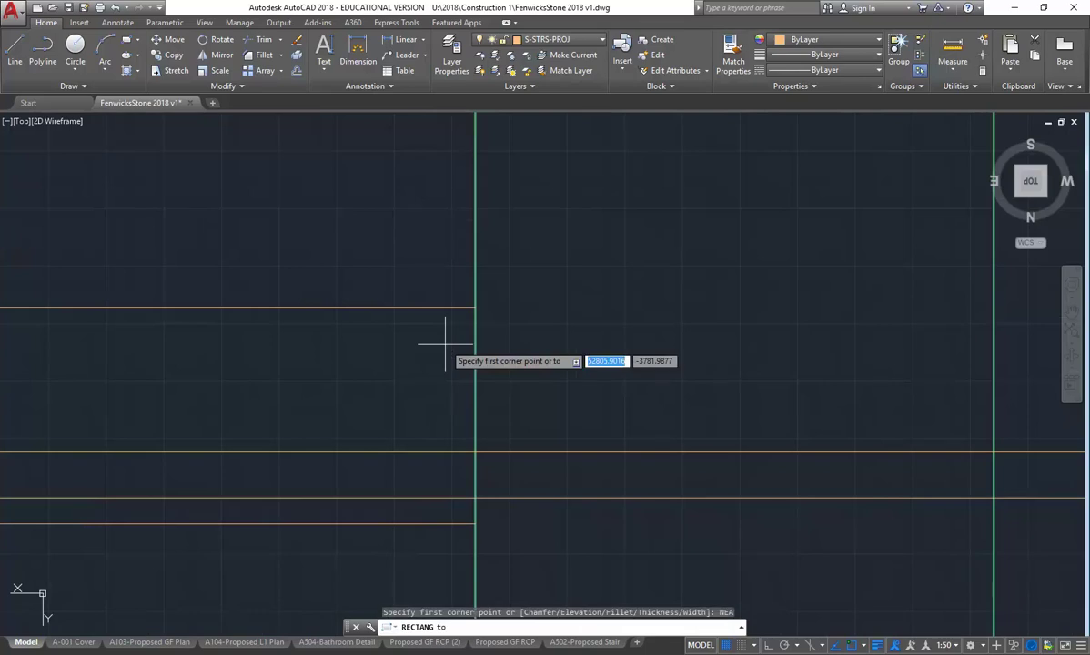
{"action": "left_click", "coordinate": [474, 420]}
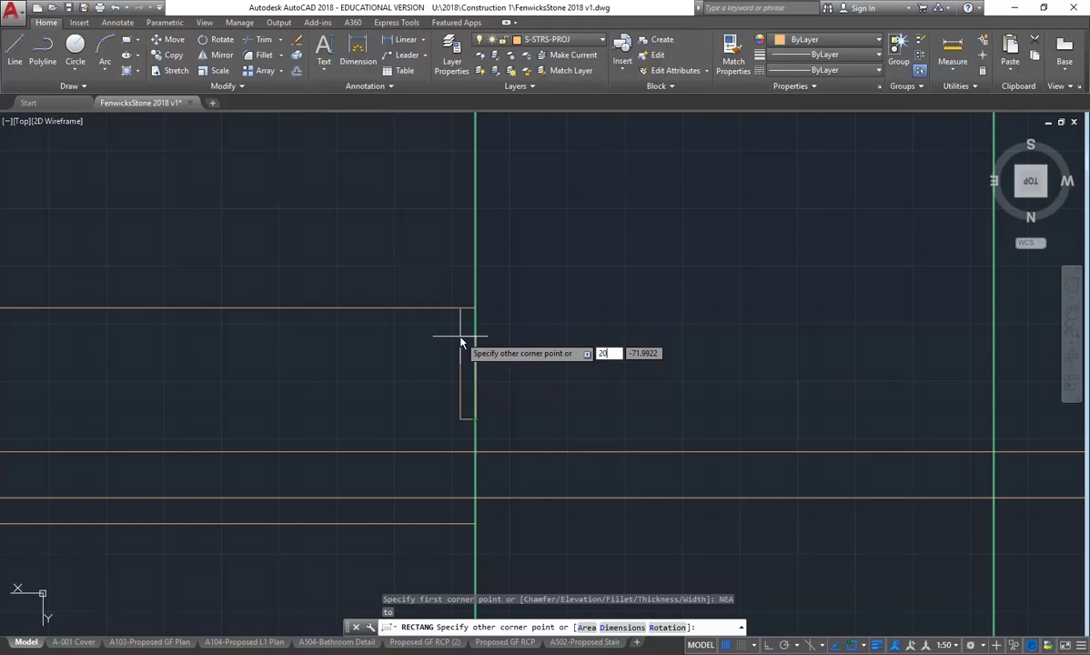
{"action": "key", "text": "Tab"}
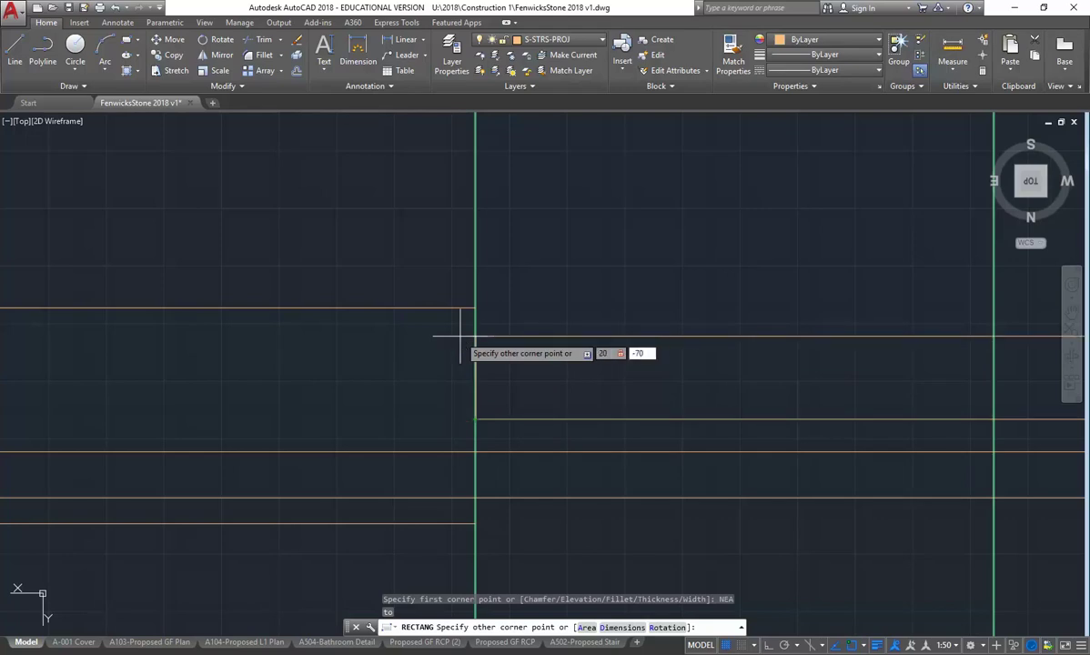
{"action": "key", "text": "Return"}
{"action": "scroll", "coordinate": [401, 389], "scroll_direction": "down", "scroll_amount": 6}
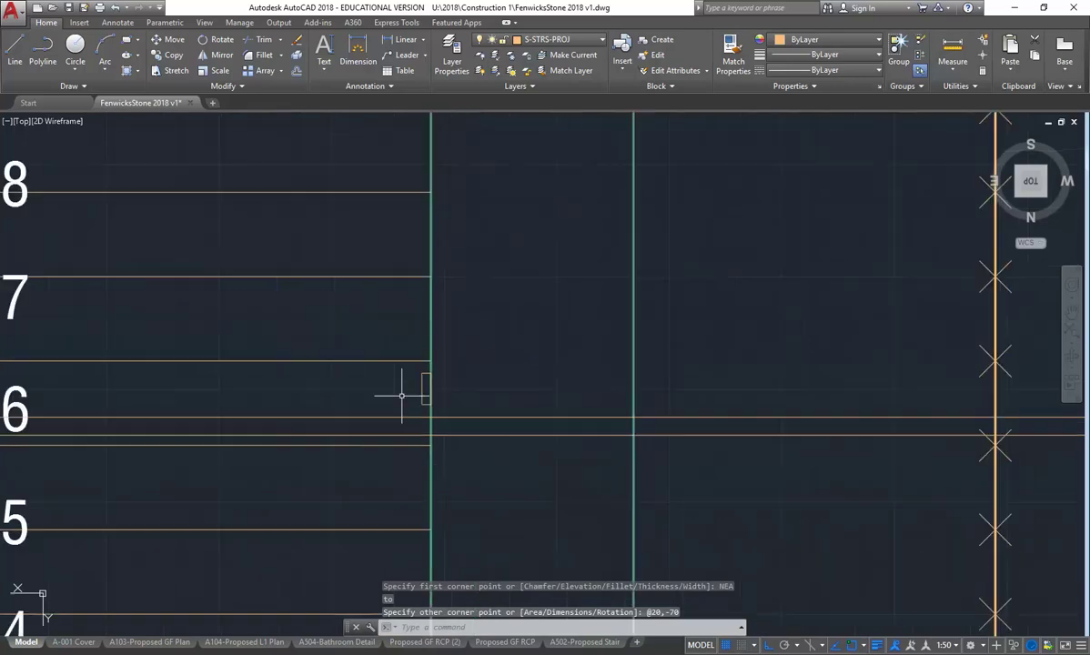
{"action": "scroll", "coordinate": [407, 370], "scroll_direction": "up", "scroll_amount": 6}
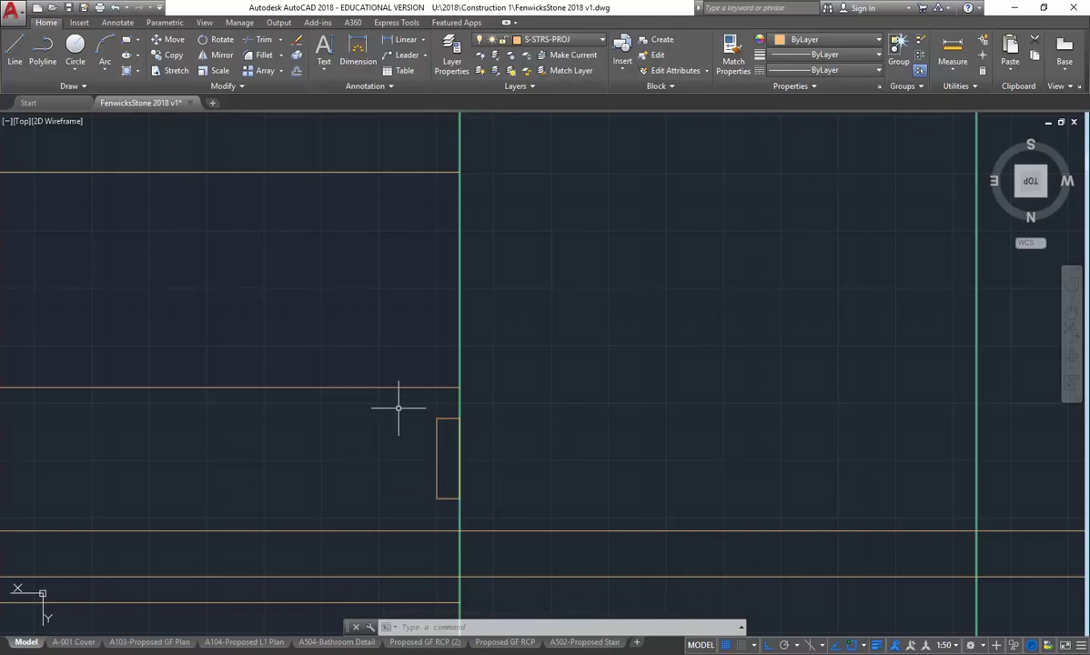
{"action": "scroll", "coordinate": [382, 446], "scroll_direction": "down", "scroll_amount": 5}
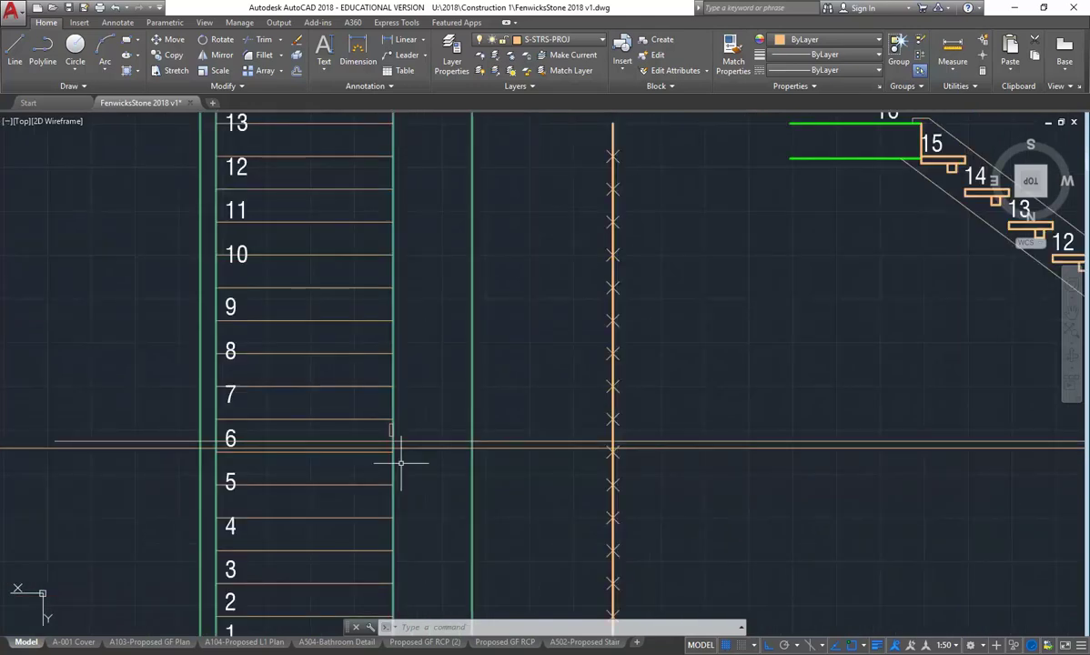
{"action": "scroll", "coordinate": [398, 399], "scroll_direction": "up", "scroll_amount": 8}
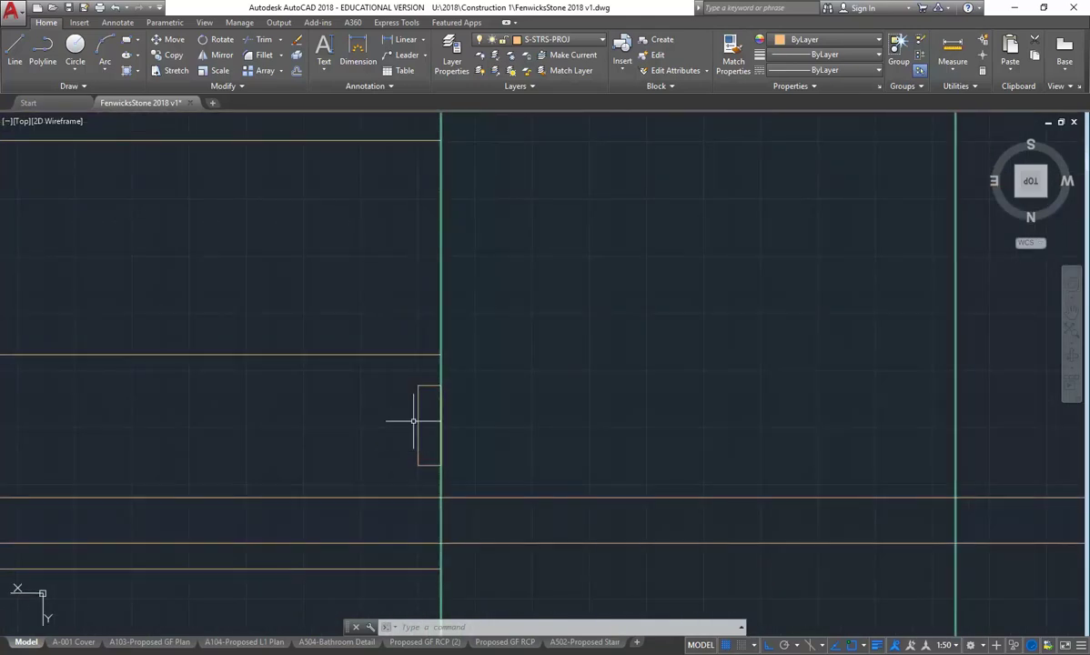
{"action": "left_click", "coordinate": [14, 50]}
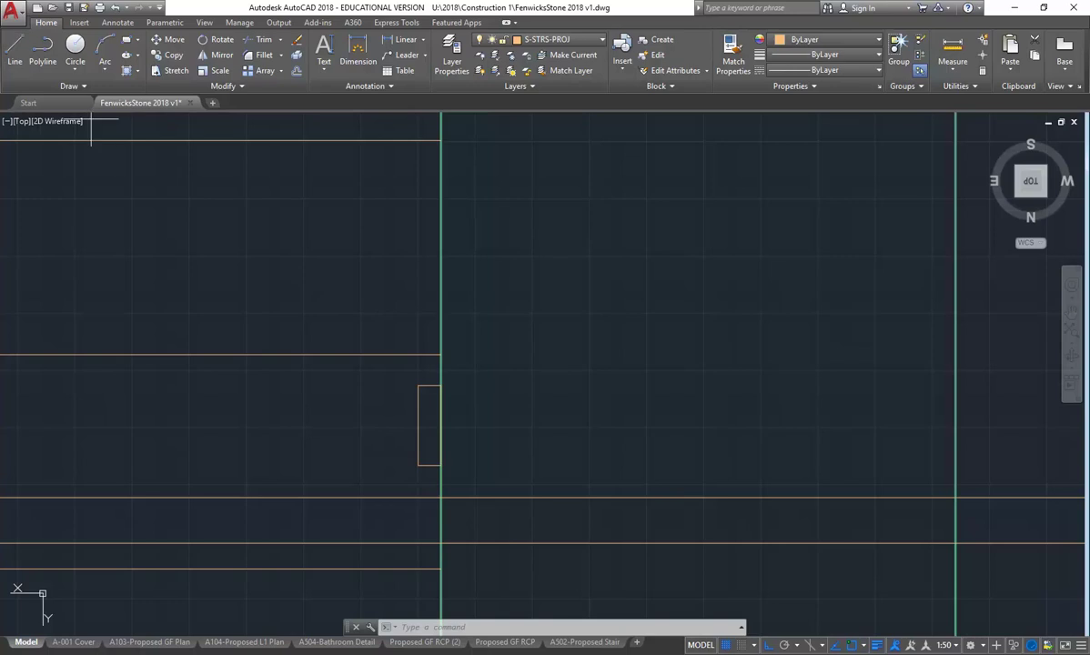
{"action": "scroll", "coordinate": [414, 425], "scroll_direction": "up", "scroll_amount": 2}
{"action": "left_click", "coordinate": [419, 419]}
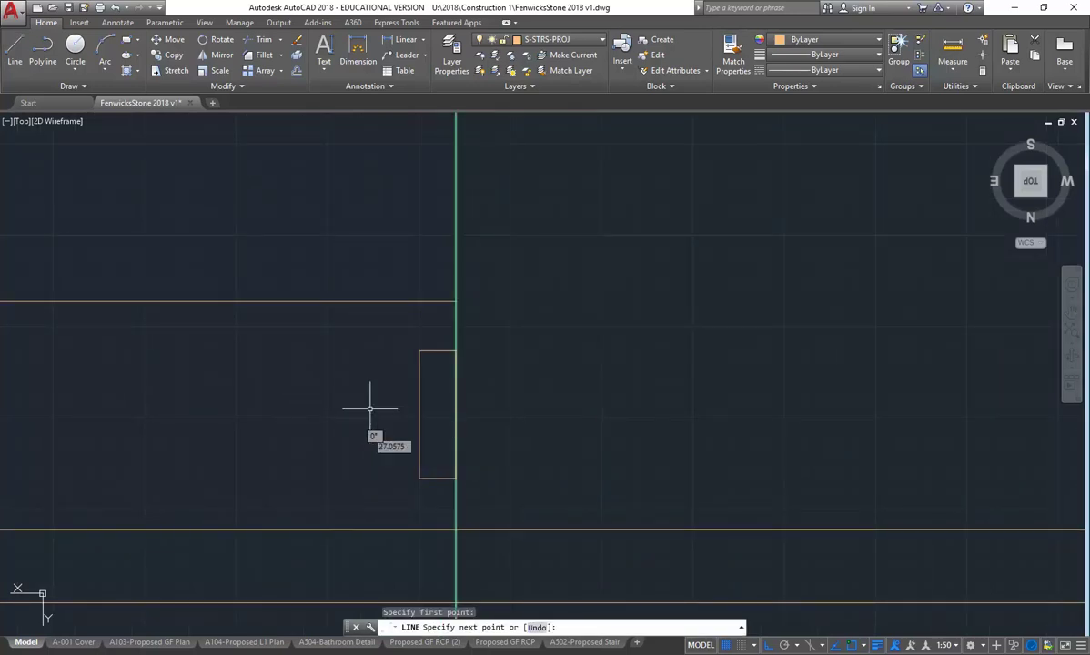
{"action": "key", "text": "Escape"}
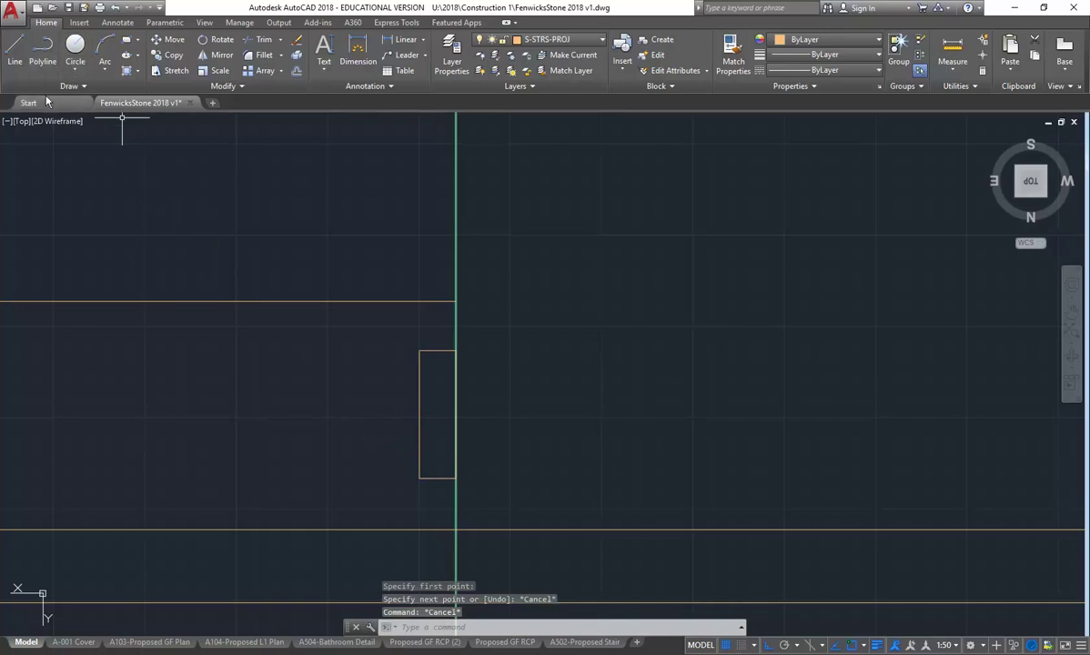
Draw a polyline from the midpoint of the small rectangle's outer side, 40 horizontally away from the wall and 60 straight up
{"action": "left_click", "coordinate": [40, 46]}
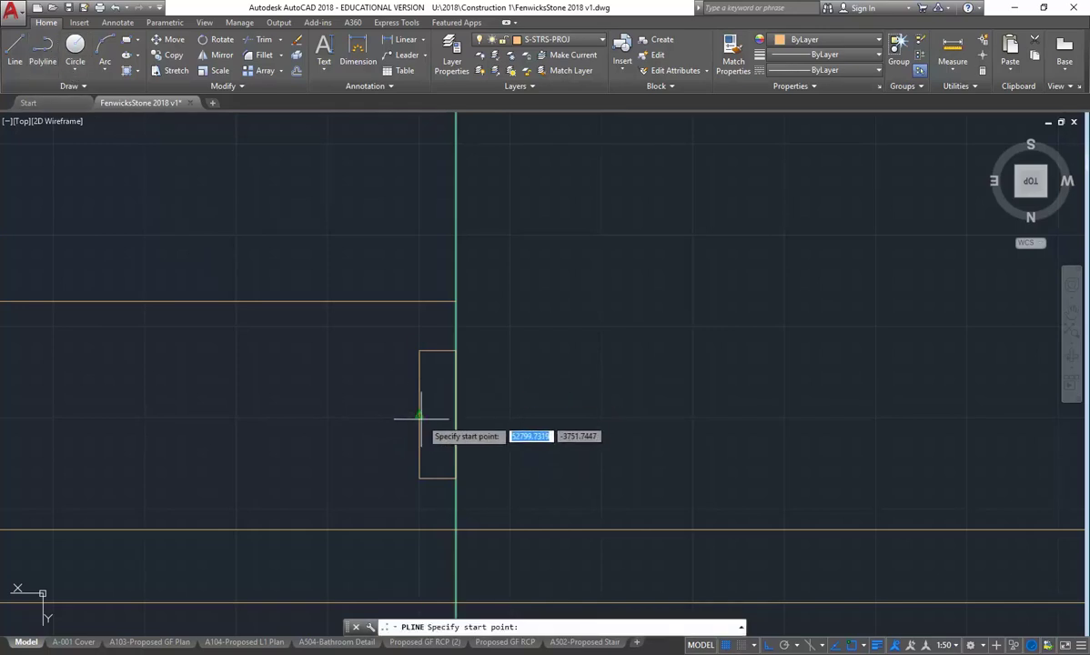
{"action": "left_click", "coordinate": [420, 414]}
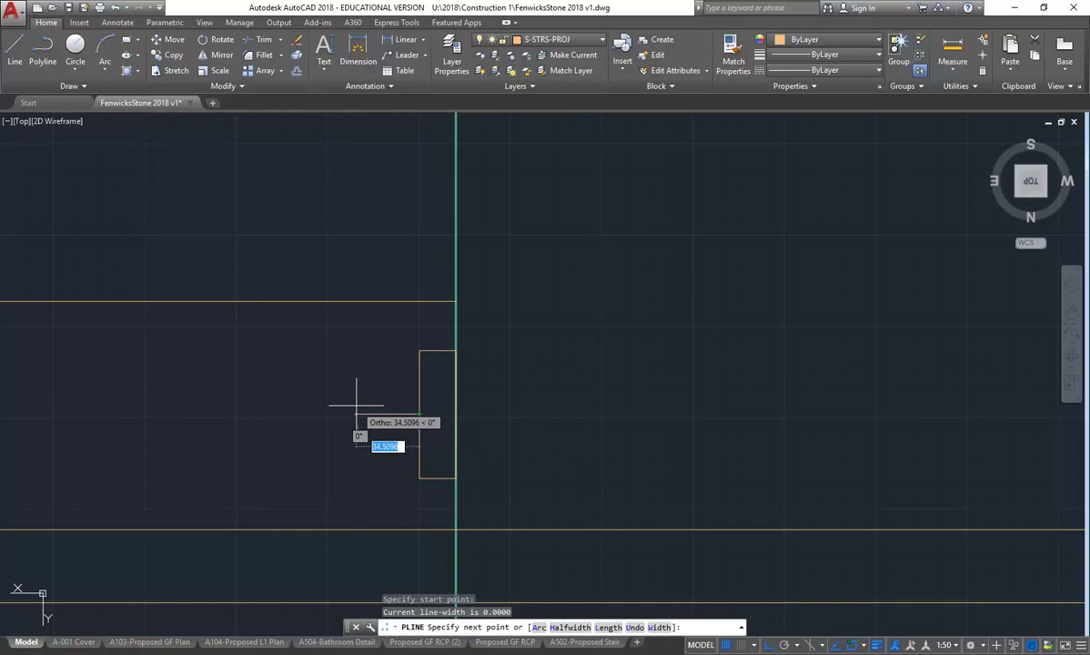
{"action": "type", "text": "40"}
{"action": "key", "text": "Return"}
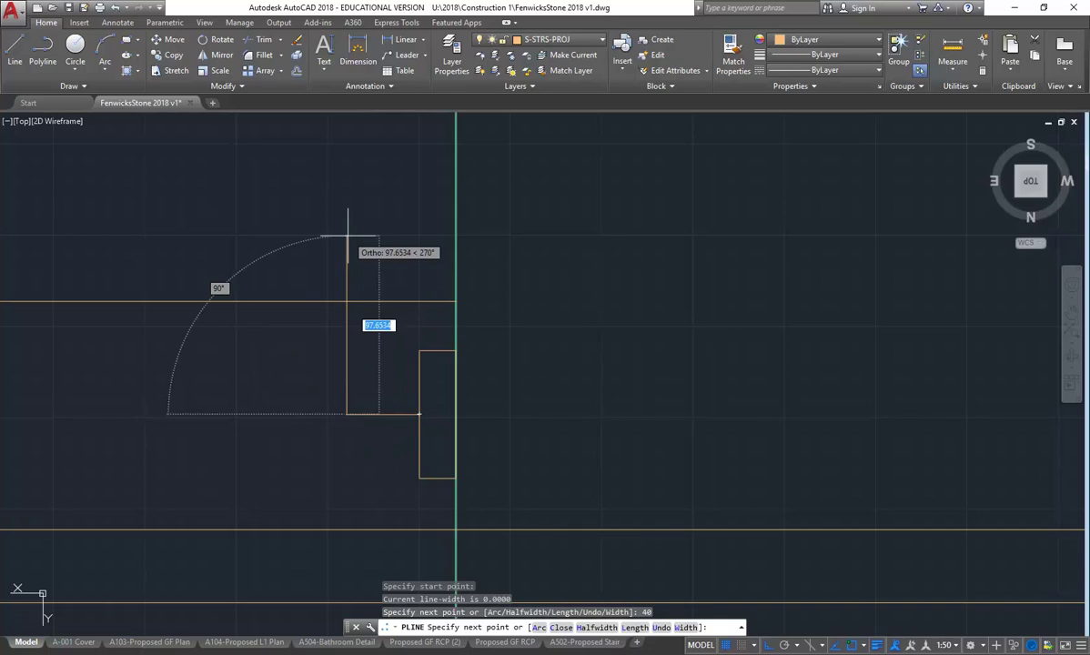
{"action": "type", "text": "60"}
{"action": "key", "text": "Return"}
{"action": "key", "text": "Return"}
{"action": "scroll", "coordinate": [392, 346], "scroll_direction": "down", "scroll_amount": 2}
{"action": "scroll", "coordinate": [364, 423], "scroll_direction": "up", "scroll_amount": 2}
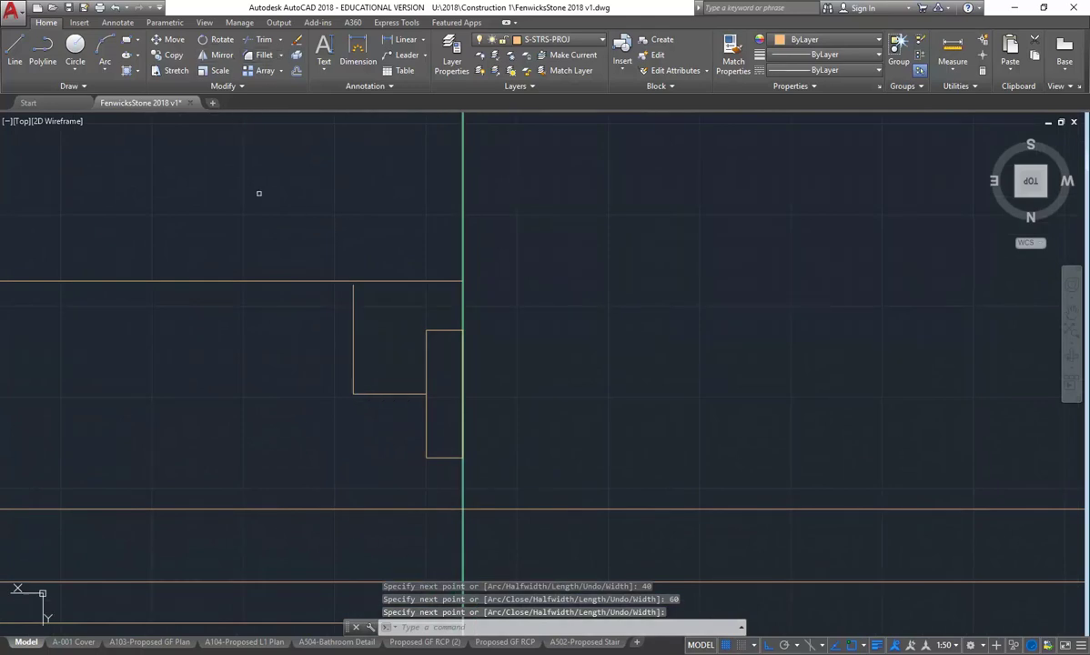
Fillet the corner of the L-shaped bracket polyline with a radius of 20
{"action": "left_click", "coordinate": [263, 54]}
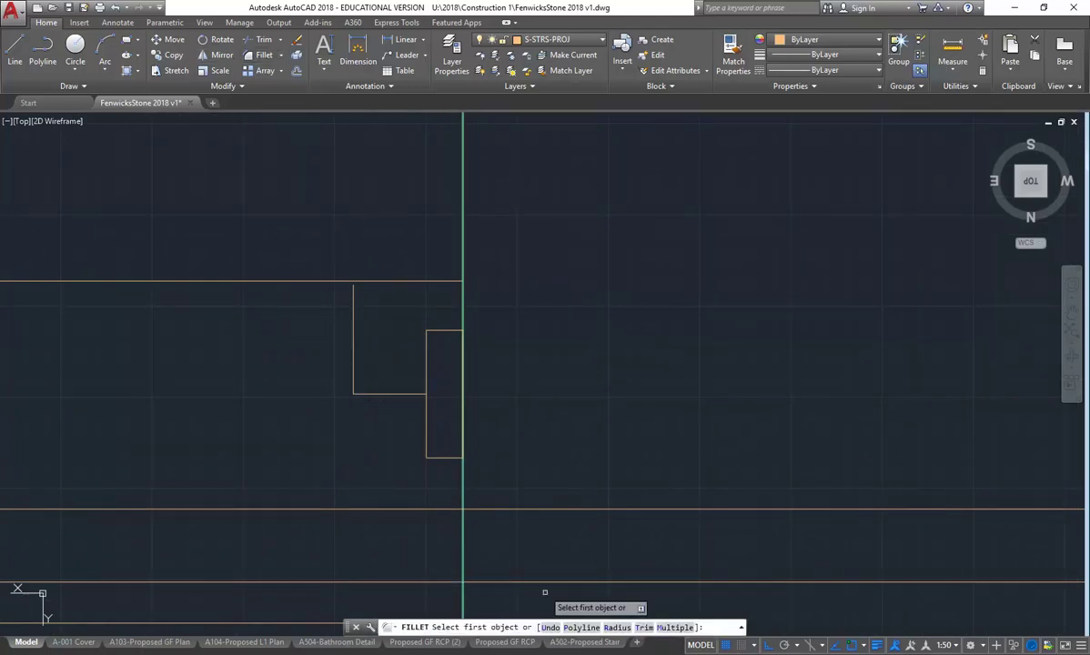
{"action": "left_click", "coordinate": [617, 628]}
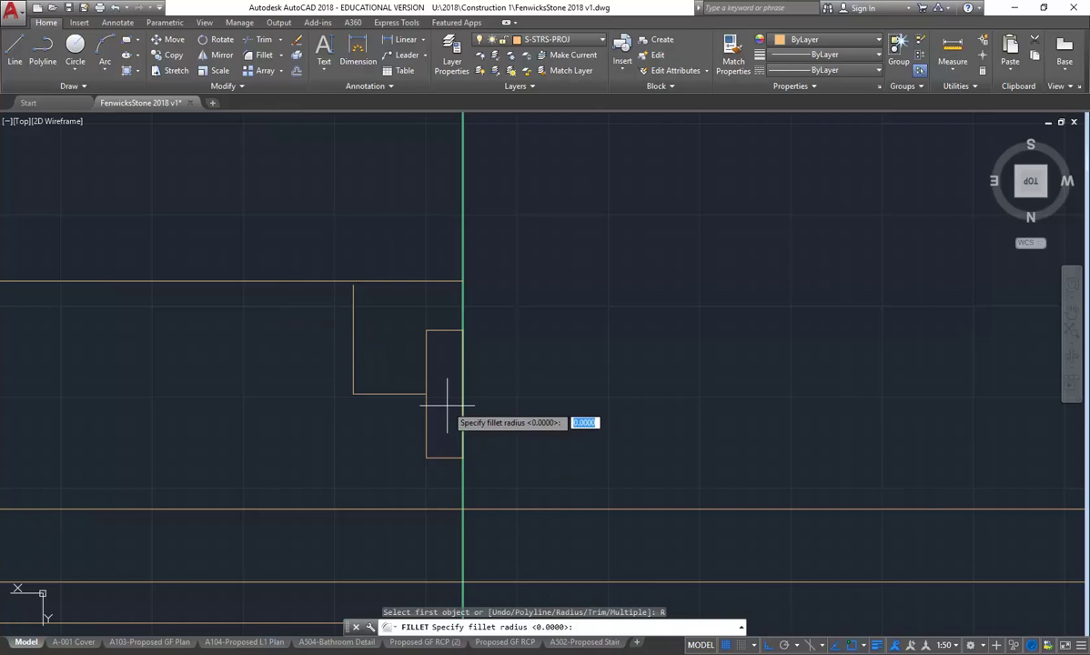
{"action": "type", "text": "20"}
{"action": "key", "text": "Return"}
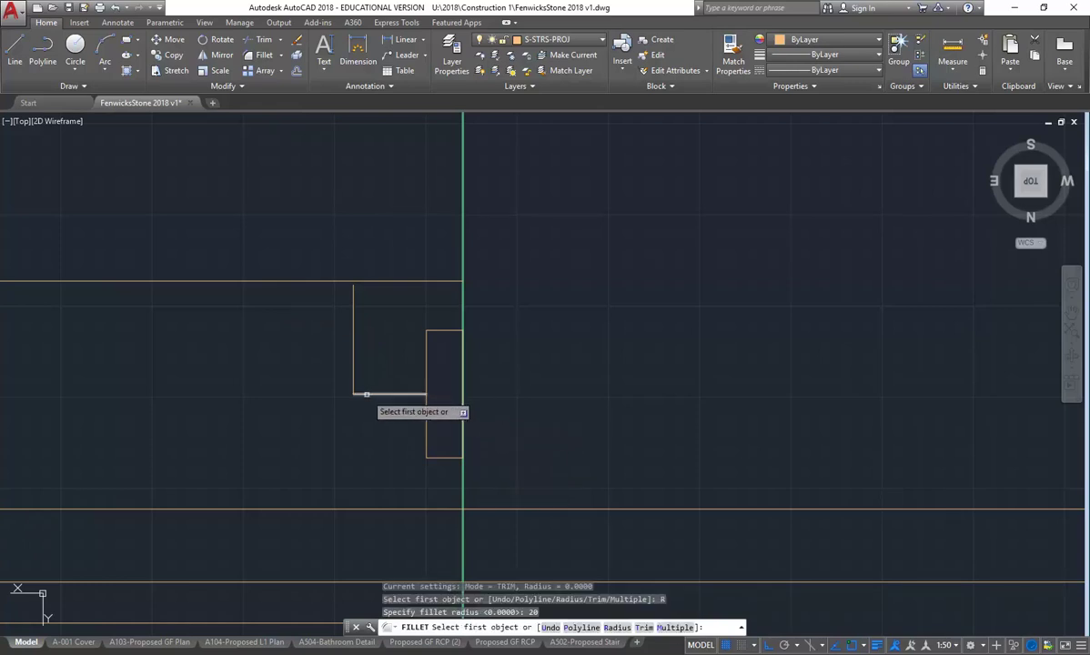
{"action": "left_click", "coordinate": [367, 393]}
{"action": "left_click", "coordinate": [353, 377]}
{"action": "scroll", "coordinate": [341, 430], "scroll_direction": "down", "scroll_amount": 2}
{"action": "scroll", "coordinate": [344, 432], "scroll_direction": "up", "scroll_amount": 2}
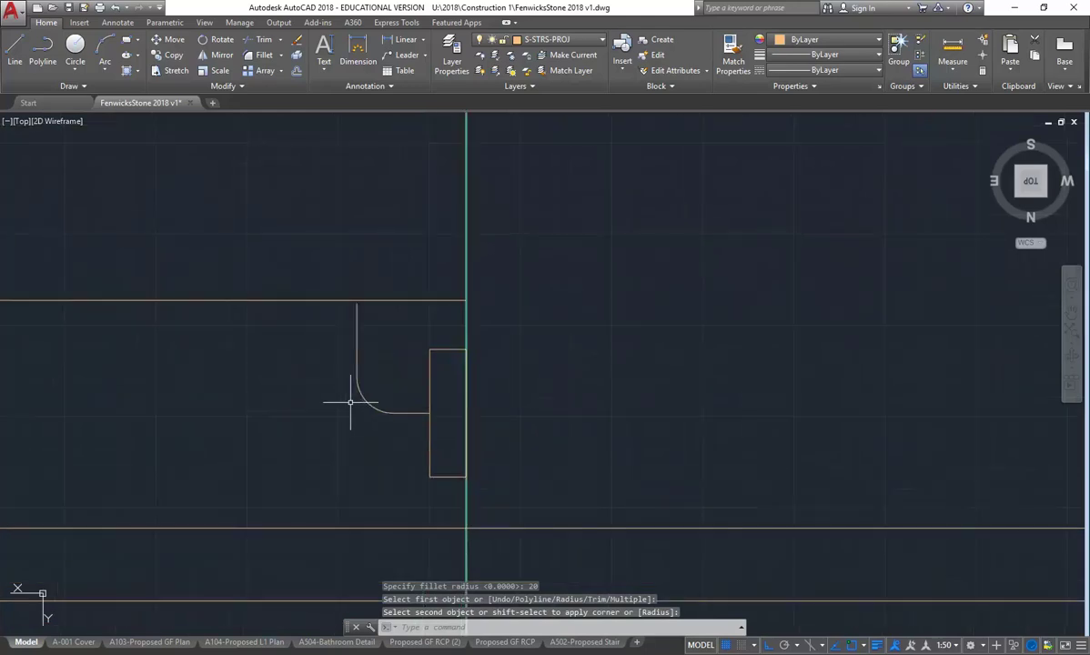
Offset the rounded bracket polyline by 5 to both sides and delete the original centre polyline
{"action": "left_click", "coordinate": [296, 72]}
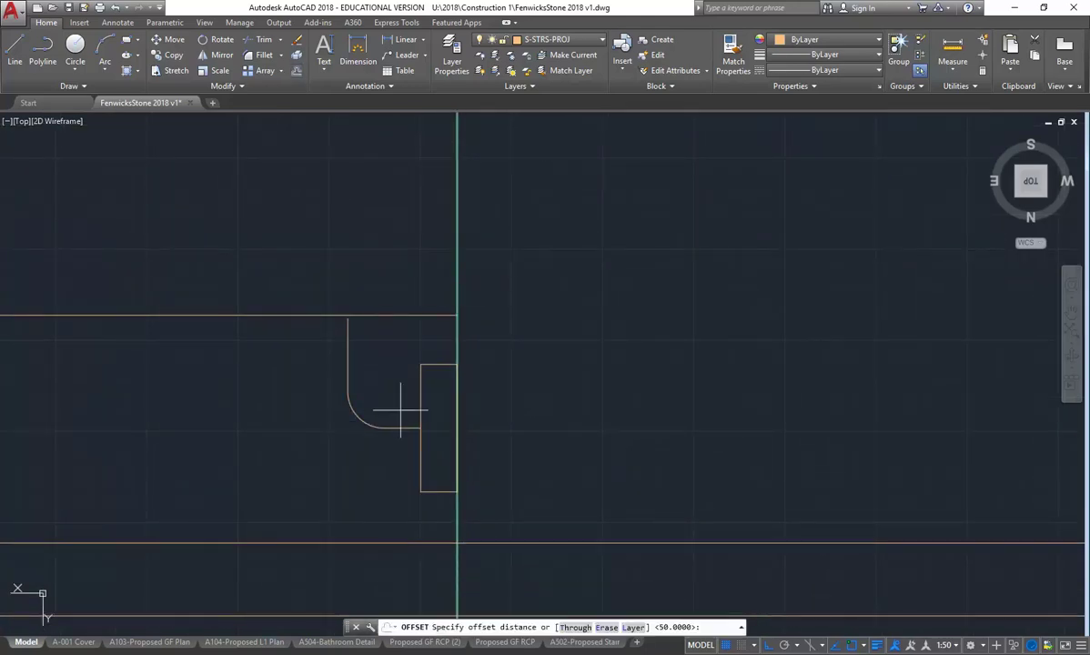
{"action": "type", "text": "5"}
{"action": "key", "text": "Return"}
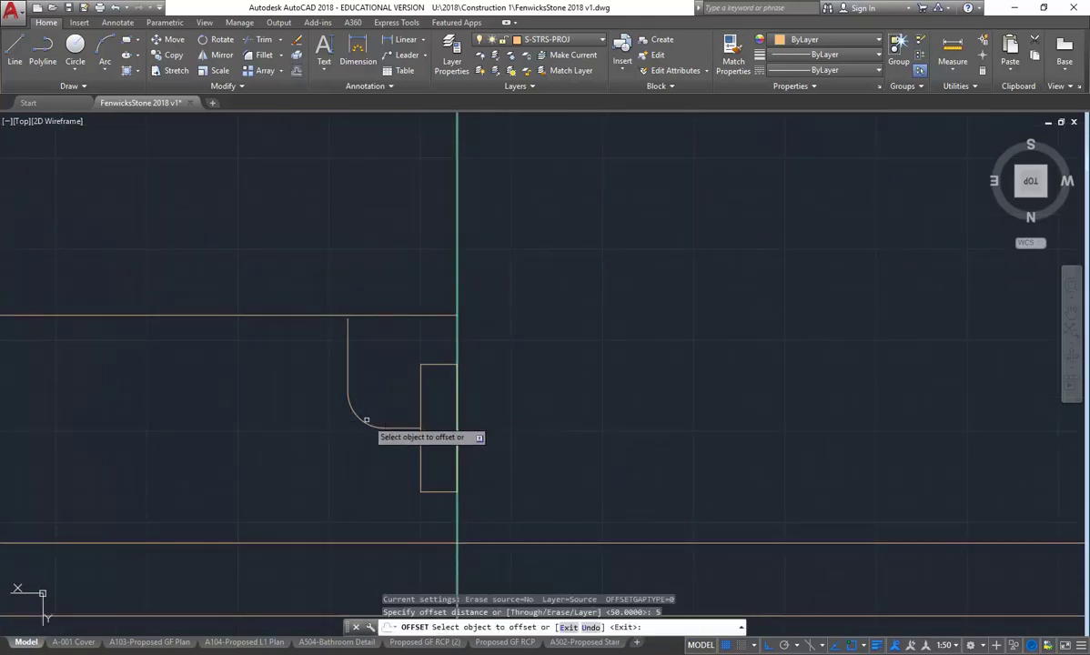
{"action": "left_click", "coordinate": [367, 427]}
{"action": "left_click", "coordinate": [368, 420]}
{"action": "left_click", "coordinate": [369, 420]}
{"action": "left_click", "coordinate": [333, 419]}
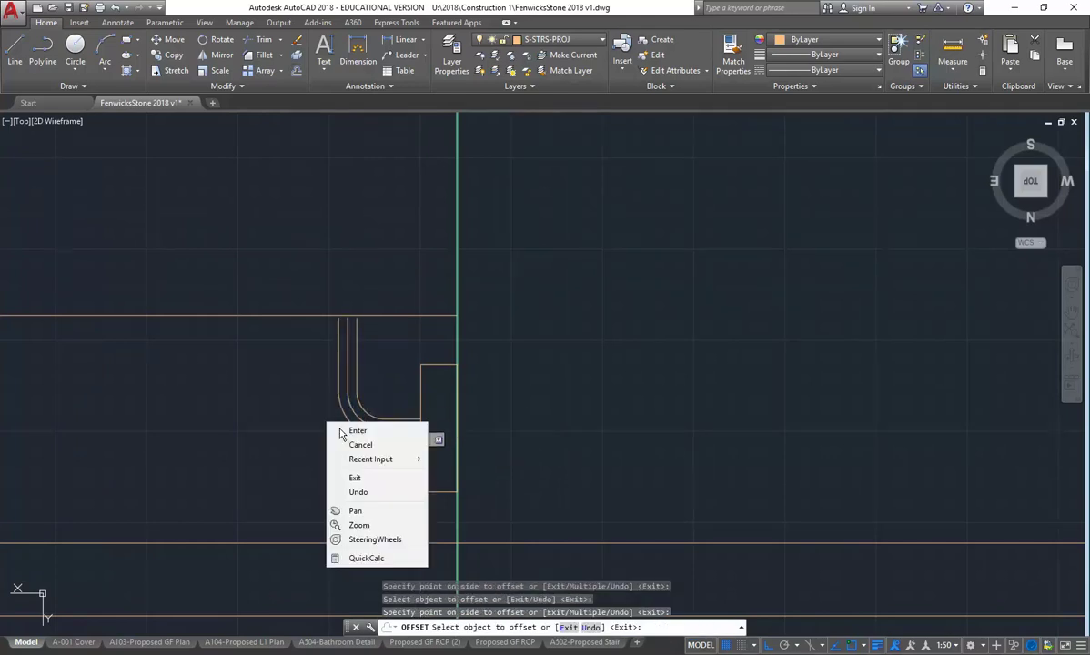
{"action": "key", "text": "Return"}
{"action": "left_click", "coordinate": [343, 398]}
{"action": "key", "text": "Delete"}
{"action": "scroll", "coordinate": [361, 438], "scroll_direction": "down", "scroll_amount": 2}
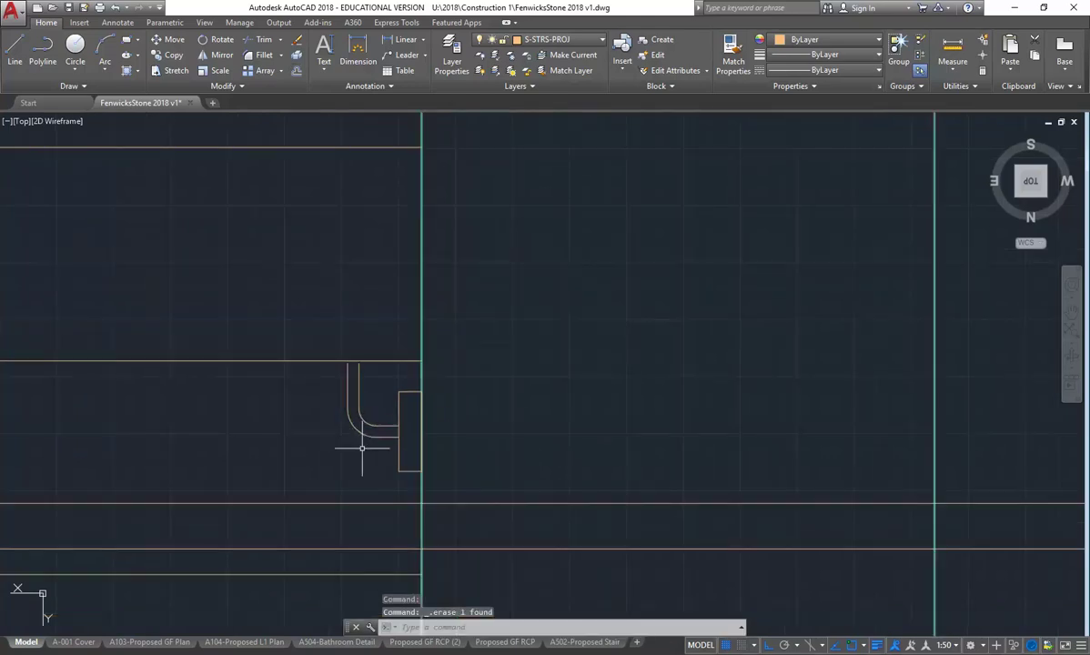
Examine the wall side of the lowest treads in the stair plan below the projected view
{"action": "scroll", "coordinate": [344, 448], "scroll_direction": "down", "scroll_amount": 6}
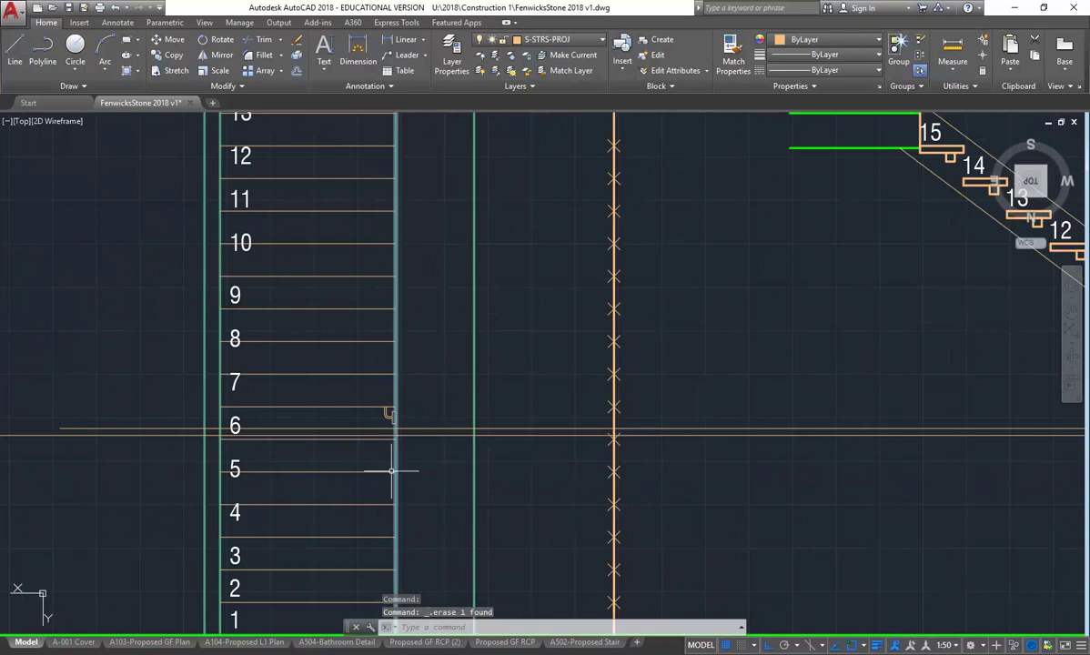
{"action": "scroll", "coordinate": [385, 418], "scroll_direction": "up", "scroll_amount": 4}
{"action": "scroll", "coordinate": [380, 425], "scroll_direction": "down", "scroll_amount": 6}
{"action": "middle_click_drag", "start_coordinate": [382, 512], "coordinate": [365, 376]}
{"action": "scroll", "coordinate": [365, 376], "scroll_direction": "down", "scroll_amount": 5}
{"action": "middle_click_drag", "start_coordinate": [323, 437], "coordinate": [318, 346]}
{"action": "scroll", "coordinate": [293, 428], "scroll_direction": "up", "scroll_amount": 6}
{"action": "scroll", "coordinate": [293, 430], "scroll_direction": "up", "scroll_amount": 2}
{"action": "middle_click_drag", "start_coordinate": [317, 462], "coordinate": [341, 481]}
{"action": "scroll", "coordinate": [311, 470], "scroll_direction": "up", "scroll_amount": 3}
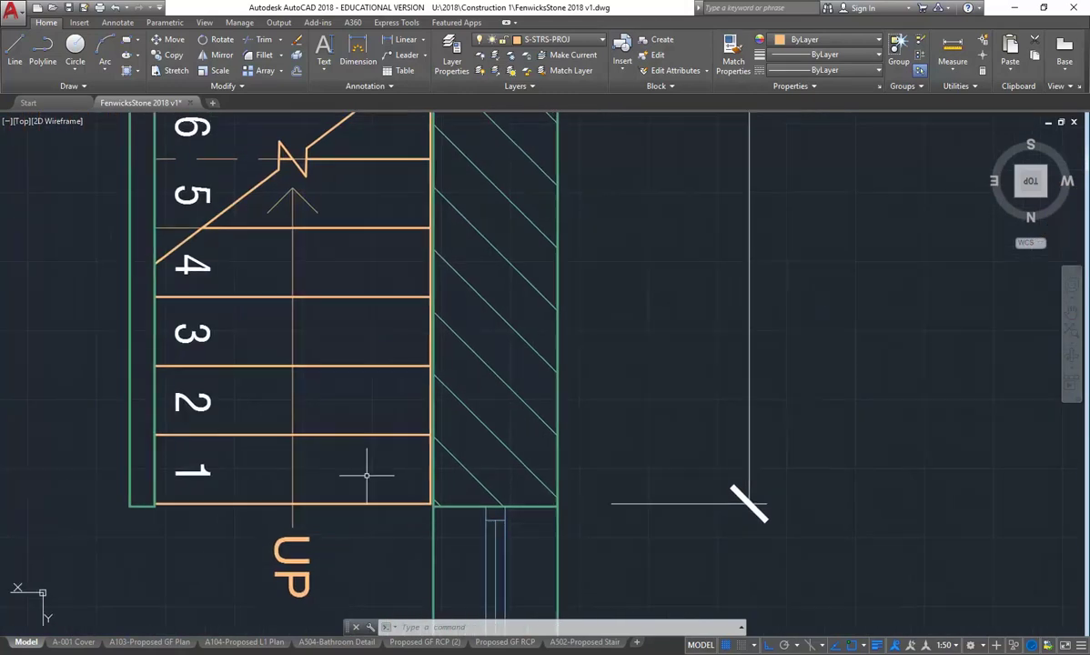
{"action": "scroll", "coordinate": [371, 475], "scroll_direction": "up", "scroll_amount": 2}
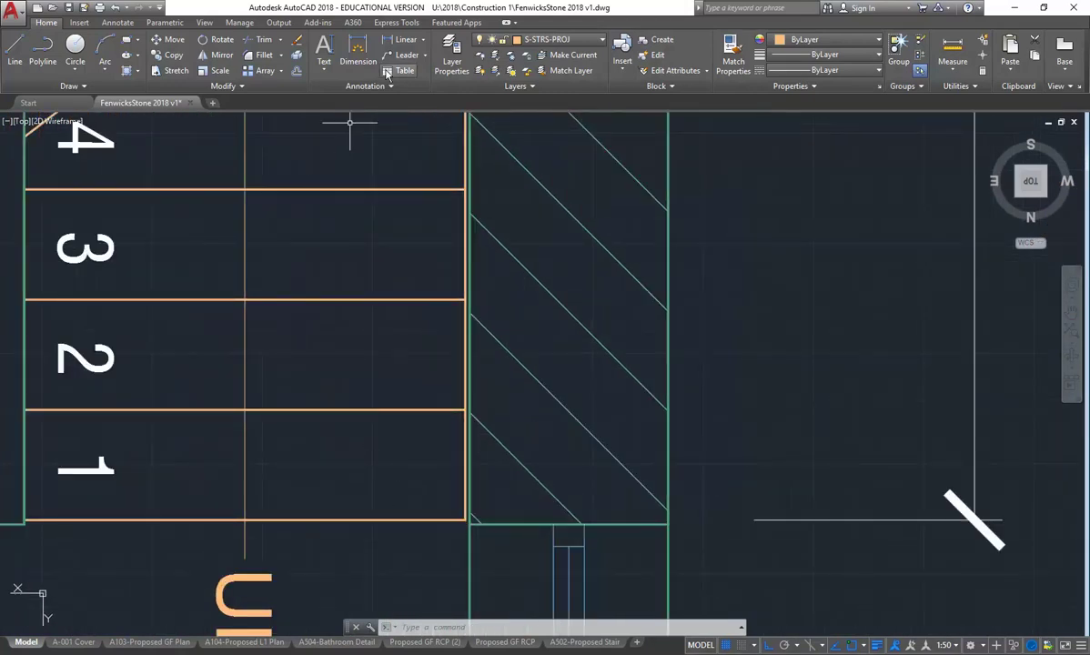
Try to offset the wall-side edge of the plan stair by 50 towards the treads
{"action": "left_click", "coordinate": [297, 71]}
{"action": "type", "text": "50"}
{"action": "key", "text": "Return"}
{"action": "left_click", "coordinate": [464, 482]}
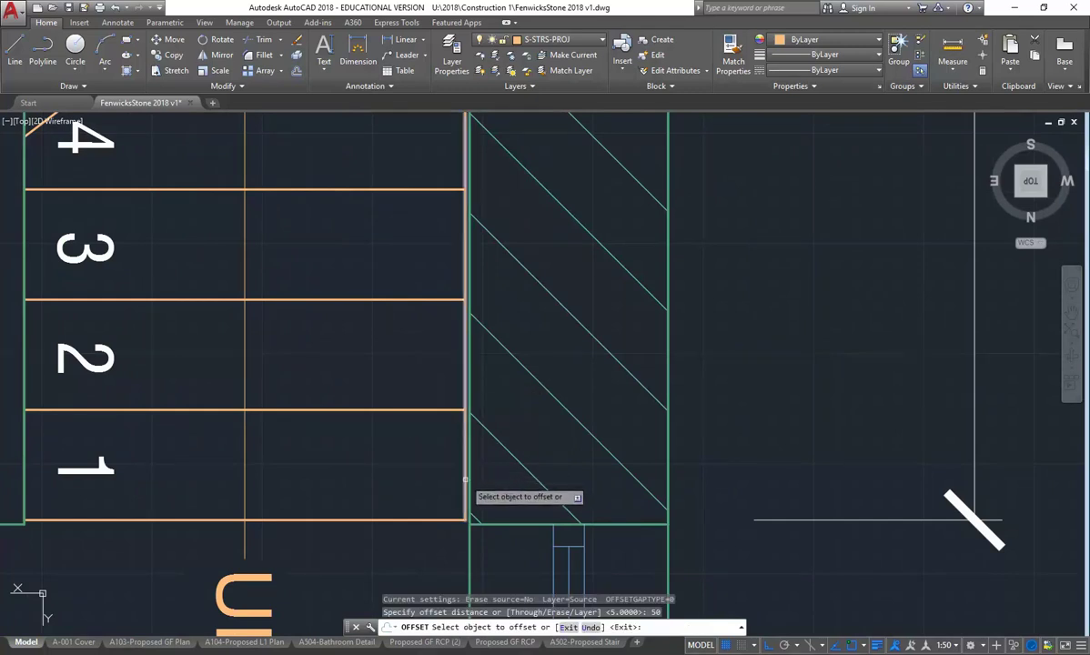
{"action": "left_click", "coordinate": [419, 477]}
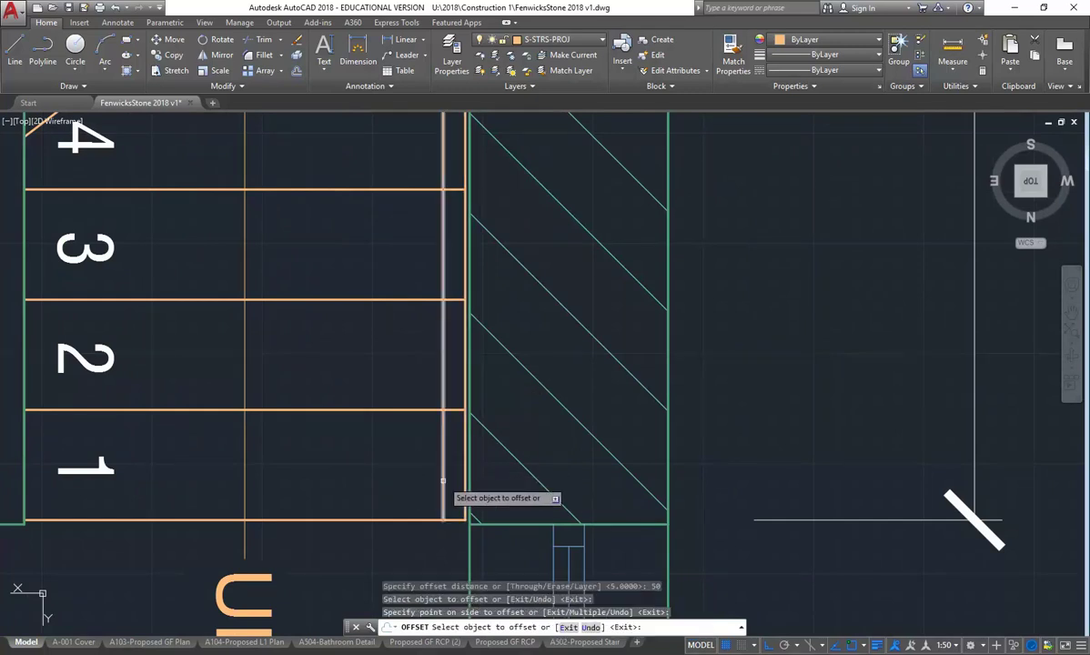
{"action": "right_click", "coordinate": [397, 465]}
{"action": "left_click", "coordinate": [409, 472]}
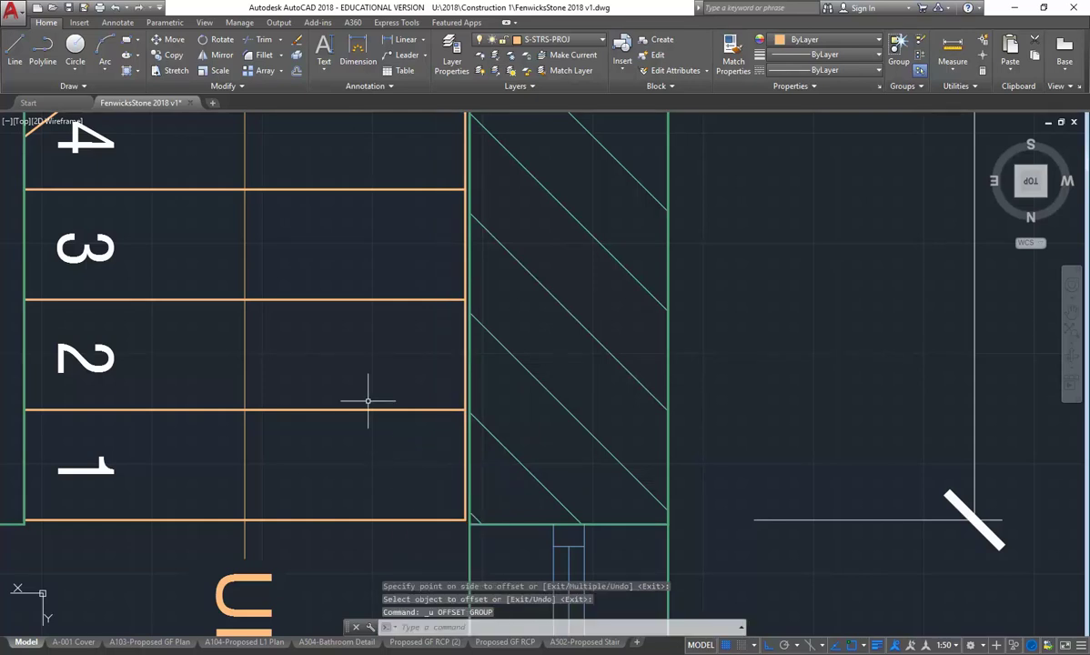
Offset the wall face beside the lowest plan treads by 30 towards the stair
{"action": "left_click", "coordinate": [296, 70]}
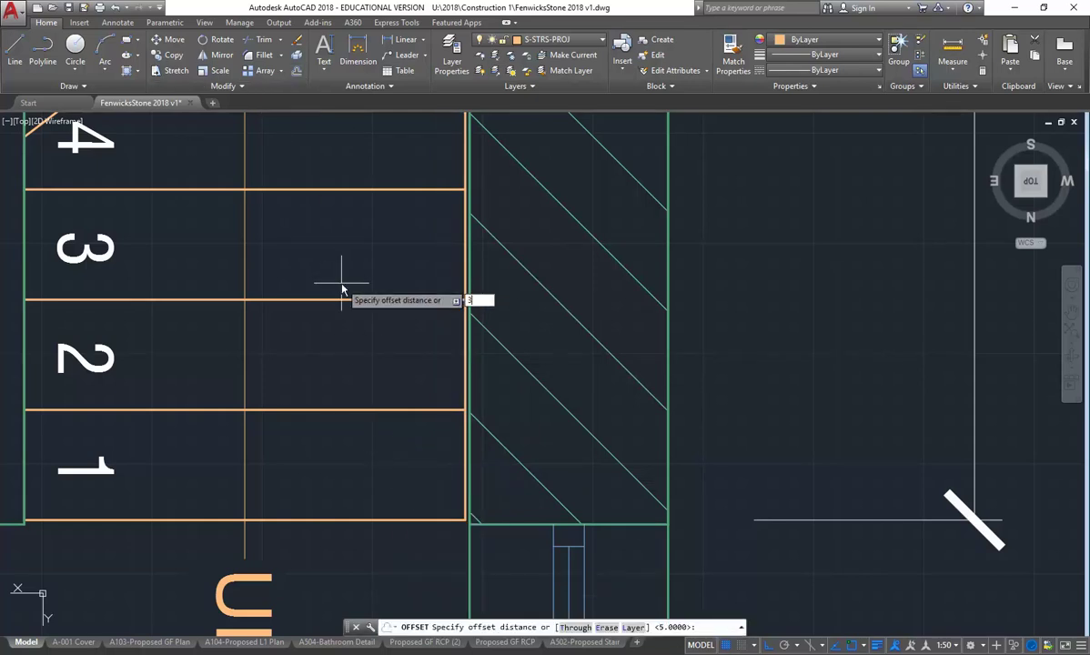
{"action": "type", "text": "30"}
{"action": "key", "text": "Return"}
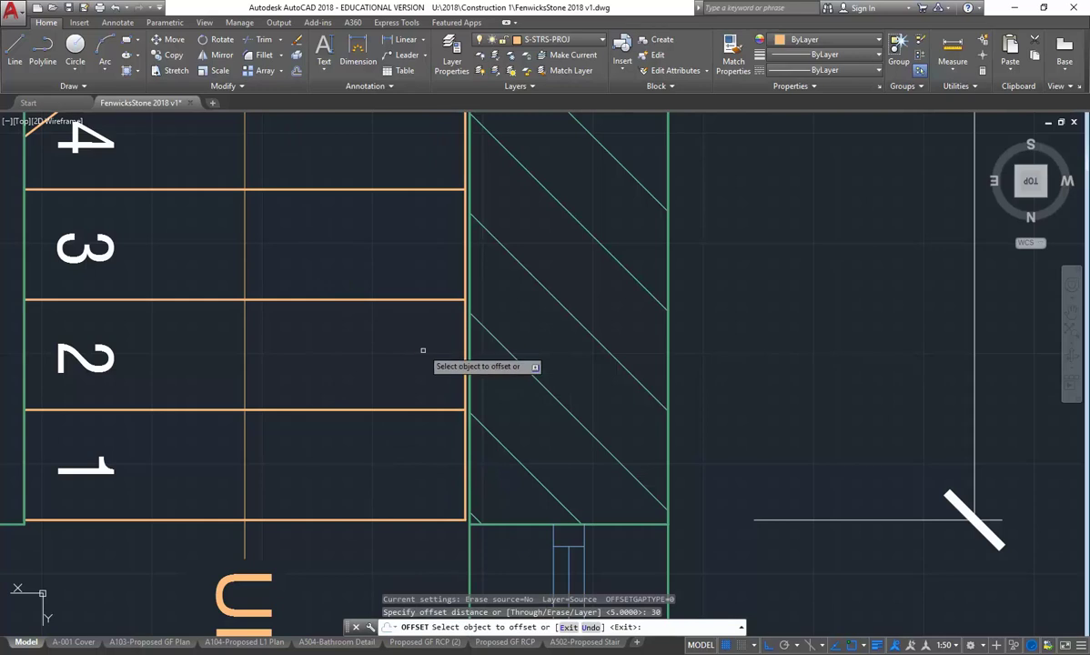
{"action": "left_click", "coordinate": [470, 475]}
{"action": "left_click", "coordinate": [427, 487]}
{"action": "right_click", "coordinate": [382, 419]}
{"action": "left_click", "coordinate": [393, 424]}
Offset the new line beside the plan treads by another 50 towards the stair to give the handrail's outer edge
{"action": "right_click", "coordinate": [397, 434]}
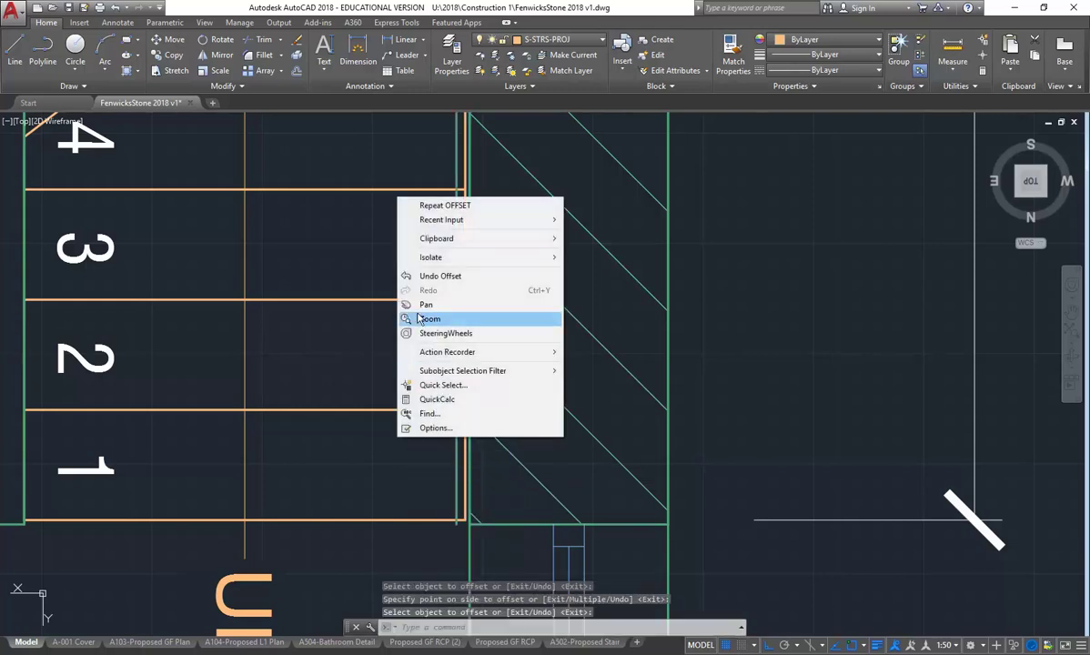
{"action": "left_click", "coordinate": [428, 206]}
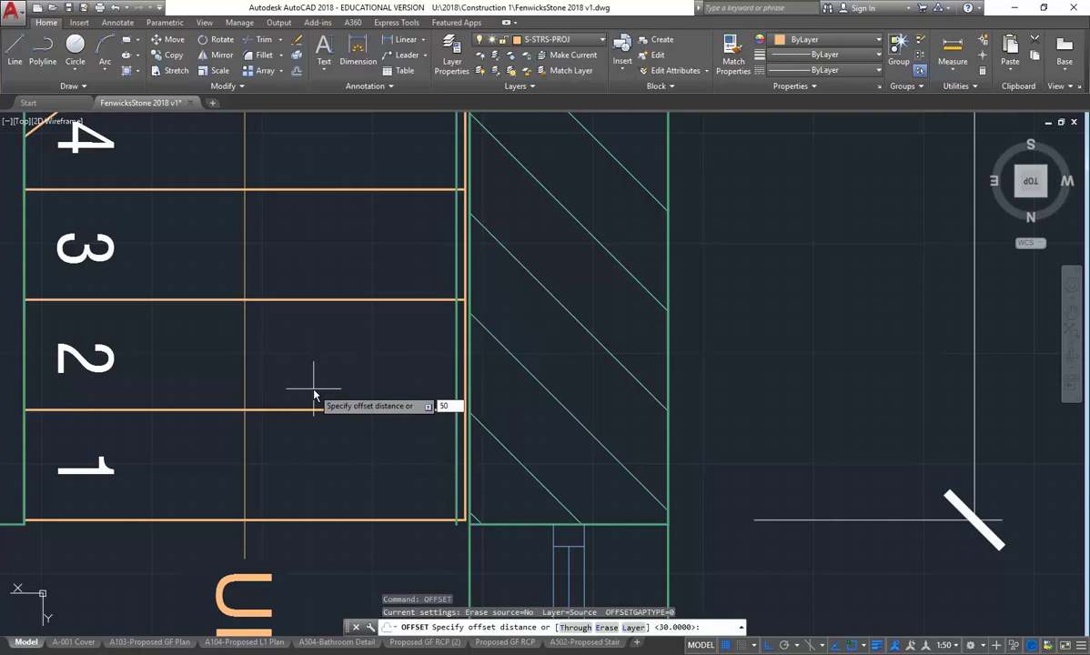
{"action": "type", "text": "50"}
{"action": "key", "text": "Return"}
{"action": "left_click", "coordinate": [457, 499]}
{"action": "left_click", "coordinate": [427, 496]}
{"action": "right_click", "coordinate": [435, 497]}
{"action": "left_click", "coordinate": [435, 497]}
{"action": "scroll", "coordinate": [435, 498], "scroll_direction": "down", "scroll_amount": 7}
{"action": "scroll", "coordinate": [380, 486], "scroll_direction": "up", "scroll_amount": 9}
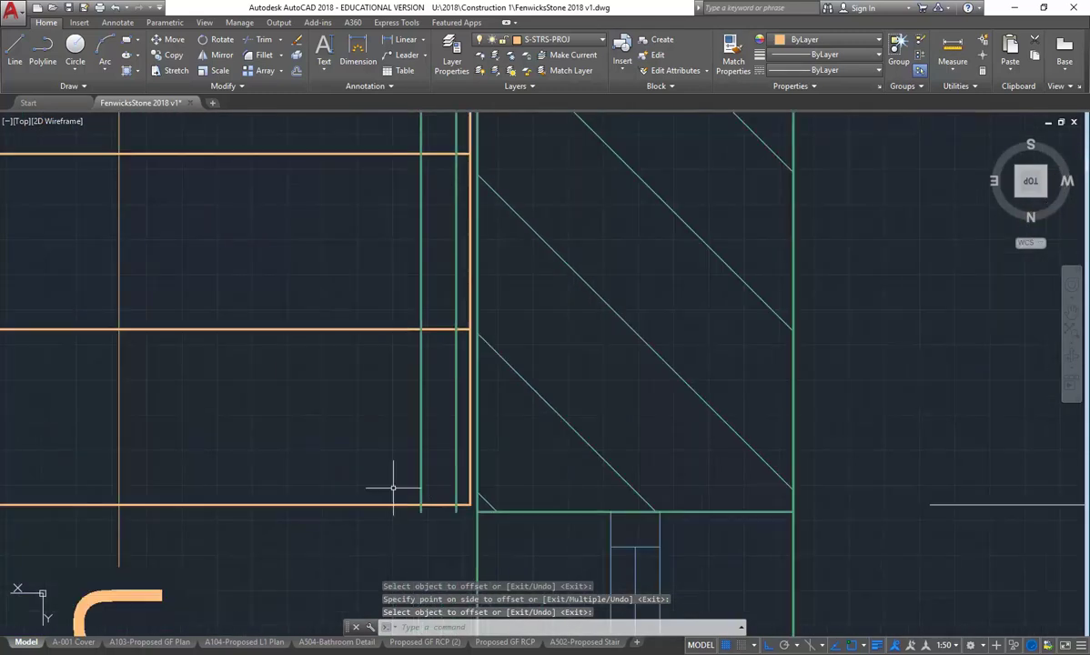
Put the two offset handrail lines on the S-STRS-PROJ layer
{"action": "left_click", "coordinate": [463, 446]}
{"action": "left_click", "coordinate": [369, 474]}
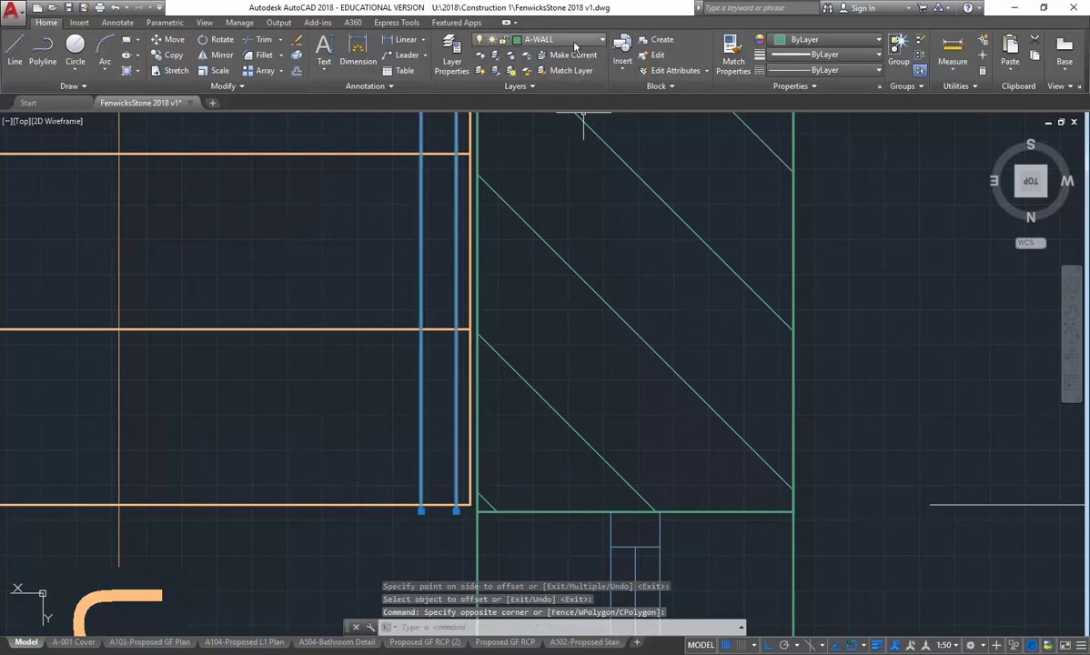
{"action": "left_click", "coordinate": [546, 39]}
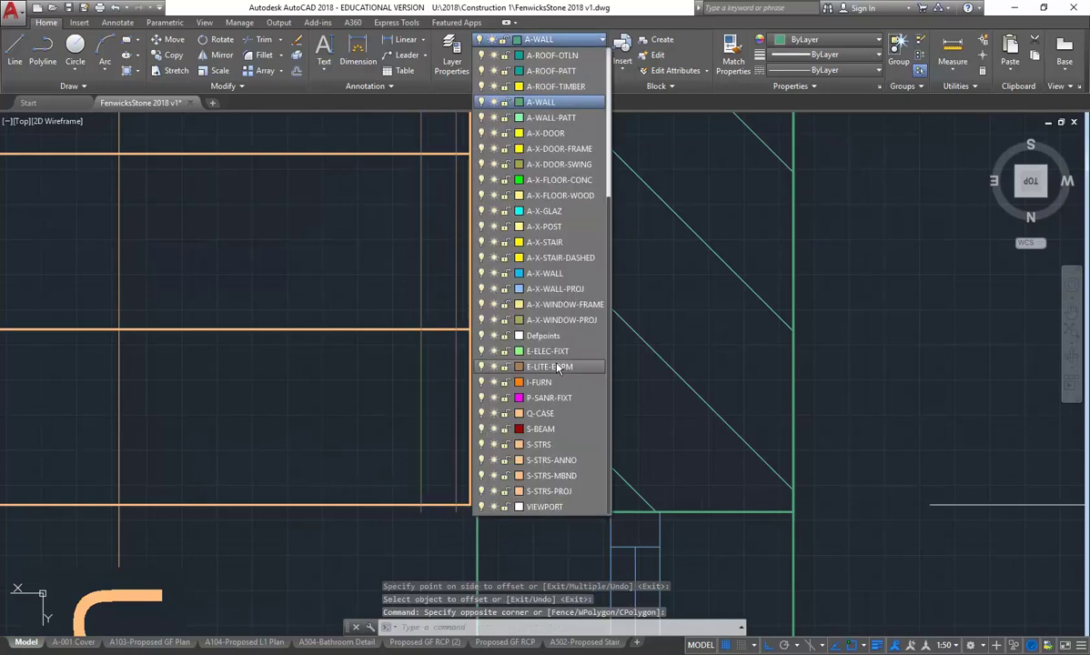
{"action": "left_click", "coordinate": [552, 492]}
{"action": "scroll", "coordinate": [401, 428], "scroll_direction": "down", "scroll_amount": 2}
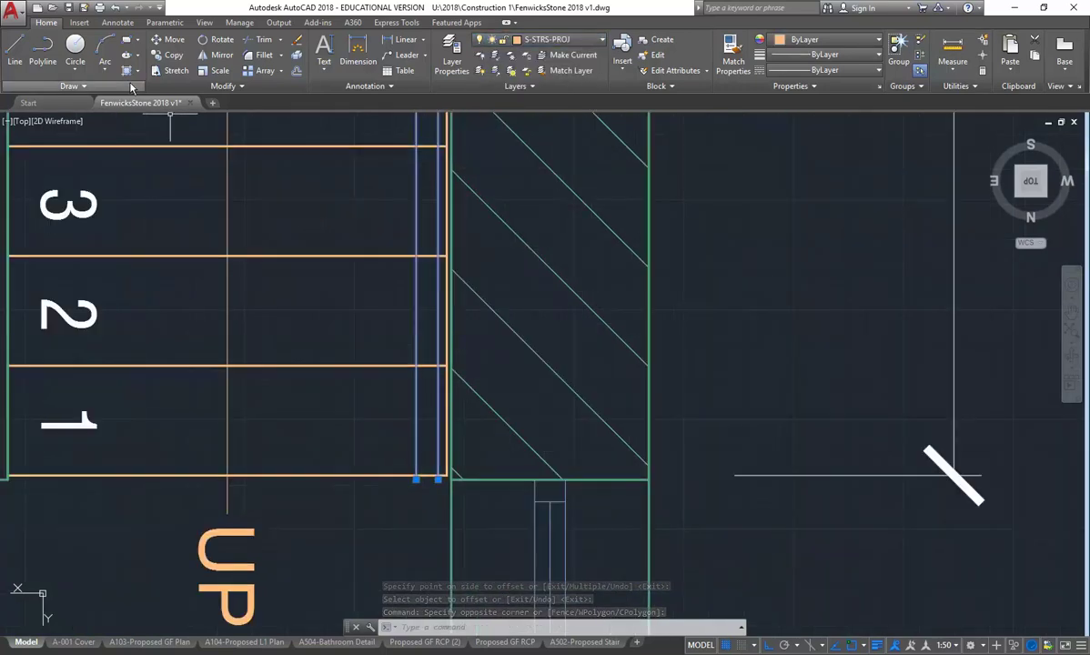
{"action": "left_click", "coordinate": [164, 57]}
{"action": "scroll", "coordinate": [346, 323], "scroll_direction": "down", "scroll_amount": 2}
{"action": "left_click", "coordinate": [370, 503]}
{"action": "scroll", "coordinate": [369, 253], "scroll_direction": "down", "scroll_amount": 3}
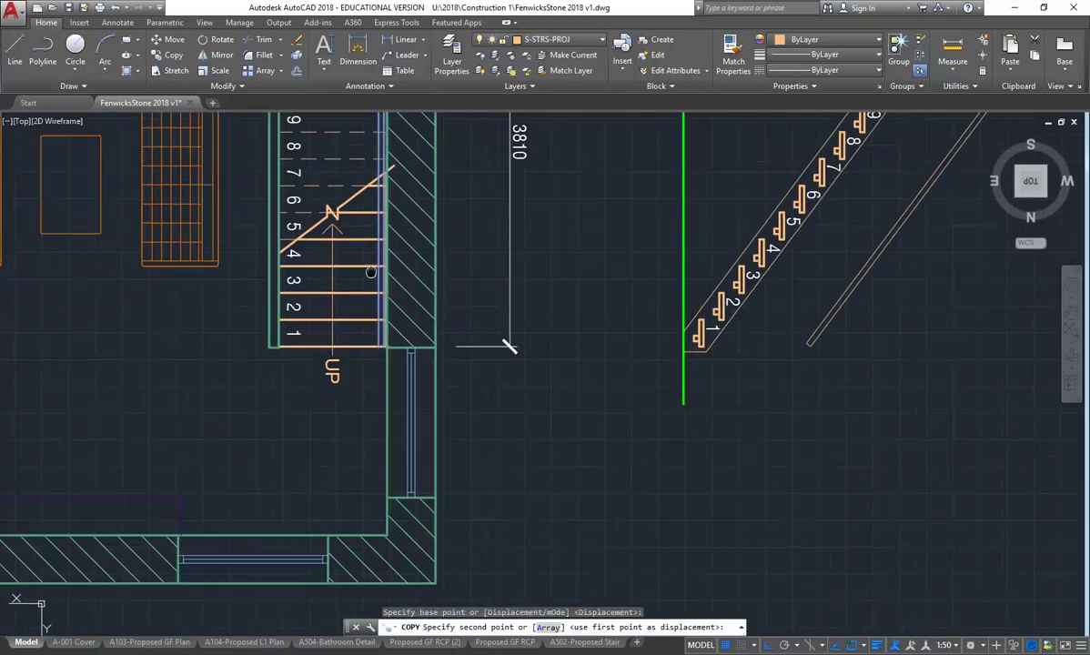
{"action": "scroll", "coordinate": [369, 228], "scroll_direction": "down", "scroll_amount": 2}
{"action": "scroll", "coordinate": [369, 438], "scroll_direction": "down", "scroll_amount": 2}
{"action": "middle_click_drag", "start_coordinate": [365, 250], "coordinate": [358, 291]}
{"action": "key", "text": "Escape"}
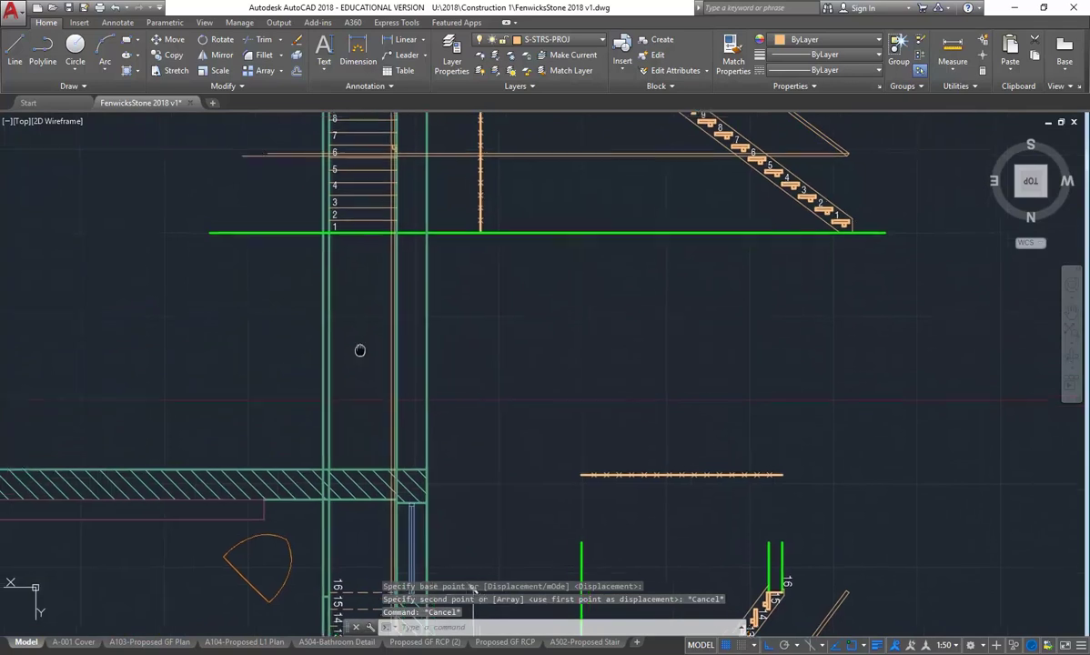
{"action": "mouse_move", "coordinate": [379, 379]}
{"action": "middle_mouse_down"}
{"action": "mouse_move", "coordinate": [390, 301]}
{"action": "mouse_move", "coordinate": [394, 441]}
{"action": "middle_mouse_up"}
{"action": "scroll", "coordinate": [417, 228], "scroll_direction": "up", "scroll_amount": 4}
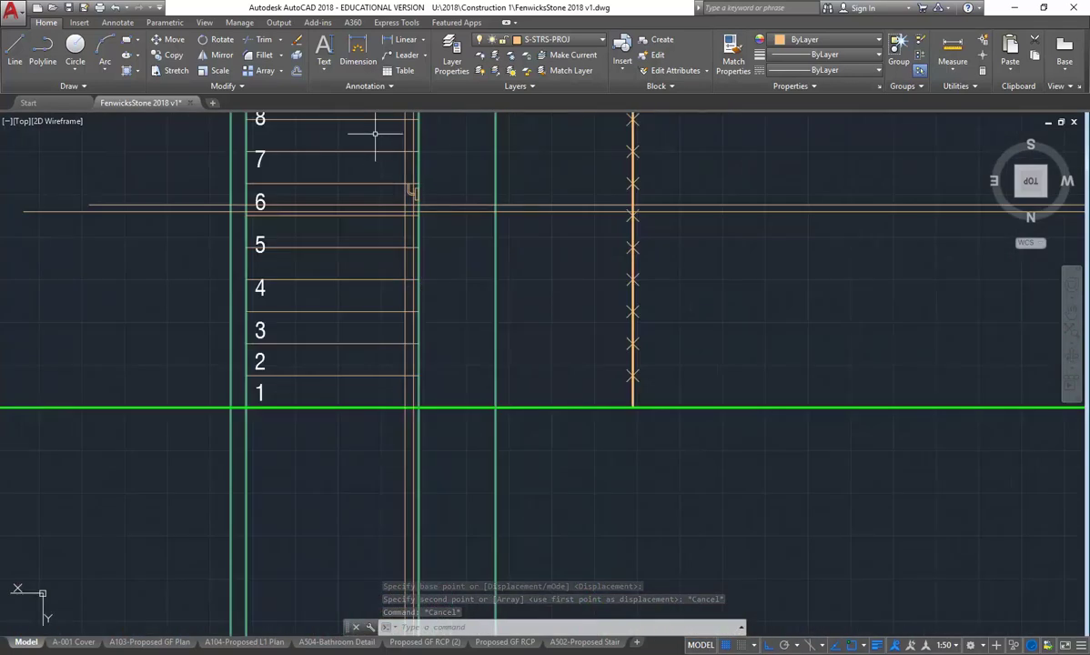
{"action": "scroll", "coordinate": [374, 134], "scroll_direction": "down", "scroll_amount": 5}
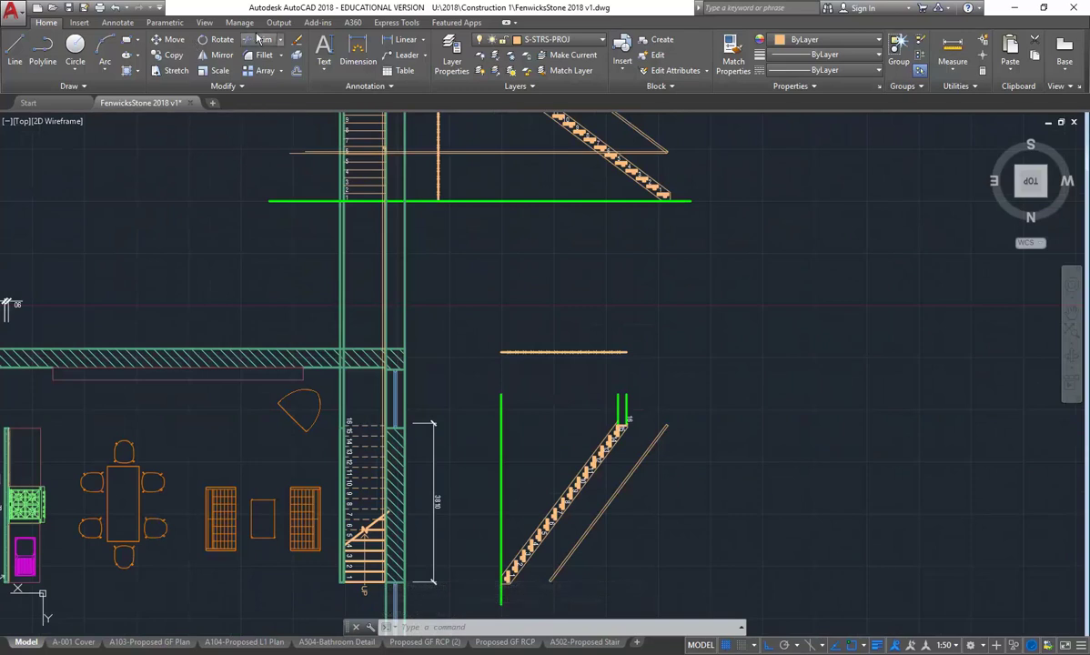
{"action": "left_click", "coordinate": [257, 38]}
{"action": "scroll", "coordinate": [346, 291], "scroll_direction": "up", "scroll_amount": 4}
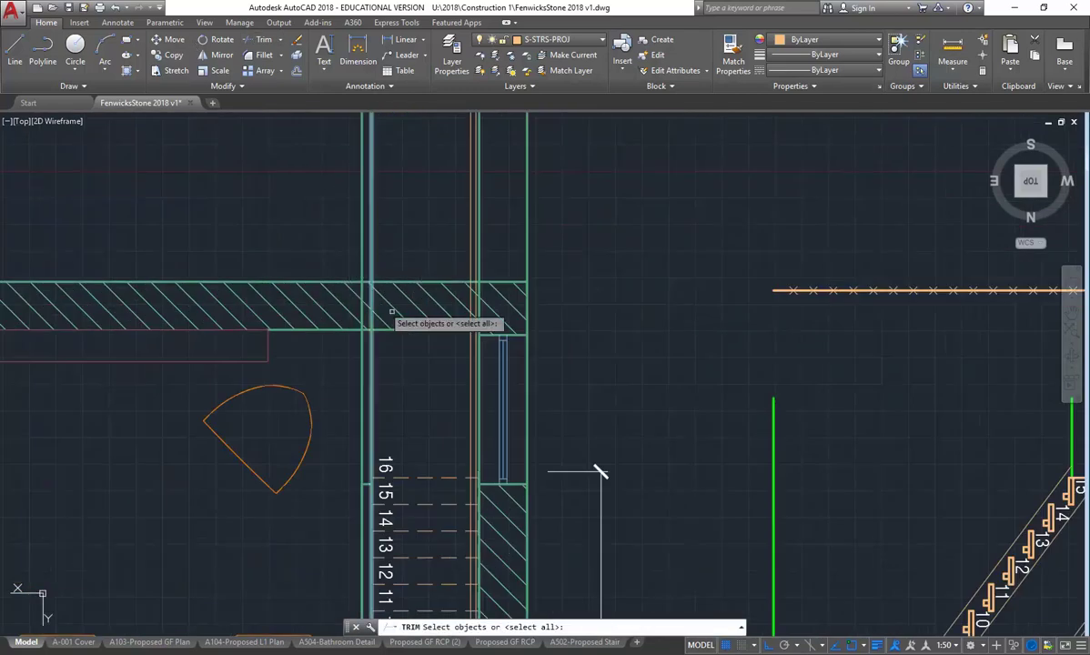
{"action": "left_click", "coordinate": [443, 330]}
{"action": "key", "text": "Escape"}
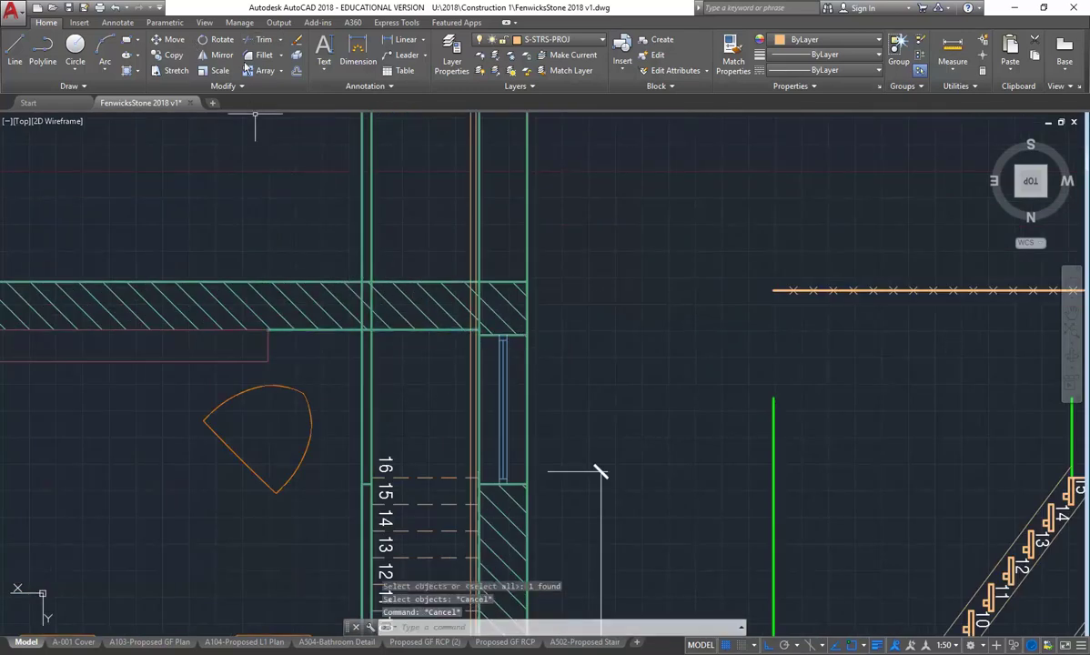
{"action": "left_click", "coordinate": [258, 40]}
{"action": "middle_click_drag", "start_coordinate": [373, 272], "coordinate": [334, 189]}
{"action": "key", "text": "Return"}
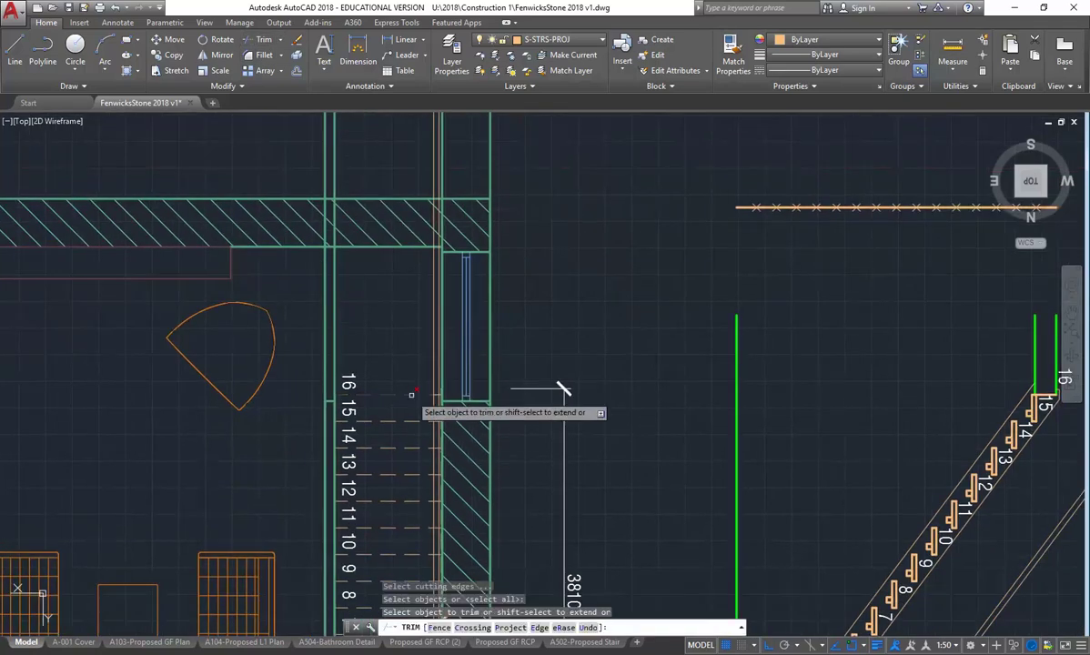
{"action": "key", "text": "Escape"}
Trim away the two handrail lines between the plan's riser 16 line and the ground line of the projected stair view
{"action": "key", "text": "Return"}
{"action": "left_click", "coordinate": [410, 393]}
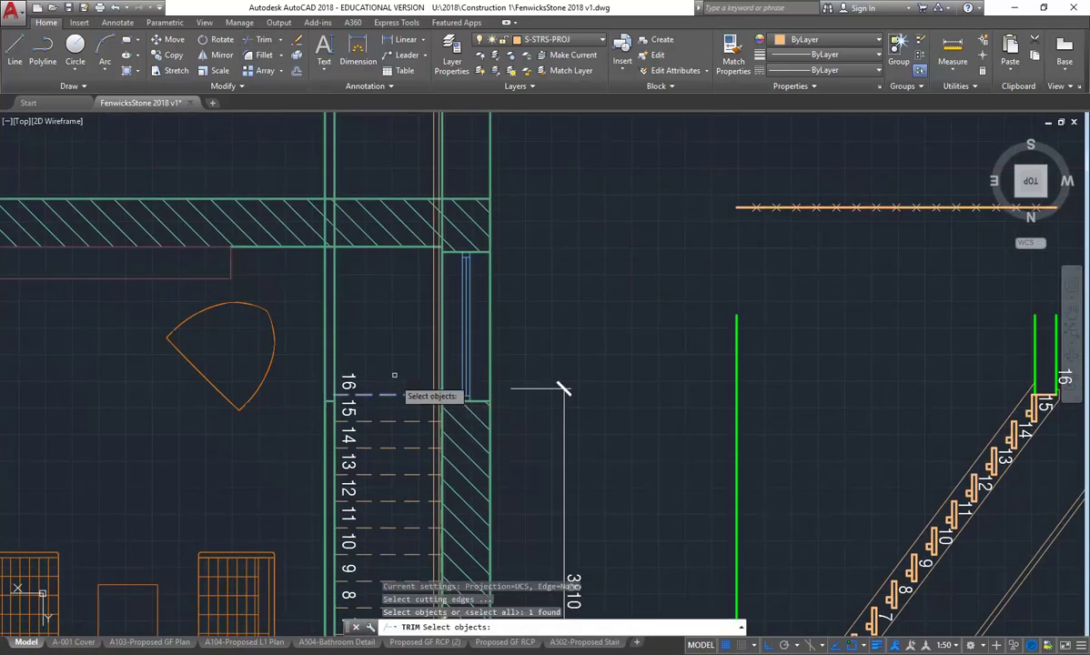
{"action": "scroll", "coordinate": [394, 378], "scroll_direction": "down", "scroll_amount": 4}
{"action": "mouse_move", "coordinate": [373, 141]}
{"action": "middle_mouse_down"}
{"action": "mouse_move", "coordinate": [364, 270]}
{"action": "mouse_move", "coordinate": [395, 351]}
{"action": "middle_mouse_up"}
{"action": "scroll", "coordinate": [396, 428], "scroll_direction": "up", "scroll_amount": 4}
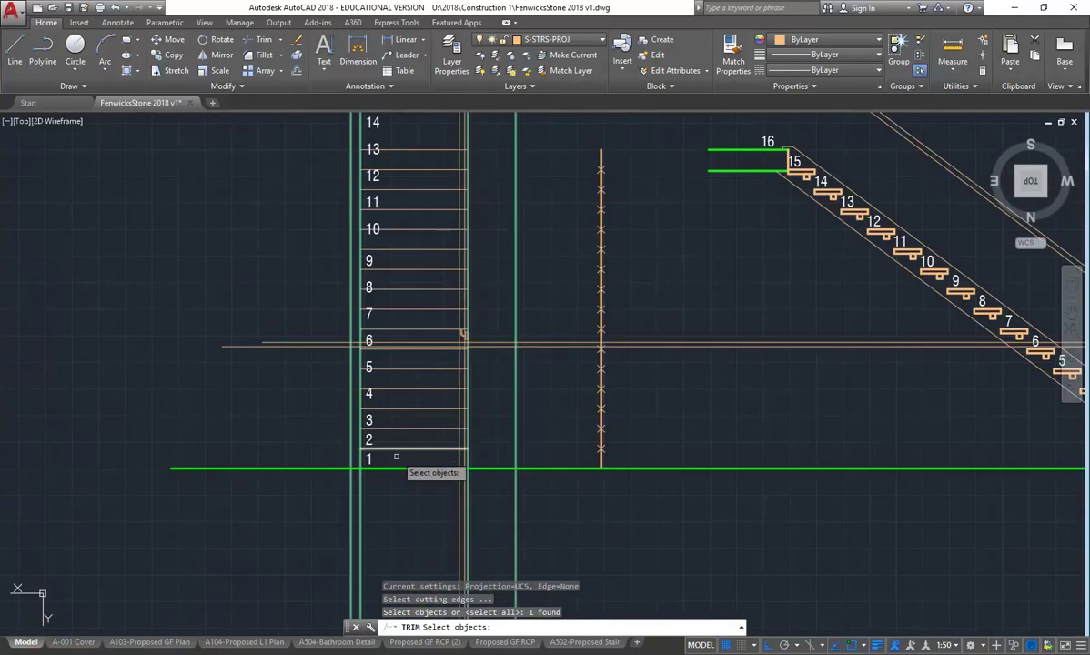
{"action": "left_click", "coordinate": [405, 470]}
{"action": "key", "text": "Return"}
{"action": "scroll", "coordinate": [462, 491], "scroll_direction": "up", "scroll_amount": 4}
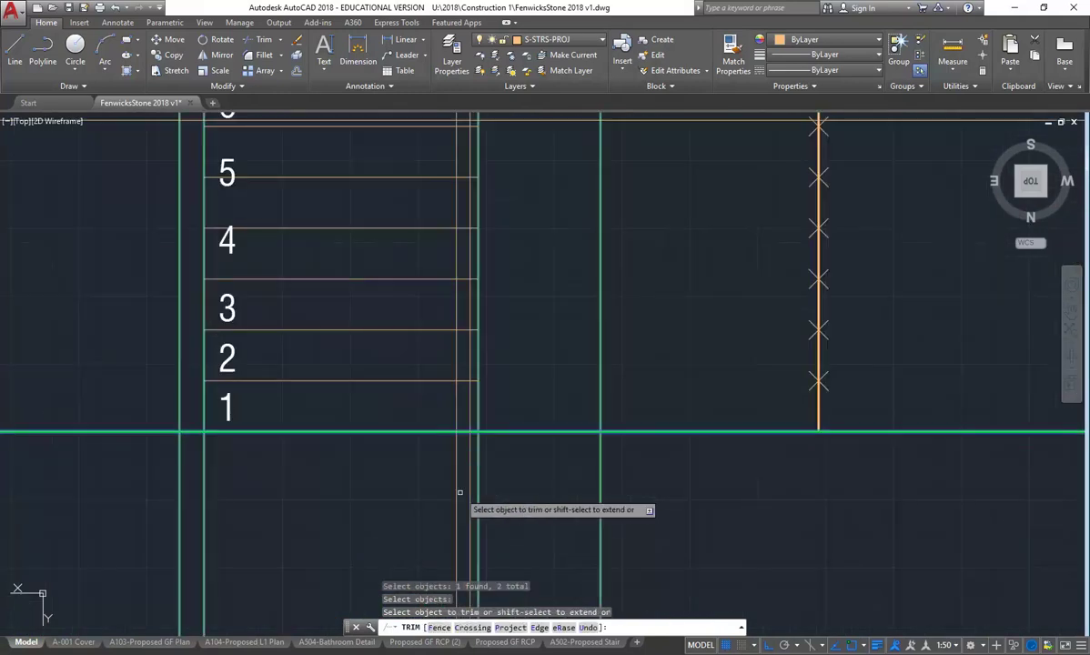
{"action": "left_click", "coordinate": [460, 483]}
{"action": "left_click", "coordinate": [440, 493]}
{"action": "left_click", "coordinate": [441, 489]}
{"action": "key", "text": "Escape"}
Examine the trimmed handrail lines in plan and where the projected handrail lines cross below the wall bracket
{"action": "scroll", "coordinate": [363, 325], "scroll_direction": "down", "scroll_amount": 6}
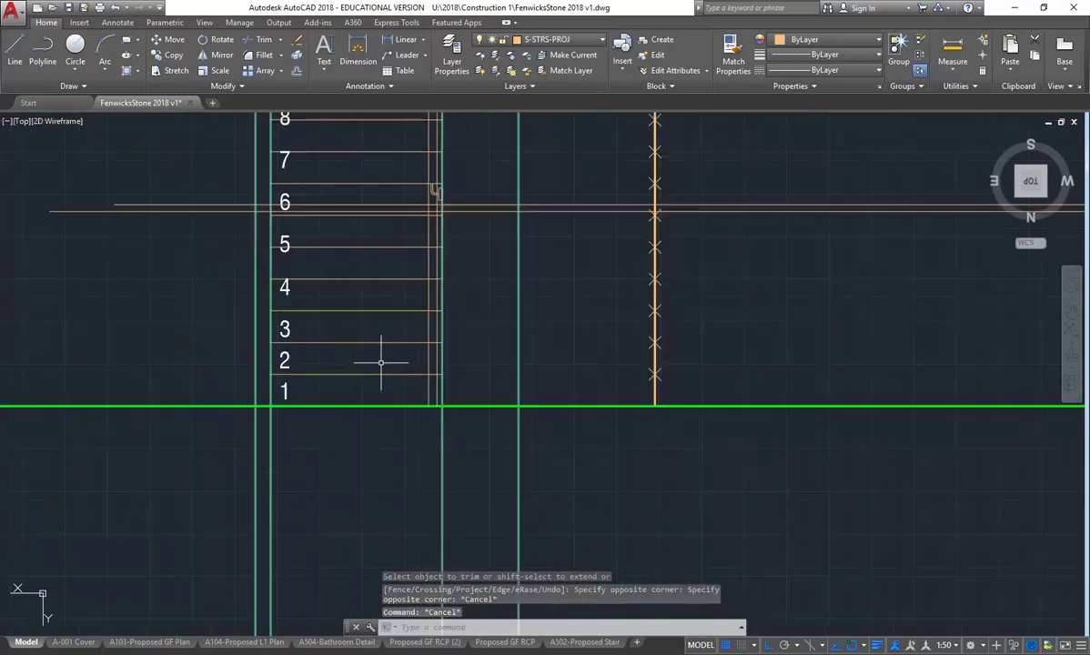
{"action": "mouse_move", "coordinate": [363, 325]}
{"action": "middle_mouse_down"}
{"action": "mouse_move", "coordinate": [346, 279]}
{"action": "mouse_move", "coordinate": [360, 243]}
{"action": "middle_mouse_up"}
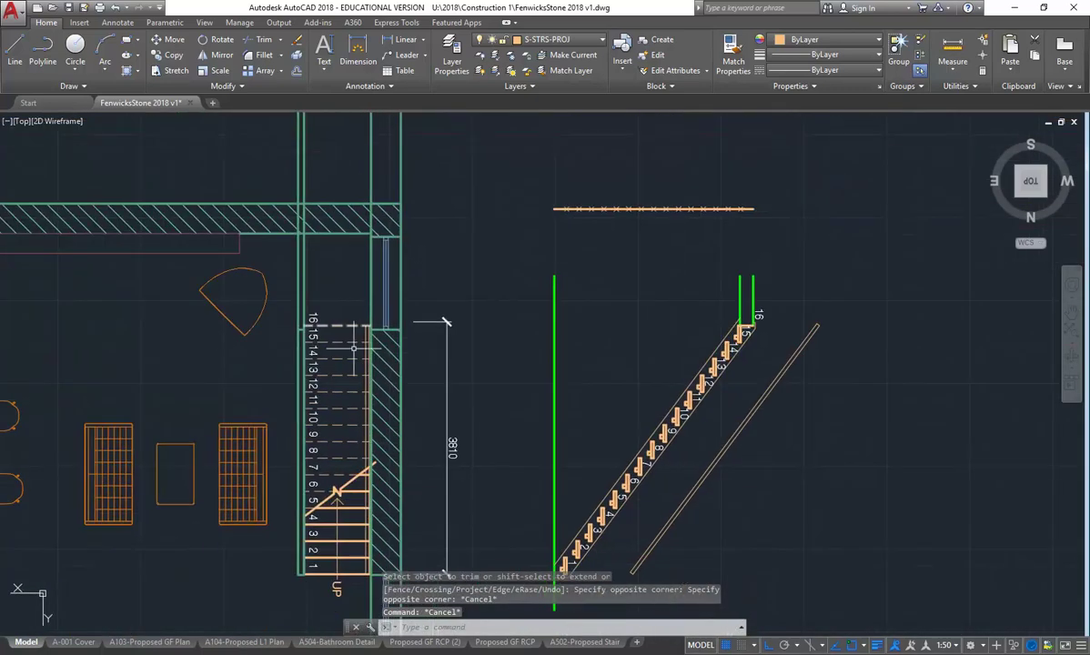
{"action": "scroll", "coordinate": [391, 320], "scroll_direction": "up", "scroll_amount": 5}
{"action": "scroll", "coordinate": [387, 314], "scroll_direction": "down", "scroll_amount": 3}
{"action": "mouse_move", "coordinate": [353, 136]}
{"action": "middle_mouse_down"}
{"action": "mouse_move", "coordinate": [386, 409]}
{"action": "mouse_move", "coordinate": [375, 437]}
{"action": "middle_mouse_up"}
{"action": "middle_click_drag", "start_coordinate": [353, 243], "coordinate": [455, 401]}
{"action": "scroll", "coordinate": [446, 355], "scroll_direction": "up", "scroll_amount": 3}
{"action": "scroll", "coordinate": [446, 355], "scroll_direction": "up", "scroll_amount": 4}
{"action": "scroll", "coordinate": [407, 382], "scroll_direction": "down", "scroll_amount": 3}
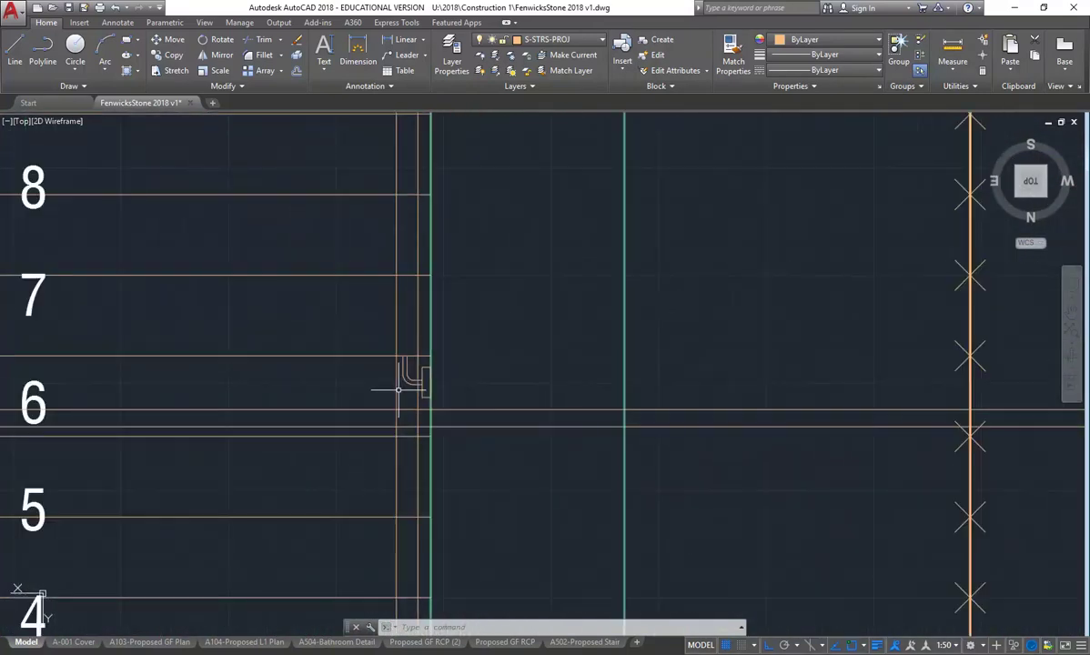
{"action": "scroll", "coordinate": [376, 438], "scroll_direction": "up", "scroll_amount": 3}
{"action": "middle_click_drag", "start_coordinate": [376, 438], "coordinate": [389, 439]}
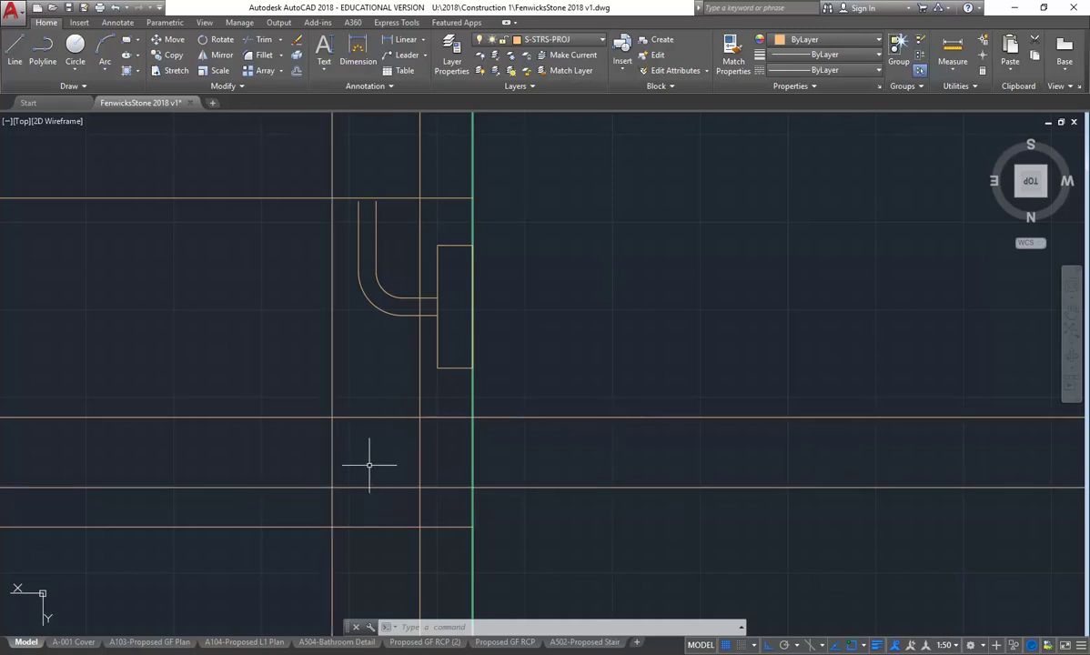
{"action": "scroll", "coordinate": [368, 464], "scroll_direction": "up", "scroll_amount": 2}
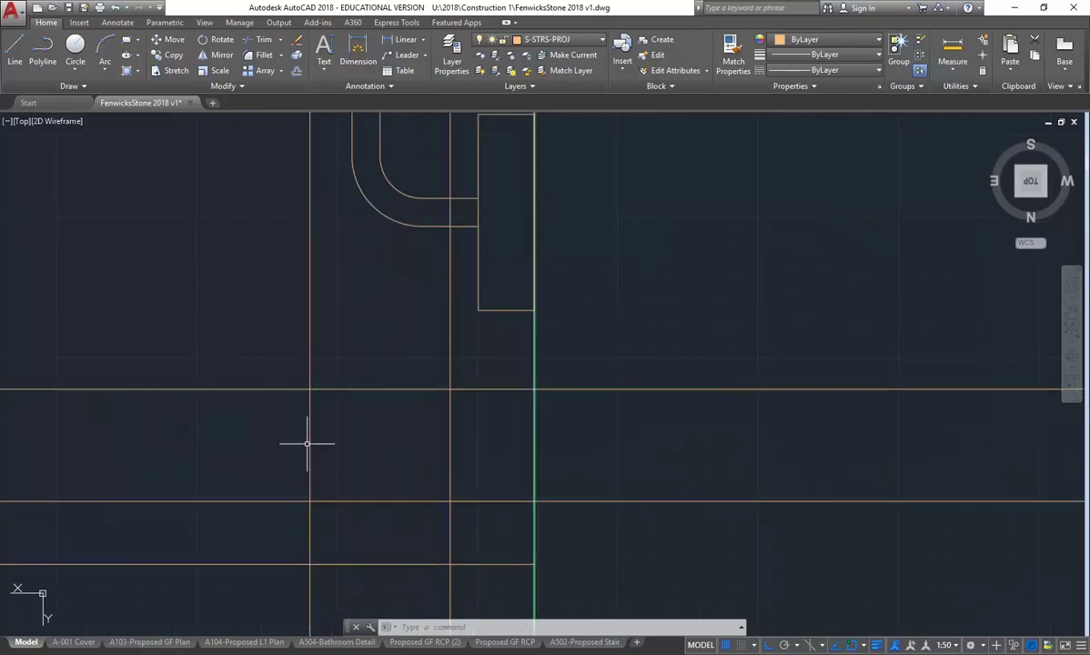
{"action": "scroll", "coordinate": [332, 451], "scroll_direction": "down", "scroll_amount": 4}
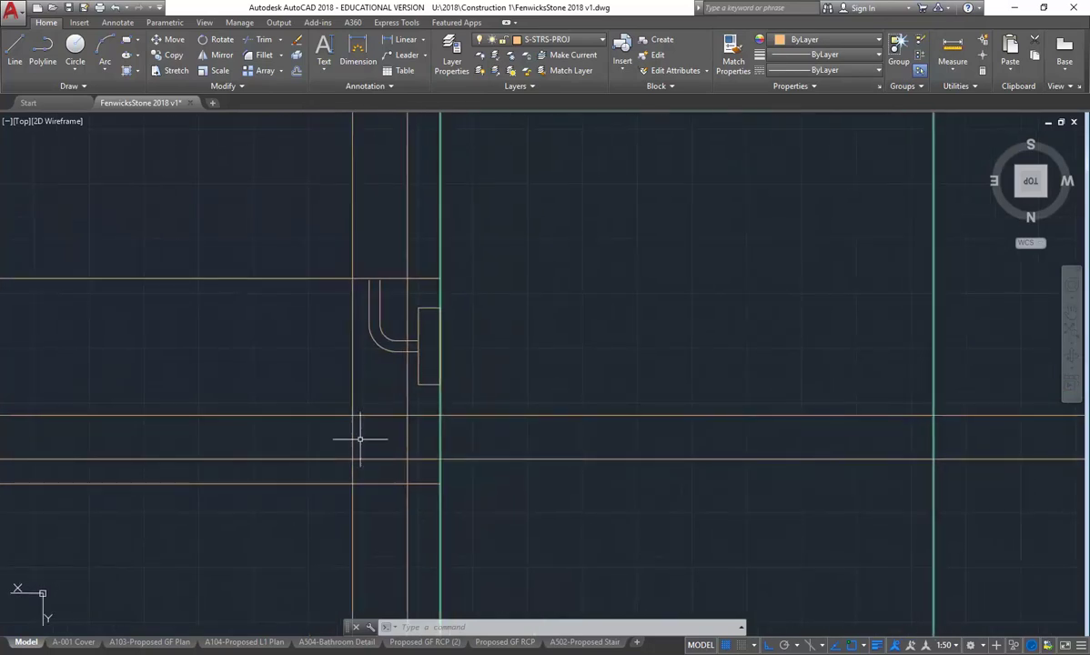
Draw a rectangle between the four intersections of the vertical and horizontal handrail projection lines below the bracket
{"action": "left_click", "coordinate": [128, 40]}
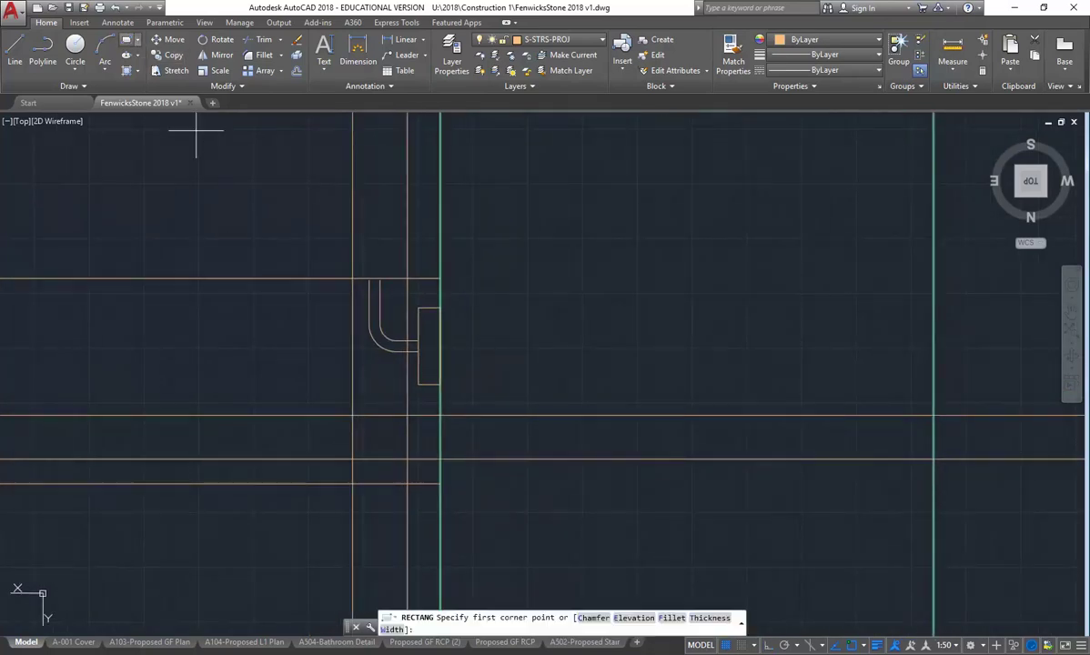
{"action": "scroll", "coordinate": [366, 391], "scroll_direction": "up", "scroll_amount": 2}
{"action": "left_click", "coordinate": [342, 494]}
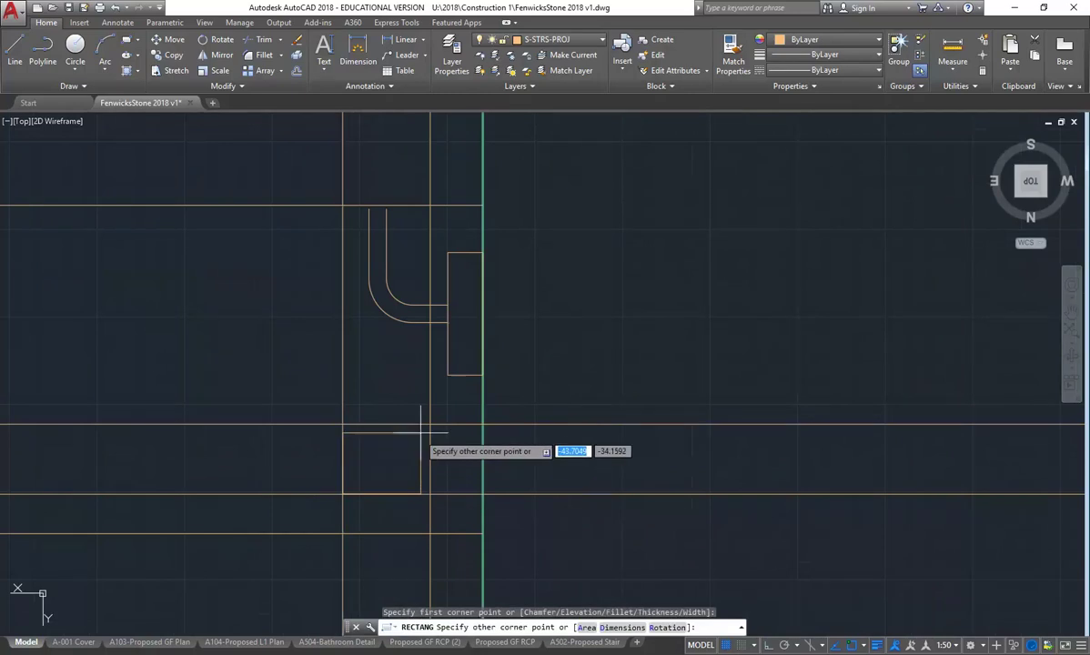
{"action": "left_click", "coordinate": [430, 424]}
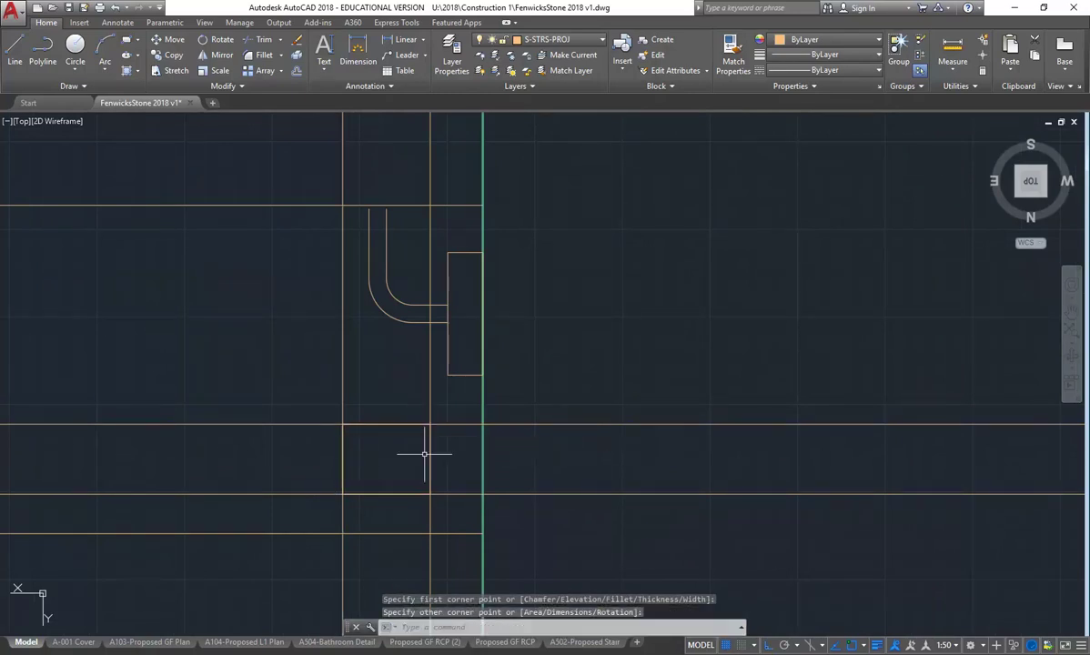
{"action": "left_click", "coordinate": [342, 450]}
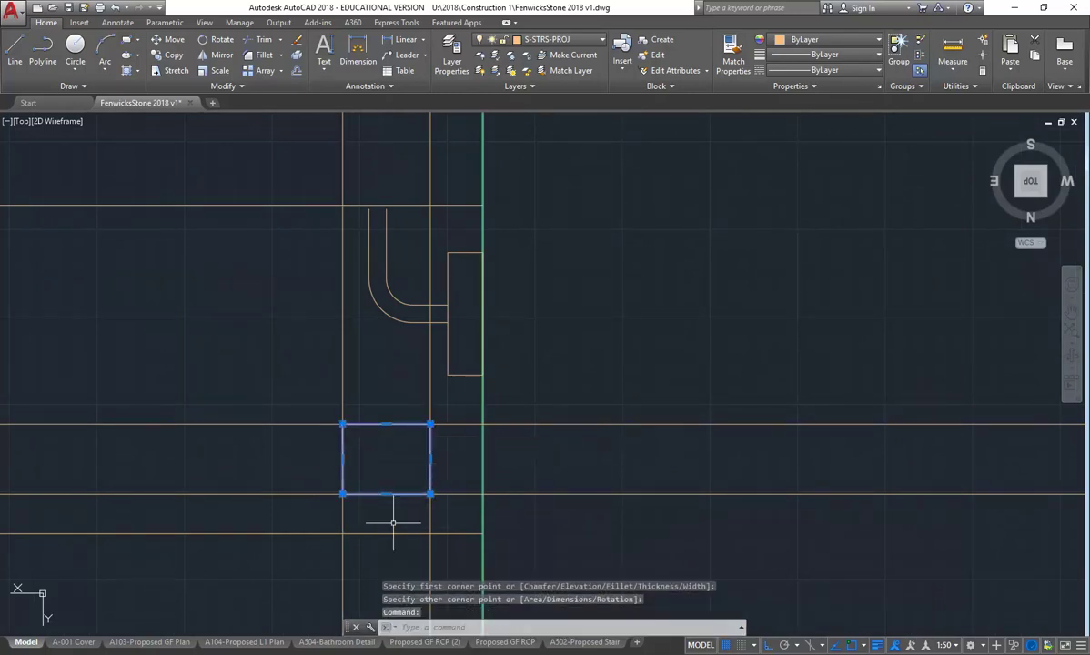
Draw an ellipse centred in the rectangle and touching its sides, and delete the rectangle
{"action": "left_click", "coordinate": [126, 56]}
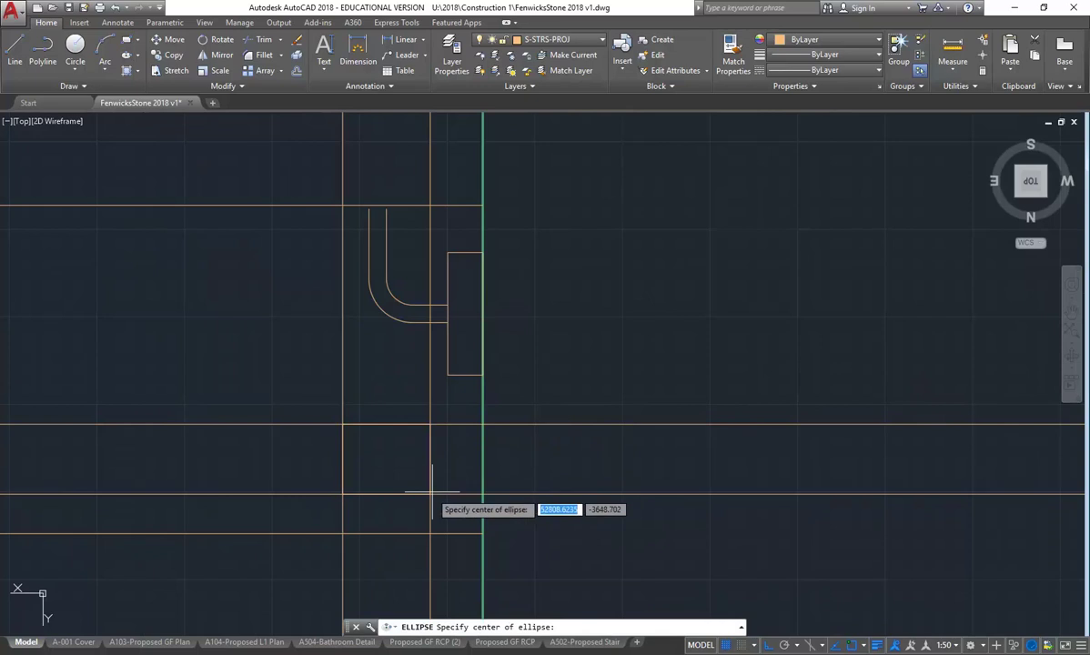
{"action": "left_click", "coordinate": [386, 459]}
{"action": "left_click", "coordinate": [343, 459]}
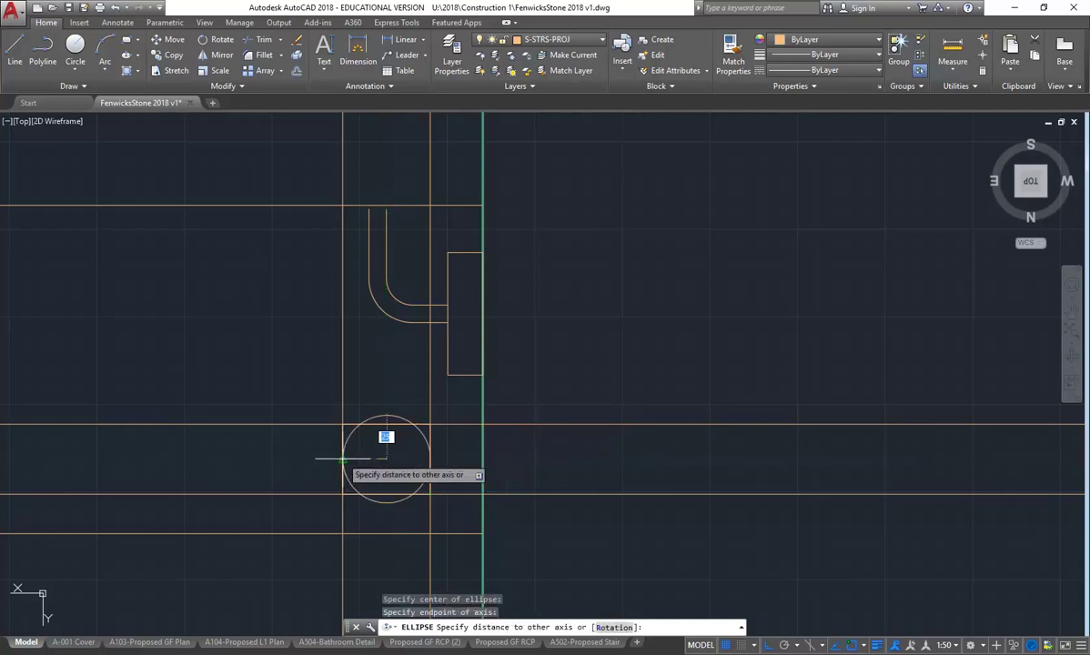
{"action": "left_click", "coordinate": [389, 424]}
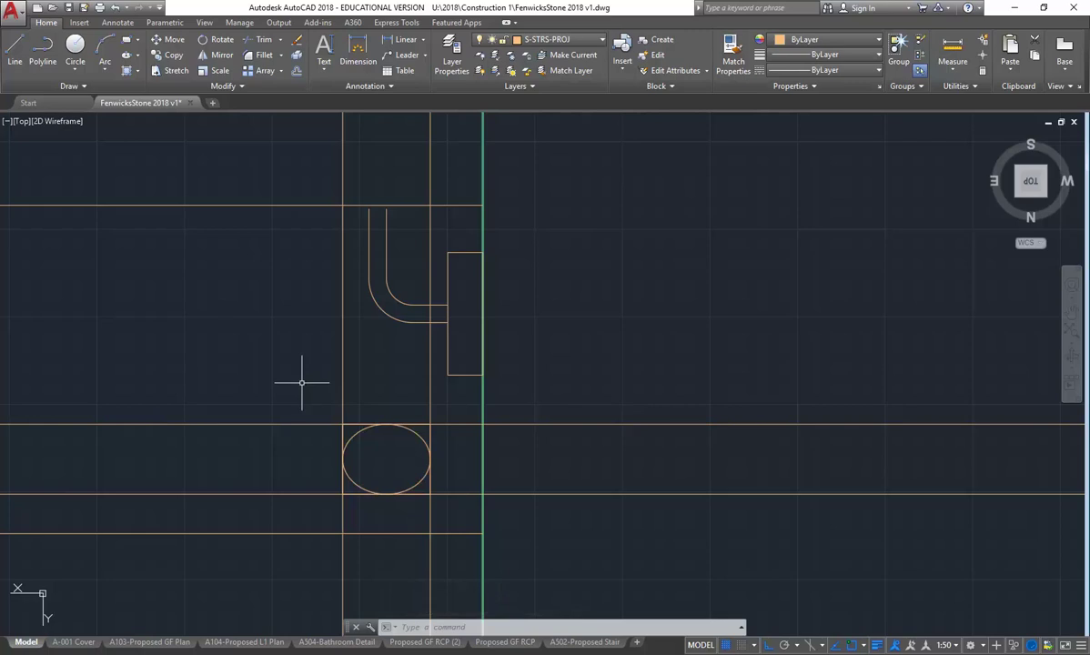
{"action": "left_click", "coordinate": [345, 451]}
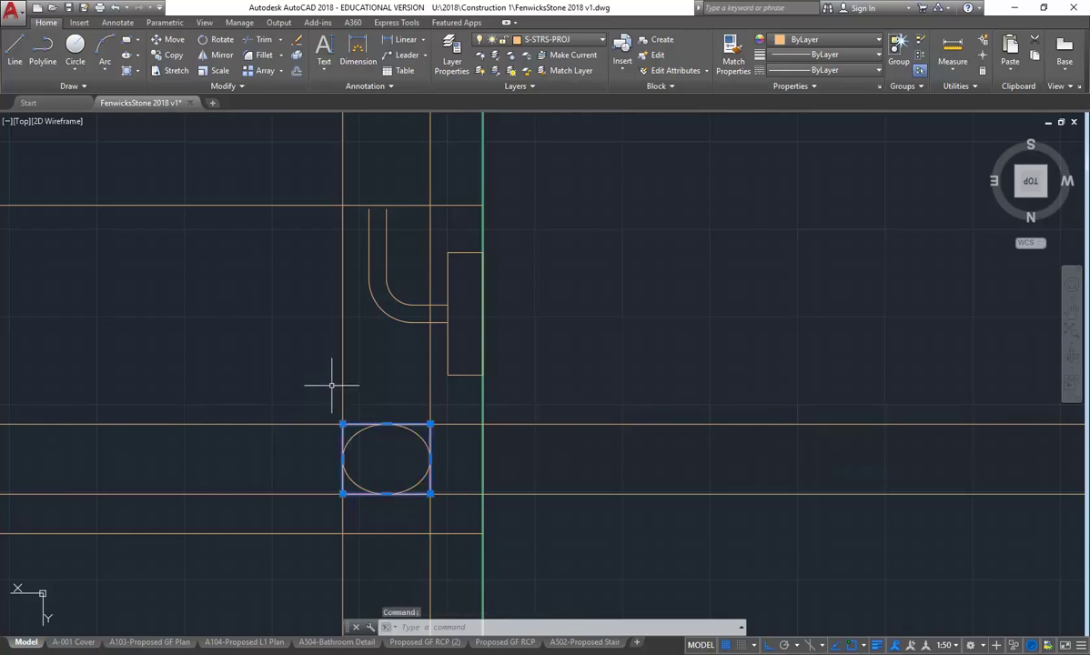
{"action": "key", "text": "Delete"}
Trim the two vertical handrail lines below the ellipse, using the ellipse as the cutting edge
{"action": "type", "text": "TR"}
{"action": "key", "text": "Return"}
{"action": "left_click", "coordinate": [354, 435]}
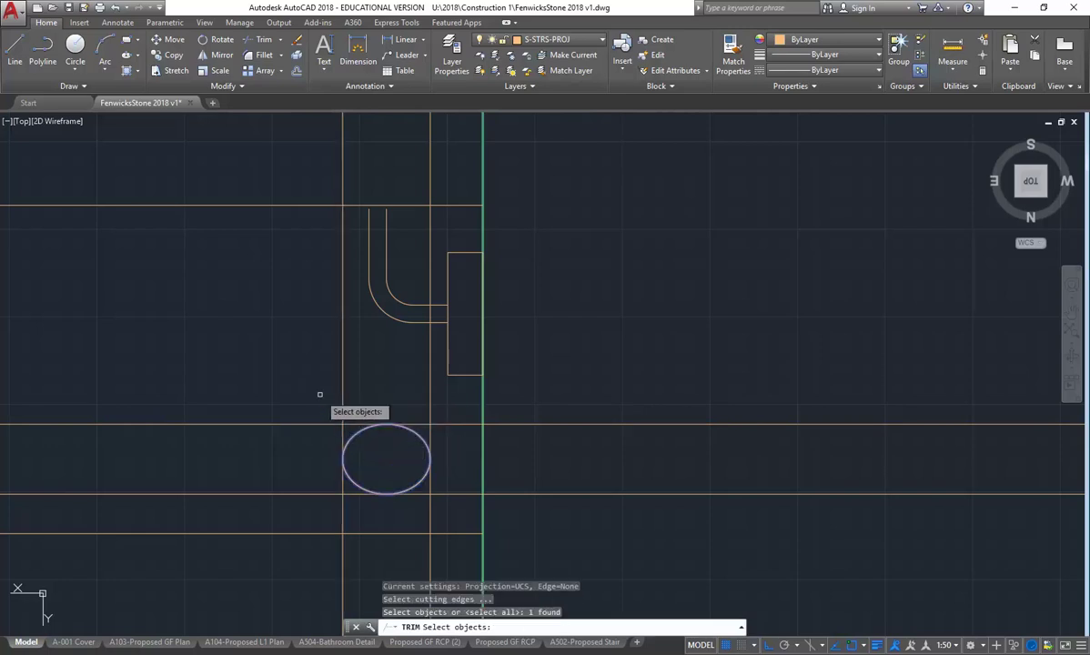
{"action": "key", "text": "Return"}
{"action": "left_click", "coordinate": [343, 510]}
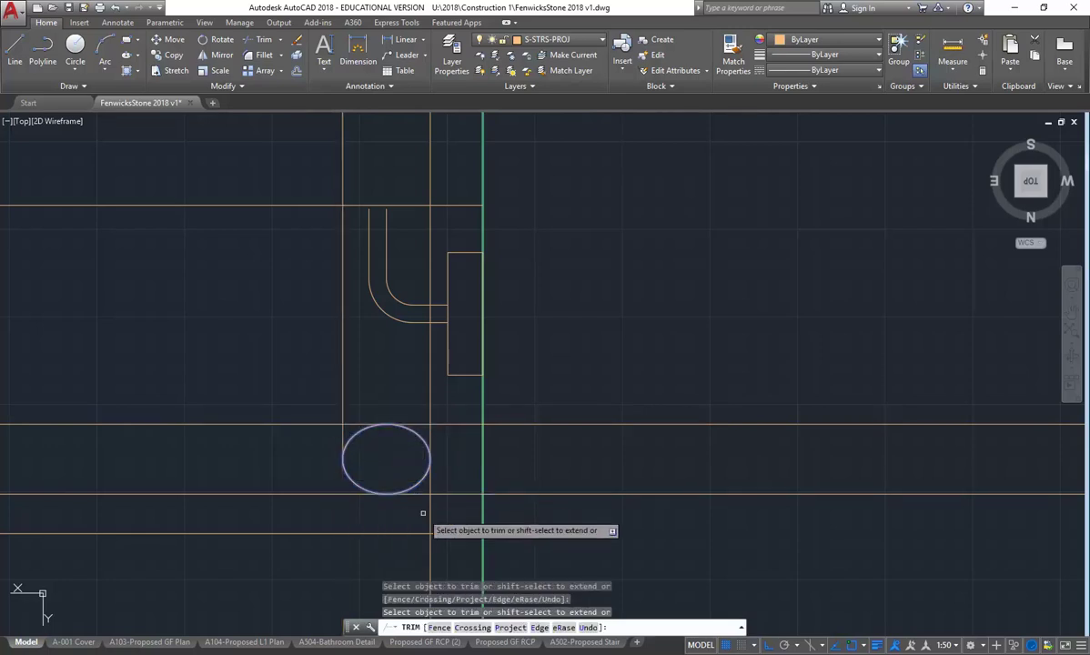
{"action": "right_click", "coordinate": [270, 339]}
{"action": "left_click", "coordinate": [309, 345]}
{"action": "scroll", "coordinate": [327, 374], "scroll_direction": "down", "scroll_amount": 6}
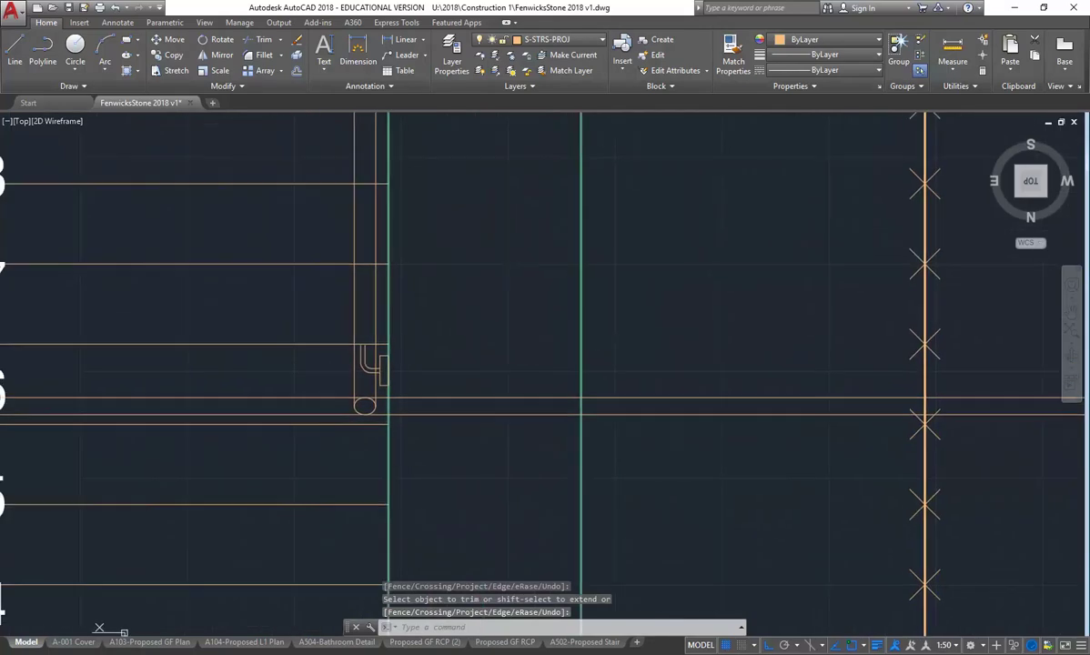
Examine the wall bracket and elliptical handrail end in the new view, and the sloping handrail beside the stair sections
{"action": "scroll", "coordinate": [390, 397], "scroll_direction": "up", "scroll_amount": 2}
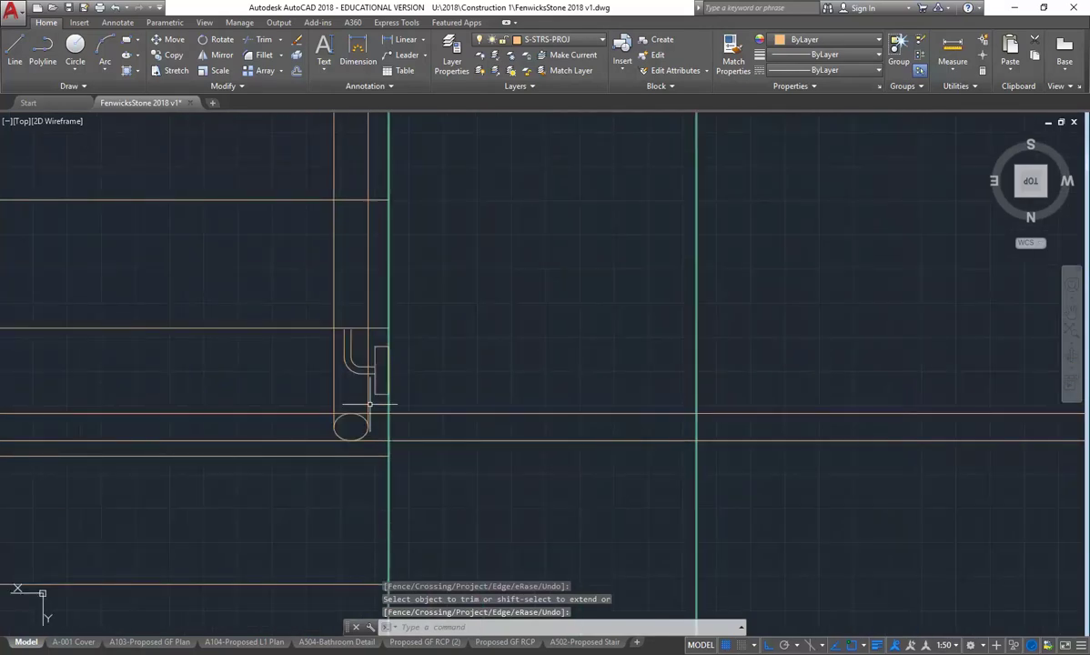
{"action": "scroll", "coordinate": [301, 318], "scroll_direction": "up", "scroll_amount": 2}
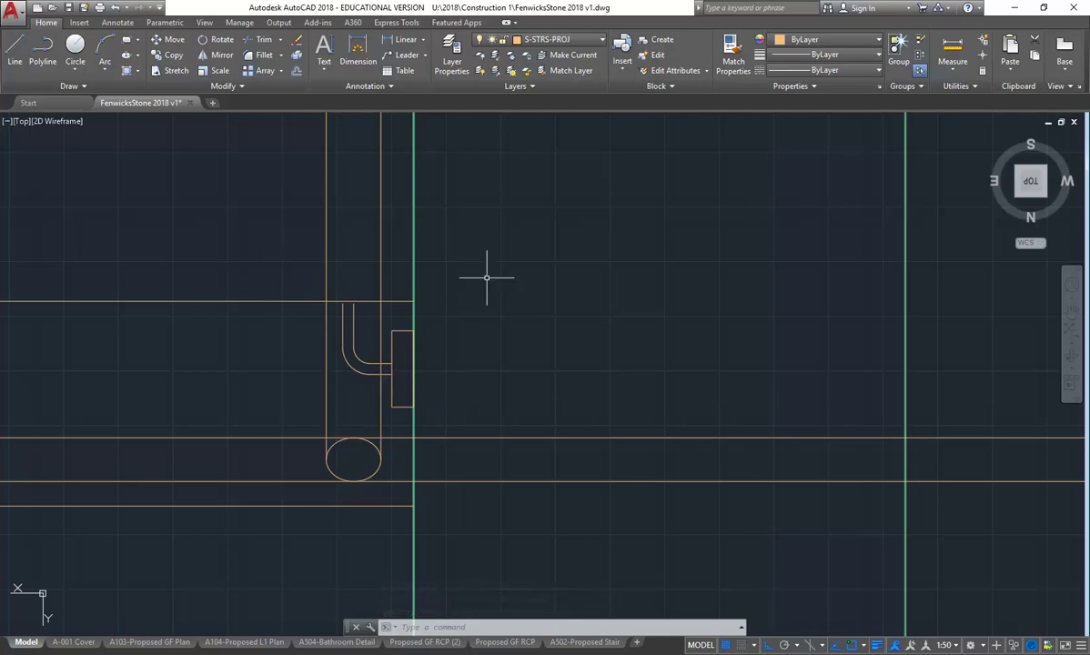
{"action": "left_click", "coordinate": [271, 271]}
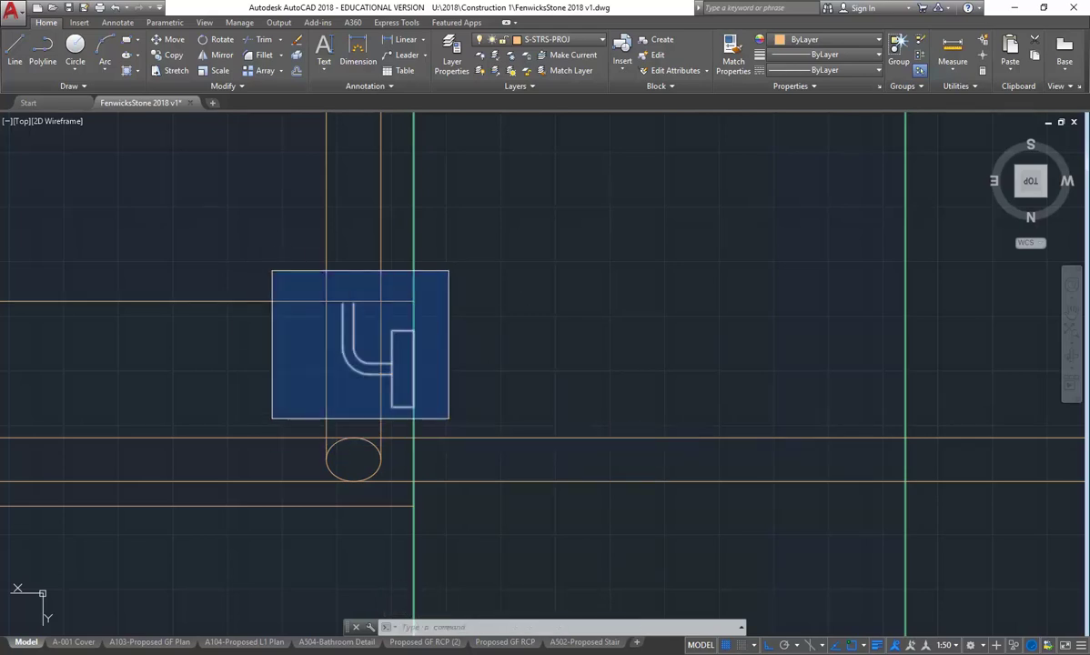
{"action": "scroll", "coordinate": [448, 419], "scroll_direction": "down", "scroll_amount": 6}
{"action": "middle_click_drag", "start_coordinate": [353, 365], "coordinate": [346, 388]}
{"action": "scroll", "coordinate": [346, 387], "scroll_direction": "down", "scroll_amount": 6}
{"action": "scroll", "coordinate": [372, 474], "scroll_direction": "up", "scroll_amount": 2}
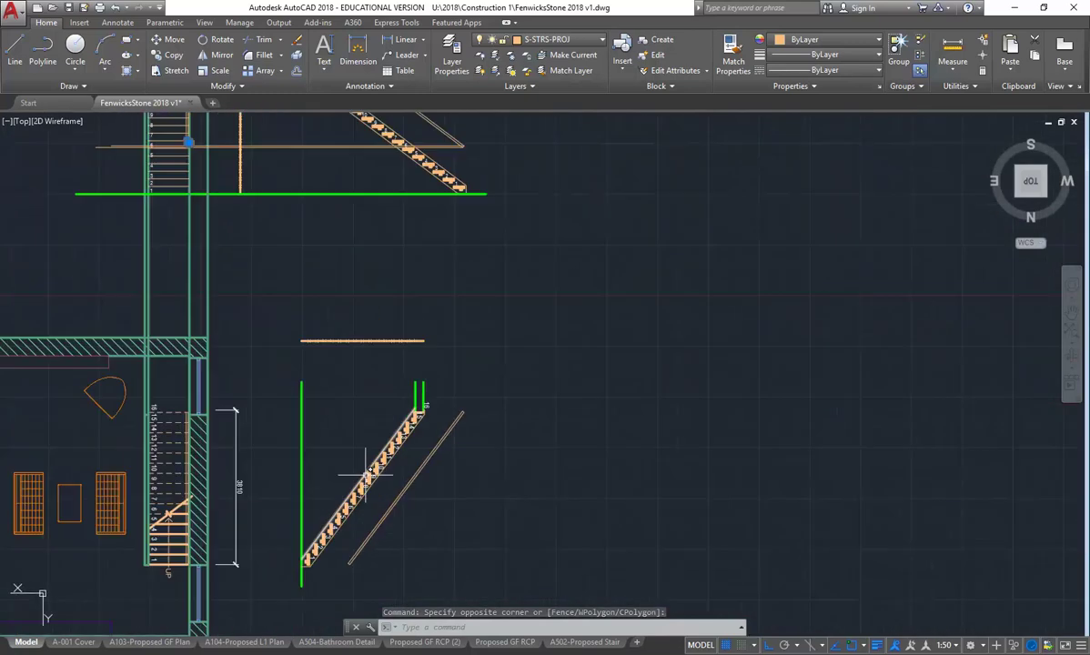
{"action": "scroll", "coordinate": [351, 544], "scroll_direction": "up", "scroll_amount": 4}
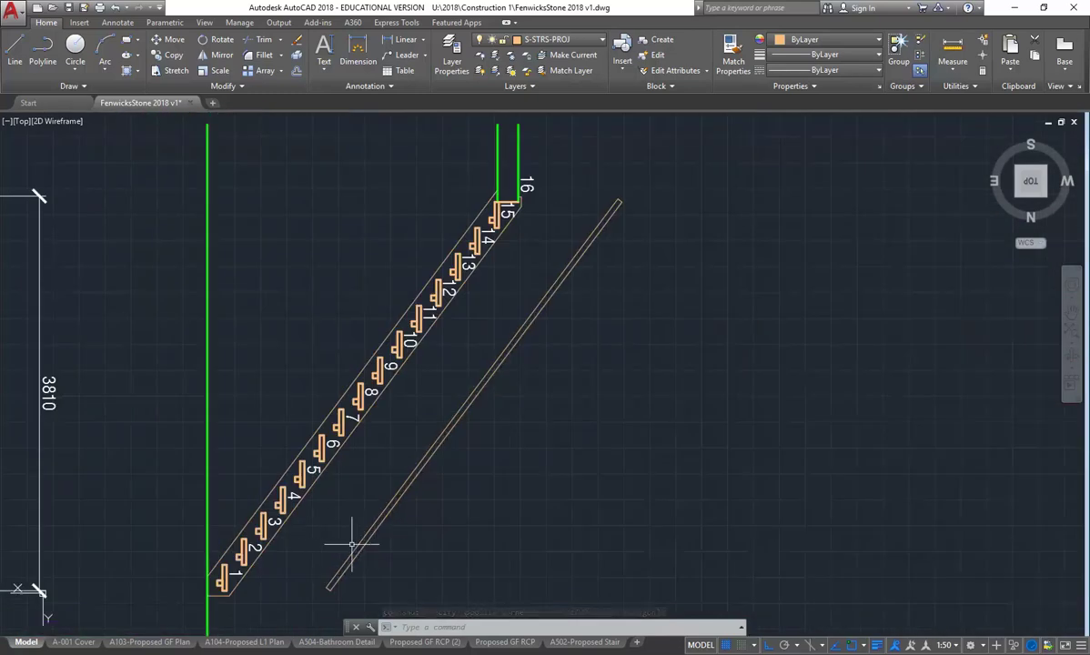
{"action": "scroll", "coordinate": [372, 556], "scroll_direction": "down", "scroll_amount": 7}
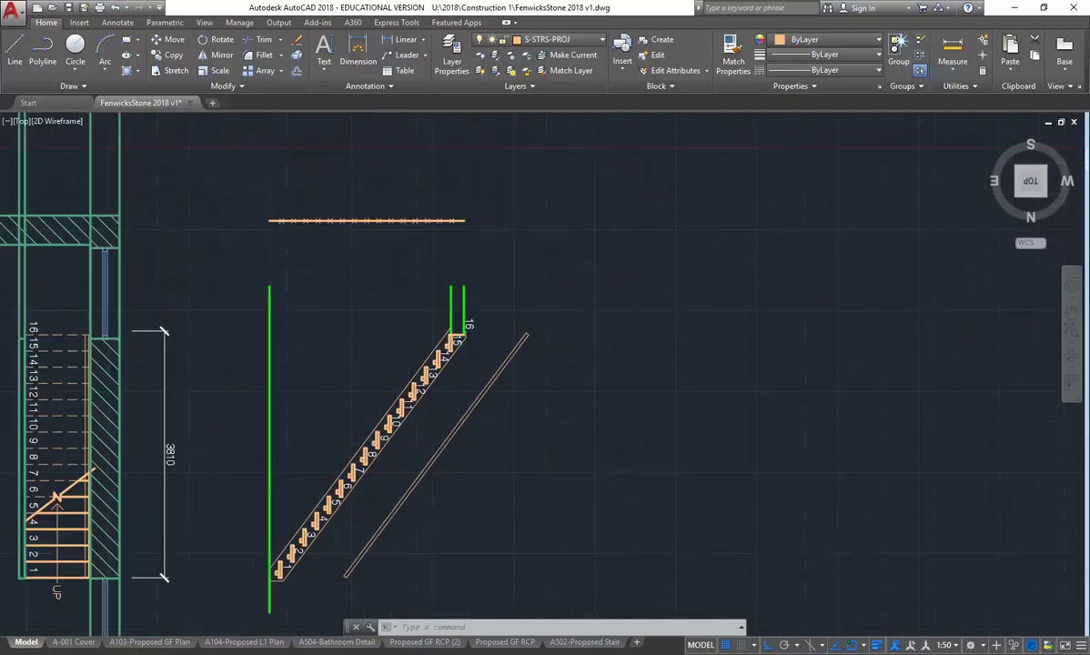
{"action": "scroll", "coordinate": [374, 415], "scroll_direction": "up", "scroll_amount": 1}
{"action": "scroll", "coordinate": [292, 273], "scroll_direction": "up", "scroll_amount": 6}
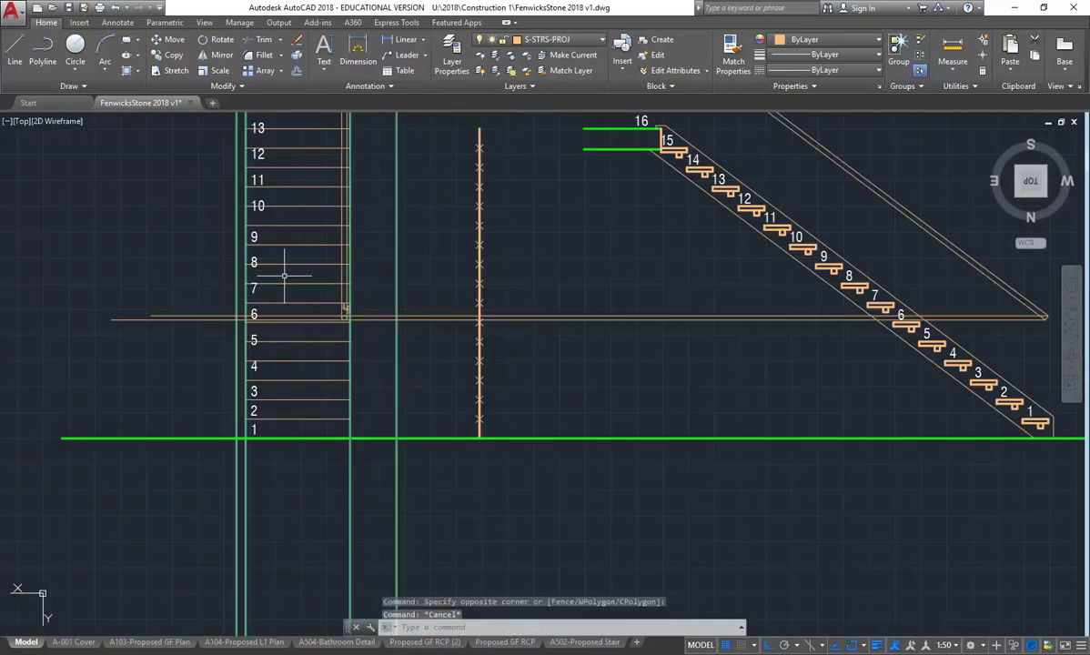
{"action": "key", "text": "Escape"}
{"action": "middle_click_drag", "start_coordinate": [283, 274], "coordinate": [314, 311]}
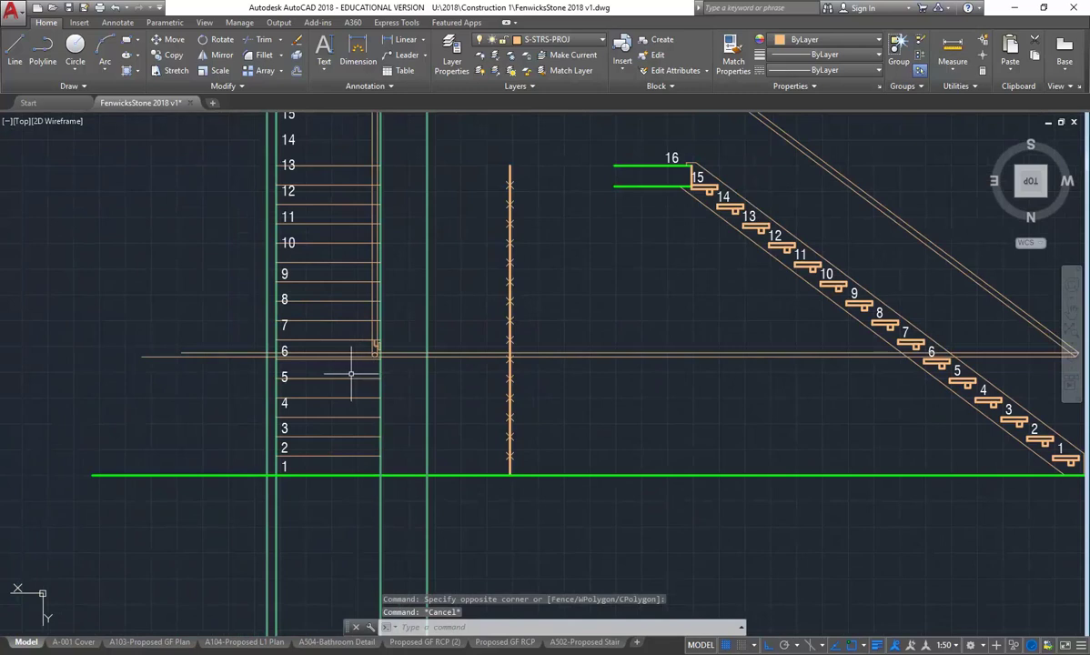
Copy the wall bracket horizontally onto the lower end of the sloping handrail in section, based at the wall and floor line intersection
{"action": "scroll", "coordinate": [351, 373], "scroll_direction": "up", "scroll_amount": 2}
{"action": "scroll", "coordinate": [360, 312], "scroll_direction": "up", "scroll_amount": 4}
{"action": "scroll", "coordinate": [362, 323], "scroll_direction": "up", "scroll_amount": 3}
{"action": "left_click", "coordinate": [361, 328]}
{"action": "left_click", "coordinate": [564, 484]}
{"action": "middle_click_drag", "start_coordinate": [564, 491], "coordinate": [489, 473]}
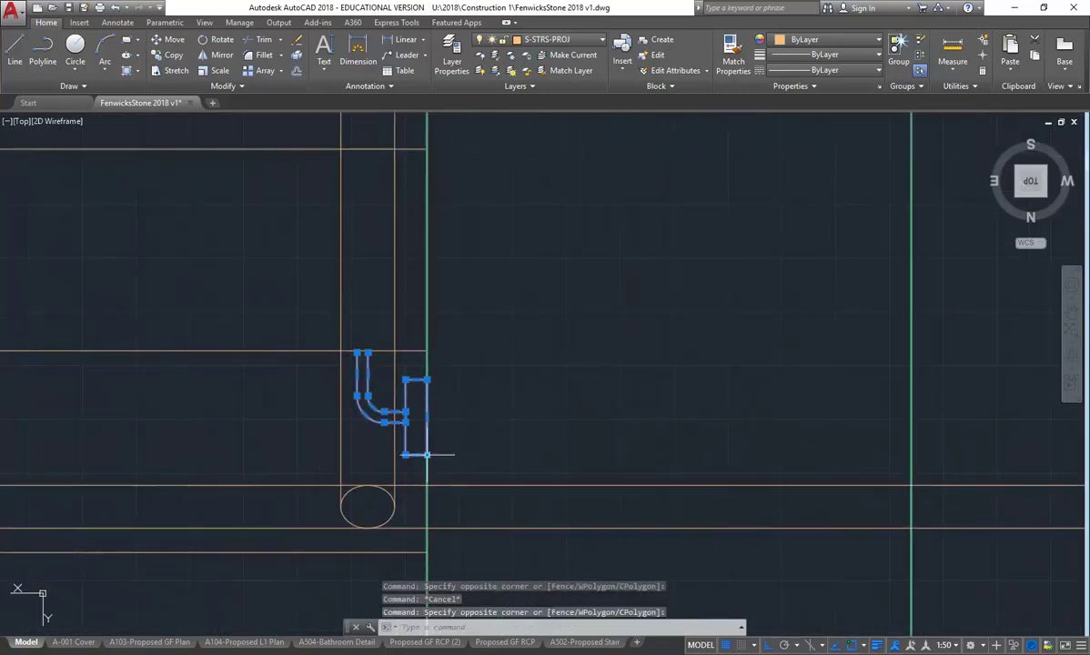
{"action": "mouse_move", "coordinate": [427, 455]}
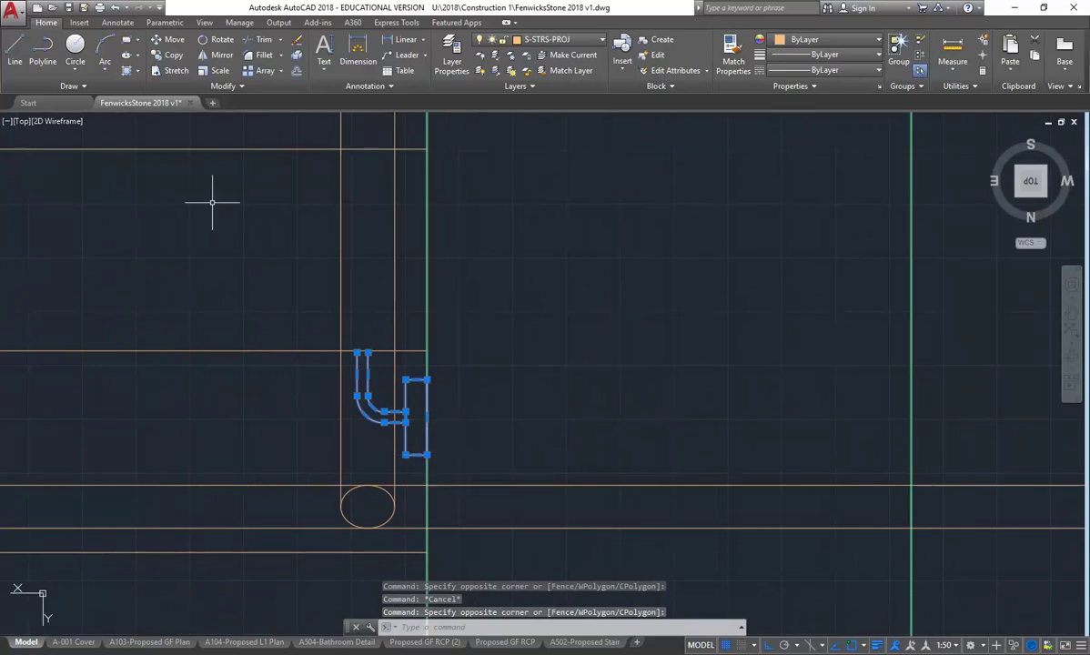
{"action": "left_click", "coordinate": [167, 56]}
{"action": "scroll", "coordinate": [313, 273], "scroll_direction": "down", "scroll_amount": 6}
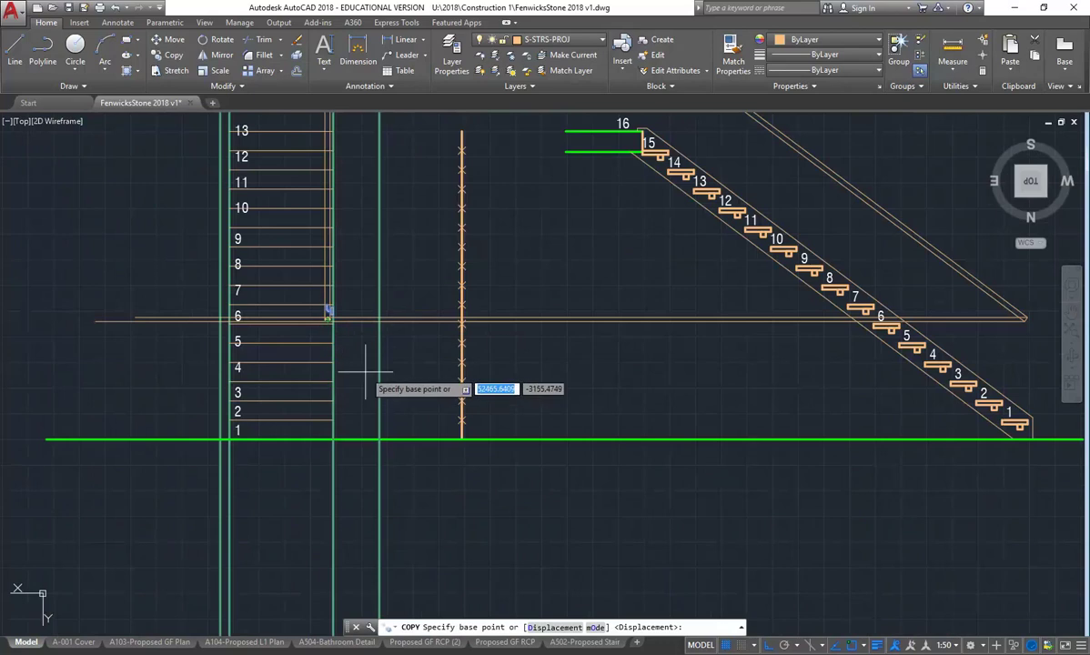
{"action": "middle_click_drag", "start_coordinate": [377, 441], "coordinate": [301, 445]}
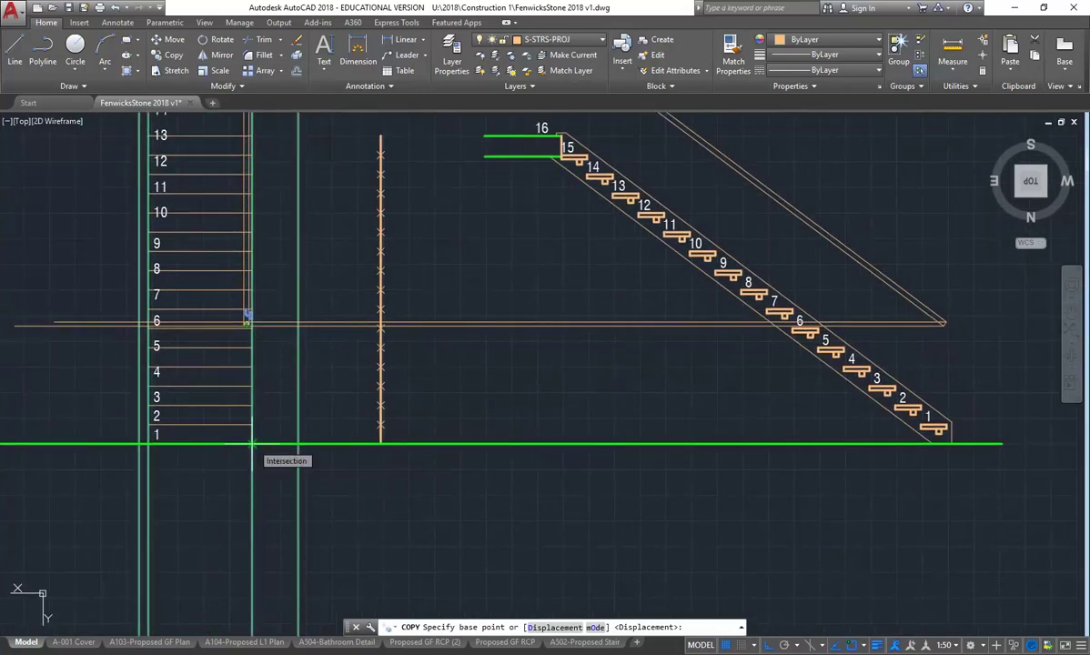
{"action": "left_click", "coordinate": [252, 444]}
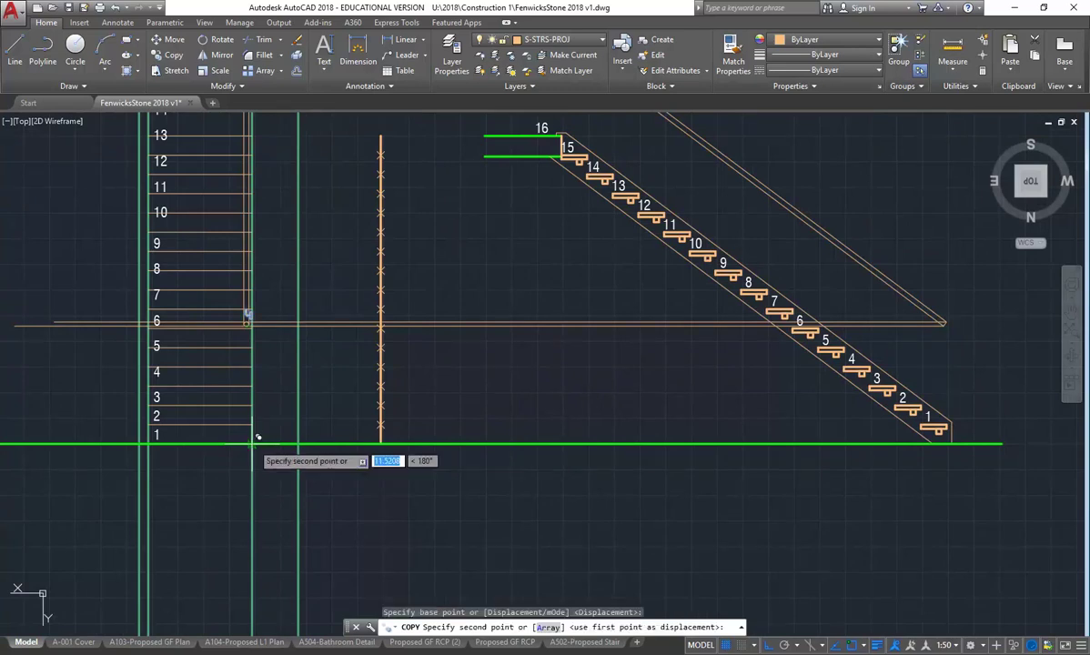
{"action": "middle_click_drag", "start_coordinate": [693, 429], "coordinate": [386, 426]}
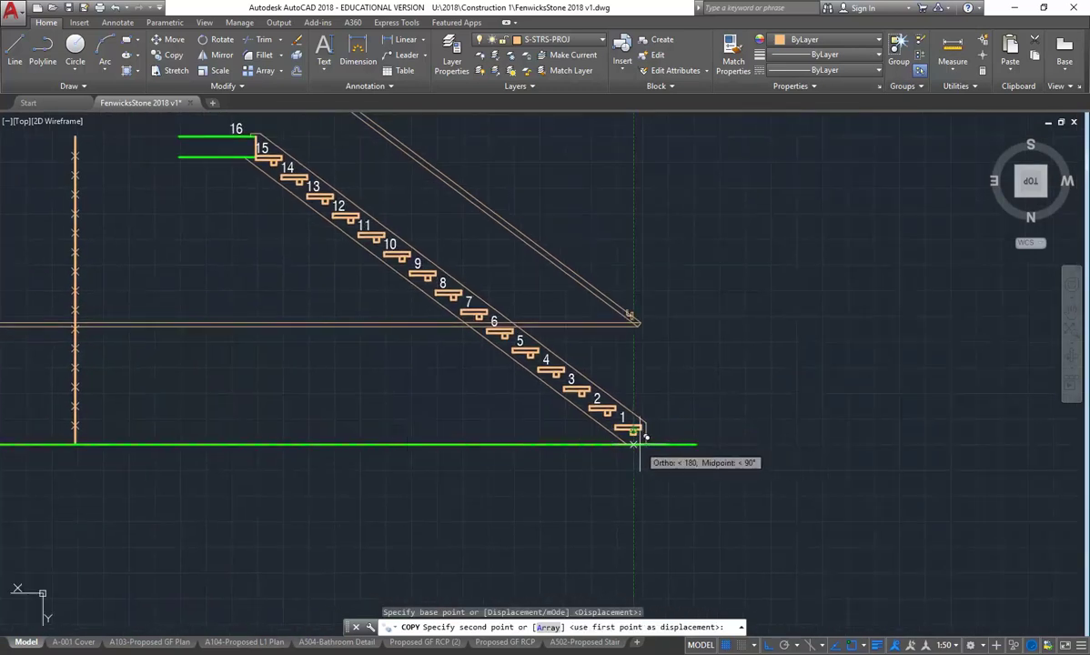
{"action": "scroll", "coordinate": [628, 332], "scroll_direction": "up", "scroll_amount": 2}
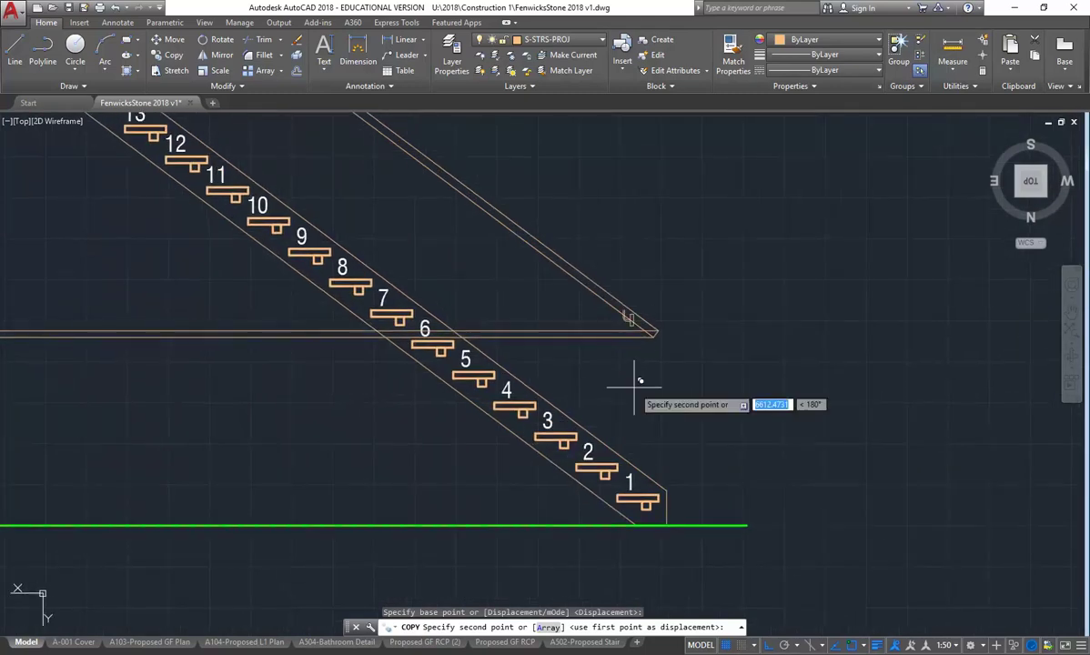
{"action": "scroll", "coordinate": [634, 386], "scroll_direction": "up", "scroll_amount": 2}
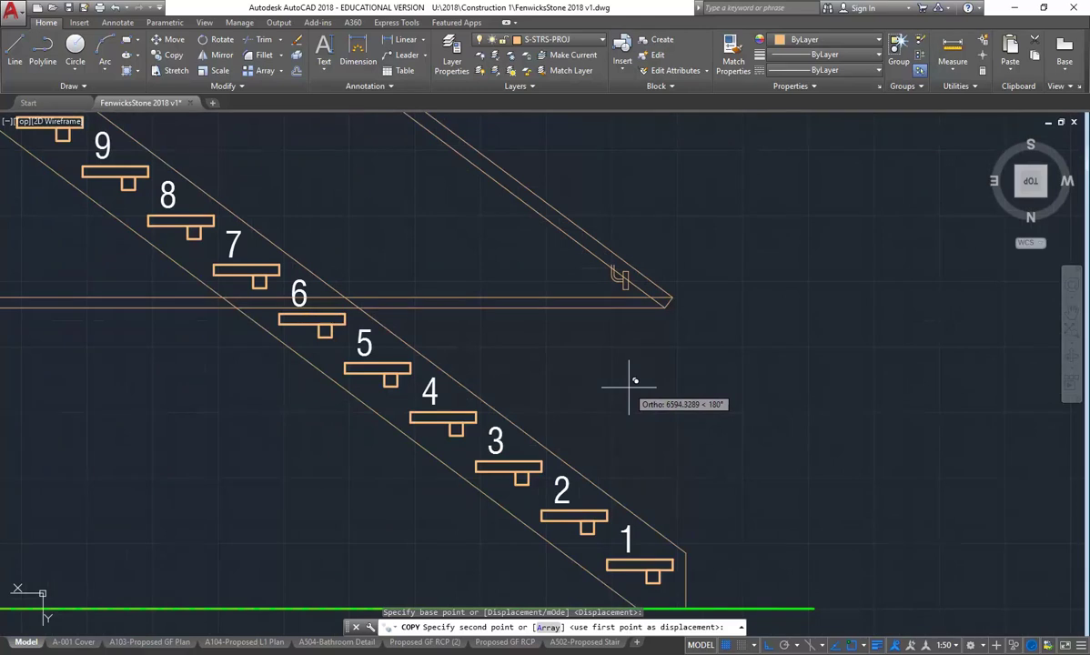
{"action": "middle_click_drag", "start_coordinate": [631, 387], "coordinate": [615, 414]}
{"action": "scroll", "coordinate": [613, 419], "scroll_direction": "up", "scroll_amount": 2}
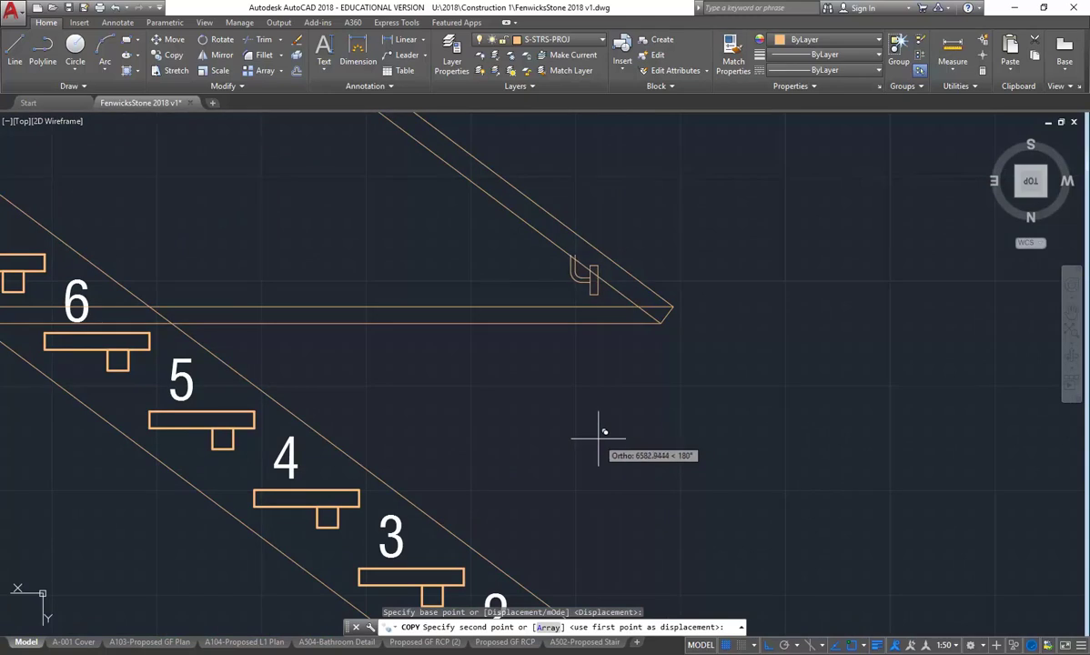
{"action": "key", "text": "Escape"}
Draw a short line closing the open upper end of the copied bracket's arm
{"action": "scroll", "coordinate": [564, 346], "scroll_direction": "up", "scroll_amount": 5}
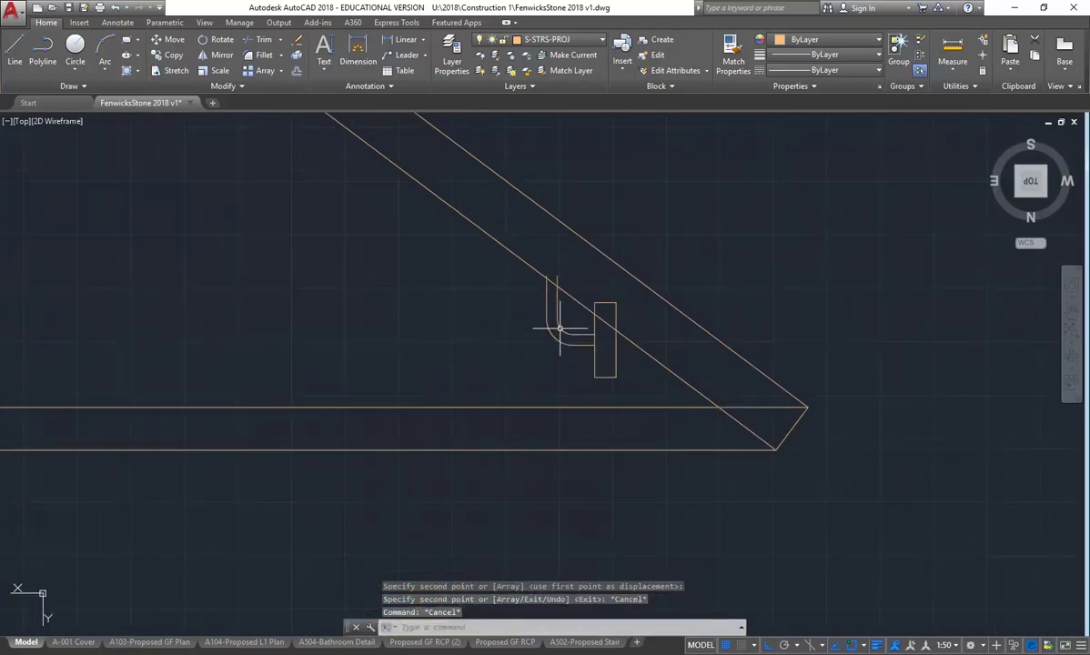
{"action": "scroll", "coordinate": [550, 364], "scroll_direction": "up", "scroll_amount": 3}
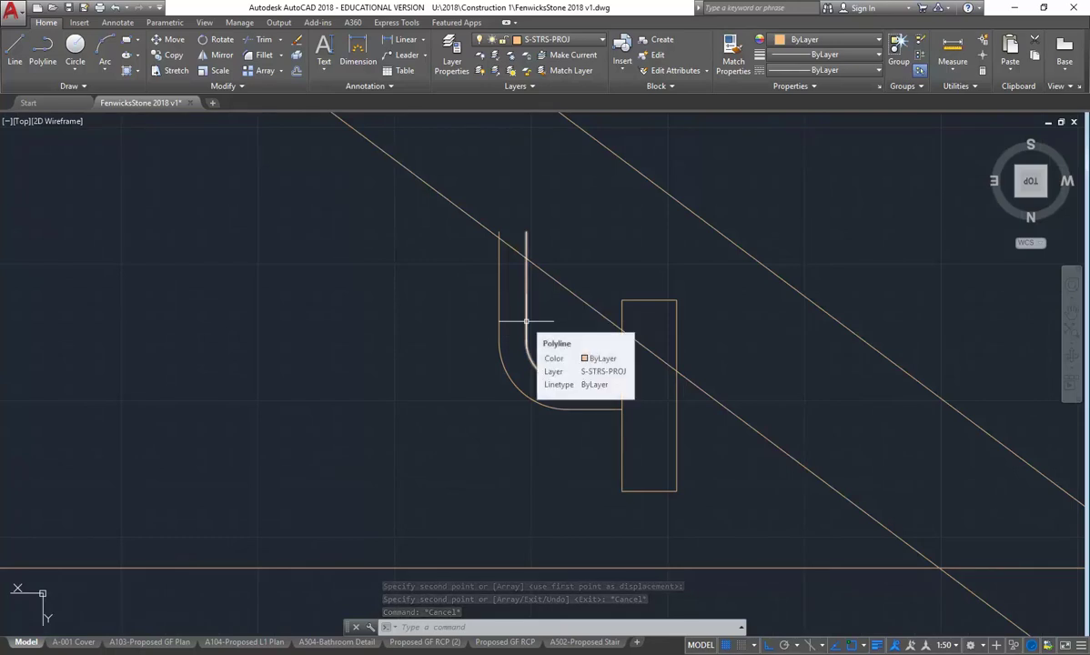
{"action": "scroll", "coordinate": [523, 328], "scroll_direction": "down", "scroll_amount": 2}
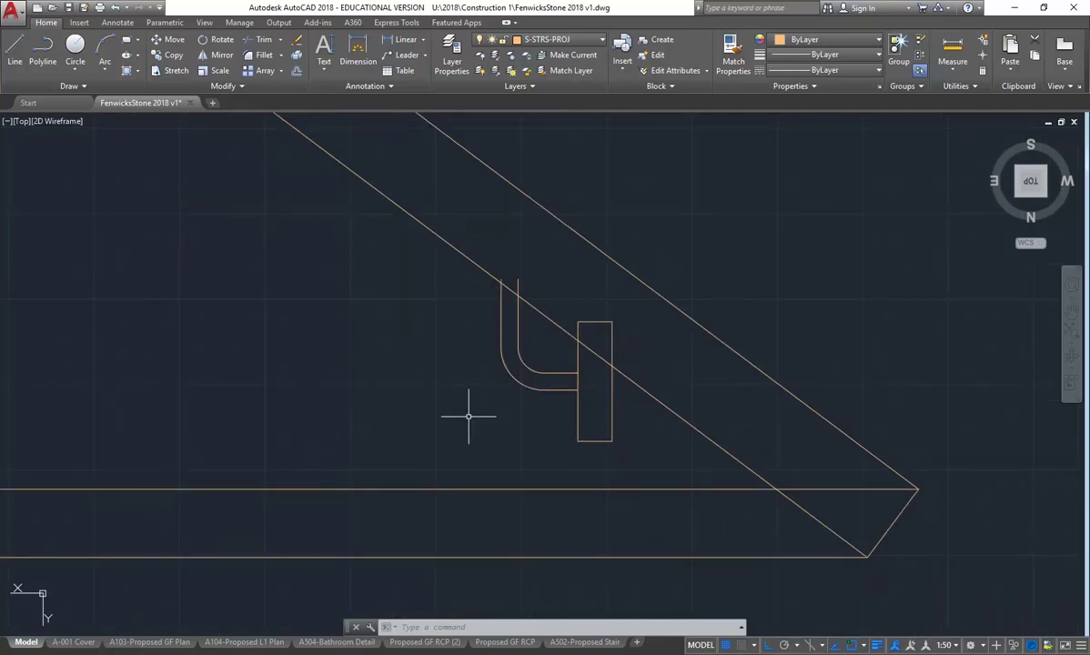
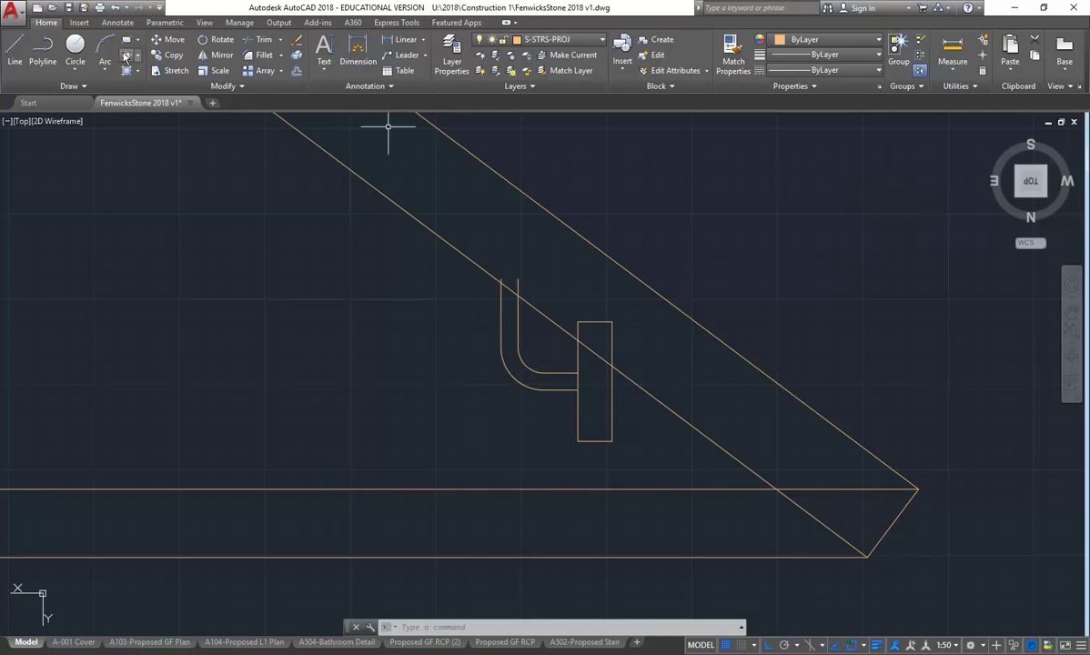
{"action": "left_click", "coordinate": [75, 46]}
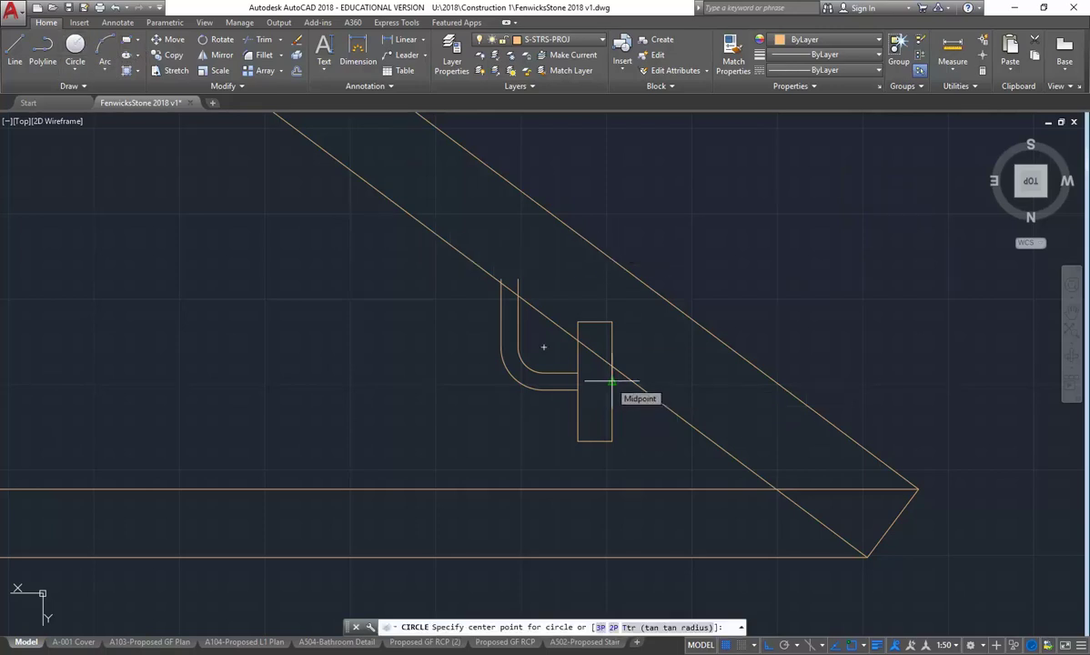
{"action": "key", "text": "Escape"}
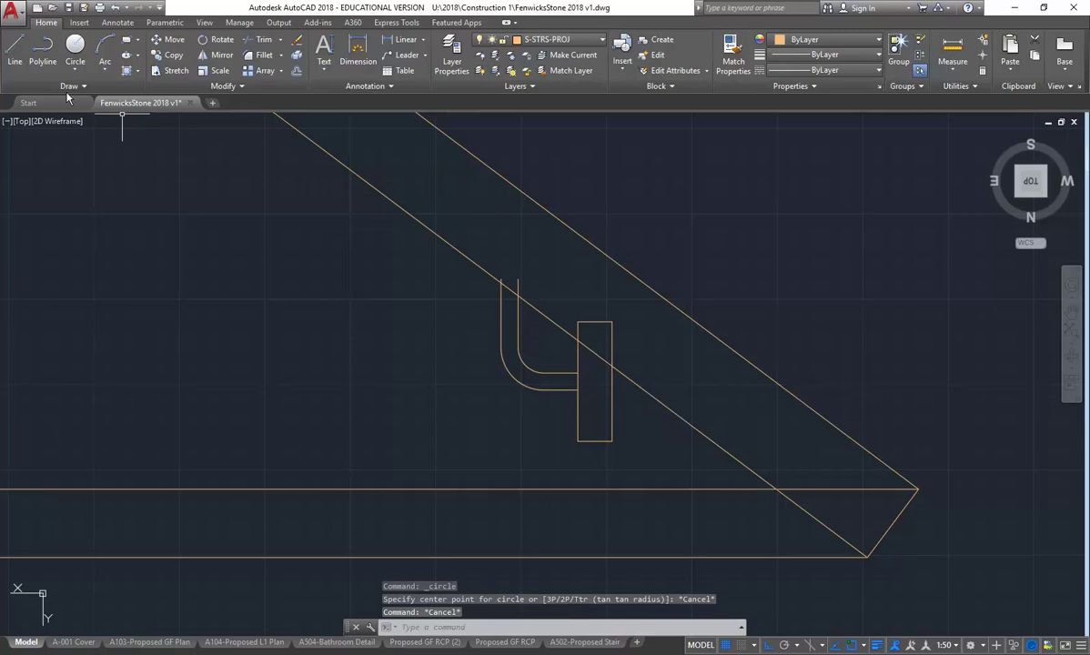
{"action": "left_click", "coordinate": [13, 50]}
{"action": "left_click", "coordinate": [517, 278]}
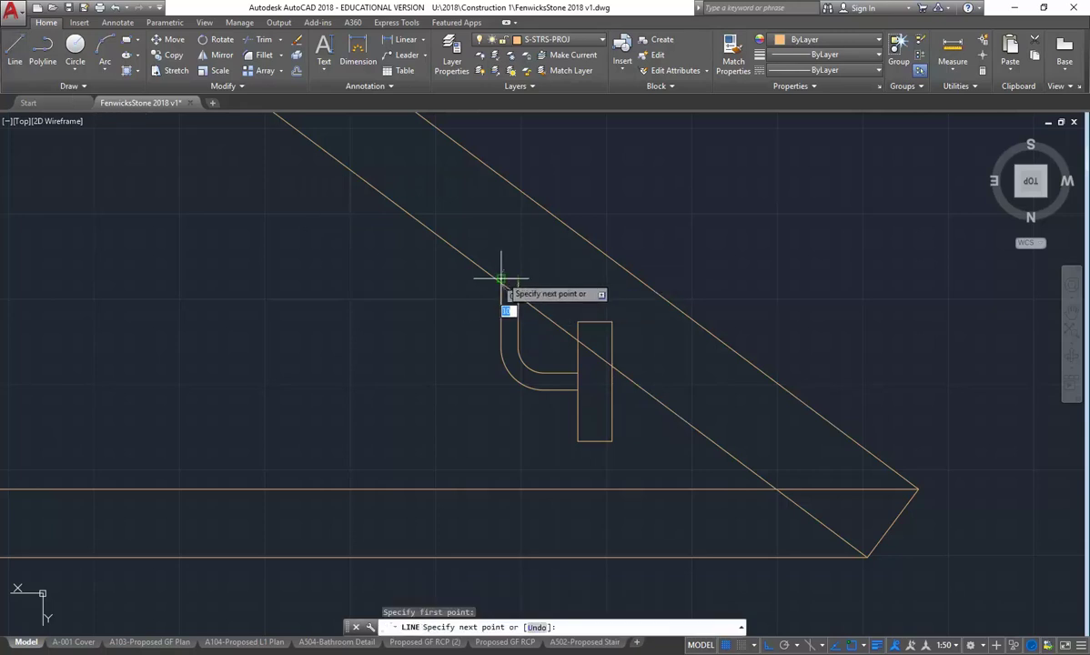
{"action": "left_click", "coordinate": [501, 279]}
{"action": "right_click", "coordinate": [491, 245]}
{"action": "left_click", "coordinate": [518, 250]}
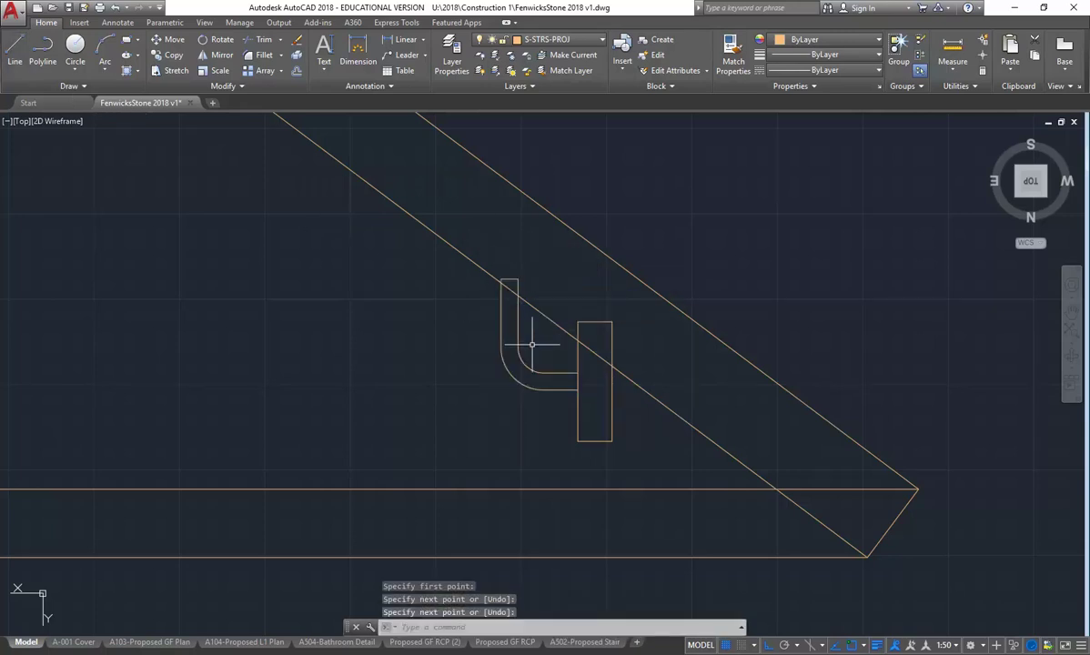
Draw a circle of radius 35 directly below the arm's upper end, level with the wall plate's centre, and delete the rectangular plate
{"action": "left_click", "coordinate": [76, 46]}
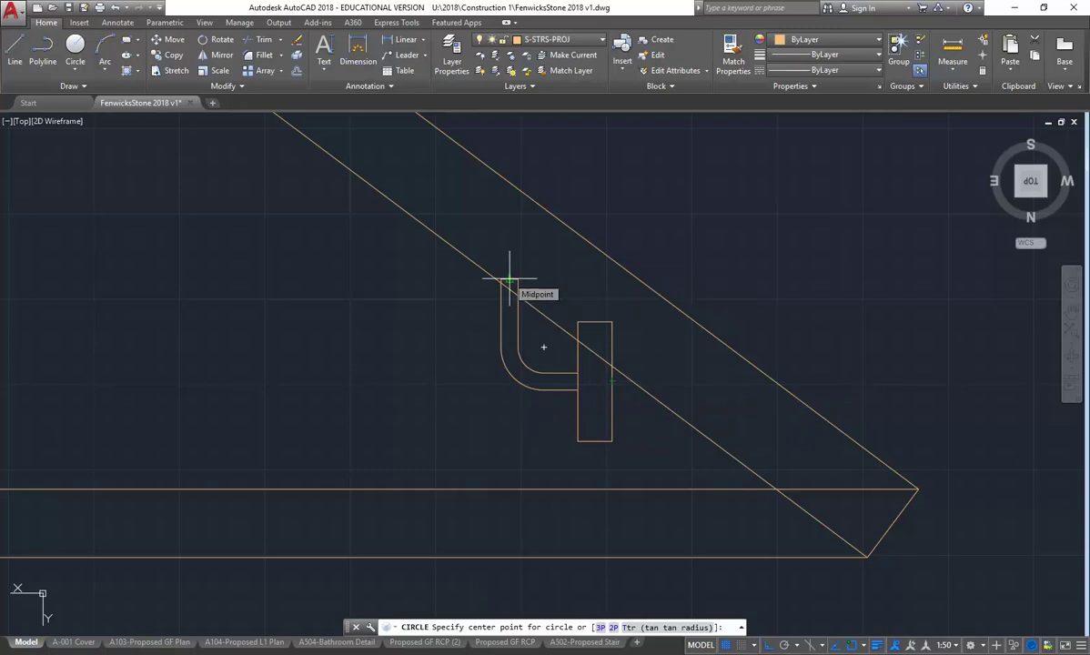
{"action": "left_click", "coordinate": [509, 381]}
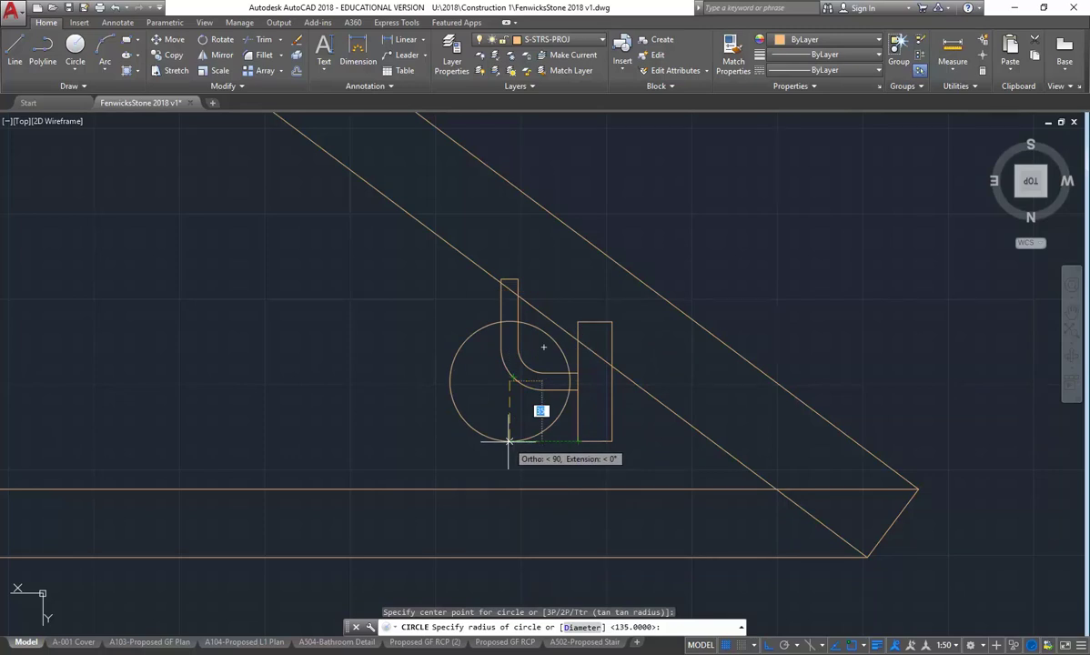
{"action": "left_click", "coordinate": [508, 441]}
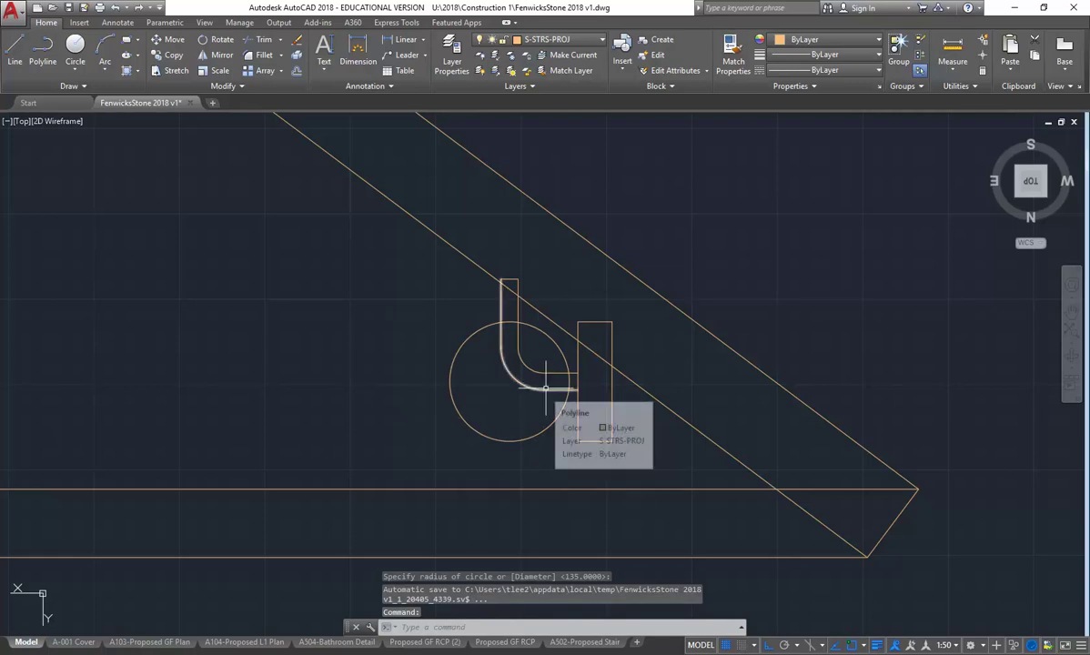
{"action": "left_click", "coordinate": [587, 321]}
{"action": "key", "text": "Delete"}
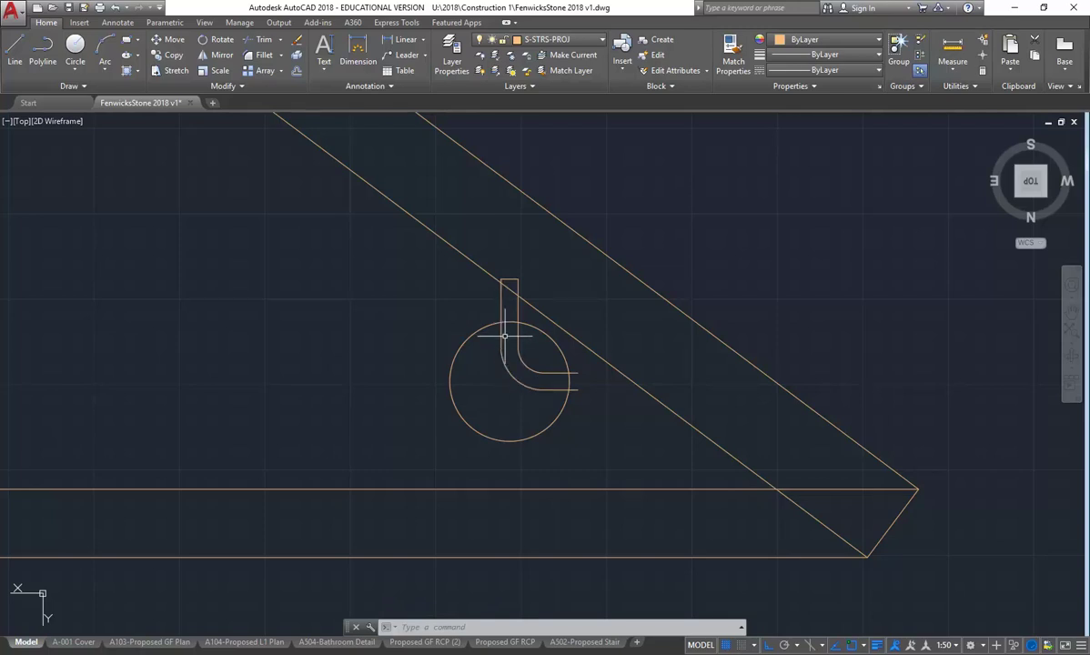
Explode the two polylines of the copied bracket's arm and delete the inner and outer bend arcs
{"action": "left_click", "coordinate": [541, 355]}
{"action": "left_click", "coordinate": [494, 414]}
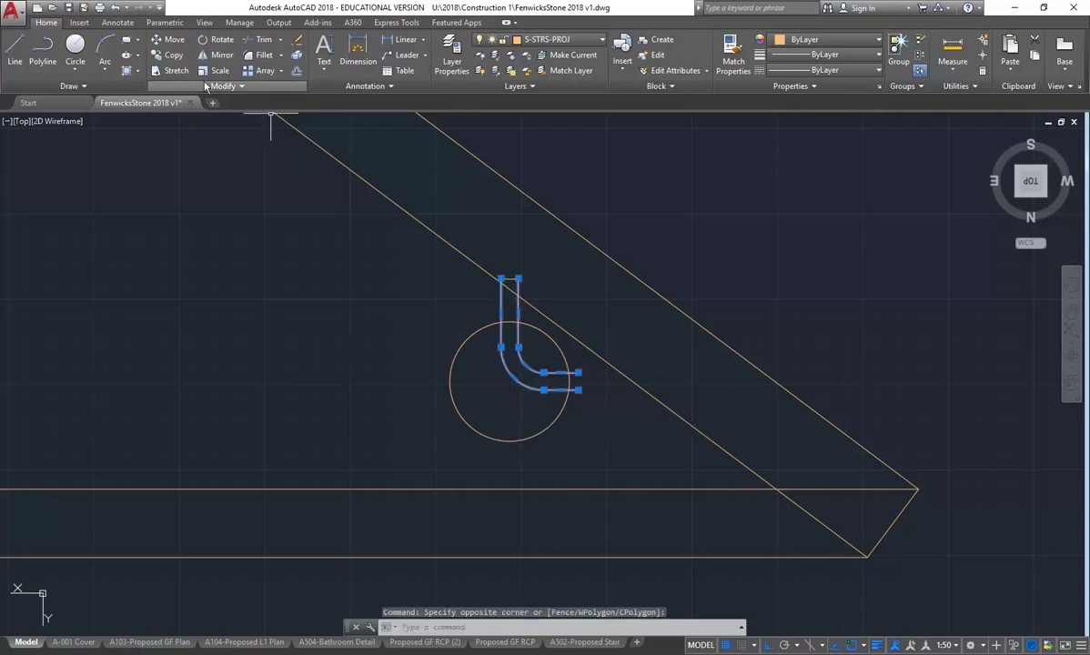
{"action": "left_click", "coordinate": [294, 56]}
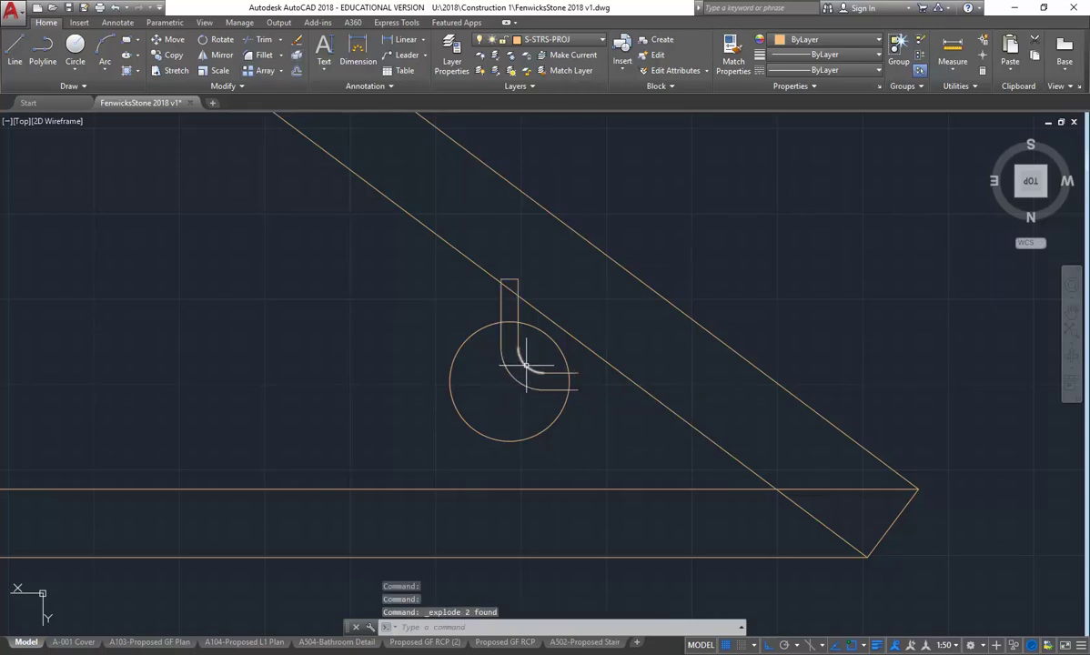
{"action": "left_click", "coordinate": [526, 365]}
{"action": "key", "text": "Delete"}
{"action": "left_click", "coordinate": [514, 381]}
{"action": "left_click", "coordinate": [501, 387]}
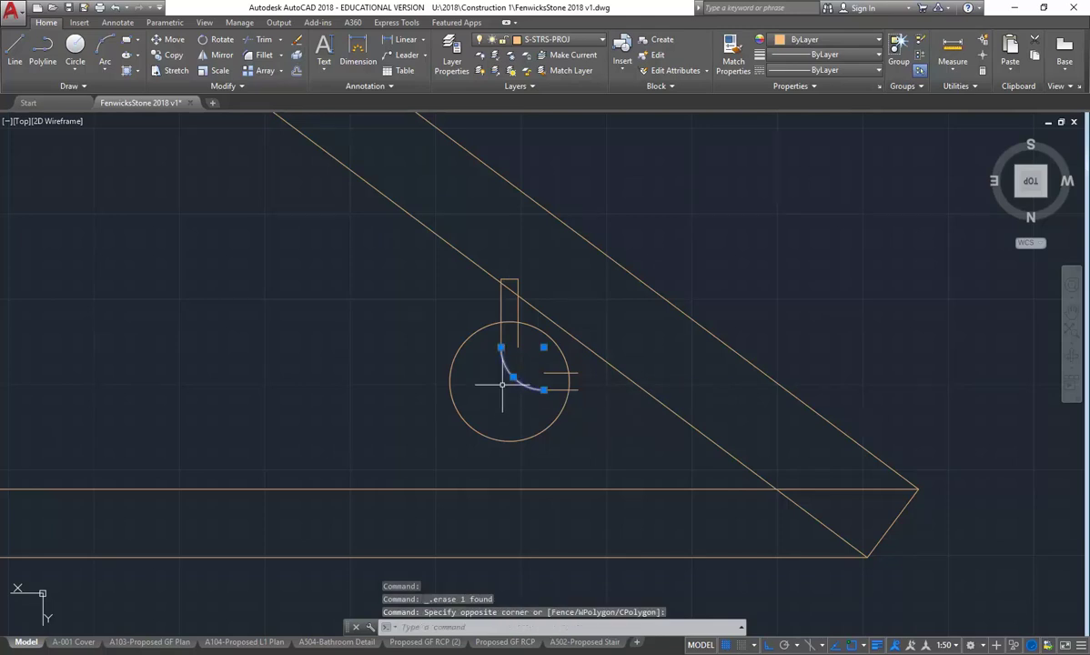
{"action": "key", "text": "Delete"}
Fillet the arm's outer vertical line and lower horizontal line with radius 0 to form a sharp corner
{"action": "left_click", "coordinate": [258, 55]}
{"action": "left_click", "coordinate": [501, 339]}
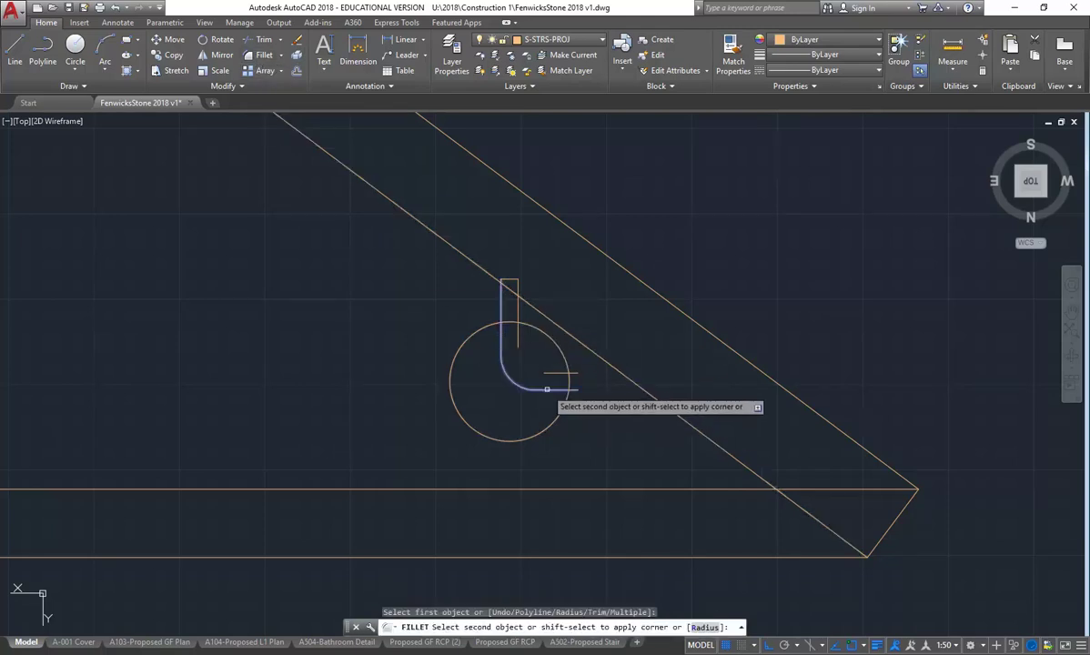
{"action": "type", "text": "R"}
{"action": "key", "text": "Return"}
{"action": "type", "text": "0"}
{"action": "key", "text": "Return"}
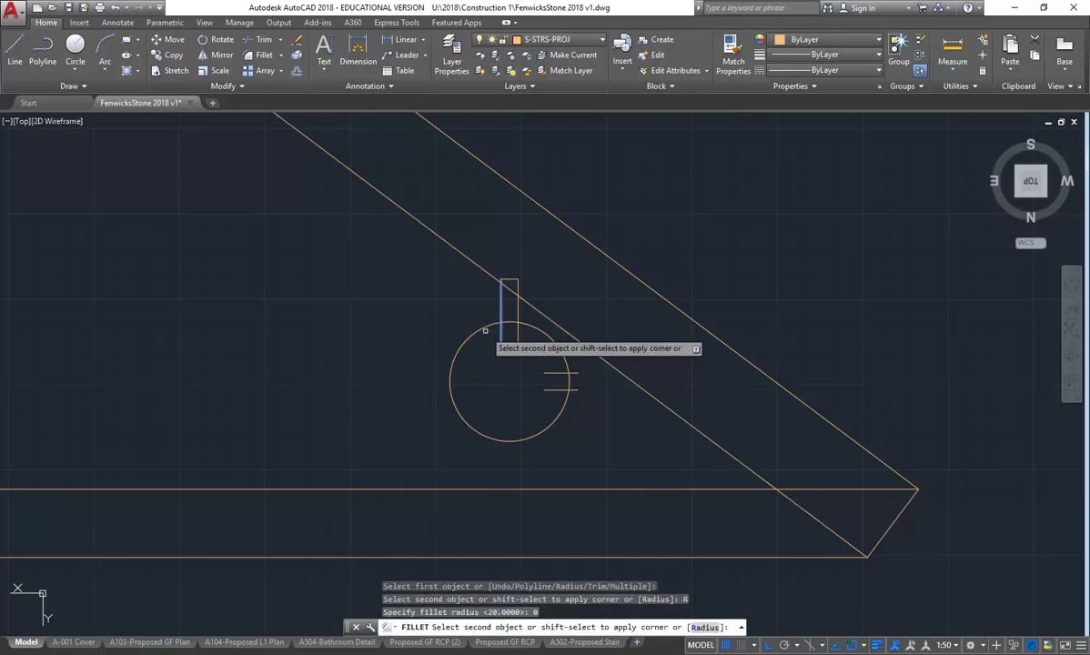
{"action": "left_click", "coordinate": [547, 389]}
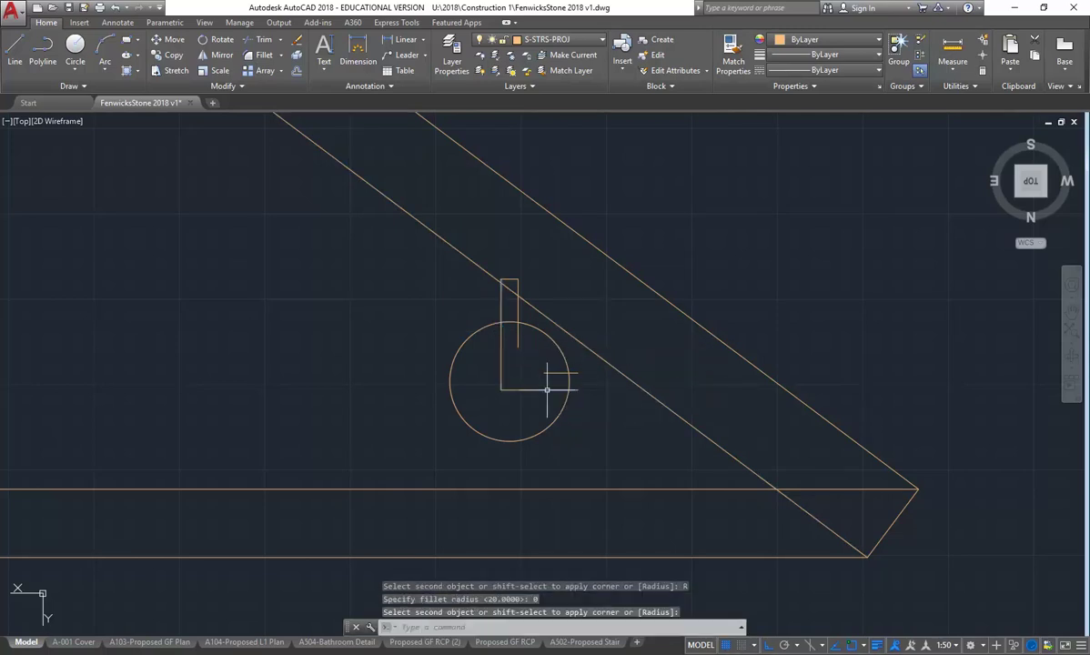
Fillet the arm's inner vertical line to the lower horizontal line with radius 0 and delete the leftover short horizontal line
{"action": "key", "text": "Return"}
{"action": "left_click", "coordinate": [510, 389]}
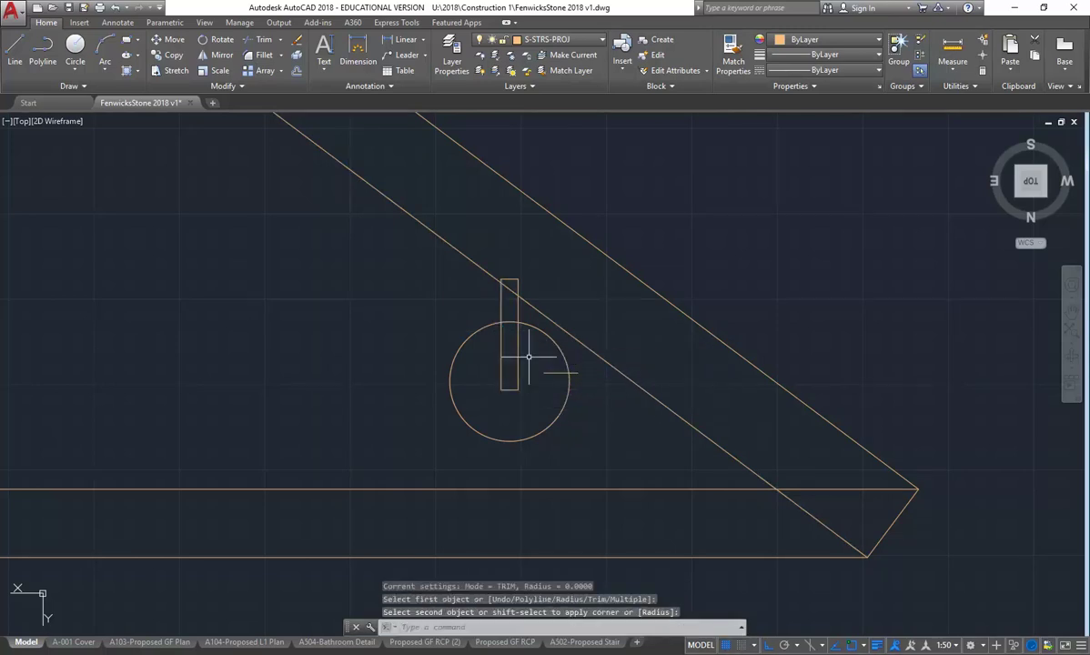
{"action": "key", "text": "Escape"}
{"action": "left_click", "coordinate": [548, 370]}
{"action": "key", "text": "Delete"}
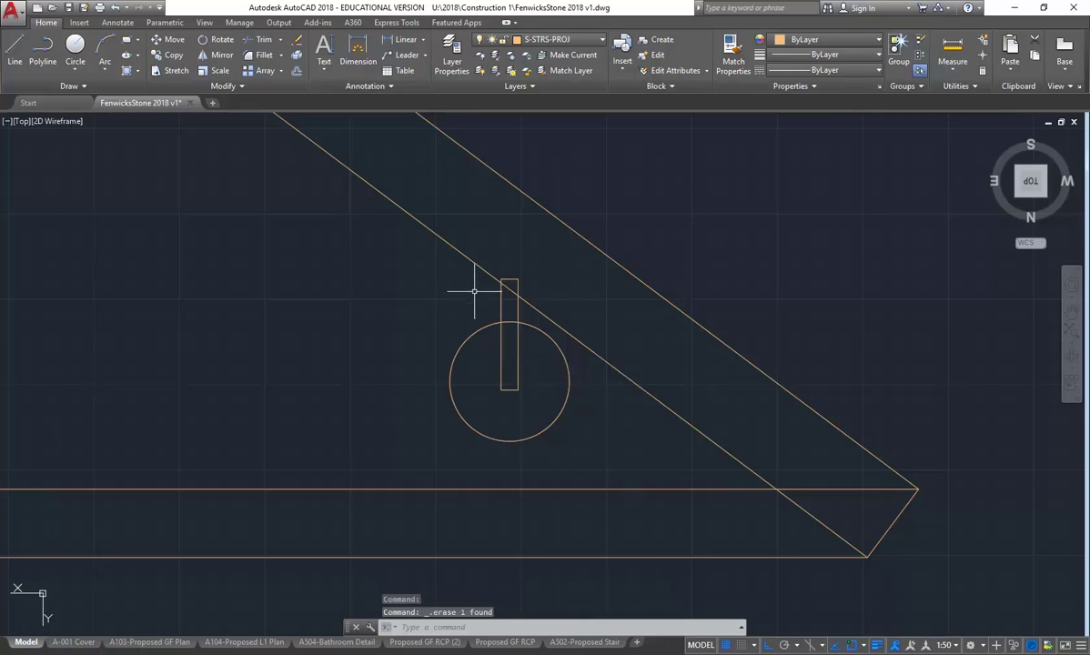
Try trimming the handrail's lower edge and the wall plate circle between the bracket arm's sides, using all objects as cutting edges
{"action": "left_click", "coordinate": [261, 40]}
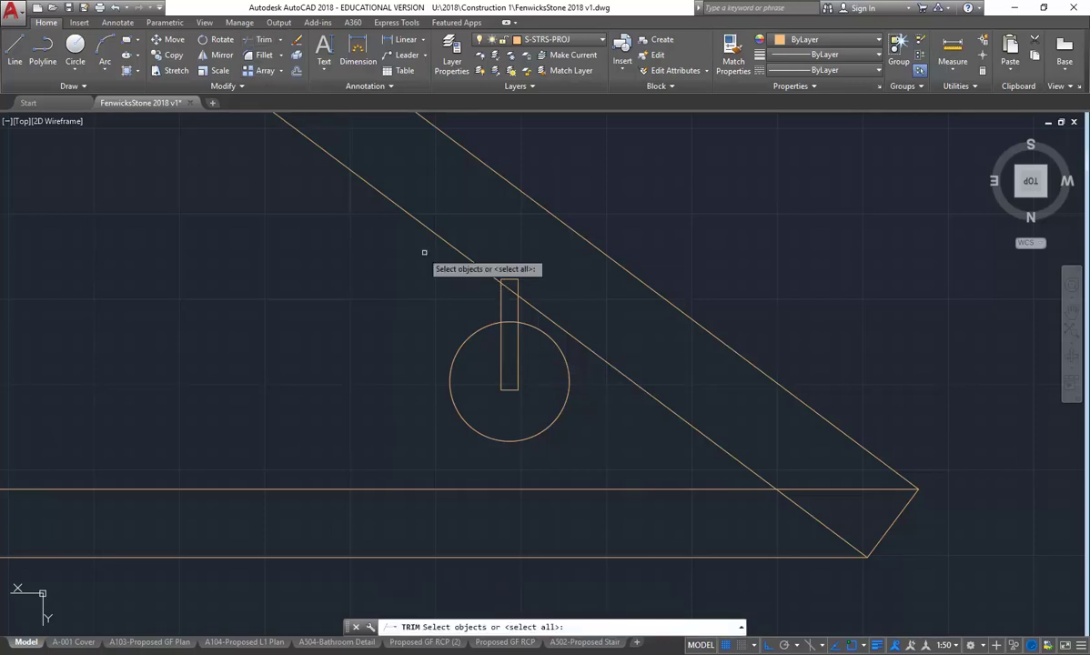
{"action": "key", "text": "Return"}
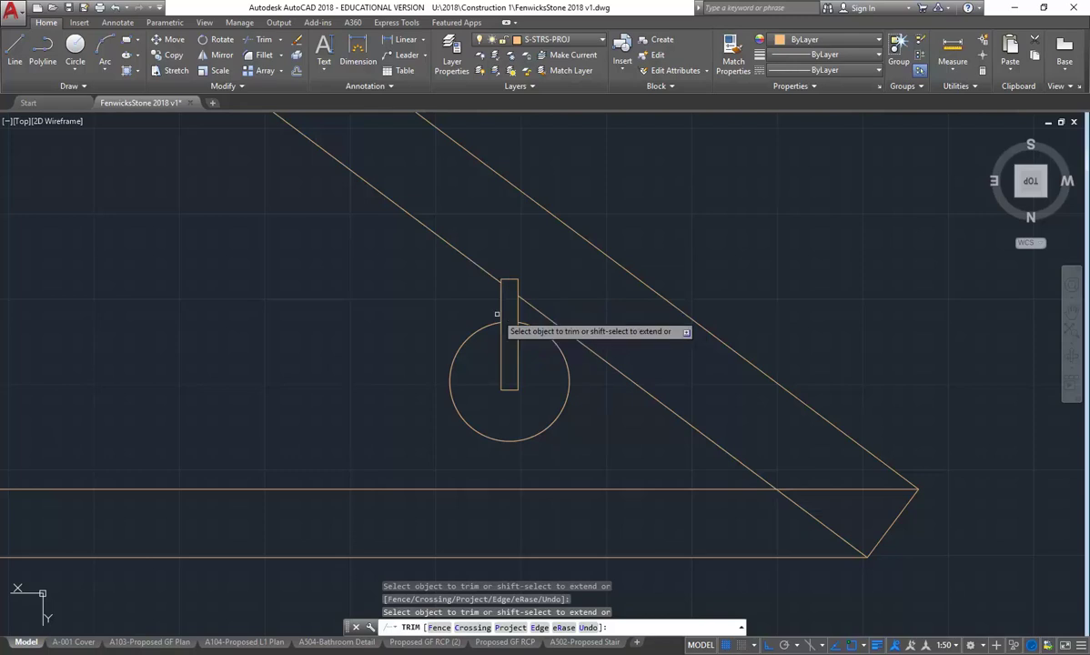
{"action": "right_click", "coordinate": [455, 301]}
{"action": "left_click", "coordinate": [469, 309]}
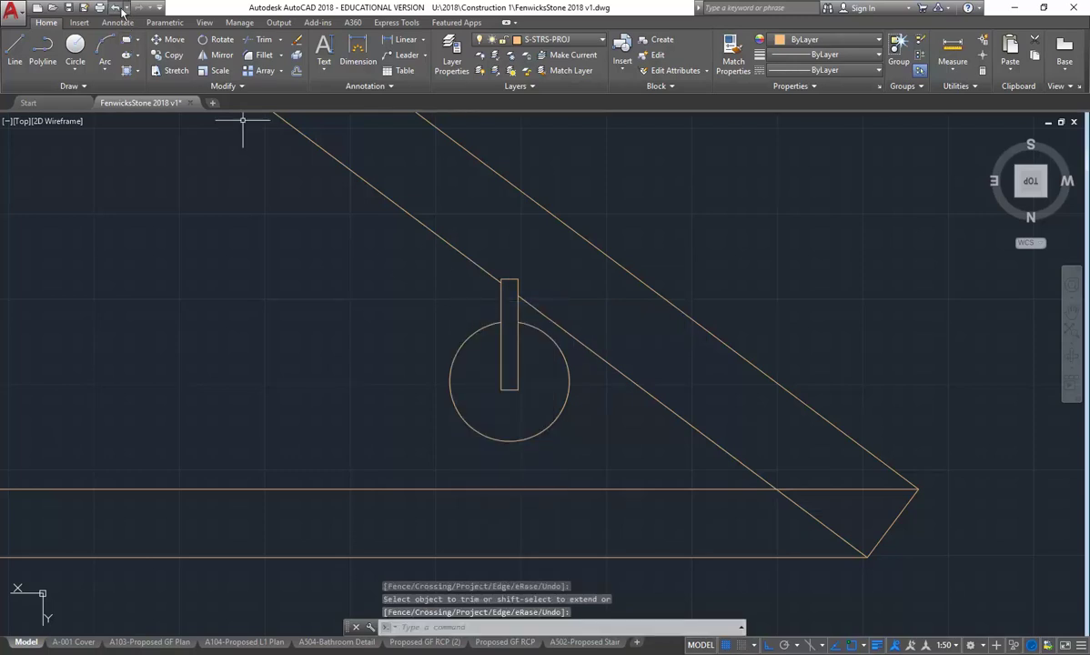
Trim the circle between the arm's sides and the arm above the handrail's lower edge, then delete the arm's leftover end line
{"action": "left_click", "coordinate": [260, 39]}
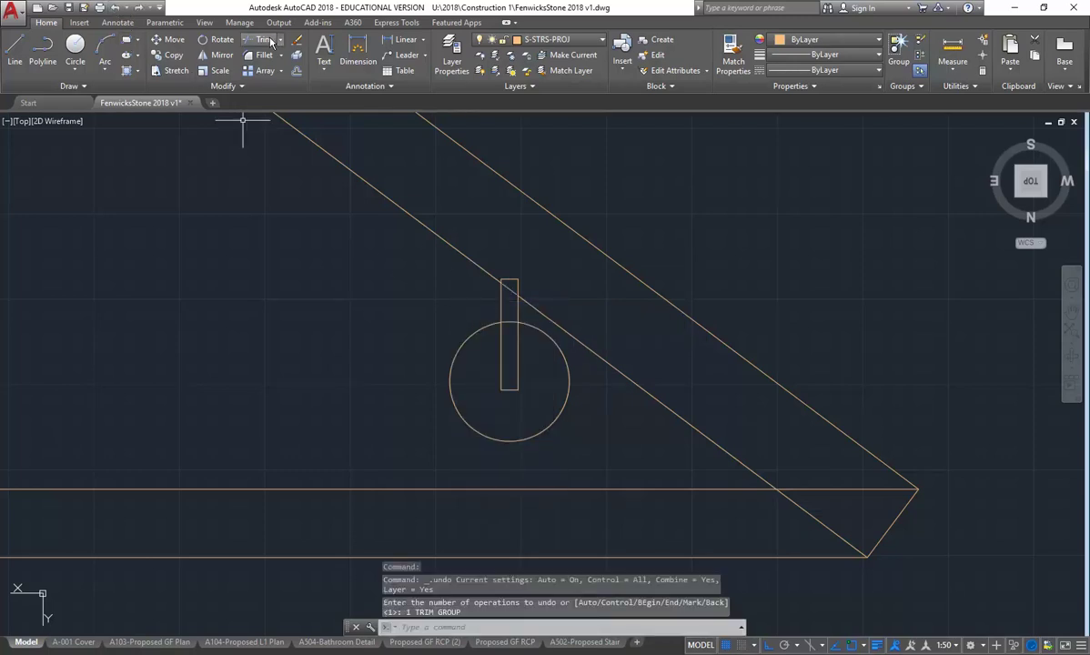
{"action": "left_click", "coordinate": [496, 281]}
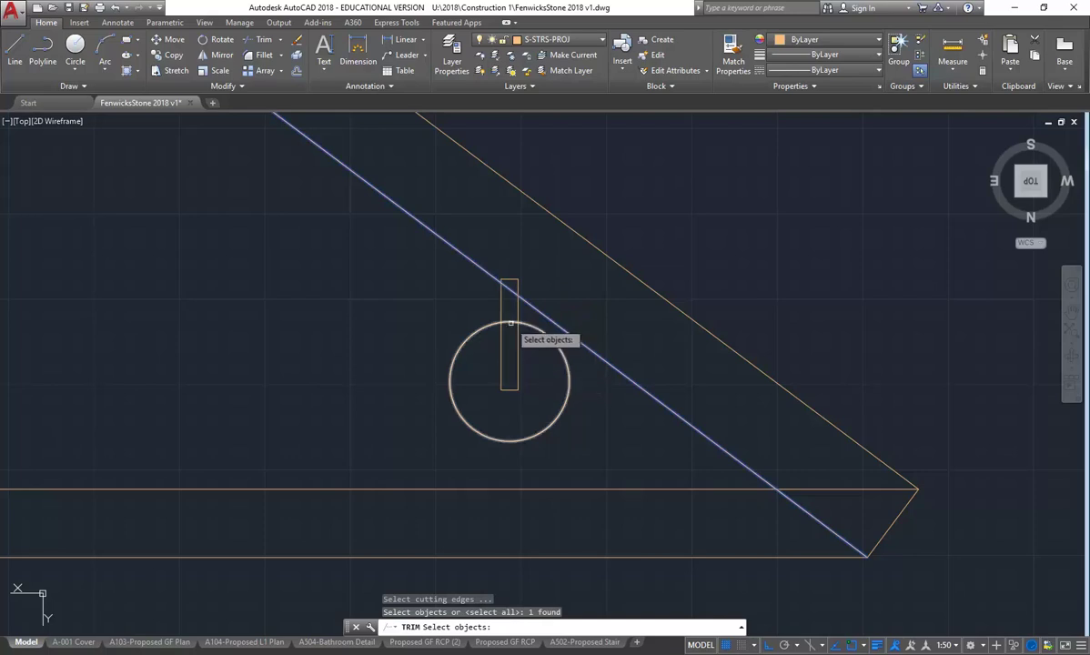
{"action": "left_click", "coordinate": [501, 344]}
{"action": "left_click", "coordinate": [518, 350]}
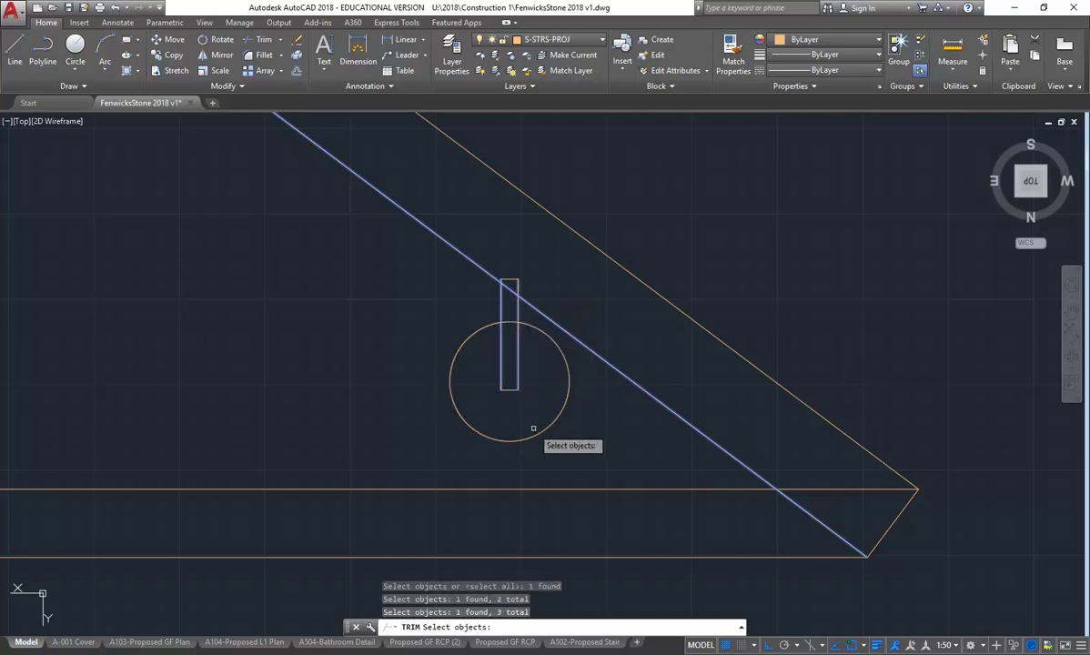
{"action": "key", "text": "Return"}
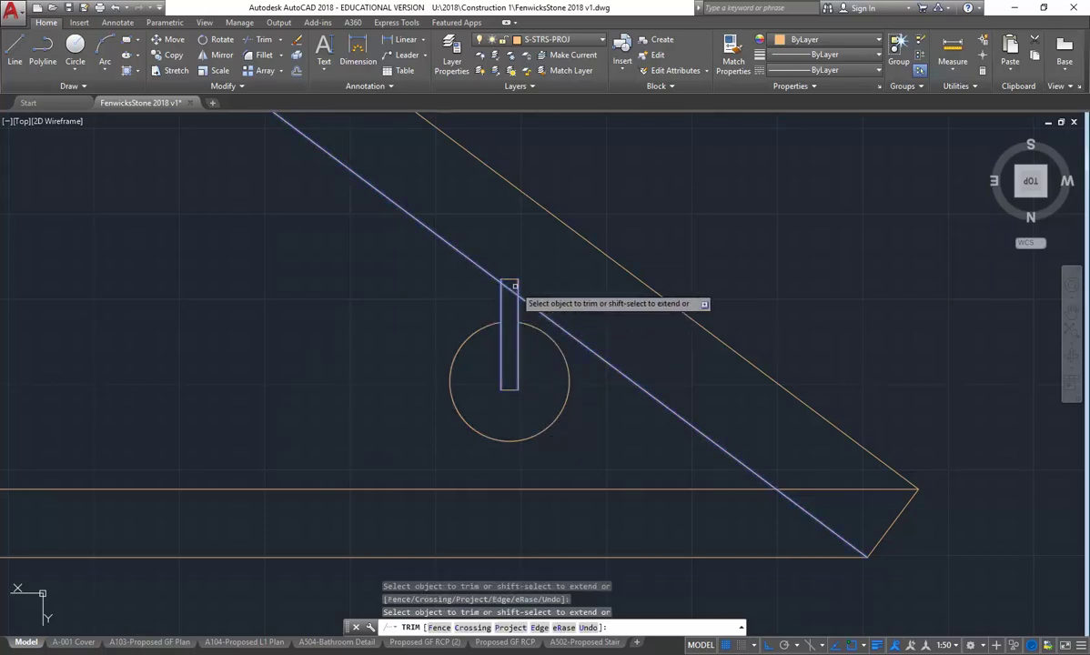
{"action": "scroll", "coordinate": [501, 265], "scroll_direction": "up", "scroll_amount": 6}
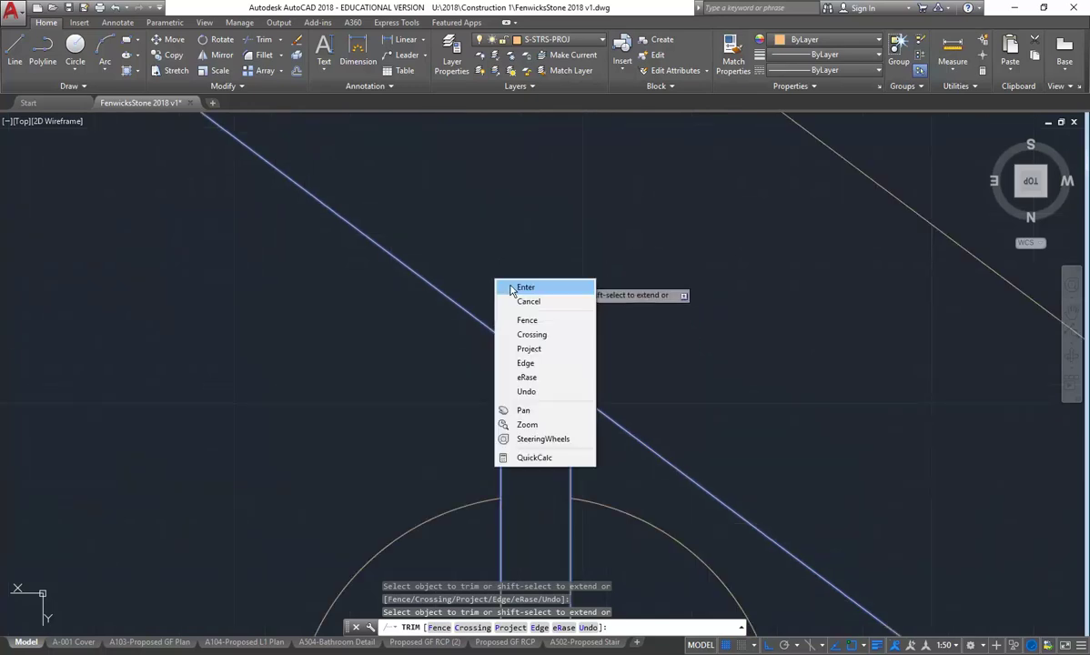
{"action": "key", "text": "Escape"}
{"action": "left_click", "coordinate": [537, 325]}
{"action": "left_click", "coordinate": [516, 287]}
{"action": "key", "text": "Delete"}
Delete the two horizontal projection lines running from the handrail's lower end
{"action": "scroll", "coordinate": [418, 348], "scroll_direction": "down", "scroll_amount": 4}
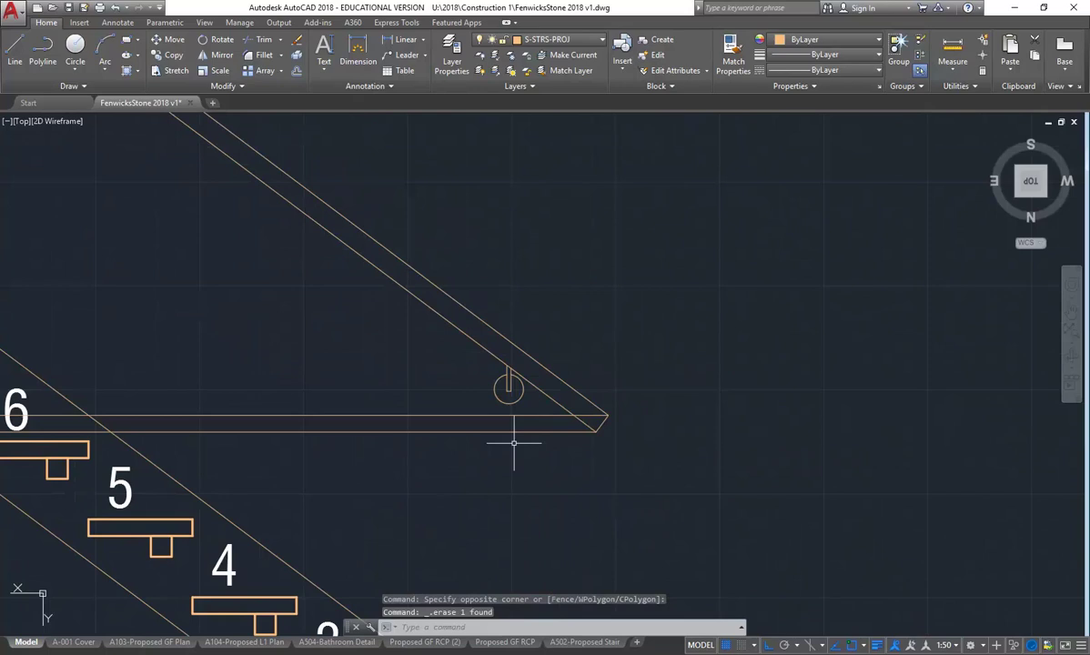
{"action": "left_click", "coordinate": [416, 389]}
{"action": "left_click", "coordinate": [392, 455]}
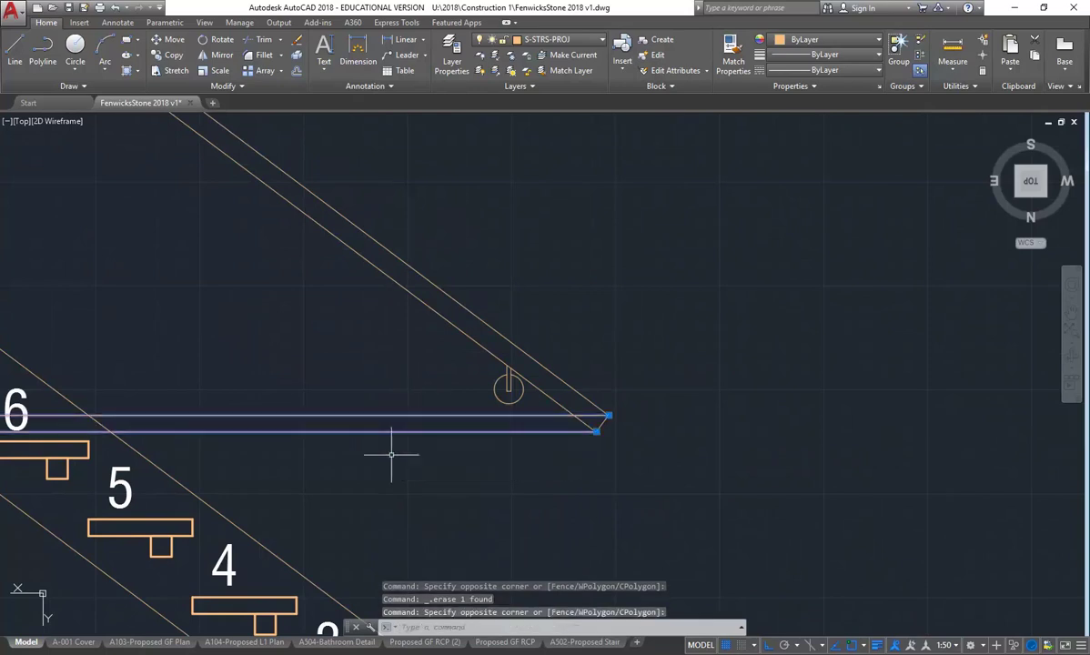
{"action": "key", "text": "Delete"}
{"action": "scroll", "coordinate": [393, 450], "scroll_direction": "down", "scroll_amount": 6}
{"action": "scroll", "coordinate": [462, 433], "scroll_direction": "up", "scroll_amount": 6}
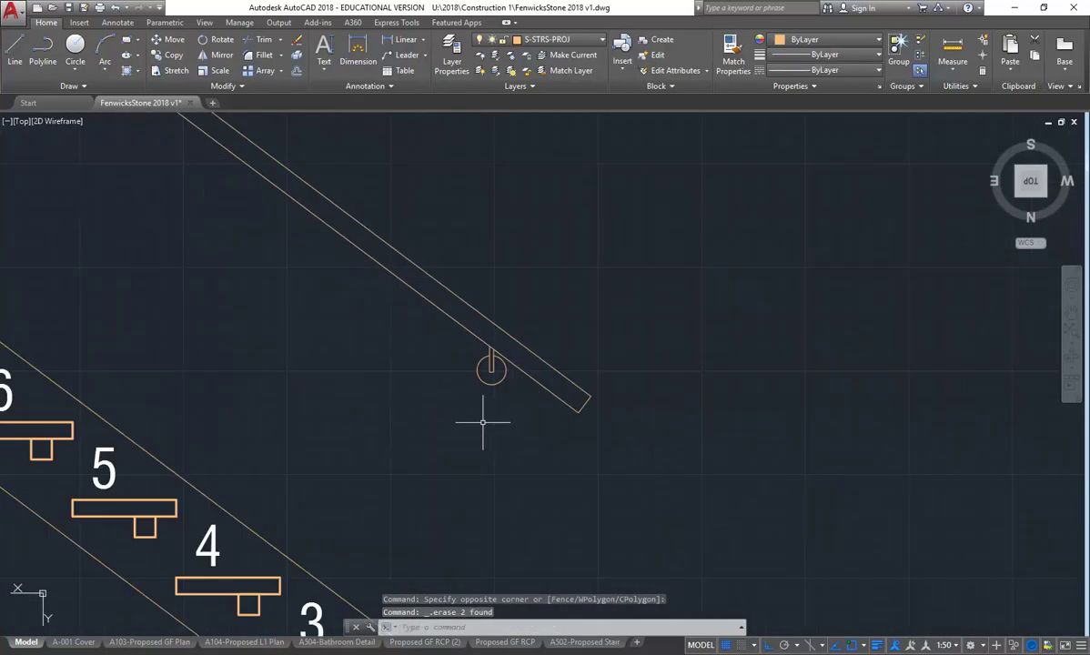
{"action": "scroll", "coordinate": [483, 422], "scroll_direction": "down", "scroll_amount": 4}
{"action": "scroll", "coordinate": [505, 420], "scroll_direction": "up", "scroll_amount": 4}
{"action": "scroll", "coordinate": [465, 412], "scroll_direction": "down", "scroll_amount": 3}
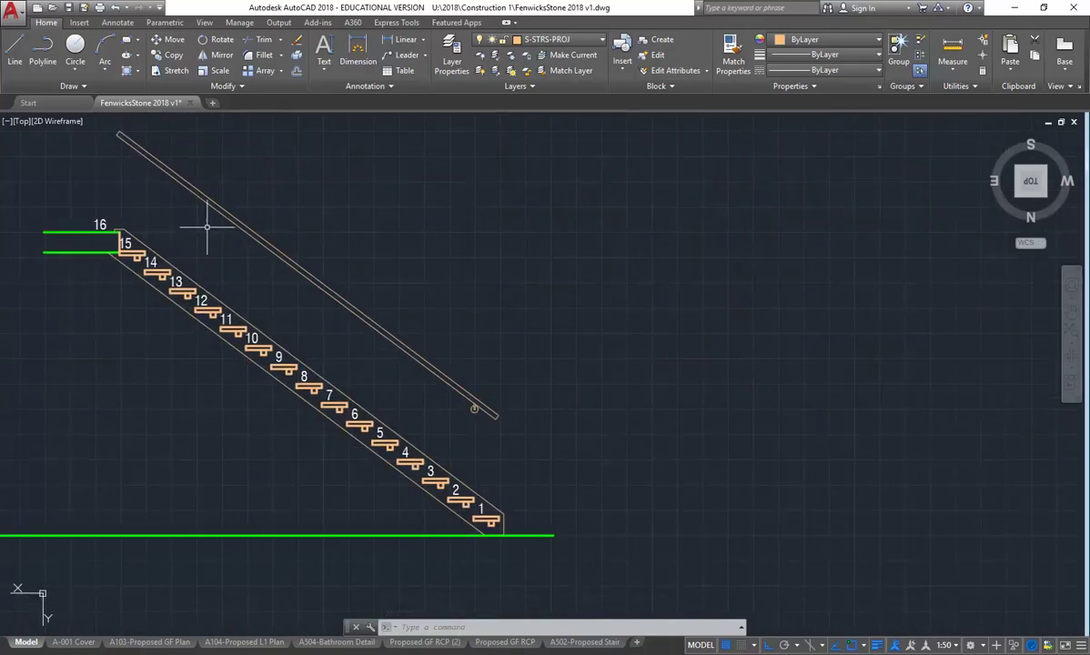
{"action": "scroll", "coordinate": [499, 426], "scroll_direction": "up", "scroll_amount": 2}
{"action": "left_click", "coordinate": [510, 418]}
{"action": "middle_click_drag", "start_coordinate": [509, 360], "coordinate": [565, 355]}
{"action": "left_click", "coordinate": [167, 54]}
{"action": "middle_click_drag", "start_coordinate": [514, 491], "coordinate": [539, 471]}
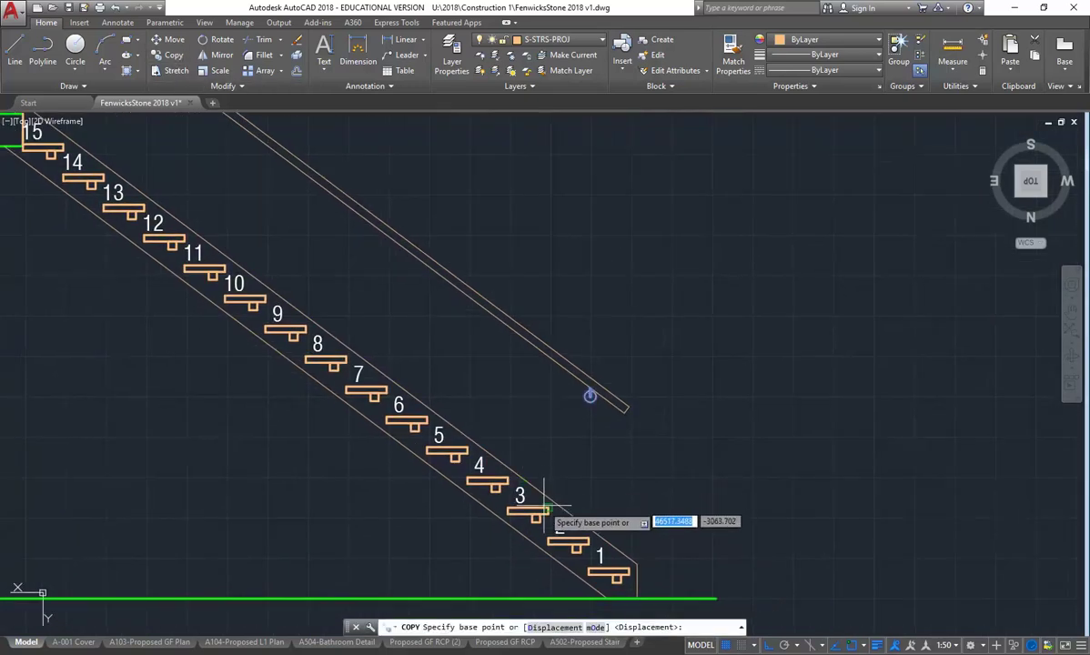
{"action": "key", "text": "Escape"}
Try offsetting the wall plate circle inward by 20, and undo the offset
{"action": "scroll", "coordinate": [571, 416], "scroll_direction": "up", "scroll_amount": 6}
{"action": "scroll", "coordinate": [561, 405], "scroll_direction": "up", "scroll_amount": 4}
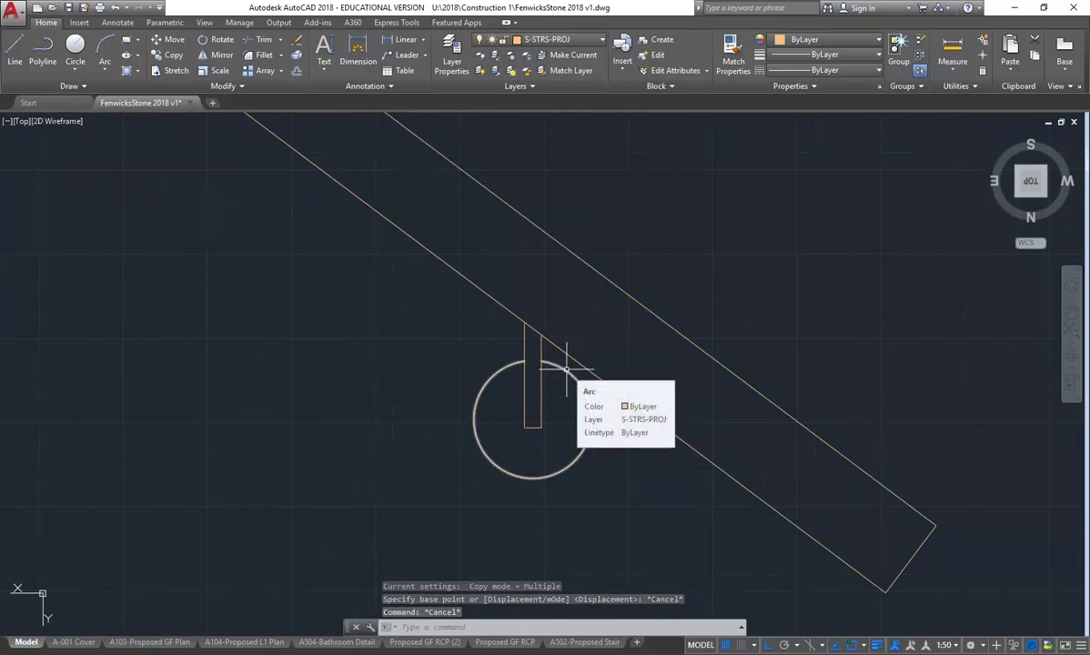
{"action": "left_click", "coordinate": [296, 70]}
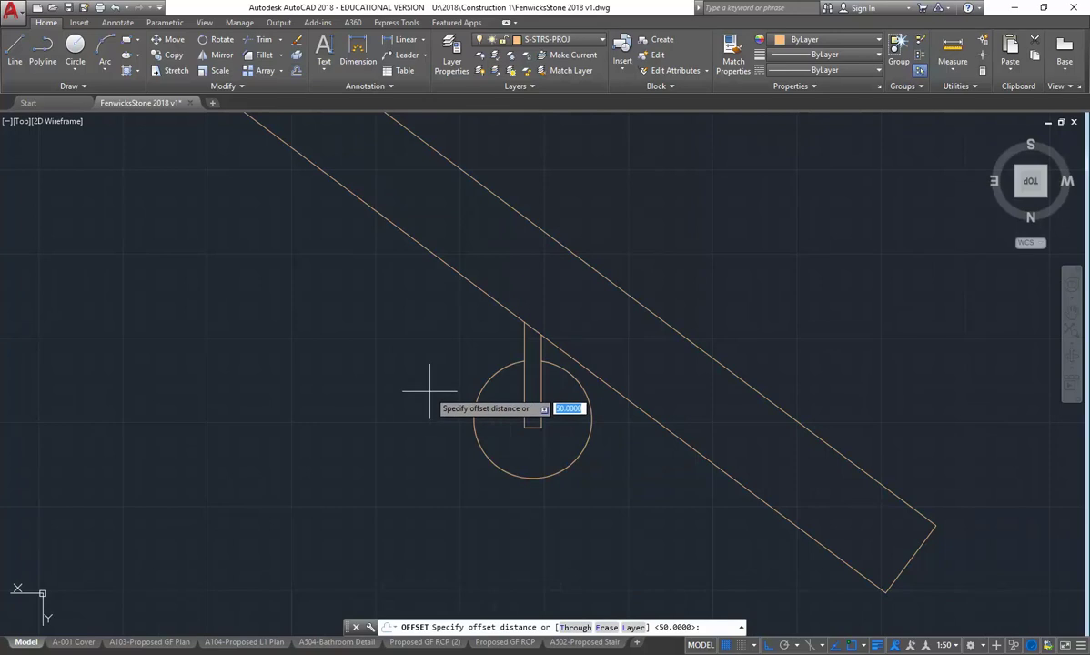
{"action": "type", "text": "20"}
{"action": "key", "text": "Return"}
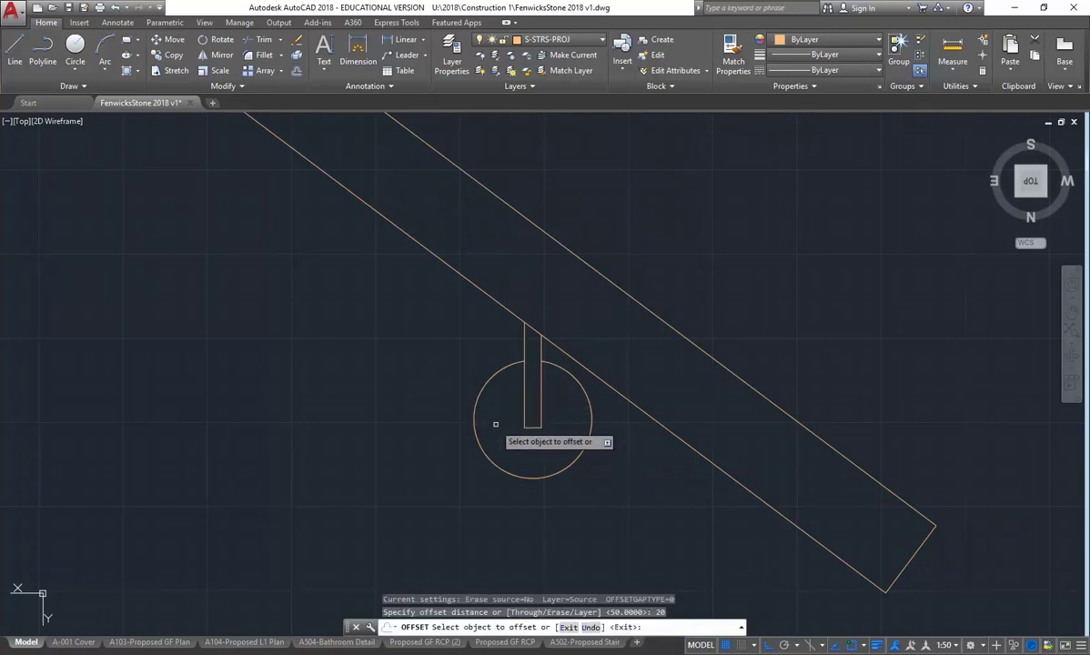
{"action": "left_click", "coordinate": [494, 377]}
{"action": "left_click", "coordinate": [504, 415]}
{"action": "right_click", "coordinate": [501, 401]}
{"action": "left_click", "coordinate": [520, 404]}
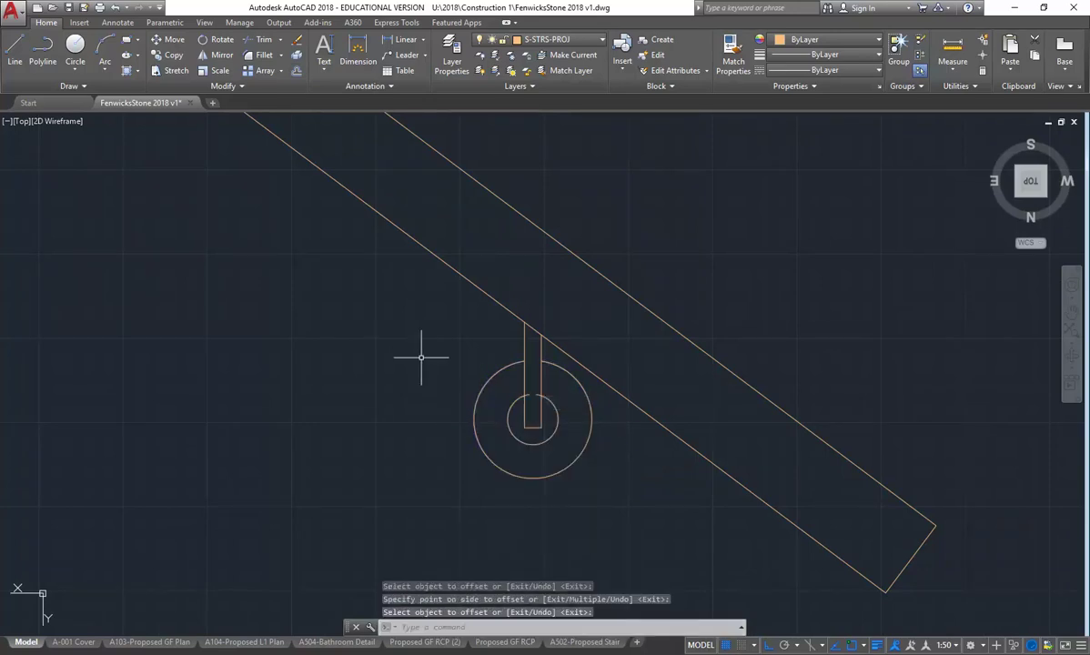
{"action": "type", "text": "U"}
{"action": "key", "text": "Return"}
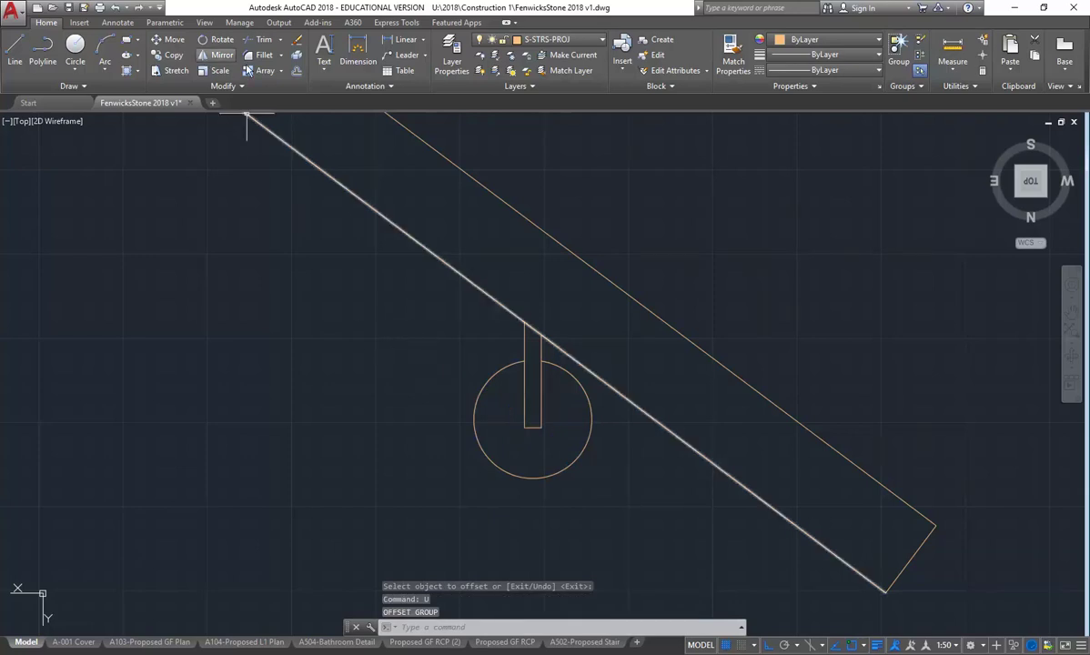
Offset the wall plate circle inward by 10 and delete the original outer circle
{"action": "left_click", "coordinate": [296, 72]}
{"action": "type", "text": "10"}
{"action": "key", "text": "Return"}
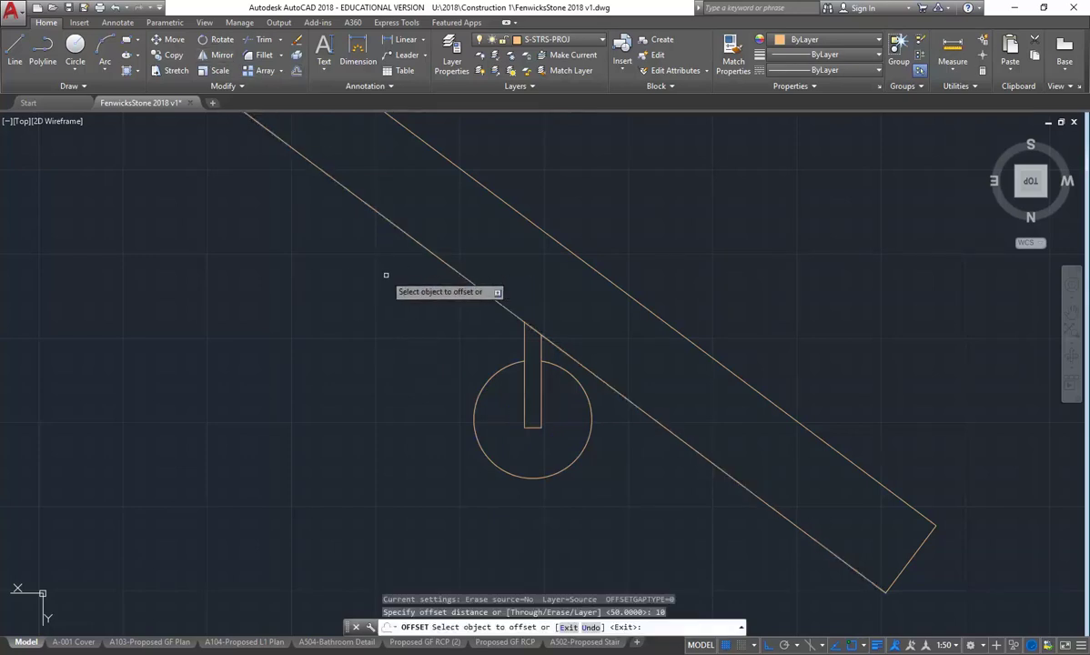
{"action": "left_click", "coordinate": [494, 373]}
{"action": "left_click", "coordinate": [500, 400]}
{"action": "right_click", "coordinate": [532, 417]}
{"action": "left_click", "coordinate": [546, 414]}
{"action": "key", "text": "Escape"}
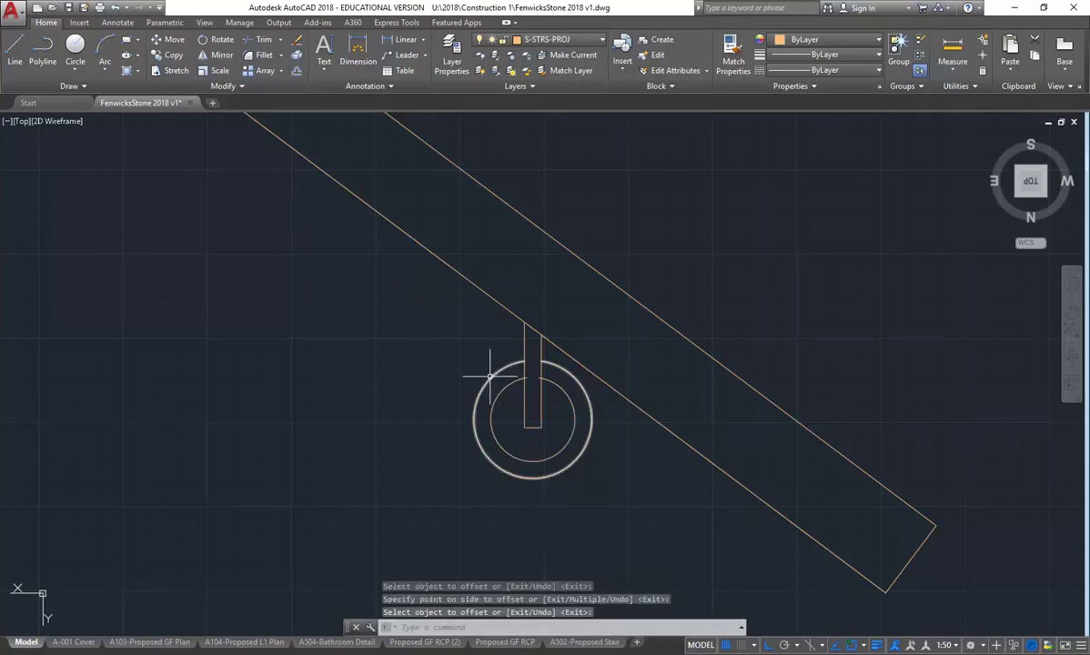
{"action": "left_click", "coordinate": [530, 360]}
{"action": "key", "text": "Delete"}
Trim off the ends of the smaller wall plate circle that protrude between the bracket arm's sides
{"action": "scroll", "coordinate": [533, 392], "scroll_direction": "up", "scroll_amount": 2}
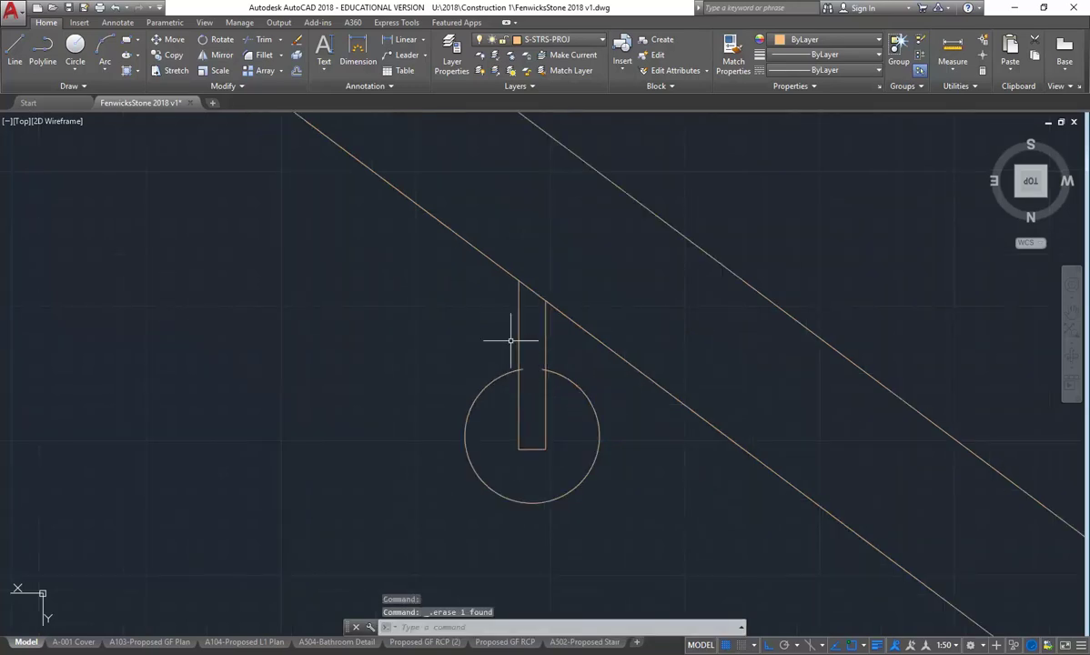
{"action": "type", "text": "TR"}
{"action": "key", "text": "Return"}
{"action": "key", "text": "Return"}
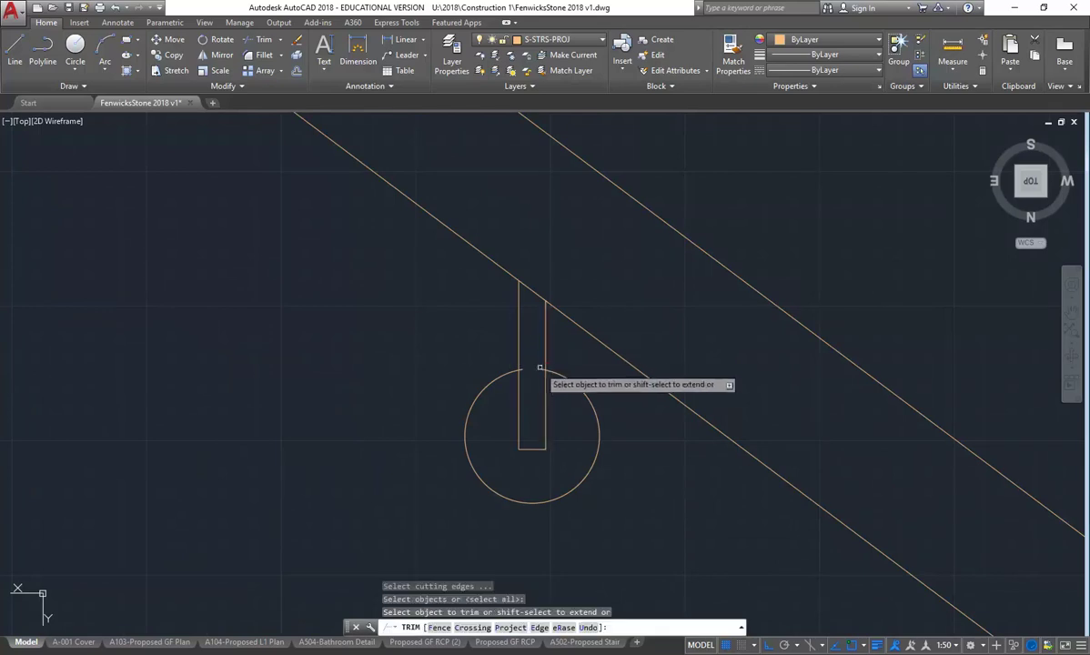
{"action": "scroll", "coordinate": [479, 351], "scroll_direction": "down", "scroll_amount": 3}
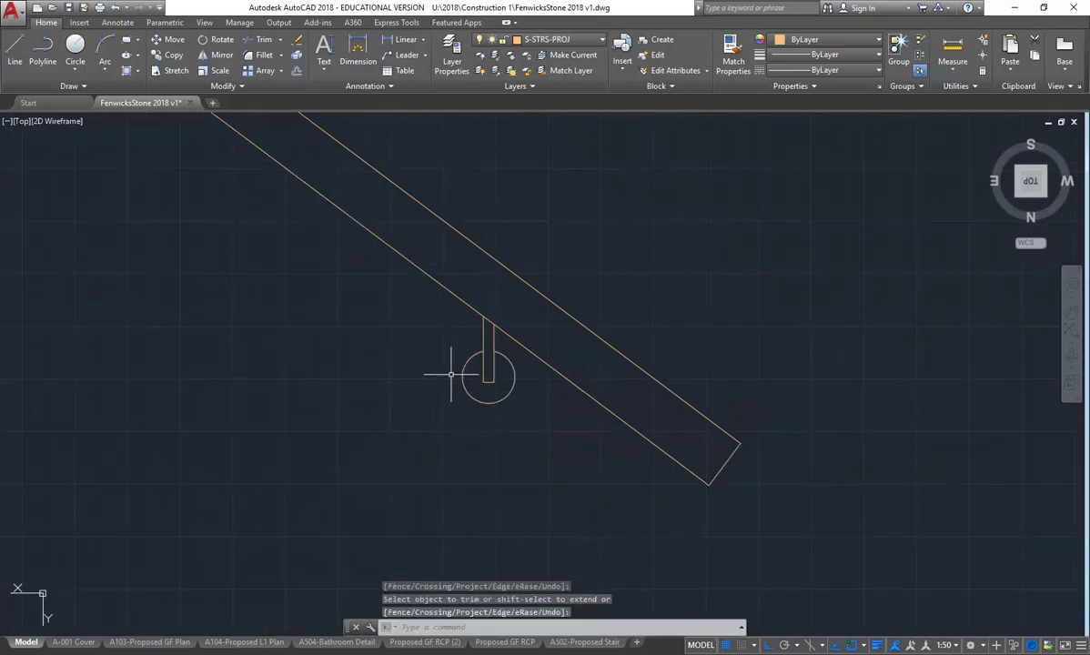
Copy the whole bracket up the handrail, using tread 2's upper front corner as base point and the matching corner of tread 6 as destination
{"action": "left_click", "coordinate": [419, 446]}
{"action": "left_click", "coordinate": [516, 297]}
{"action": "scroll", "coordinate": [541, 323], "scroll_direction": "down", "scroll_amount": 3}
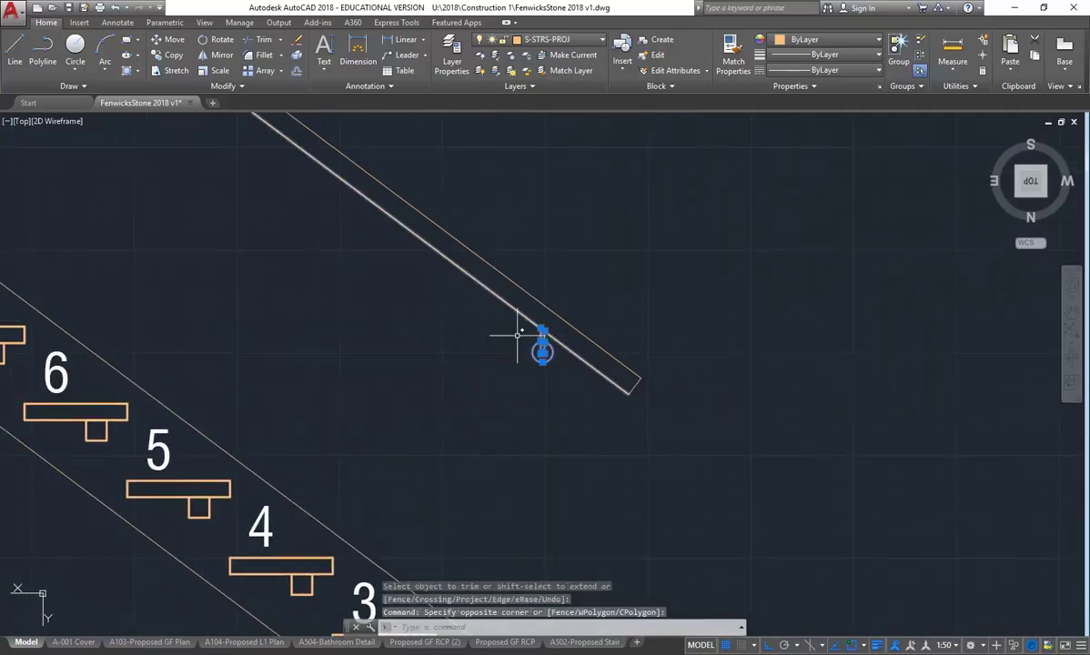
{"action": "left_click", "coordinate": [163, 58]}
{"action": "scroll", "coordinate": [404, 246], "scroll_direction": "down", "scroll_amount": 5}
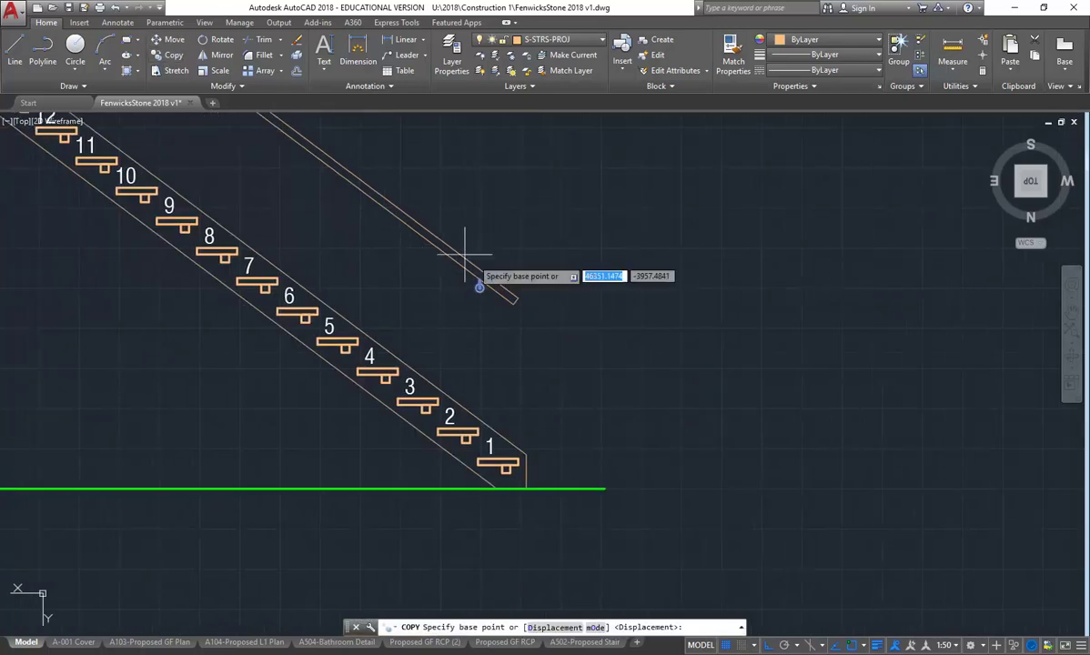
{"action": "scroll", "coordinate": [577, 377], "scroll_direction": "up", "scroll_amount": 2}
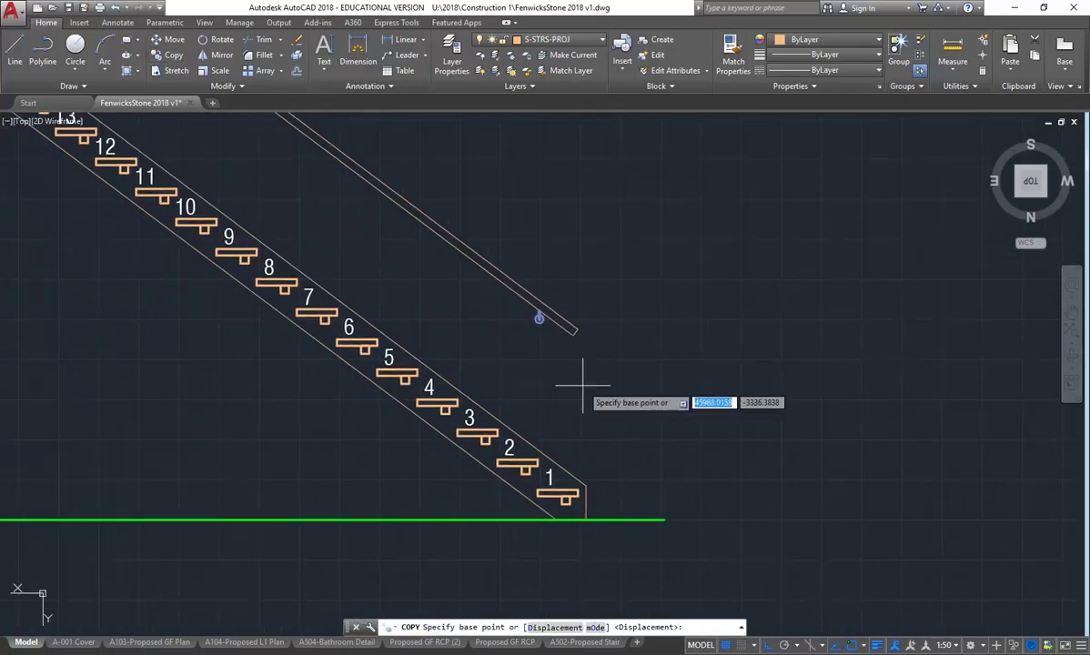
{"action": "left_click", "coordinate": [538, 461]}
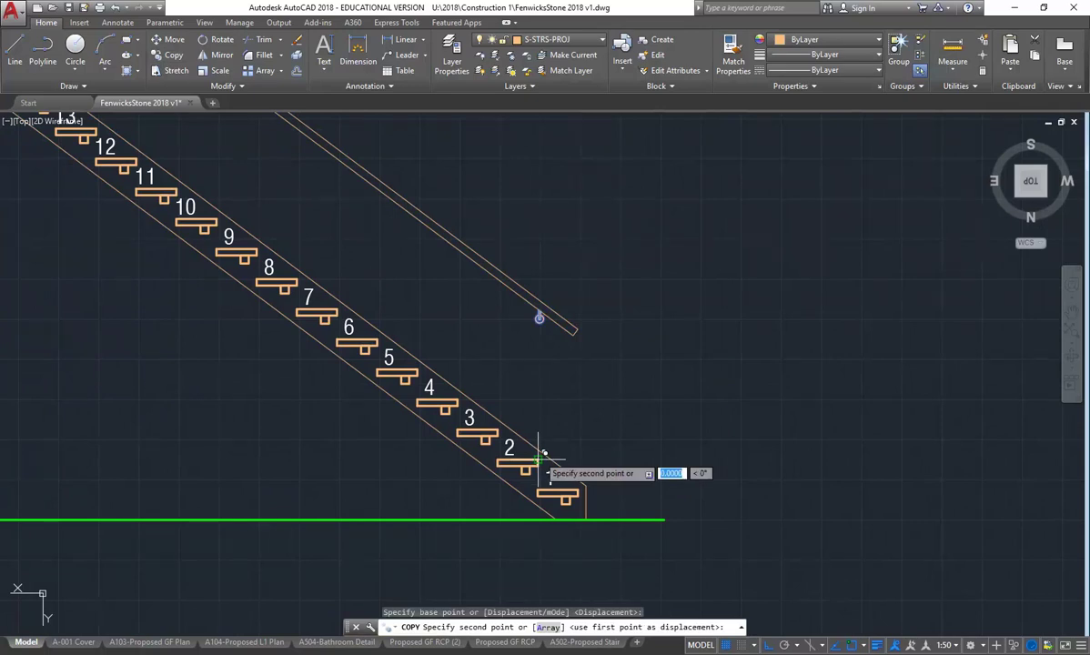
{"action": "key", "text": "F8"}
{"action": "mouse_move", "coordinate": [407, 311]}
{"action": "middle_mouse_down"}
{"action": "mouse_move", "coordinate": [408, 360]}
{"action": "mouse_move", "coordinate": [244, 335]}
{"action": "middle_mouse_up"}
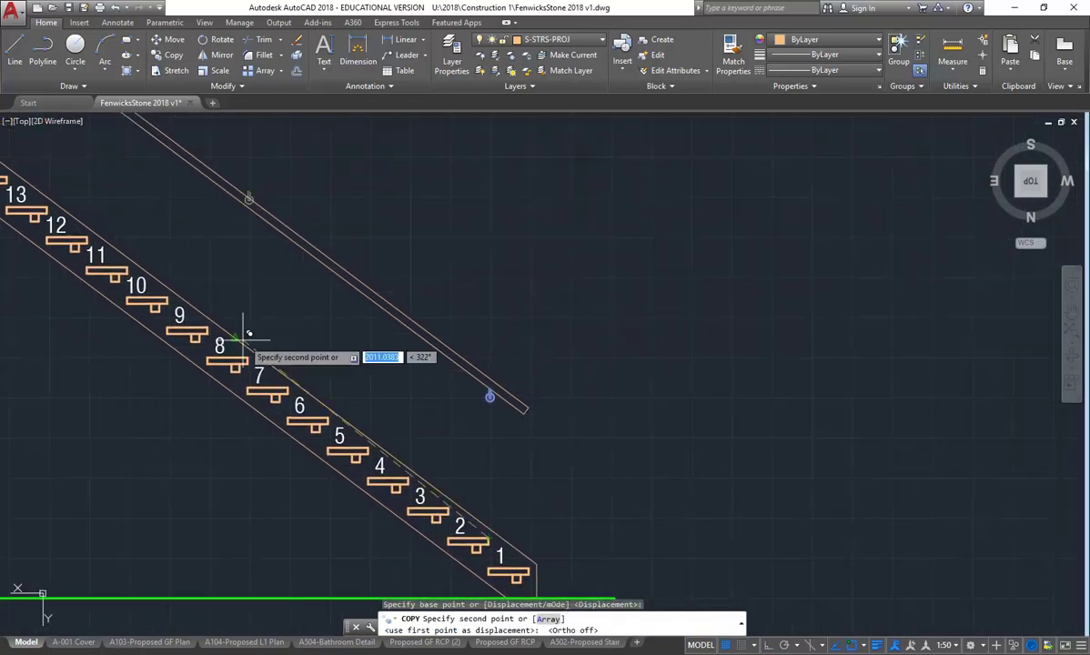
{"action": "left_click", "coordinate": [330, 414]}
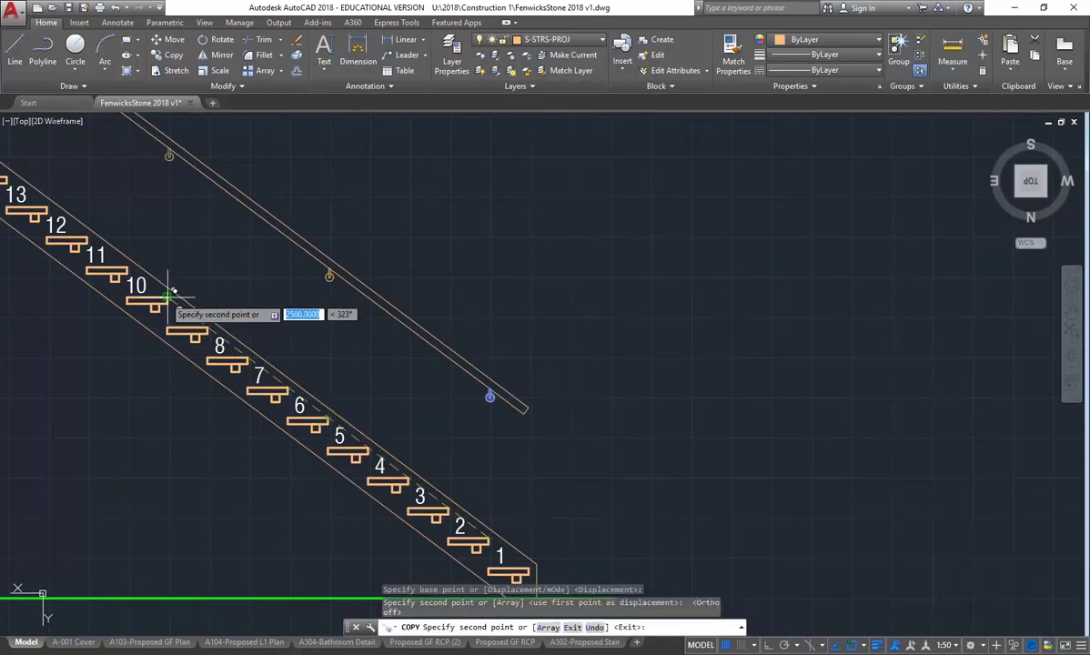
Place further bracket copies at the upper front corners of treads 10 and 14 and at the corner of landing 16
{"action": "scroll", "coordinate": [173, 291], "scroll_direction": "down", "scroll_amount": 4}
{"action": "middle_click_drag", "start_coordinate": [163, 264], "coordinate": [243, 311]}
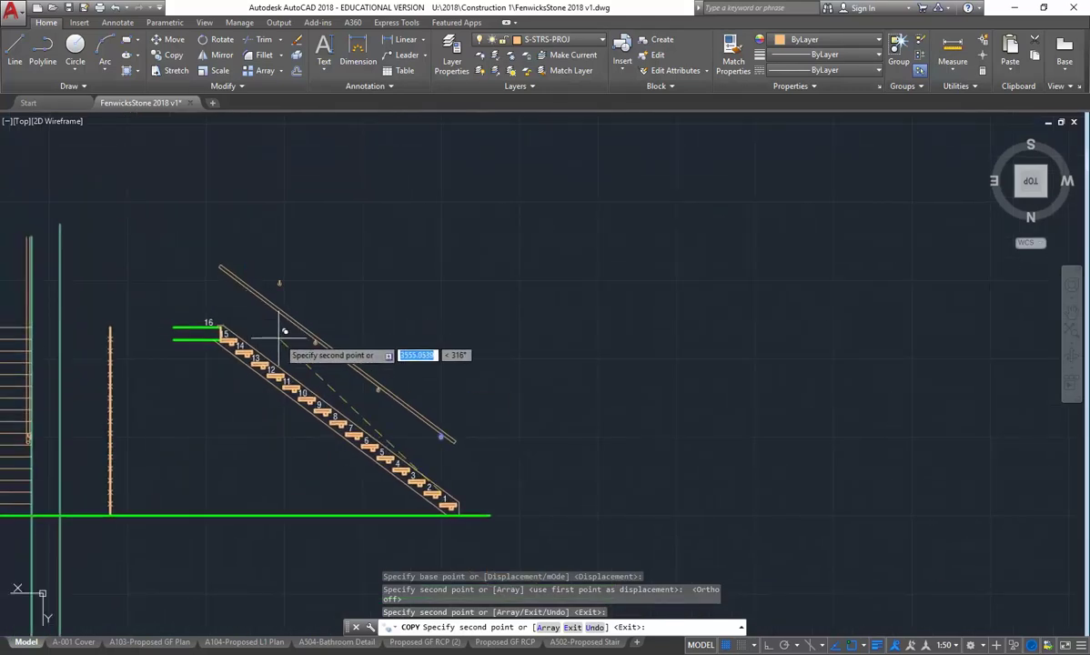
{"action": "scroll", "coordinate": [280, 338], "scroll_direction": "up", "scroll_amount": 4}
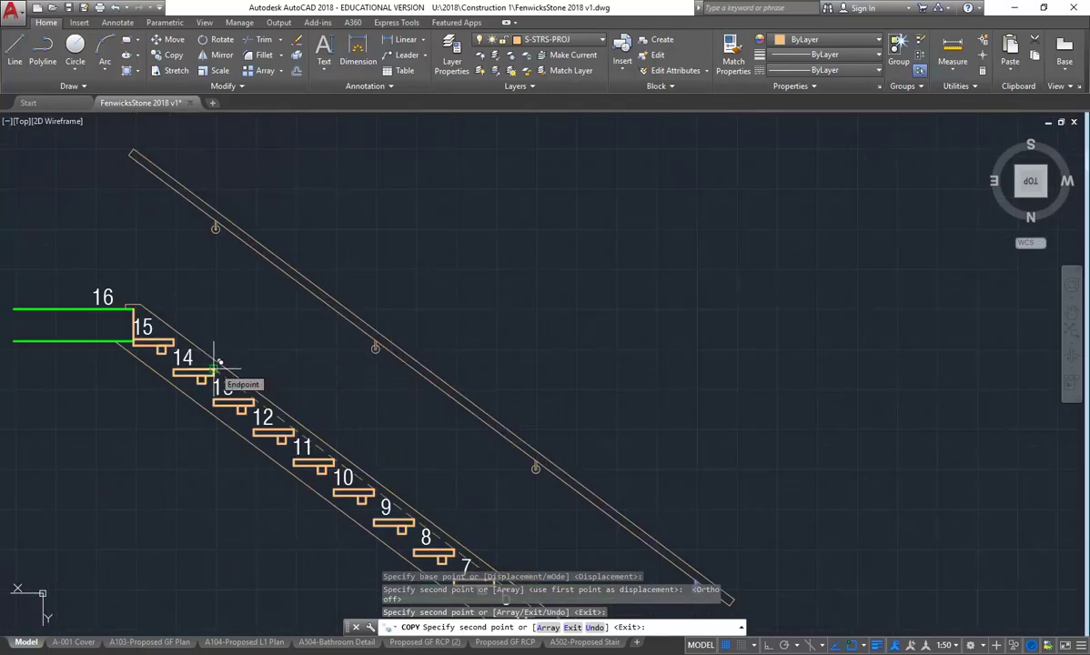
{"action": "left_click", "coordinate": [220, 362]}
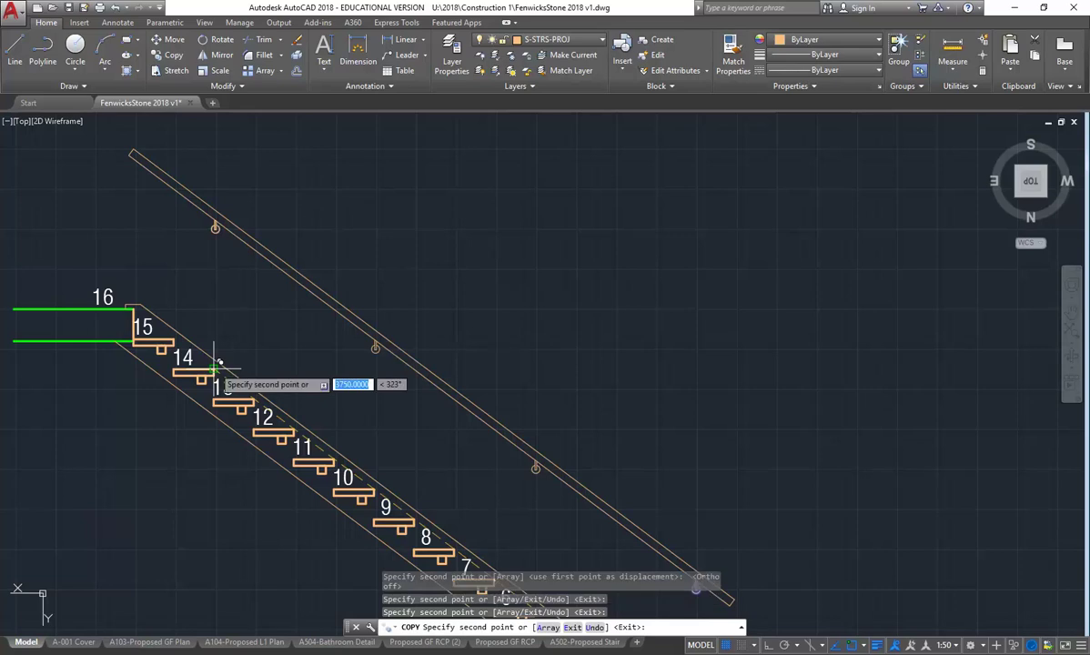
{"action": "left_click", "coordinate": [135, 307]}
{"action": "key", "text": "Return"}
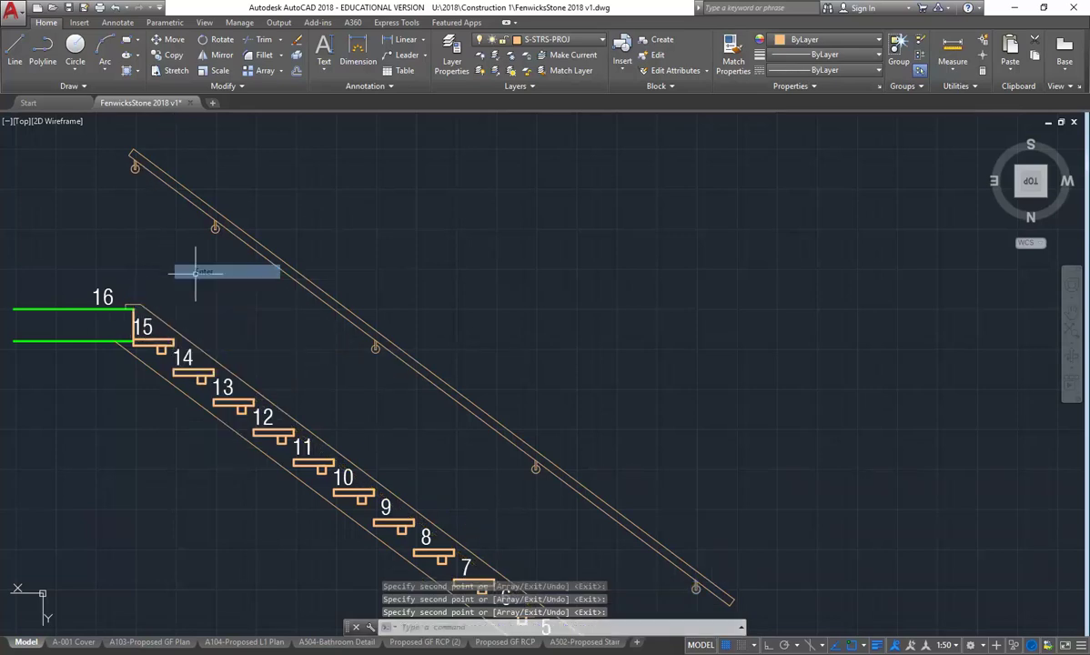
{"action": "scroll", "coordinate": [226, 287], "scroll_direction": "down", "scroll_amount": 3}
{"action": "scroll", "coordinate": [227, 297], "scroll_direction": "up", "scroll_amount": 2}
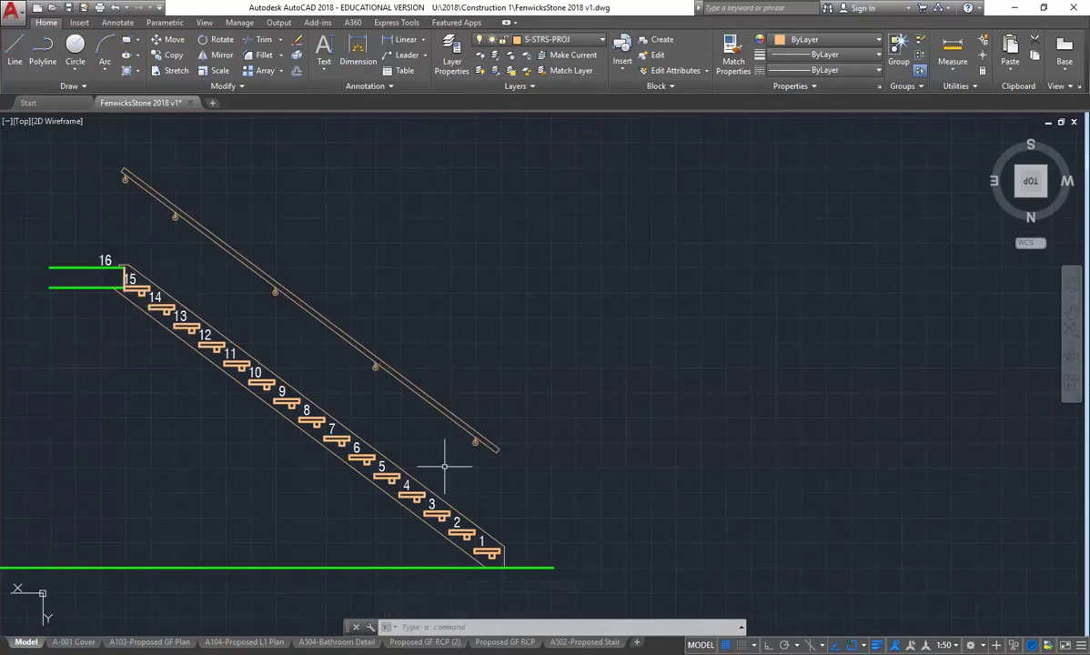
{"action": "left_click", "coordinate": [147, 170]}
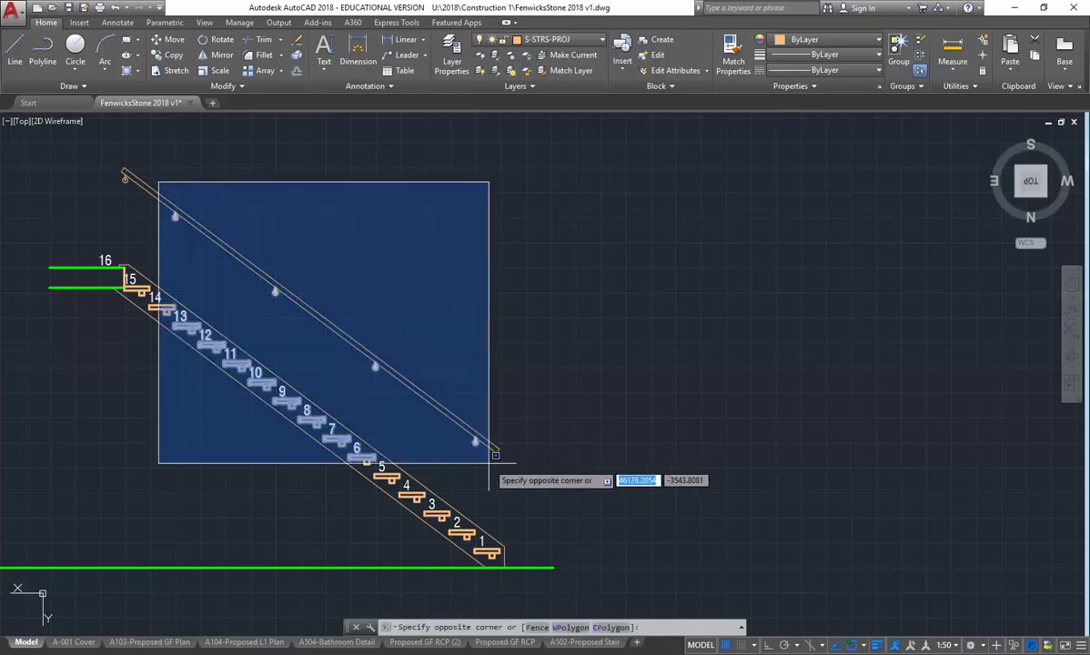
{"action": "left_click", "coordinate": [490, 460]}
{"action": "key", "text": "Escape"}
{"action": "key", "text": "Escape"}
{"action": "left_click", "coordinate": [158, 177]}
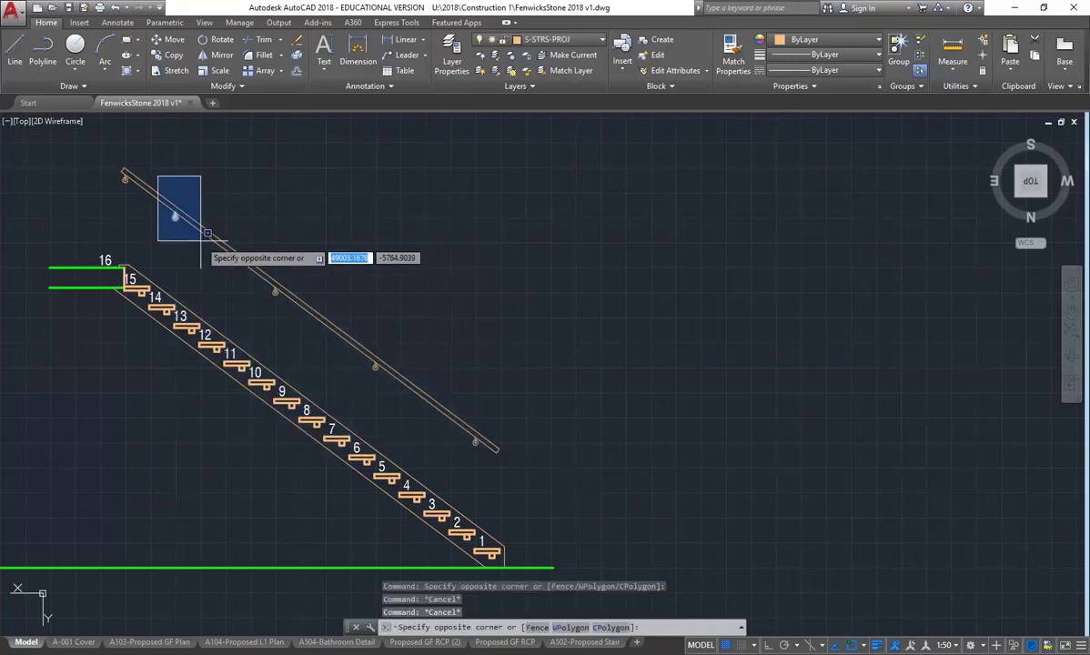
{"action": "left_click", "coordinate": [207, 235]}
{"action": "key", "text": "Escape"}
{"action": "key", "text": "Escape"}
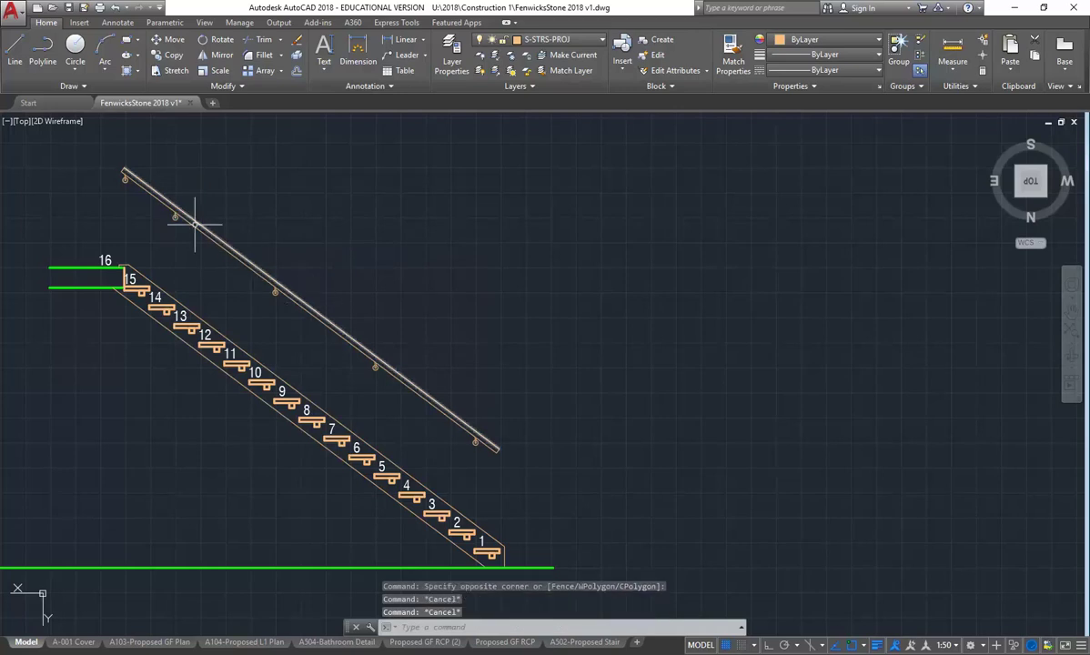
Move the three middle handrail brackets down one tread, from tread 10's upper front corner to tread 9's
{"action": "left_click", "coordinate": [165, 174]}
{"action": "left_click", "coordinate": [207, 248]}
{"action": "left_click", "coordinate": [235, 220]}
{"action": "left_click", "coordinate": [291, 307]}
{"action": "left_click", "coordinate": [337, 299]}
{"action": "left_click", "coordinate": [405, 403]}
{"action": "left_click", "coordinate": [170, 40]}
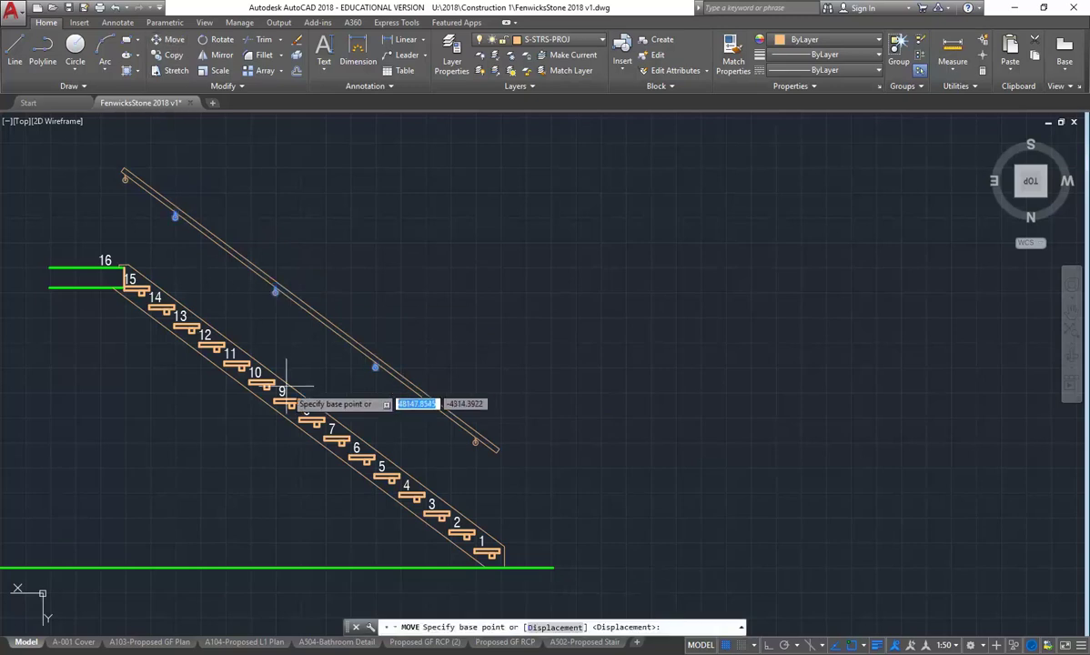
{"action": "scroll", "coordinate": [278, 383], "scroll_direction": "up", "scroll_amount": 4}
{"action": "left_click", "coordinate": [258, 356]}
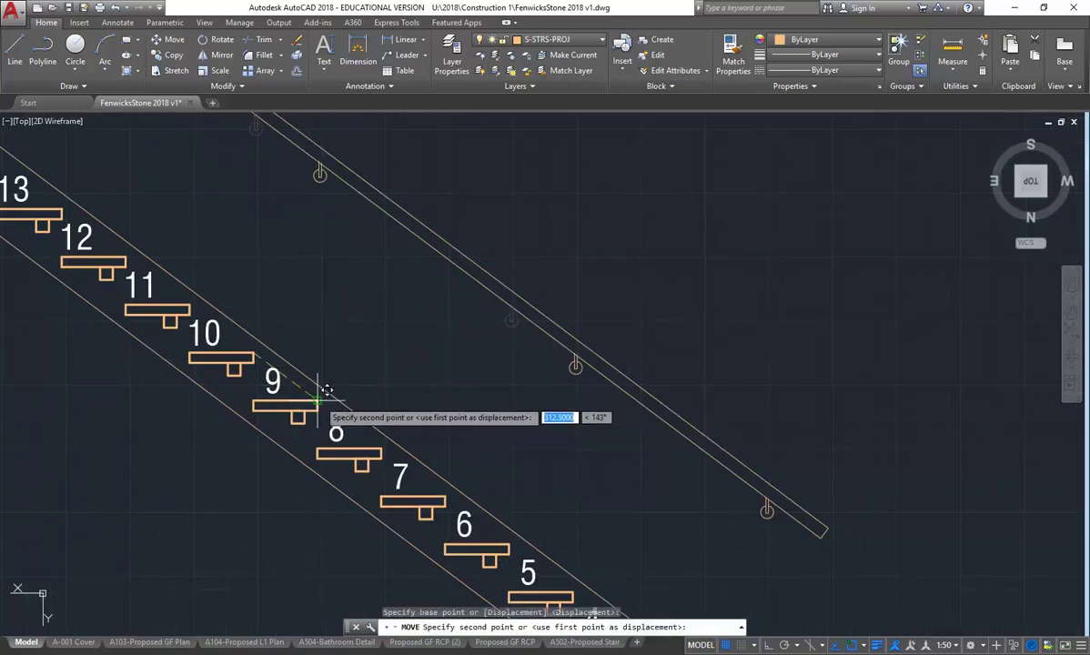
{"action": "left_click", "coordinate": [316, 384]}
{"action": "scroll", "coordinate": [305, 350], "scroll_direction": "down", "scroll_amount": 4}
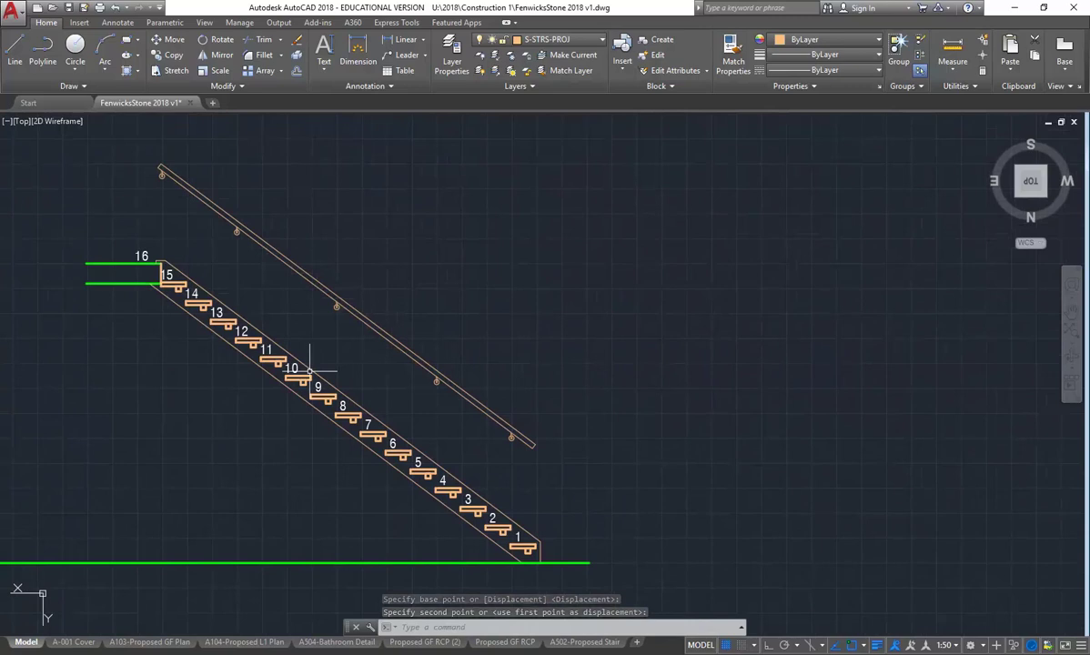
Examine the bracket spacing along the handrail in the model and check the stair section on the A502-Proposed Stair layout
{"action": "scroll", "coordinate": [508, 458], "scroll_direction": "up", "scroll_amount": 2}
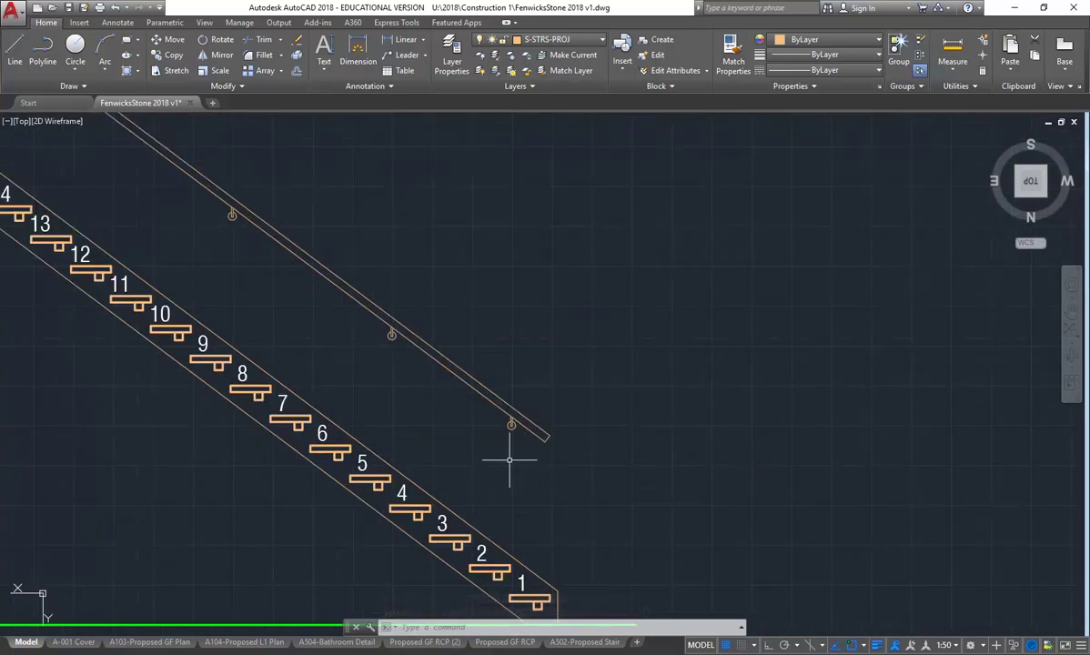
{"action": "scroll", "coordinate": [546, 474], "scroll_direction": "down", "scroll_amount": 2}
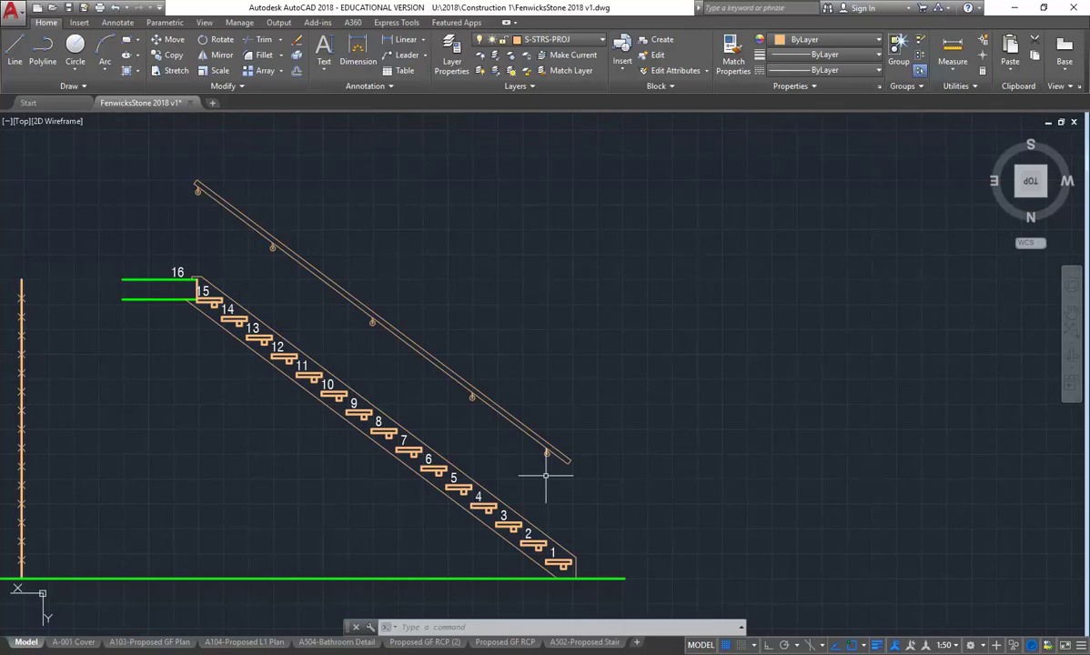
{"action": "left_click", "coordinate": [586, 641]}
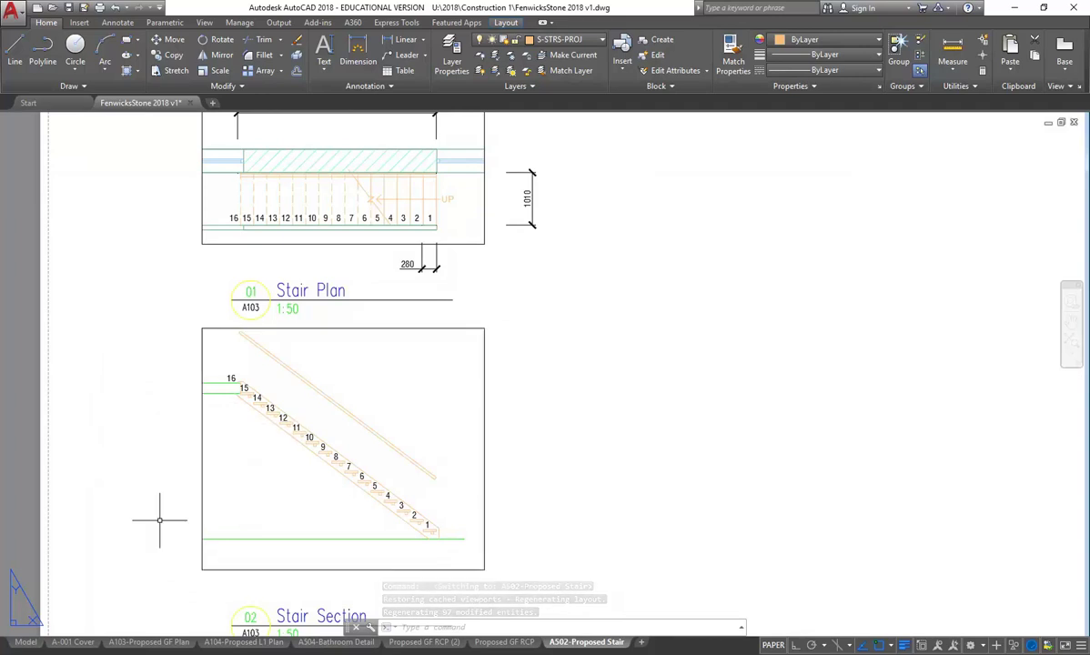
{"action": "left_click", "coordinate": [20, 643]}
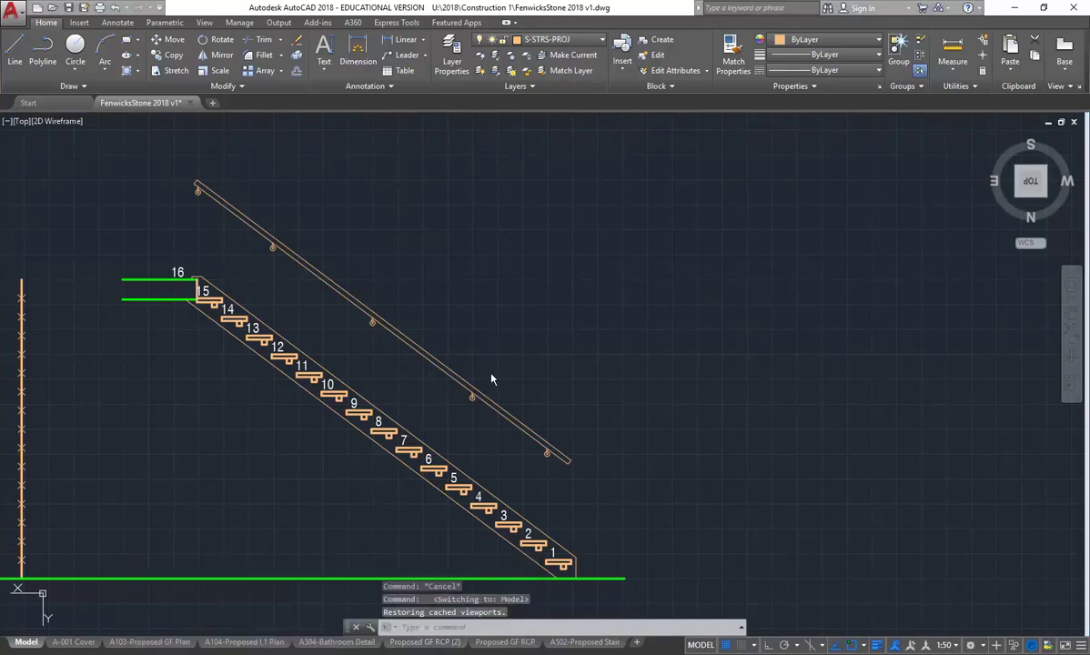
{"action": "scroll", "coordinate": [544, 476], "scroll_direction": "up", "scroll_amount": 5}
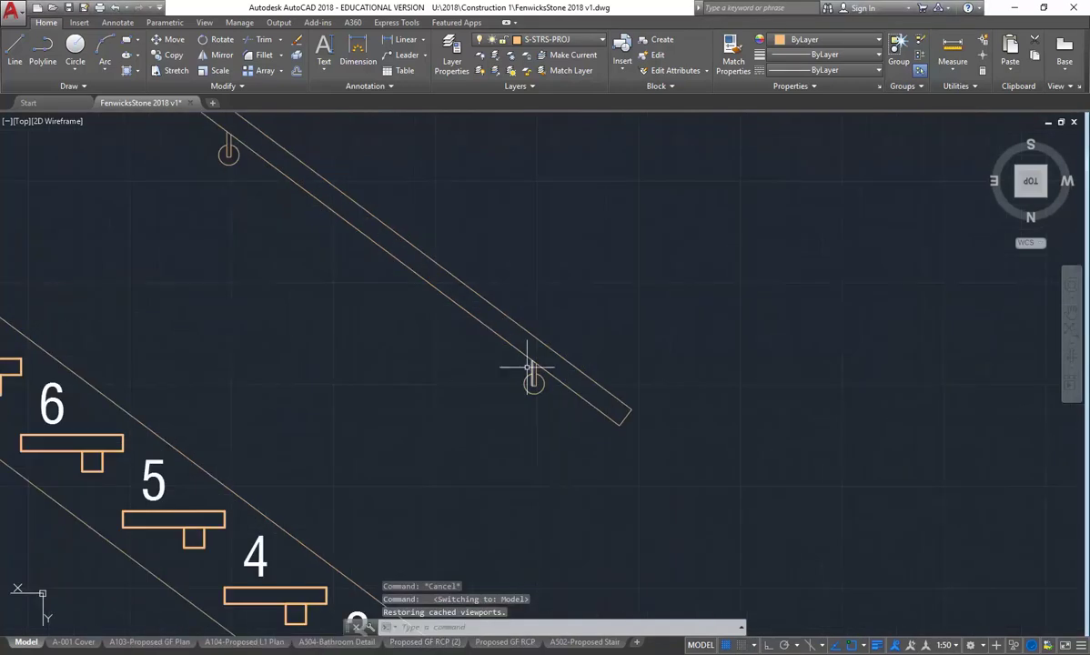
{"action": "scroll", "coordinate": [520, 397], "scroll_direction": "up", "scroll_amount": 2}
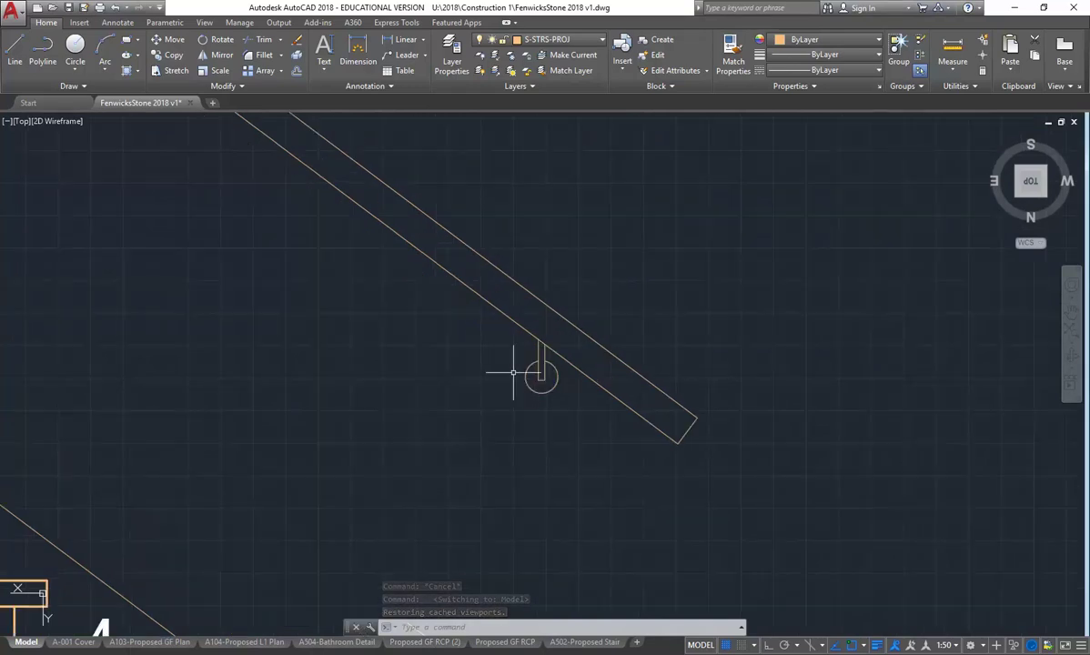
{"action": "scroll", "coordinate": [556, 360], "scroll_direction": "down", "scroll_amount": 8}
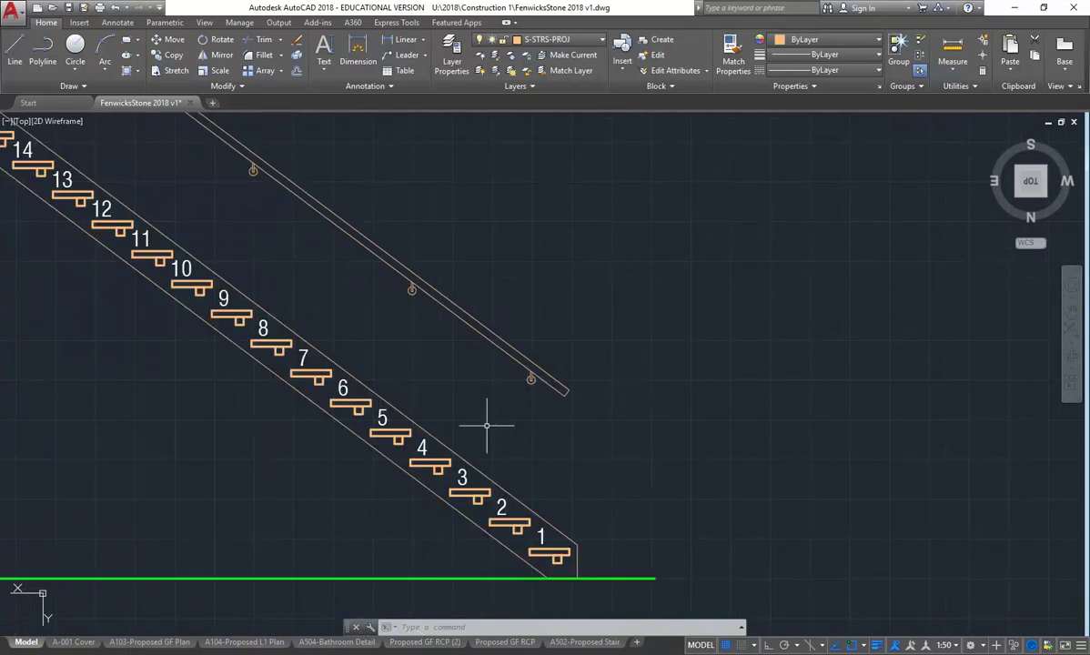
{"action": "scroll", "coordinate": [473, 416], "scroll_direction": "down", "scroll_amount": 4}
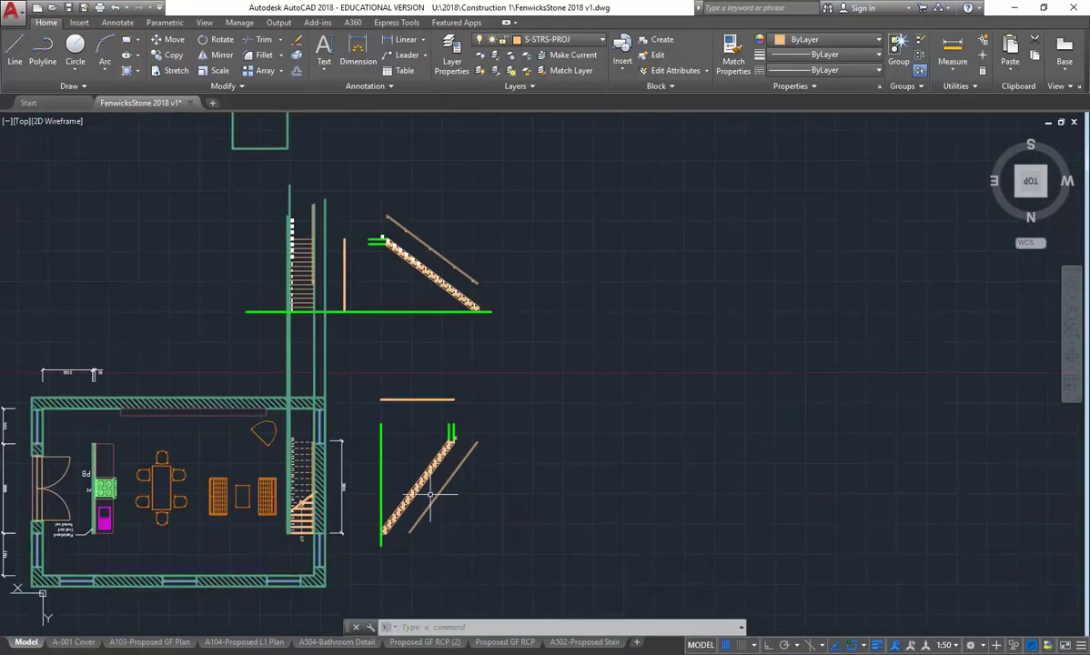
{"action": "scroll", "coordinate": [384, 165], "scroll_direction": "up", "scroll_amount": 5}
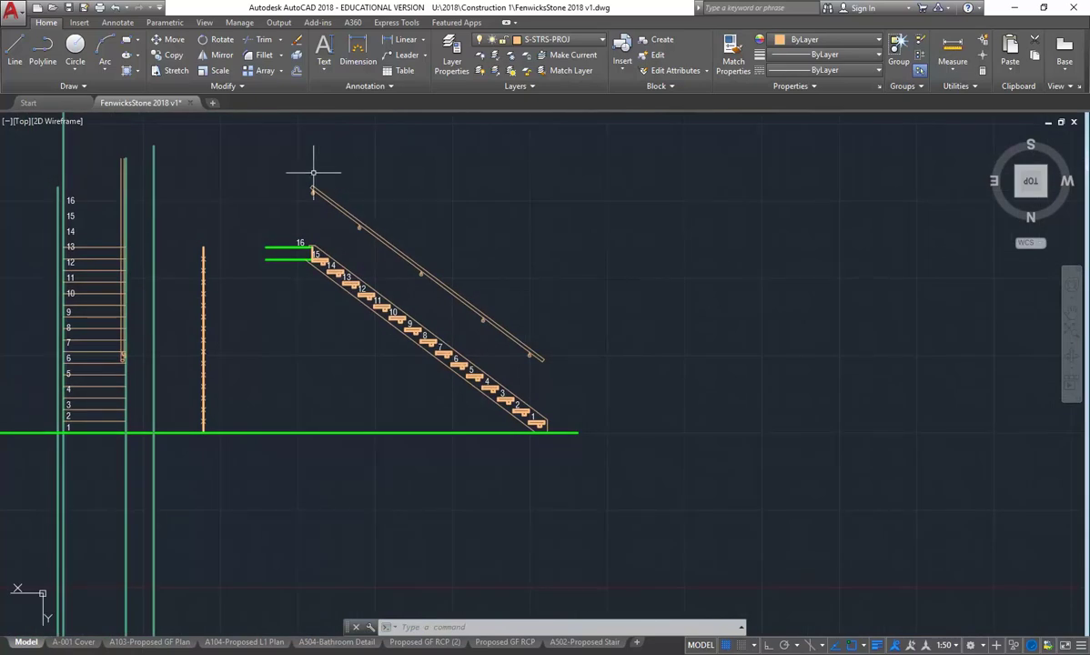
{"action": "scroll", "coordinate": [347, 189], "scroll_direction": "up", "scroll_amount": 2}
{"action": "left_click", "coordinate": [336, 178]}
{"action": "left_click", "coordinate": [287, 236]}
{"action": "left_click", "coordinate": [546, 298]}
{"action": "left_click", "coordinate": [464, 347]}
{"action": "left_click", "coordinate": [606, 390]}
{"action": "left_click", "coordinate": [557, 426]}
{"action": "left_click", "coordinate": [707, 451]}
{"action": "left_click", "coordinate": [652, 489]}
{"action": "left_click", "coordinate": [172, 55]}
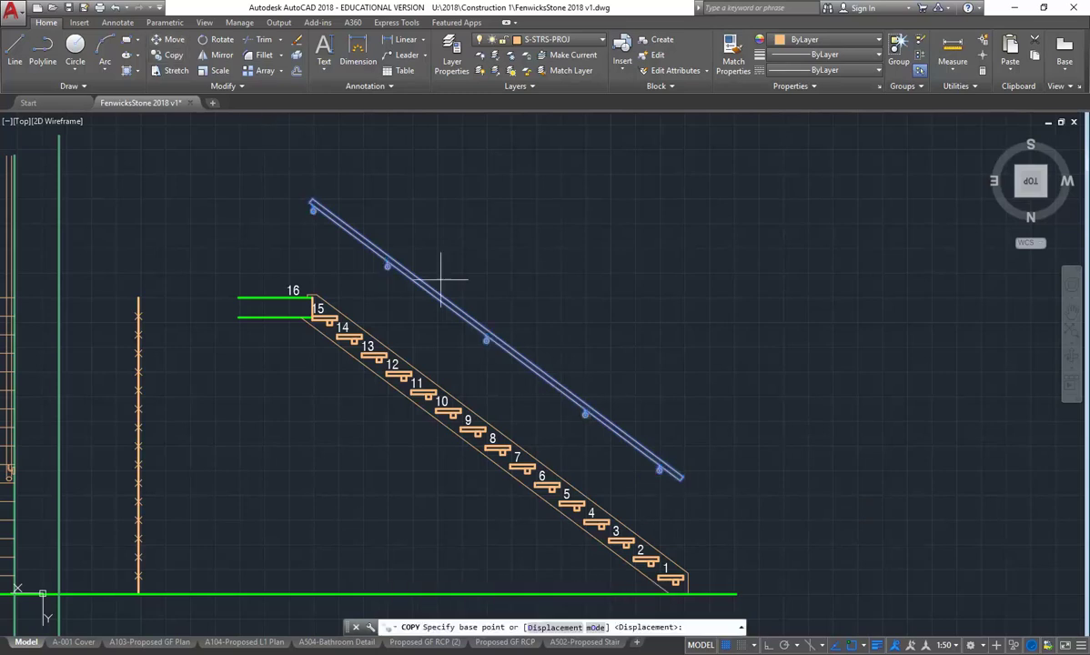
{"action": "scroll", "coordinate": [499, 423], "scroll_direction": "up", "scroll_amount": 5}
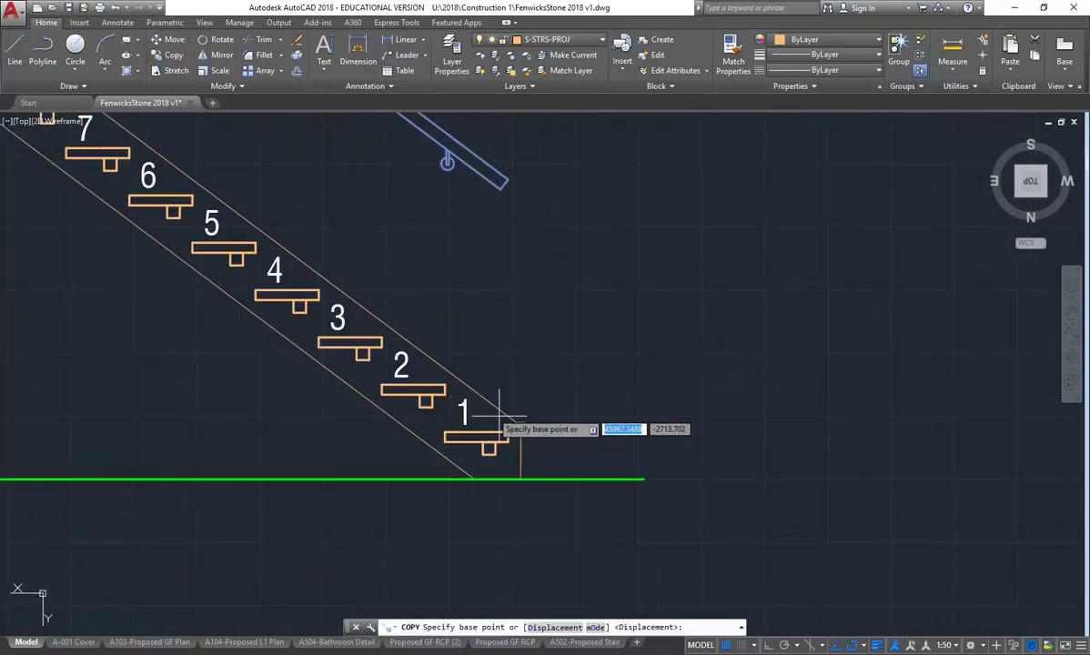
{"action": "left_click", "coordinate": [520, 475]}
{"action": "scroll", "coordinate": [513, 321], "scroll_direction": "down", "scroll_amount": 5}
{"action": "scroll", "coordinate": [512, 320], "scroll_direction": "up", "scroll_amount": 6}
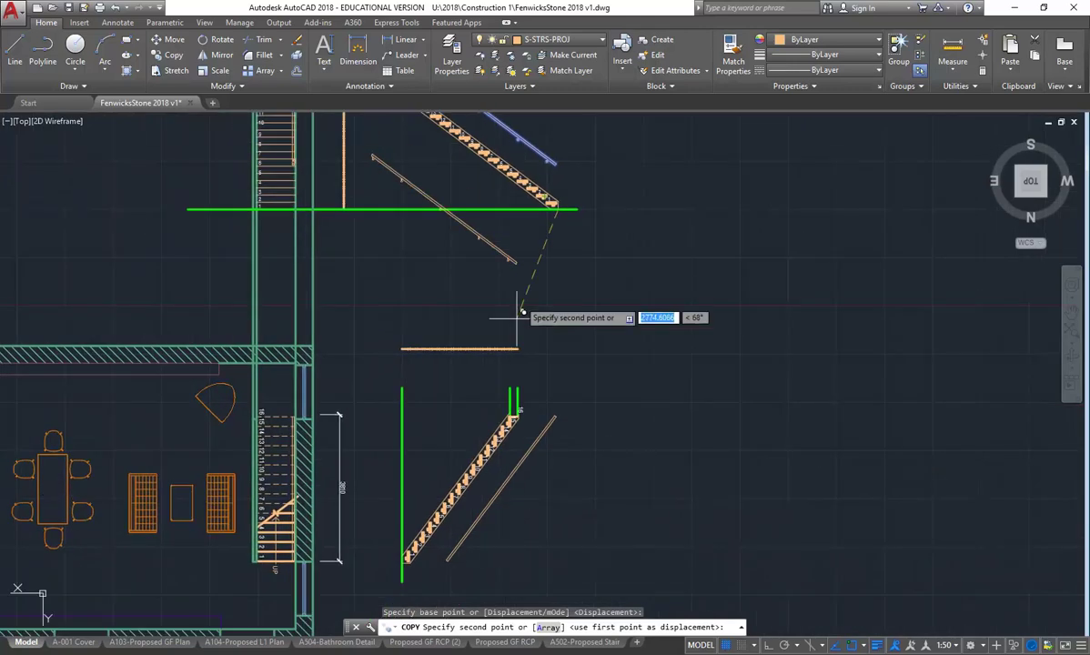
{"action": "scroll", "coordinate": [440, 429], "scroll_direction": "down", "scroll_amount": 2}
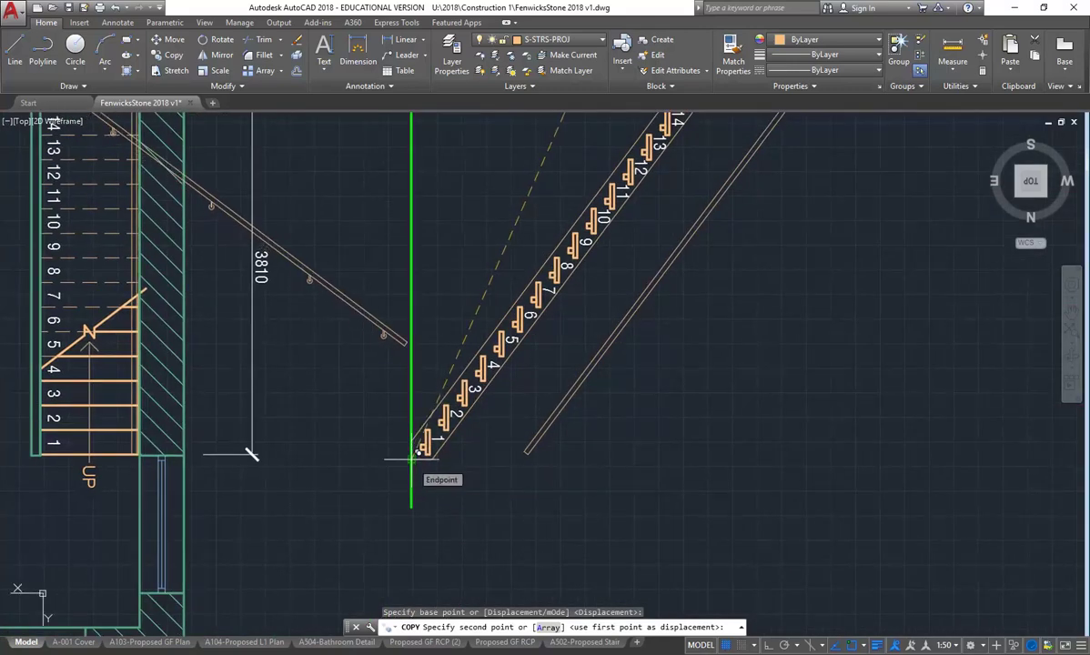
{"action": "scroll", "coordinate": [421, 455], "scroll_direction": "down", "scroll_amount": 5}
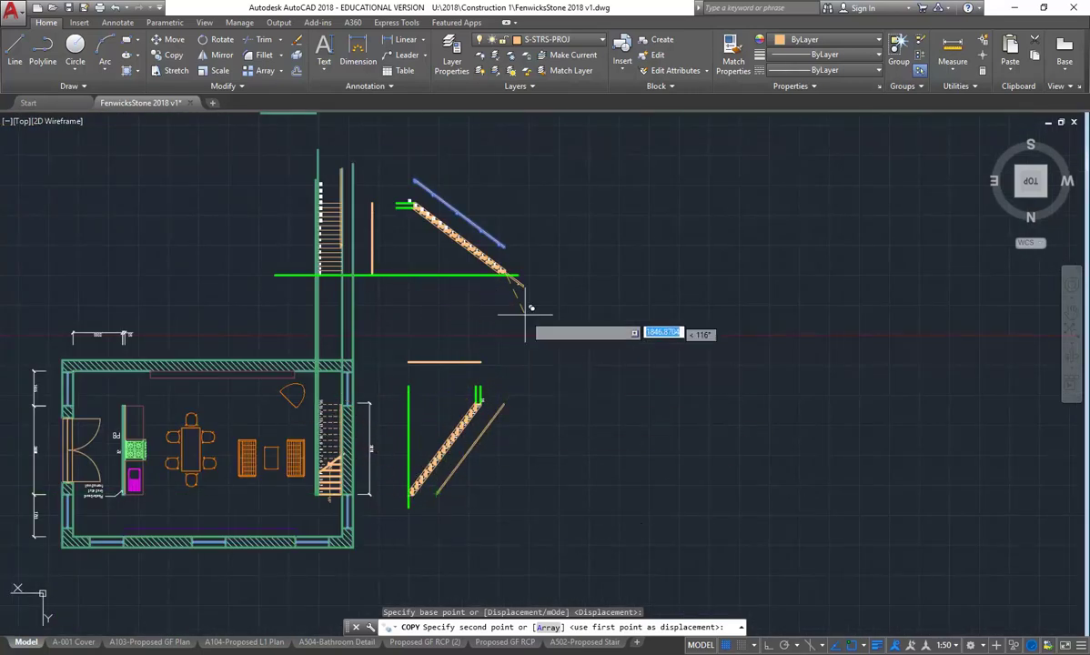
{"action": "key", "text": "Escape"}
{"action": "key", "text": "Return"}
{"action": "key", "text": "Escape"}
{"action": "key", "text": "Escape"}
{"action": "key", "text": "Escape"}
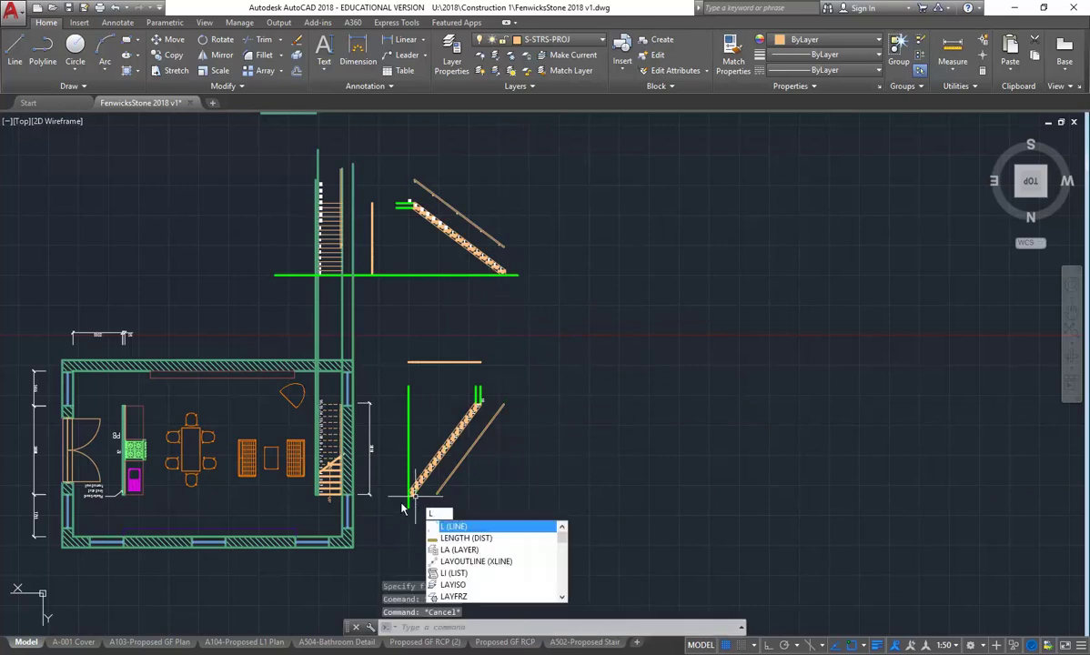
{"action": "key", "text": "Escape"}
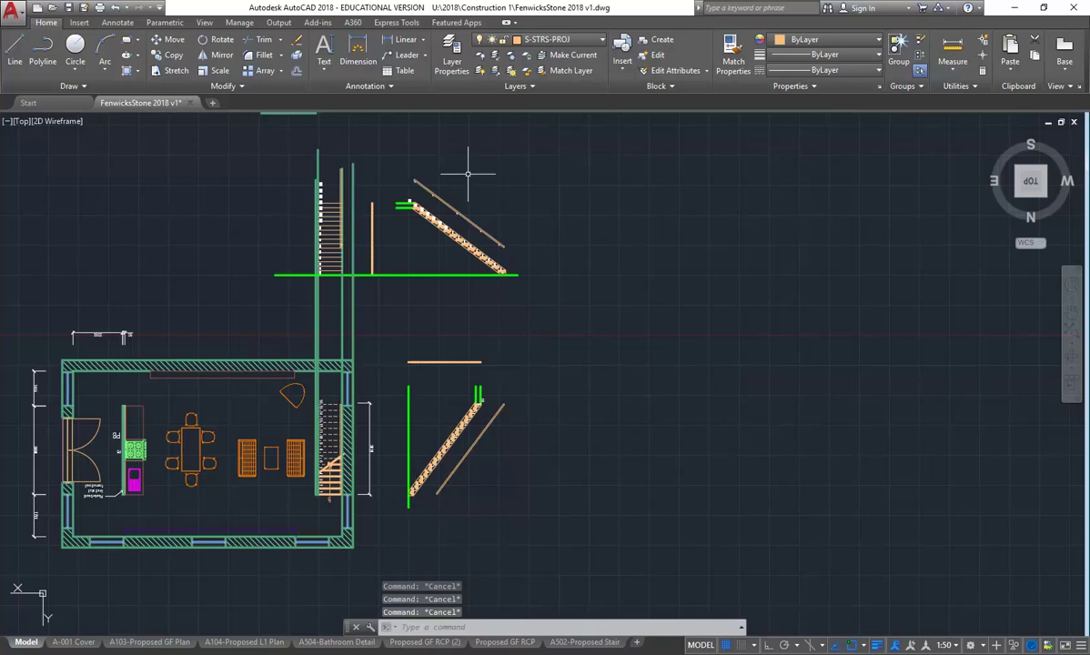
Start copying the handrail with its five brackets from the upper stair section, using the stringer's front corner on the floor line as base point
{"action": "scroll", "coordinate": [445, 227], "scroll_direction": "up", "scroll_amount": 4}
{"action": "middle_click_drag", "start_coordinate": [452, 282], "coordinate": [451, 309]}
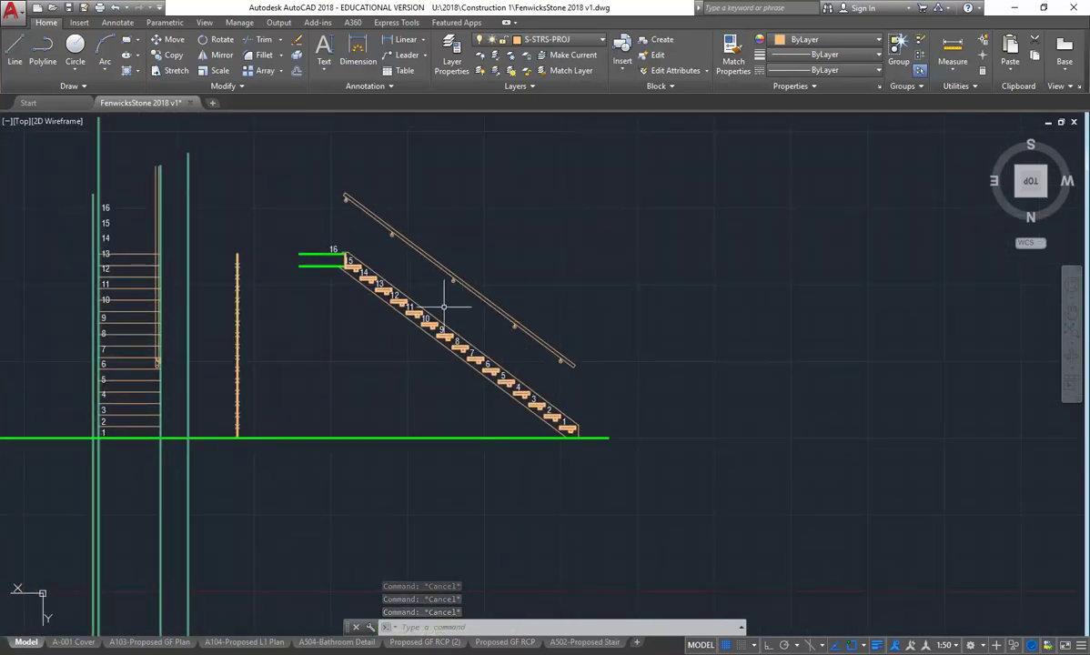
{"action": "scroll", "coordinate": [365, 243], "scroll_direction": "up", "scroll_amount": 2}
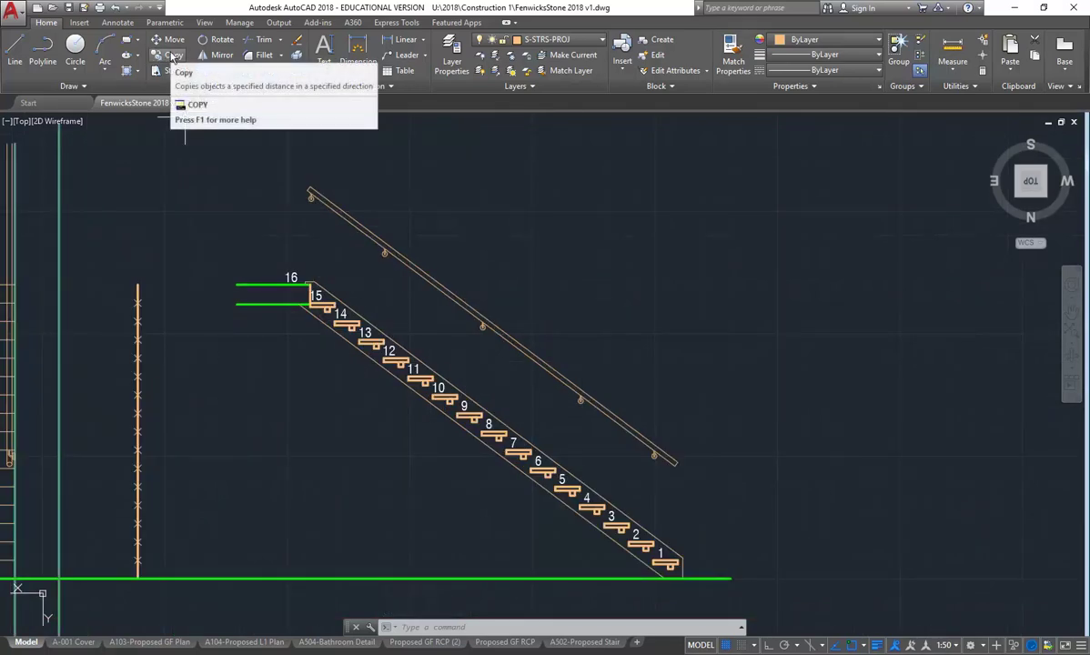
{"action": "left_click", "coordinate": [173, 58]}
{"action": "left_click", "coordinate": [314, 148]}
{"action": "left_click", "coordinate": [400, 224]}
{"action": "left_click", "coordinate": [401, 224]}
{"action": "left_click", "coordinate": [359, 278]}
{"action": "left_click", "coordinate": [462, 283]}
{"action": "left_click", "coordinate": [446, 318]}
{"action": "left_click", "coordinate": [603, 345]}
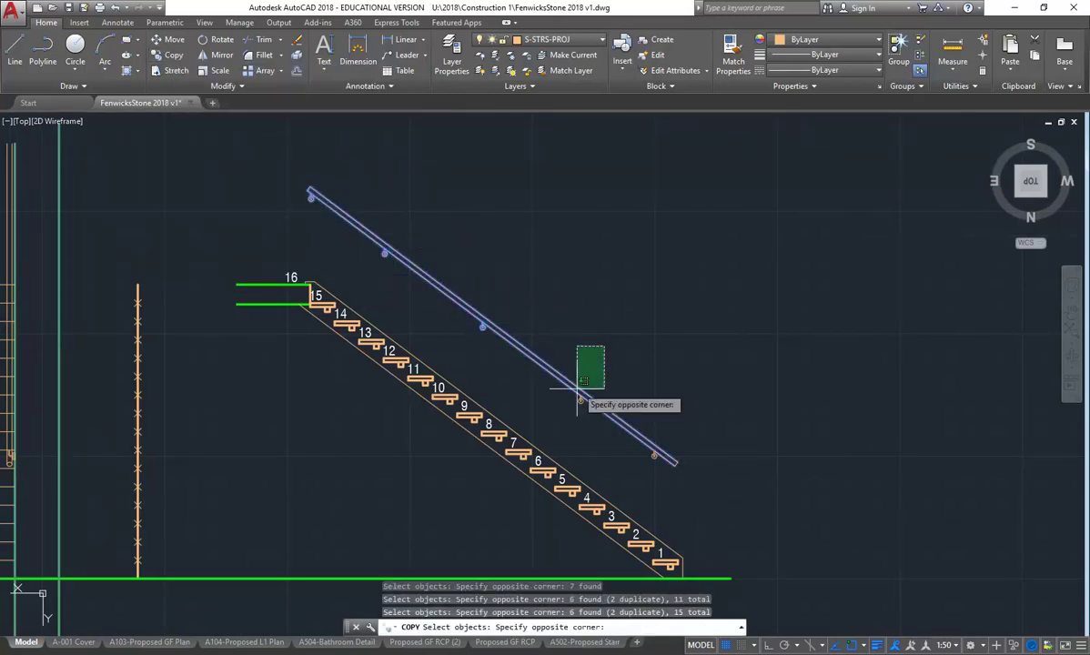
{"action": "left_click", "coordinate": [523, 385]}
{"action": "left_click", "coordinate": [675, 385]}
{"action": "left_click", "coordinate": [591, 435]}
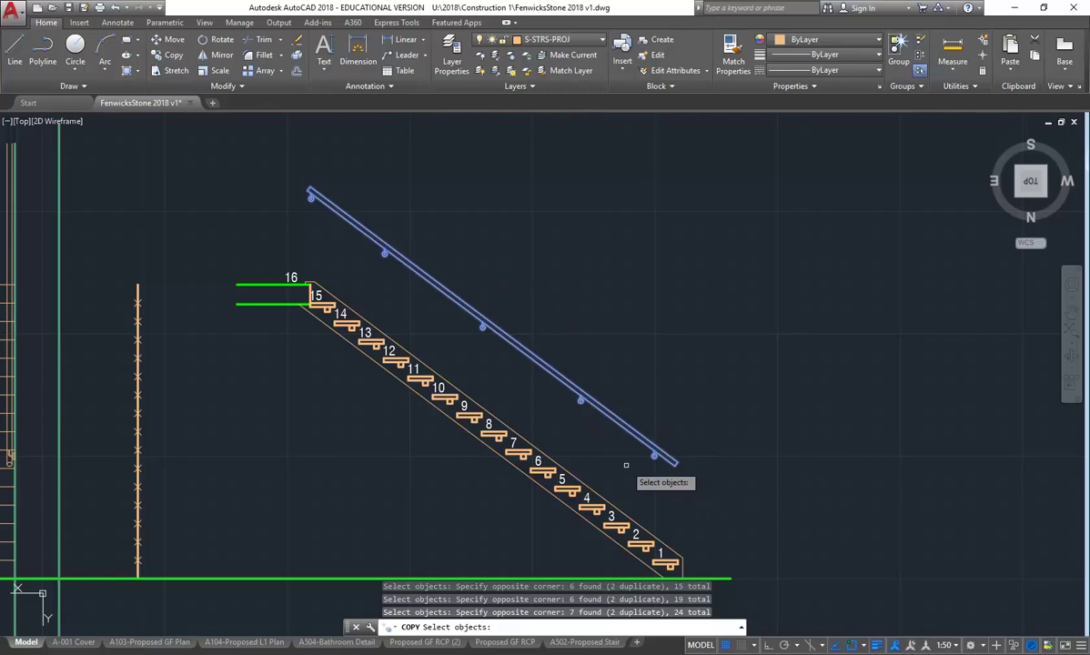
{"action": "middle_click_drag", "start_coordinate": [626, 465], "coordinate": [579, 420]}
{"action": "key", "text": "Return"}
{"action": "scroll", "coordinate": [596, 414], "scroll_direction": "down", "scroll_amount": 4}
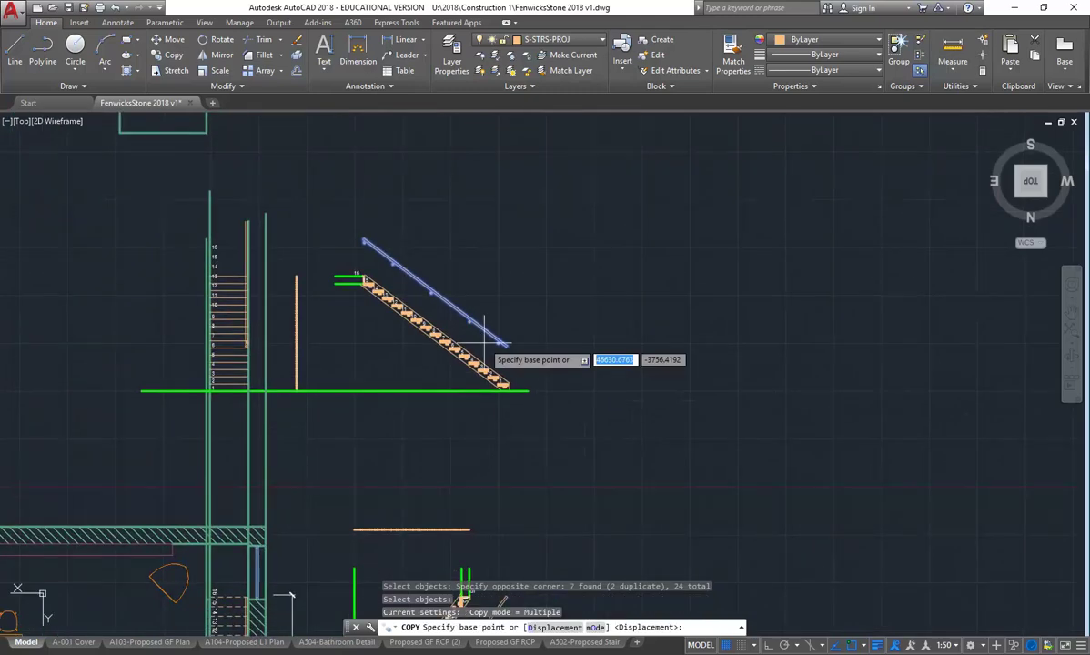
{"action": "scroll", "coordinate": [483, 342], "scroll_direction": "down", "scroll_amount": 4}
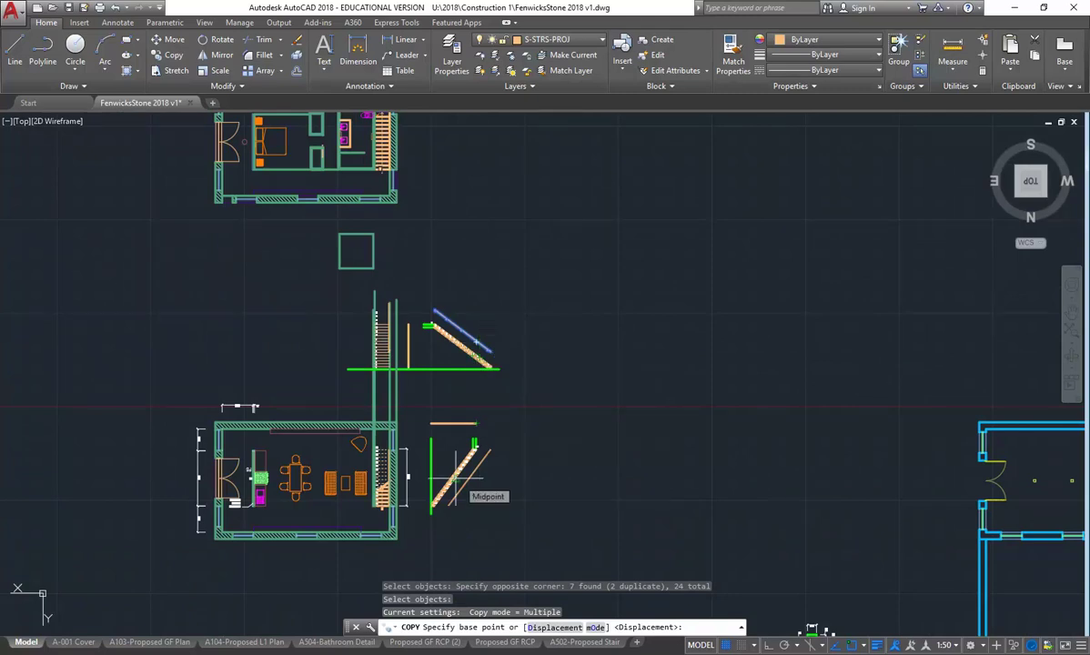
{"action": "scroll", "coordinate": [514, 344], "scroll_direction": "up", "scroll_amount": 2}
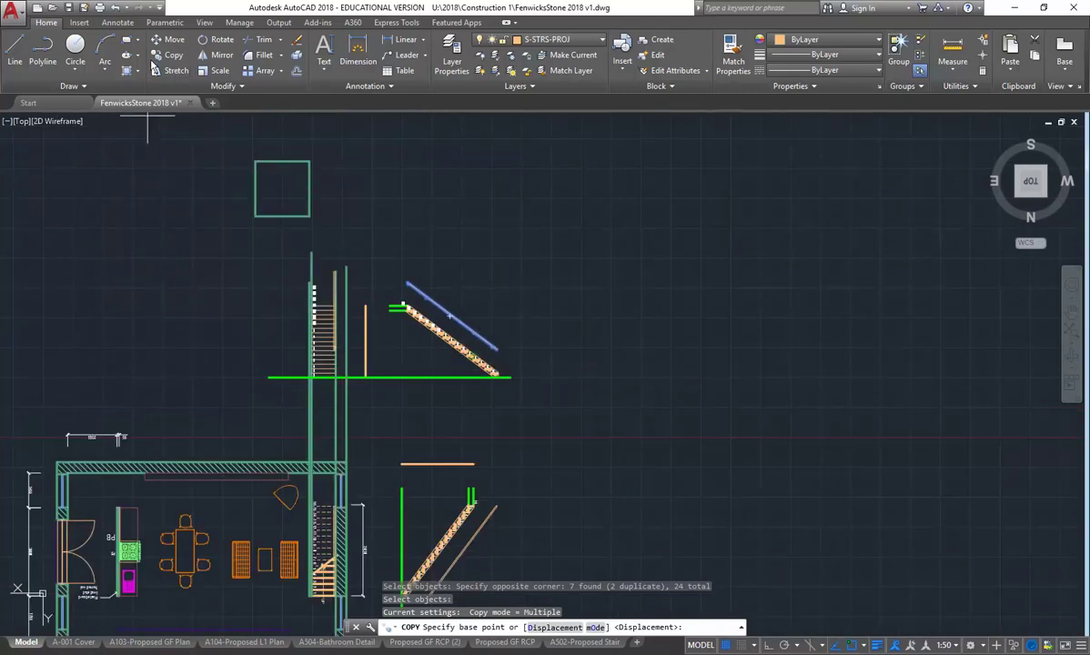
{"action": "scroll", "coordinate": [487, 373], "scroll_direction": "up", "scroll_amount": 5}
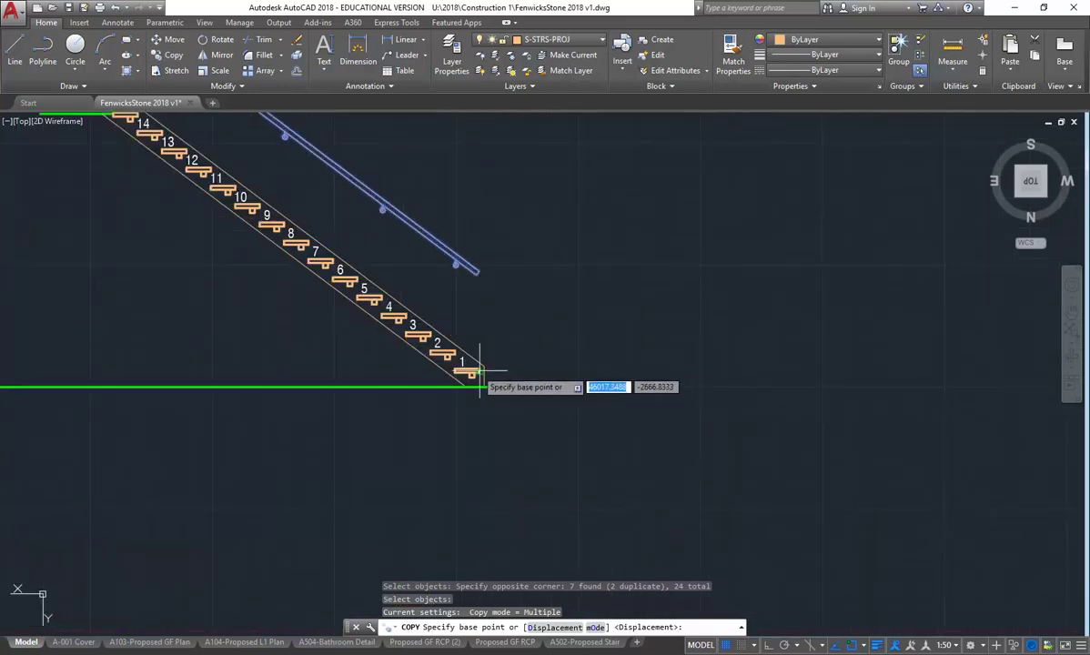
{"action": "scroll", "coordinate": [480, 371], "scroll_direction": "up", "scroll_amount": 2}
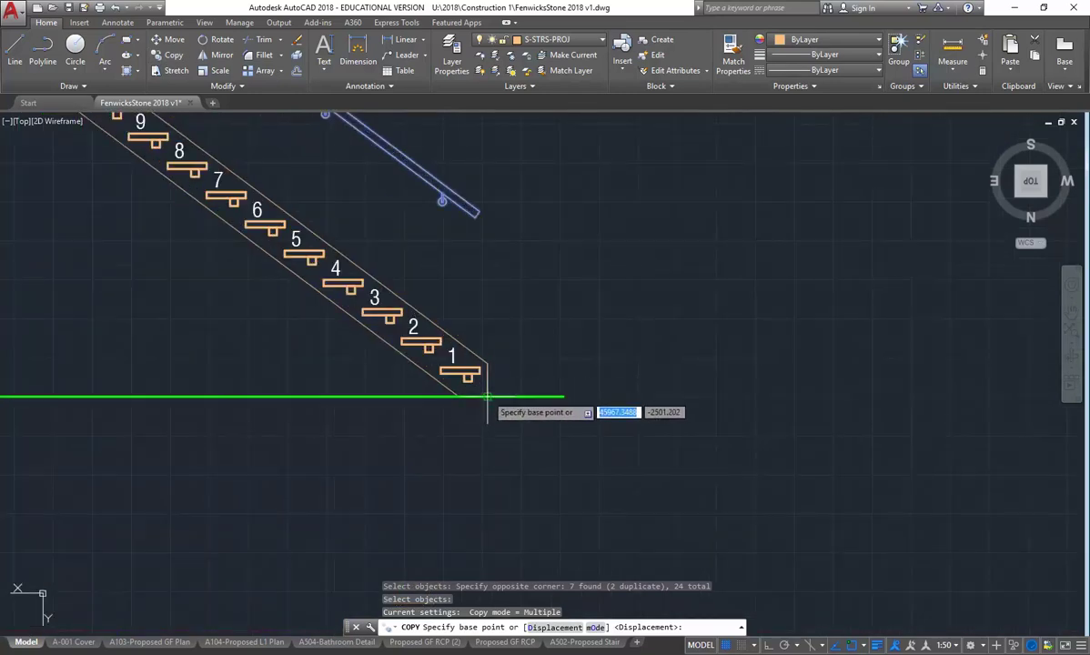
{"action": "left_click", "coordinate": [487, 396]}
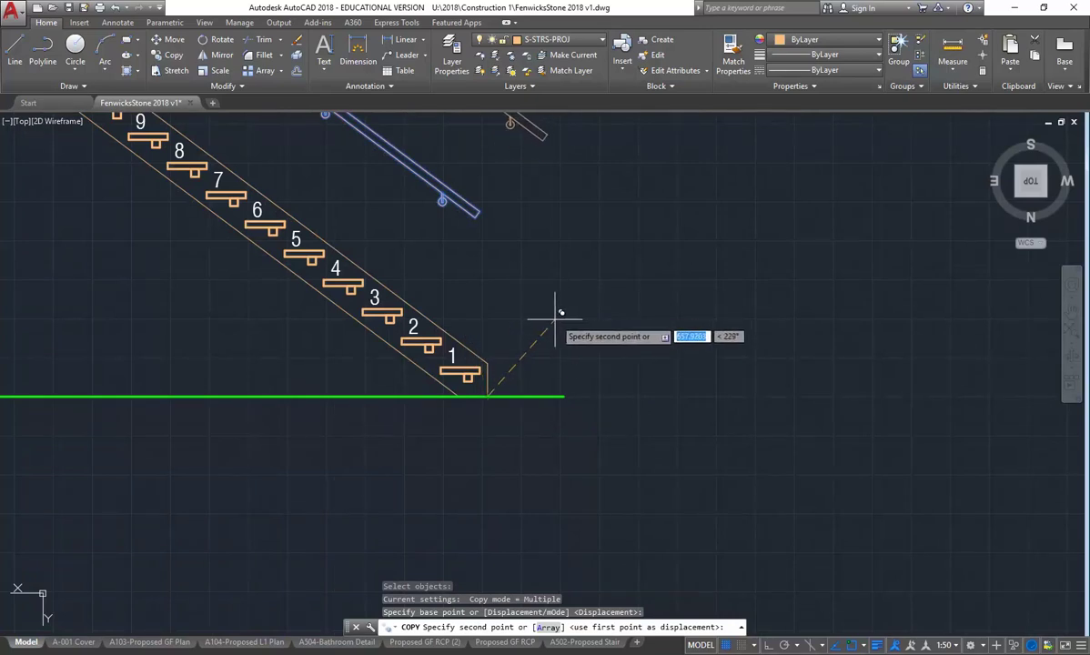
Place the handrail copy at the matching stringer corner on the rotated stair section's floor line and finish copying
{"action": "scroll", "coordinate": [546, 327], "scroll_direction": "down", "scroll_amount": 4}
{"action": "middle_click_drag", "start_coordinate": [532, 409], "coordinate": [531, 369]}
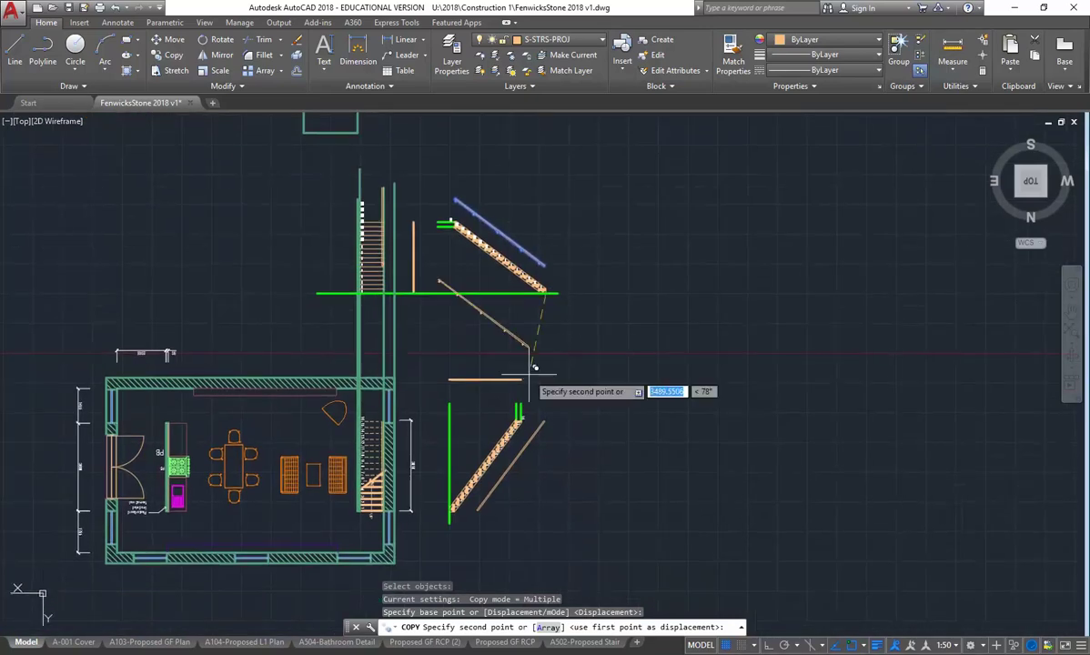
{"action": "middle_click_drag", "start_coordinate": [439, 514], "coordinate": [452, 474]}
{"action": "scroll", "coordinate": [452, 474], "scroll_direction": "up", "scroll_amount": 8}
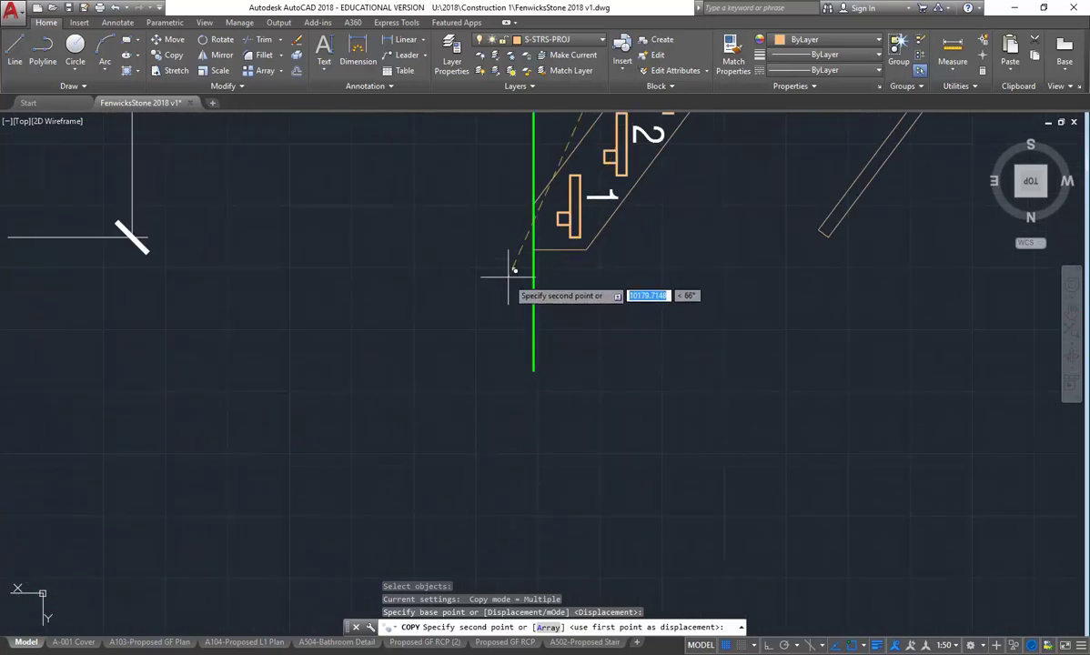
{"action": "scroll", "coordinate": [532, 252], "scroll_direction": "down", "scroll_amount": 4}
{"action": "middle_click_drag", "start_coordinate": [438, 376], "coordinate": [455, 400]}
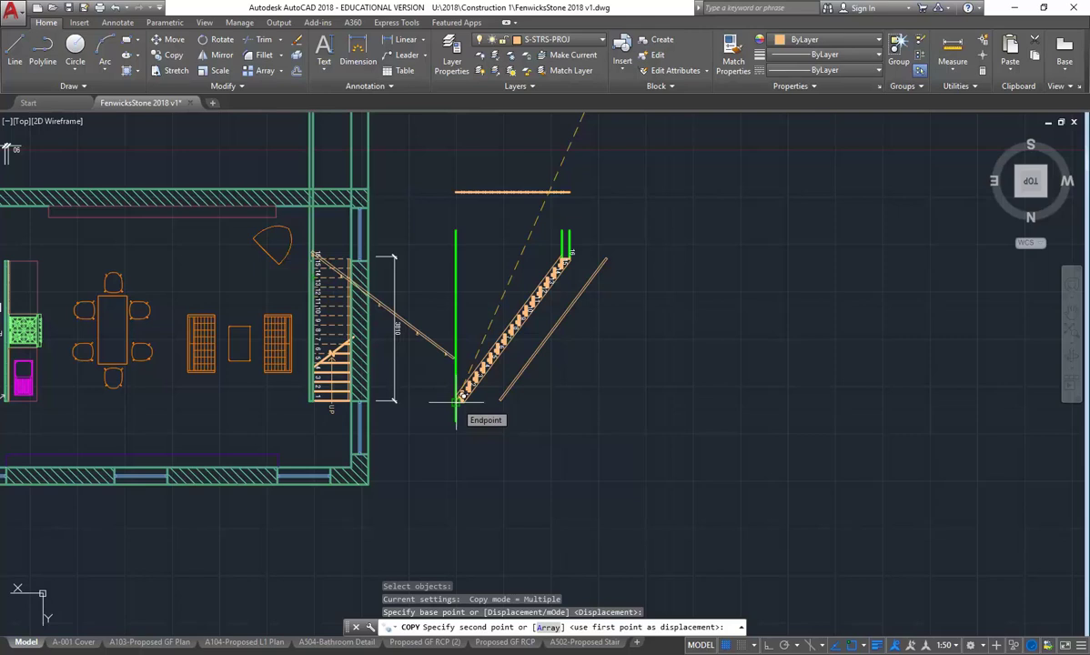
{"action": "middle_click_drag", "start_coordinate": [423, 395], "coordinate": [462, 412]}
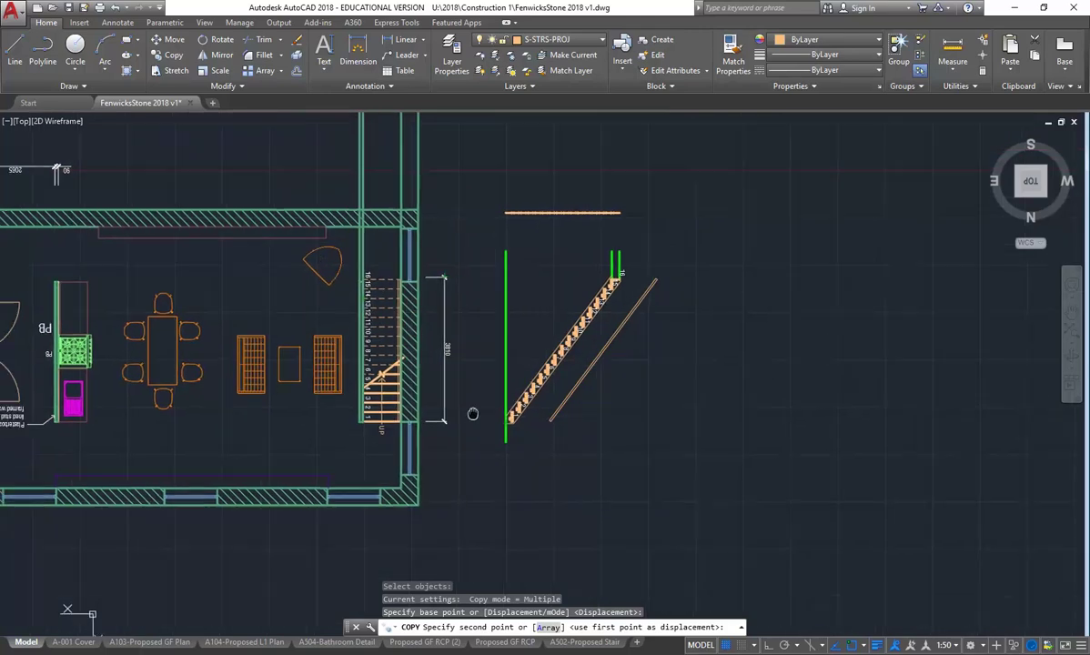
{"action": "scroll", "coordinate": [473, 411], "scroll_direction": "up", "scroll_amount": 2}
{"action": "scroll", "coordinate": [494, 409], "scroll_direction": "up", "scroll_amount": 2}
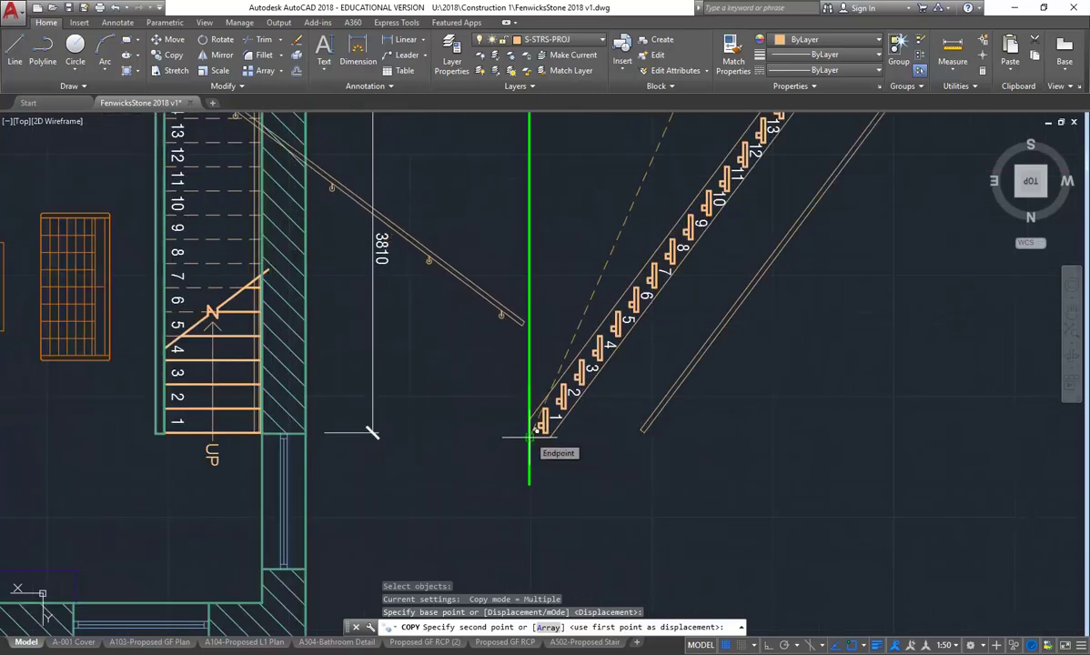
{"action": "left_click", "coordinate": [530, 436]}
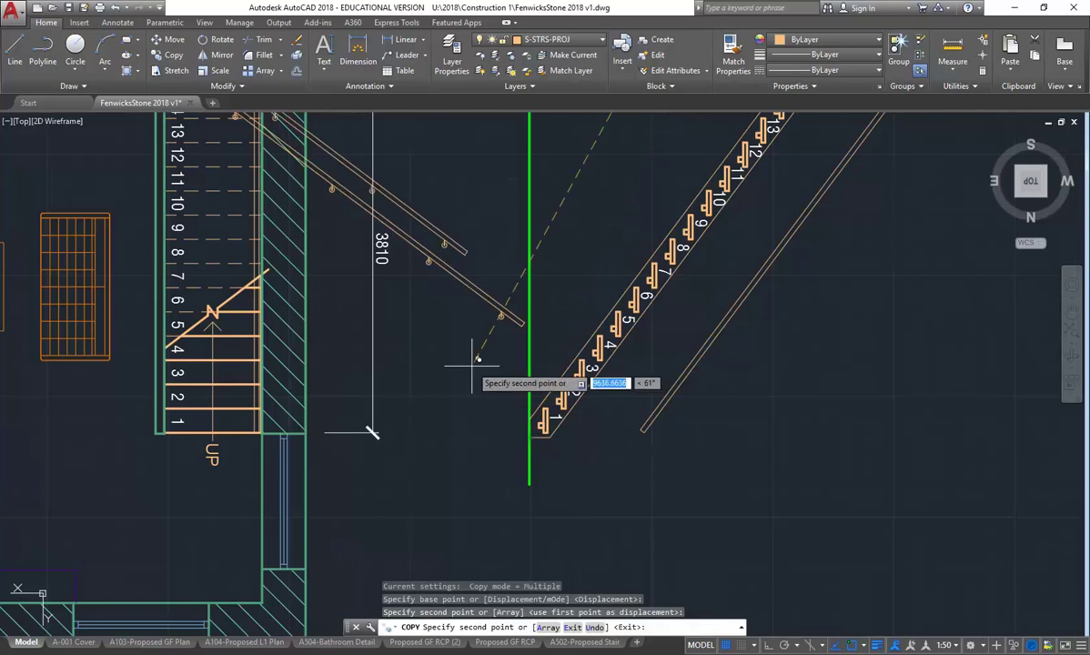
{"action": "key", "text": "Return"}
Select the copied handrail and all five of its brackets for the Rotate command
{"action": "left_click", "coordinate": [222, 39]}
{"action": "scroll", "coordinate": [418, 293], "scroll_direction": "up", "scroll_amount": 4}
{"action": "left_click", "coordinate": [390, 254]}
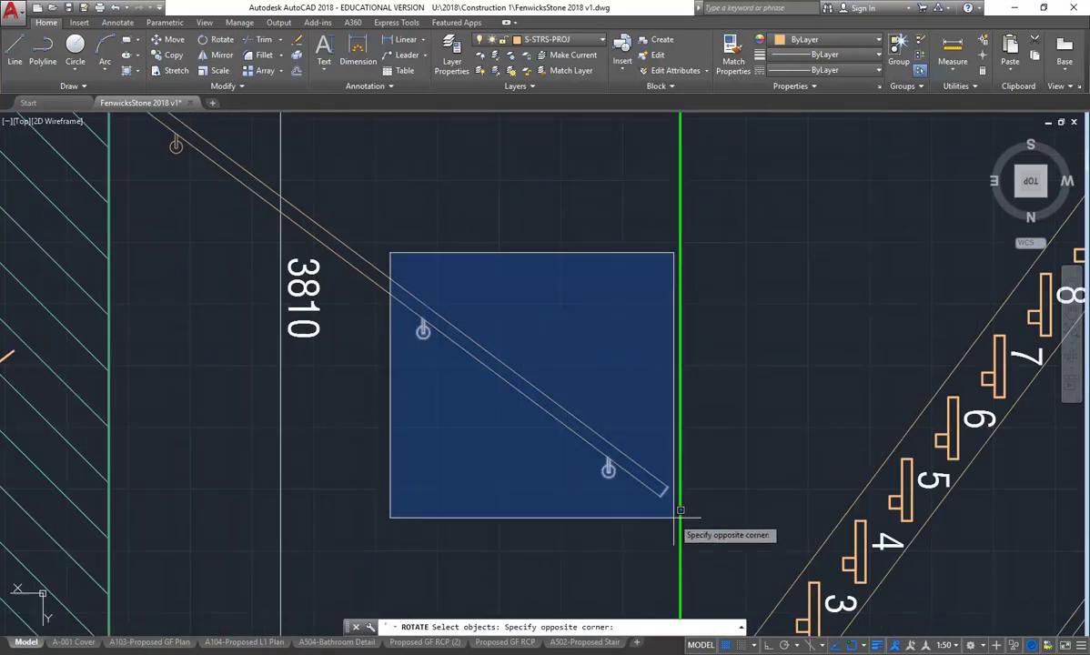
{"action": "left_click", "coordinate": [712, 515]}
{"action": "left_click", "coordinate": [638, 404]}
{"action": "left_click", "coordinate": [561, 526]}
{"action": "middle_click_drag", "start_coordinate": [437, 365], "coordinate": [465, 357]}
{"action": "left_click", "coordinate": [322, 239]}
{"action": "left_click", "coordinate": [395, 344]}
{"action": "scroll", "coordinate": [619, 468], "scroll_direction": "down", "scroll_amount": 2}
{"action": "scroll", "coordinate": [268, 207], "scroll_direction": "up", "scroll_amount": 2}
{"action": "left_click", "coordinate": [292, 217]}
{"action": "left_click", "coordinate": [388, 336]}
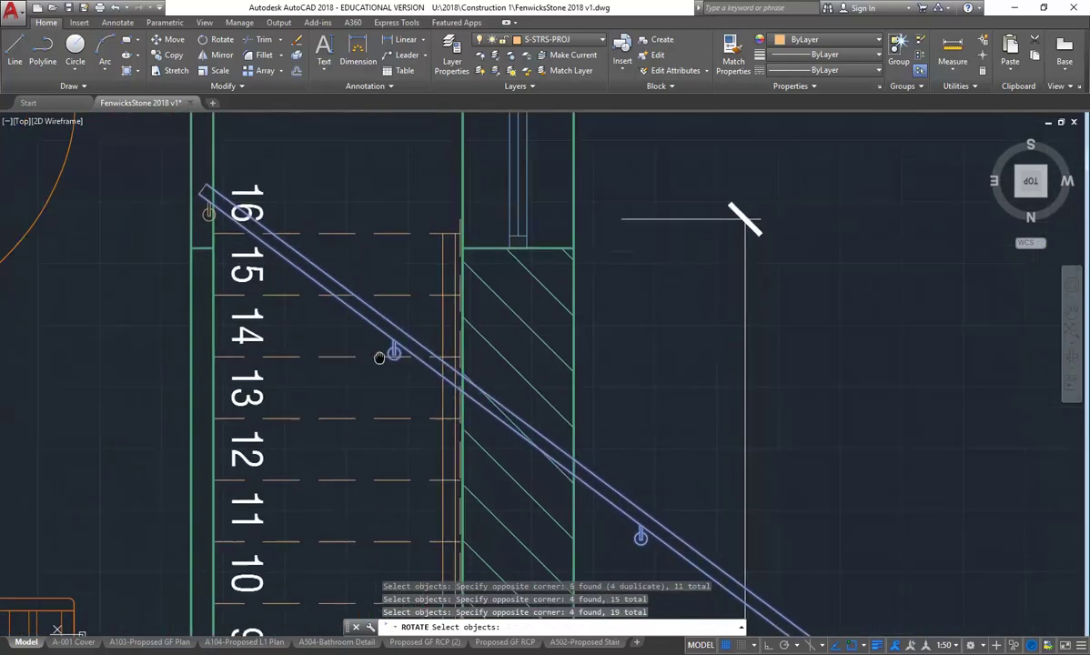
{"action": "scroll", "coordinate": [170, 165], "scroll_direction": "up", "scroll_amount": 3}
{"action": "left_click", "coordinate": [170, 159]}
{"action": "left_click", "coordinate": [317, 311]}
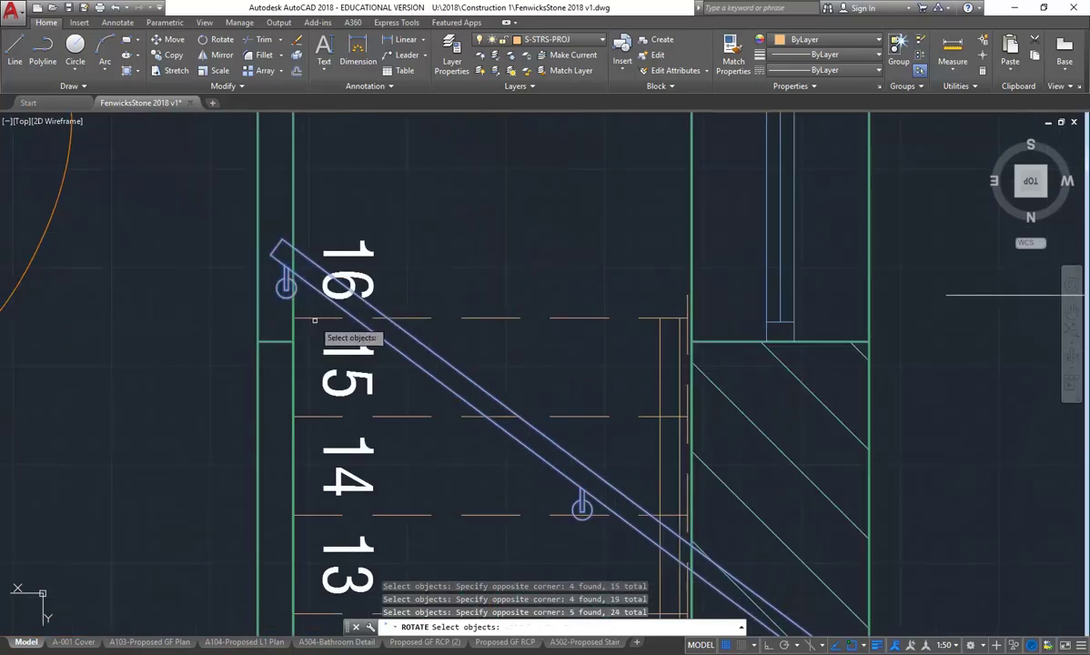
{"action": "scroll", "coordinate": [290, 304], "scroll_direction": "down", "scroll_amount": 6}
{"action": "scroll", "coordinate": [302, 315], "scroll_direction": "up", "scroll_amount": 2}
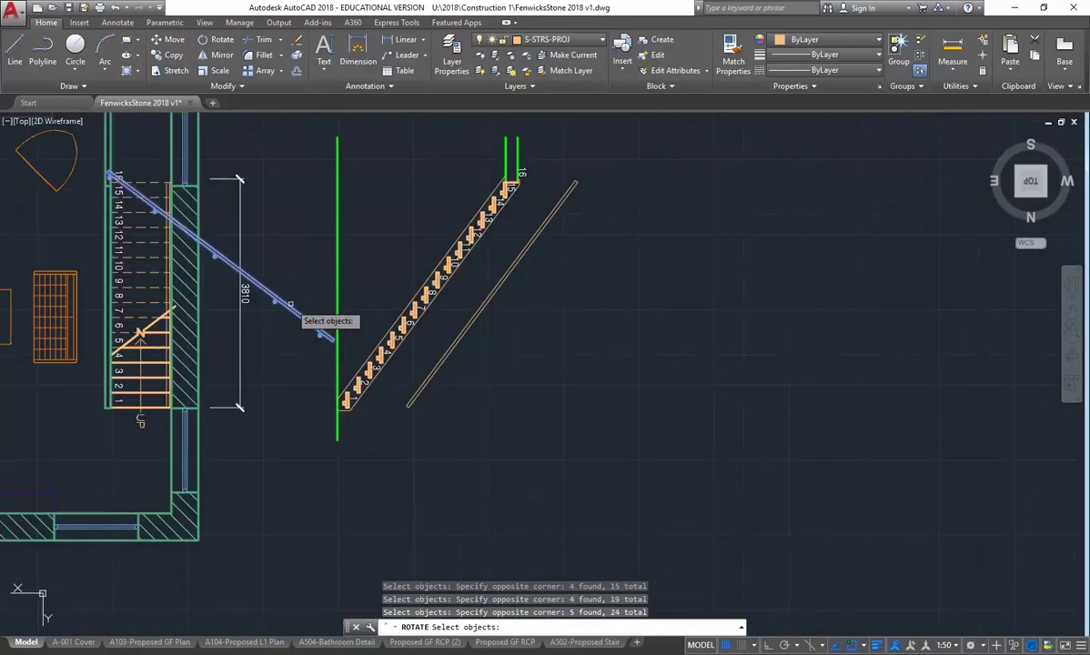
{"action": "key", "text": "Return"}
Rotate the copied handrail to 270° with Ortho on, about the stringer corner on the floor line, aligning it with the rotated stair
{"action": "scroll", "coordinate": [314, 401], "scroll_direction": "up", "scroll_amount": 3}
{"action": "scroll", "coordinate": [320, 429], "scroll_direction": "up", "scroll_amount": 2}
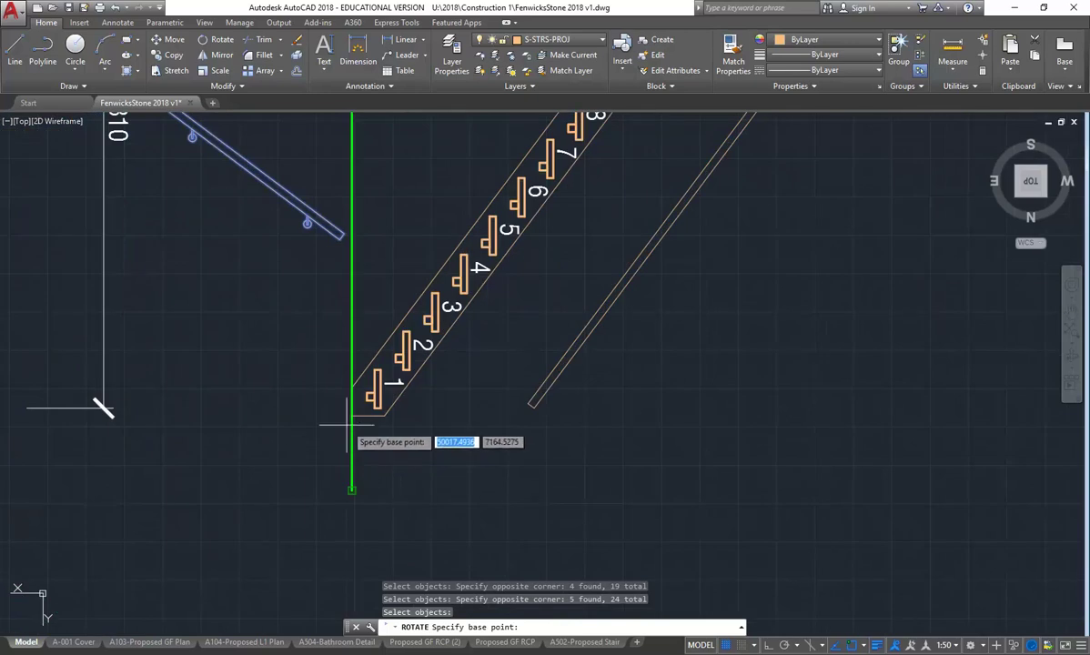
{"action": "left_click", "coordinate": [351, 416]}
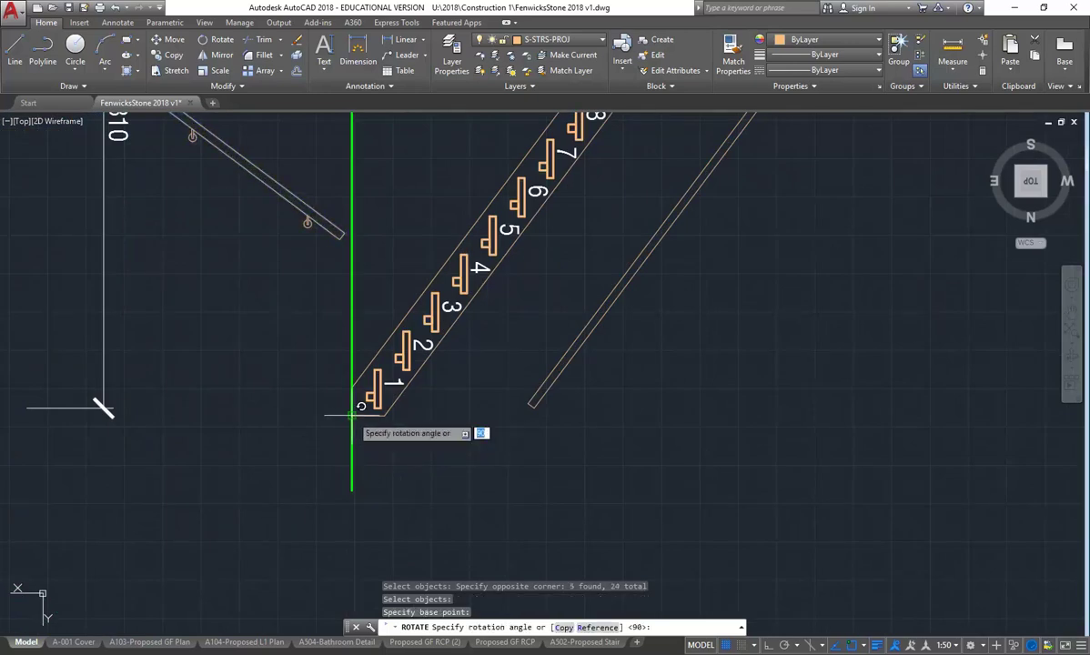
{"action": "scroll", "coordinate": [300, 475], "scroll_direction": "down", "scroll_amount": 5}
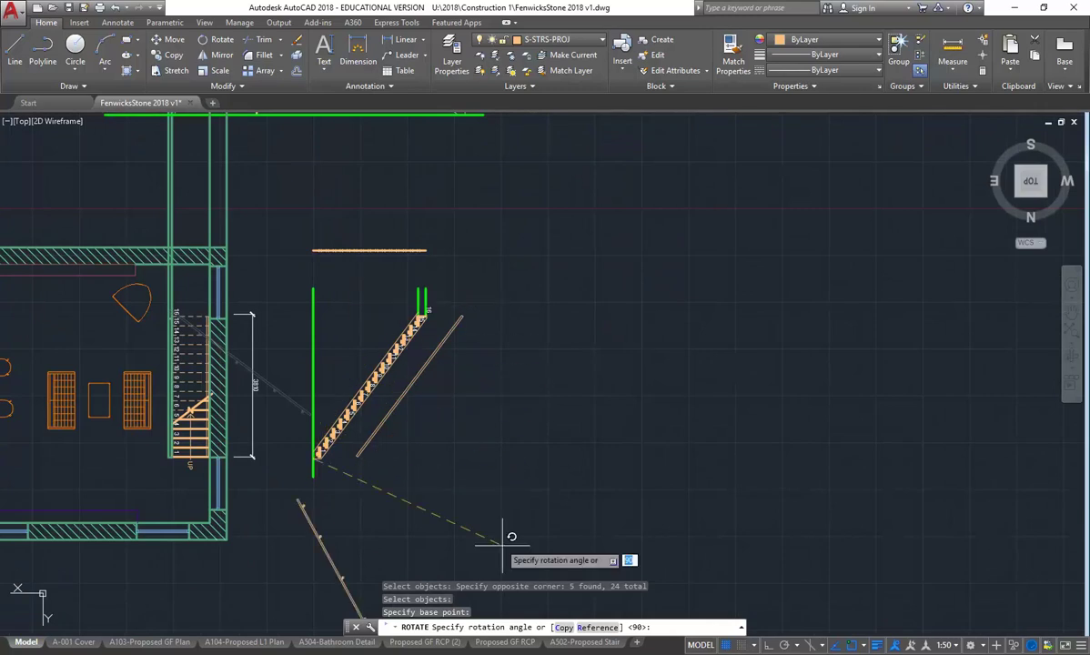
{"action": "key", "text": "F8"}
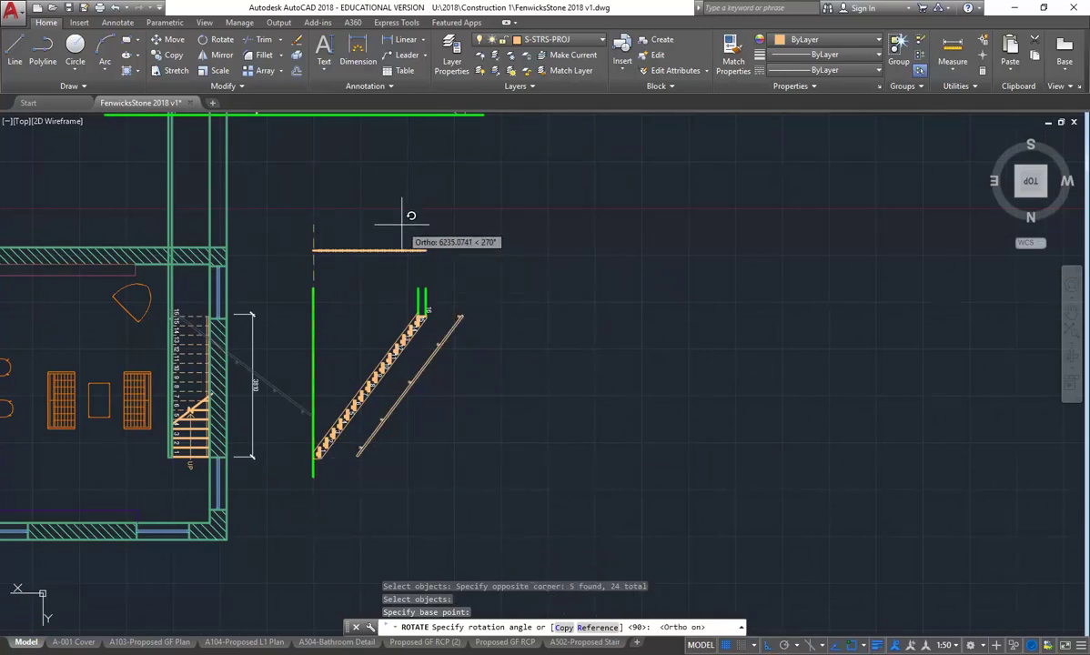
{"action": "scroll", "coordinate": [357, 445], "scroll_direction": "up", "scroll_amount": 6}
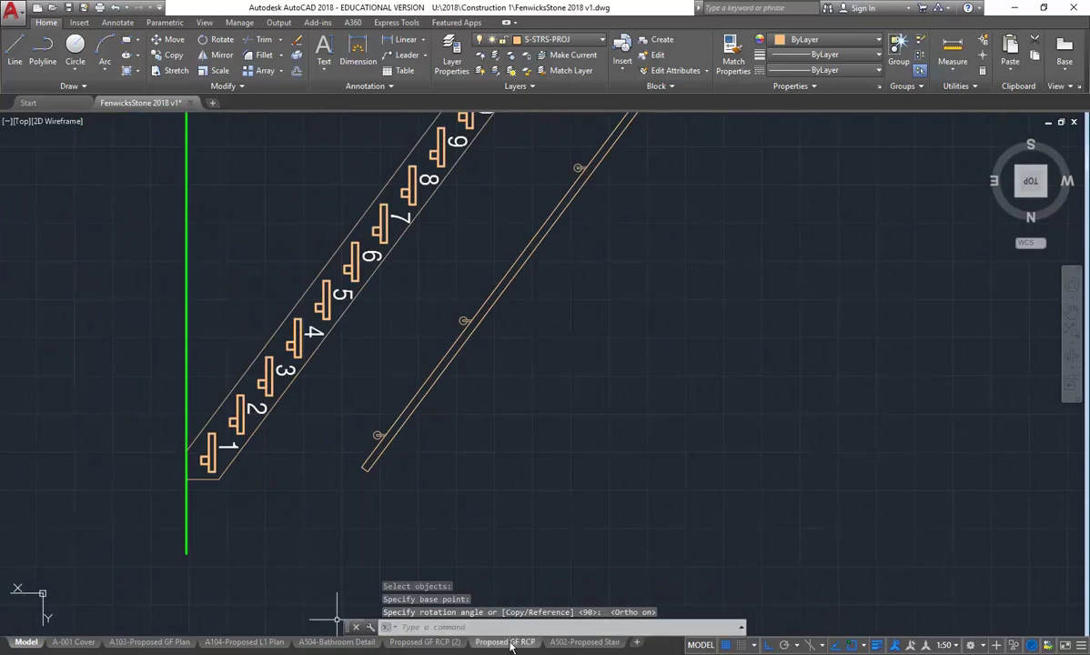
Check the A502-Proposed Stair layout and switch to the Assessment 1, 2 and 3_Construction 1 PDF to read the stair detail requirements
{"action": "left_click", "coordinate": [585, 642]}
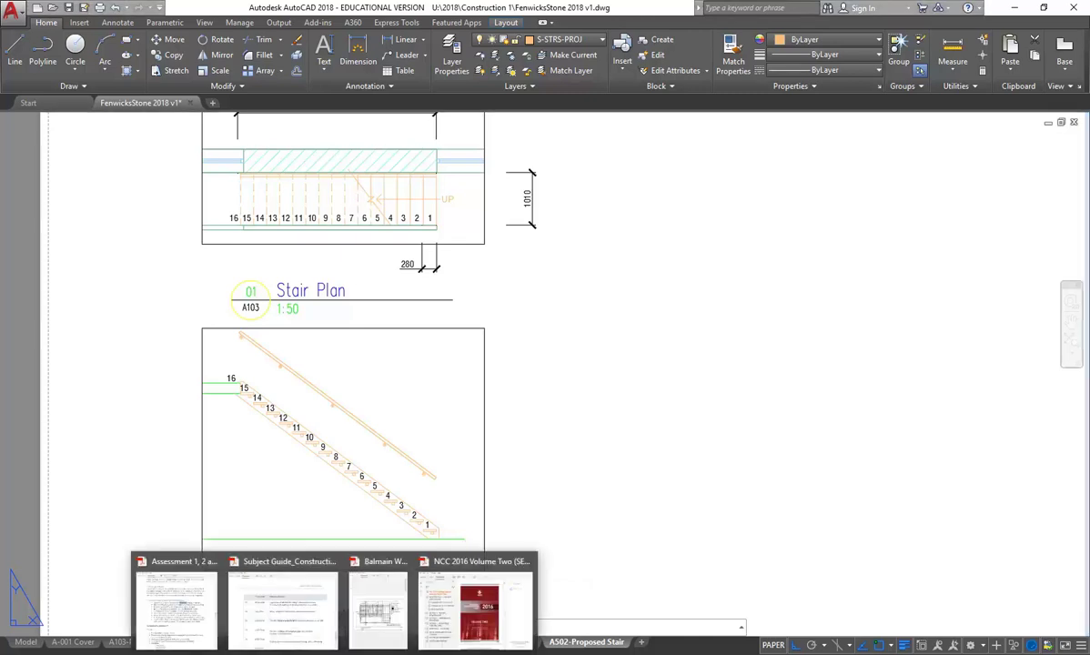
{"action": "mouse_move", "coordinate": [294, 646]}
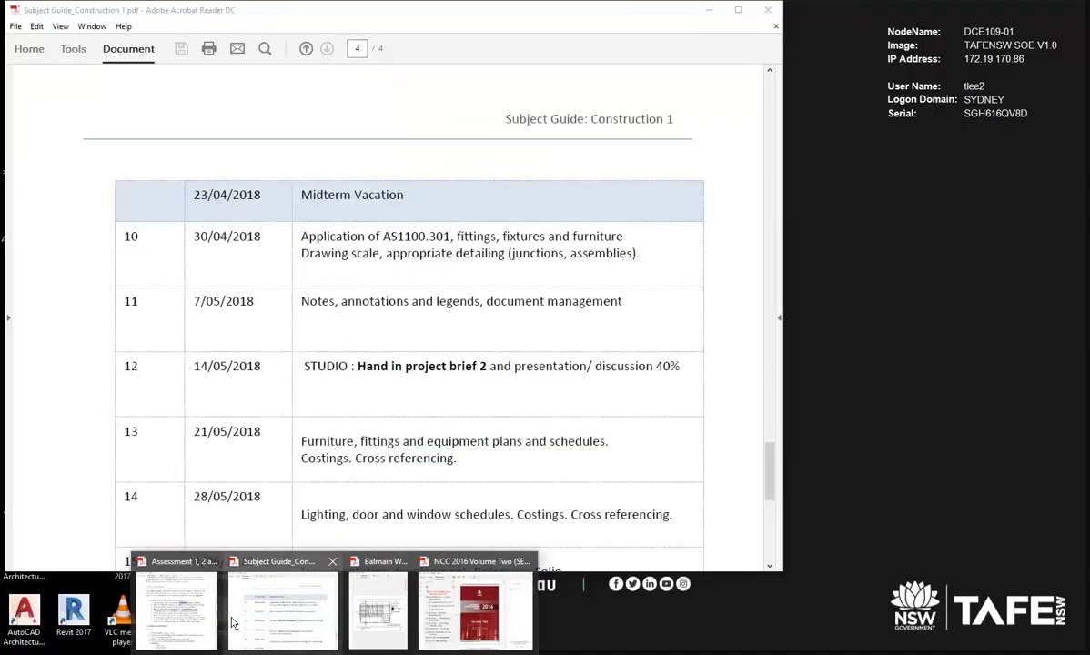
{"action": "left_click", "coordinate": [180, 619]}
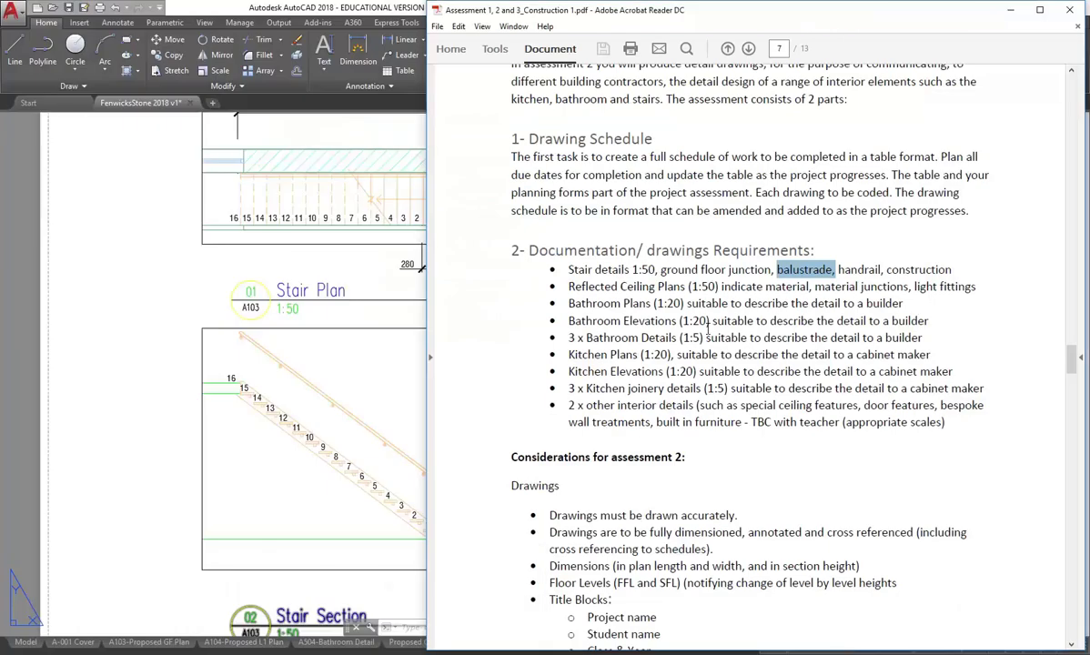
{"action": "left_click", "coordinate": [771, 272]}
{"action": "left_click_drag", "start_coordinate": [772, 271], "coordinate": [882, 267]}
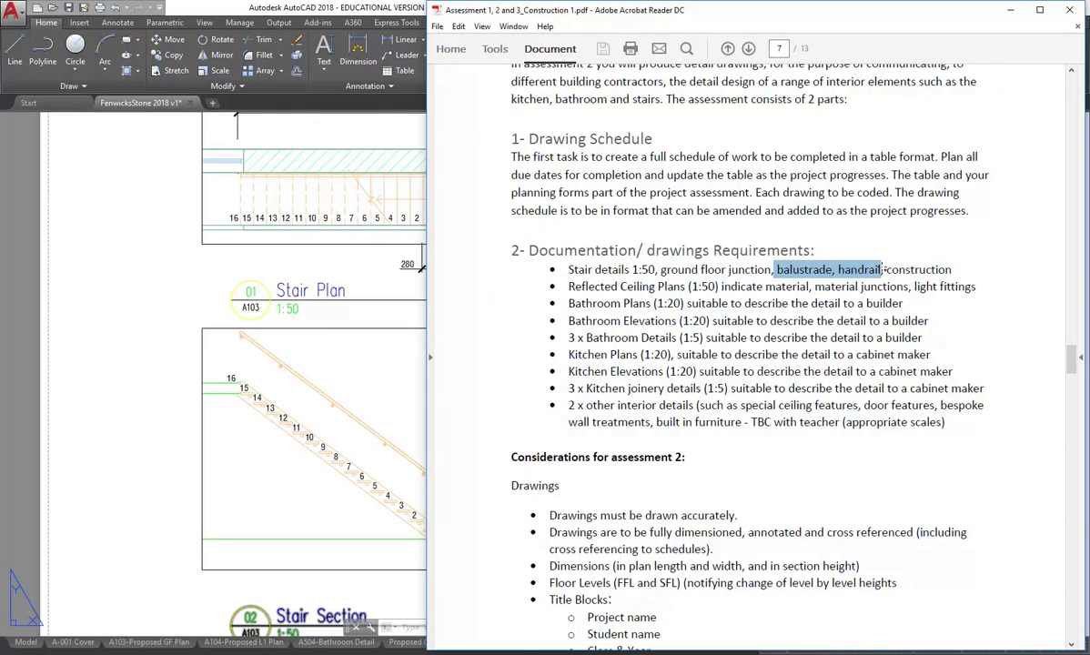
{"action": "left_click", "coordinate": [915, 270]}
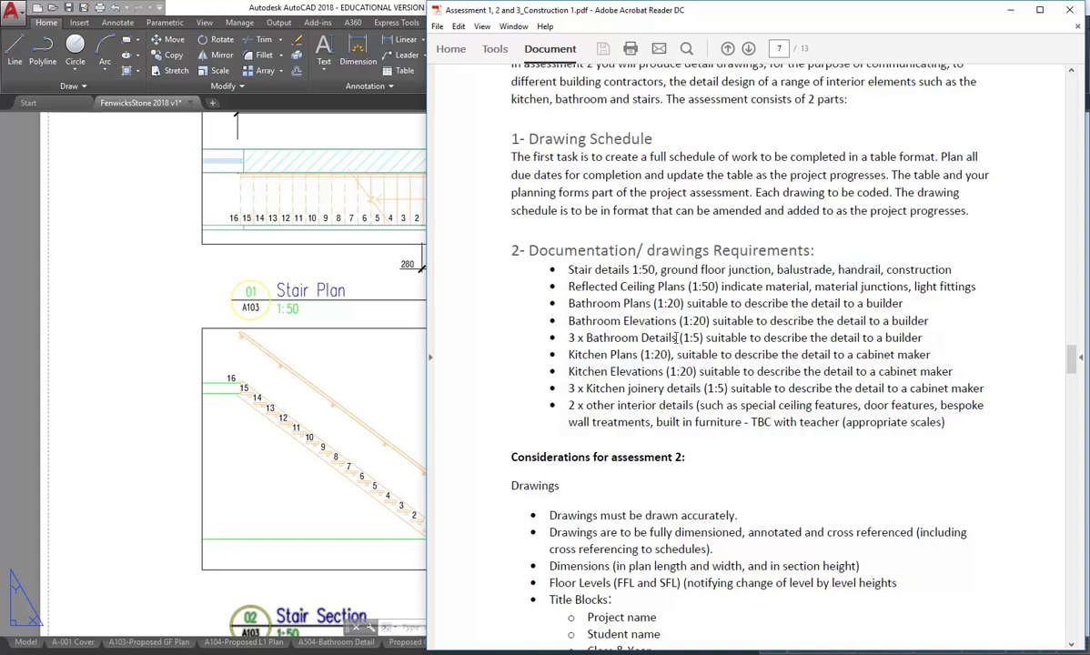
Read the bathroom and kitchen joinery detail requirements and their drawing scales in the assessment brief
{"action": "left_click_drag", "start_coordinate": [679, 338], "coordinate": [747, 338]}
{"action": "left_click_drag", "start_coordinate": [703, 388], "coordinate": [773, 388]}
{"action": "left_click", "coordinate": [723, 389]}
{"action": "left_click_drag", "start_coordinate": [571, 338], "coordinate": [676, 338]}
{"action": "left_click_drag", "start_coordinate": [568, 388], "coordinate": [989, 389]}
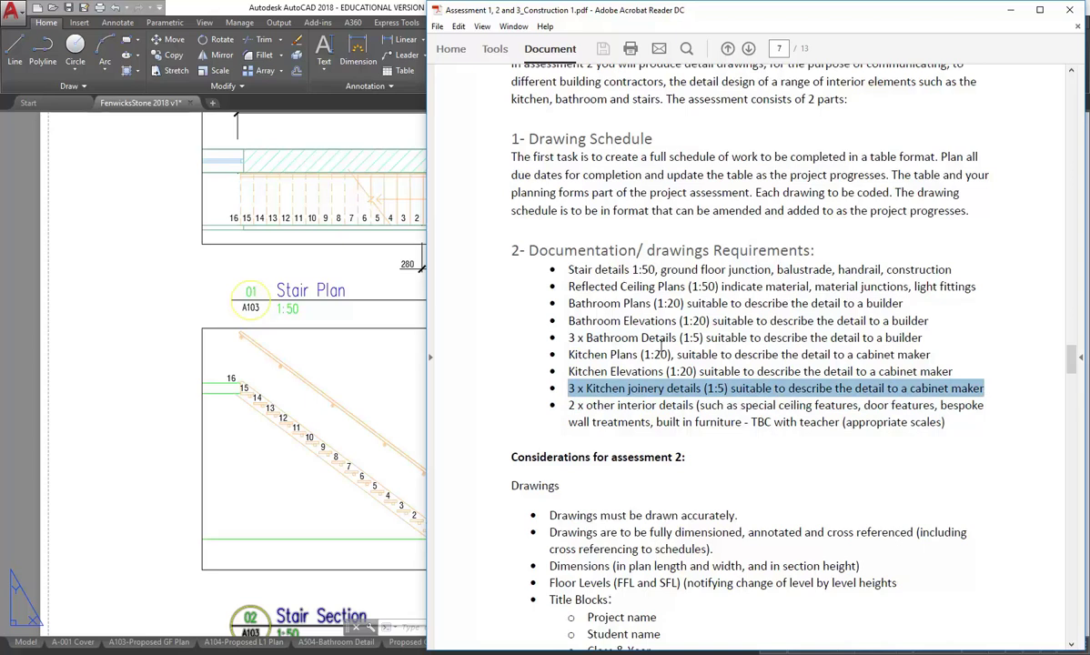
{"action": "left_click", "coordinate": [568, 321]}
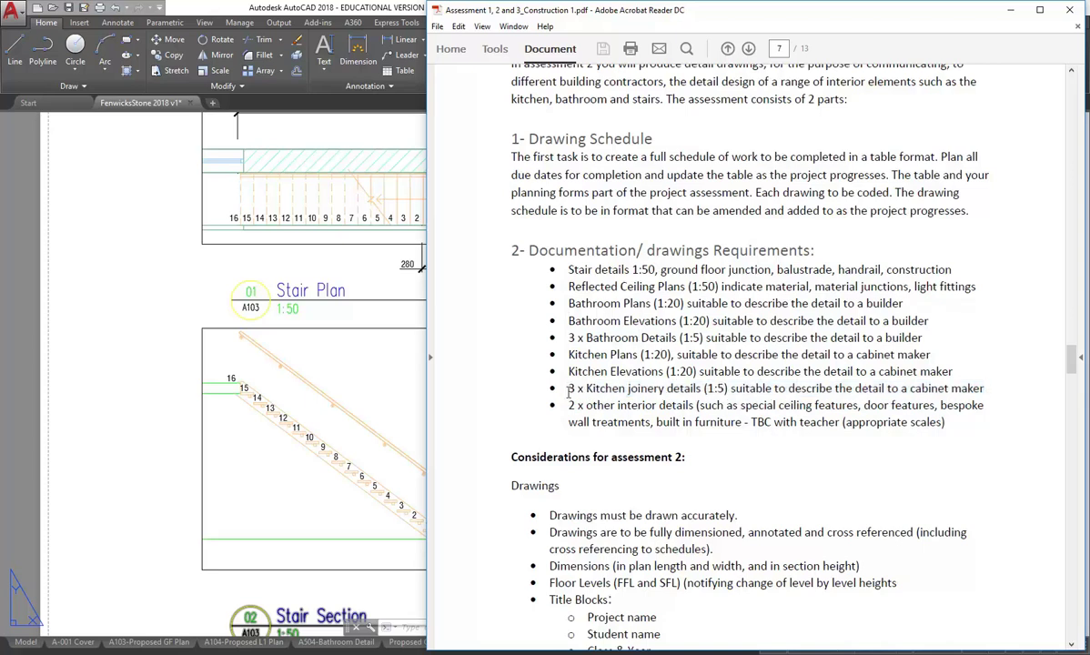
Switch back to AutoCAD and examine the stair section on the A502-Proposed Stair layout
{"action": "left_click", "coordinate": [297, 364]}
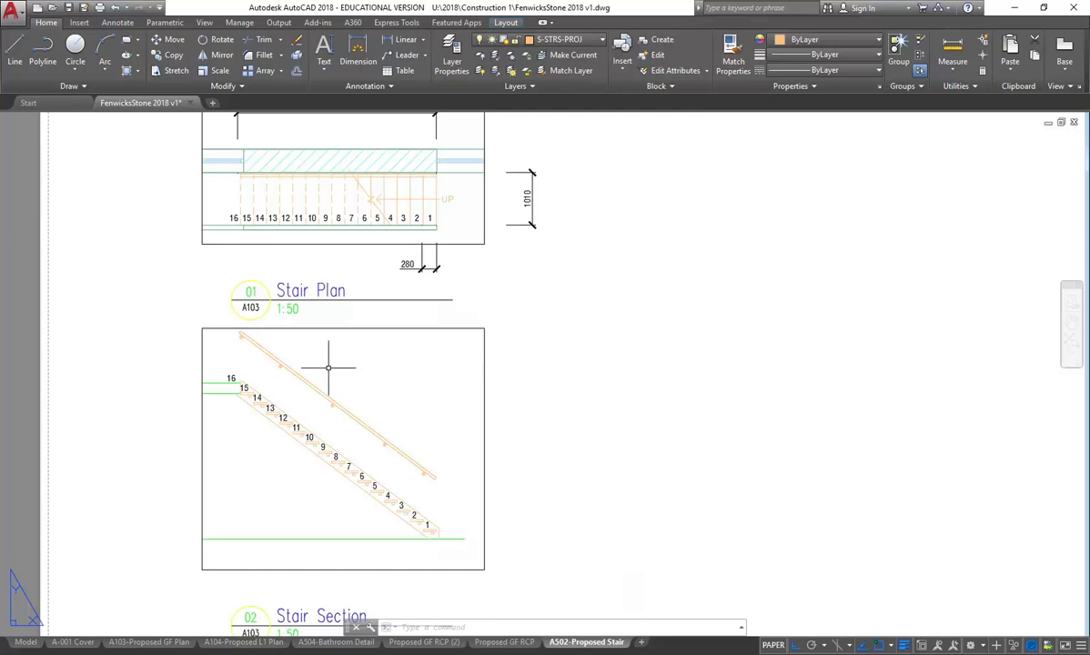
{"action": "right_click", "coordinate": [328, 368]}
{"action": "left_click", "coordinate": [275, 483]}
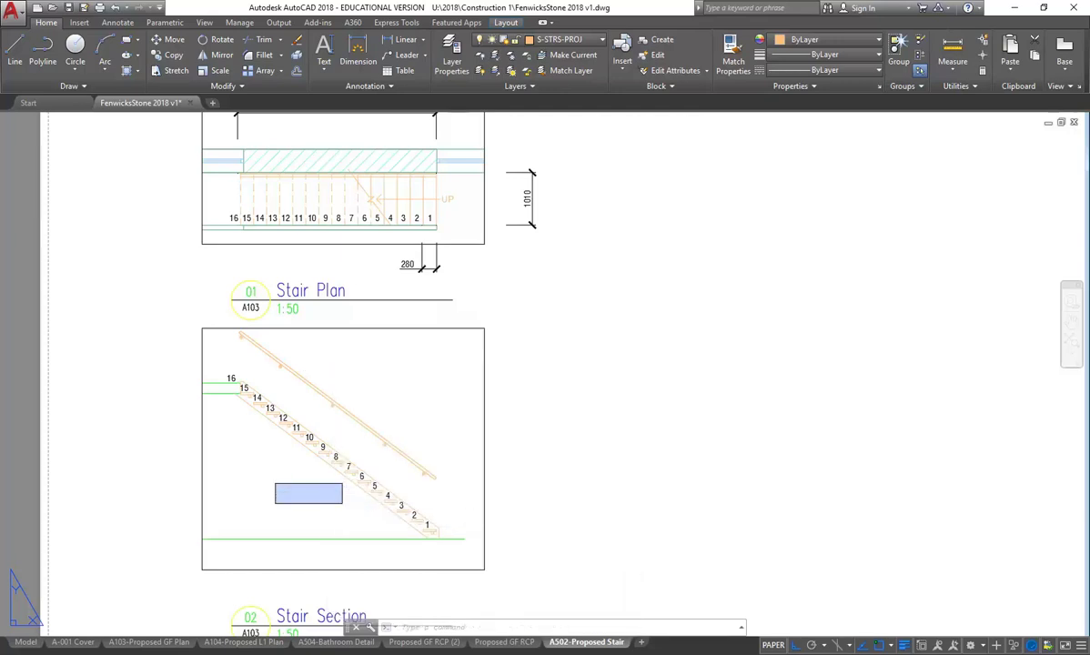